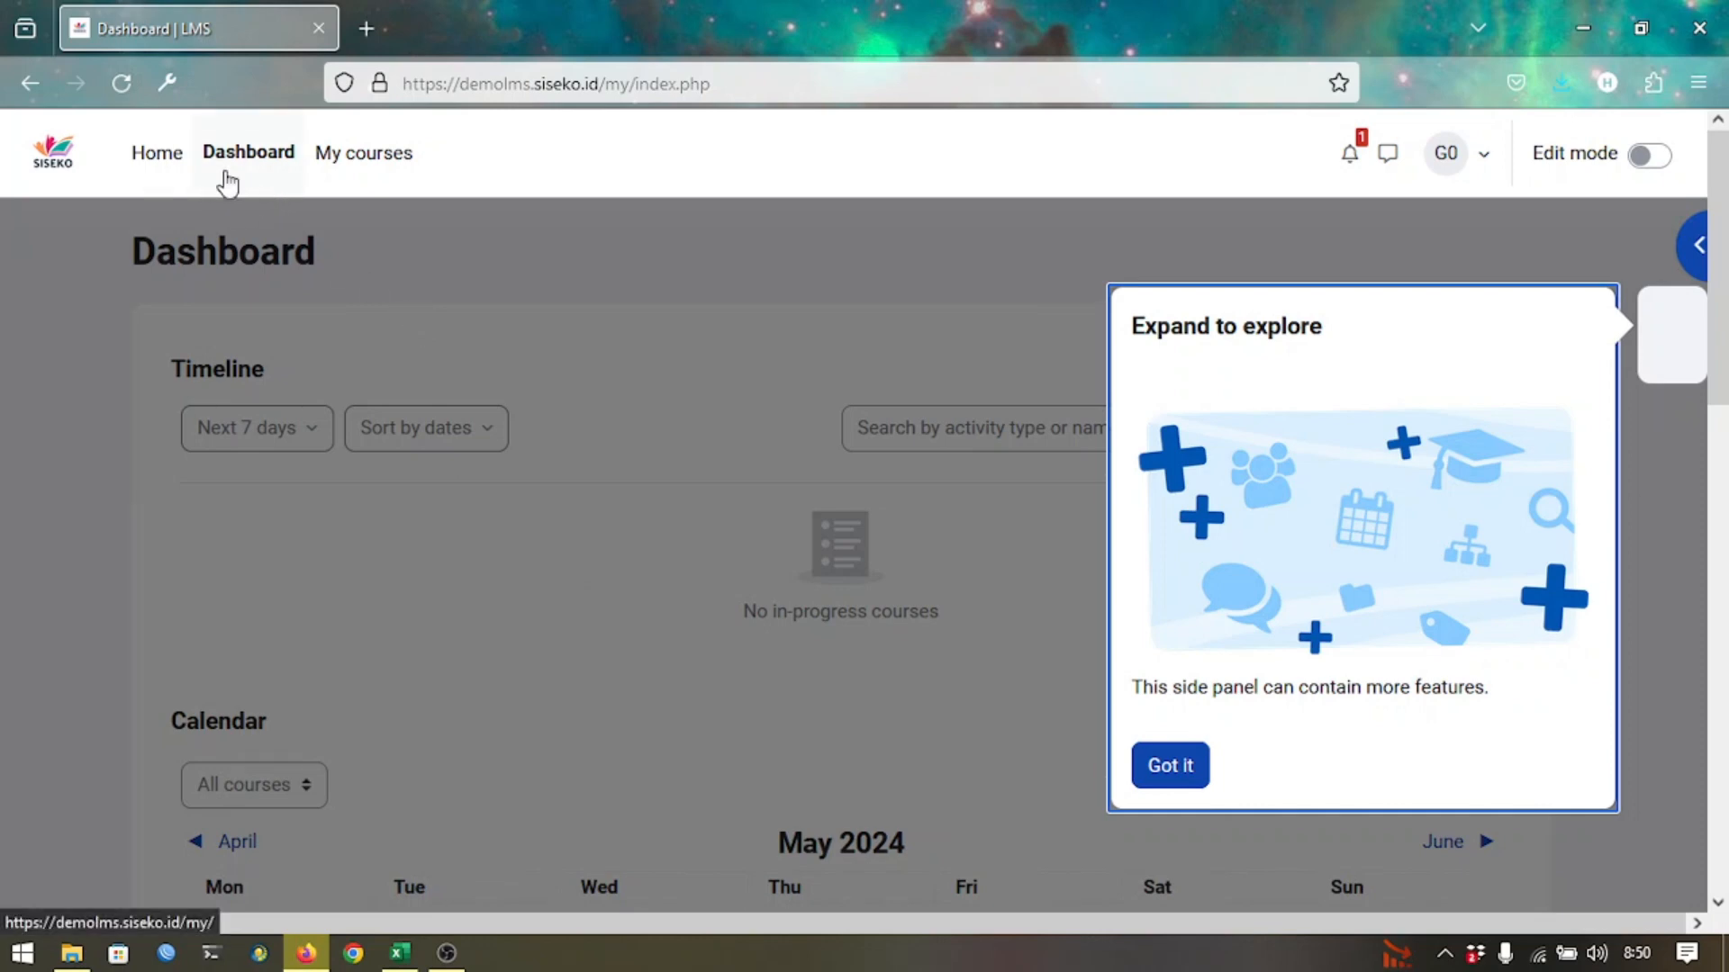
Open Test Course from My courses and skip the edit-mode introduction tour.
click(387, 178)
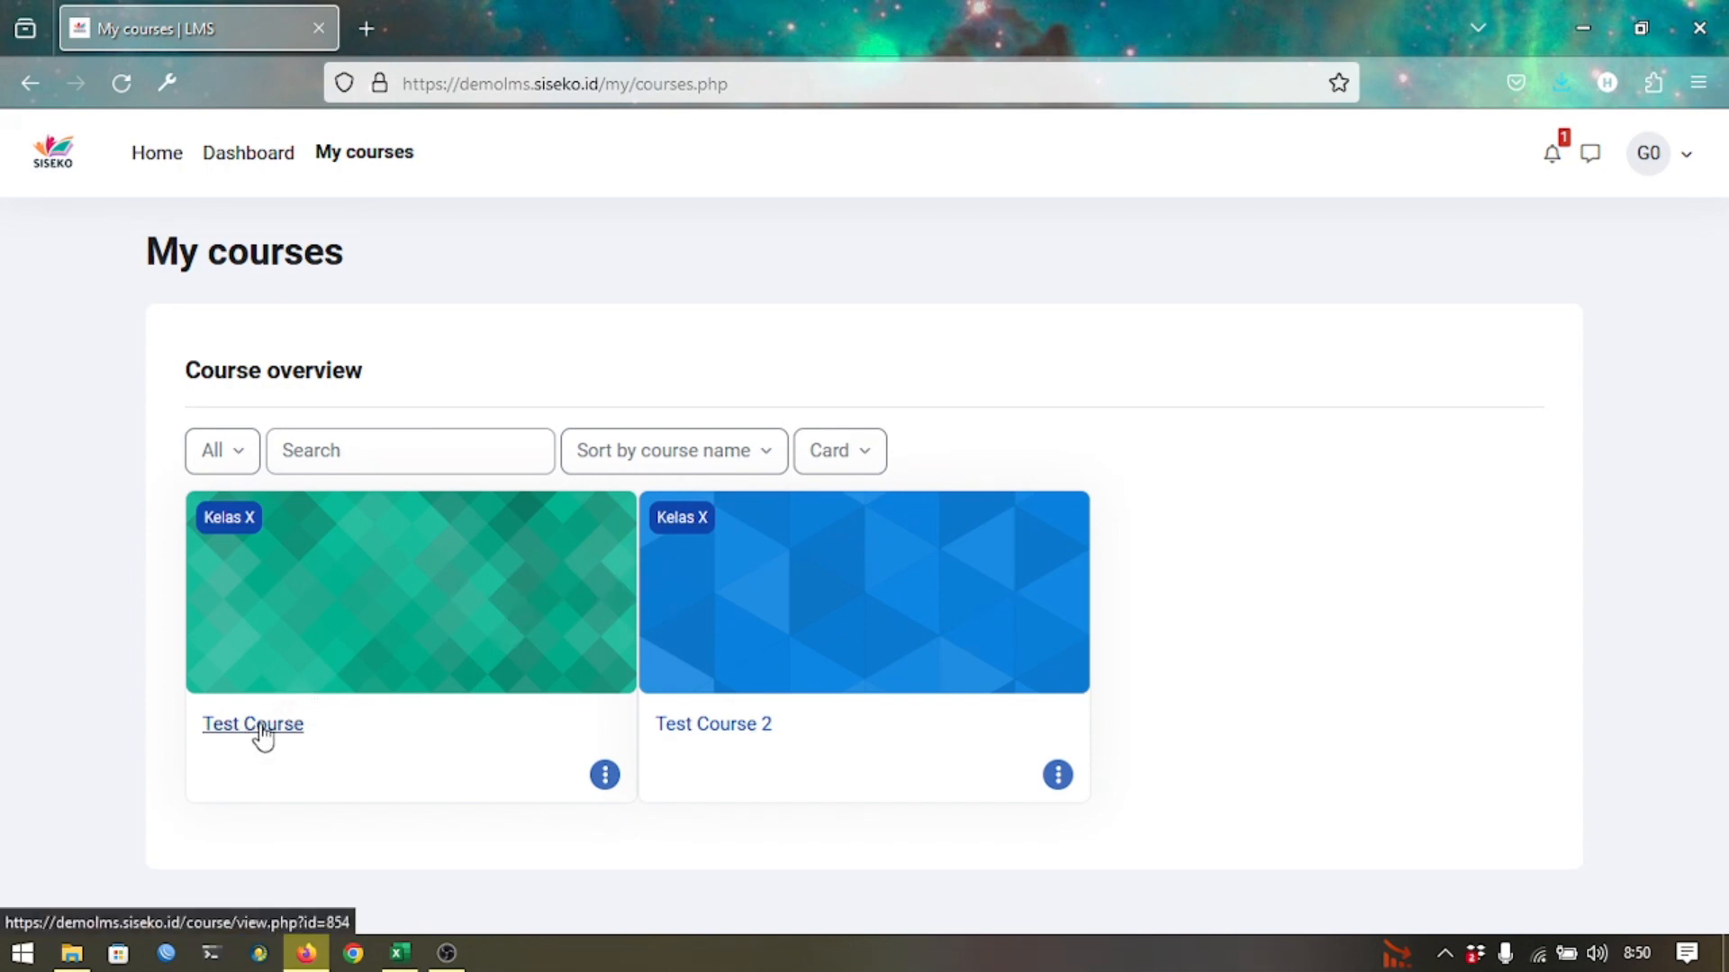
click(216, 725)
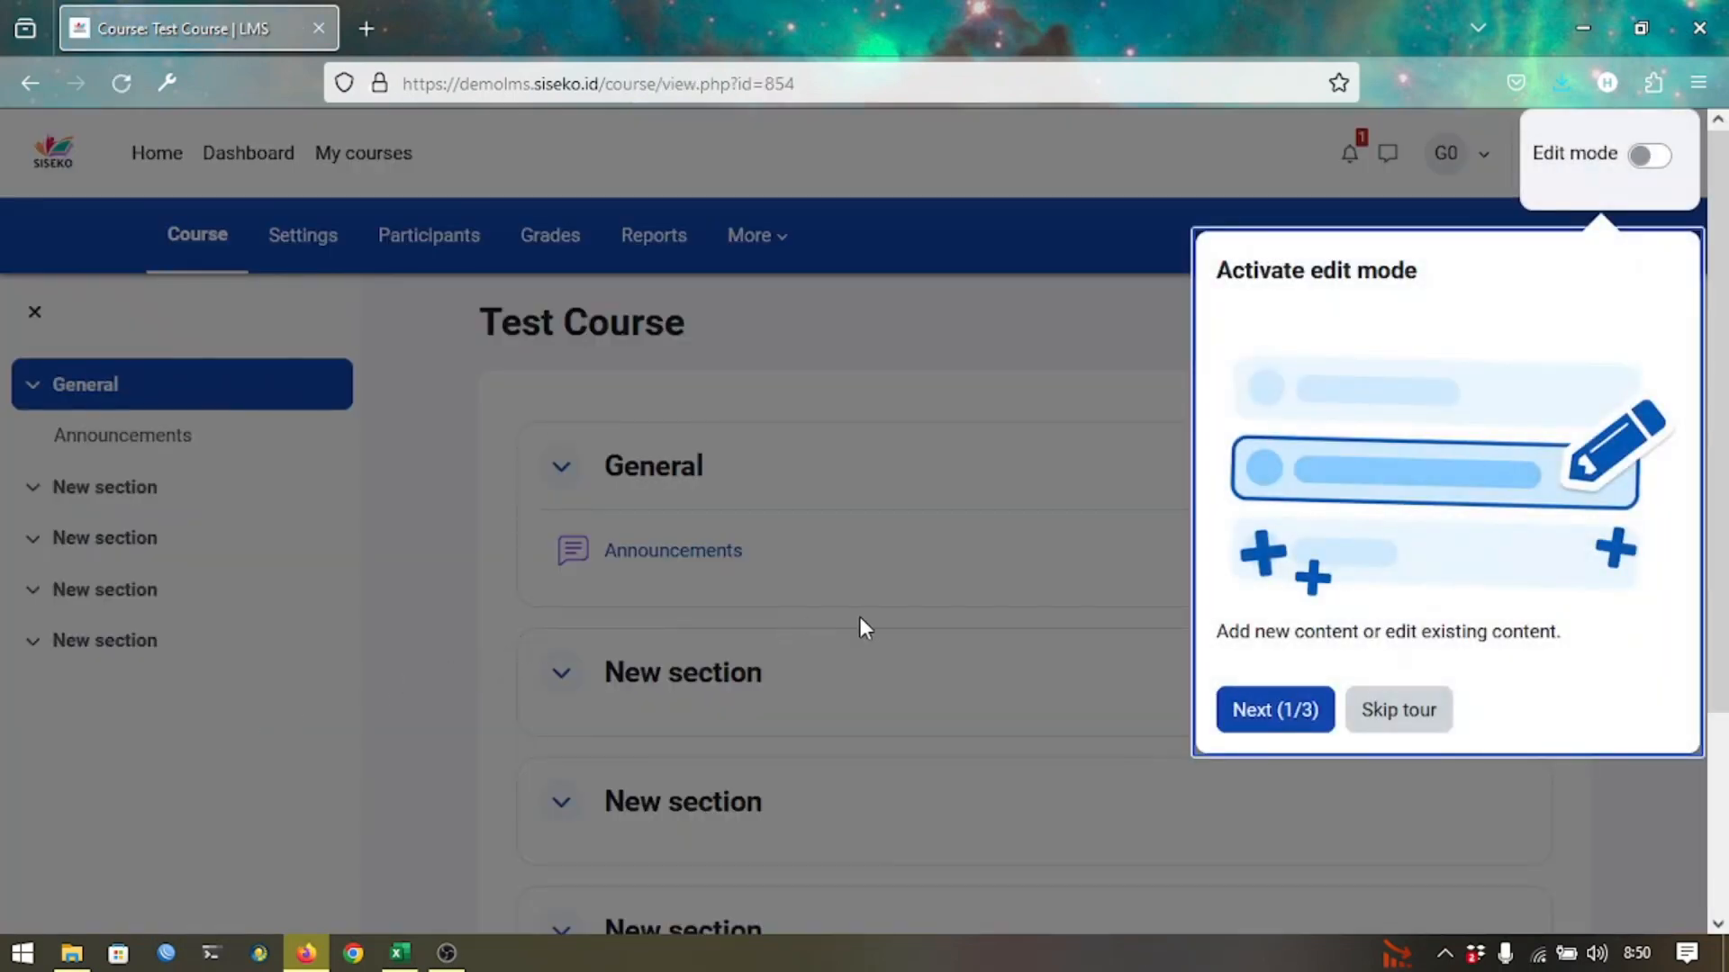
click(1372, 708)
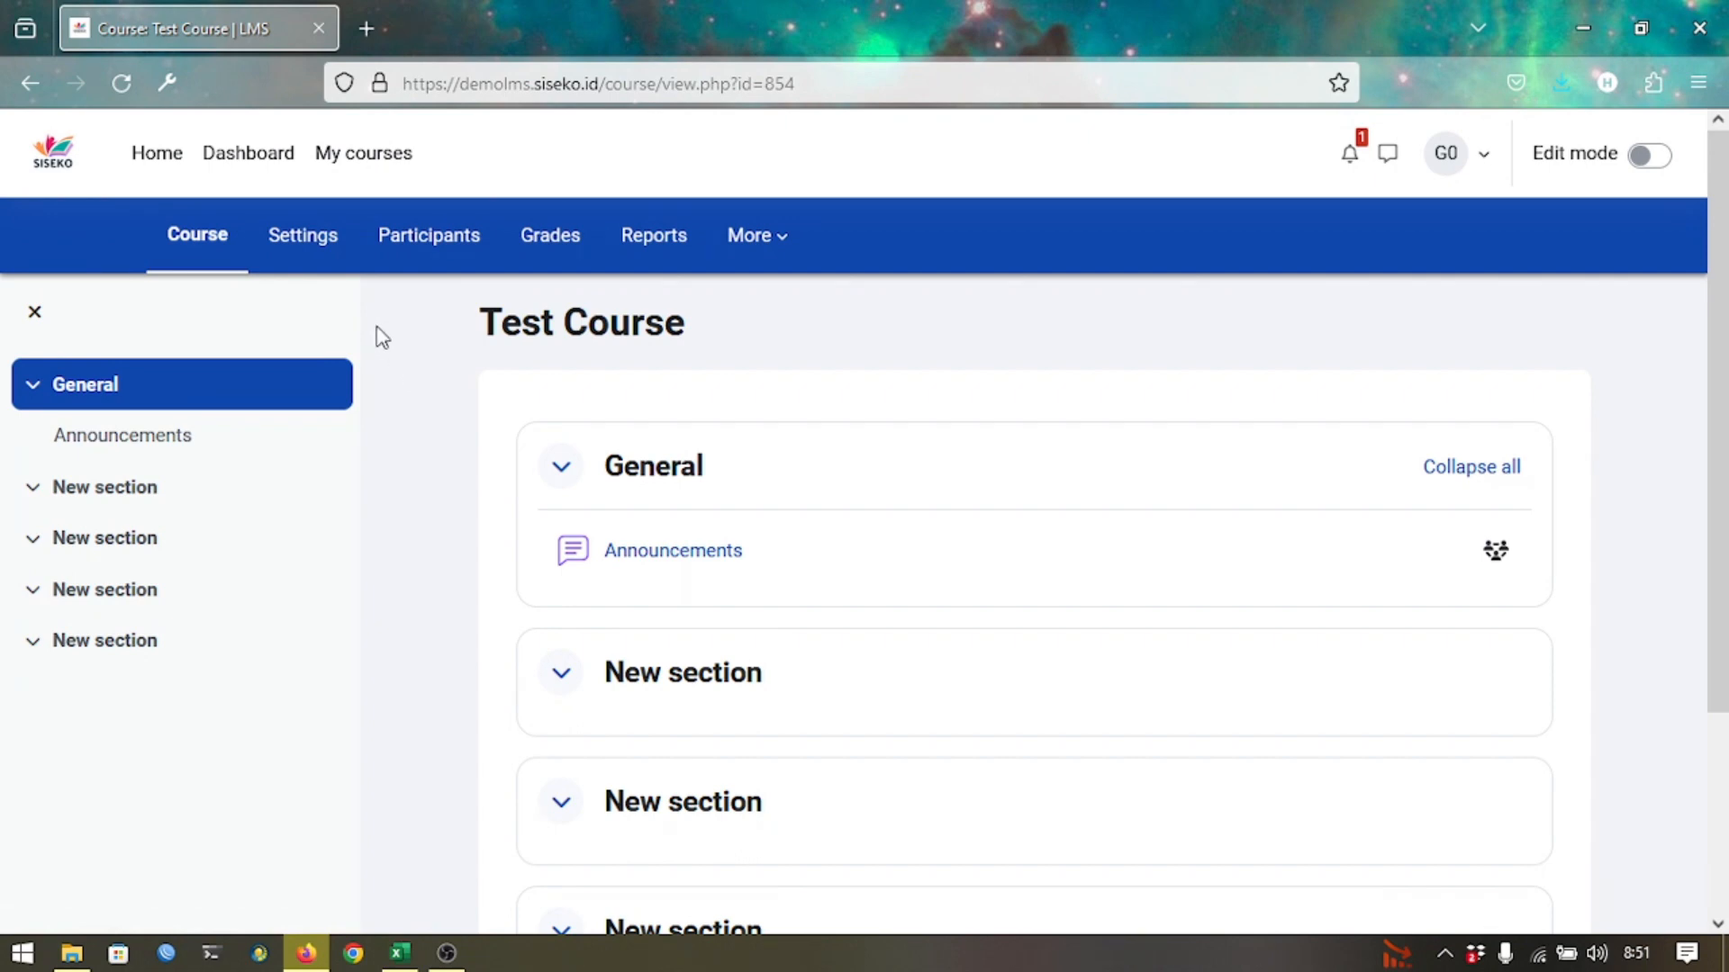
Open Test Course's settings, scroll to the Course image picker, and bring up the LMS folder window.
click(307, 269)
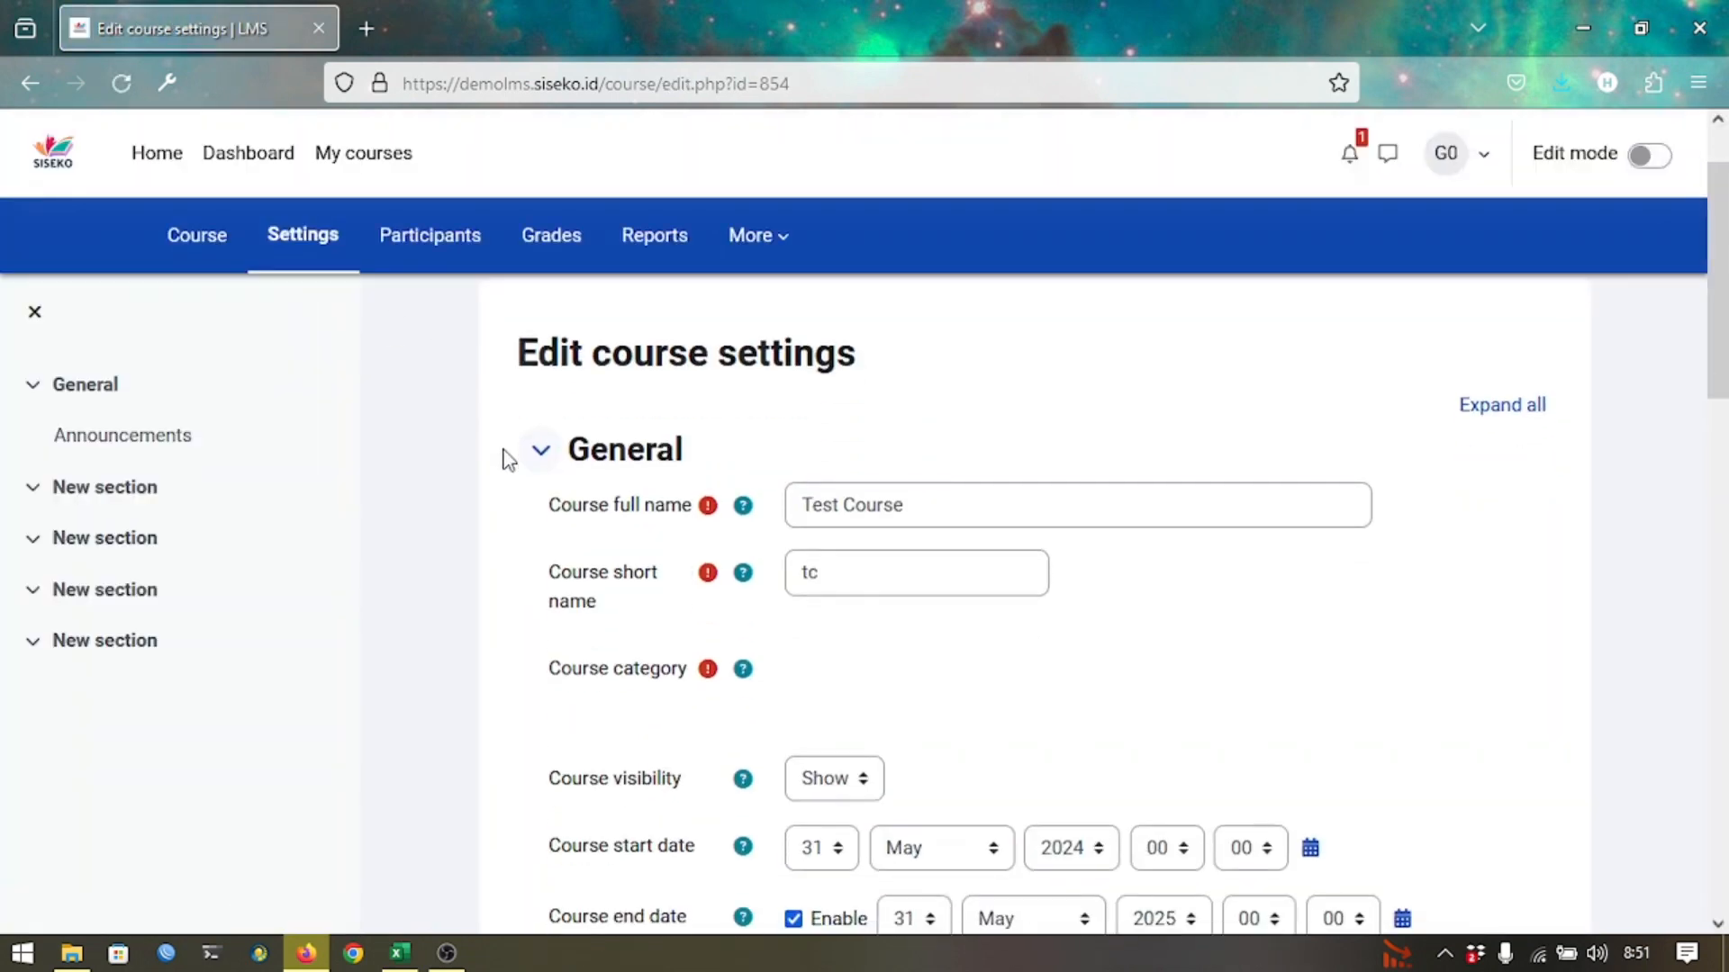
scroll(508, 459, down, 2)
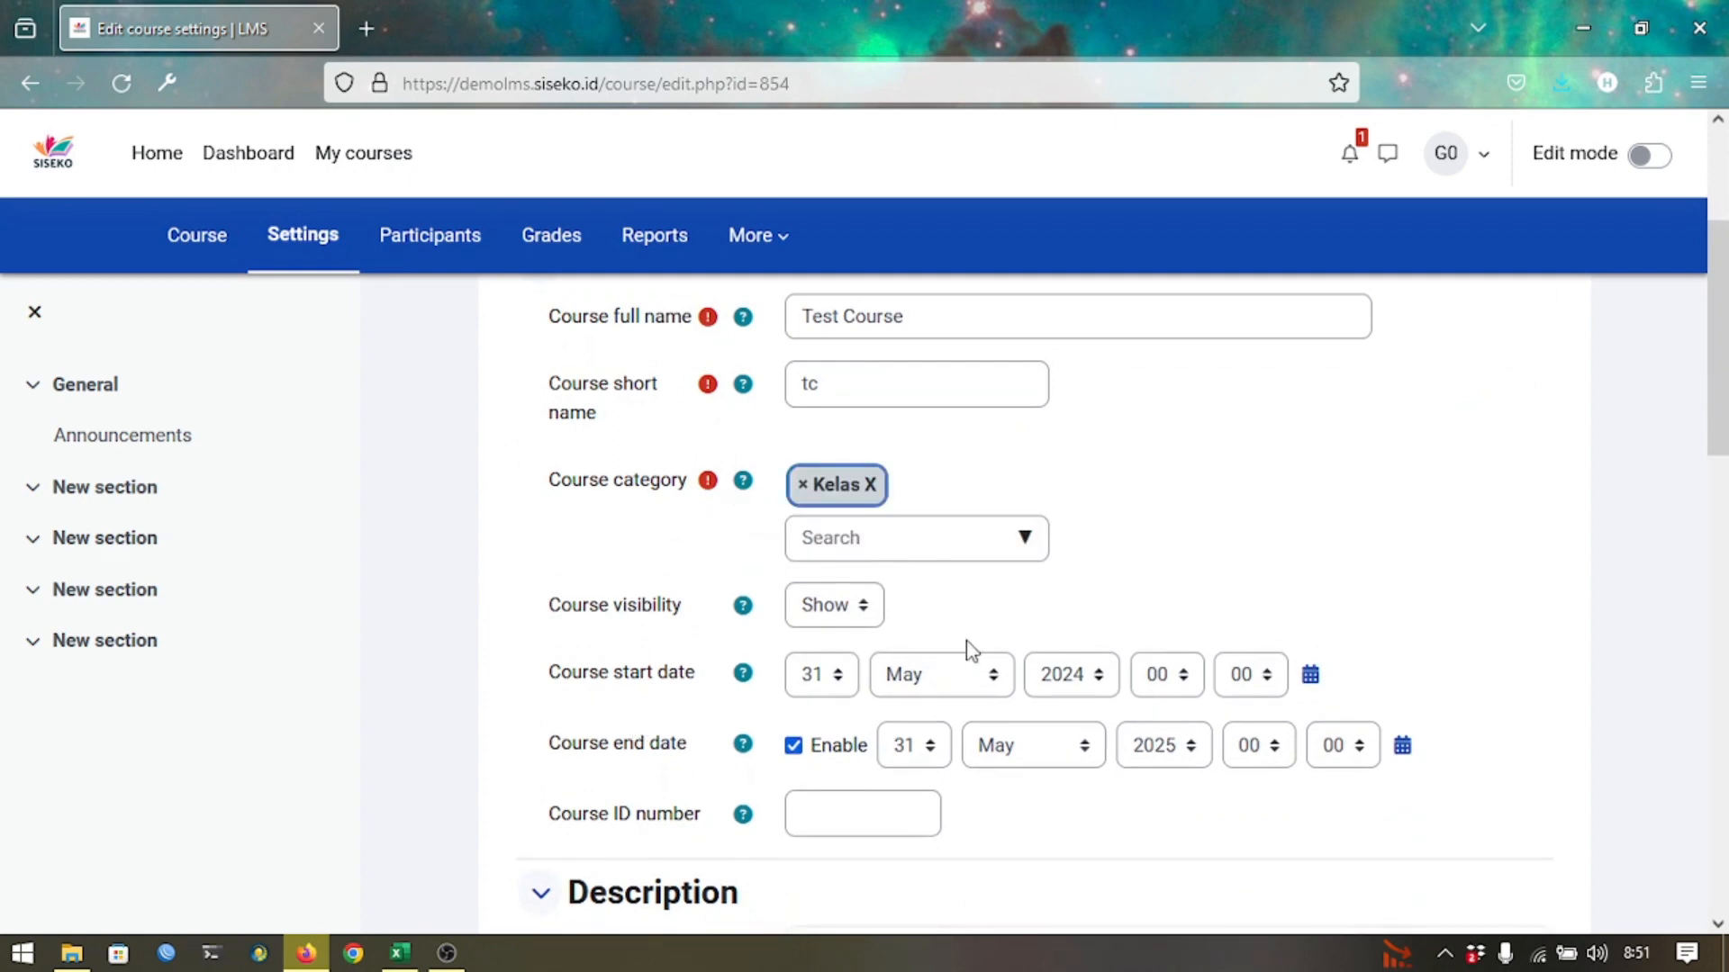
scroll(762, 678, down, 8)
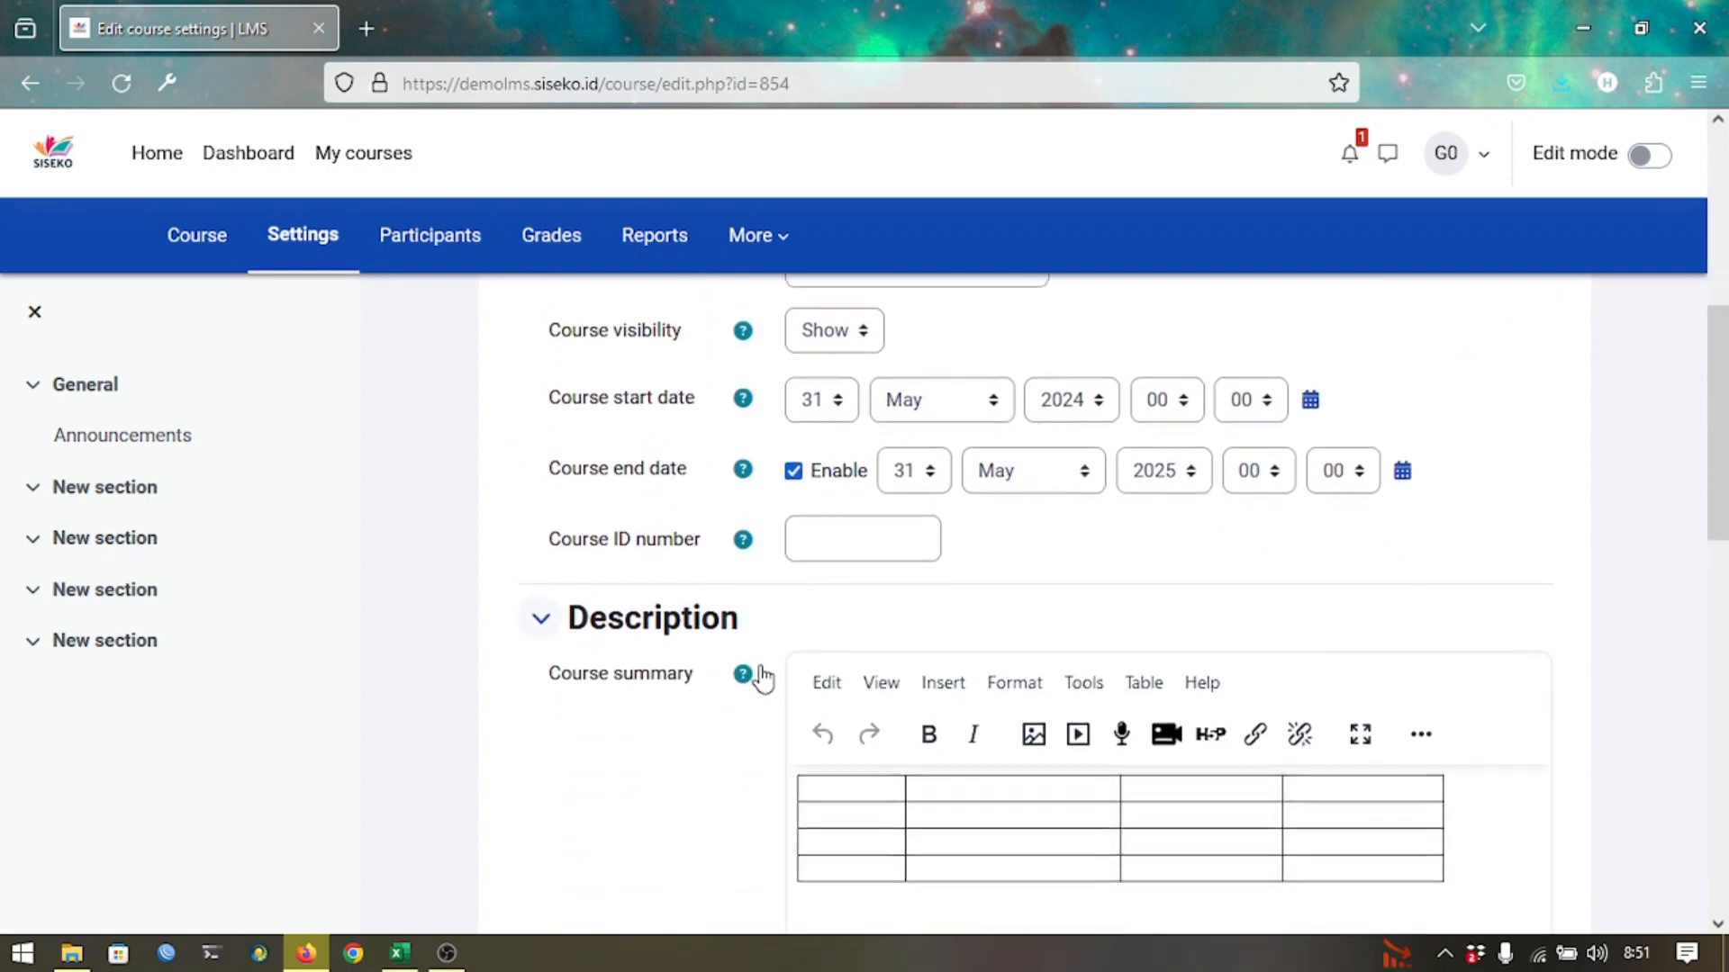
scroll(762, 678, down, 3)
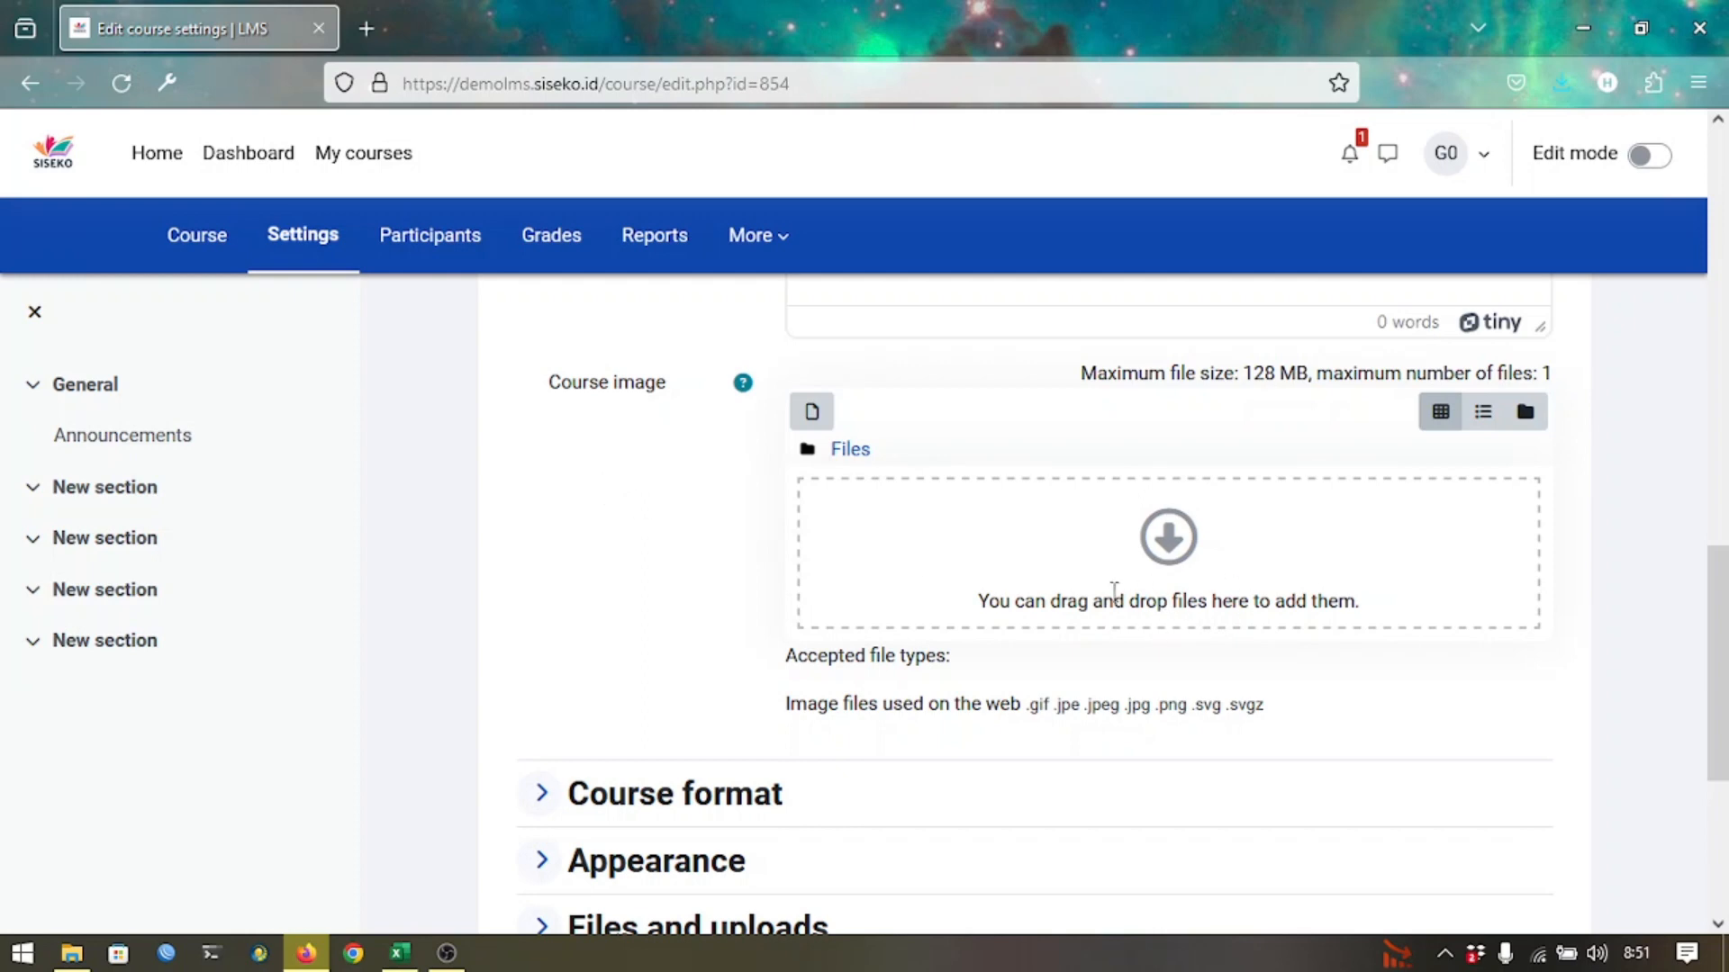
click(71, 953)
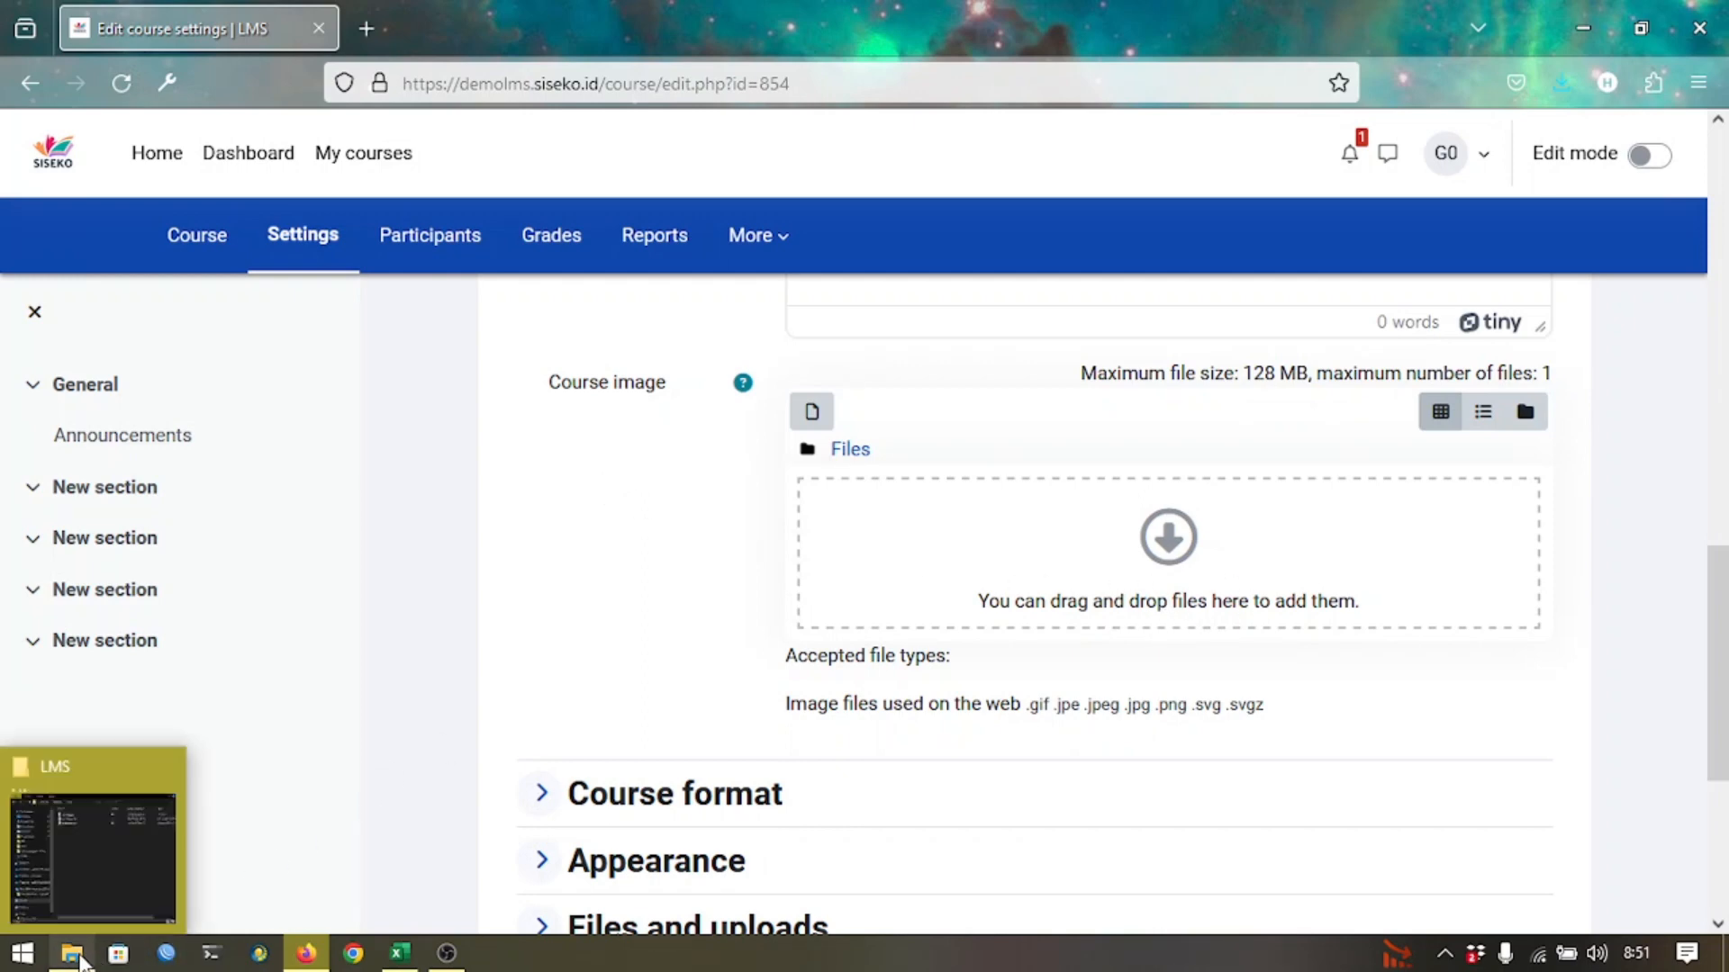
Drag course.jpg from the Desktop LMS folder onto the Course image drop zone.
click(434, 252)
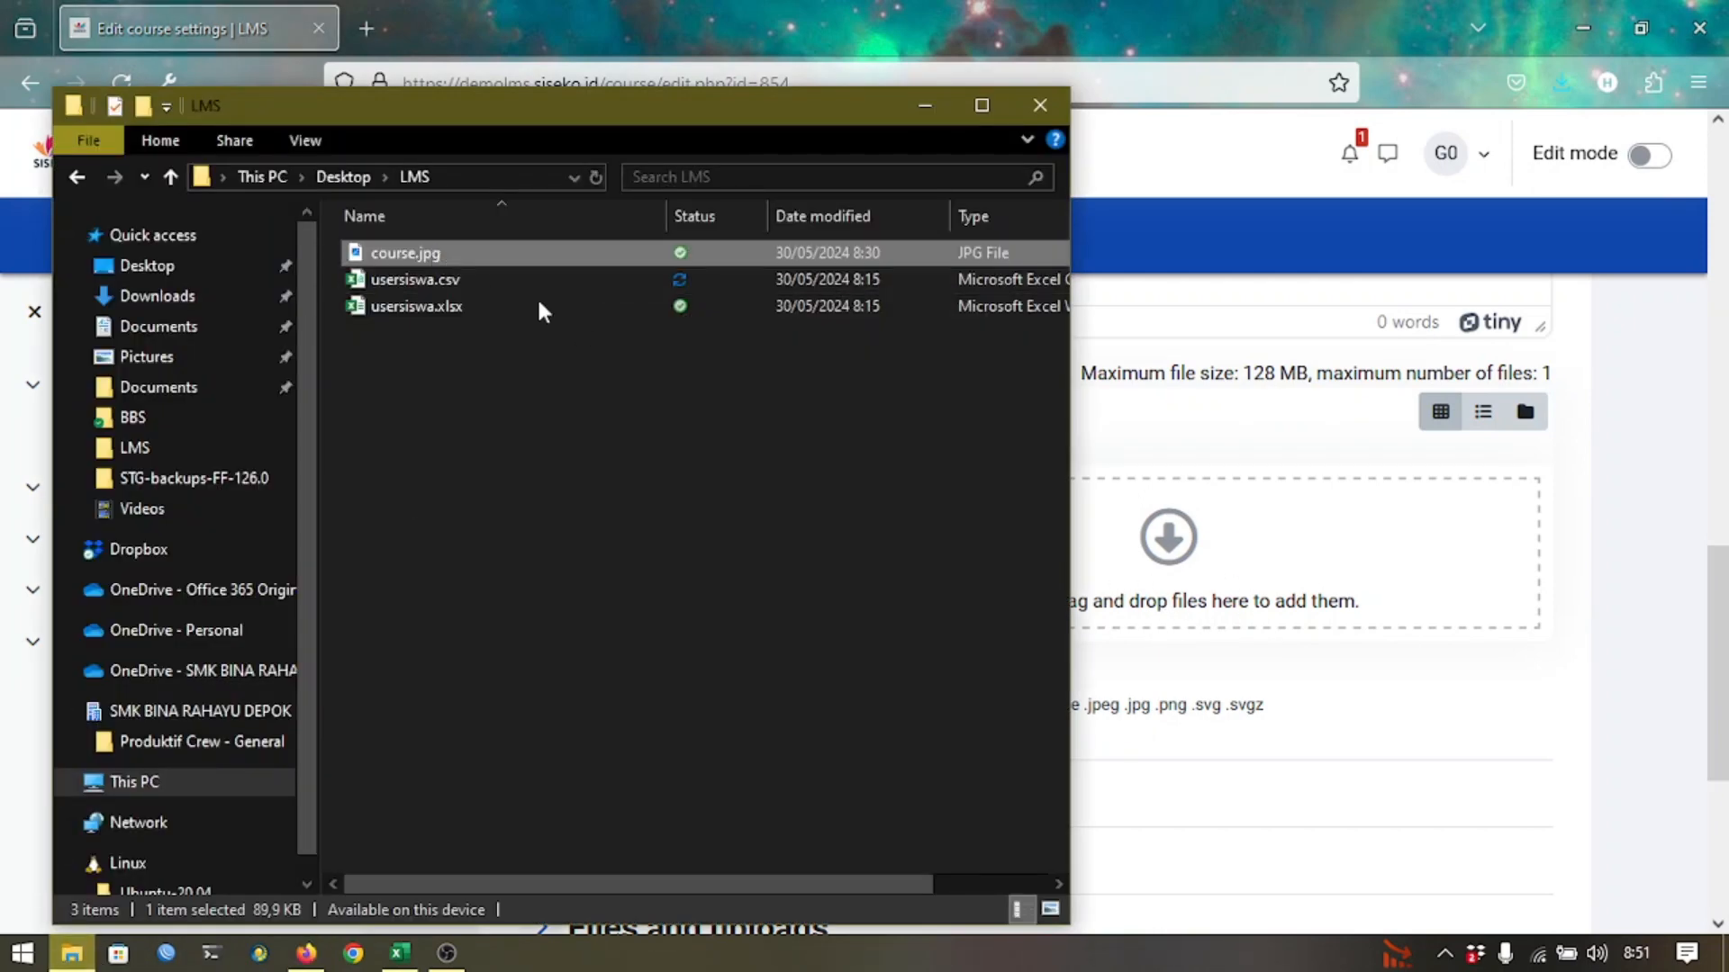
drag(645, 253, 1127, 519)
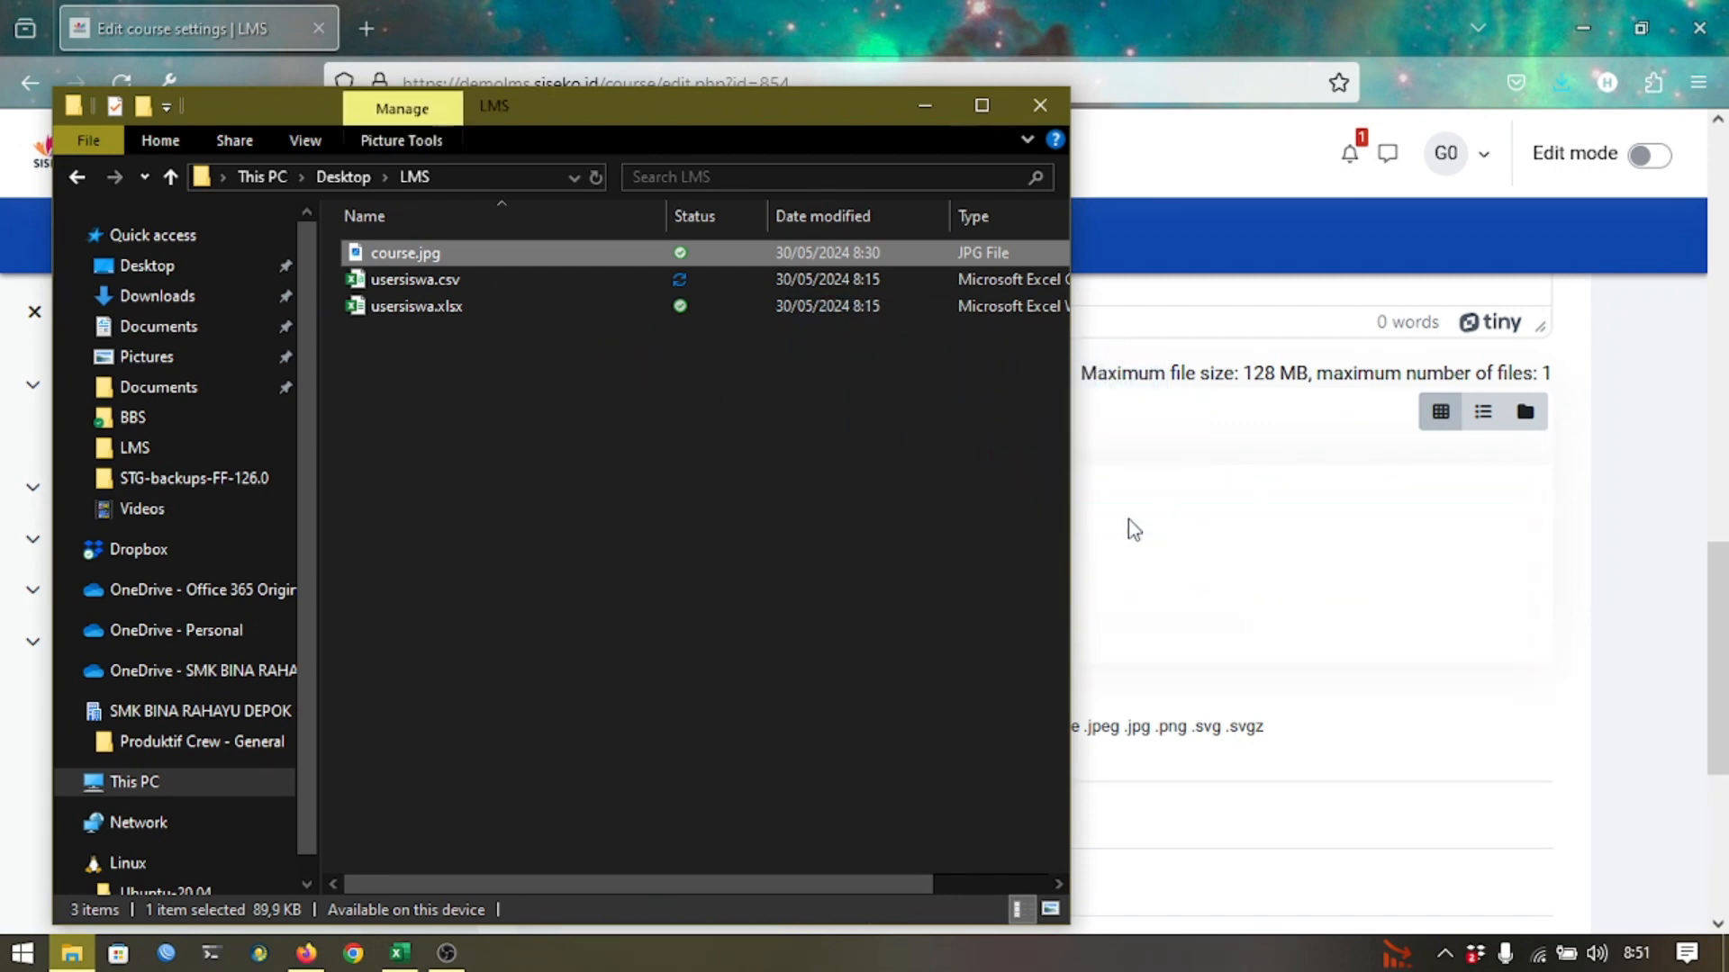
click(1134, 530)
scroll(660, 613, down, 5)
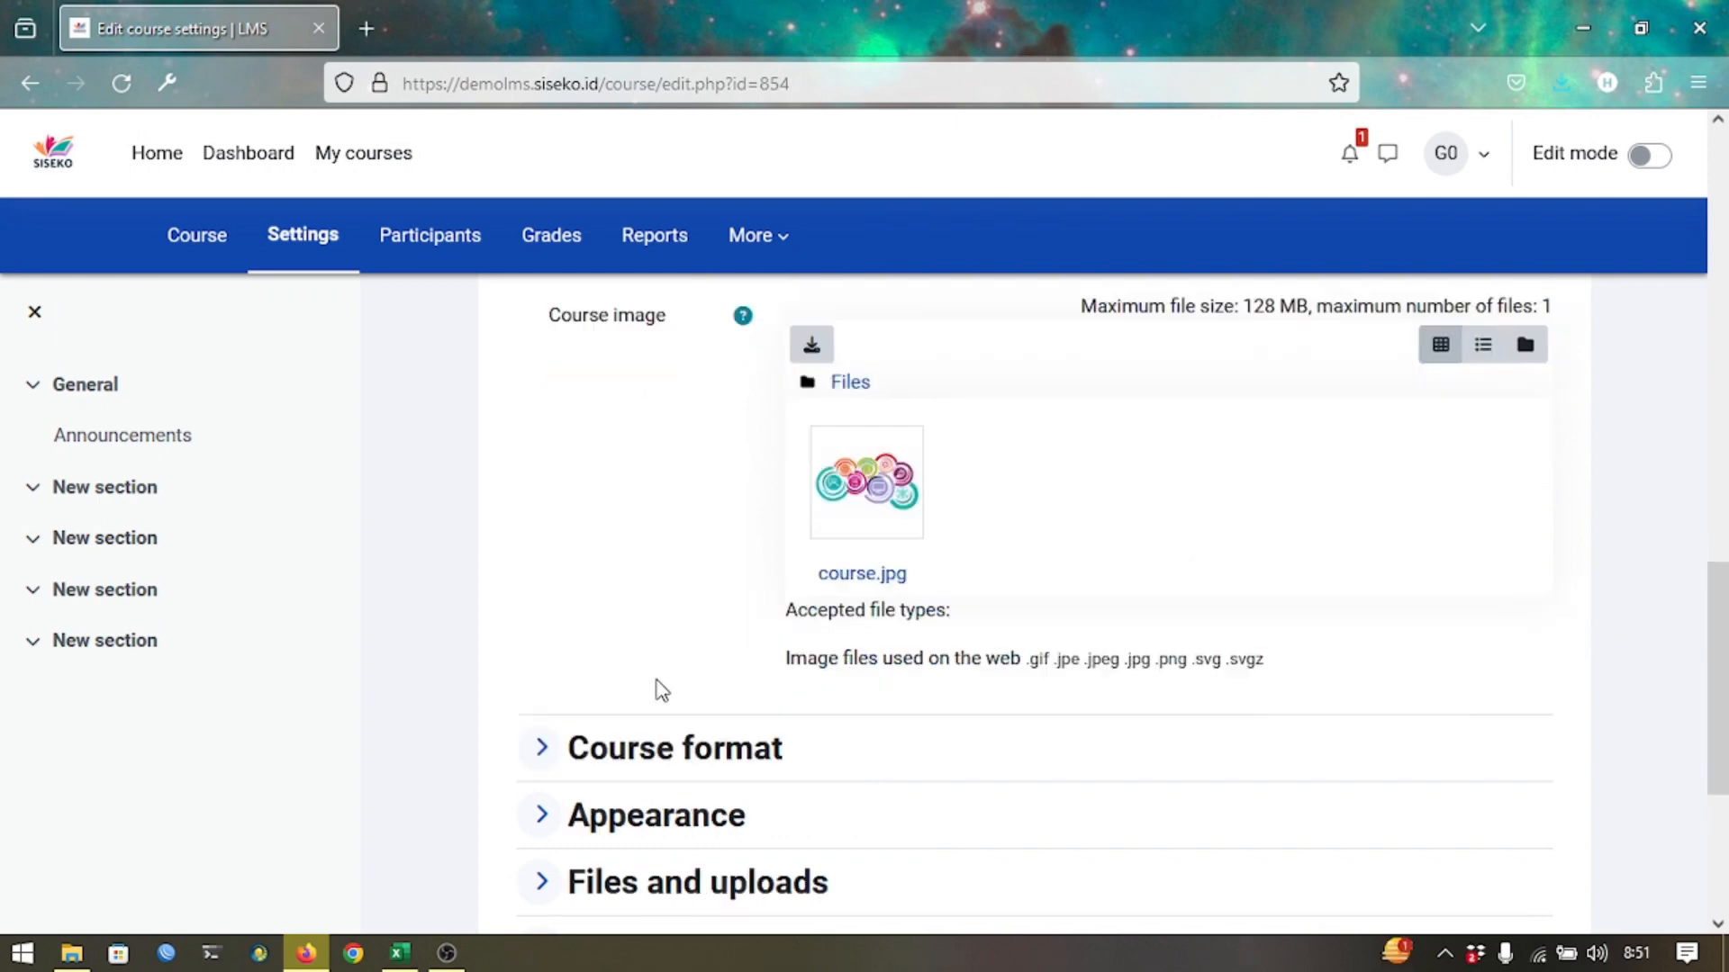
Save the settings, check the new card image under My courses, and reopen Test Course.
click(815, 792)
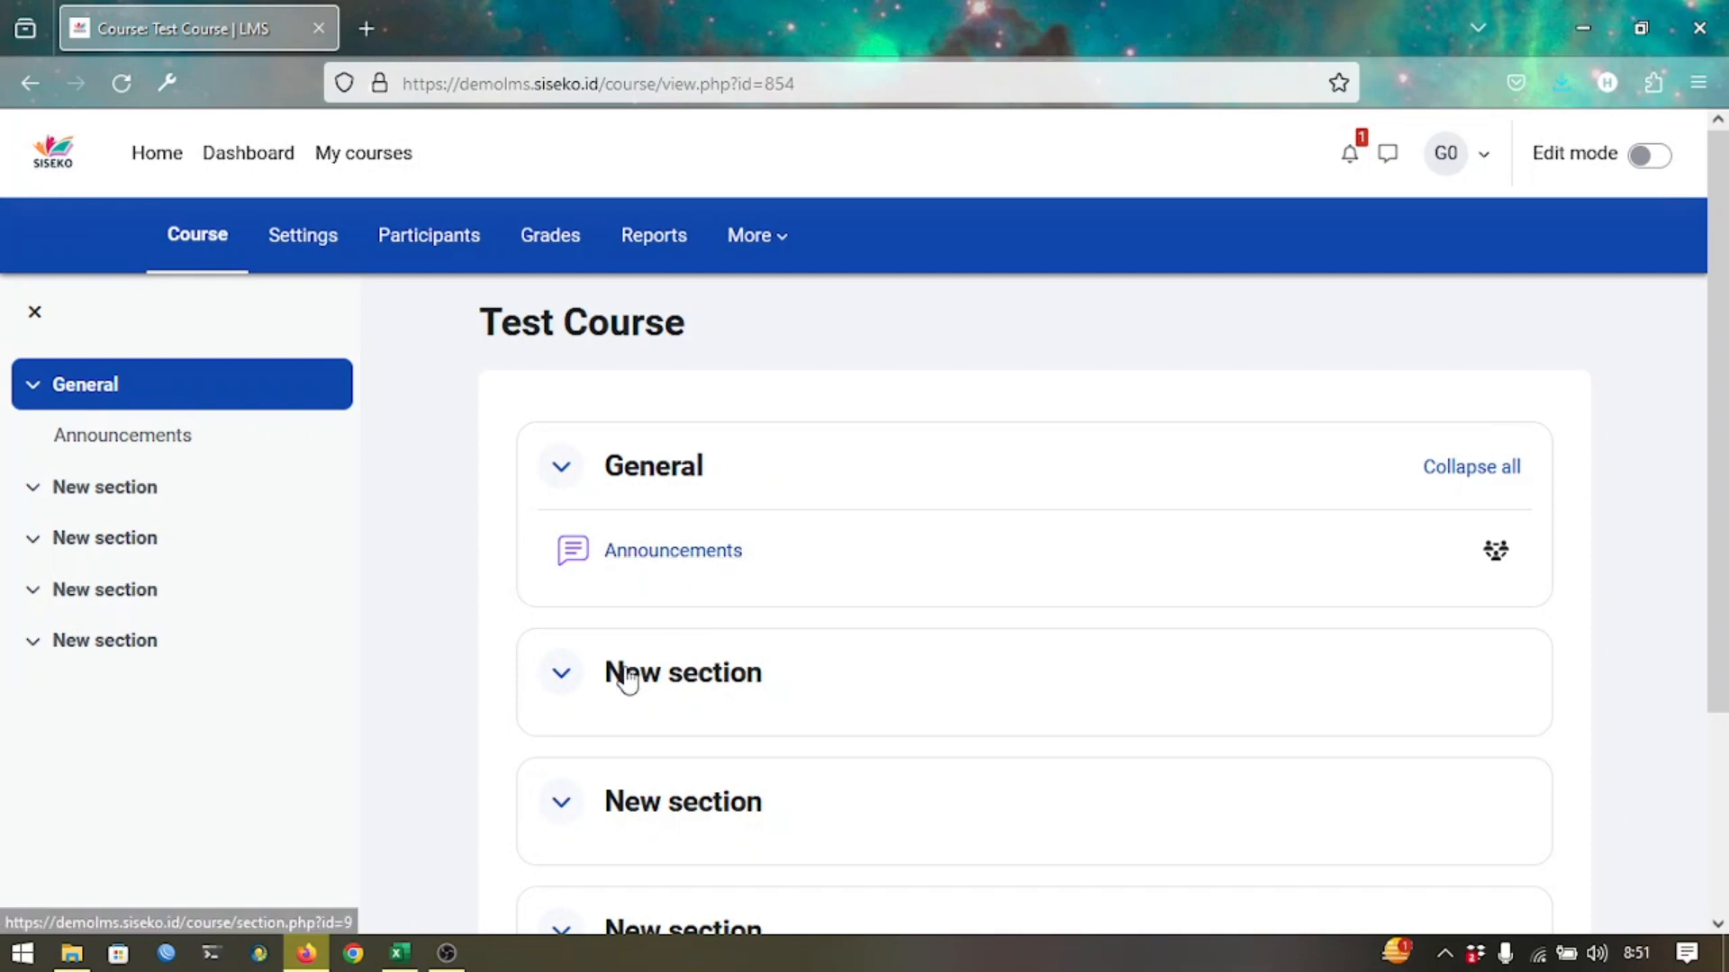
click(370, 155)
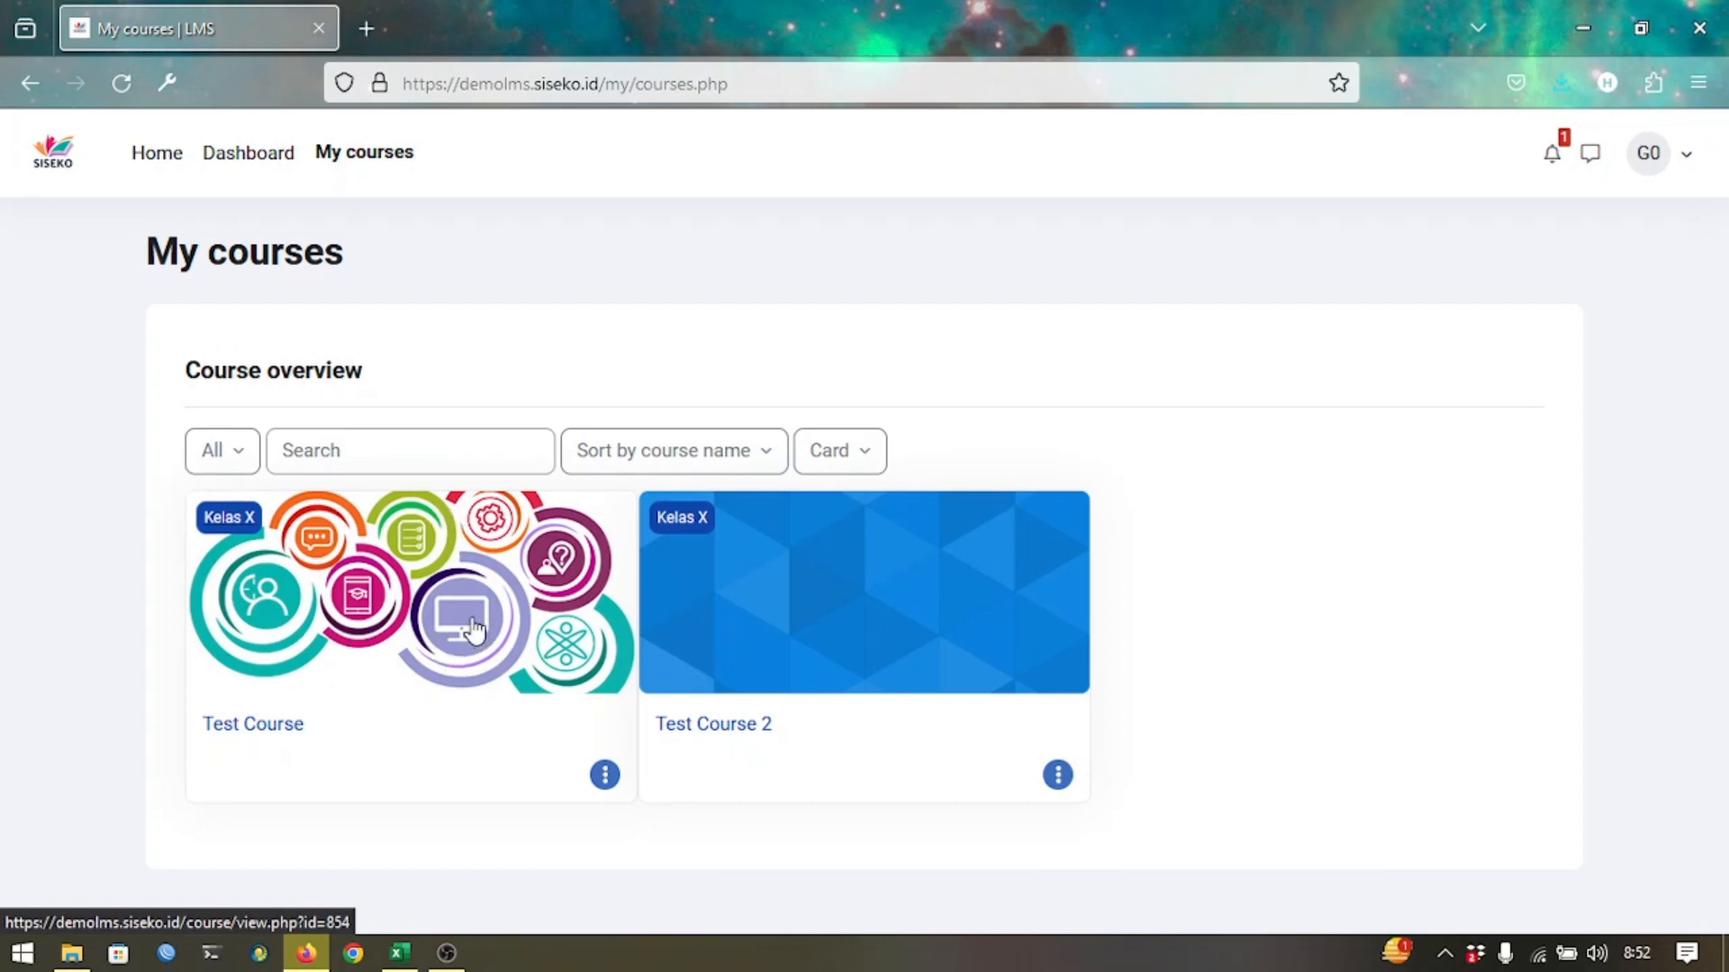
click(275, 726)
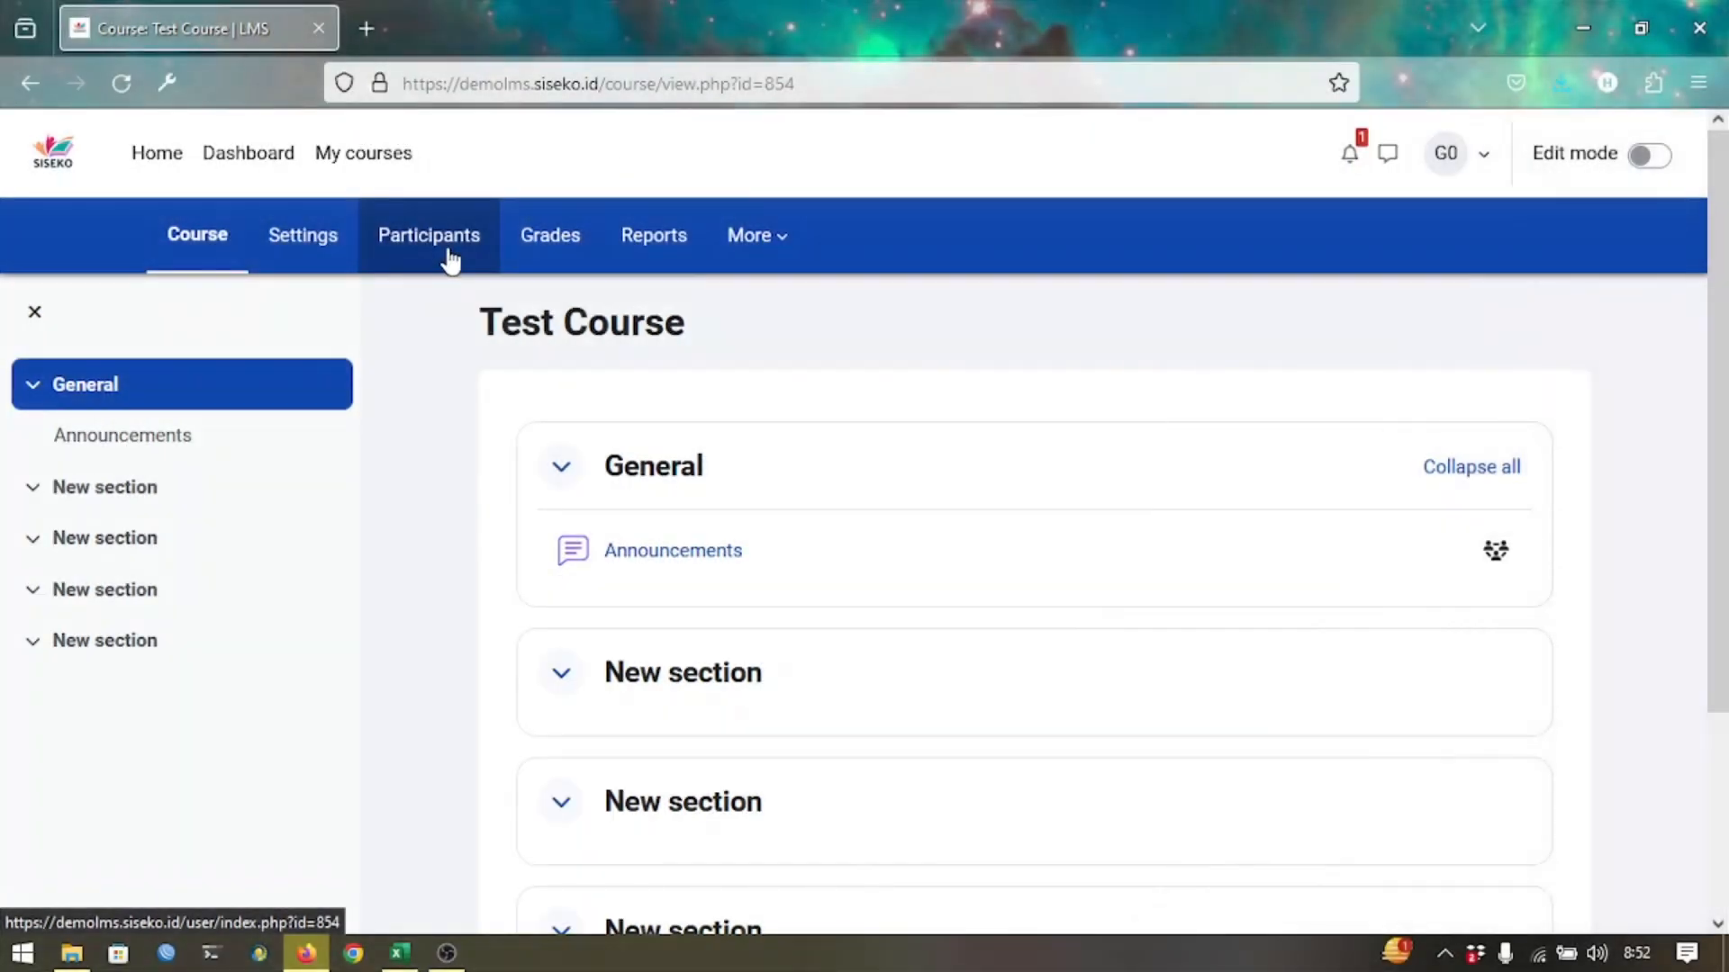
Review Test Course's participants list and bring up the Enrol users dialog.
click(449, 256)
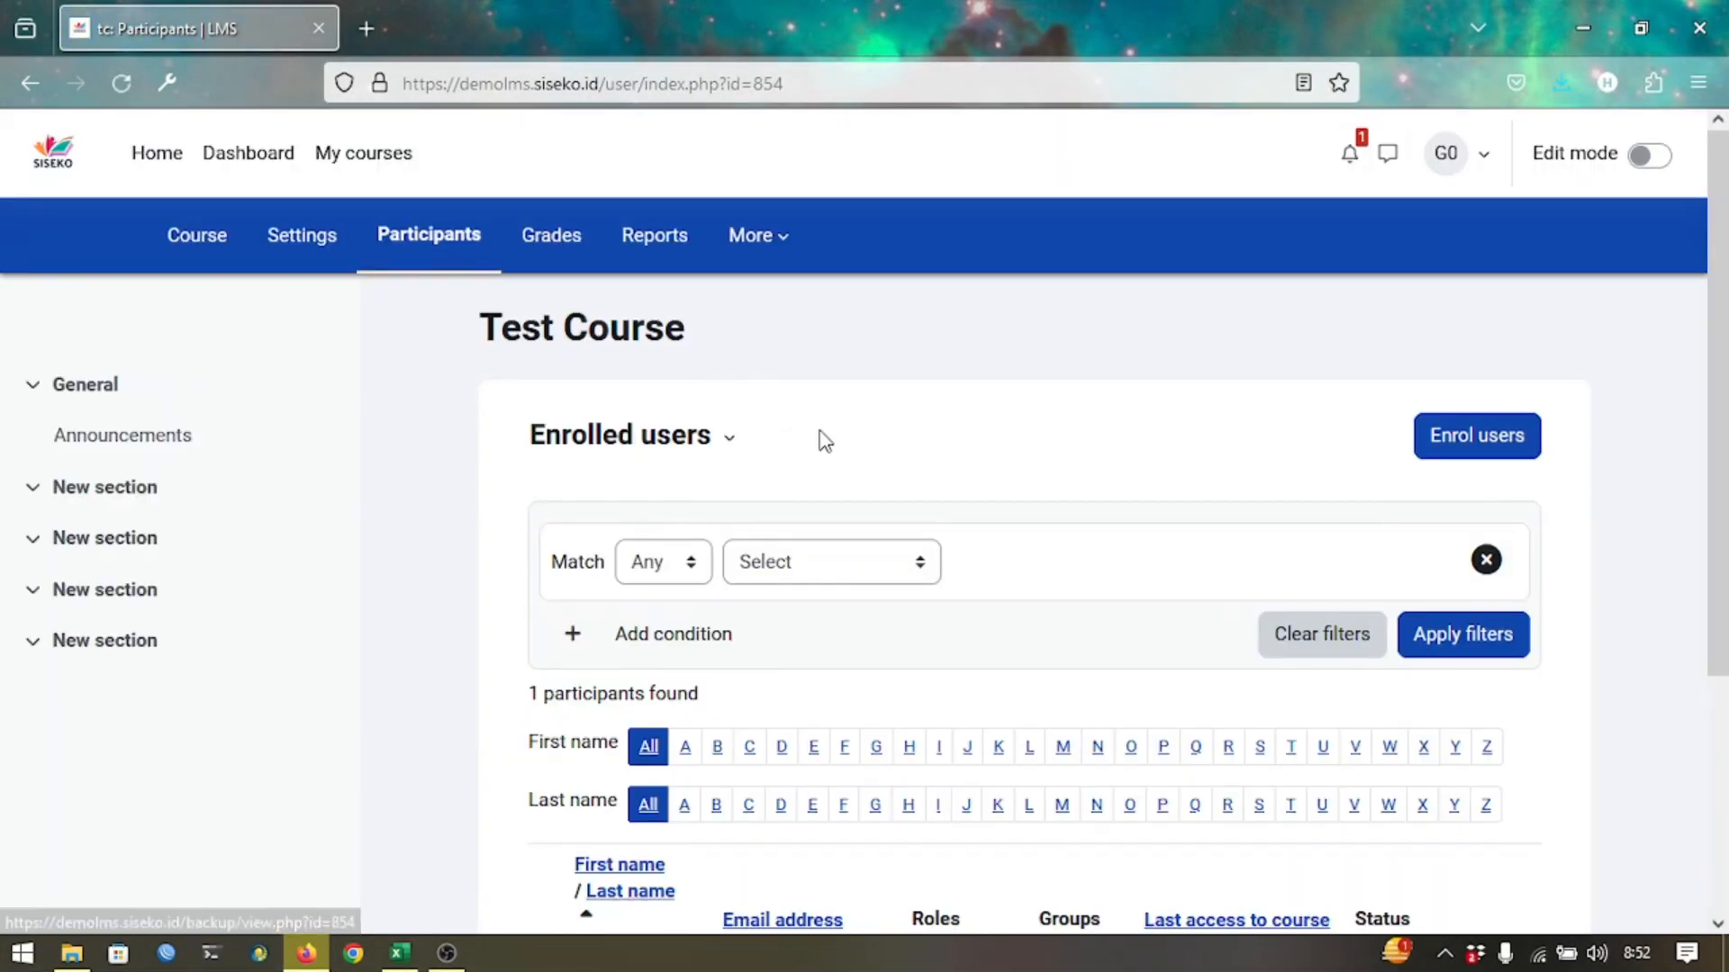
scroll(819, 441, down, 3)
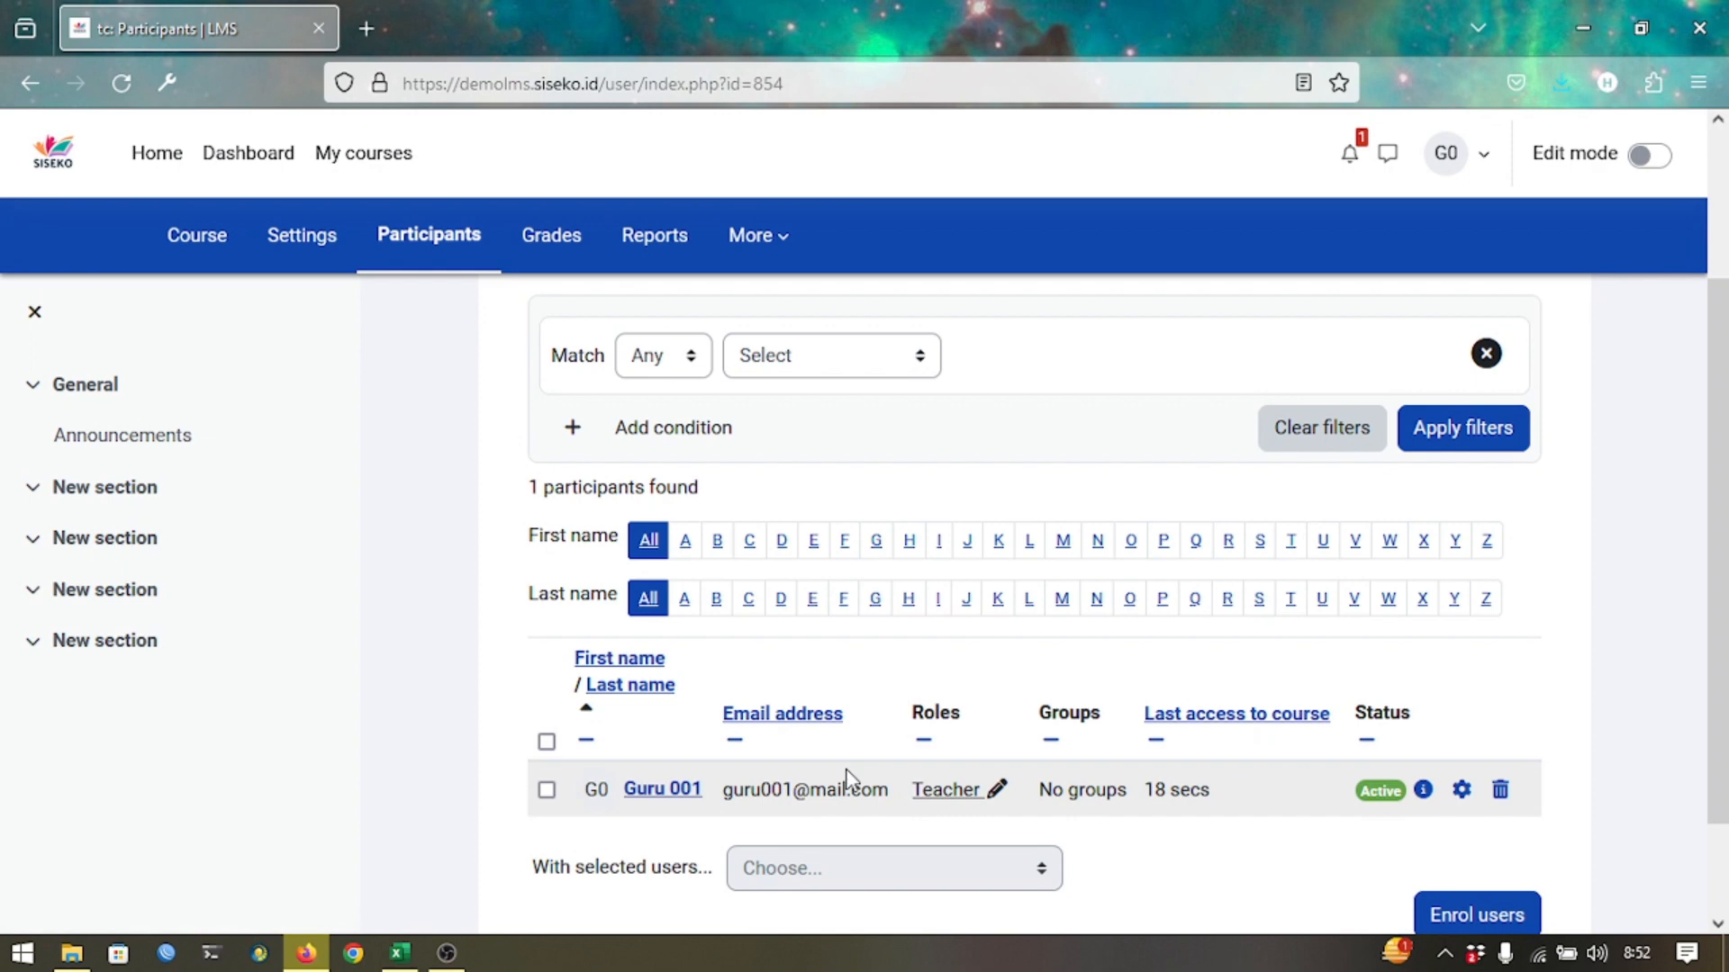
scroll(846, 780, up, 3)
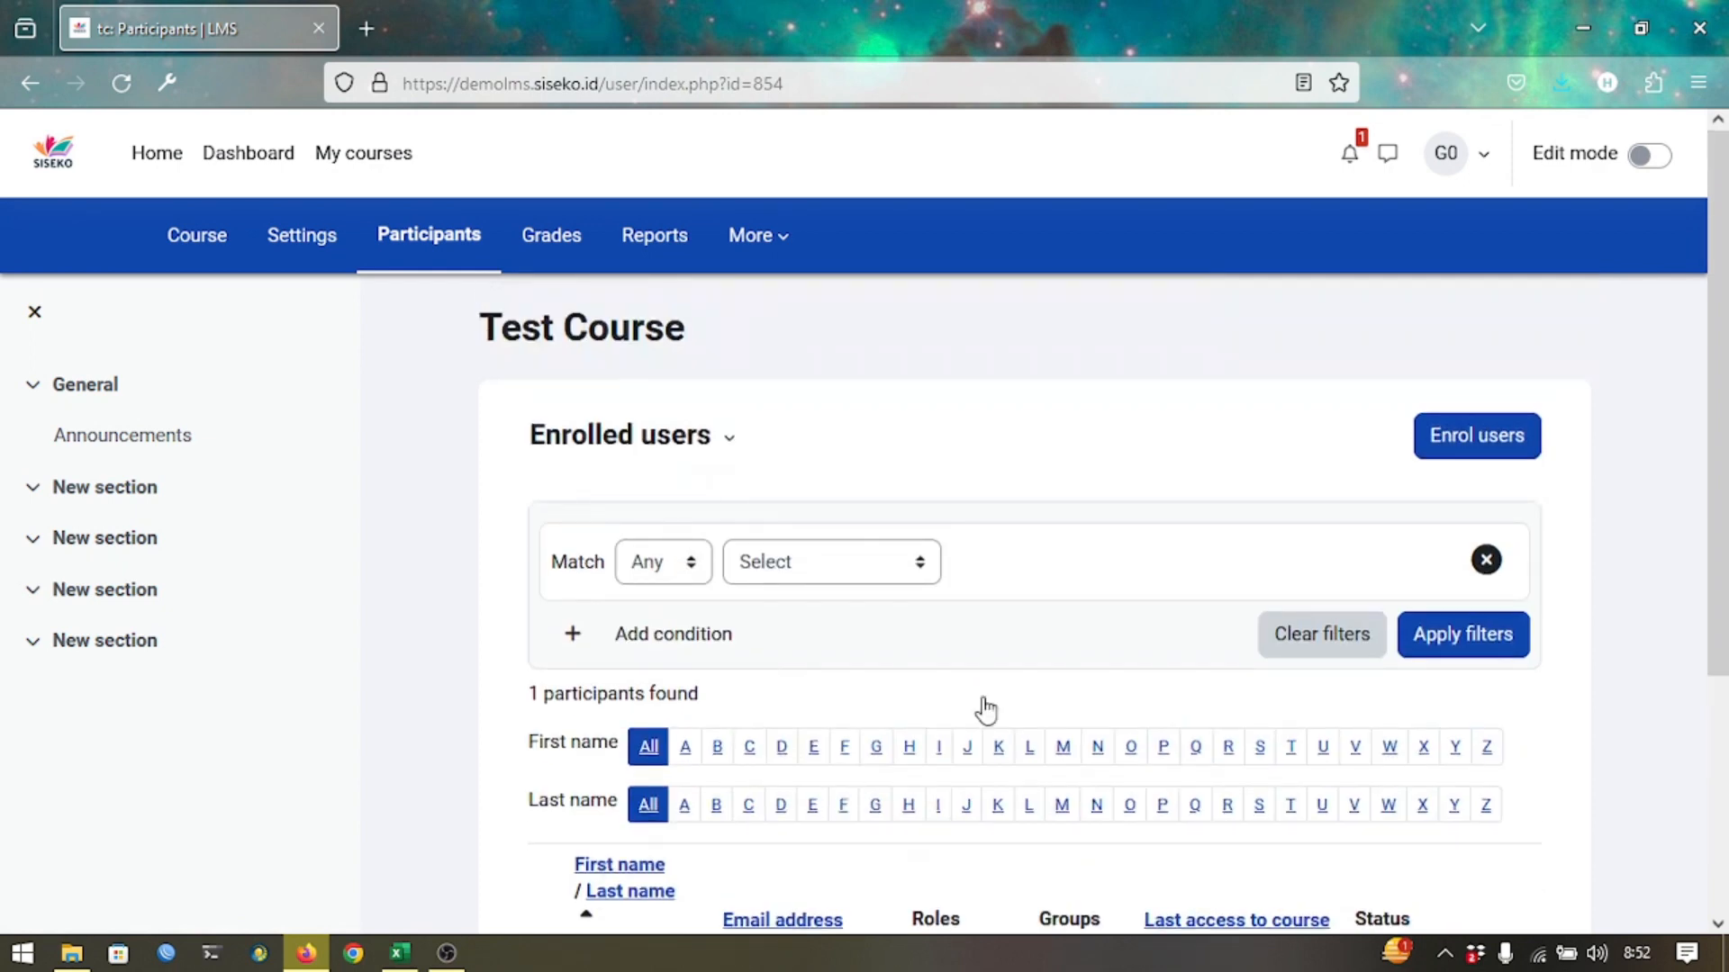
click(1432, 456)
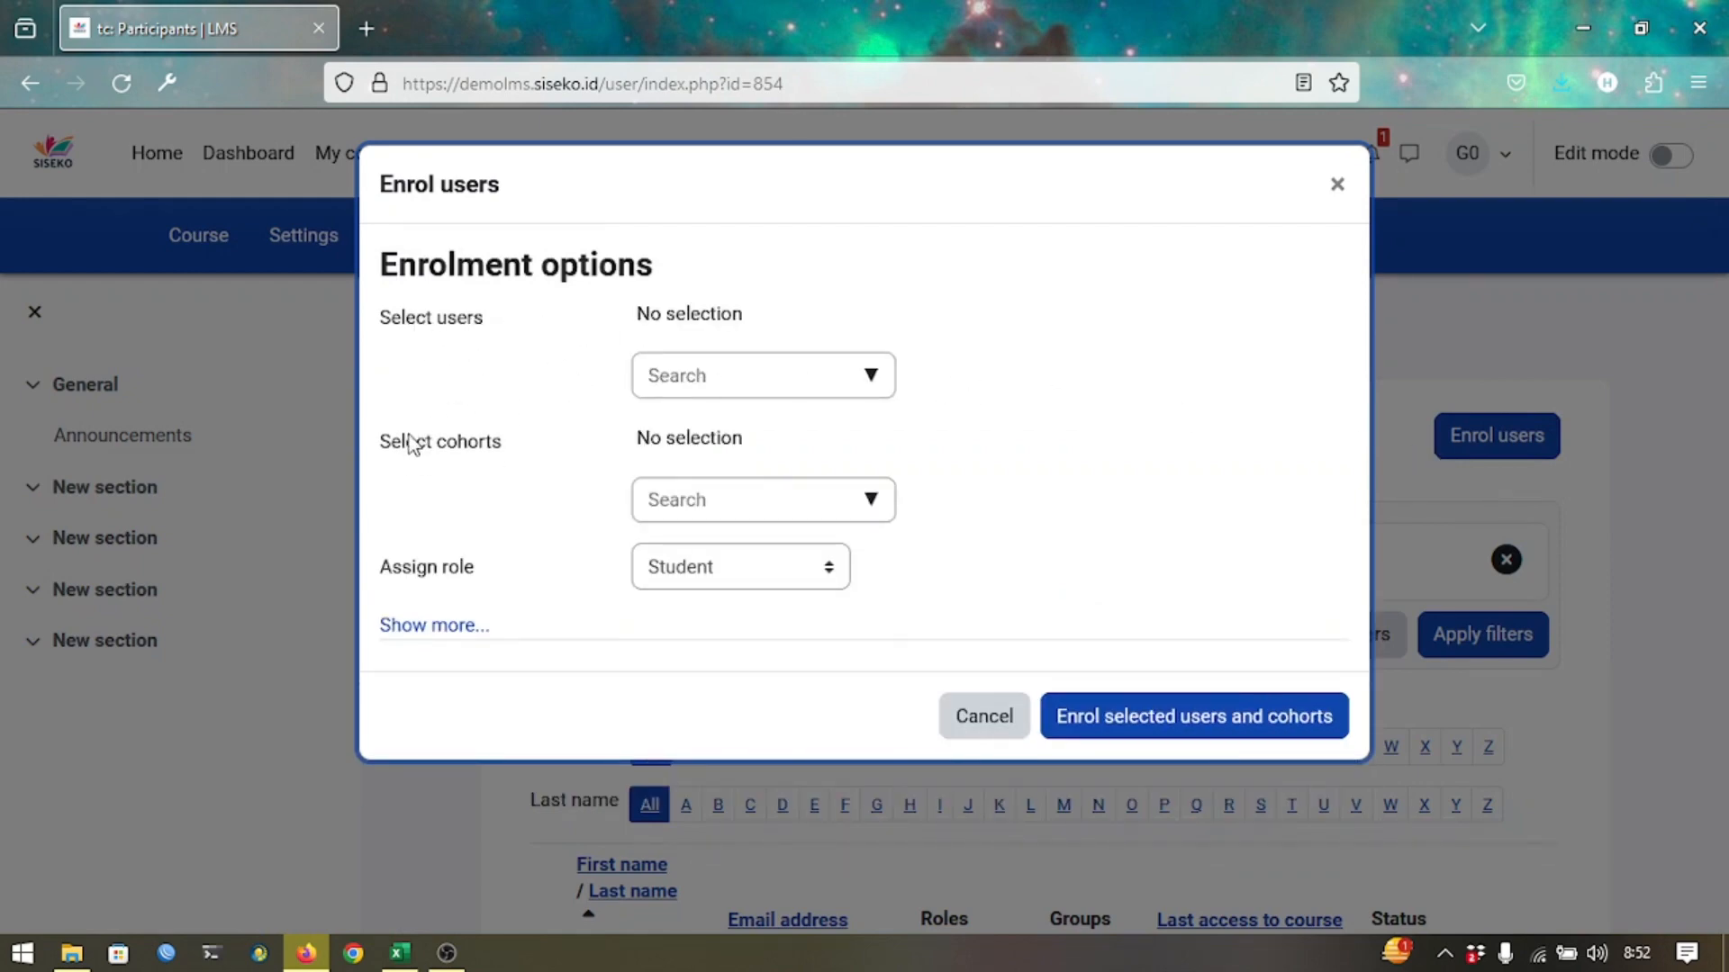
Search users for 'si', add two students, then remove both from the selection.
click(726, 376)
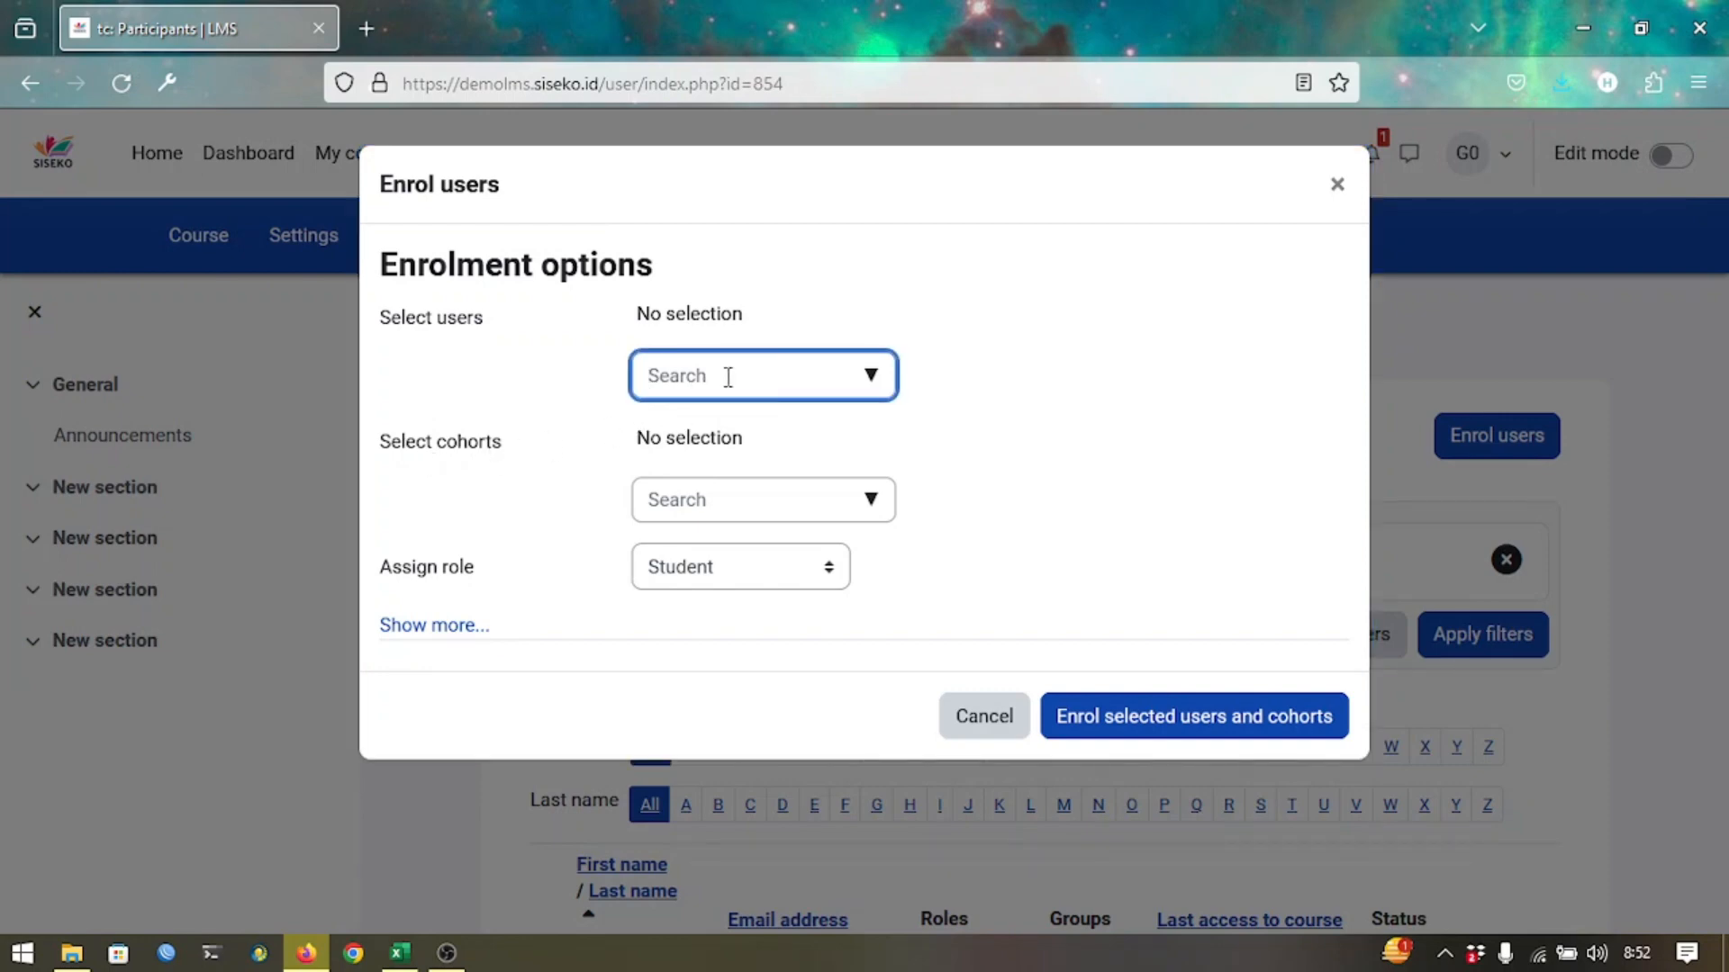
text(siswa)
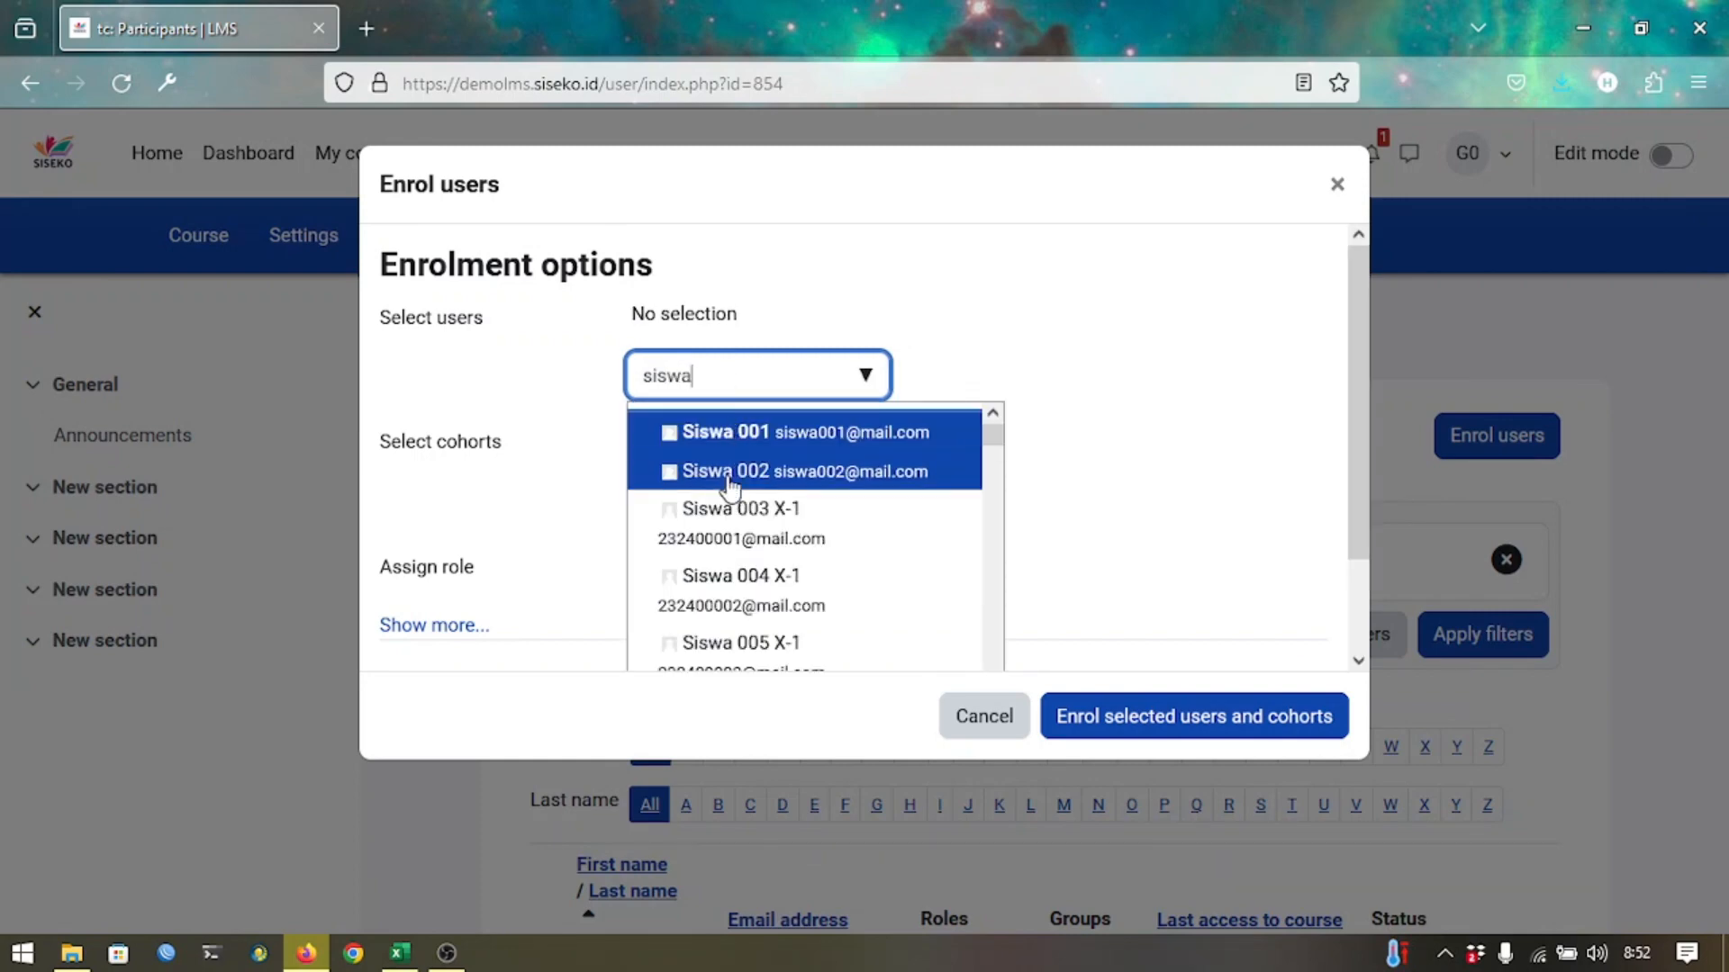
click(726, 507)
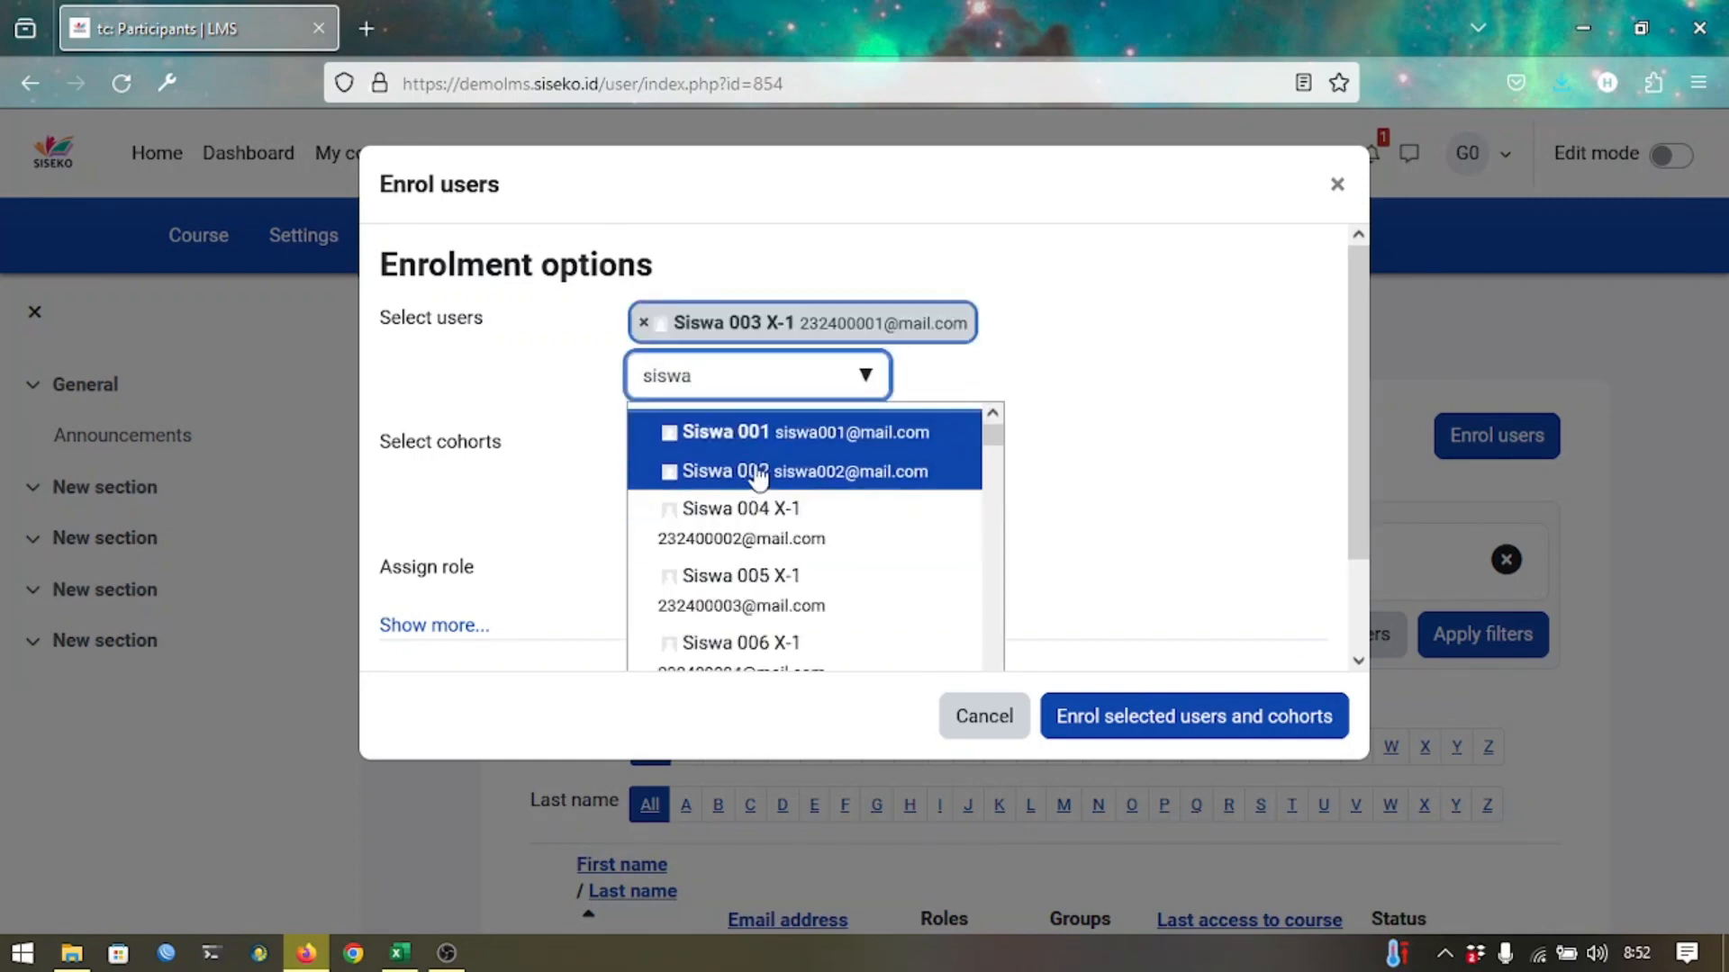
click(759, 475)
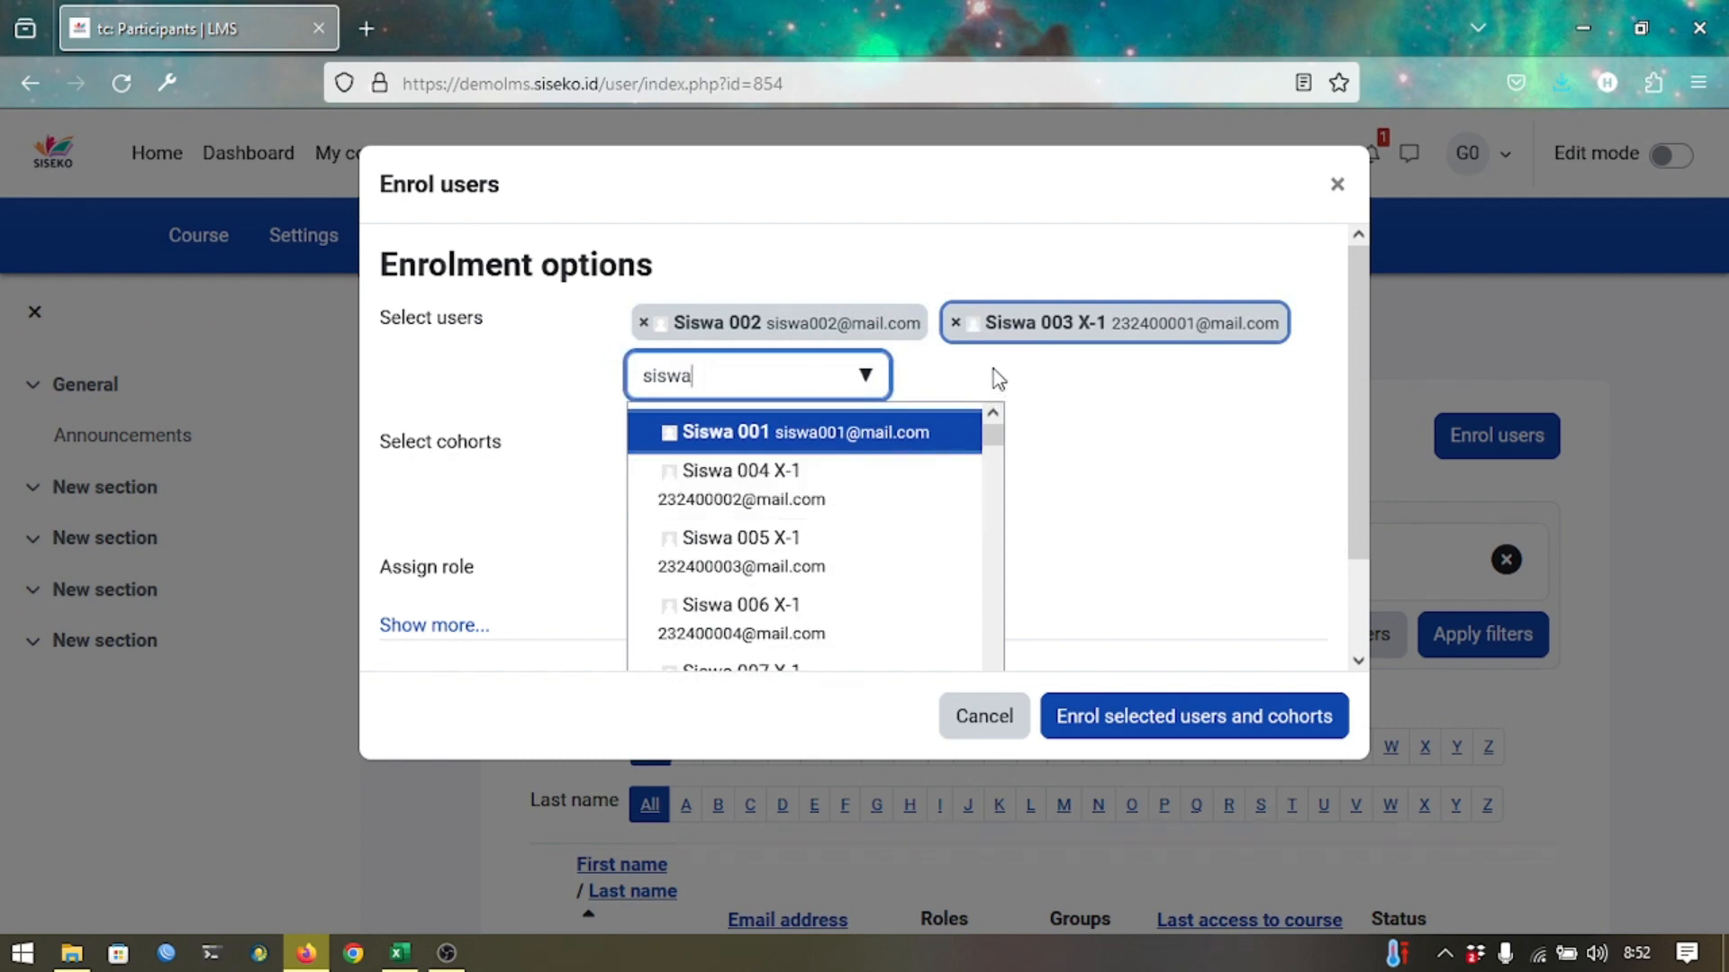
click(927, 378)
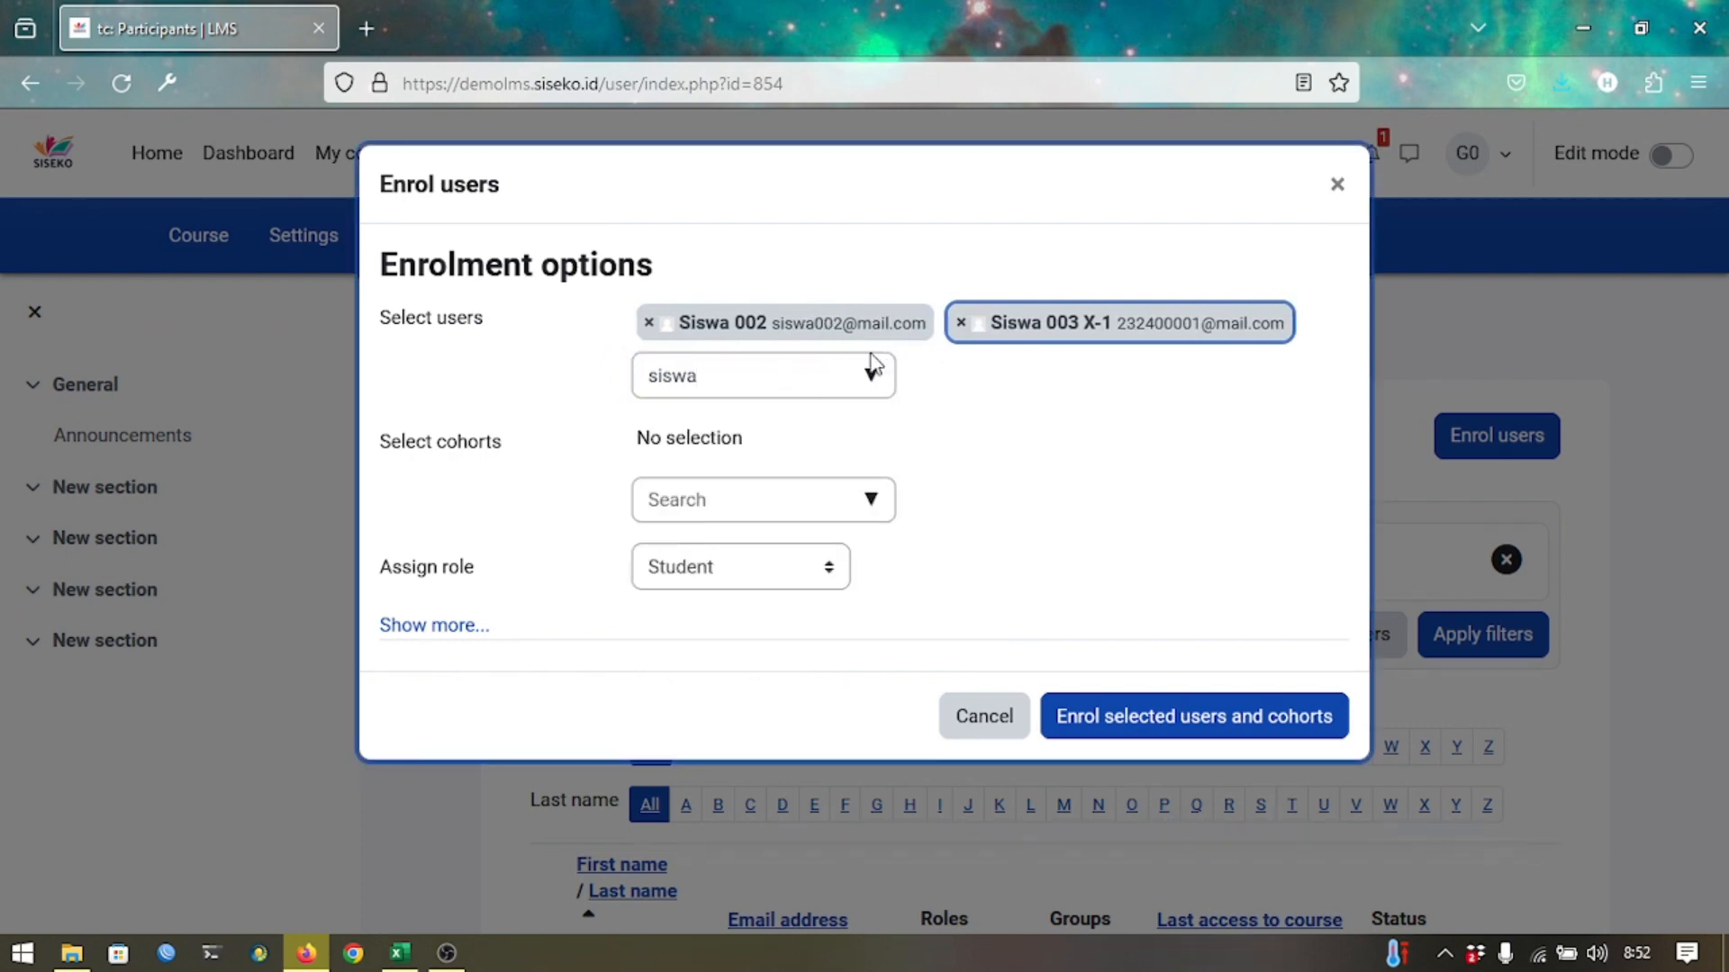
click(648, 324)
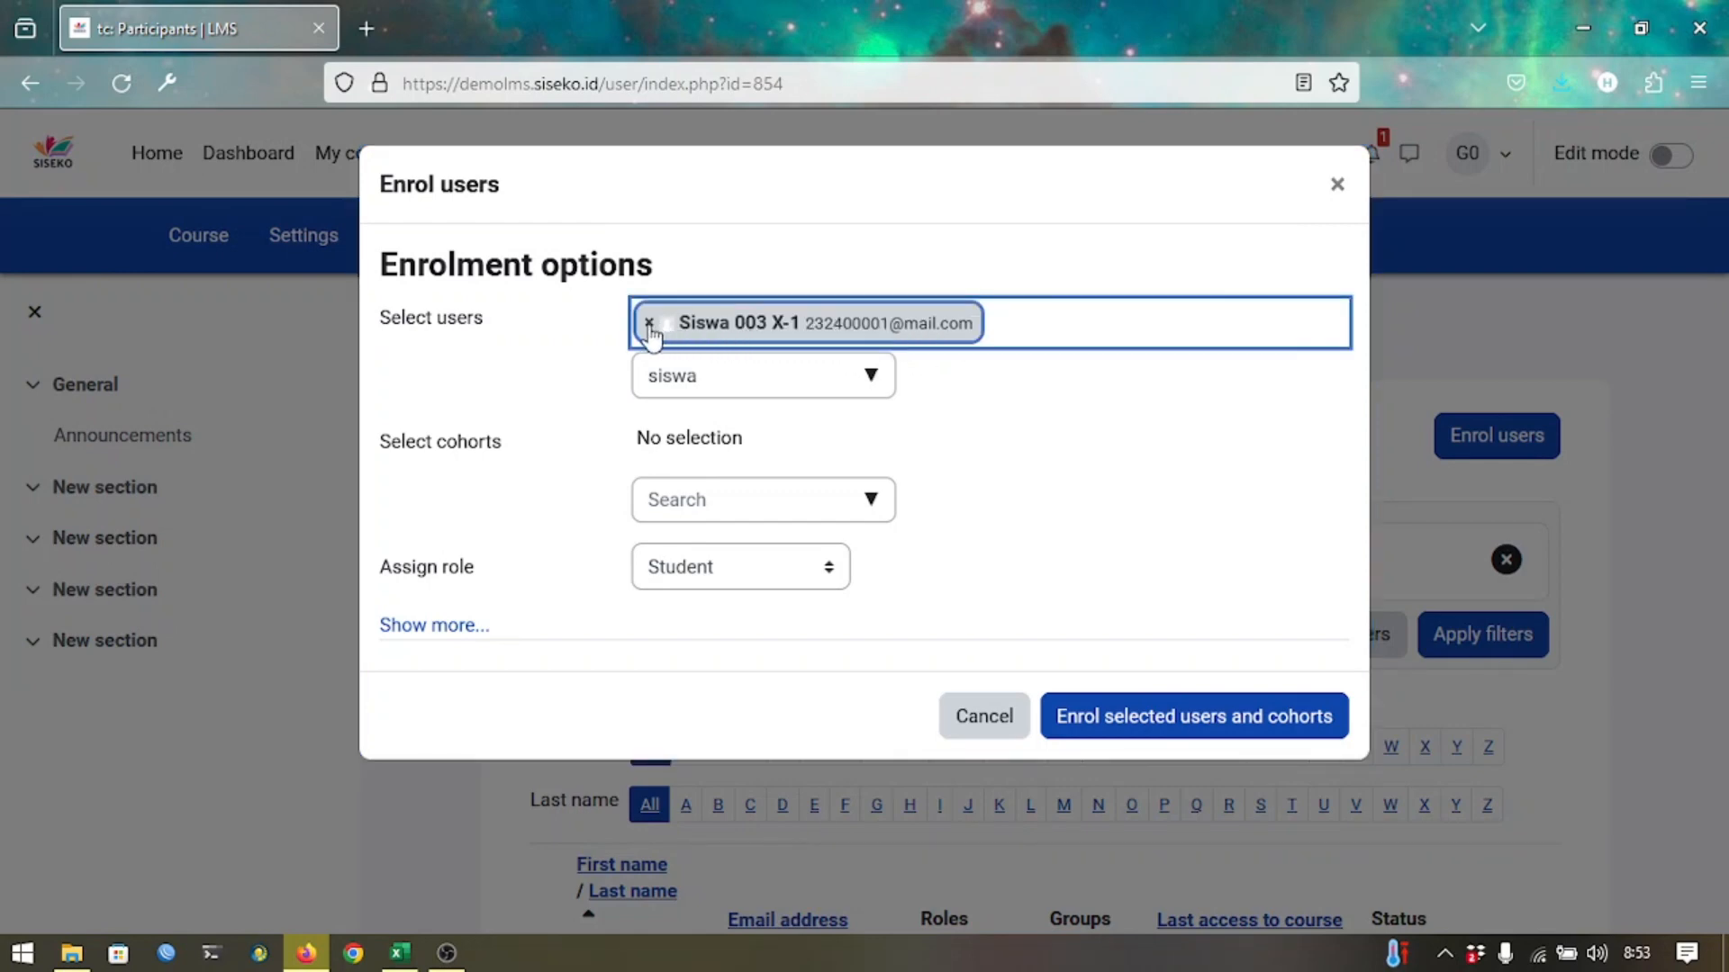
click(649, 324)
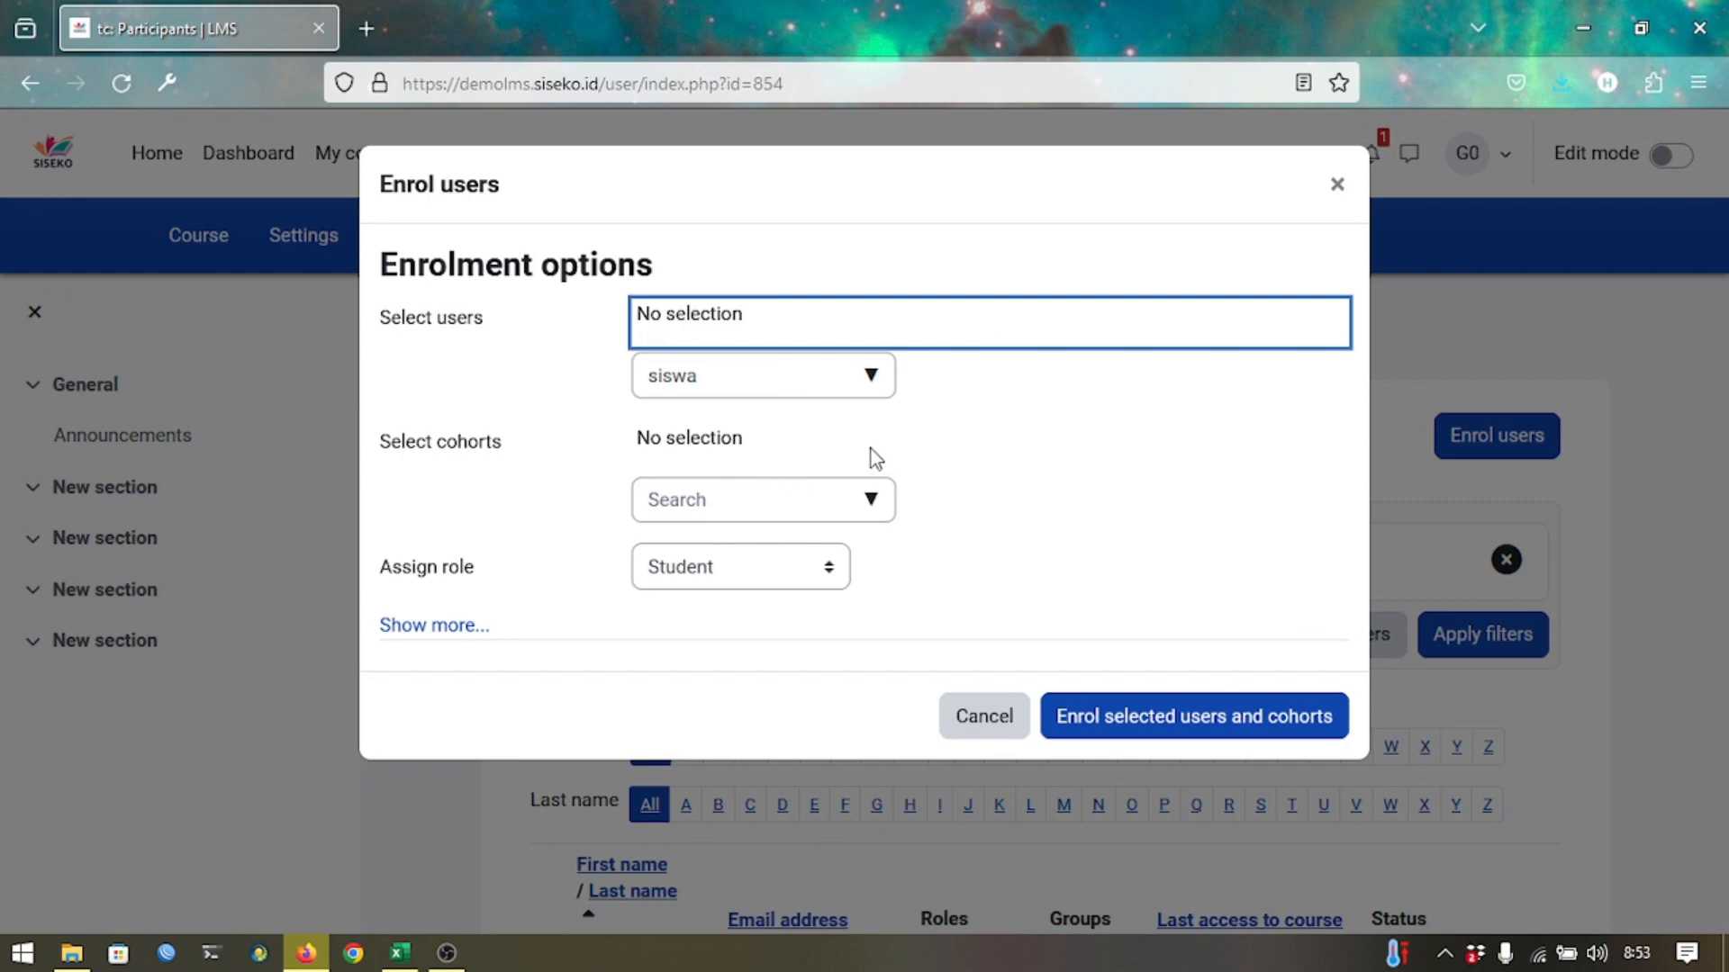
Select cohorts X-1, X-2 and X-3 and enrol them into the course.
click(645, 461)
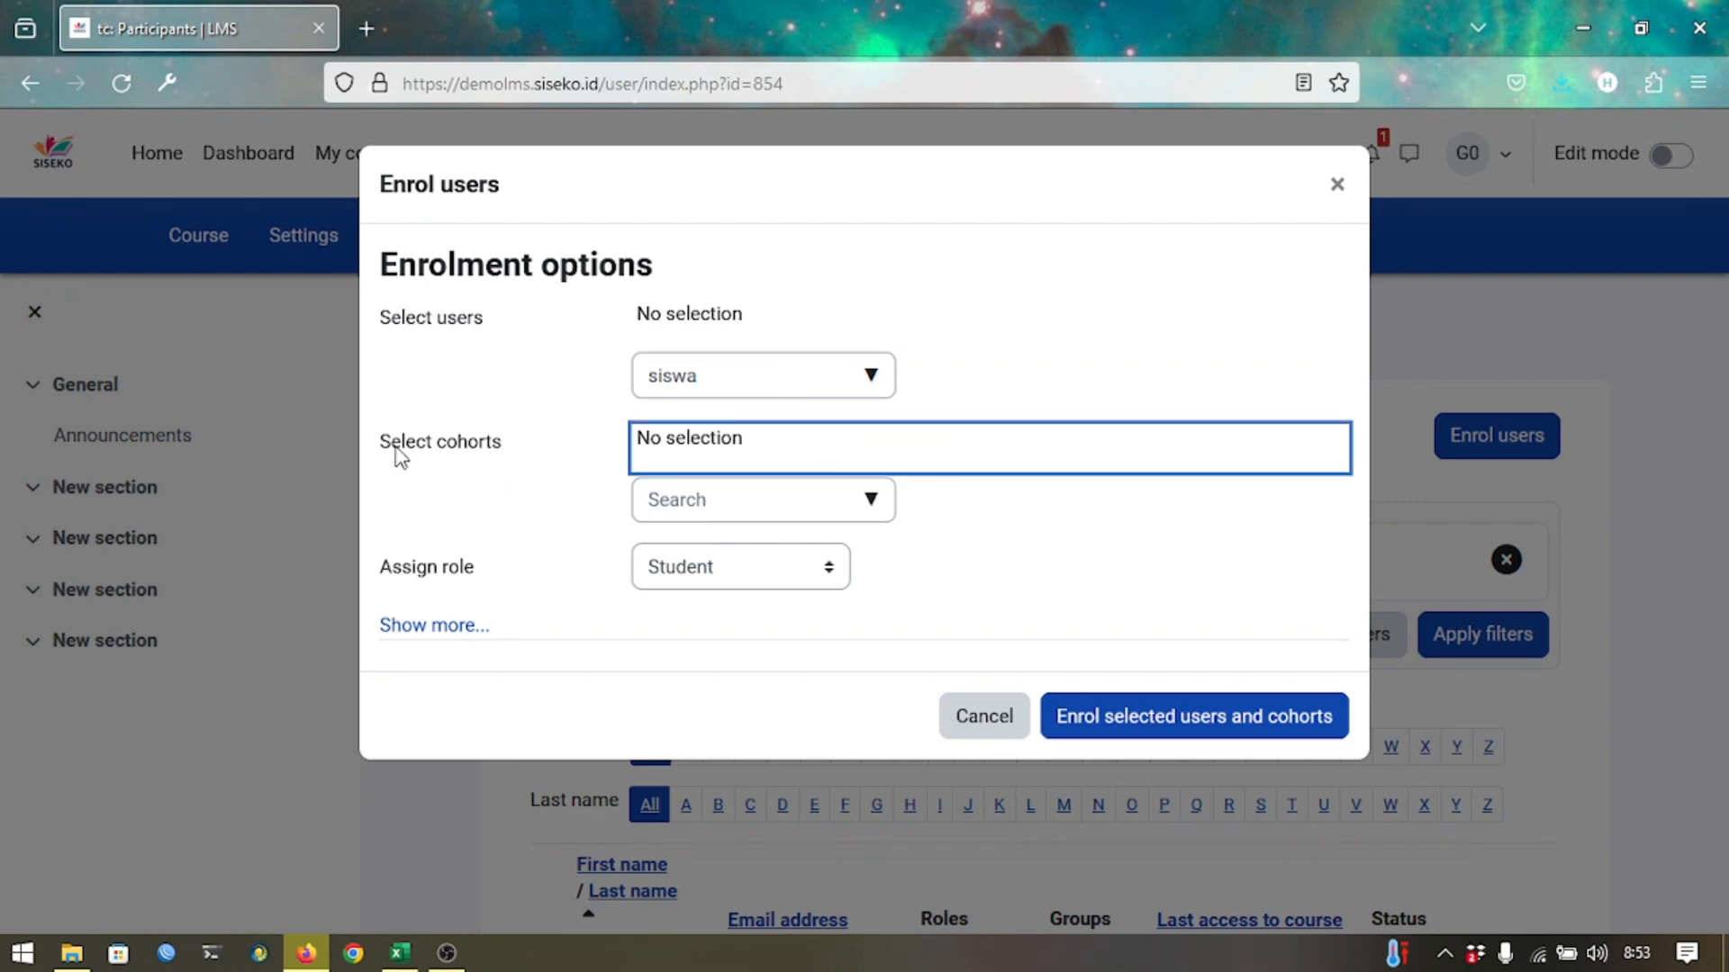
click(1018, 598)
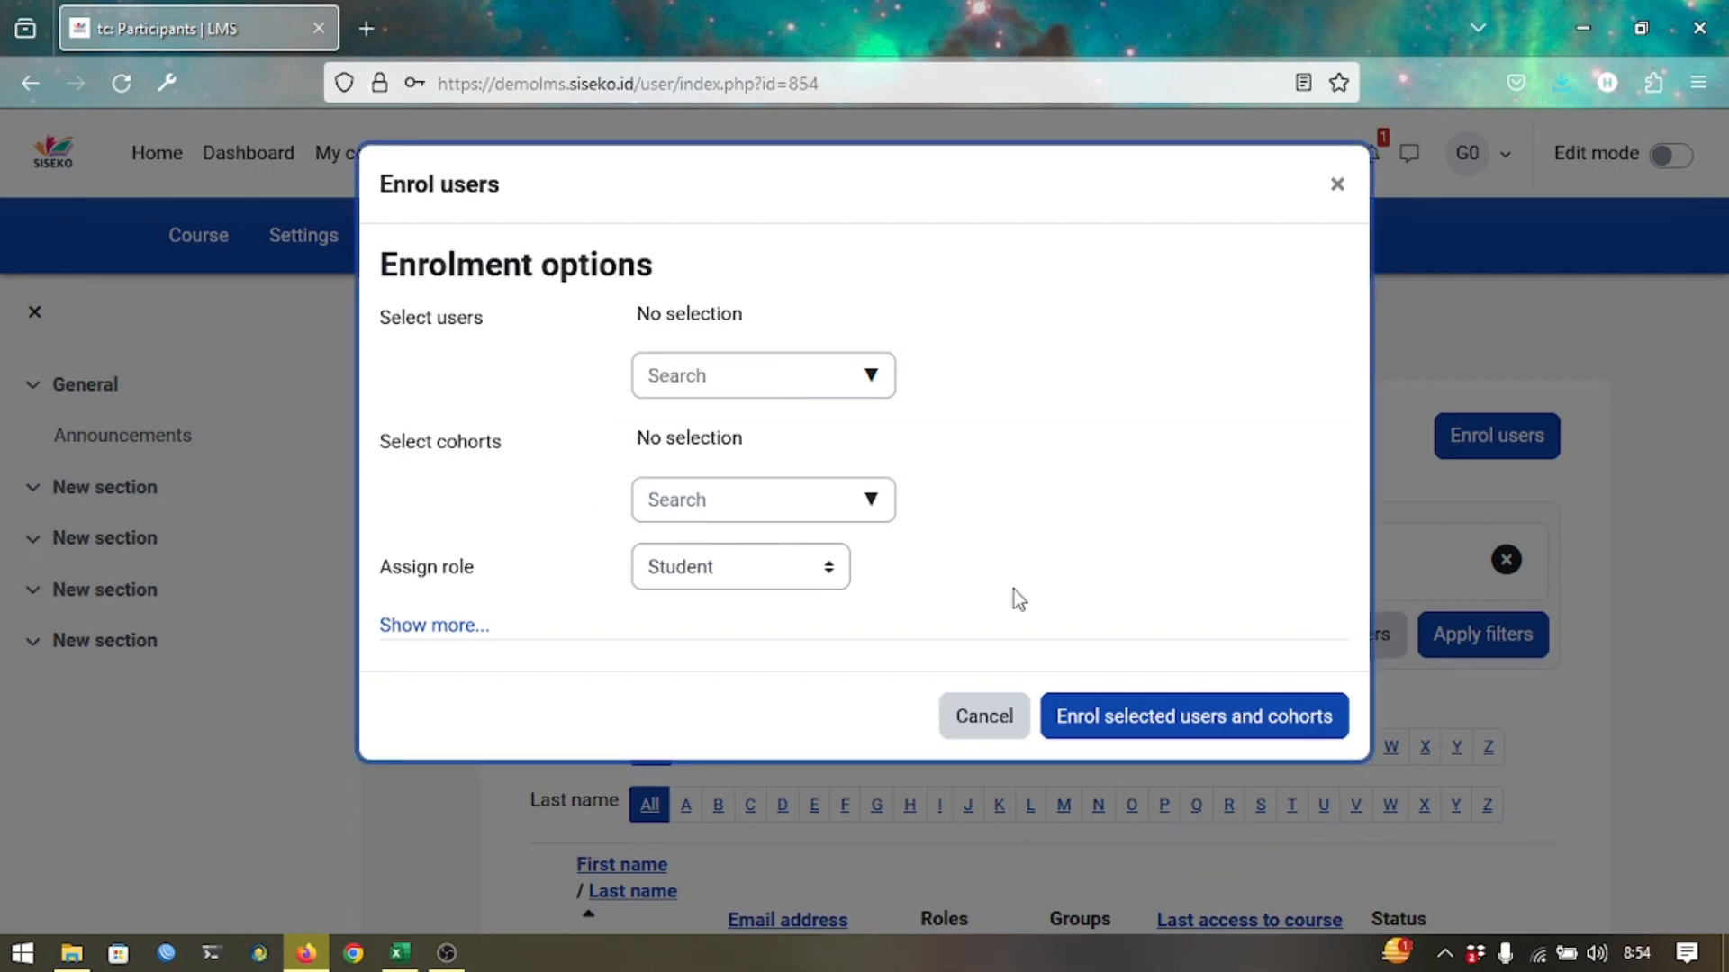
click(878, 502)
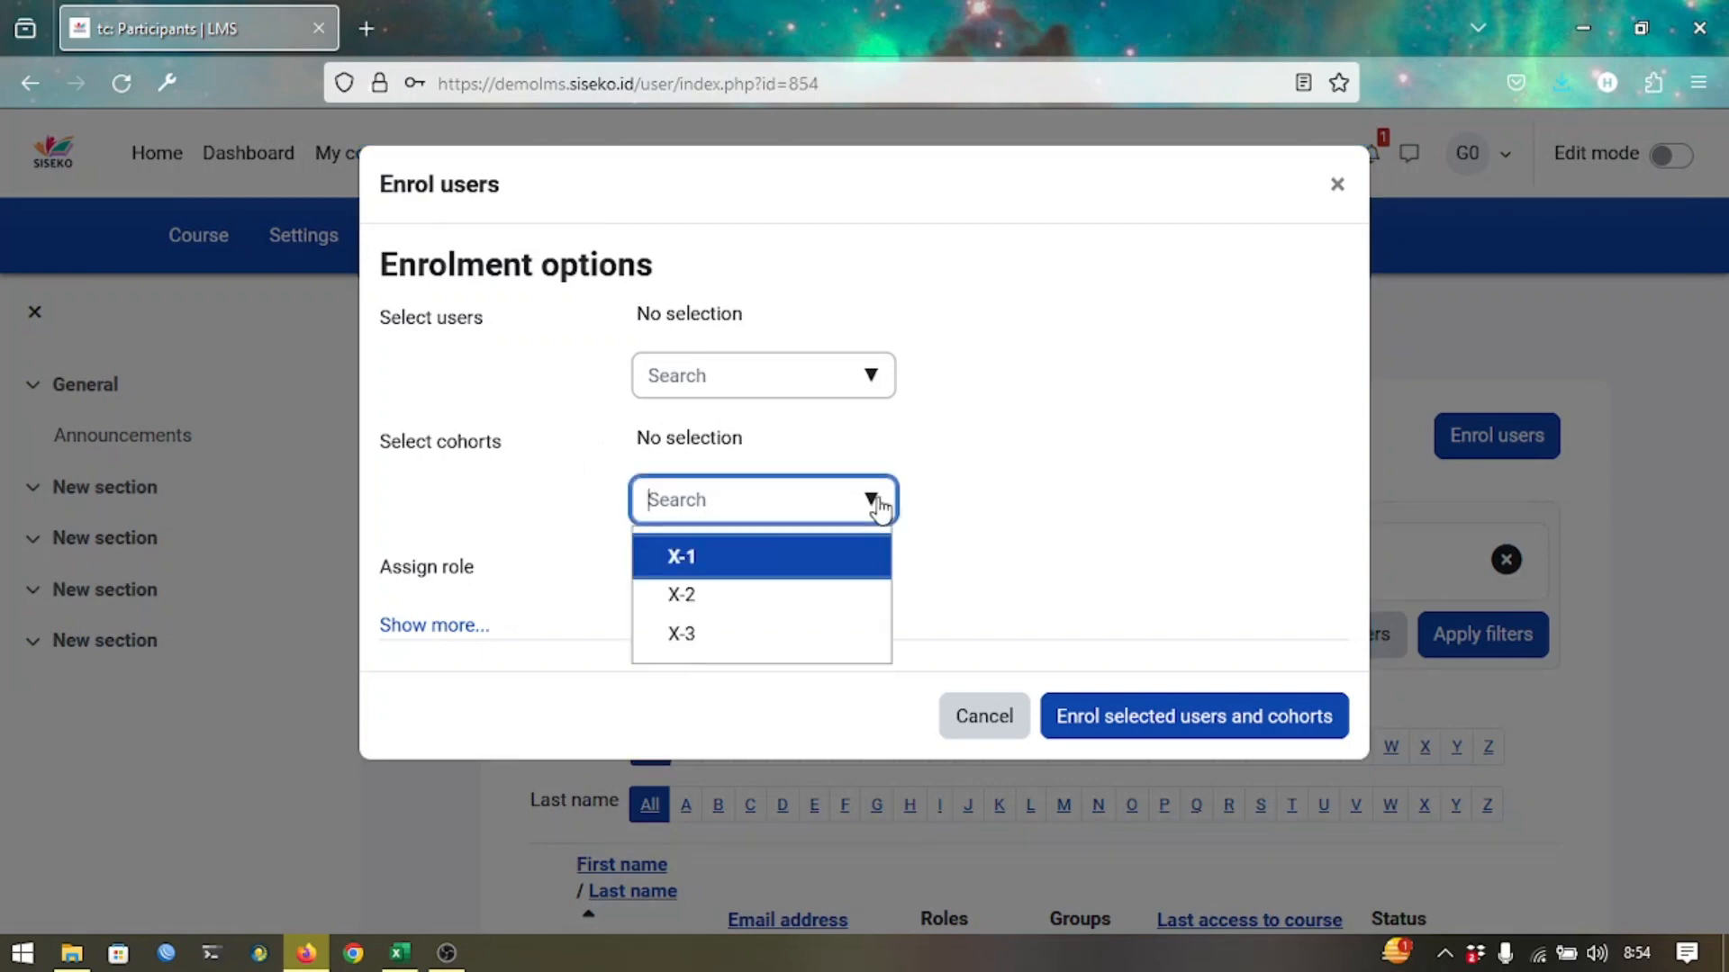
click(845, 565)
click(842, 576)
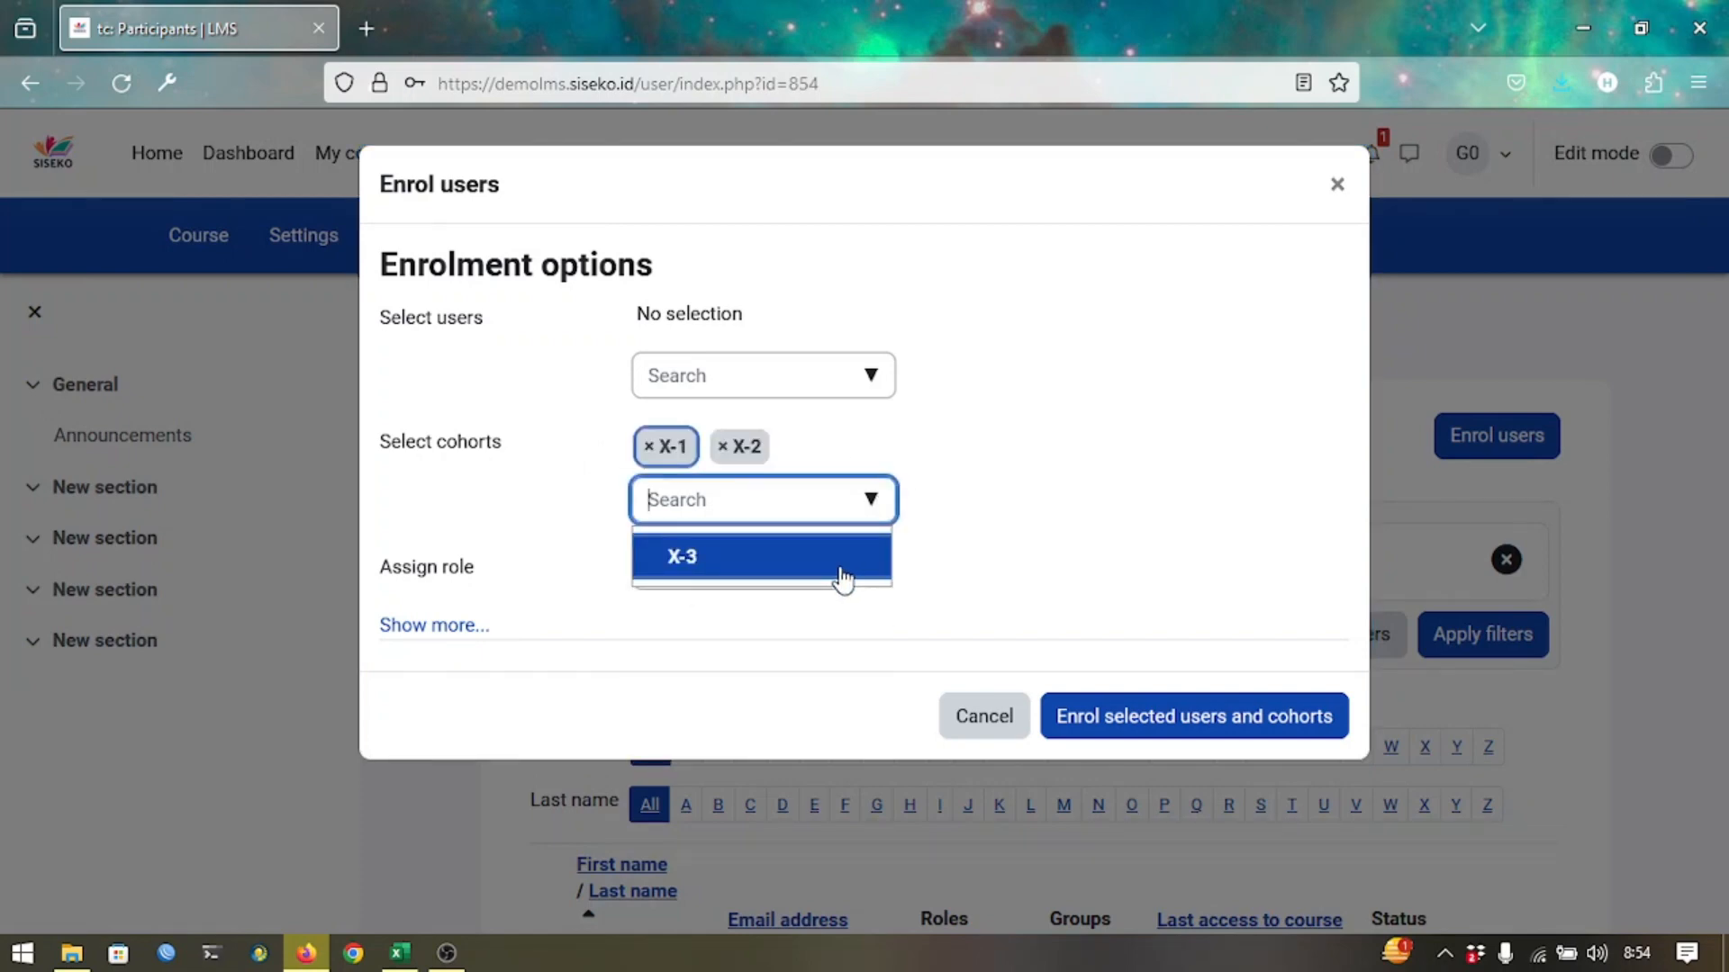
click(837, 575)
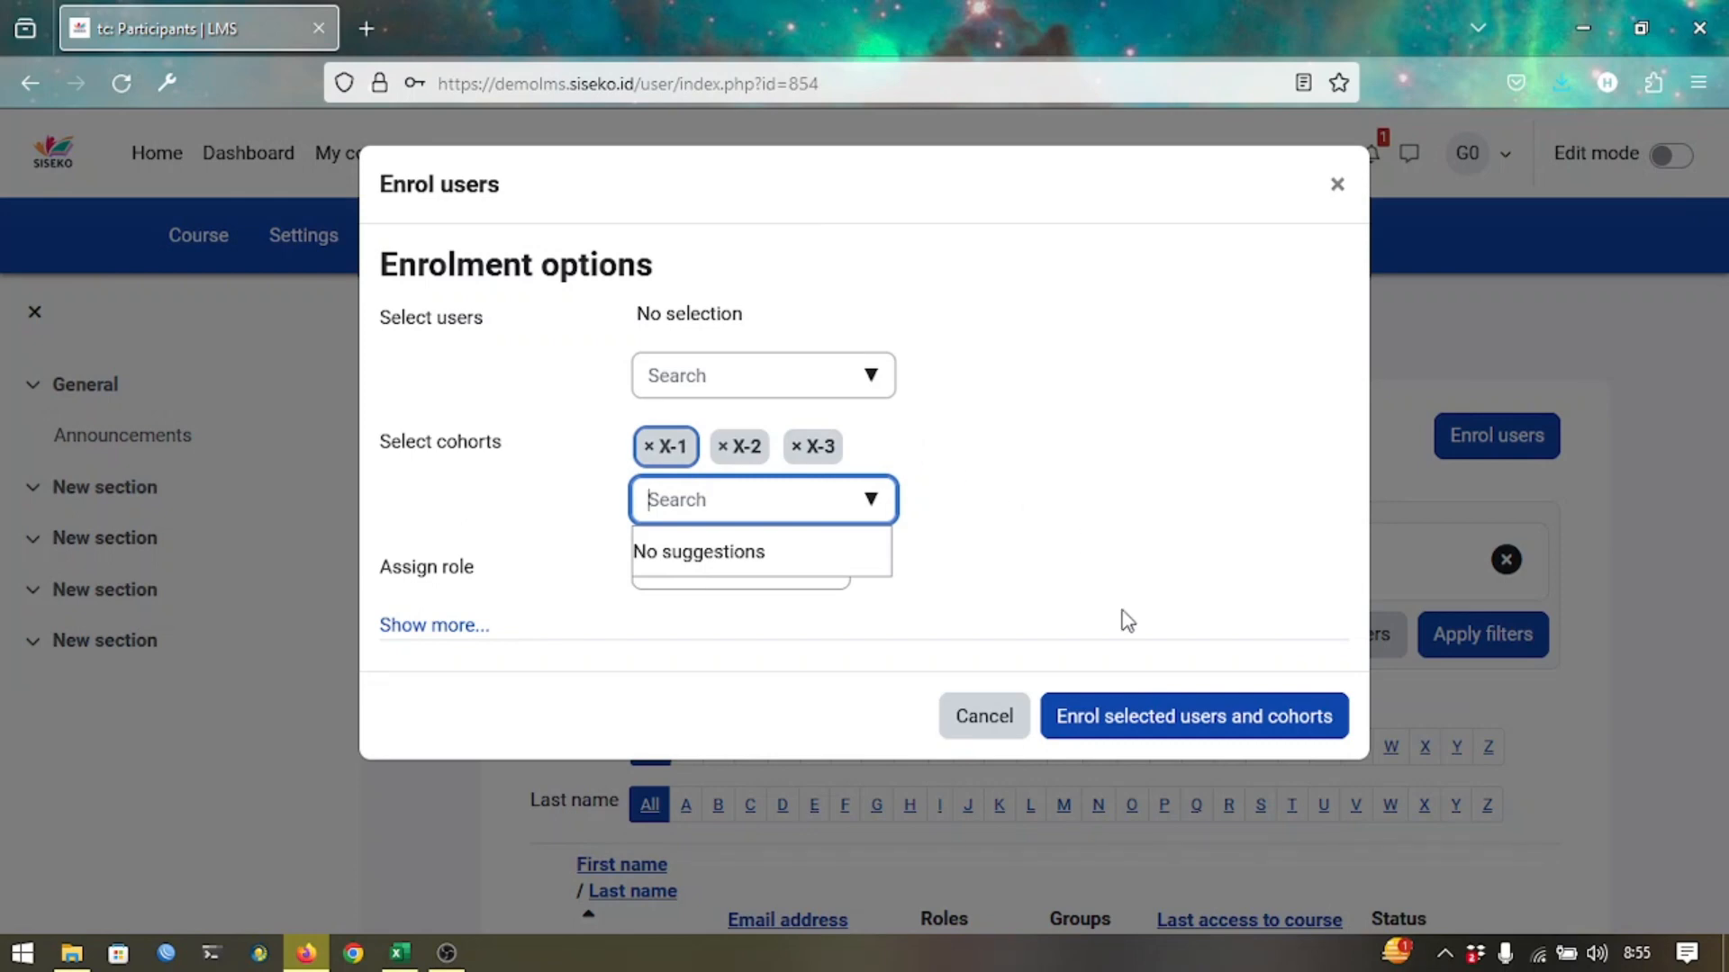
click(1102, 720)
scroll(1102, 720, down, 3)
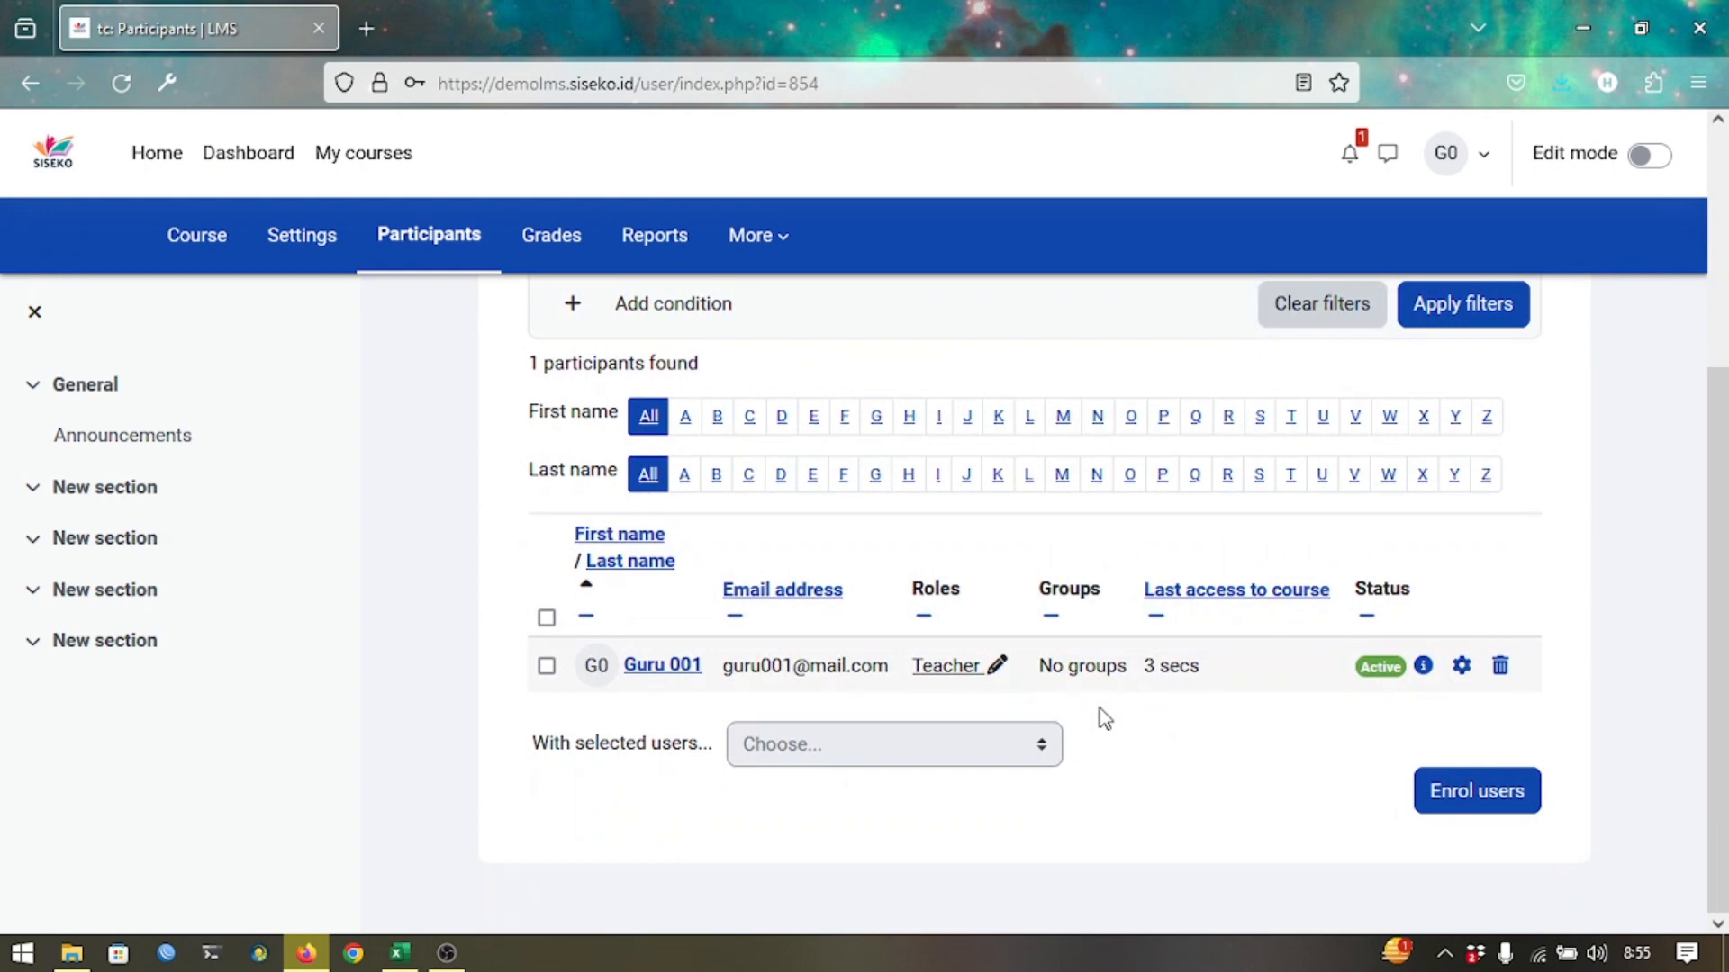
scroll(1104, 717, down, 3)
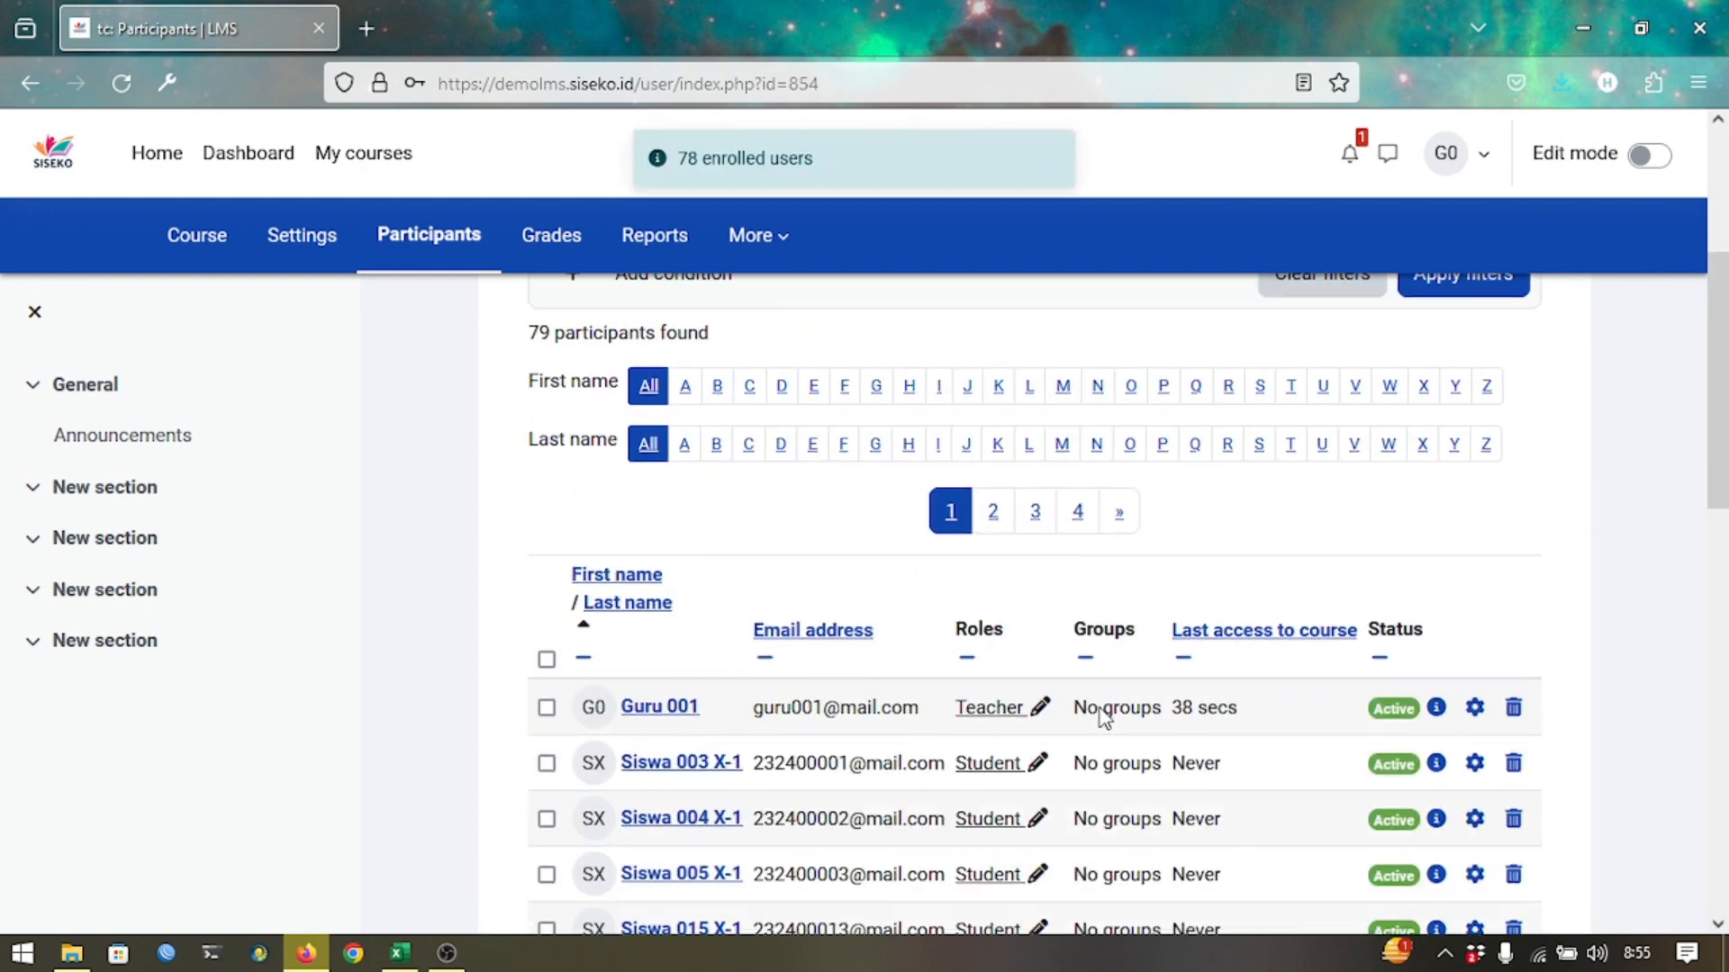
scroll(1102, 717, down, 10)
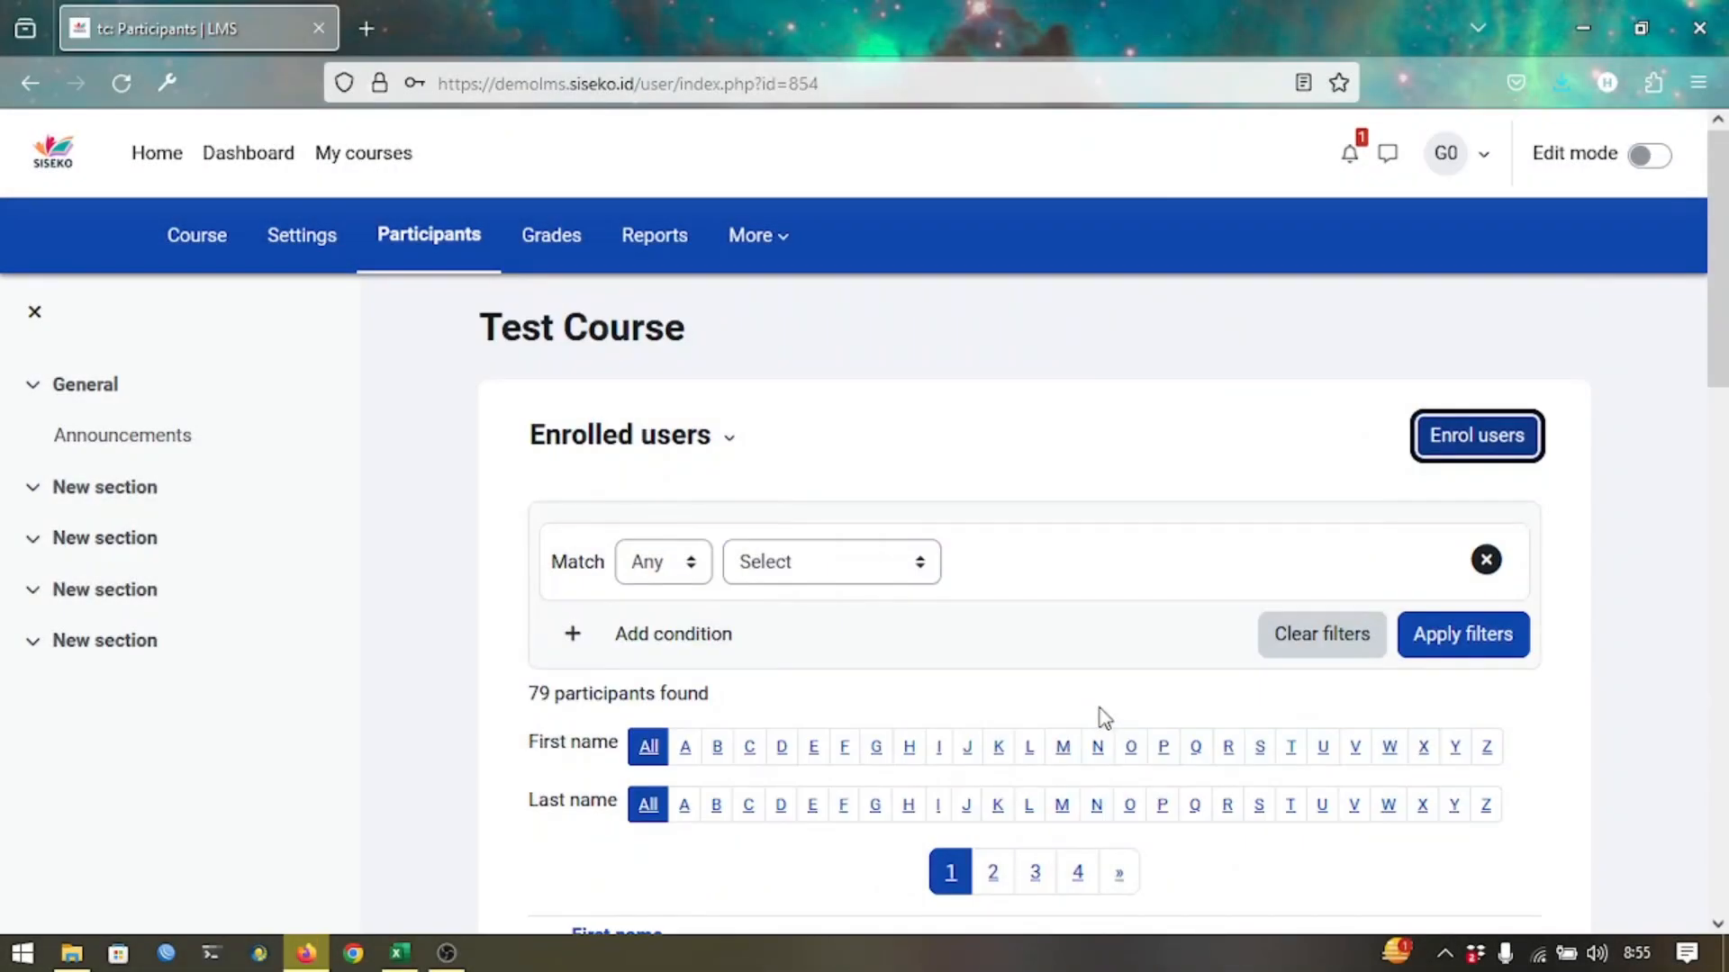
scroll(1116, 711, down, 2)
scroll(1121, 711, up, 2)
scroll(819, 455, down, 10)
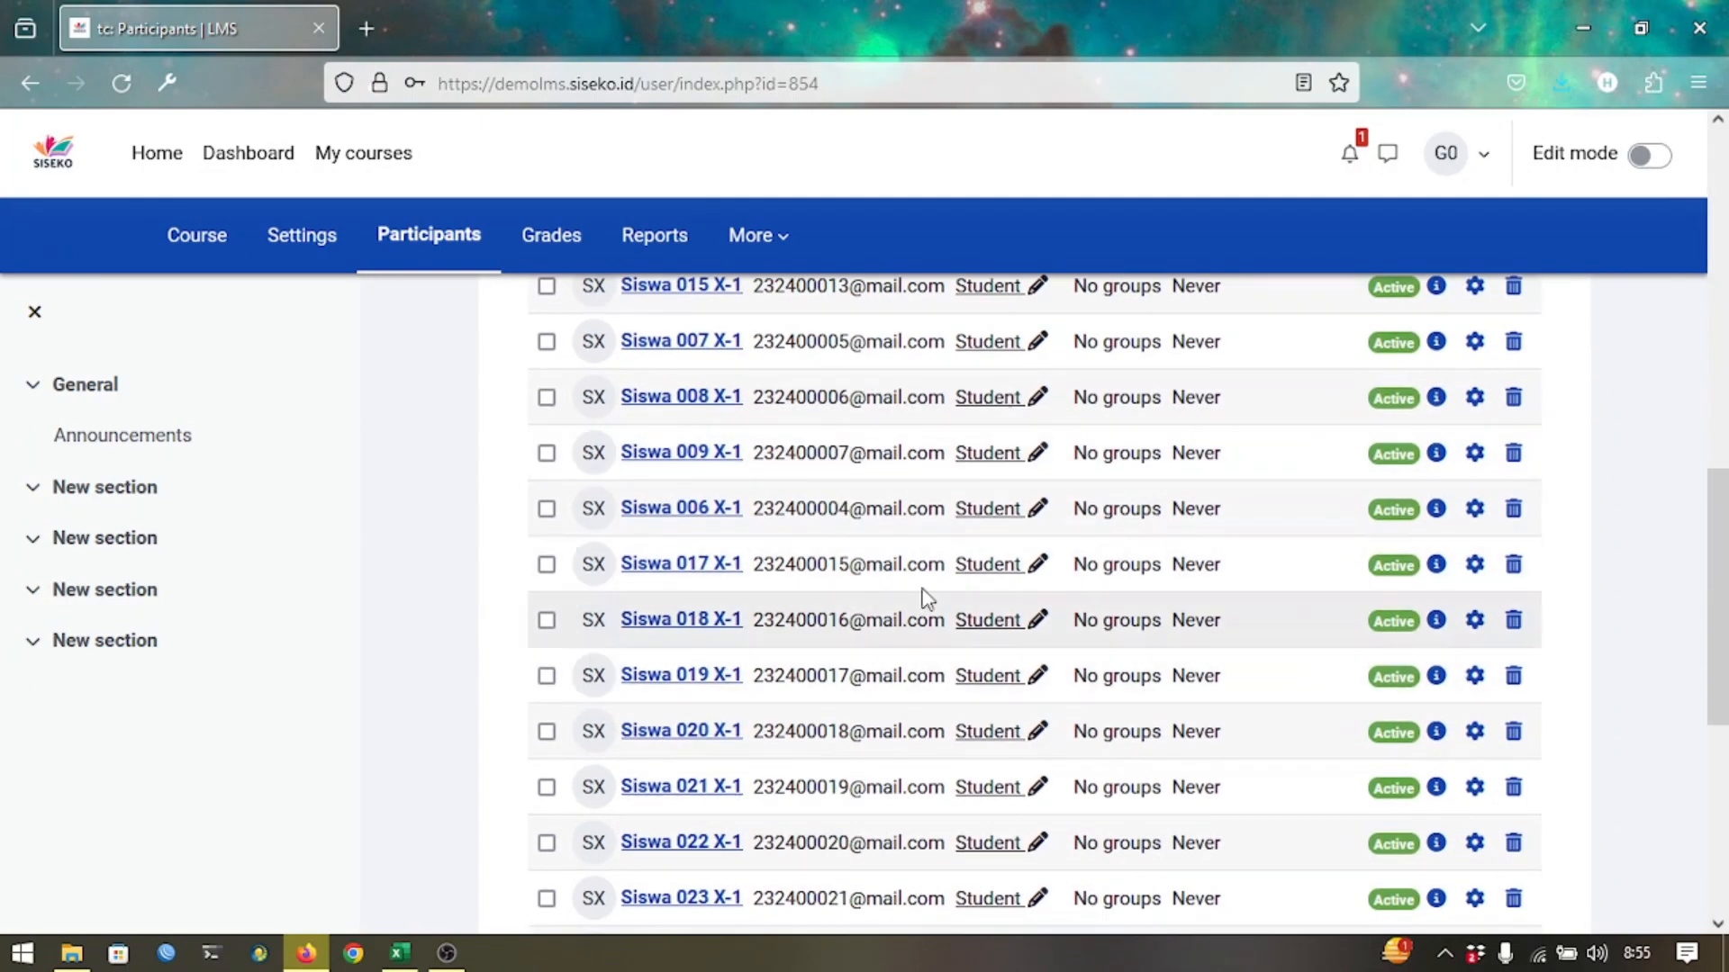
scroll(946, 781, down, 1)
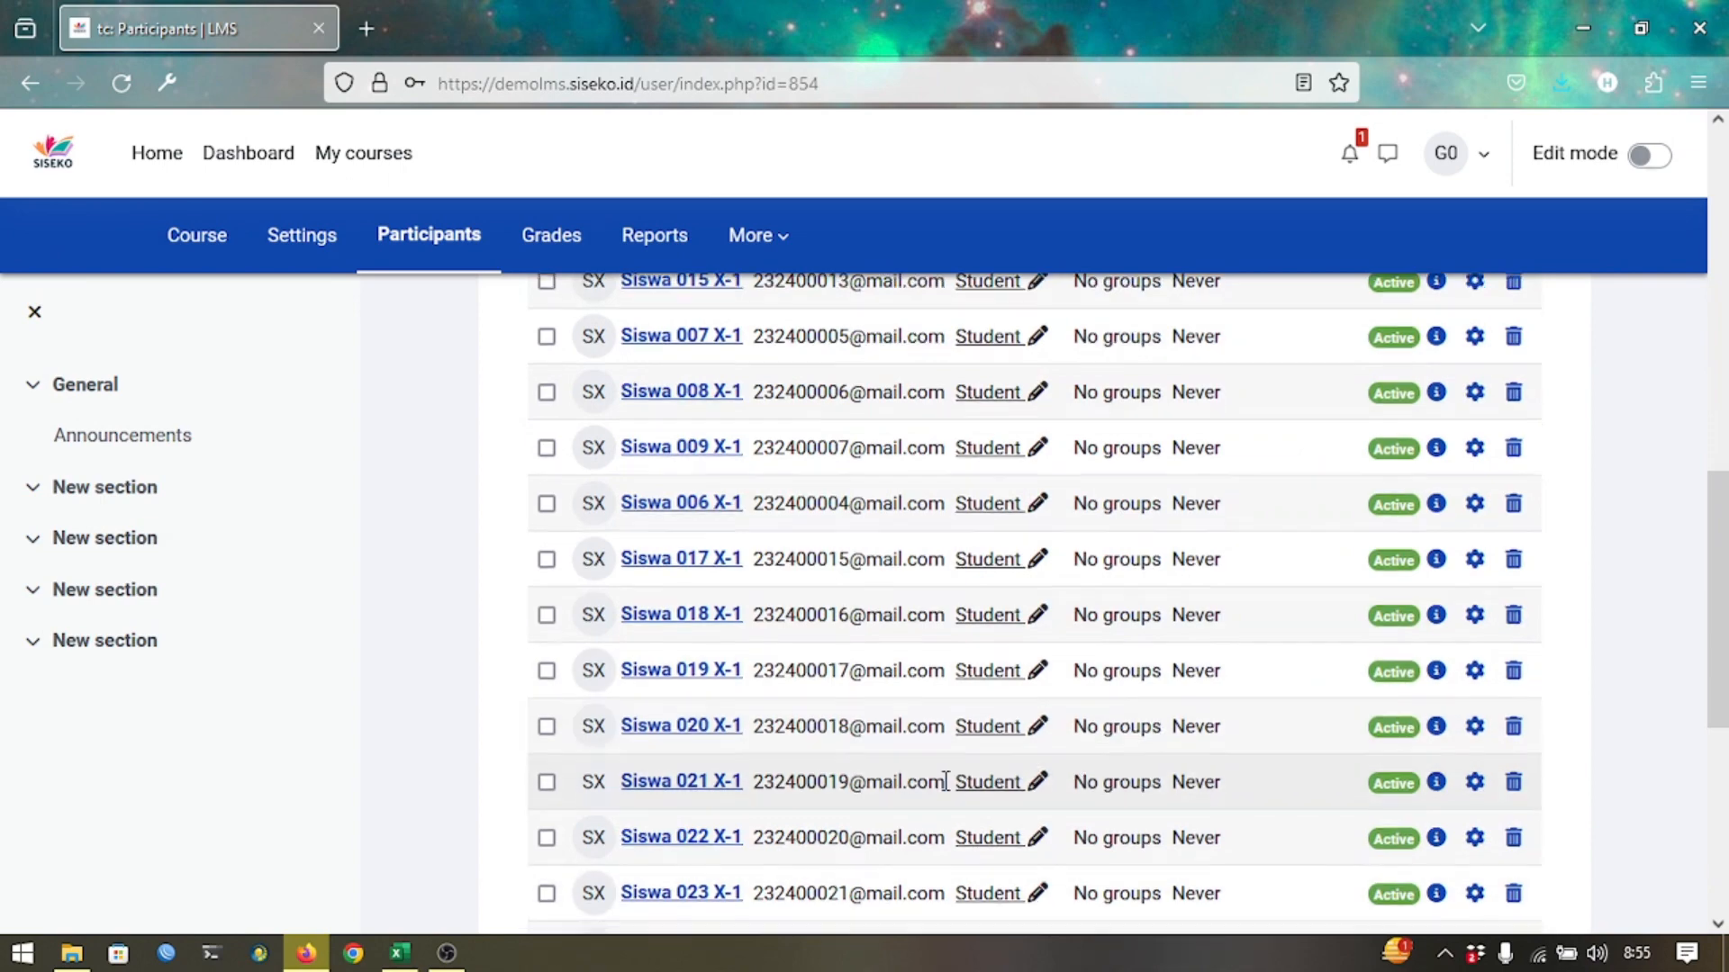
scroll(946, 782, down, 5)
scroll(945, 782, up, 5)
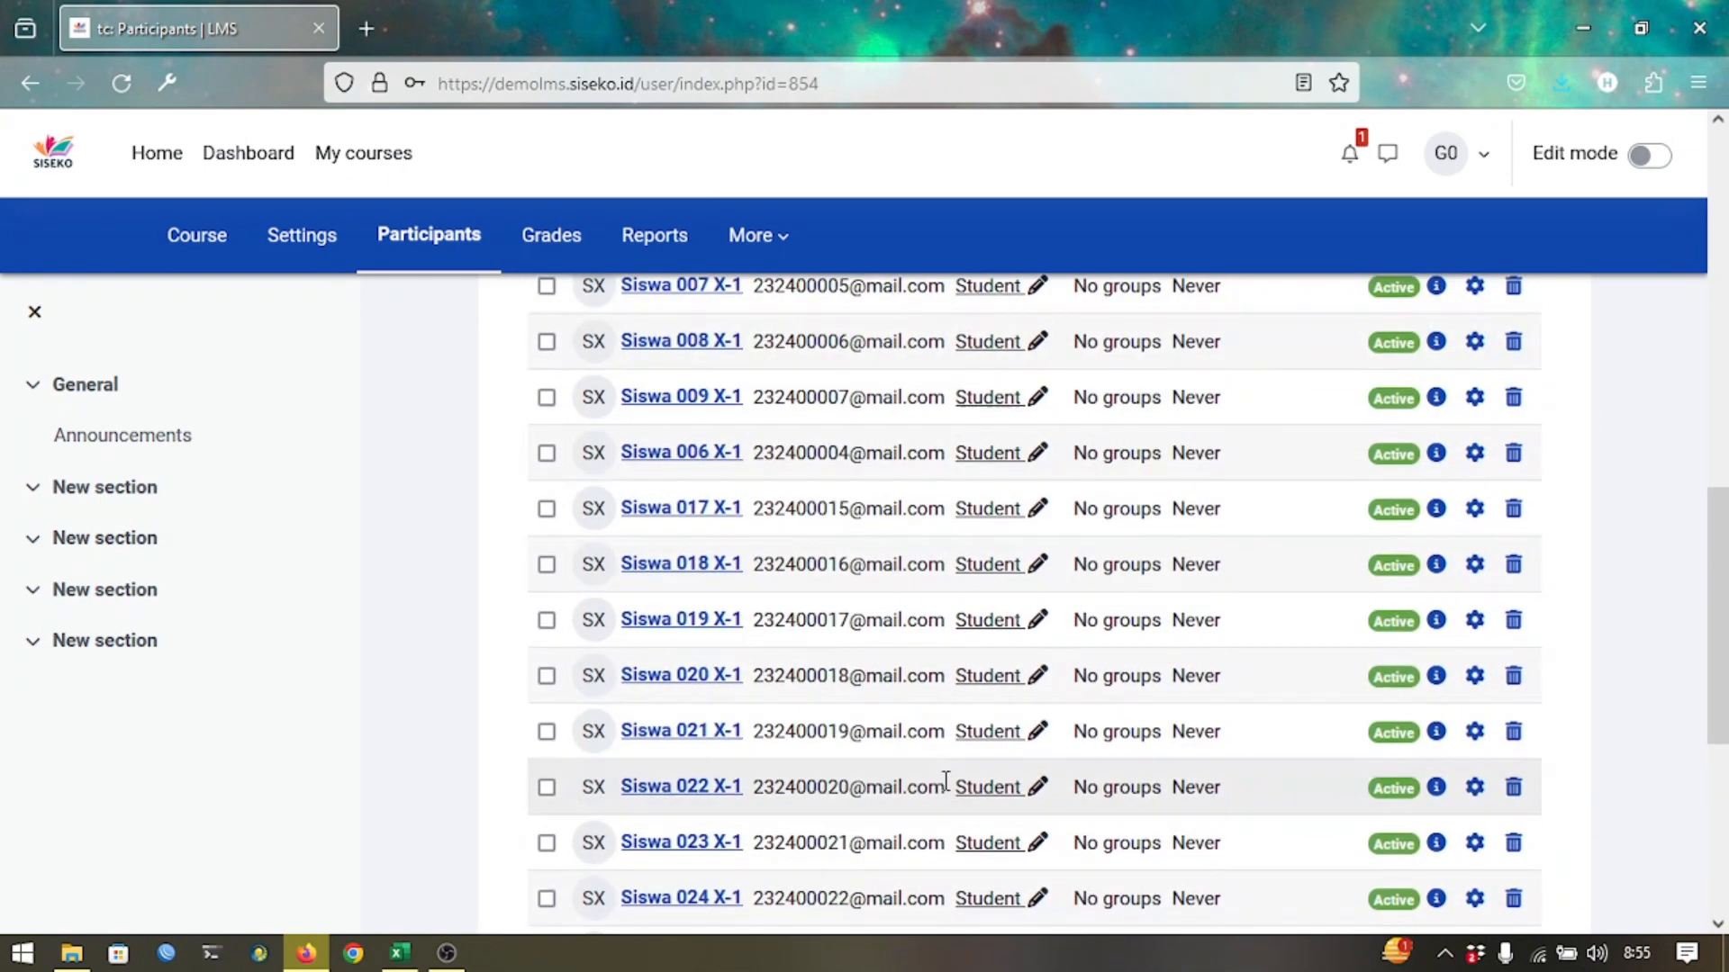
scroll(946, 782, up, 10)
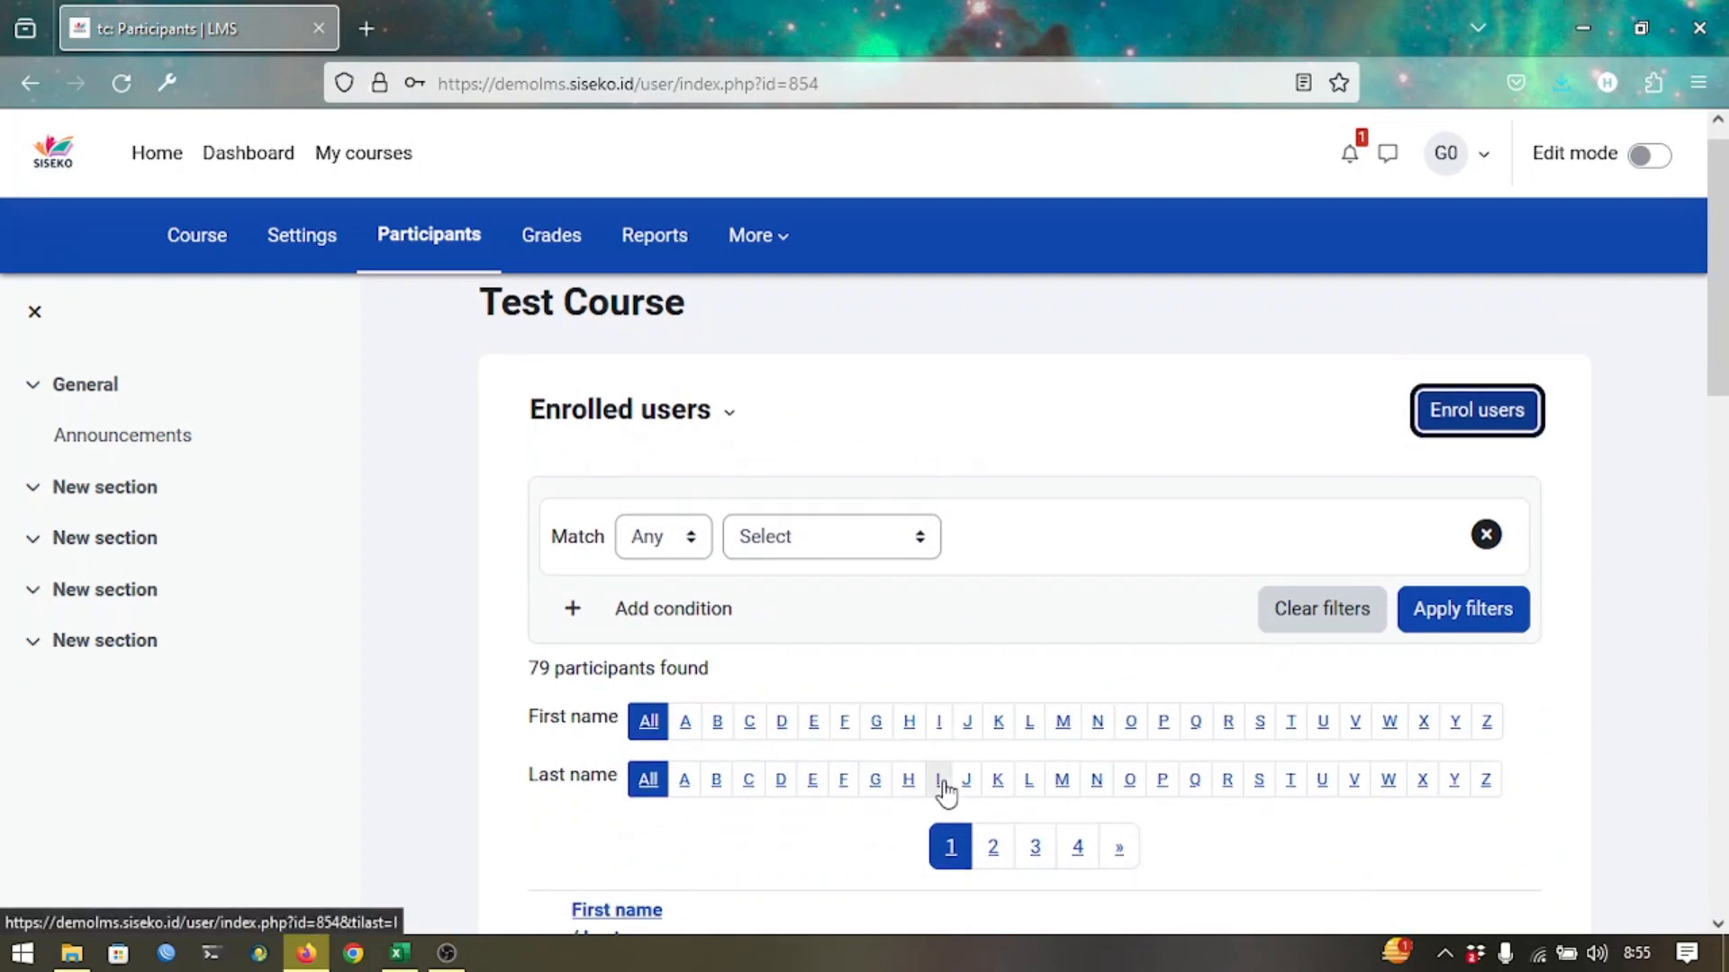
scroll(945, 791, up, 1)
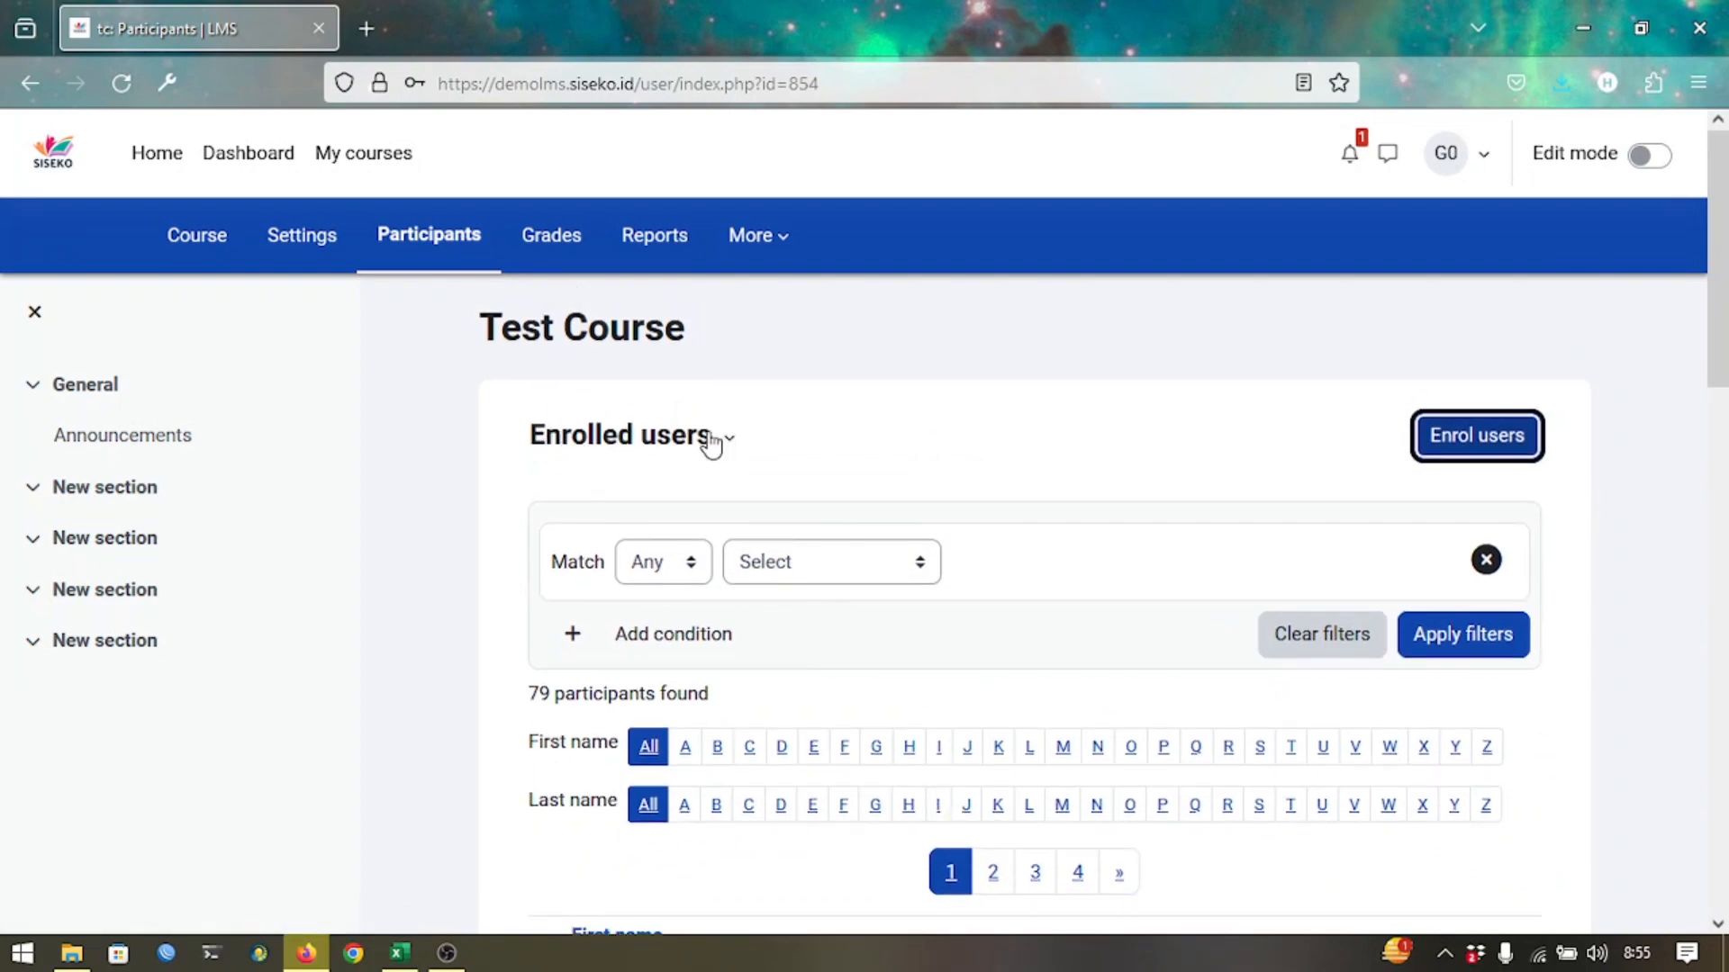
Switch from Enrolled users to the Groups page and scroll to its Manage buttons.
click(663, 437)
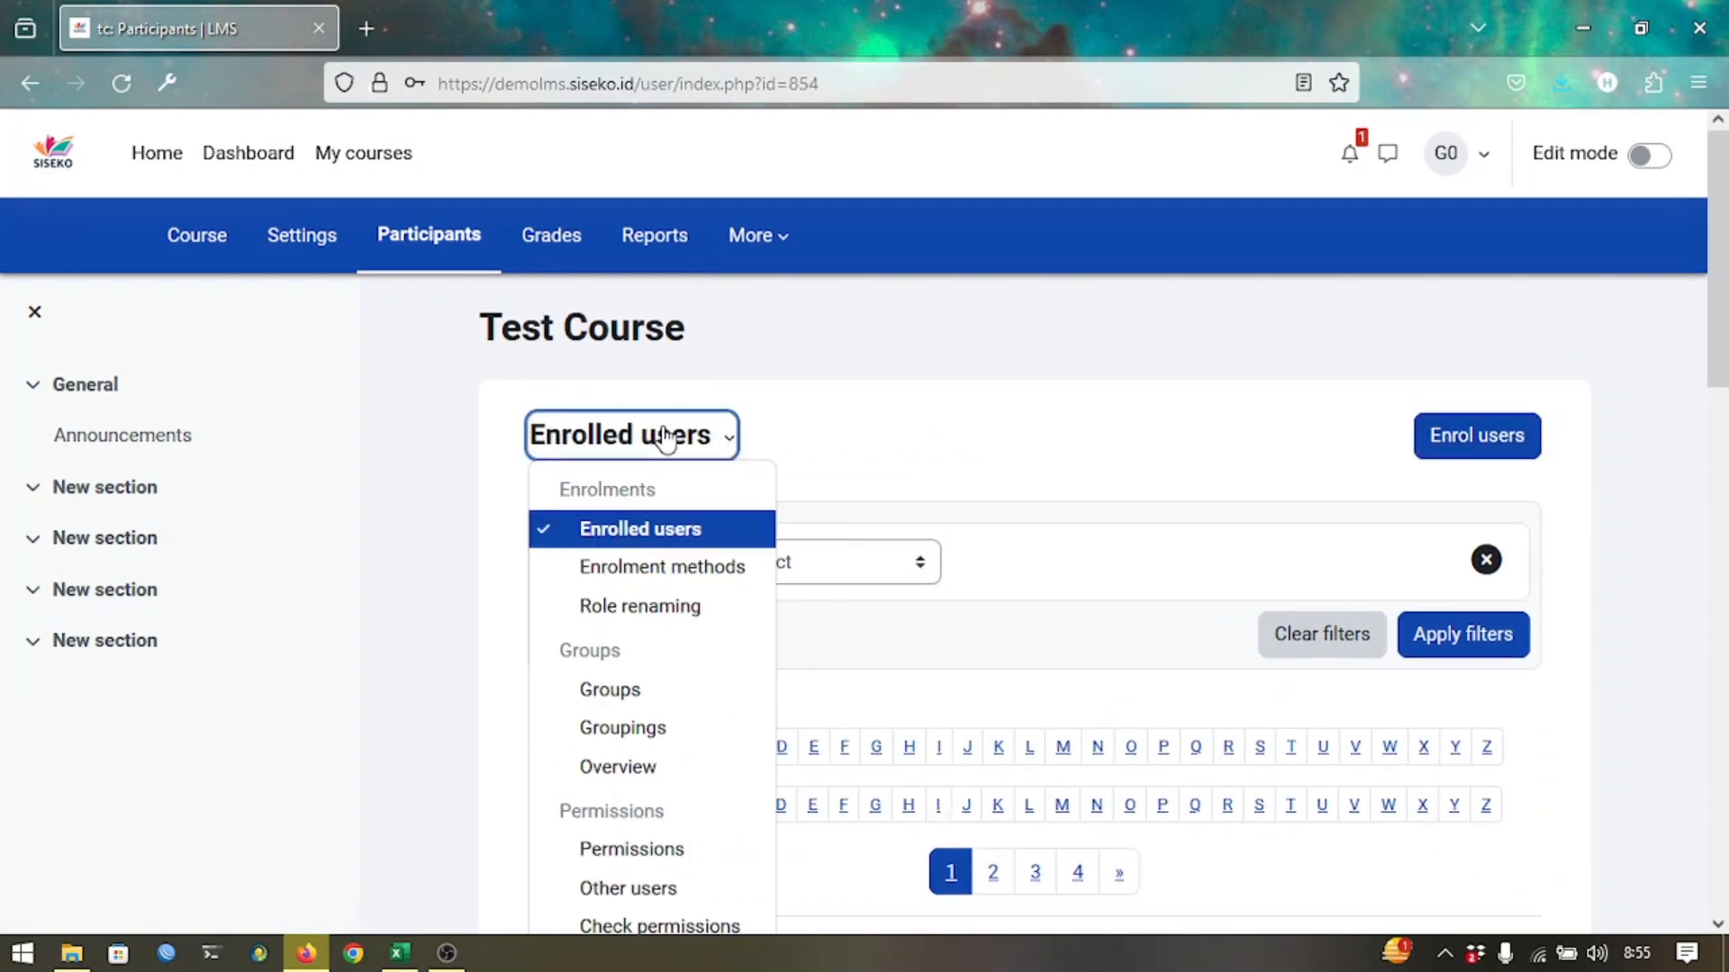
click(621, 702)
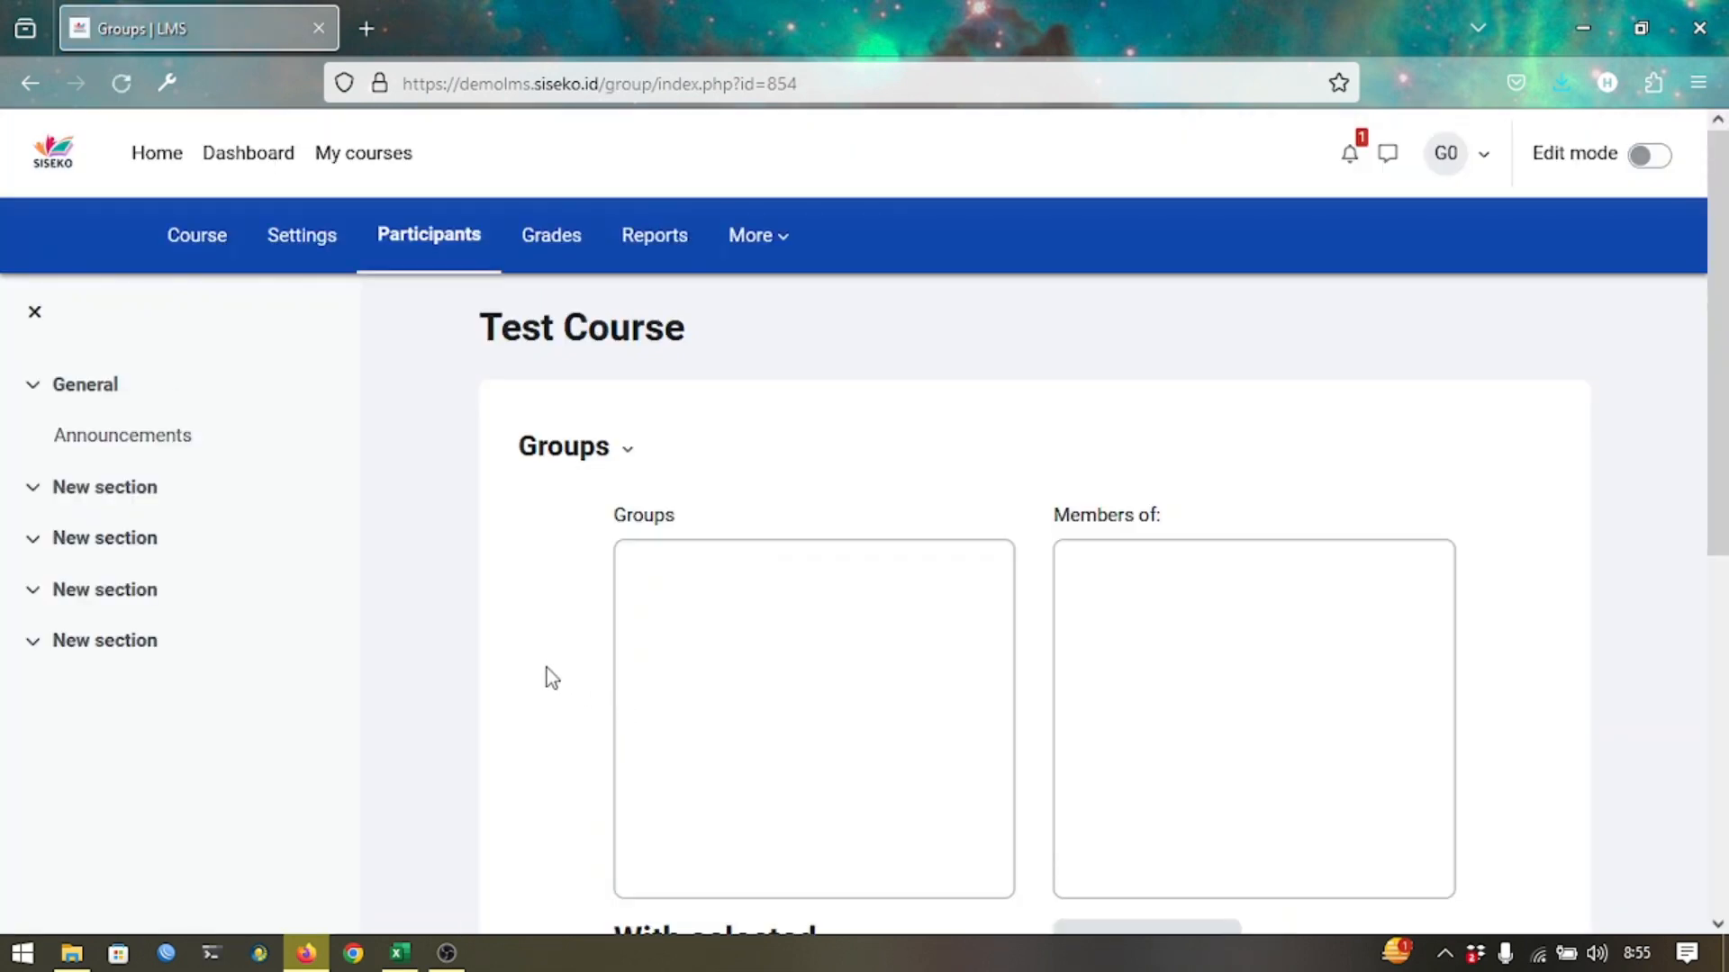
scroll(547, 668, down, 4)
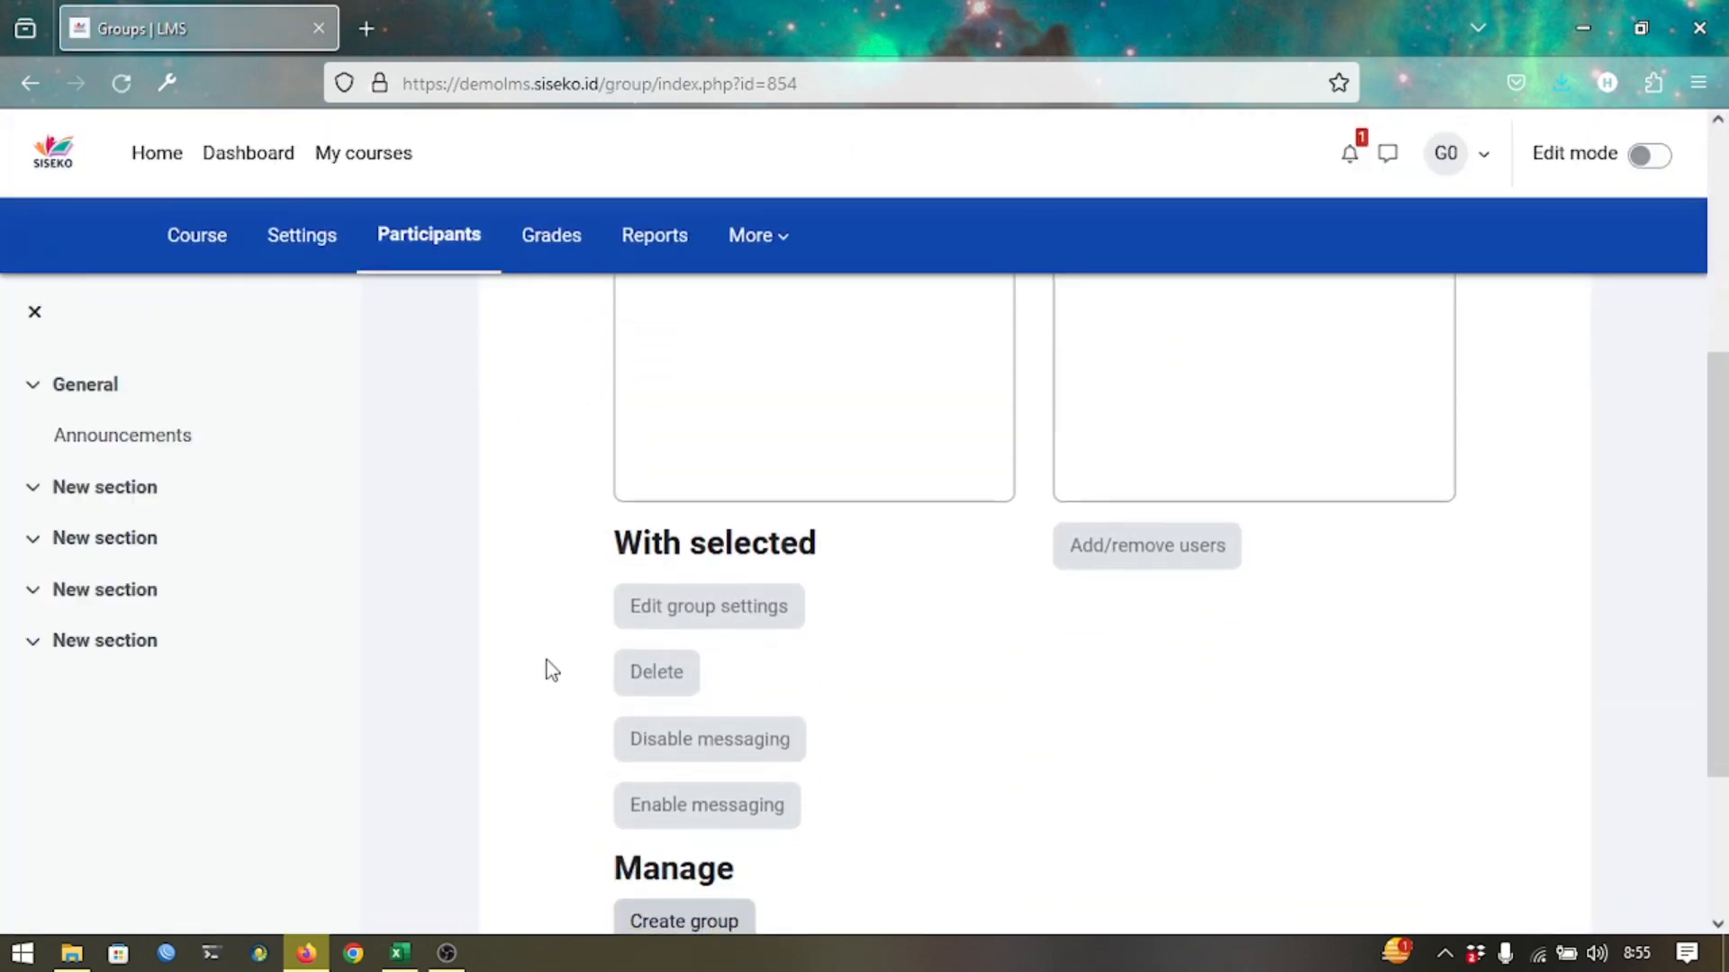
scroll(551, 670, down, 3)
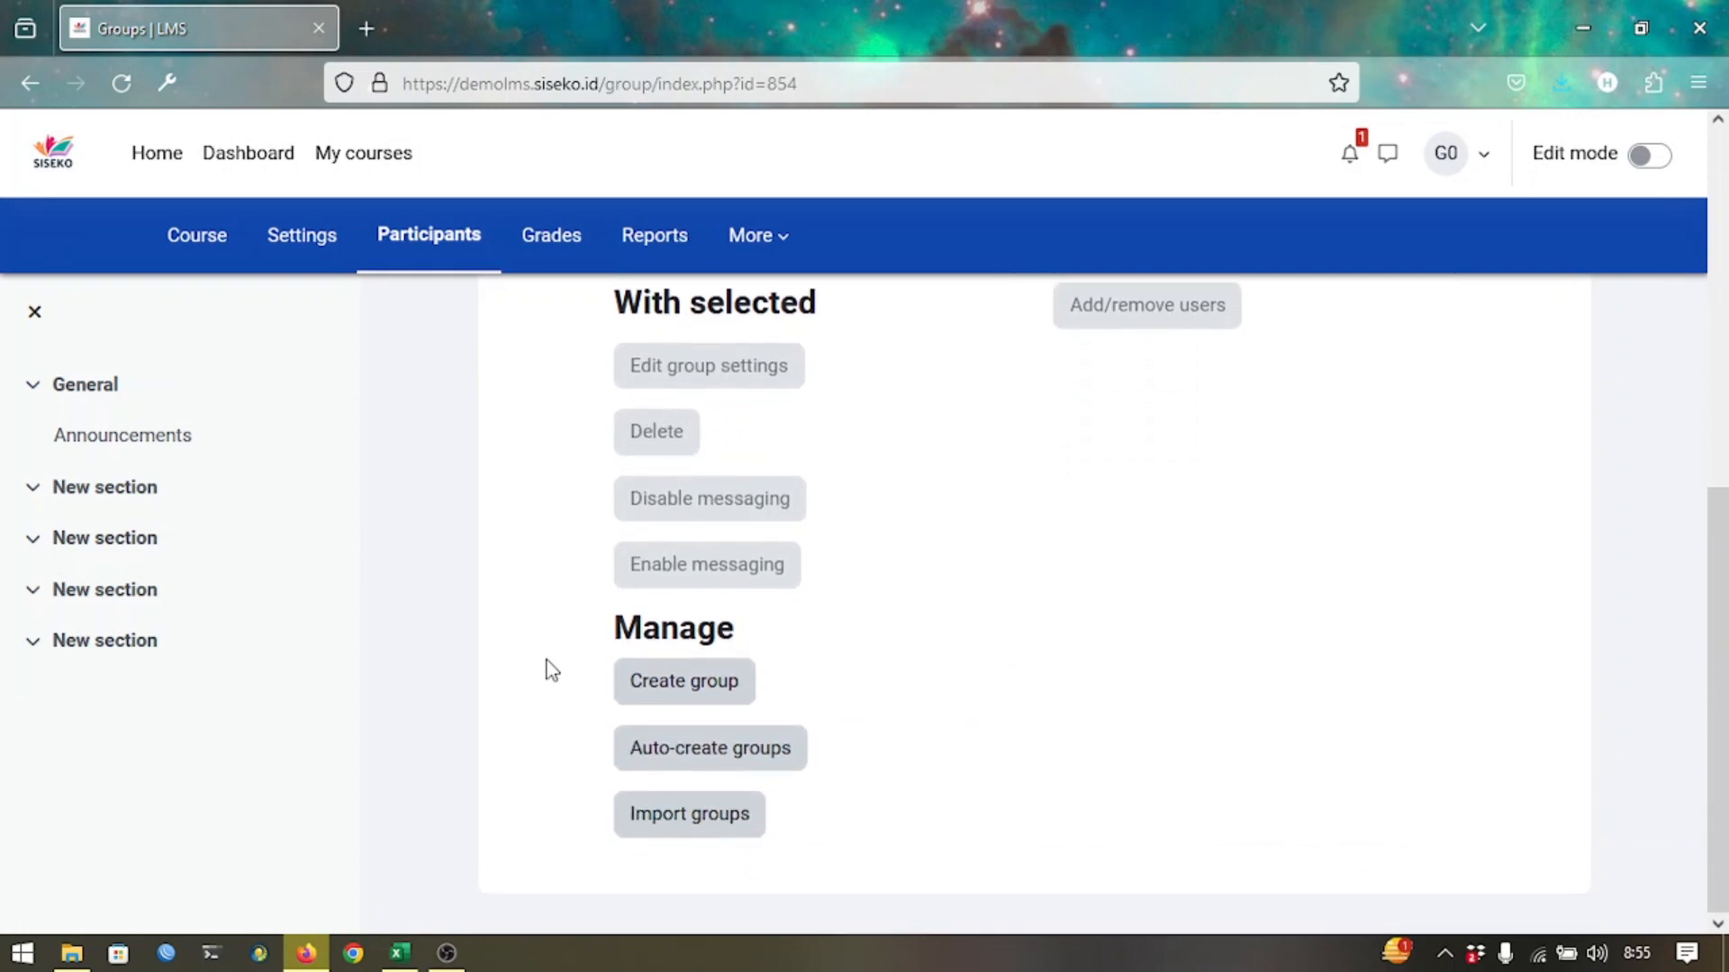
Start auto-creating groups with naming scheme 'Kelas X-1' and a group count of 1.
click(698, 774)
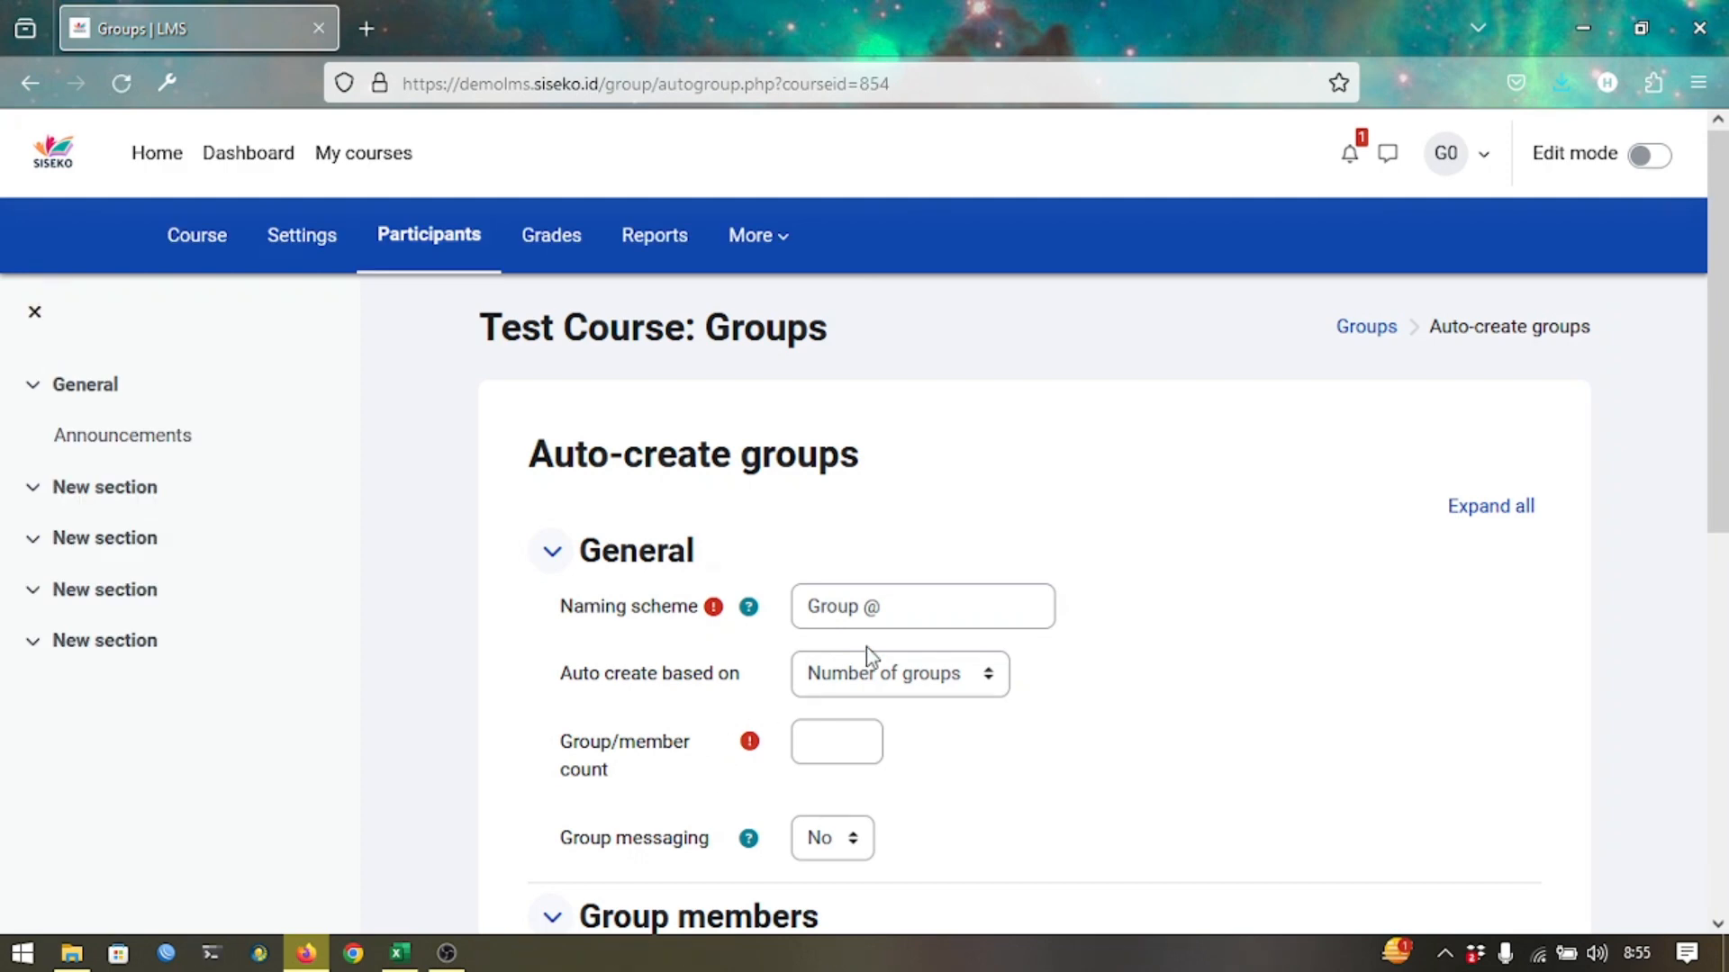
click(903, 606)
drag(903, 605, 793, 607)
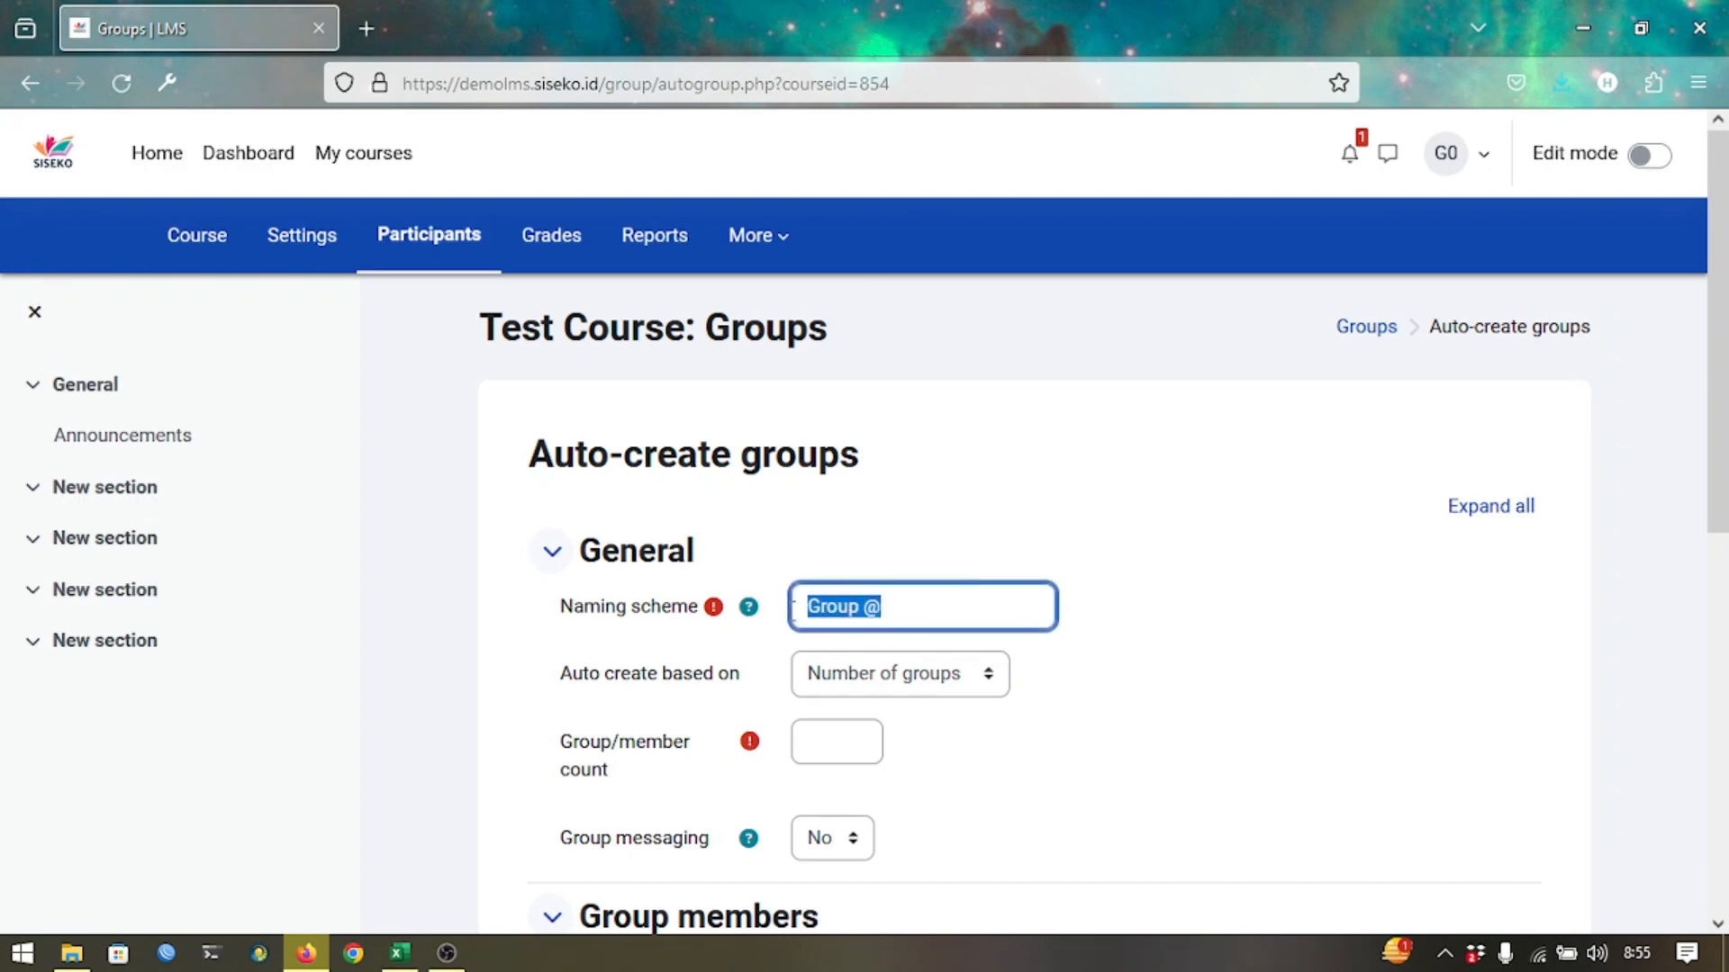
text(Kelas X-1)
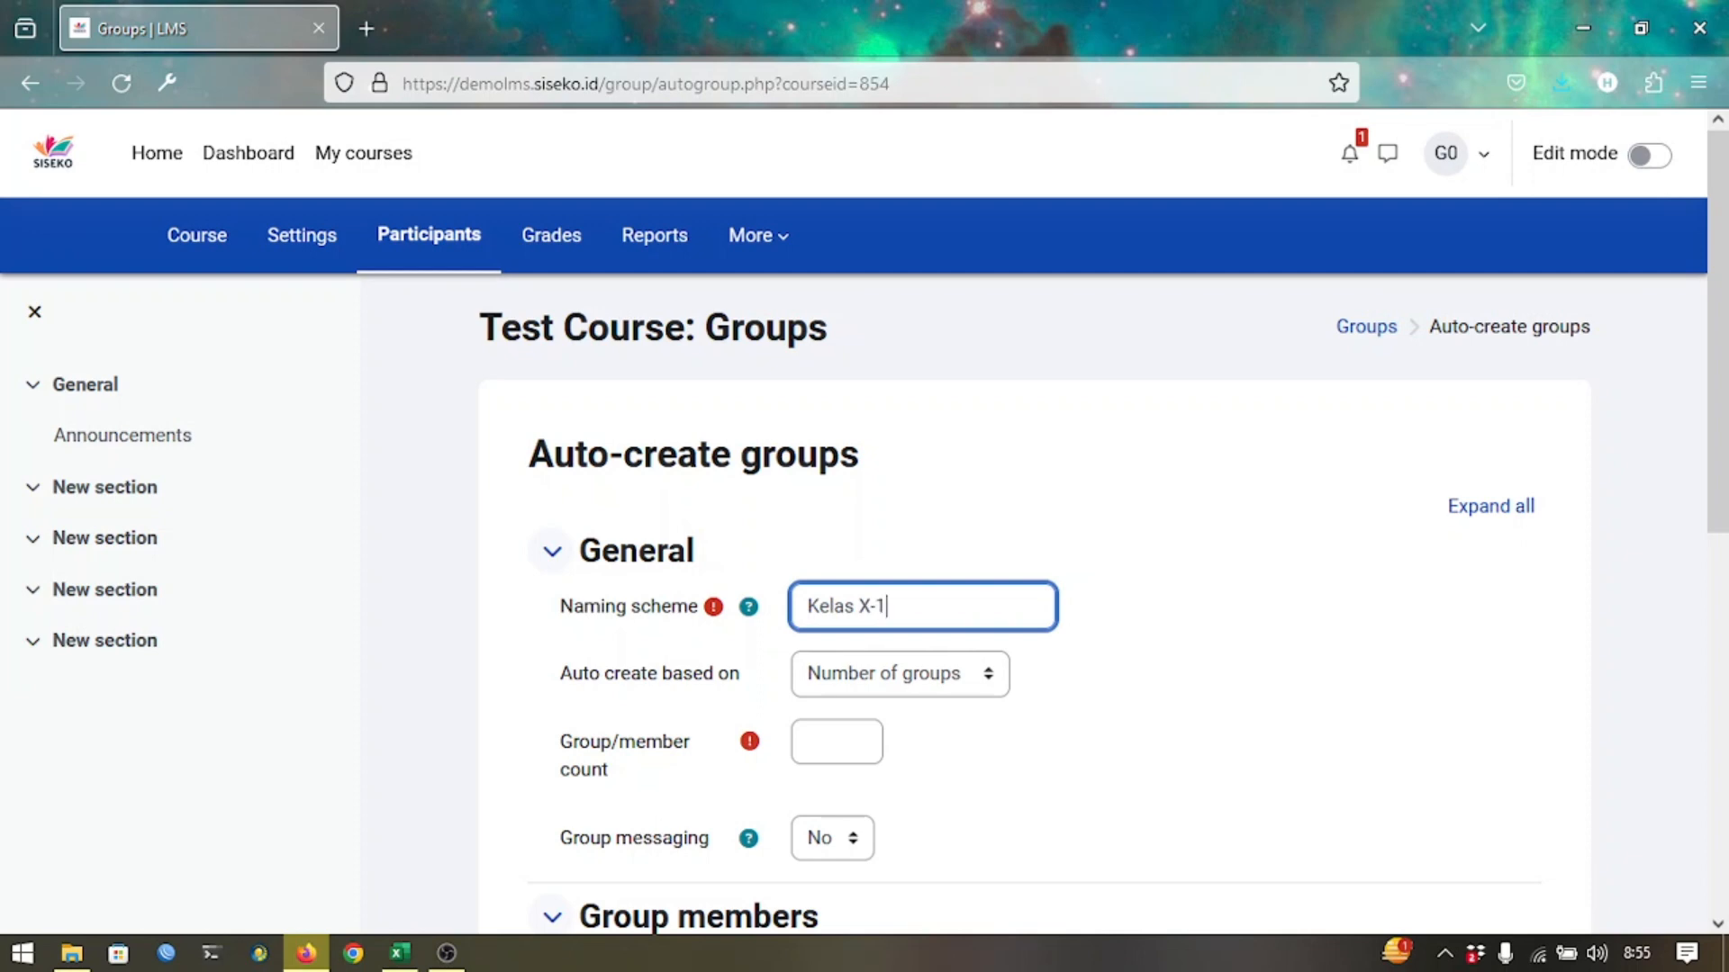
scroll(991, 546, down, 2)
key(Tab)
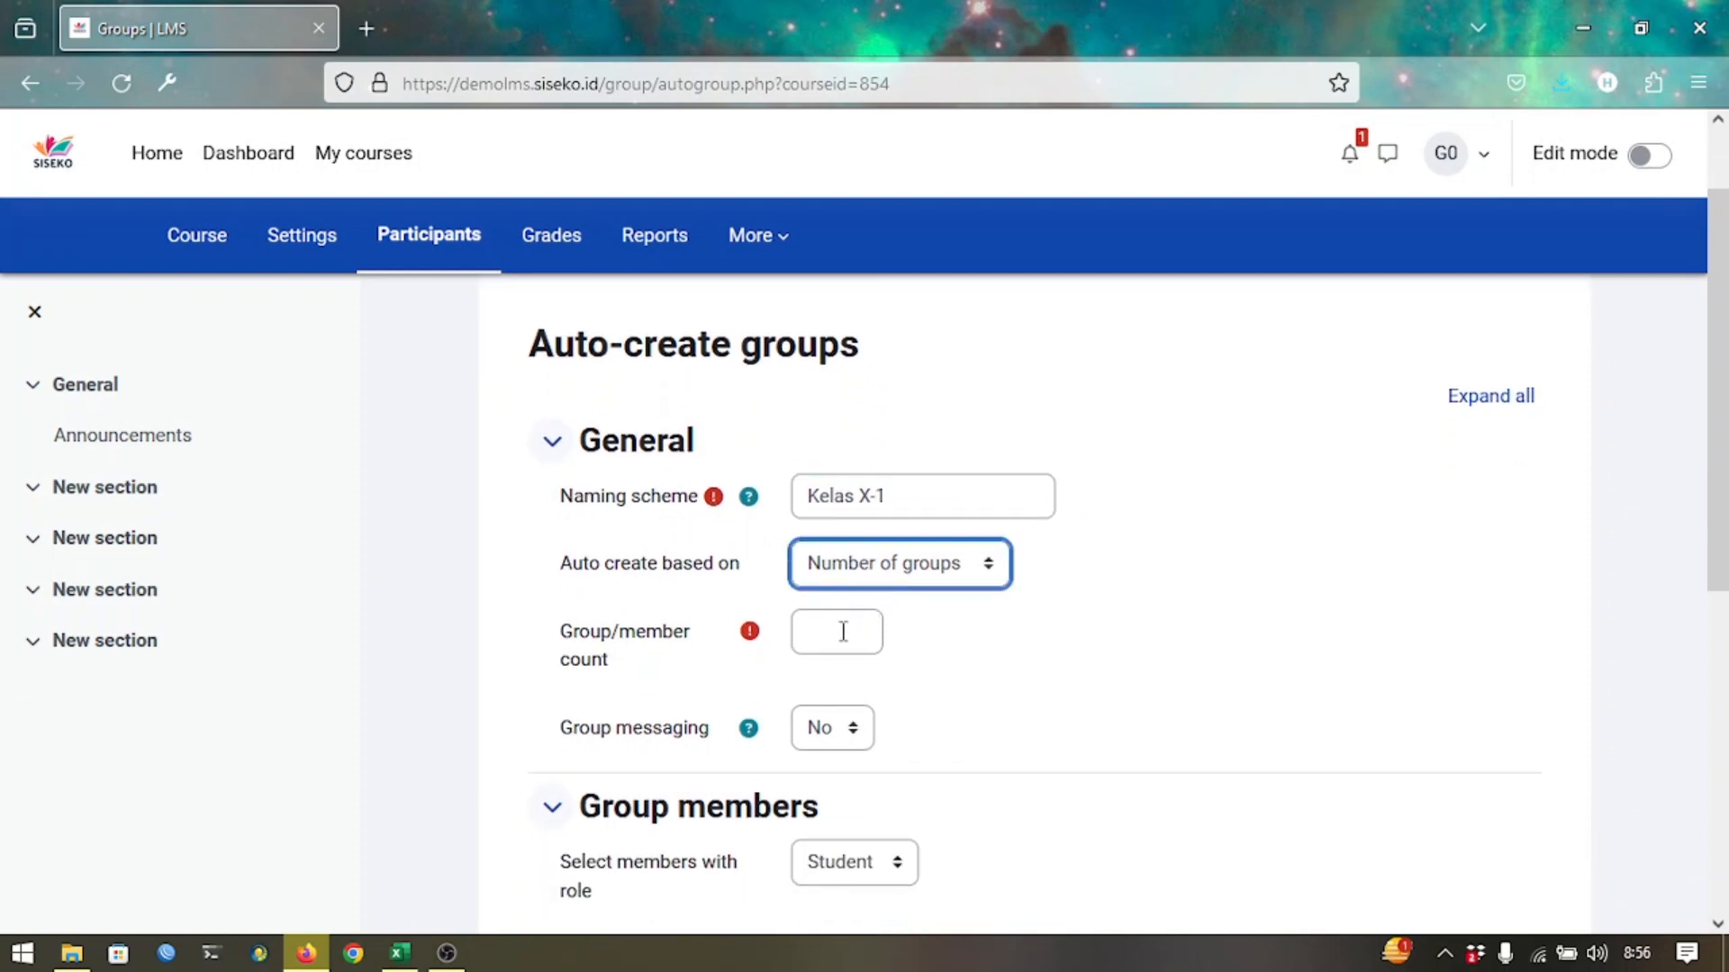
click(844, 632)
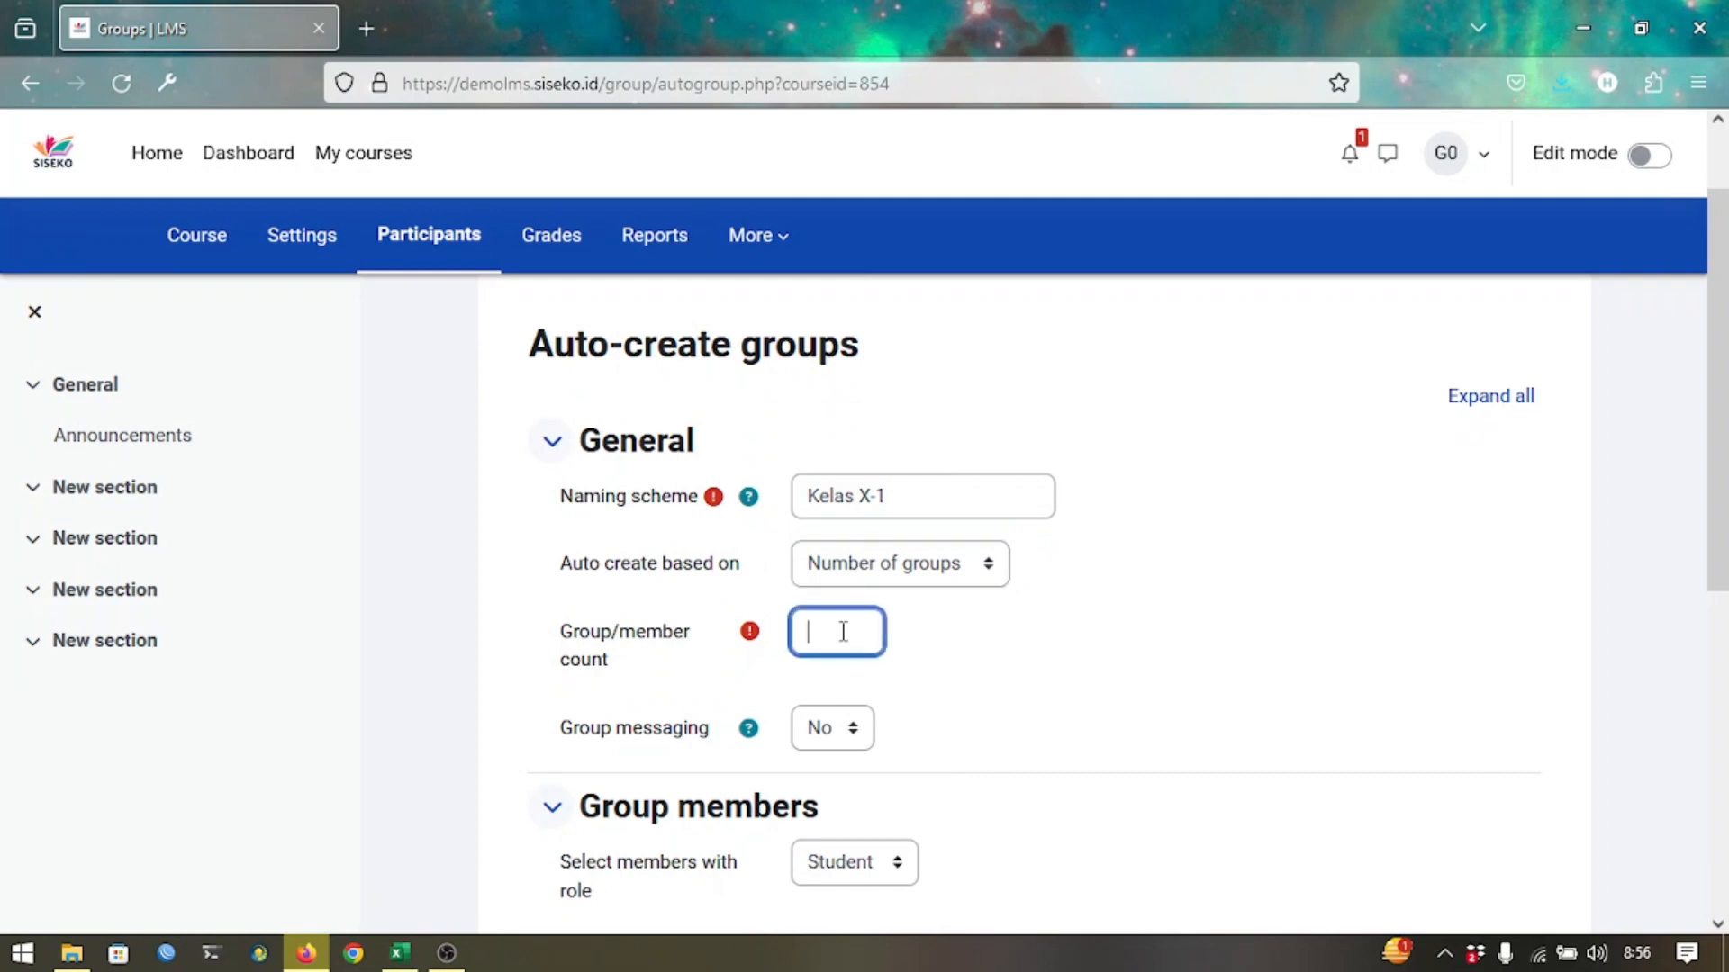
click(931, 631)
scroll(931, 630, down, 4)
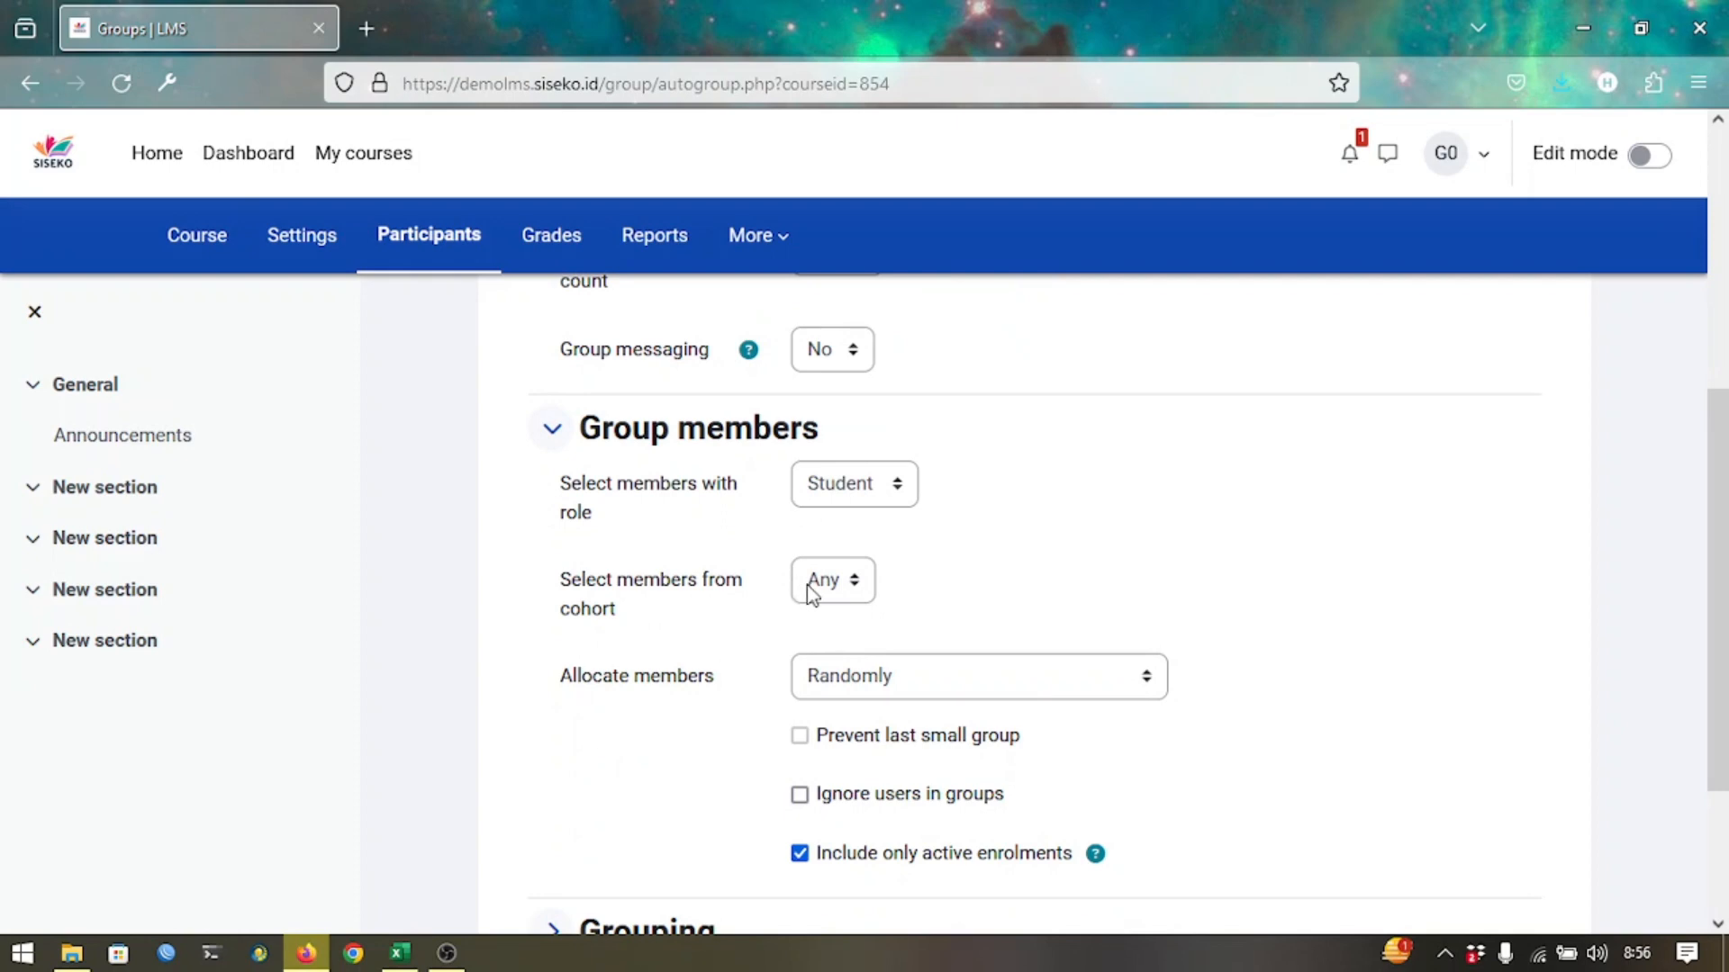
Draw members from cohort X-1 and submit, creating Kelas X-1 with 25 members.
click(835, 584)
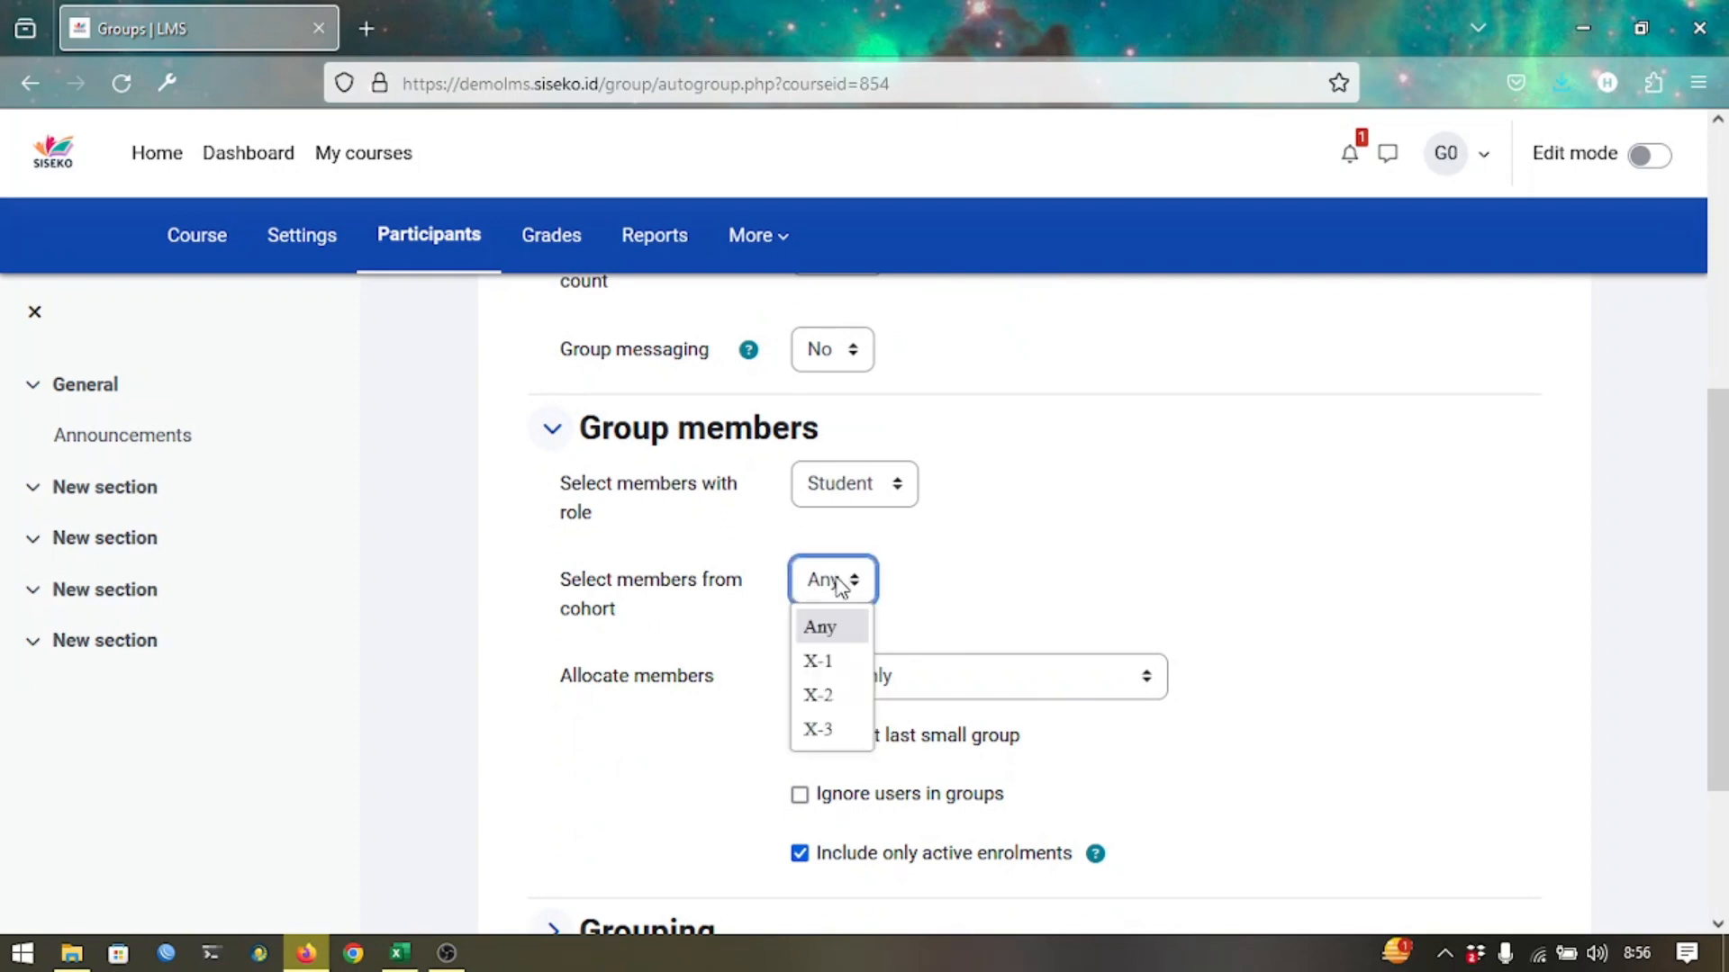
click(818, 661)
scroll(946, 629, down, 3)
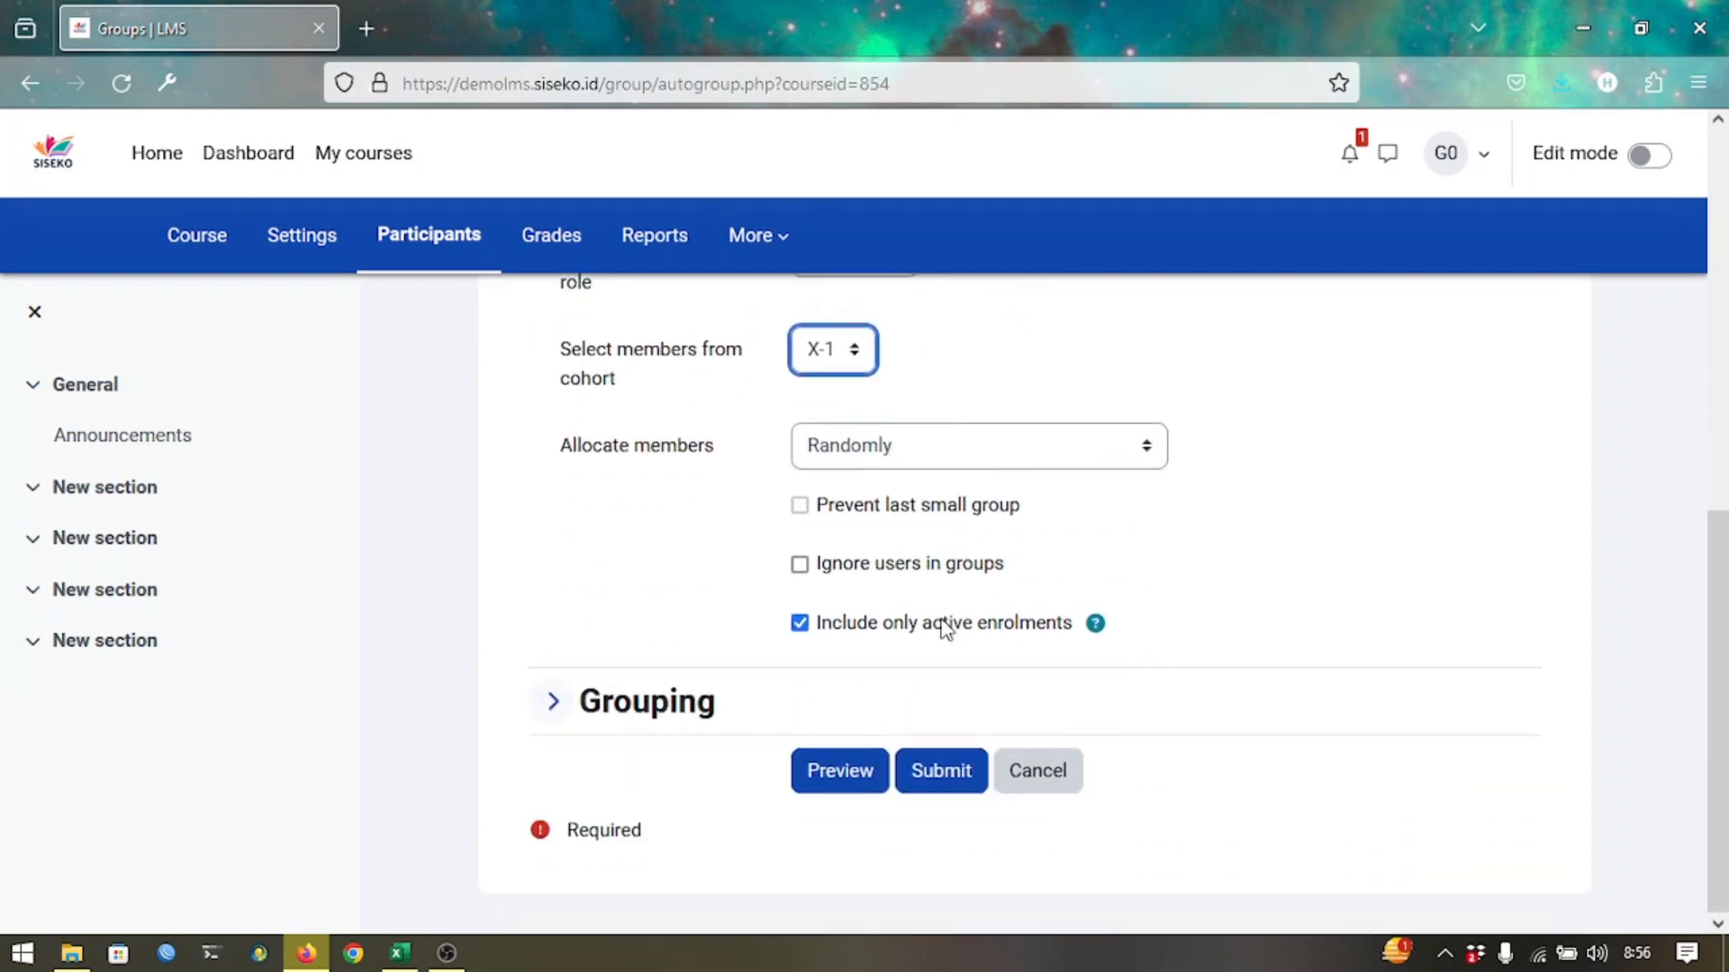
click(925, 768)
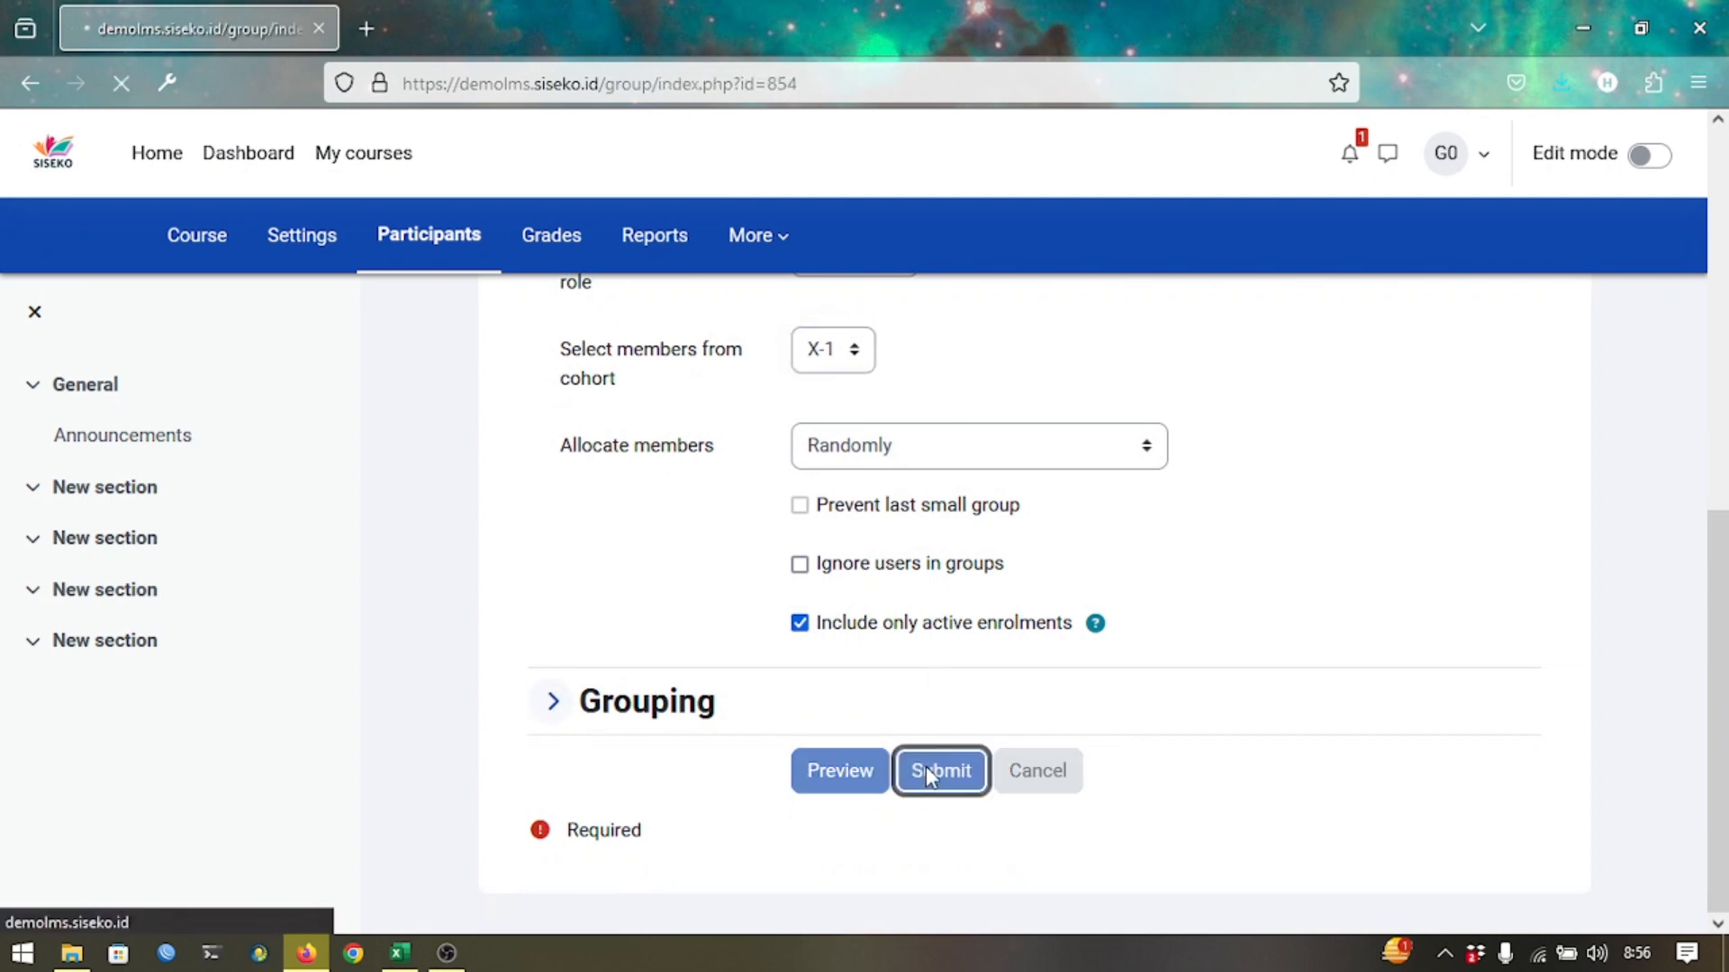
scroll(932, 778, down, 5)
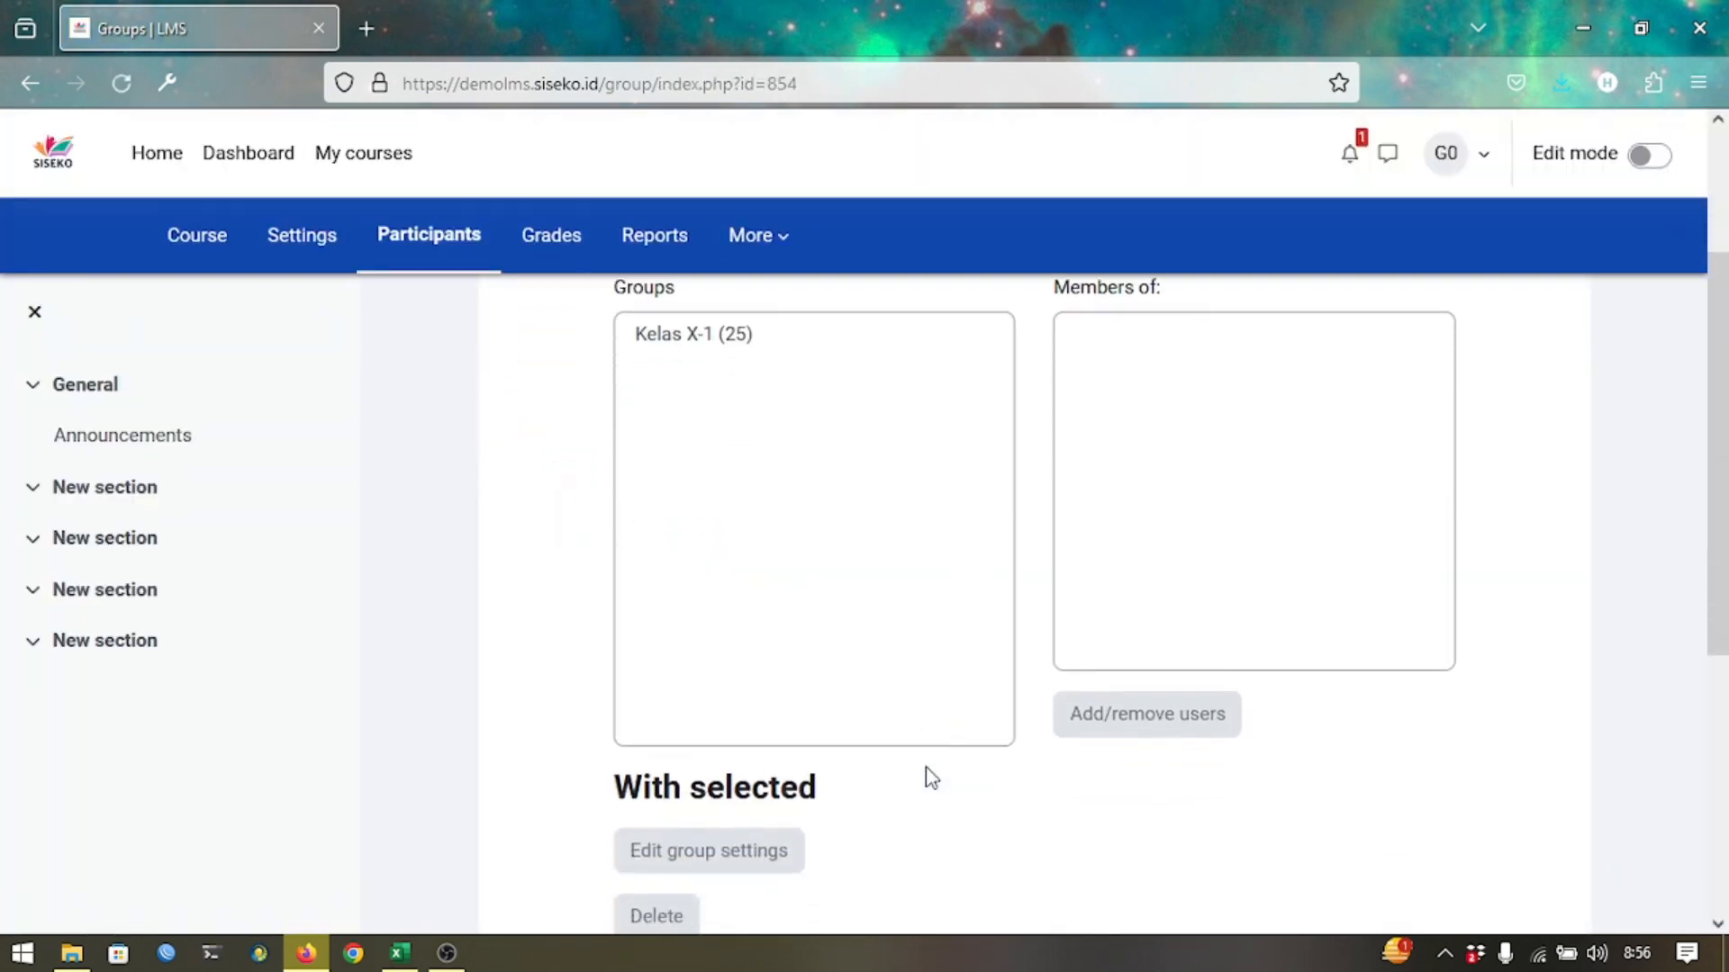
scroll(932, 777, up, 5)
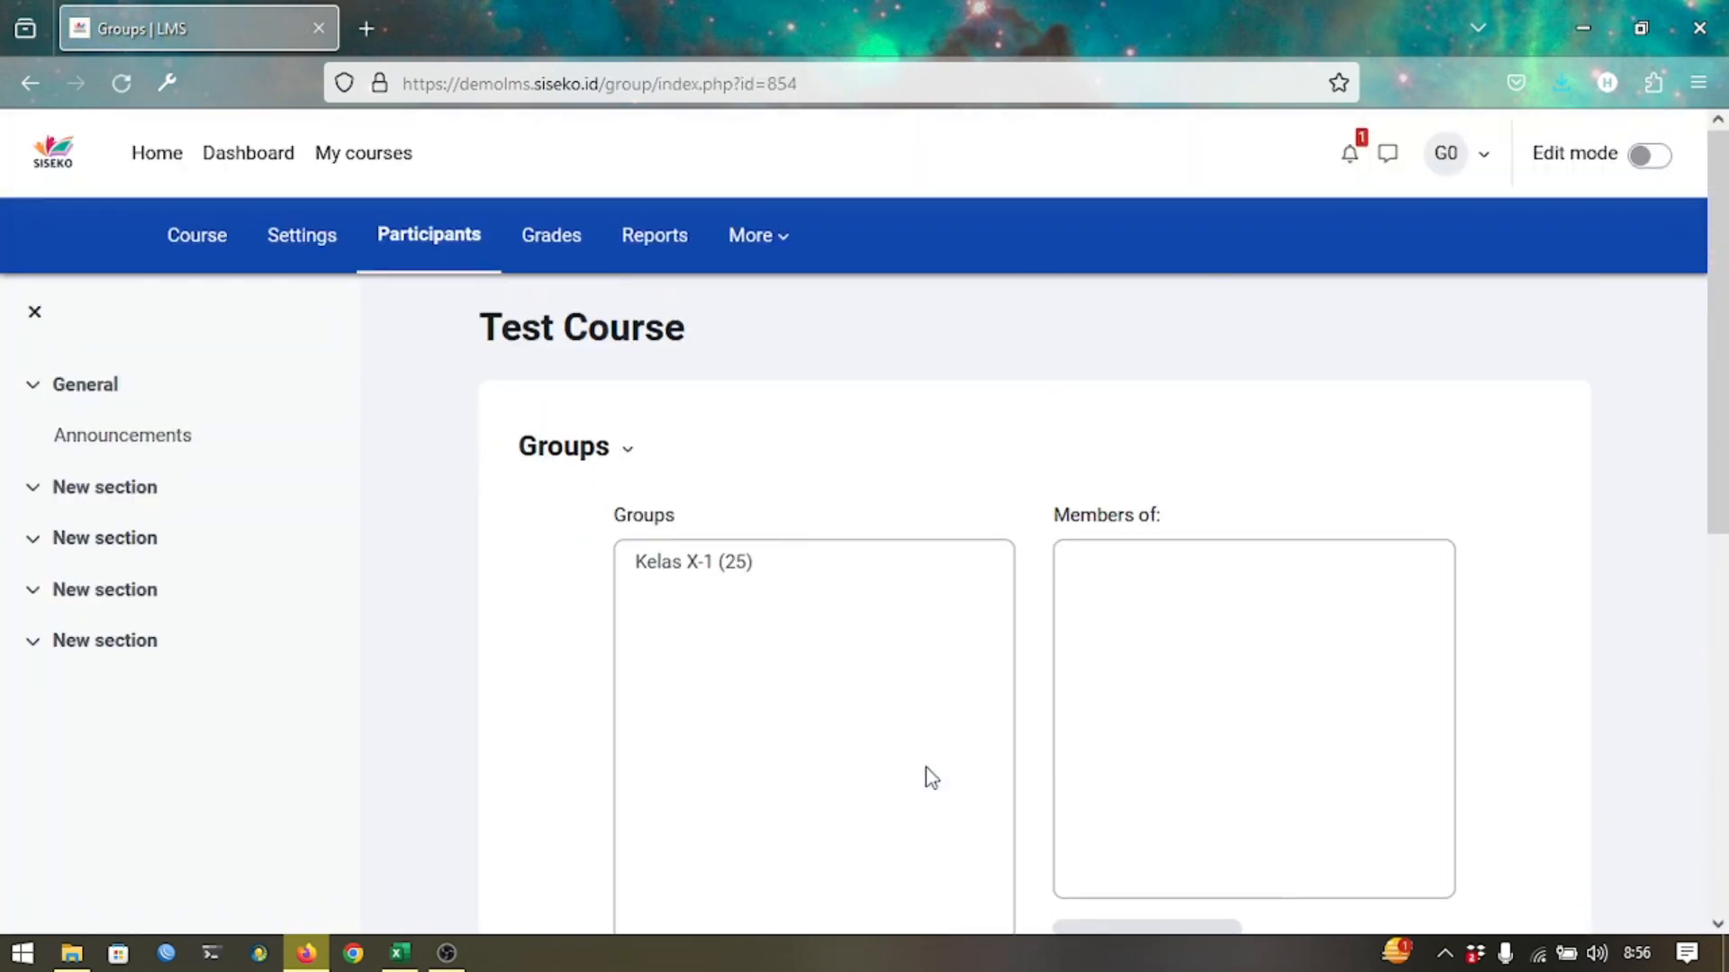
scroll(932, 778, down, 5)
Auto-create another group with naming scheme 'Kelas X-2' and a group count of 1.
click(753, 759)
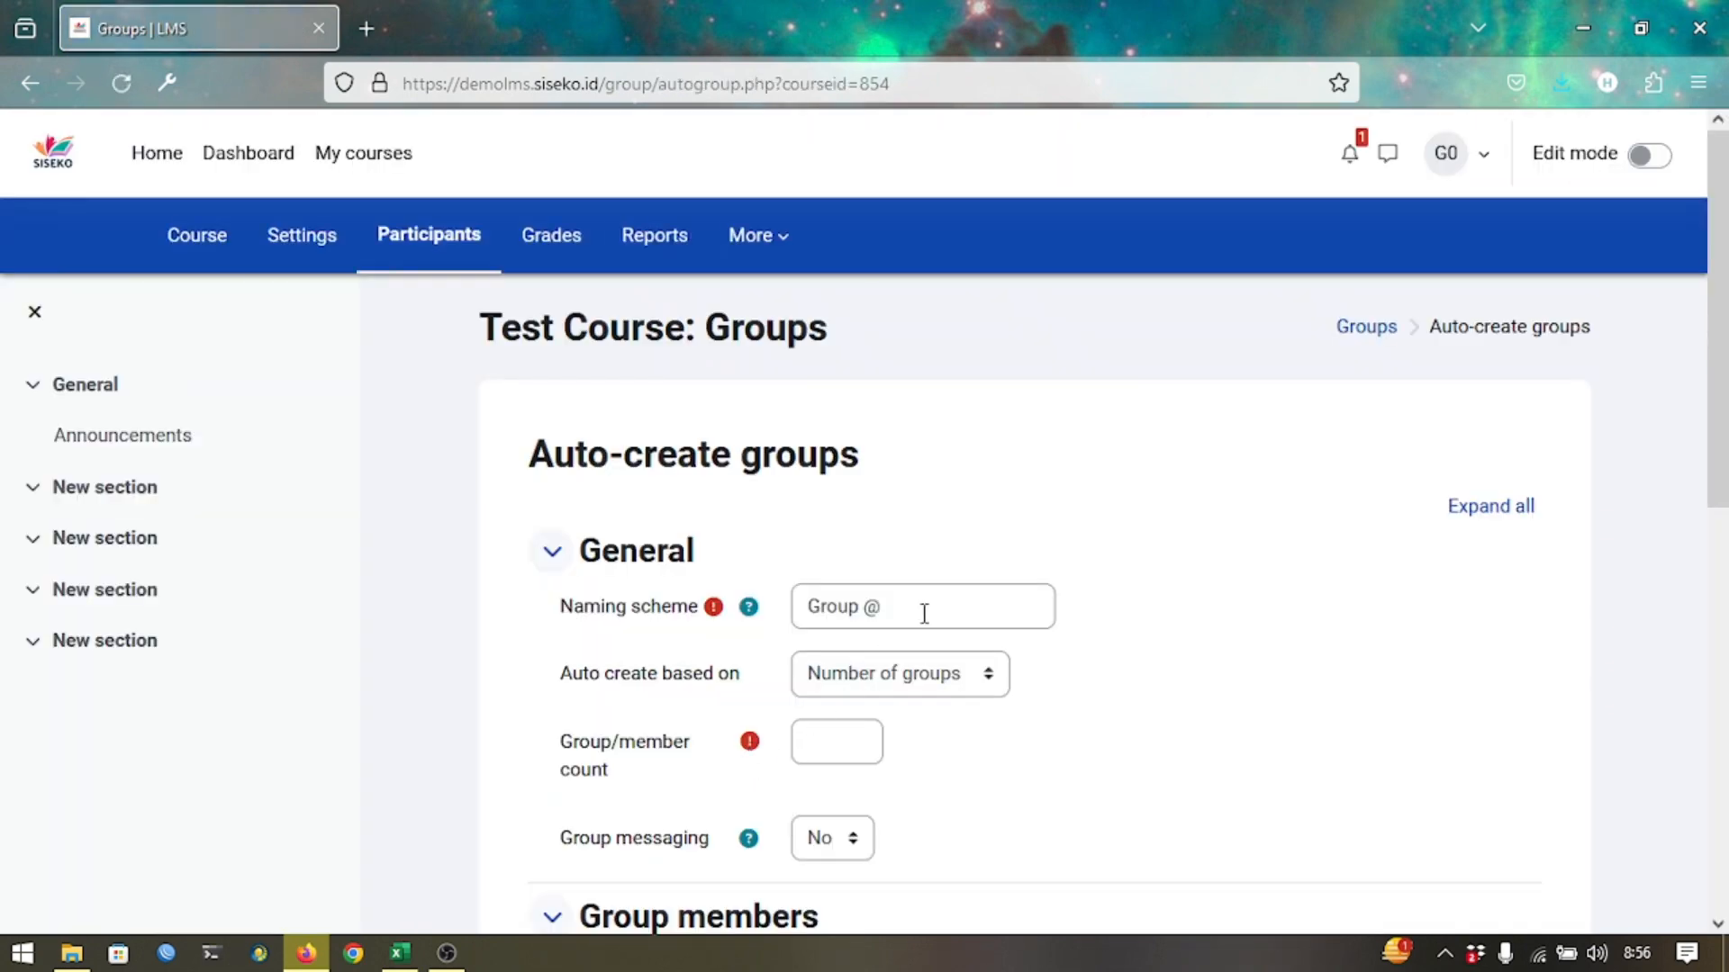
triple_click(924, 614)
text(Kelas X)
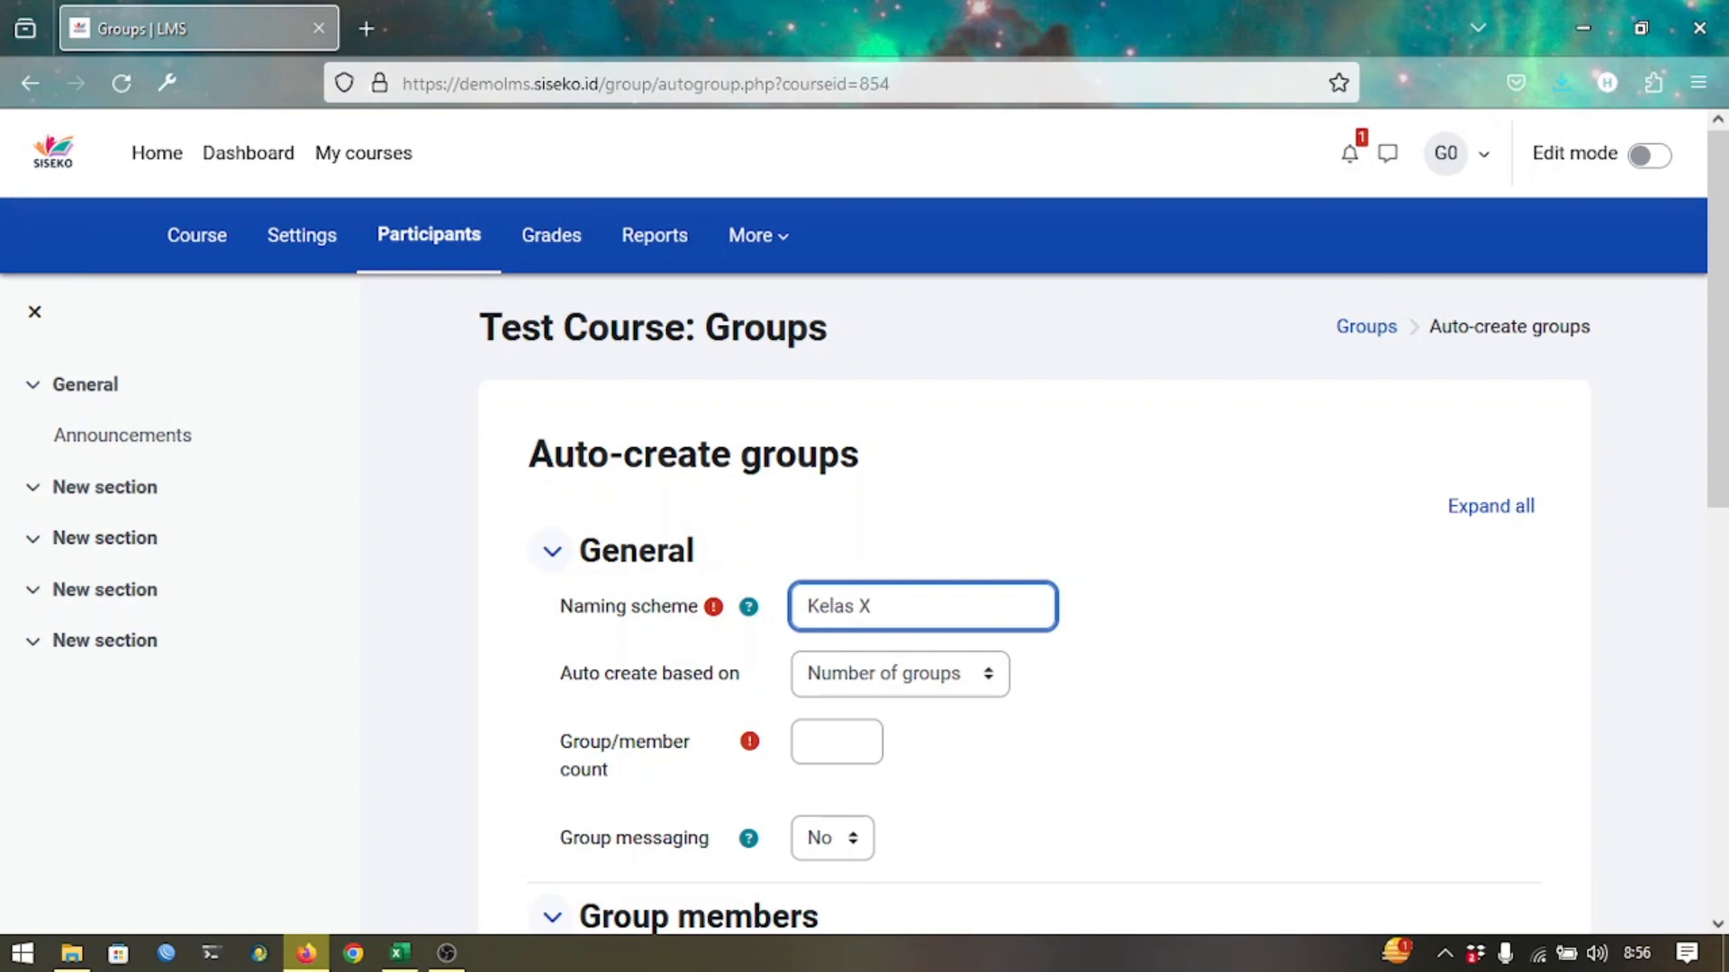
text(-2)
scroll(1035, 604, down, 9)
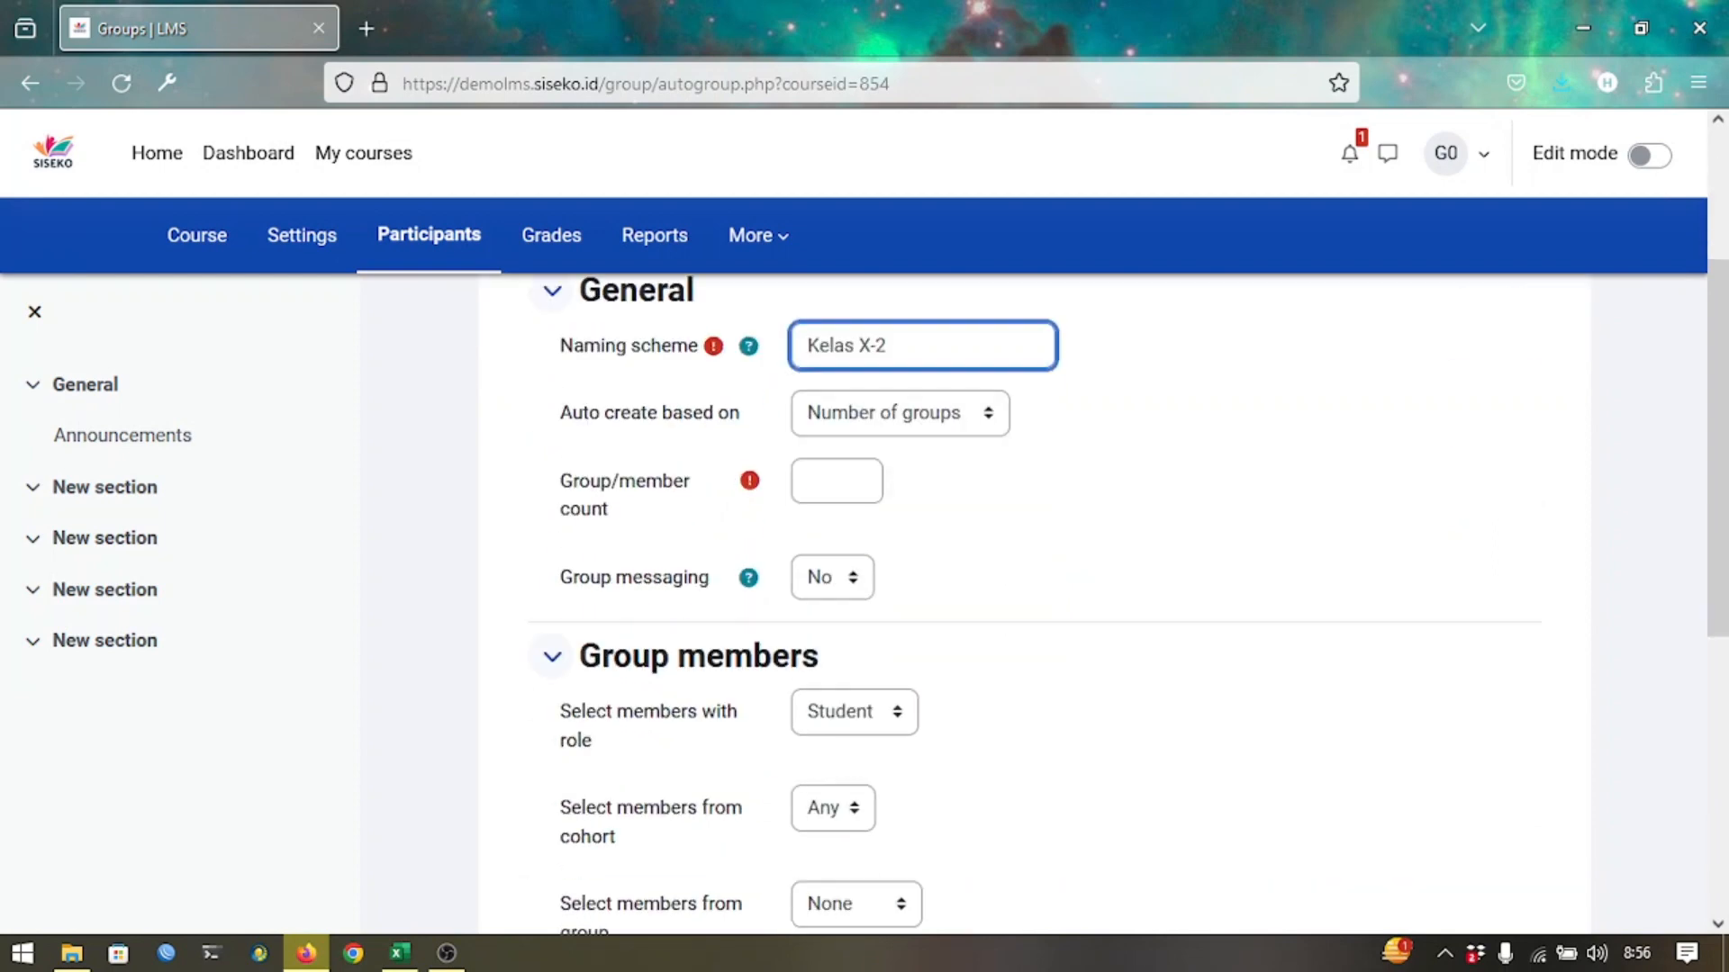
scroll(1036, 603, up, 3)
scroll(622, 501, up, 4)
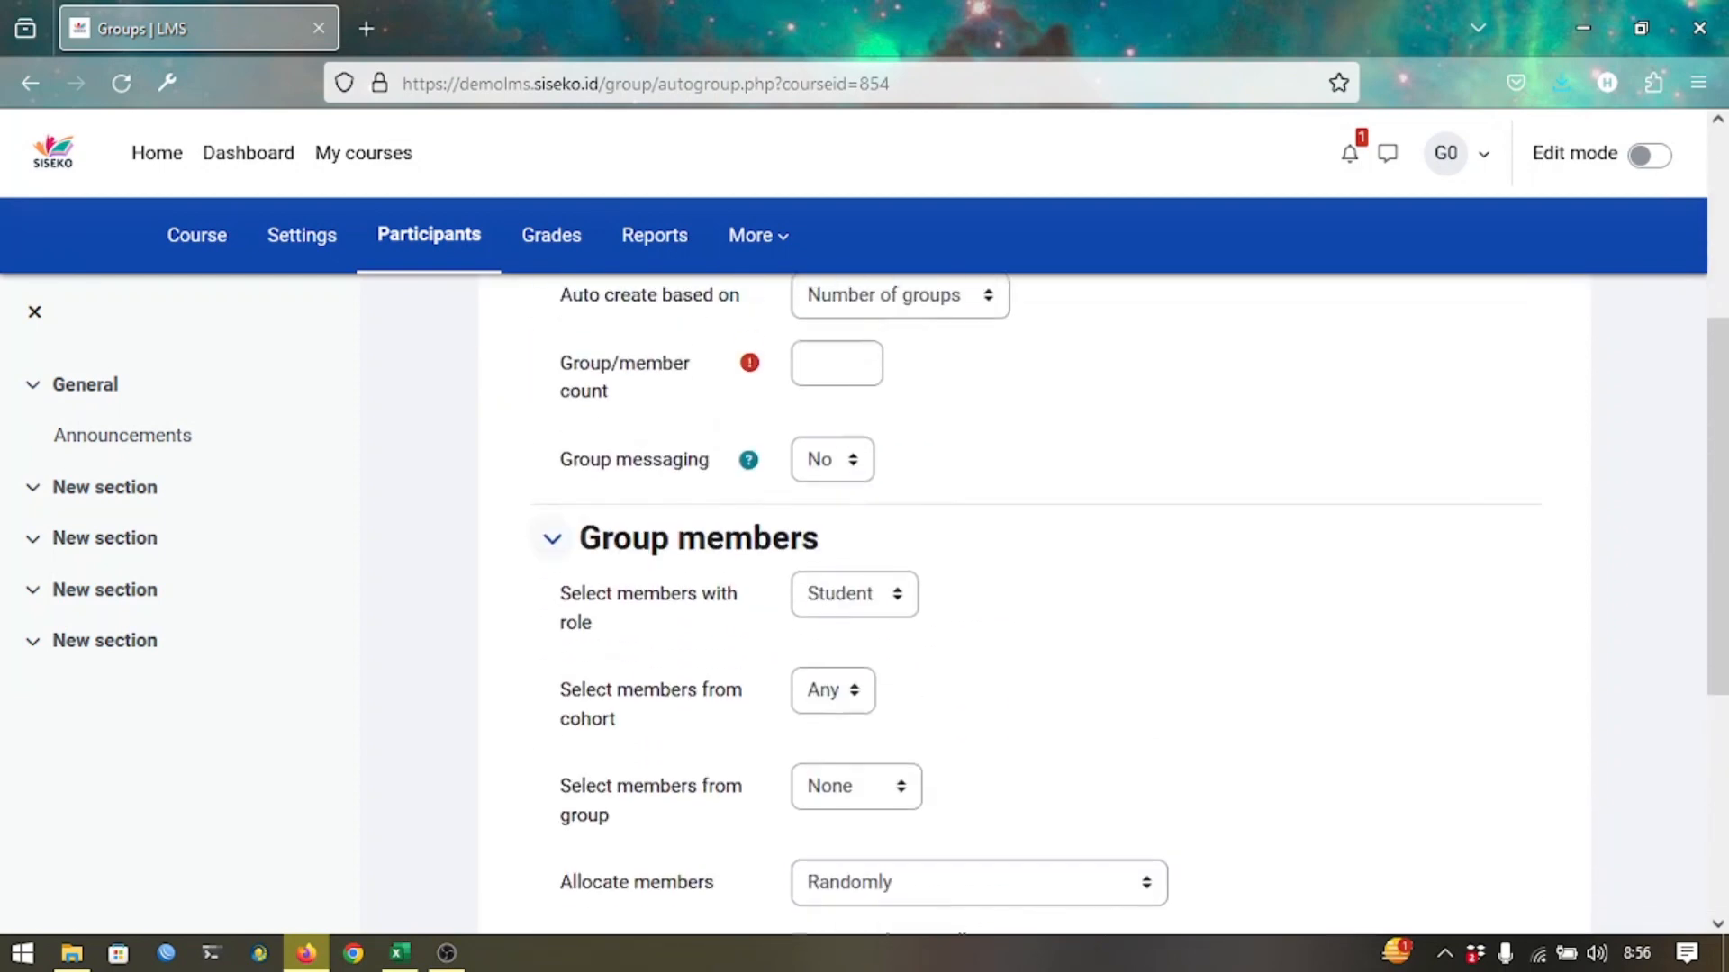
click(819, 389)
text(1)
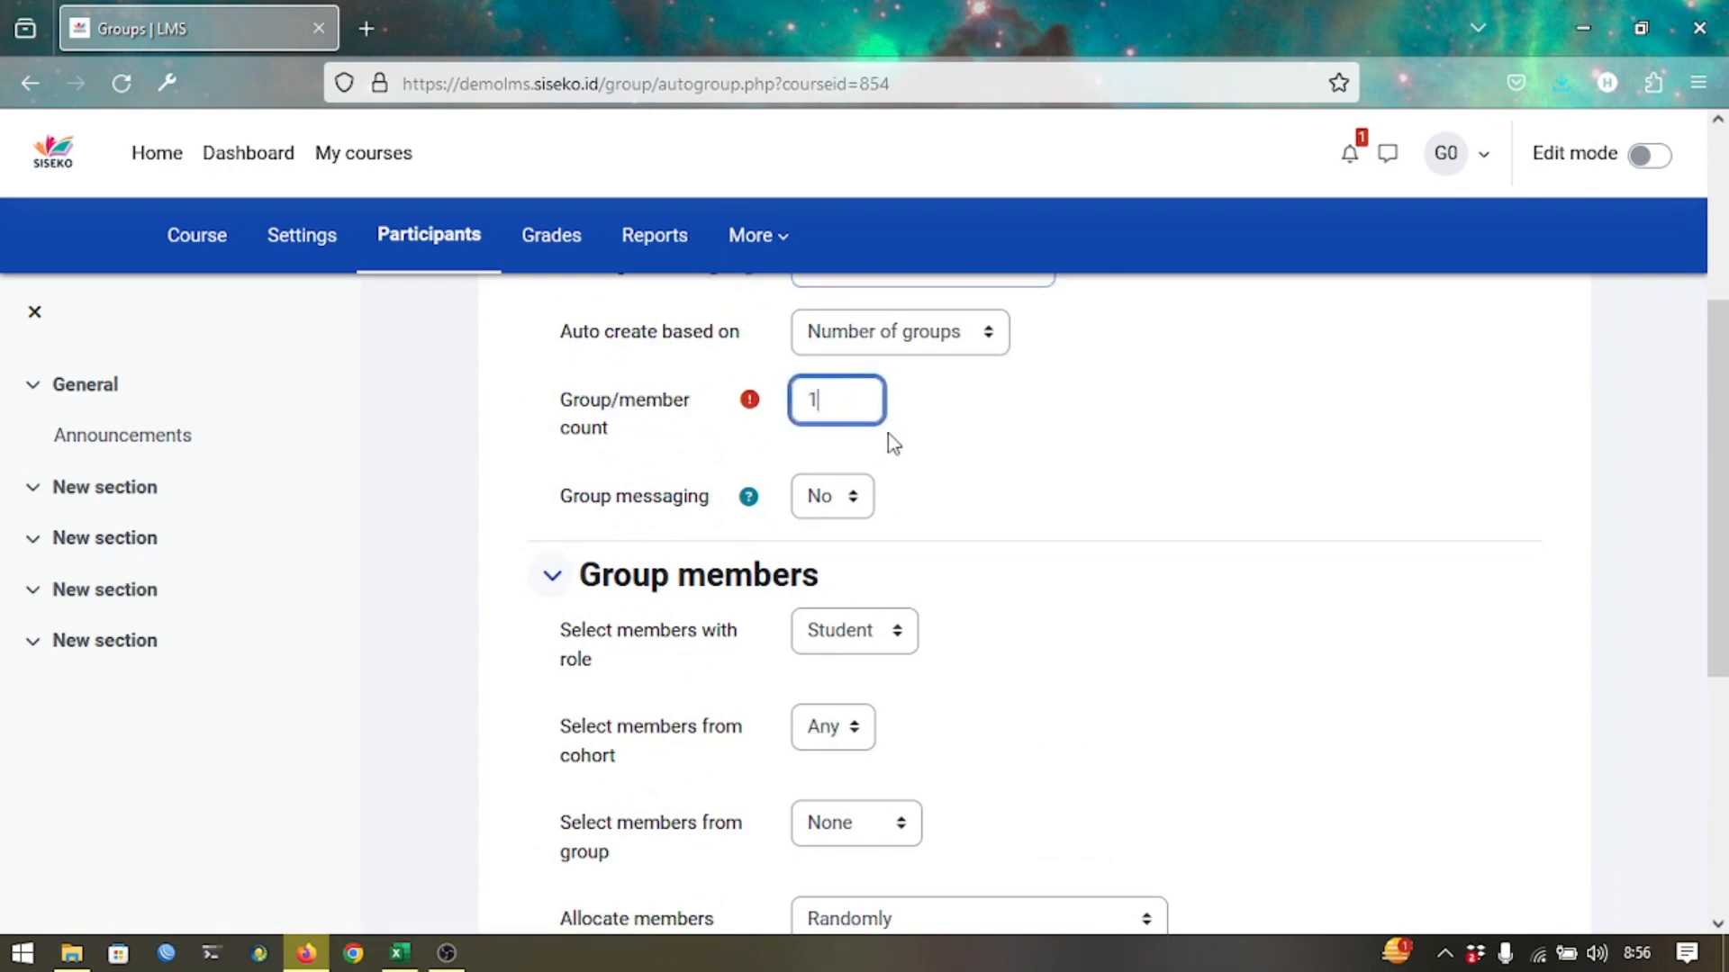
scroll(983, 503, down, 3)
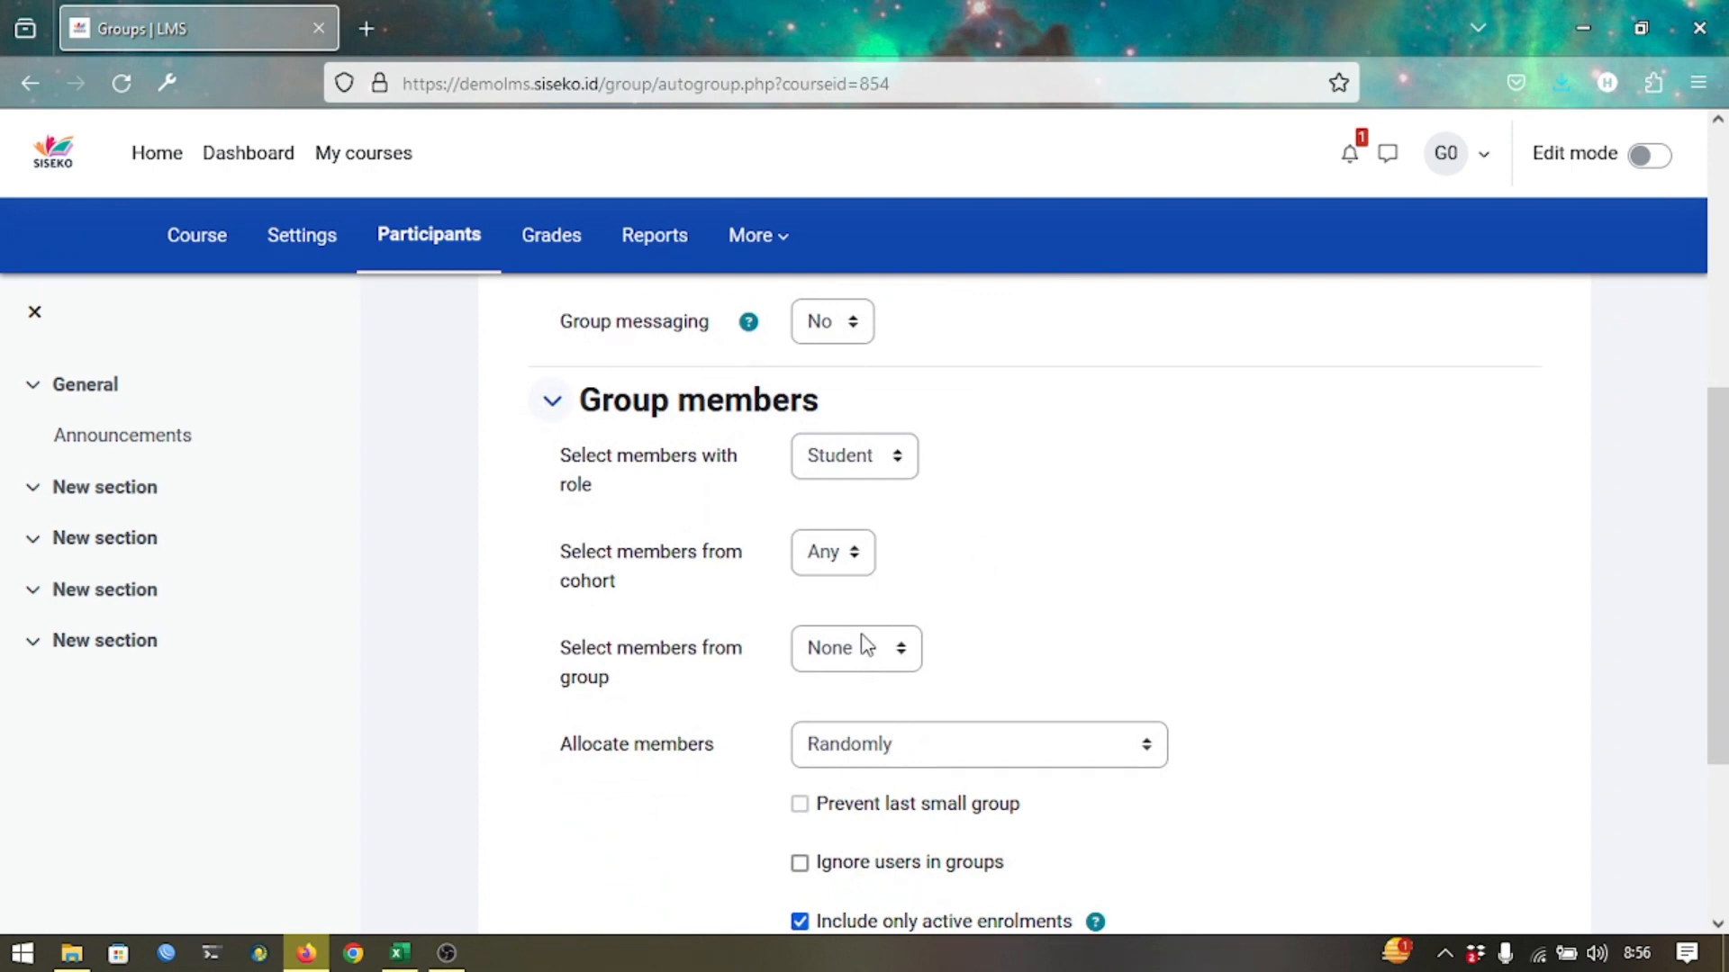
Choose cohort X-2 as the member source and submit, adding Kelas X-2 (18).
click(839, 558)
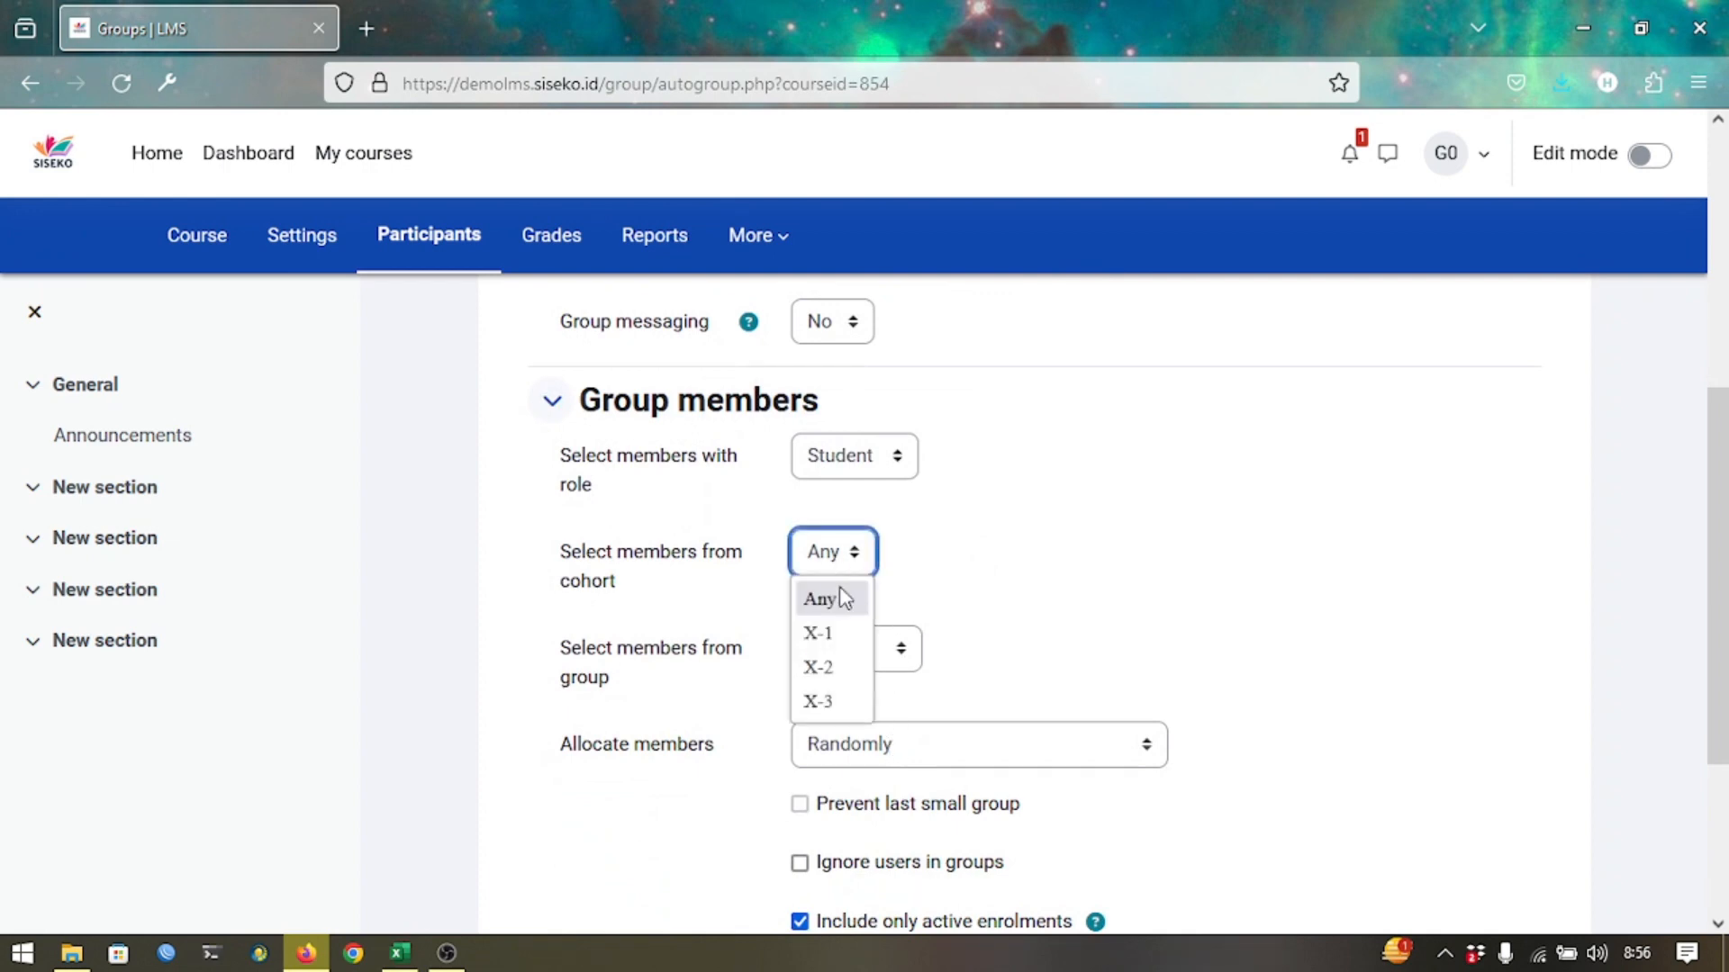
click(842, 668)
scroll(975, 673, down, 3)
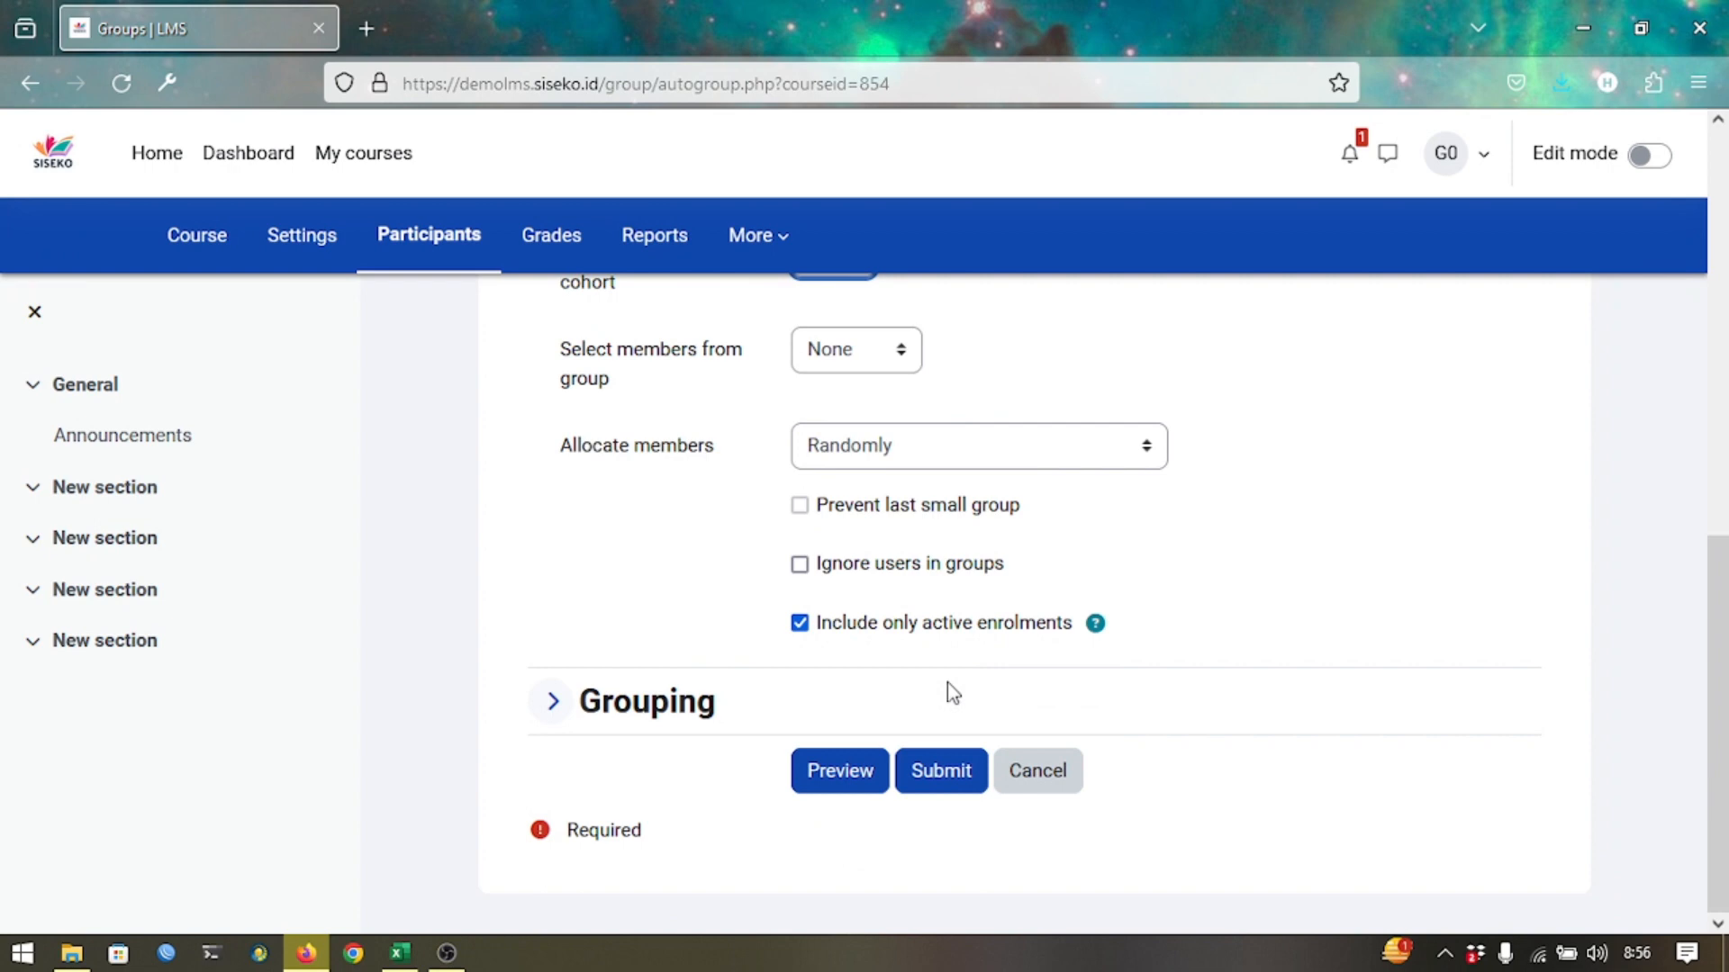
click(912, 764)
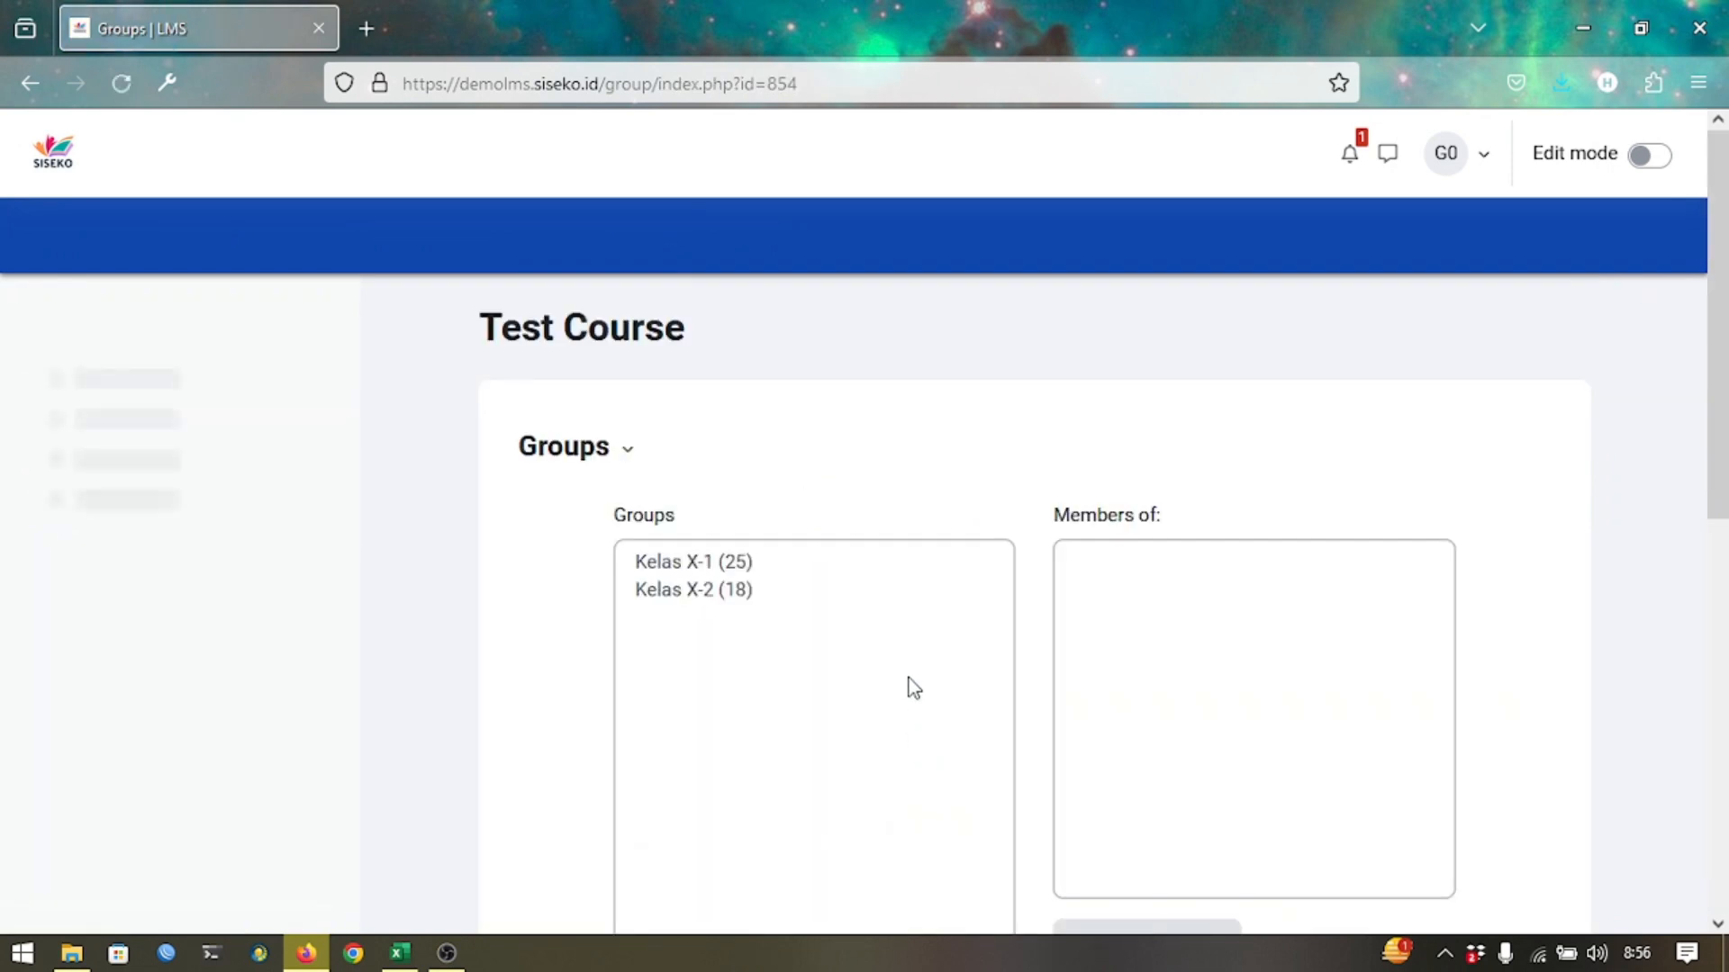
scroll(909, 684, down, 6)
scroll(715, 808, down, 2)
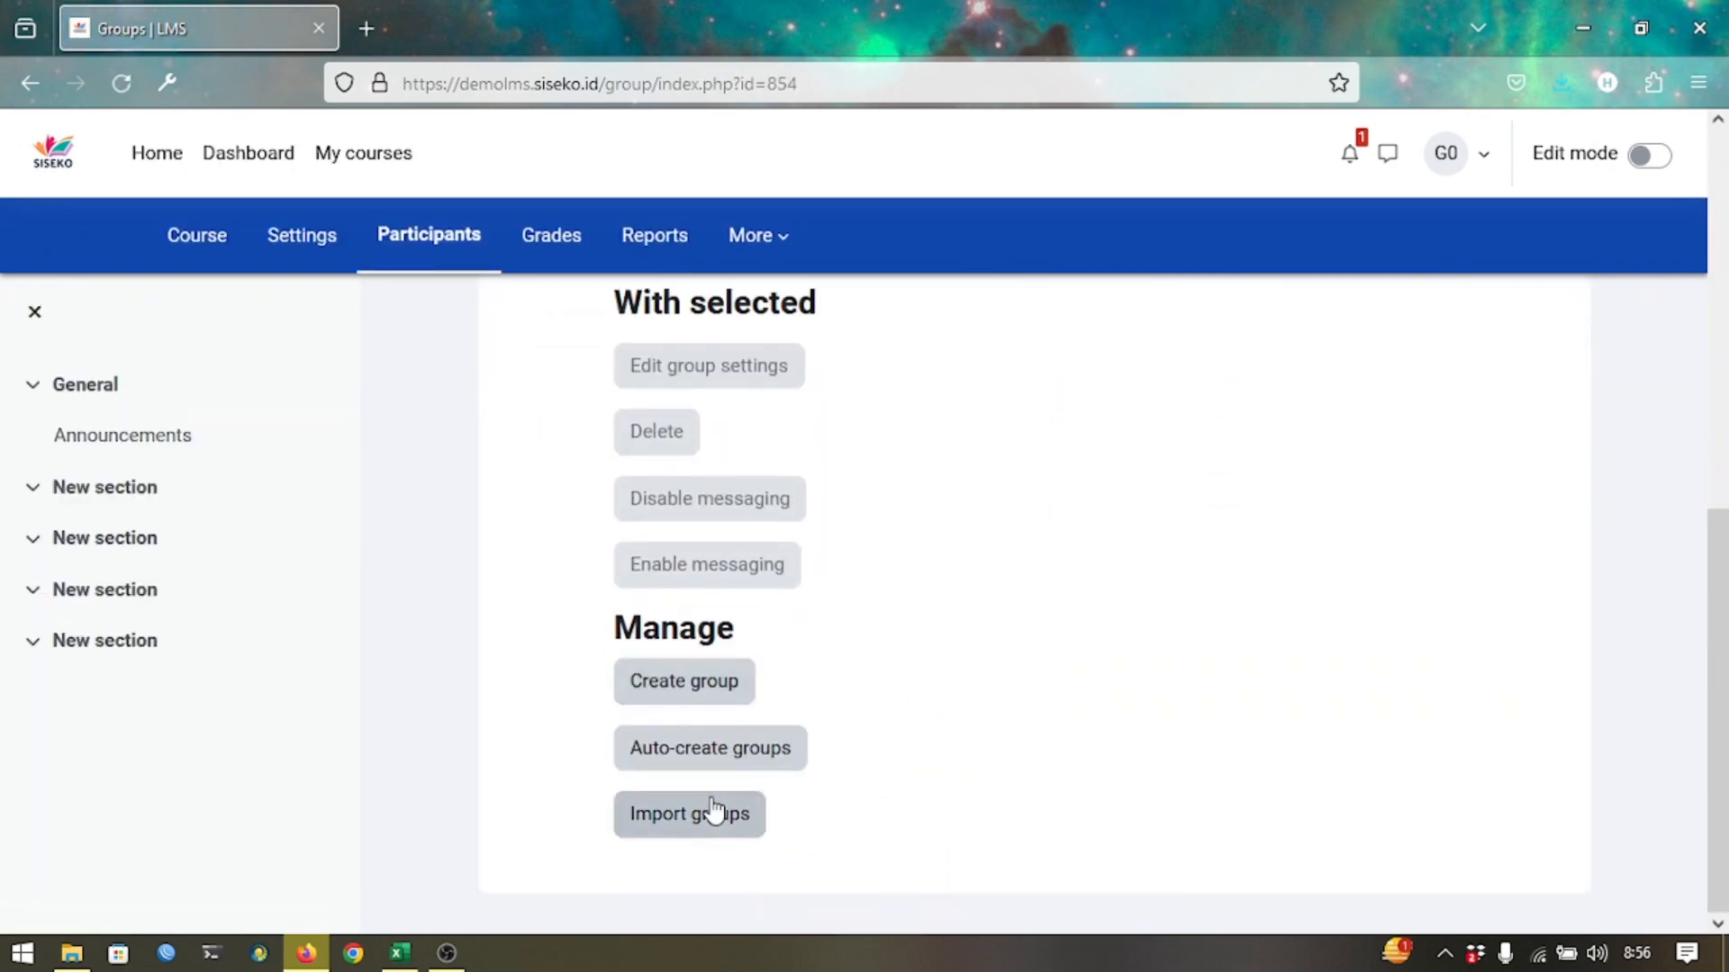
Auto-create one group named 'Kelas X-3' from cohort X-3, giving 35 members.
click(724, 763)
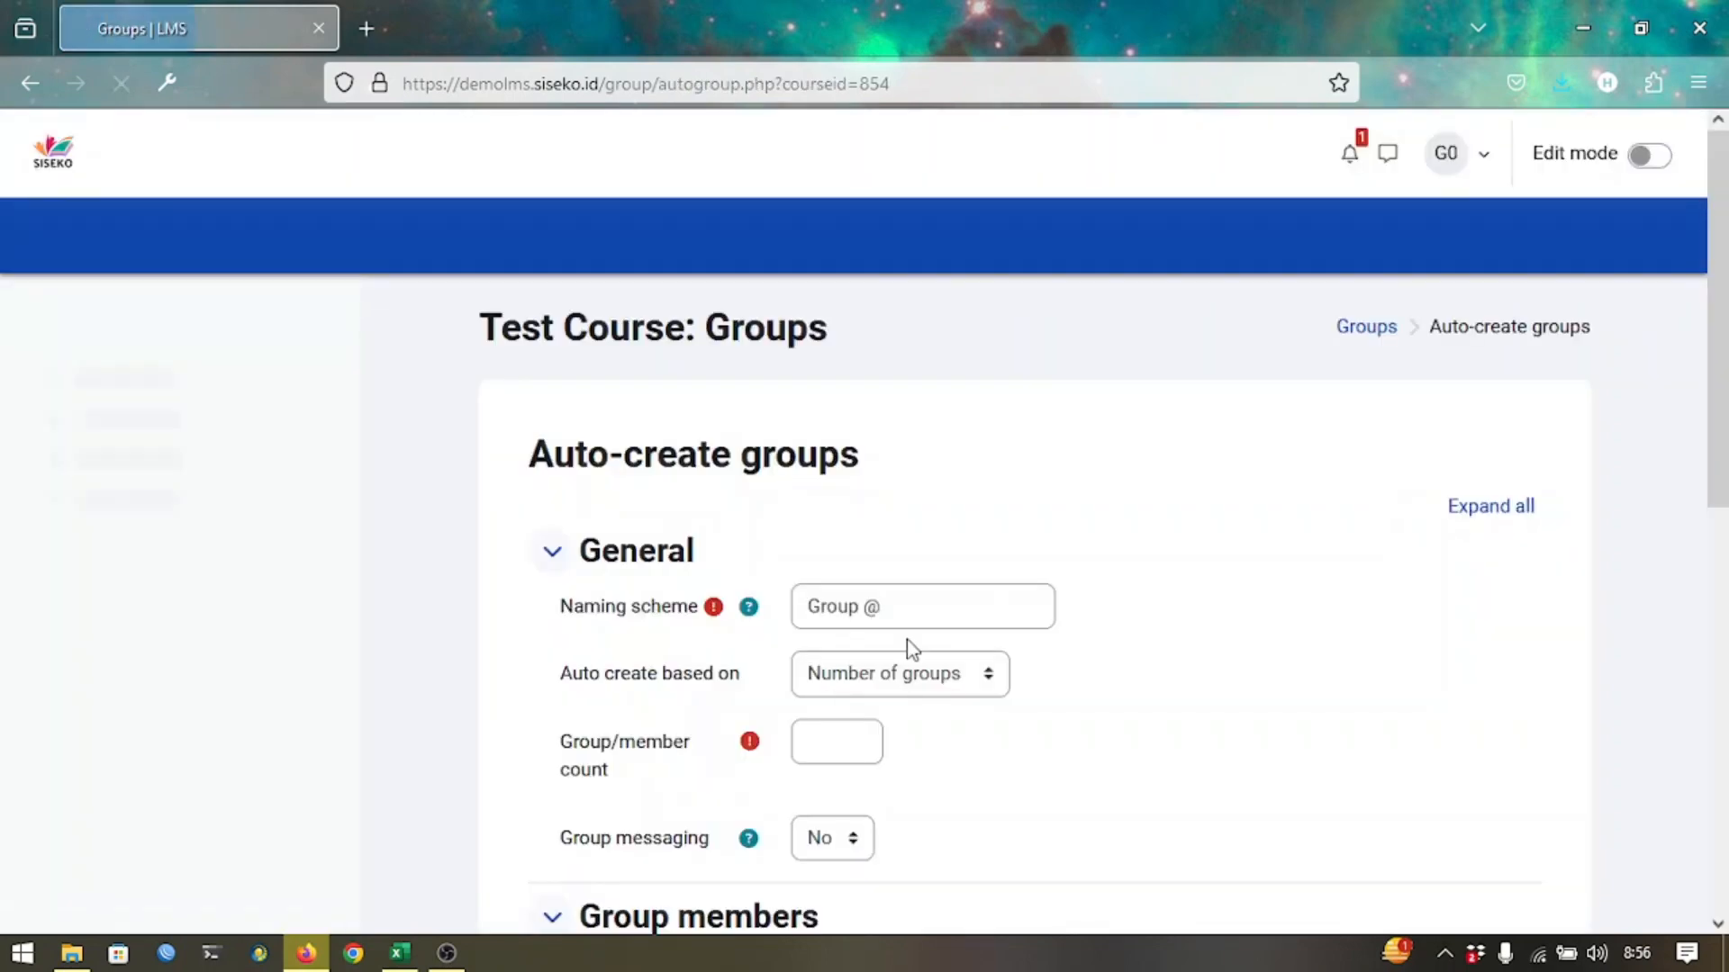
text(Kelas X-3)
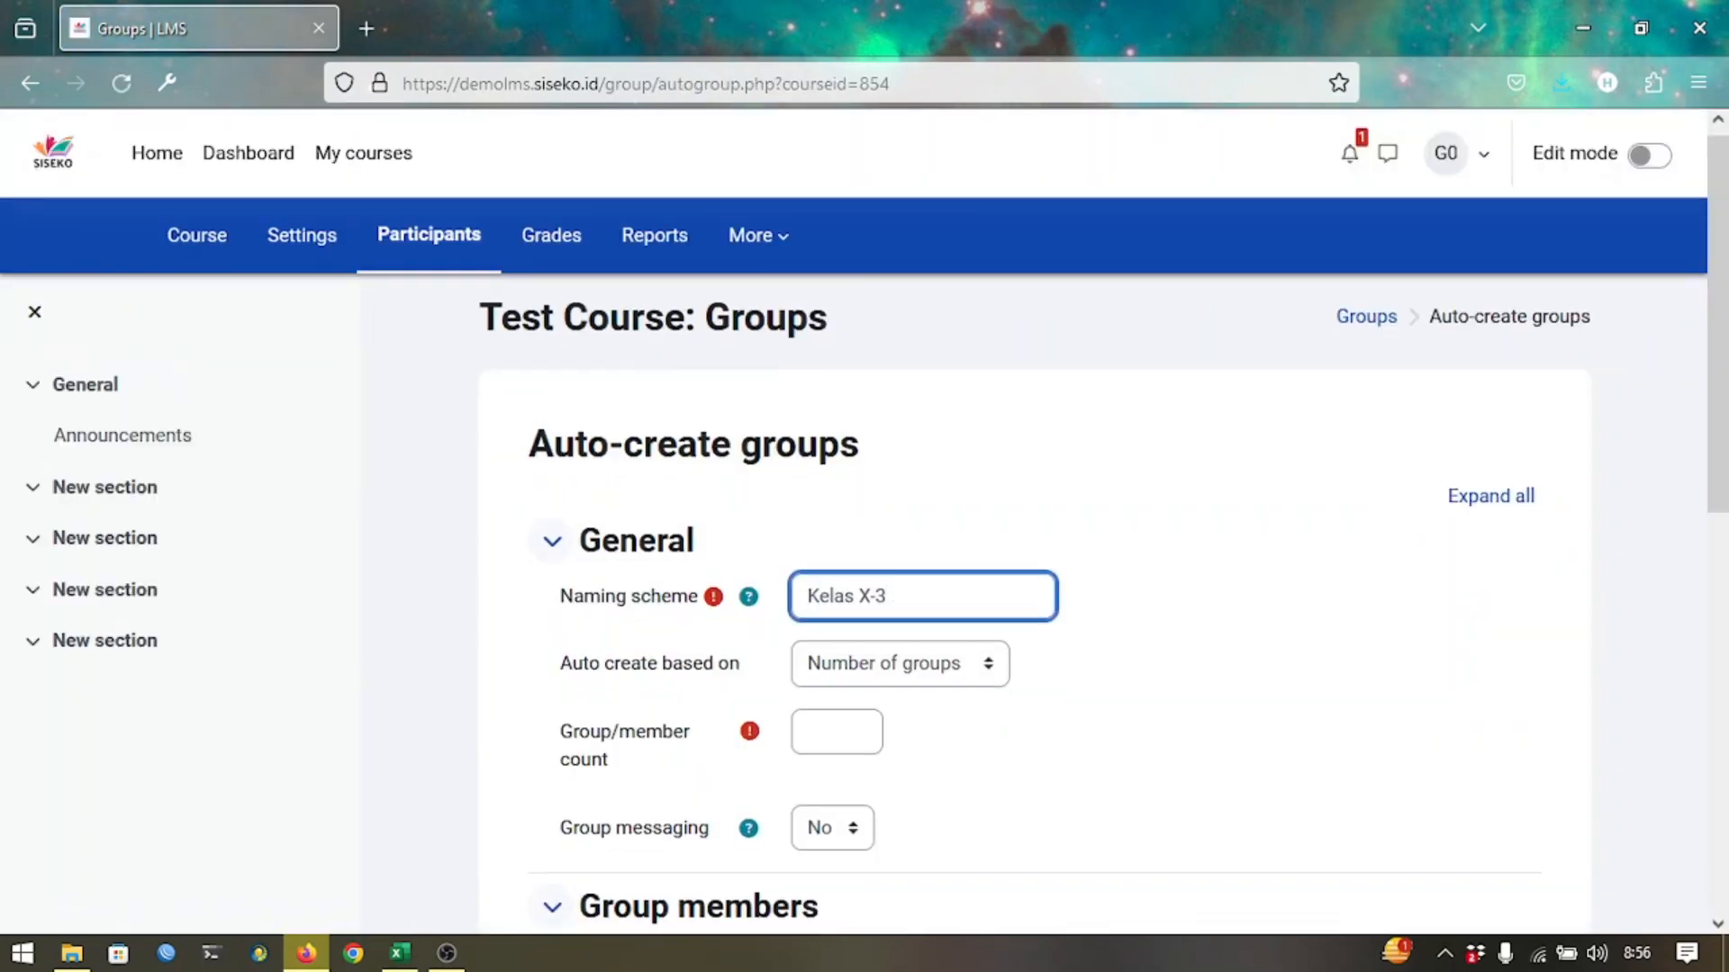
scroll(675, 567, down, 4)
click(793, 338)
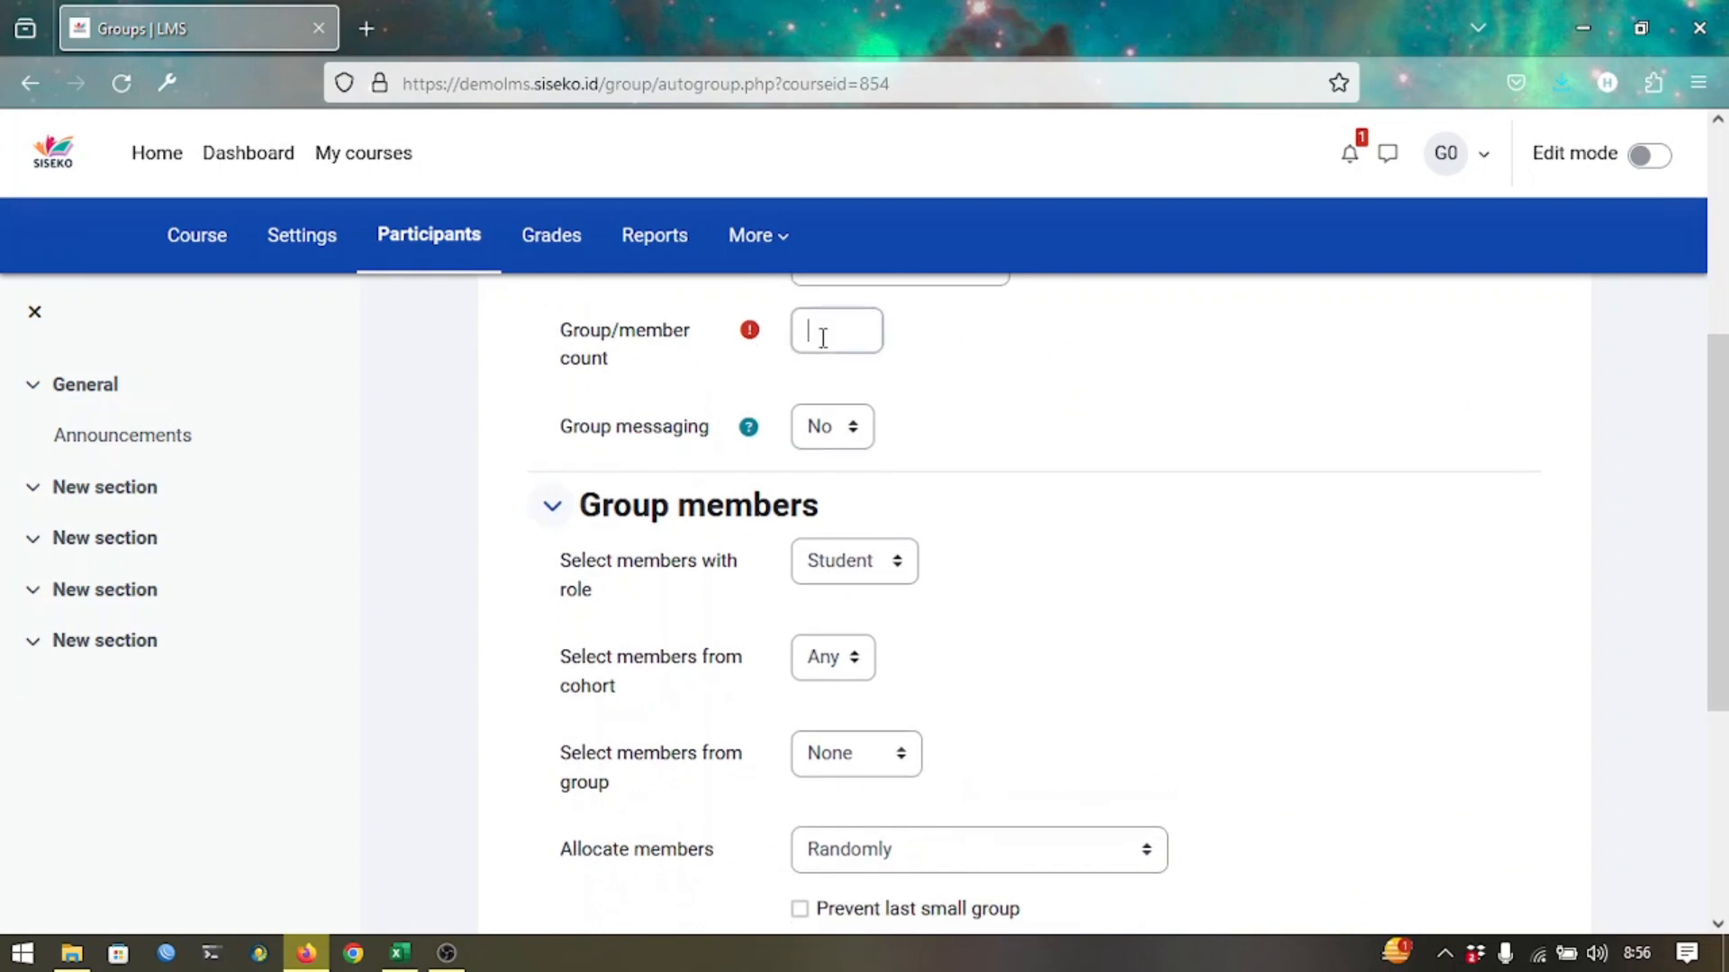
text(1)
click(838, 671)
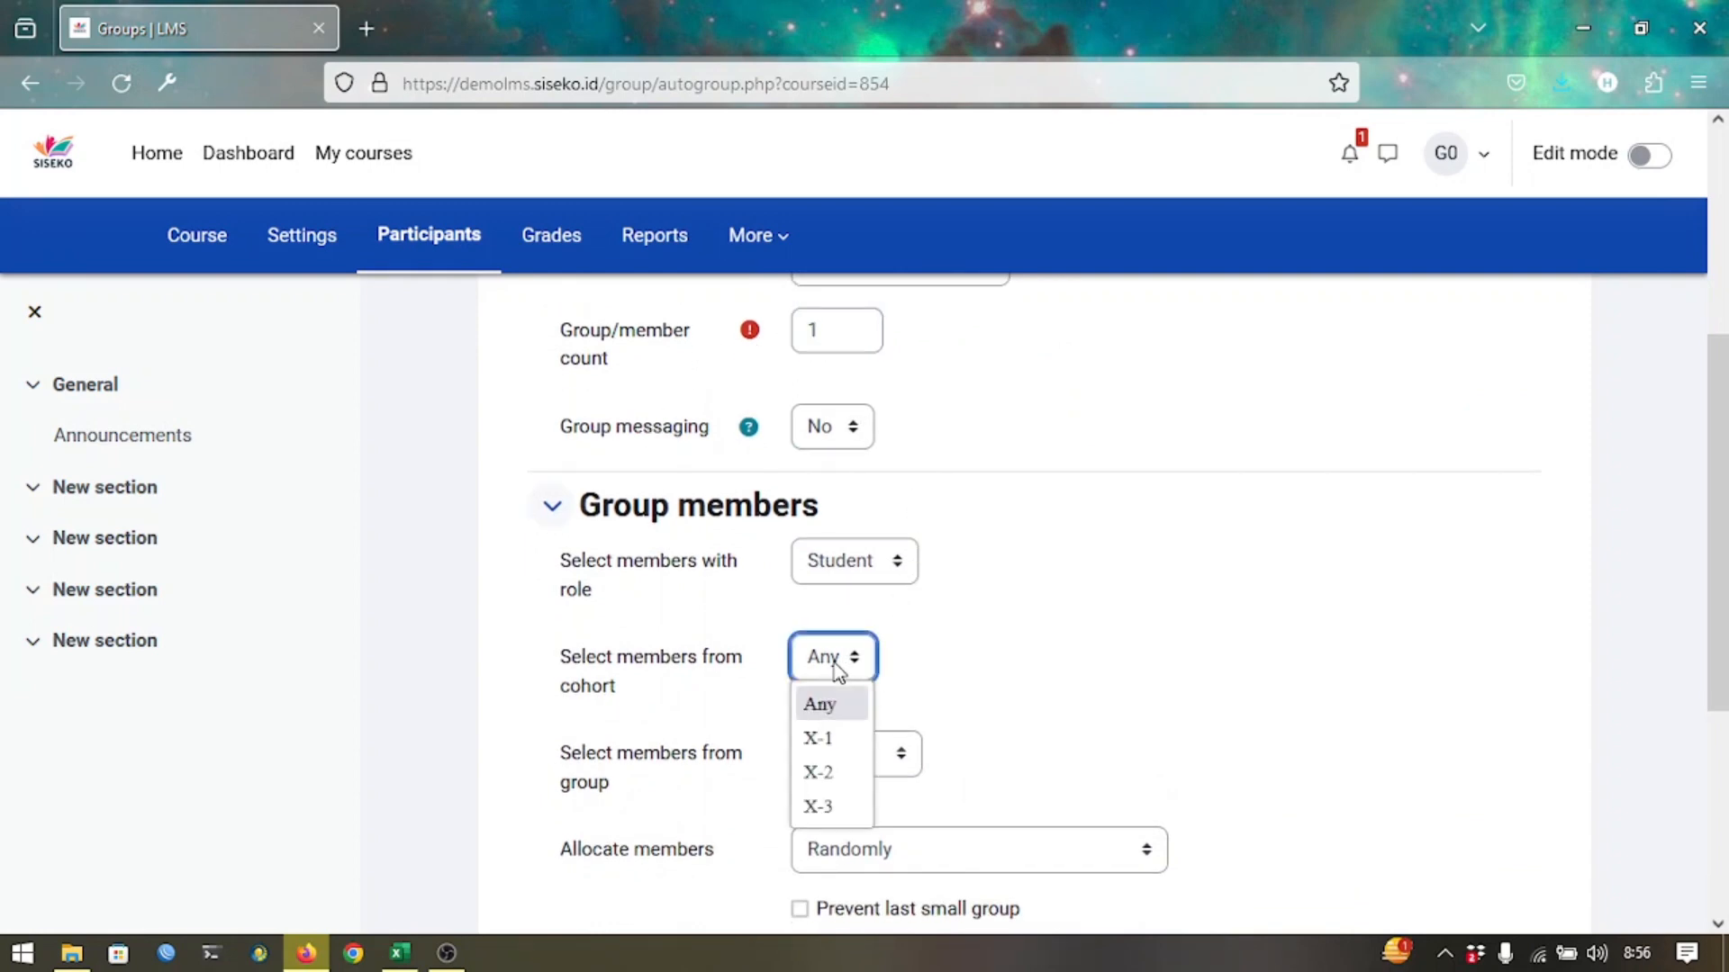
click(815, 804)
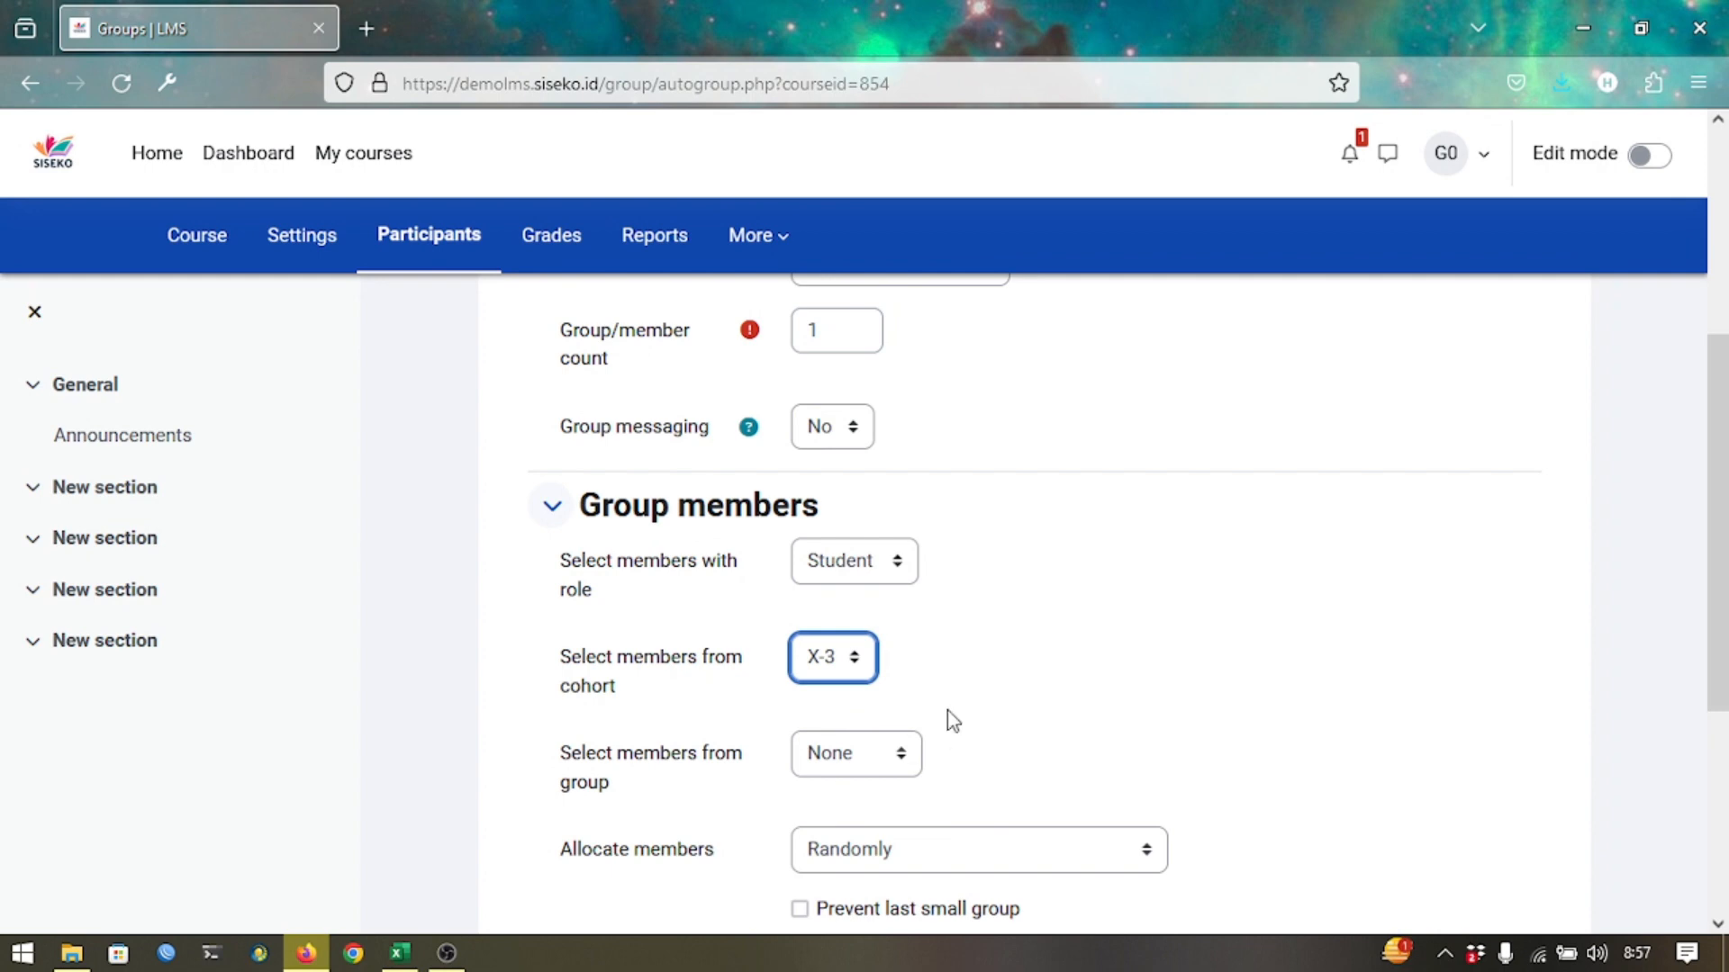
scroll(947, 709, down, 4)
click(929, 787)
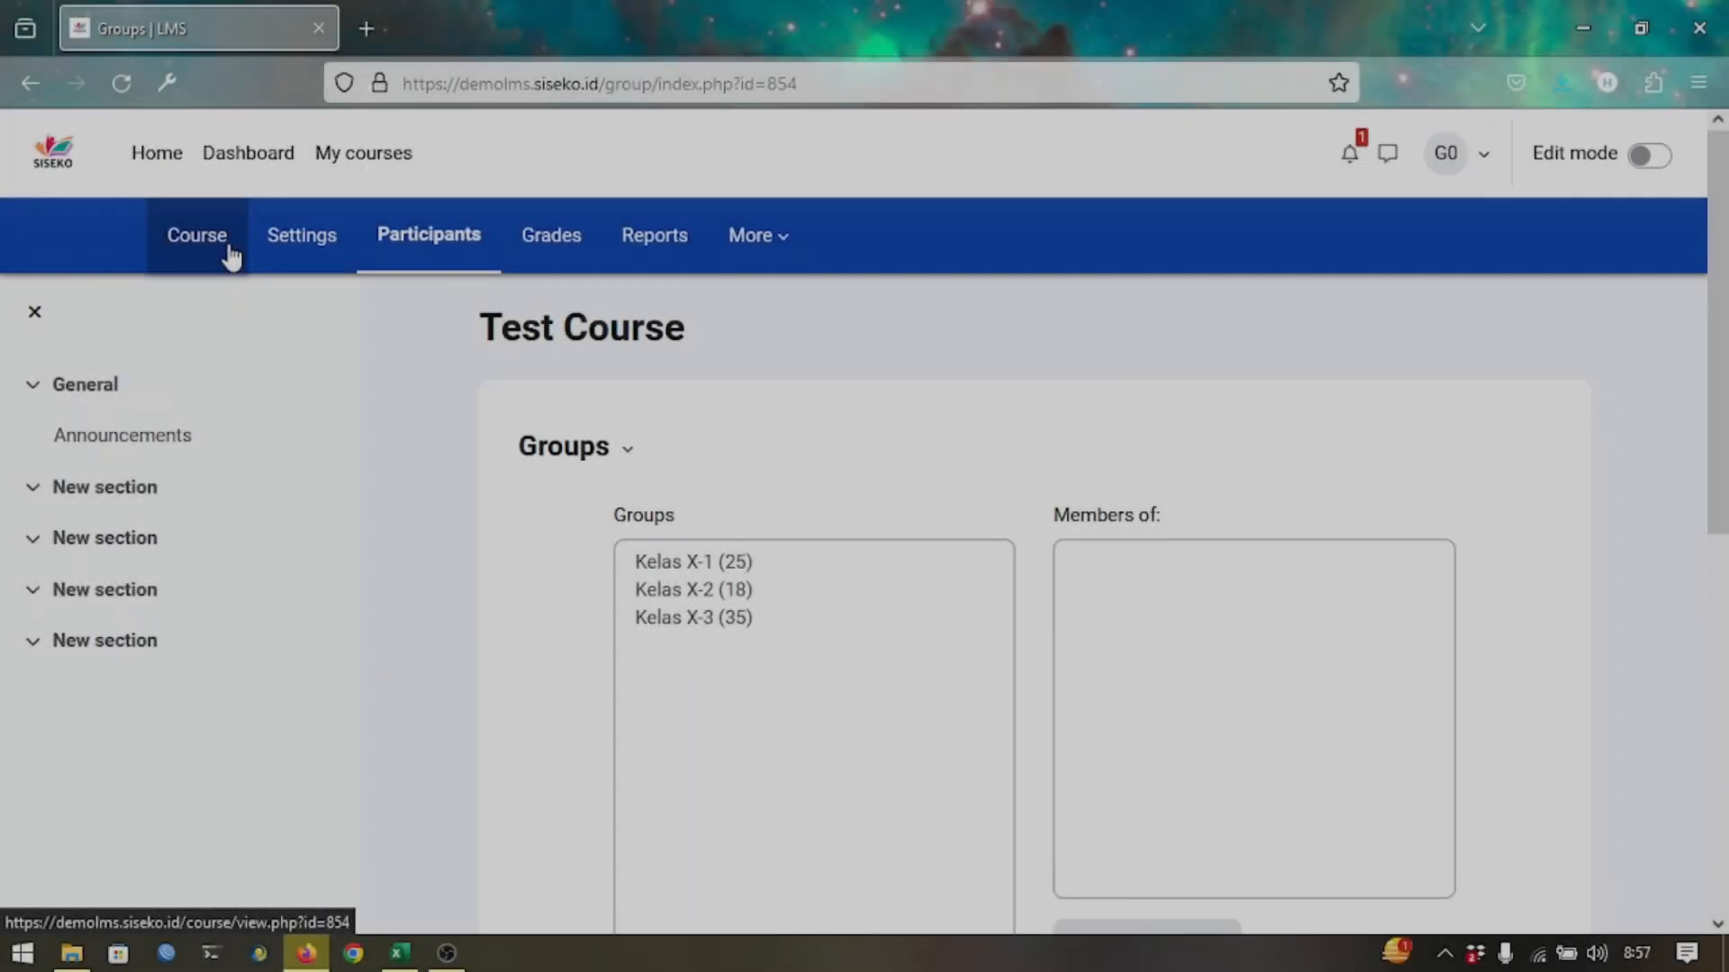
Return to Test Course's main page and look over the General section and four new sections.
click(227, 249)
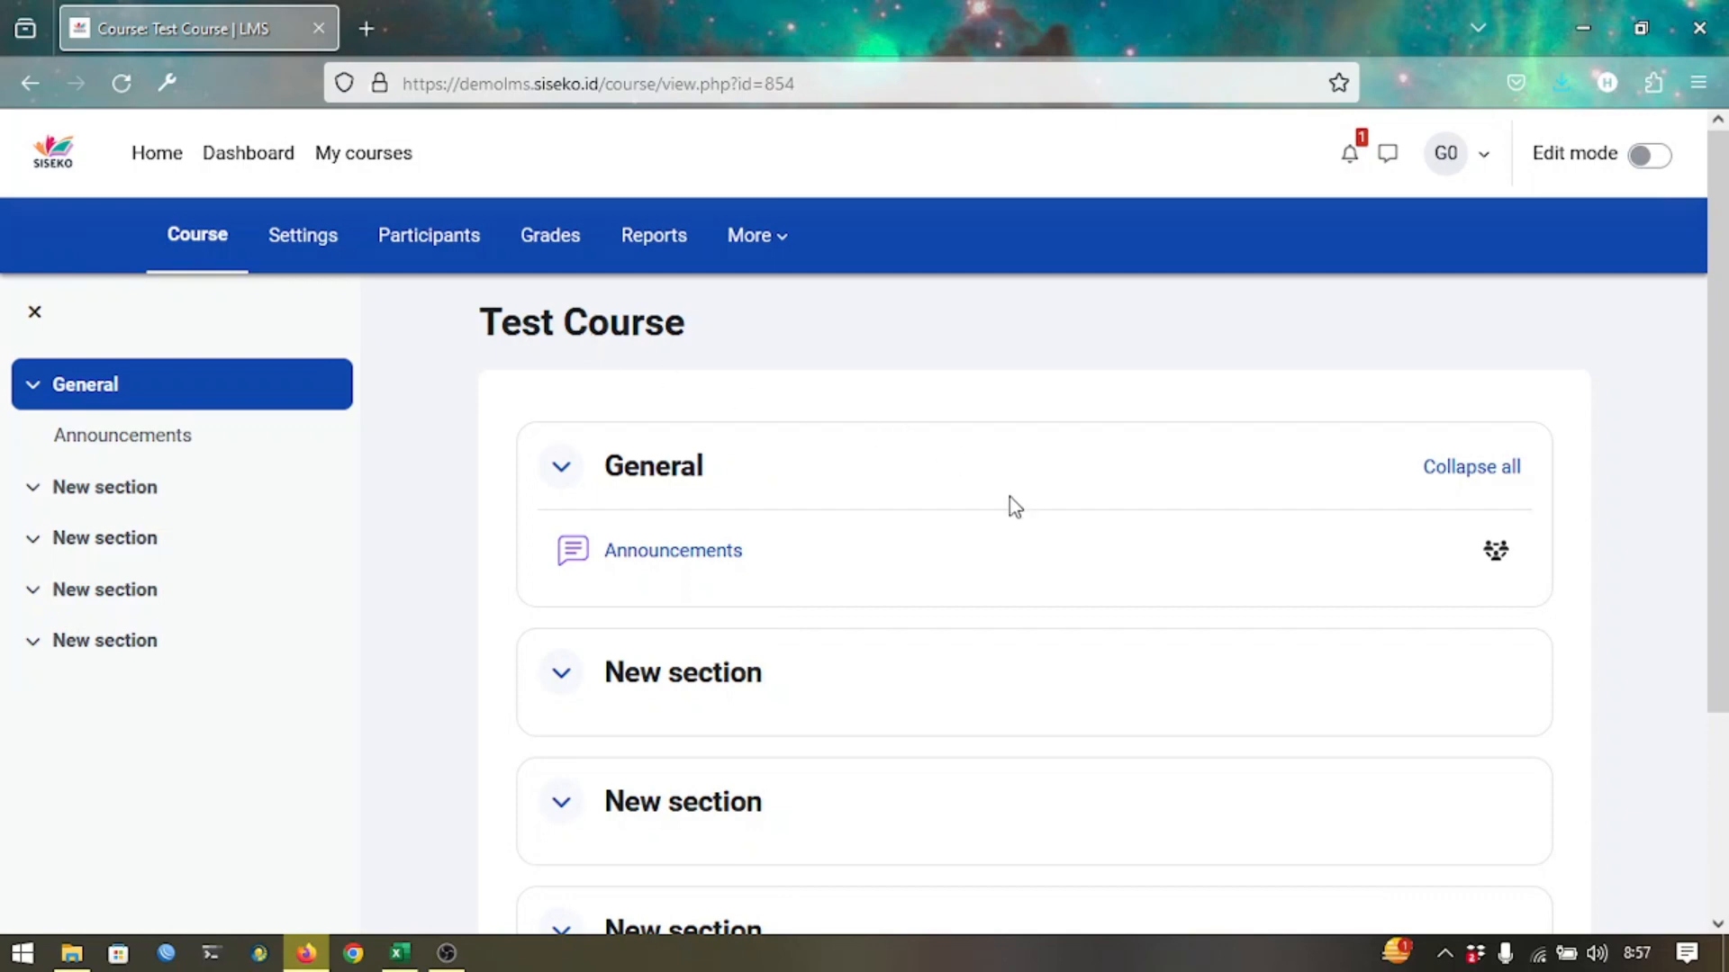
scroll(902, 515, down, 3)
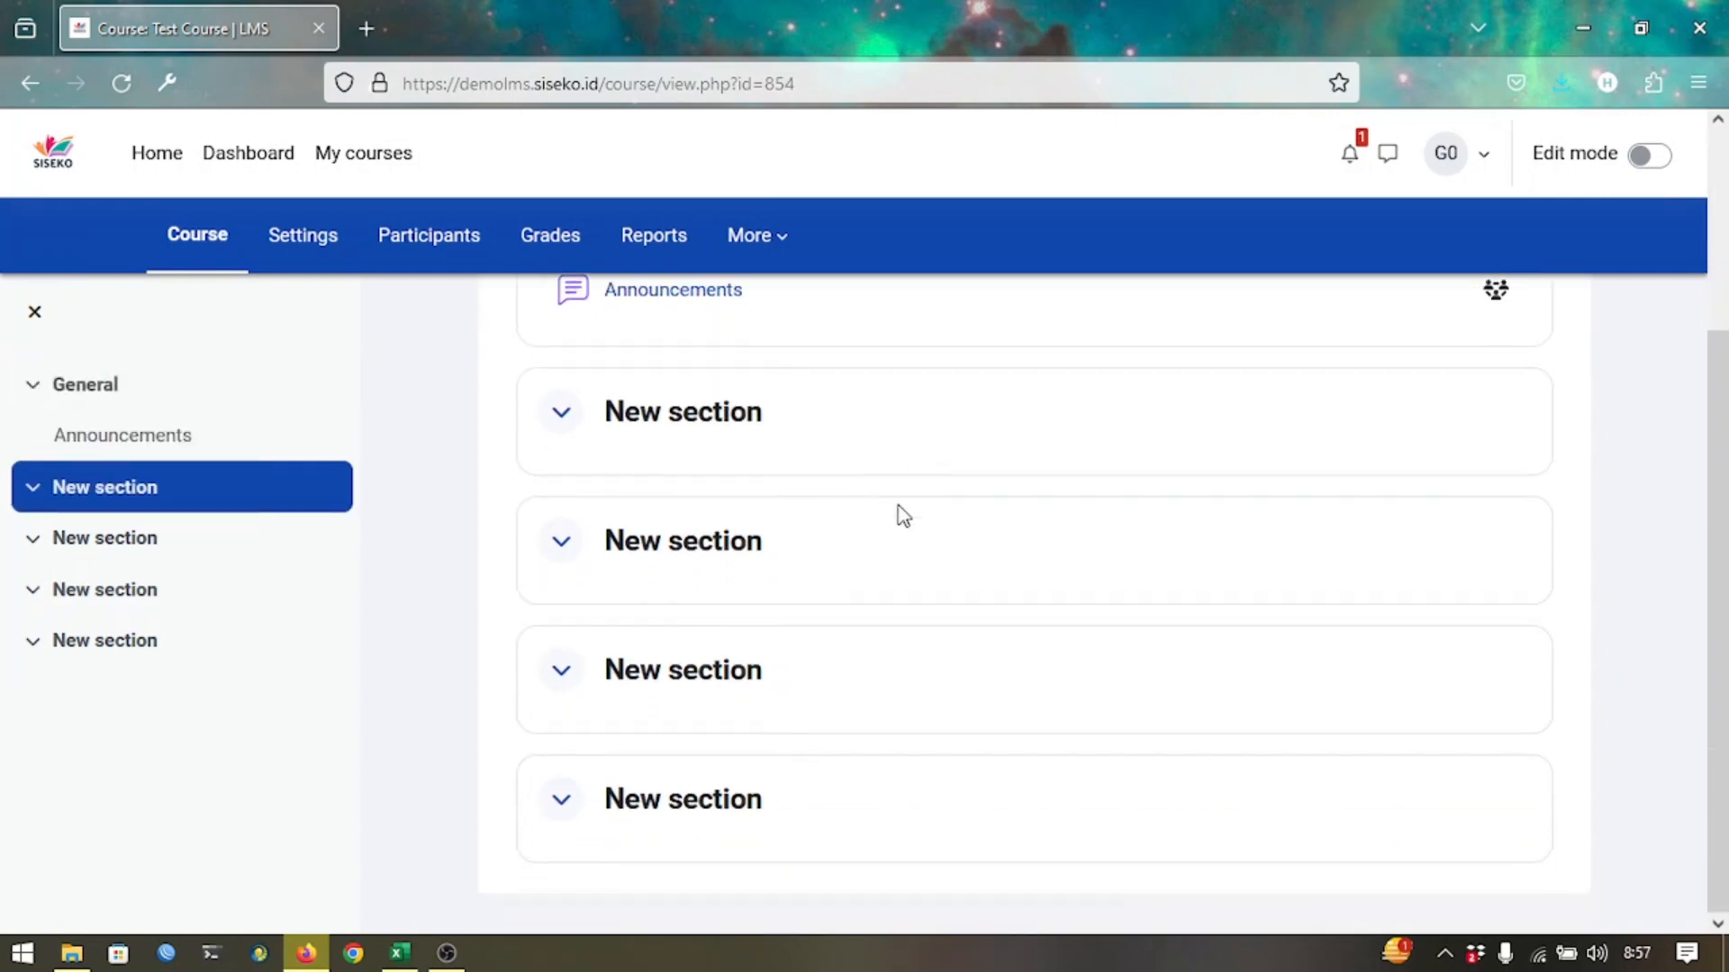
scroll(902, 515, up, 3)
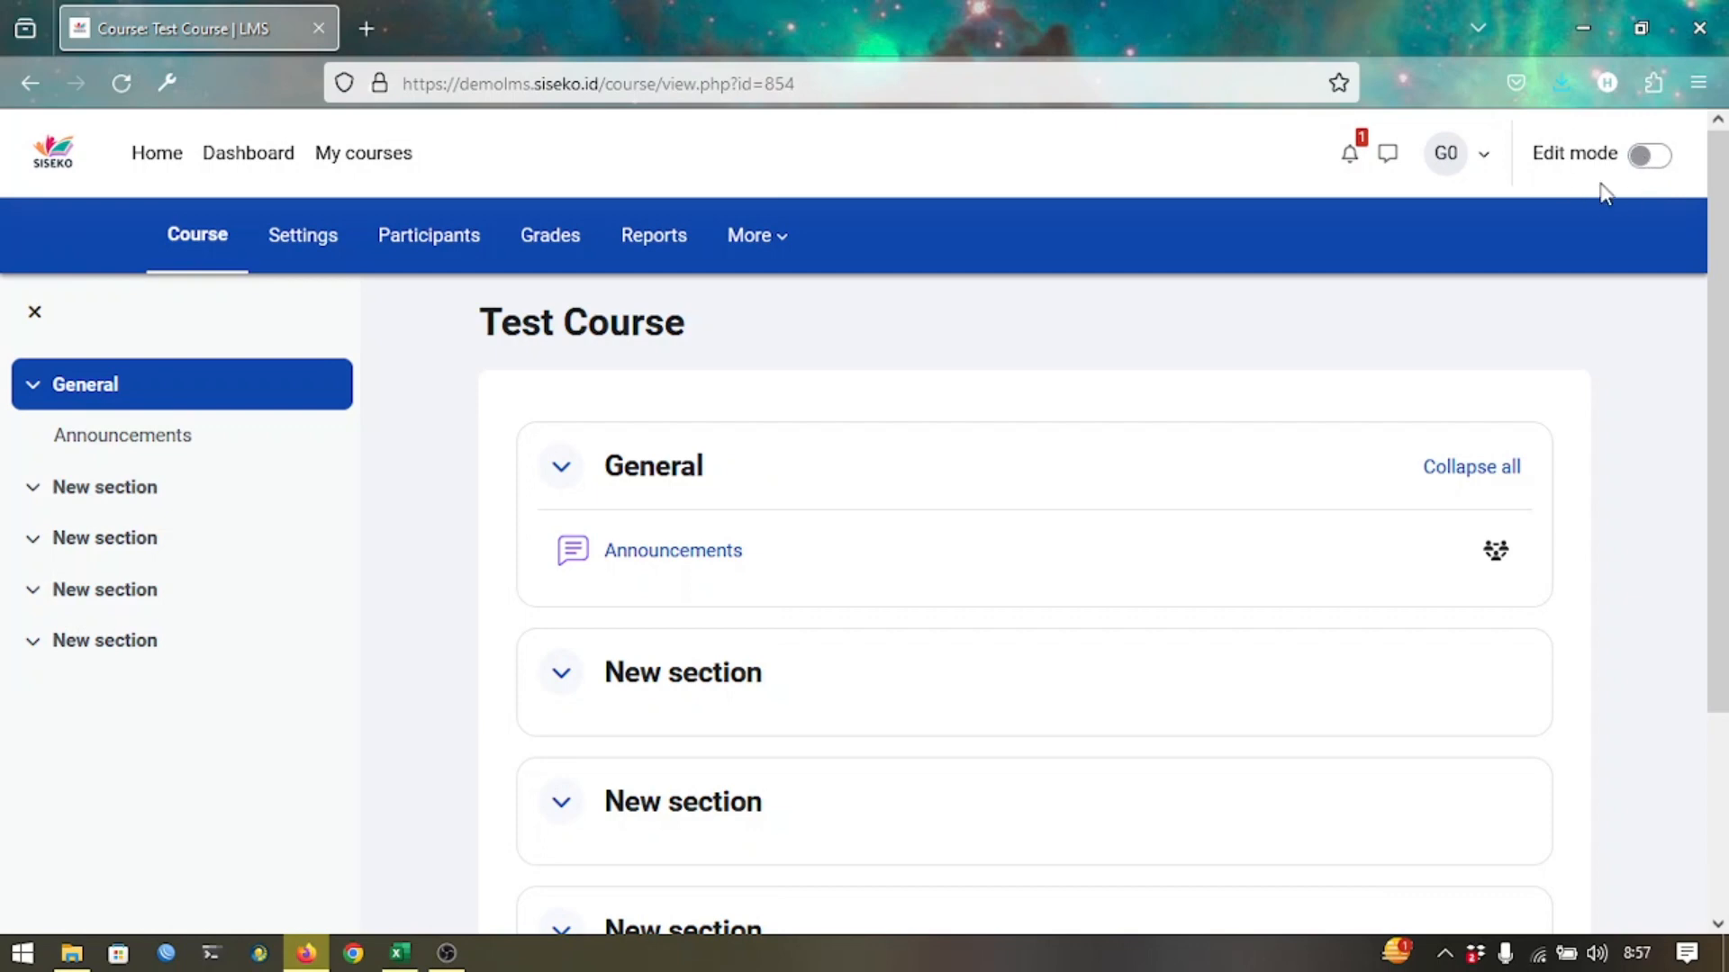
Turn editing on and delete the Announcements activity from the General section.
click(1650, 157)
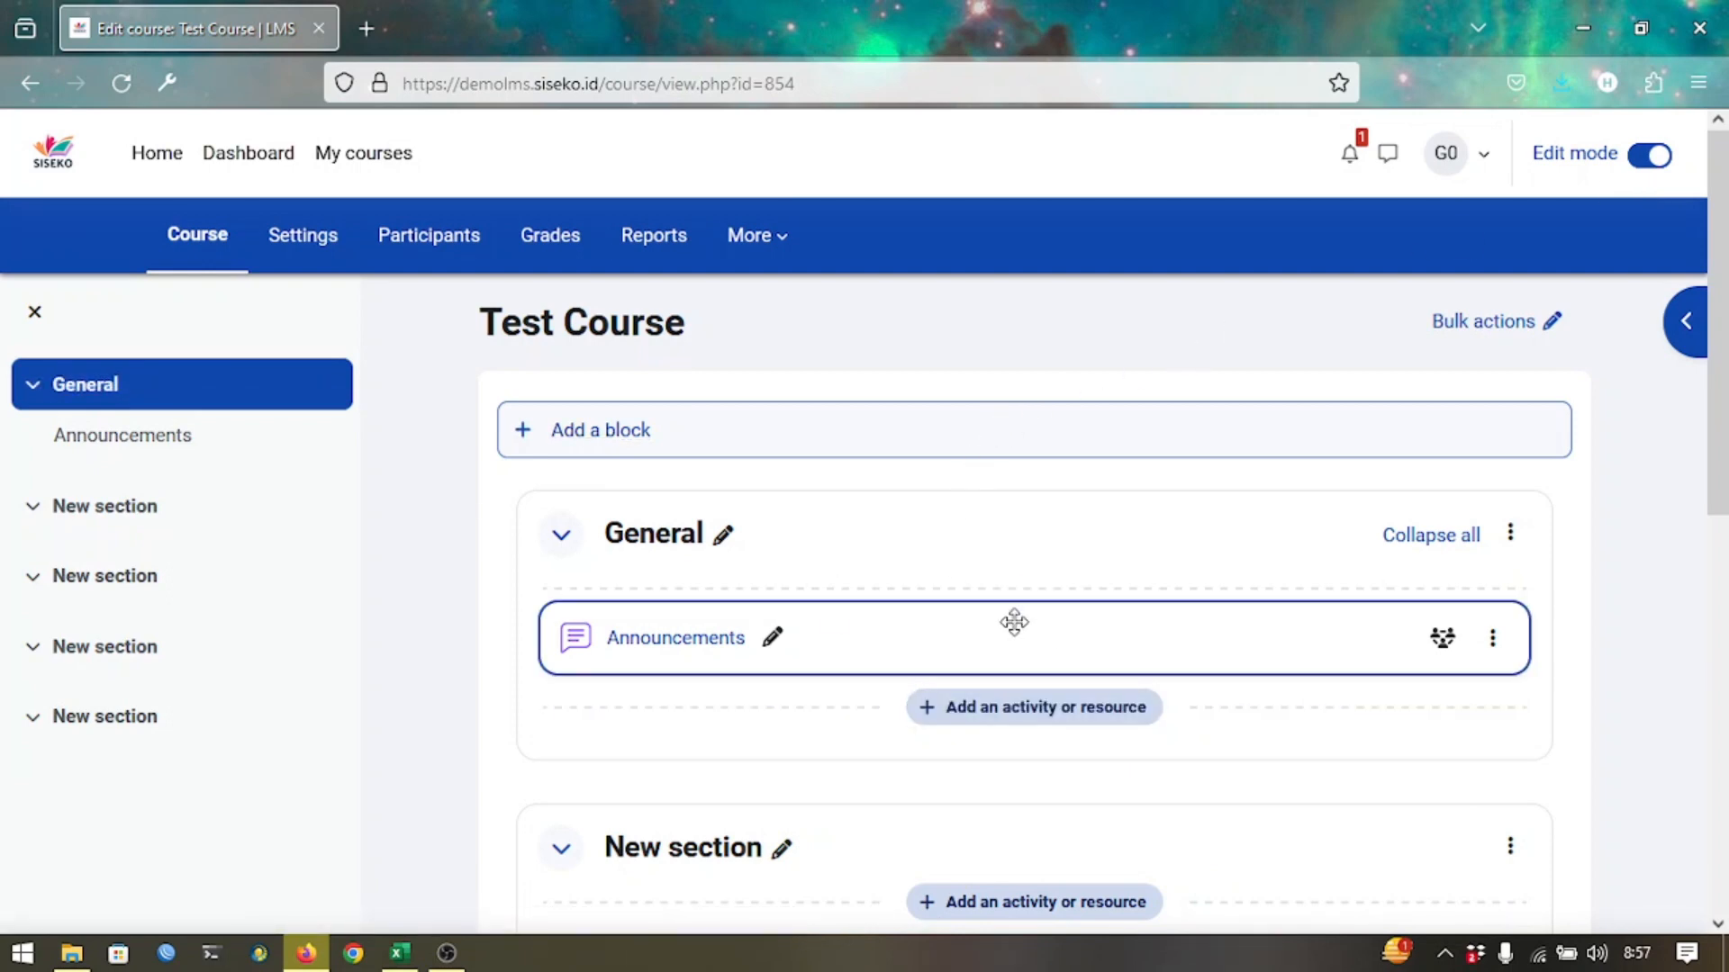
scroll(1018, 629, down, 2)
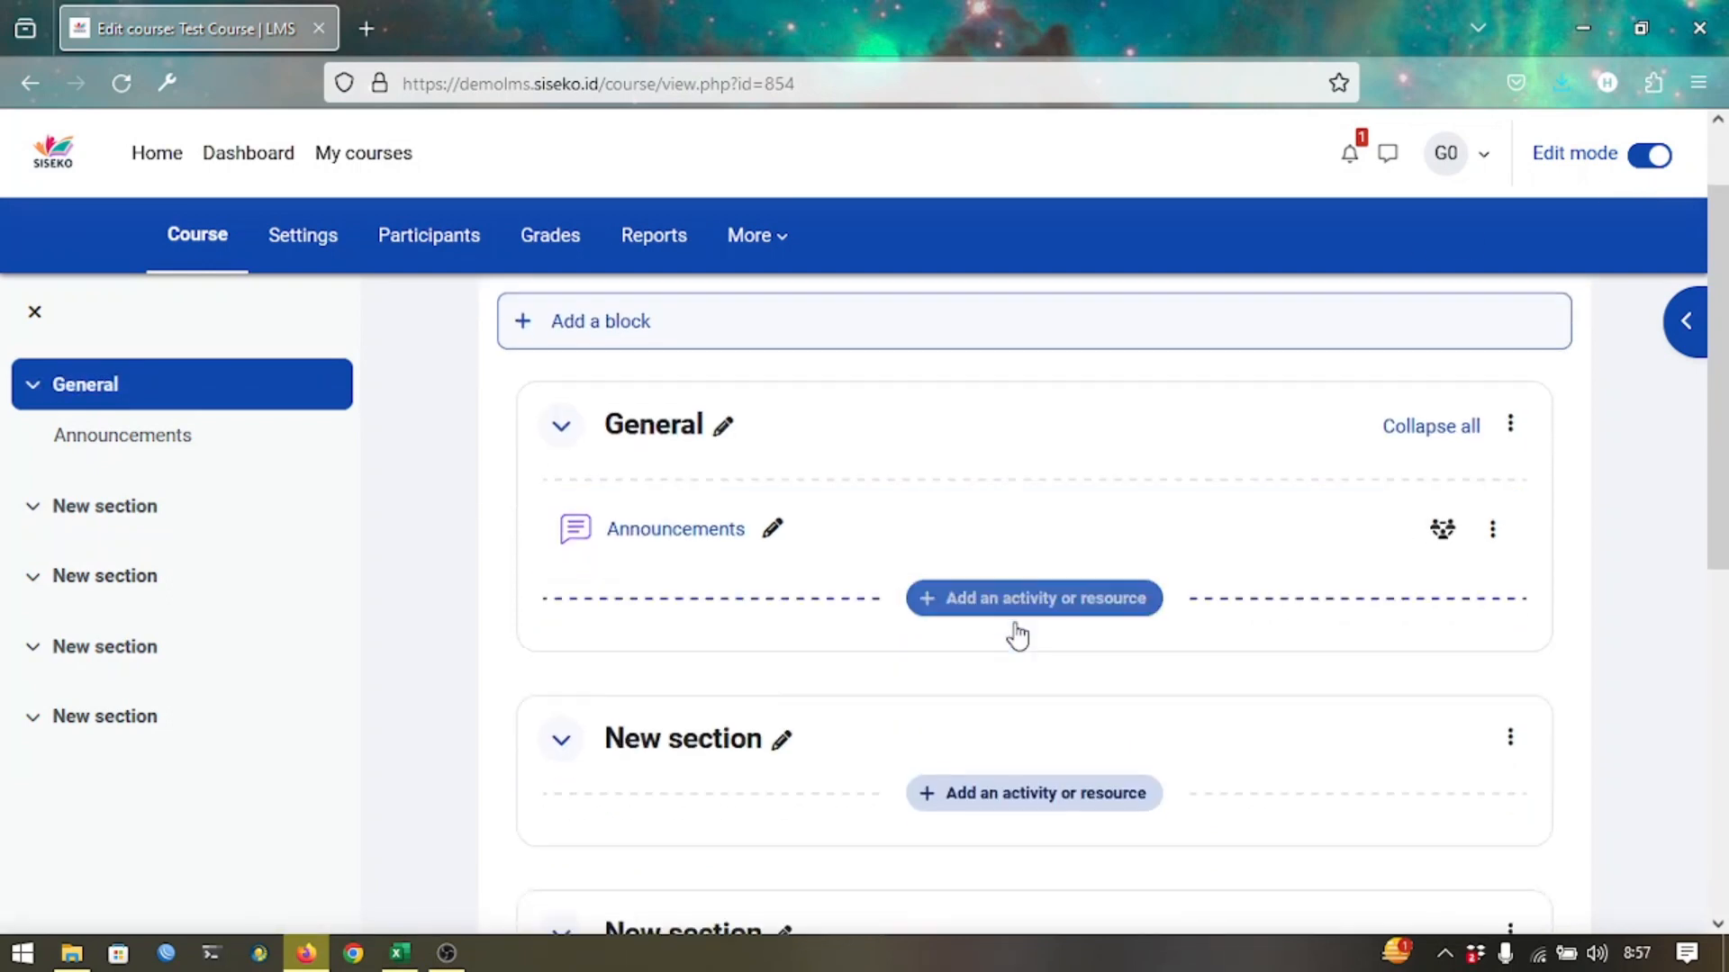
click(1494, 526)
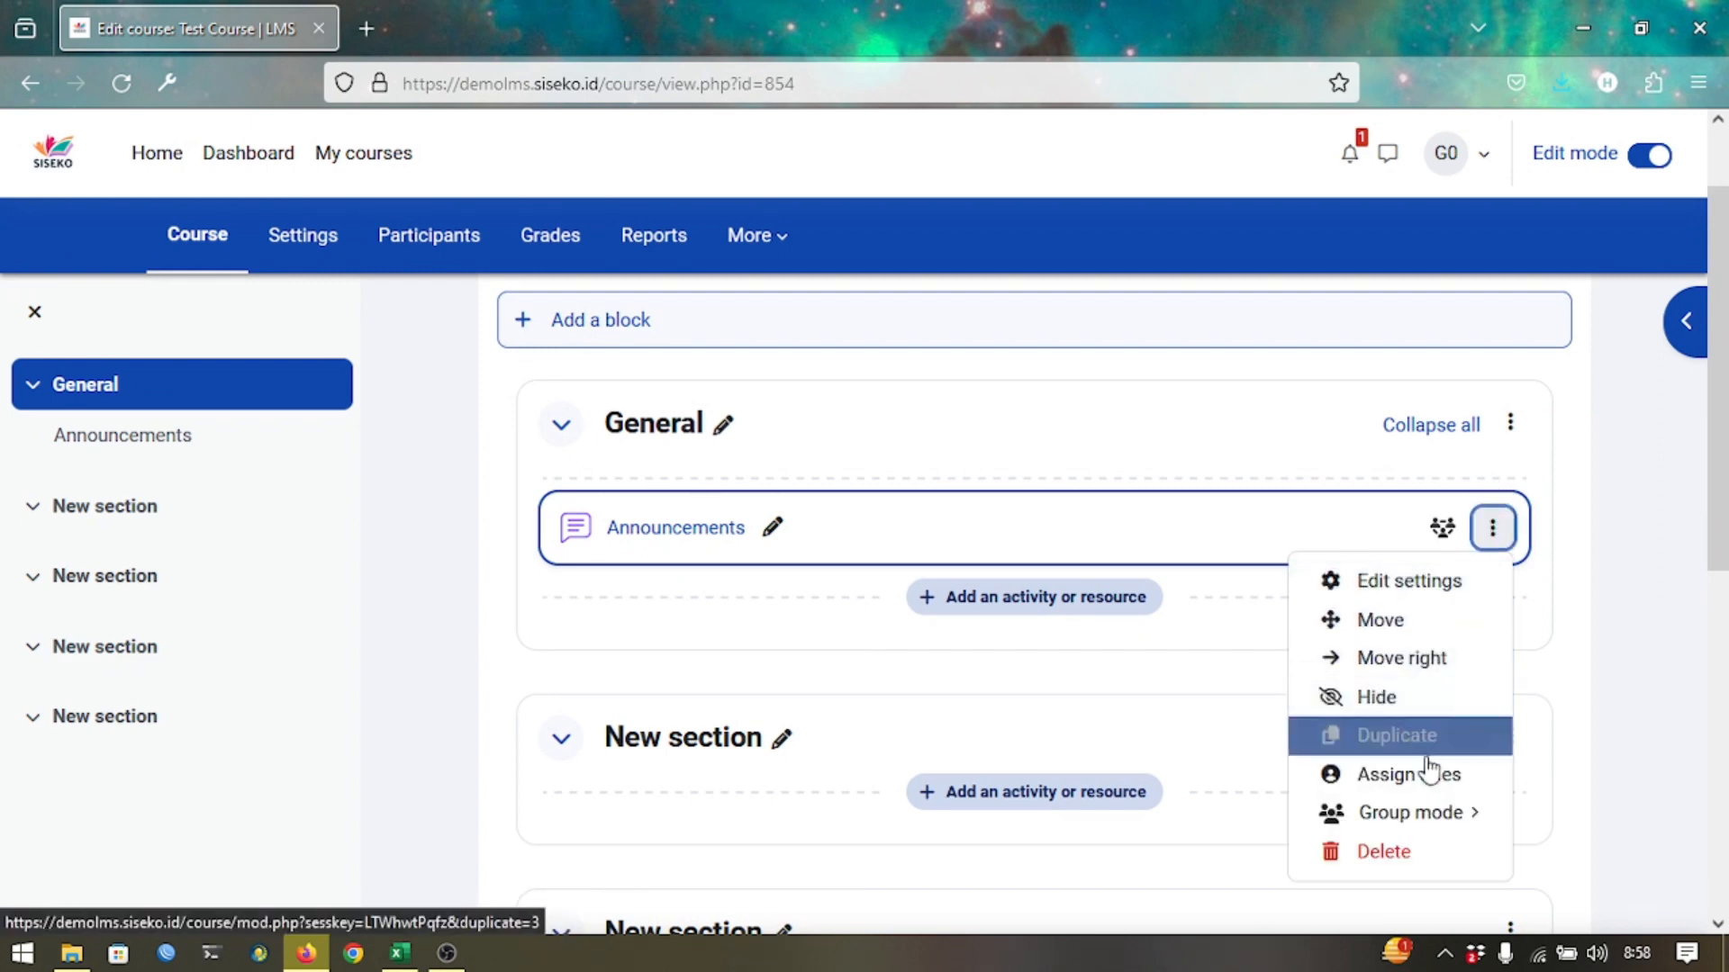
click(1385, 853)
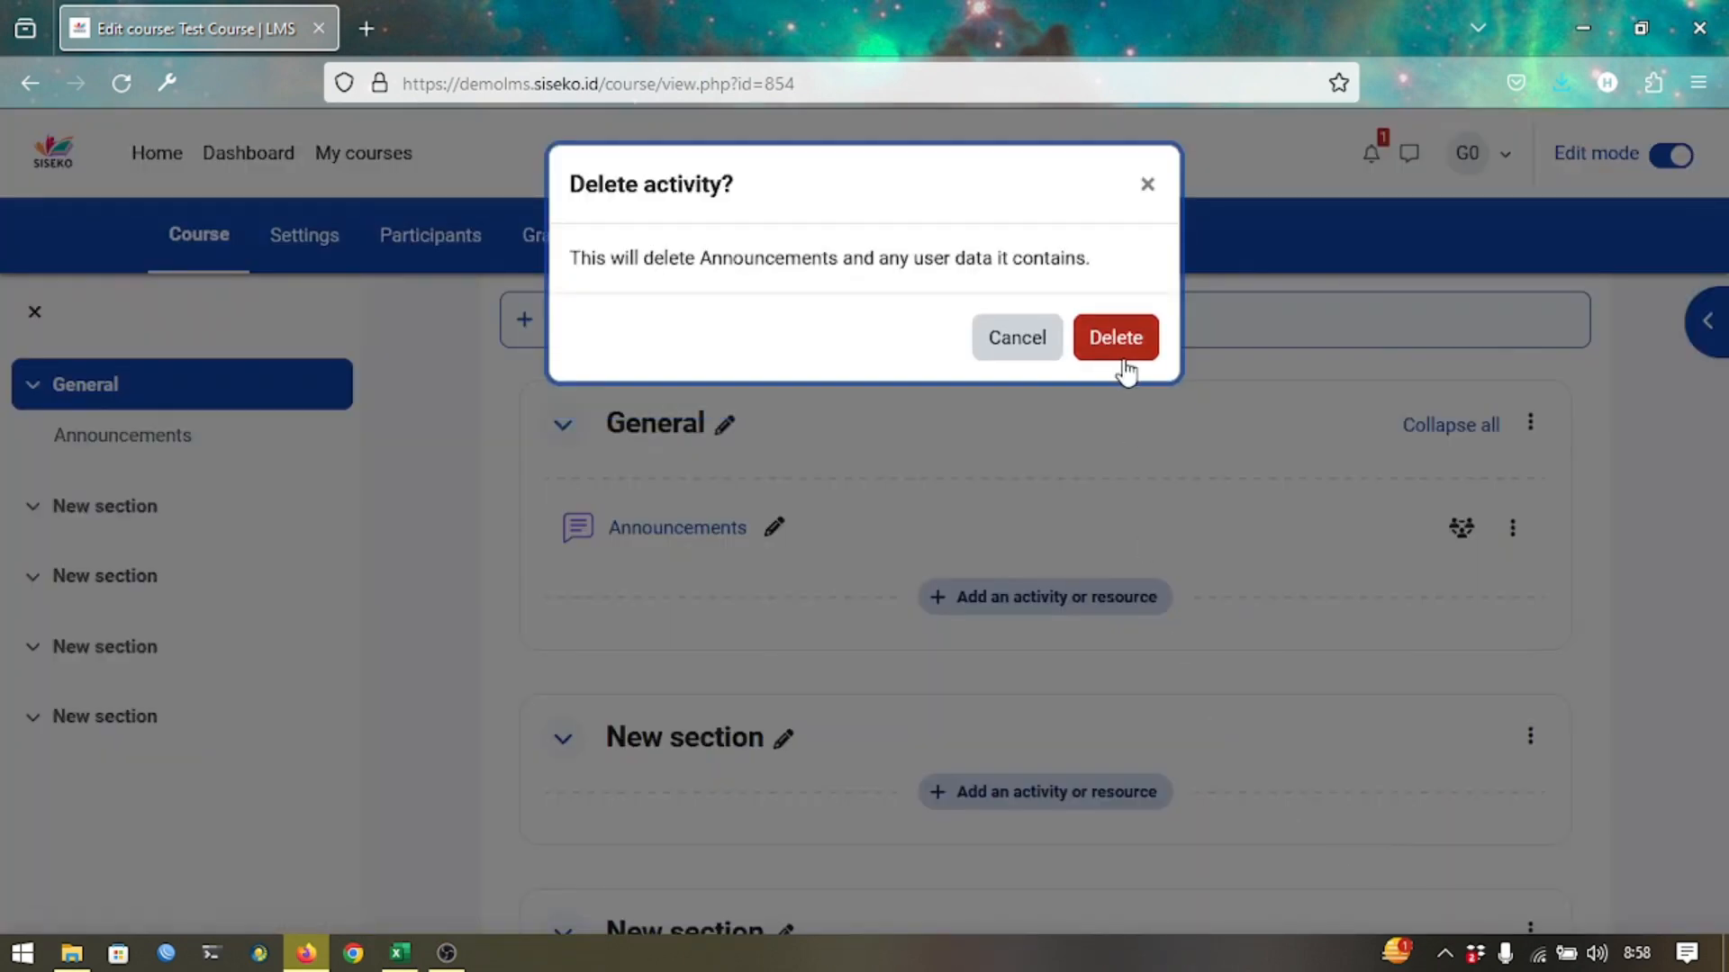
click(1116, 338)
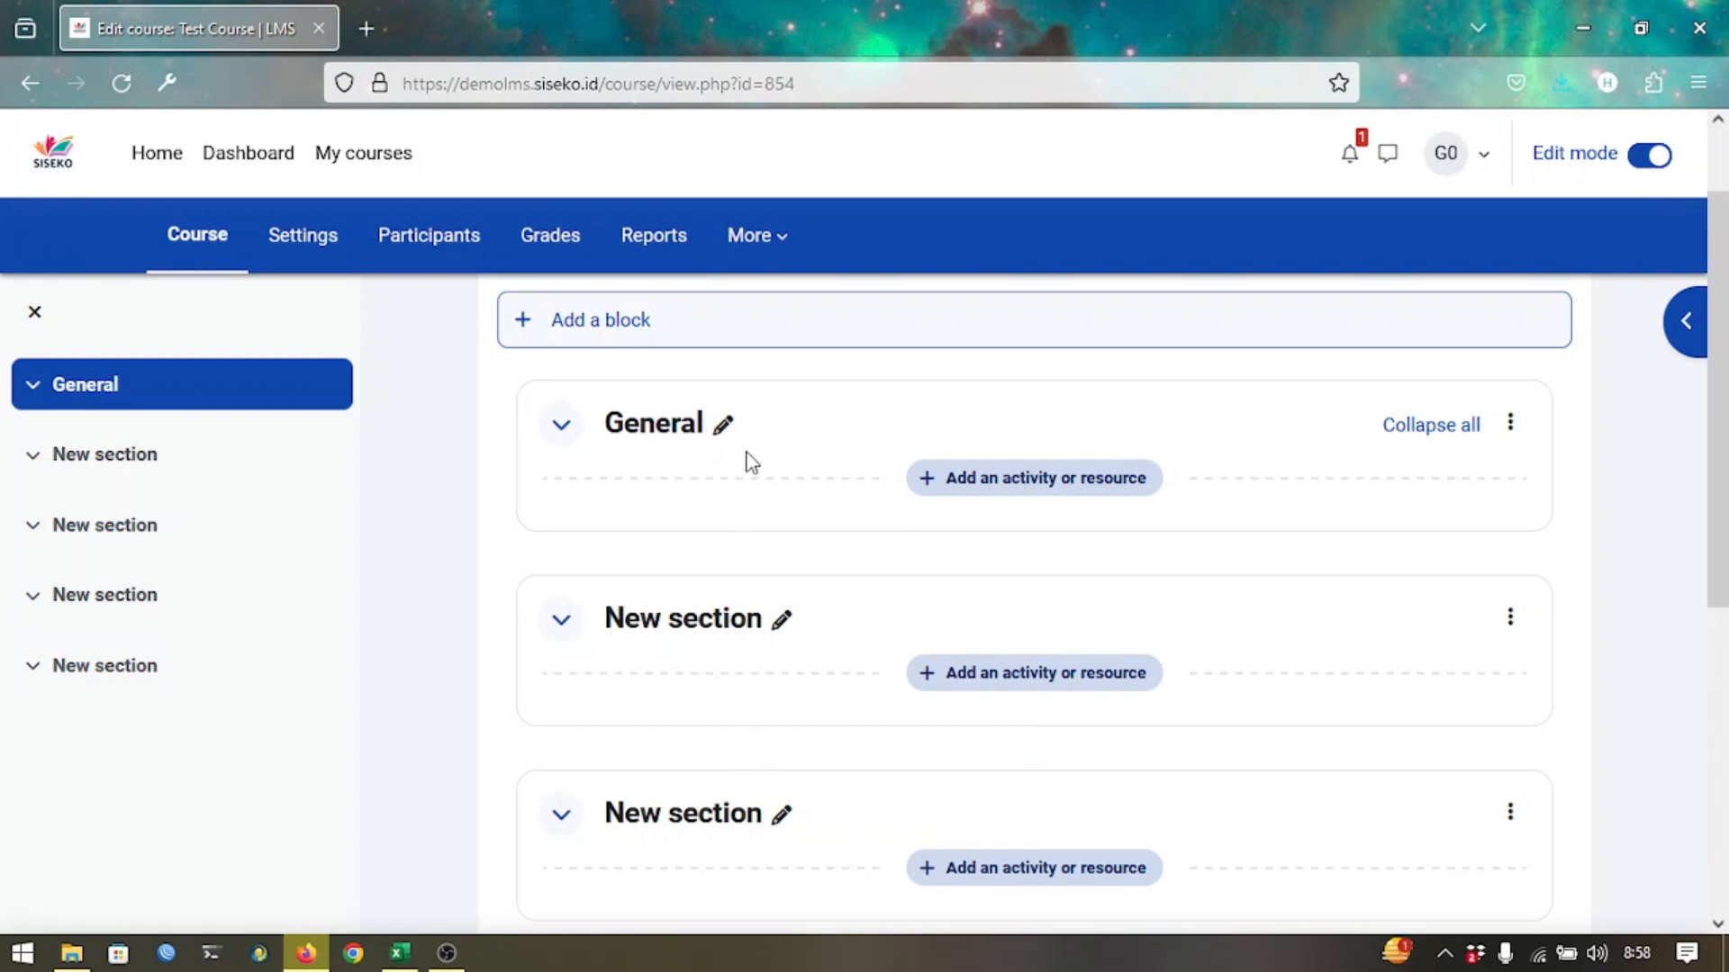
click(721, 430)
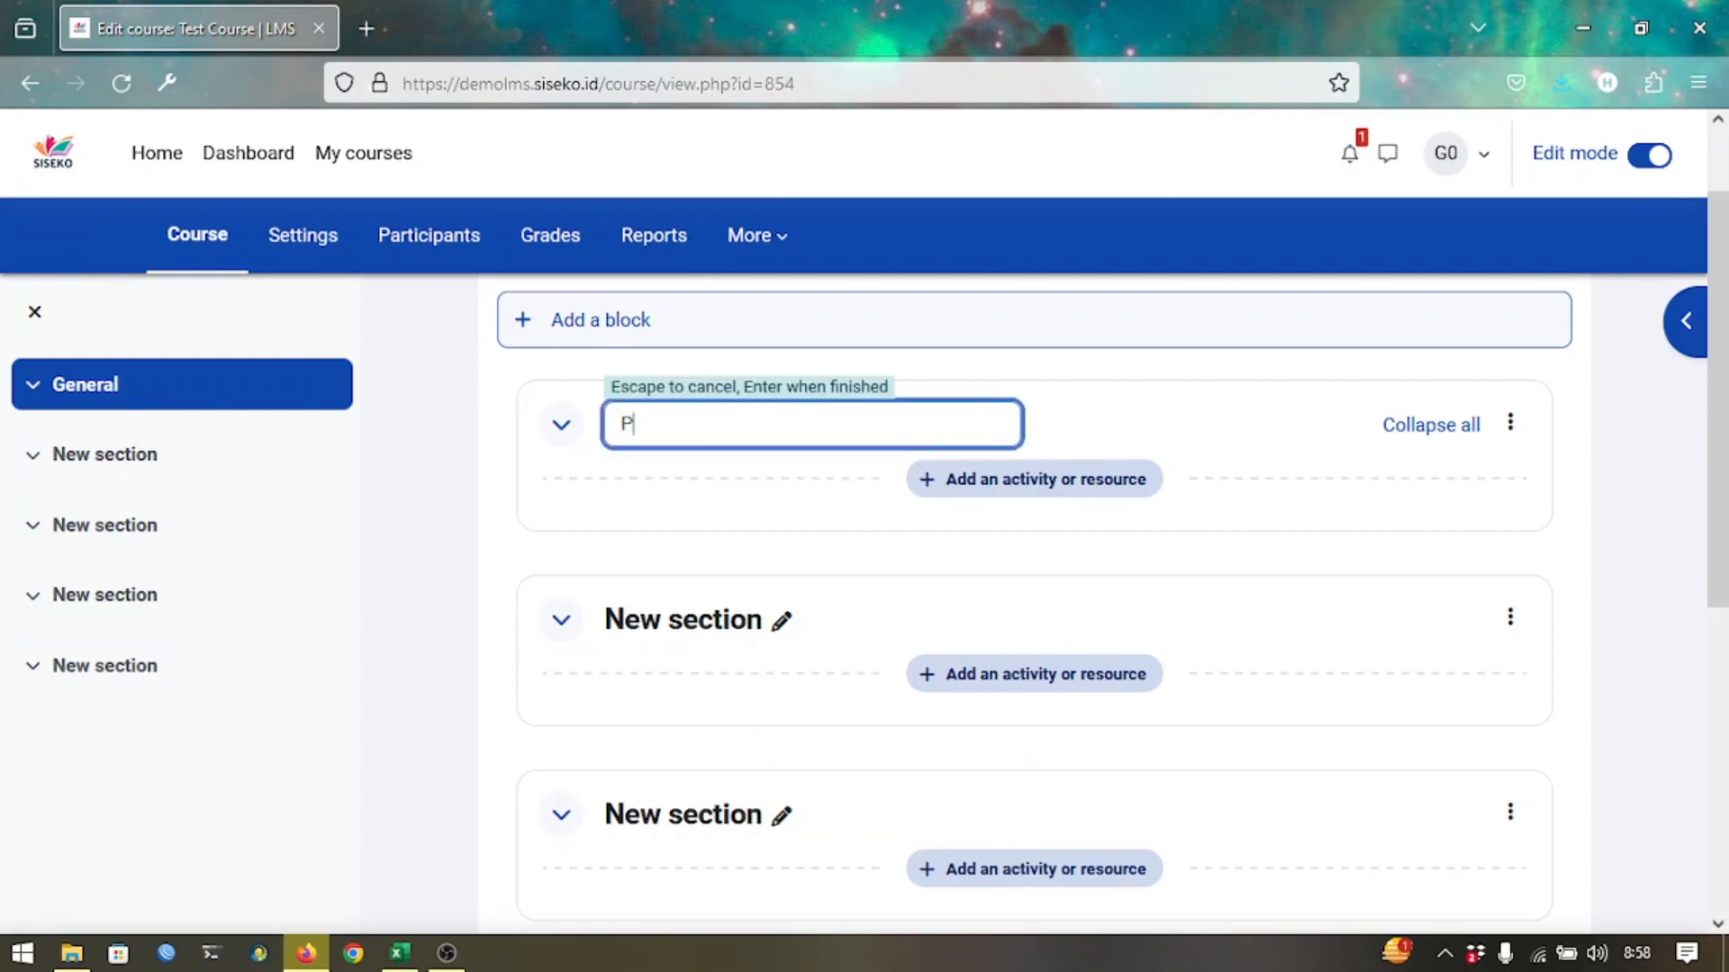
text(Pertemuan 1)
key(Return)
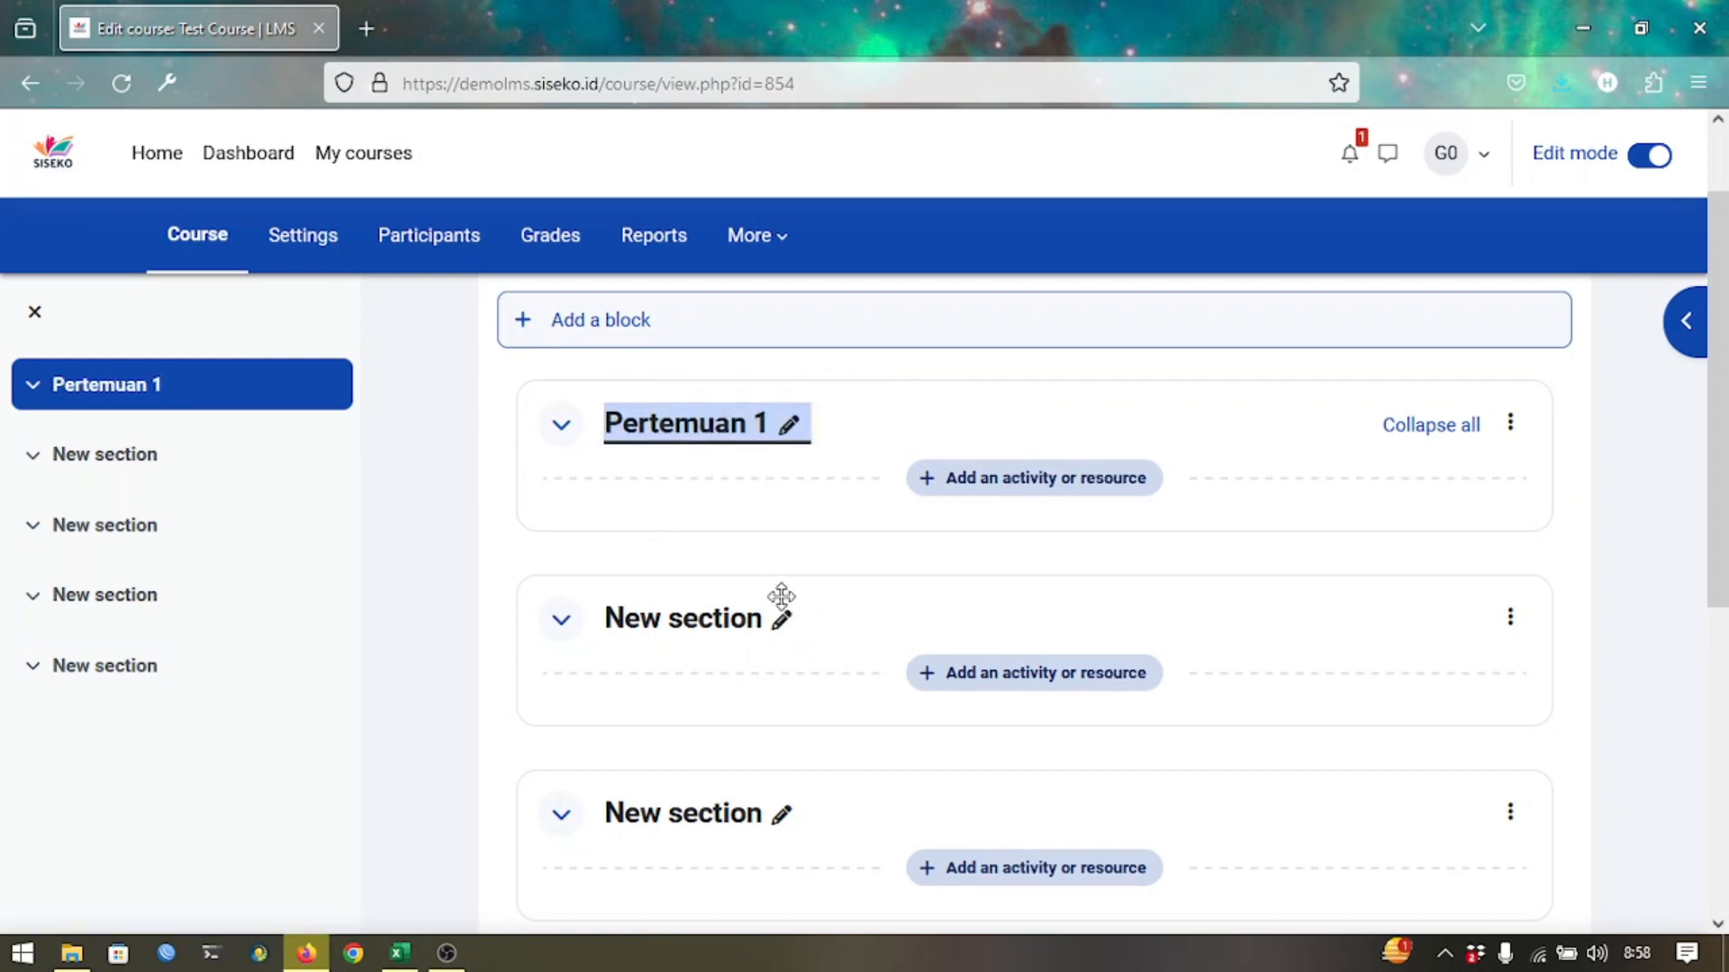
click(780, 619)
text(Per)
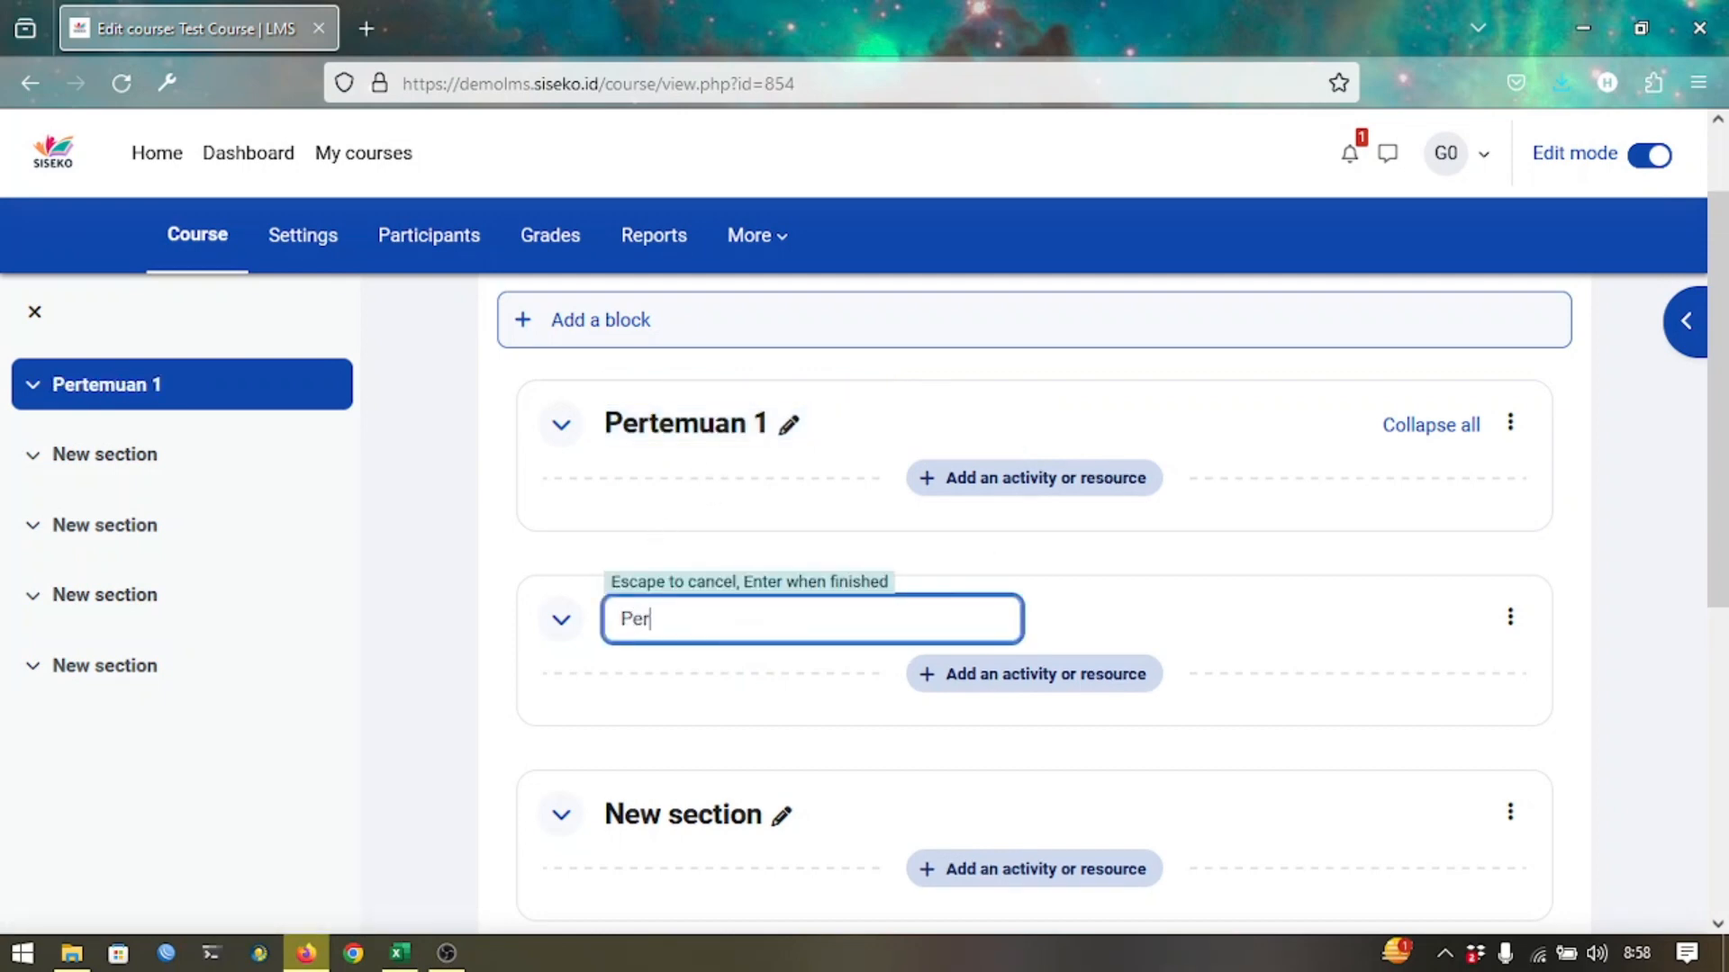
text(temuan 2)
key(Return)
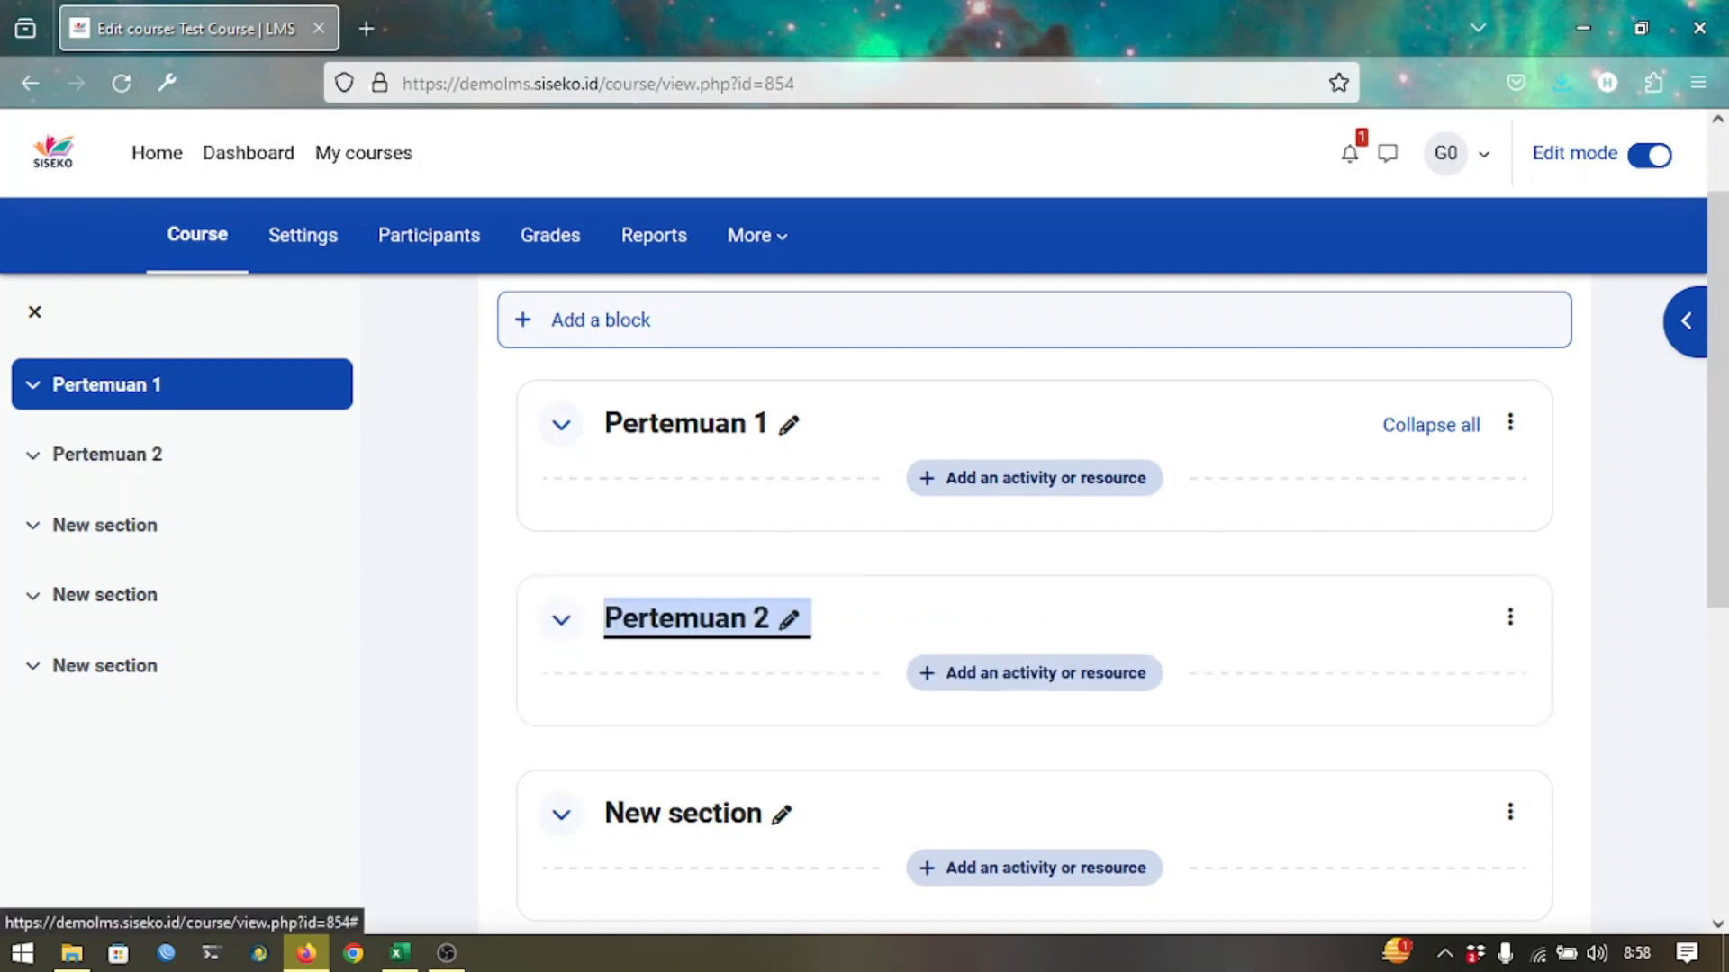
click(804, 423)
text(B)
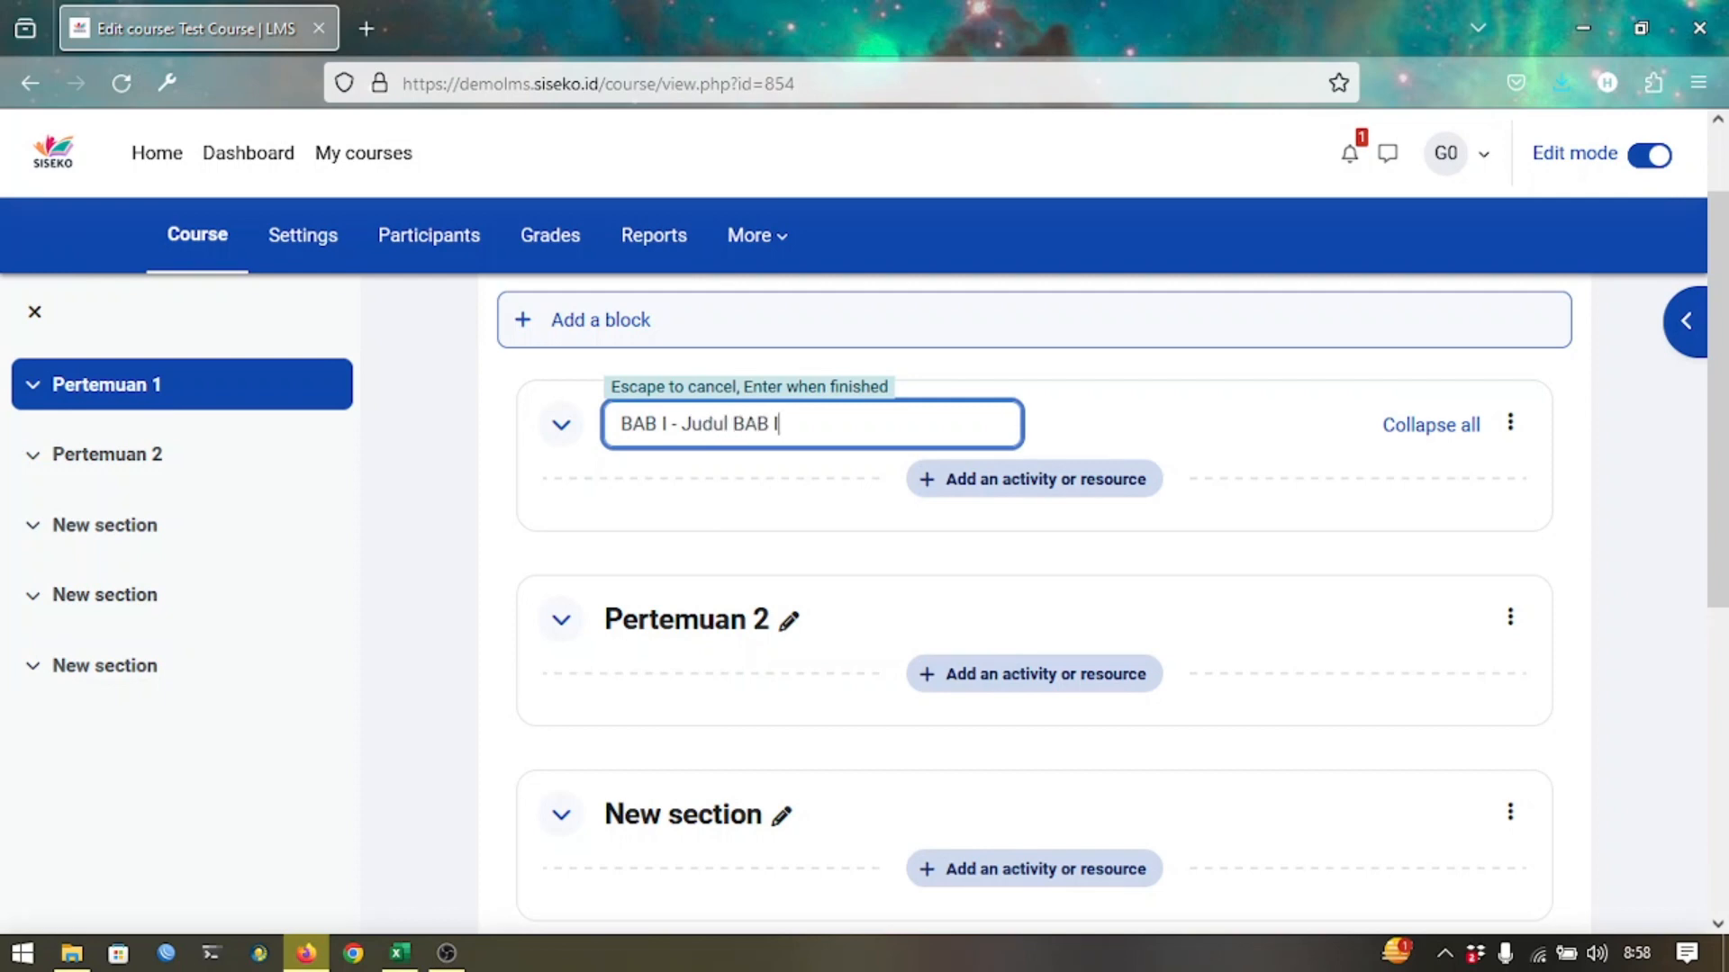
text(AB I - Judul BAB I)
key(Return)
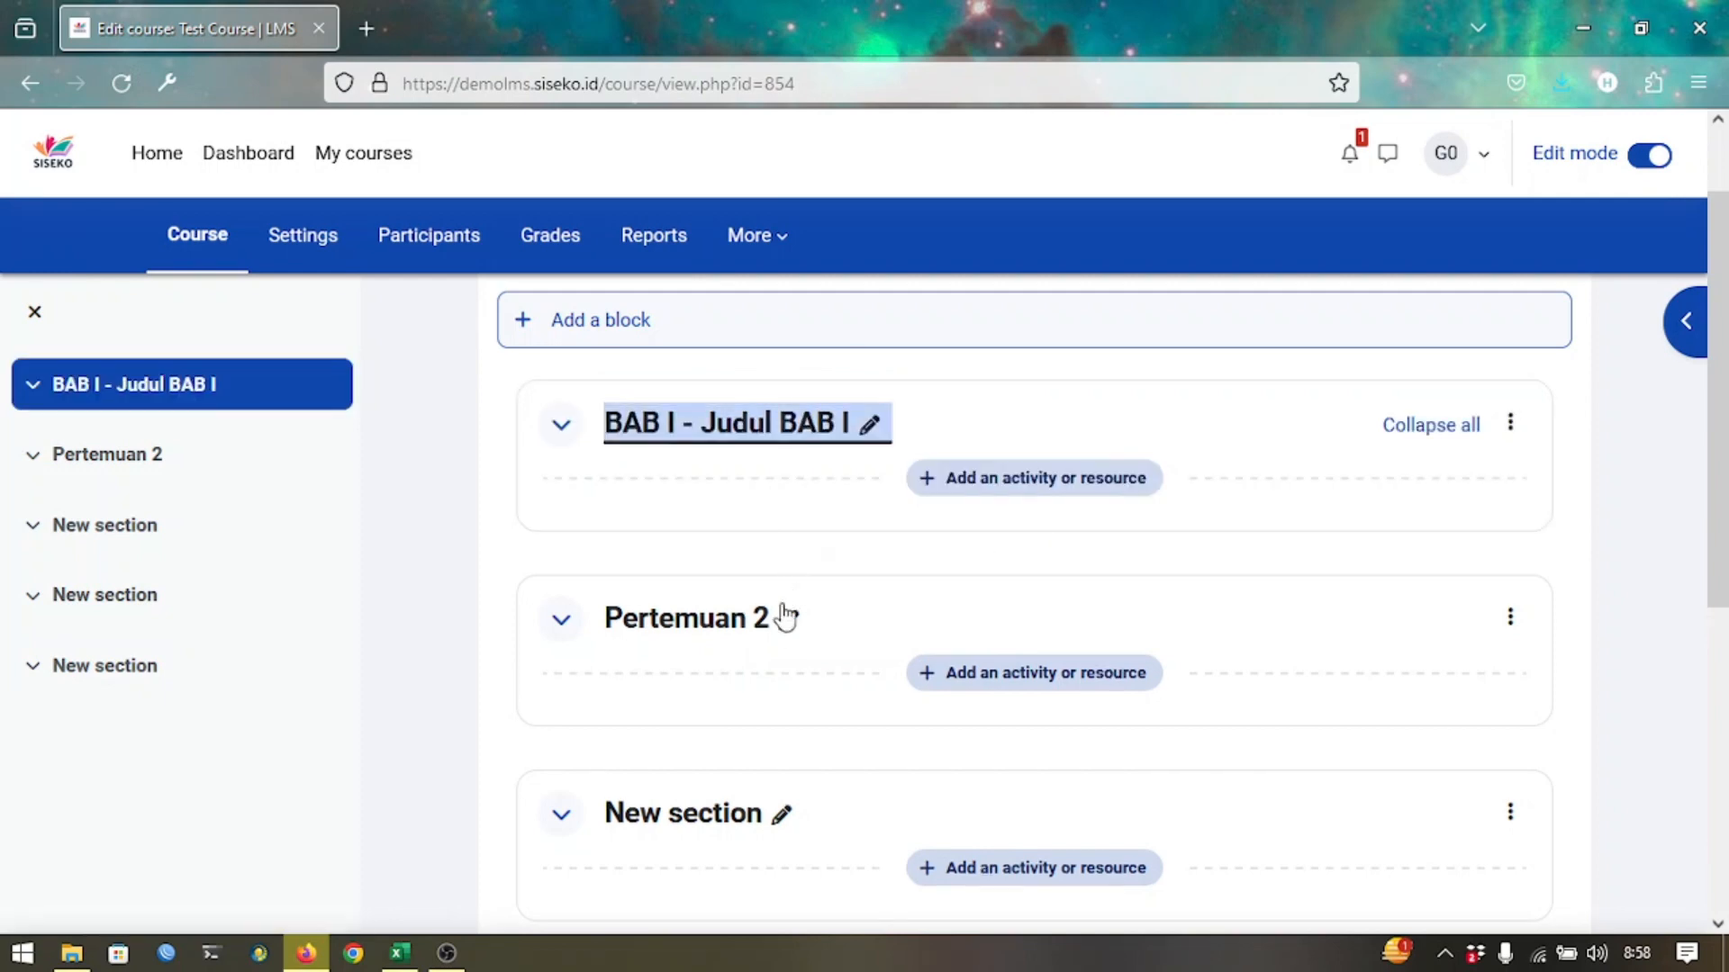
click(786, 618)
text(BAB II - Judul BAB II)
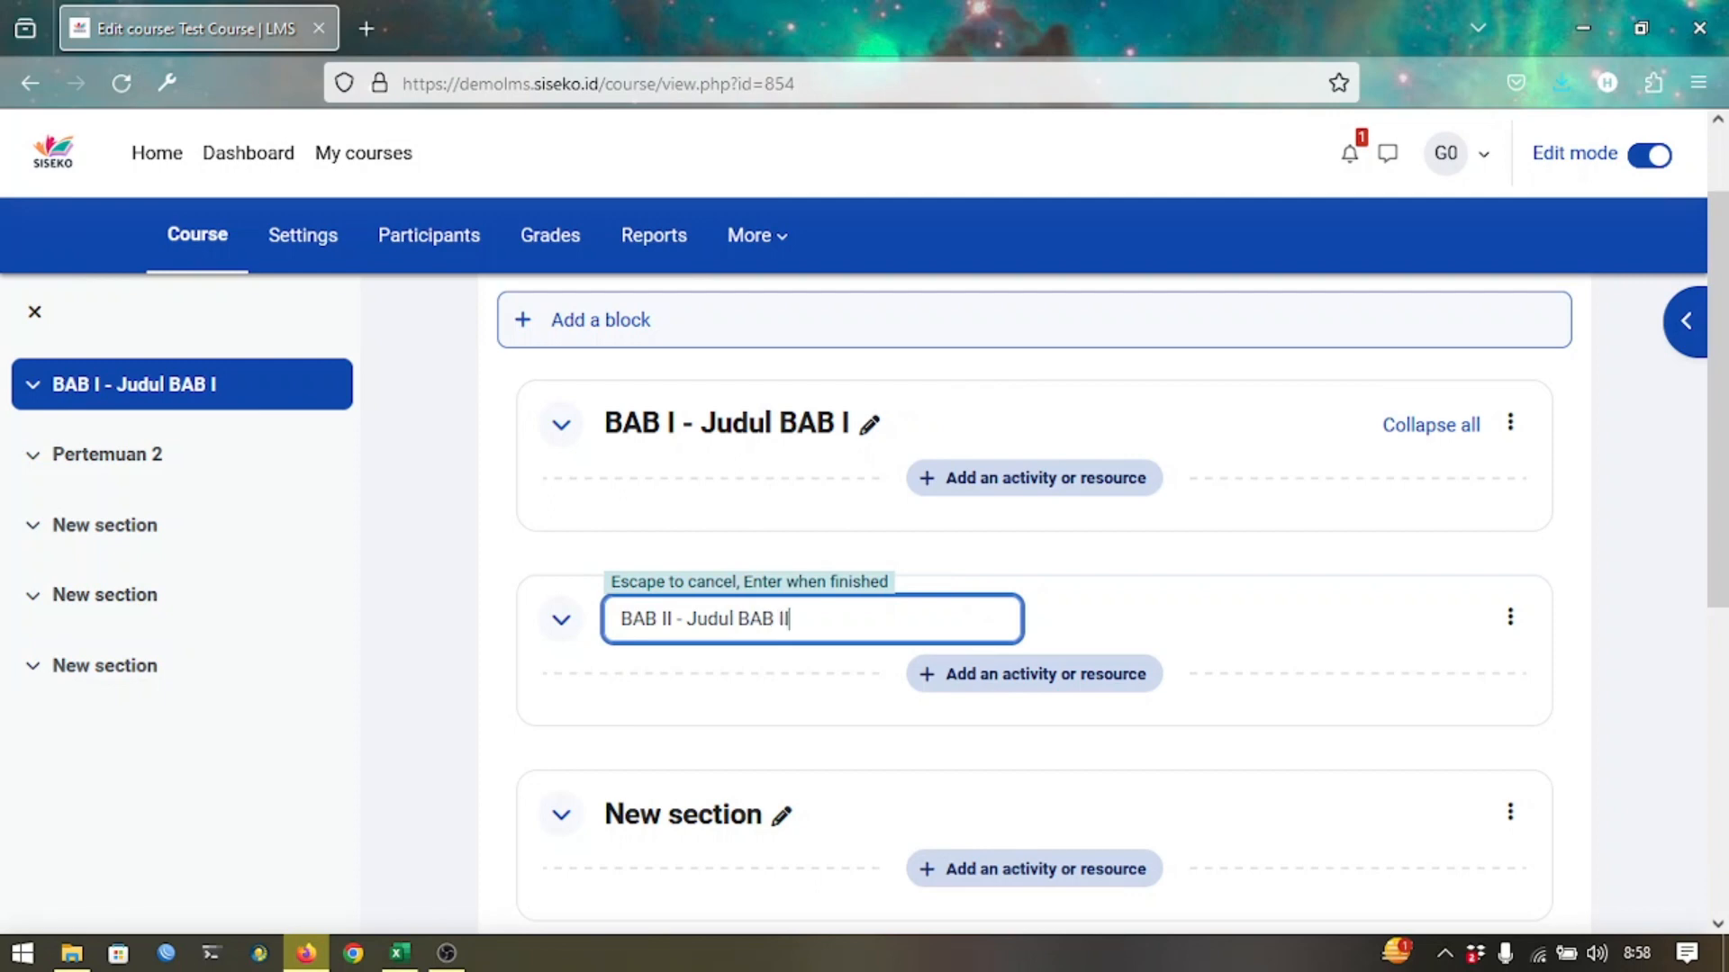
key(Return)
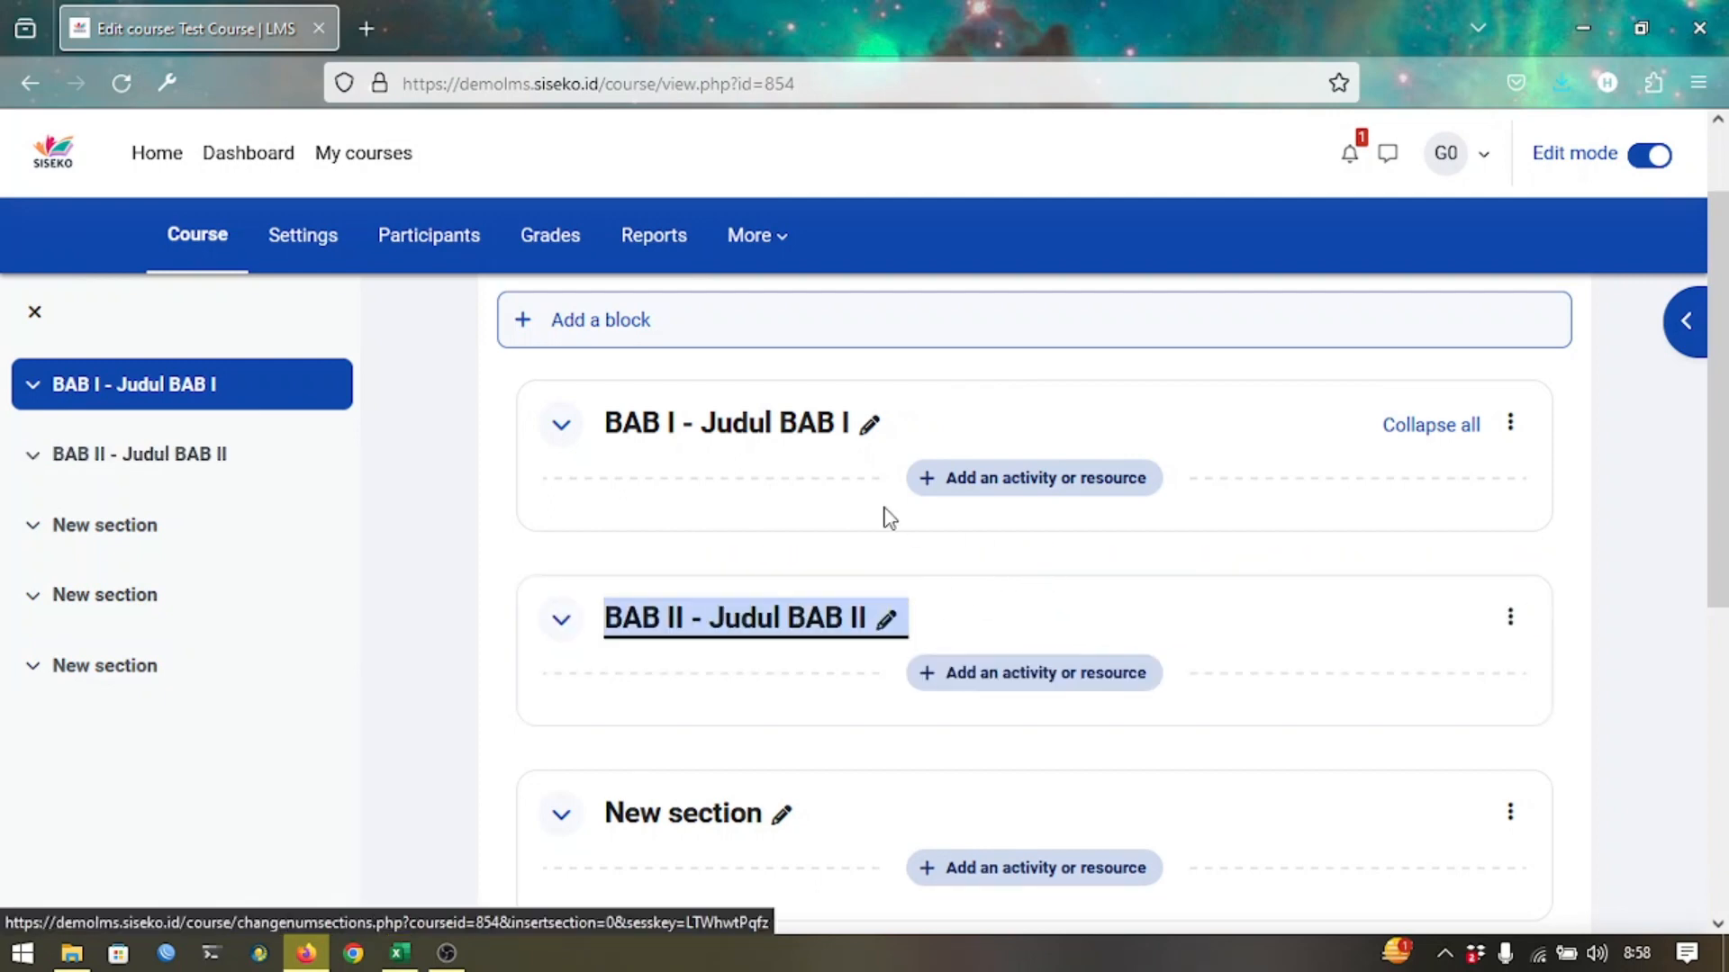
scroll(795, 554, up, 1)
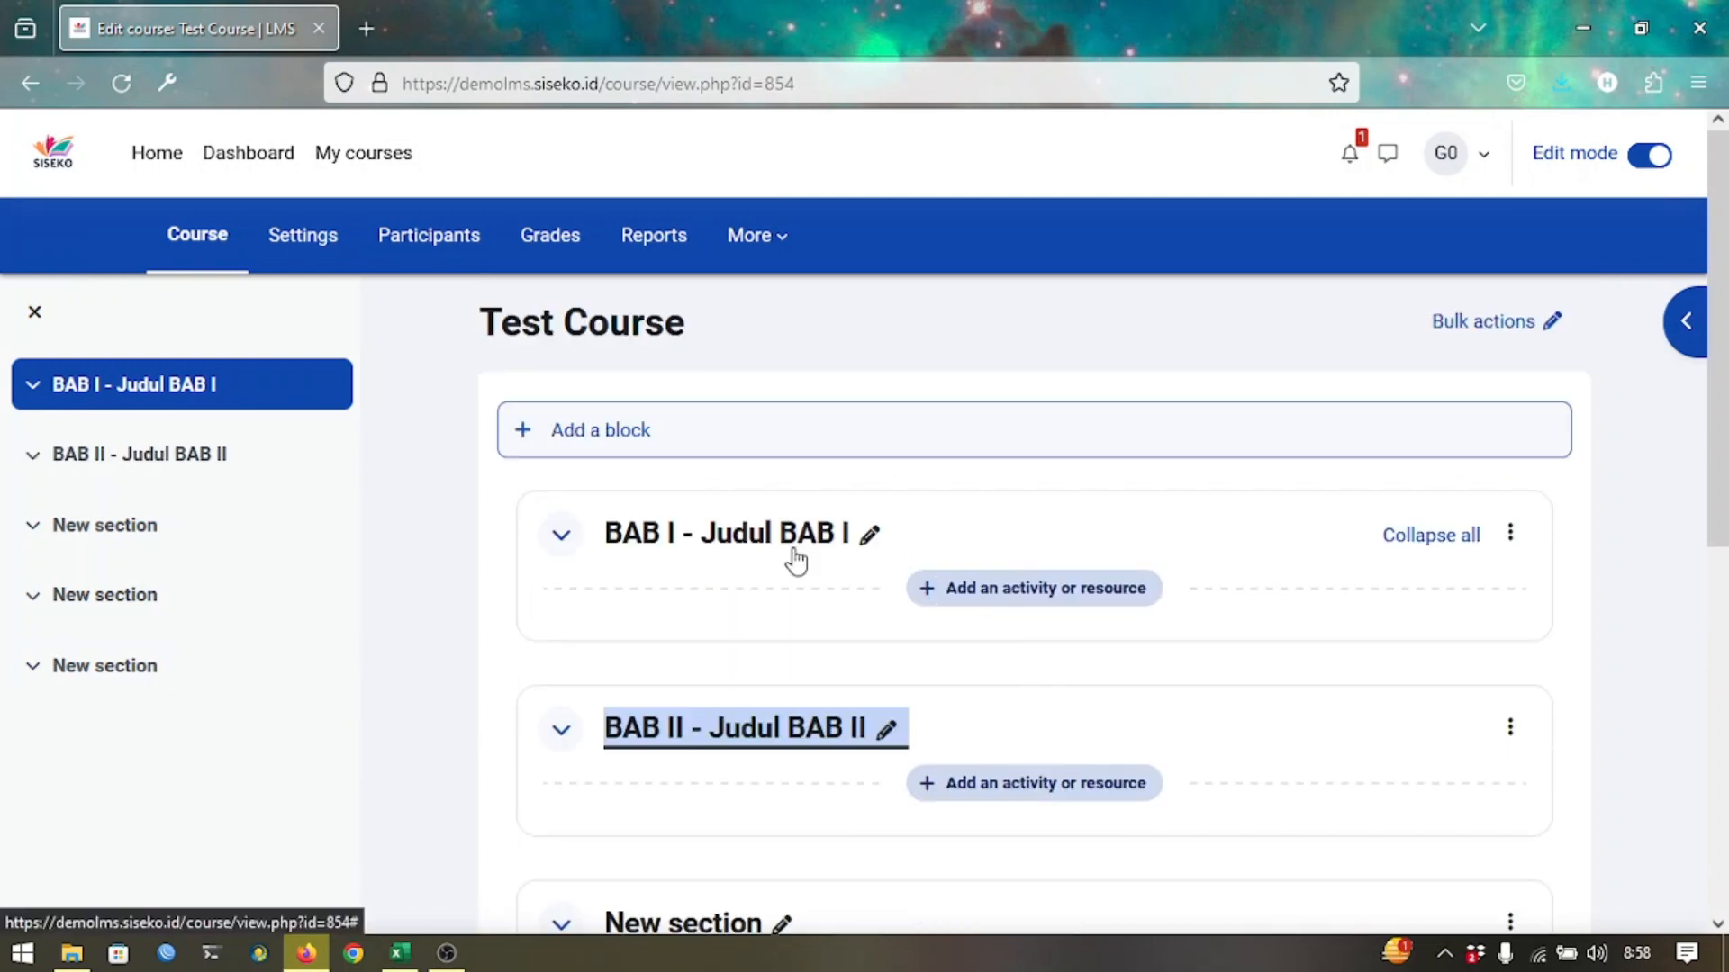
scroll(794, 554, down, 4)
scroll(797, 557, down, 1)
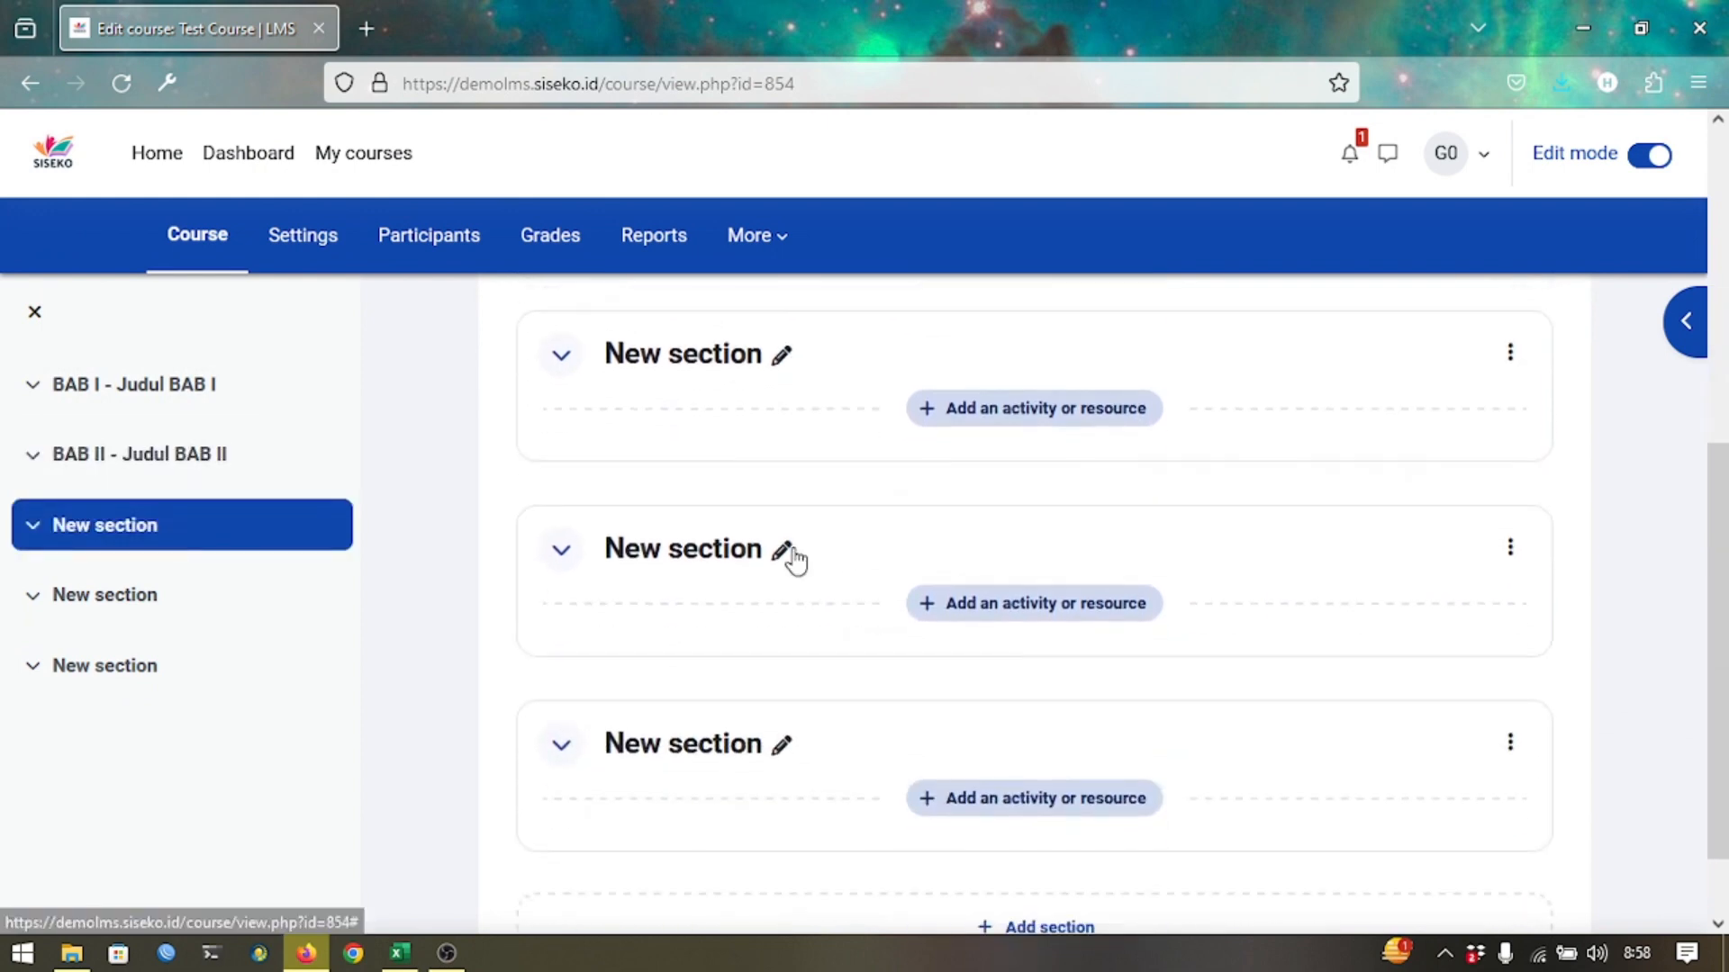
scroll(795, 559, up, 5)
scroll(795, 556, down, 3)
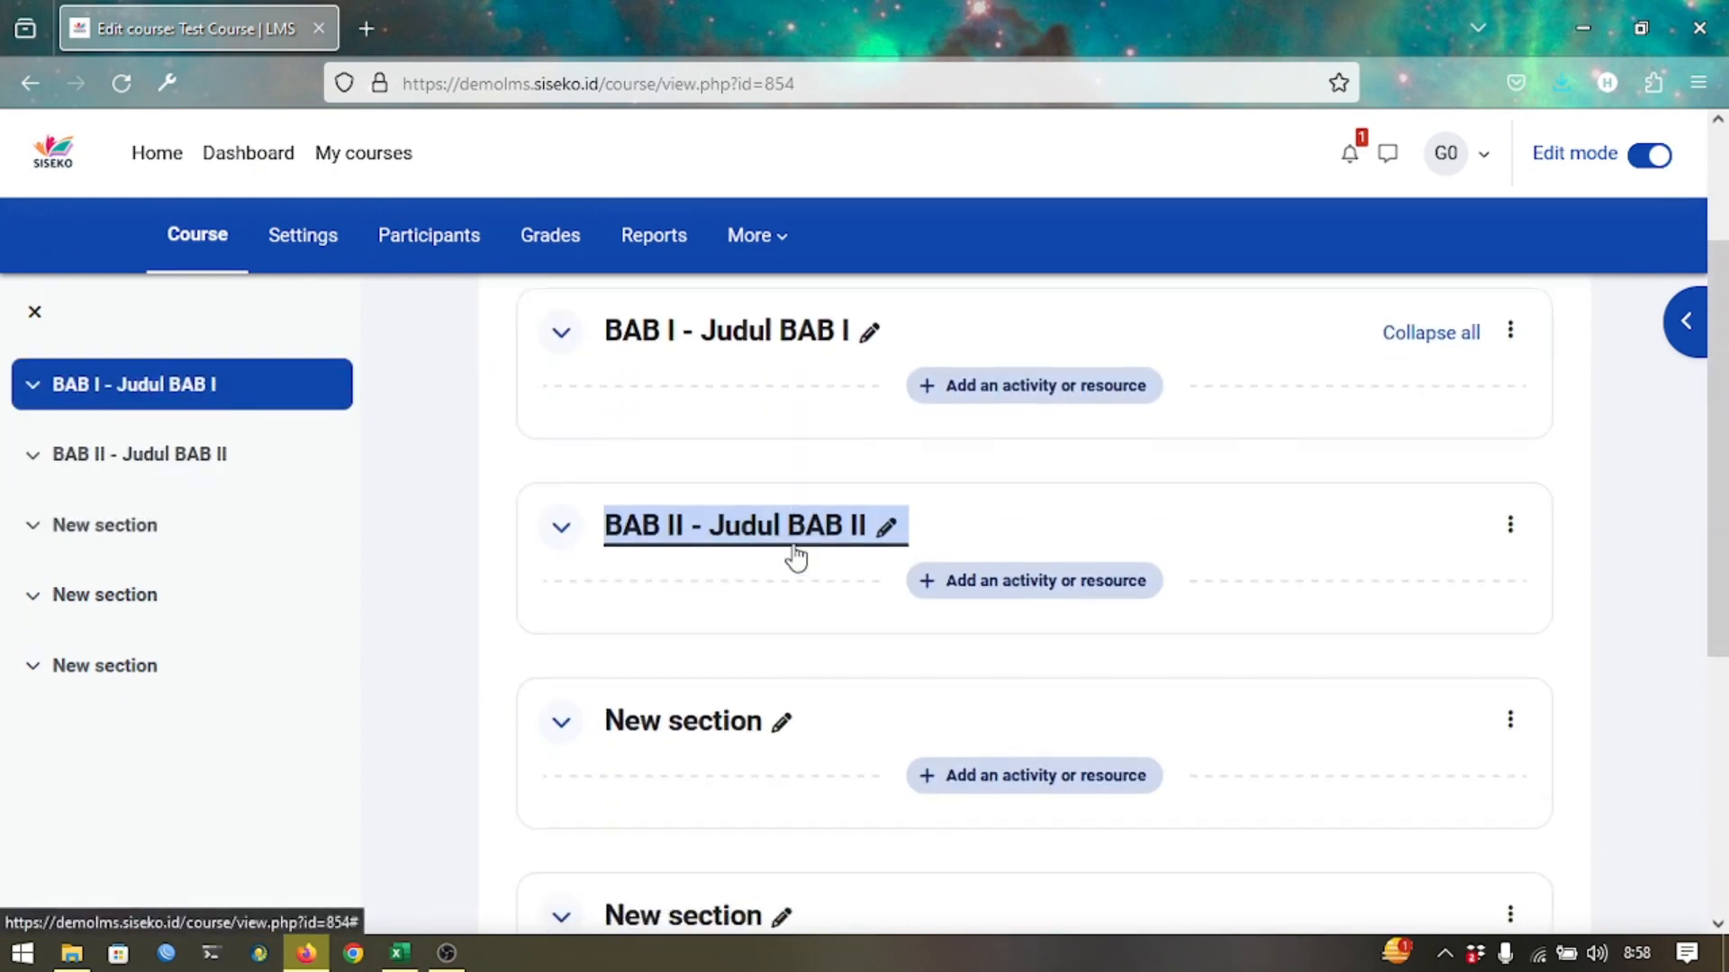
scroll(793, 556, up, 4)
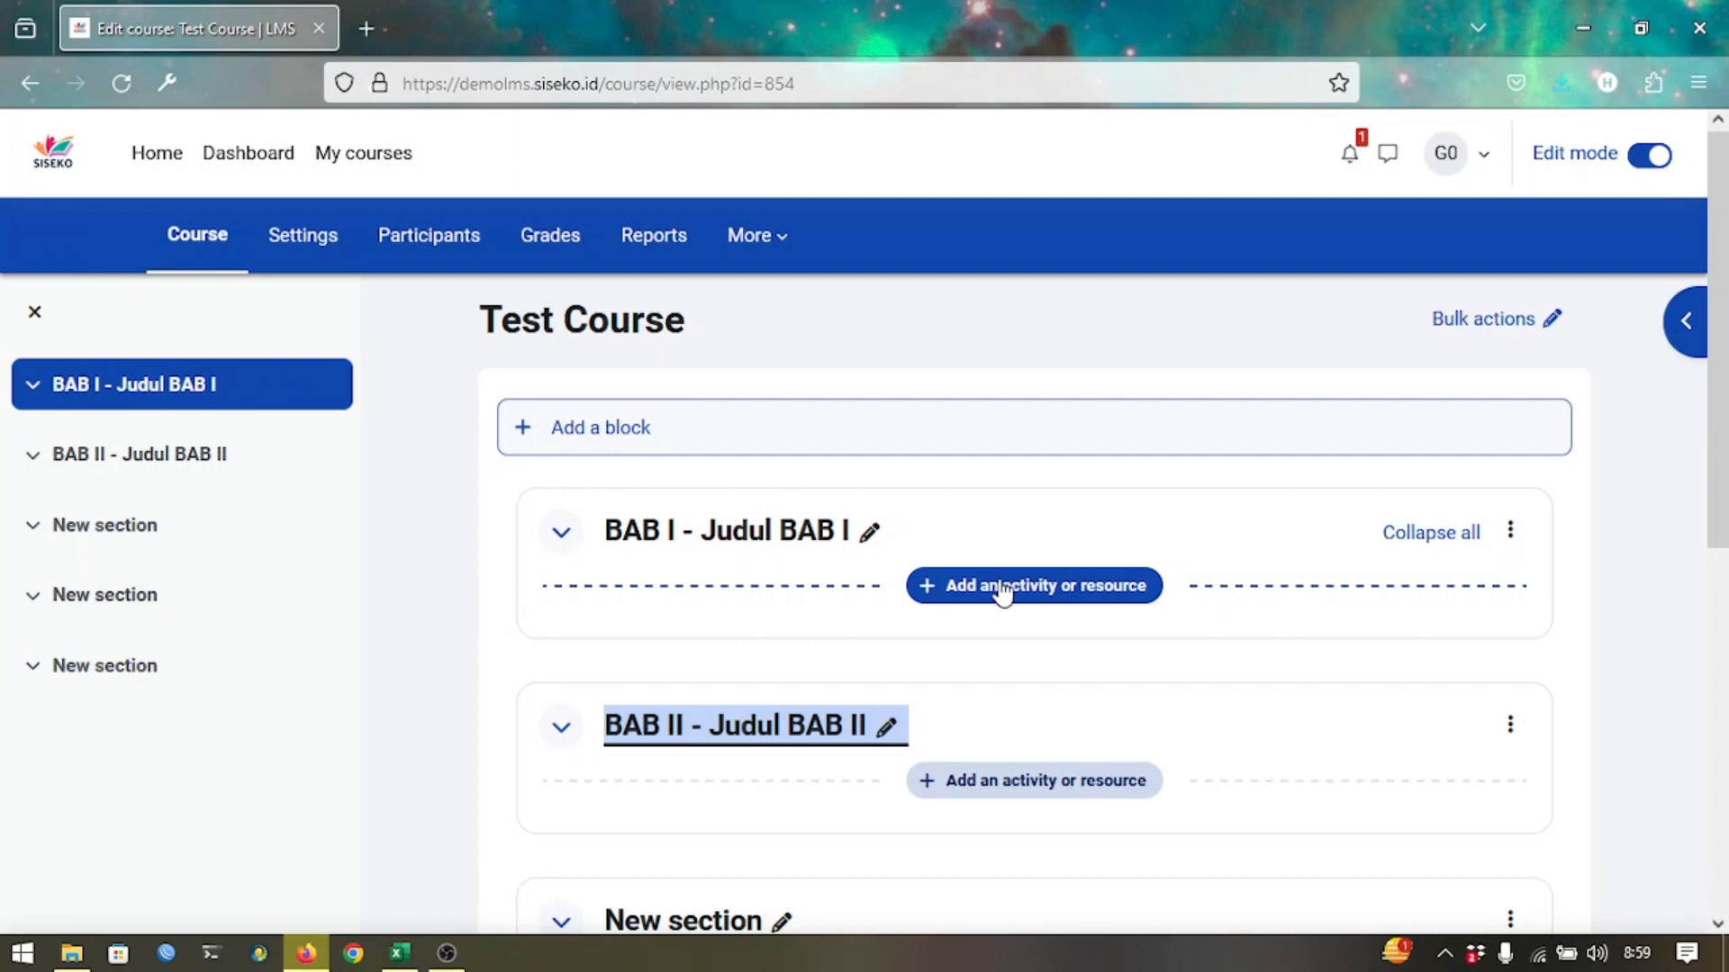
Open the activity and resource chooser for the BAB I - Judul BAB I section.
click(1042, 587)
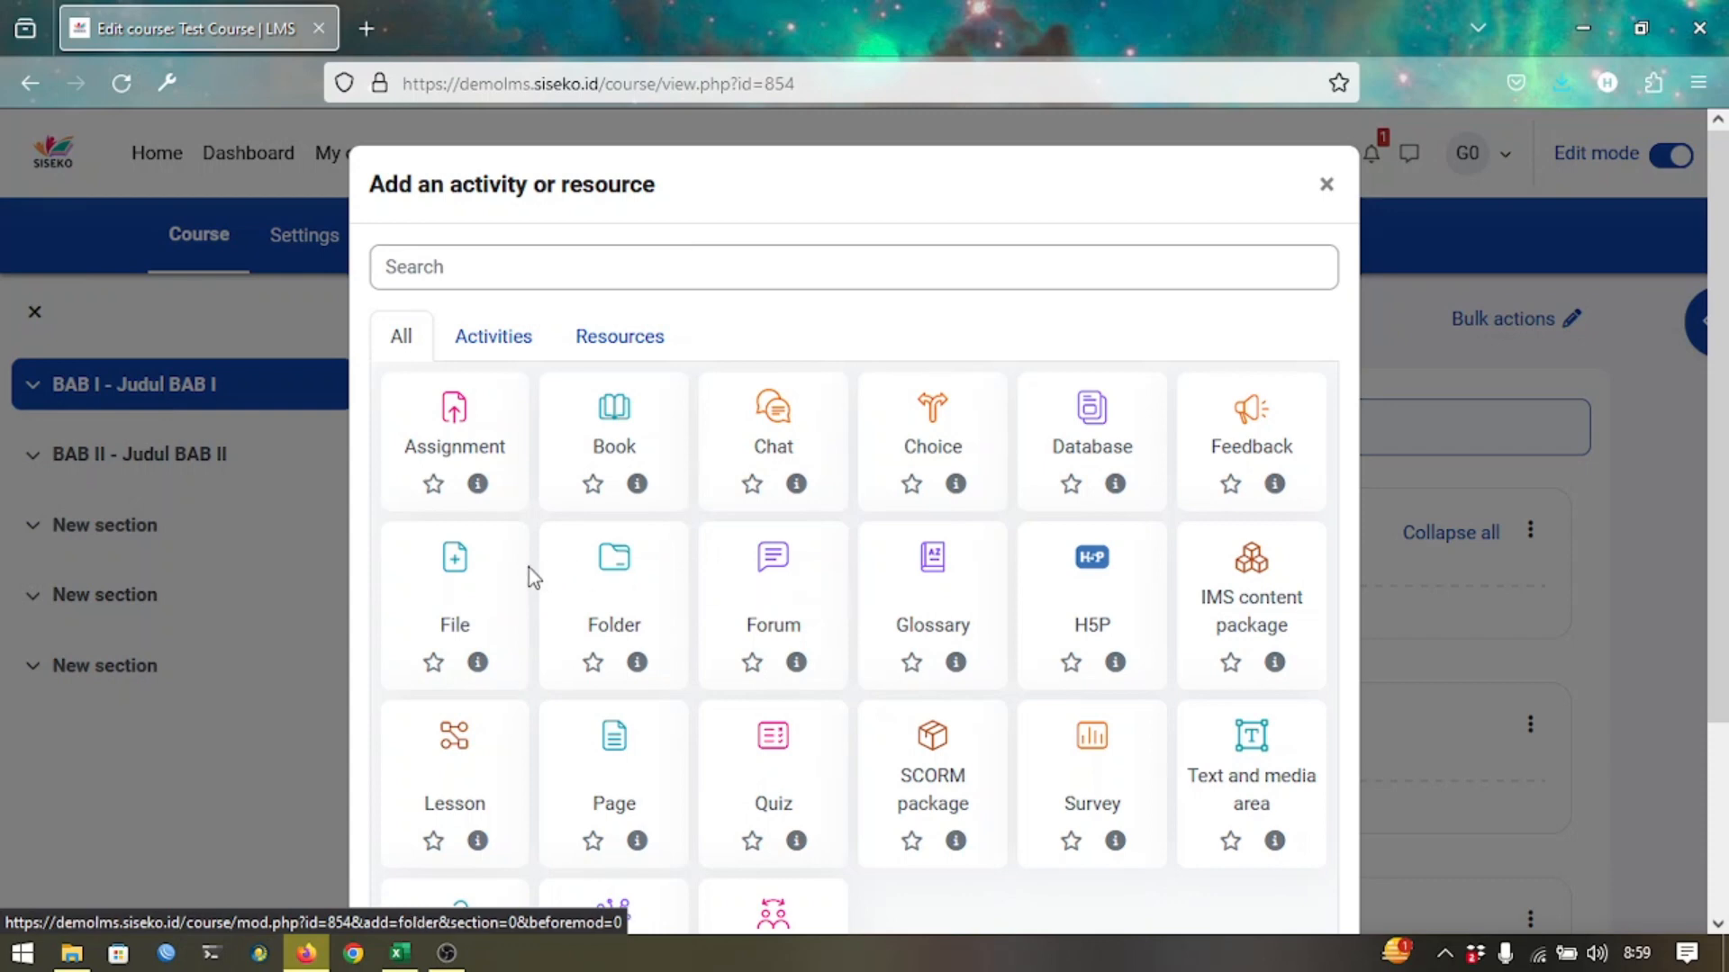
Create a new File resource named 'Materi Pembelajaran 1'.
click(486, 594)
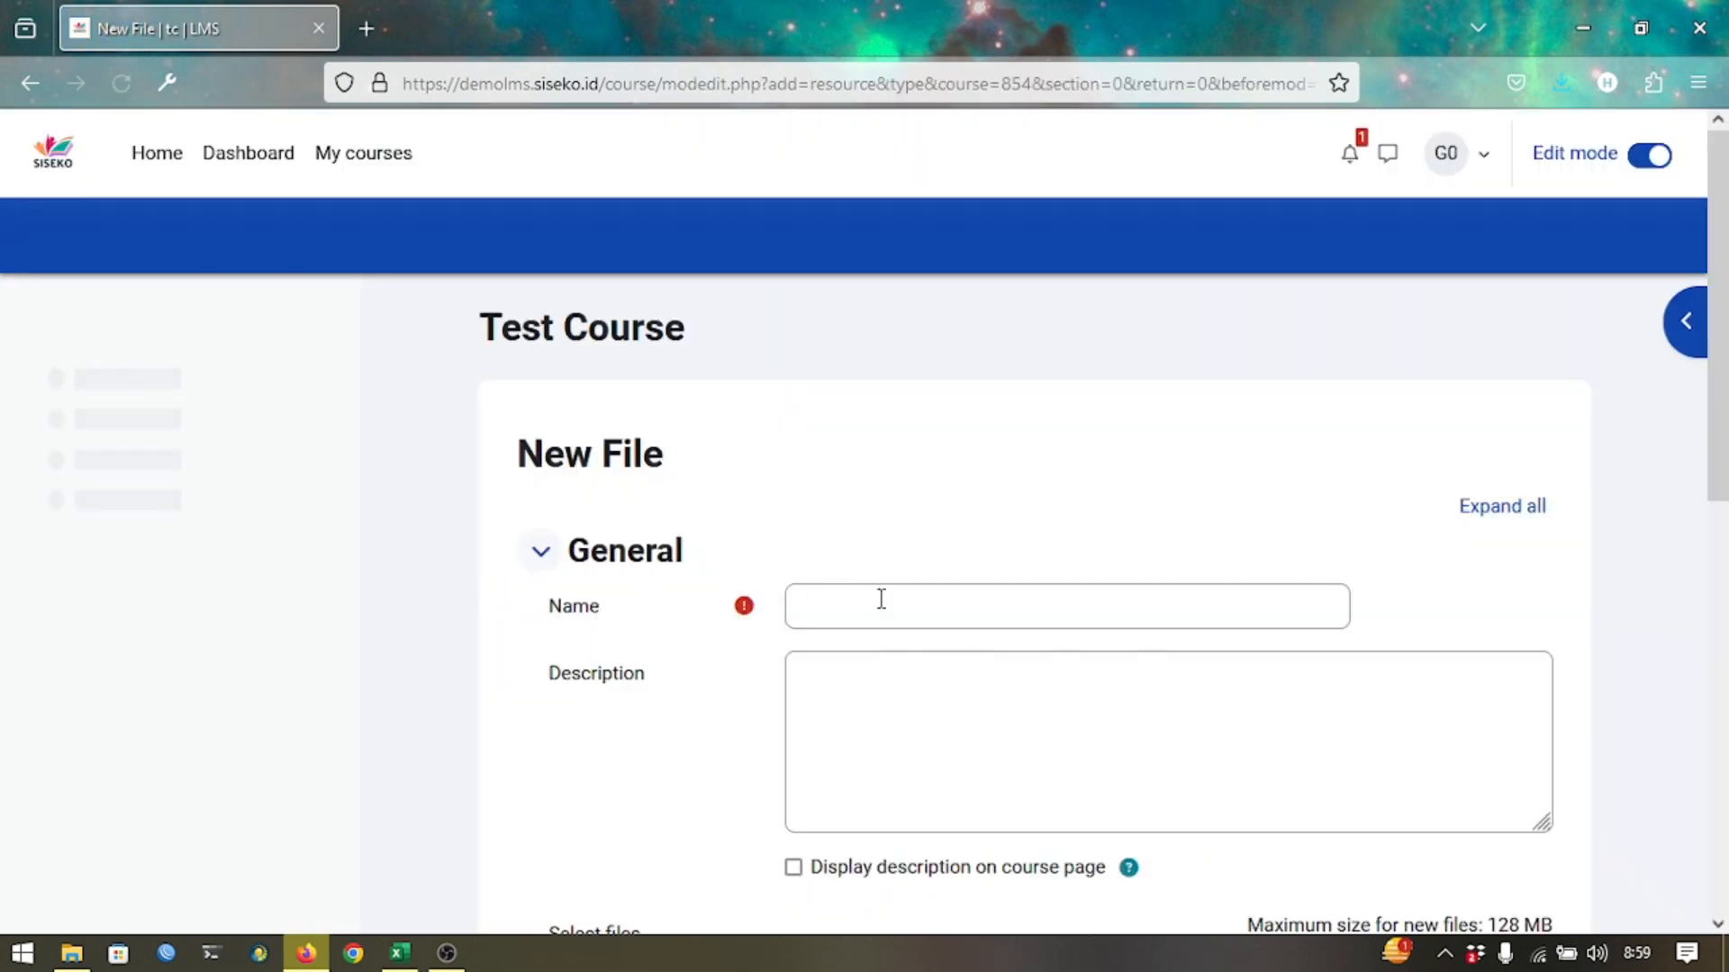
click(880, 600)
text(M)
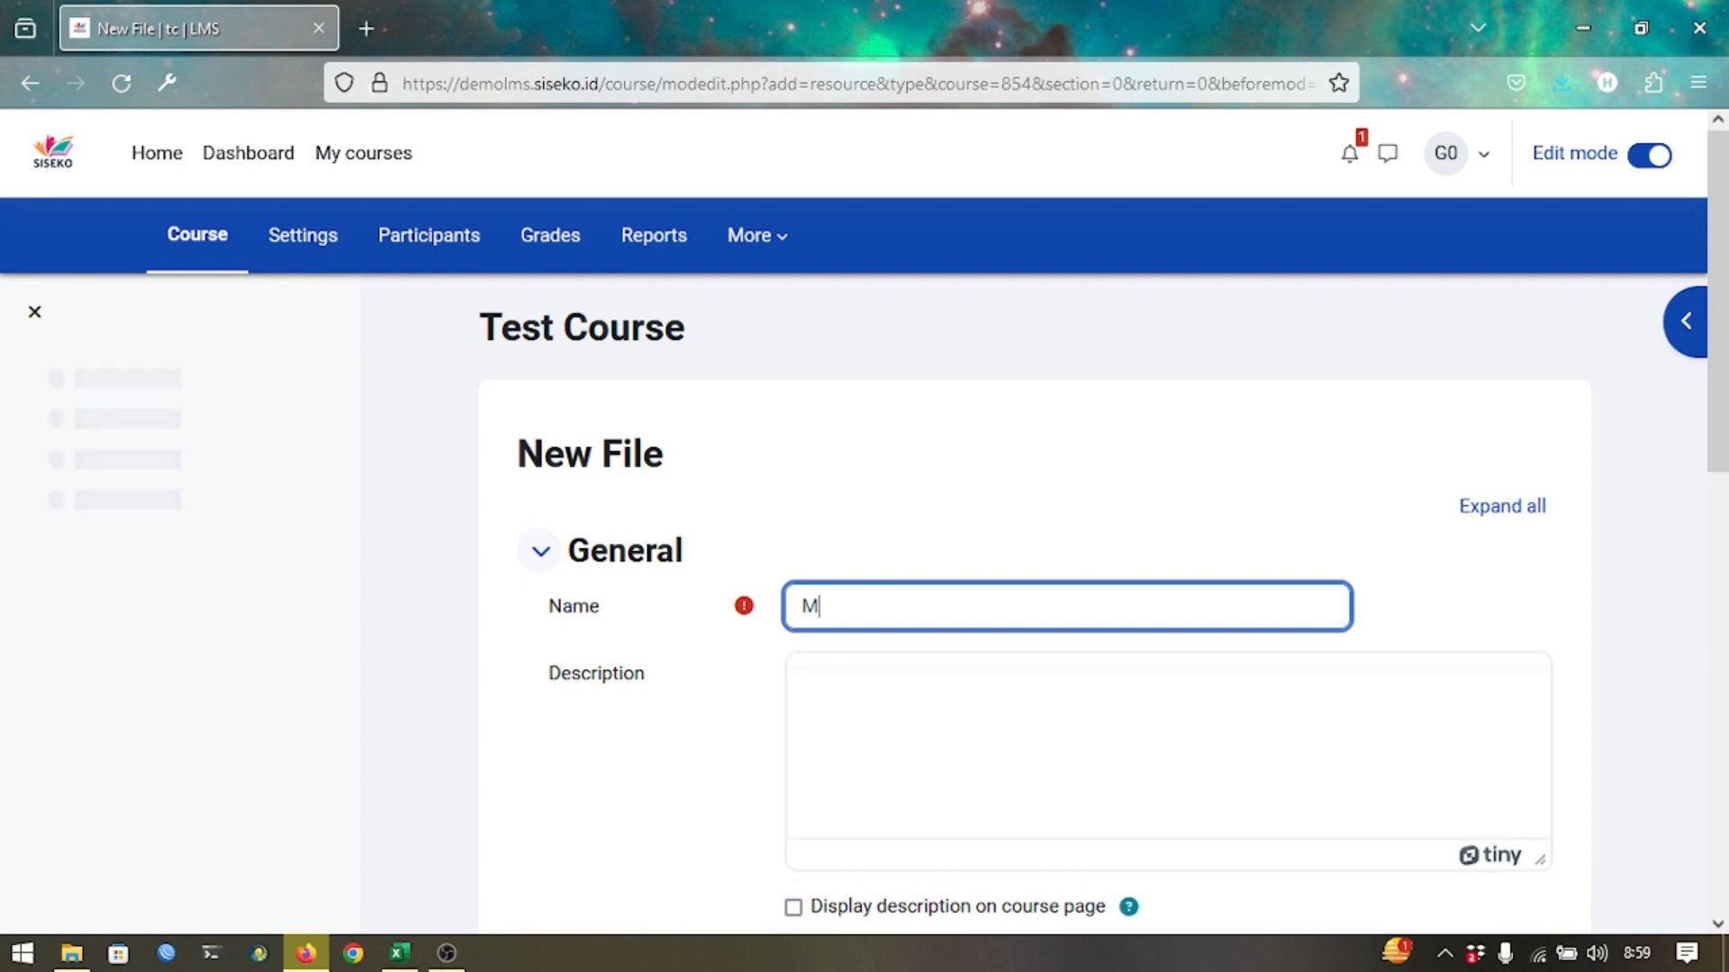
text(ateri Pembe)
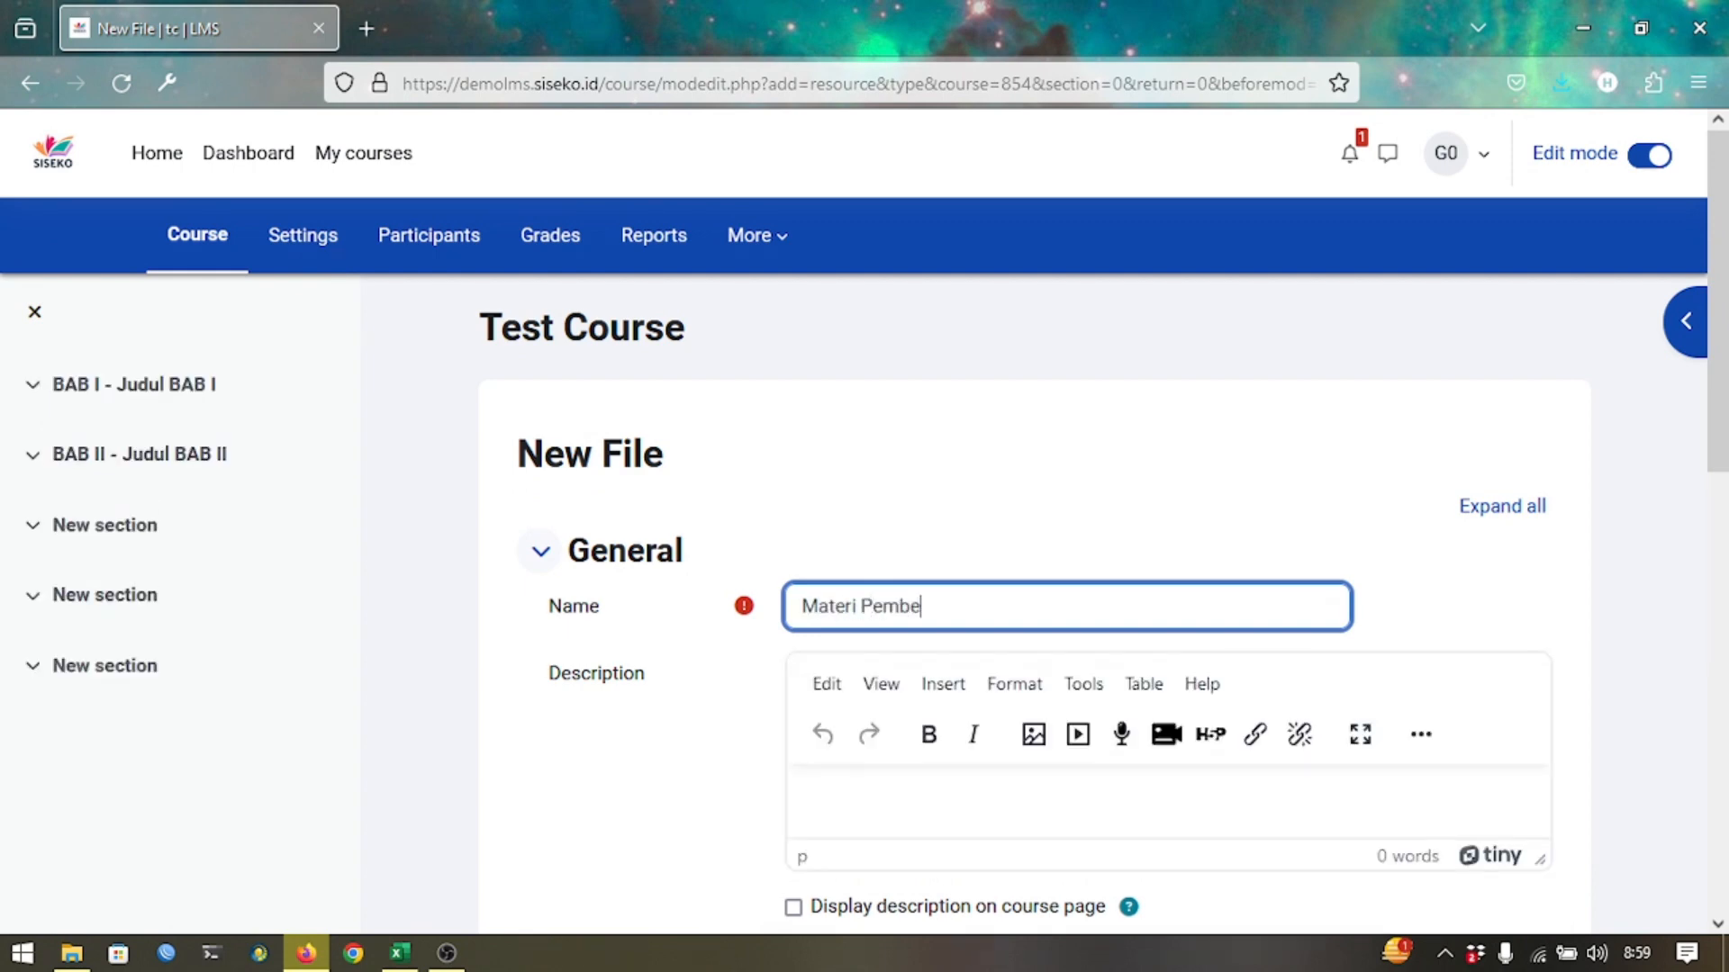
text(lajaran 1)
Drag Kelas10_sosiologi.pdf from the LMS folder into the resource's file drop zone.
scroll(1034, 603, down, 3)
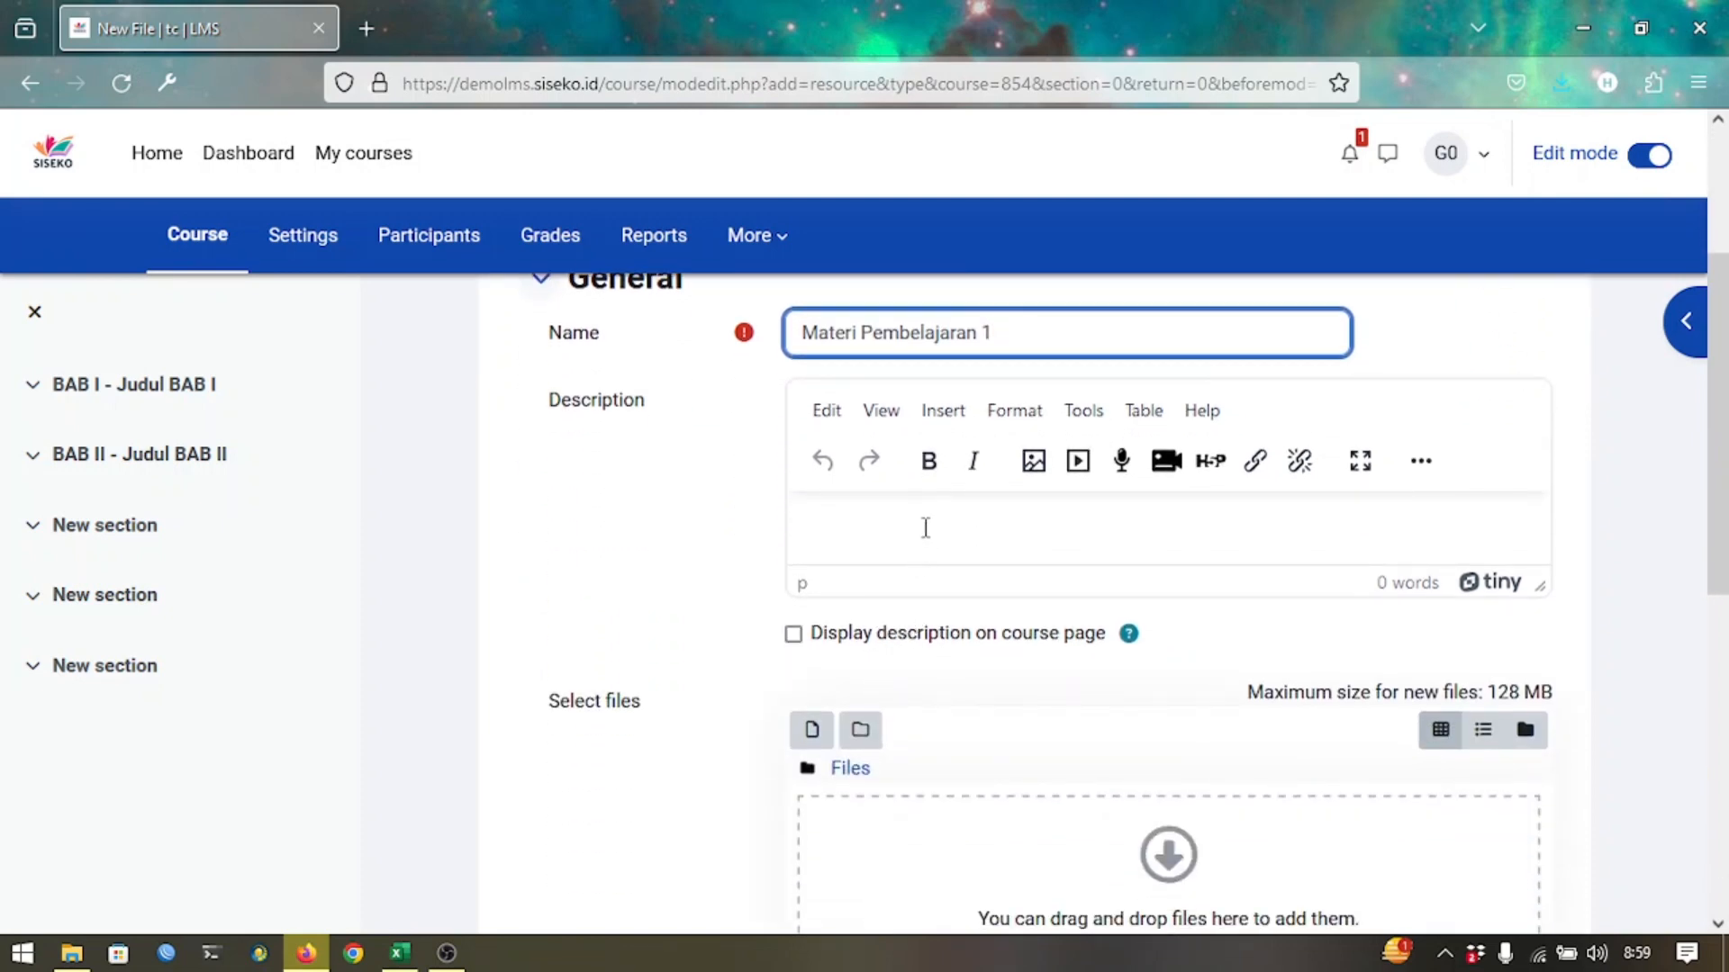
scroll(795, 694, down, 2)
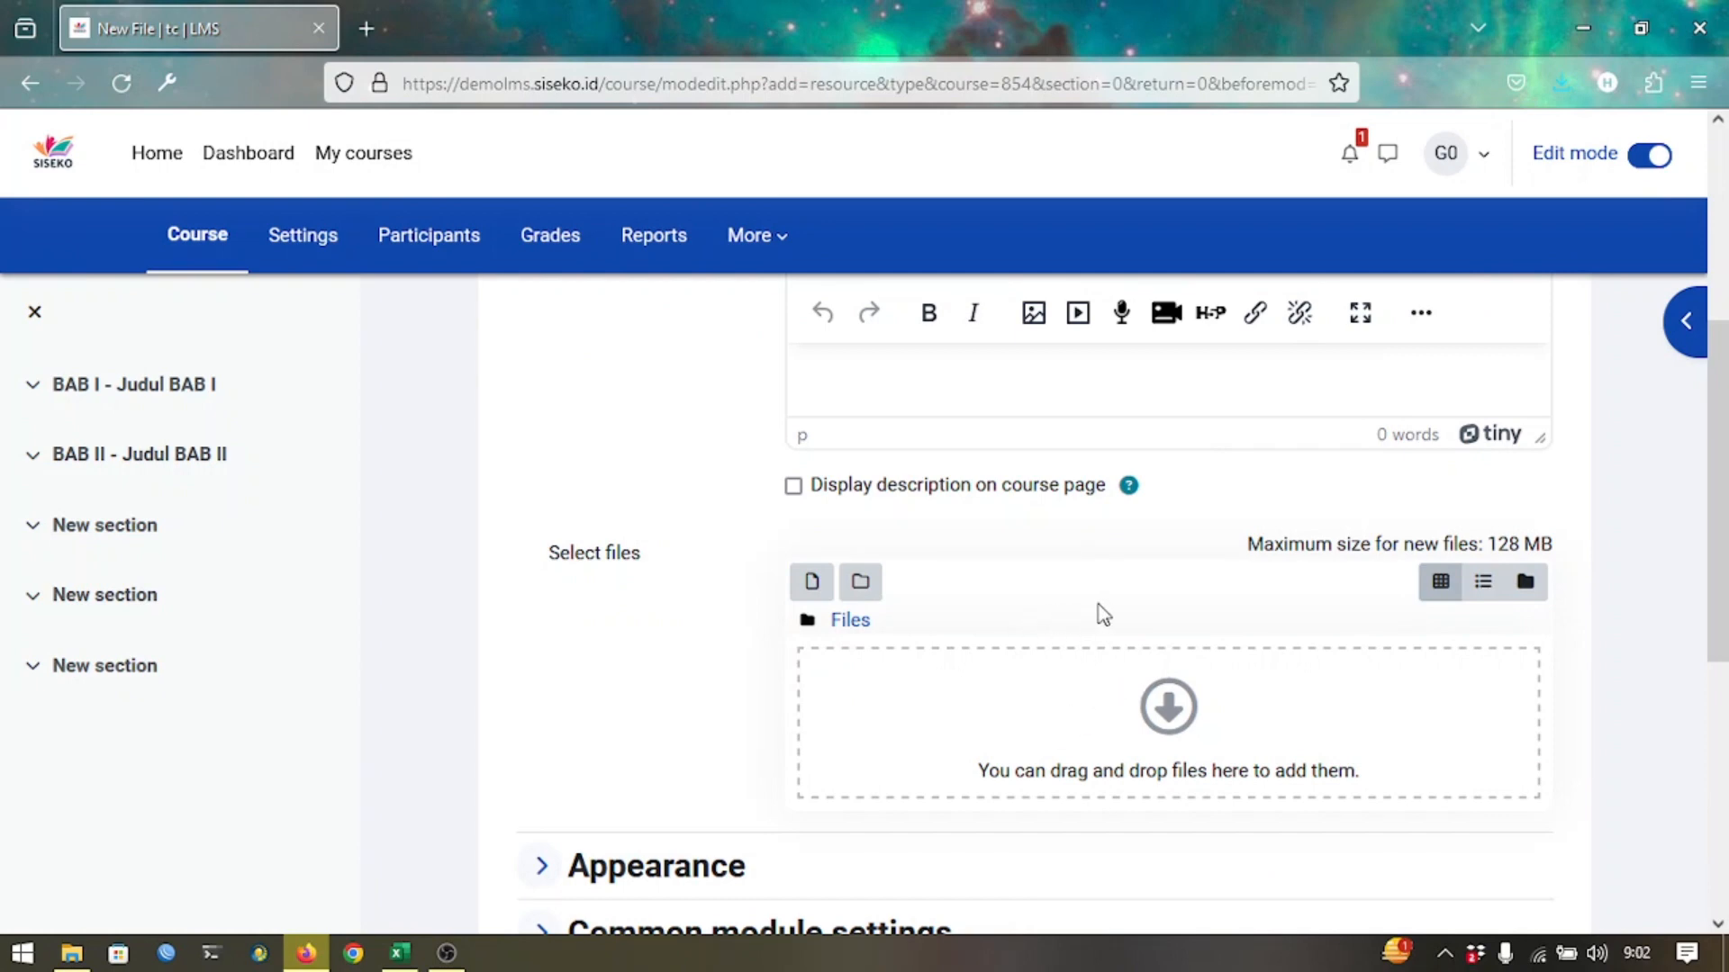
click(72, 953)
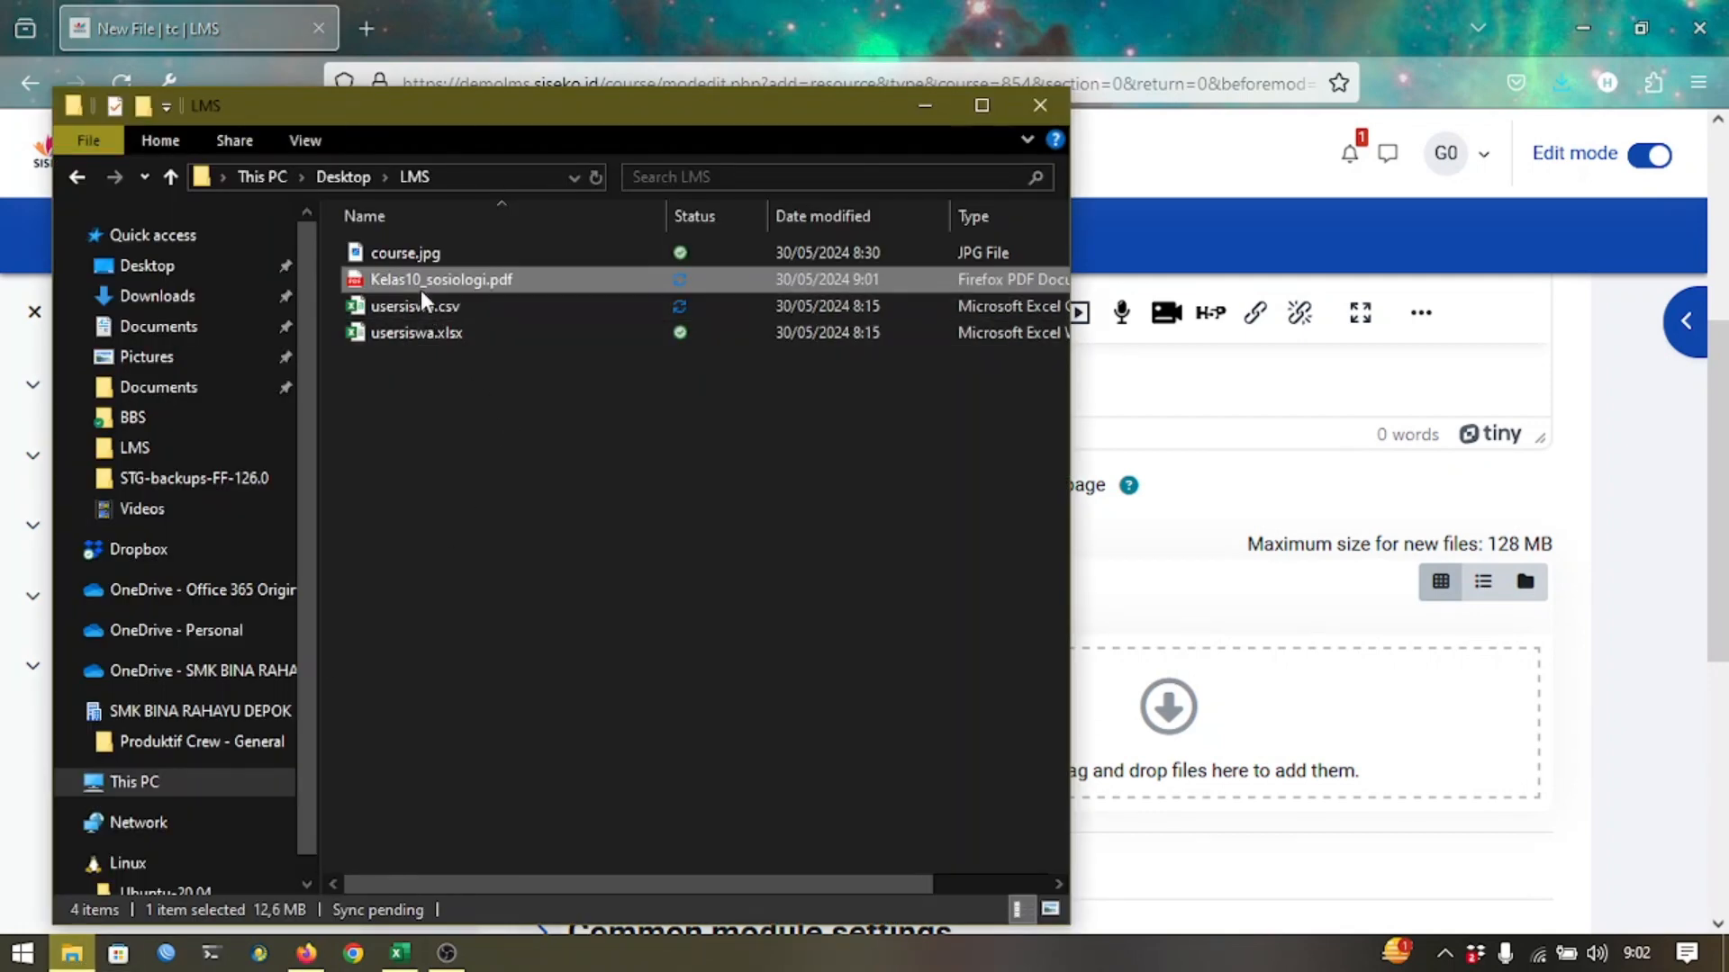
drag(414, 279, 945, 690)
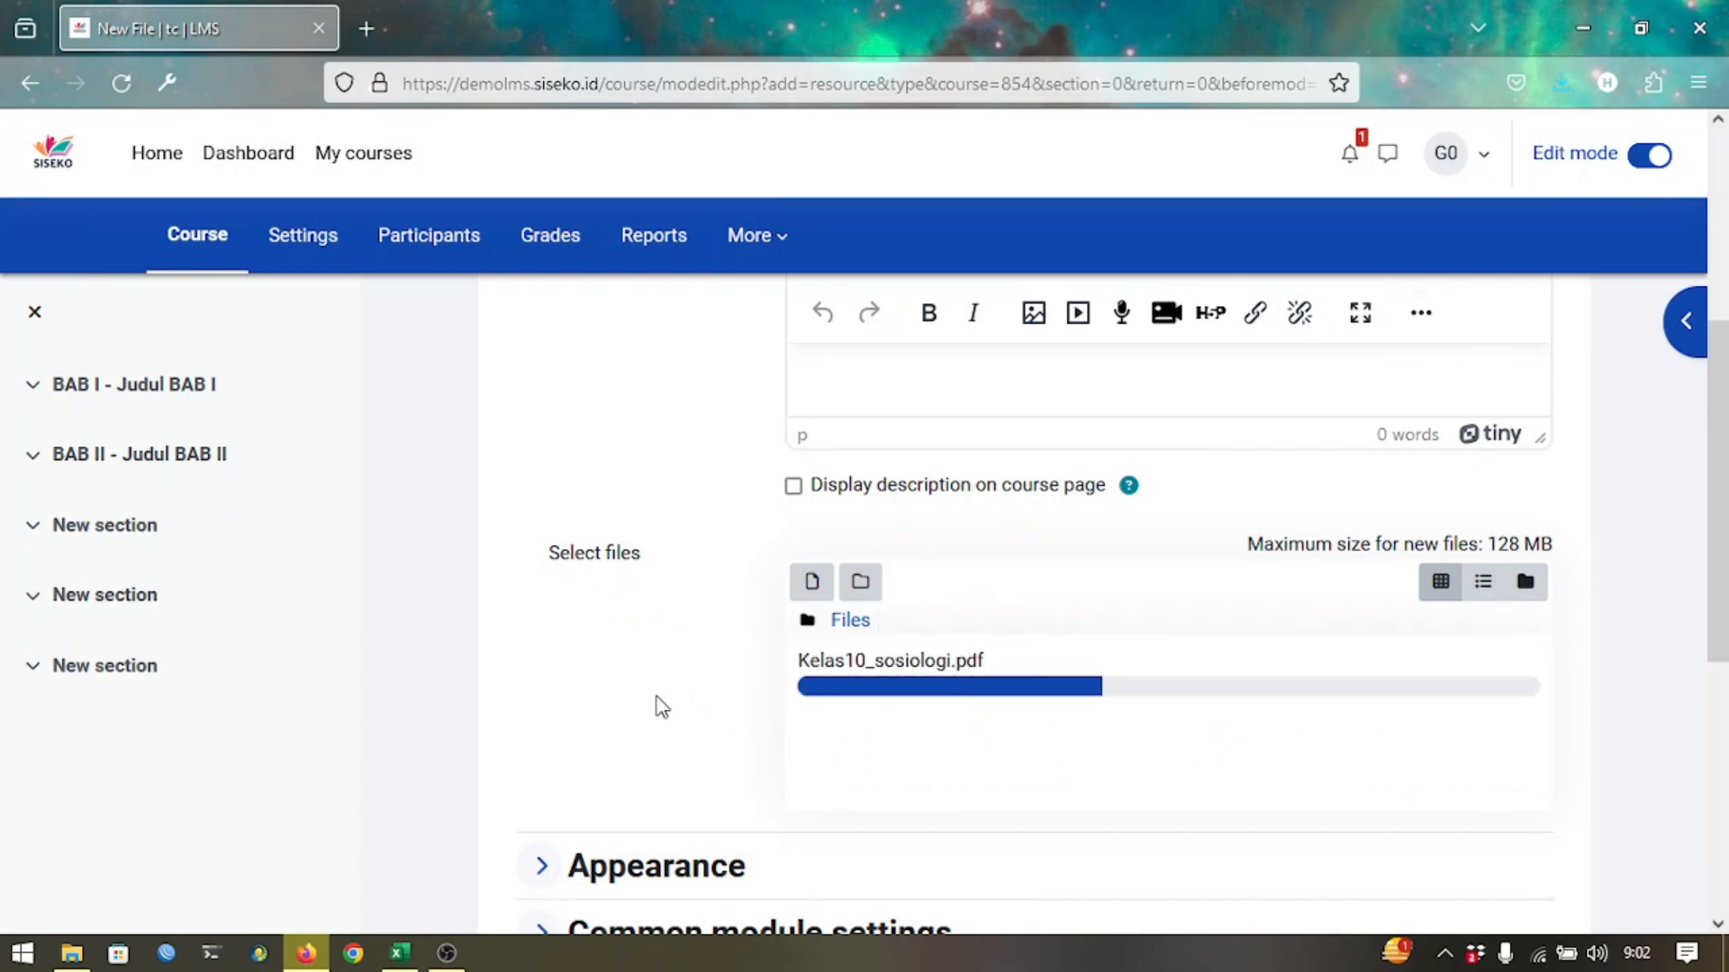
scroll(658, 707, down, 2)
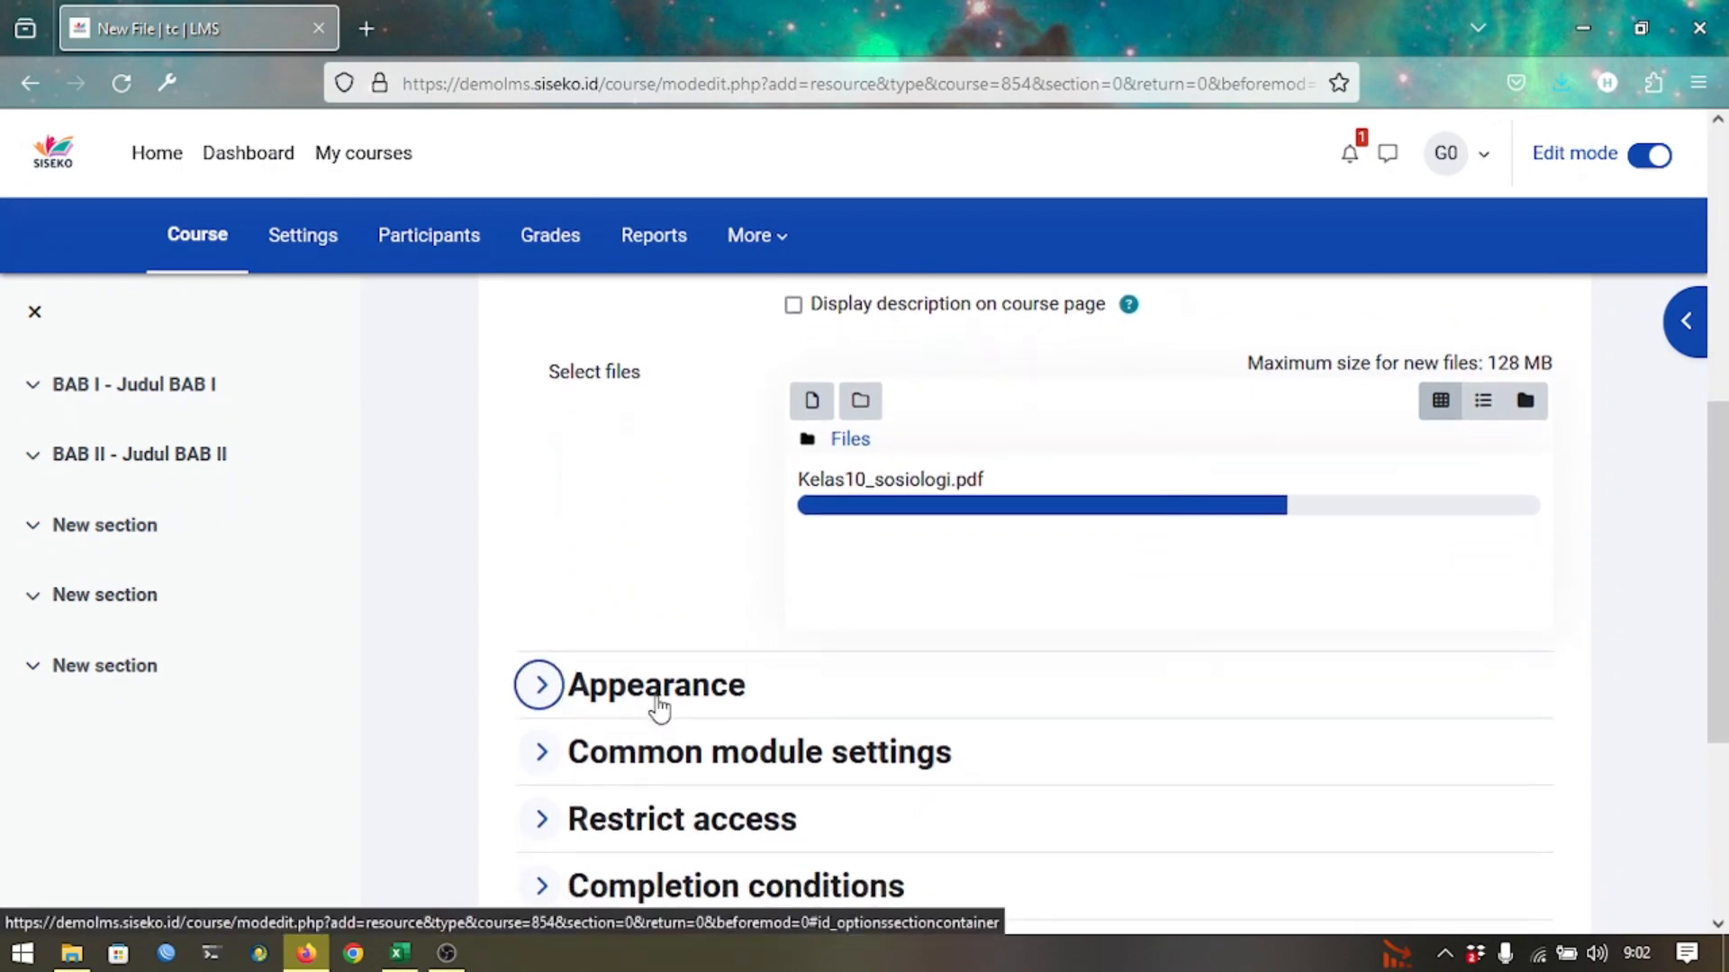
Set the file's Appearance display option to Embed.
click(658, 708)
scroll(657, 707, down, 2)
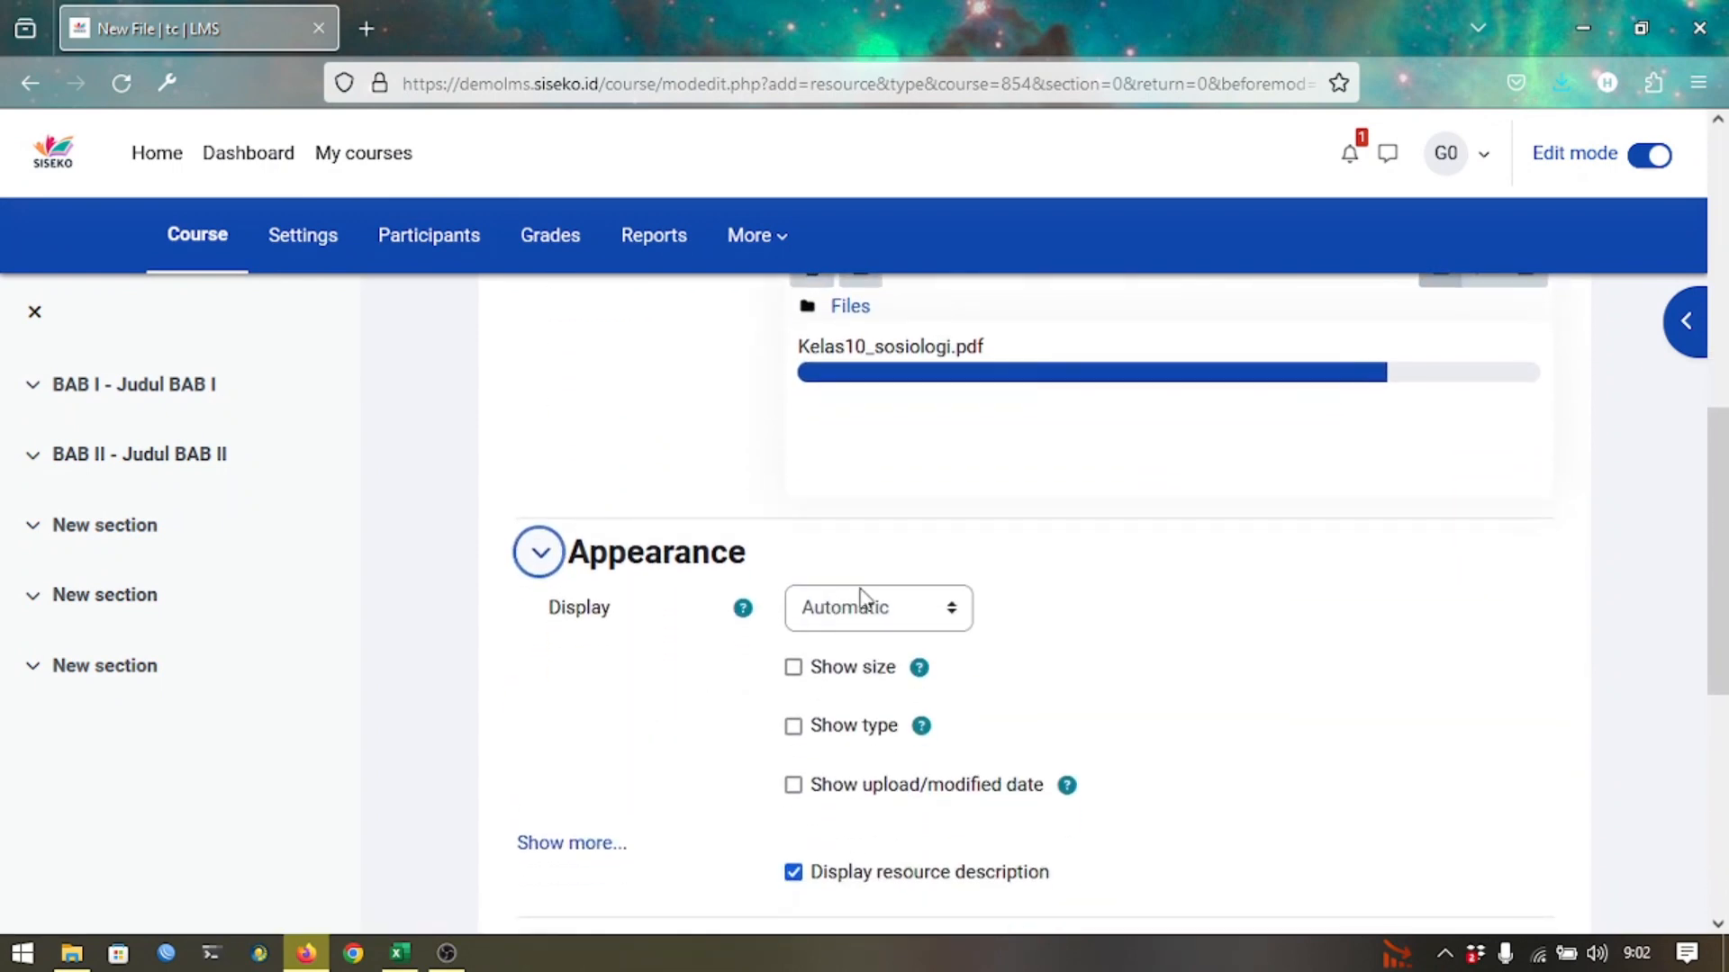
click(868, 617)
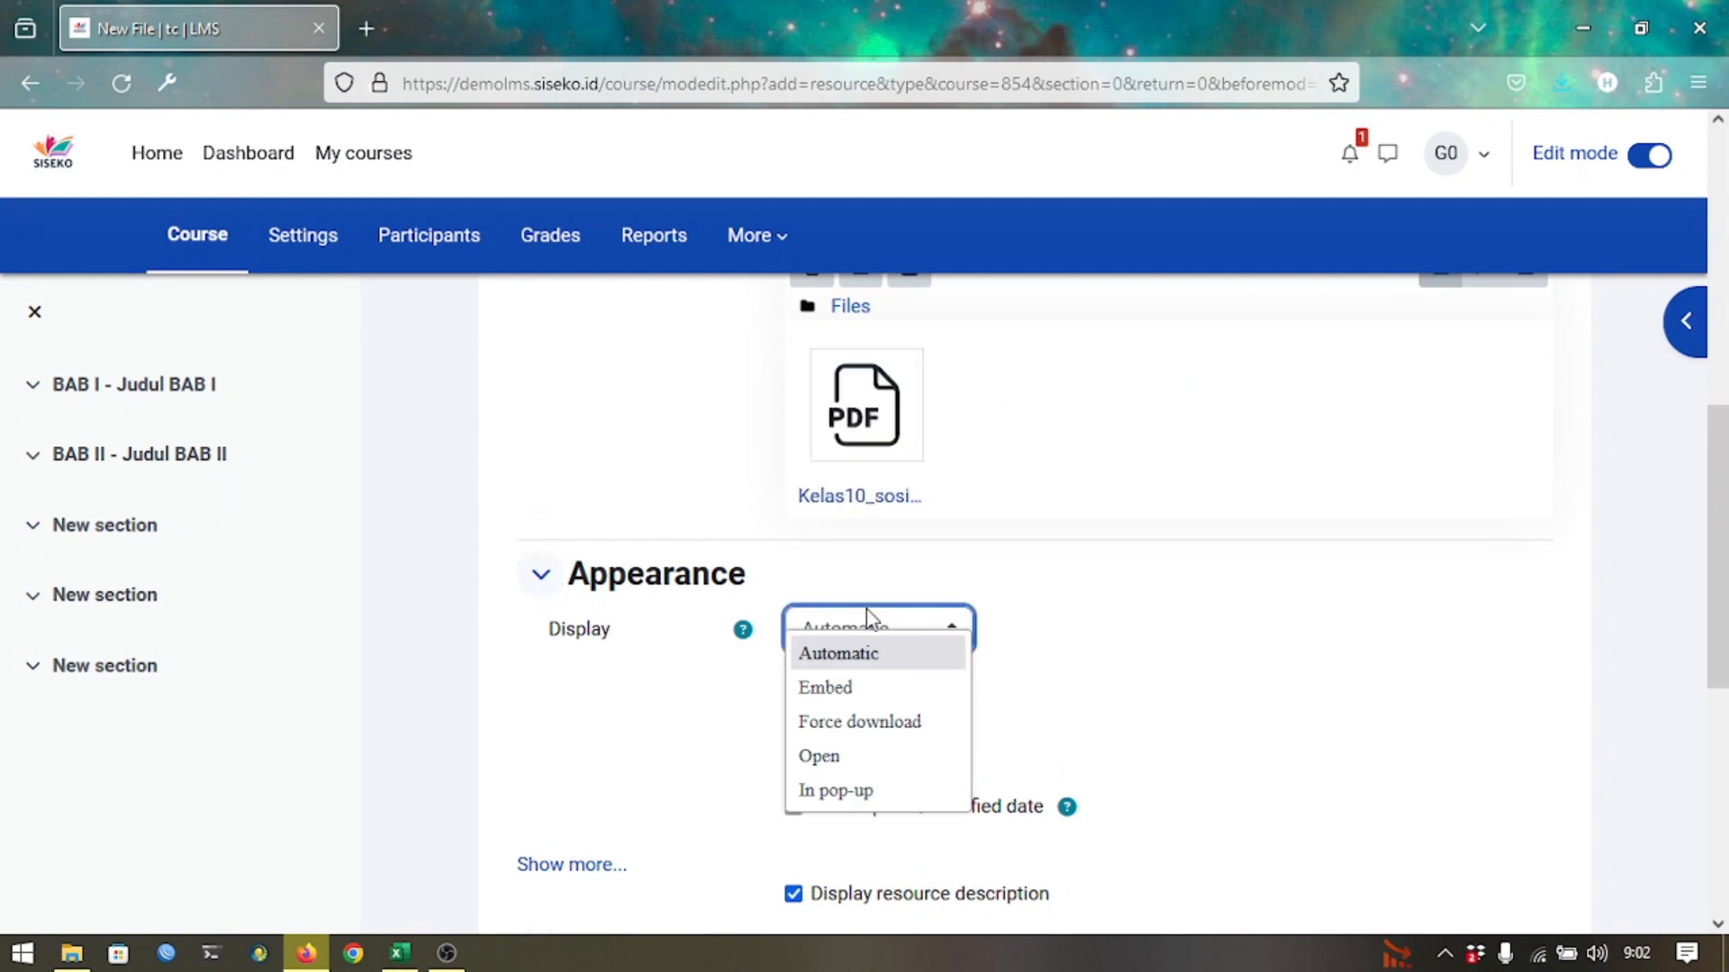
click(872, 687)
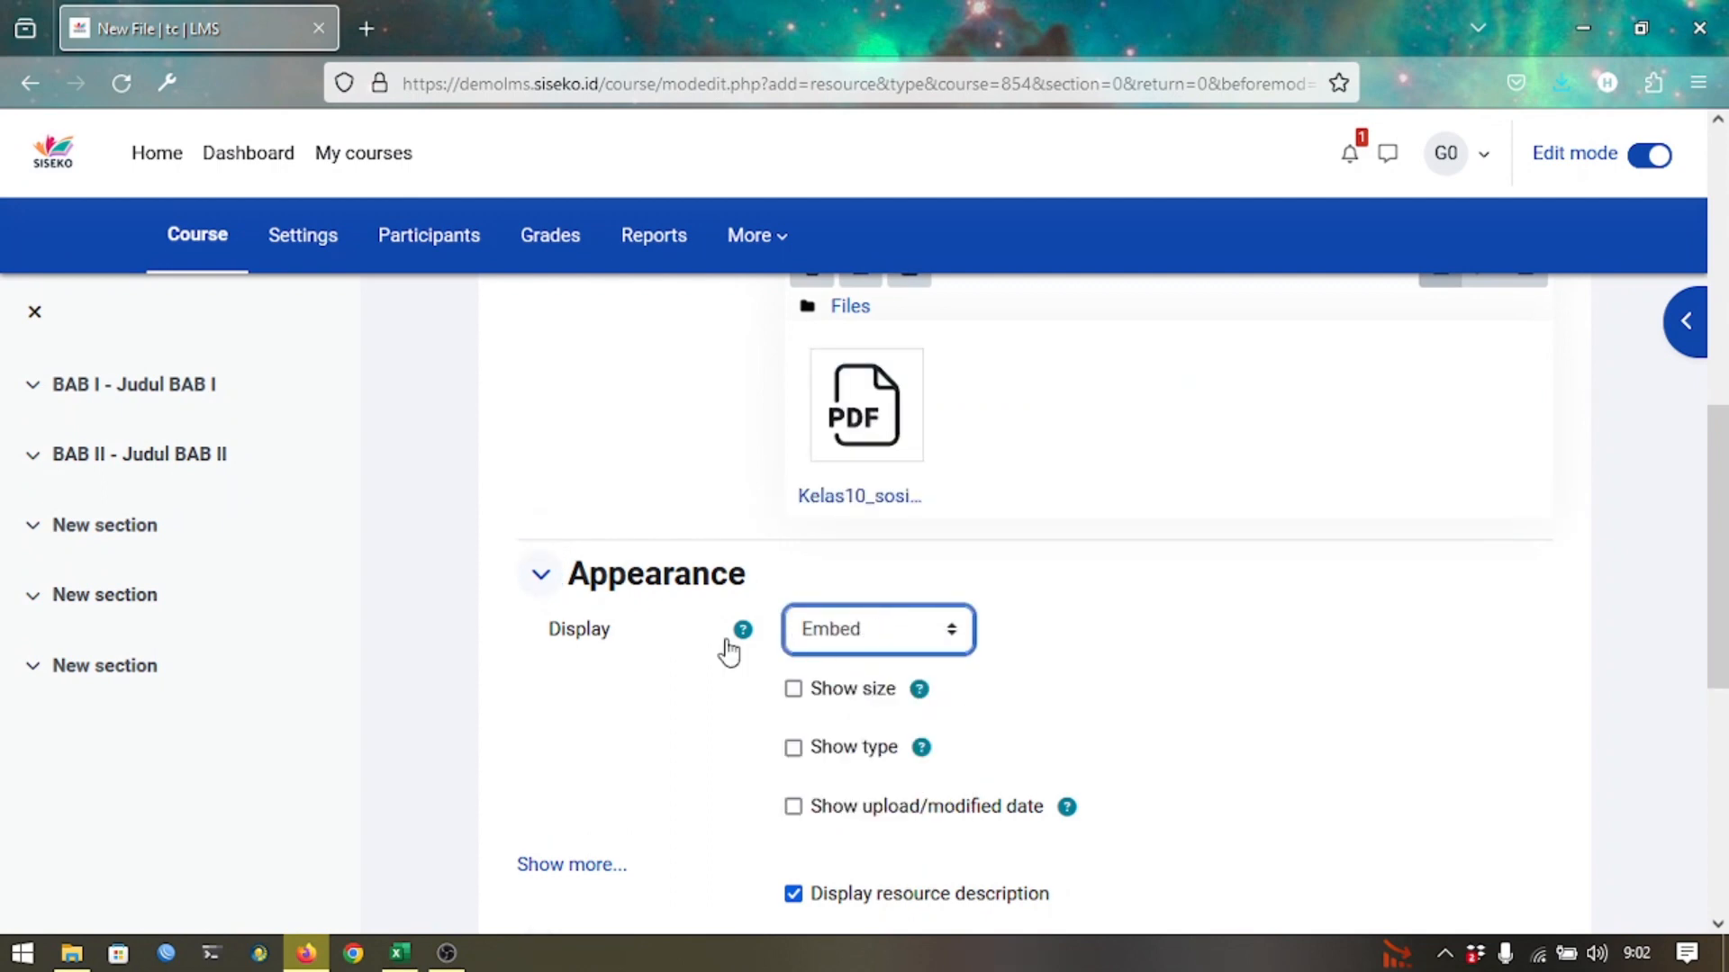
scroll(689, 646, down, 5)
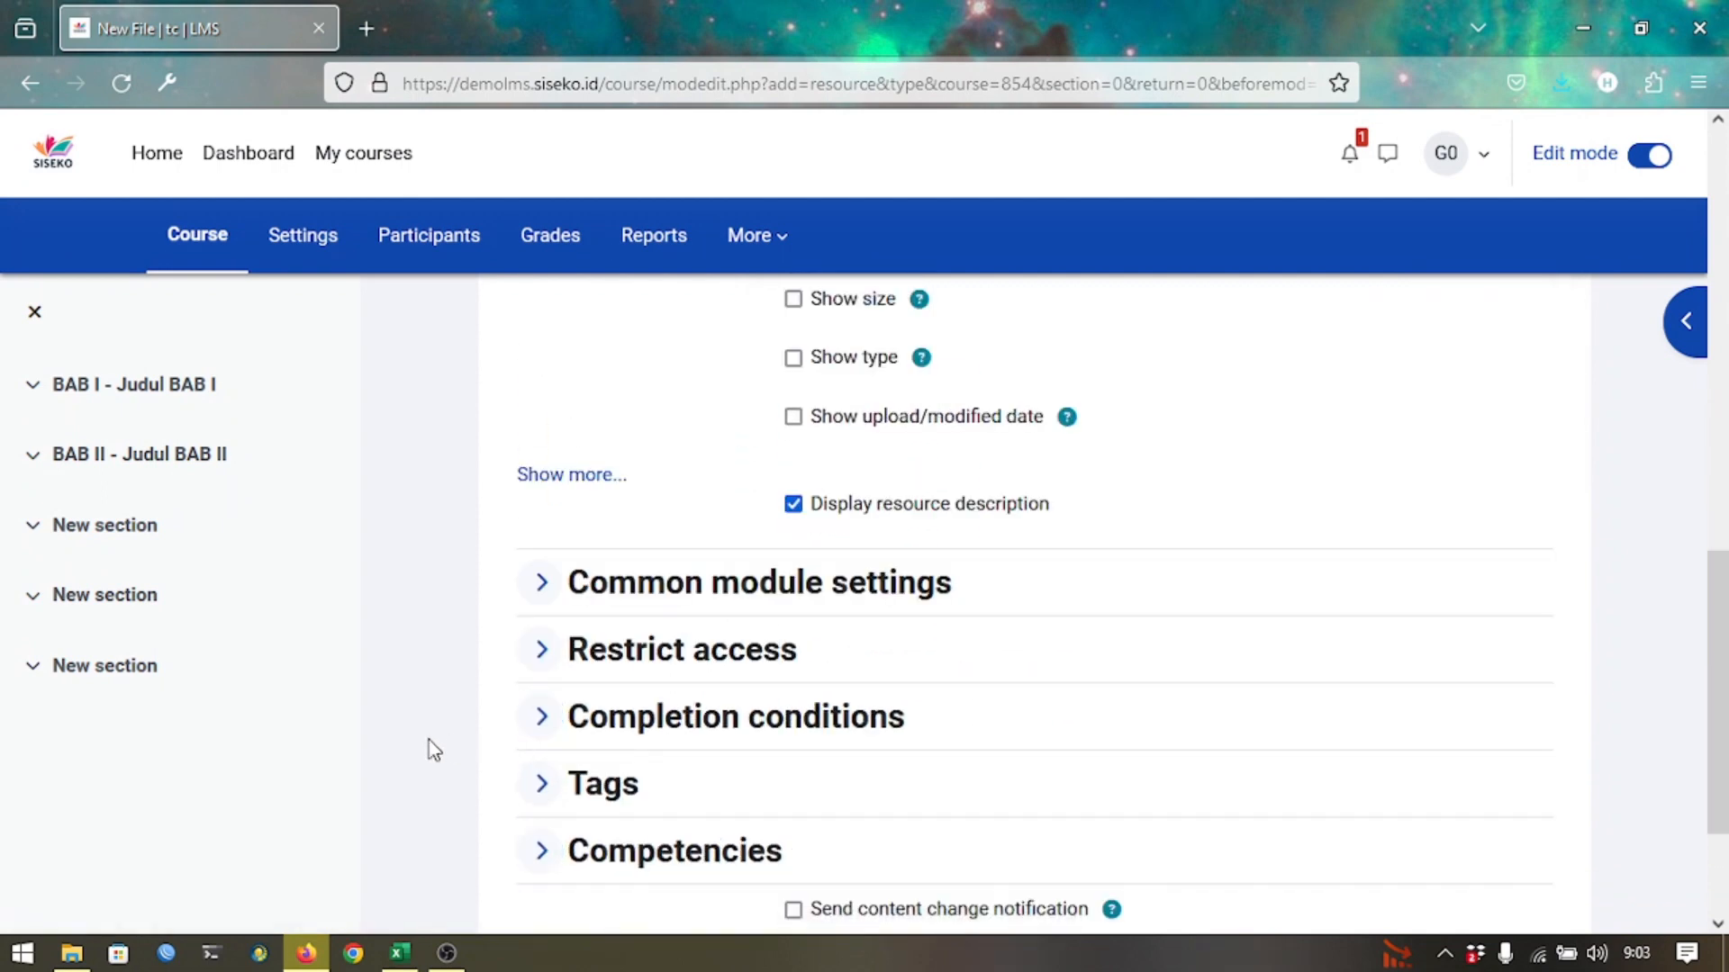
Set completion to Add requirements with View the activity ticked.
click(687, 737)
scroll(891, 731, down, 1)
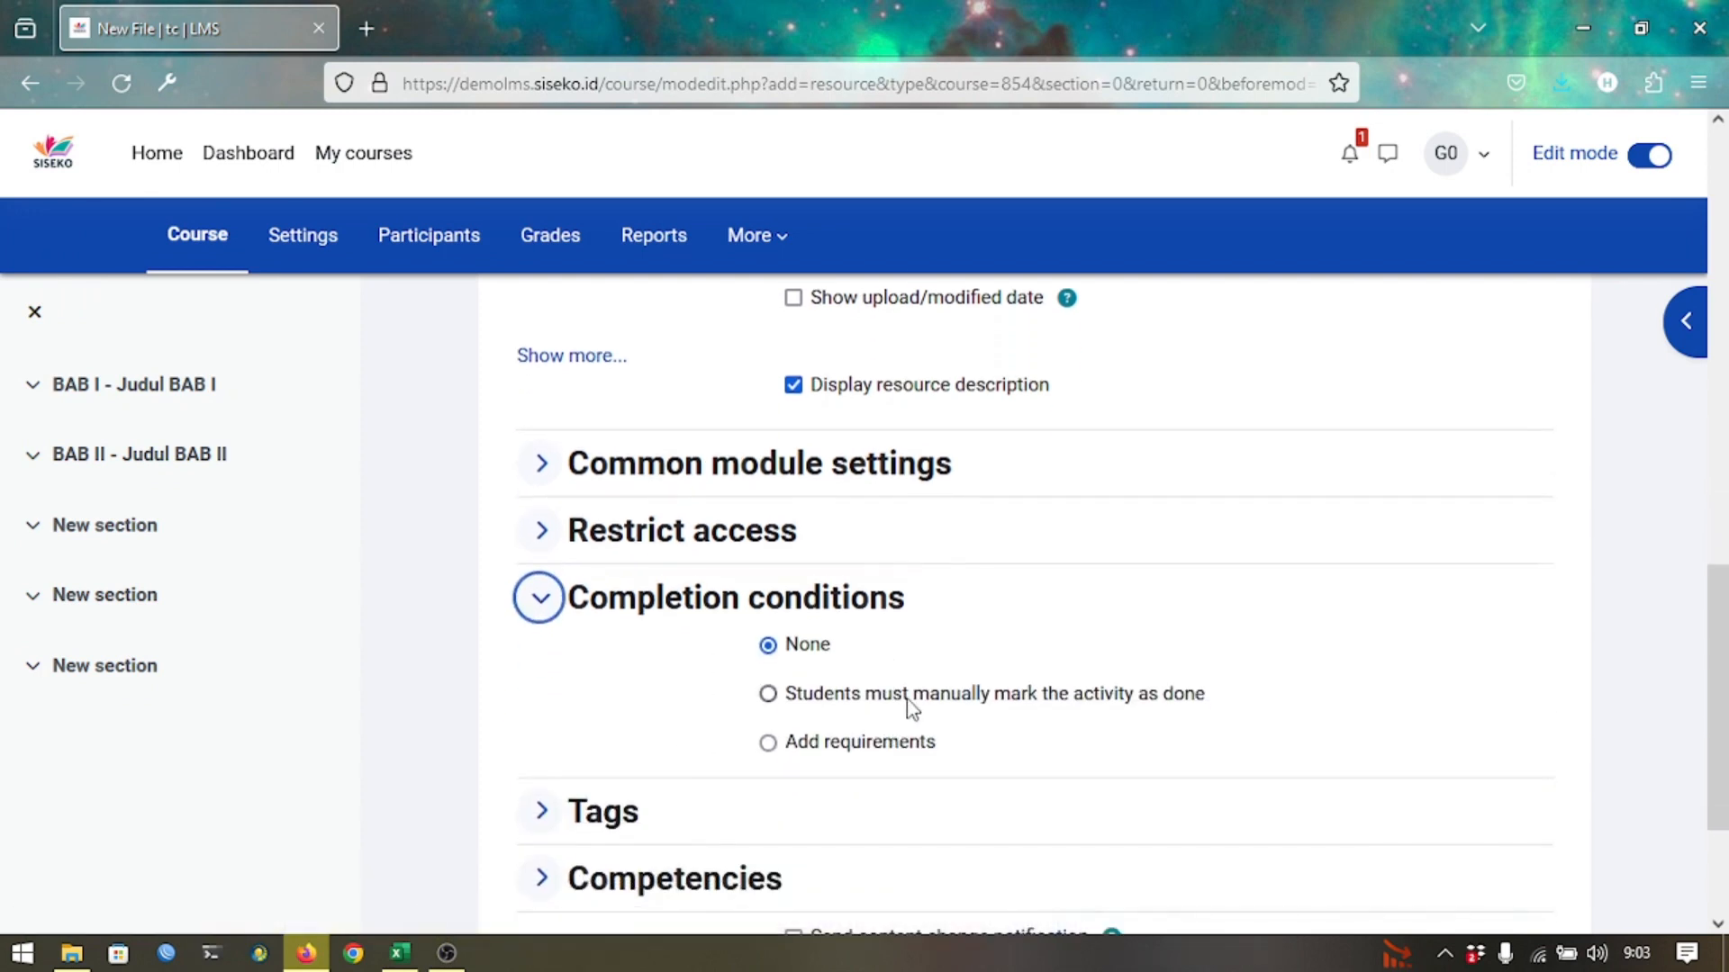
click(859, 742)
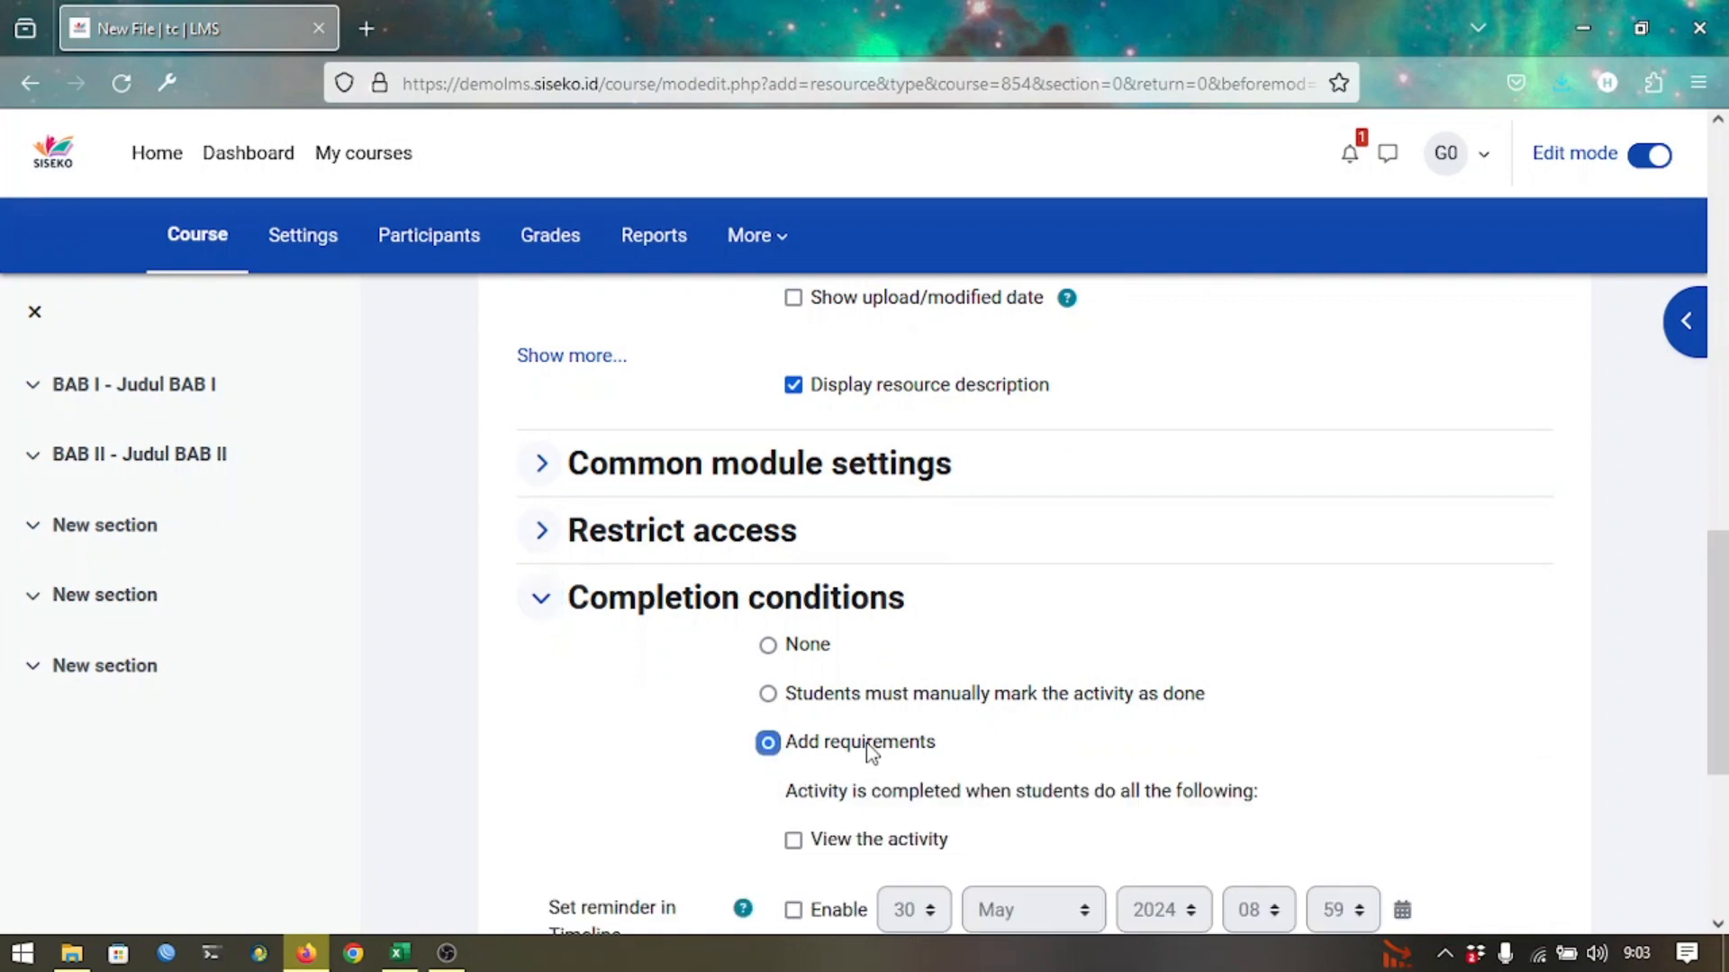
scroll(997, 734, down, 2)
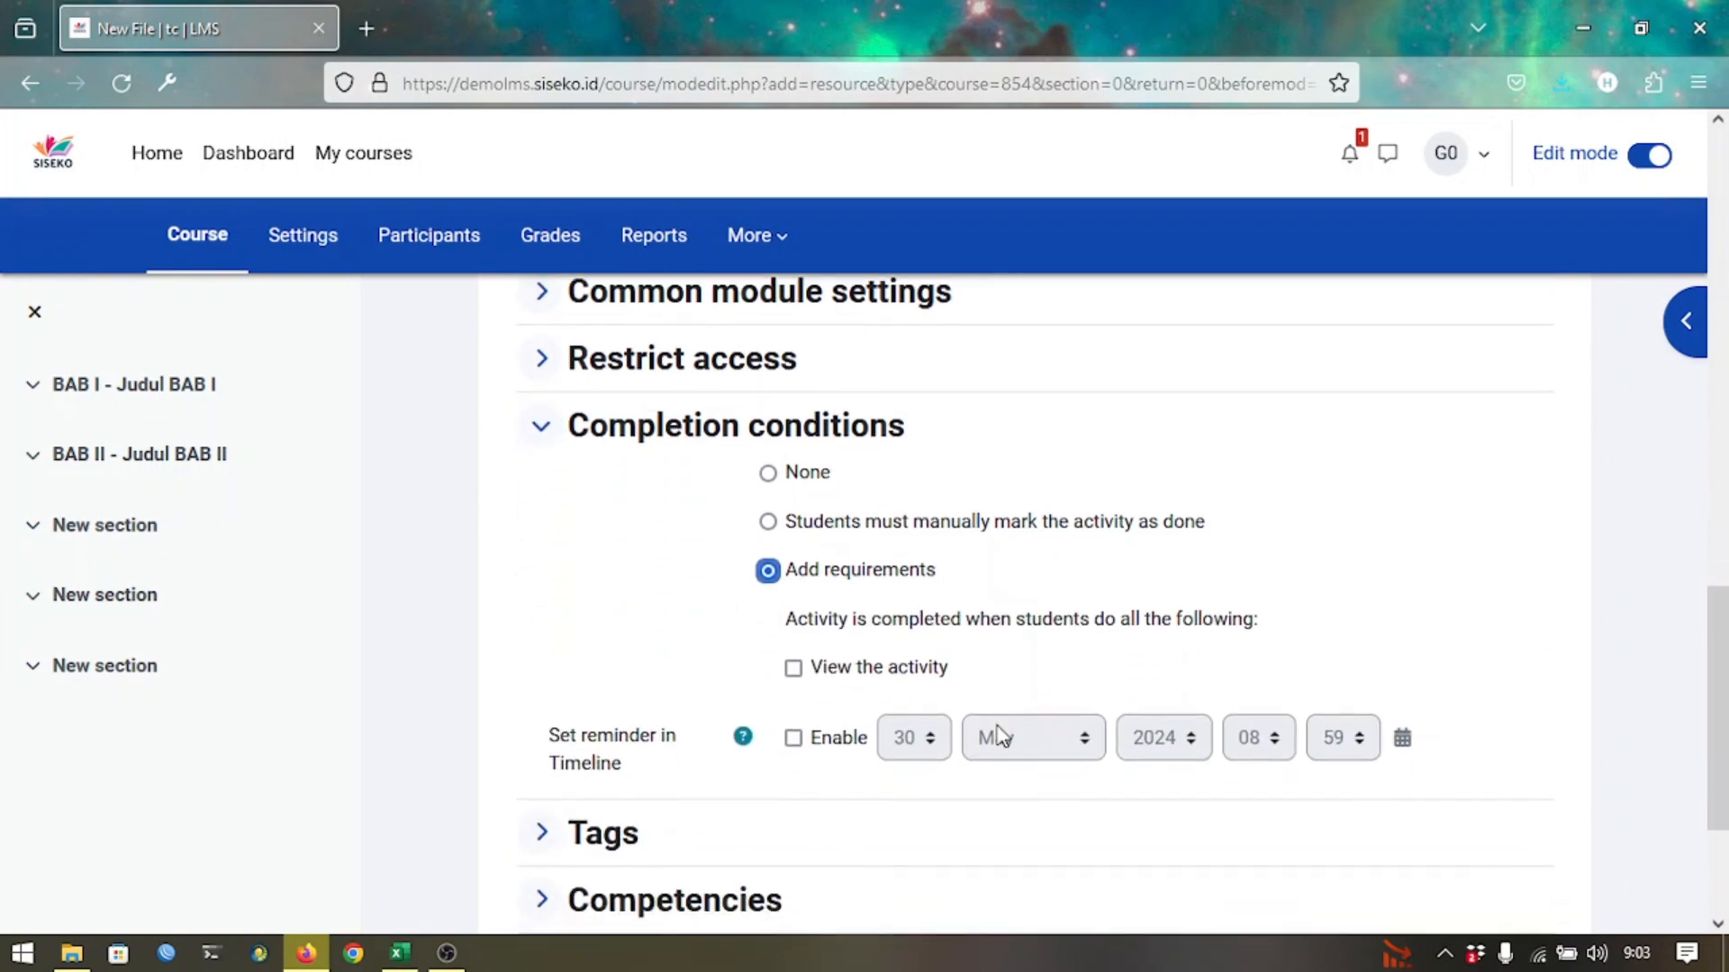
click(900, 682)
scroll(923, 613, down, 3)
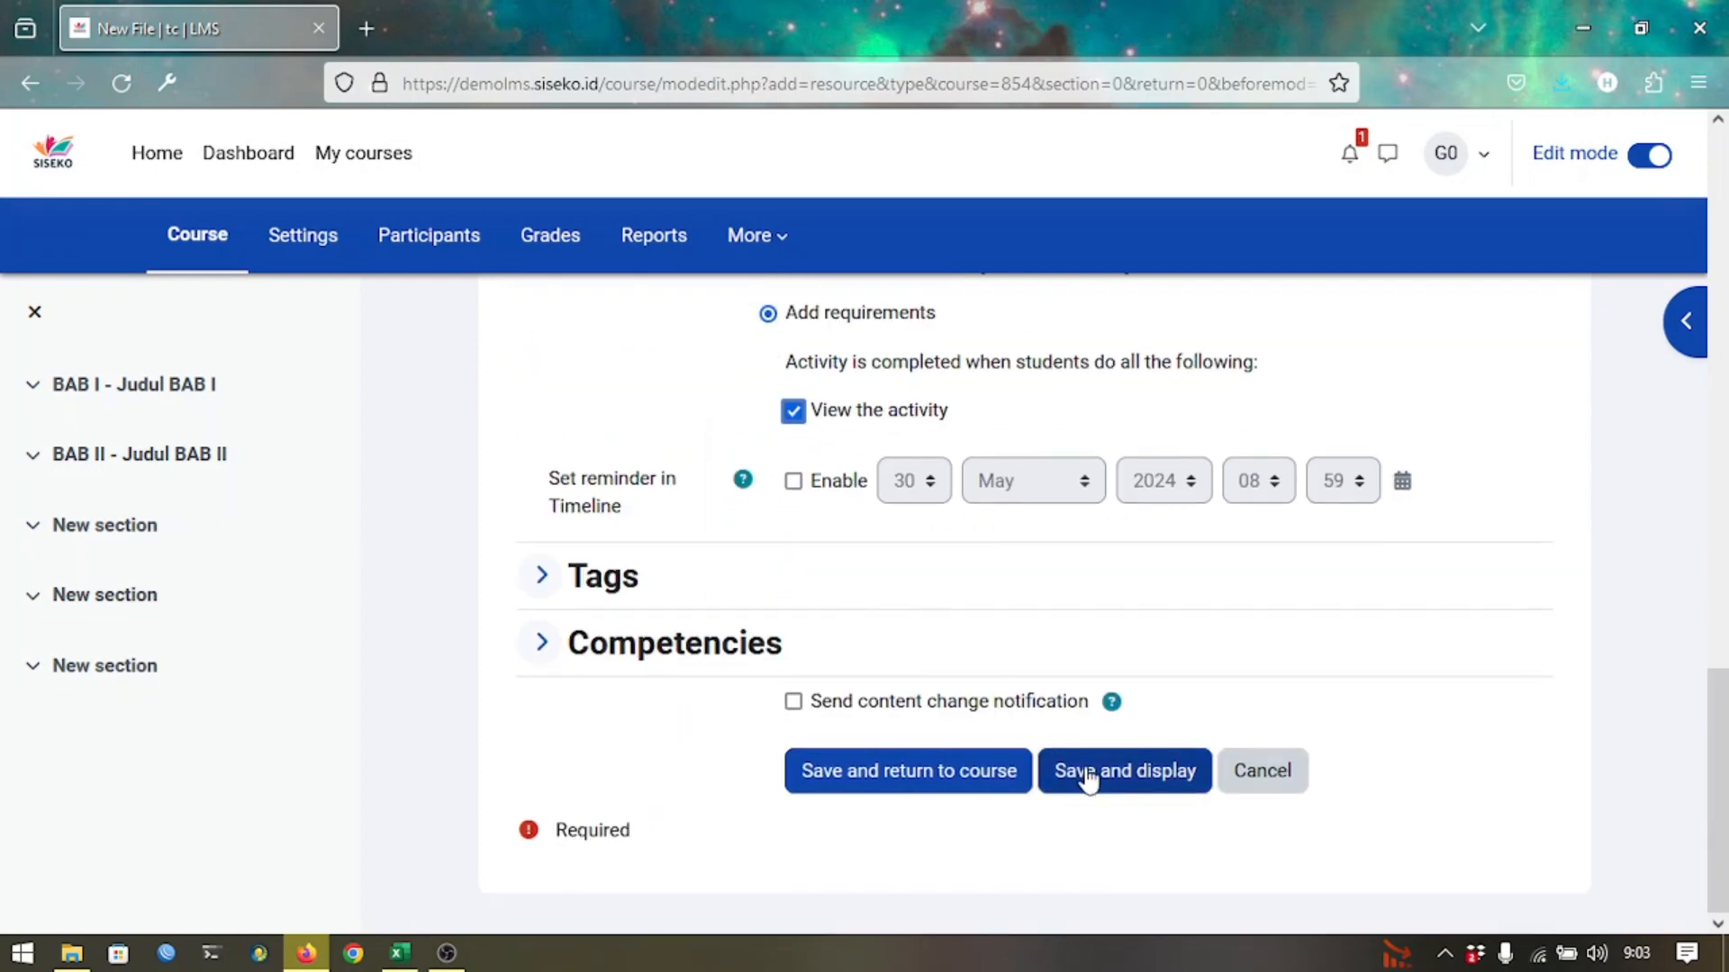
Save Materi Pembelajaran 1, check its embedded PDF viewer, and go back to Test Course.
click(995, 779)
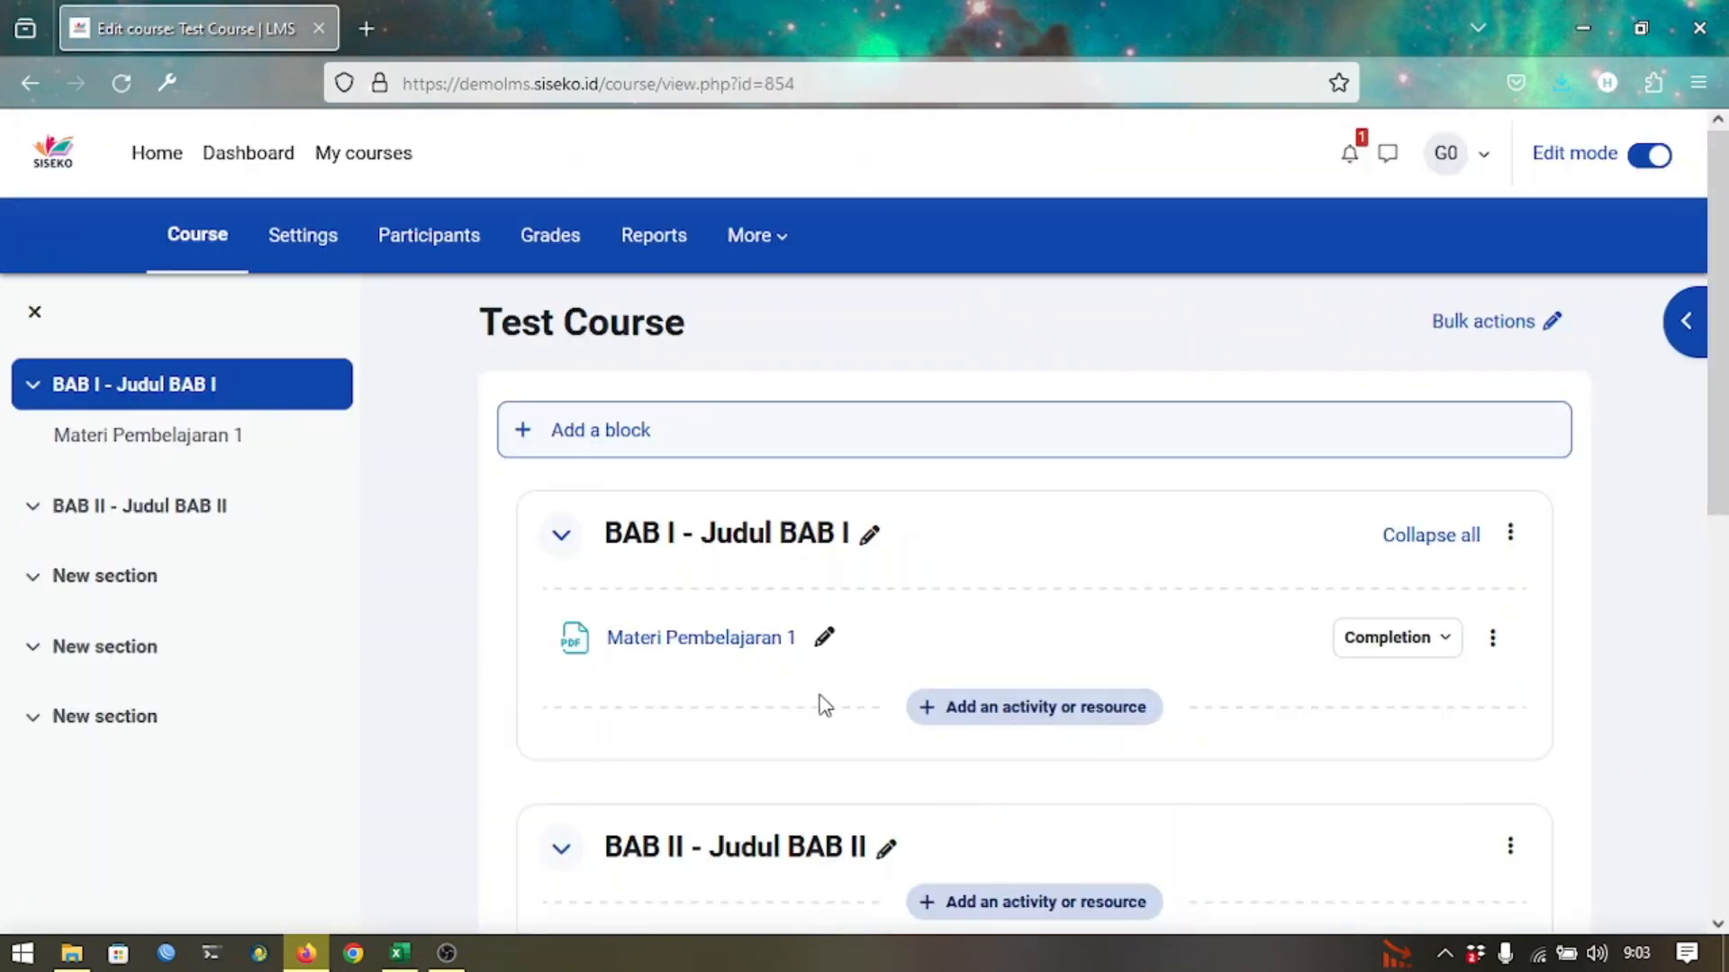
click(734, 650)
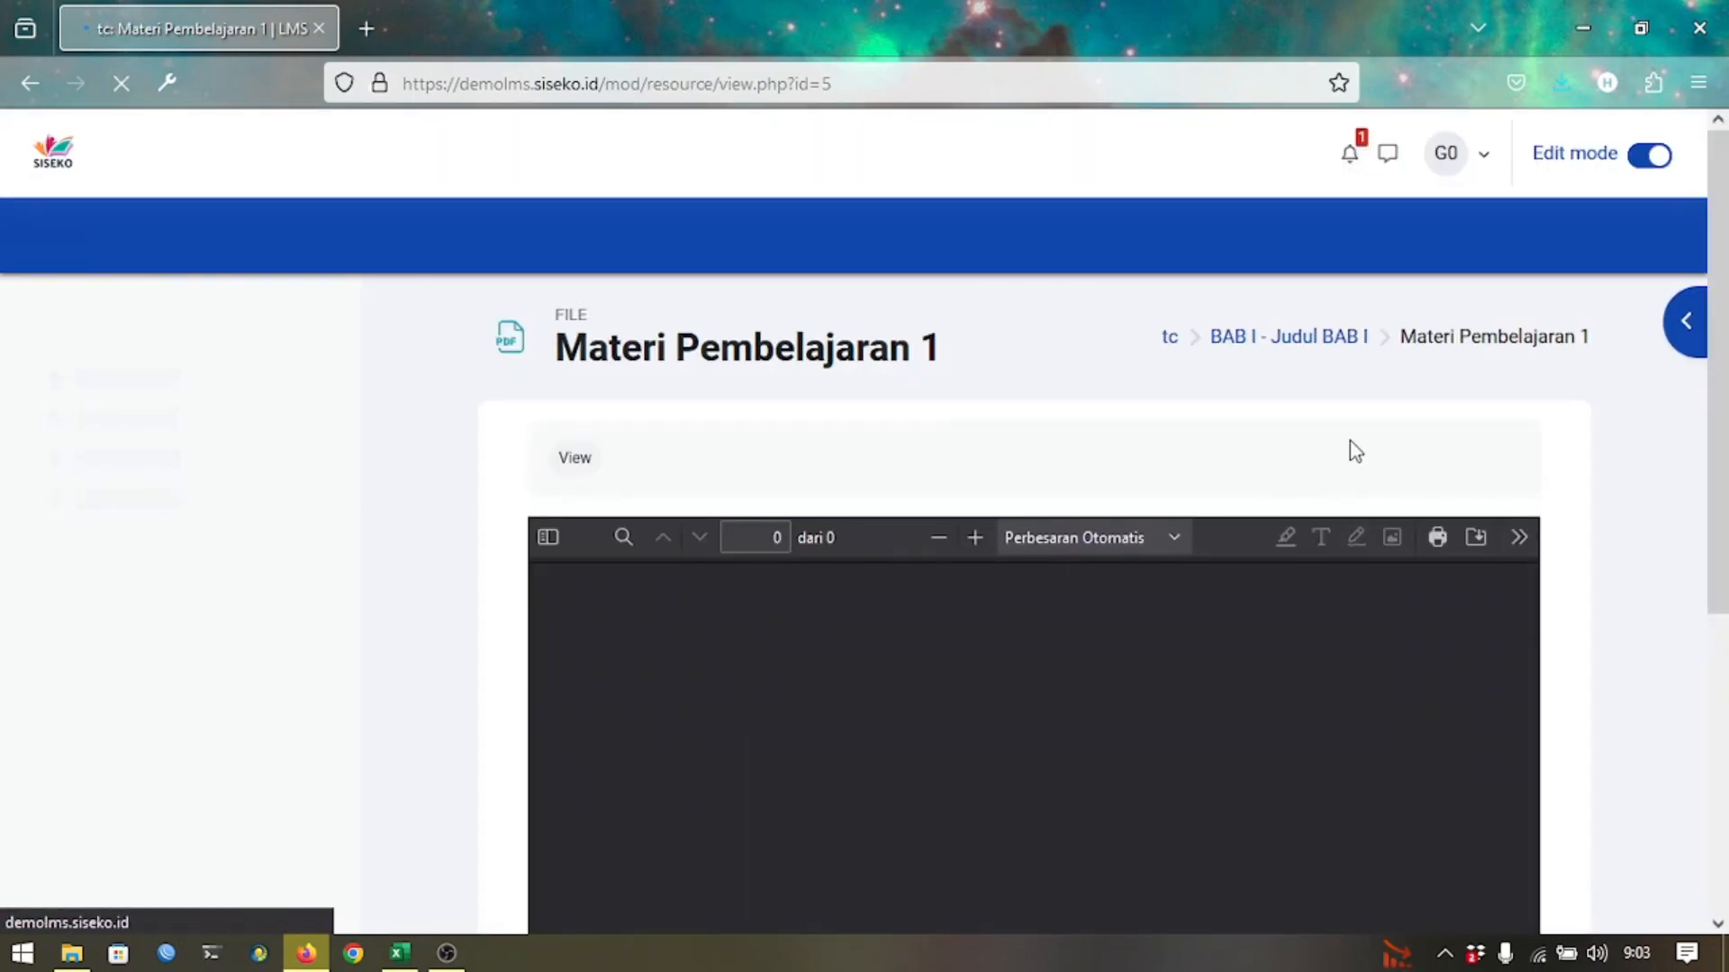
scroll(1356, 452, down, 2)
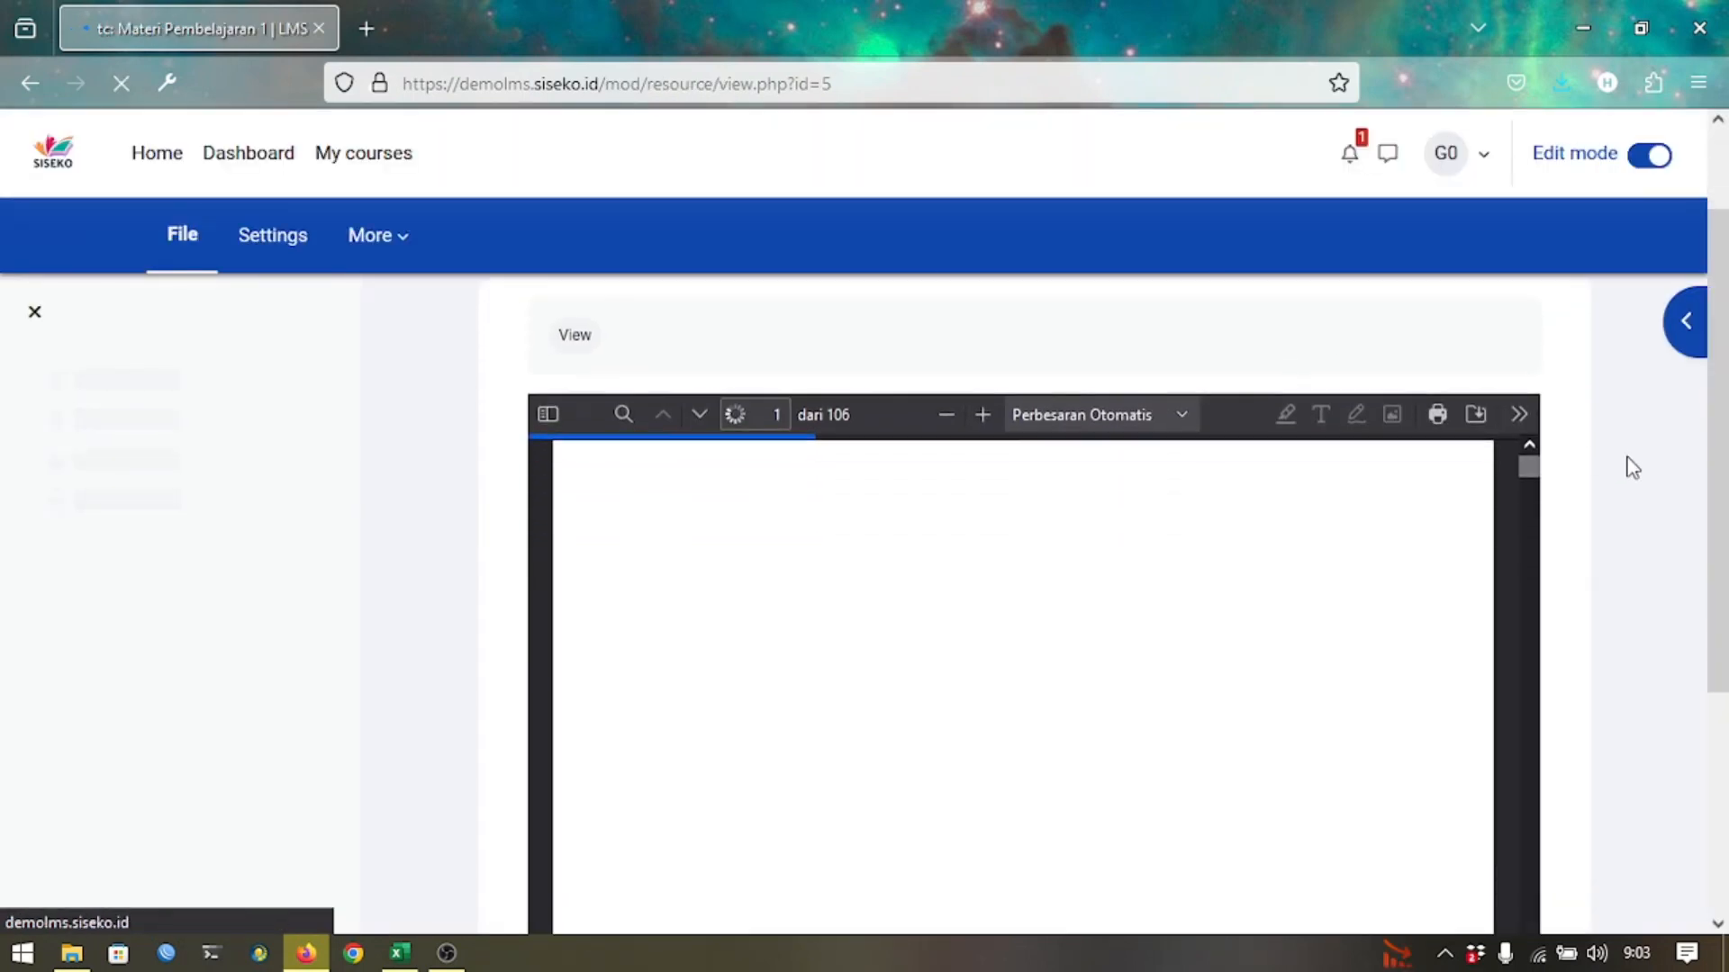
scroll(1632, 467, down, 2)
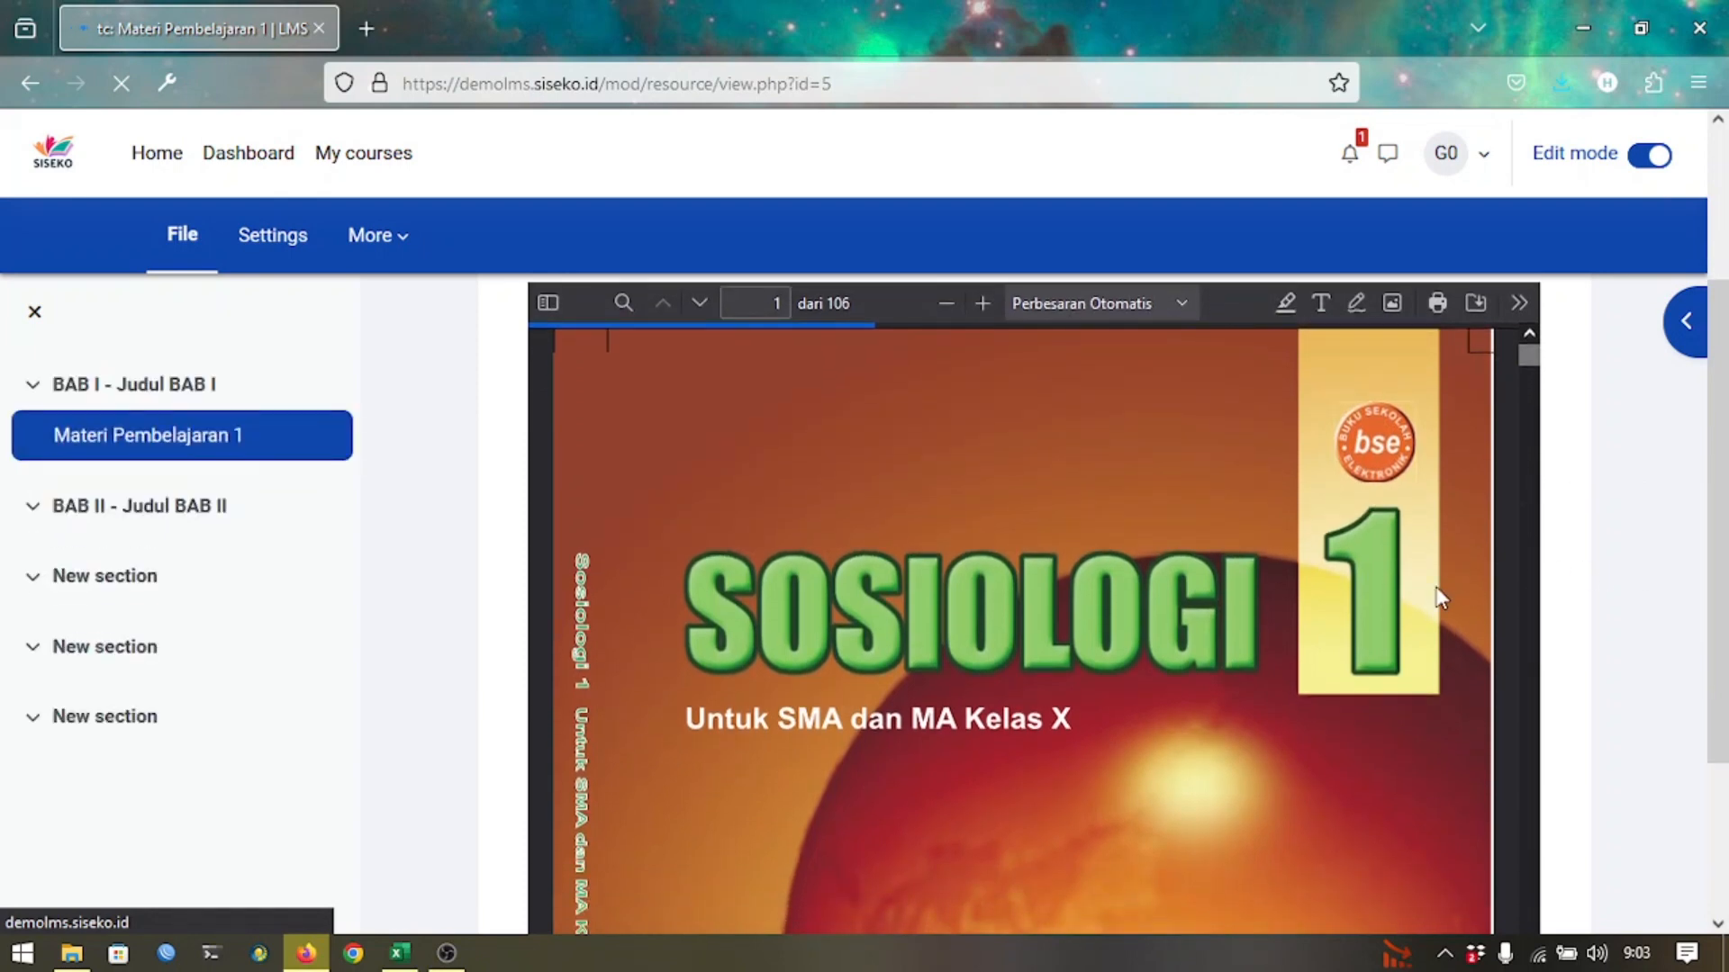
scroll(1653, 474, up, 3)
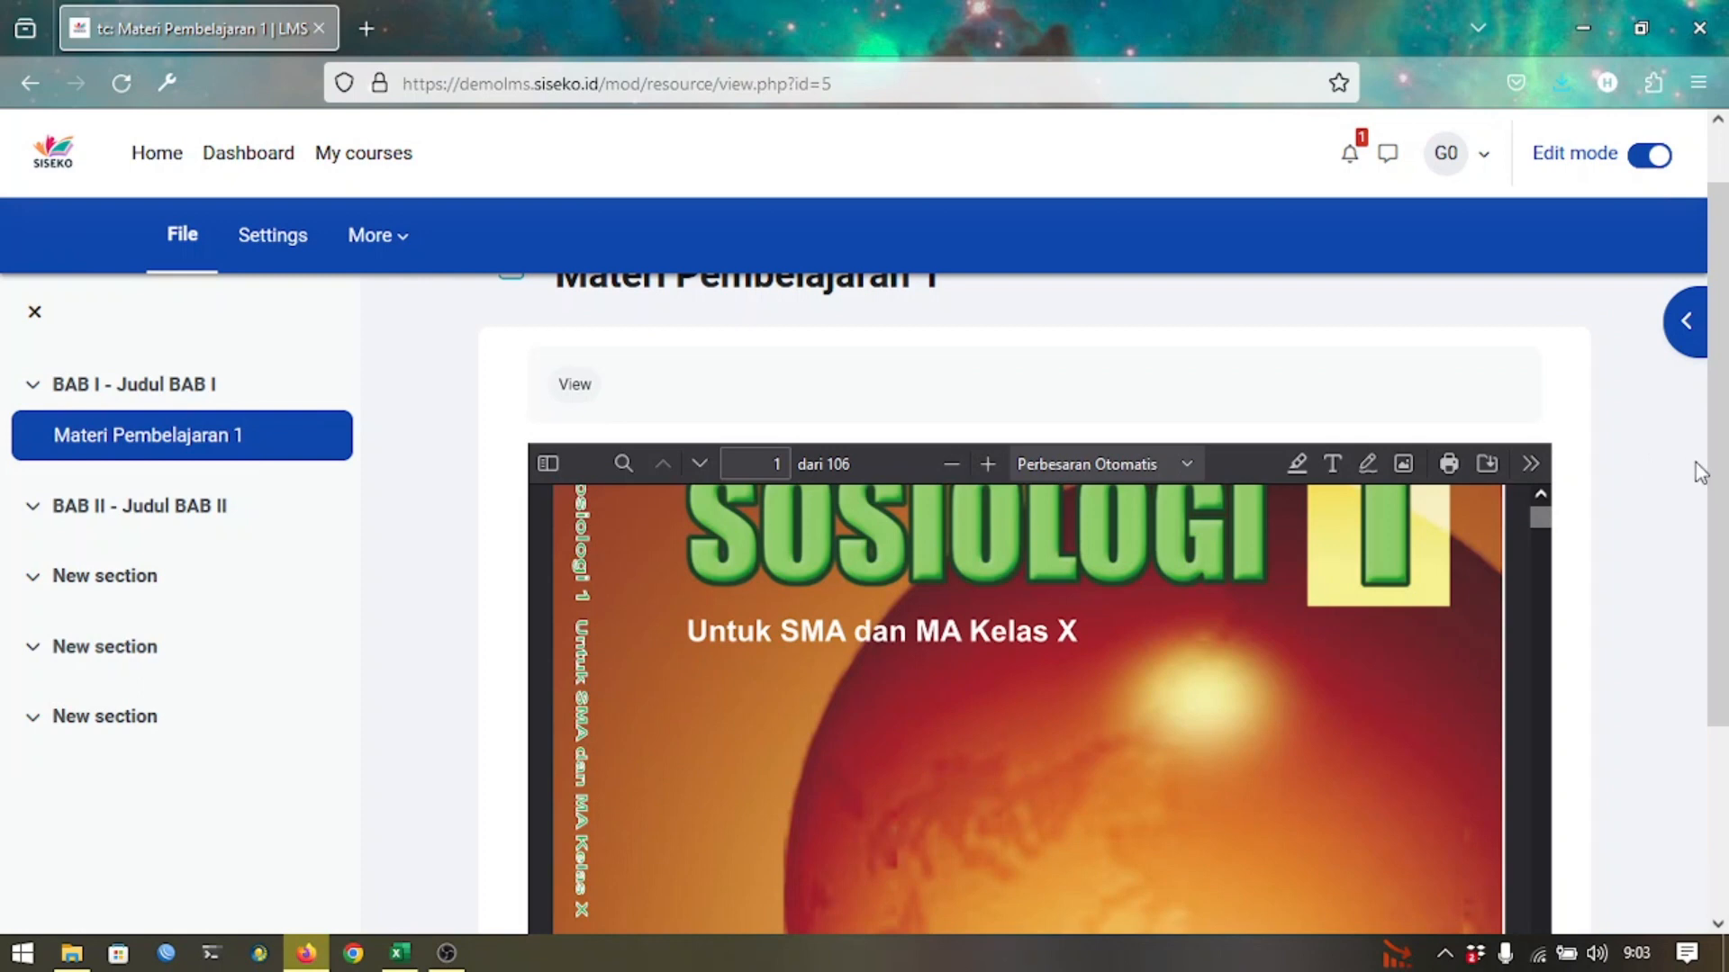
scroll(1722, 414, up, 2)
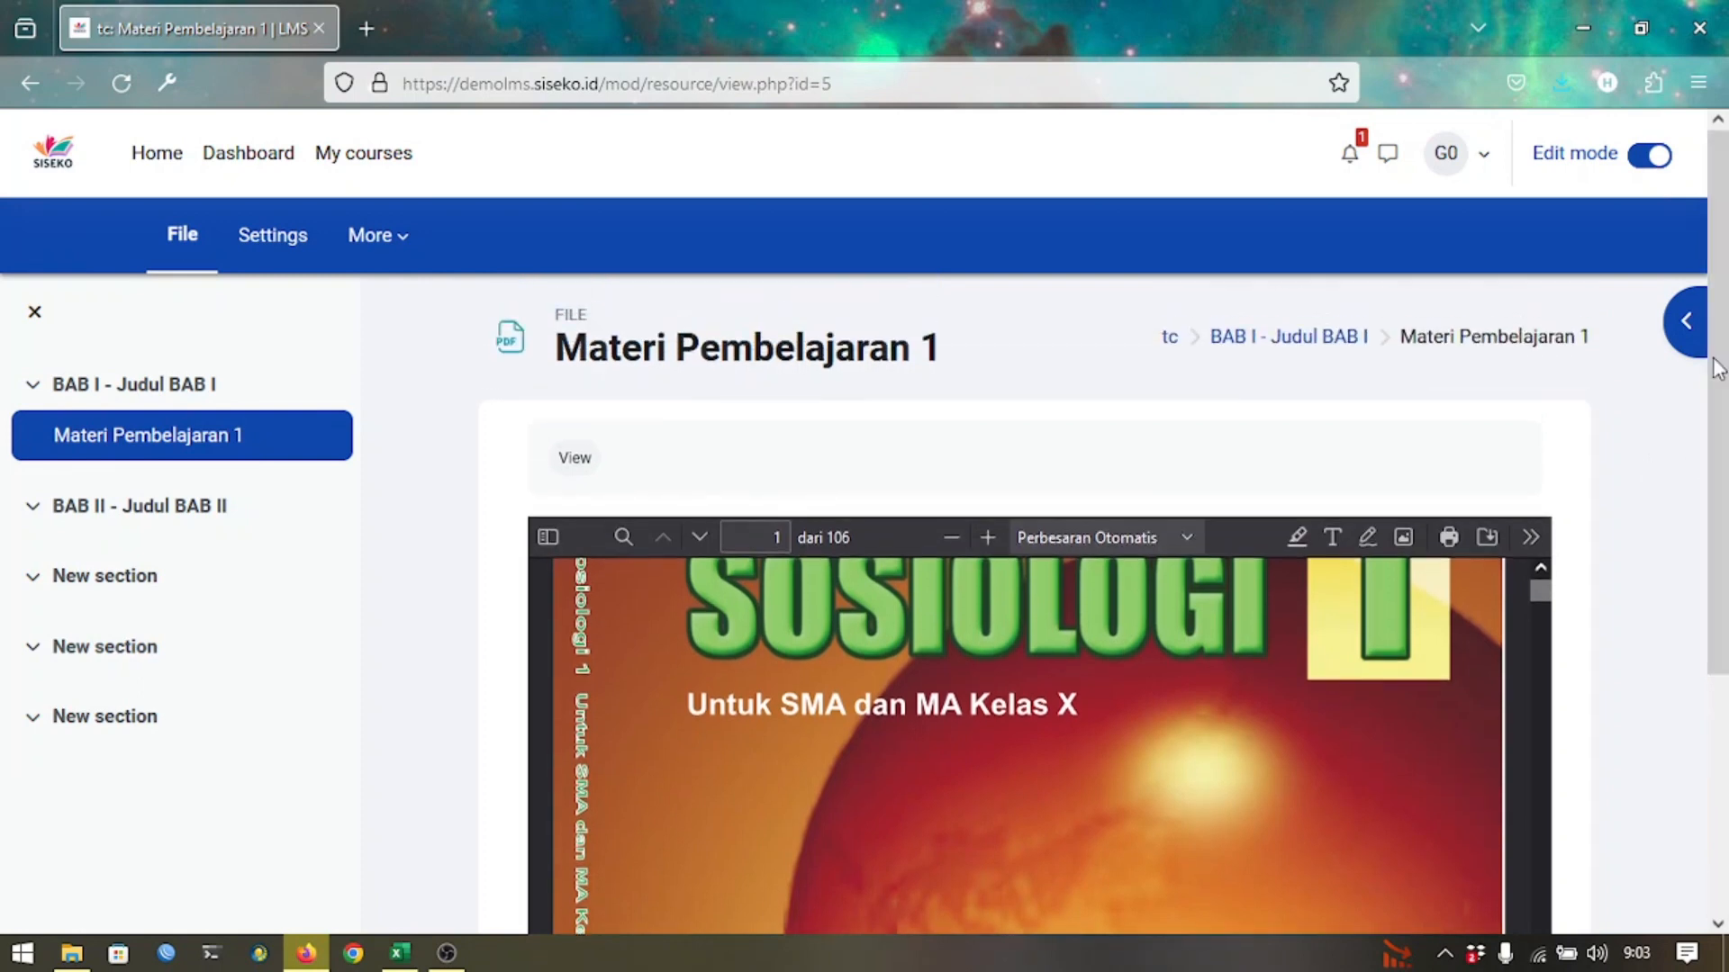
click(1170, 341)
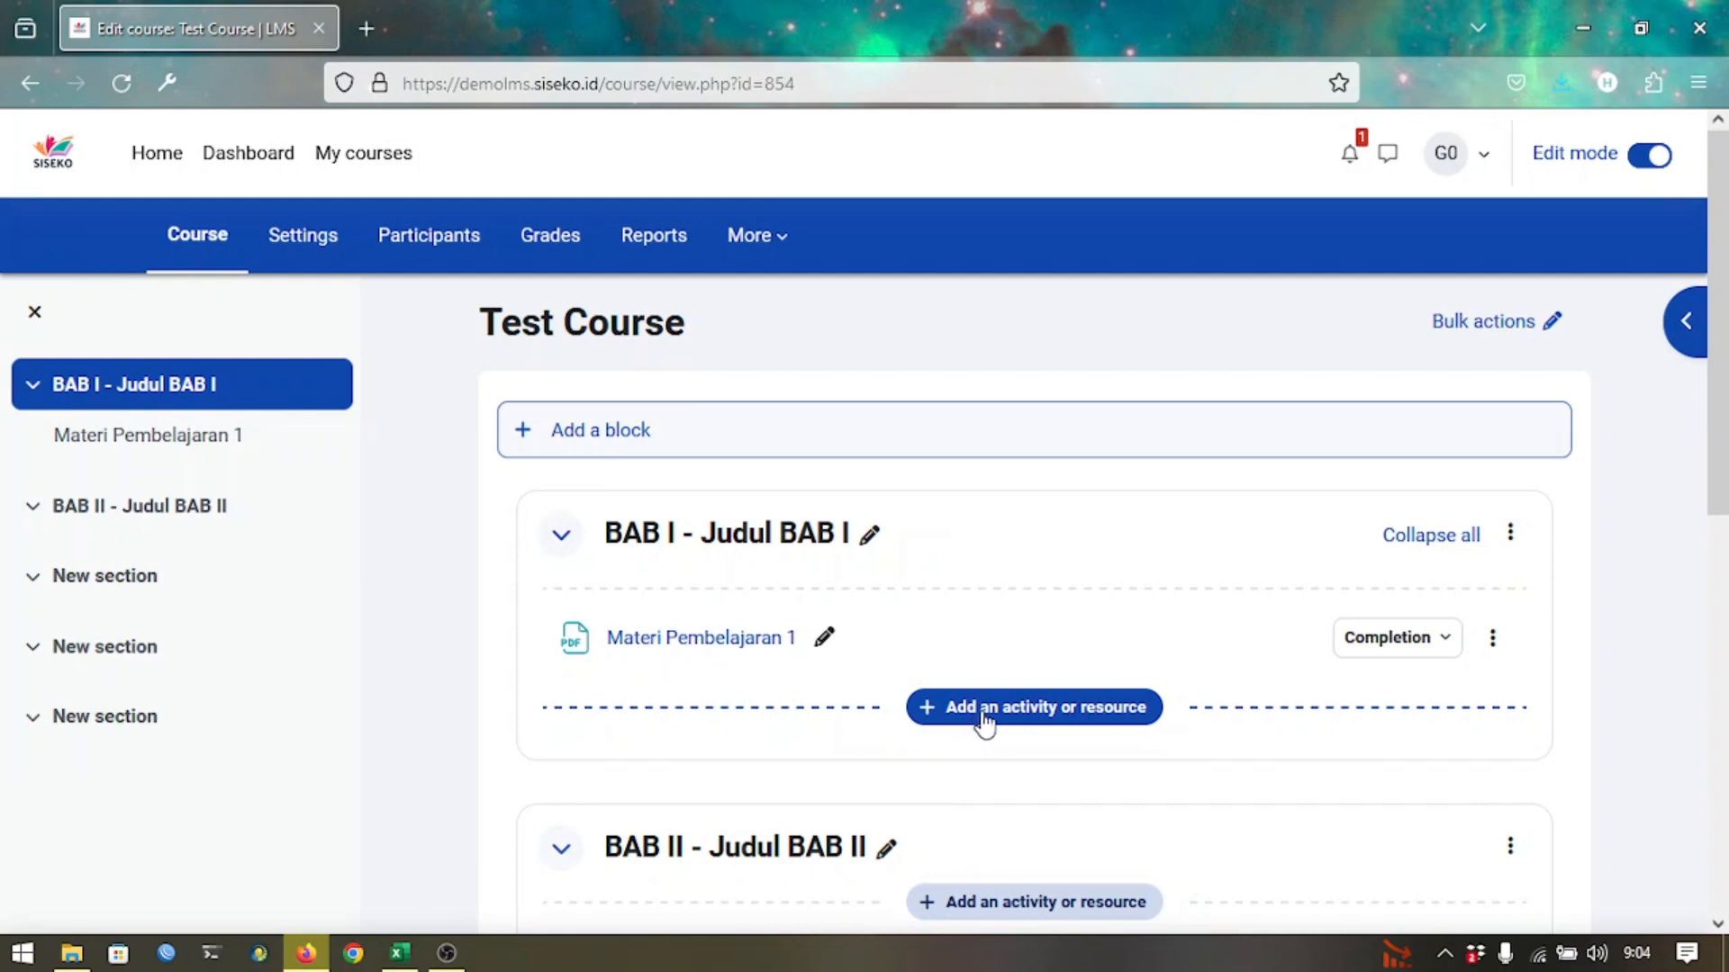
Start a new URL resource in BAB I and name it 'Materi 2'.
click(984, 717)
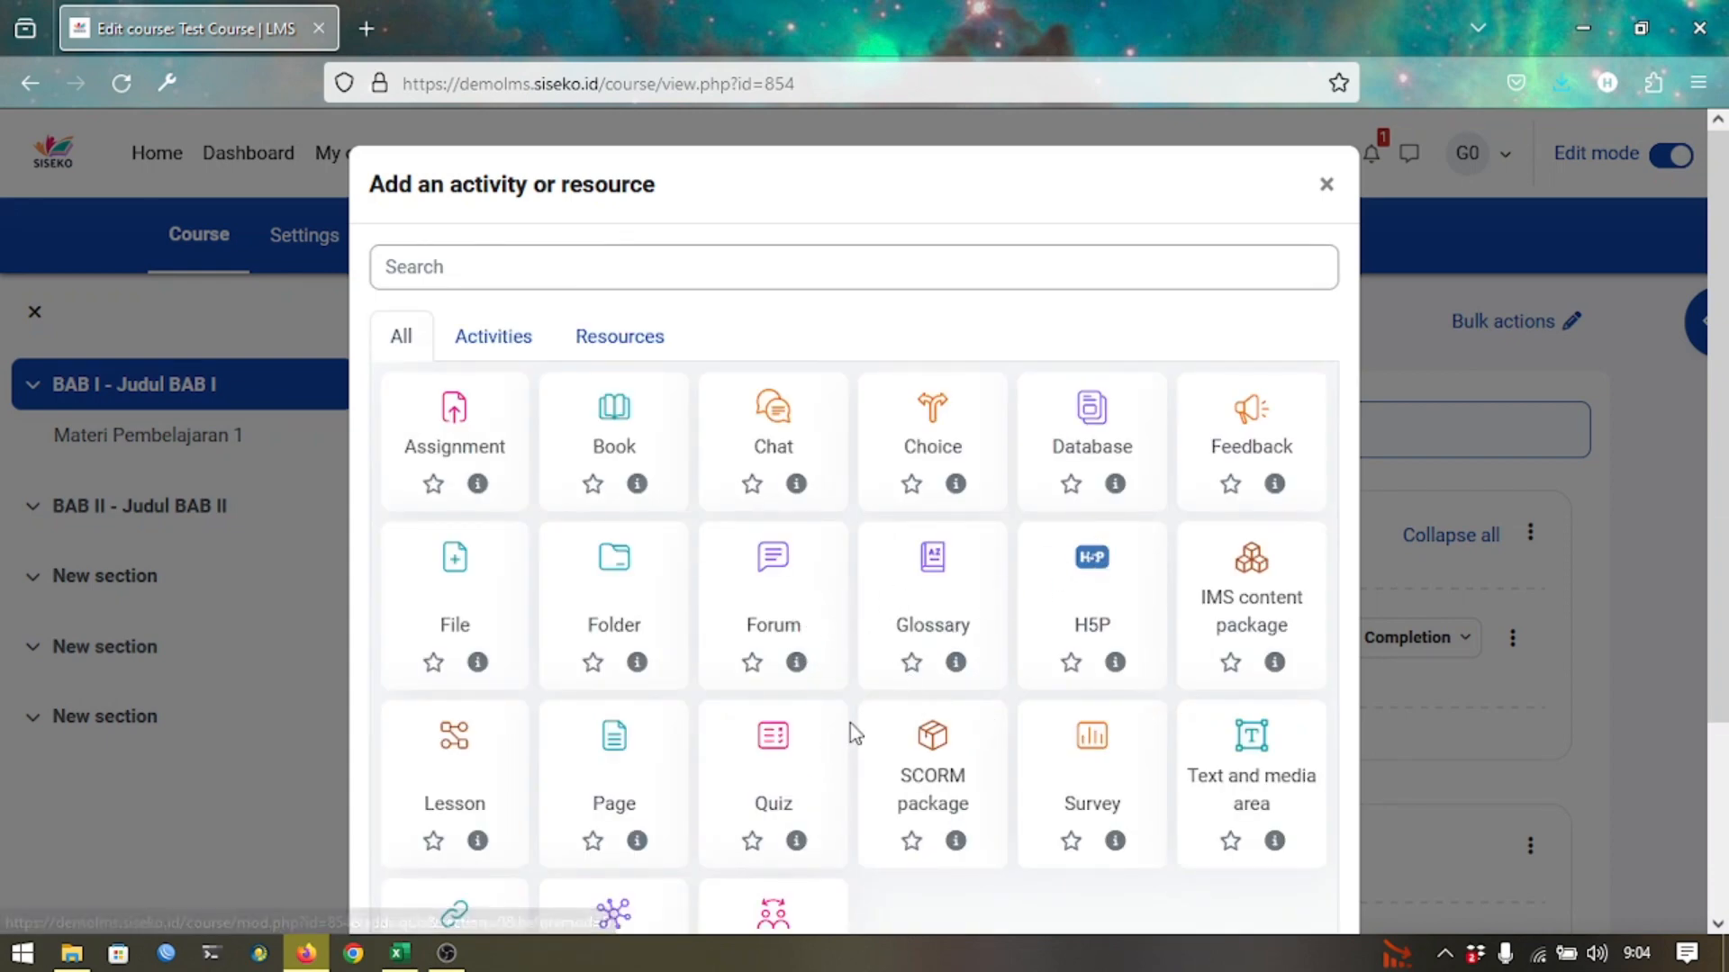
scroll(850, 722, down, 3)
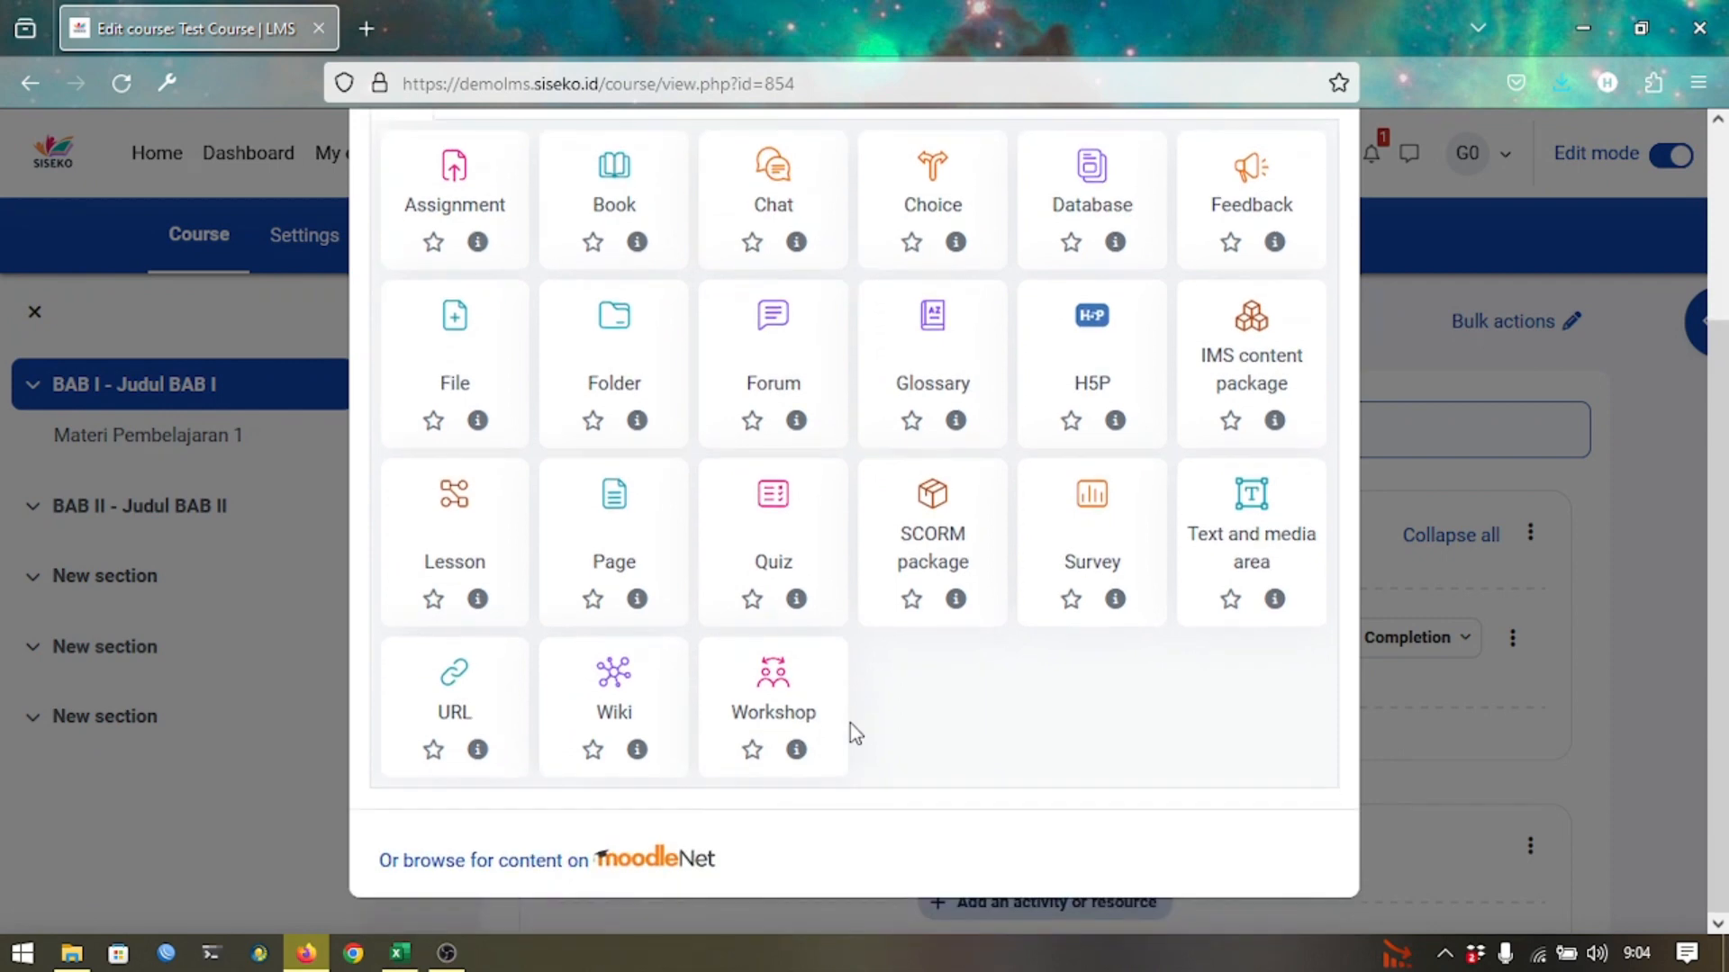
click(497, 722)
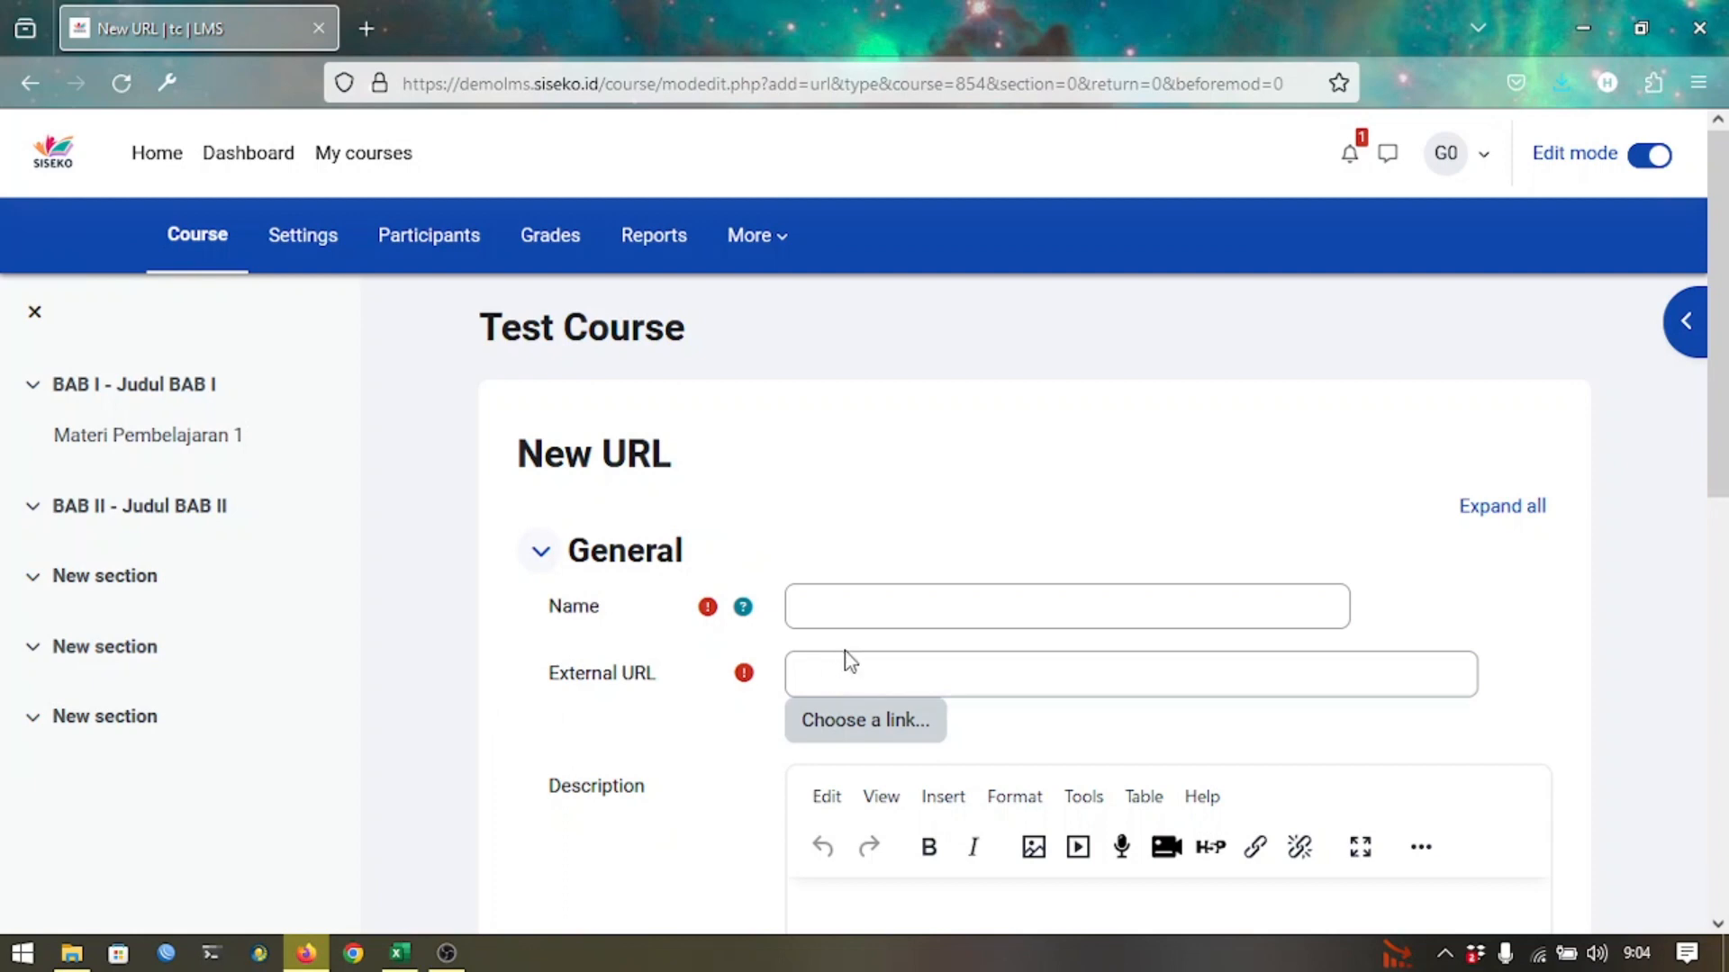
click(851, 591)
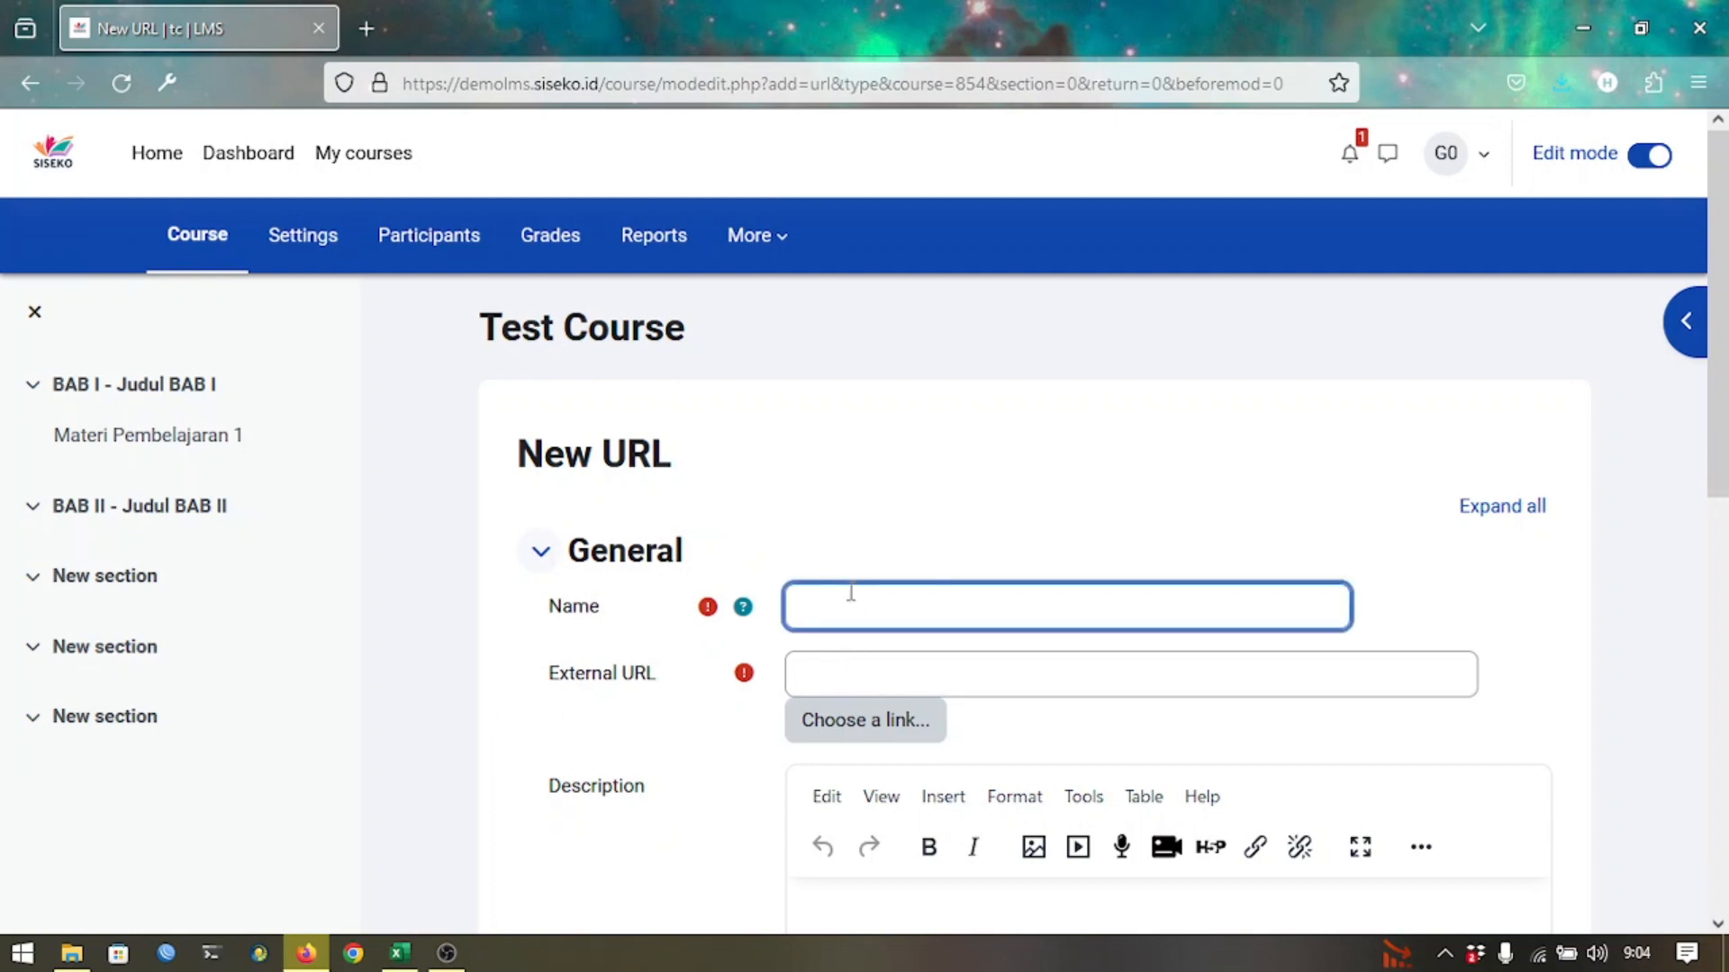
text(Materi 2)
key(Tab)
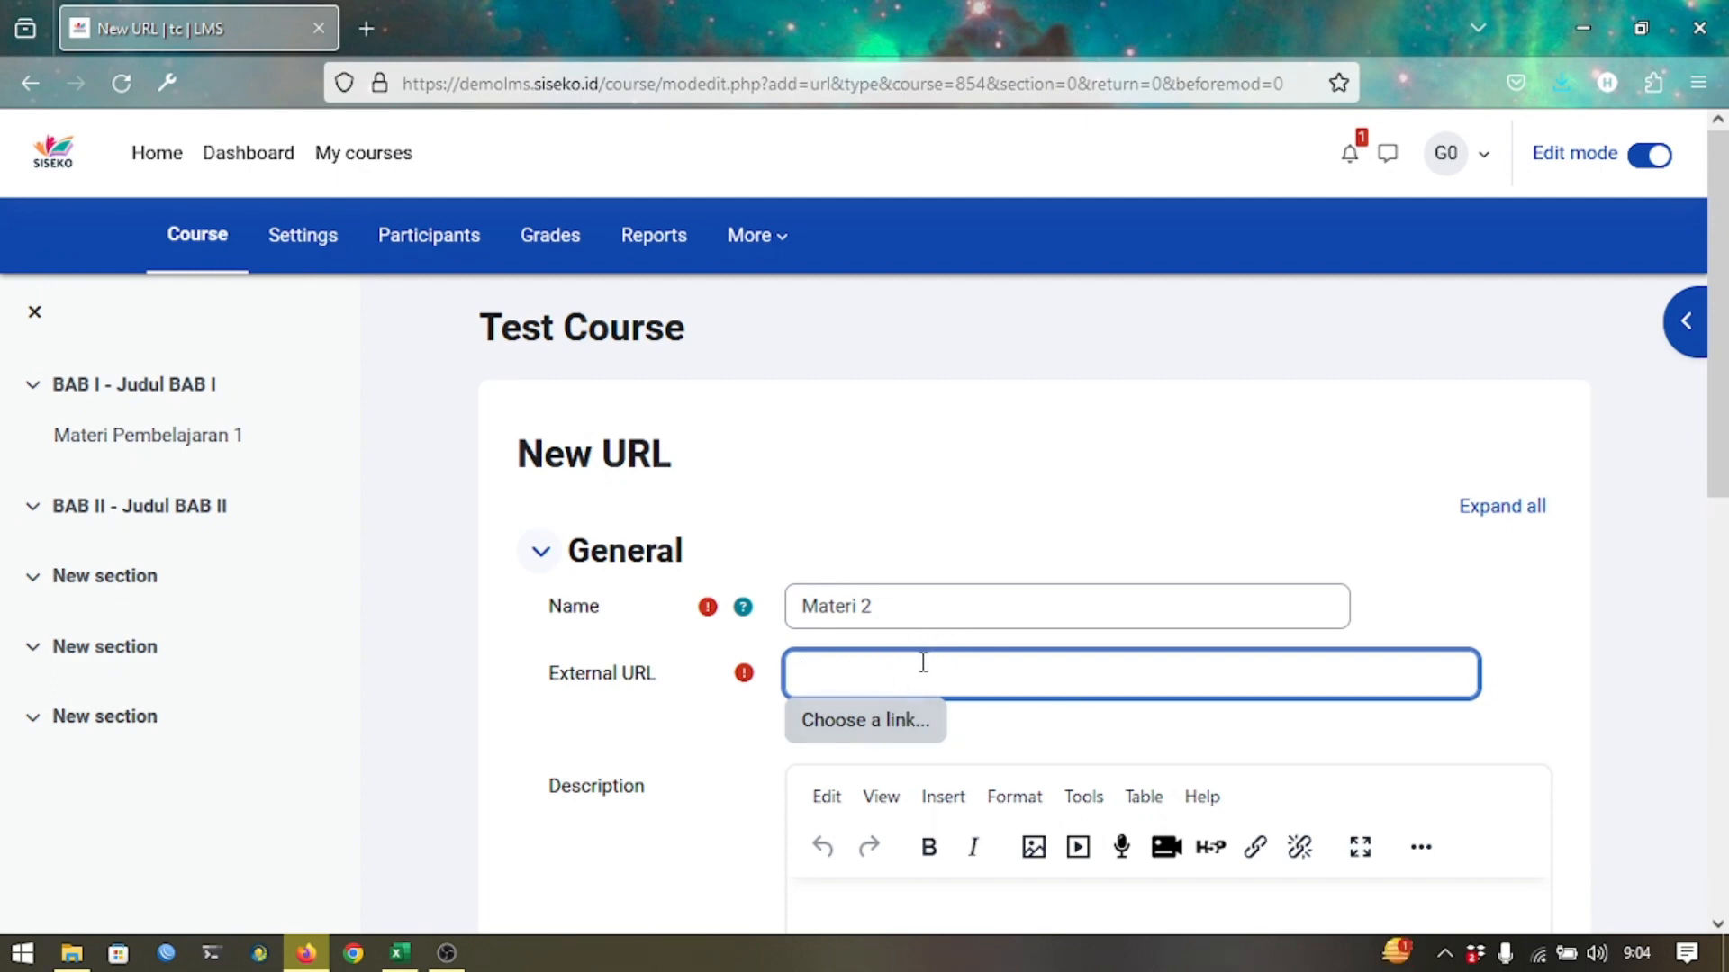
Open Digital Agency Services.pdf from the Digital Marketing Google Drive folder in a new tab.
click(380, 28)
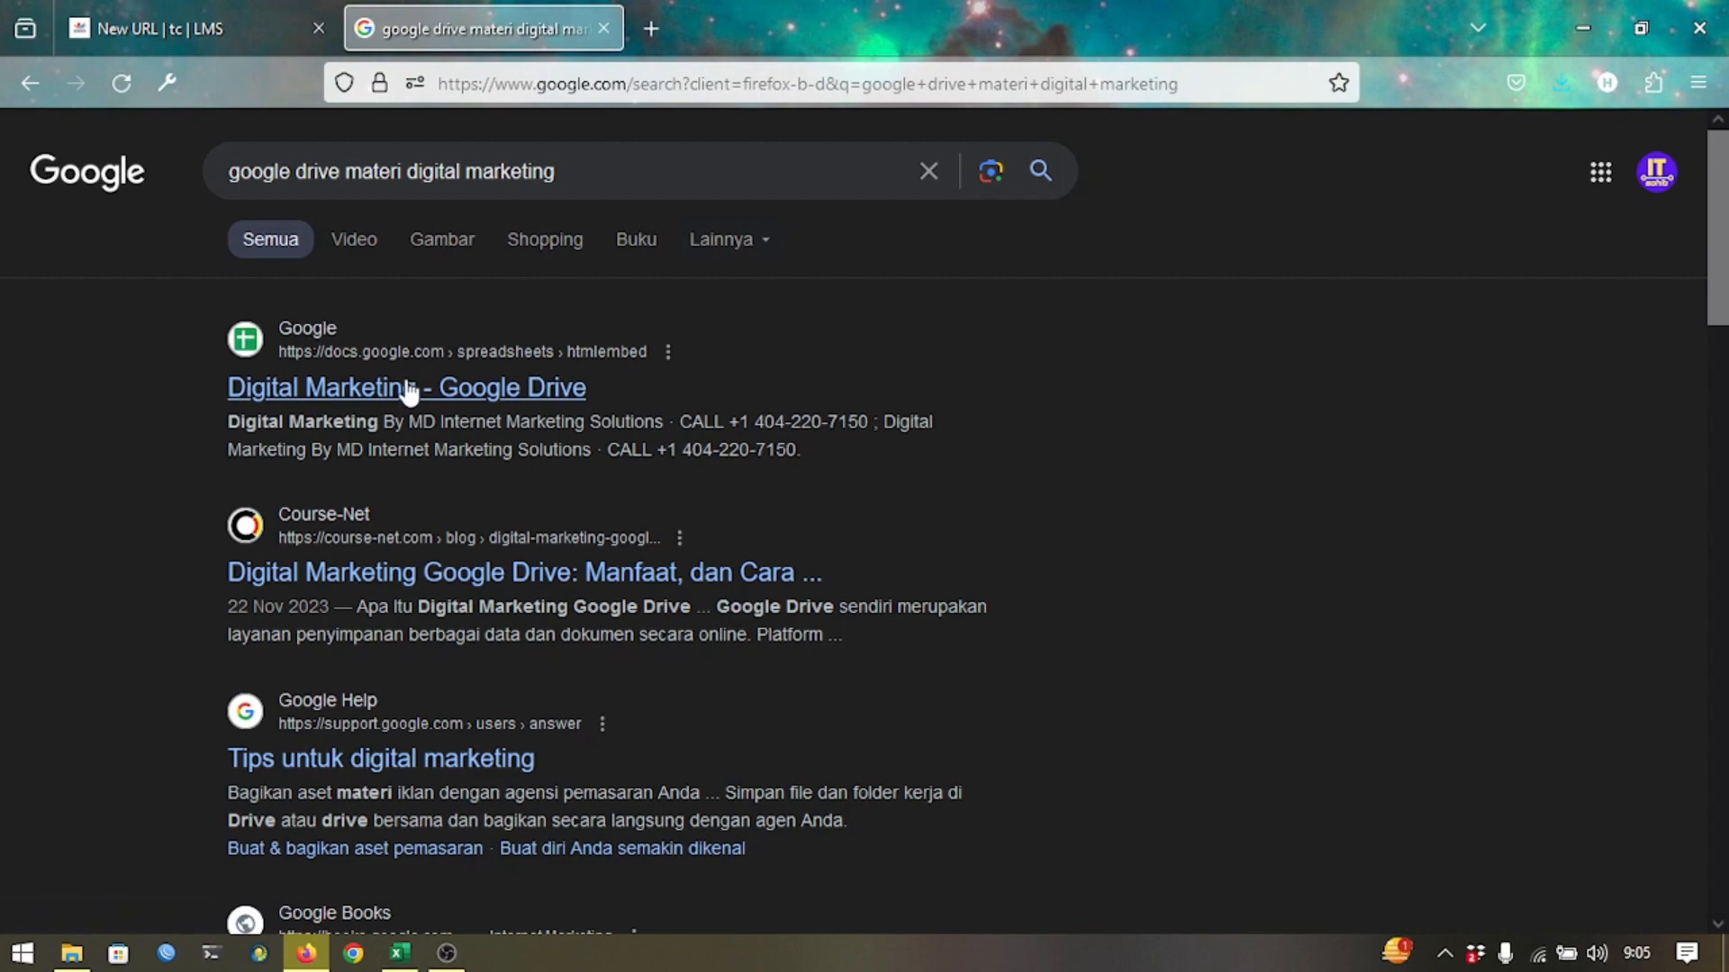
click(445, 385)
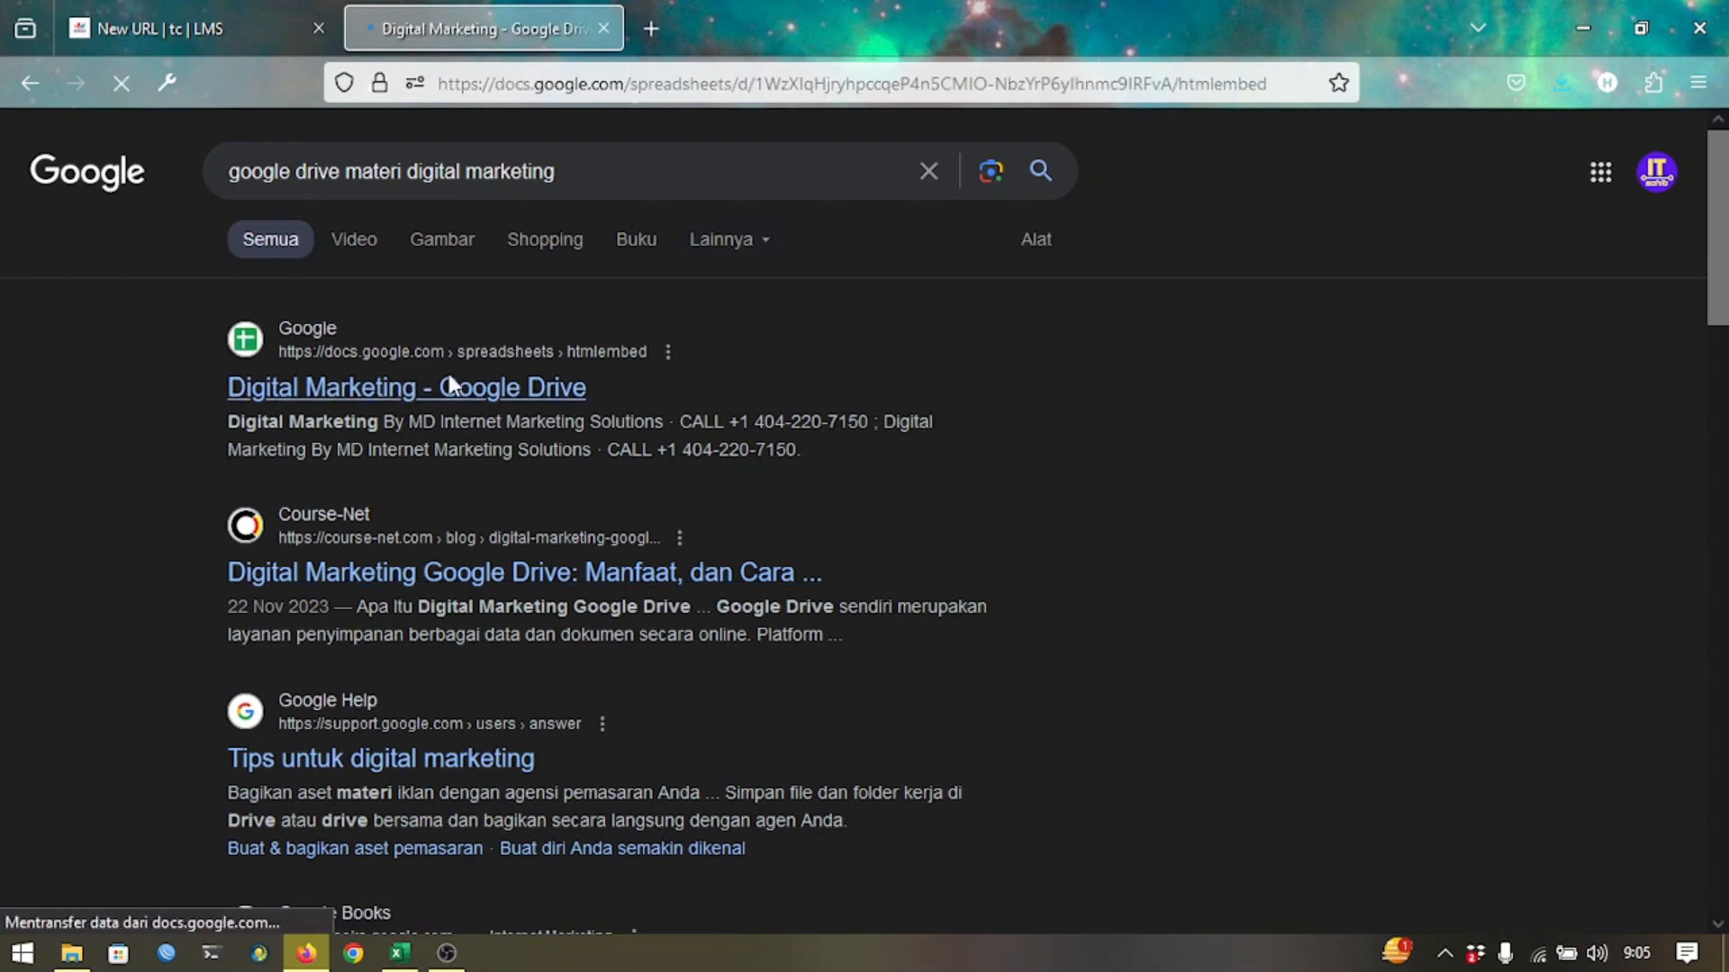
scroll(453, 601, down, 3)
click(450, 396)
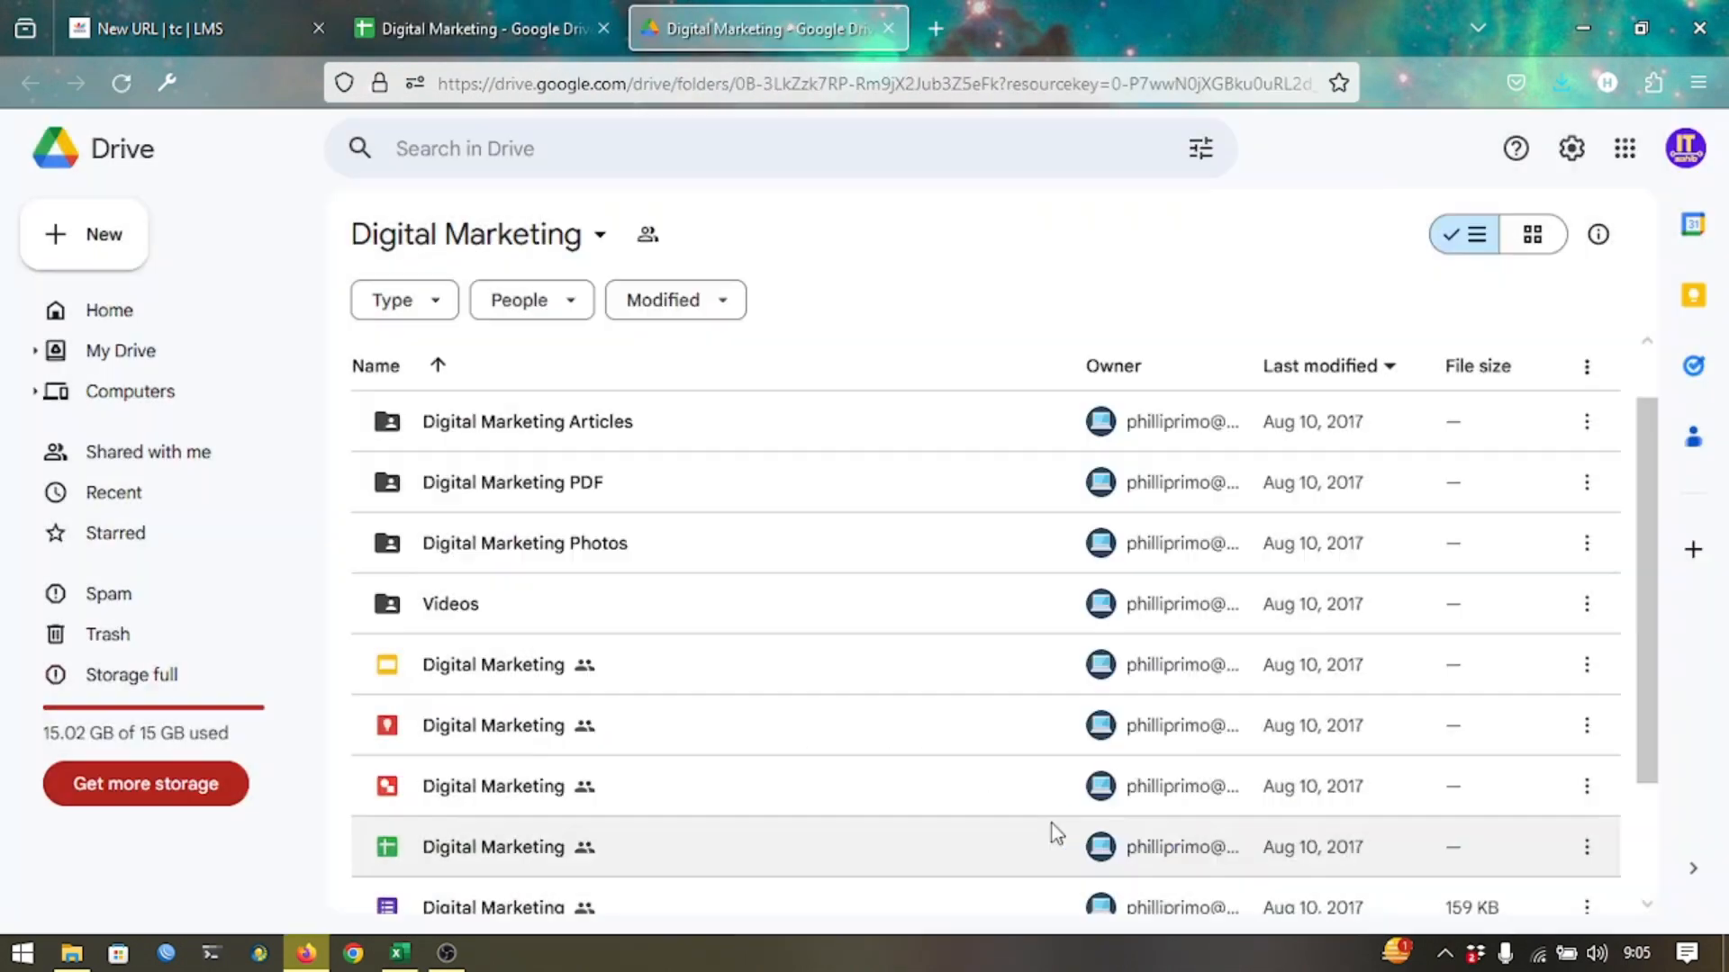
scroll(1051, 824, down, 3)
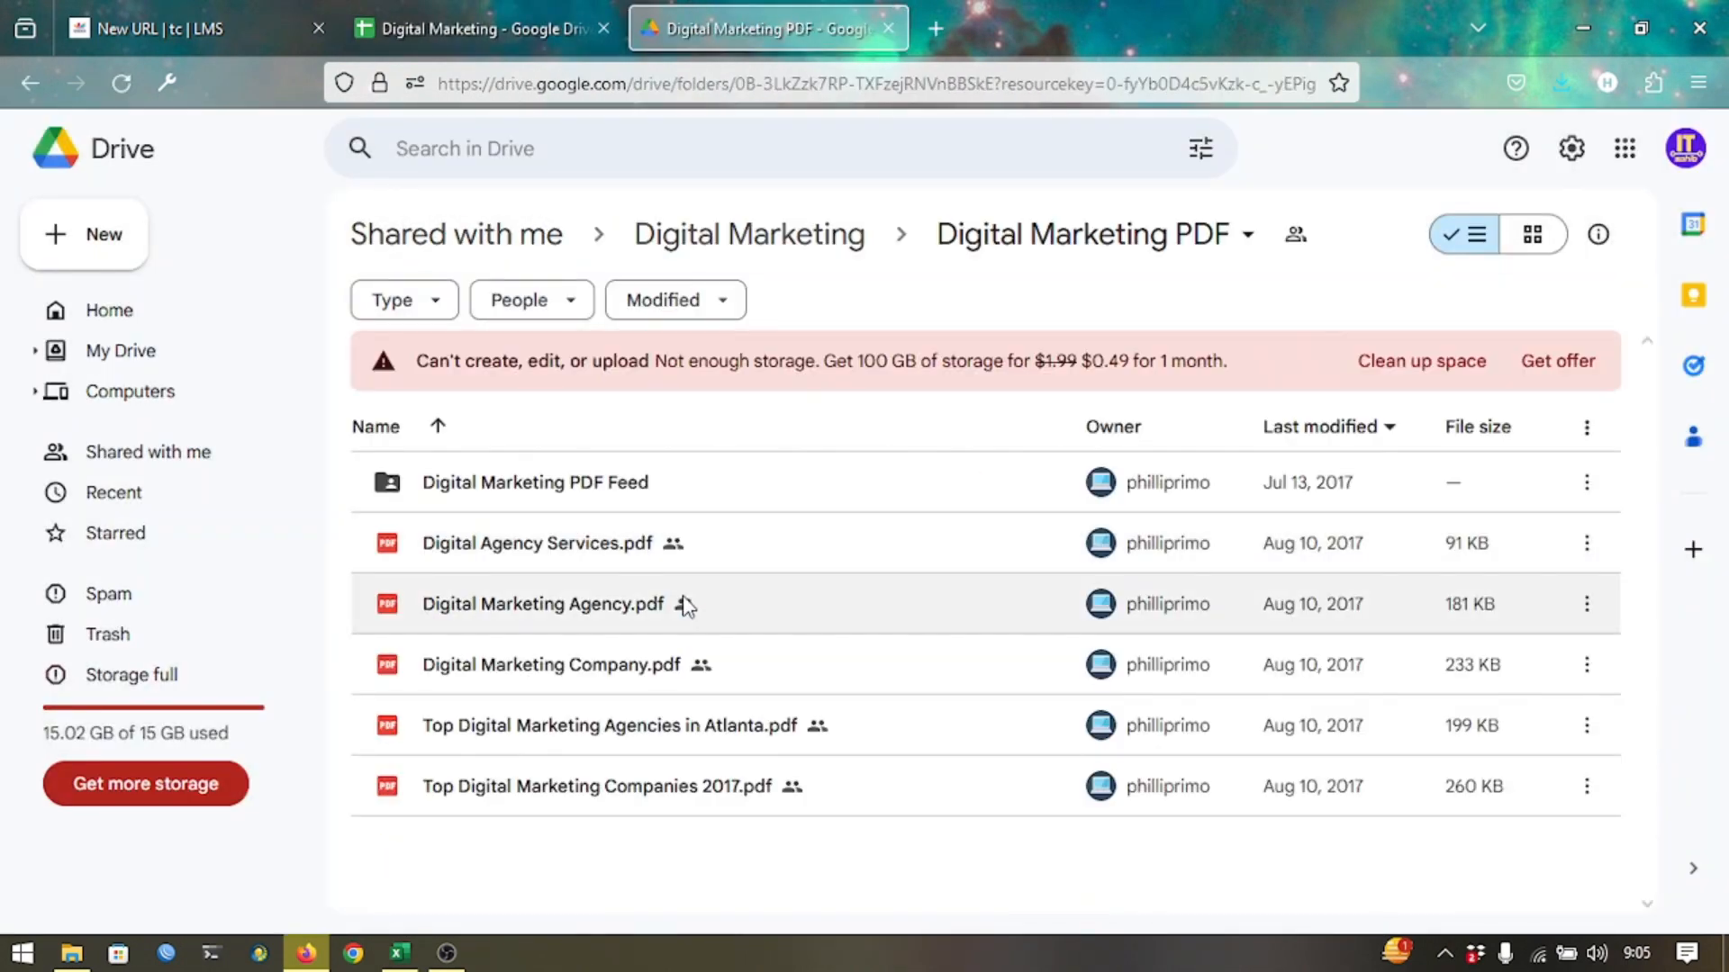
double_click(630, 544)
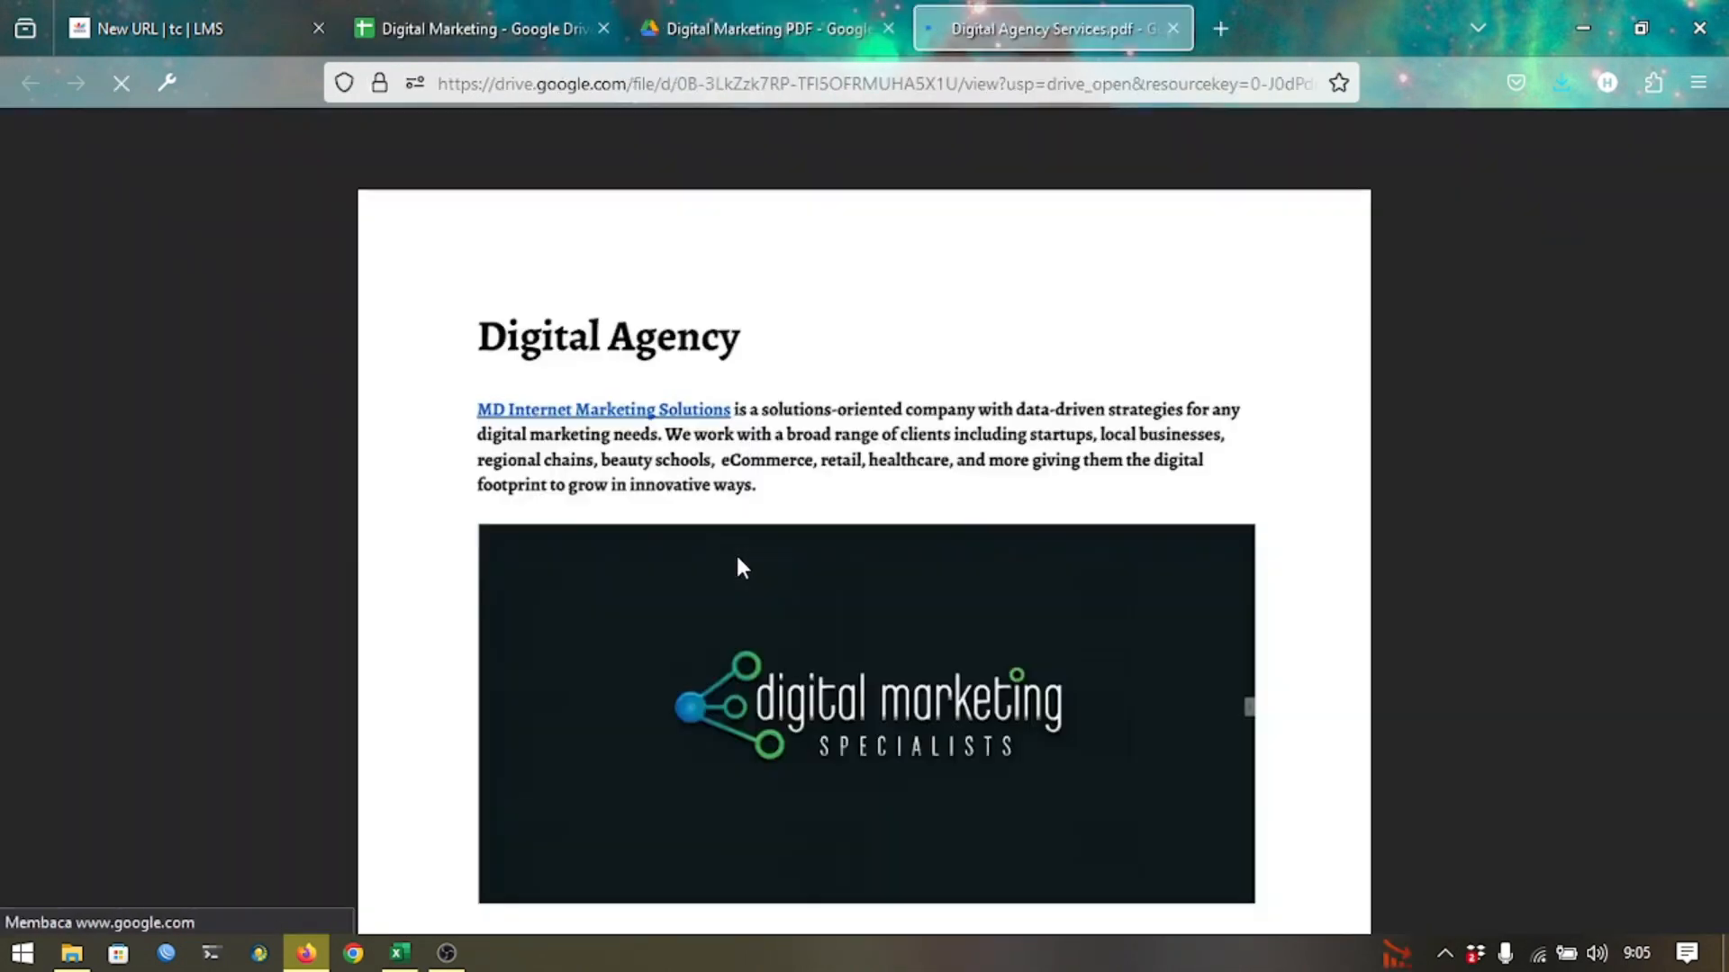
Copy the PDF's public sharing link and return to the LMS tab.
click(1531, 153)
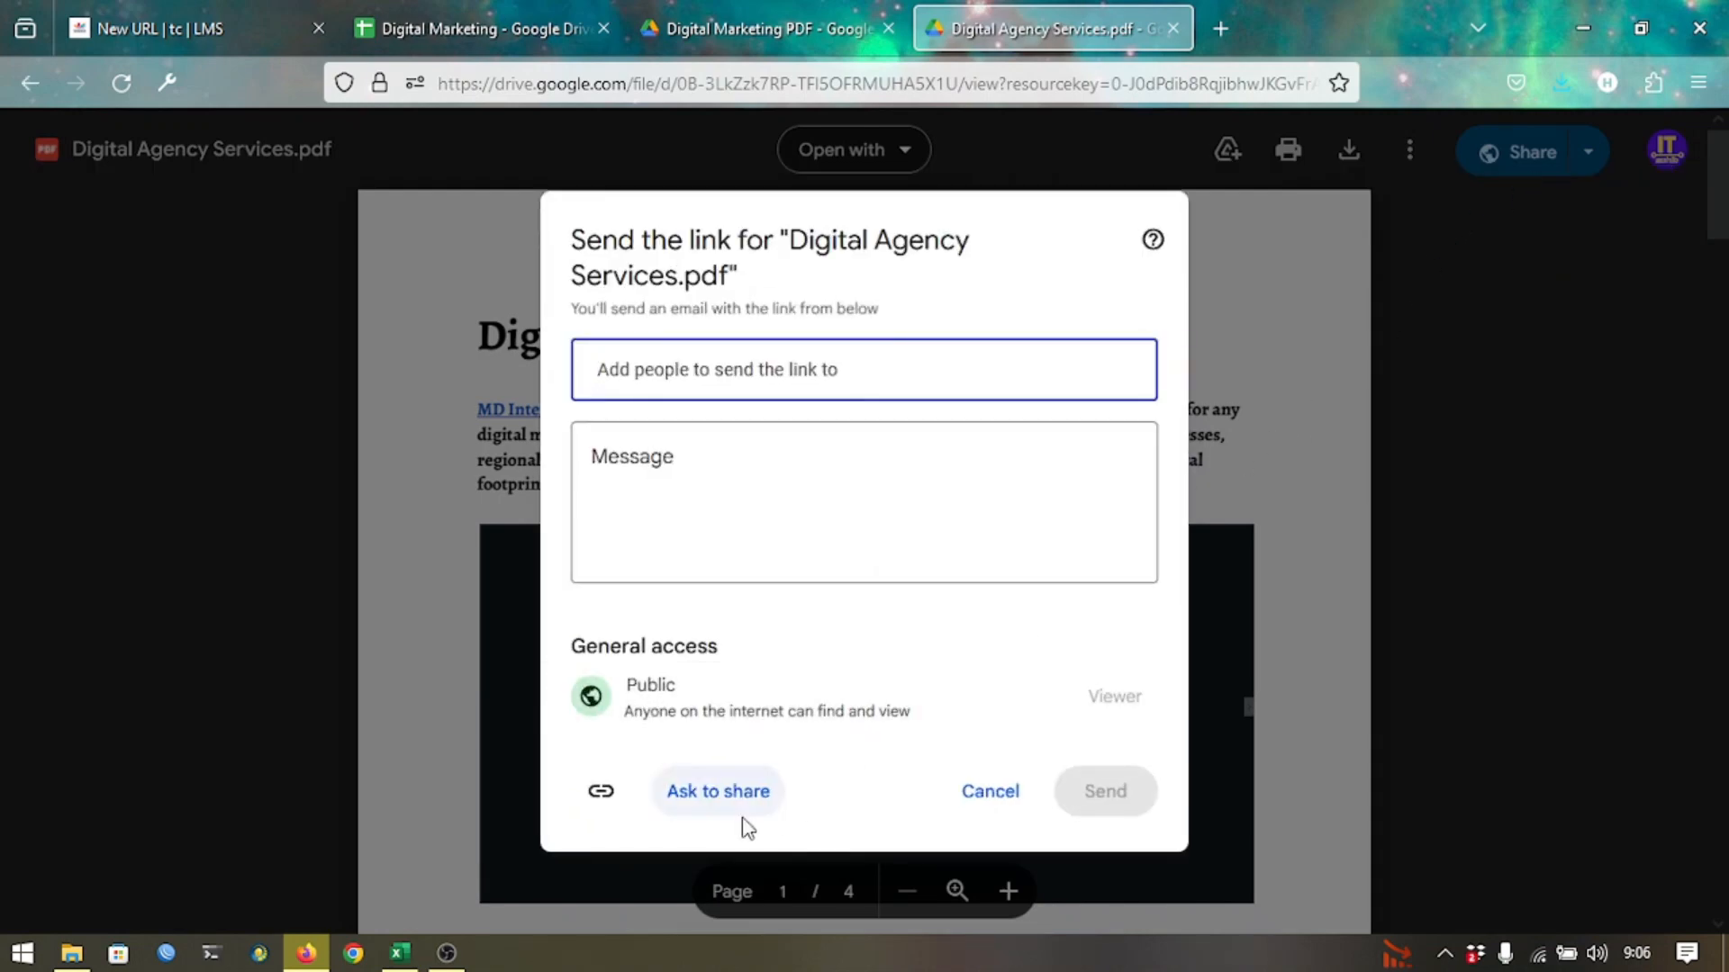
click(601, 794)
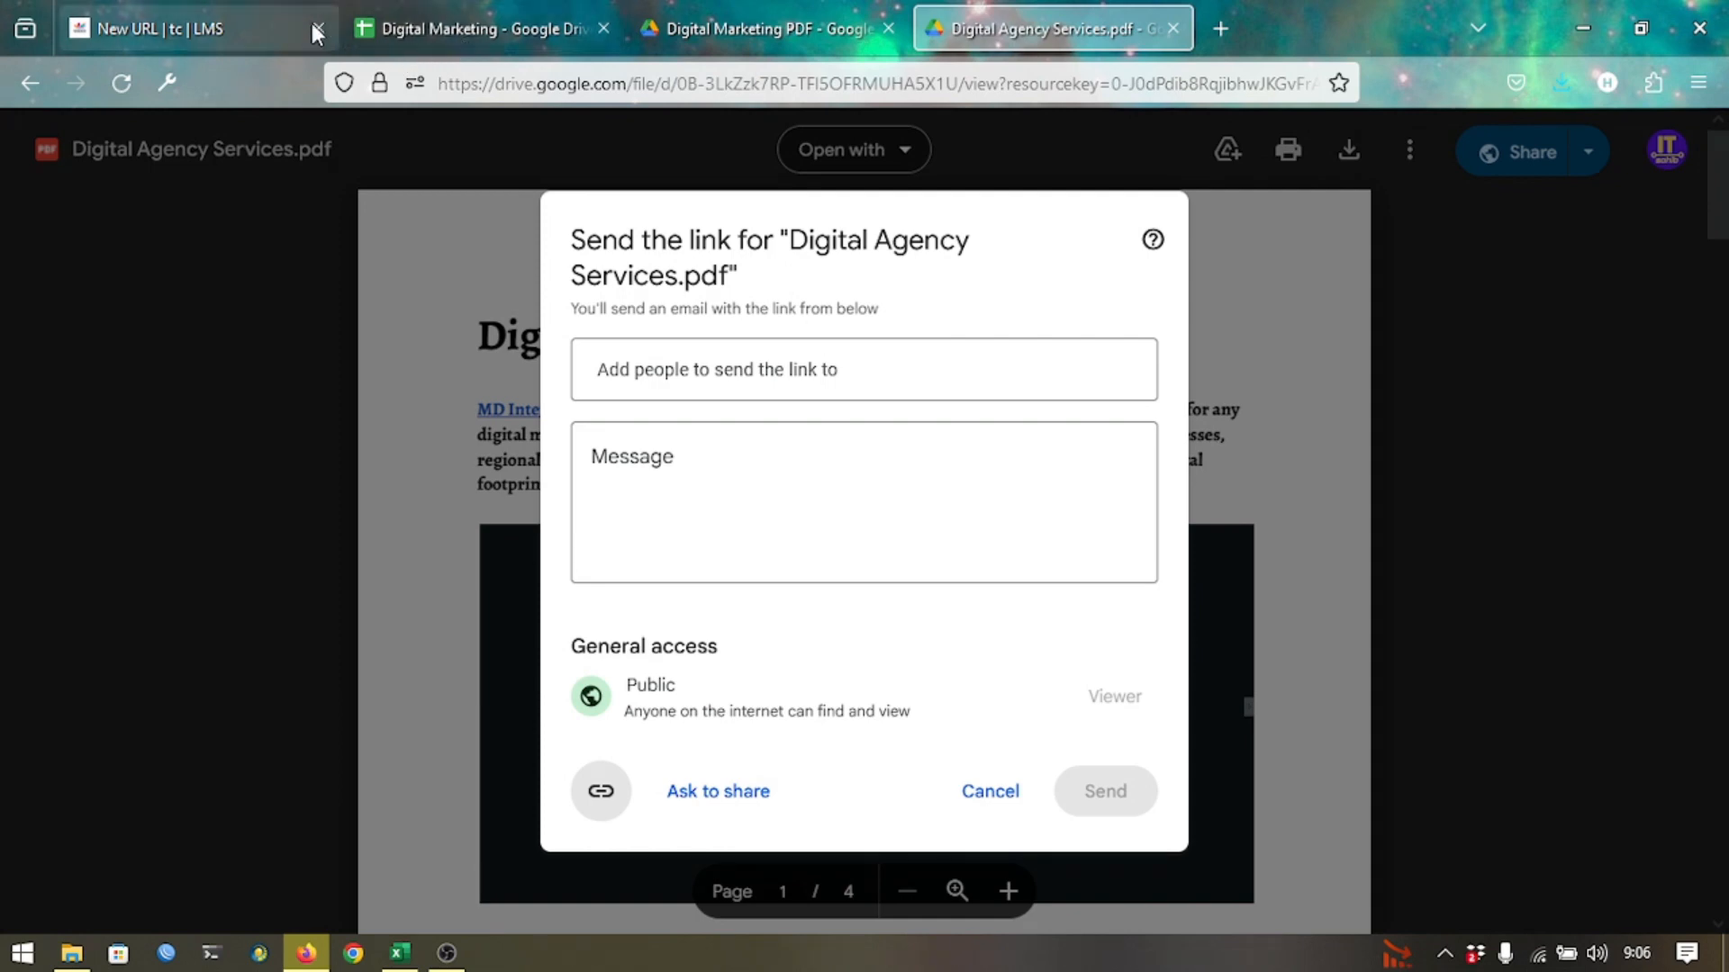
click(231, 29)
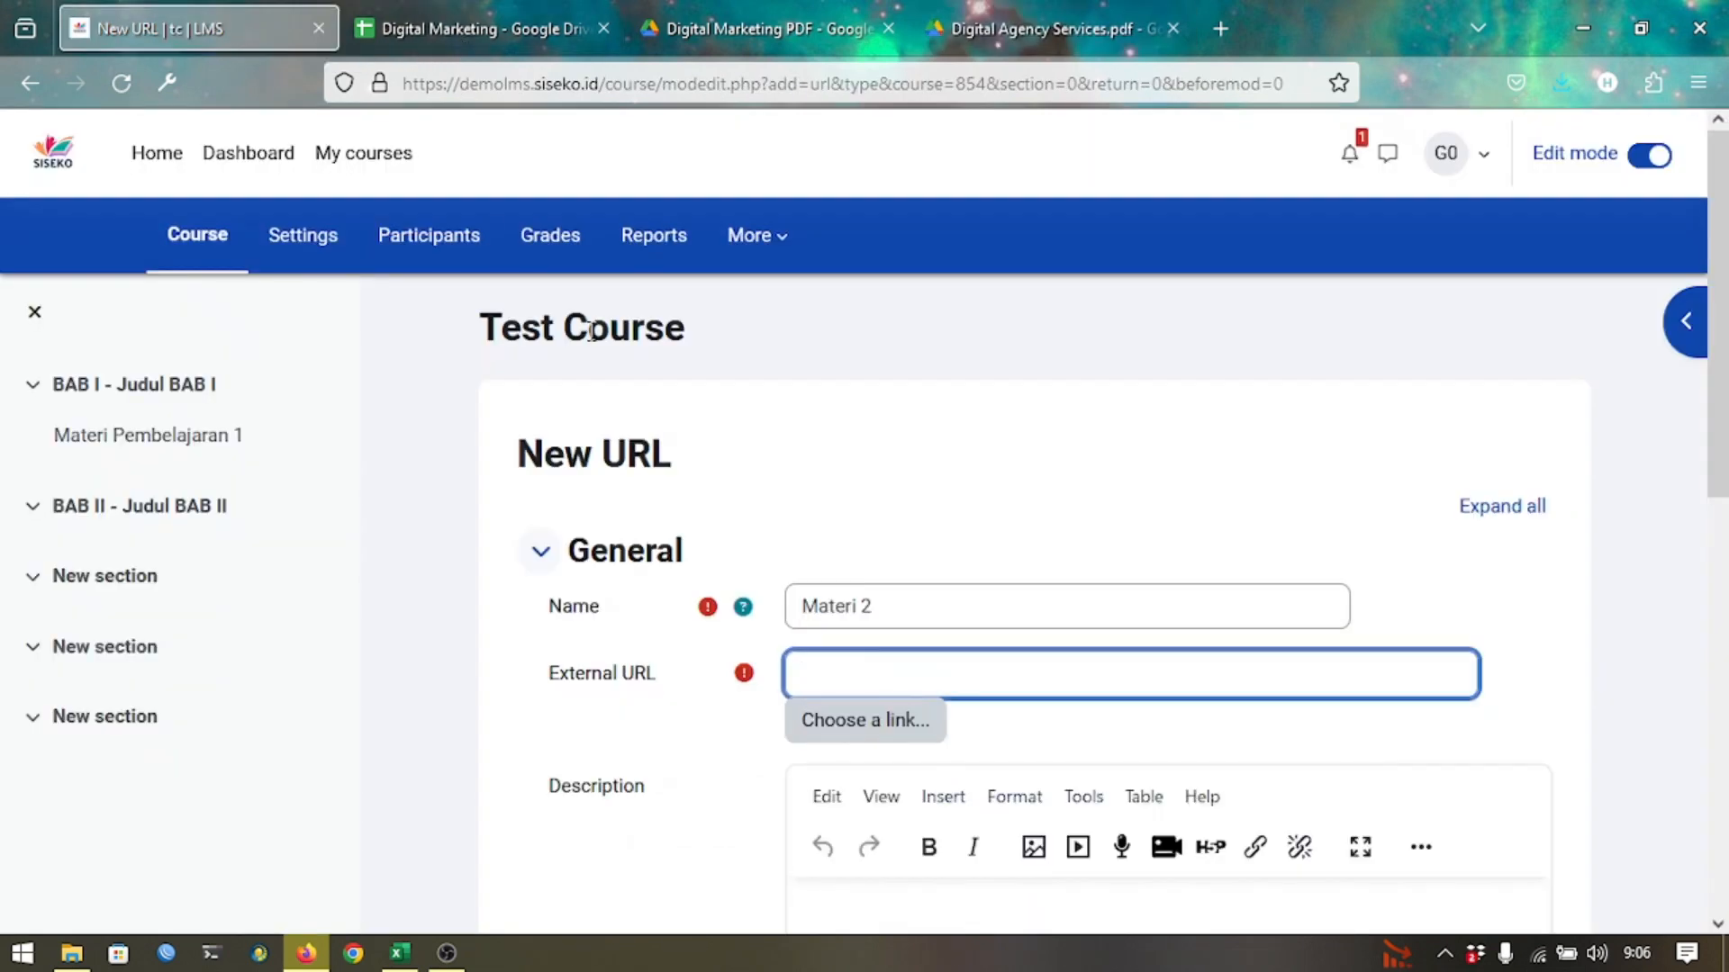
Paste the Drive link as the External URL and set Display to Open.
key(ctrl+v)
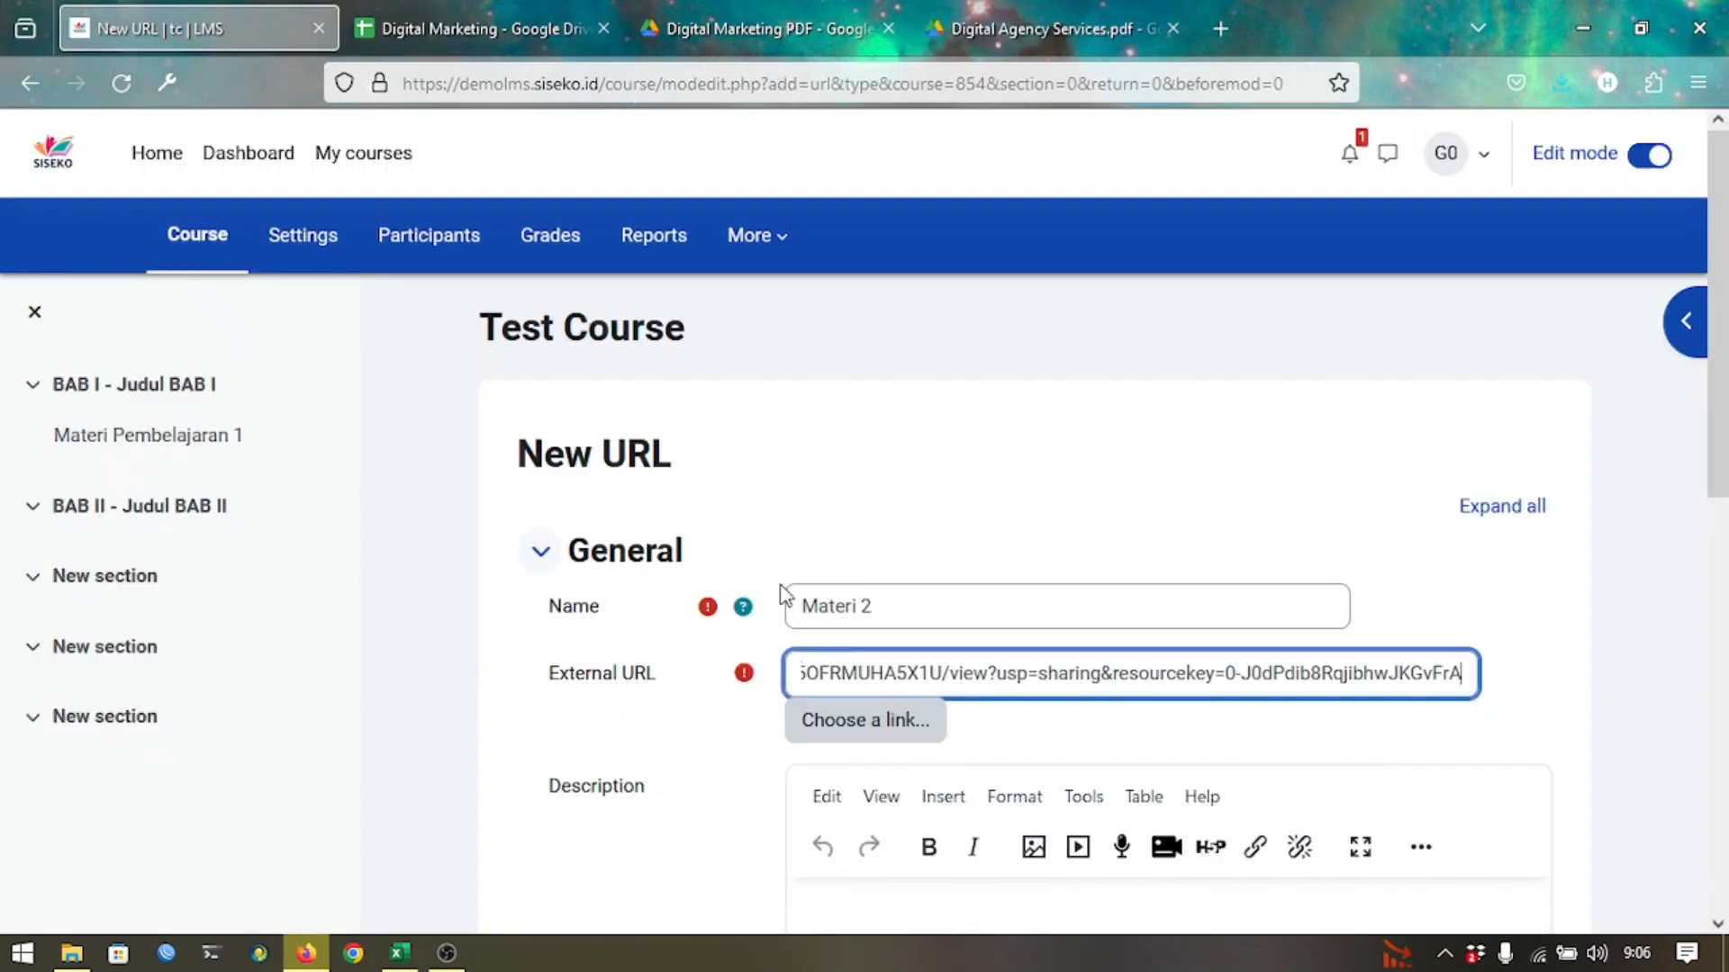
scroll(782, 593, down, 5)
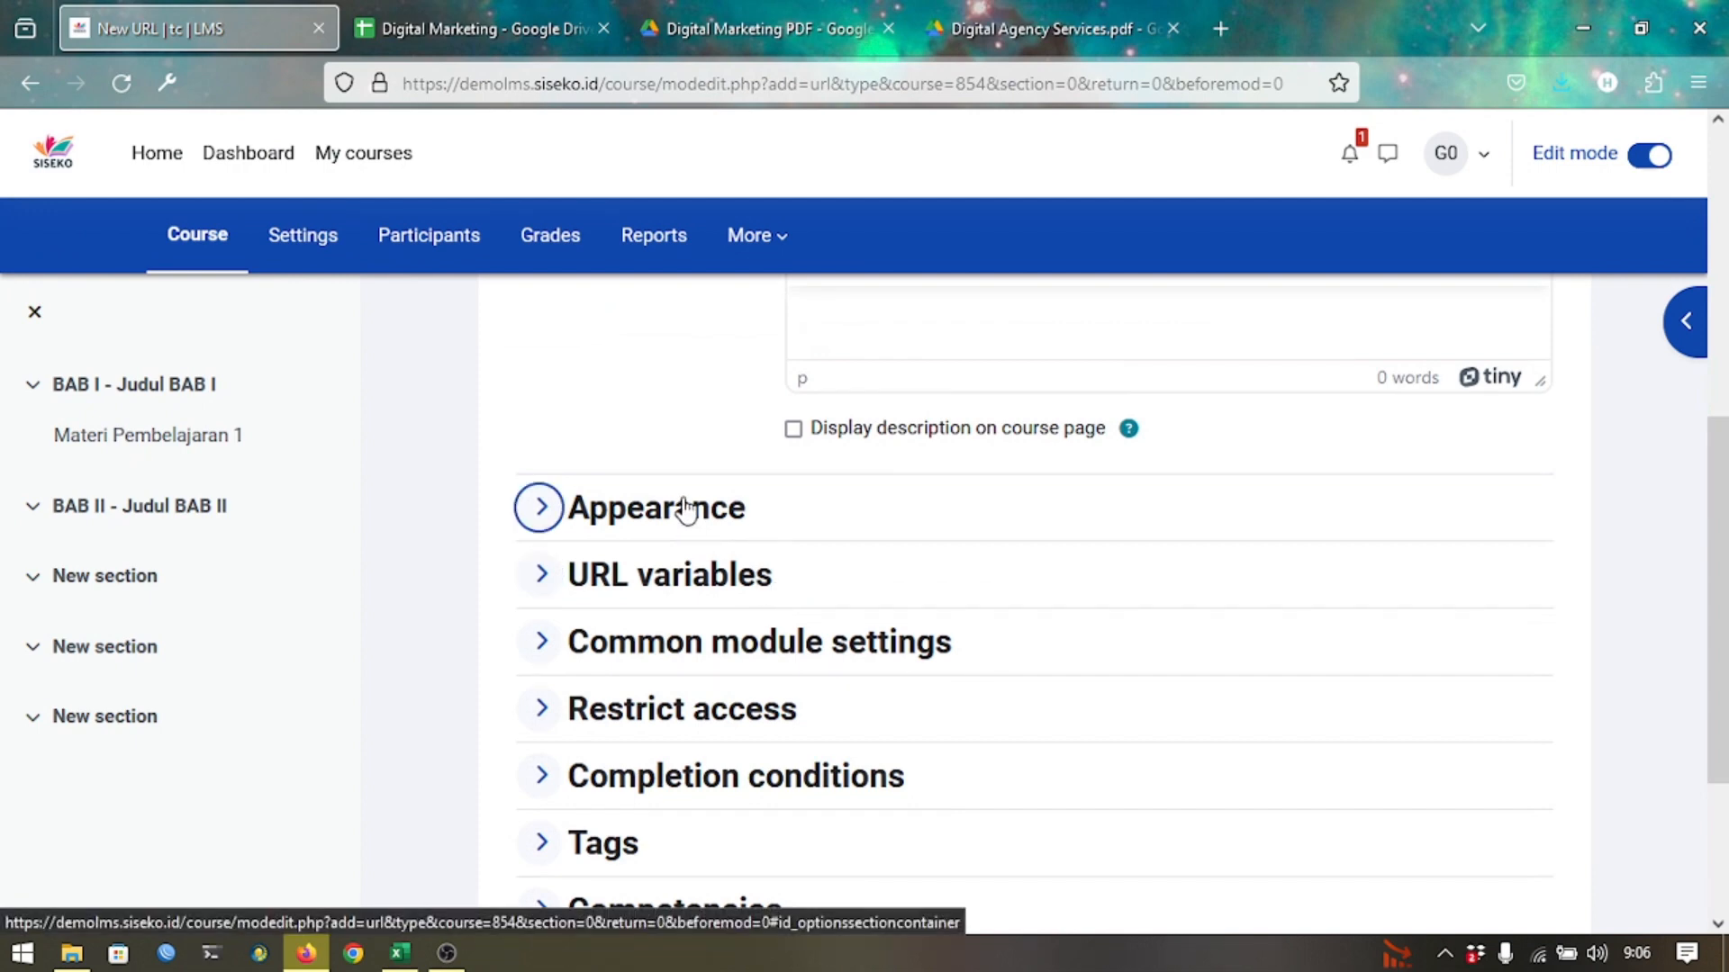
click(686, 510)
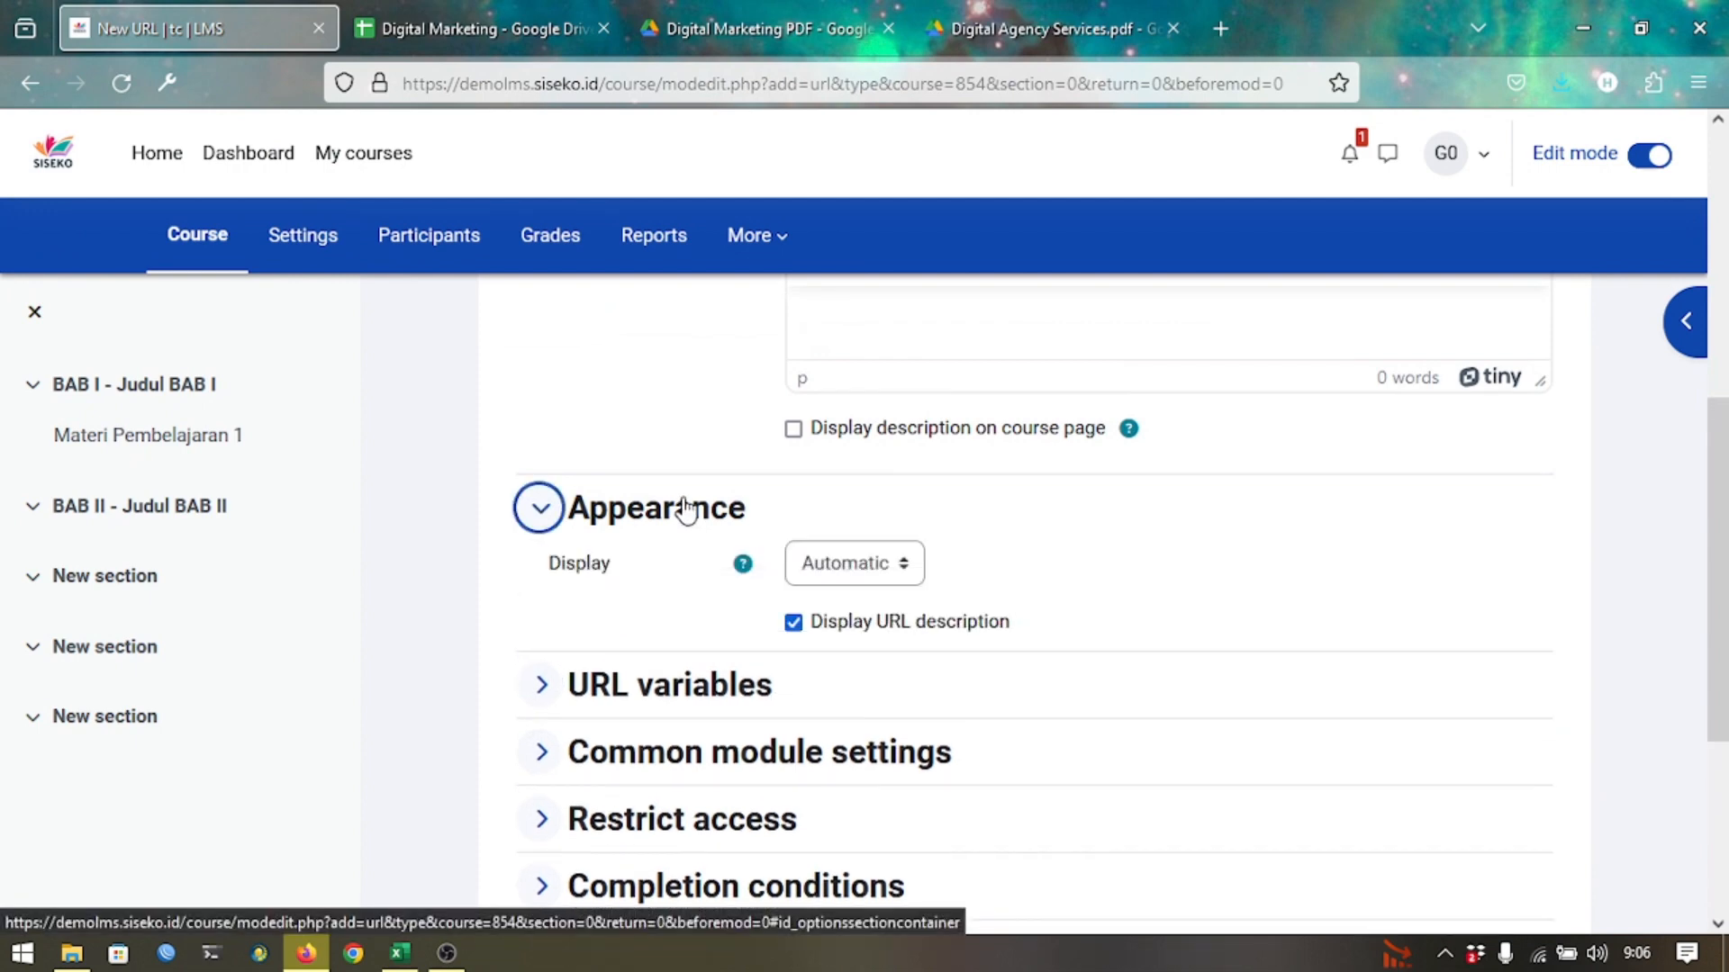
click(880, 572)
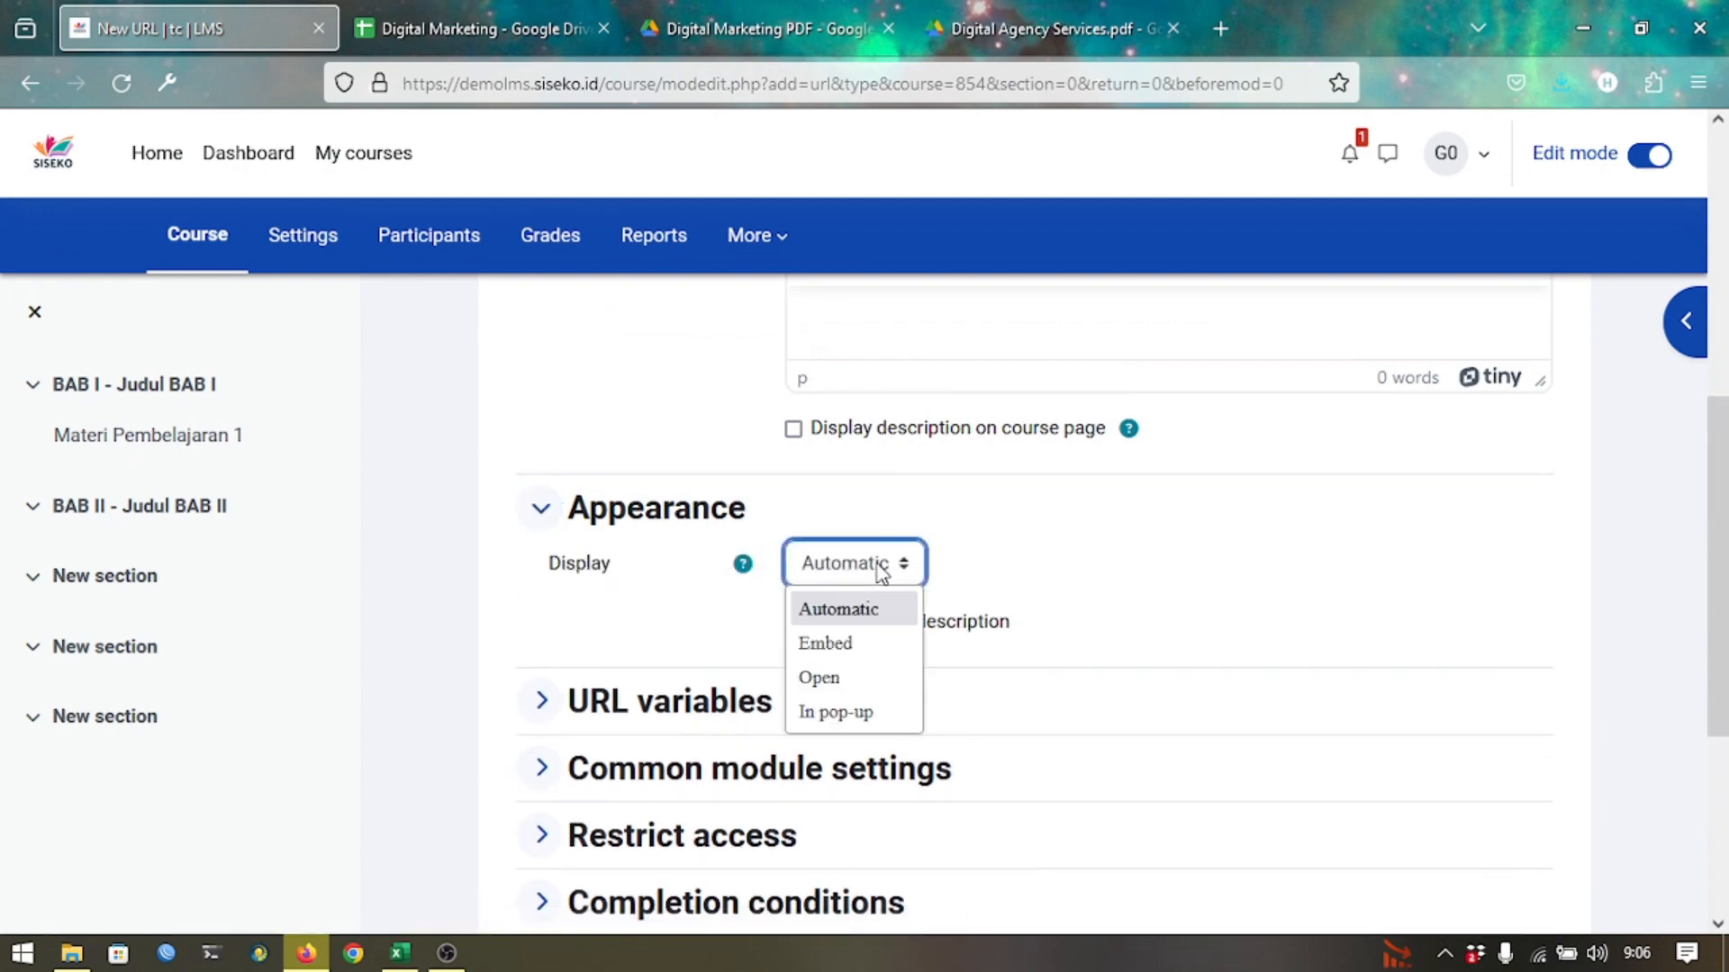
click(841, 683)
Require viewing the activity for completion, save Materi 2, and open it to test the link.
scroll(906, 639, down, 3)
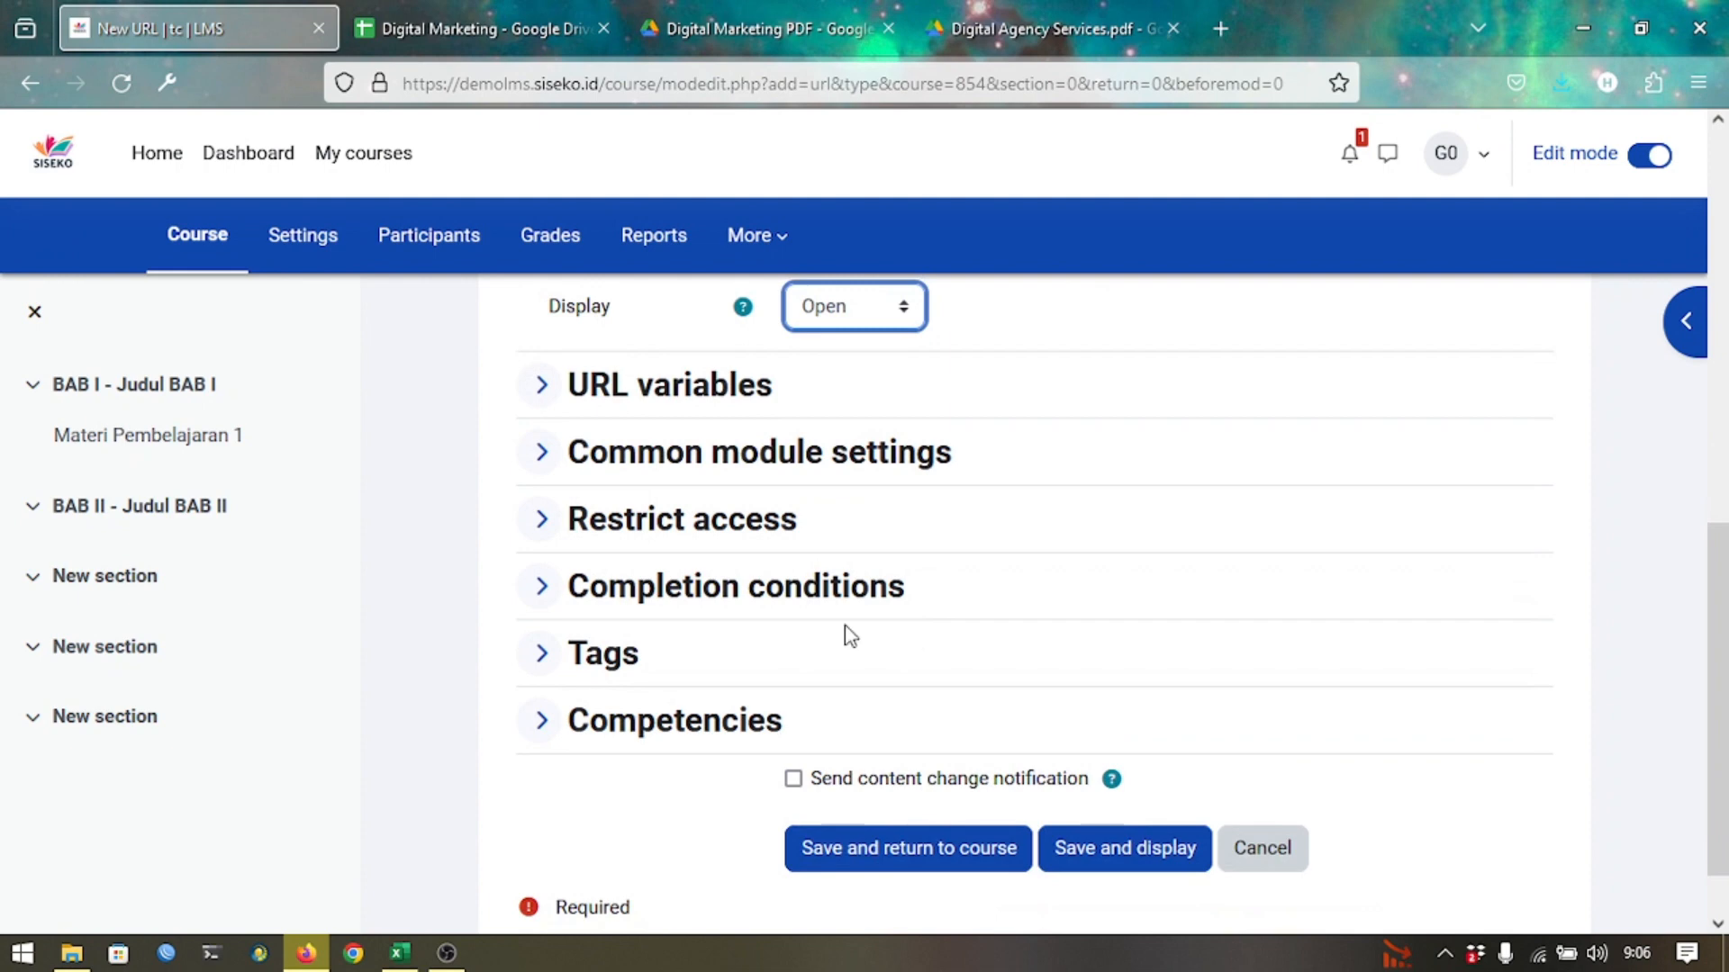
click(813, 596)
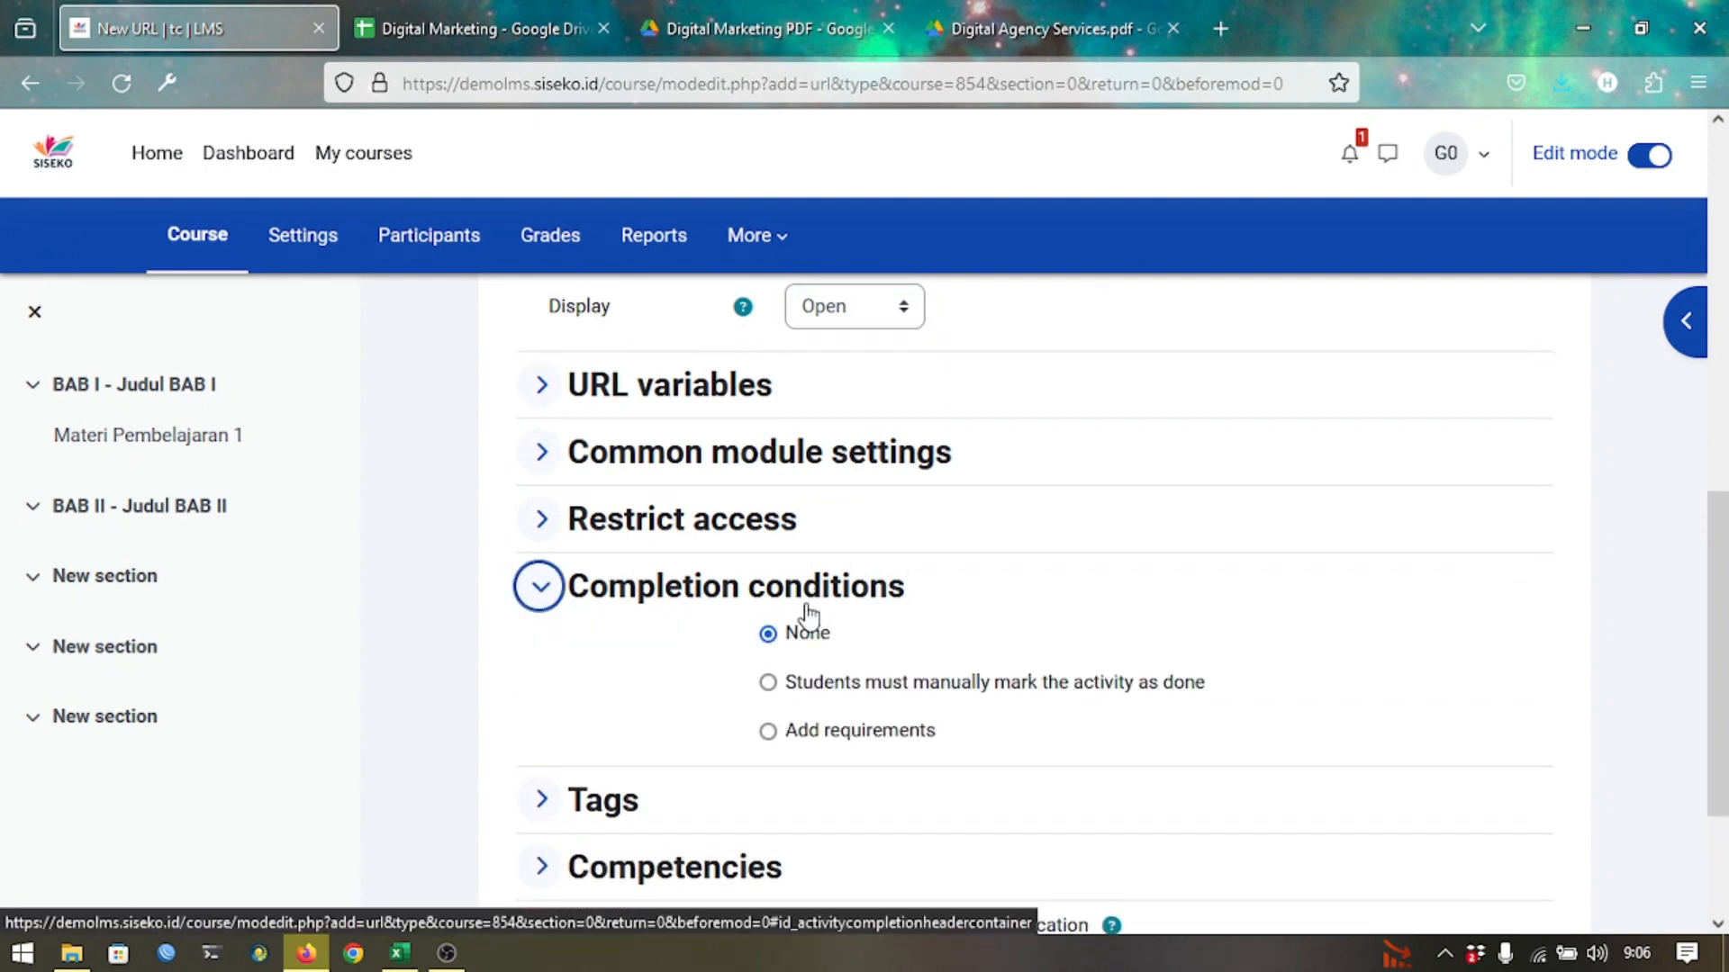
click(768, 733)
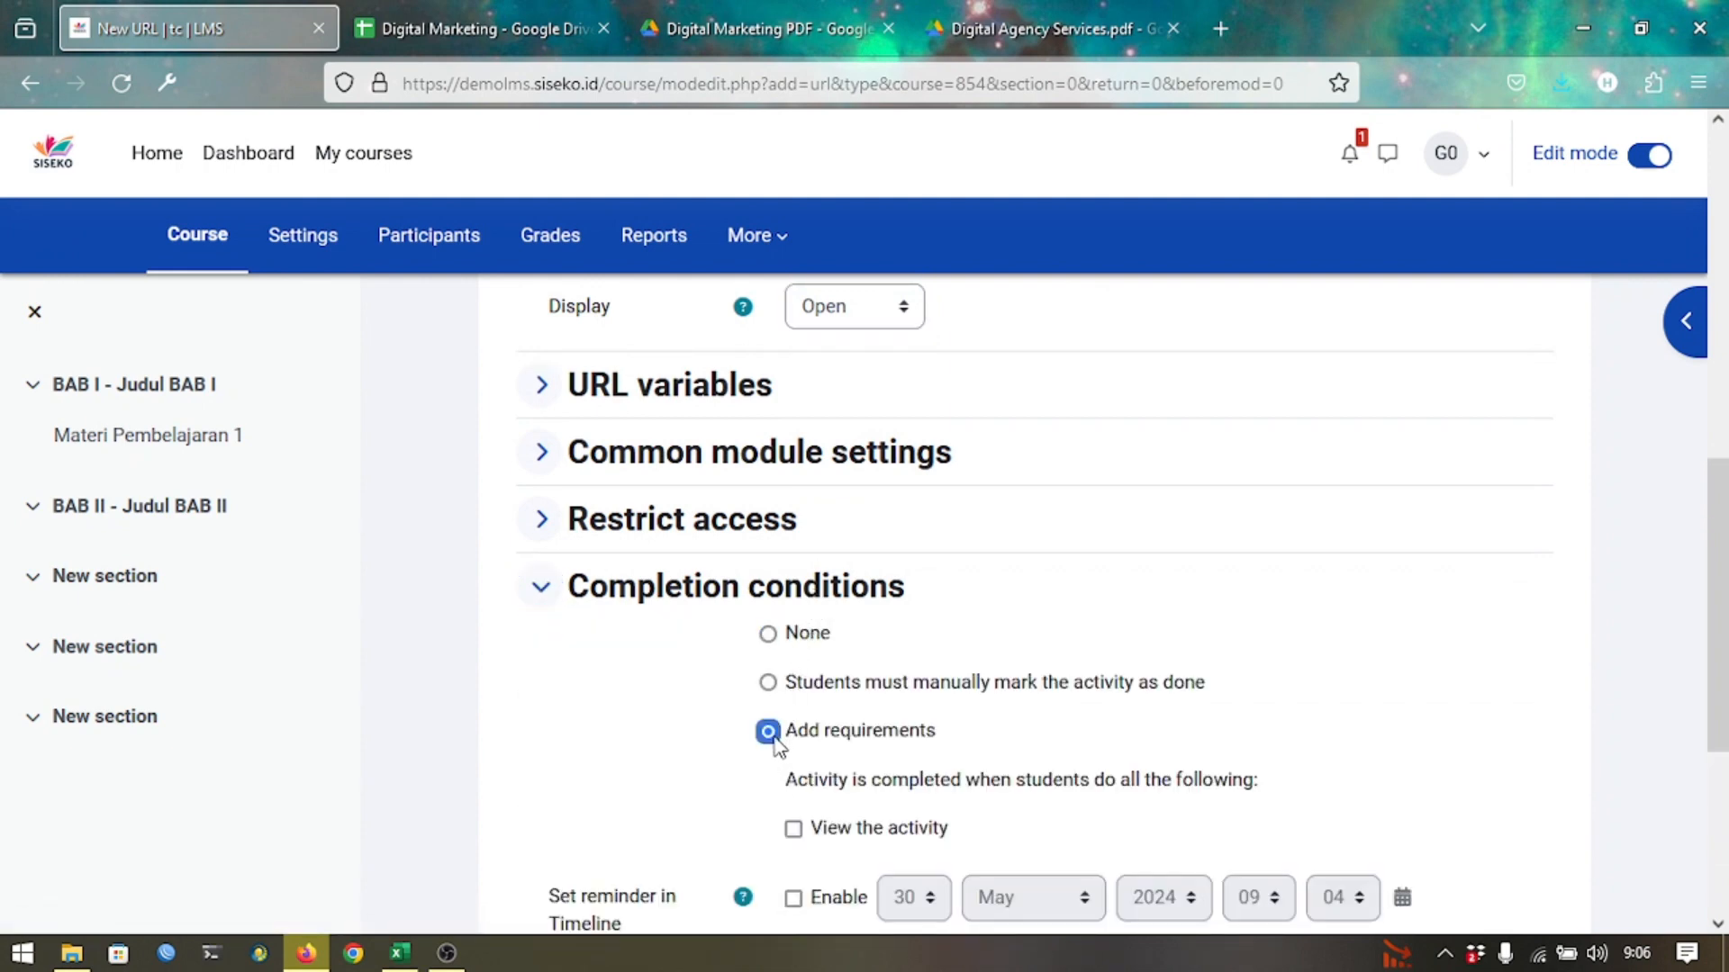
click(858, 833)
scroll(963, 772, down, 1)
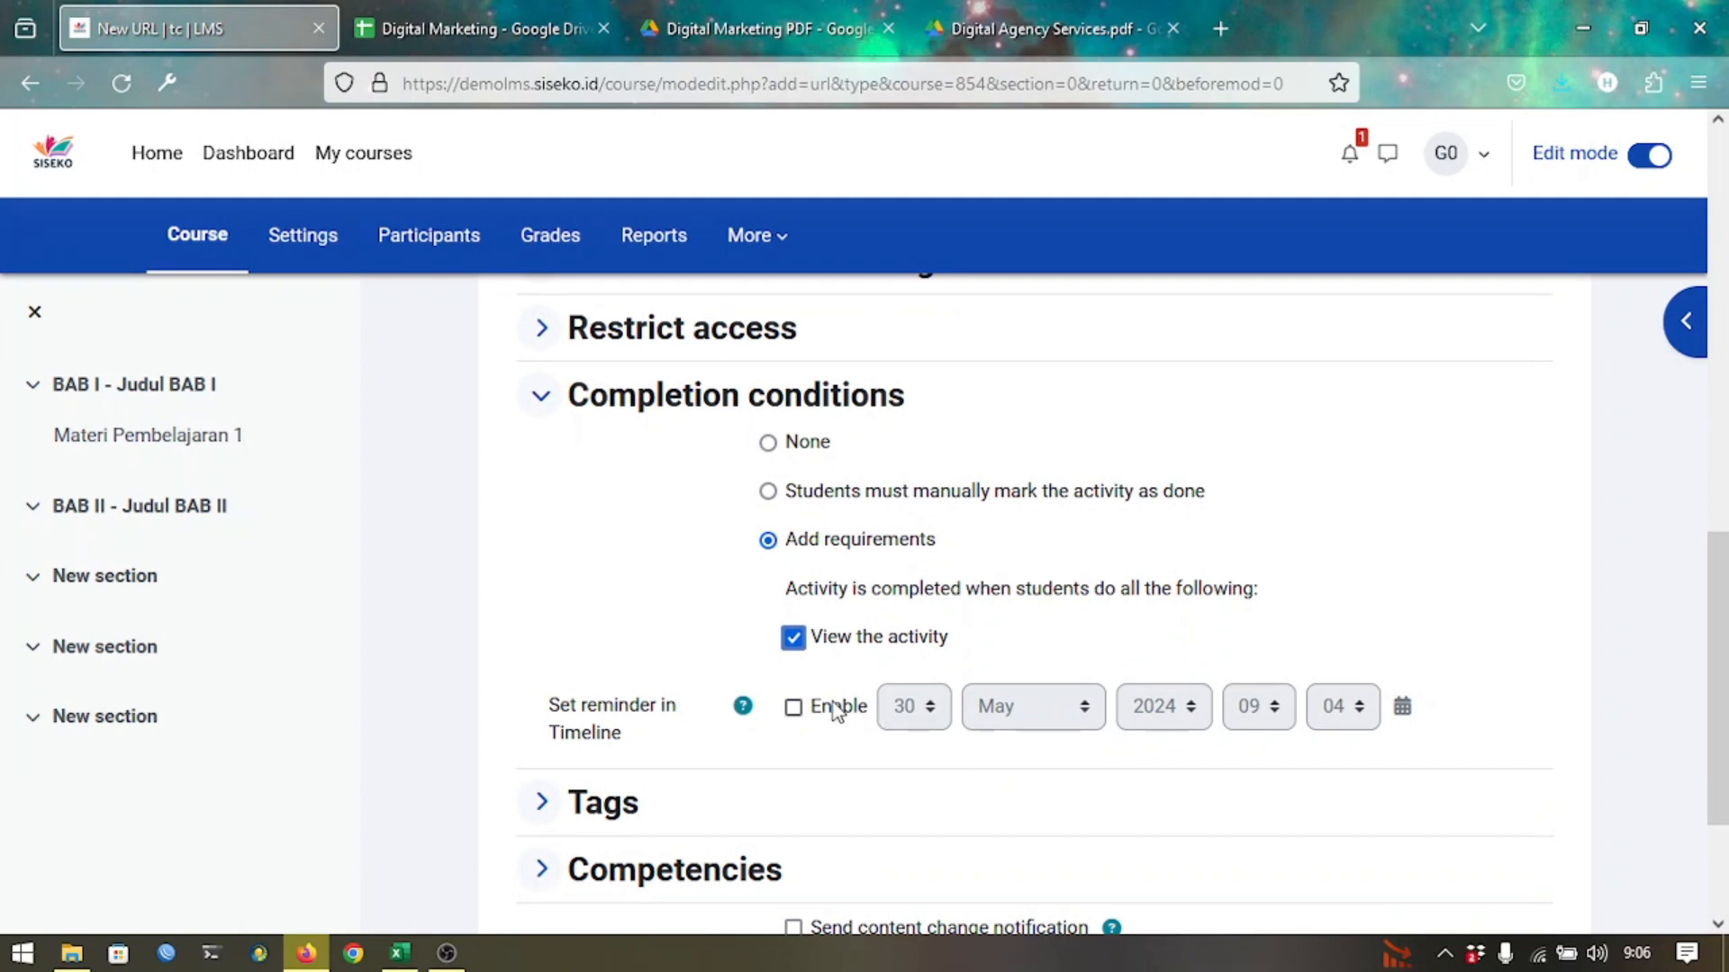
scroll(842, 709, down, 3)
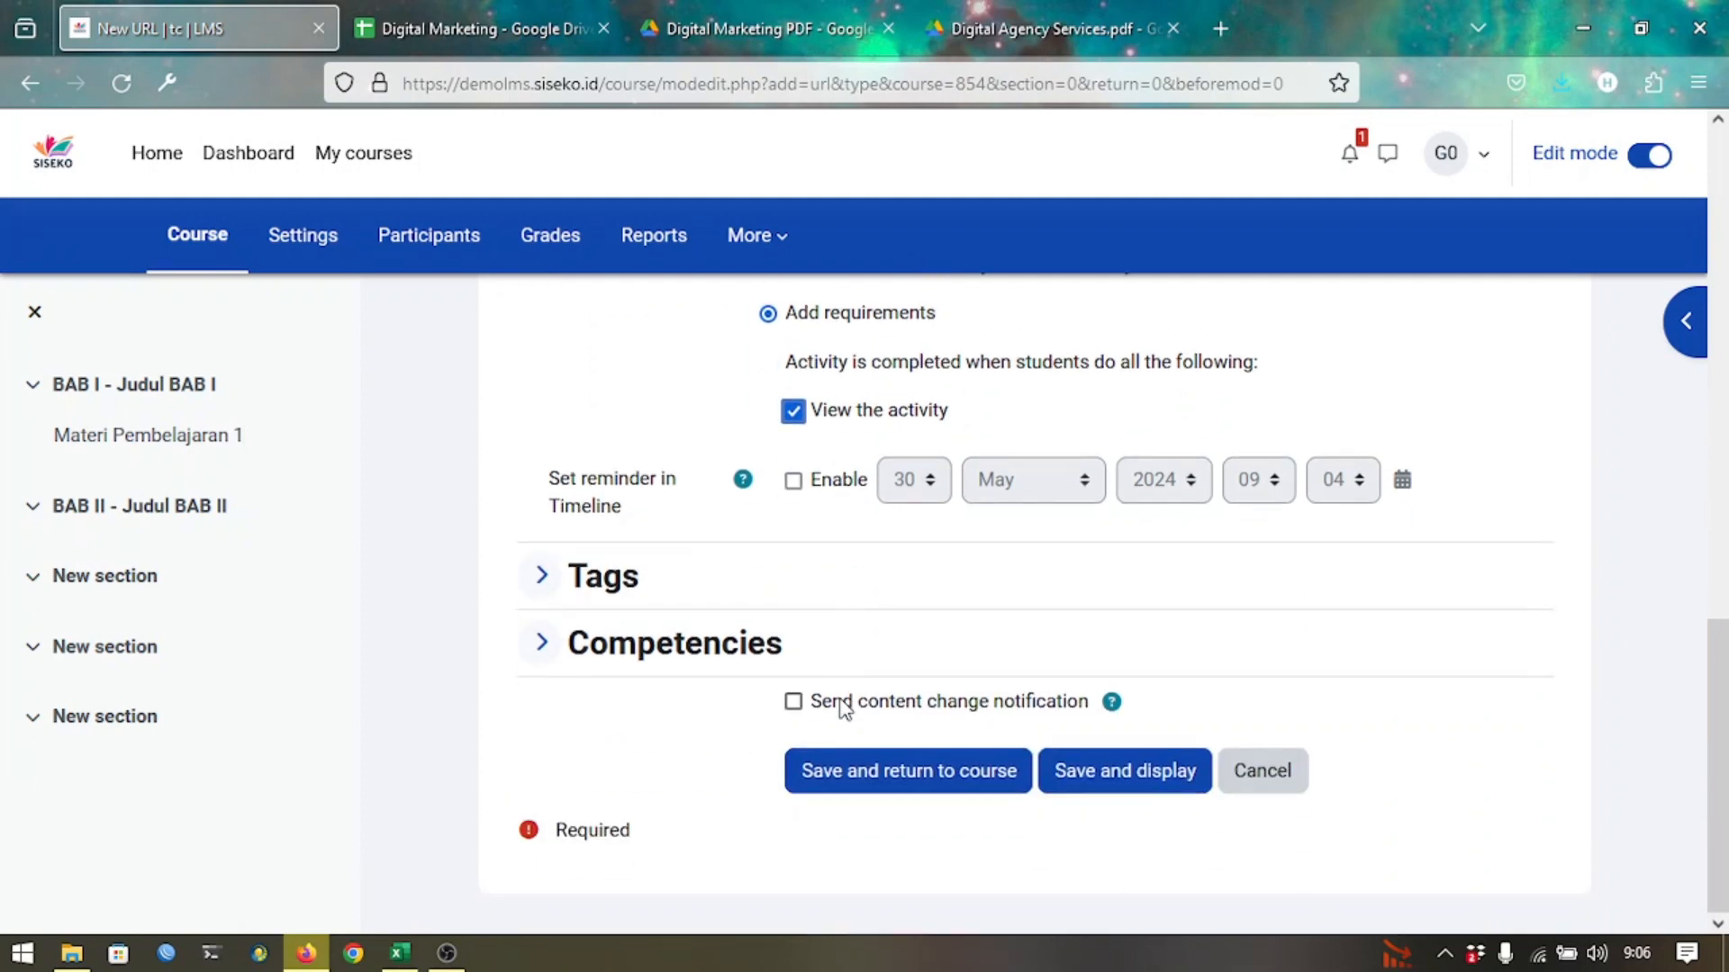
click(946, 776)
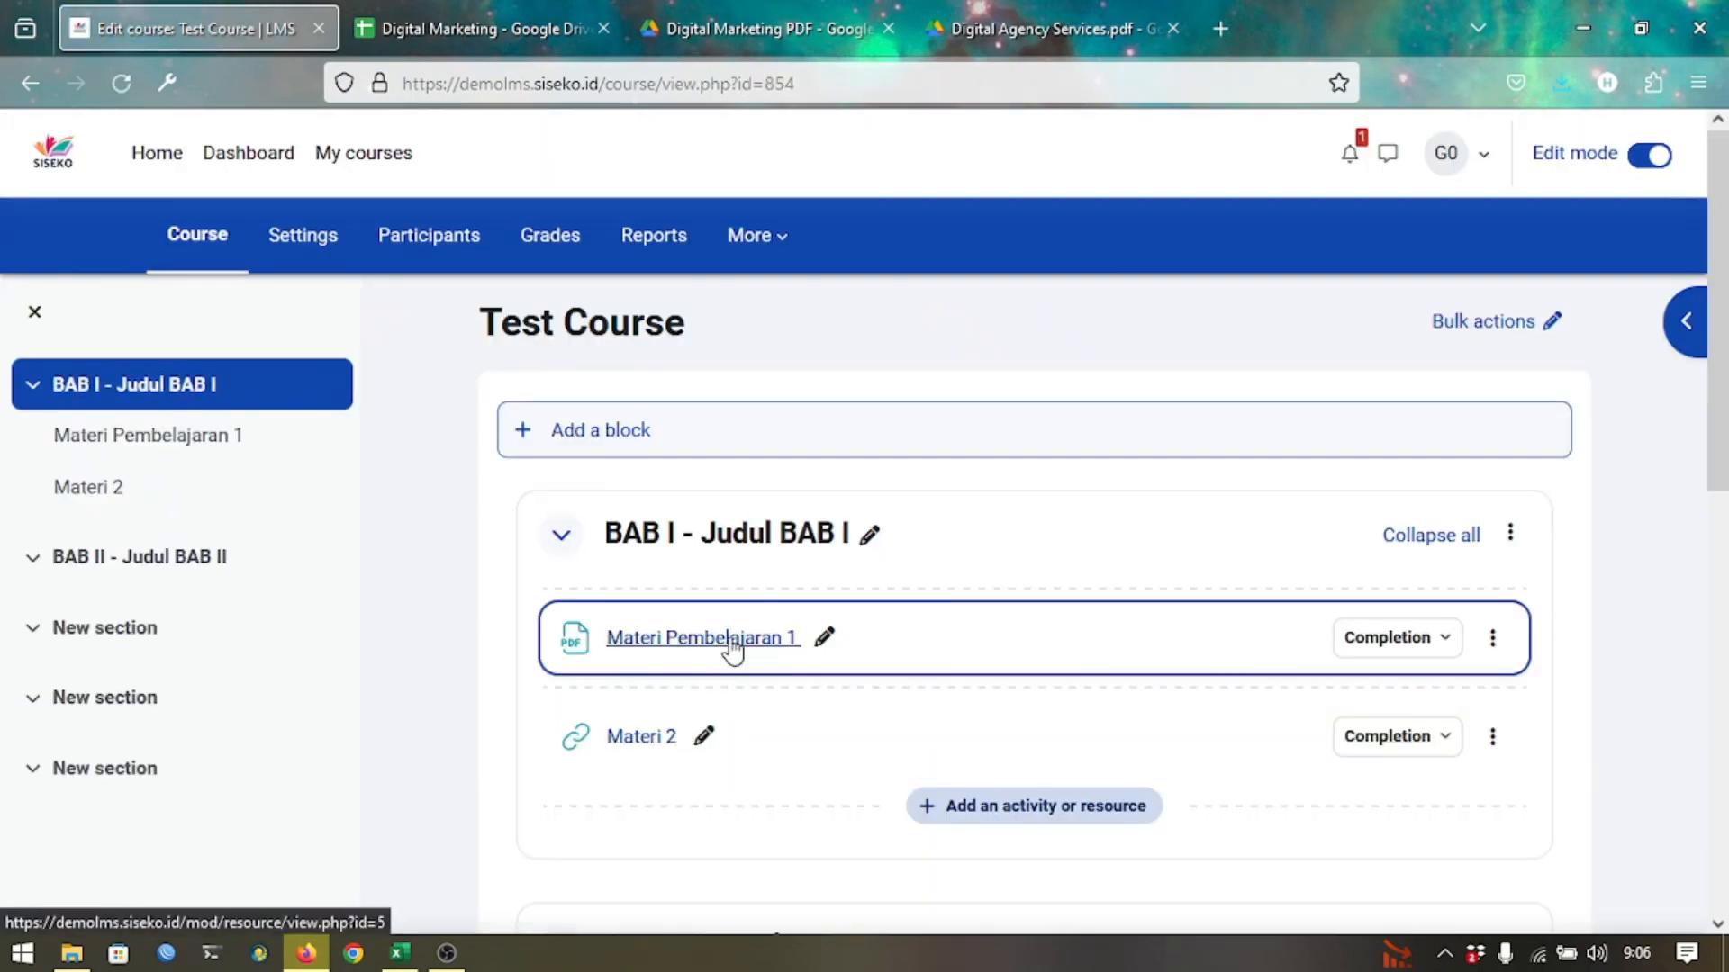
click(667, 754)
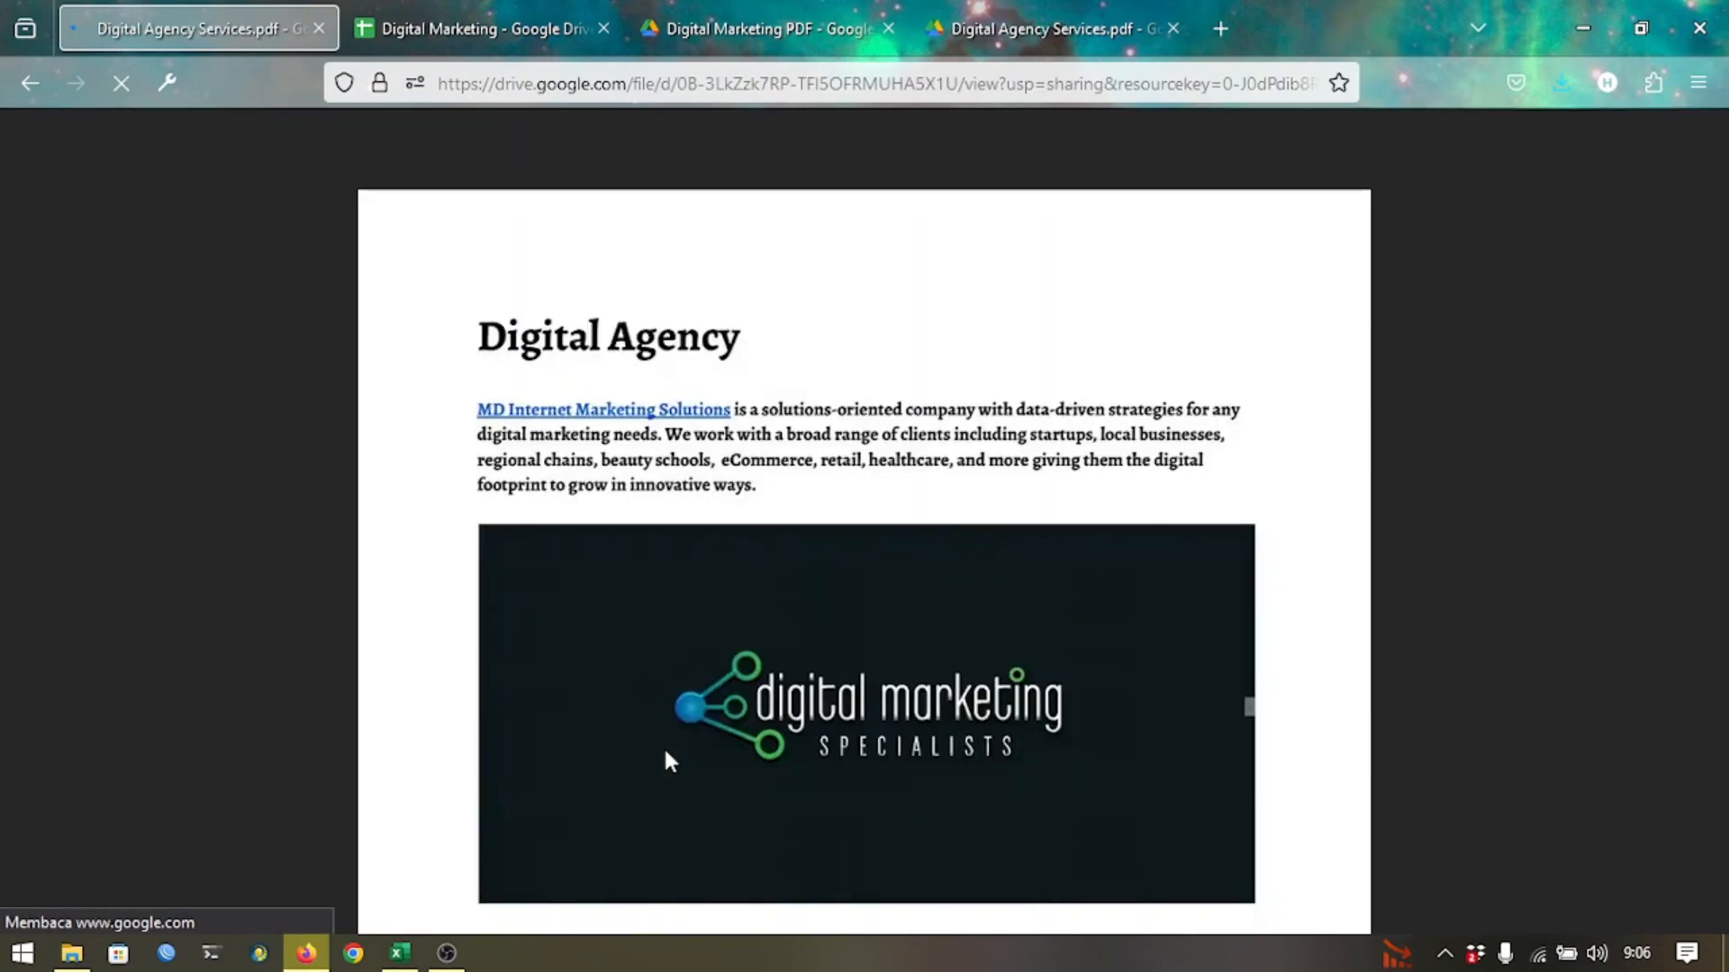
scroll(866, 441, down, 5)
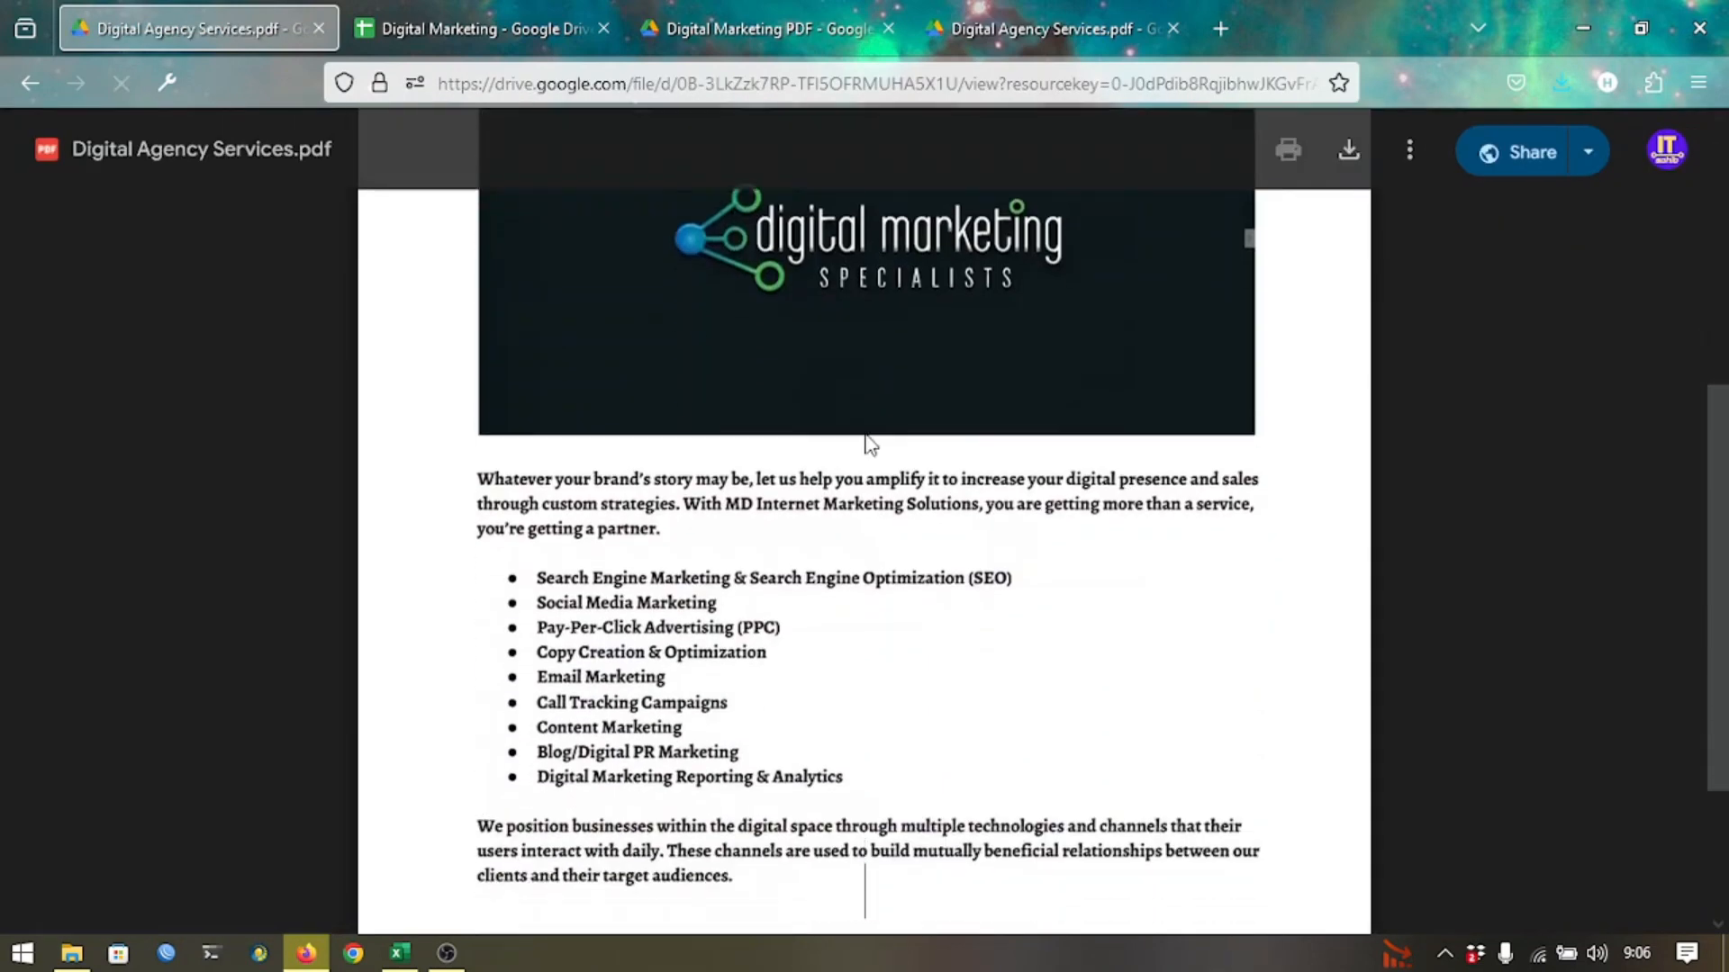
scroll(866, 441, up, 5)
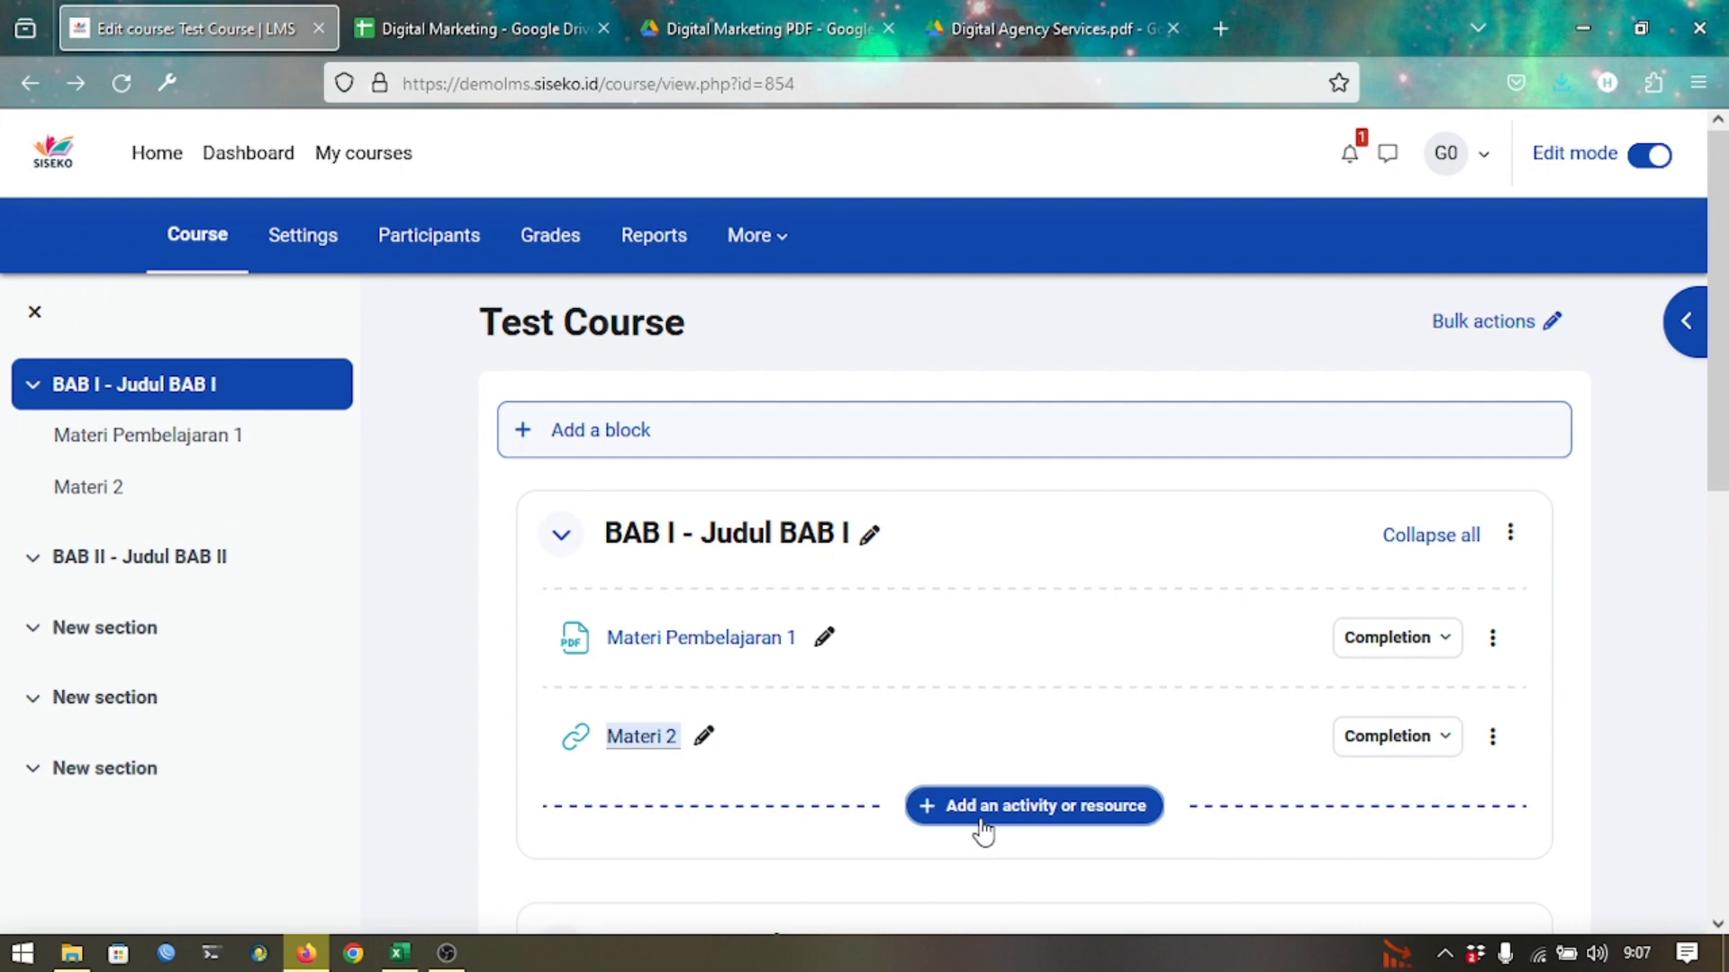
Add a new Assignment activity to the BAB I section.
click(981, 820)
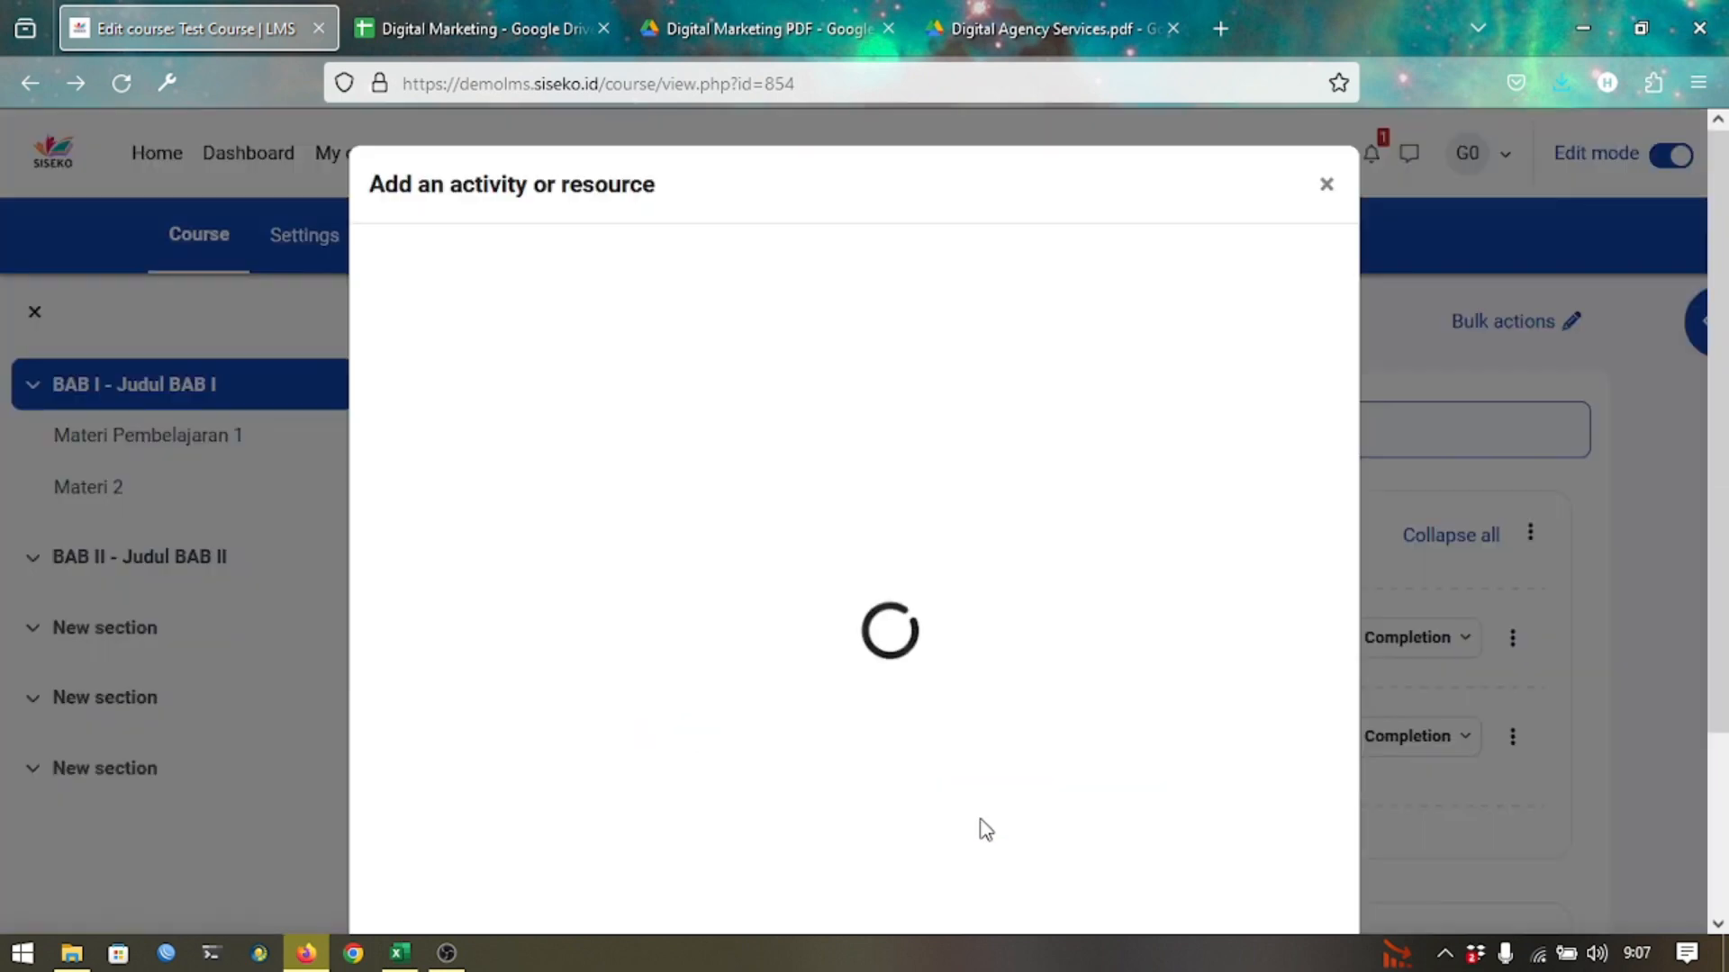
scroll(1031, 711, down, 1)
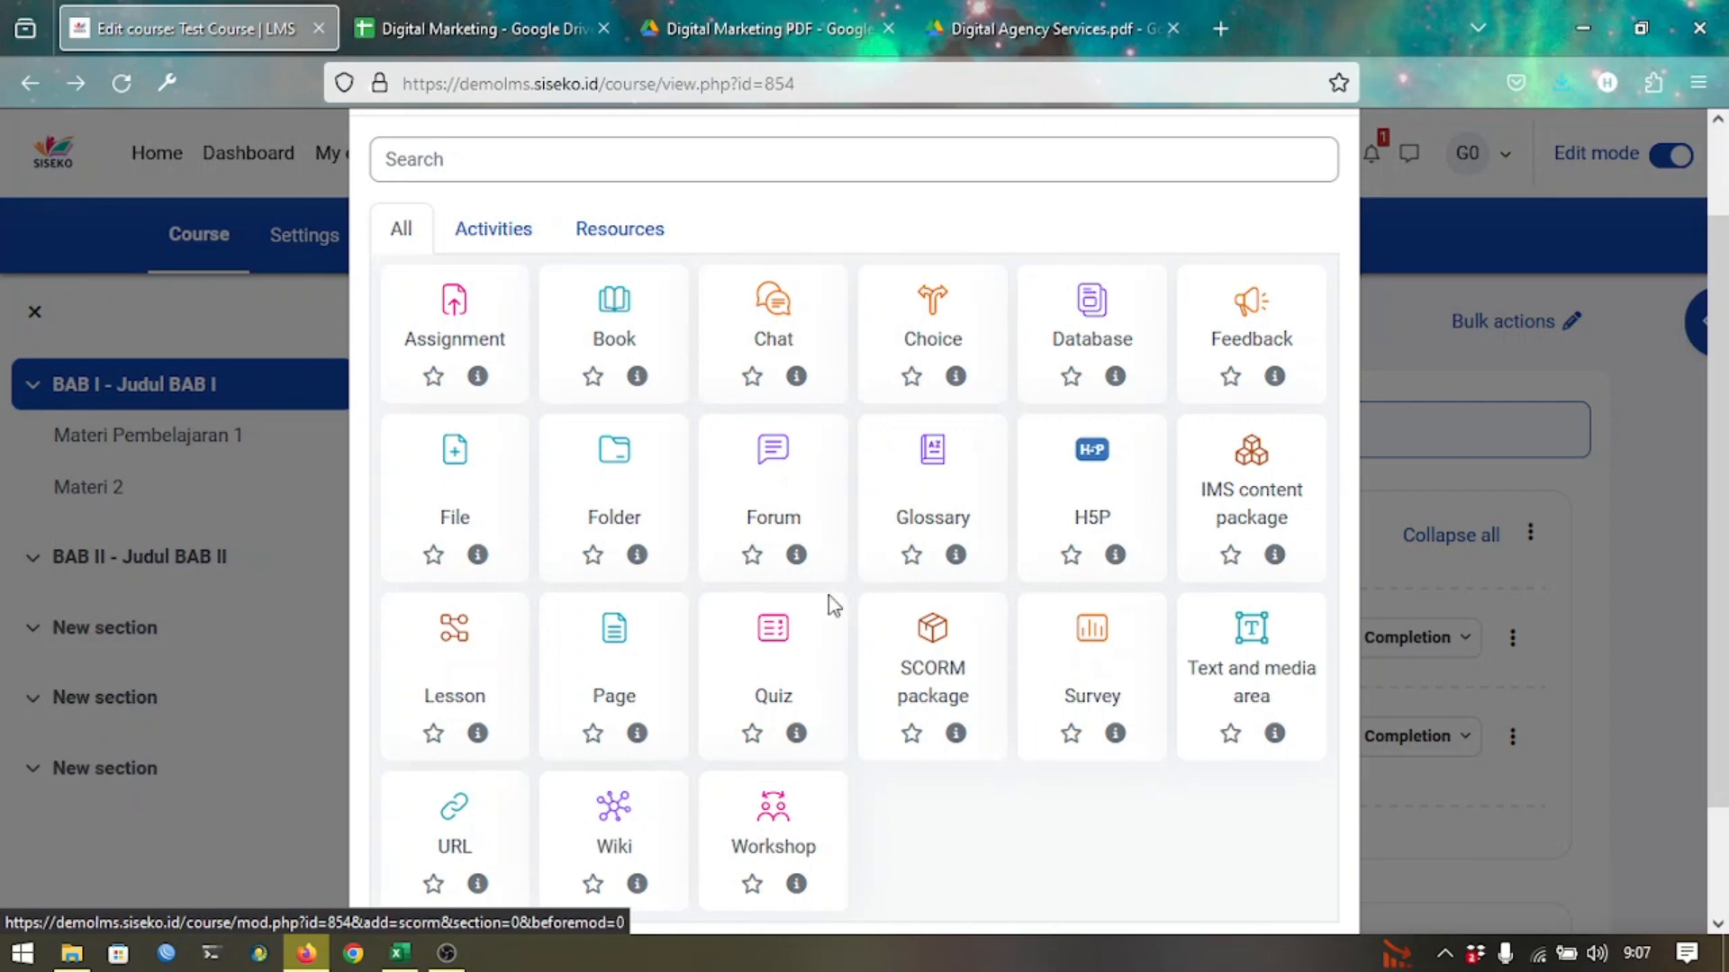
click(483, 324)
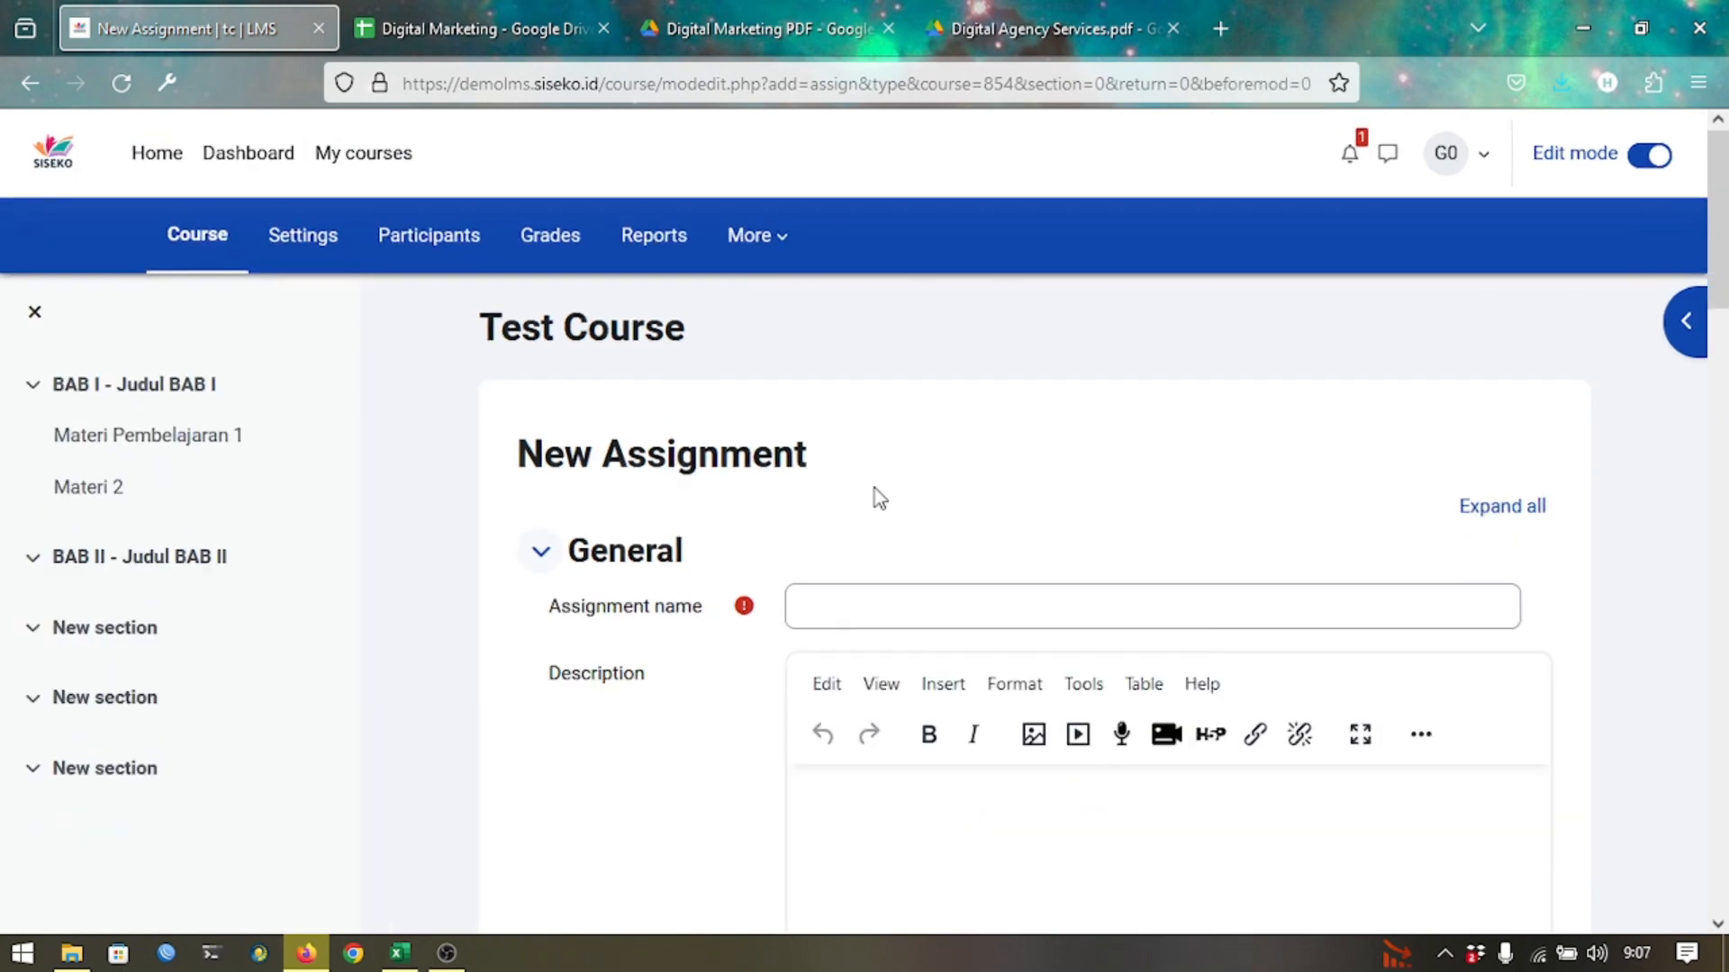
Name the new assignment 'Tugas Presentasi BAB I'.
click(872, 590)
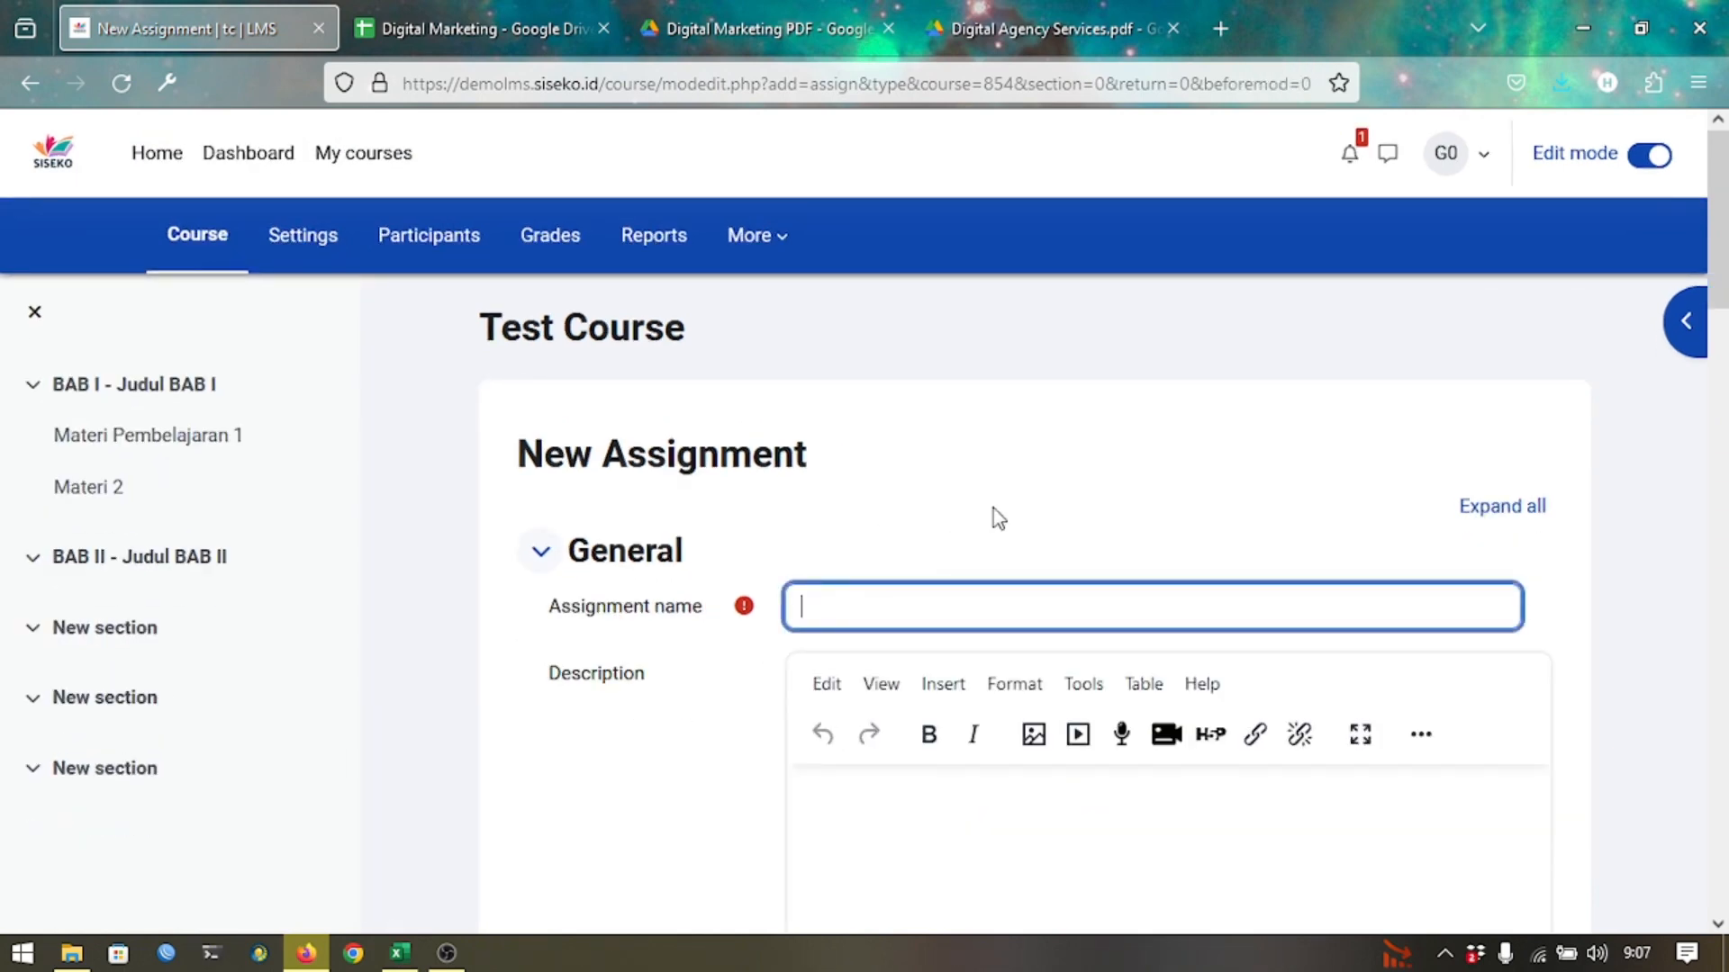
scroll(1014, 501, down, 2)
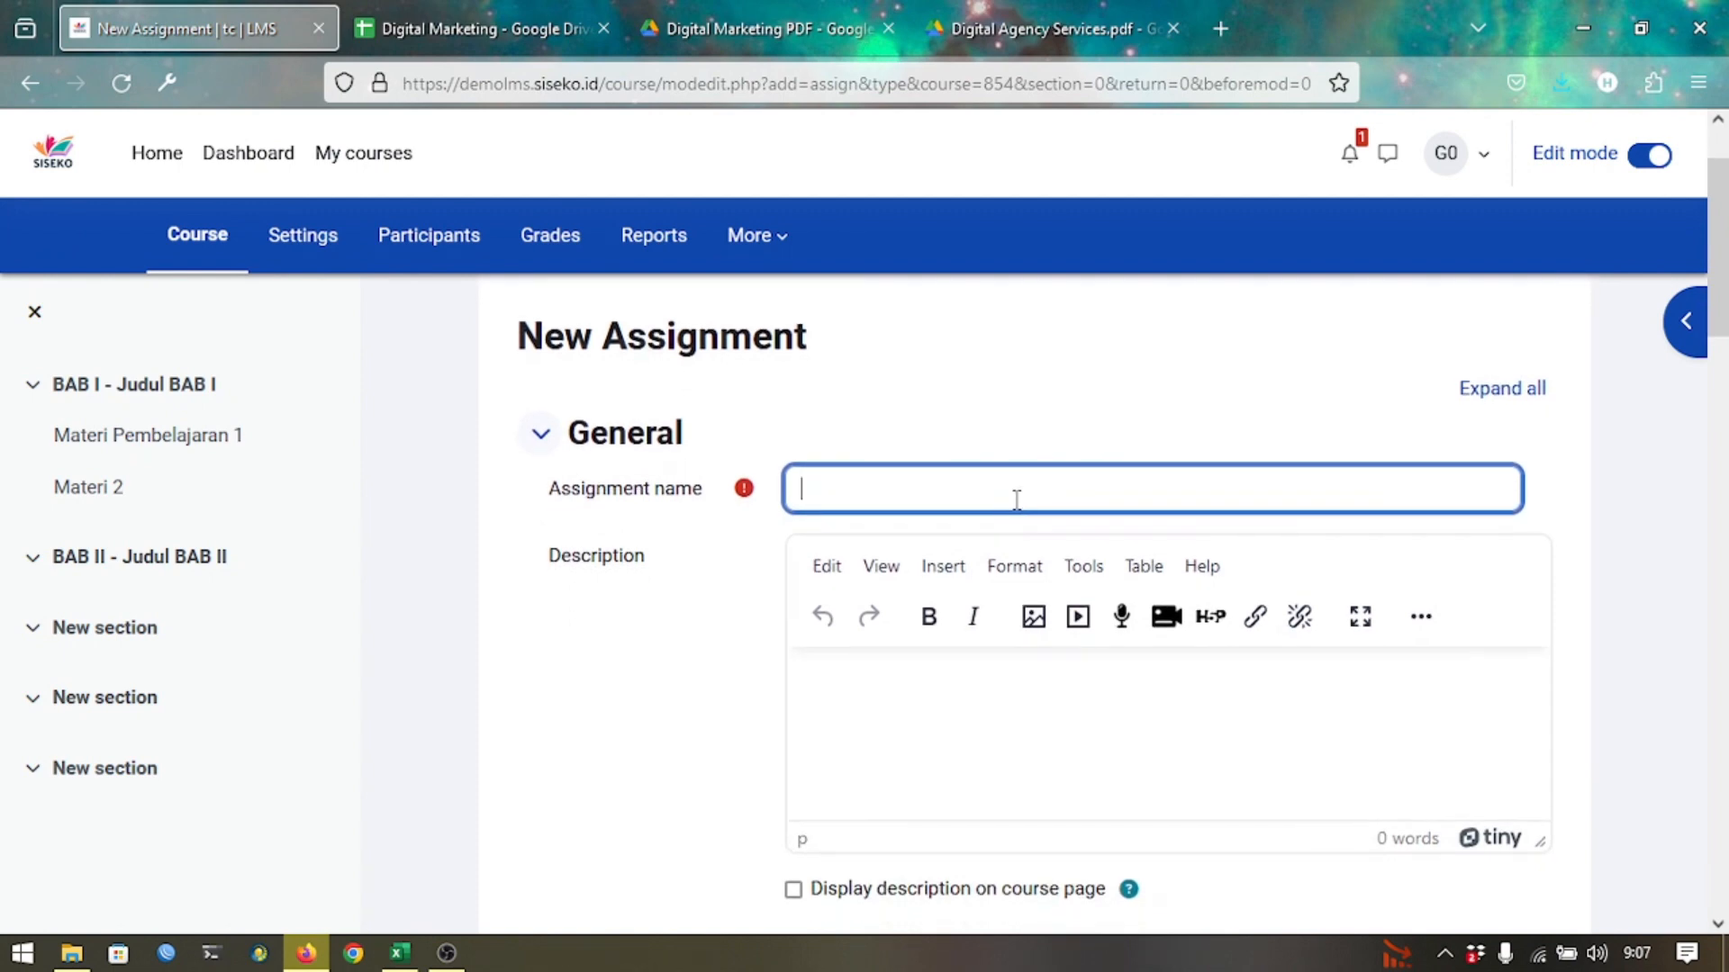
text(Tugas Presentasi)
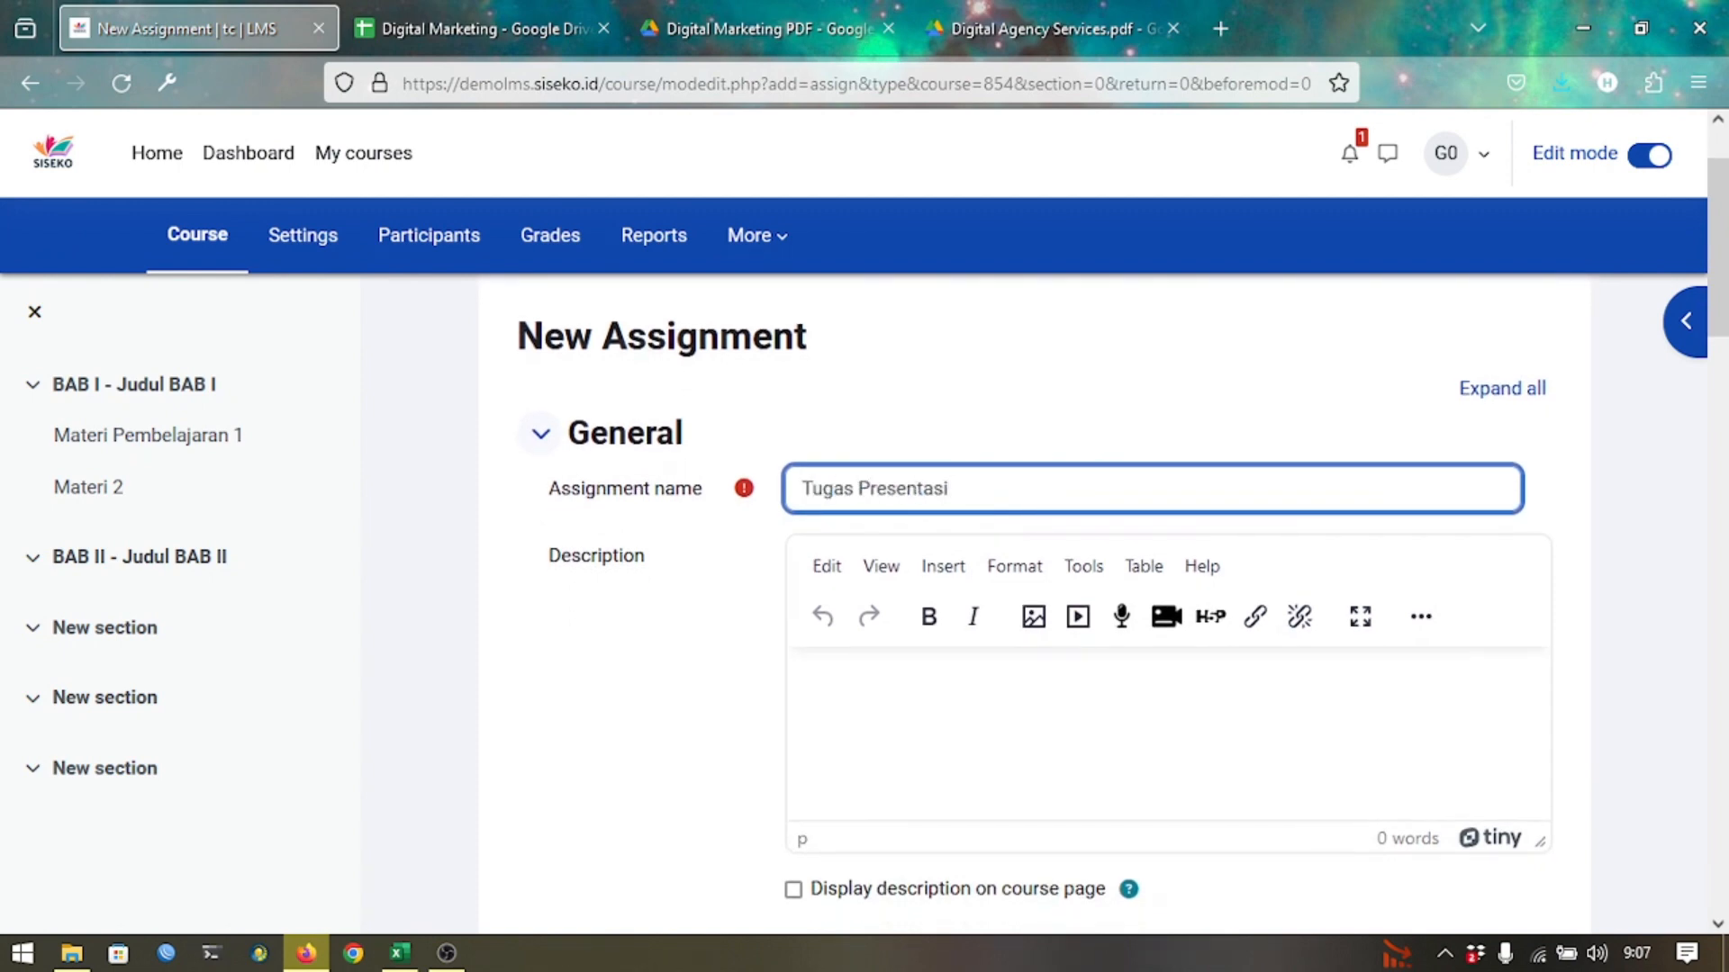
text( BAB I)
Start the description with 'Buatlah presentasi tentang BAB'.
scroll(828, 666, down, 2)
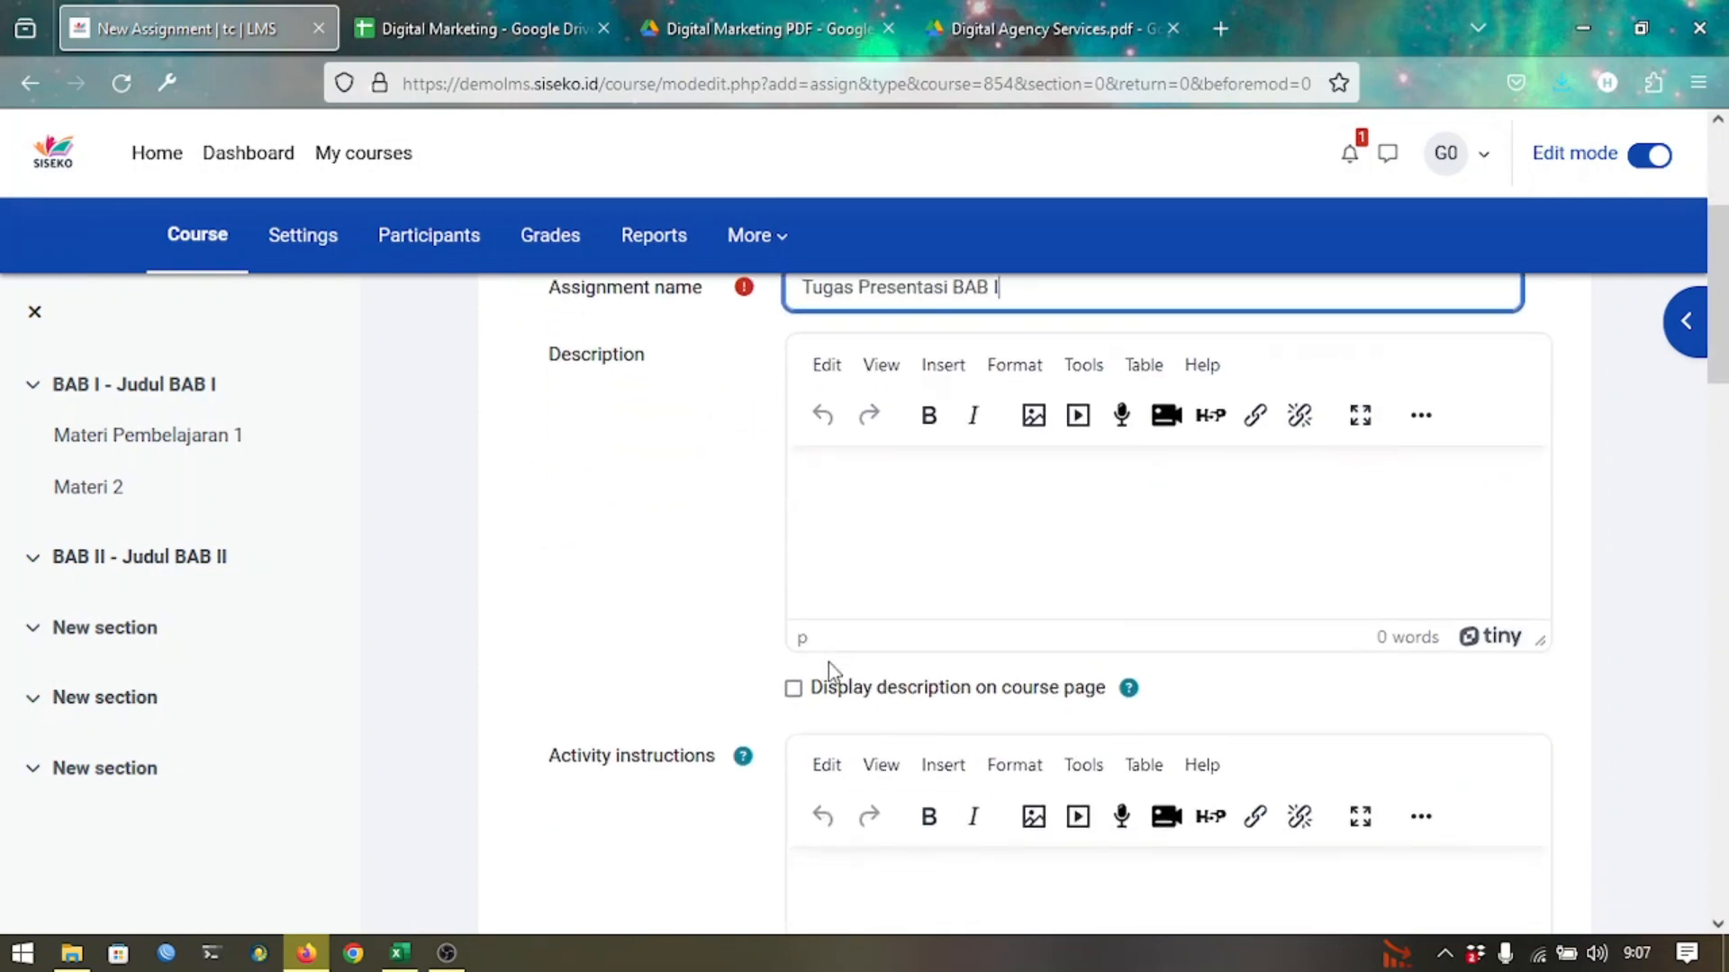
scroll(706, 622, down, 1)
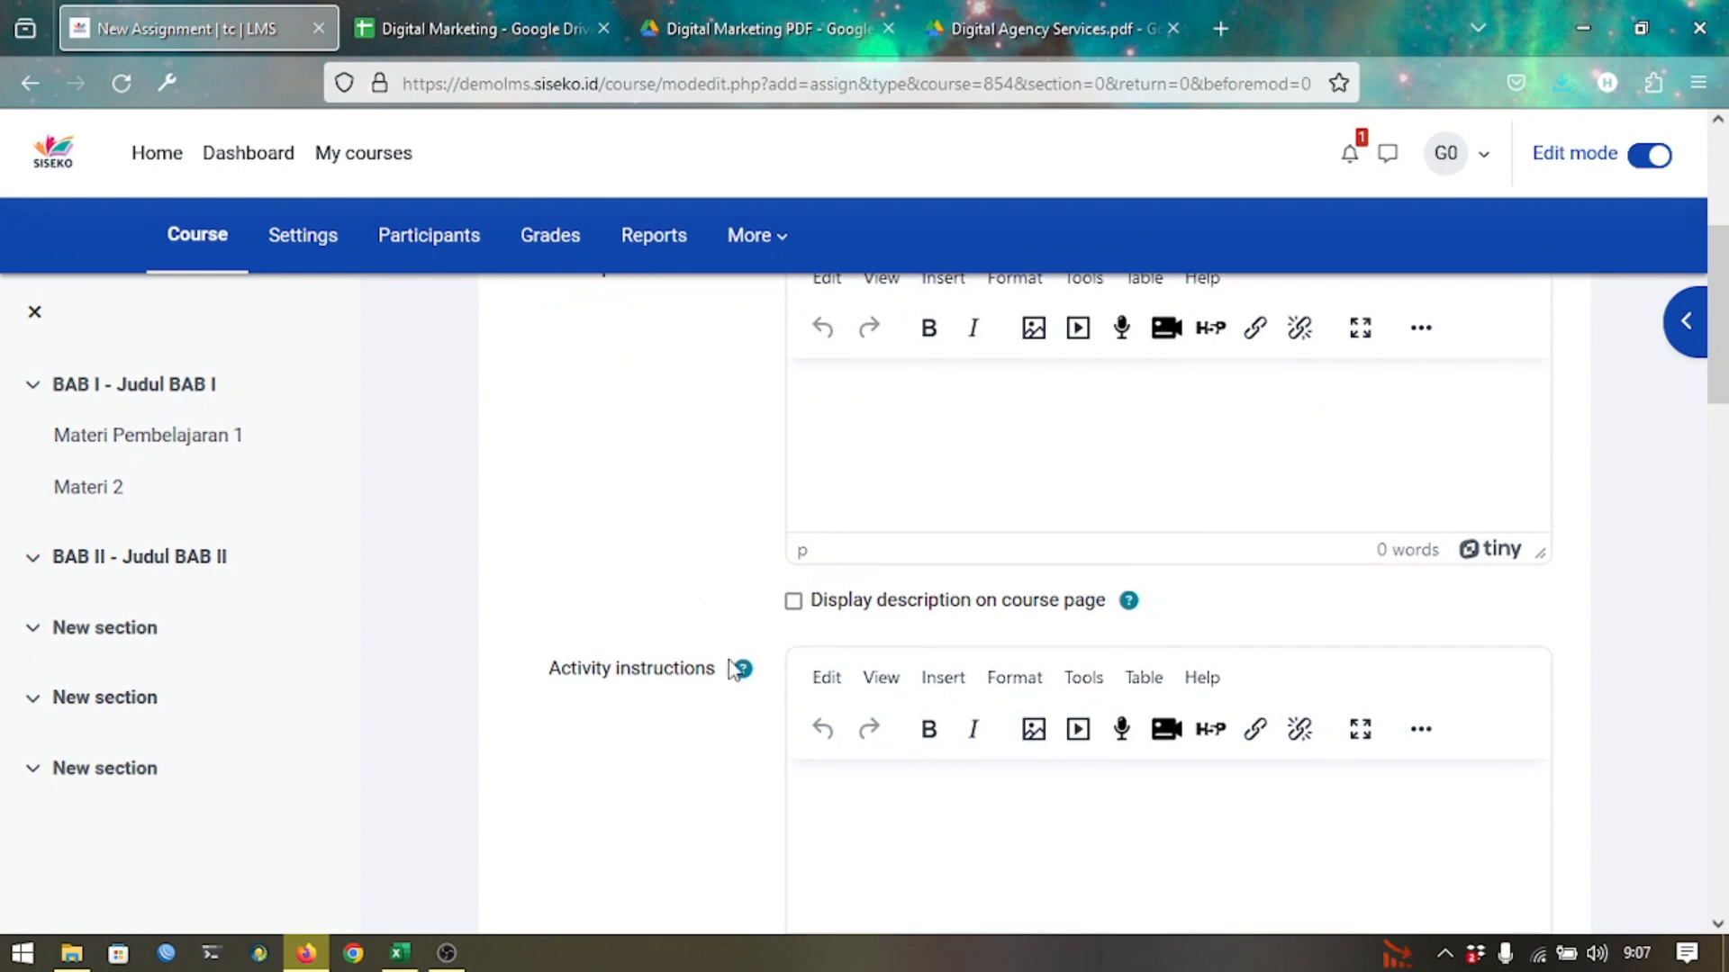
scroll(822, 775, down, 1)
scroll(822, 775, up, 2)
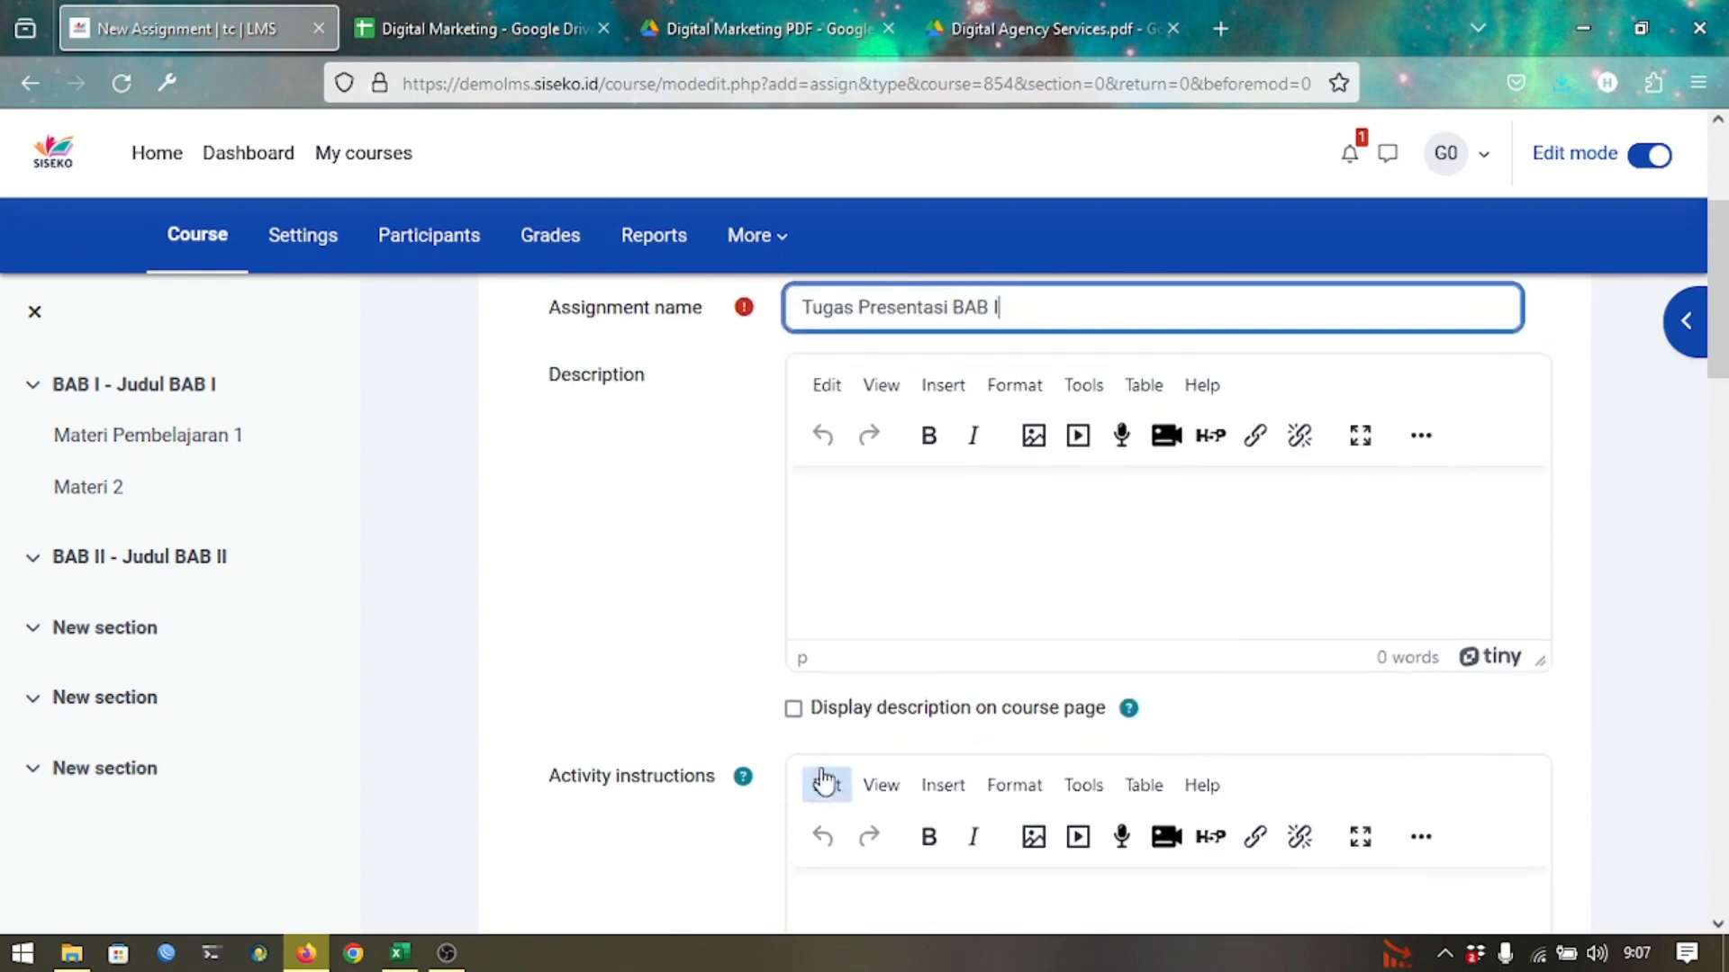
scroll(823, 707, down, 1)
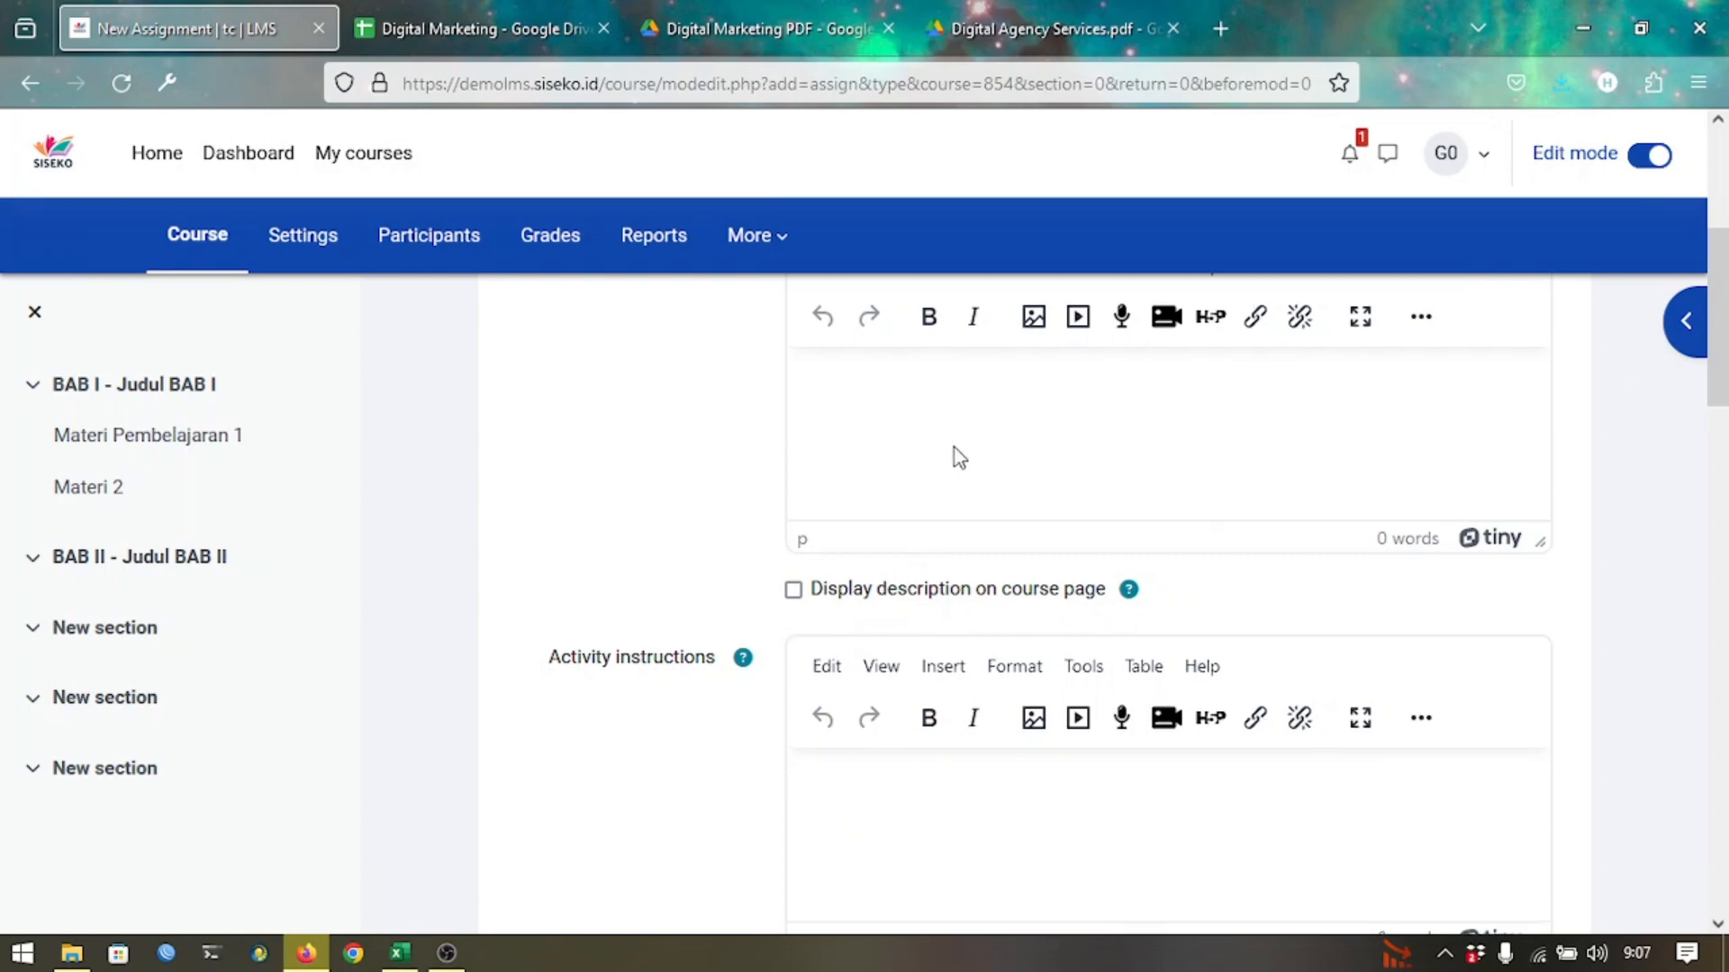
scroll(953, 455, up, 1)
click(866, 547)
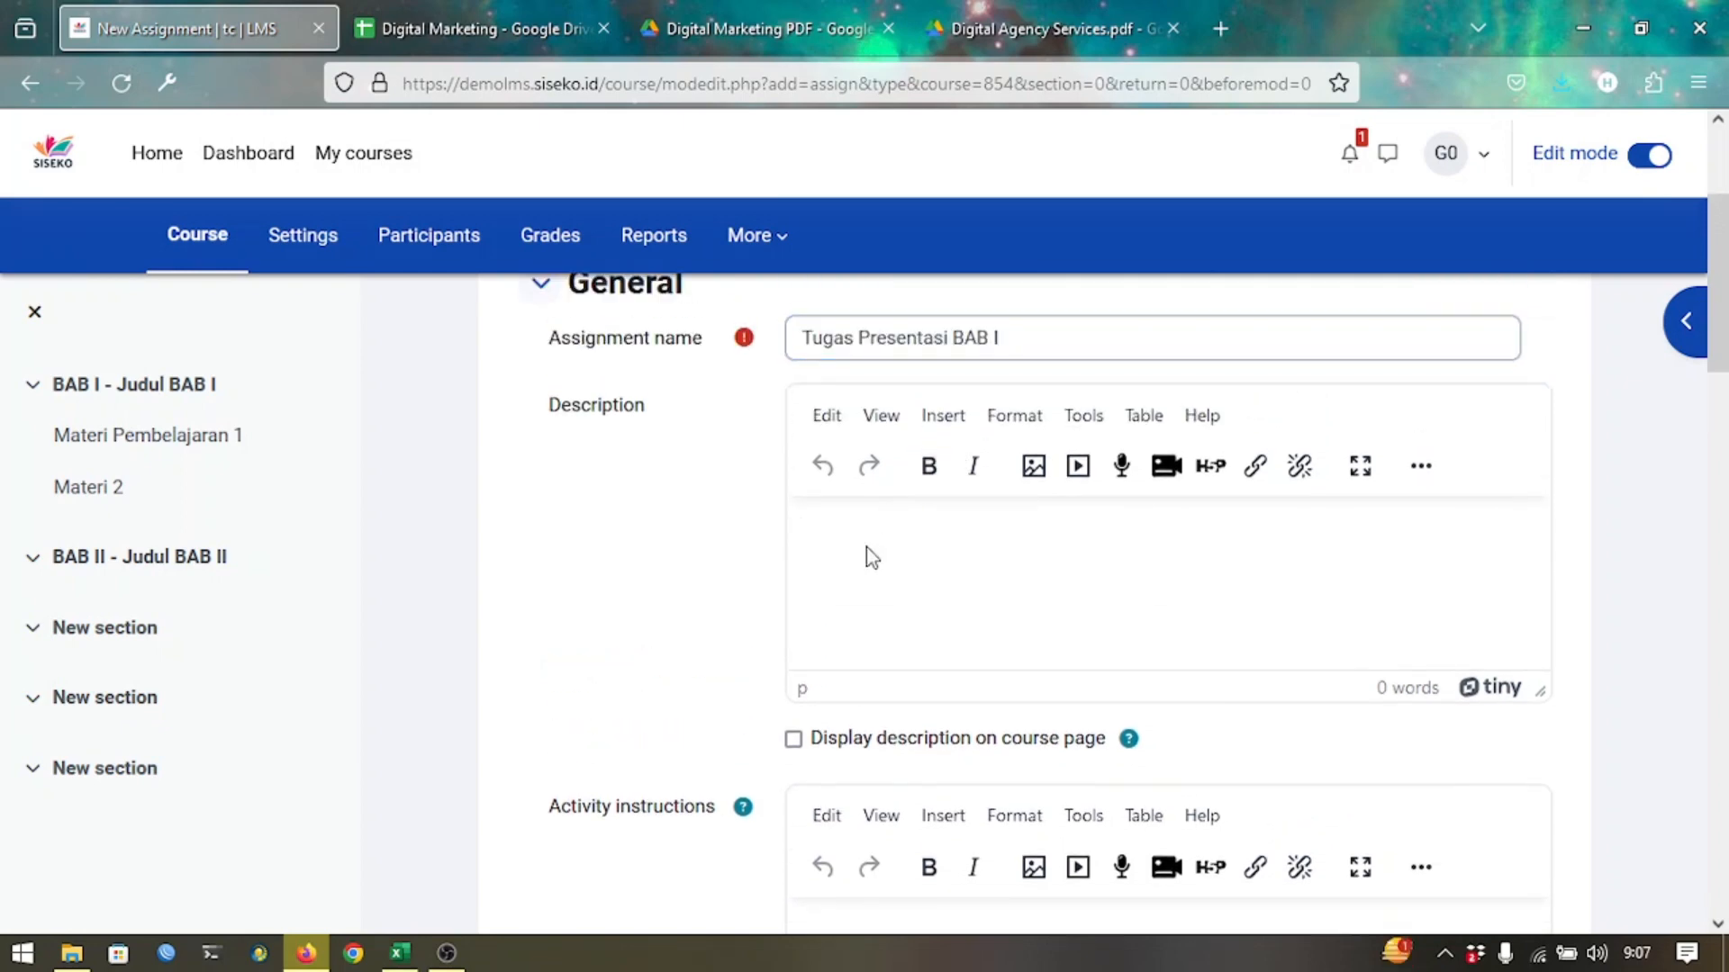
text(Buatlah presentasi te)
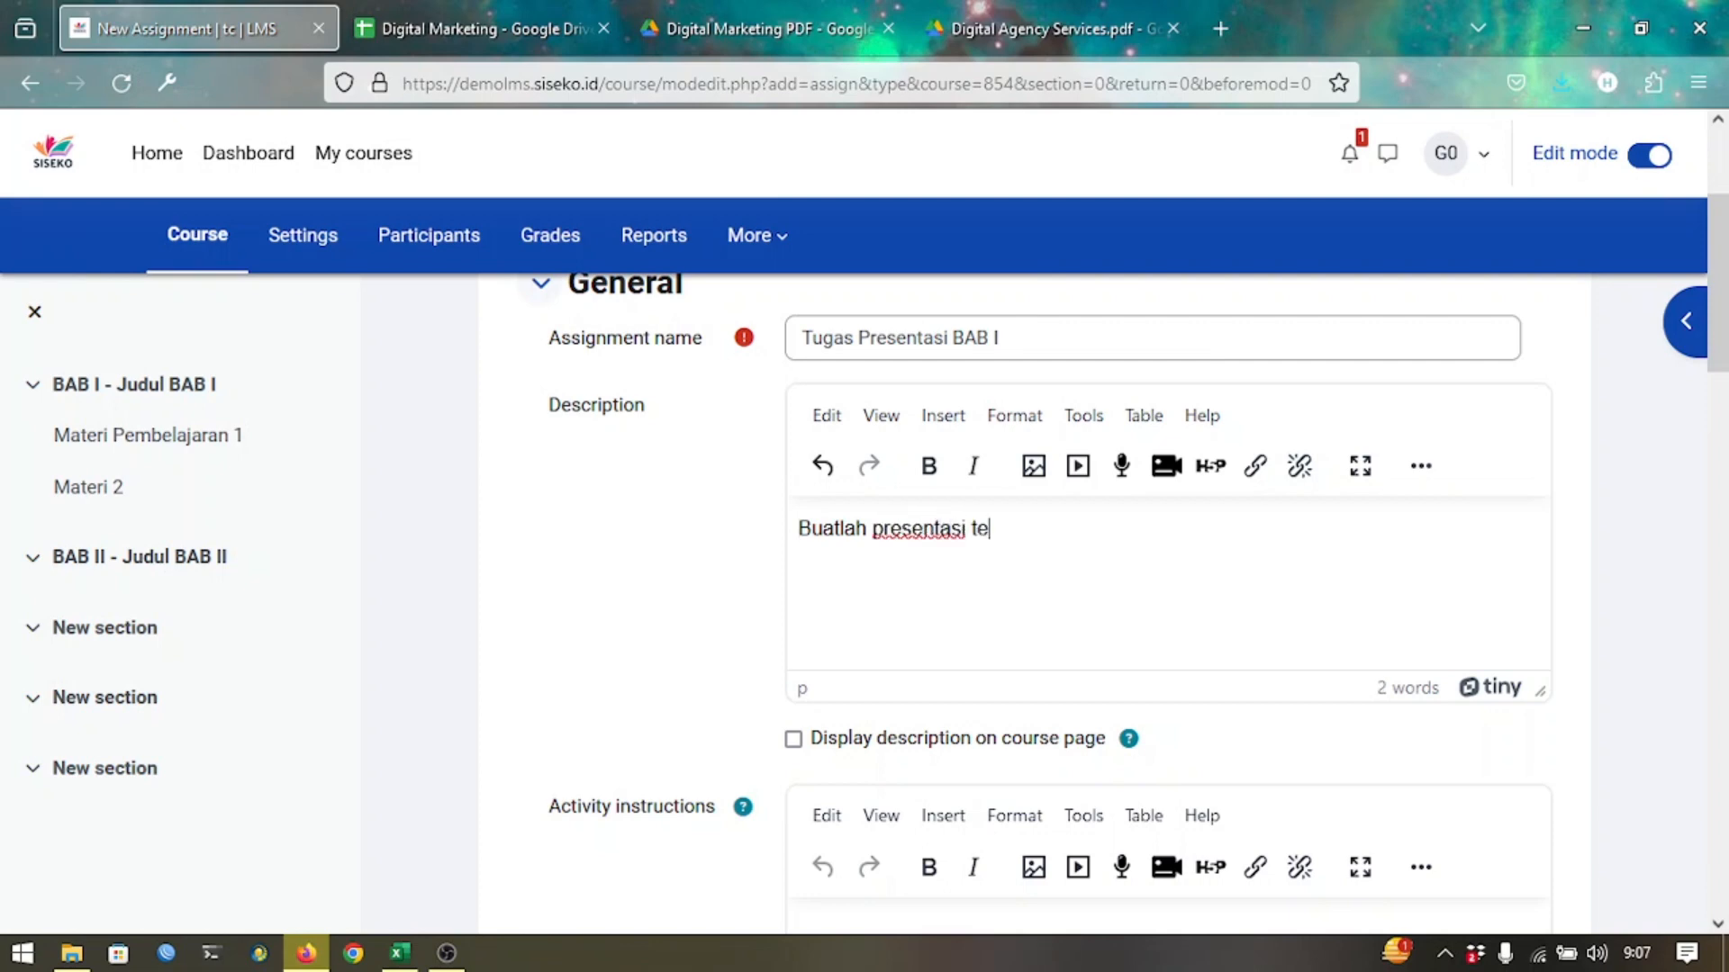
text(ntang BAB I)
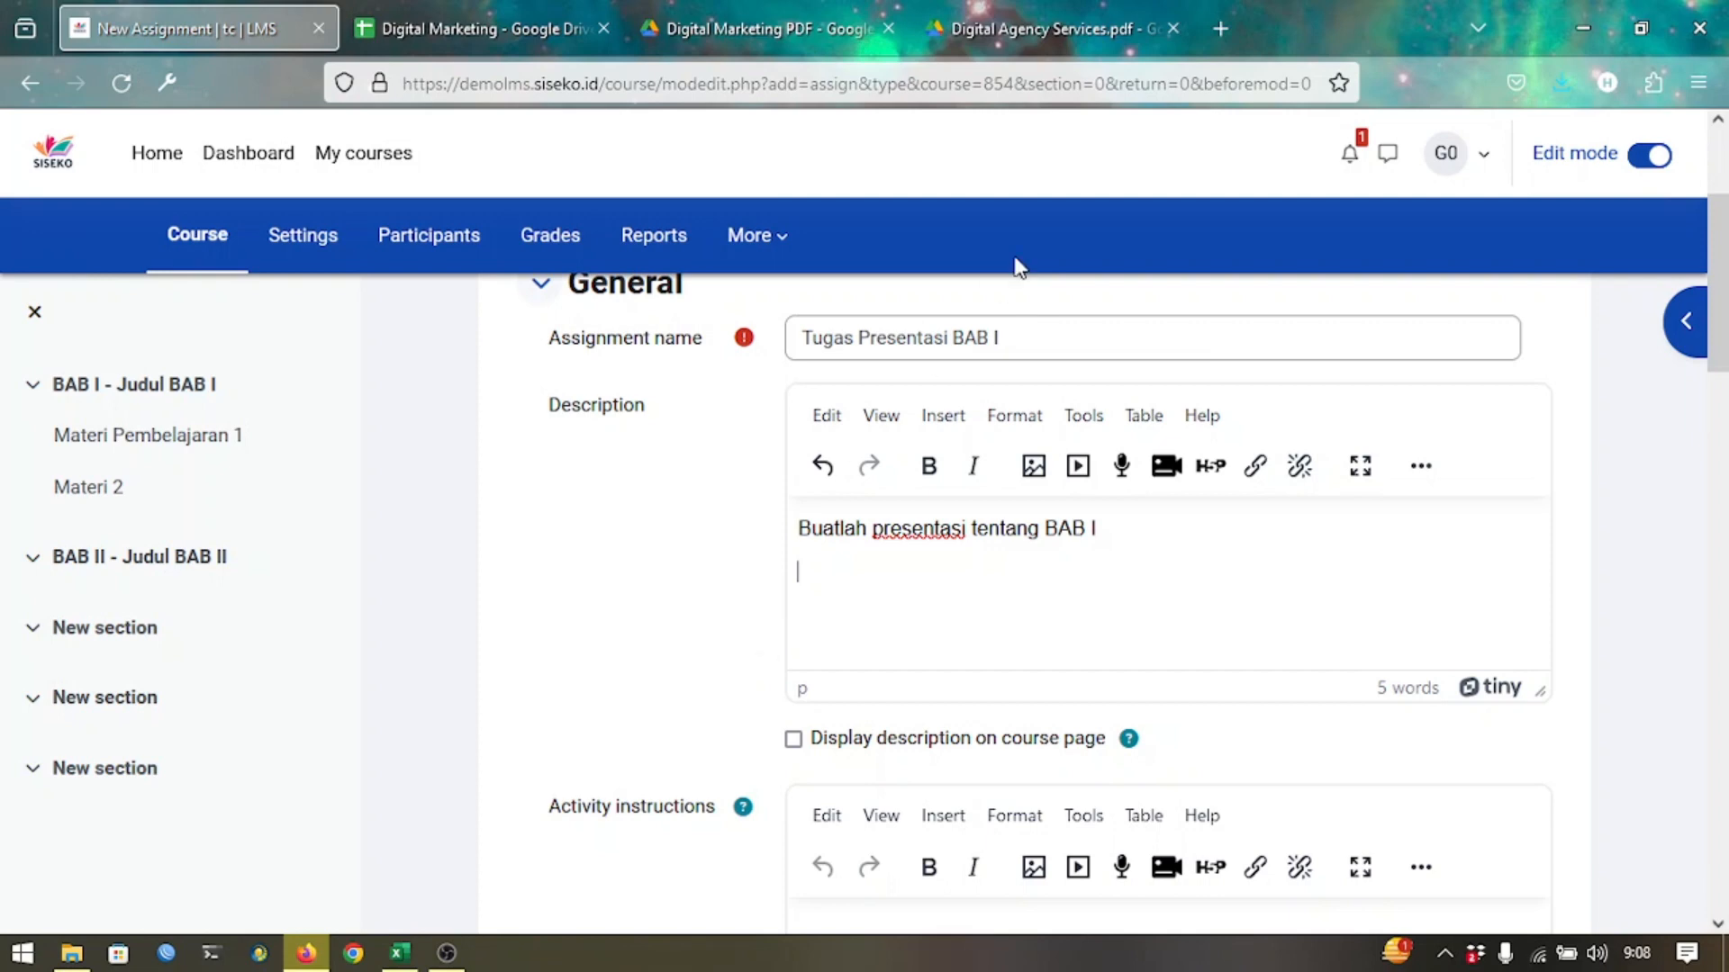
Search Google videos for 'pembelaran presentasi video' and copy the Canva presentation video's link.
click(1220, 32)
text(pemb)
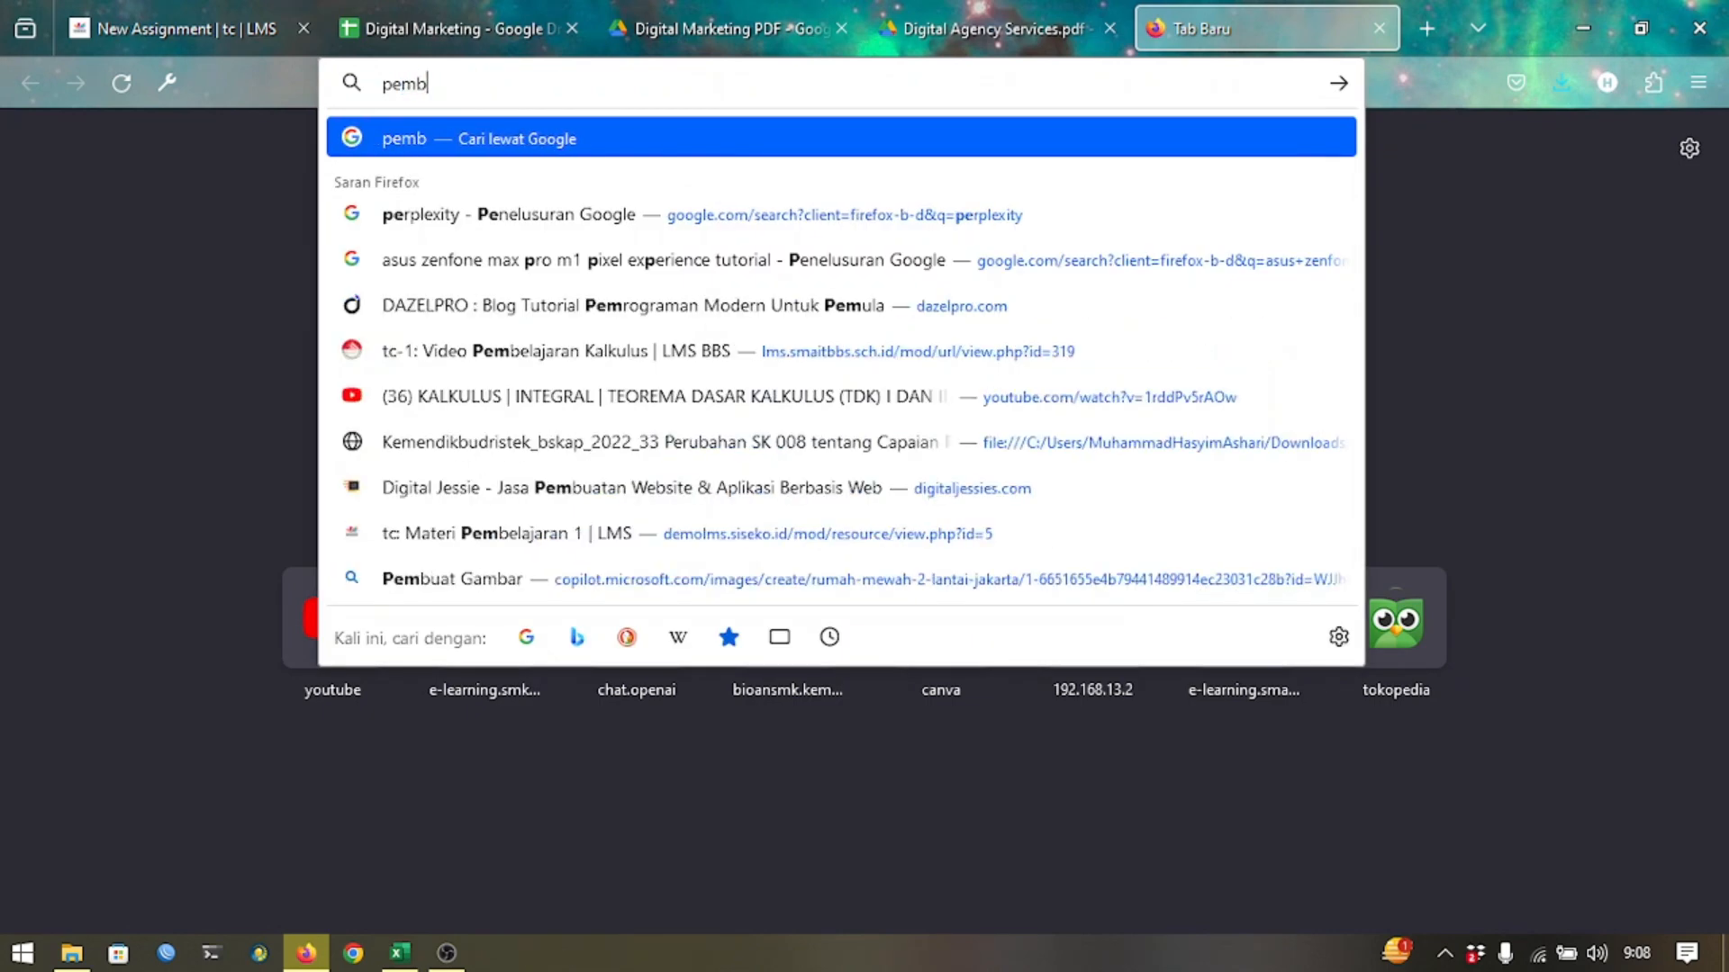
text(elaran pre)
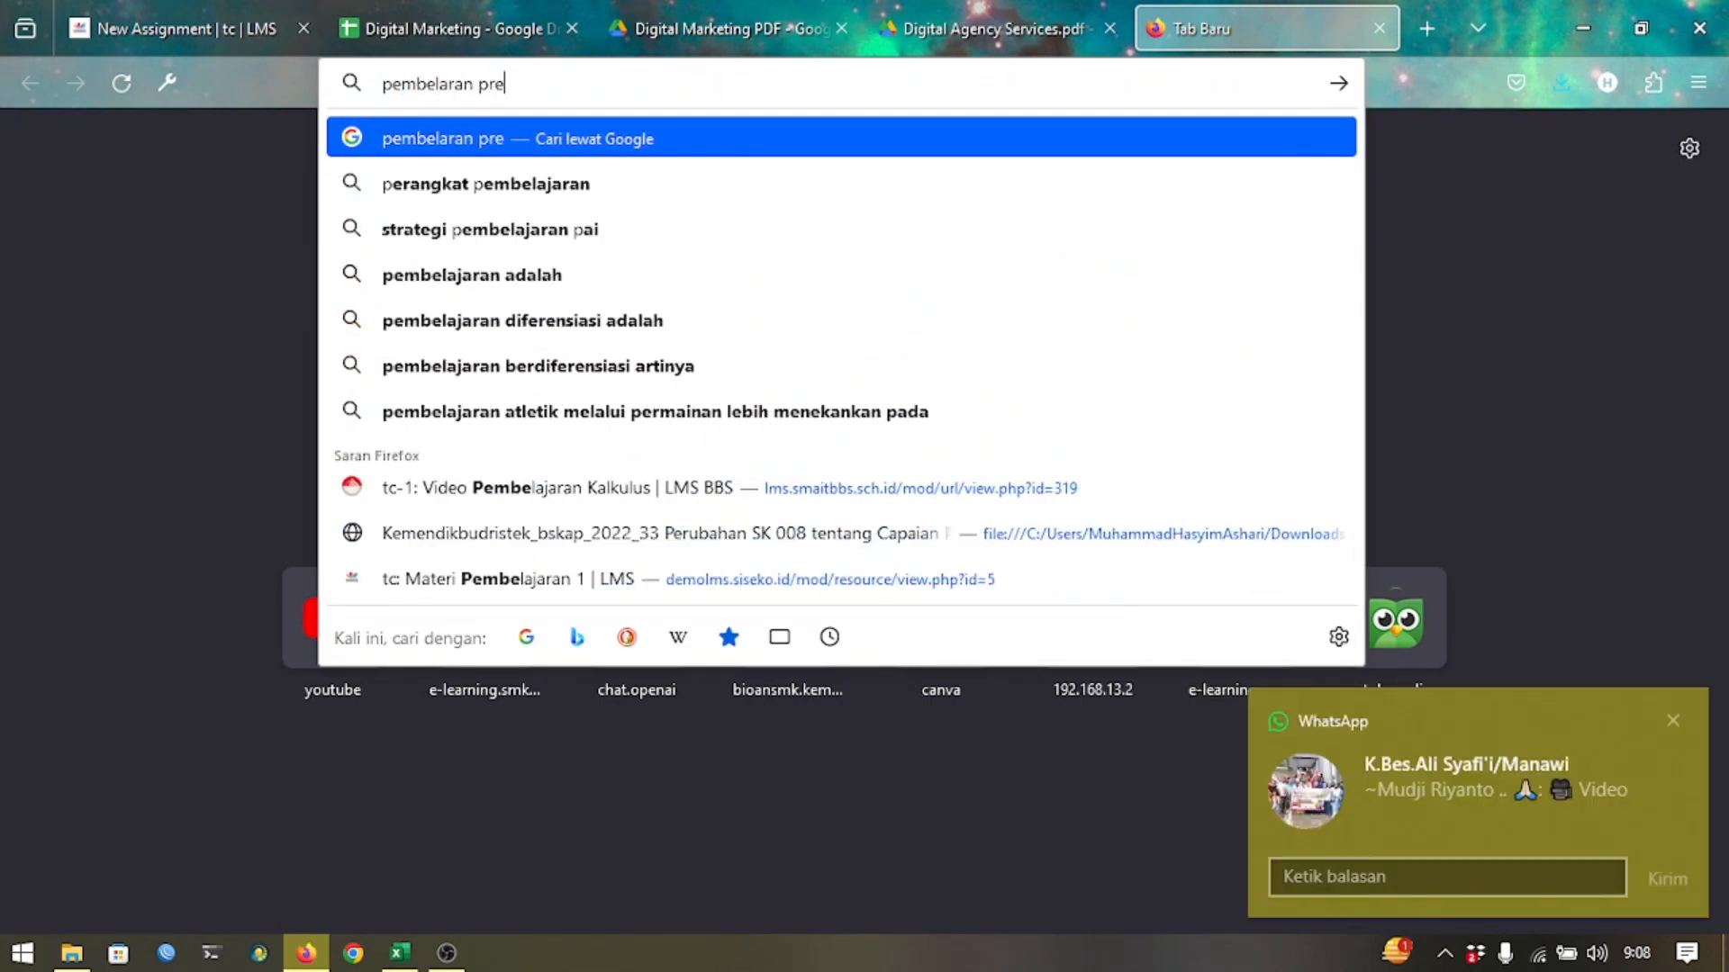
text(sentasi video)
key(Return)
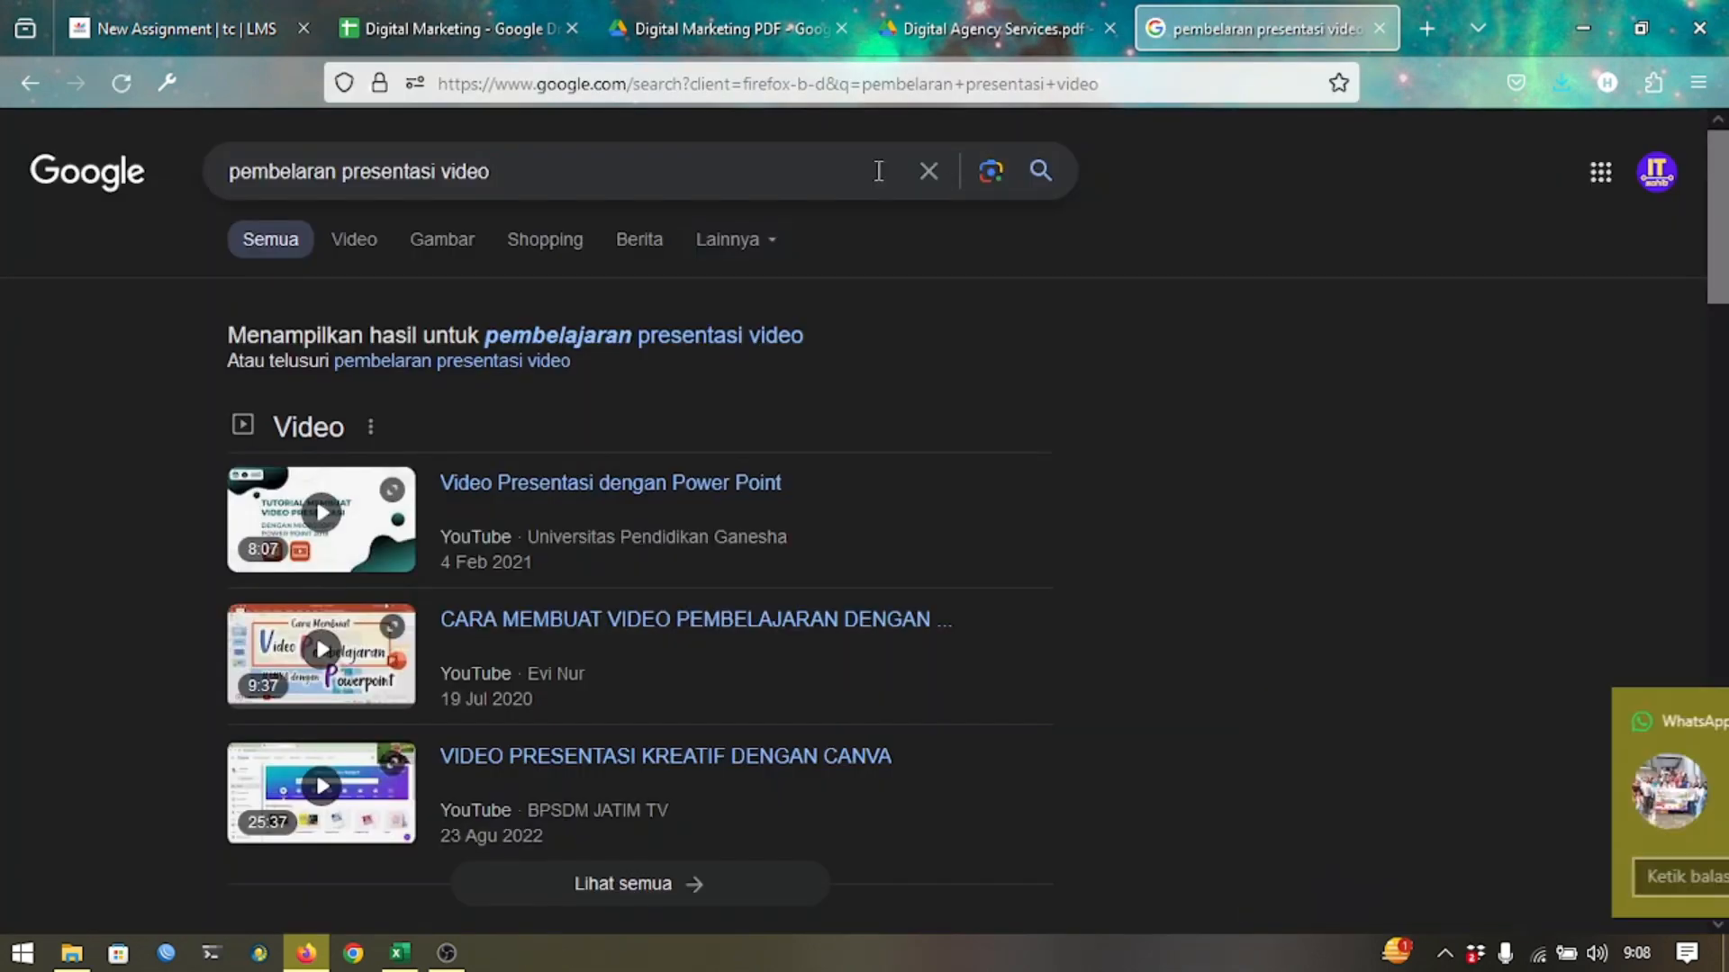
click(354, 242)
scroll(467, 522, down, 3)
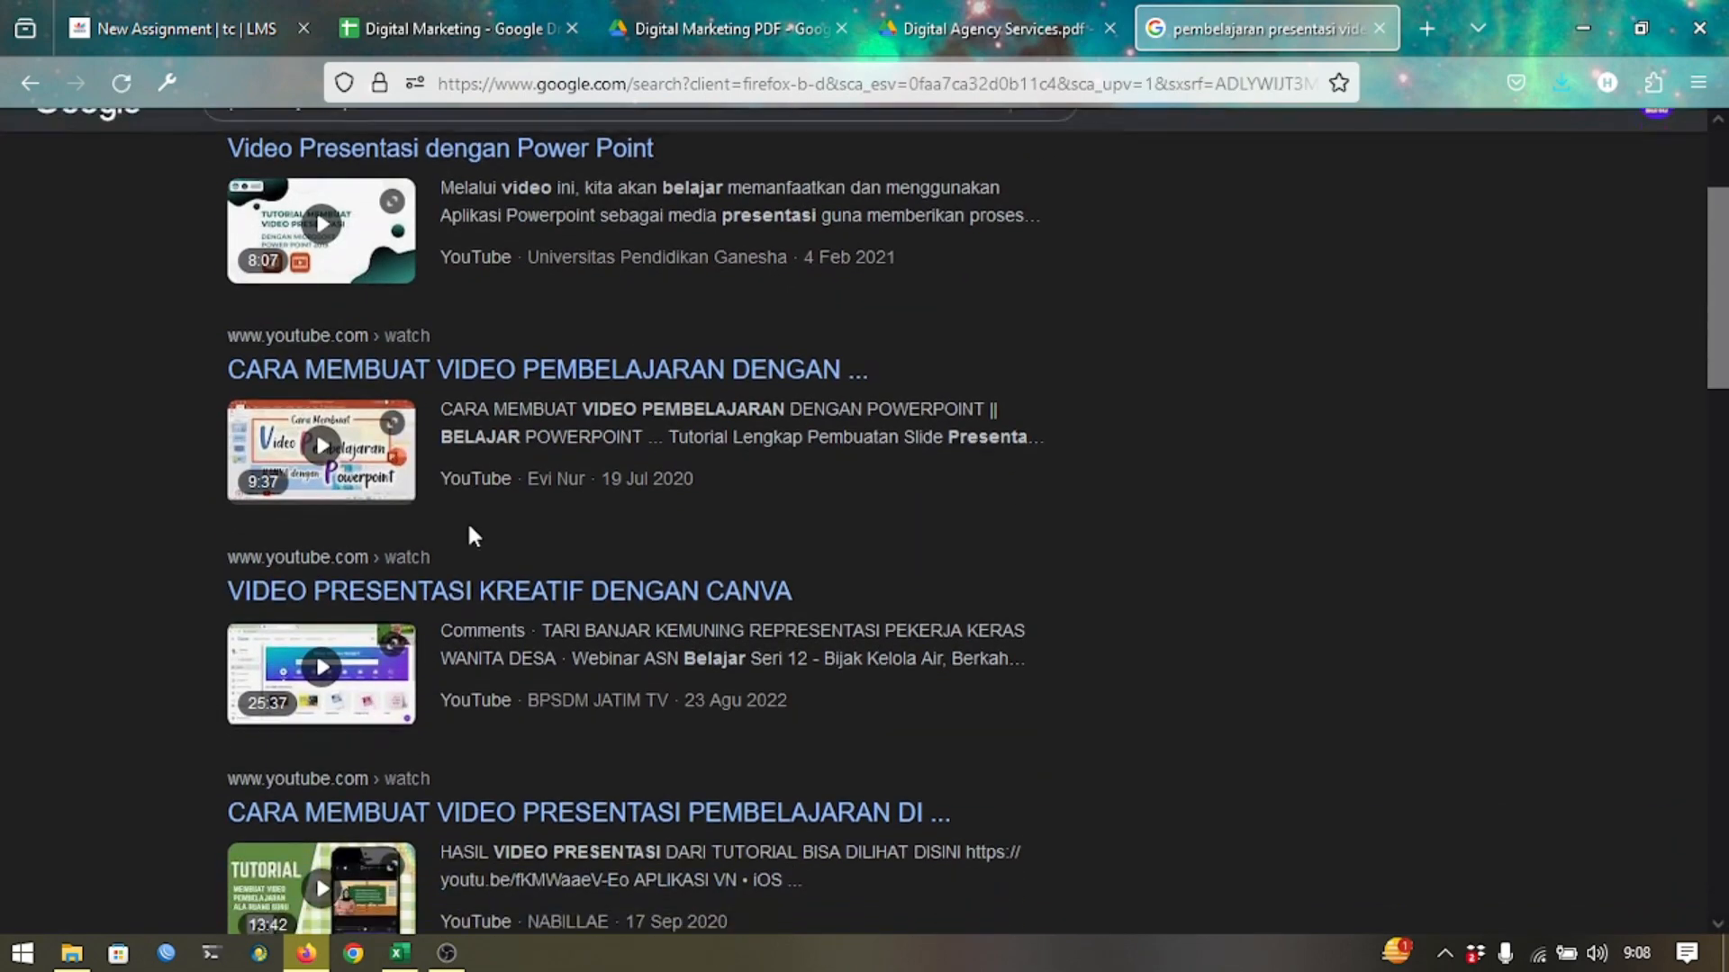
right_click(383, 594)
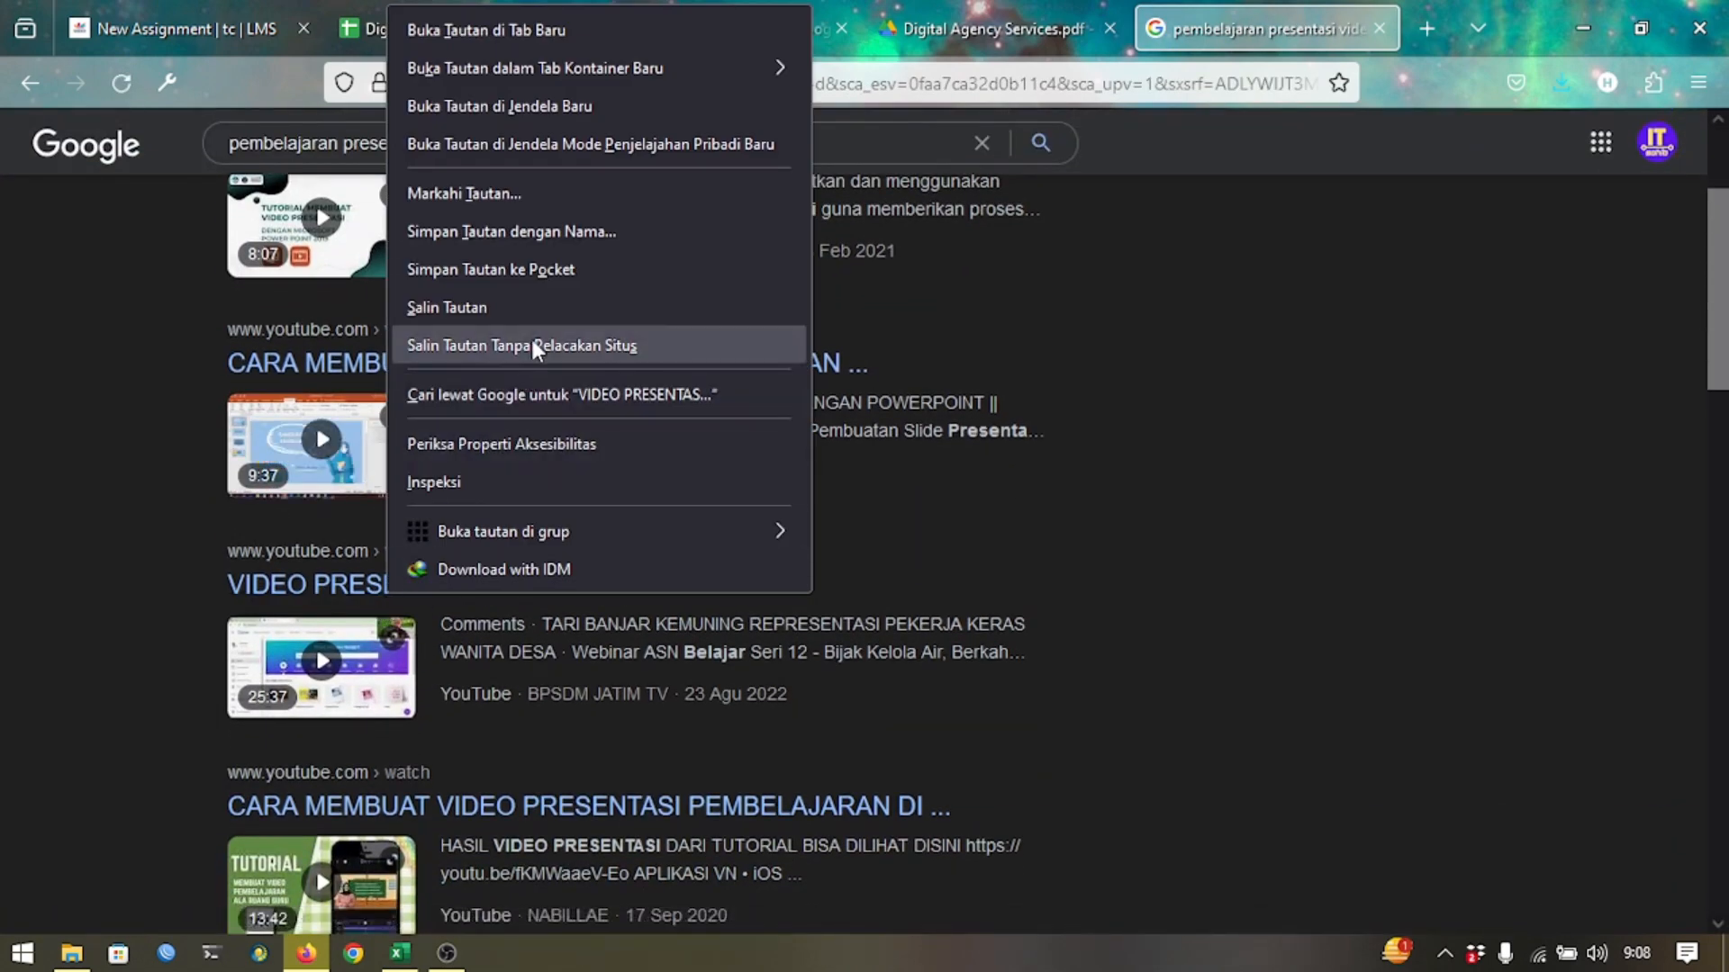
click(547, 313)
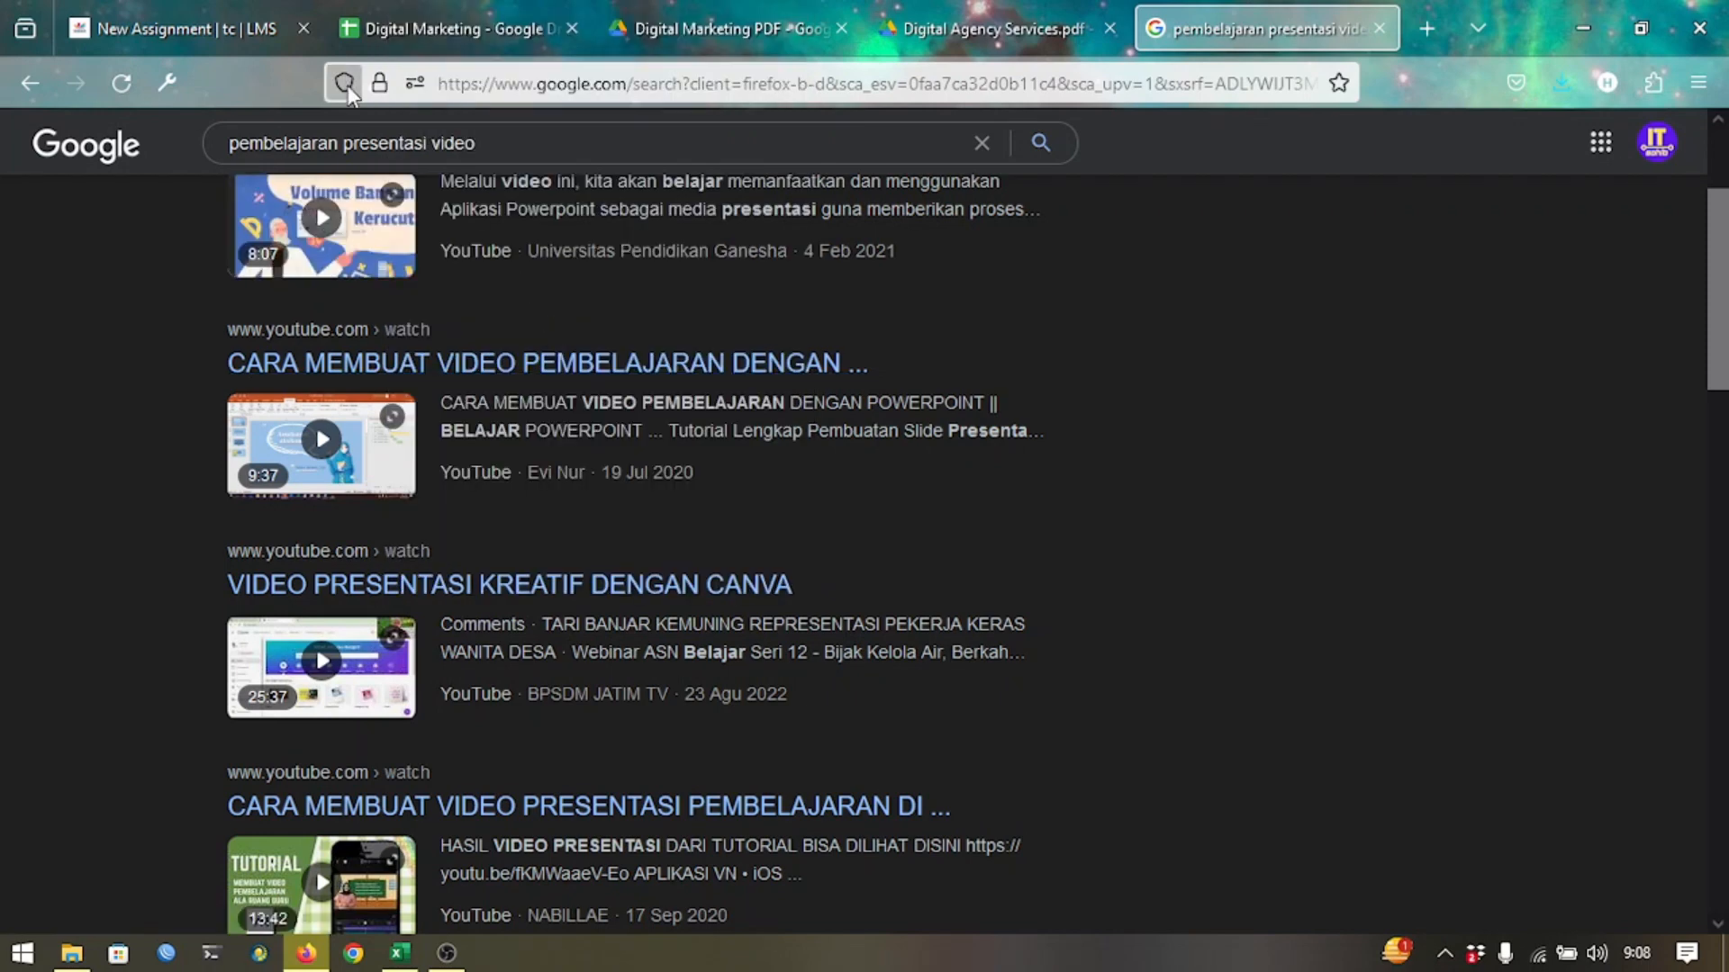
click(209, 28)
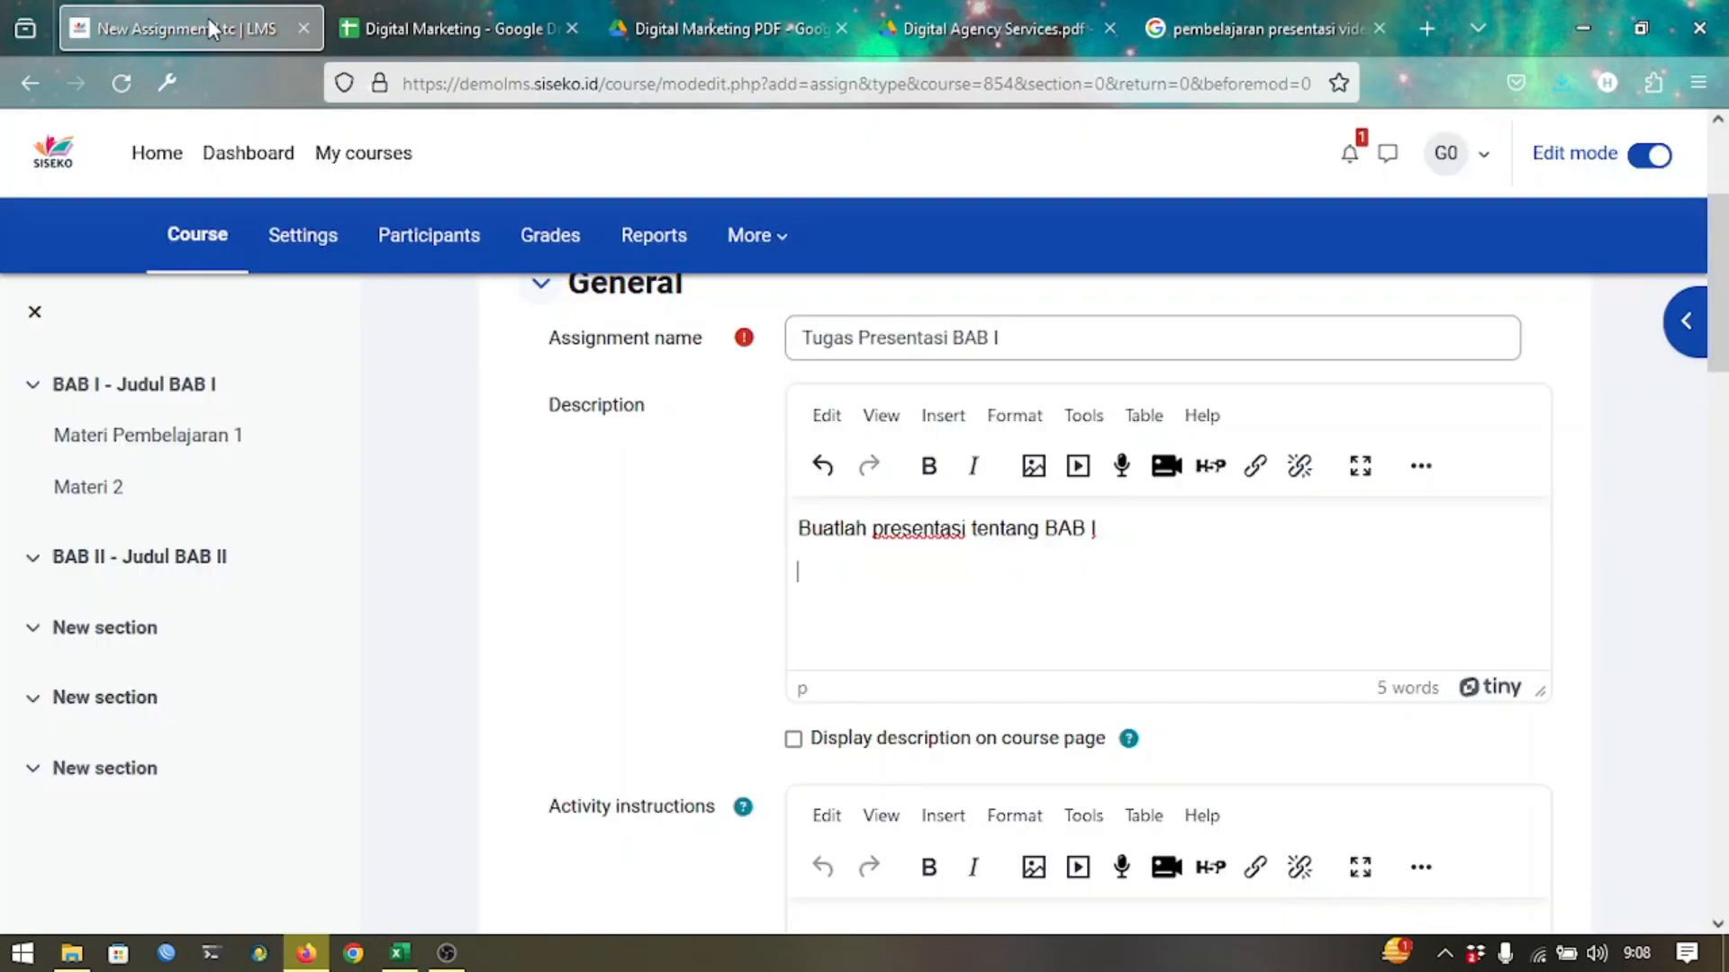
Embed the copied Canva video link in the description as an 800 × 600 video.
click(1084, 484)
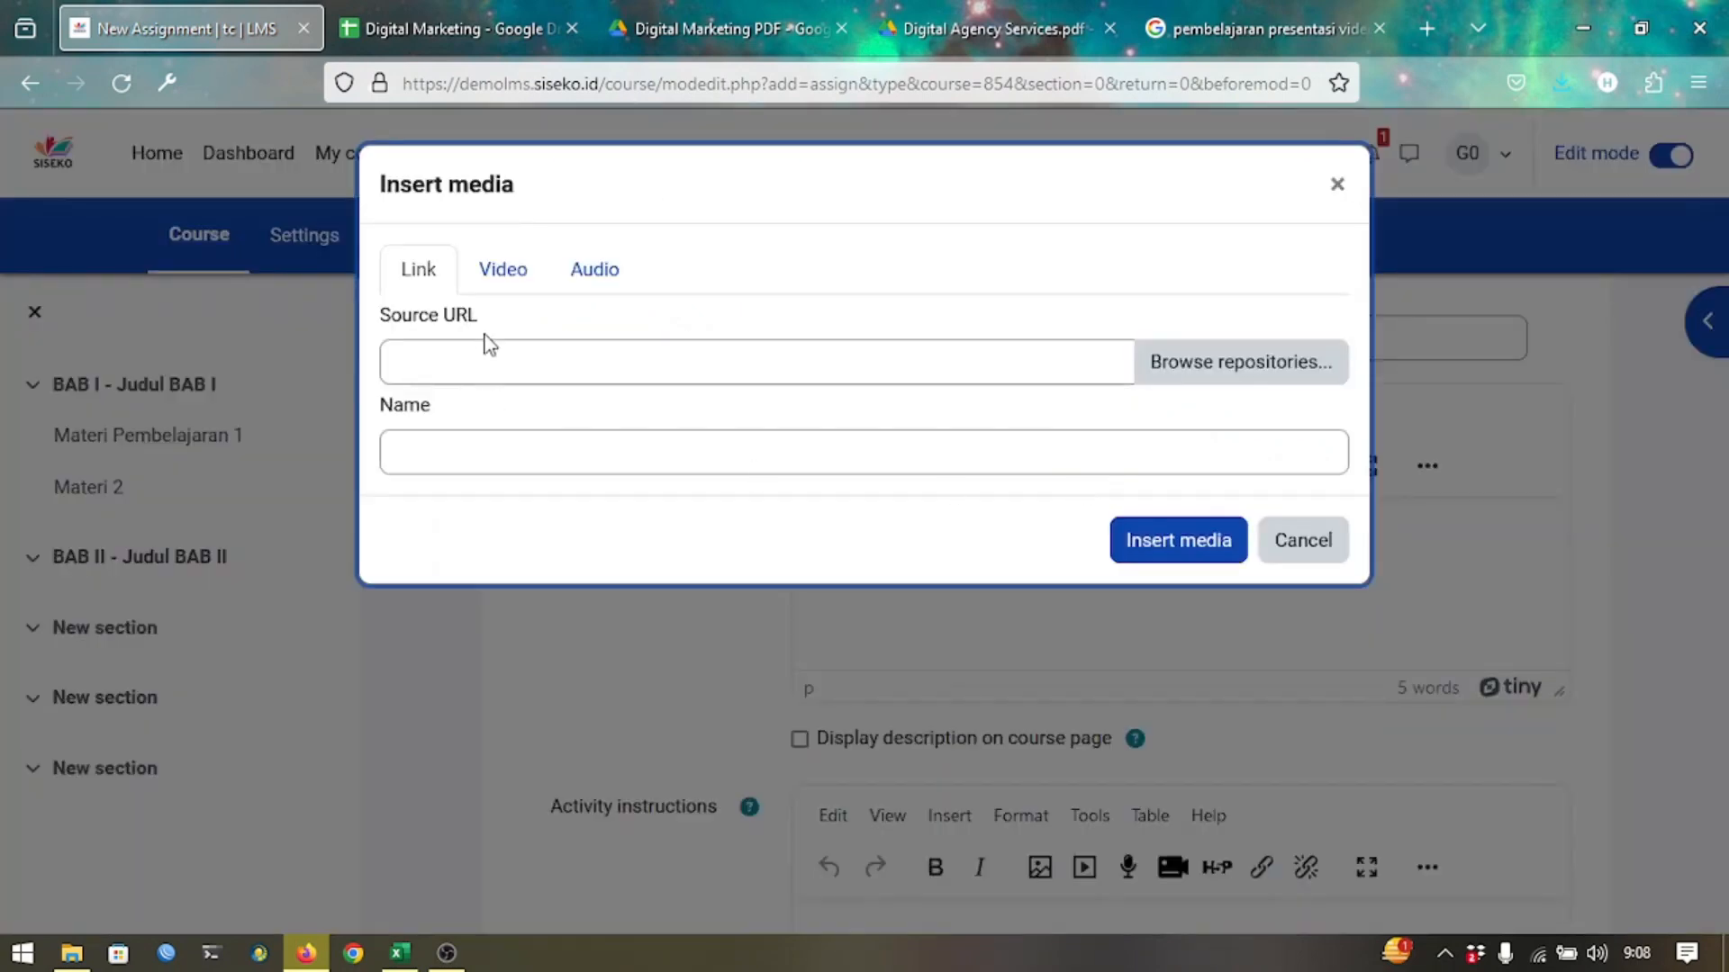
click(501, 275)
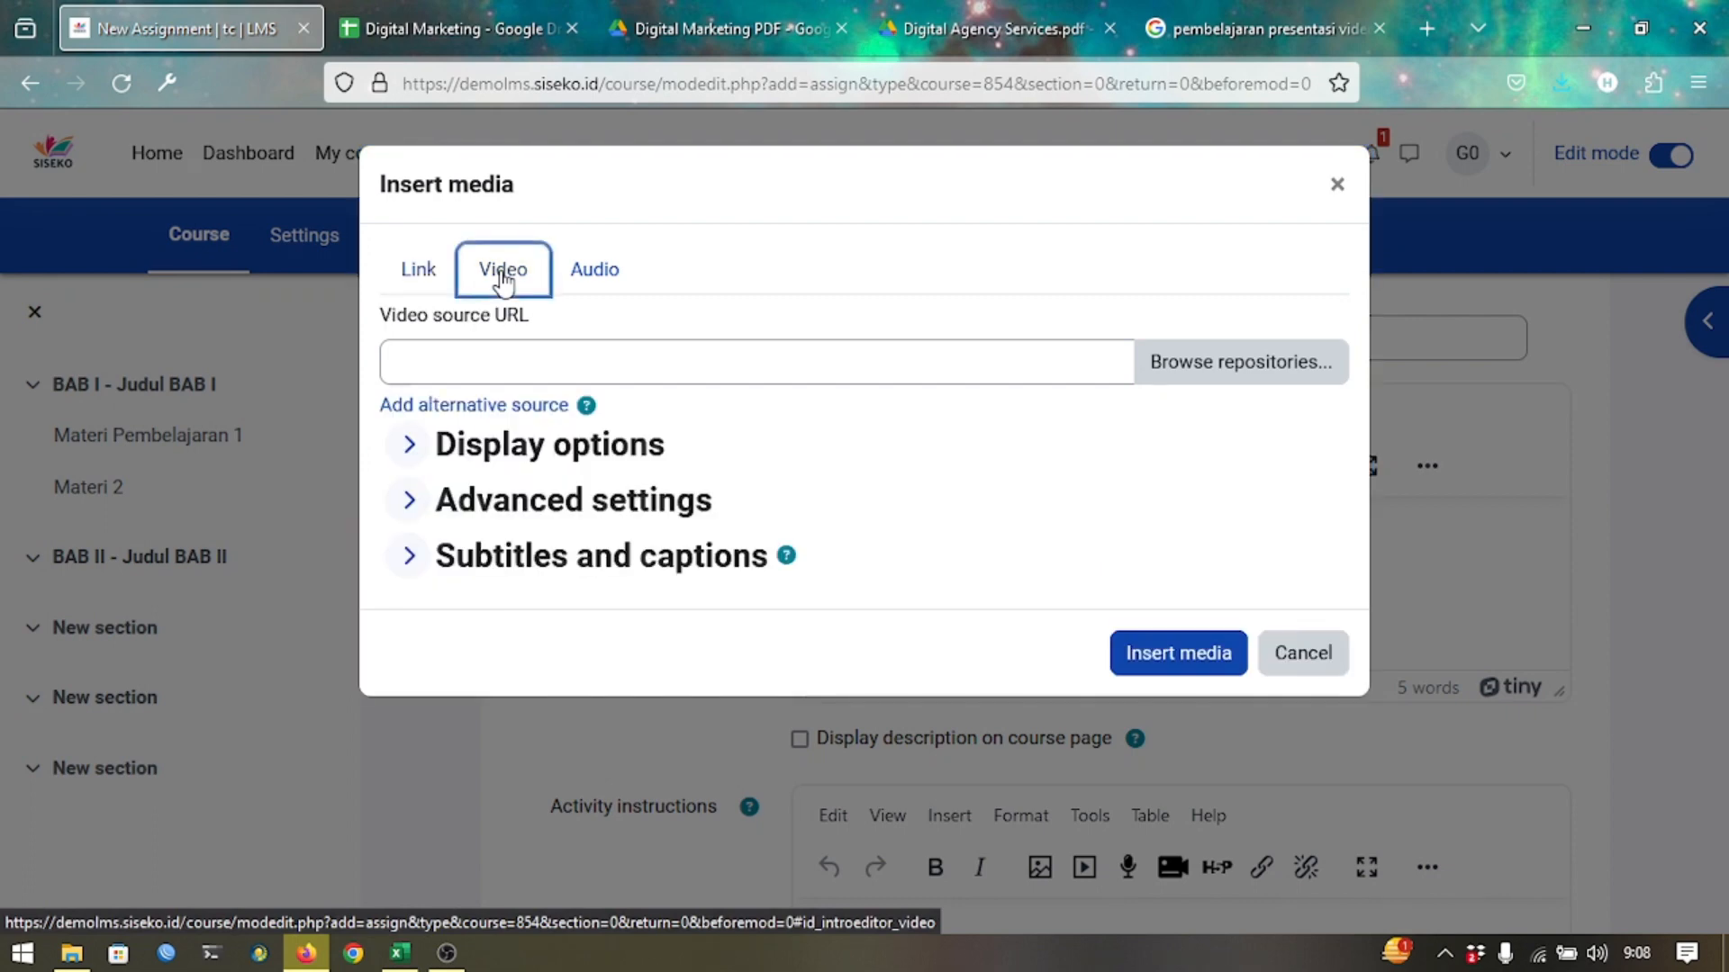
click(520, 357)
key(ctrl+v)
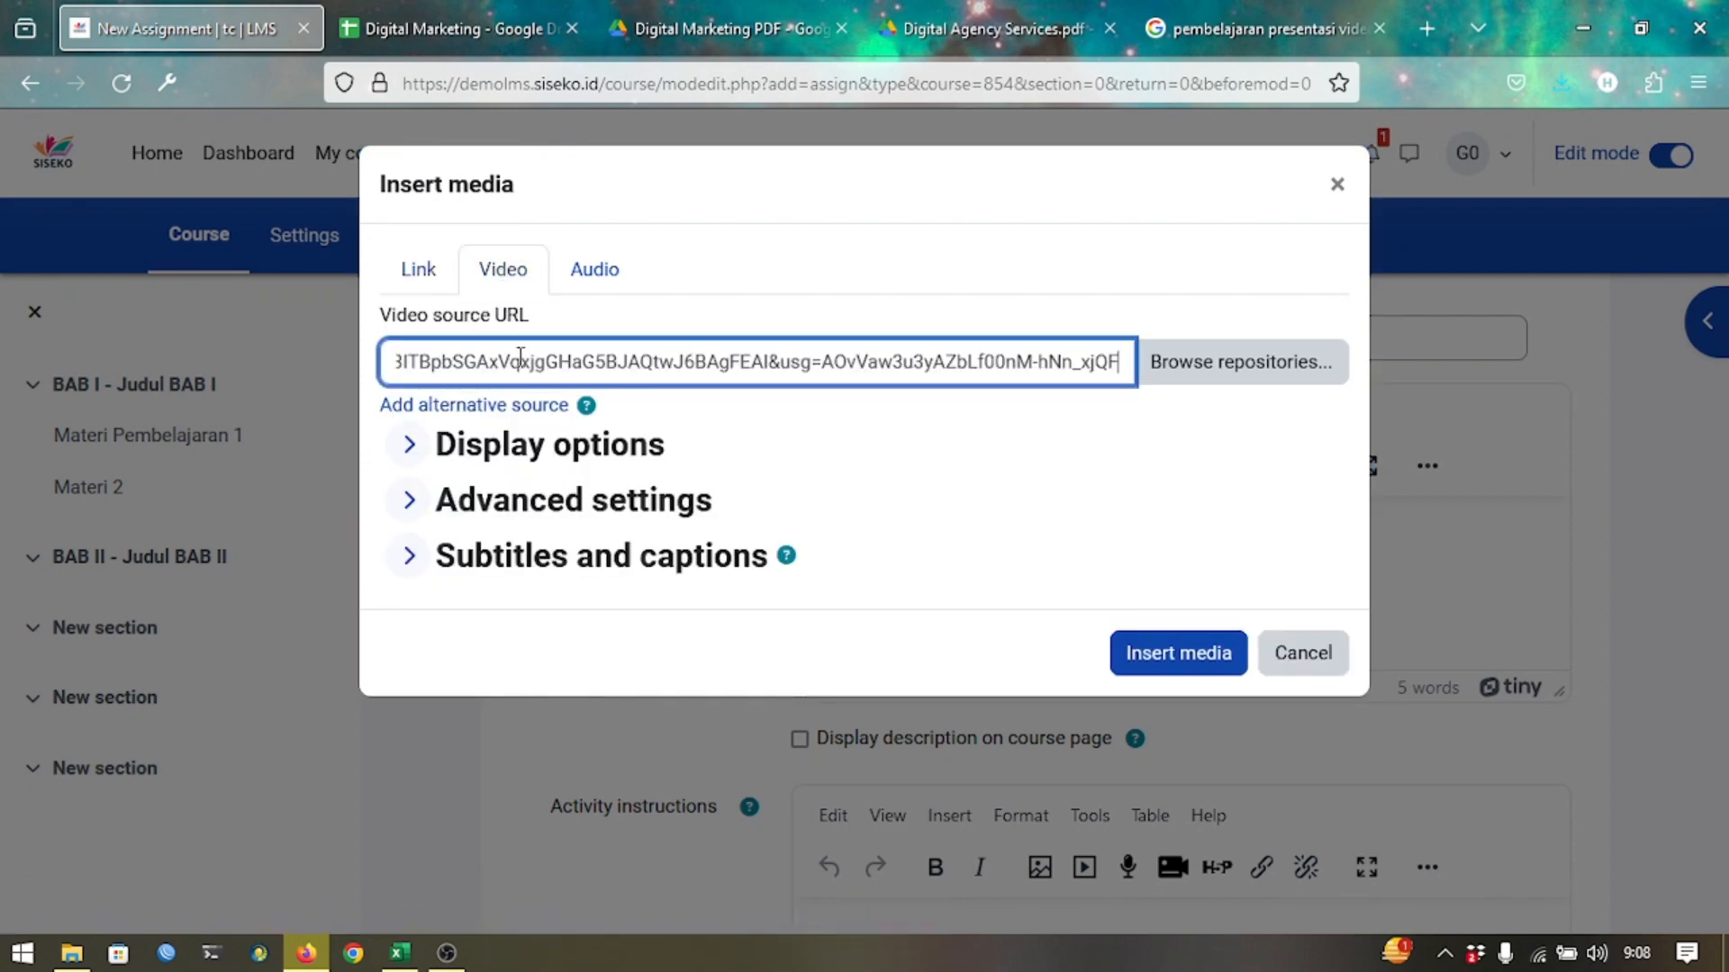
click(514, 442)
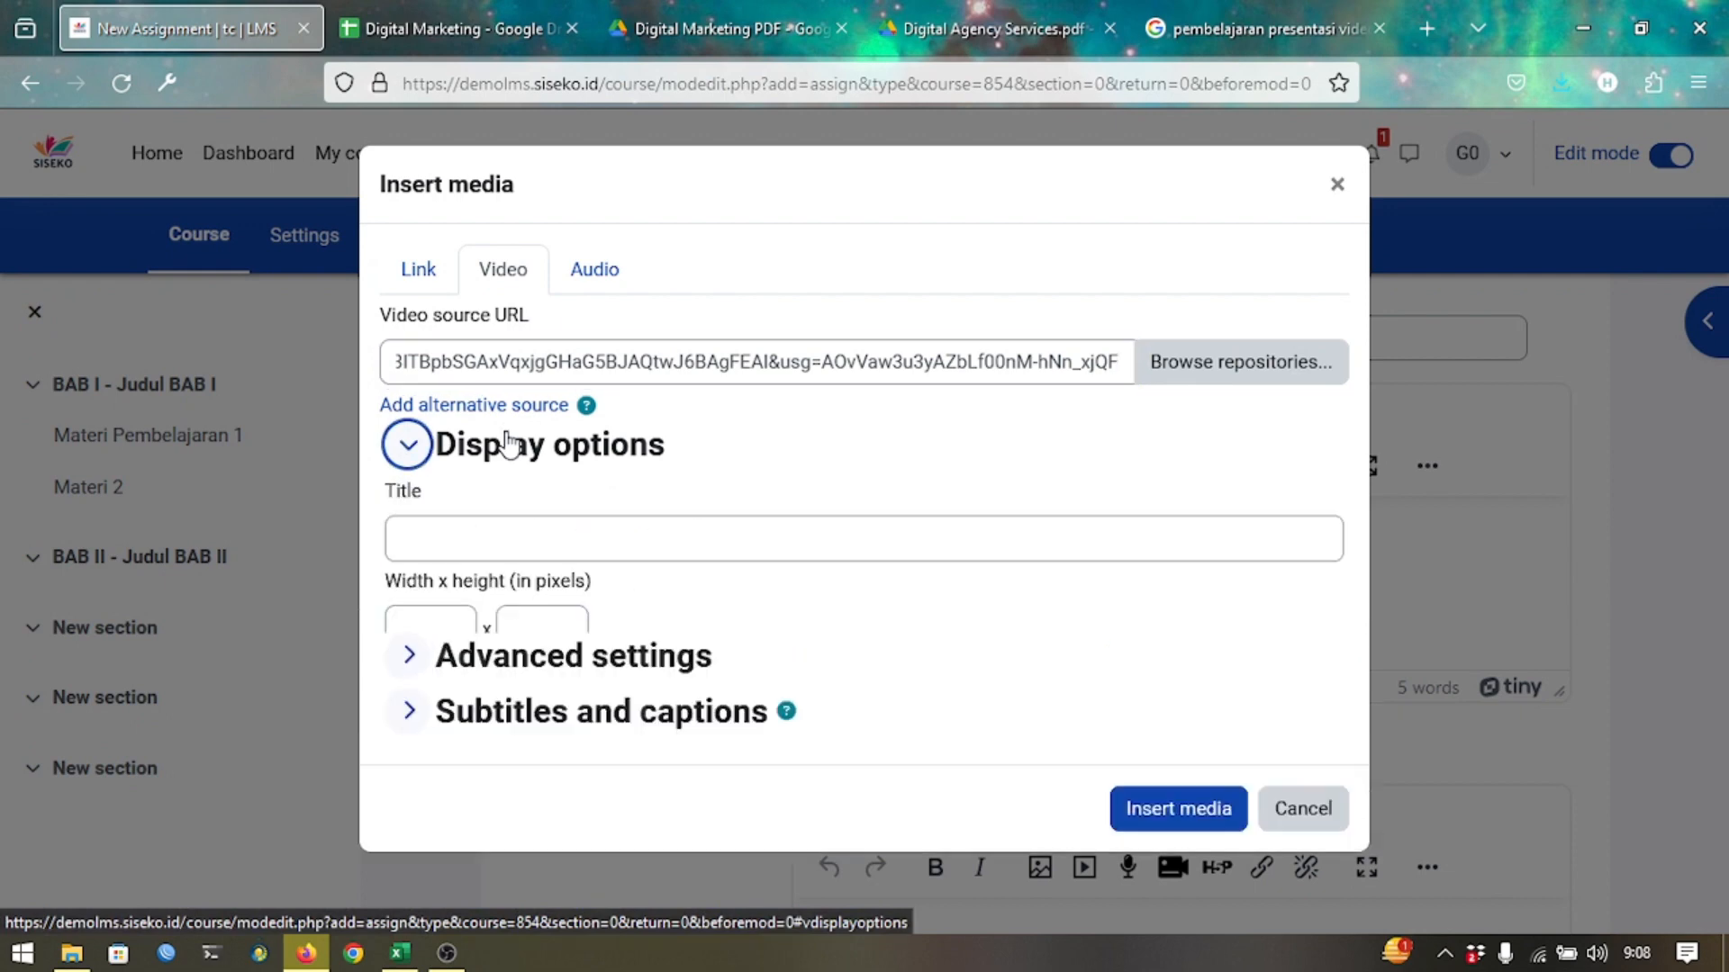
click(455, 616)
text(800)
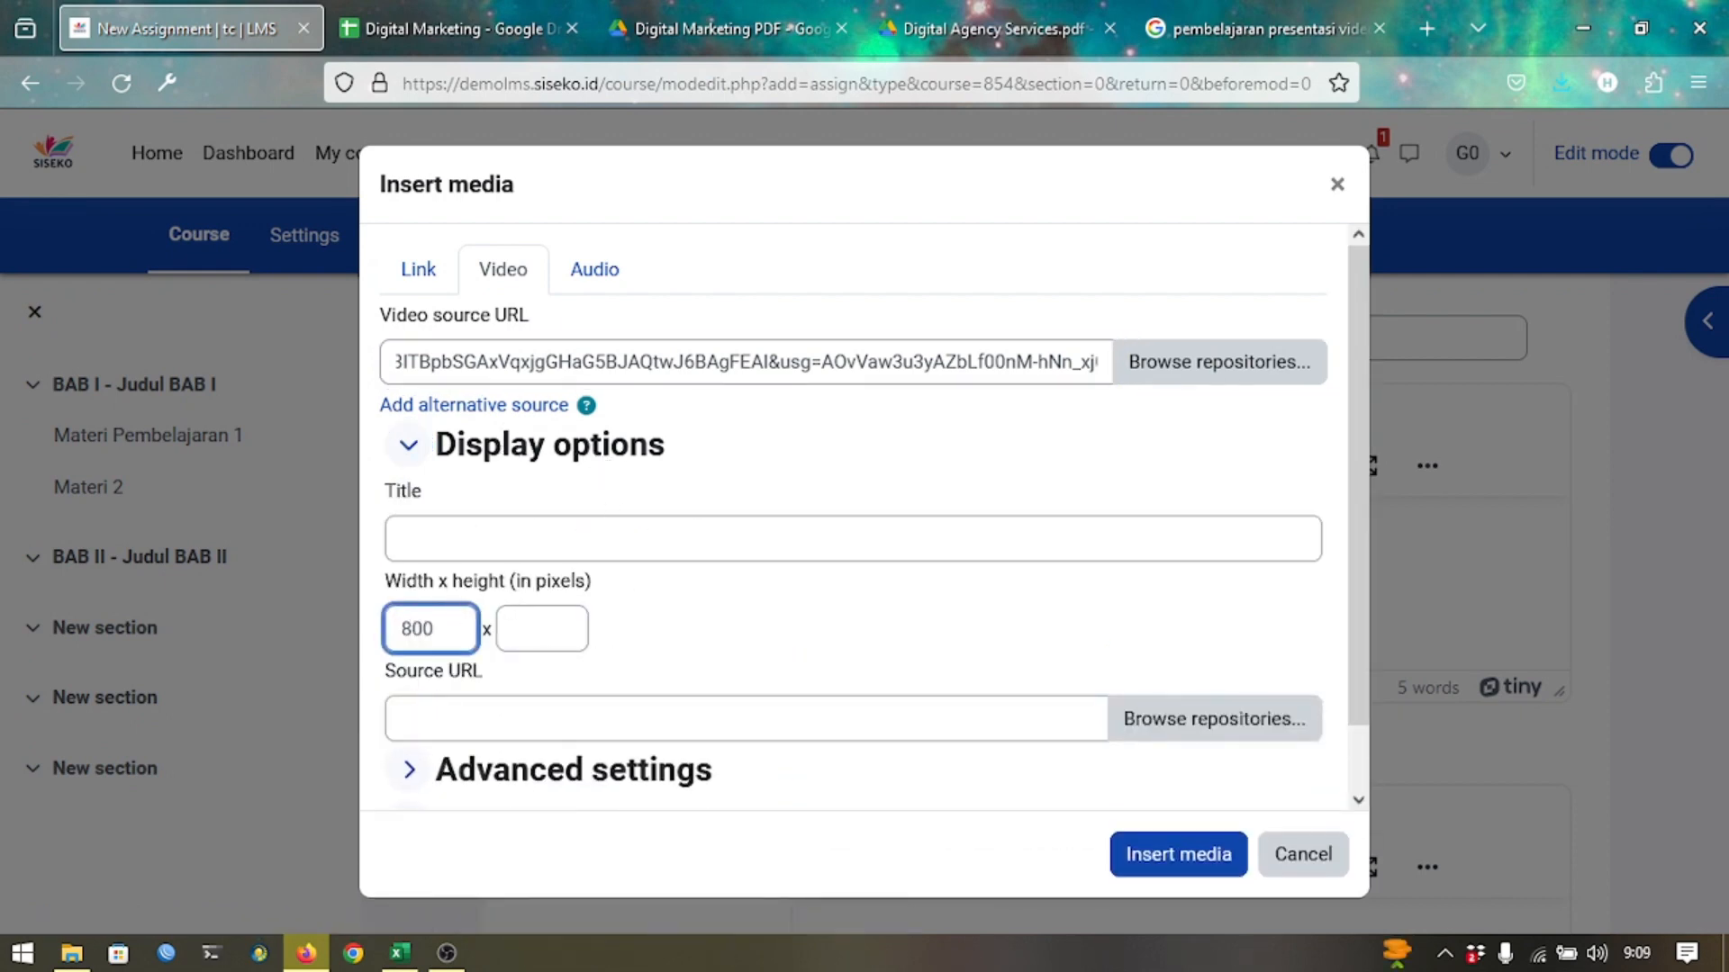
key(Tab)
text(600)
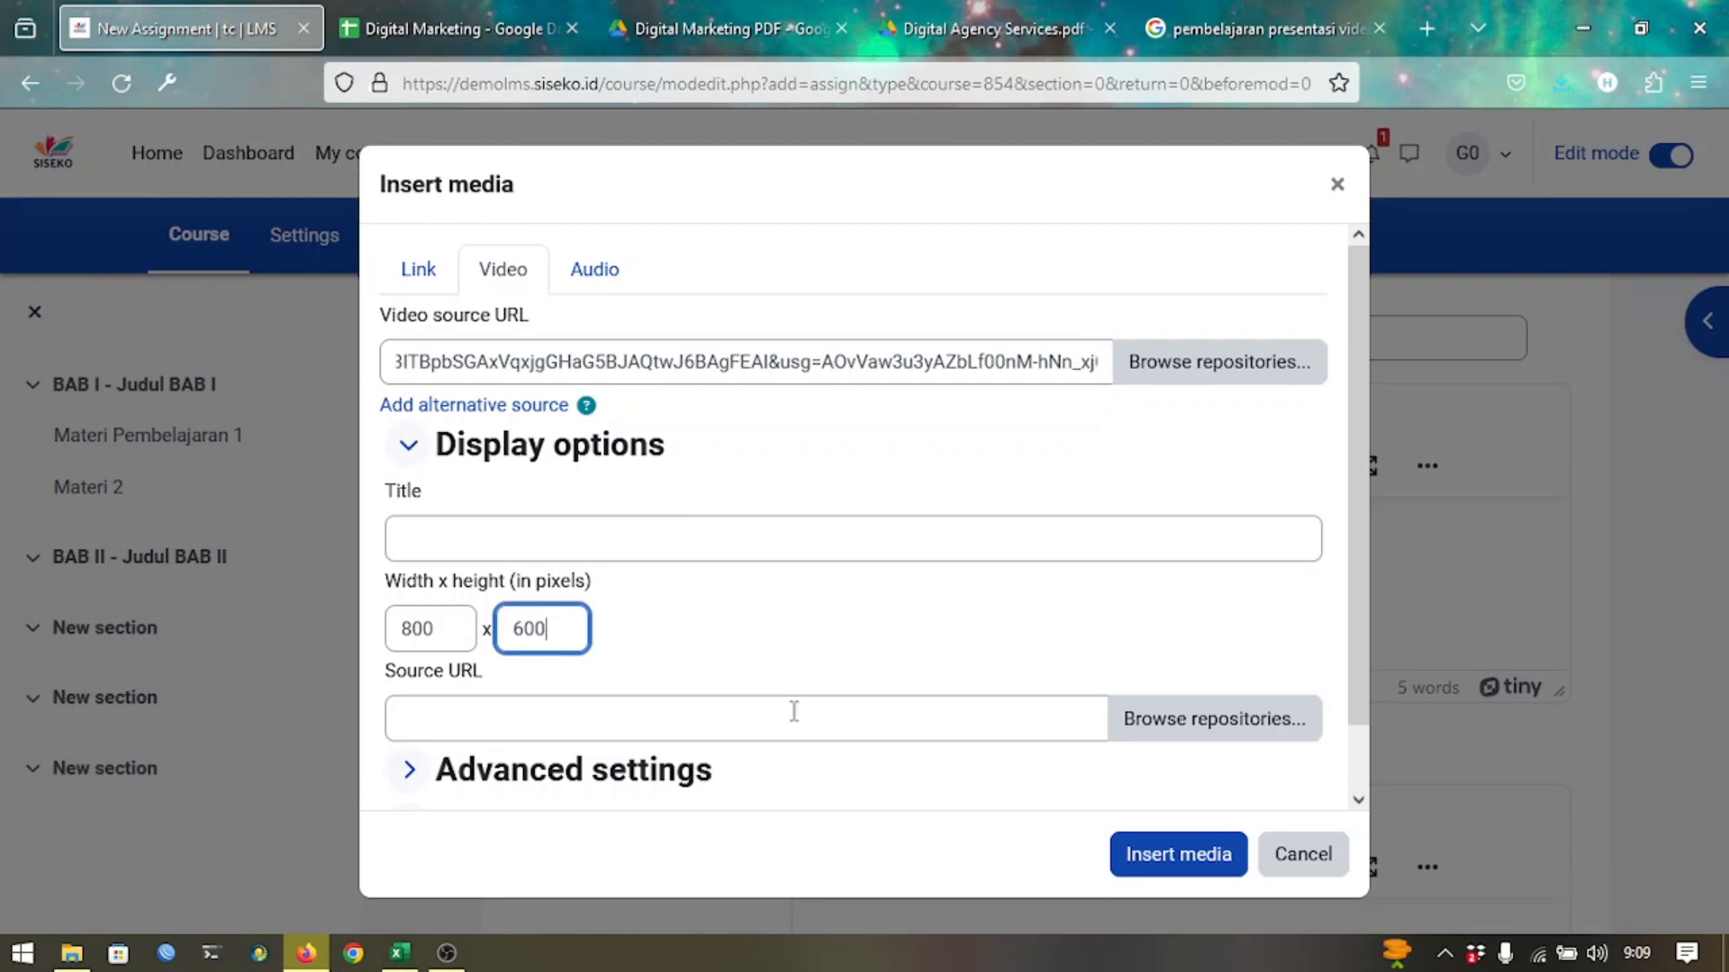
click(1126, 859)
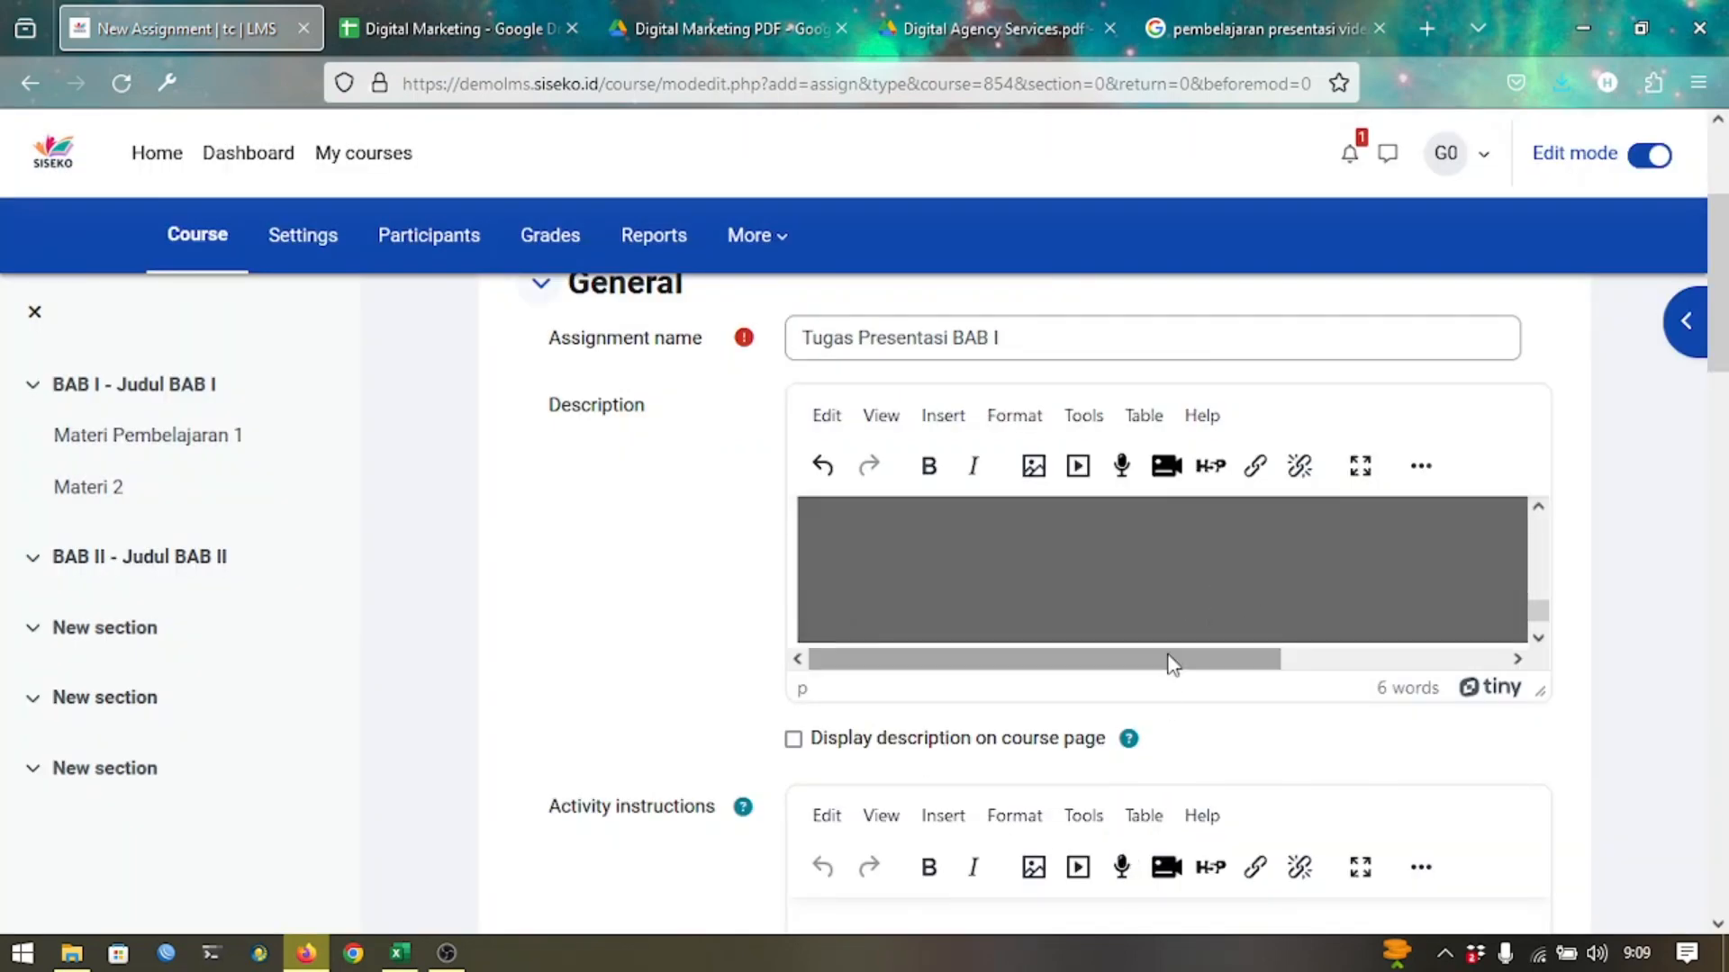
scroll(1109, 707, down, 6)
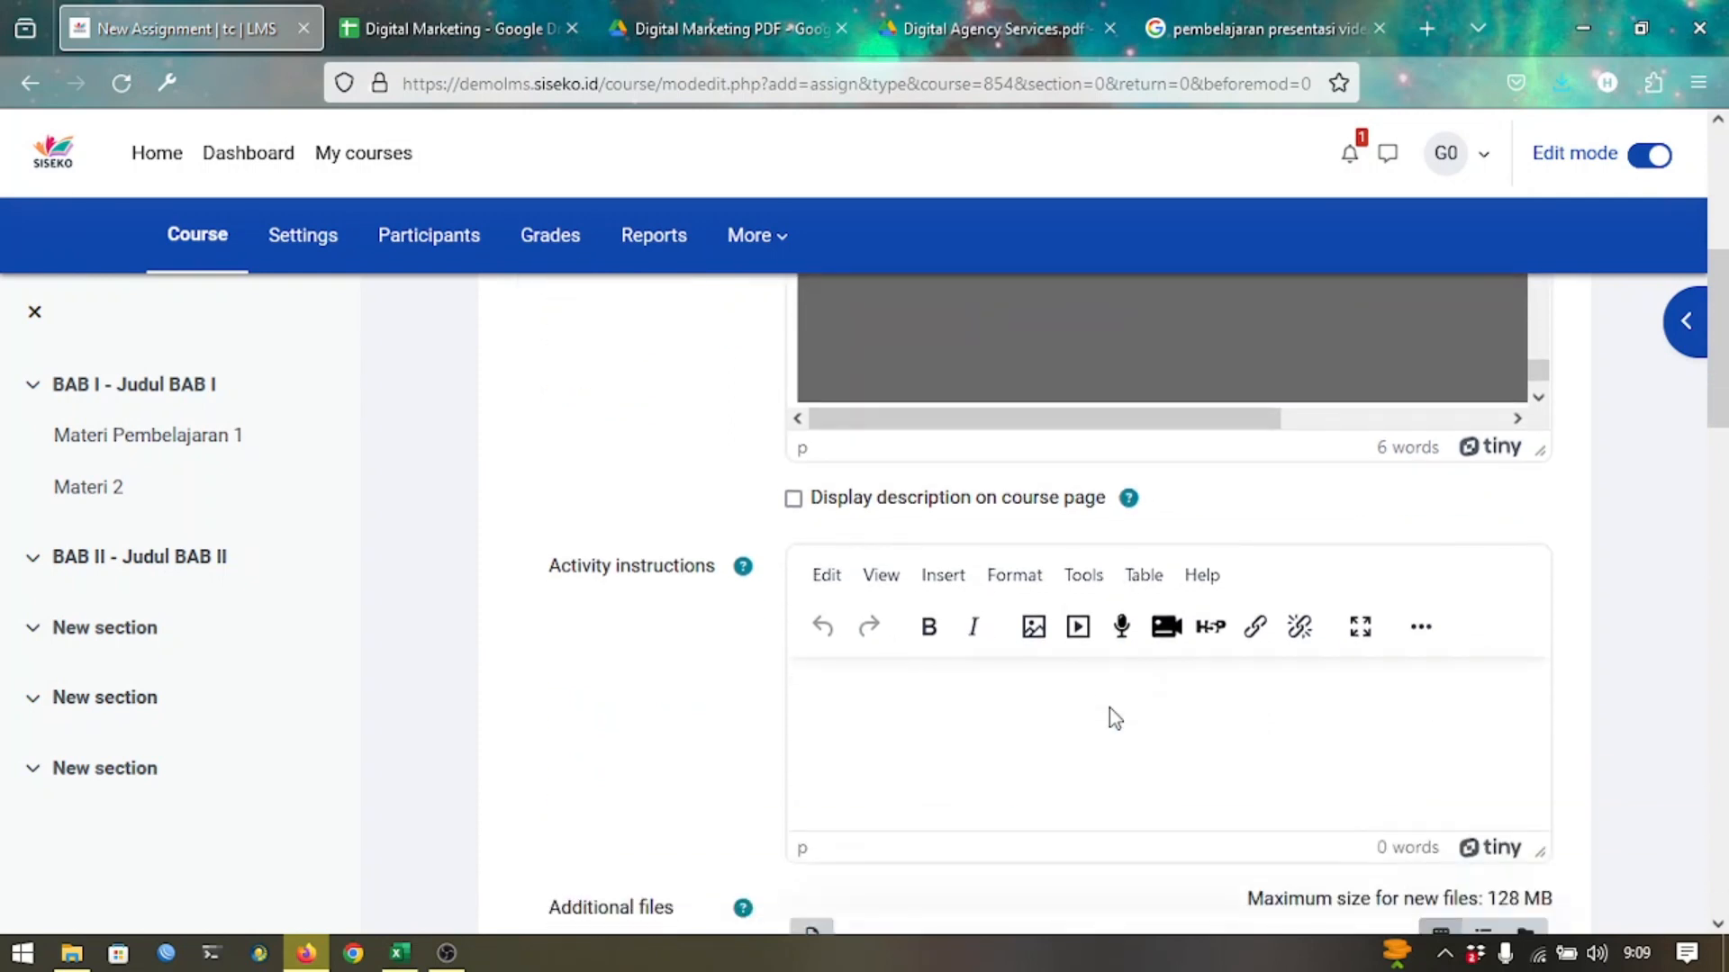
scroll(1109, 708, down, 2)
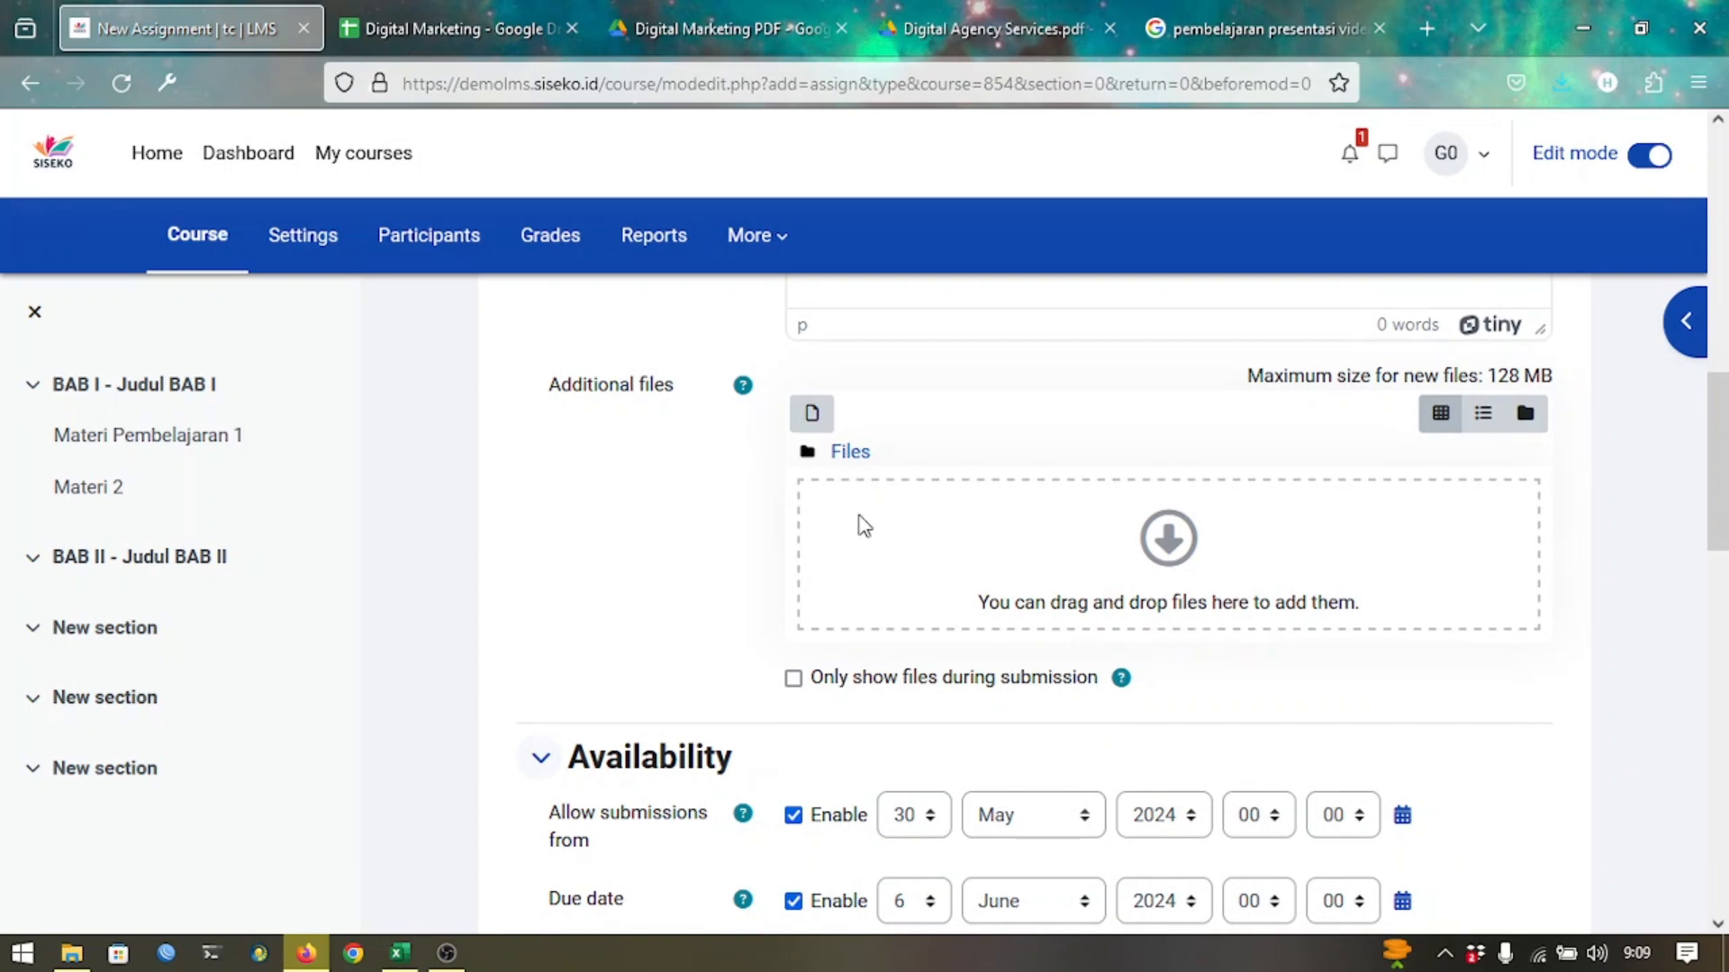
scroll(716, 621, down, 1)
scroll(718, 624, down, 1)
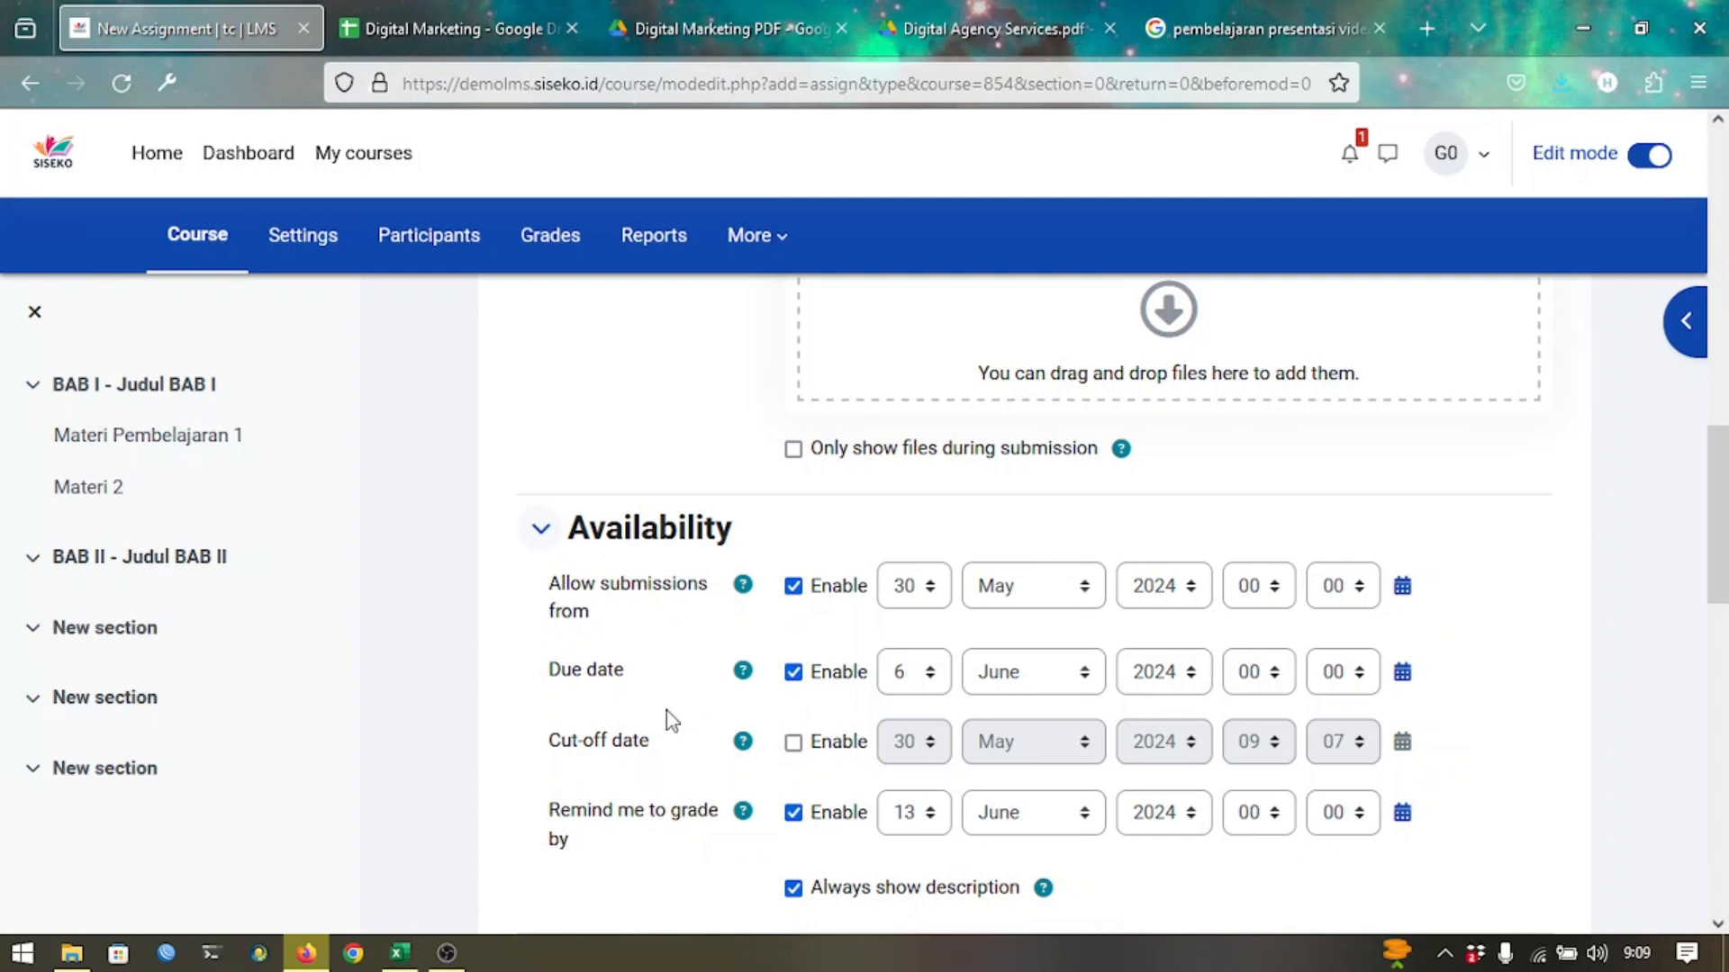
scroll(666, 717, down, 3)
scroll(667, 717, down, 2)
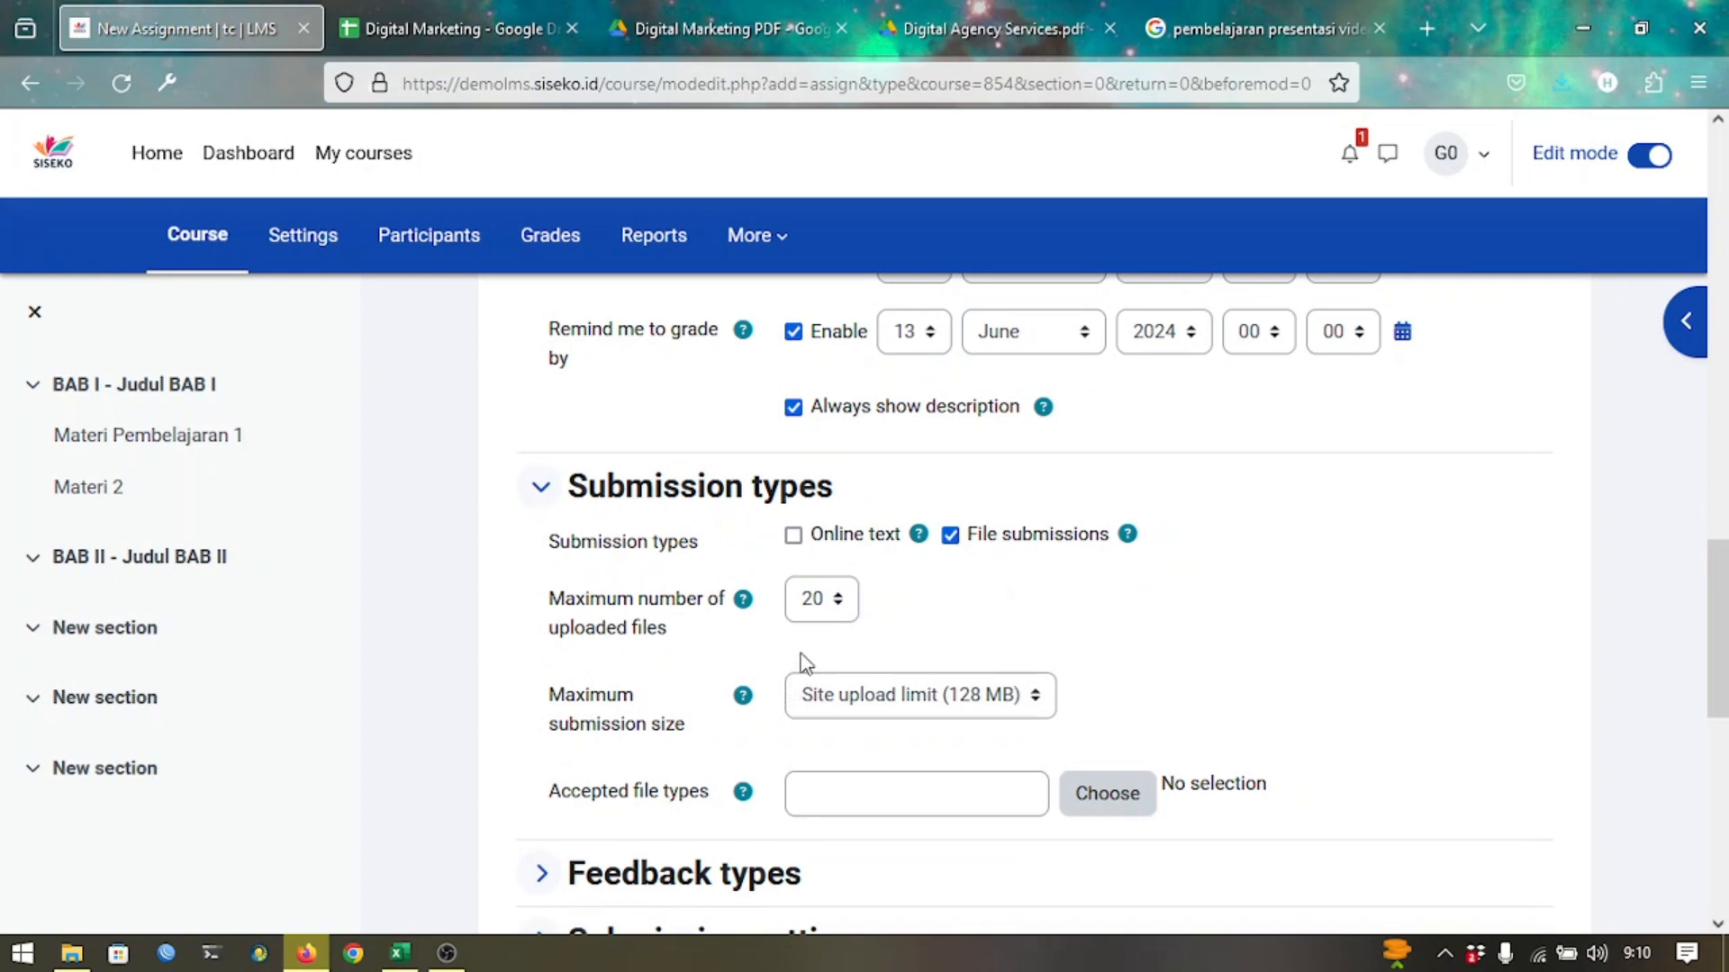
Limit file submissions to 1 file of at most 10 MB, accepting only .pdf.
click(825, 600)
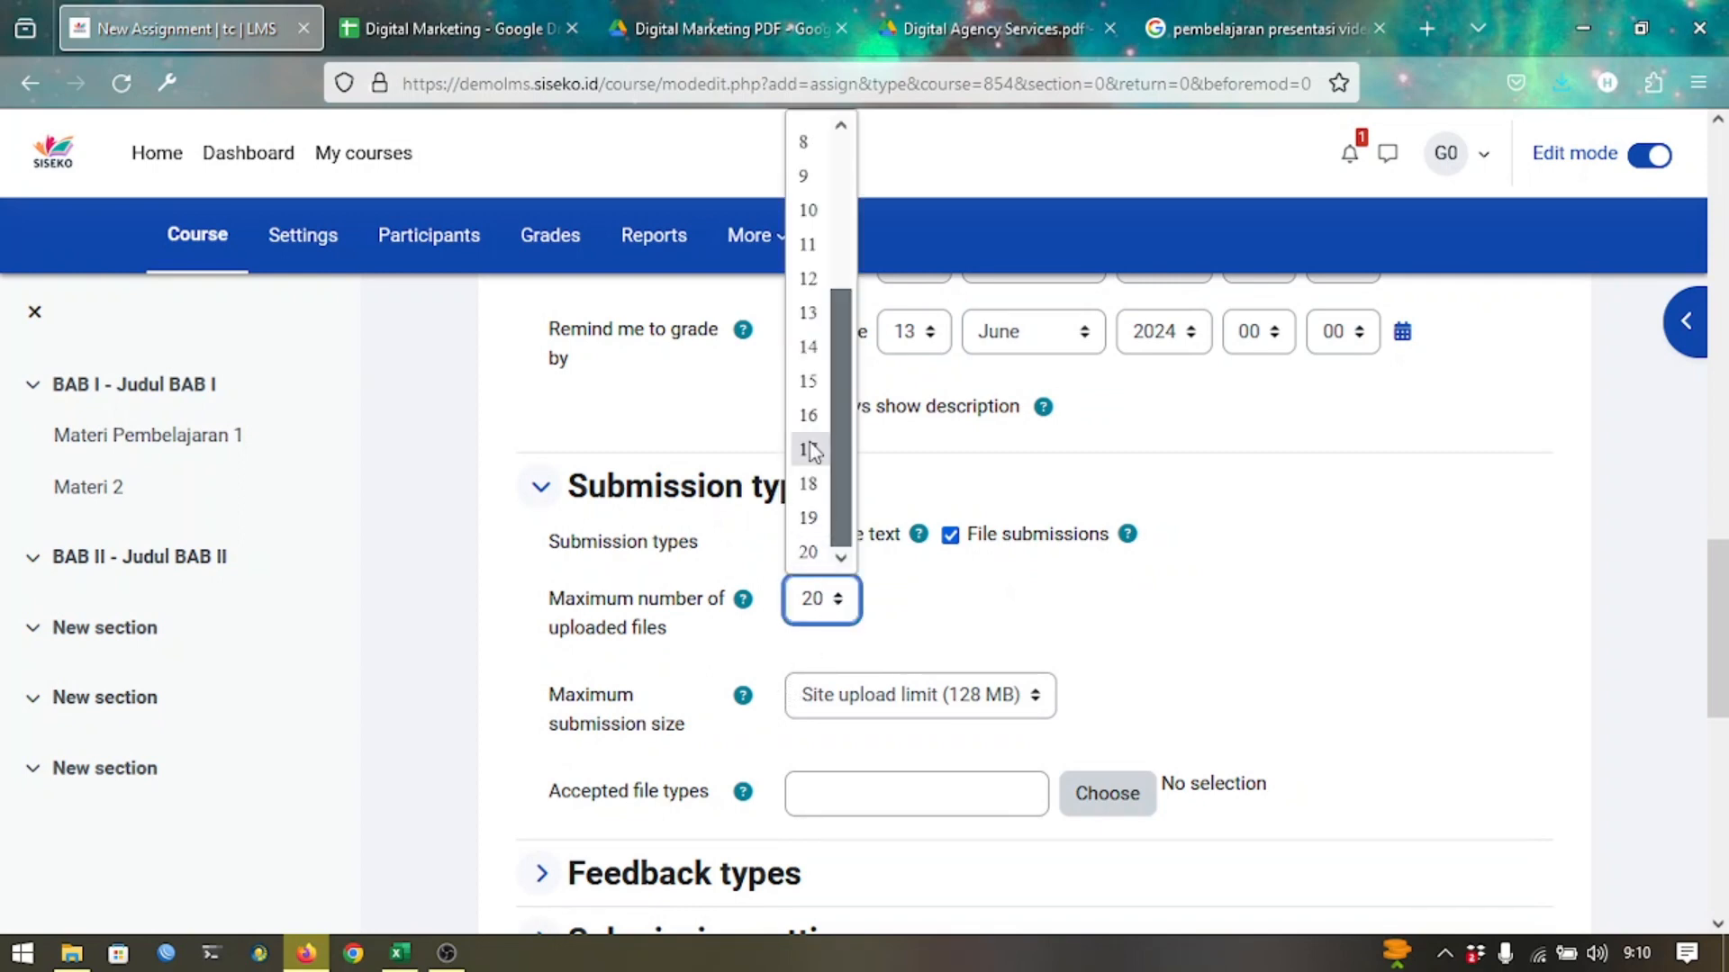
drag(846, 340, 855, 135)
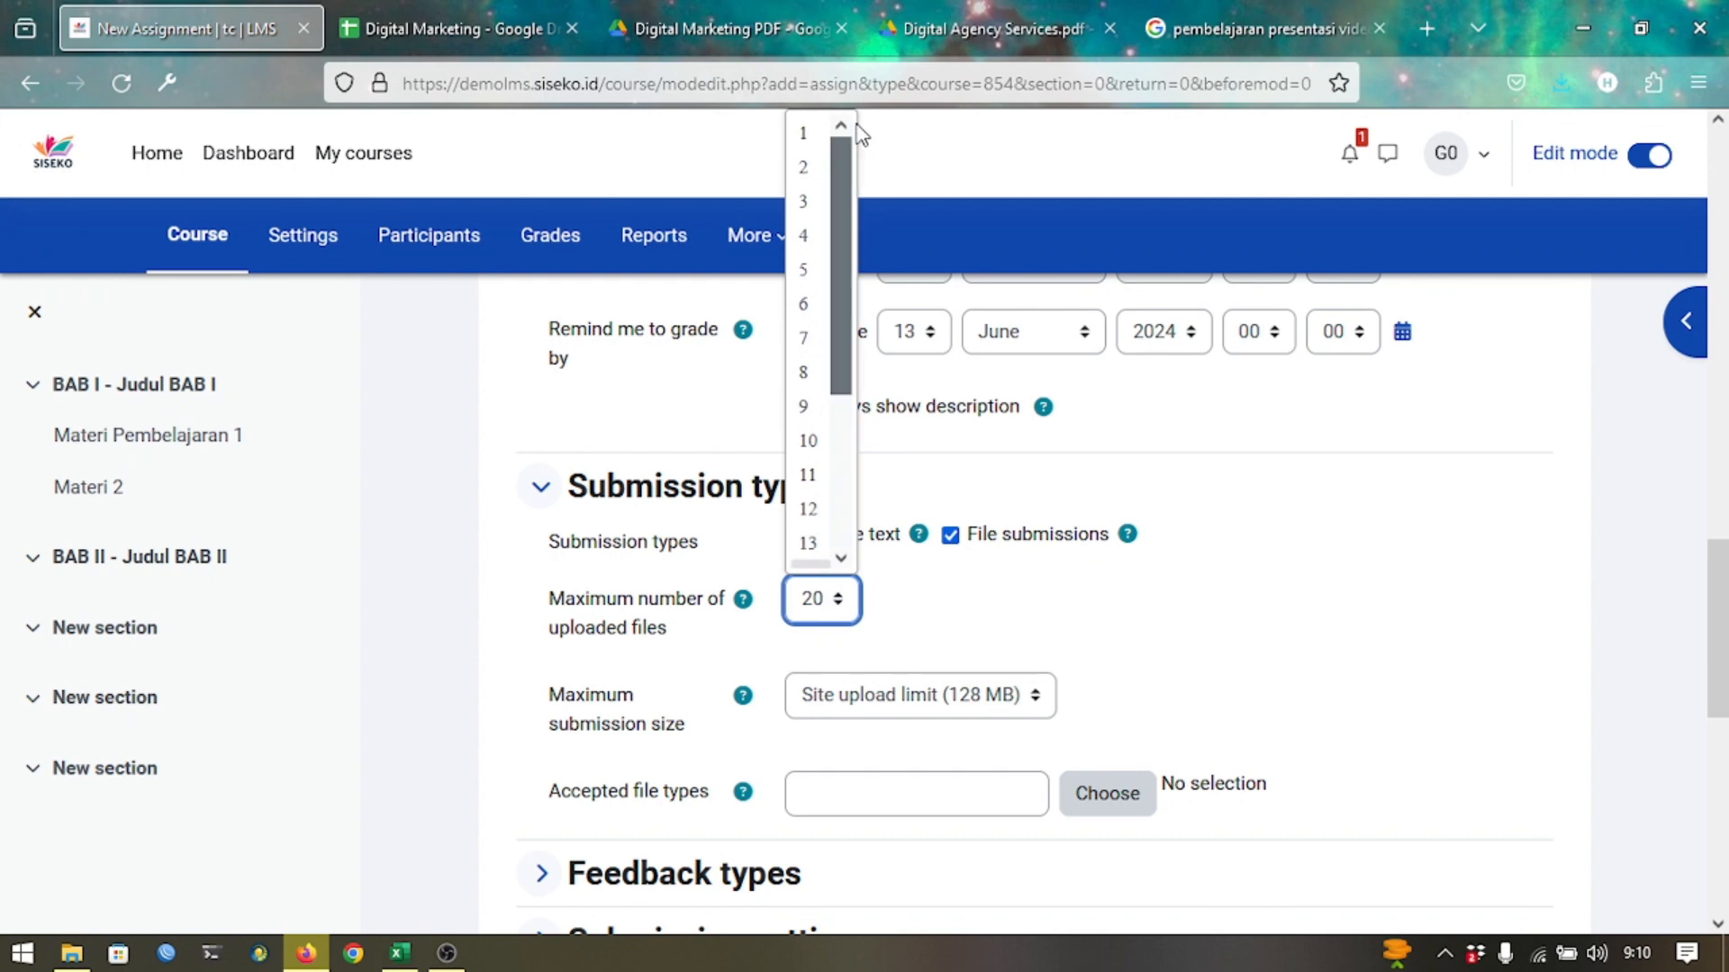
click(807, 129)
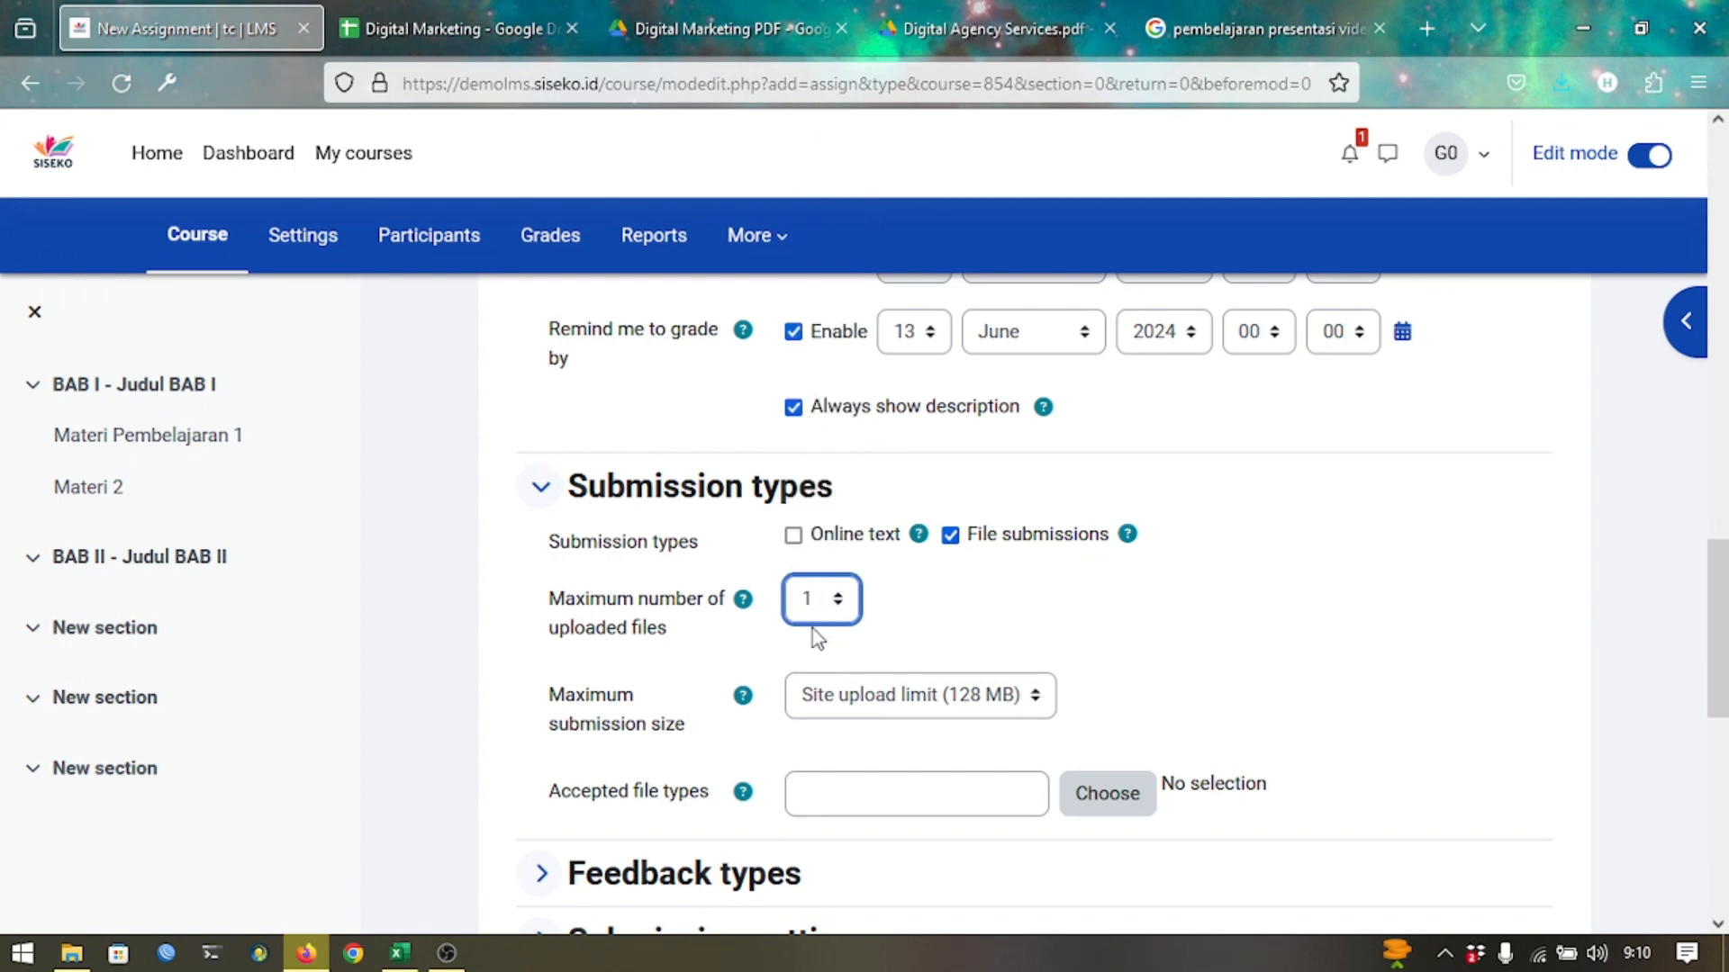
click(894, 711)
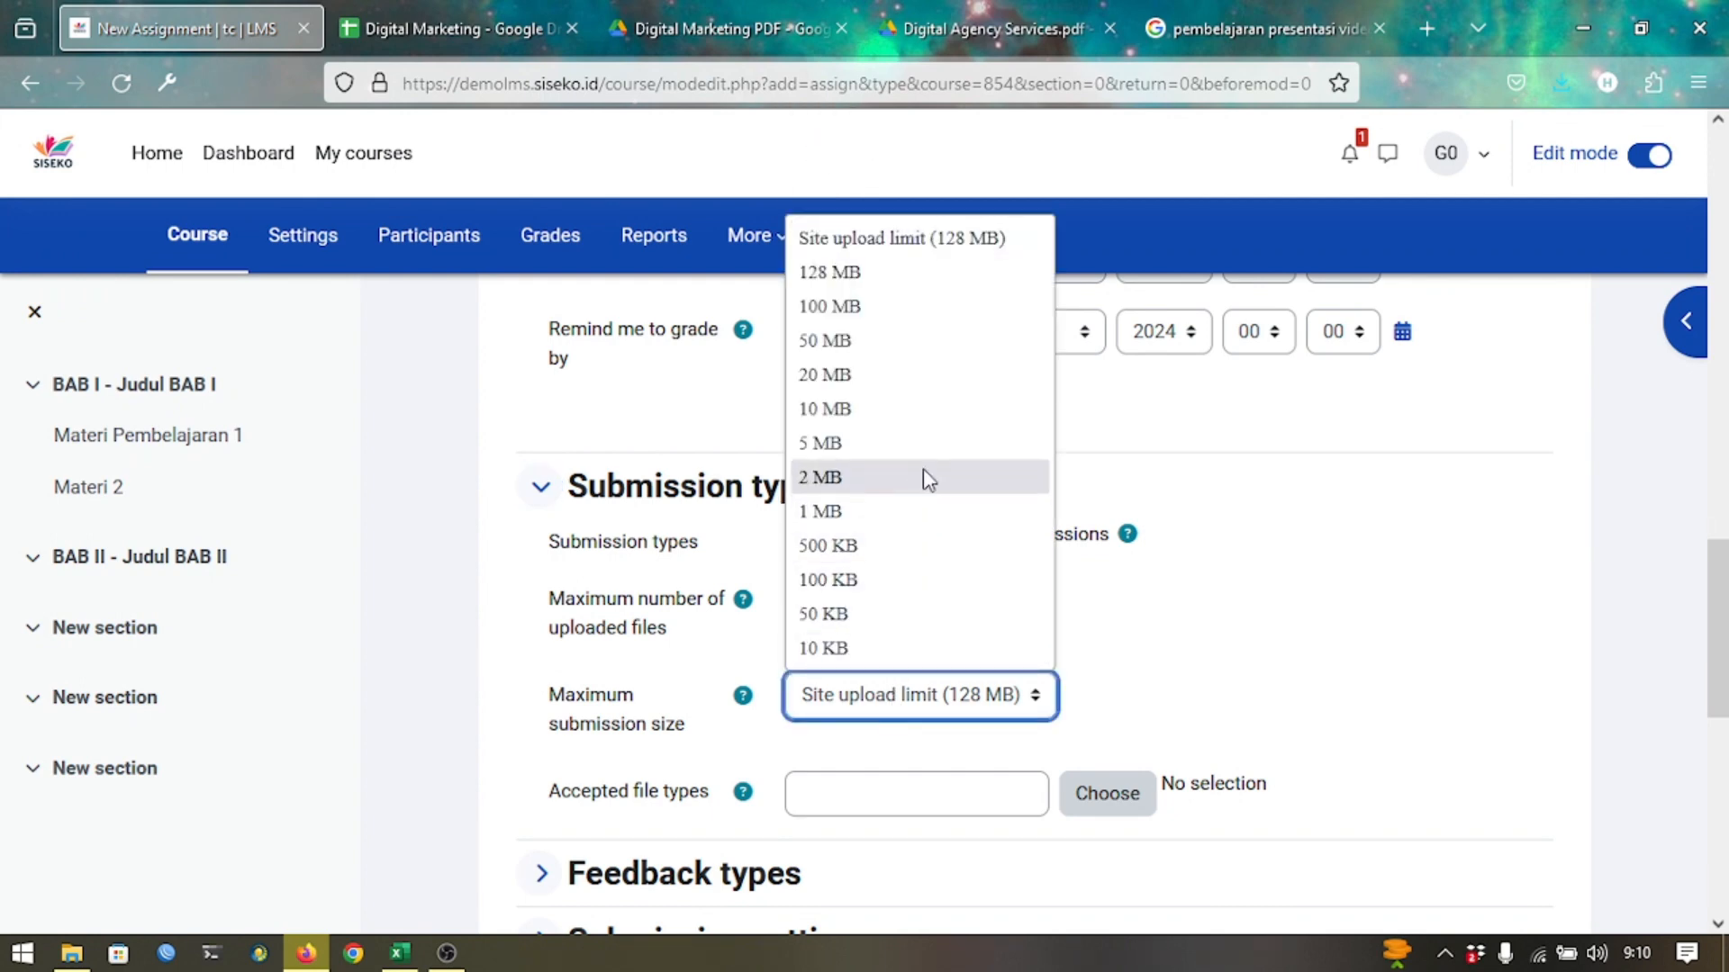
click(922, 414)
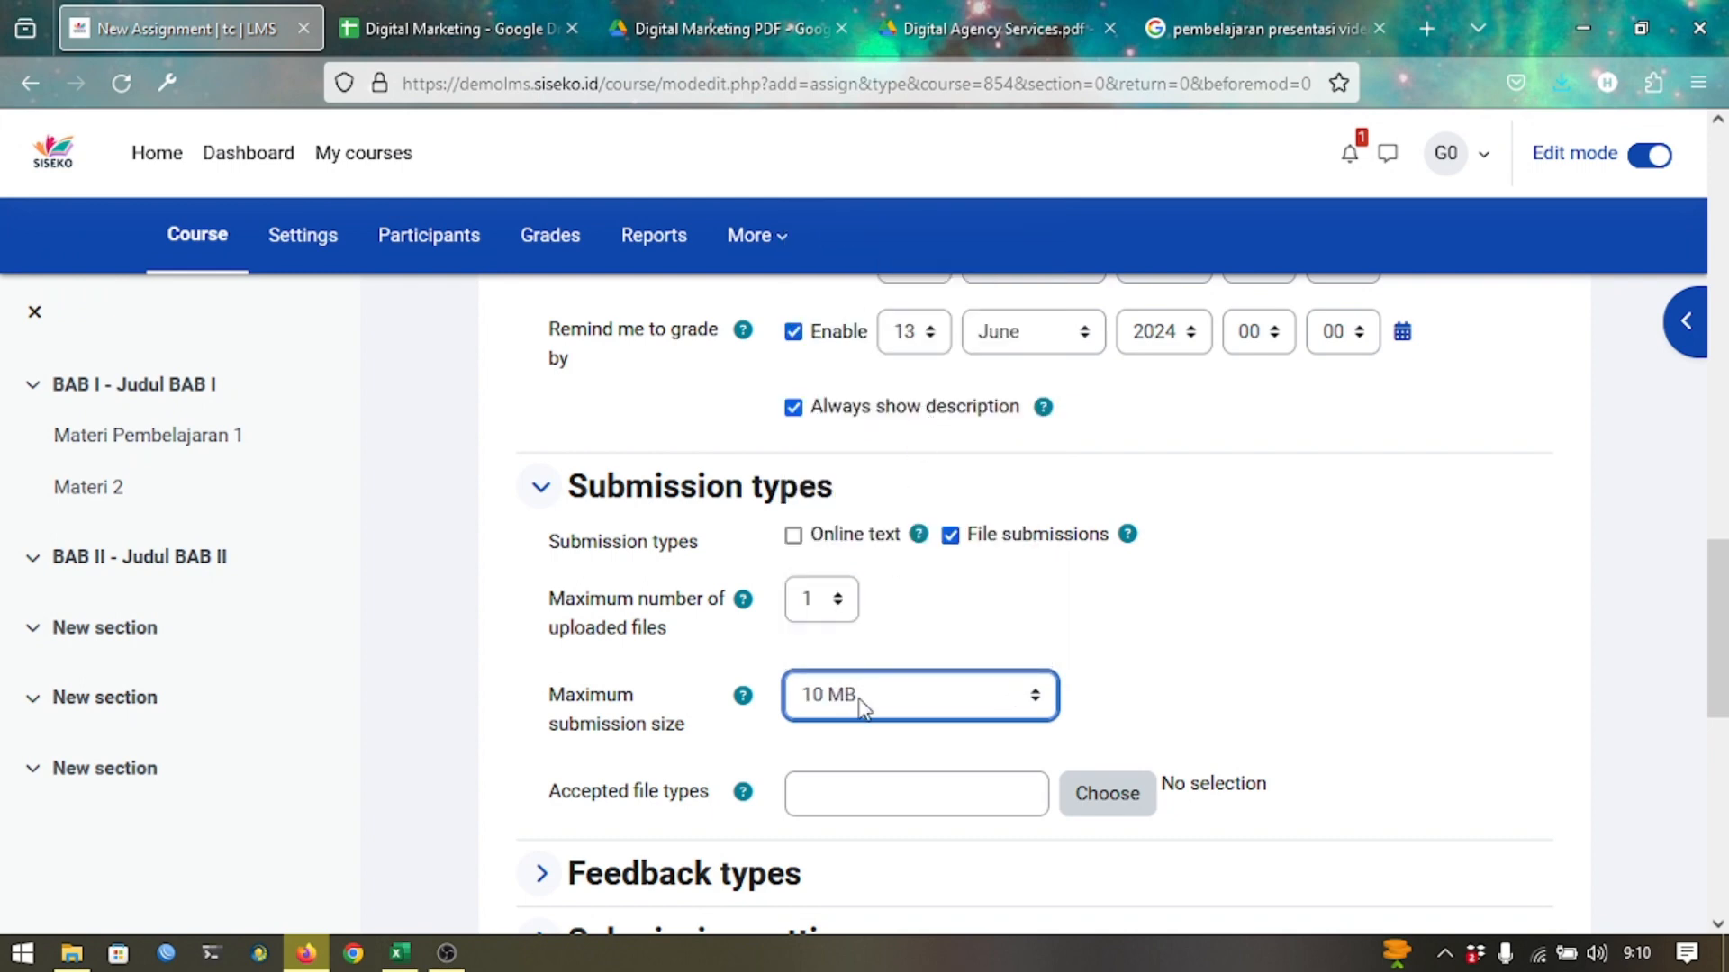
click(992, 788)
text(.pdf)
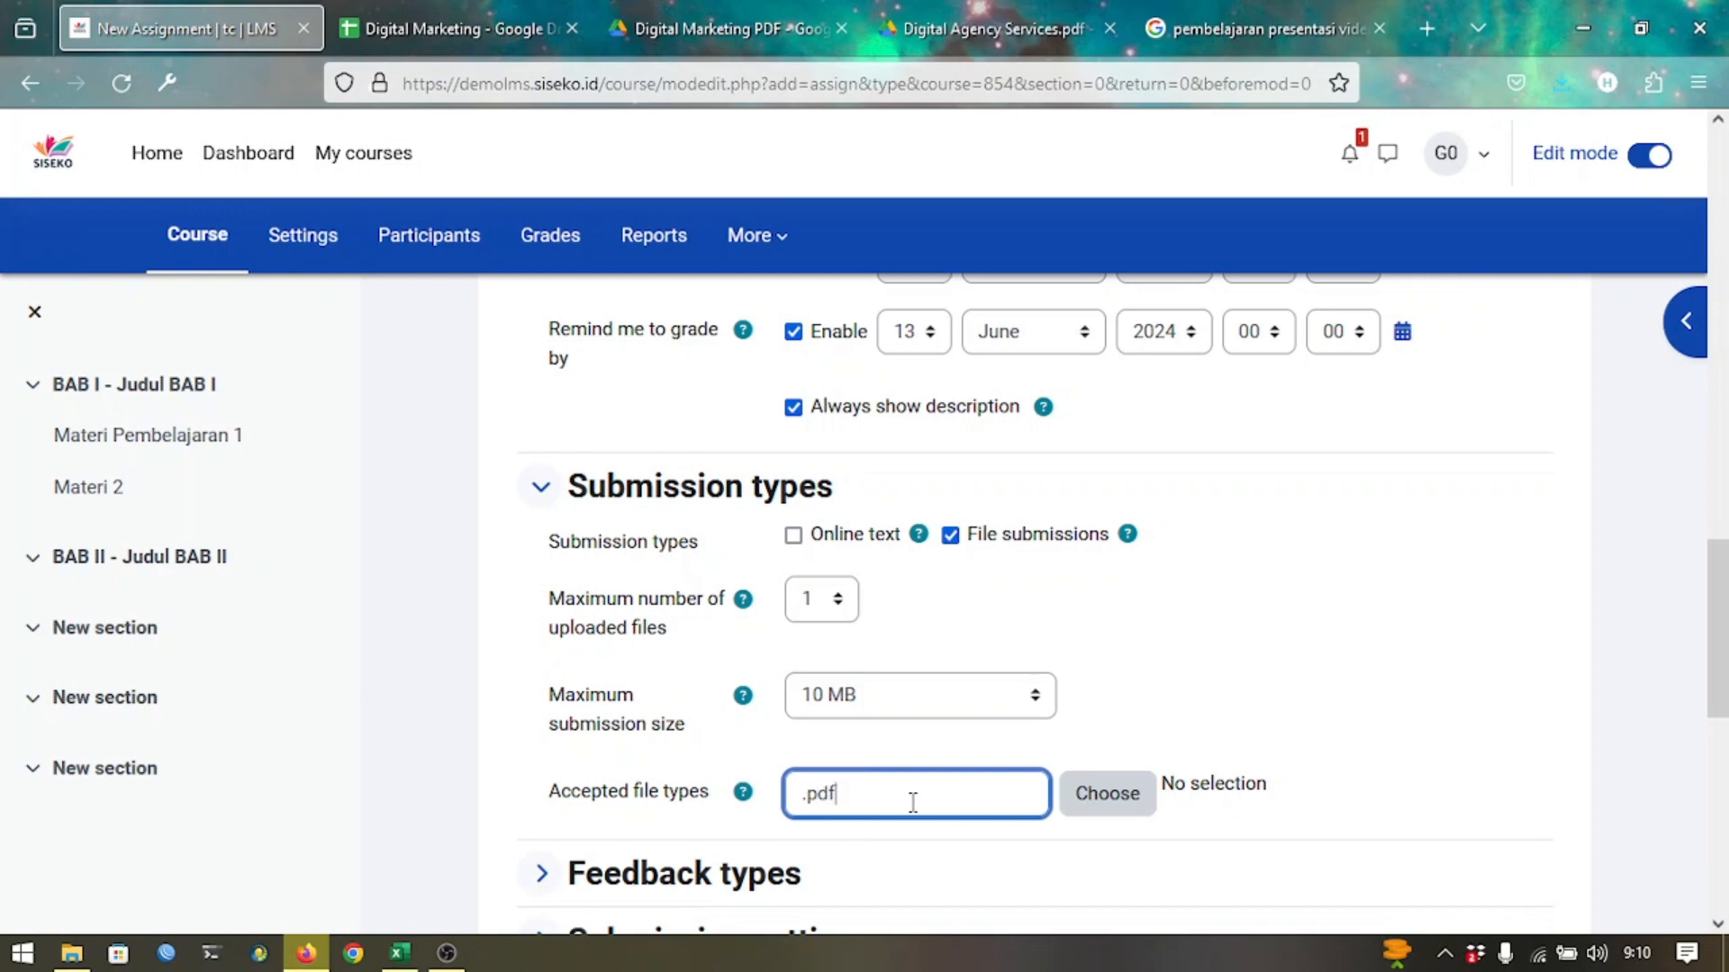
click(740, 749)
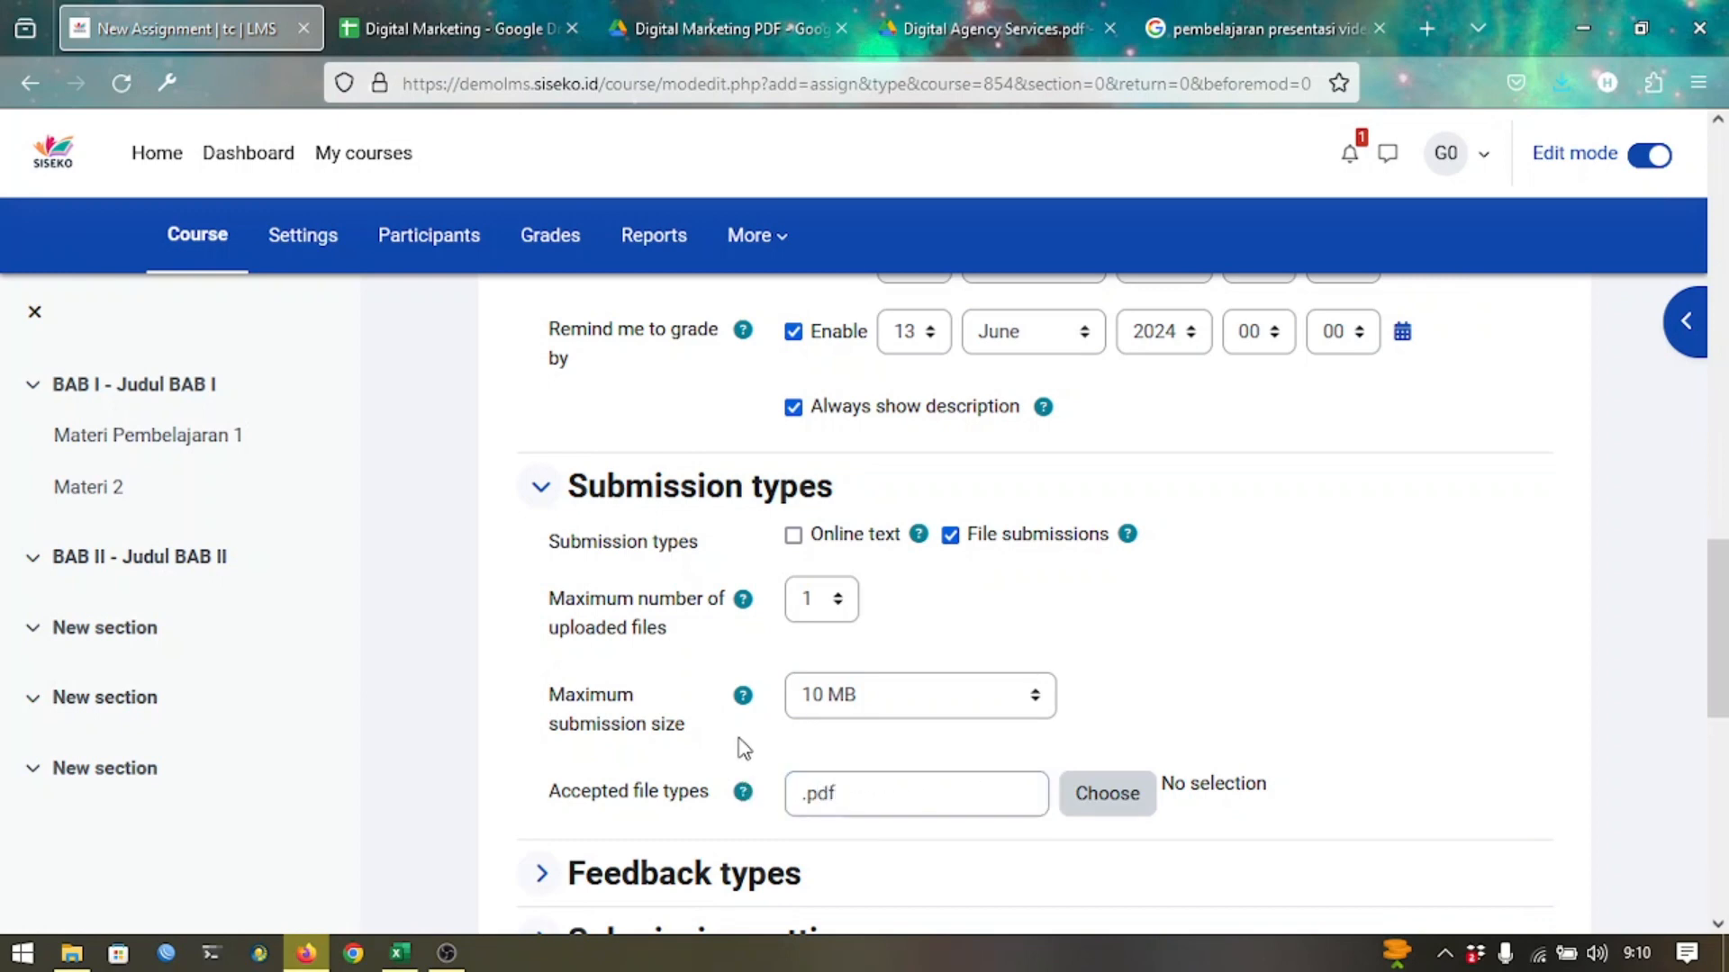
scroll(743, 748, down, 4)
scroll(740, 748, down, 3)
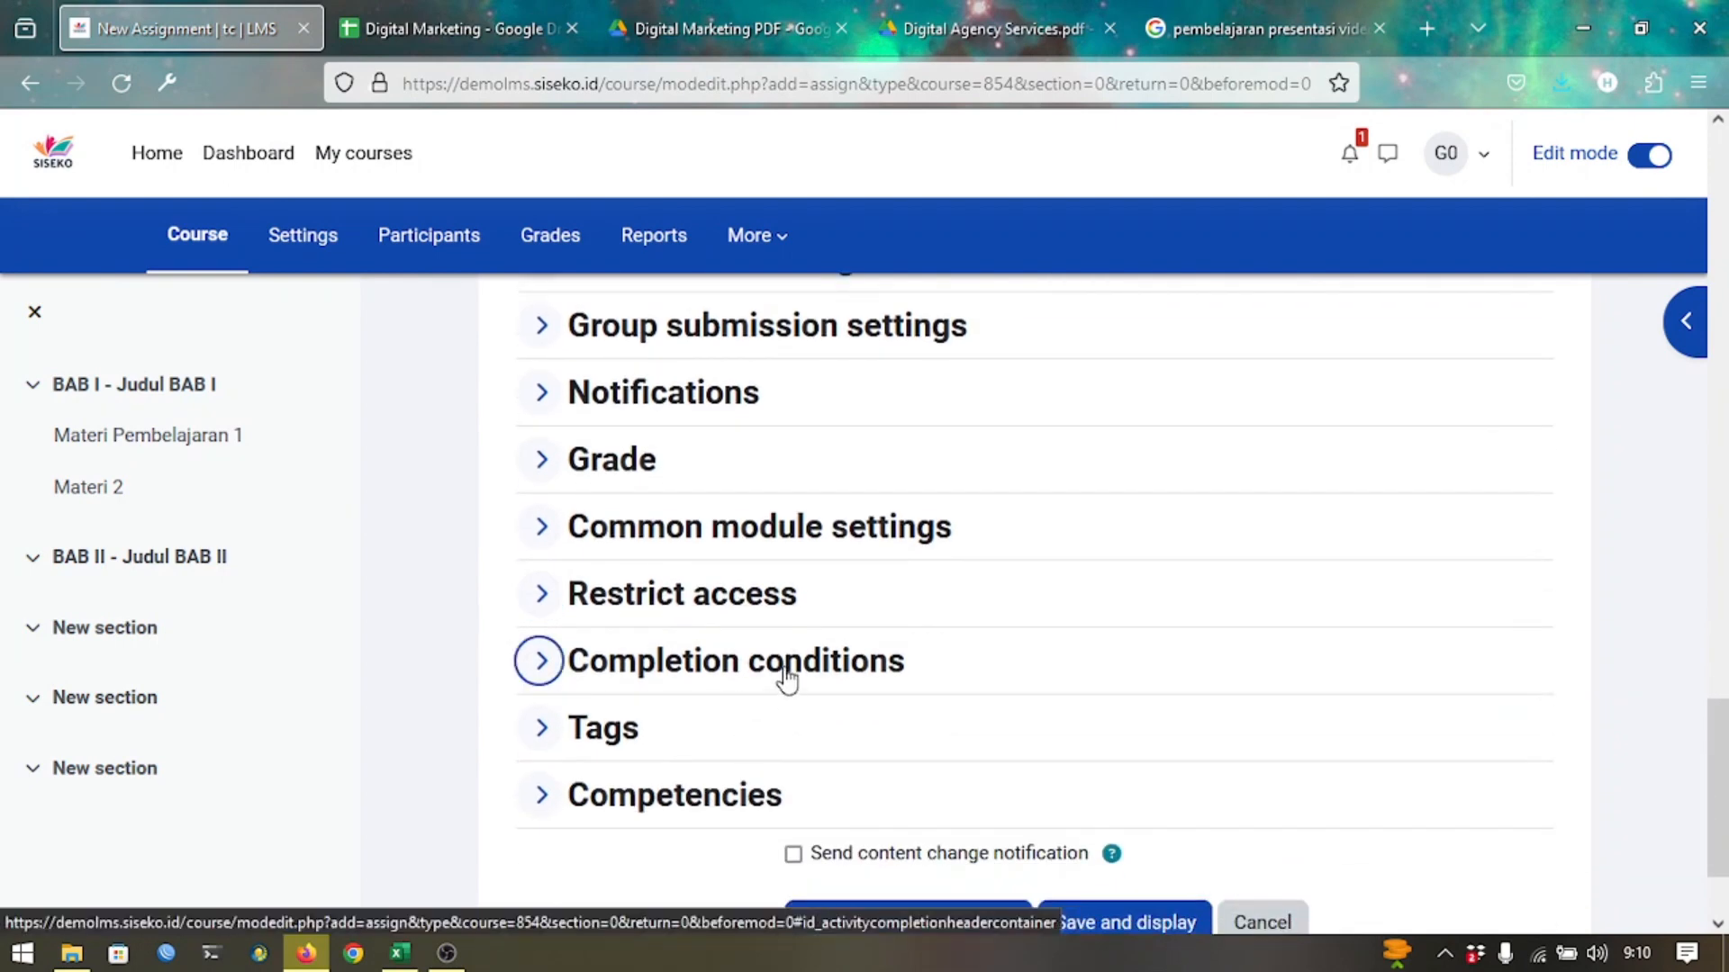
Add the completion requirement 'Make a submission' under Completion conditions.
click(786, 677)
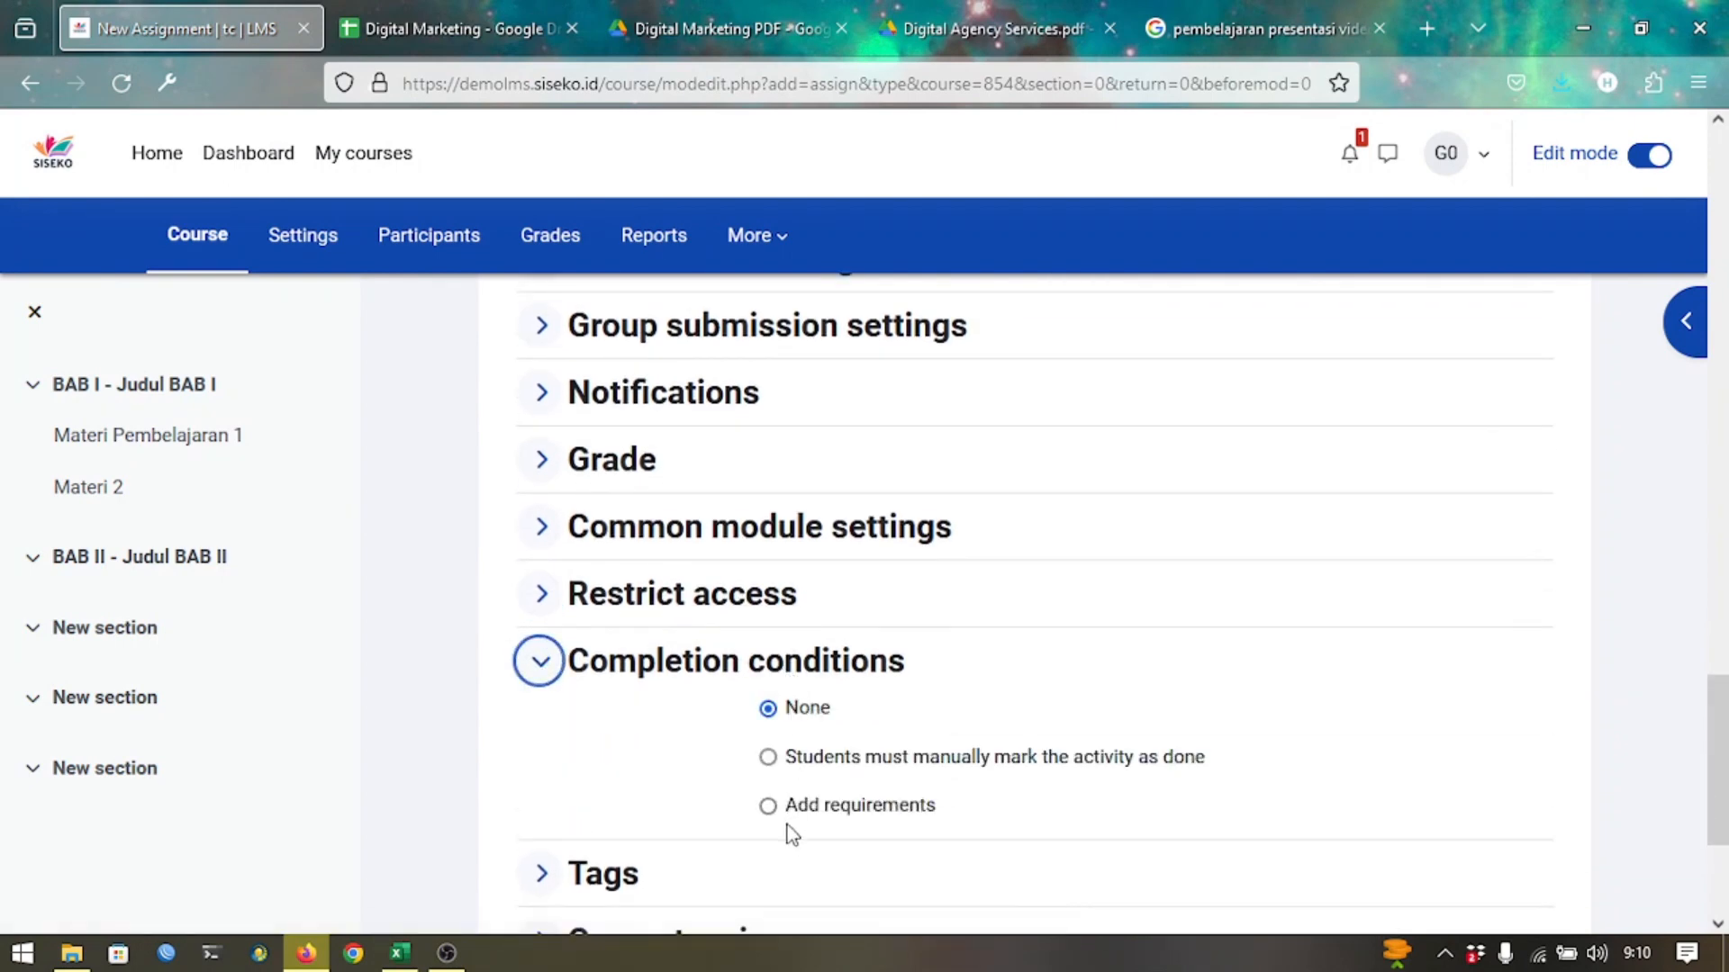
click(810, 811)
scroll(839, 805, down, 3)
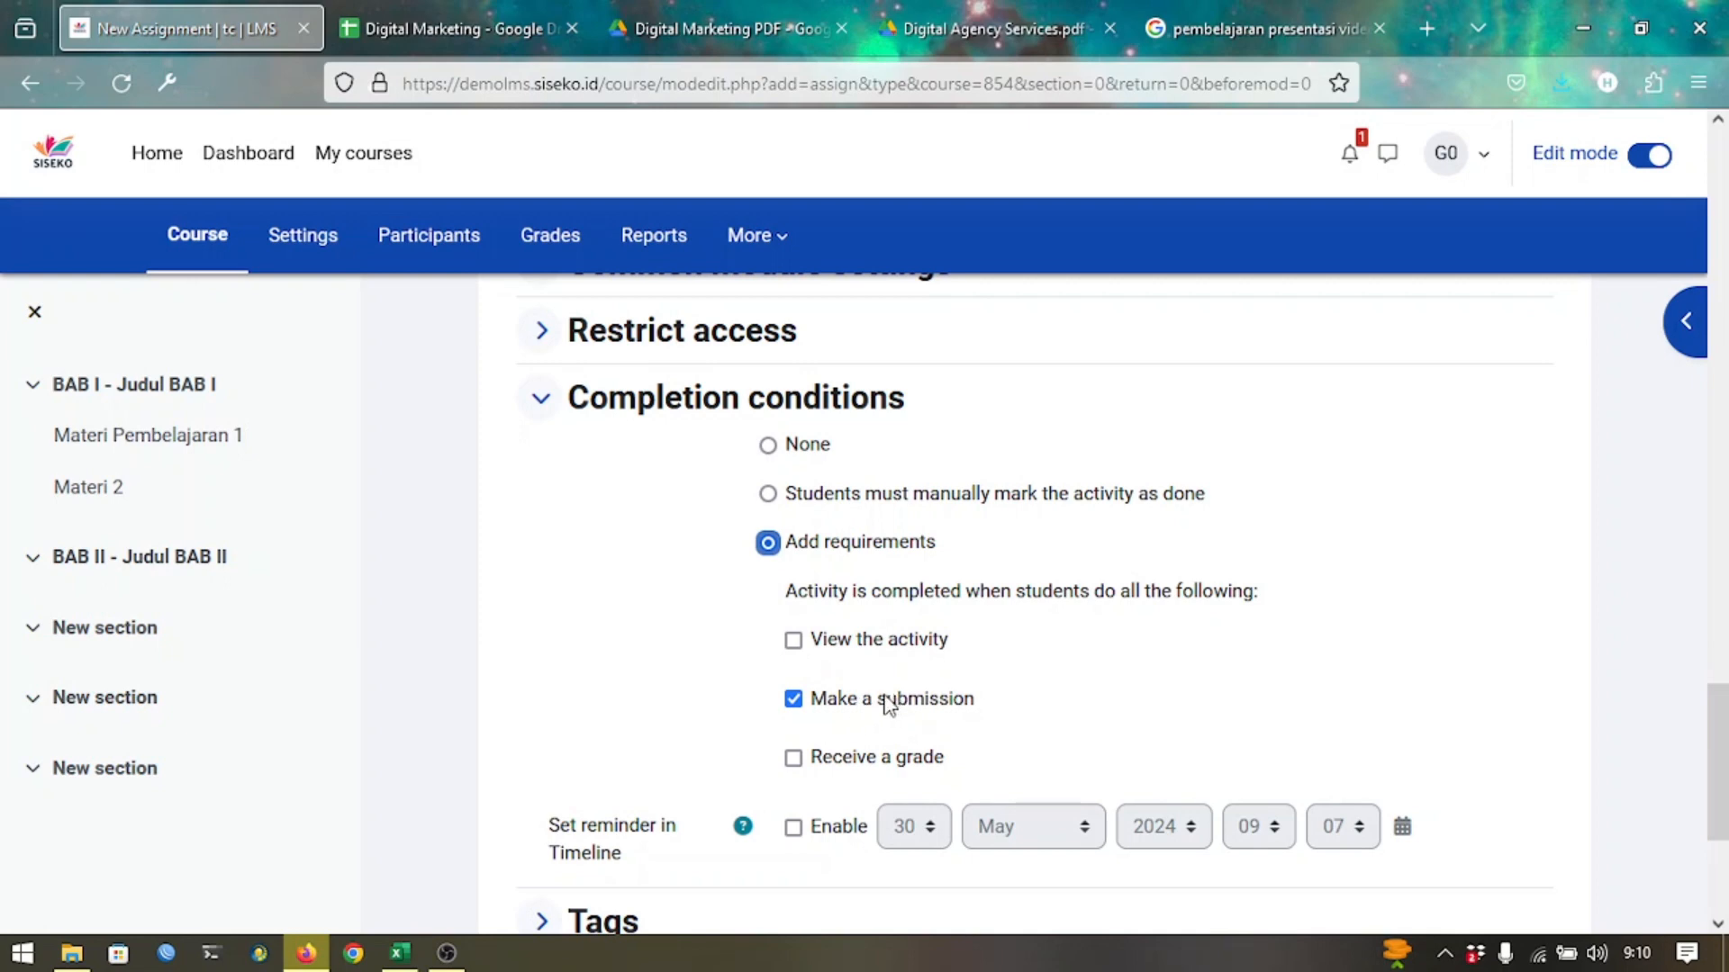
scroll(888, 705, down, 4)
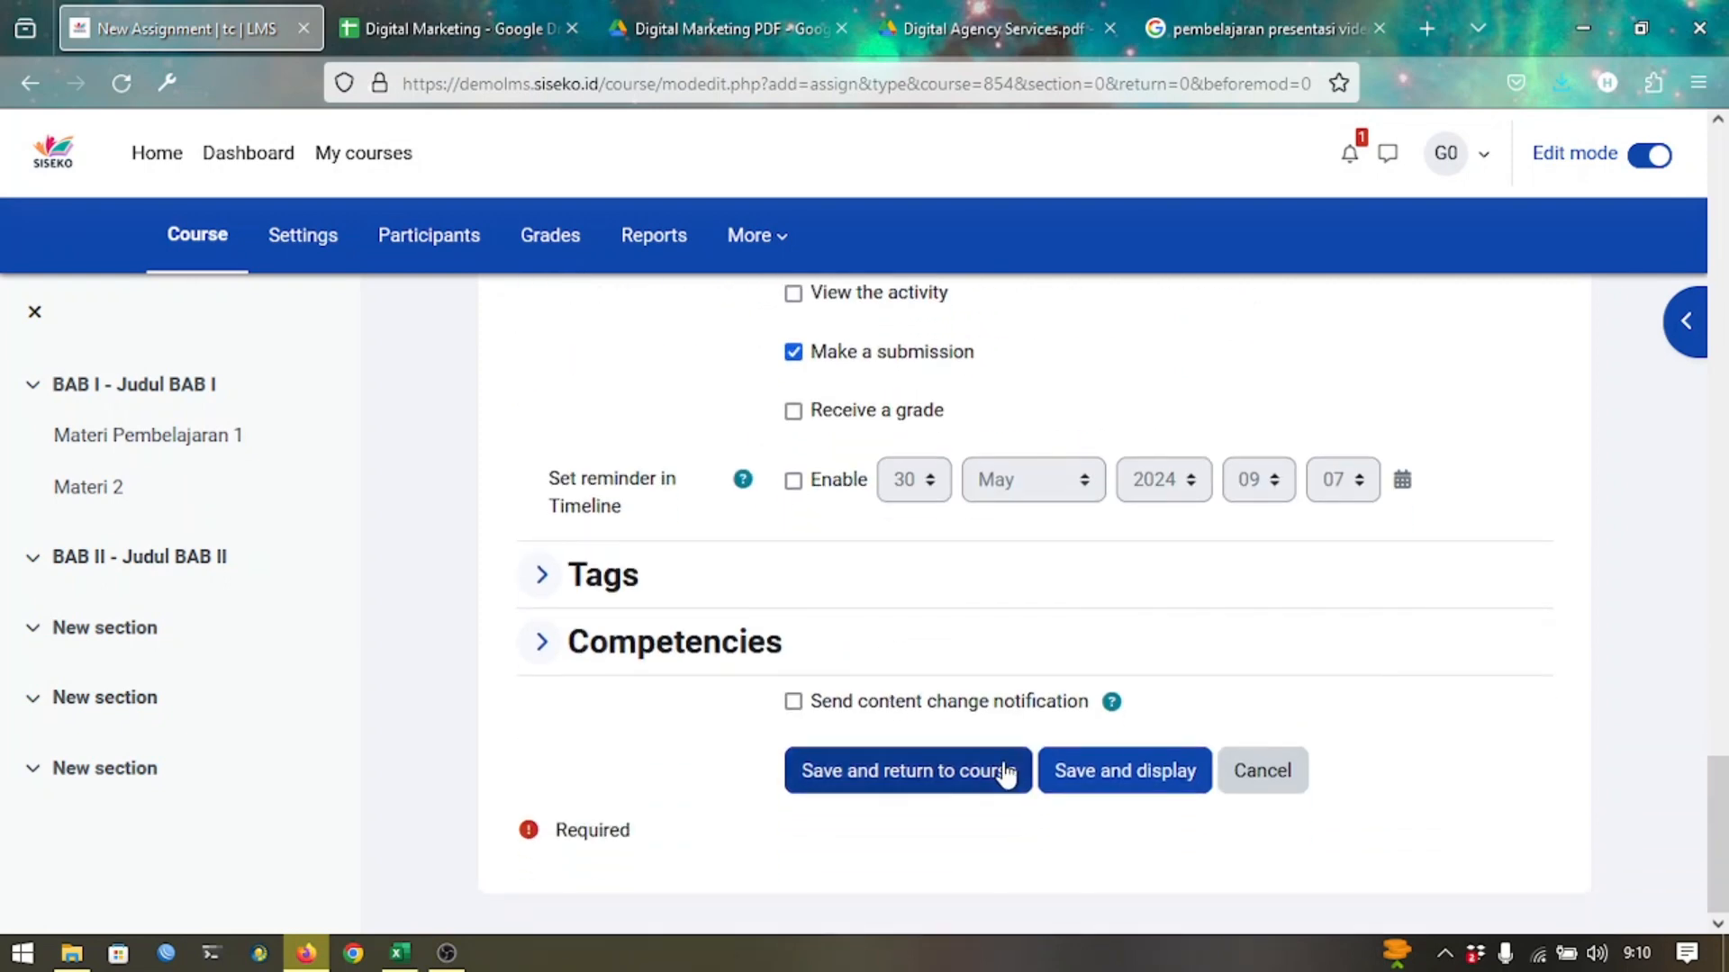
Save and display the assignment, where the embedded video shows an unsupported-format error.
click(1102, 770)
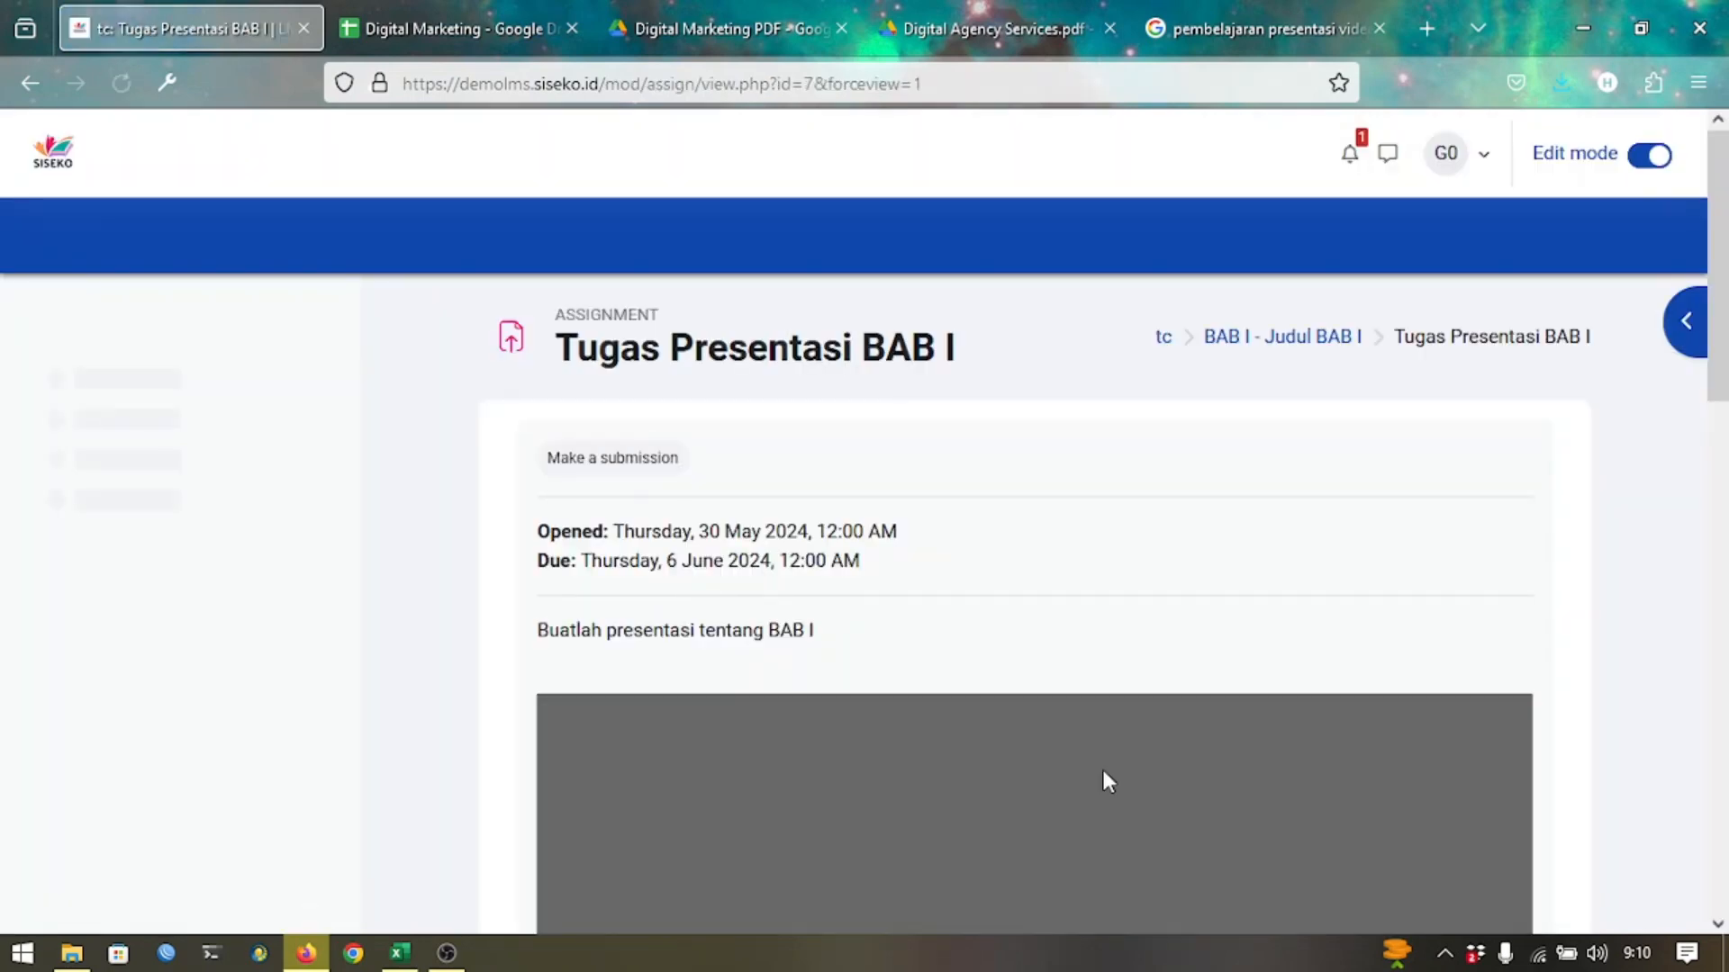
scroll(1104, 773, down, 5)
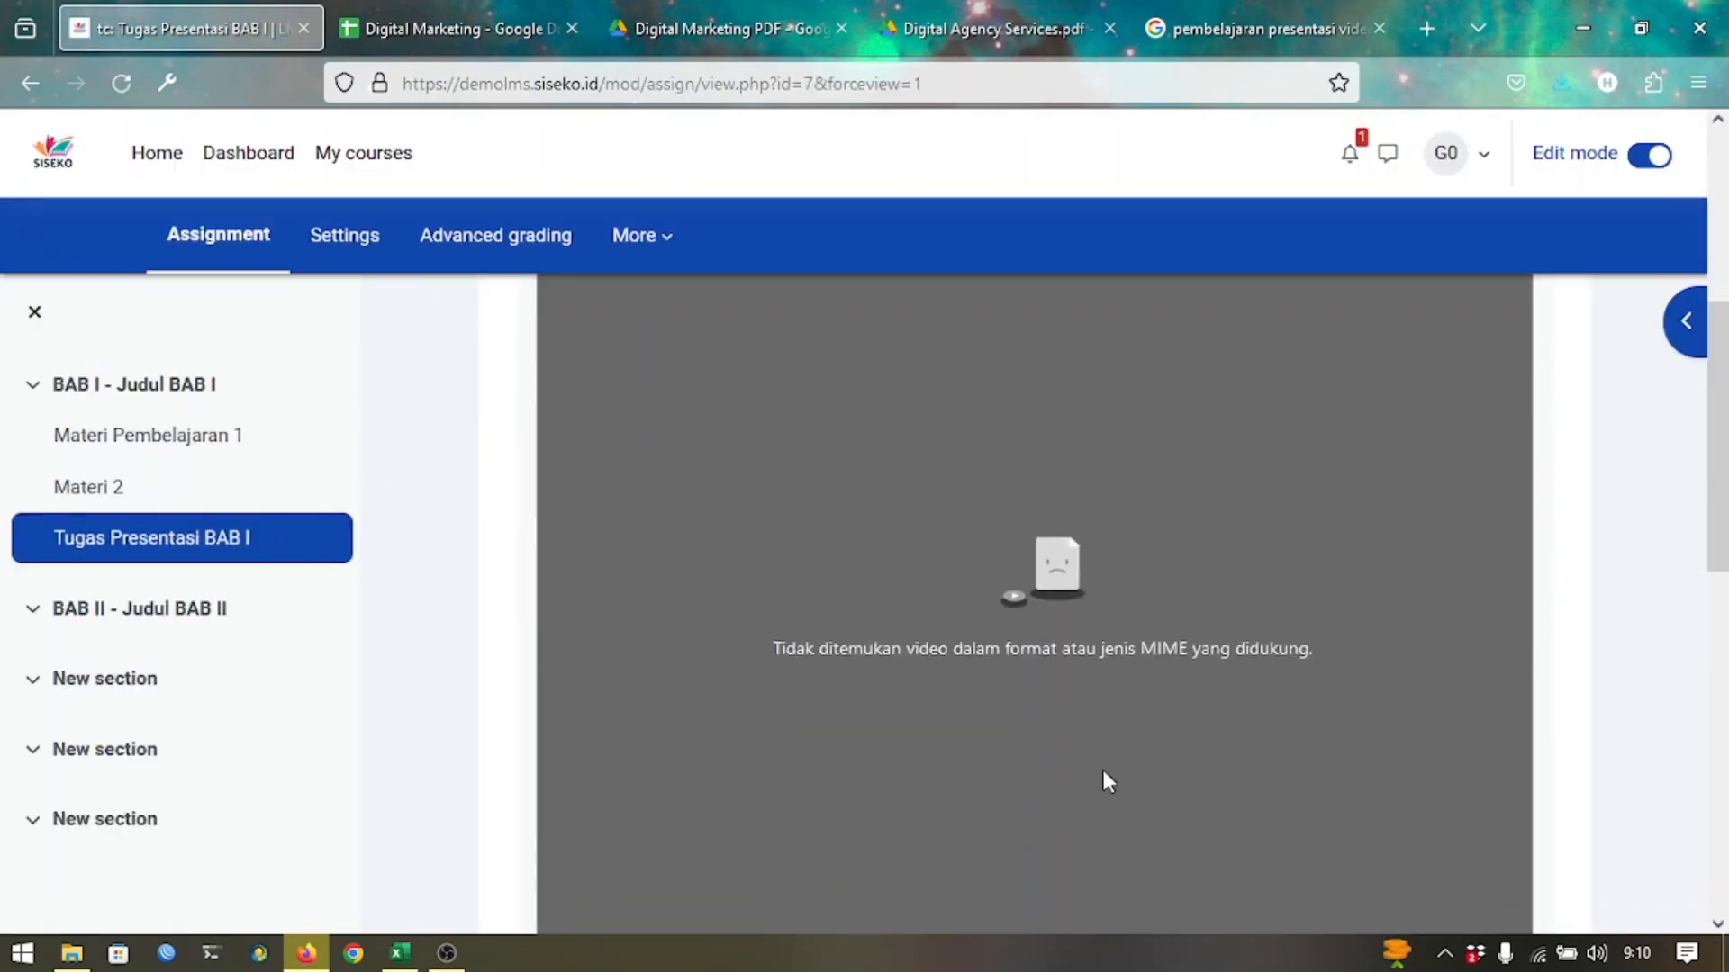
scroll(1107, 780, up, 2)
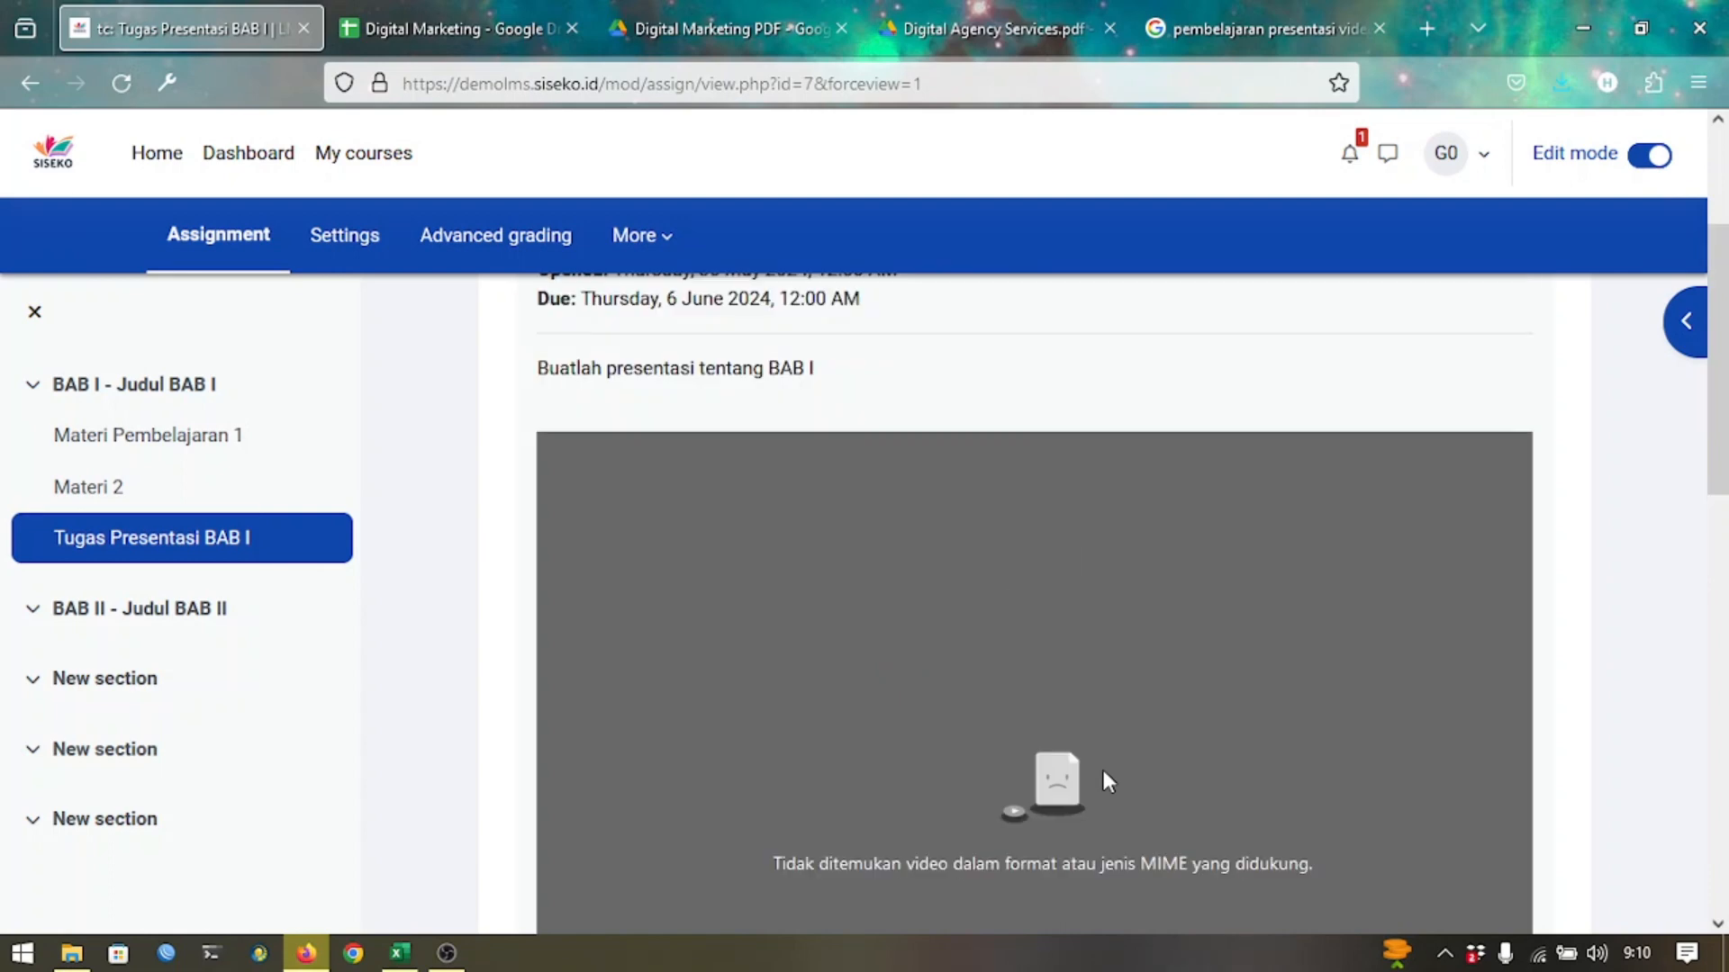
scroll(1103, 763, down, 2)
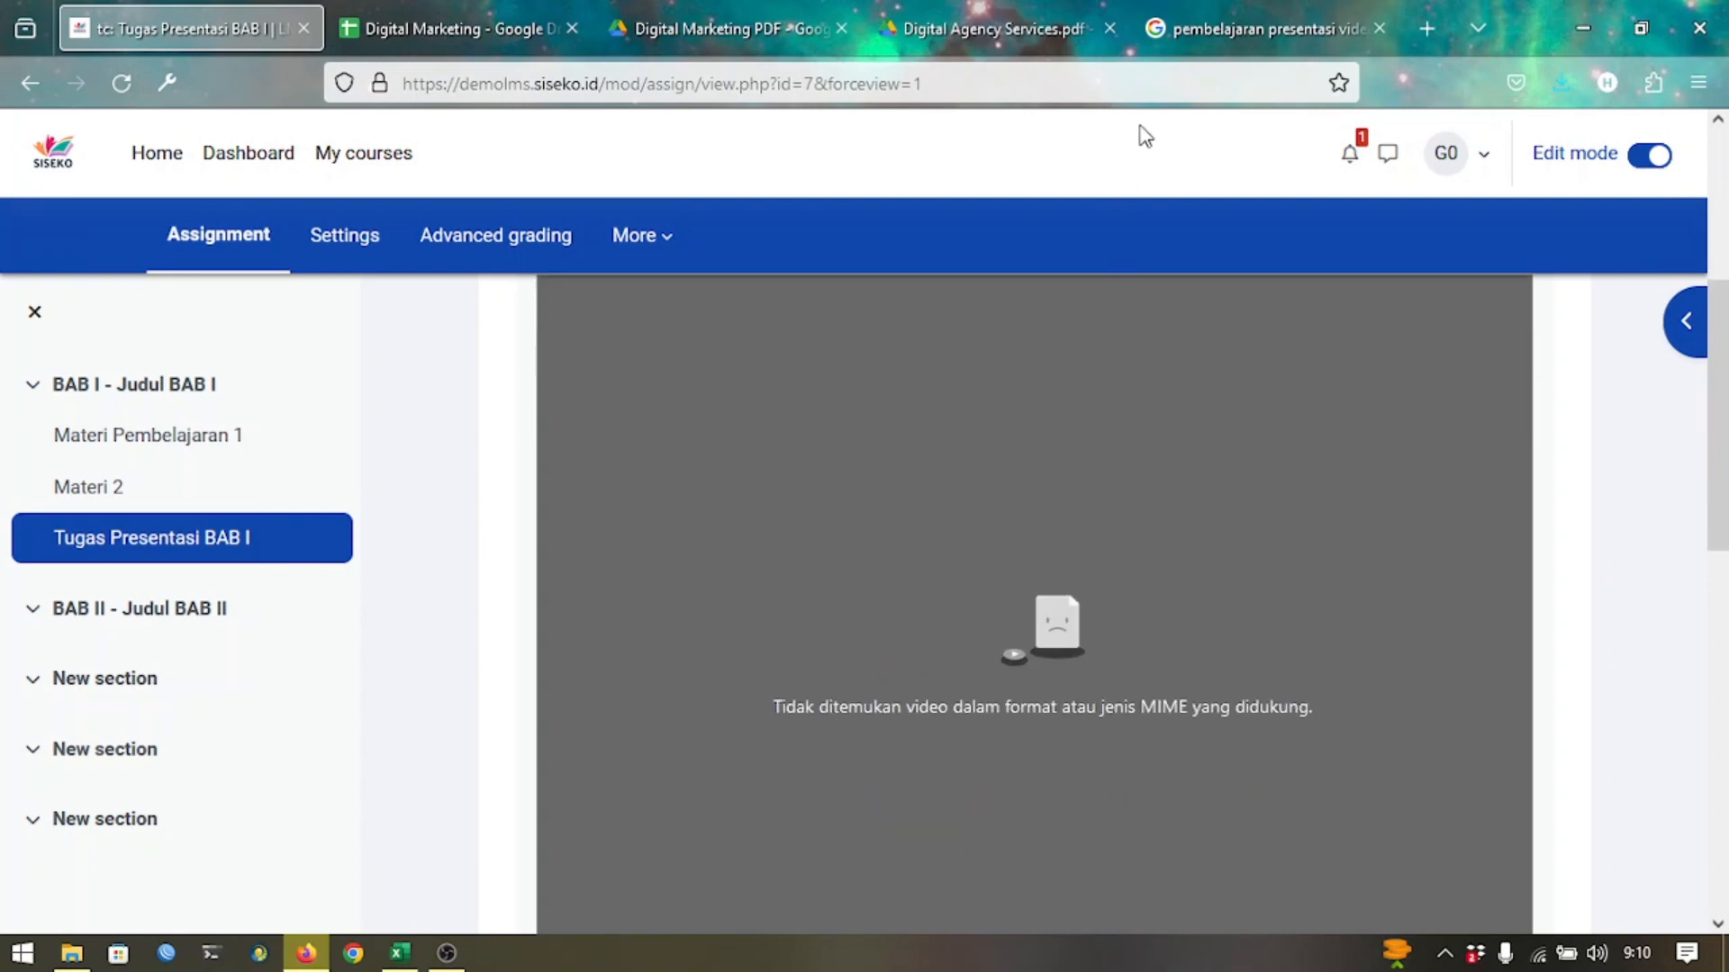
Open VIDEO PRESENTASI KREATIF DENGAN CANVA on YouTube and copy its web address.
click(1220, 50)
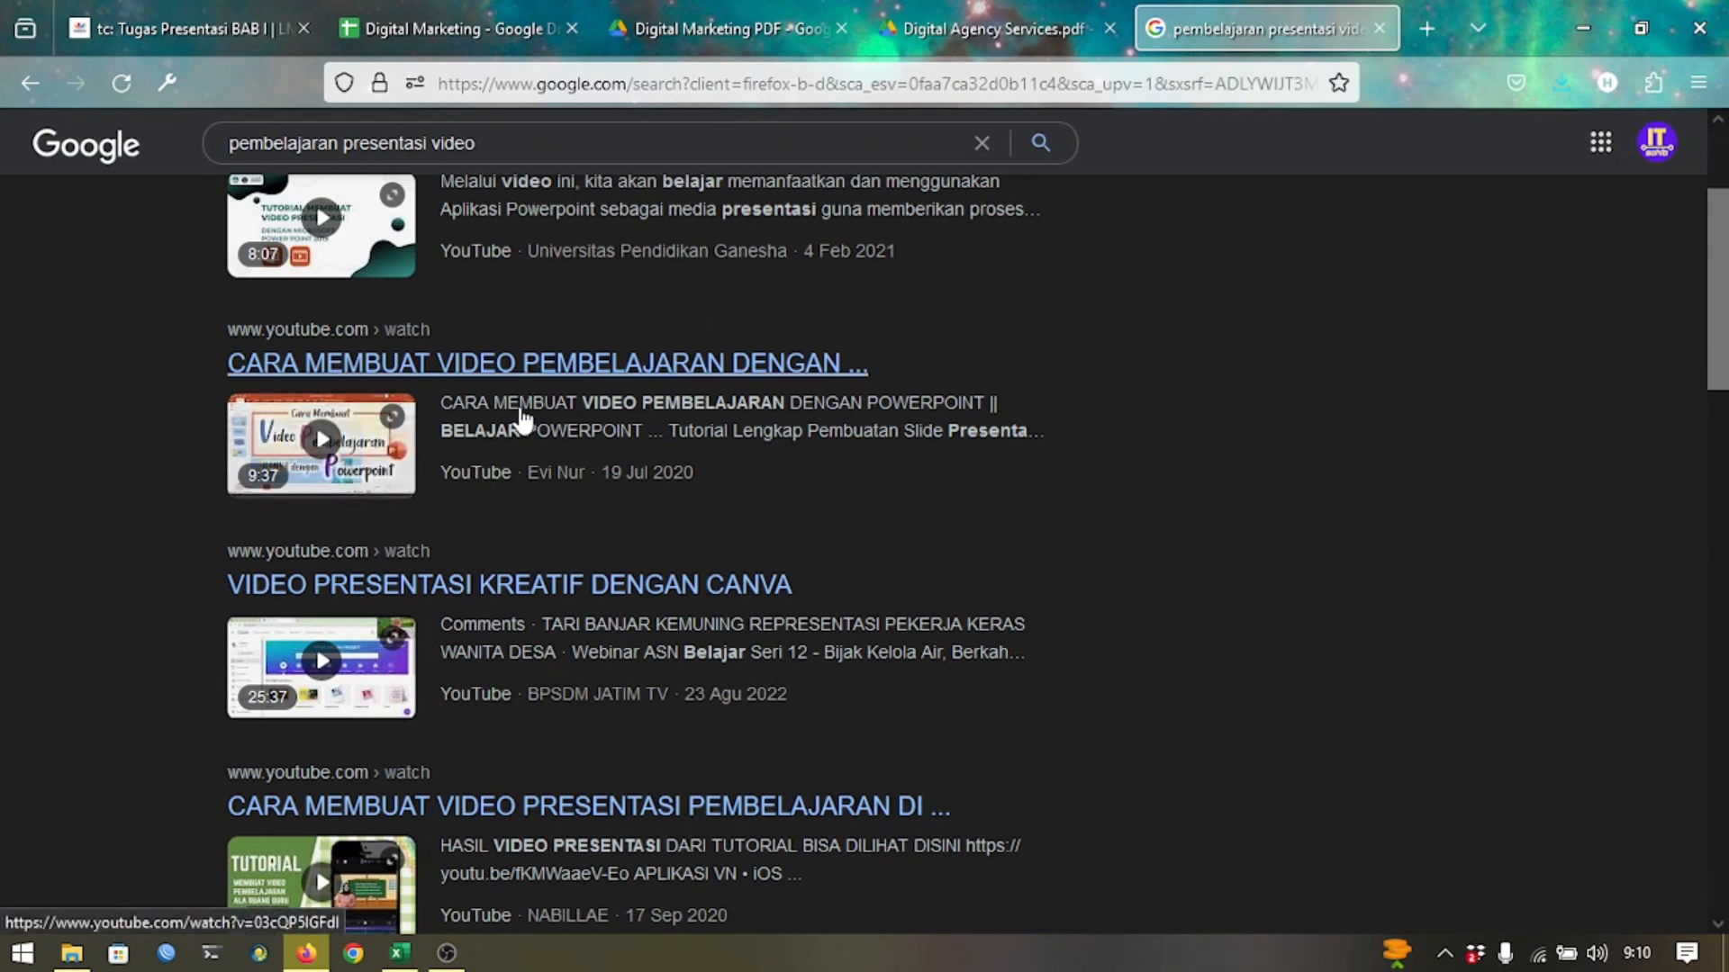
click(490, 593)
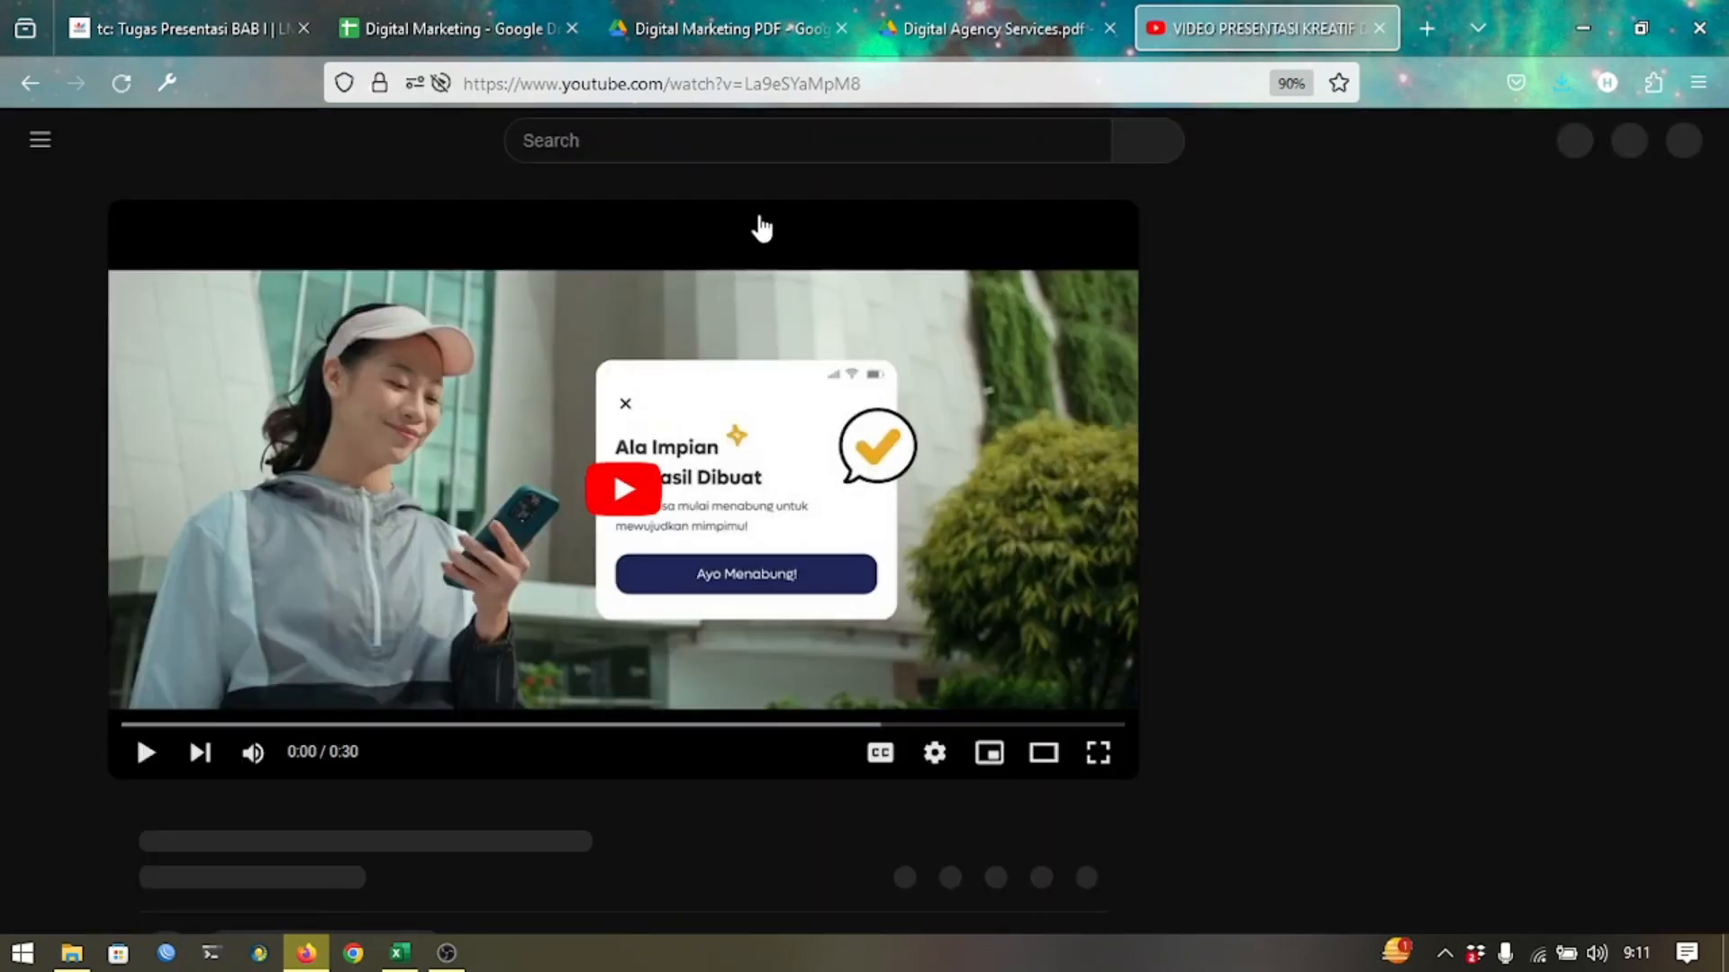
click(818, 85)
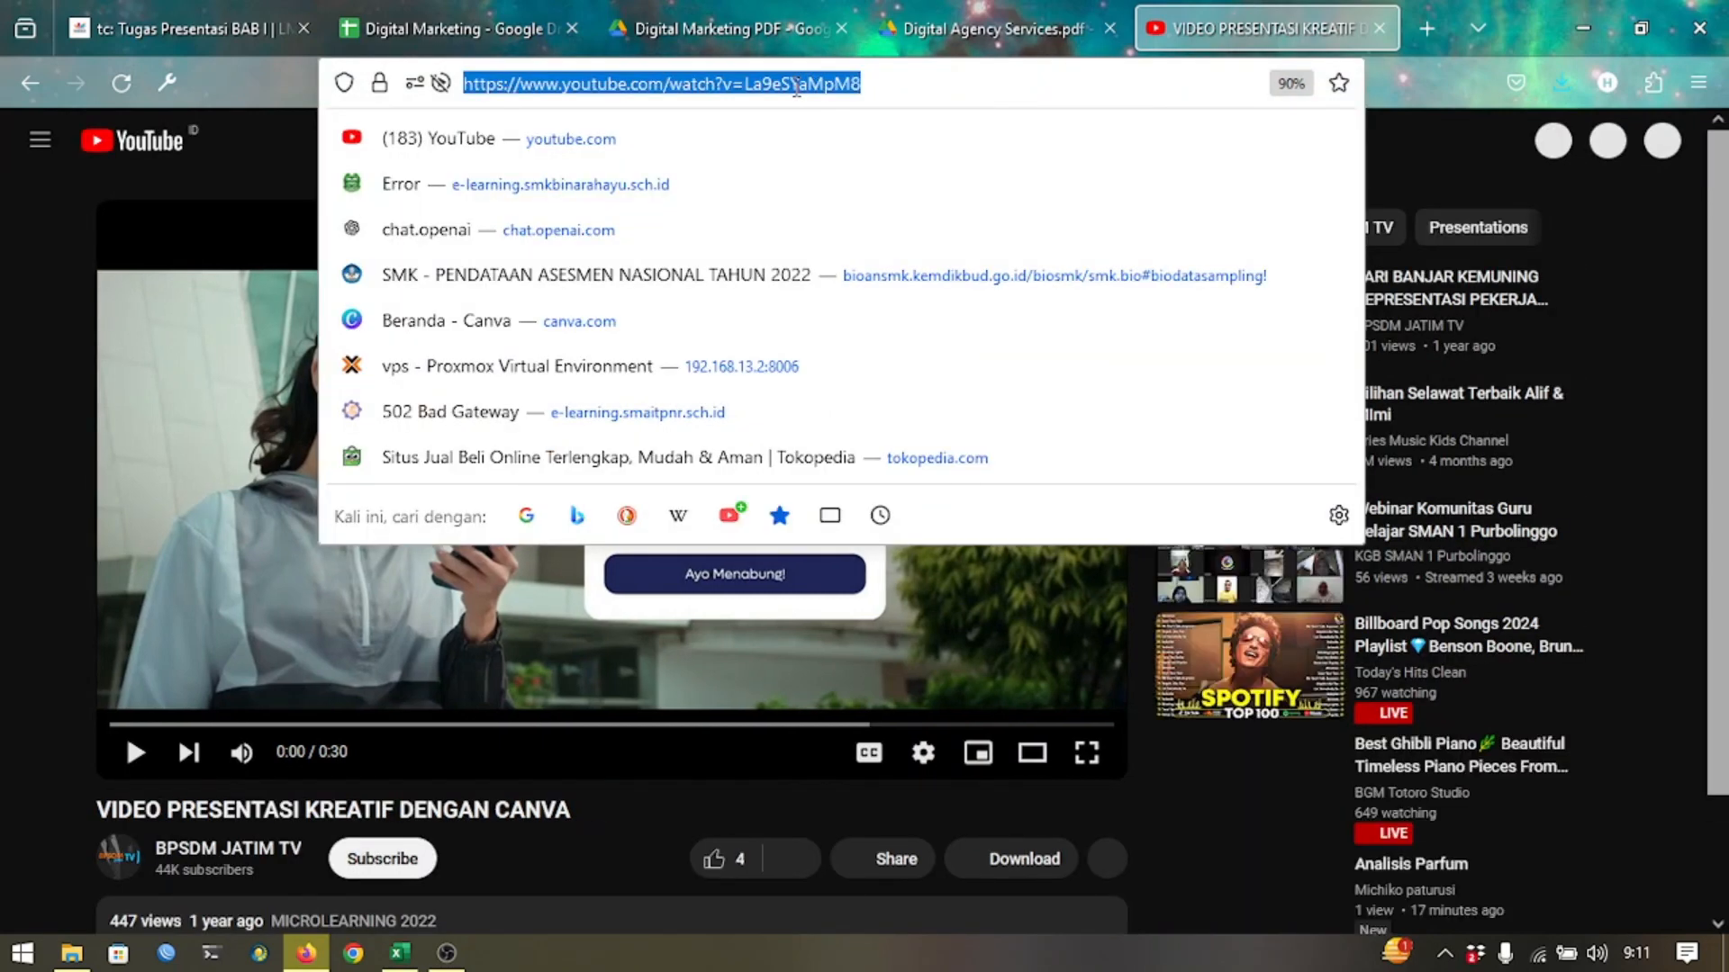
right_click(818, 94)
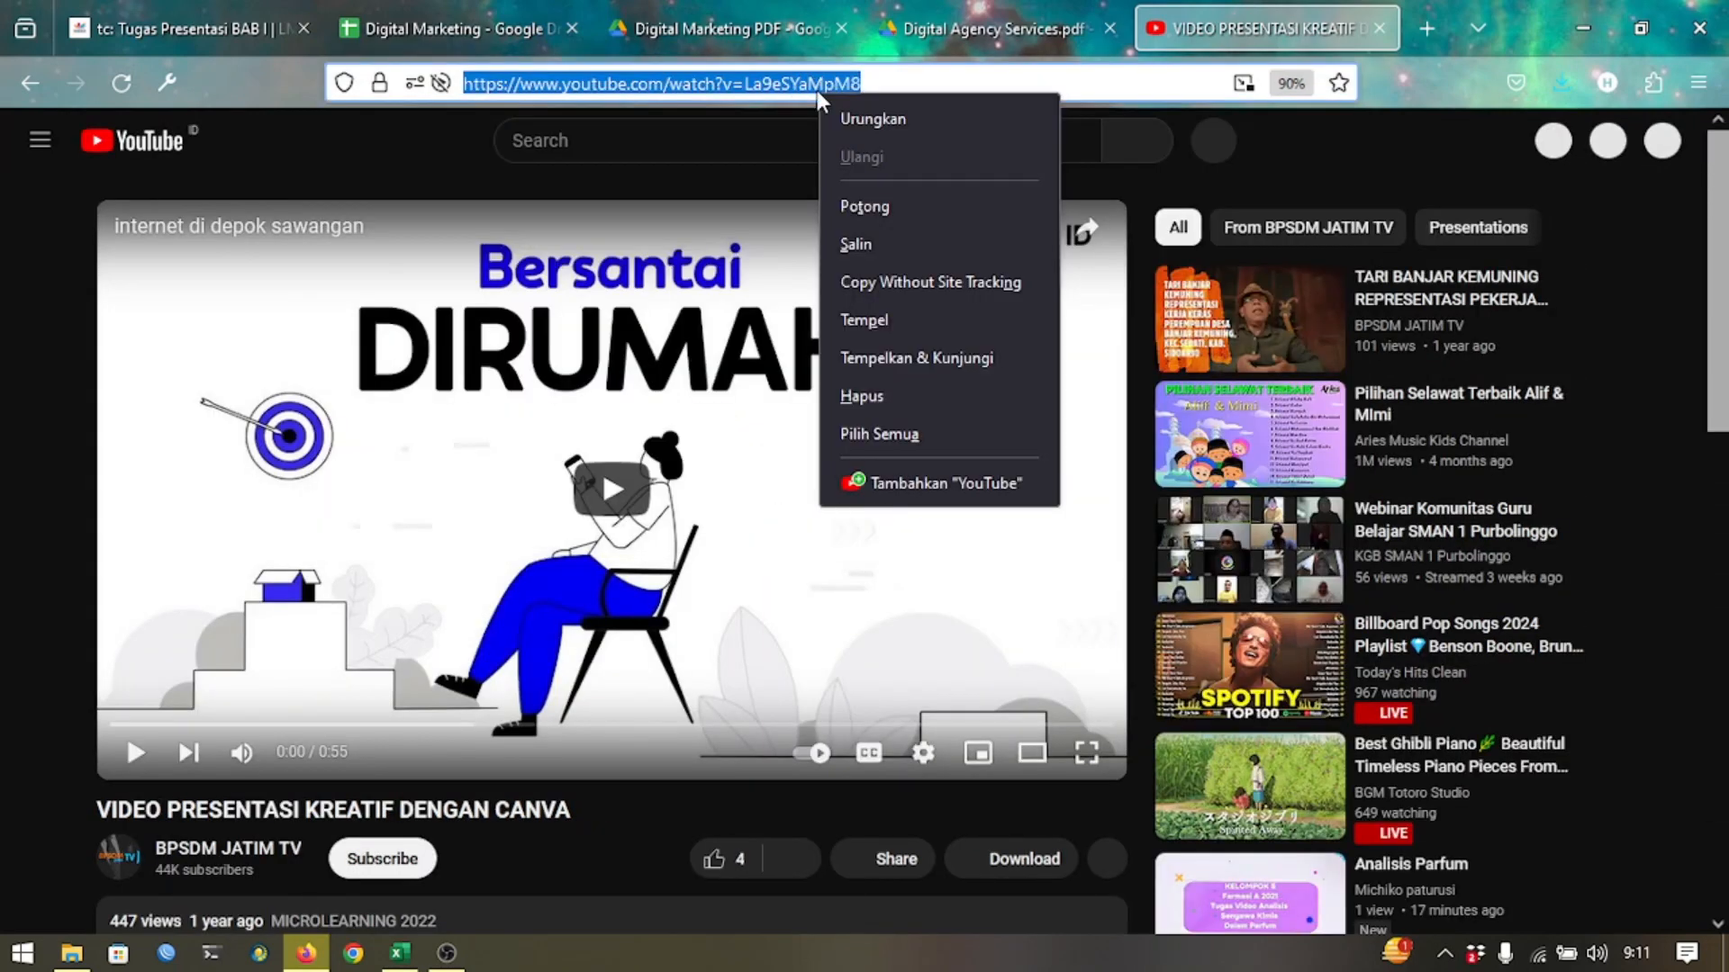
click(855, 244)
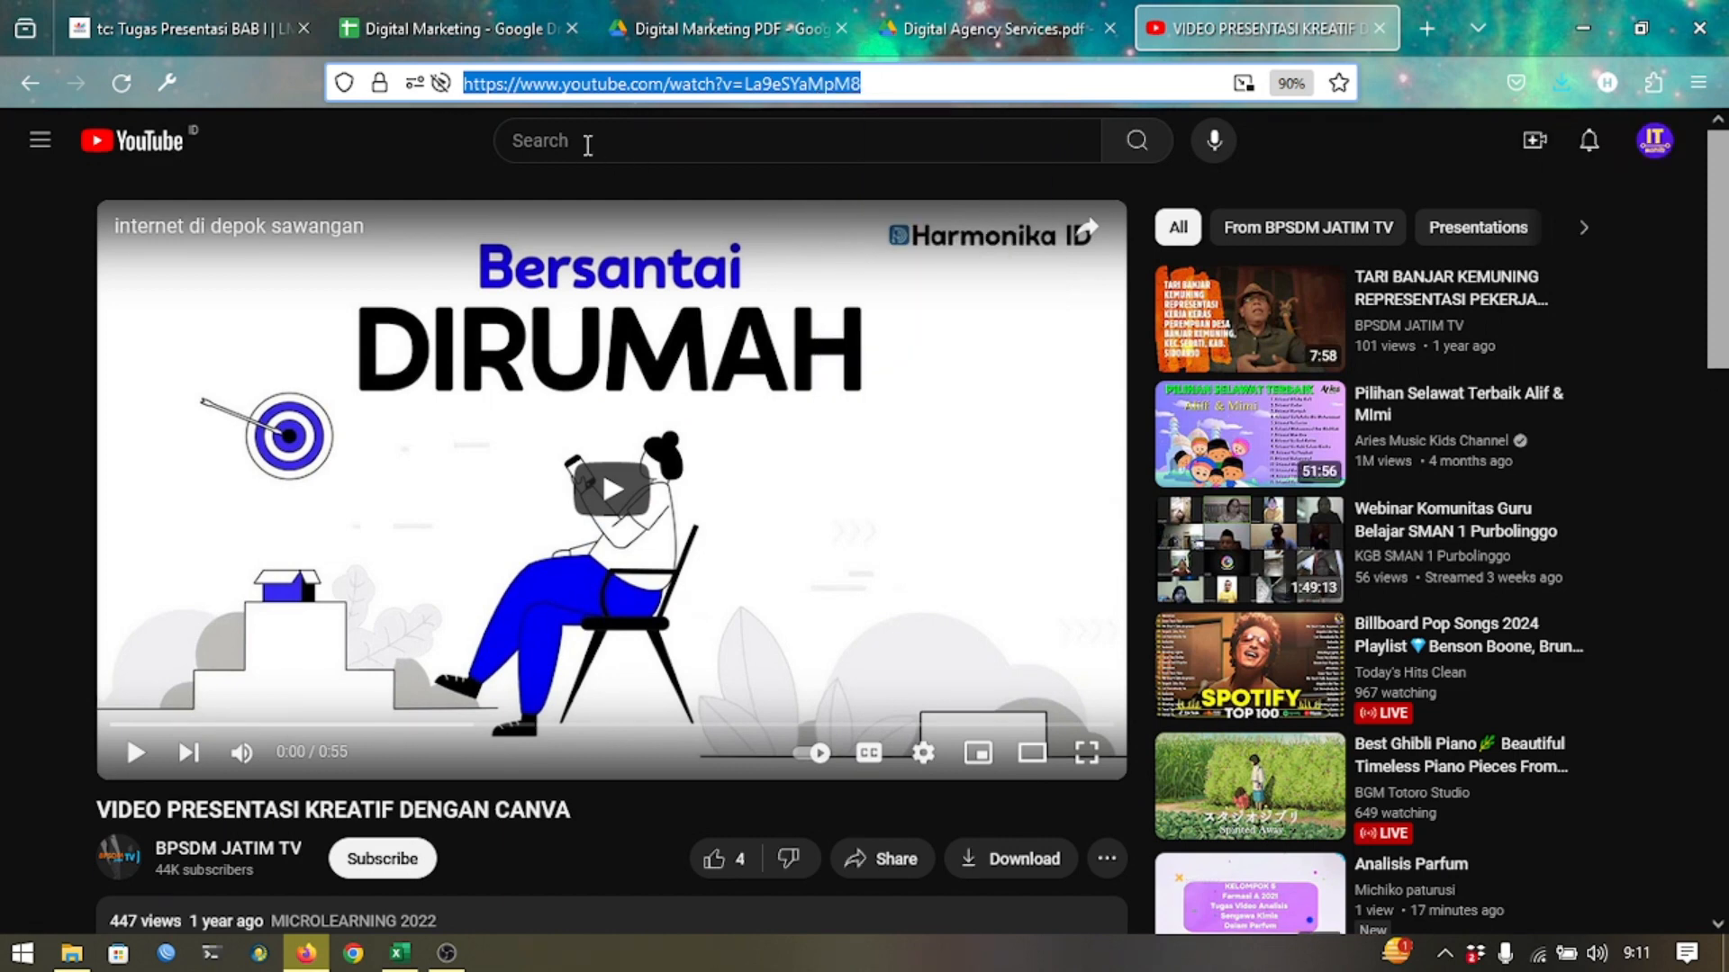
click(99, 27)
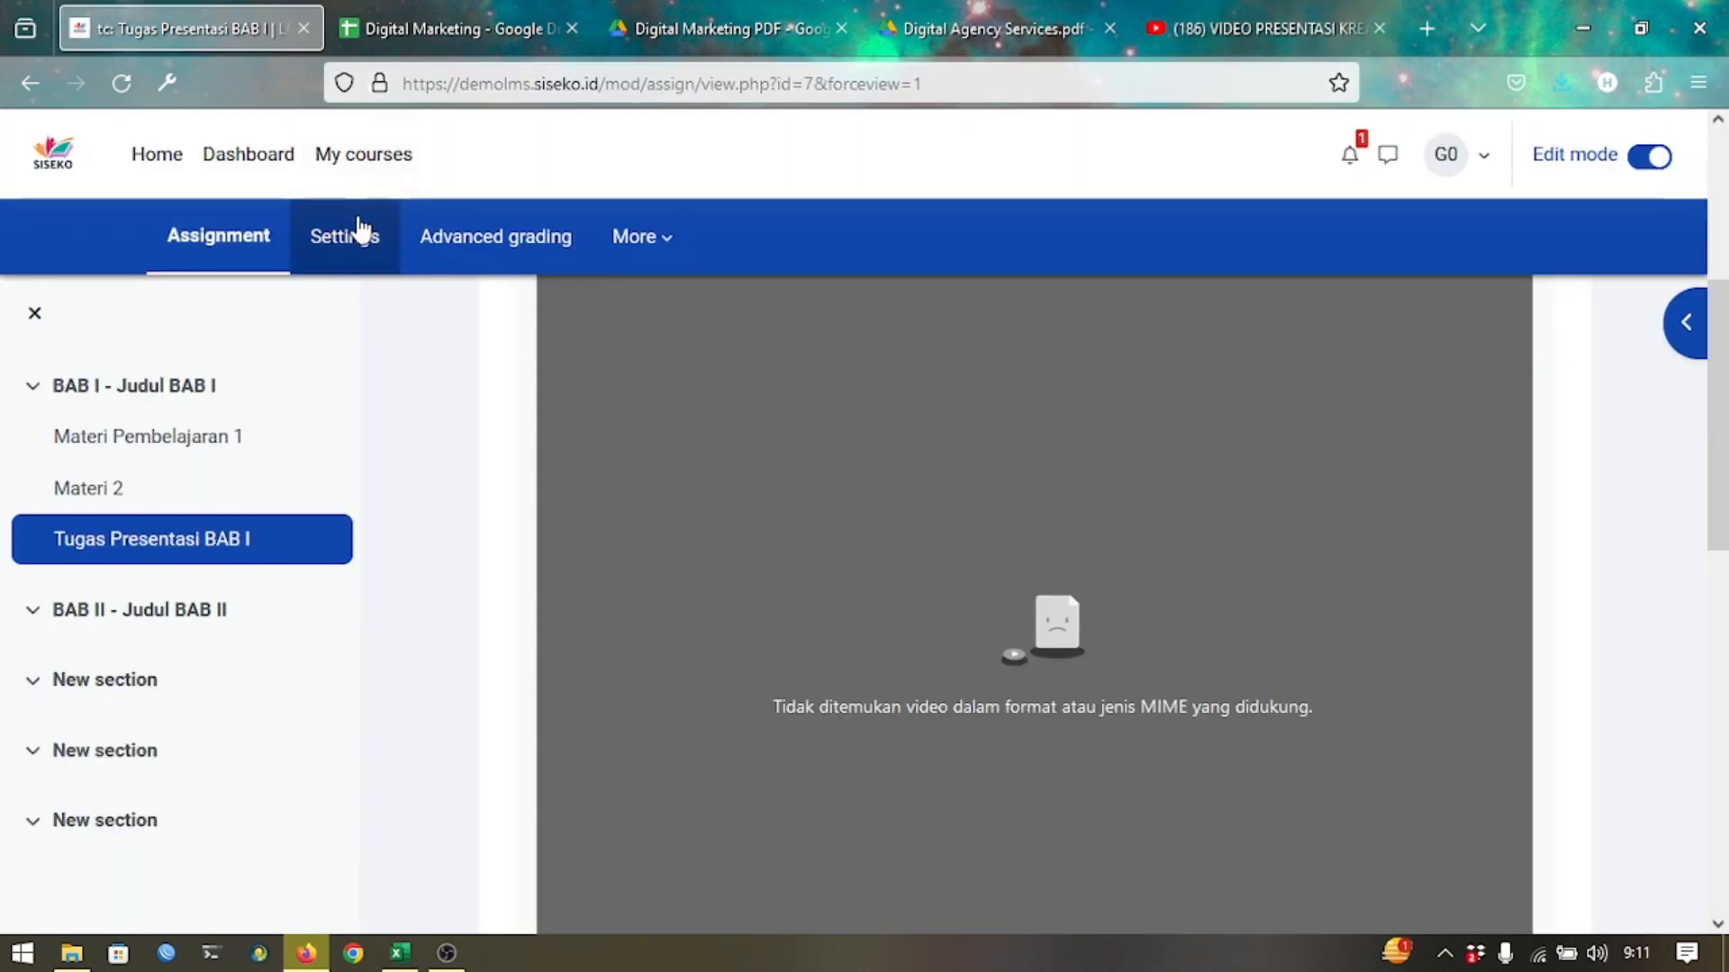
Replace the description video's source URL with the copied YouTube address.
click(351, 245)
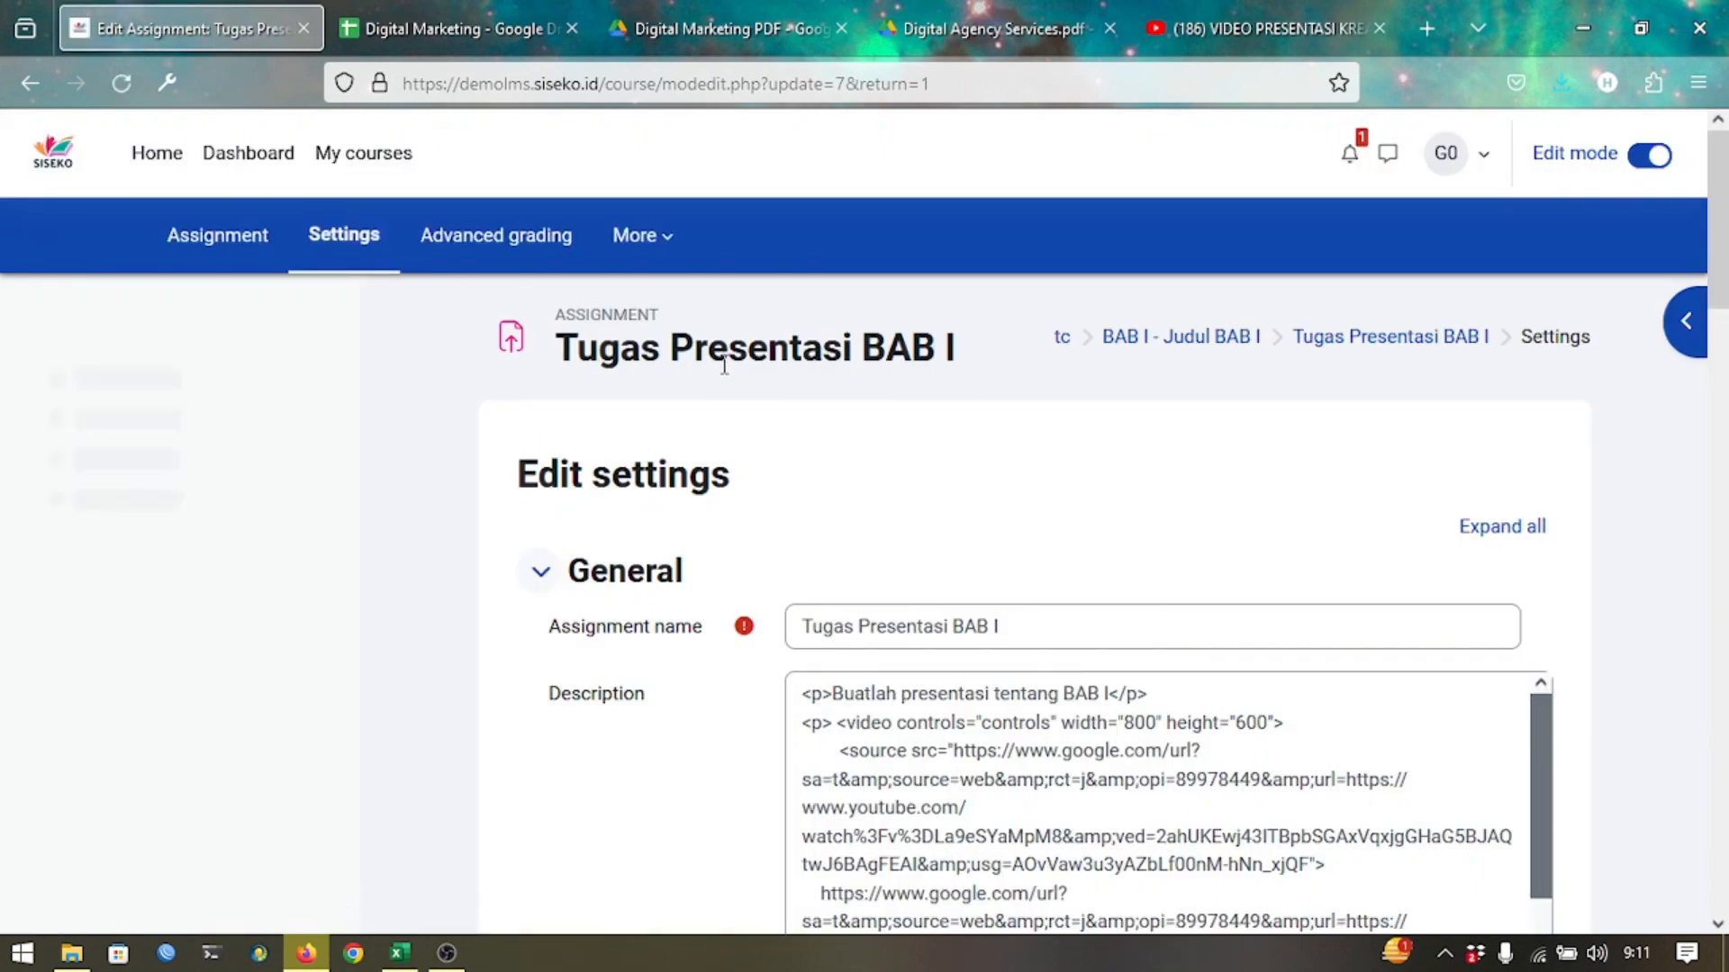
scroll(664, 459, down, 3)
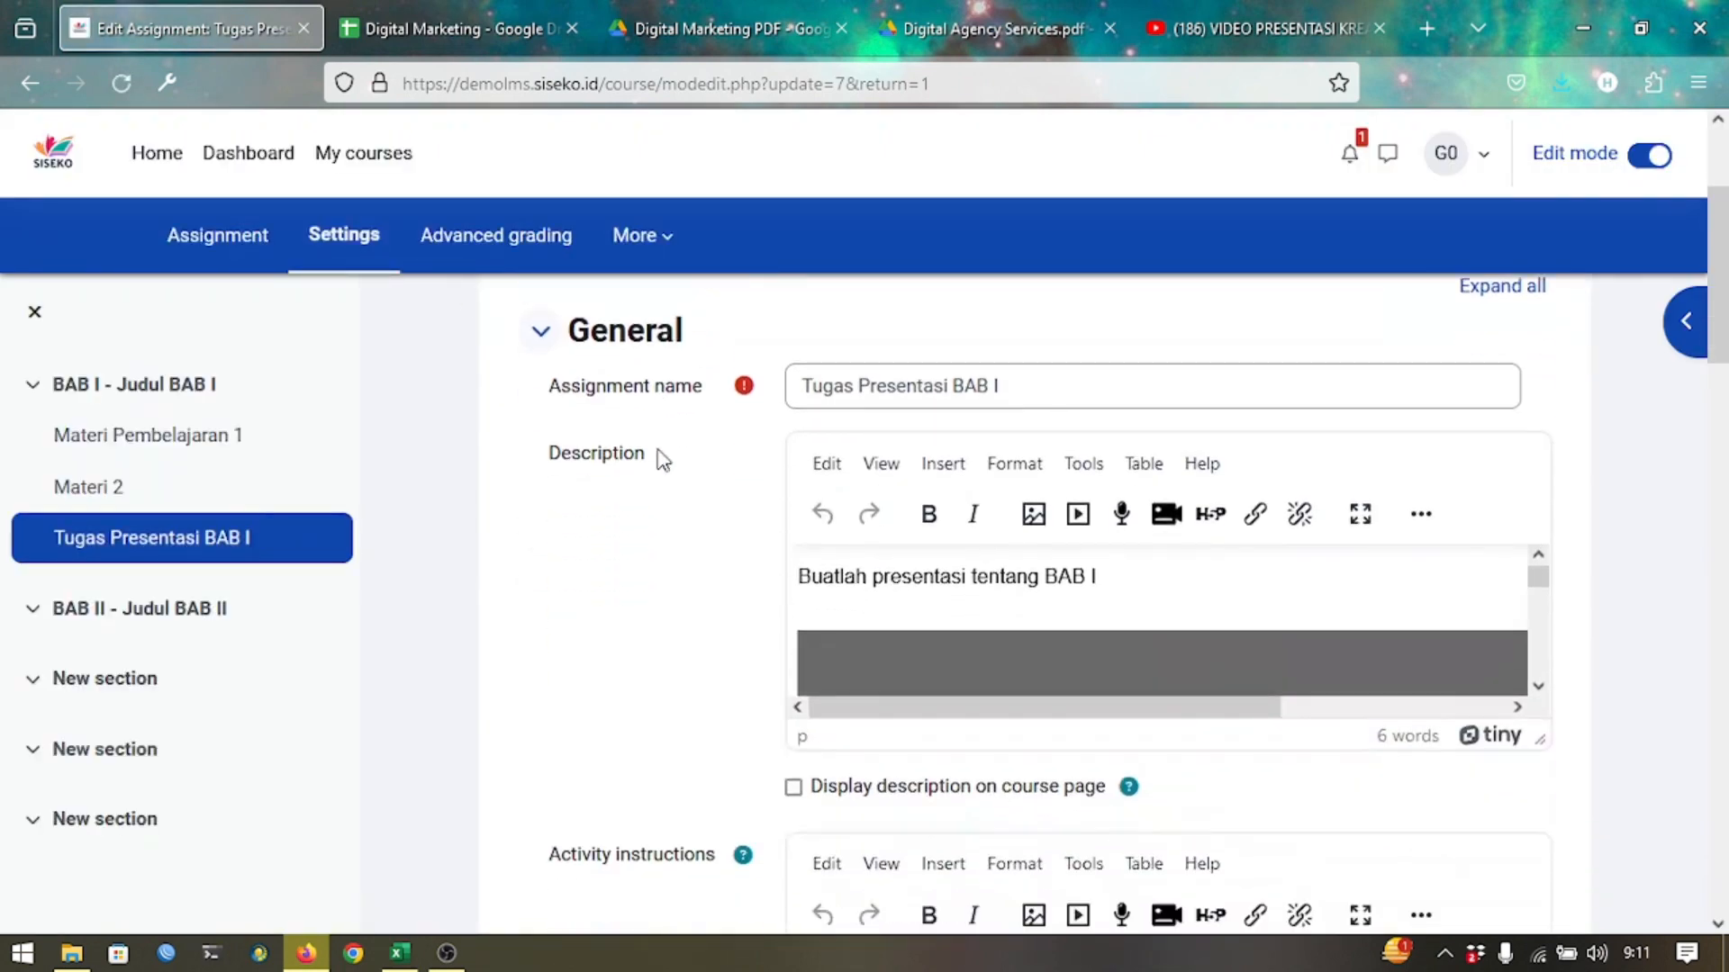
scroll(663, 459, down, 1)
click(1246, 523)
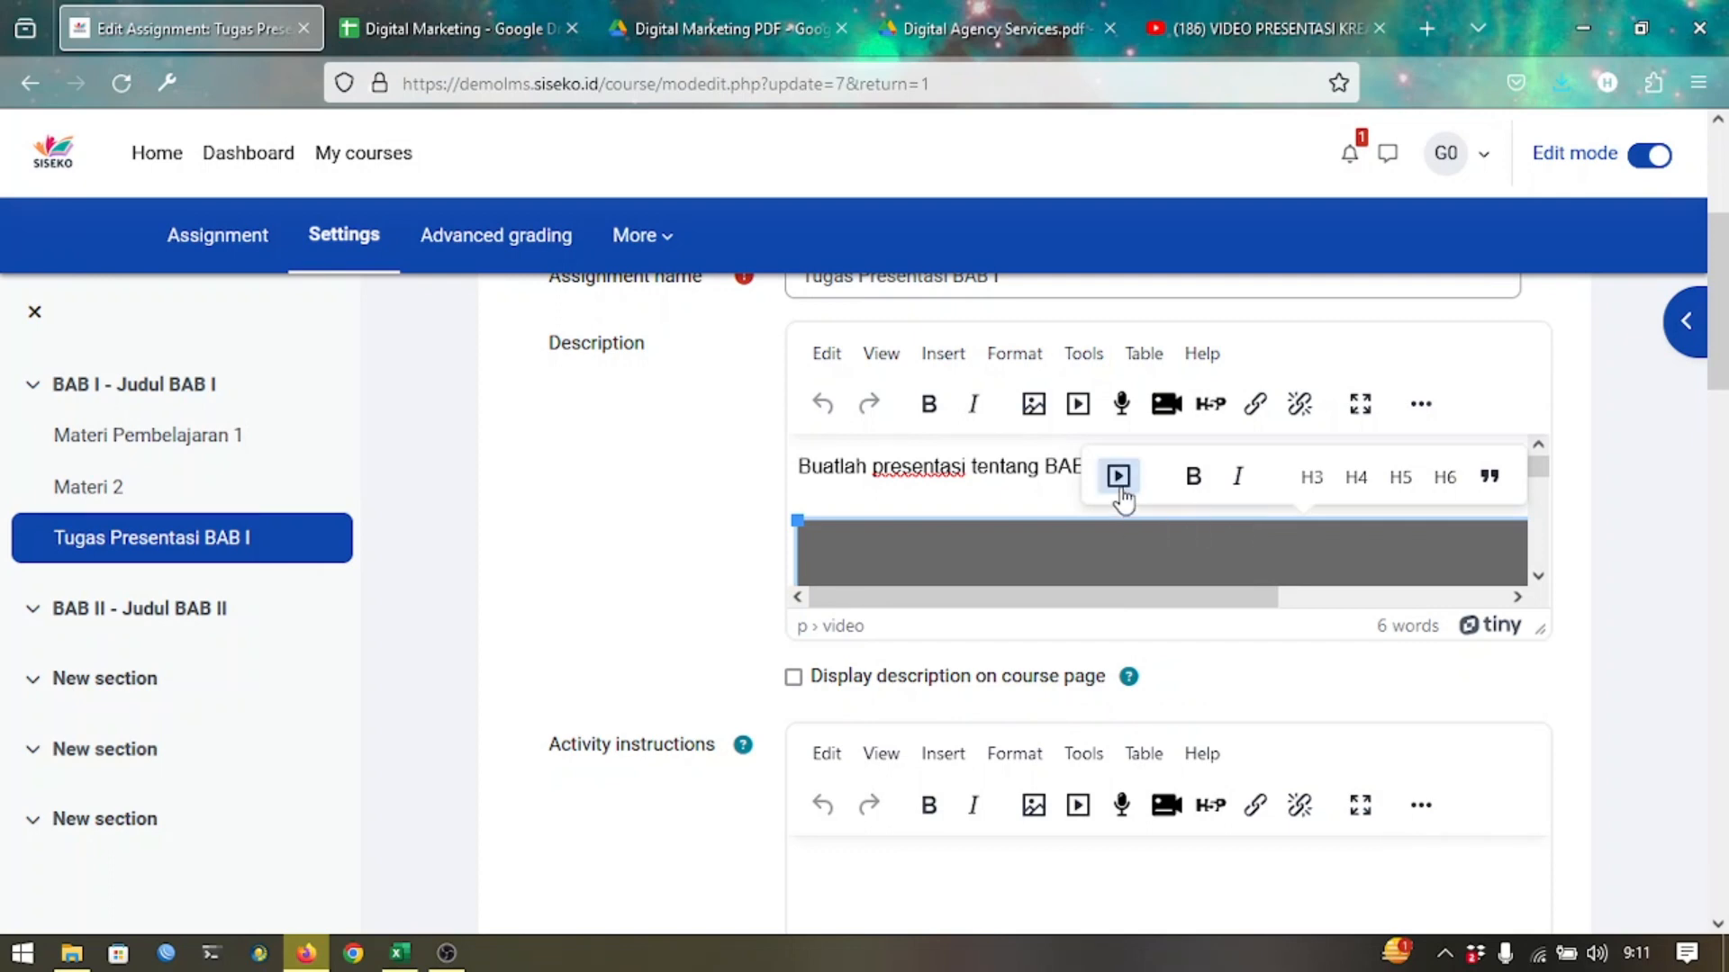
click(1119, 477)
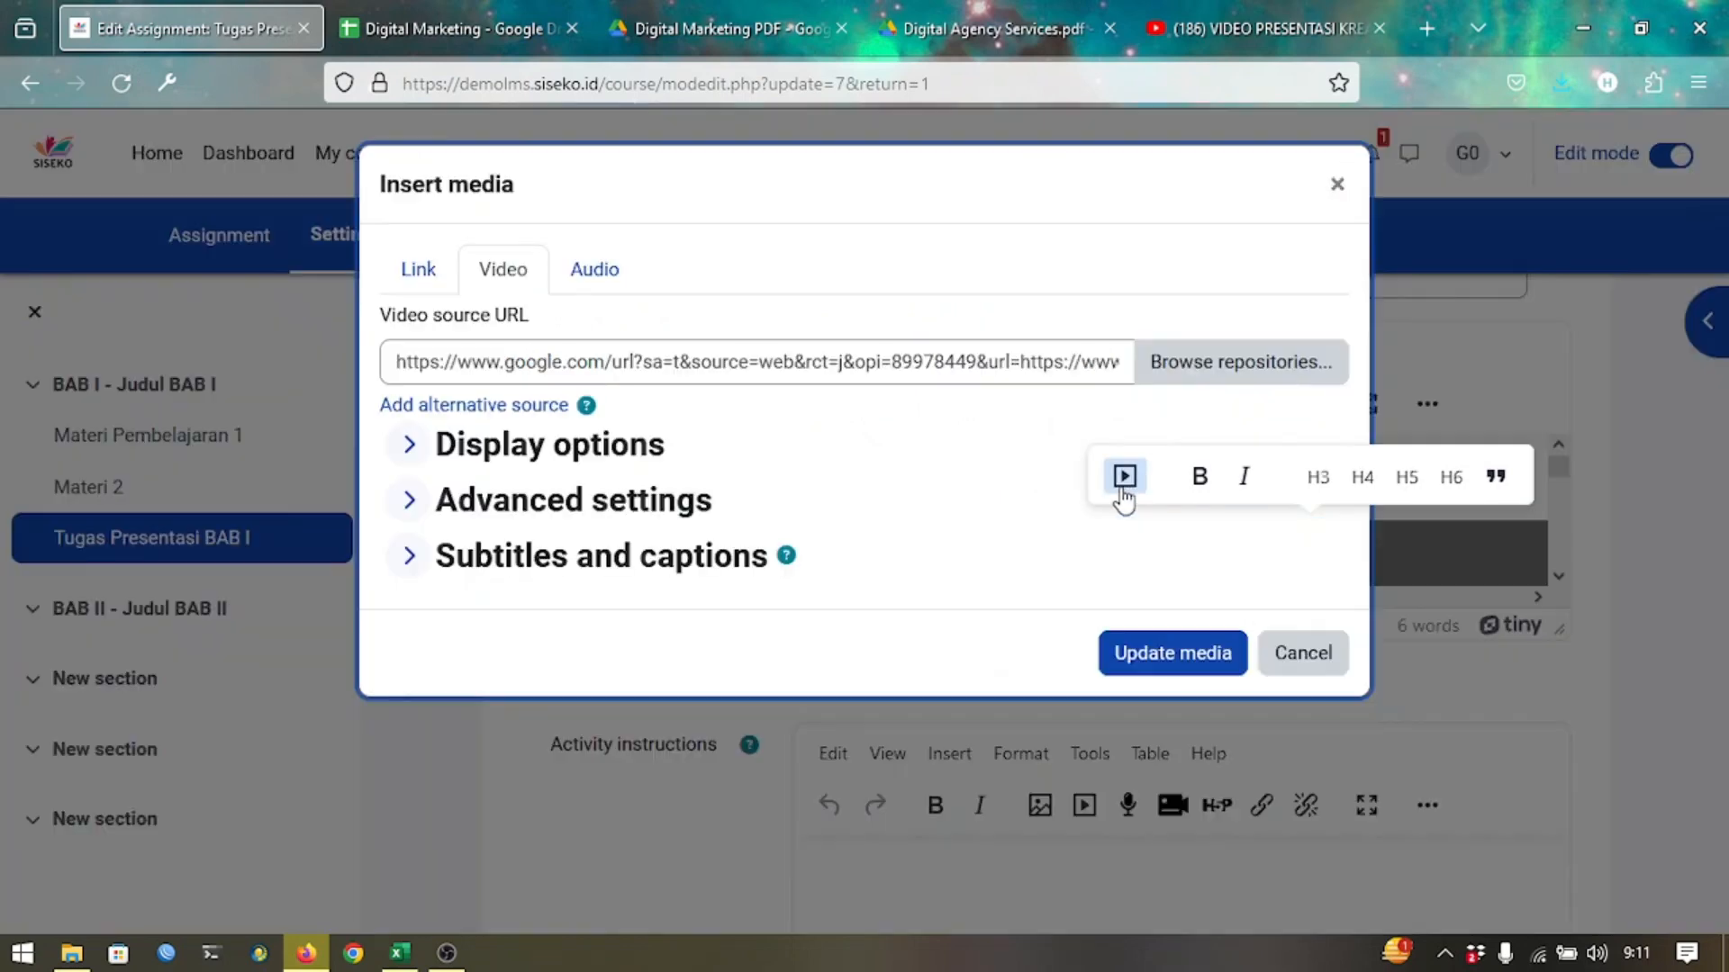
click(1033, 358)
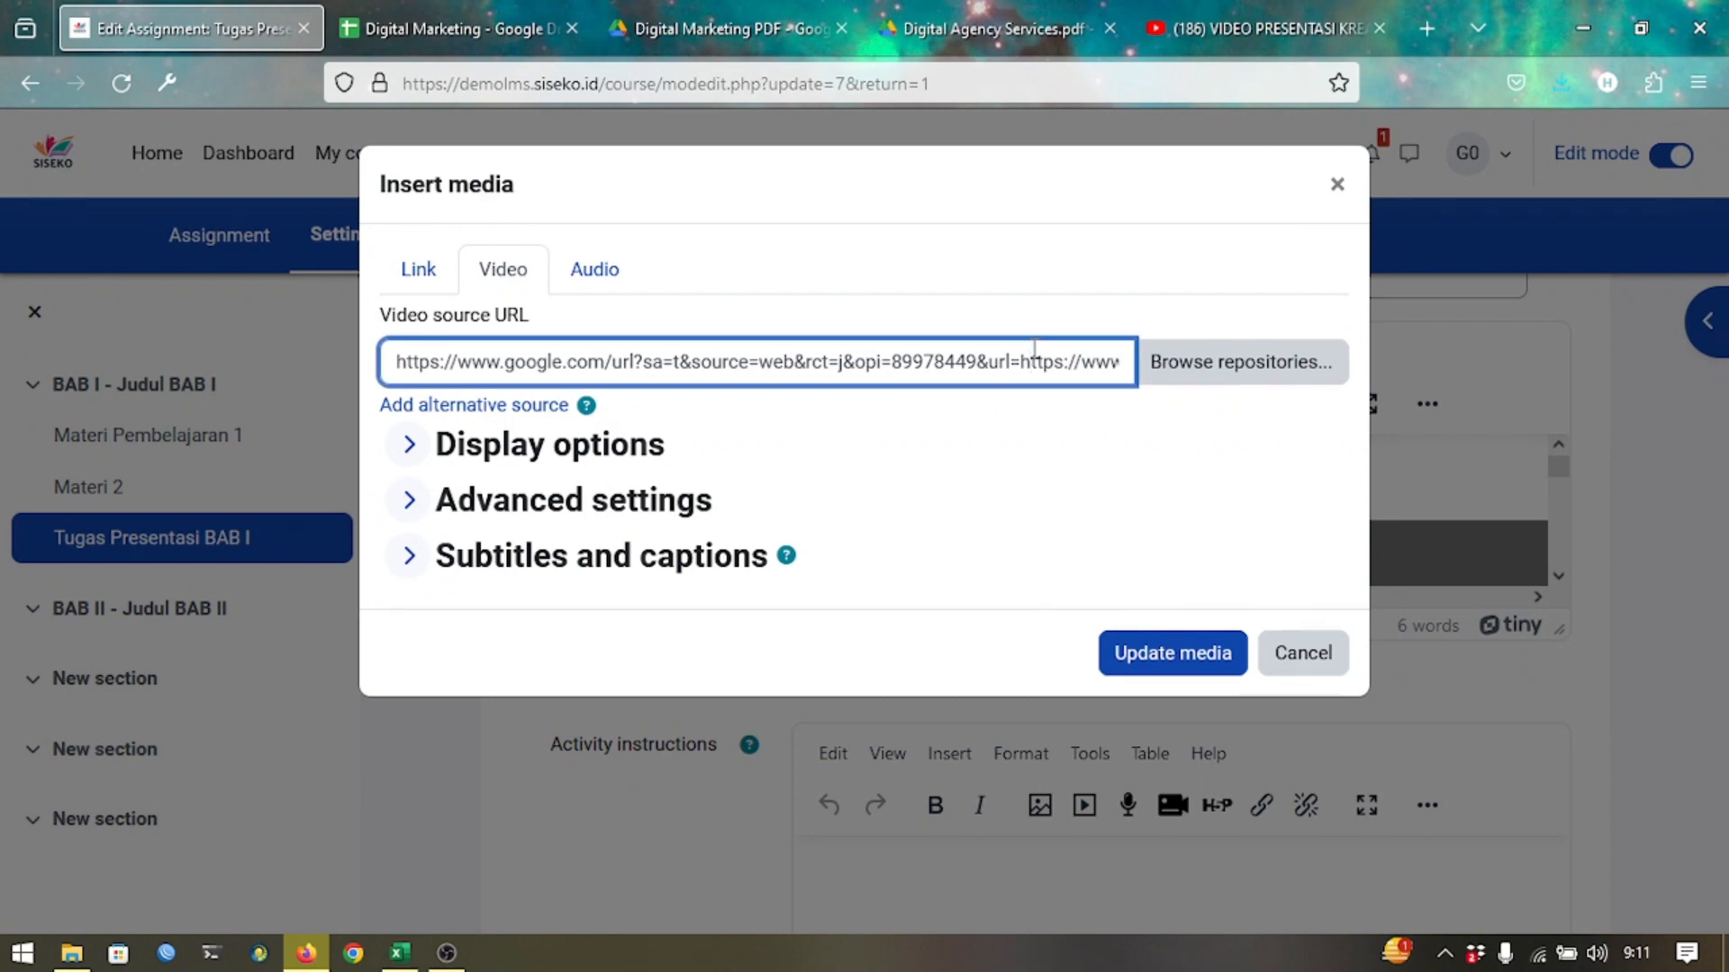
key(ctrl+a)
key(BackSpace)
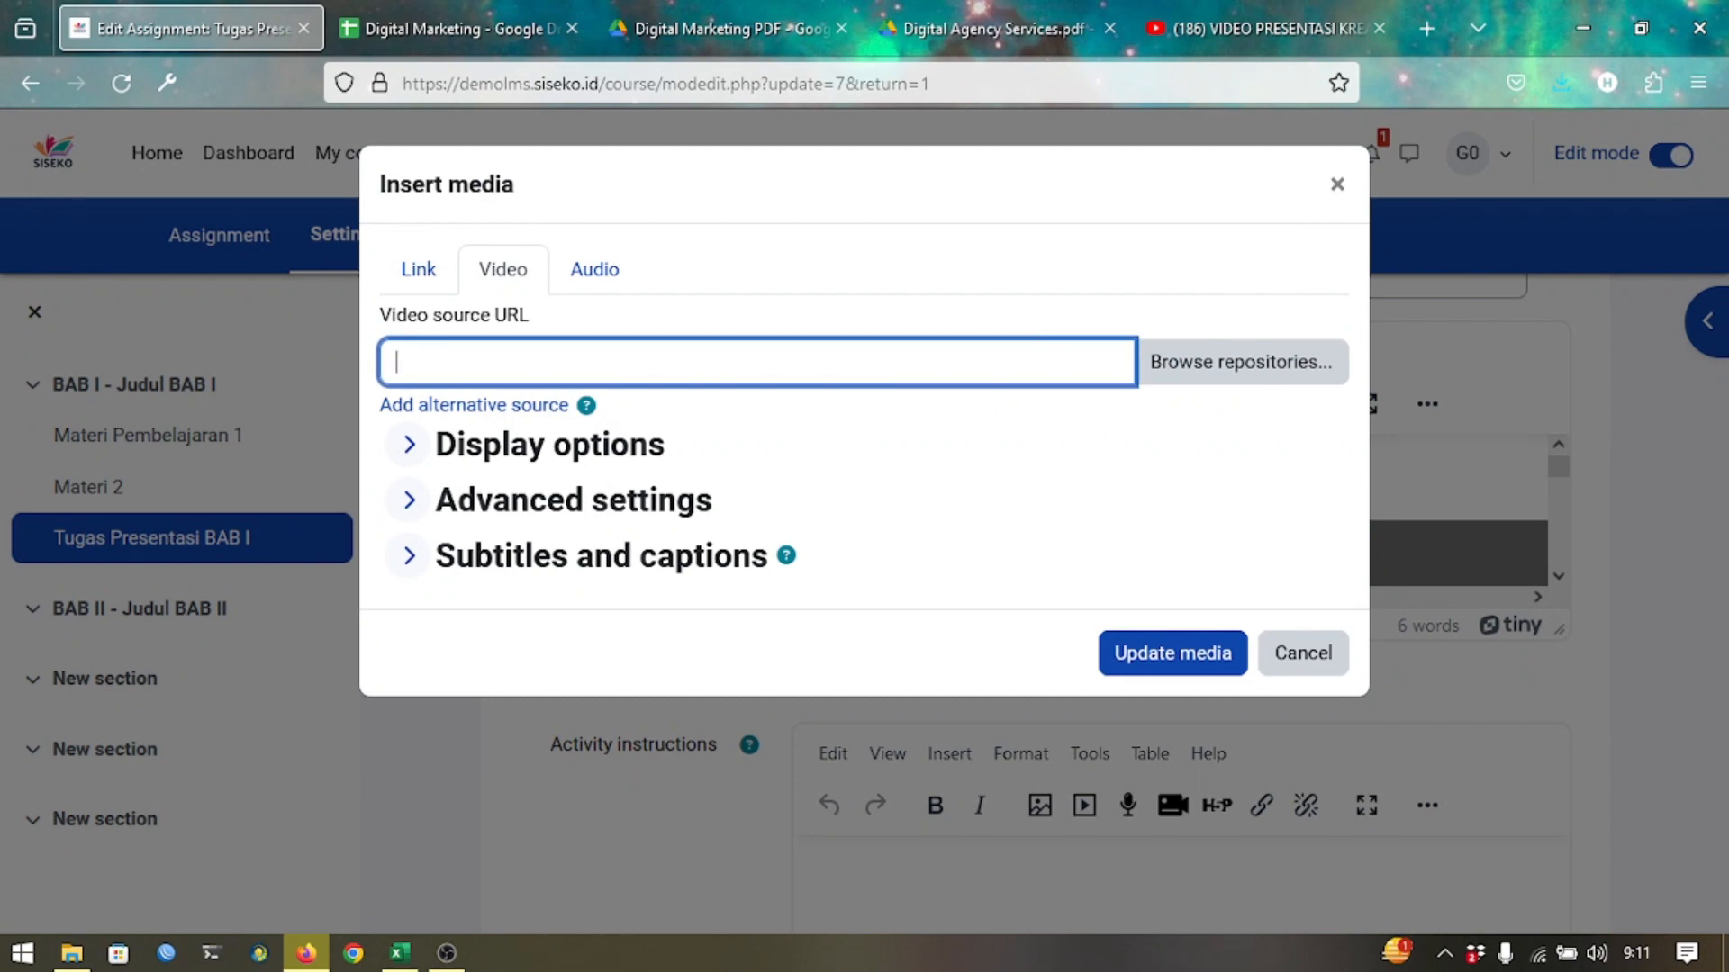
key(ctrl+v)
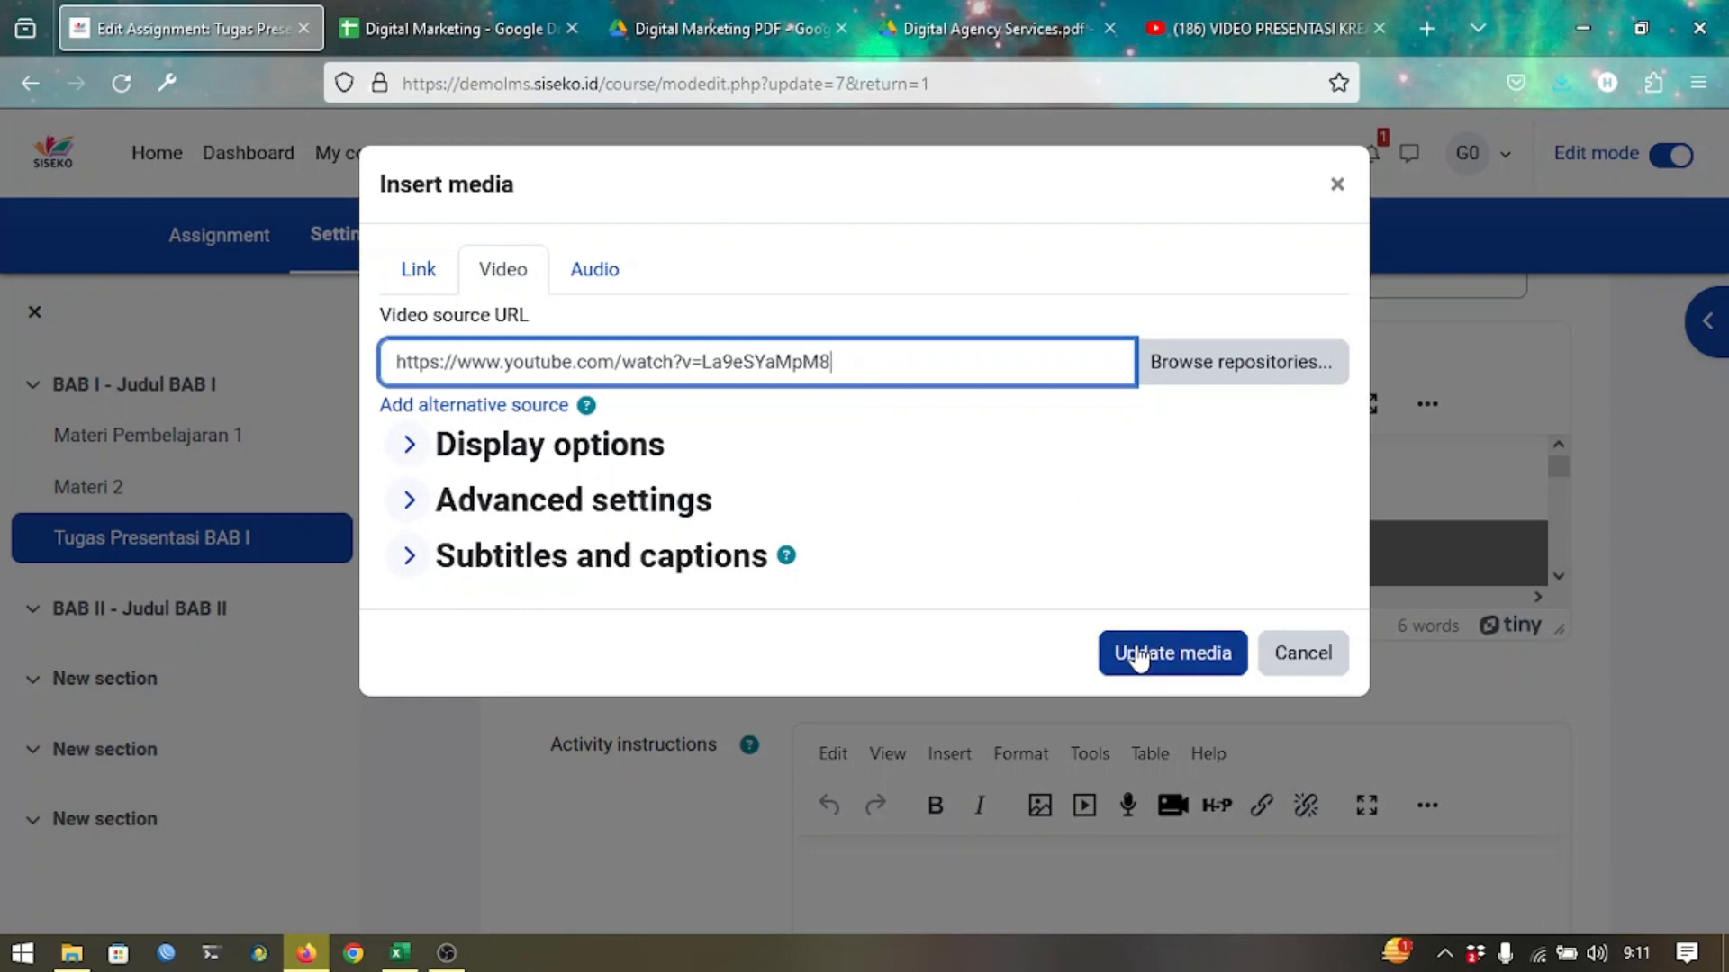
click(1136, 650)
Save the updated assignment and display it.
scroll(1137, 646, down, 15)
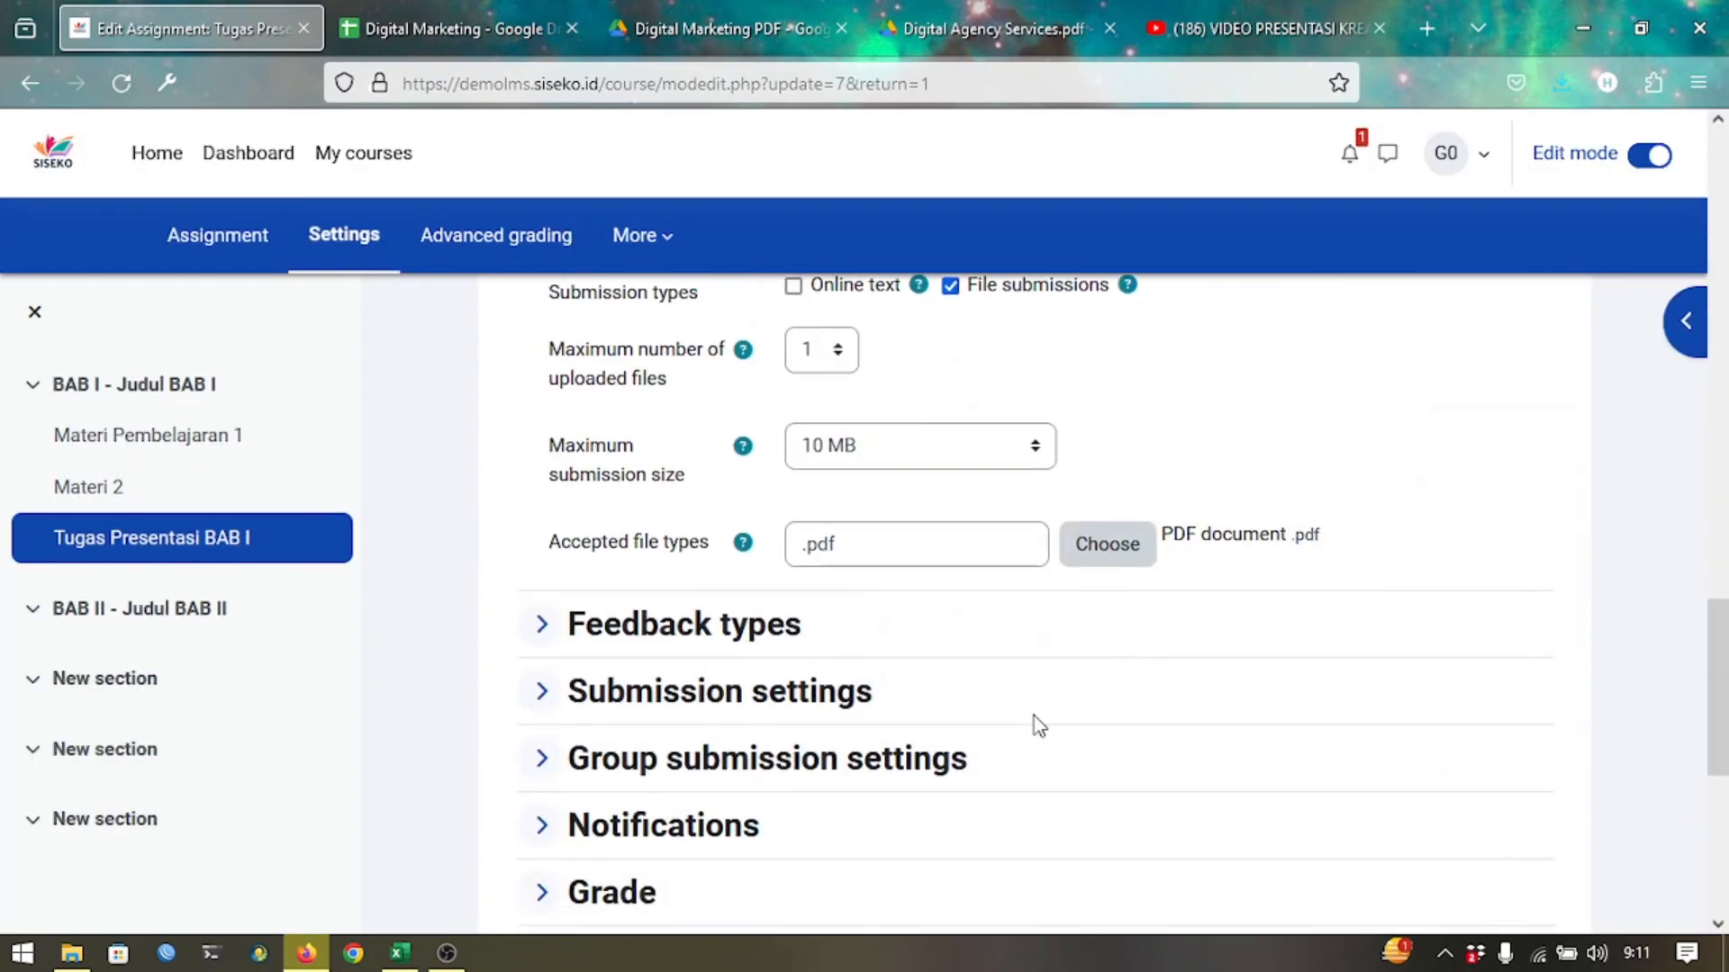
scroll(1034, 722, down, 5)
click(1089, 778)
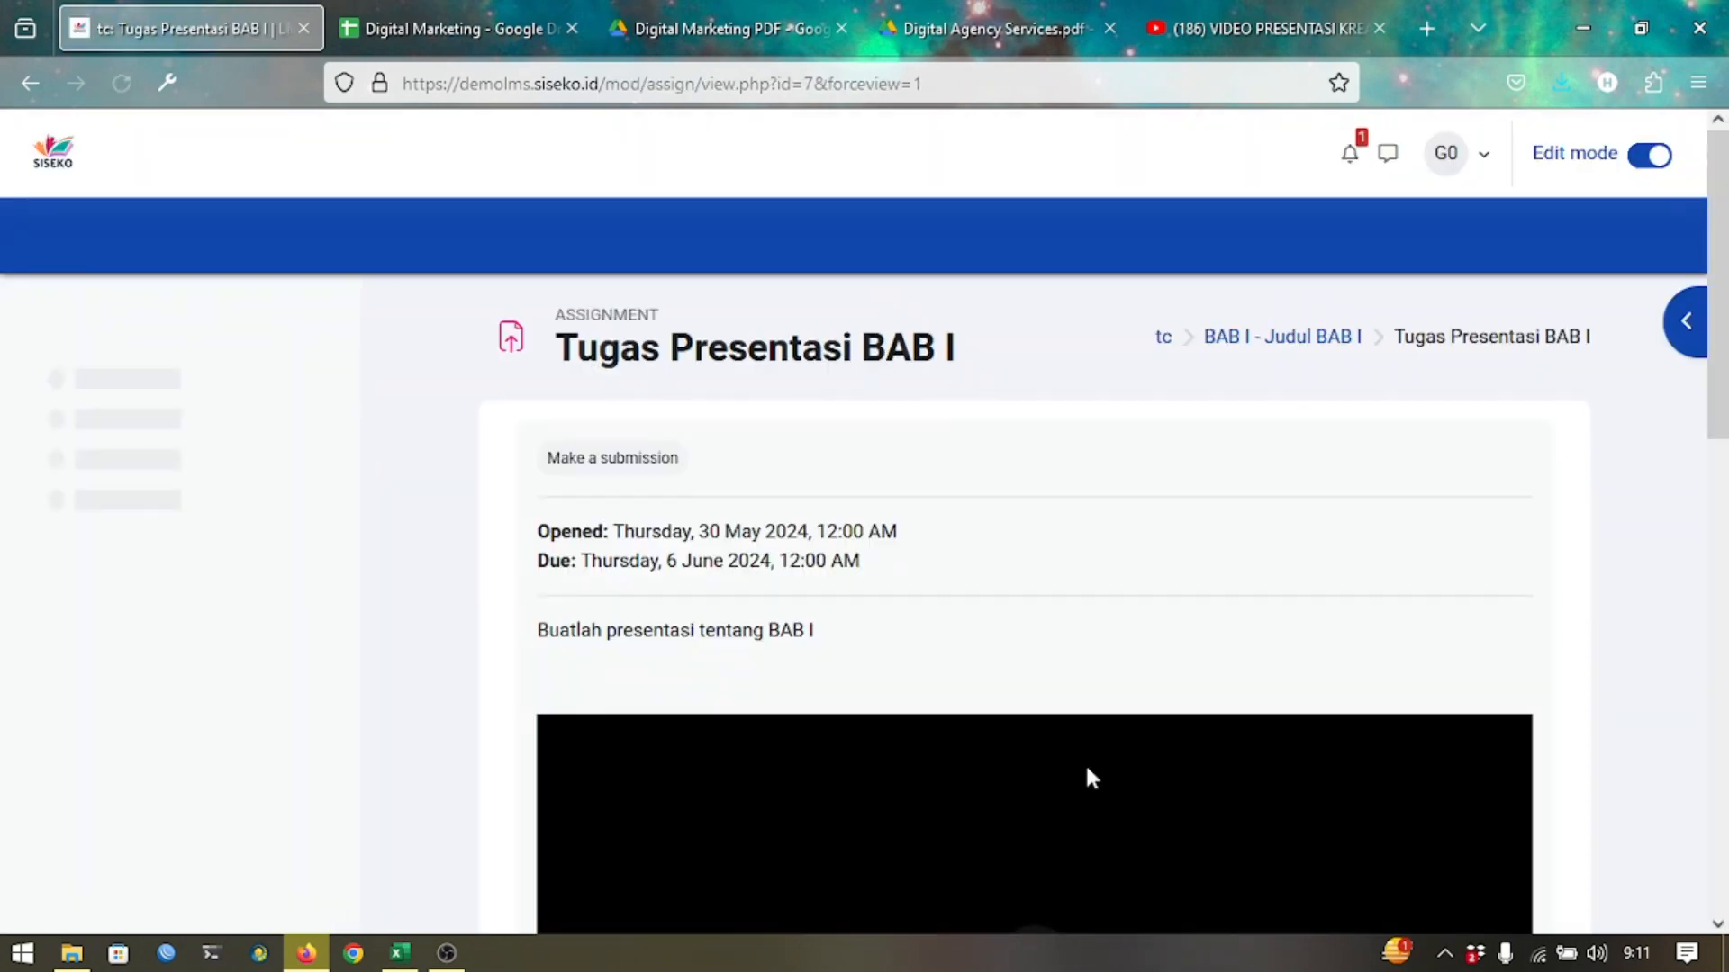
Check the working YouTube video and grading summary, then return to Test Course.
scroll(1200, 605, down, 5)
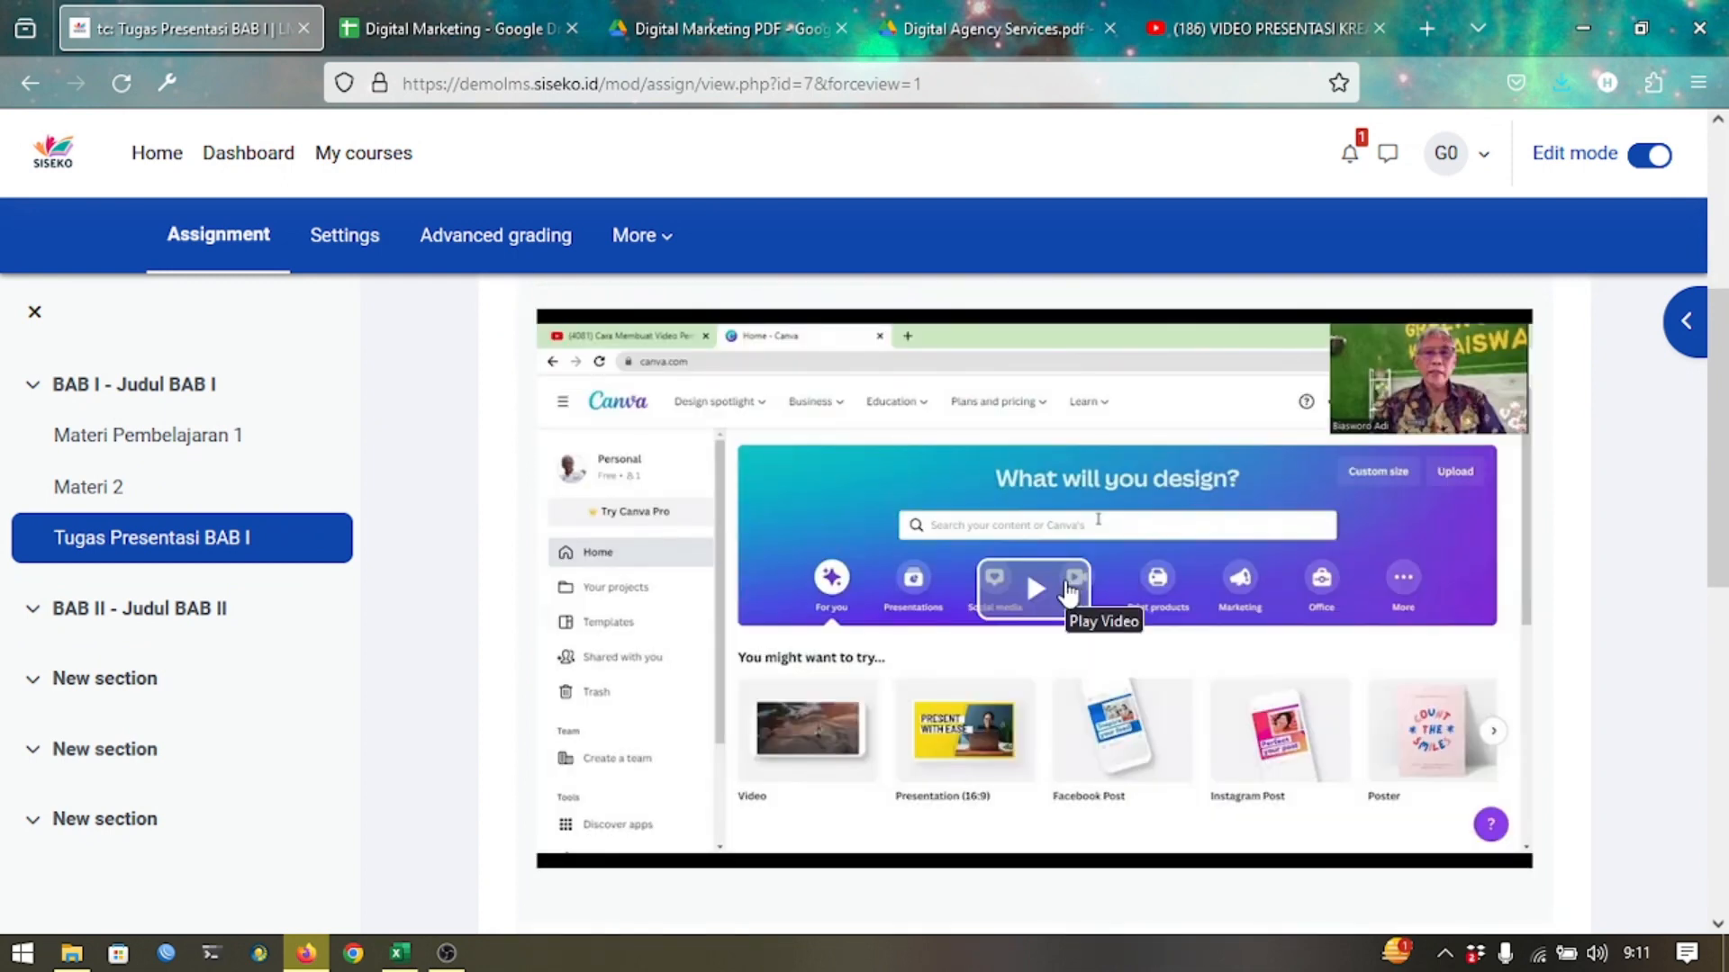
scroll(1183, 692, down, 5)
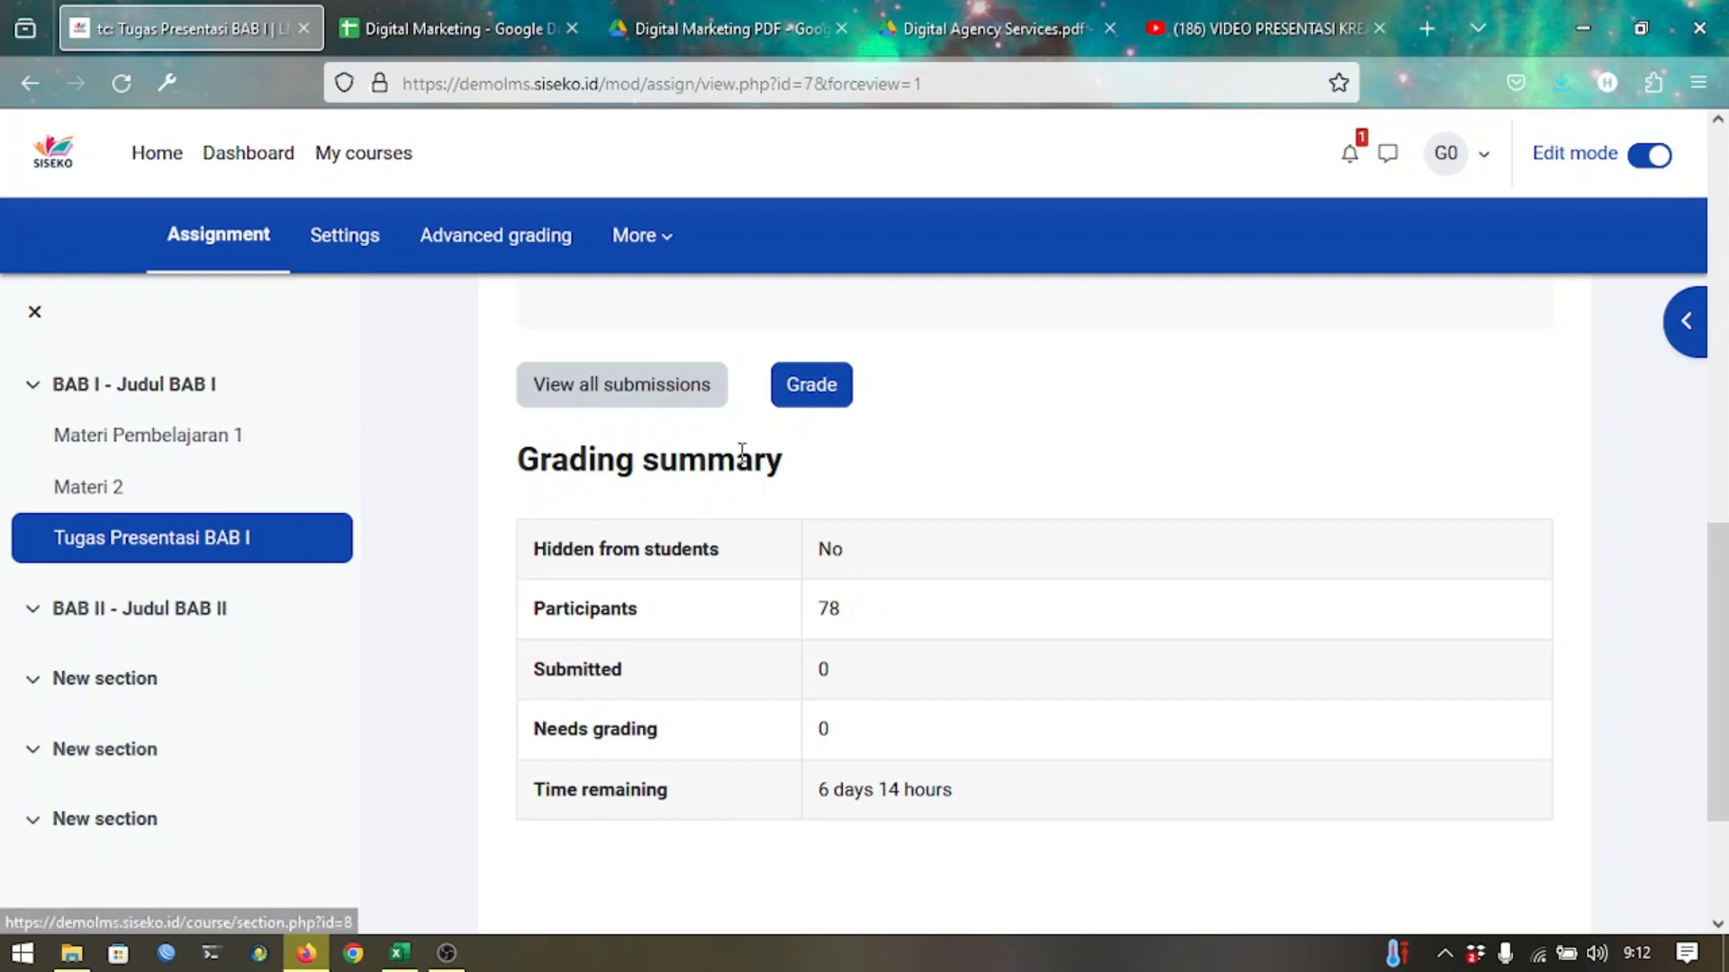
scroll(745, 464, up, 10)
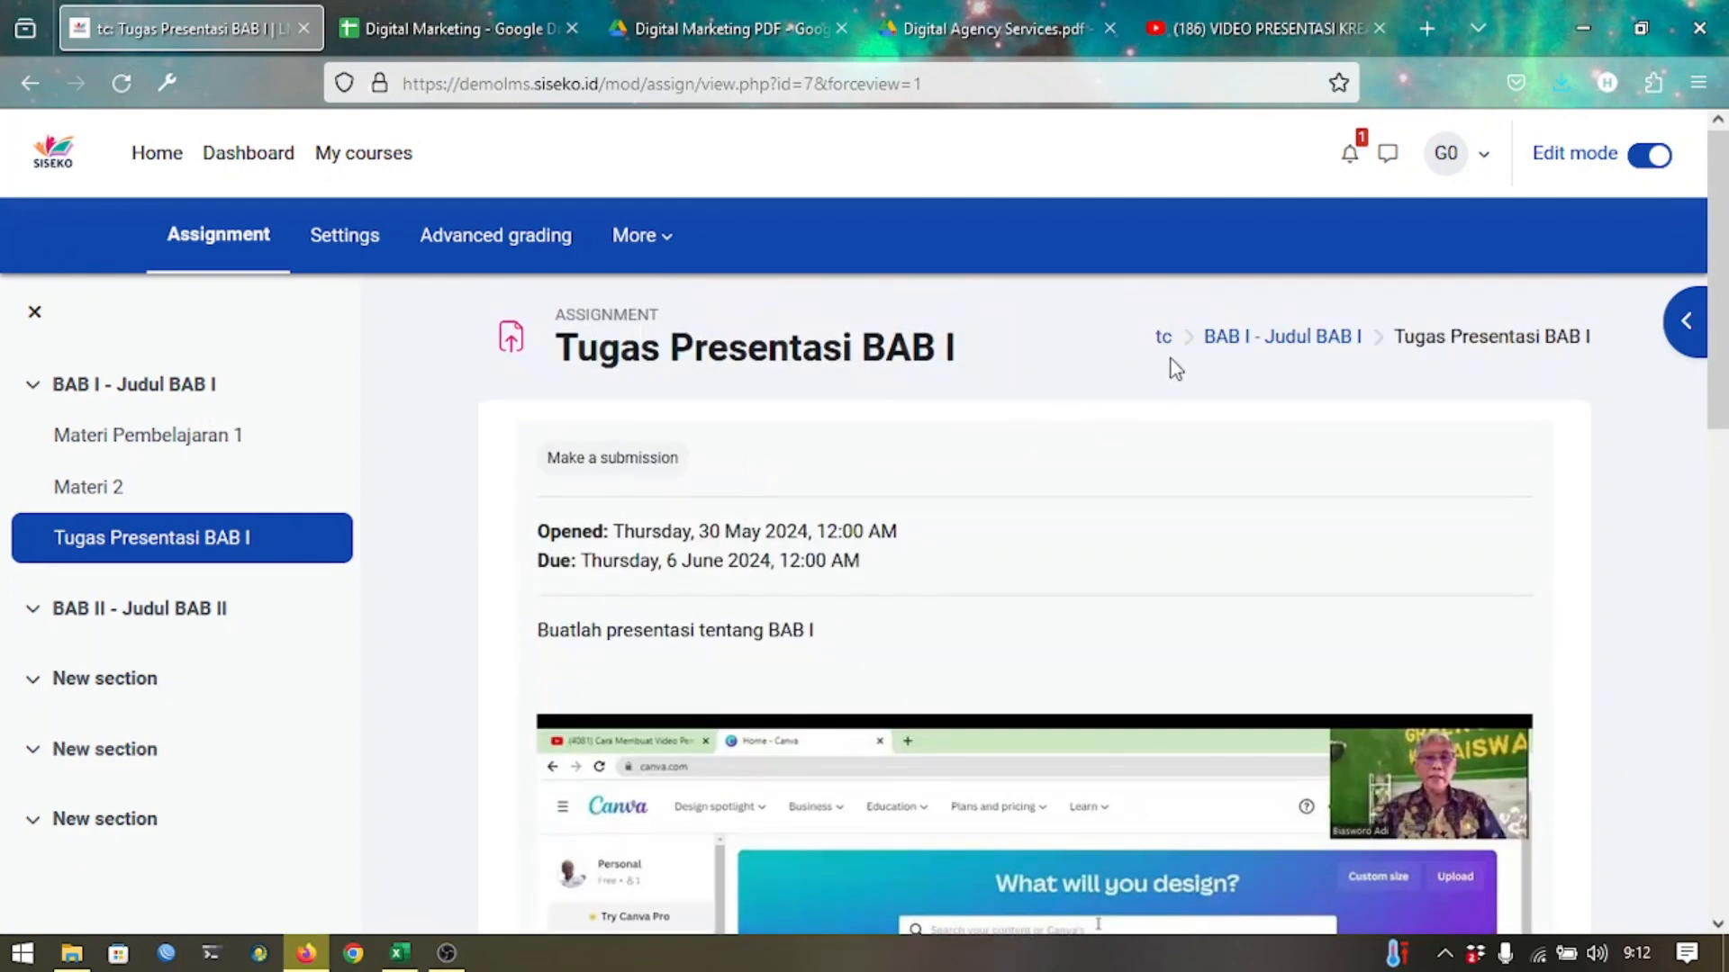
click(1165, 338)
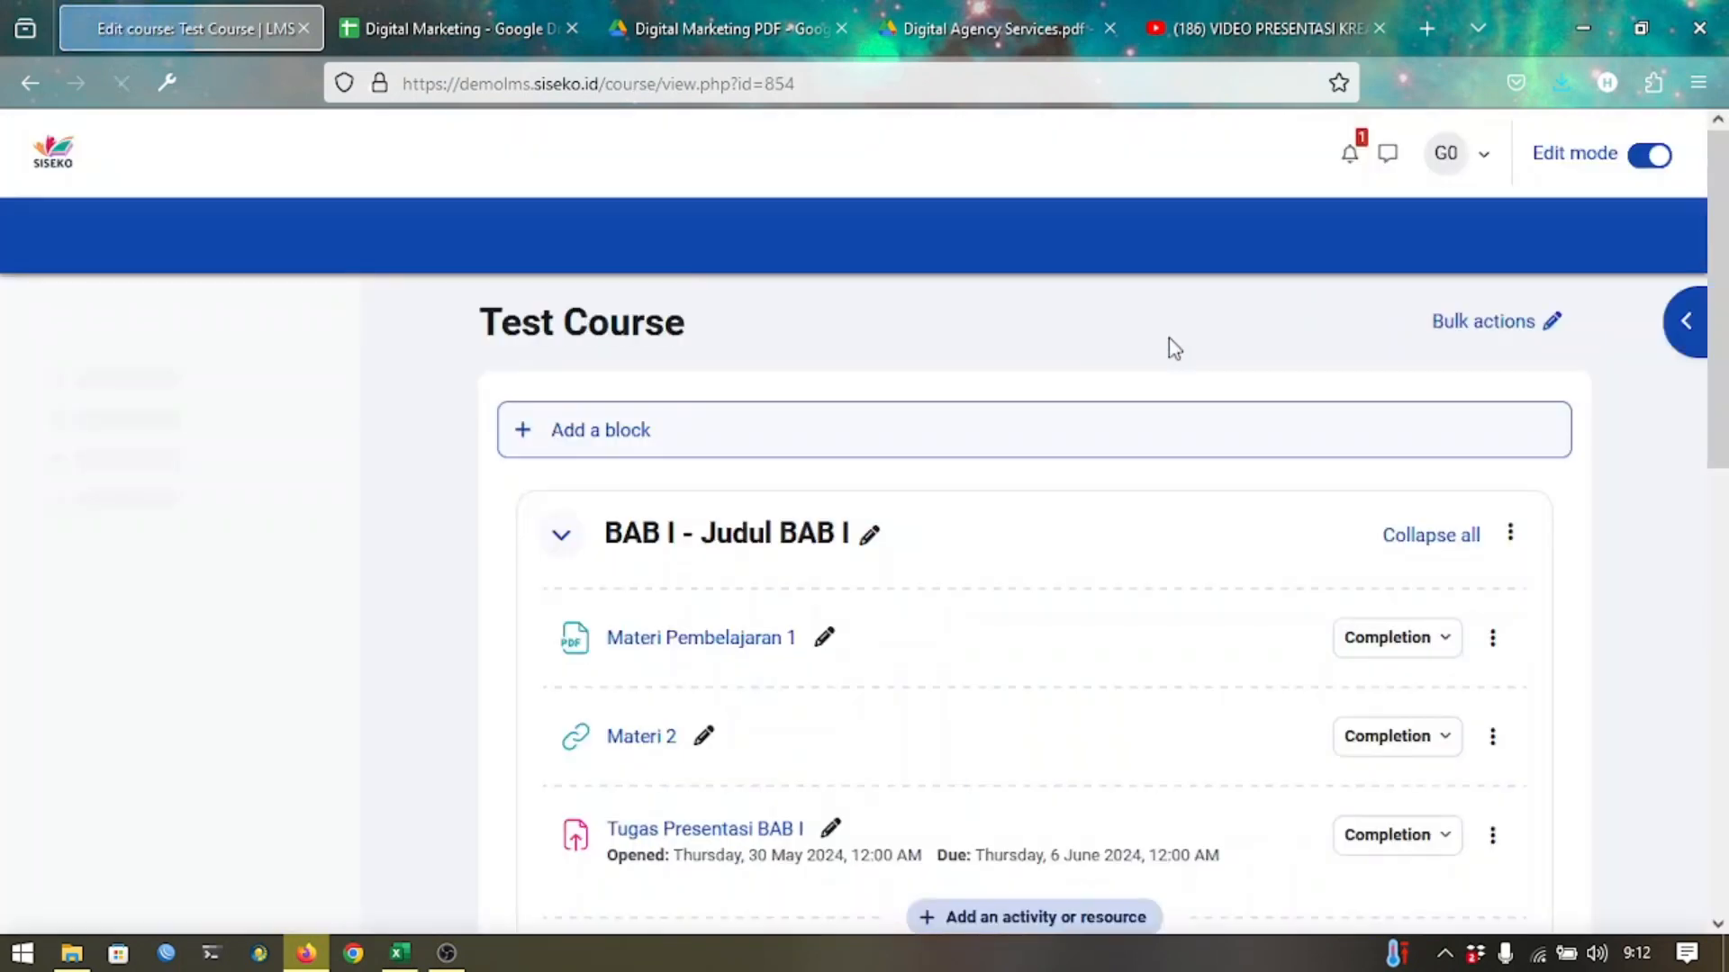
Set Tugas Presentasi BAB I to Visible groups and open its assignment page.
scroll(1063, 611, down, 2)
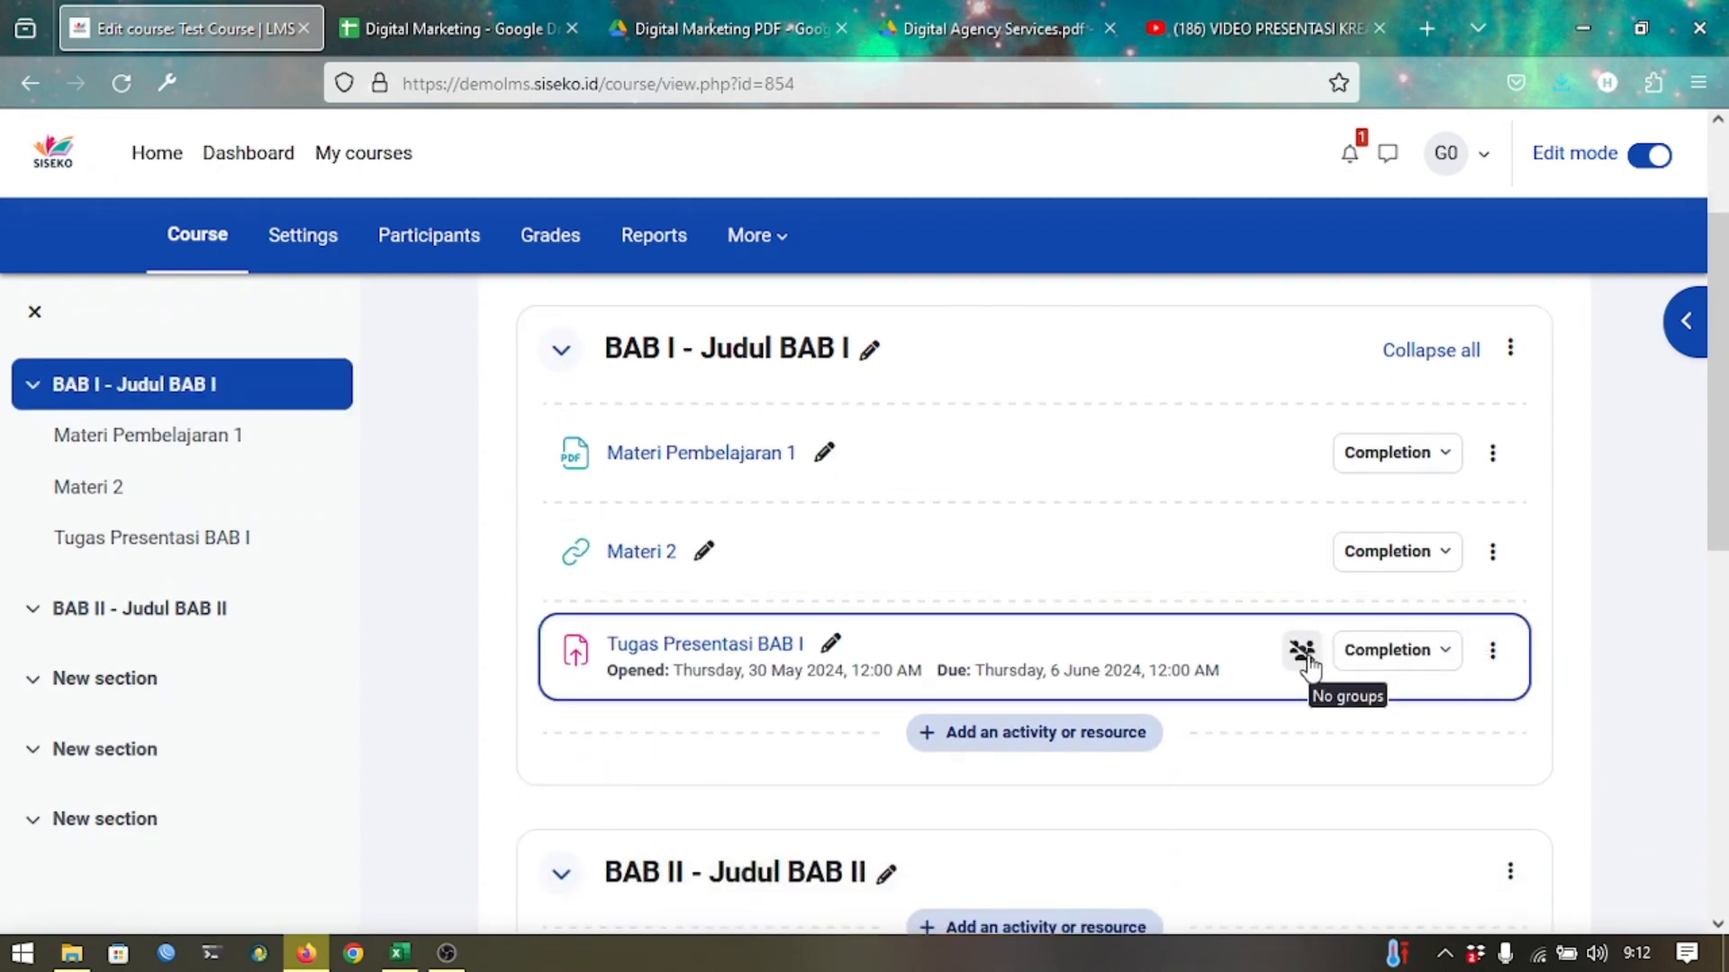
click(1308, 664)
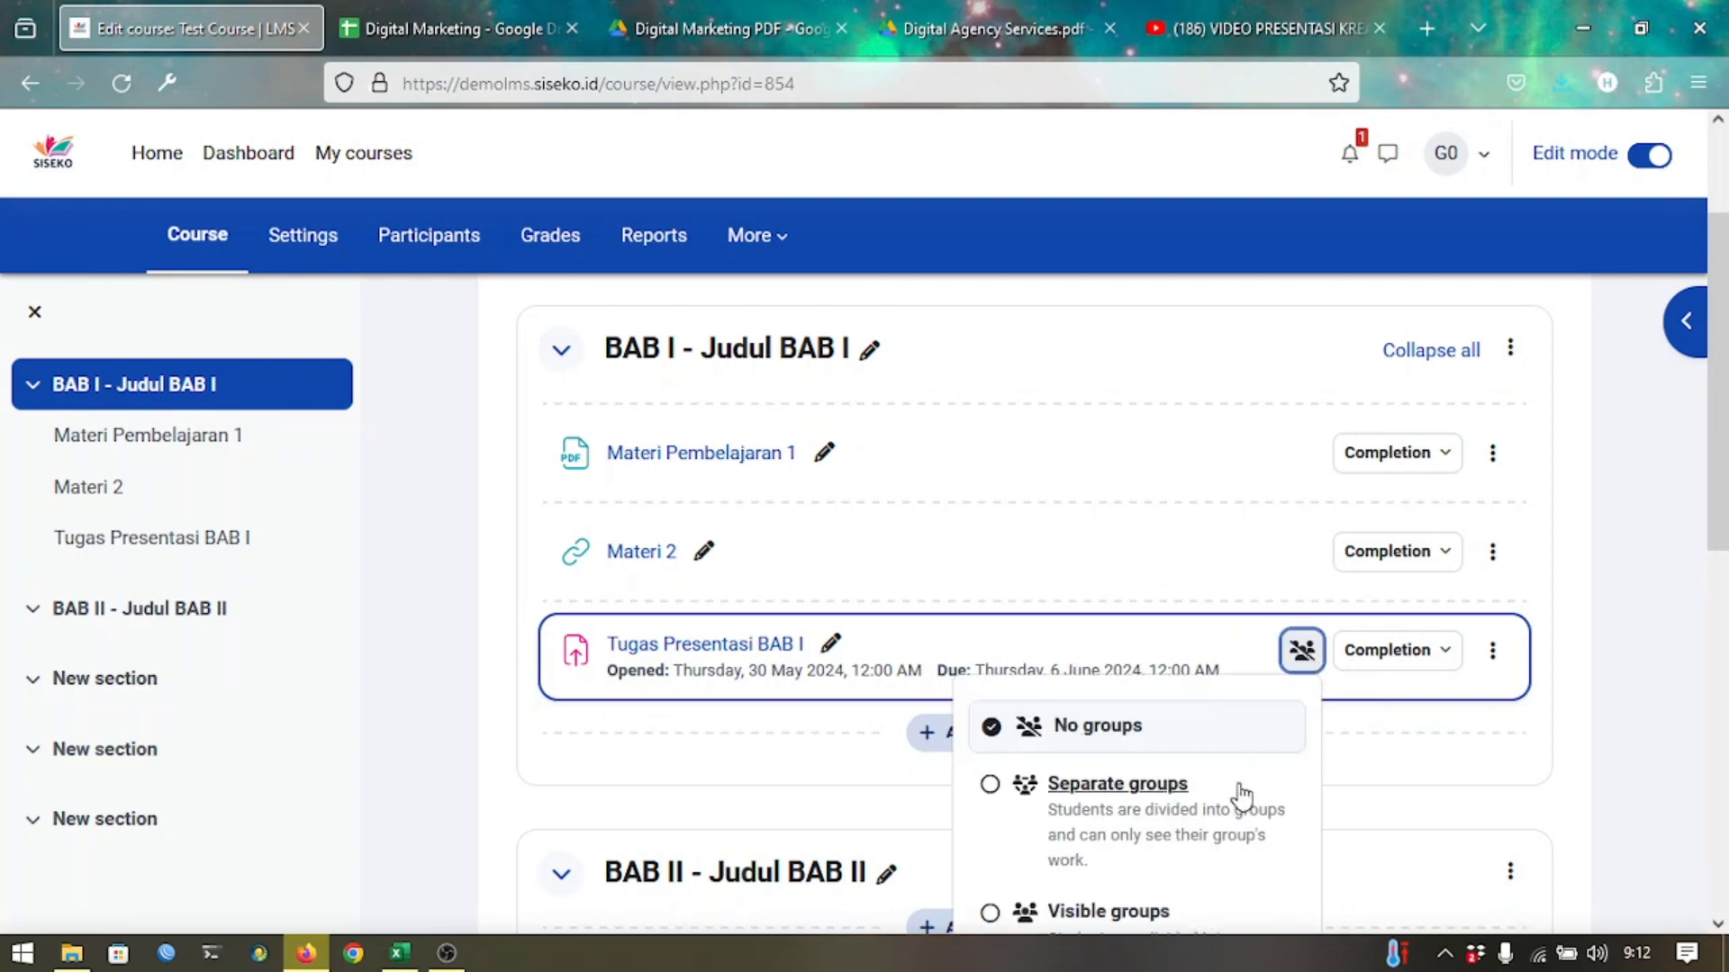
scroll(1235, 792, down, 3)
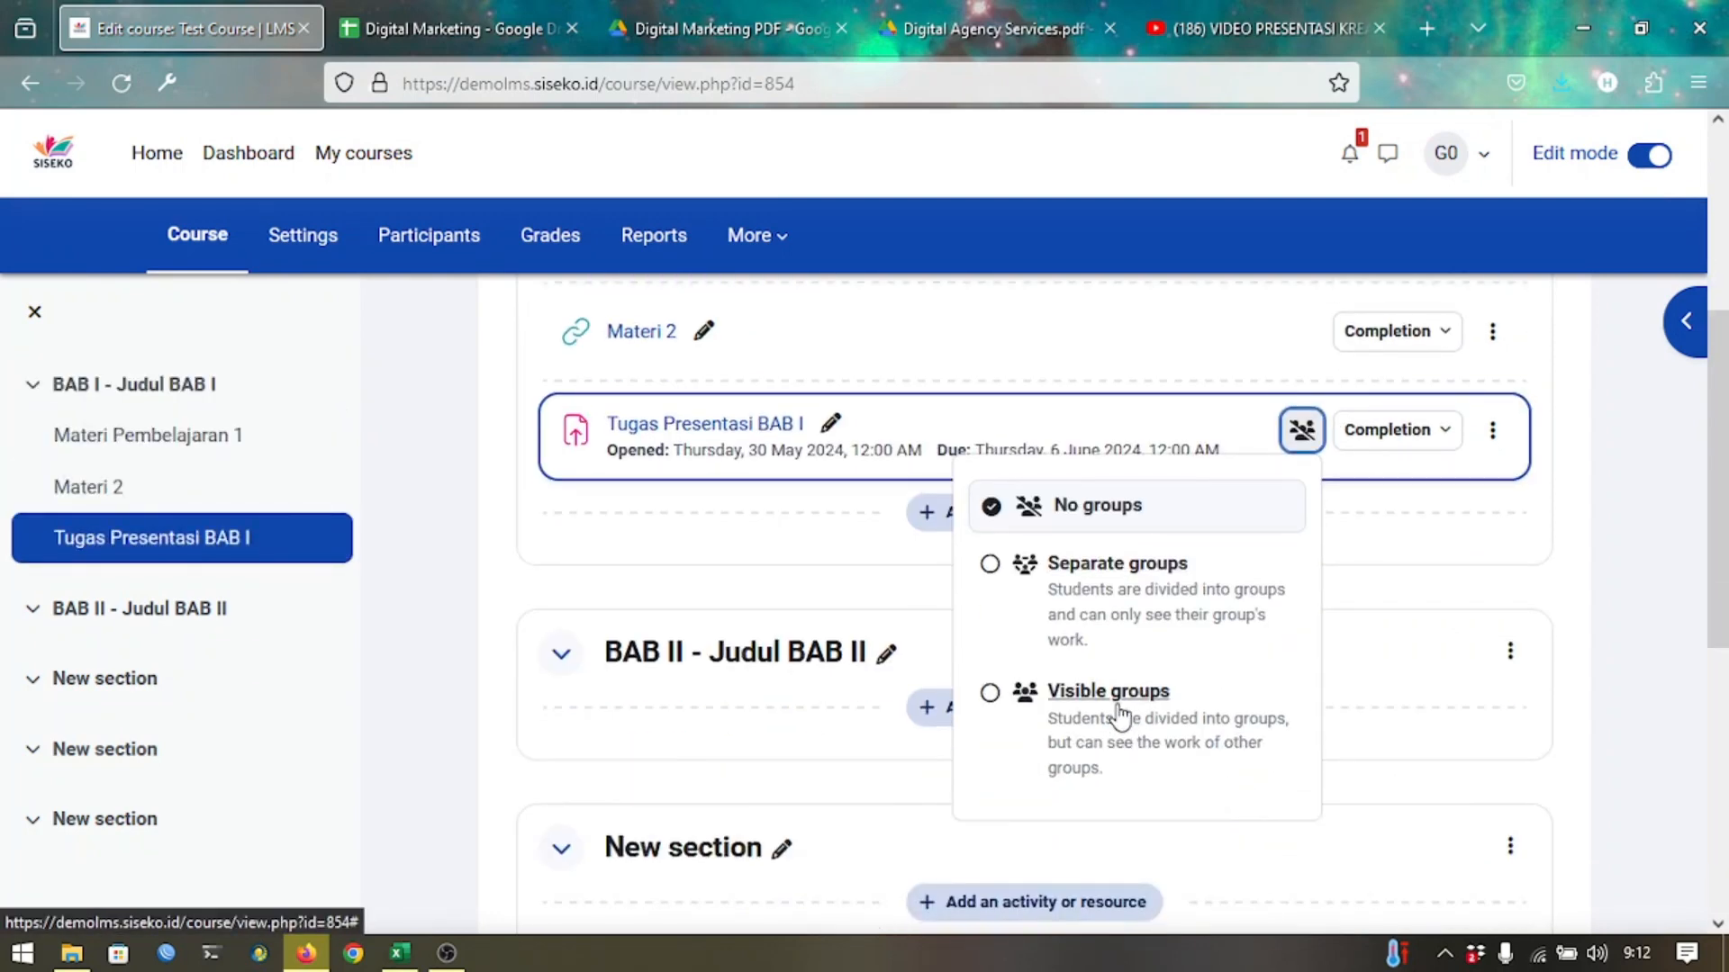
click(1117, 707)
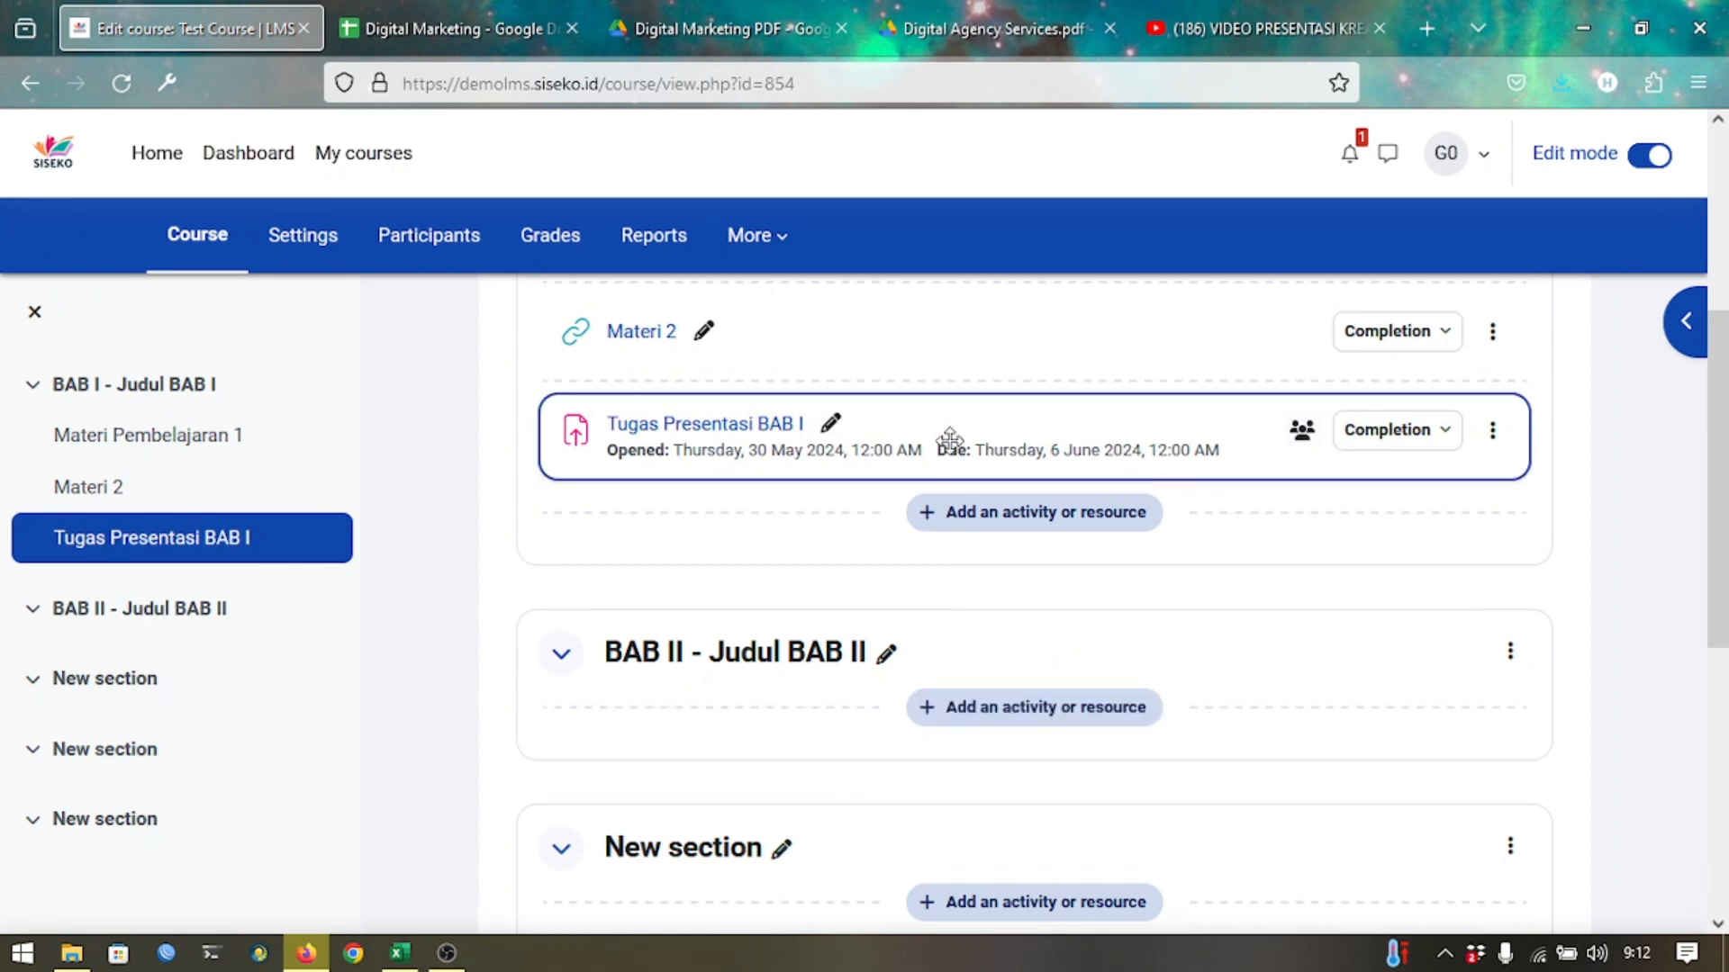
click(748, 439)
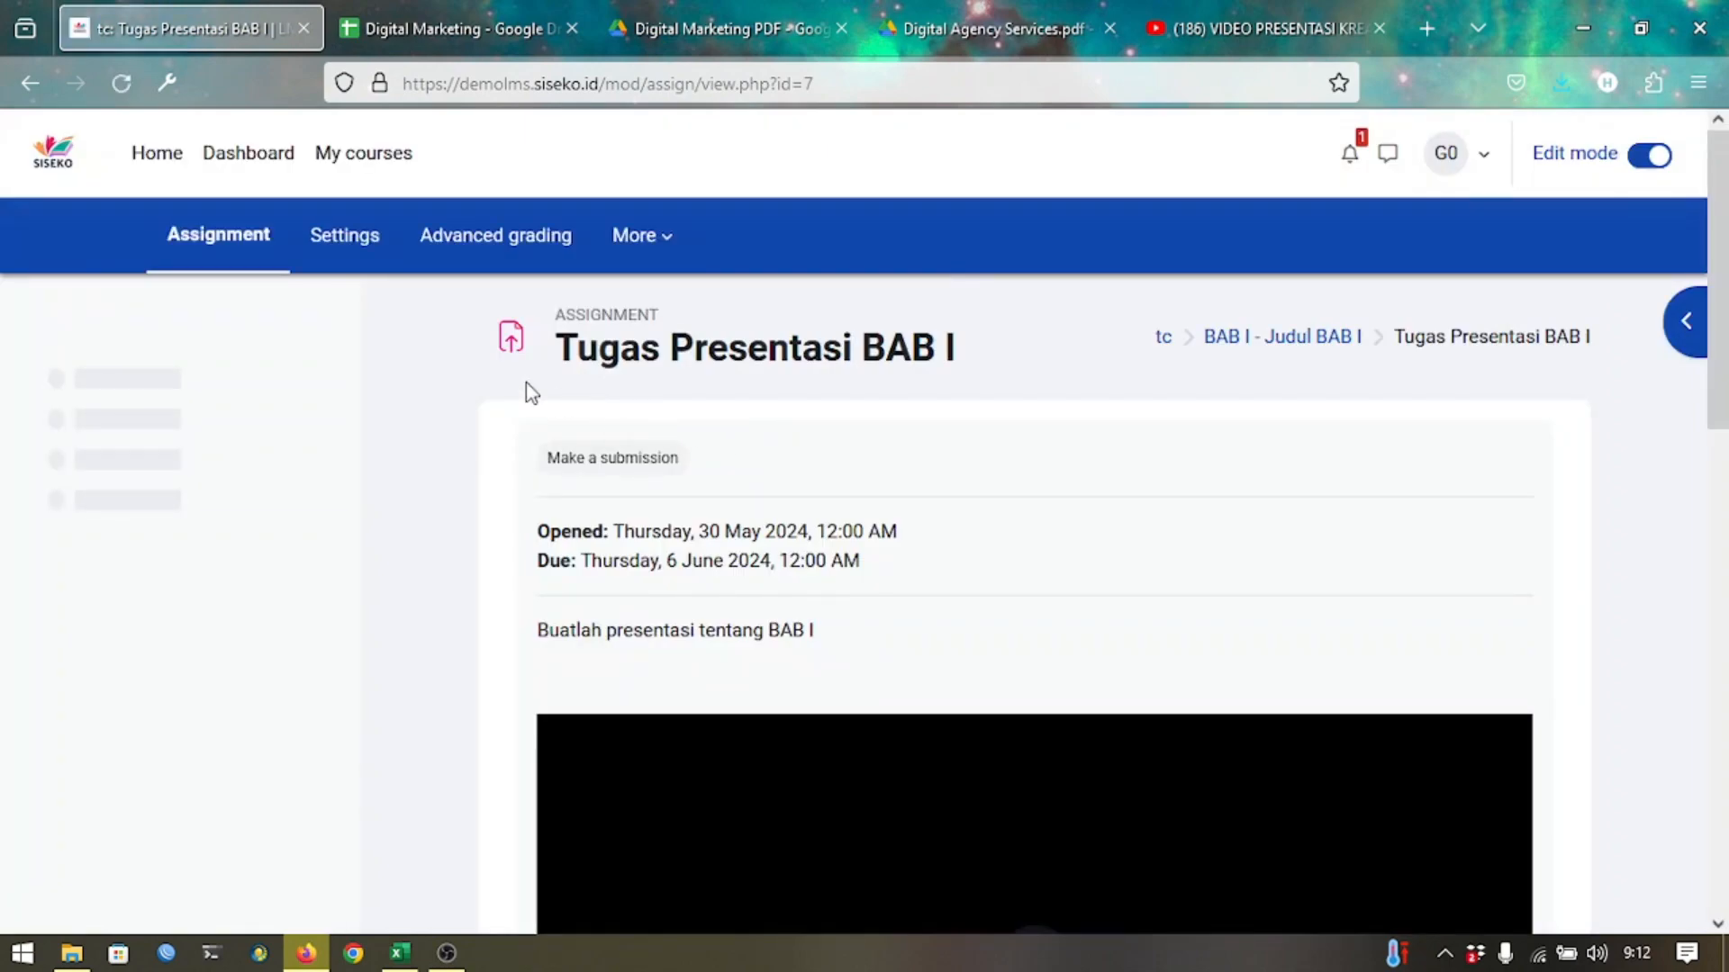
Open all Tugas Presentasi BAB I submissions and scroll the table, with every student at No submission.
scroll(542, 433, down, 8)
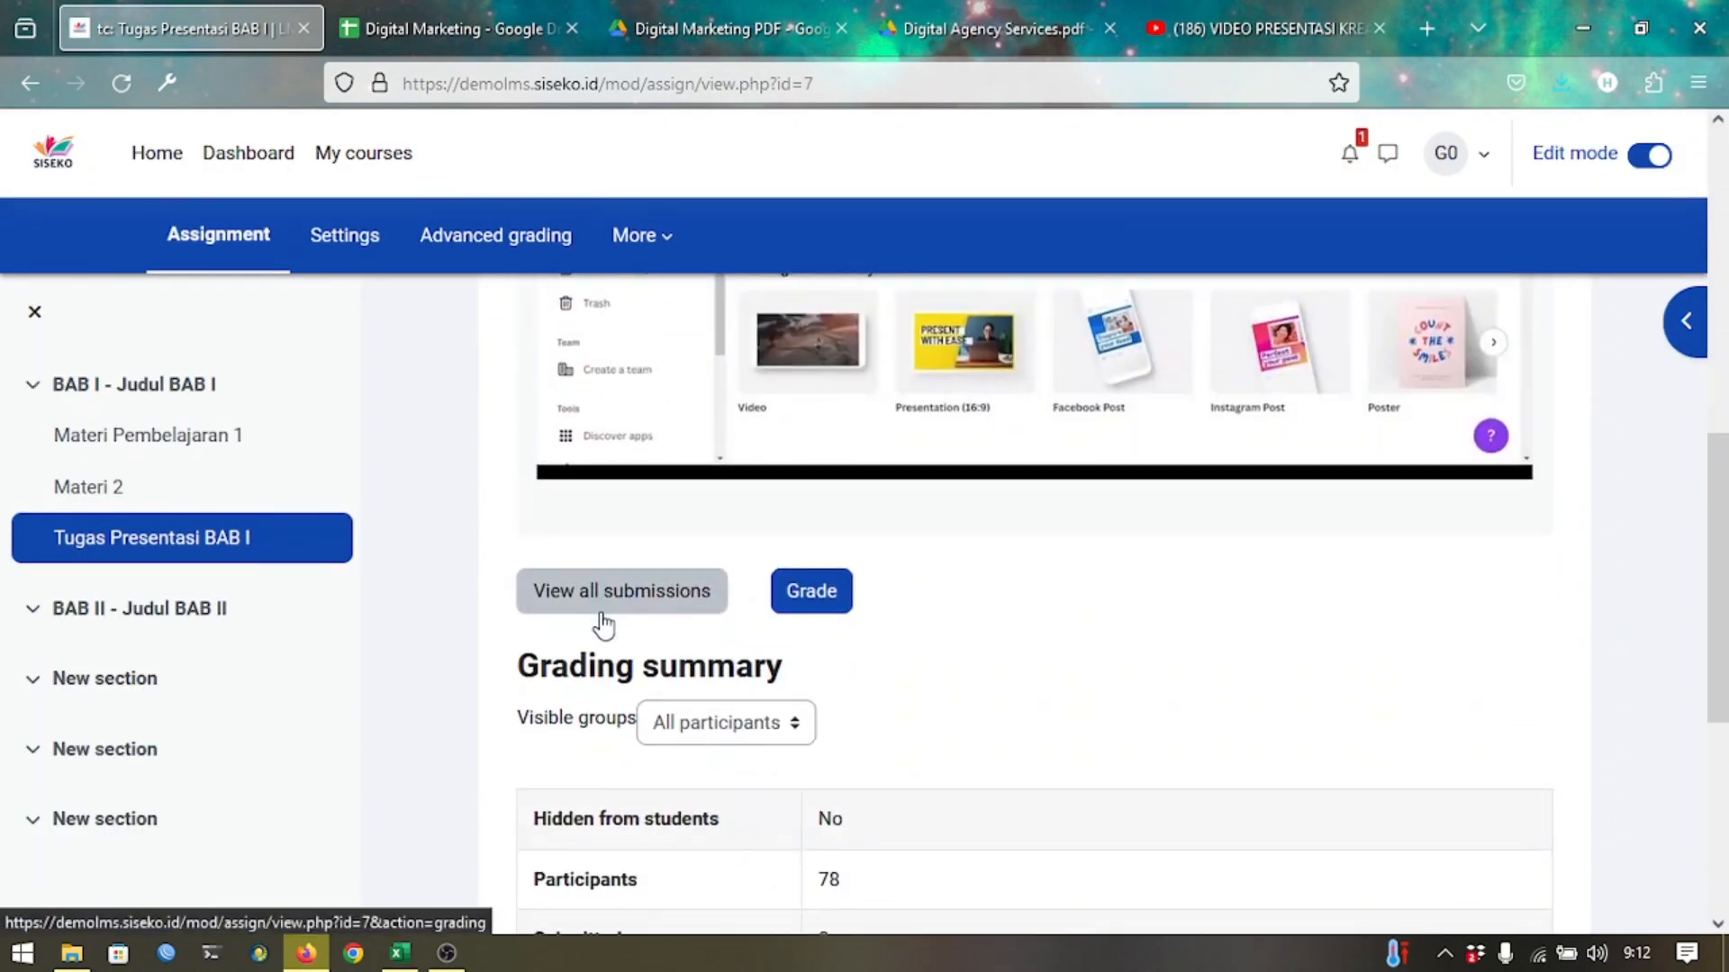
click(601, 618)
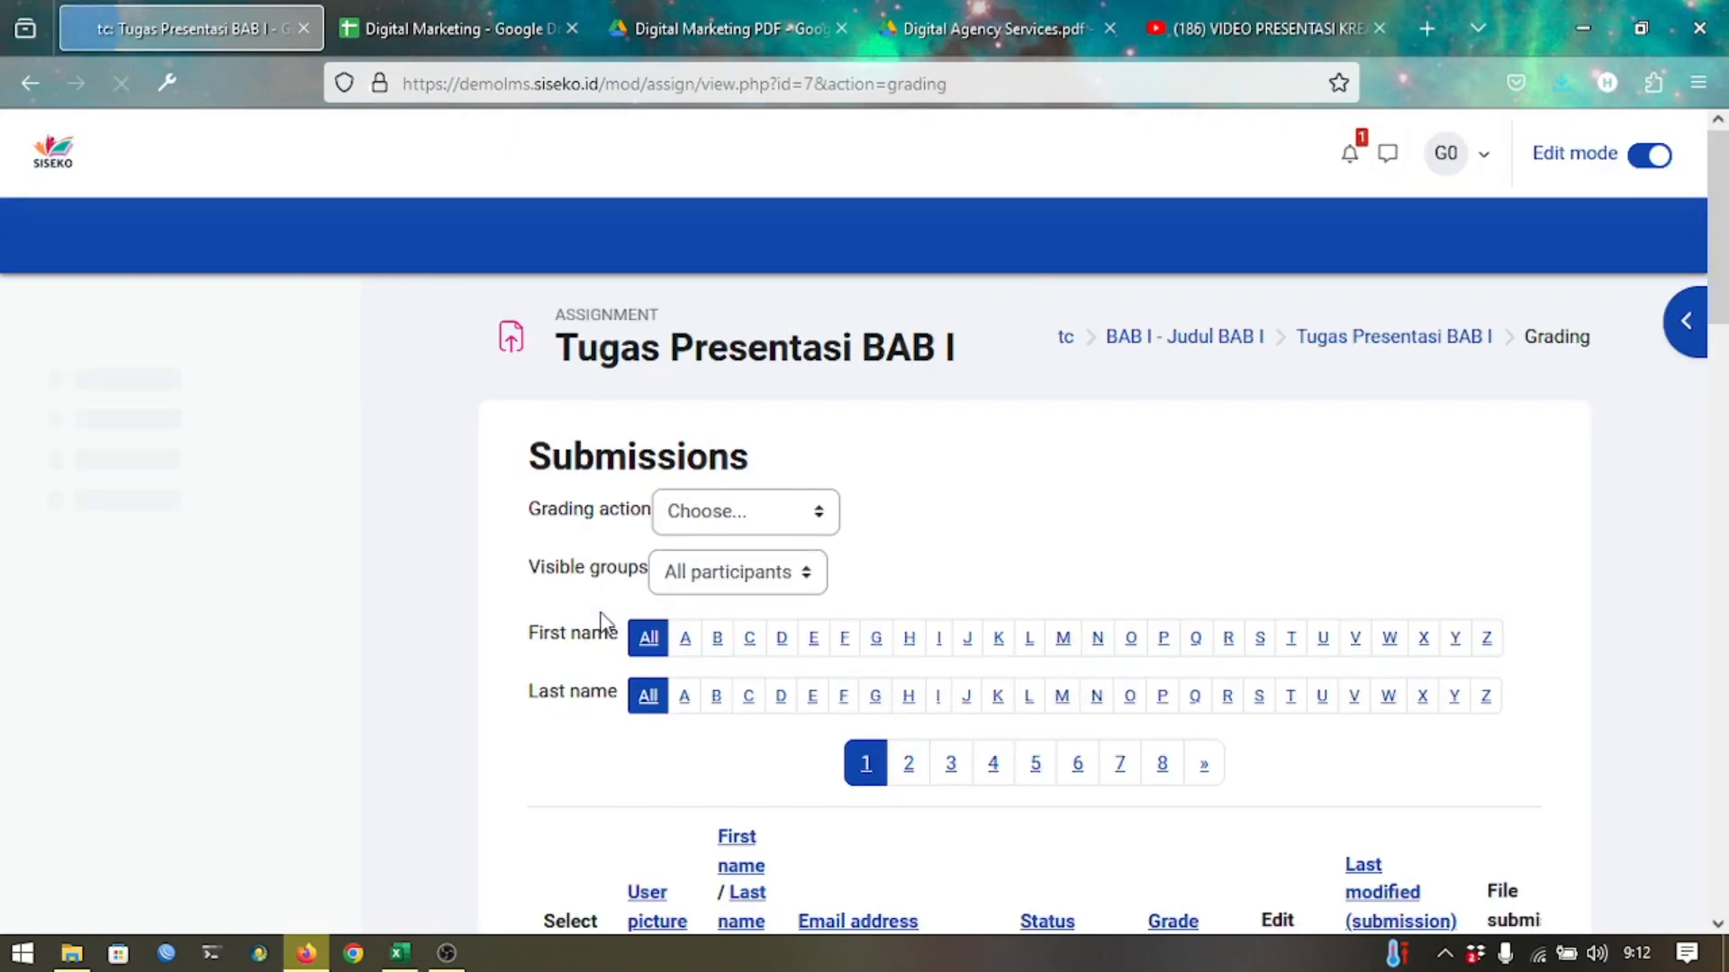
scroll(962, 631, down, 3)
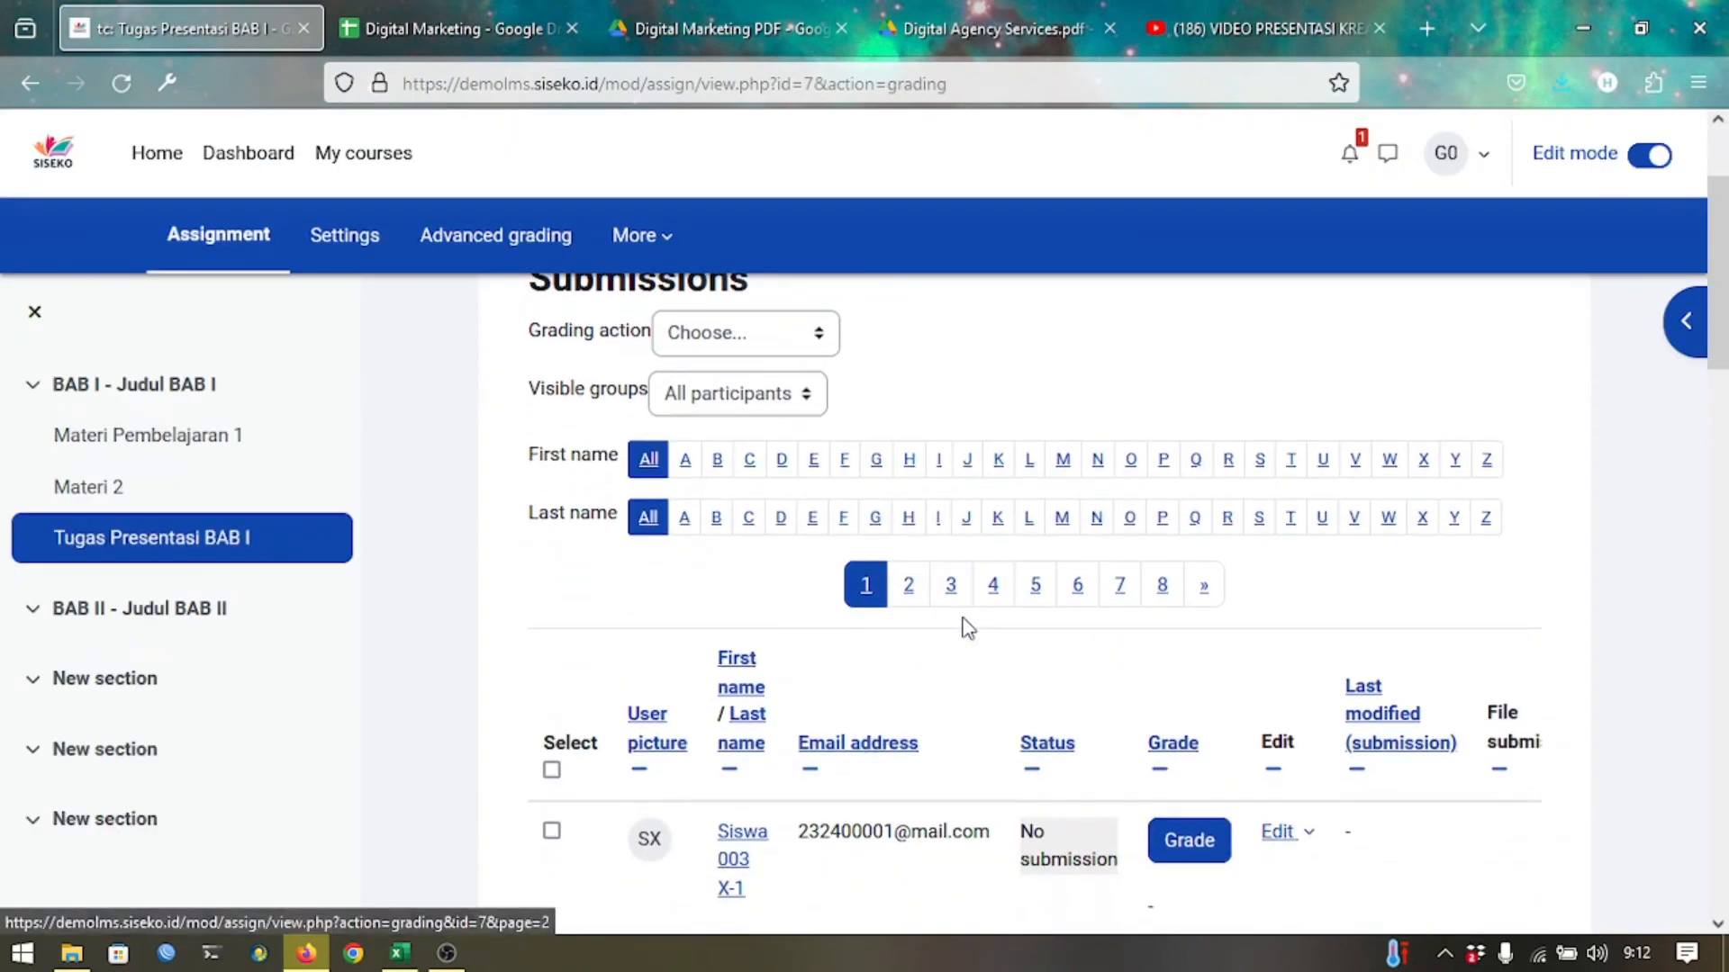
scroll(963, 627, up, 3)
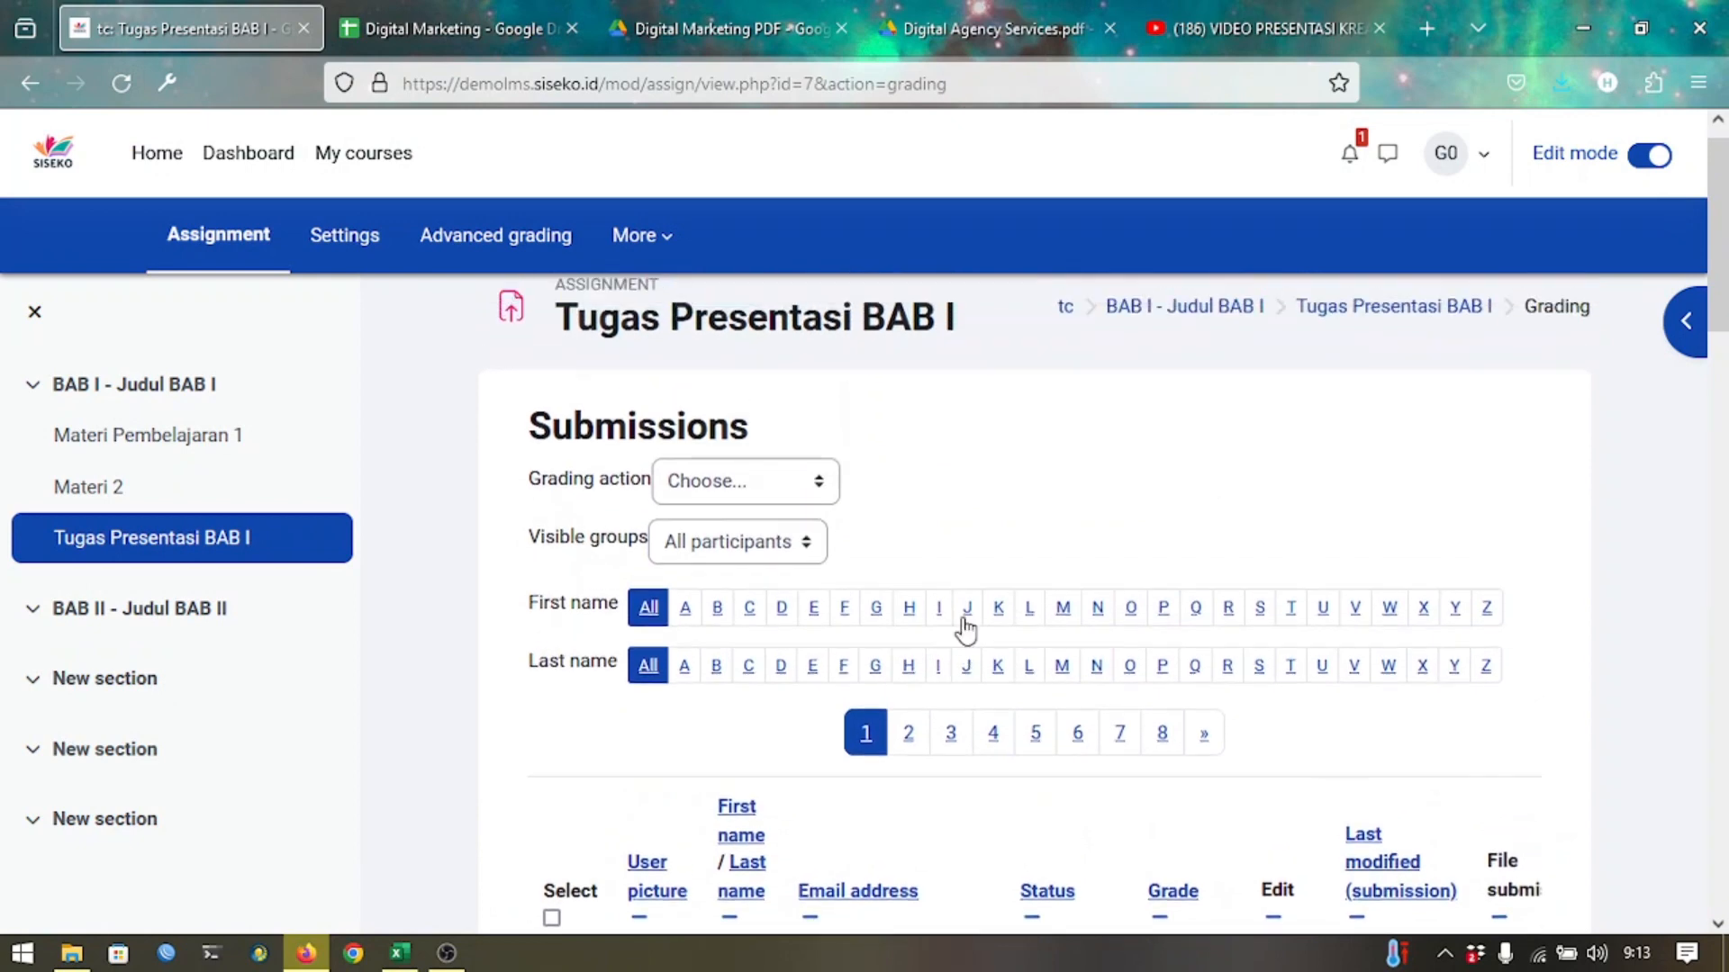
scroll(966, 630, down, 3)
scroll(964, 628, down, 2)
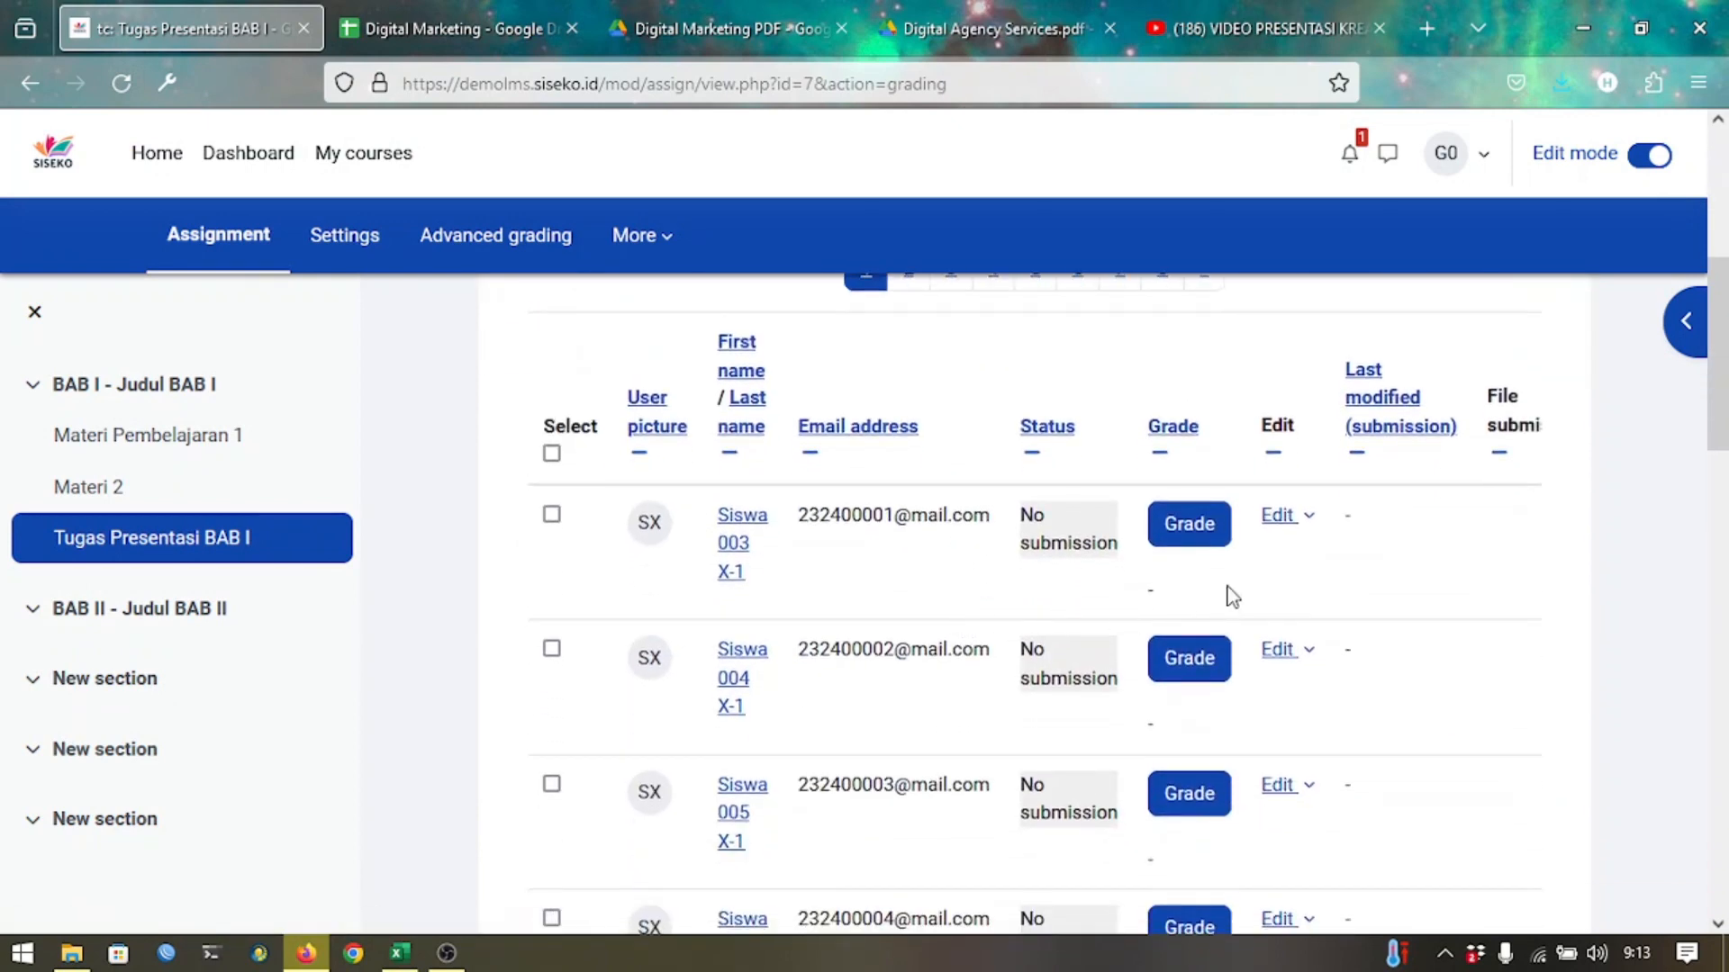
scroll(1315, 576, right, 2)
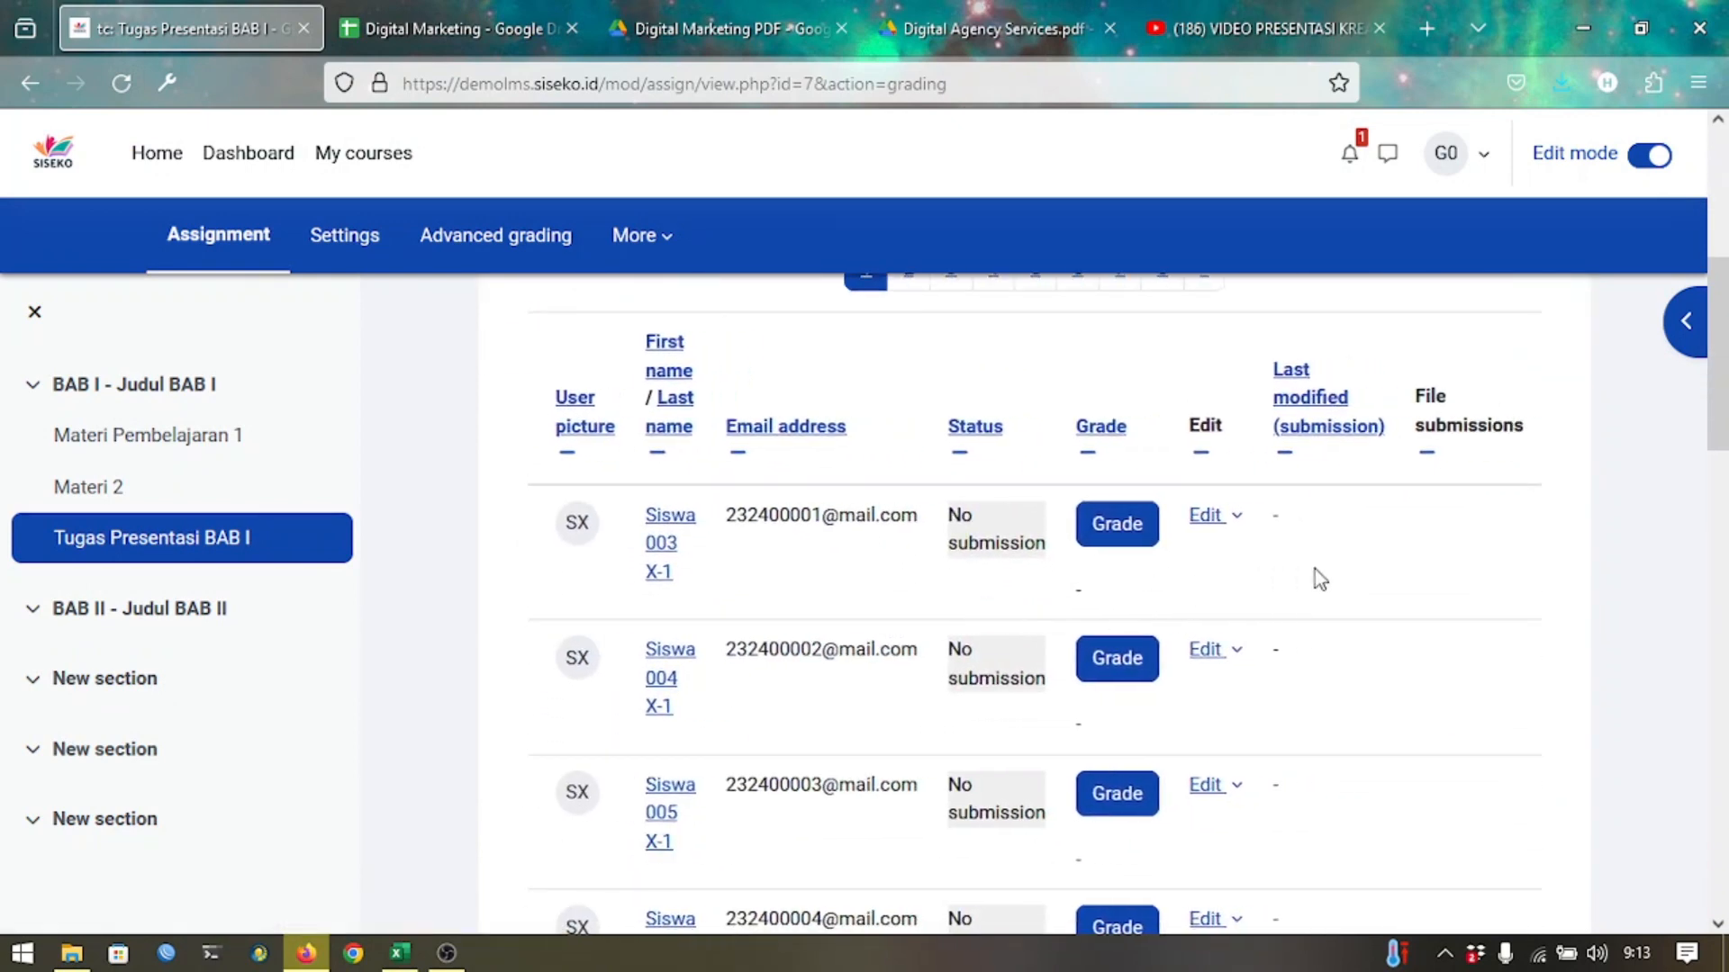
scroll(1315, 569, right, 3)
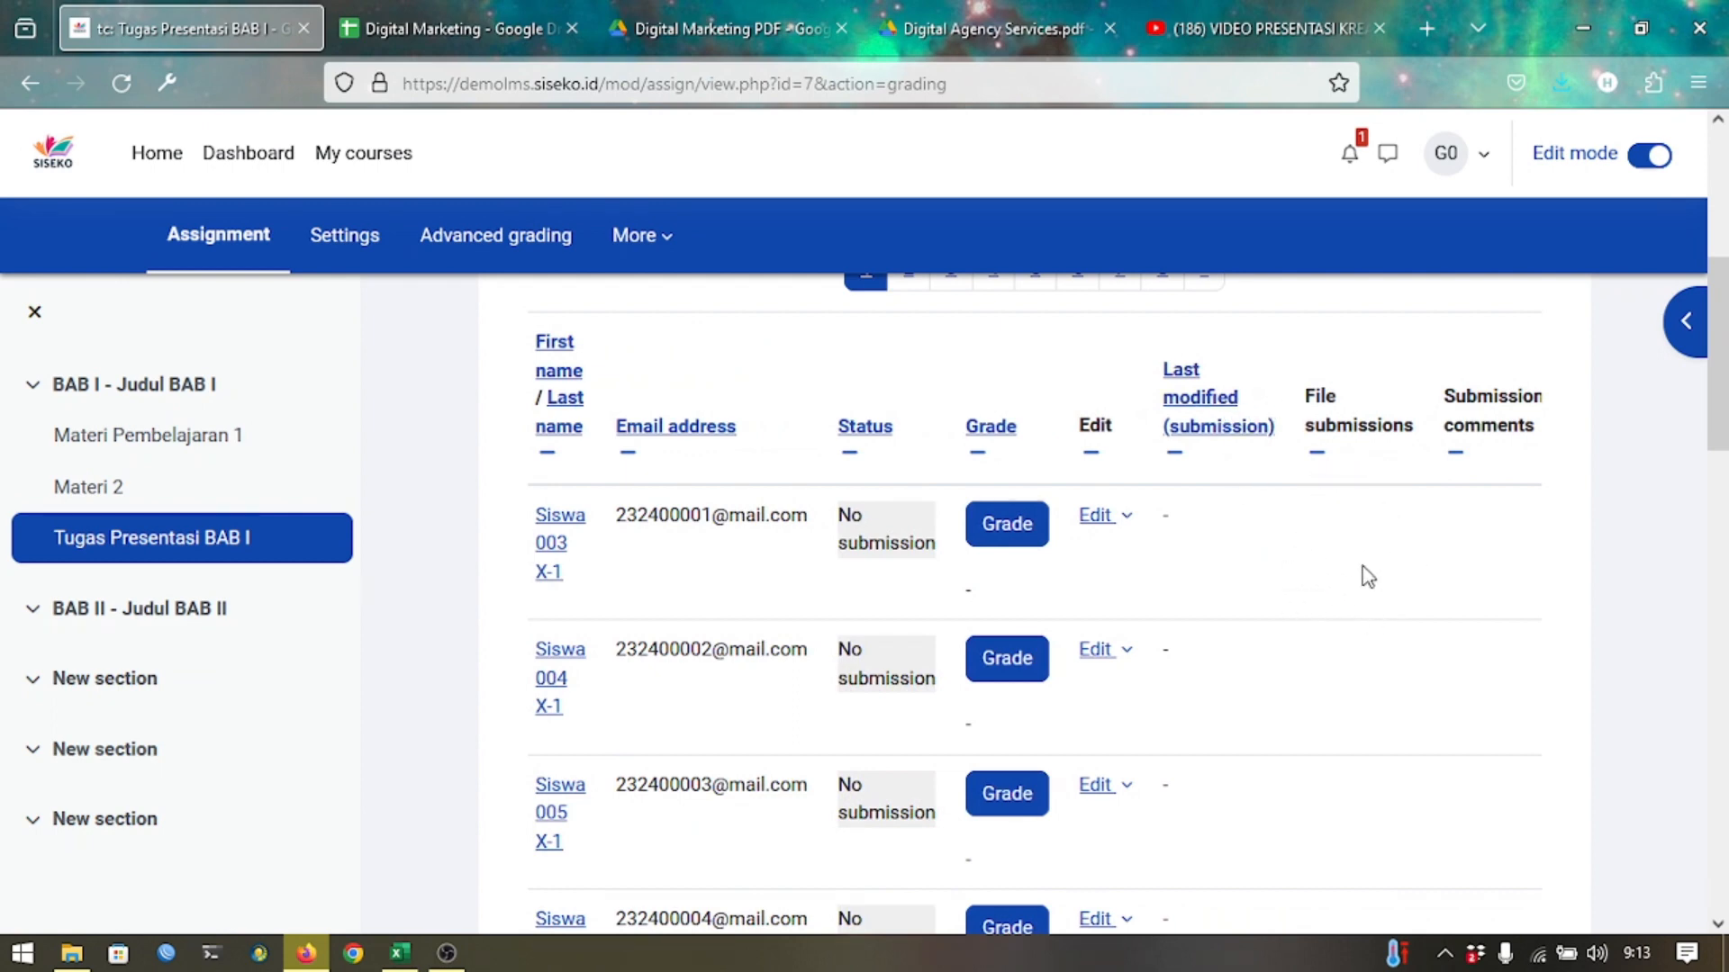
scroll(1333, 699, down, 3)
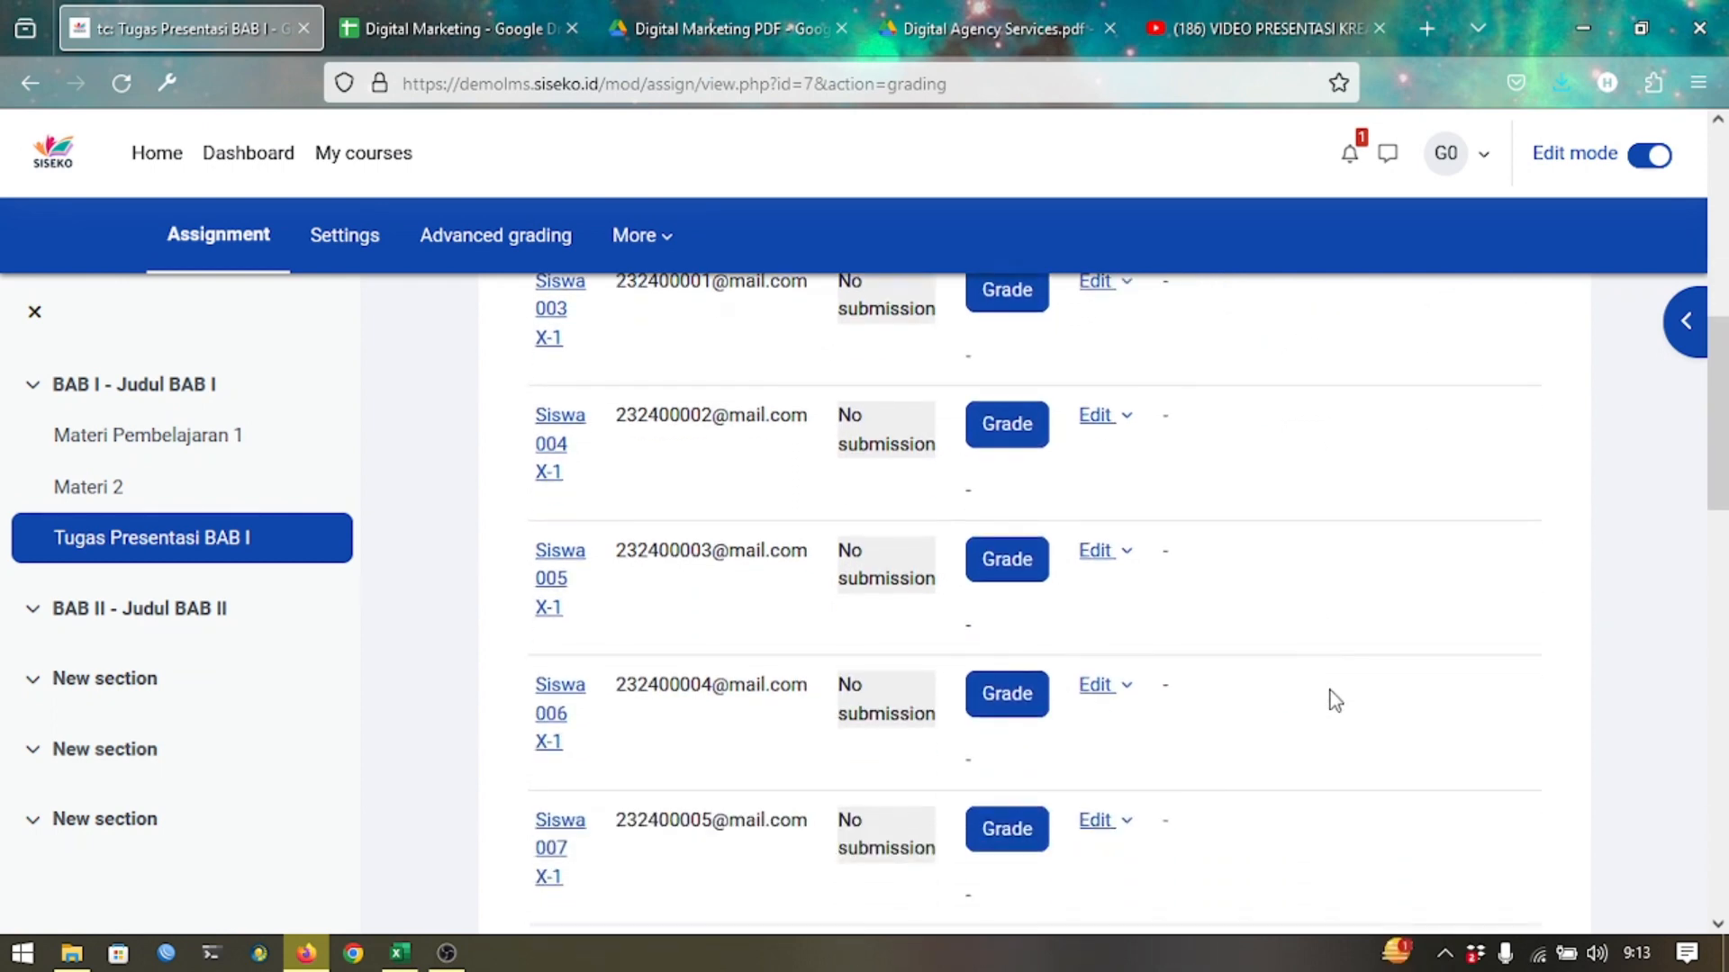
scroll(1332, 700, up, 2)
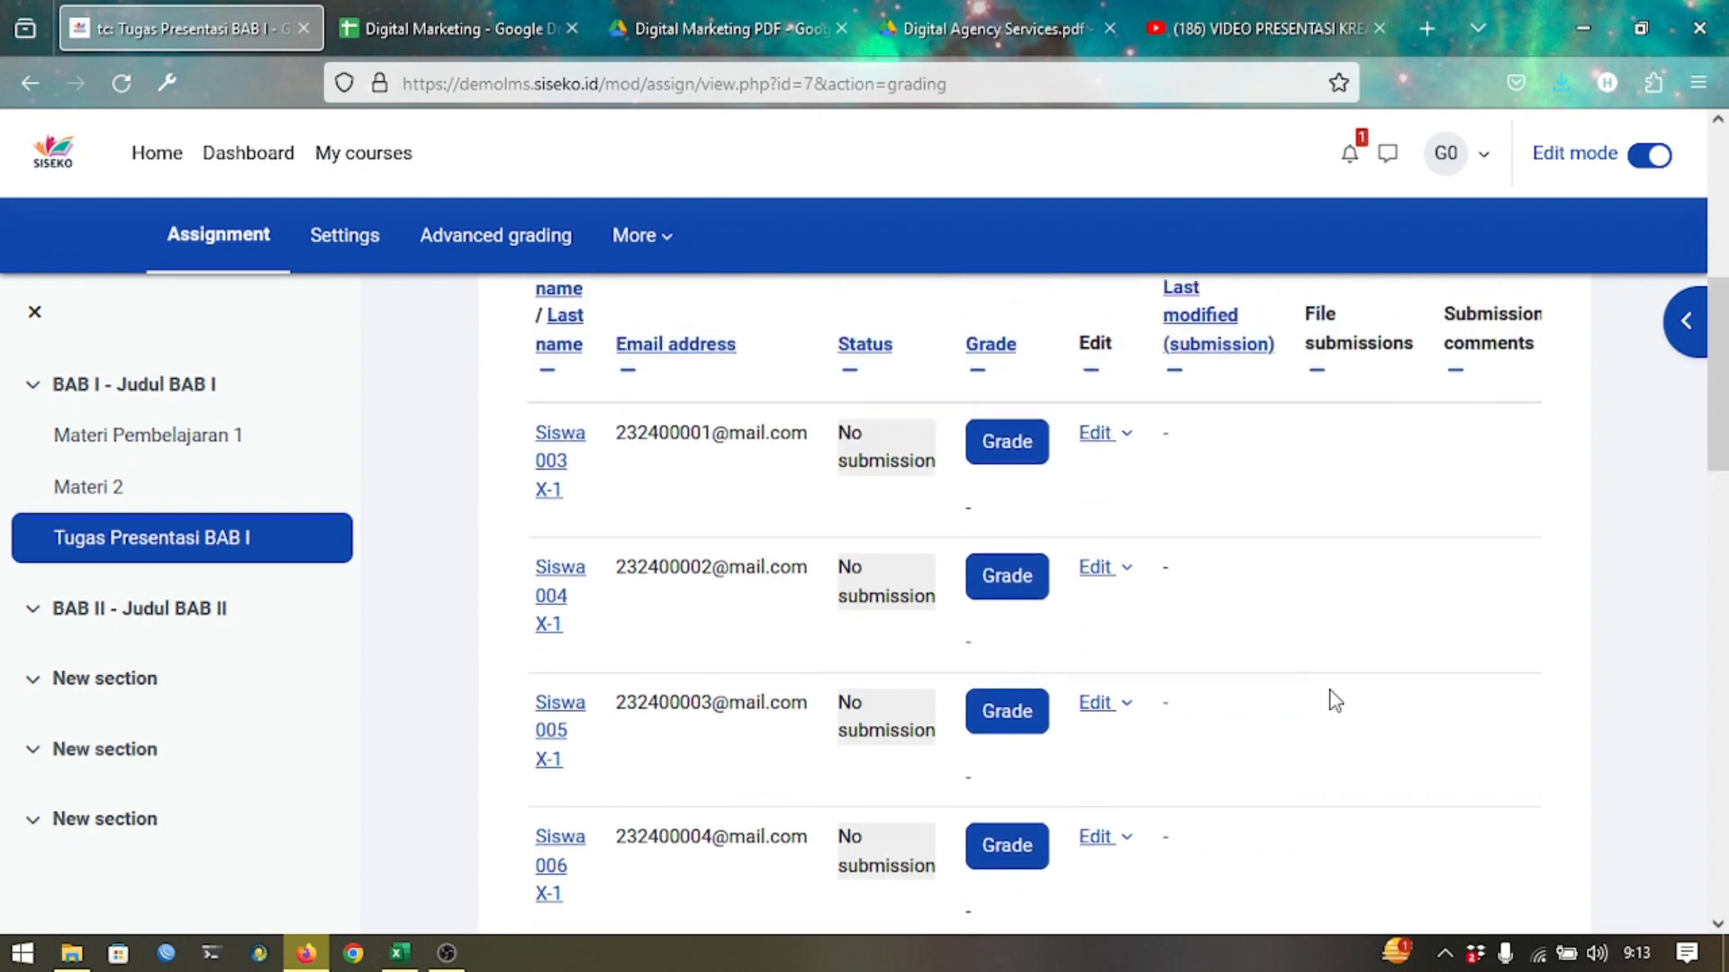
click(1014, 455)
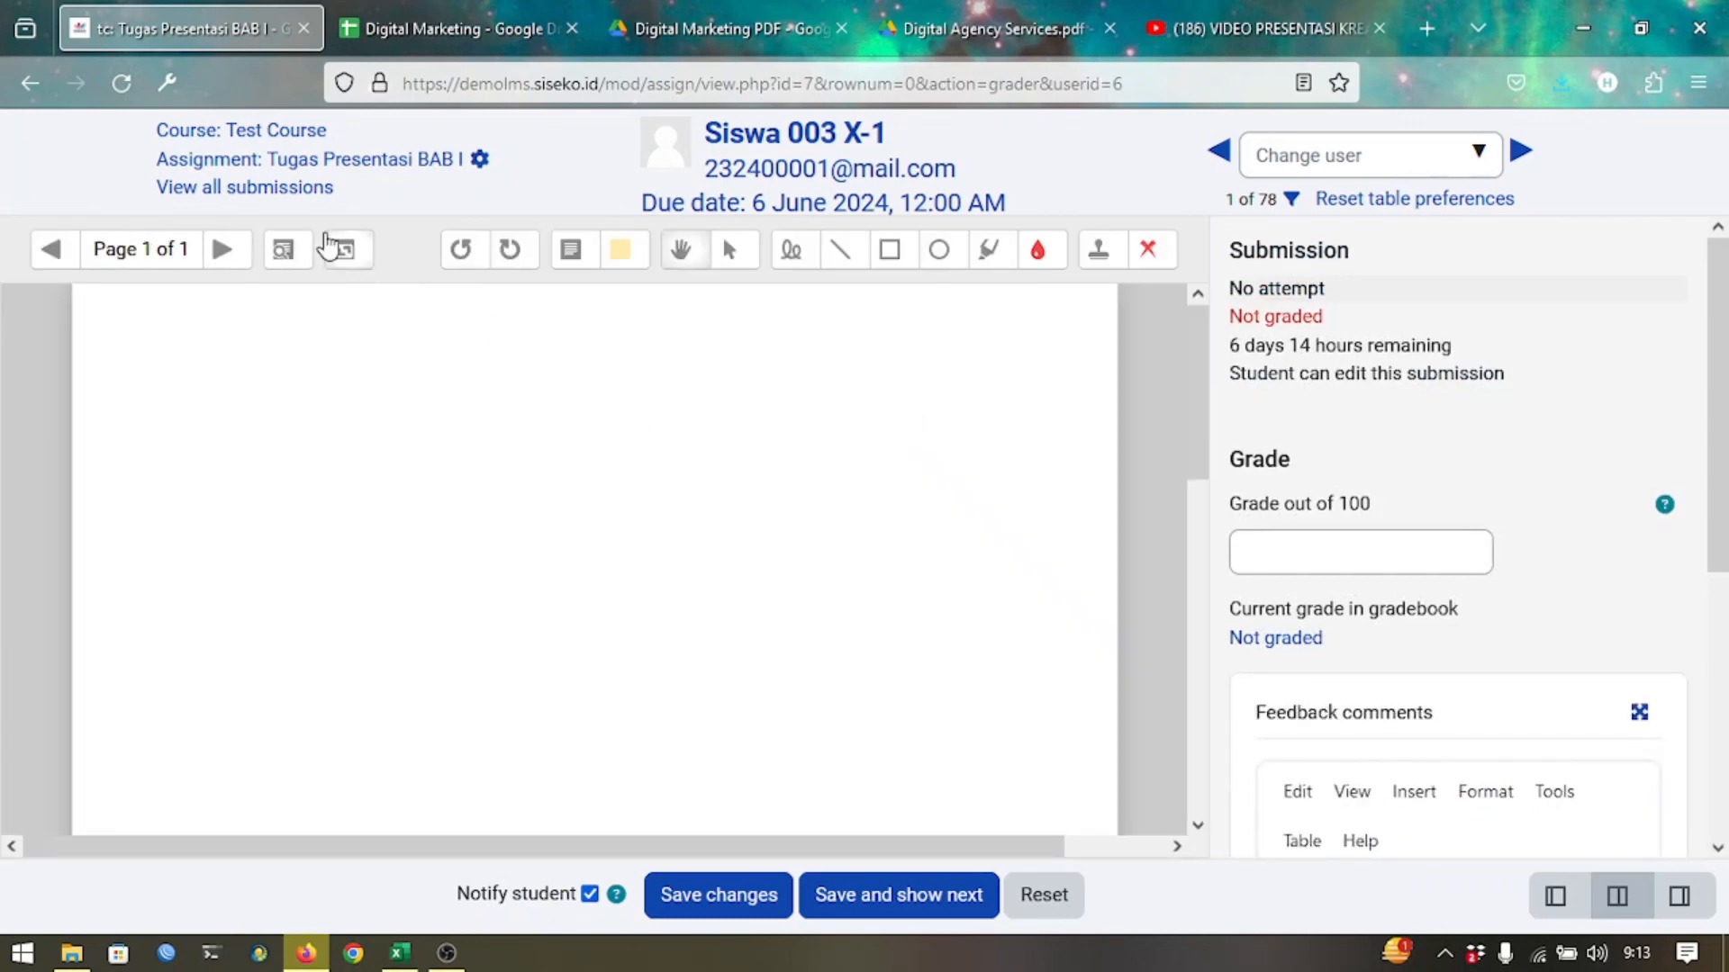
click(236, 193)
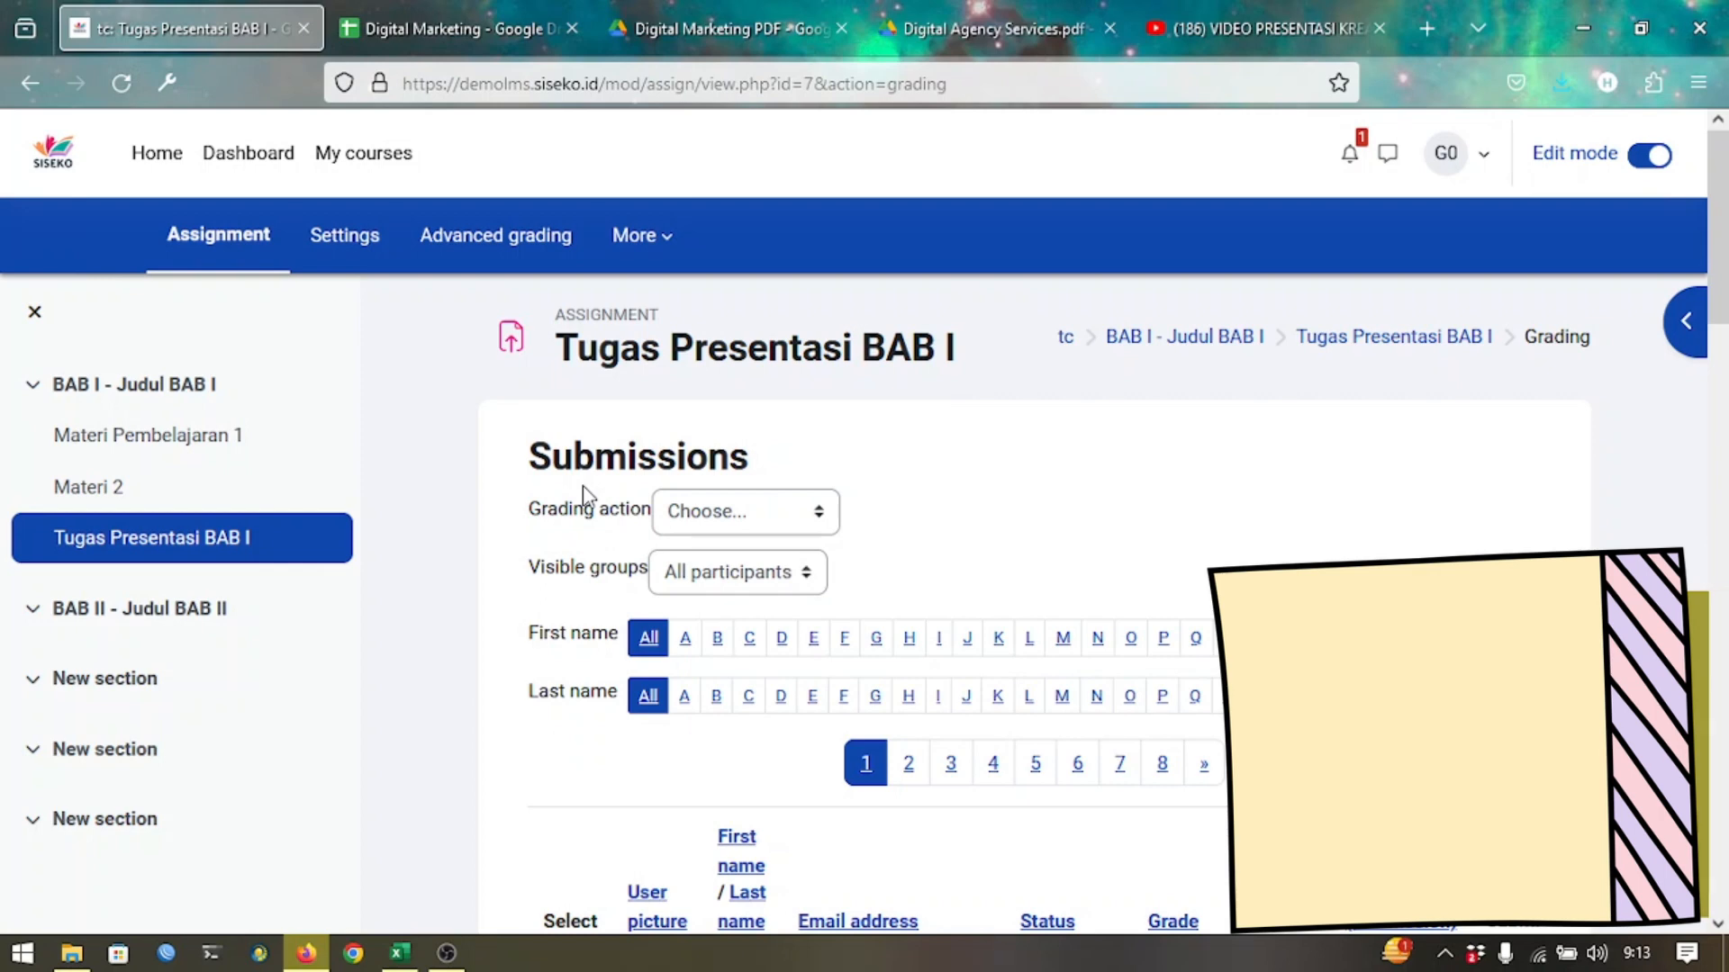
Filter the submissions list to the Kelas X-1 class group.
click(737, 512)
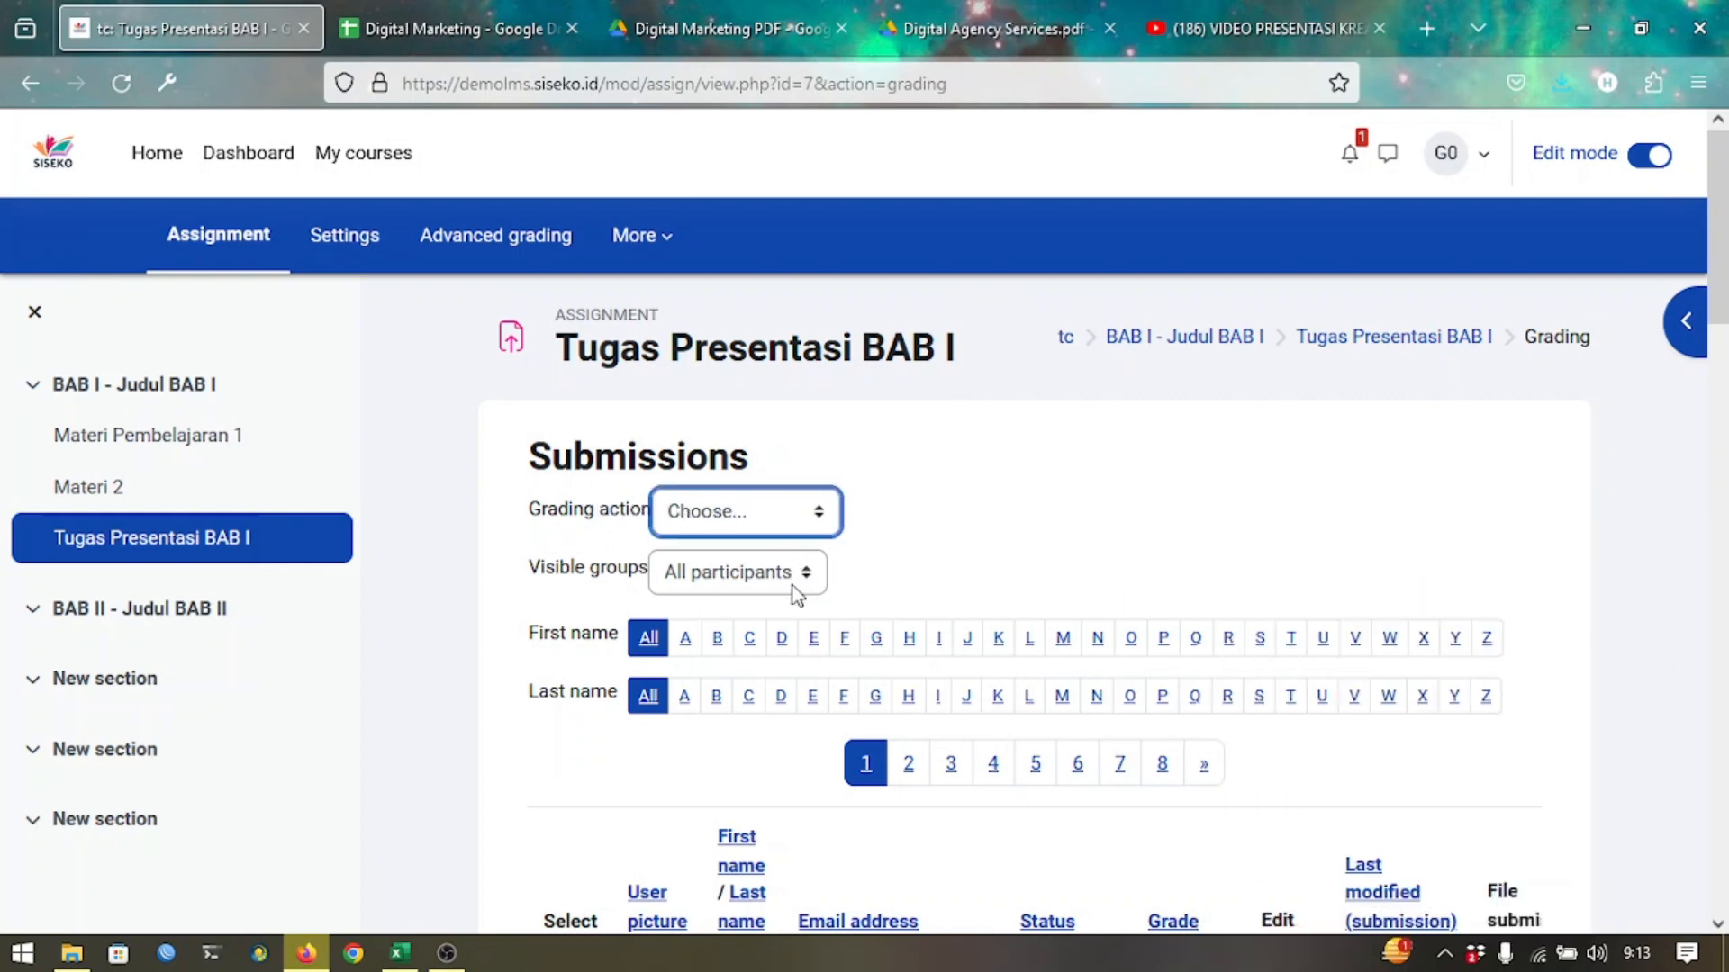
click(796, 594)
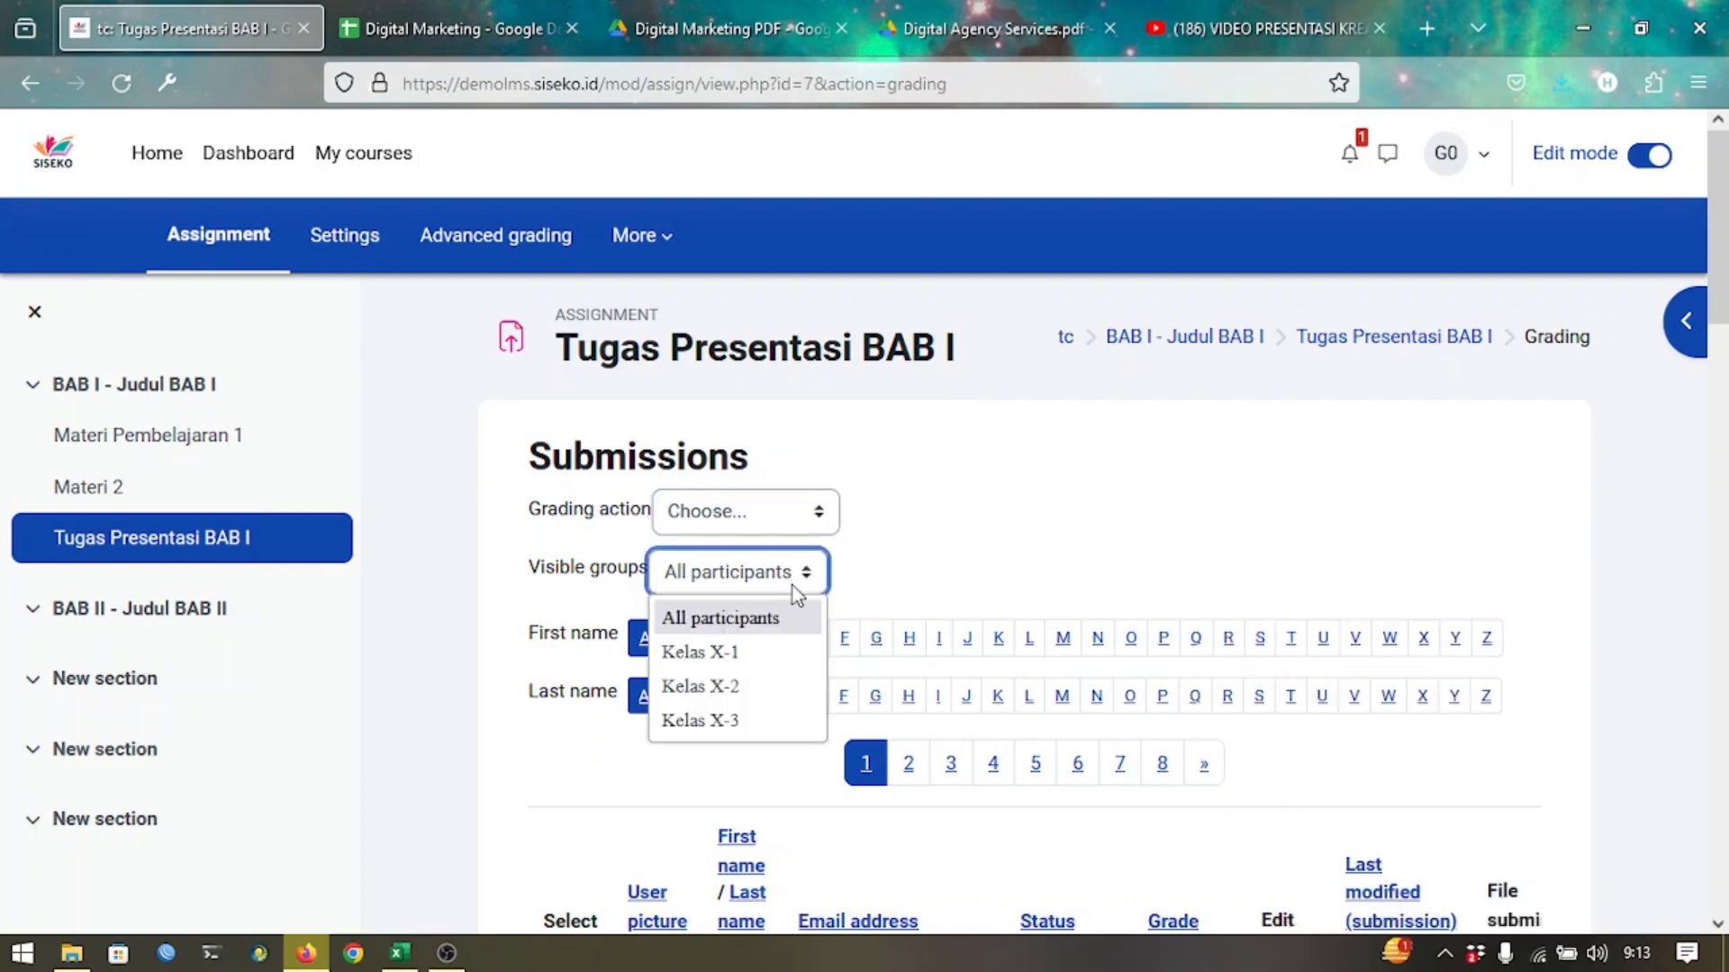
click(744, 656)
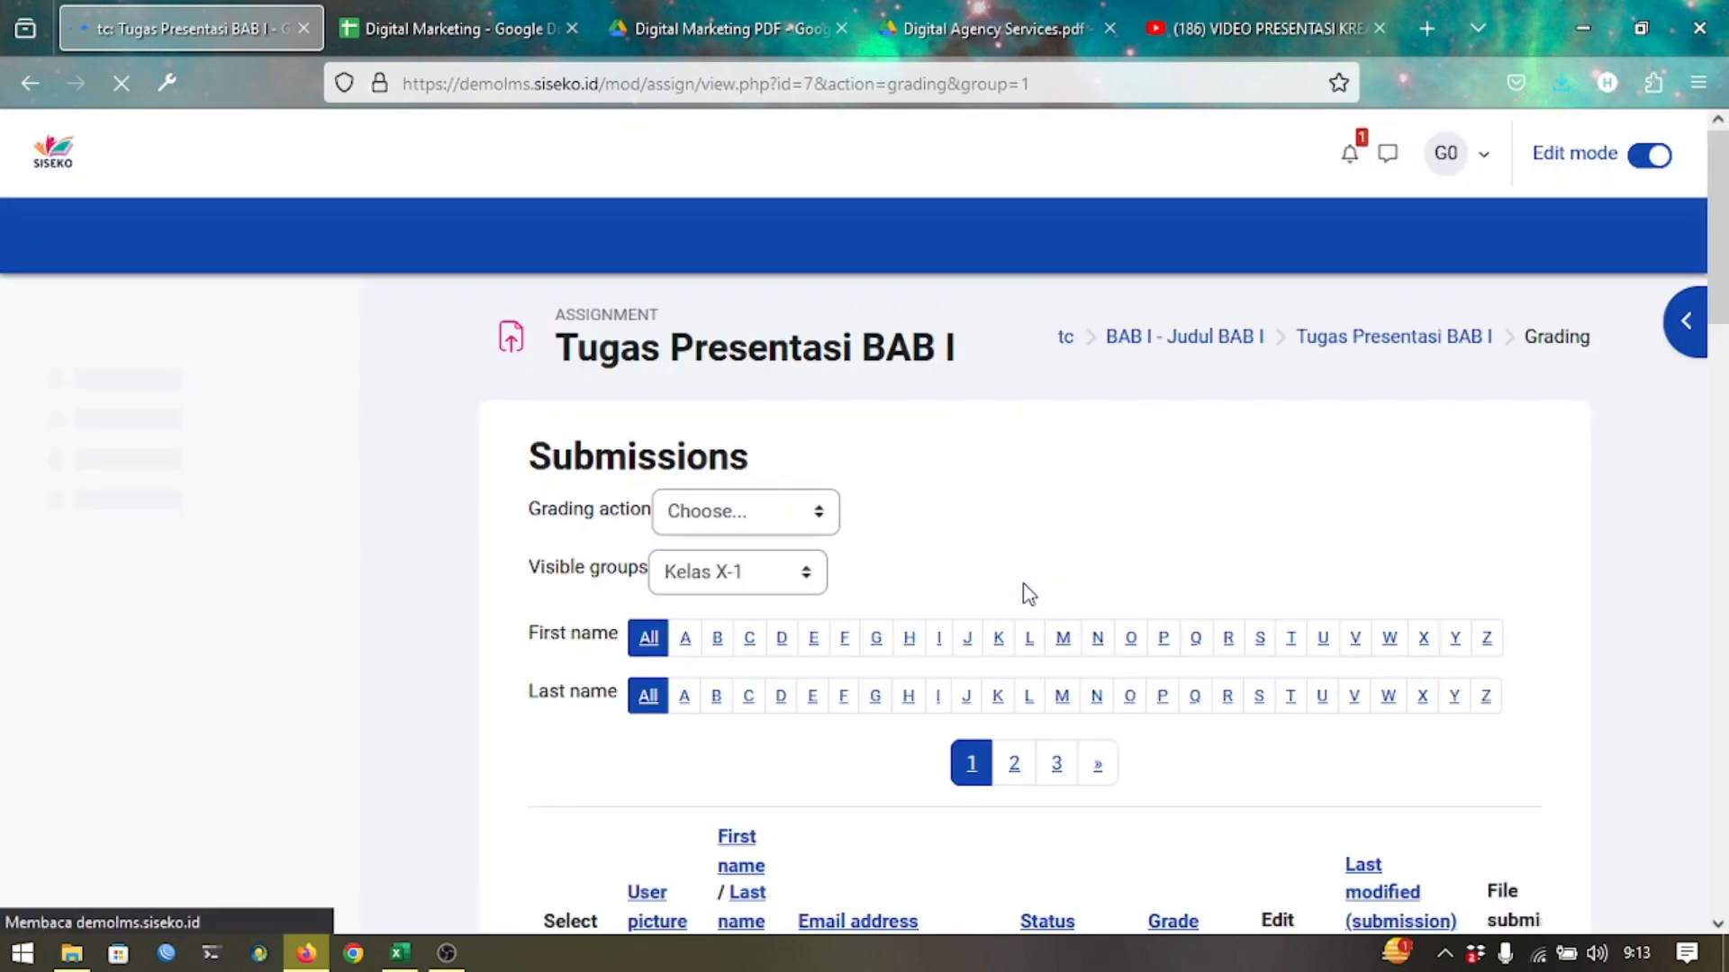
Switch the Visible groups filter from Kelas X-1 to Kelas X-2.
scroll(1026, 593, down, 10)
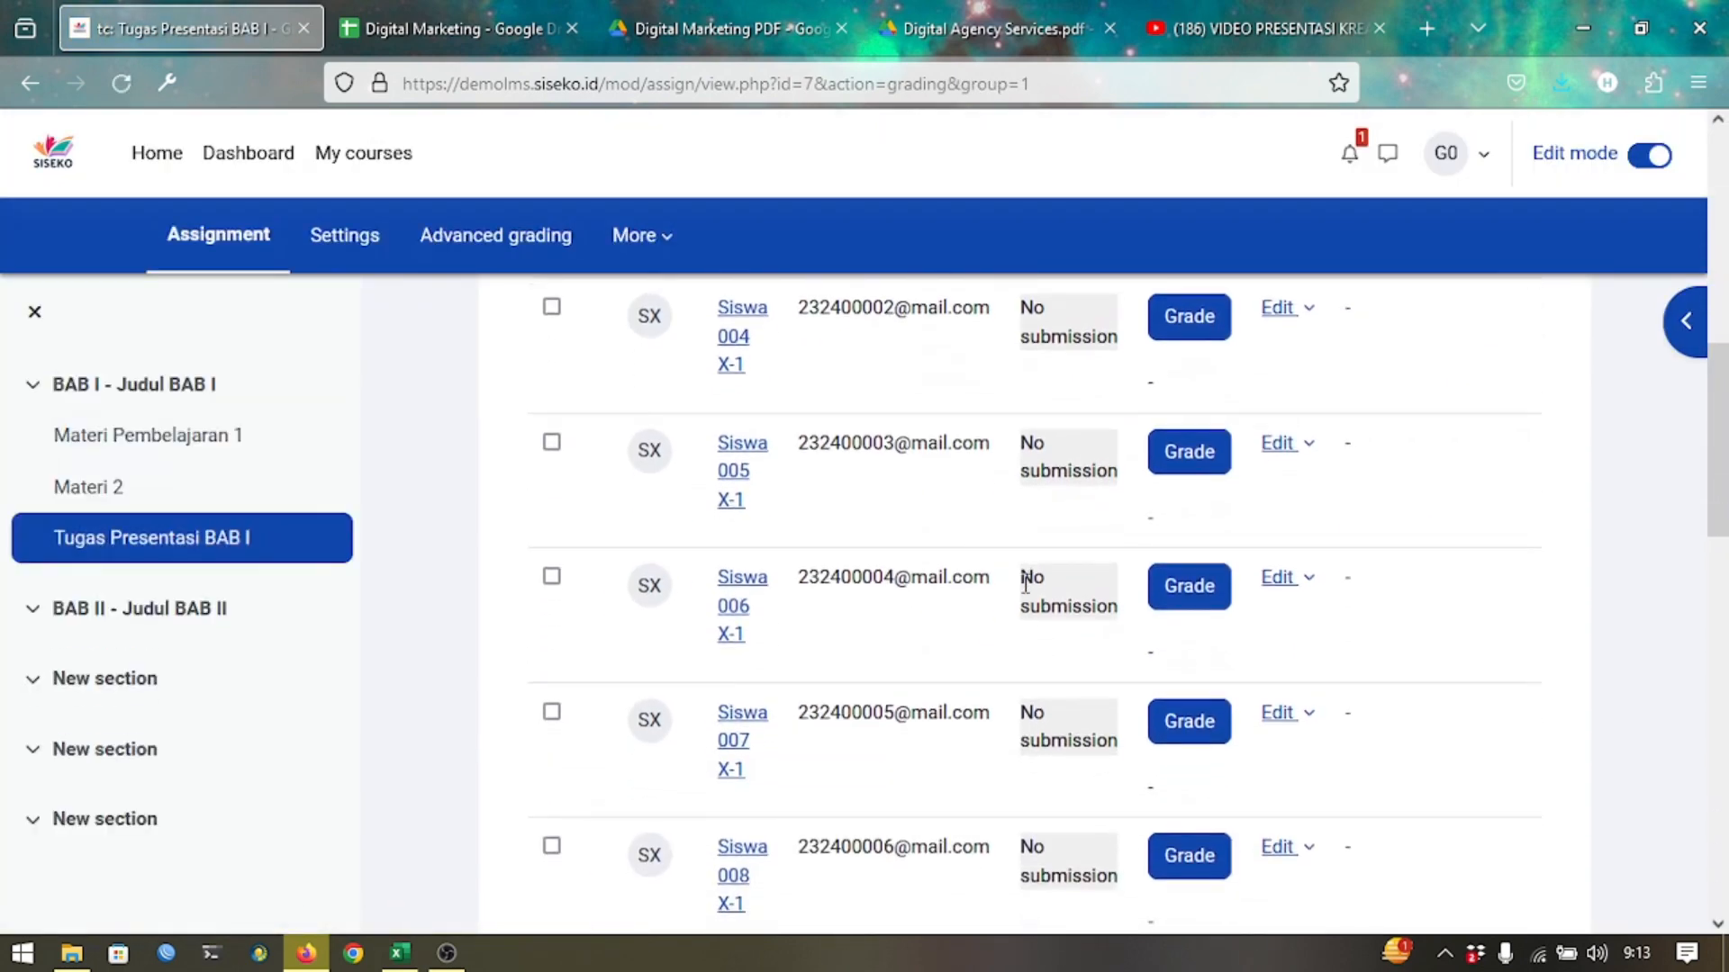
scroll(1024, 586, up, 8)
scroll(1024, 583, up, 1)
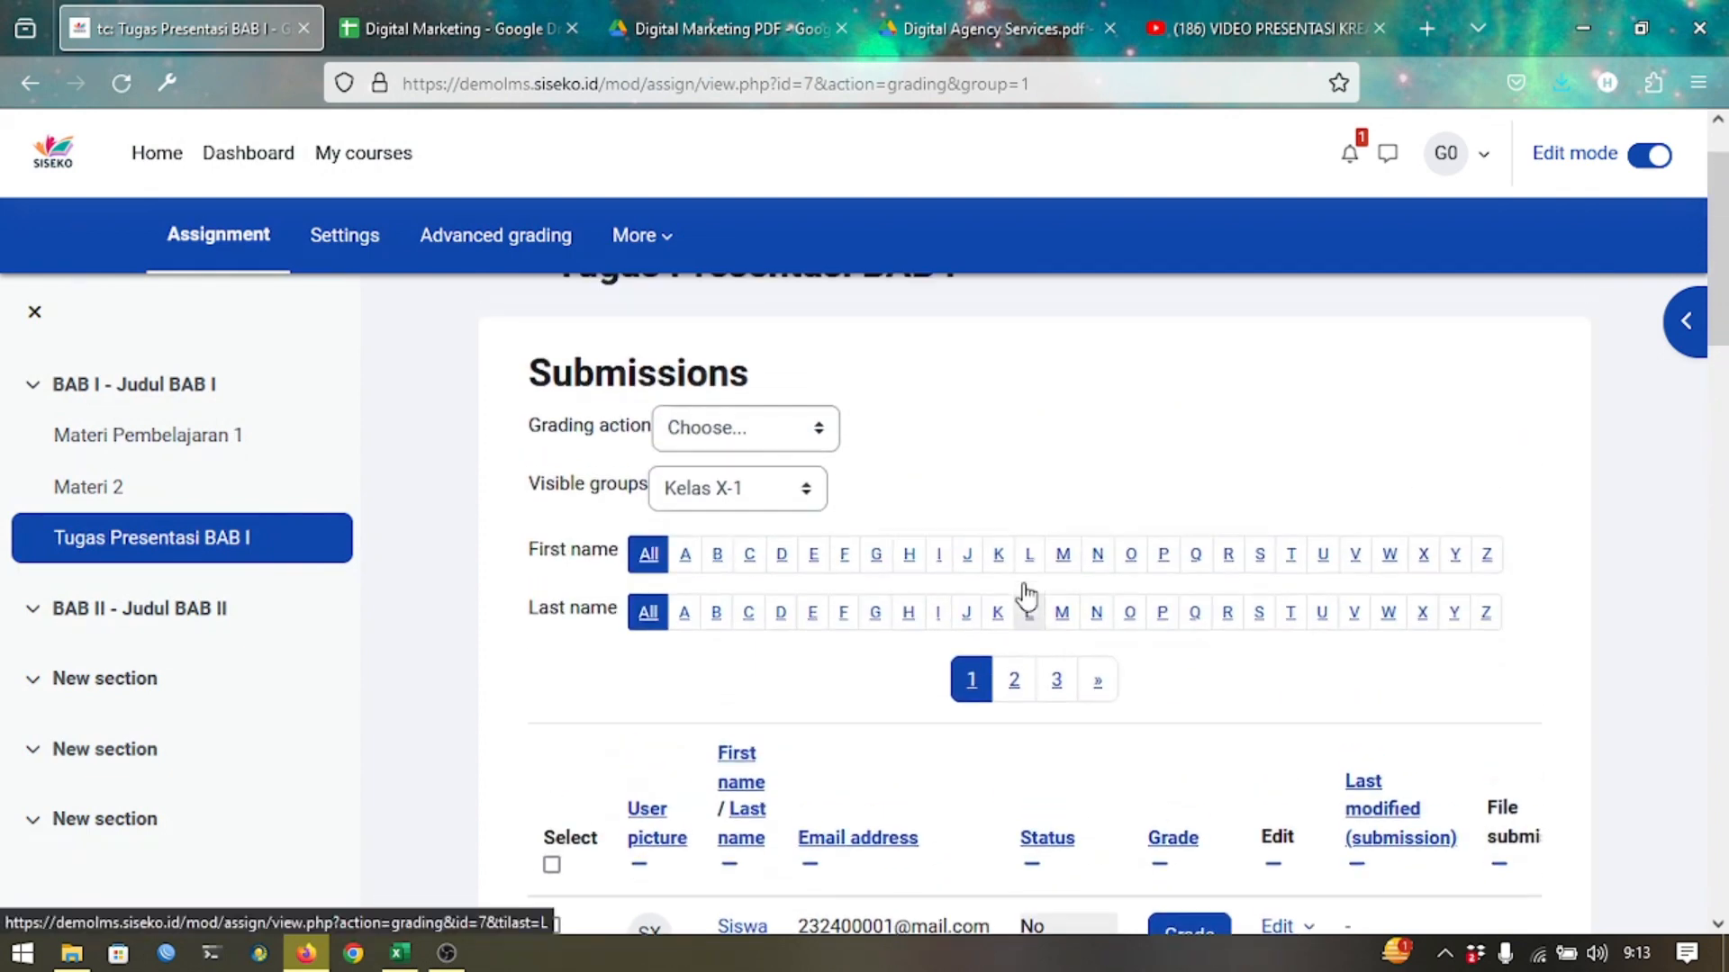
click(760, 488)
click(723, 602)
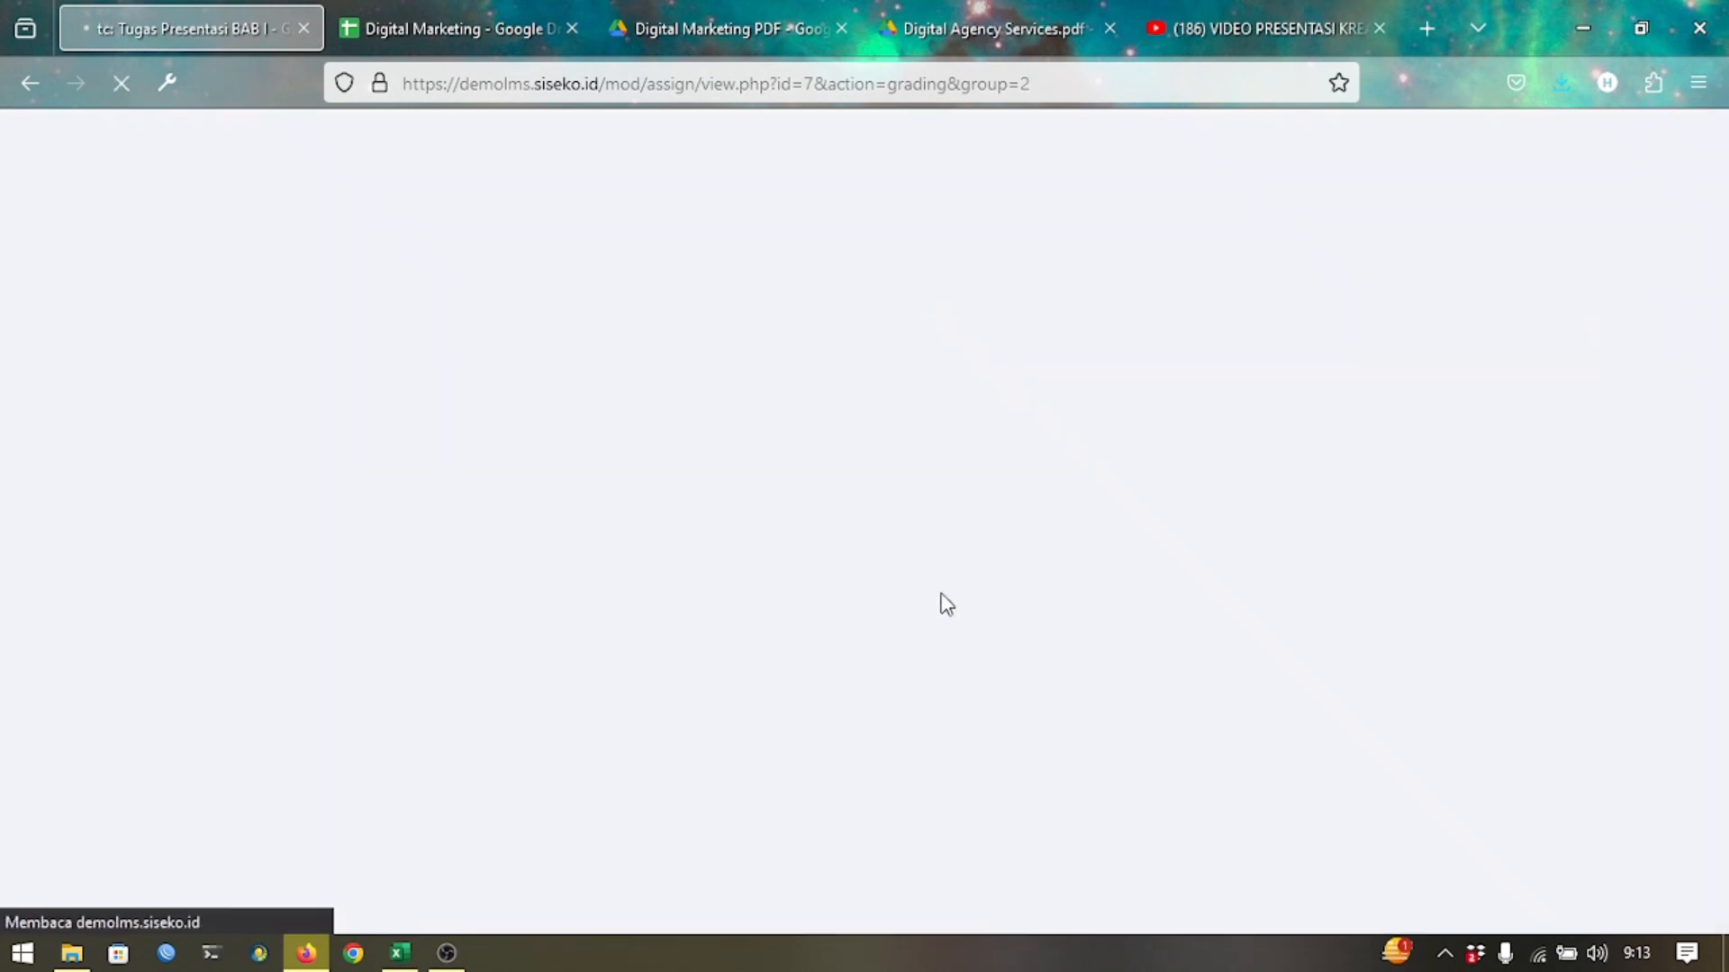
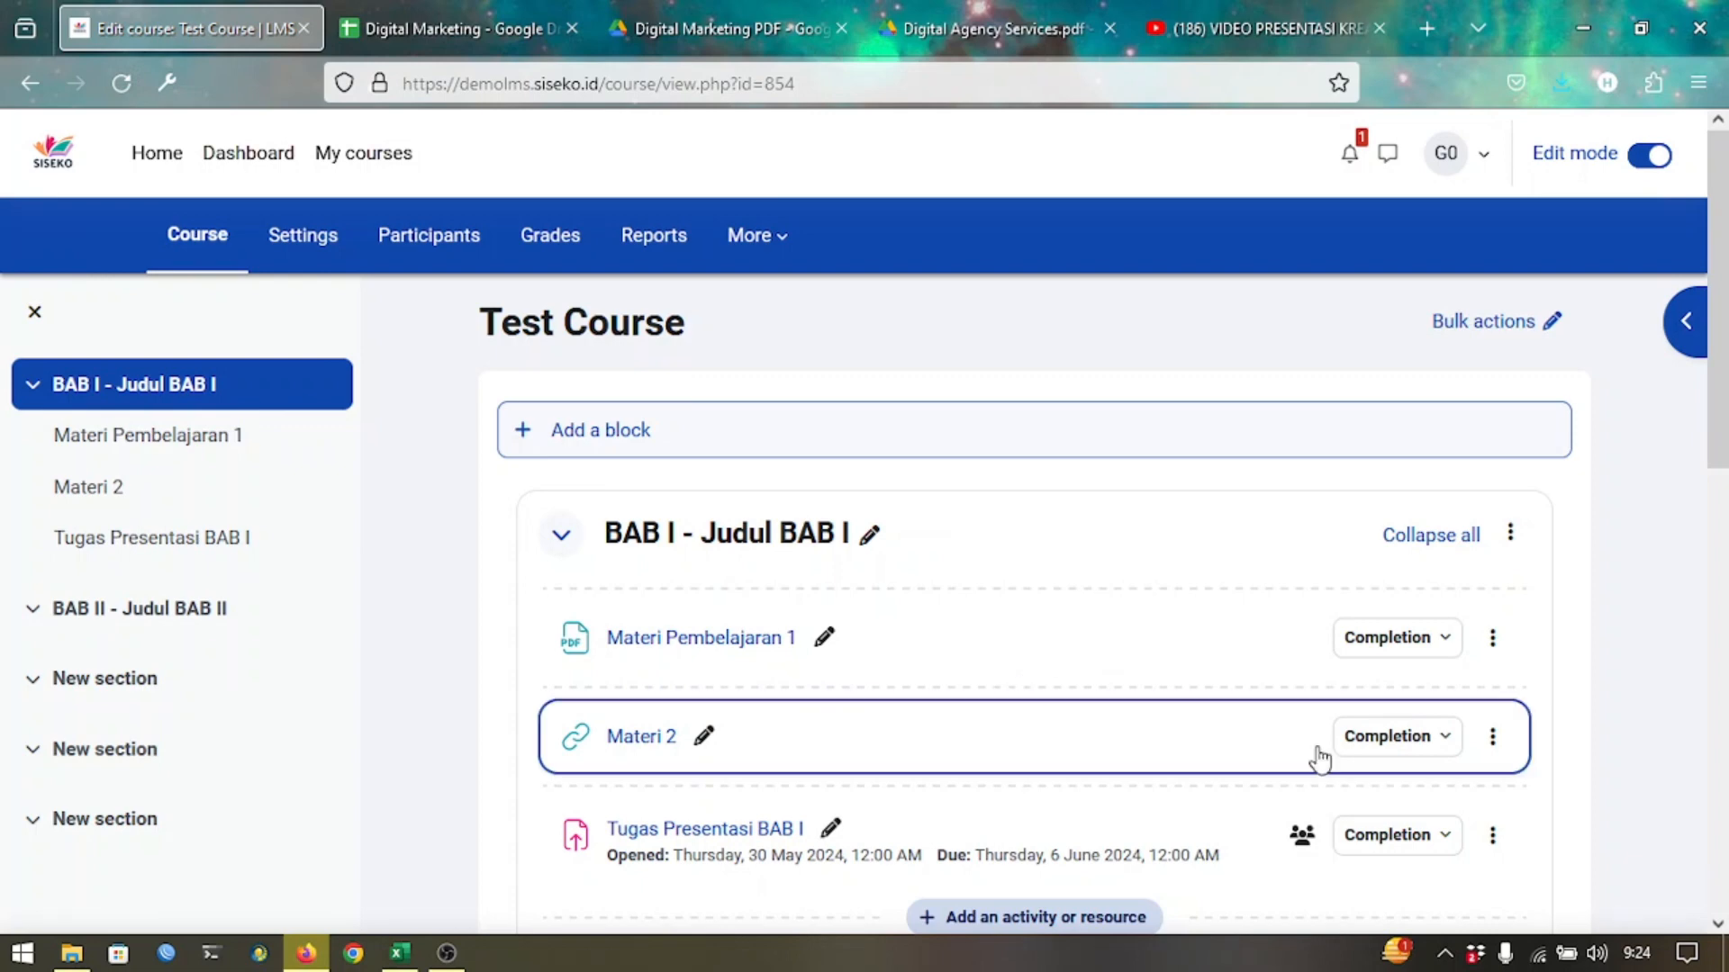
Add a new Quiz activity to section BAB I of the Test Course from the activity chooser.
click(1097, 919)
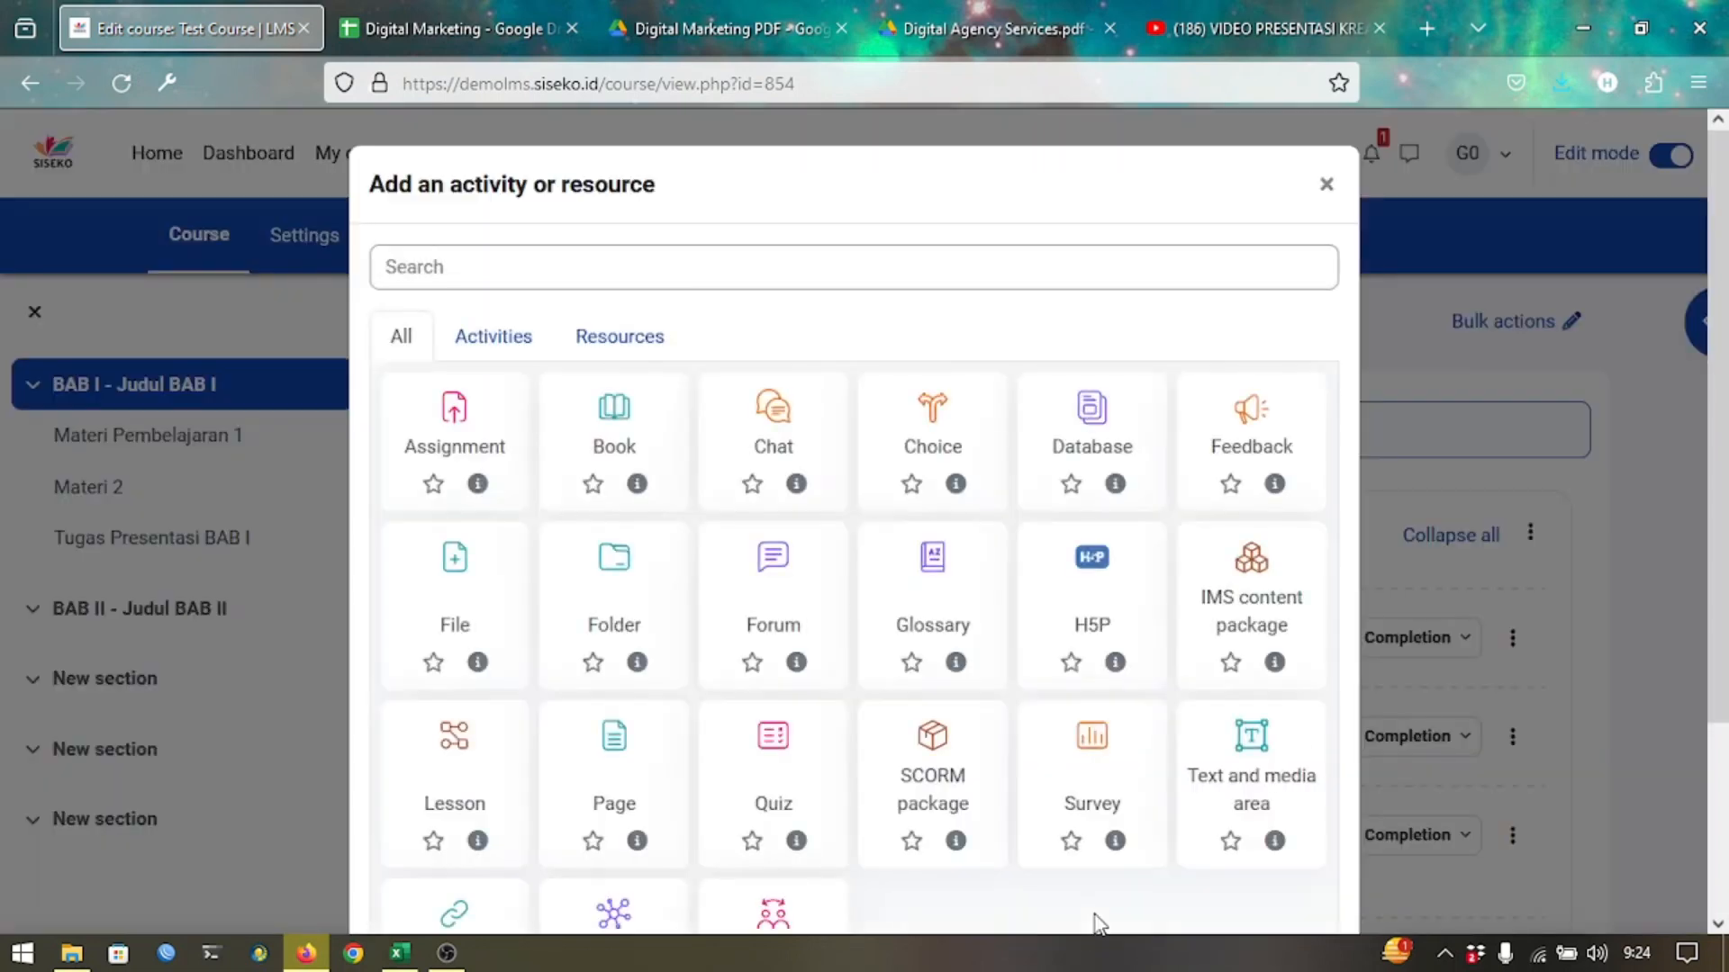
click(813, 756)
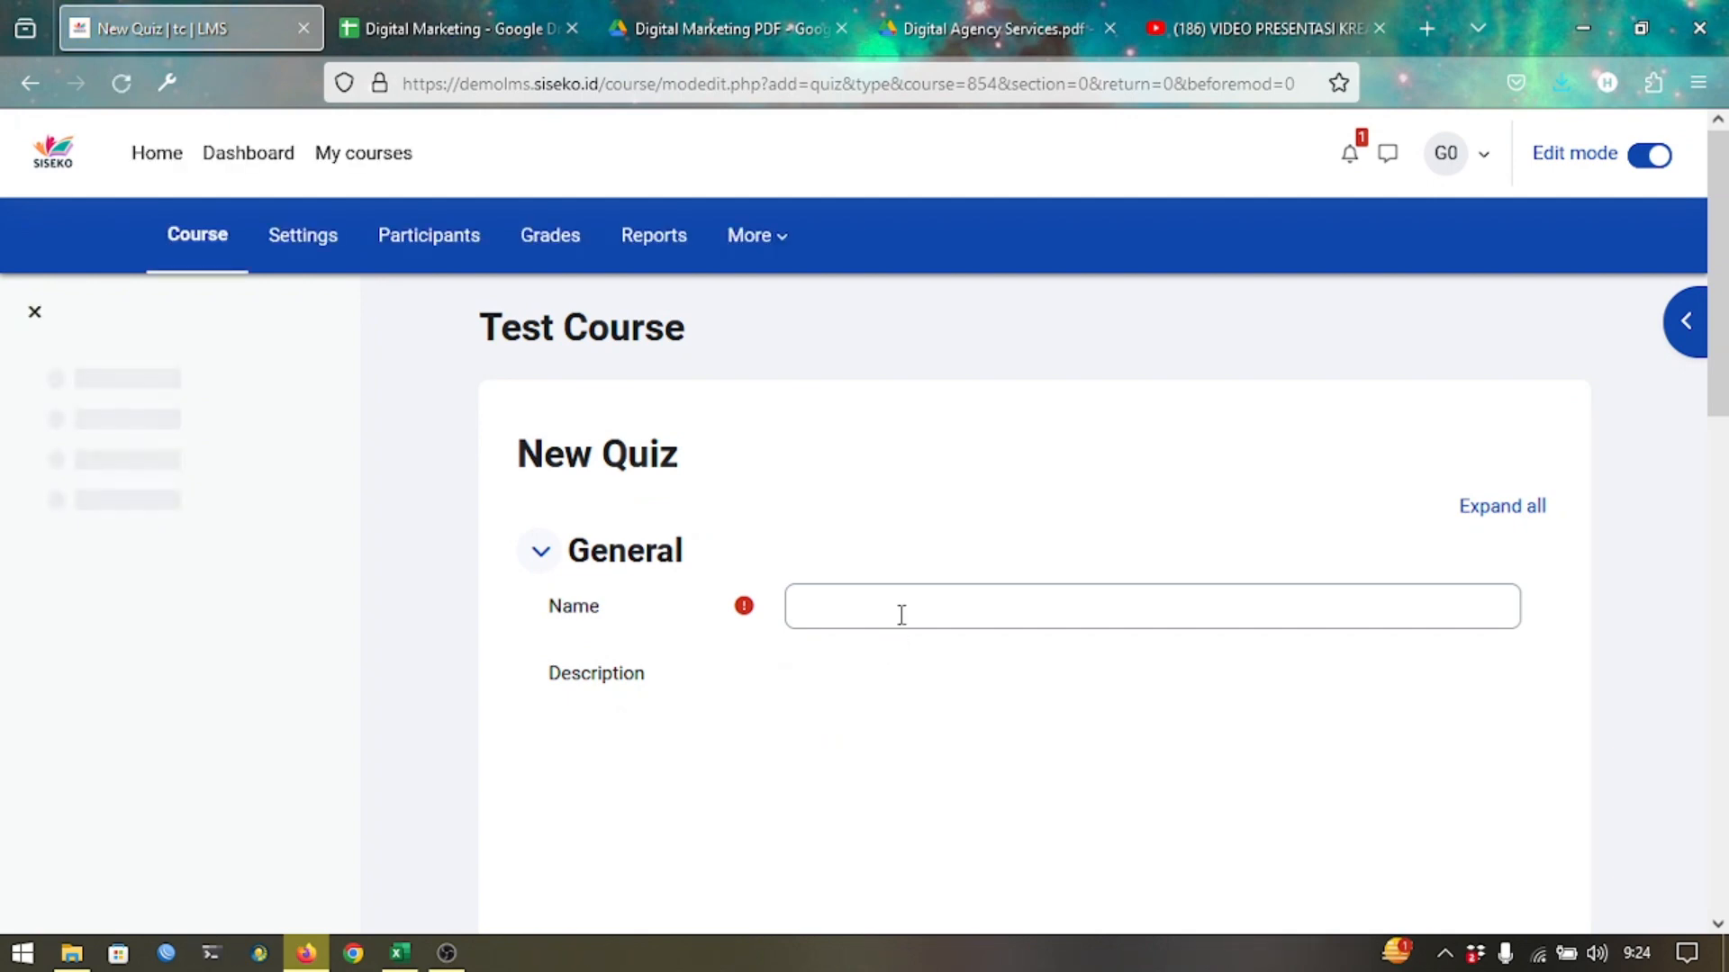
Enter 'Ulangan Harian BAB I' as the quiz name and 'Kisi-kisi' as its description.
click(898, 613)
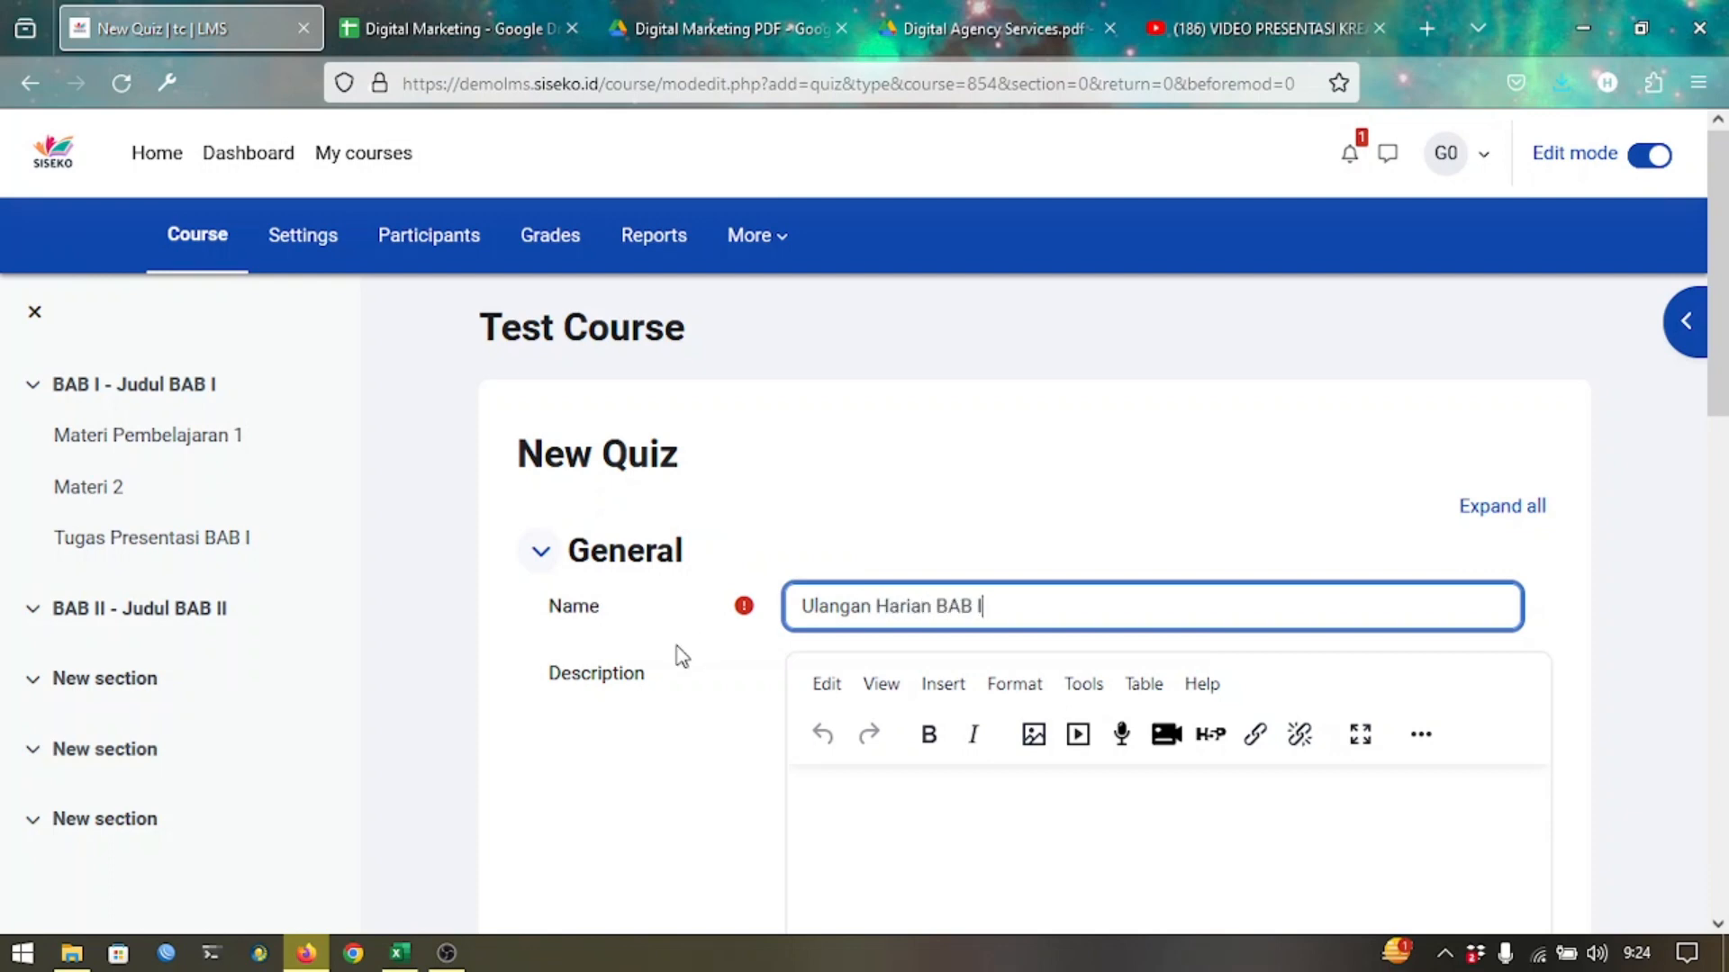
scroll(606, 727, down, 2)
click(851, 716)
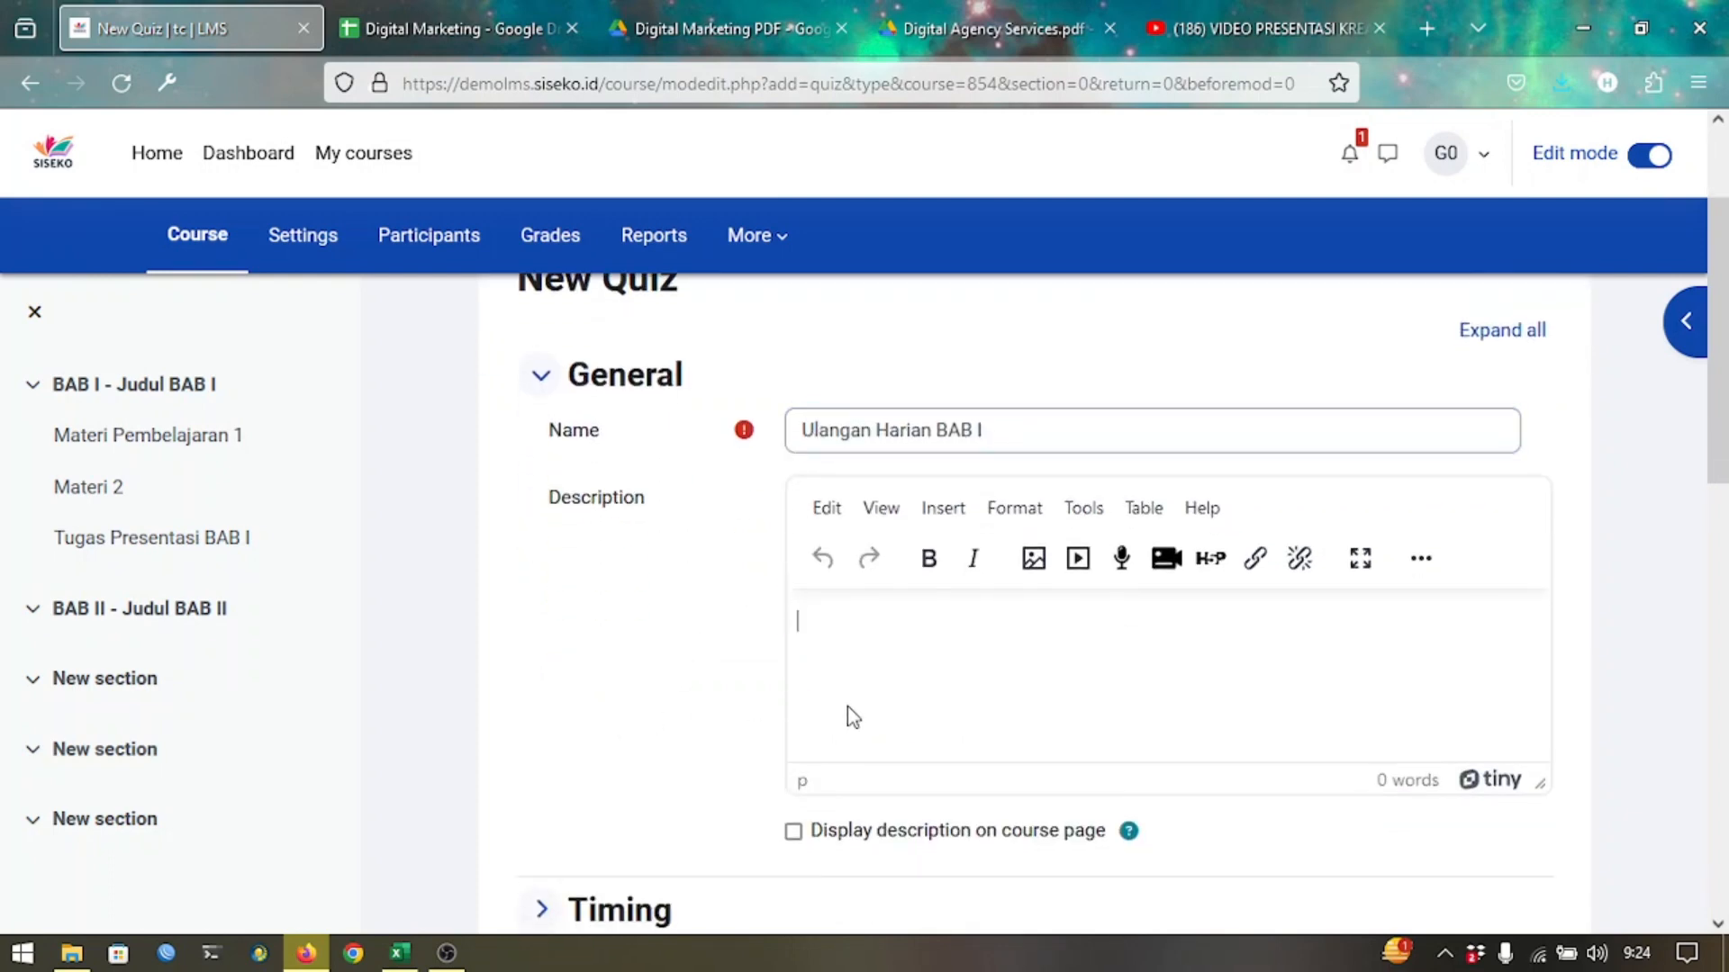
text(Kisi-kisi)
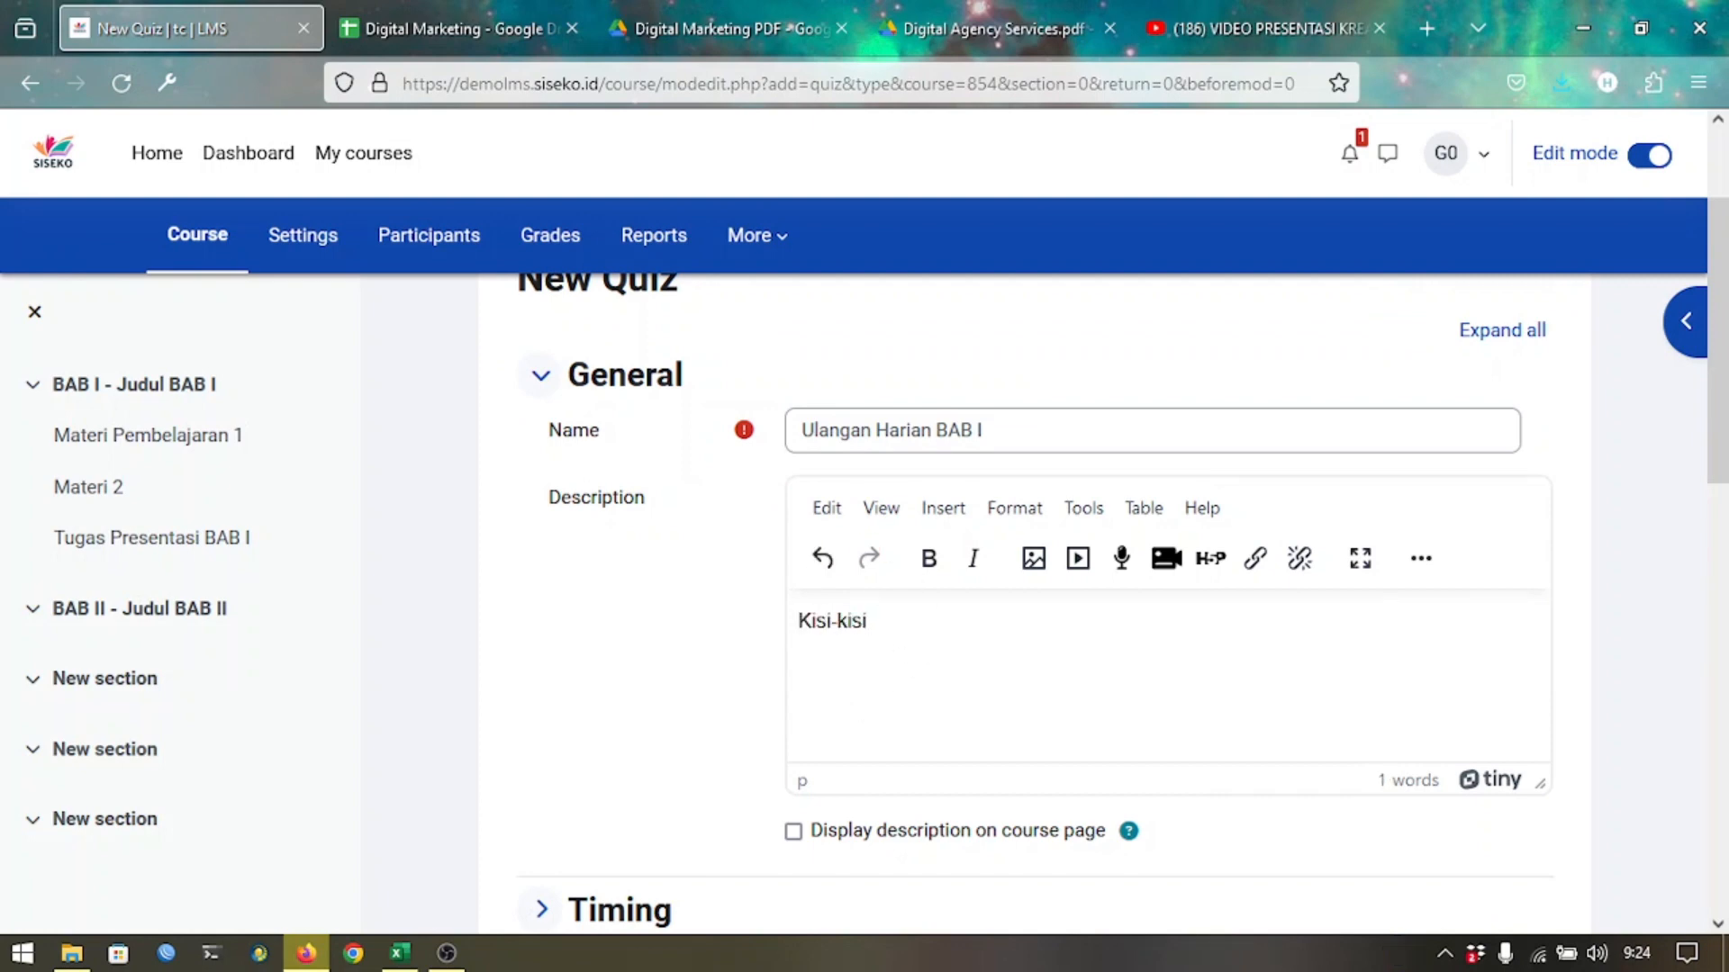
scroll(707, 645, down, 3)
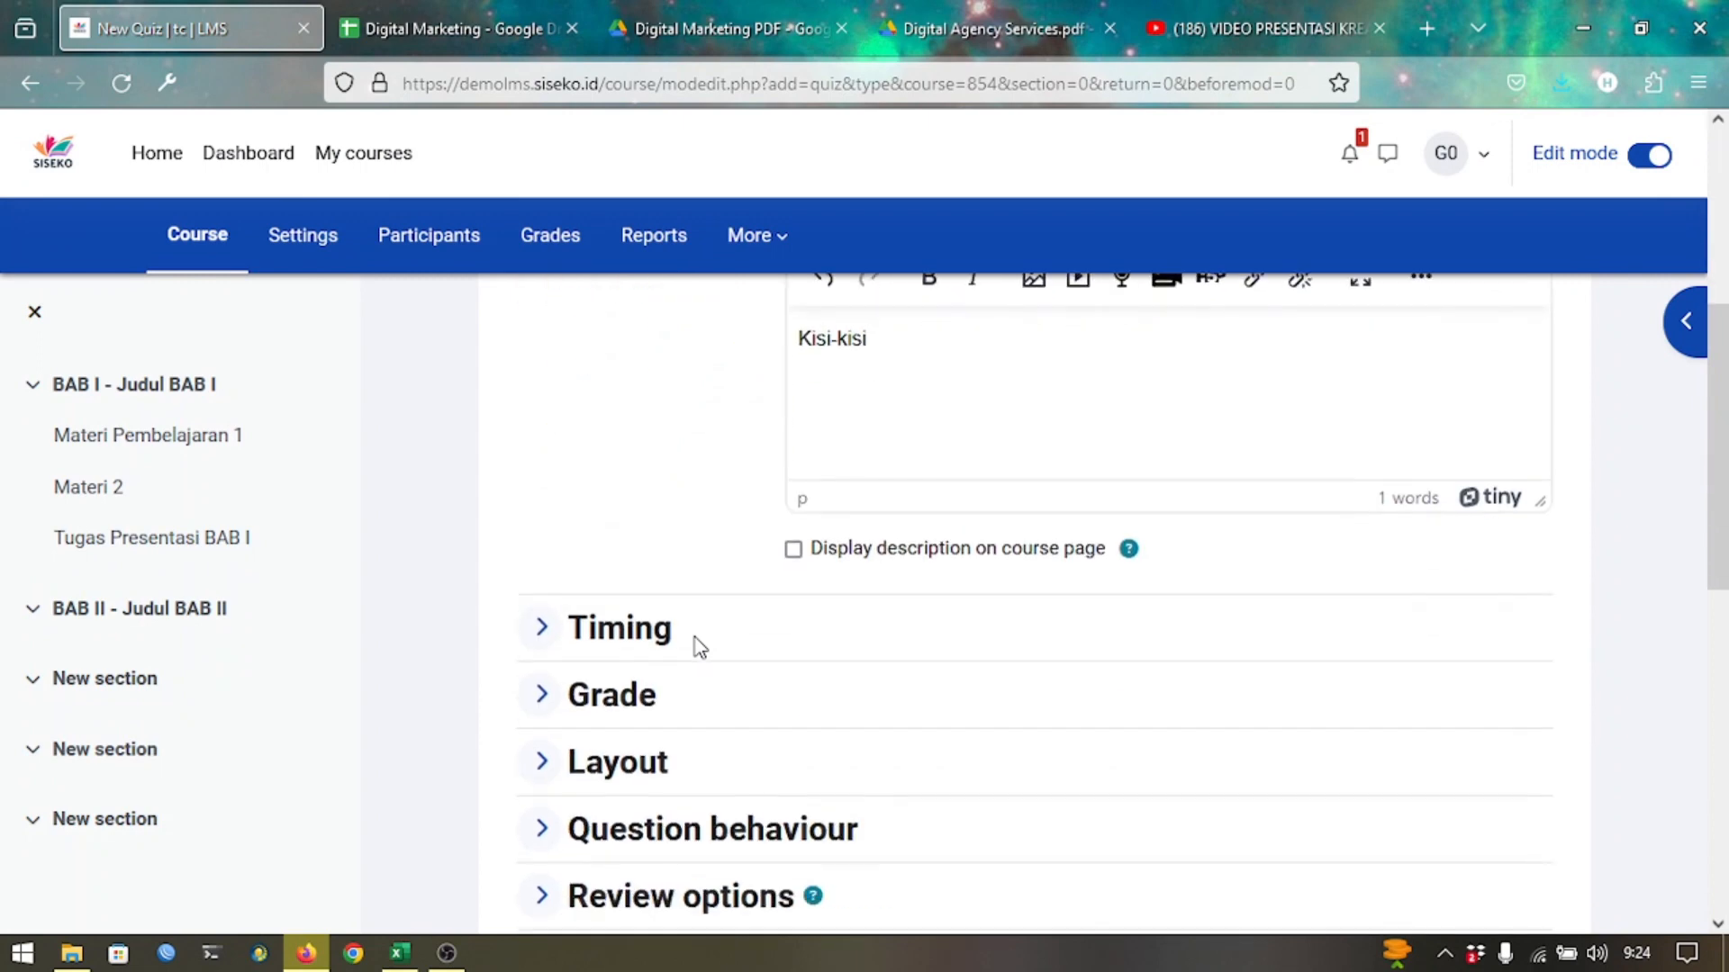
scroll(701, 646, down, 1)
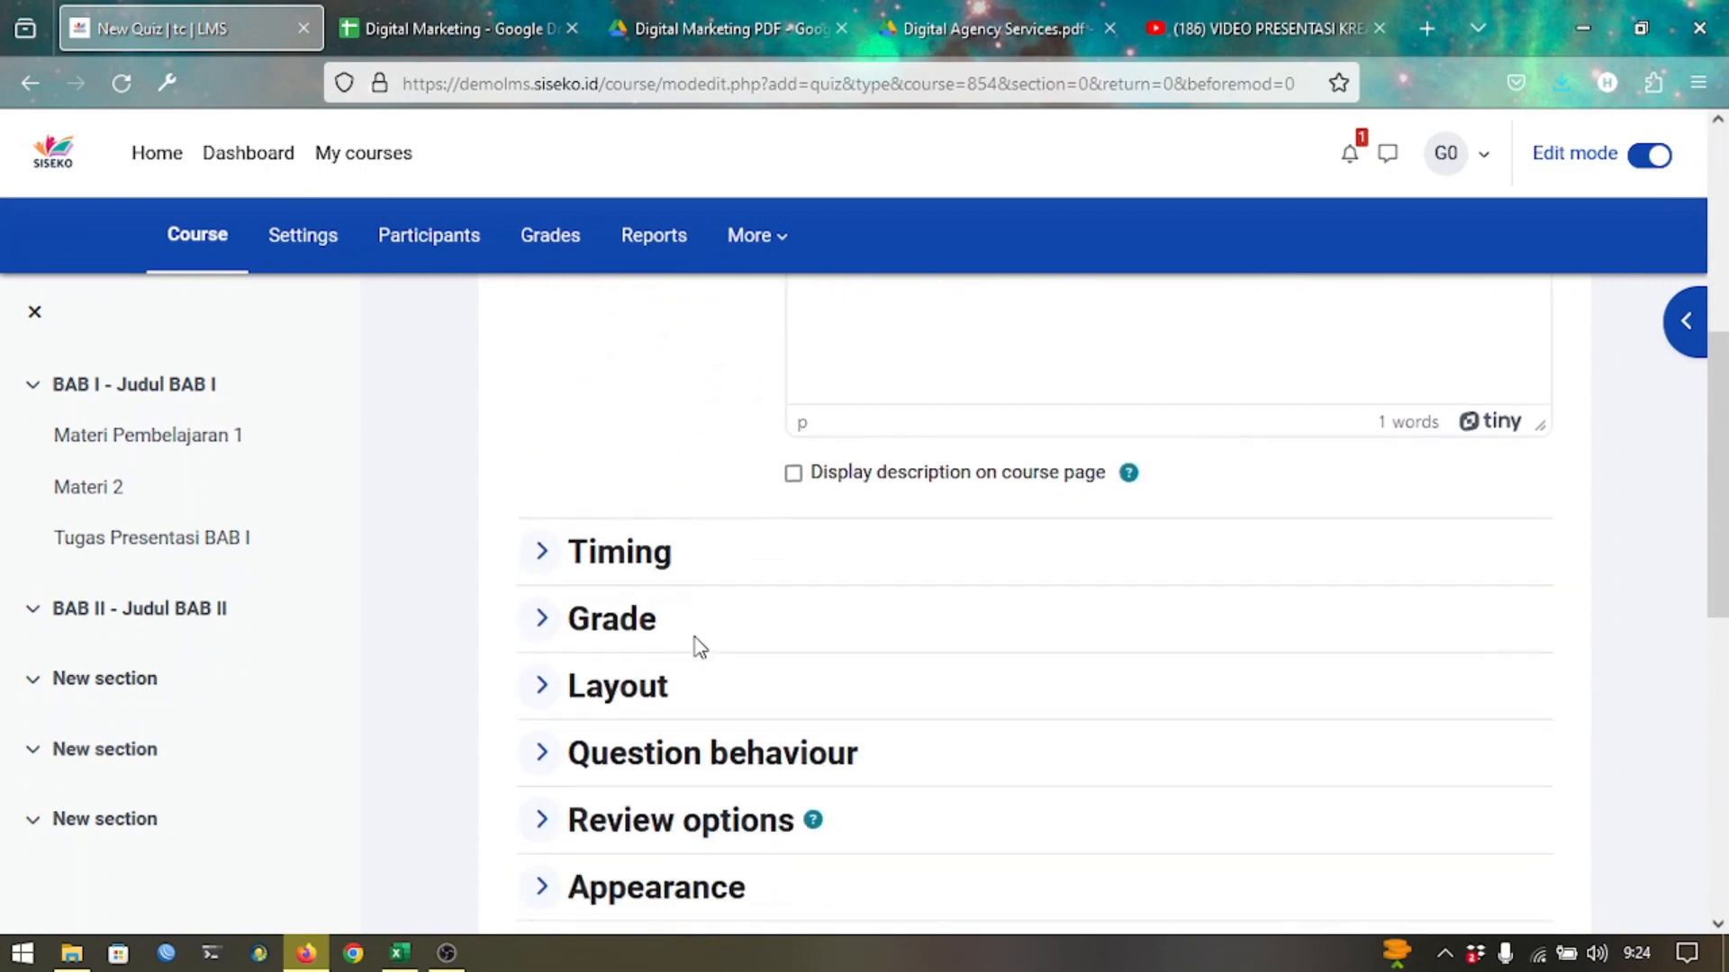
Expand Timing and enable the opening date, closing date and time limit.
click(620, 551)
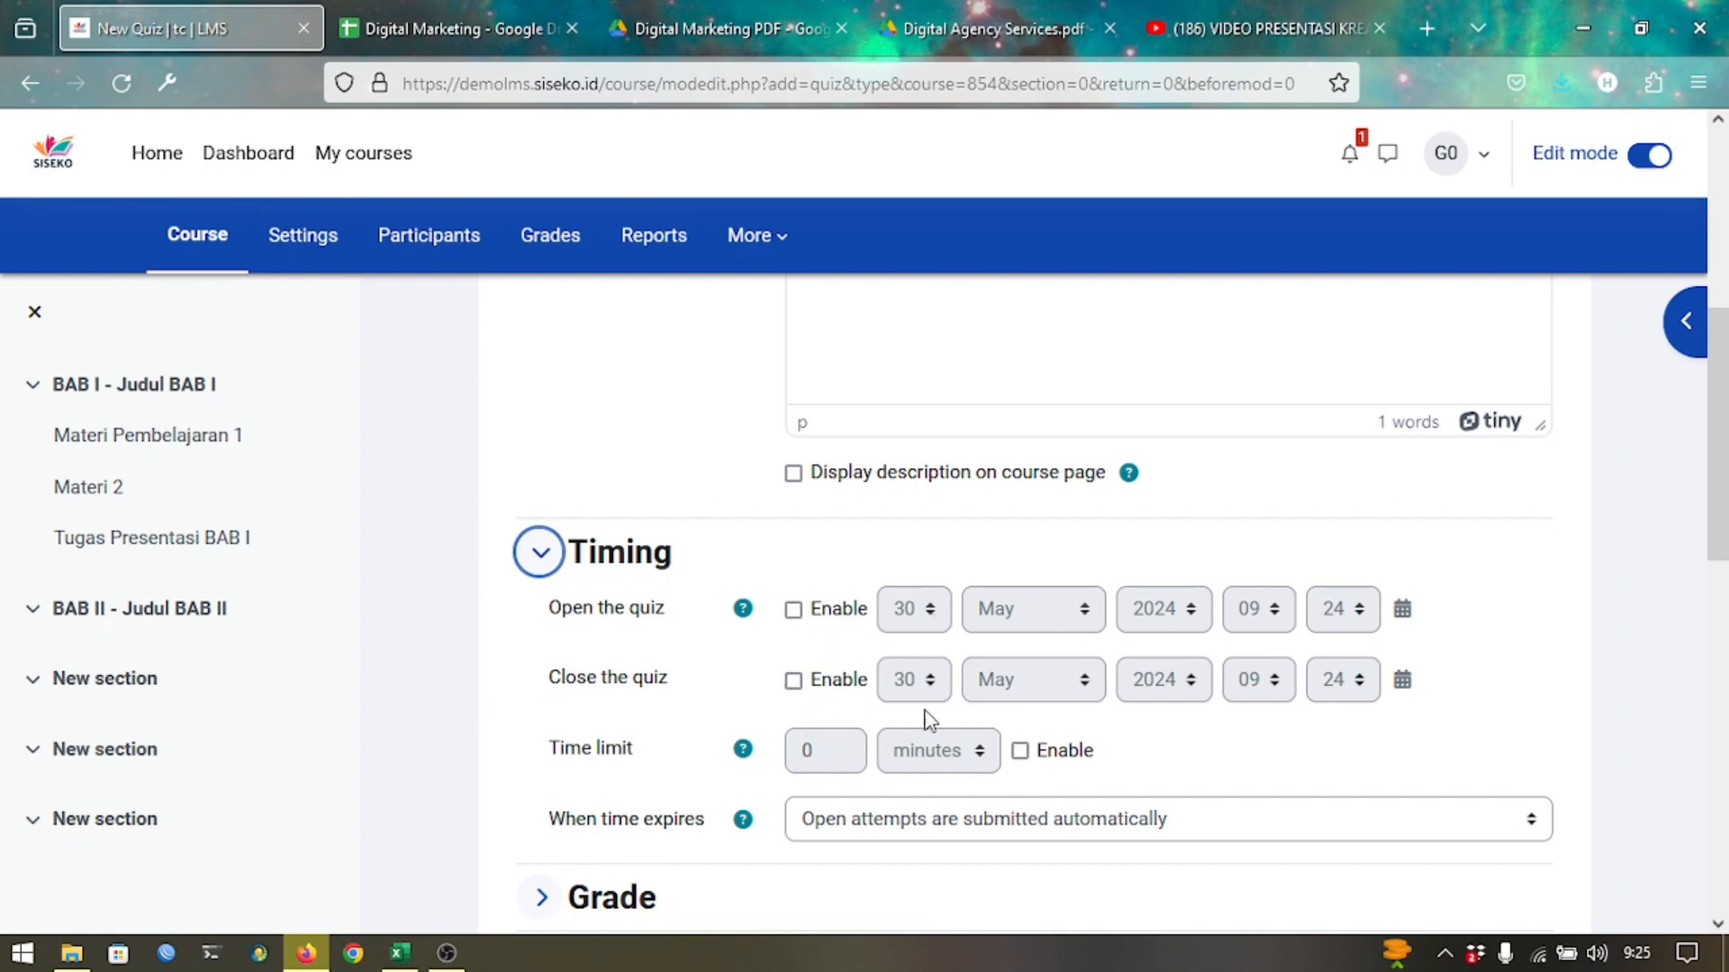
click(833, 614)
click(816, 686)
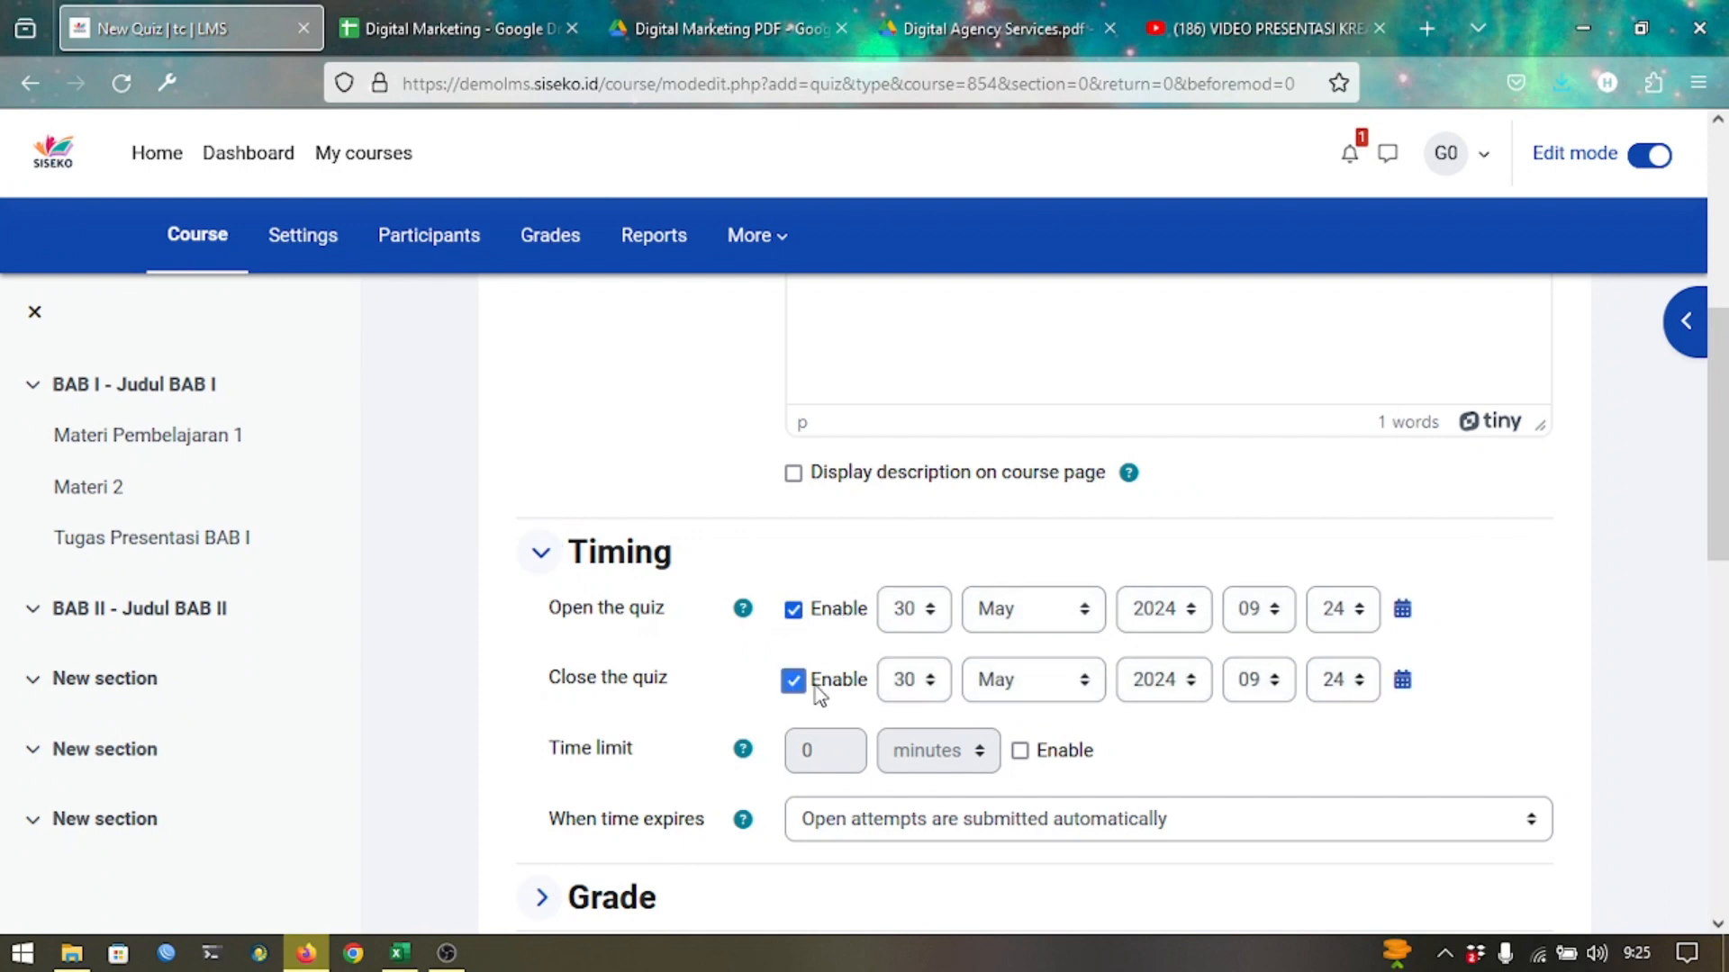
click(1064, 769)
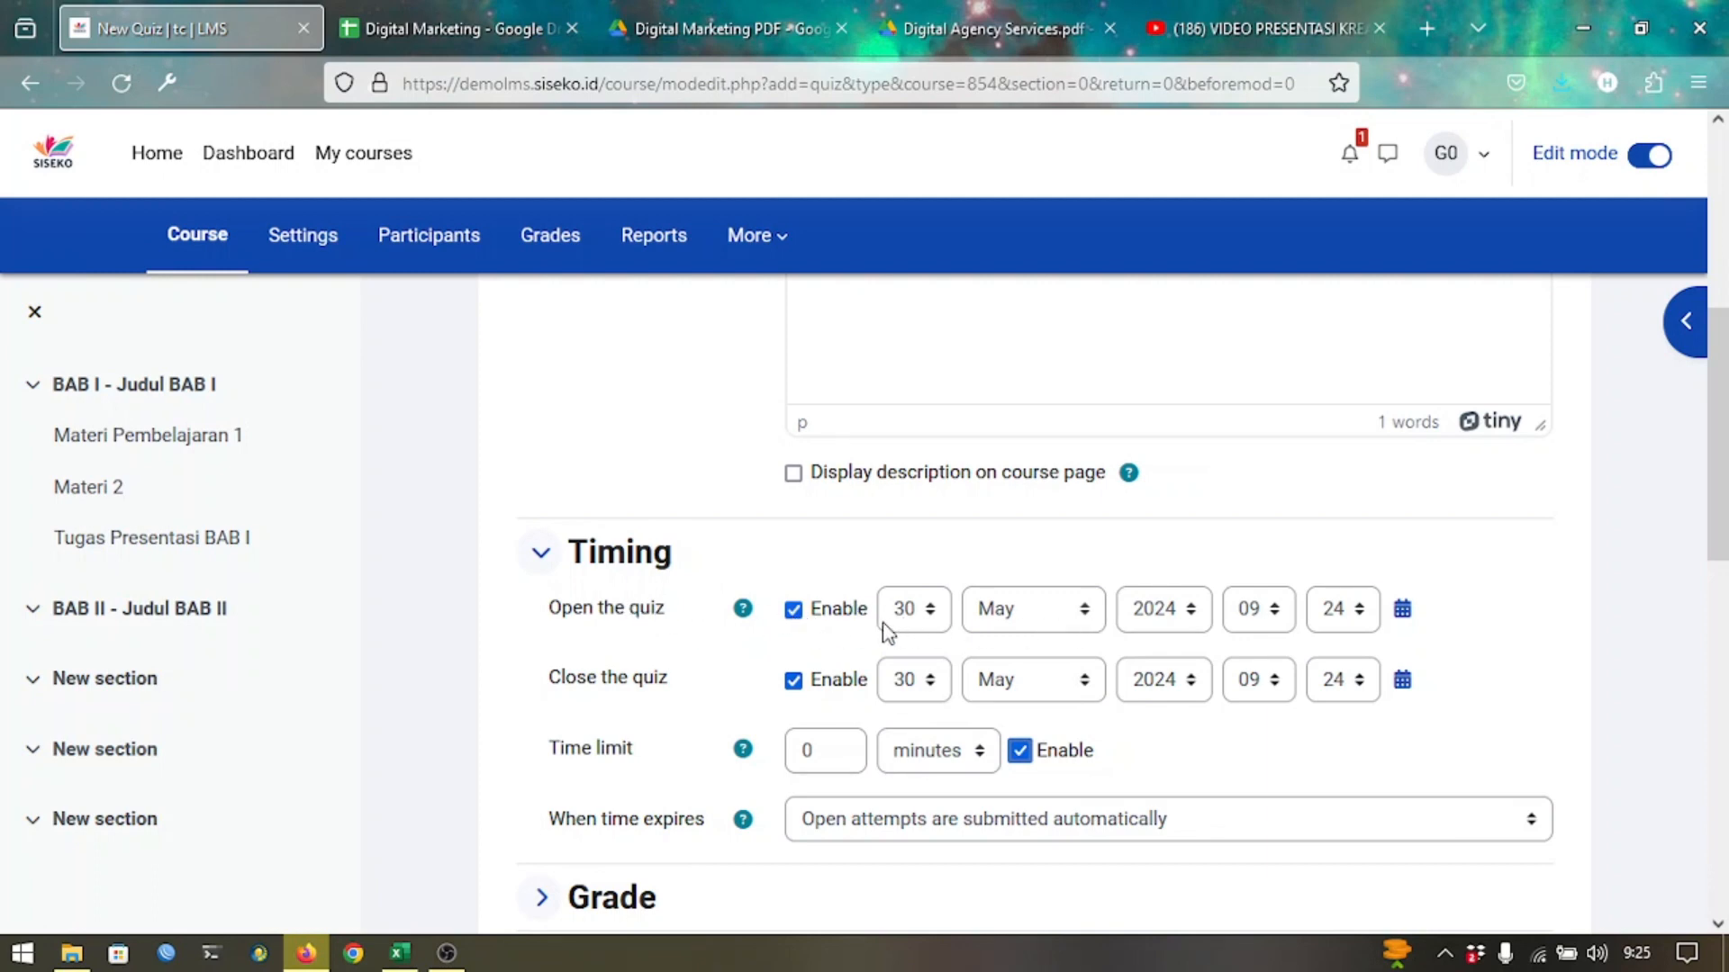
Set the quiz to open at 10:00 on 30 May 2024.
click(1251, 619)
key(Down)
key(Return)
key(Tab)
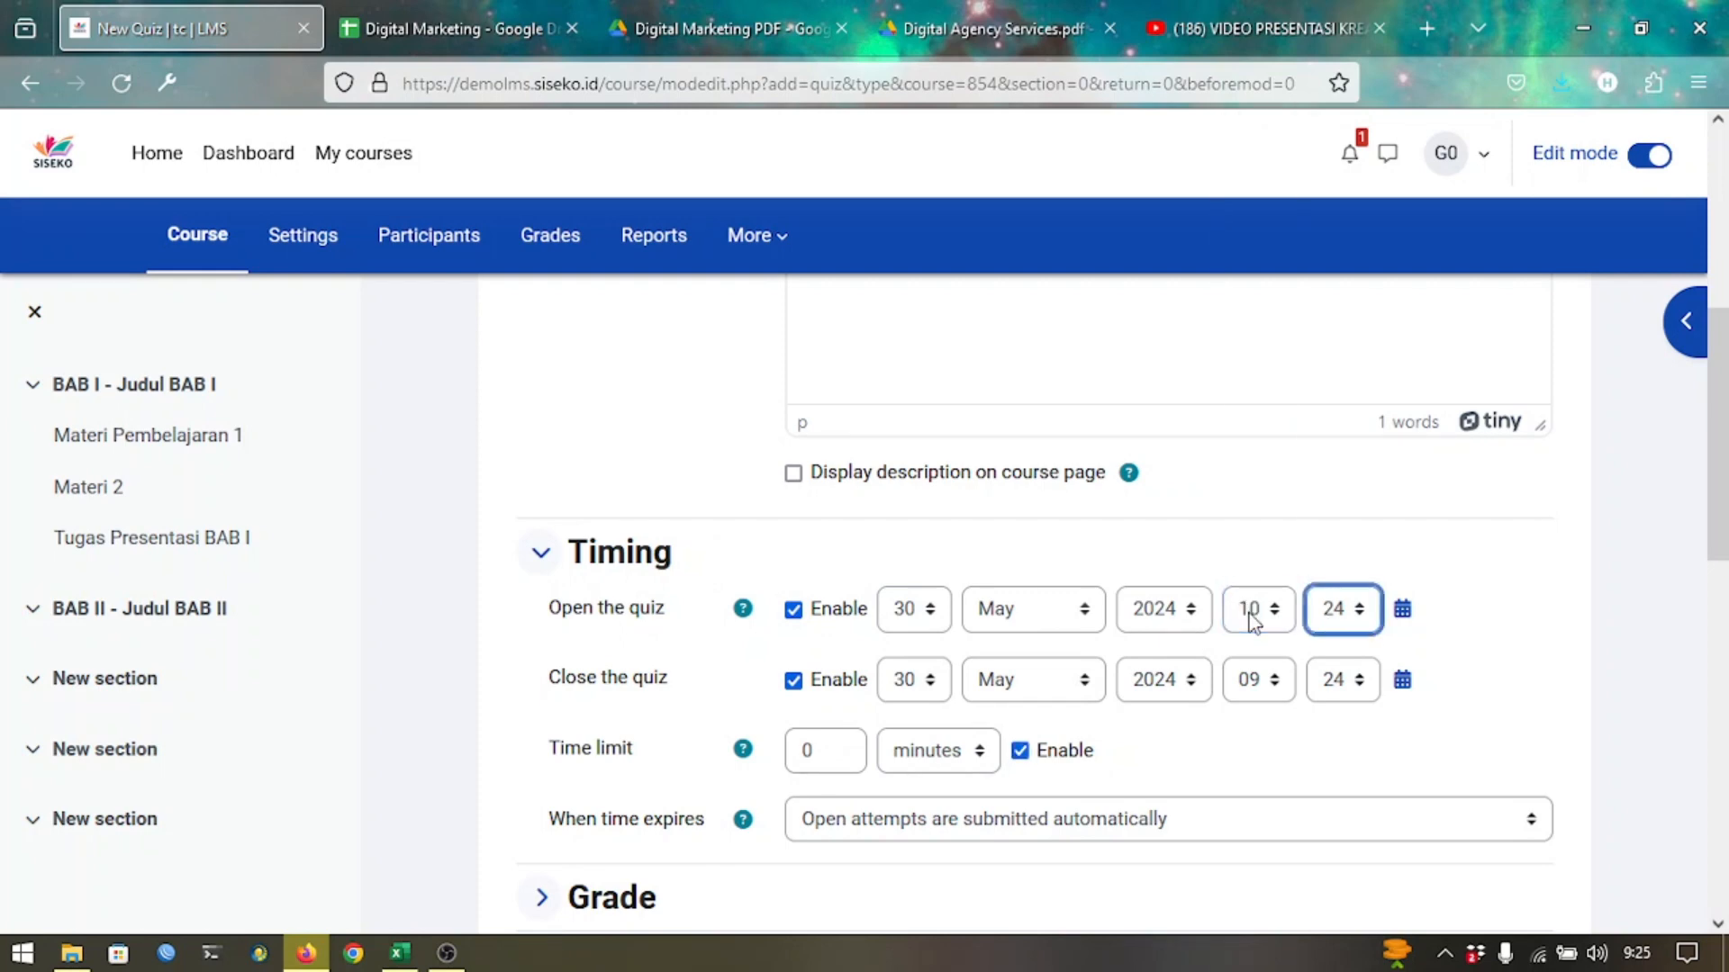
click(1402, 612)
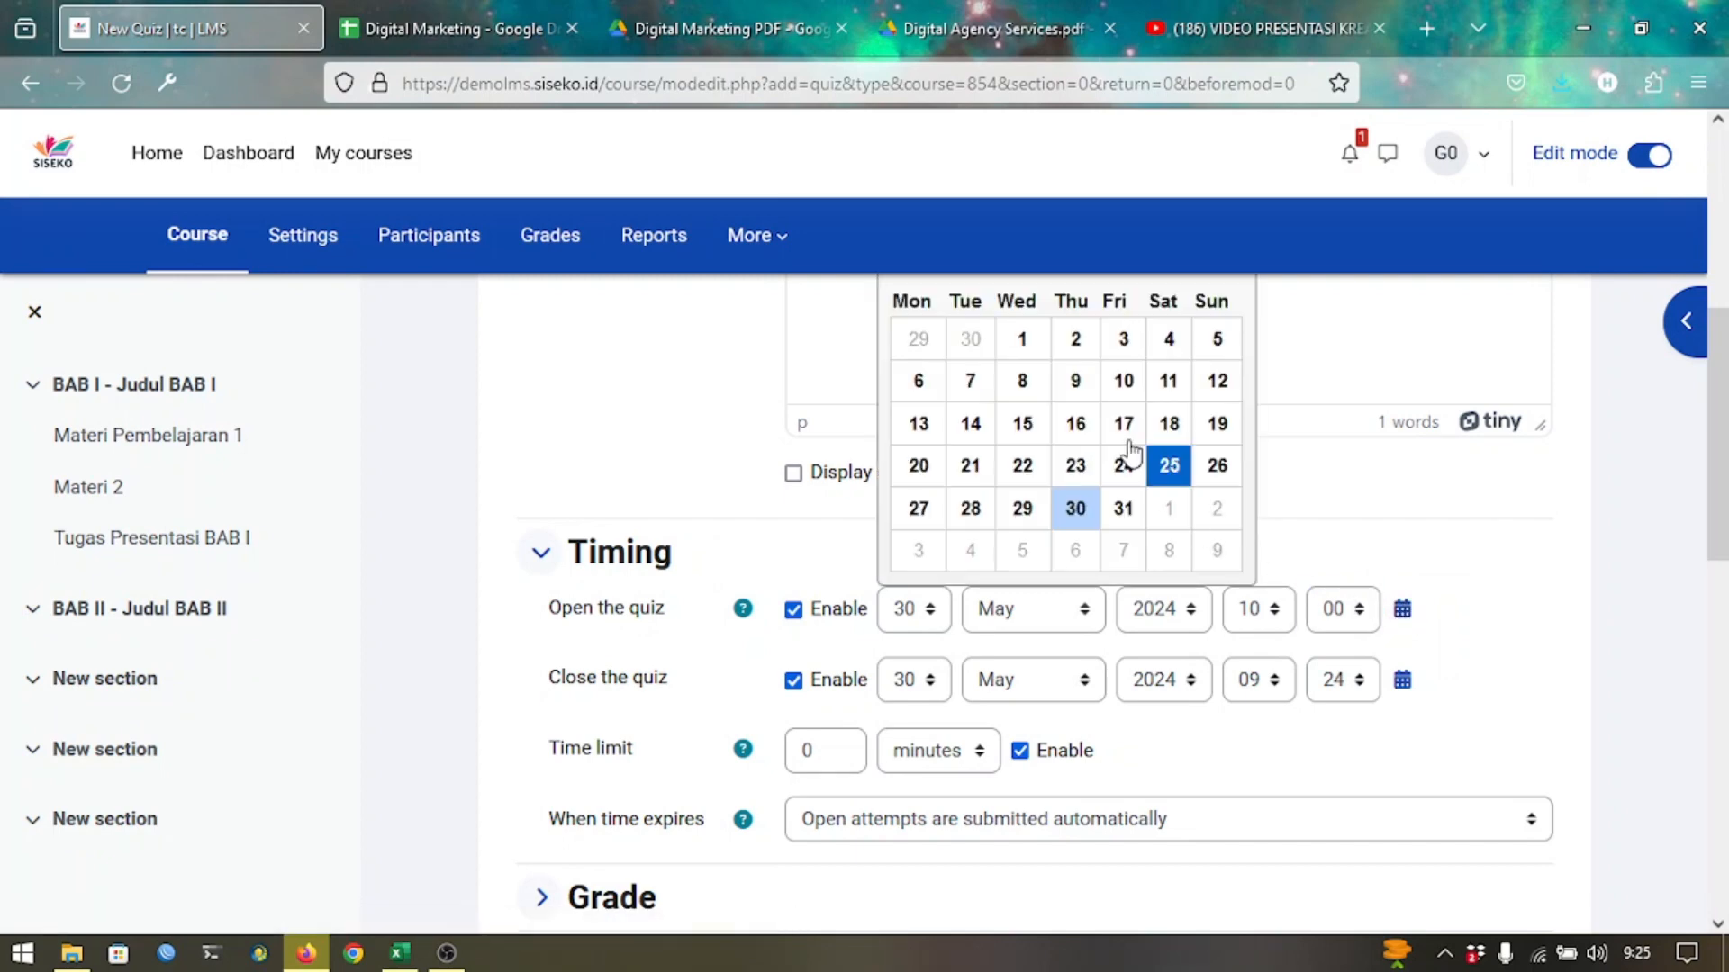
click(1576, 566)
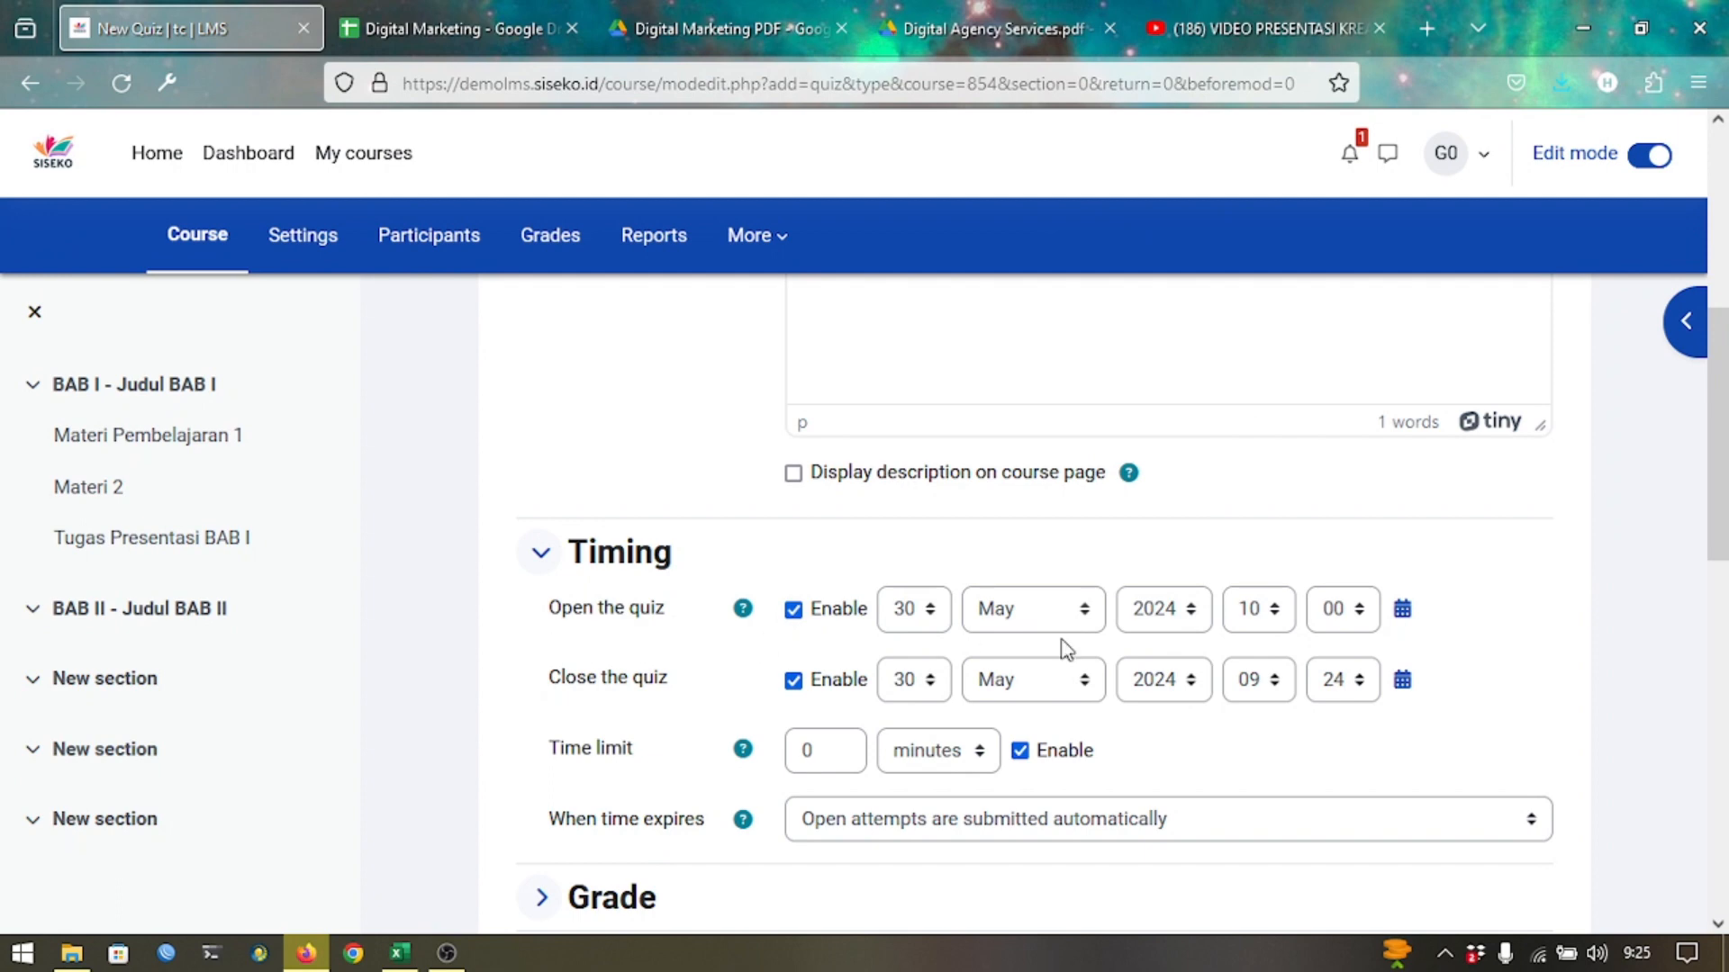
Set the quiz closing time to 12:00.
click(1270, 697)
key(Down)
key(Down)
key(Down)
key(Return)
key(Tab)
text(0)
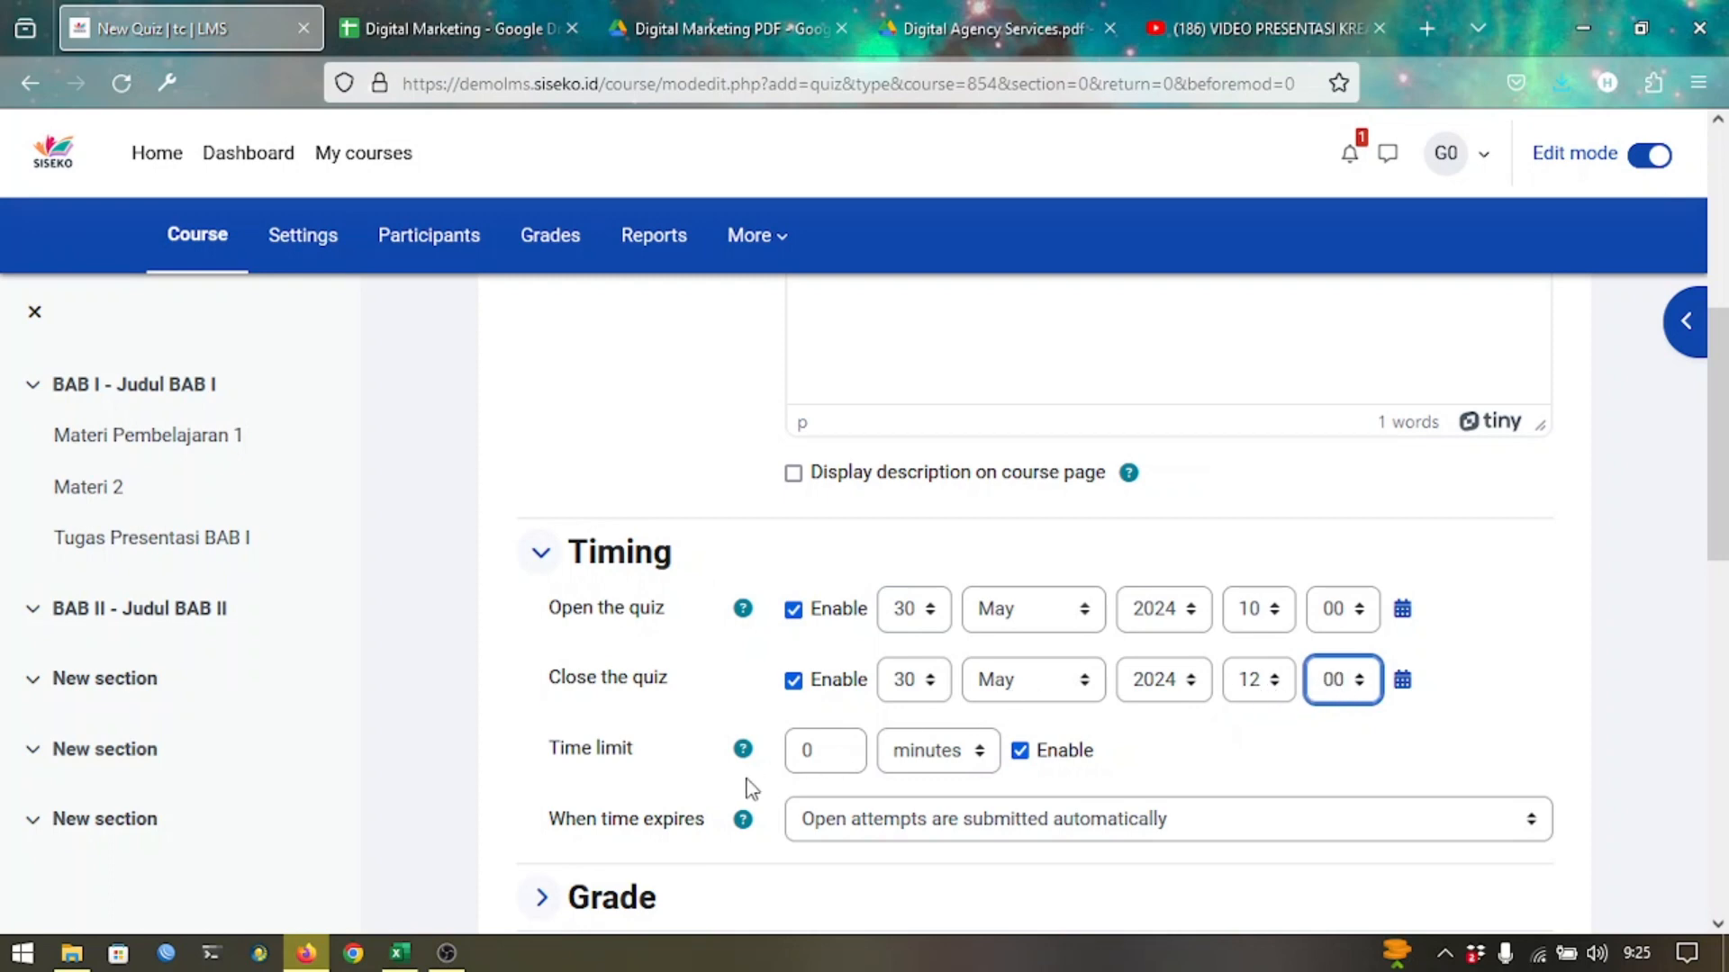
Set the time limit to 60 minutes.
click(807, 761)
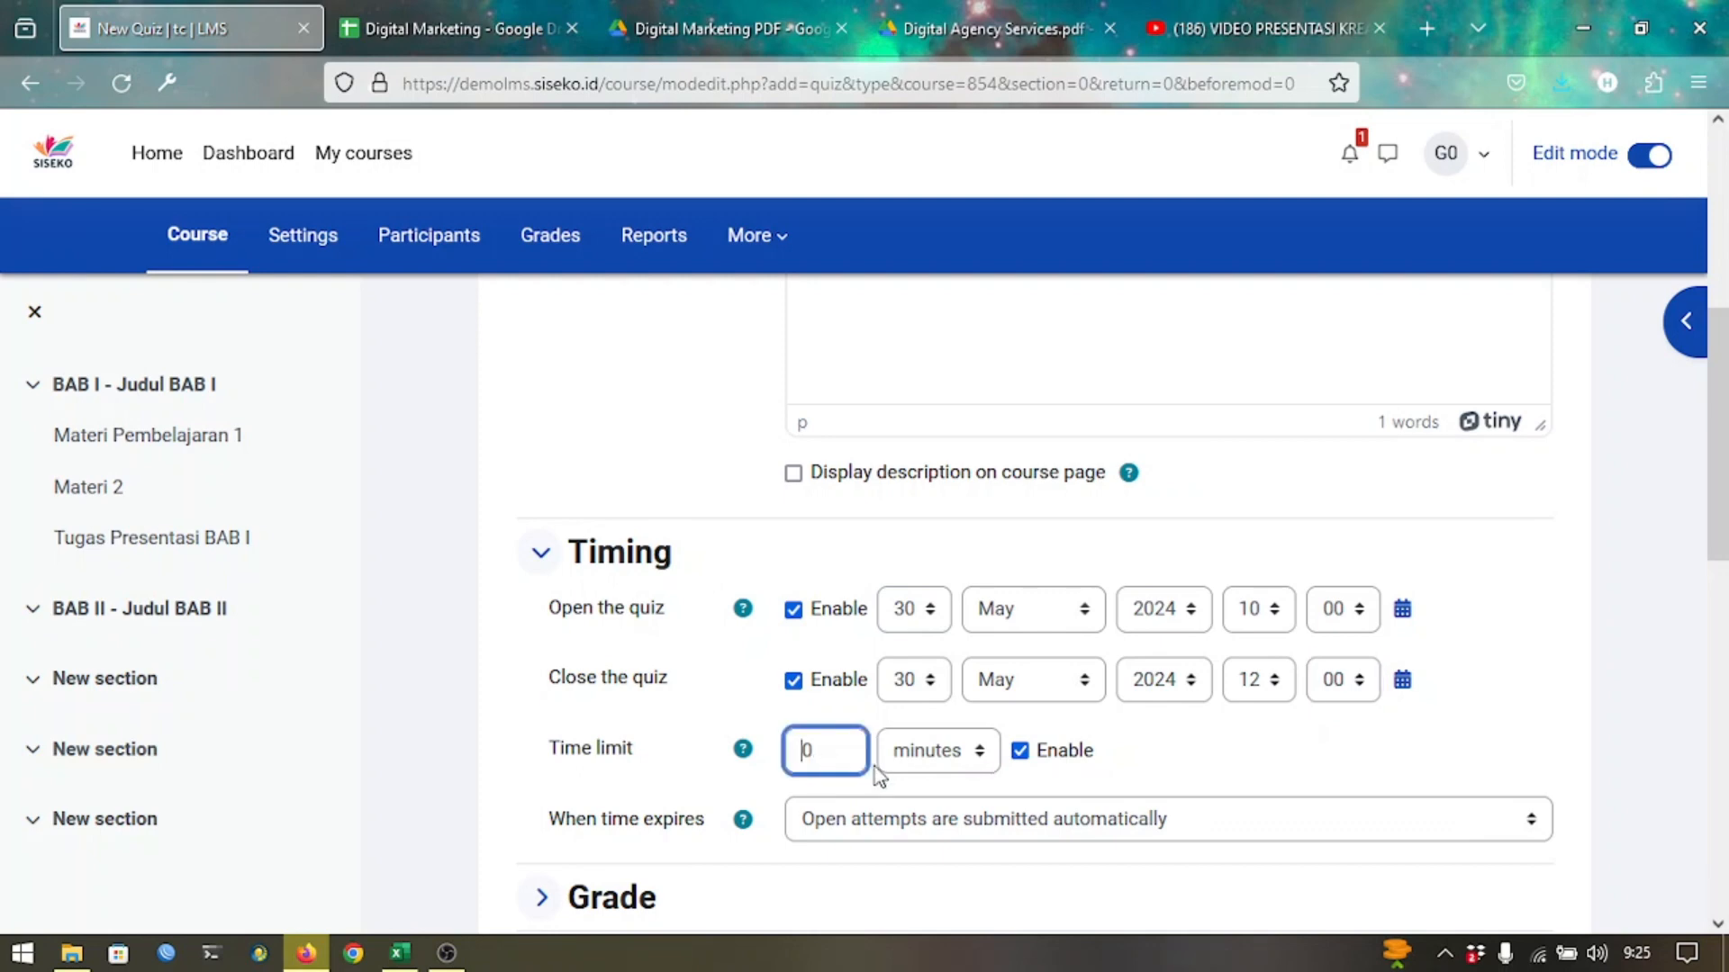
text(6)
click(571, 749)
scroll(567, 723, down, 2)
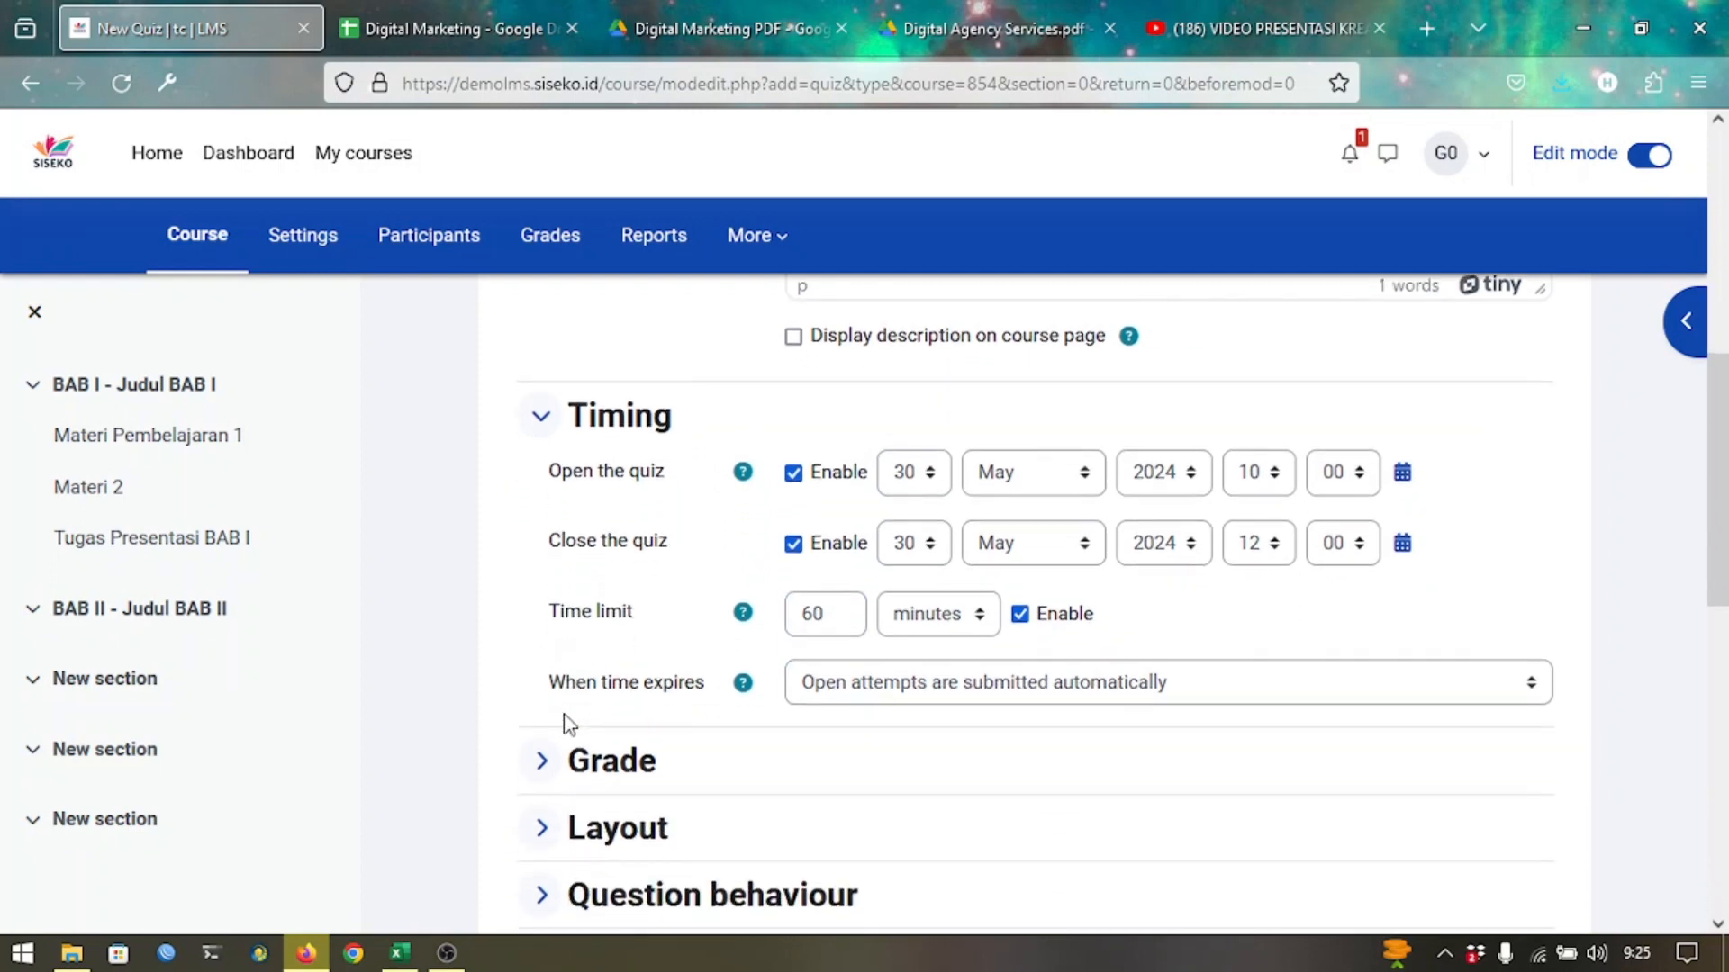
scroll(565, 720, down, 1)
Expand the Grade settings and try setting Attempts allowed to 3.
click(546, 684)
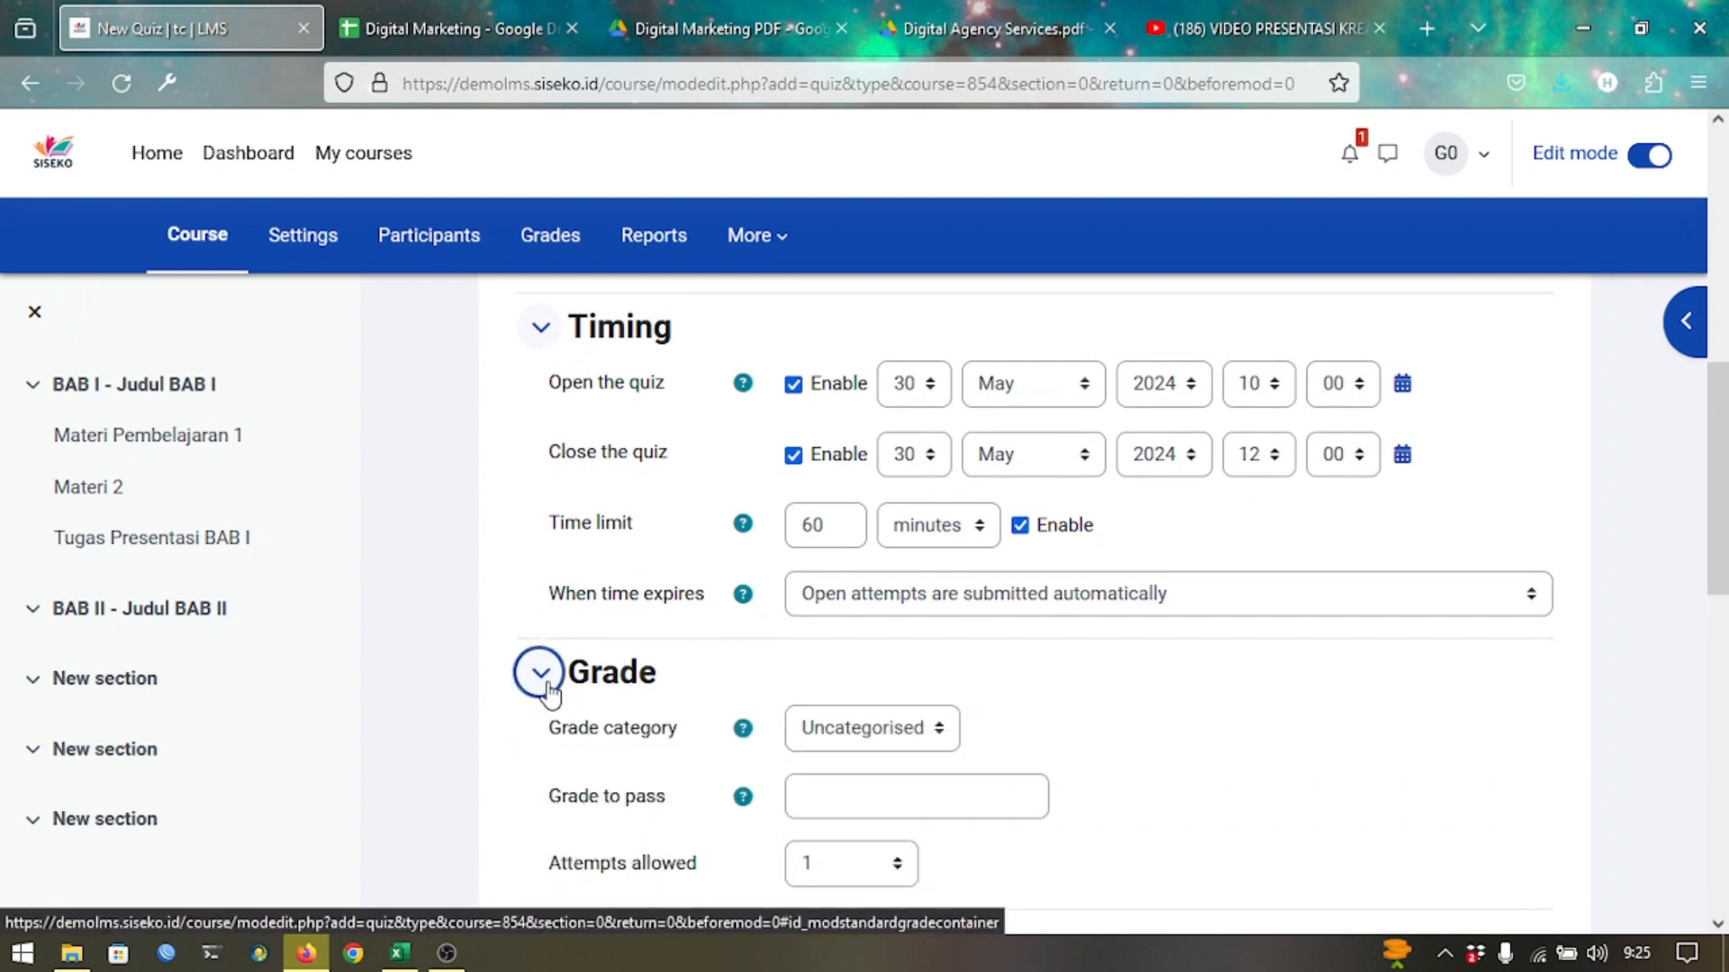
scroll(731, 780, down, 1)
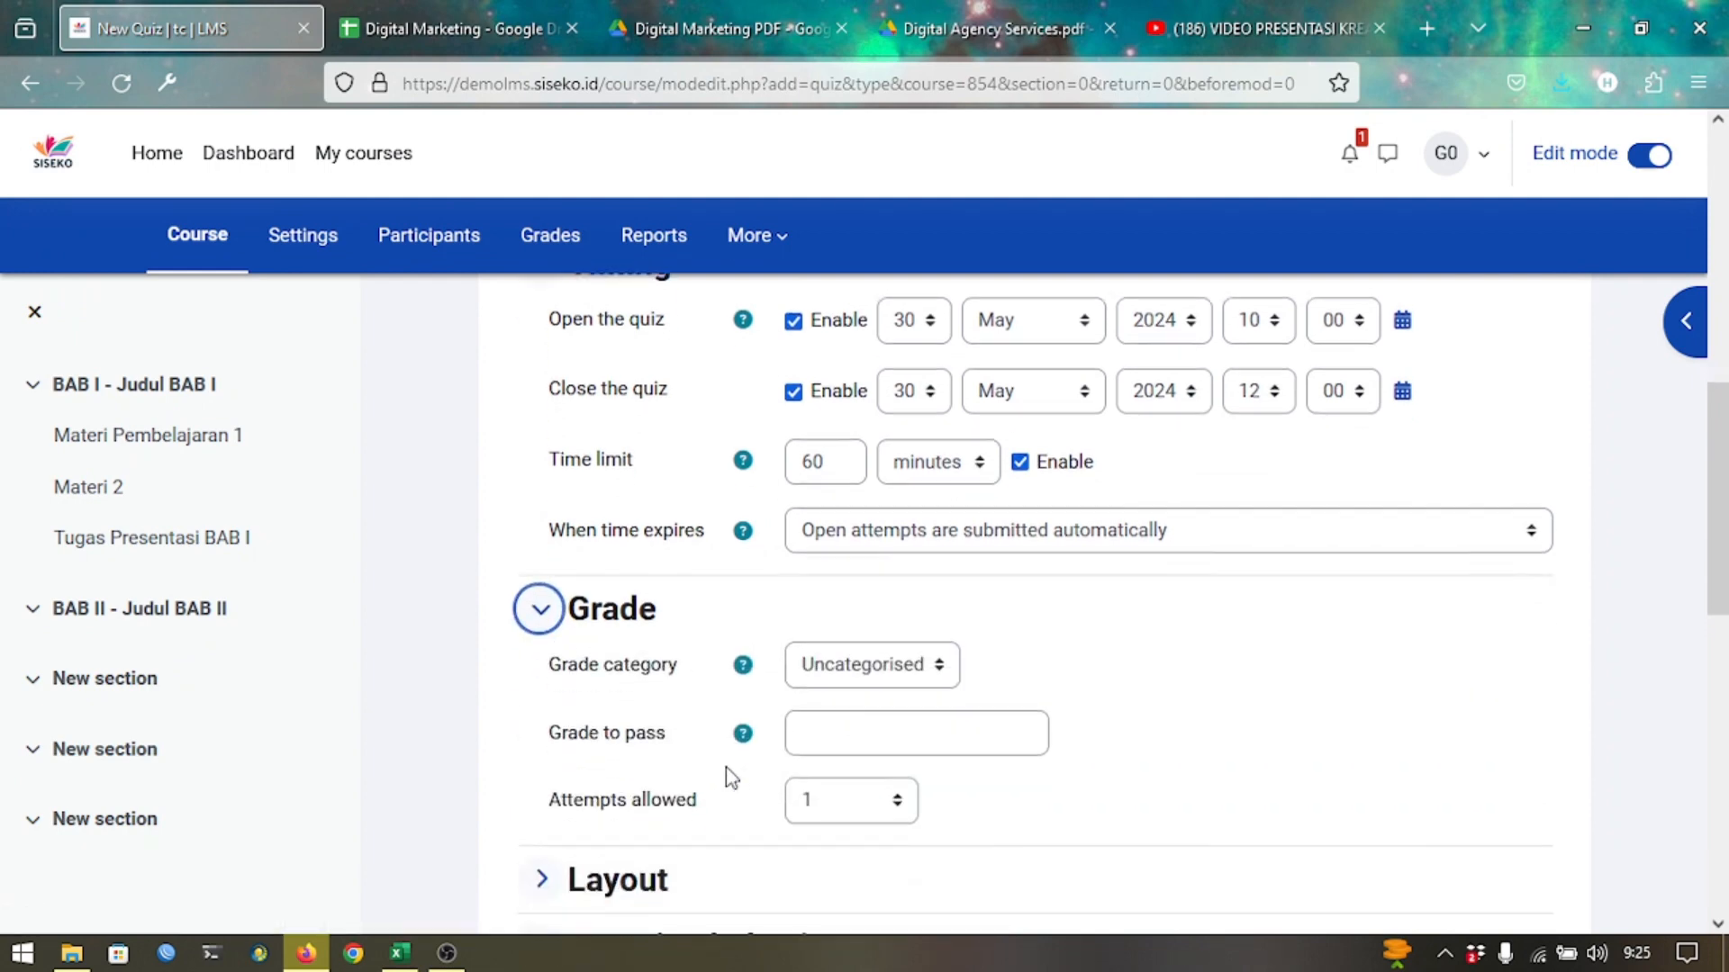
click(867, 806)
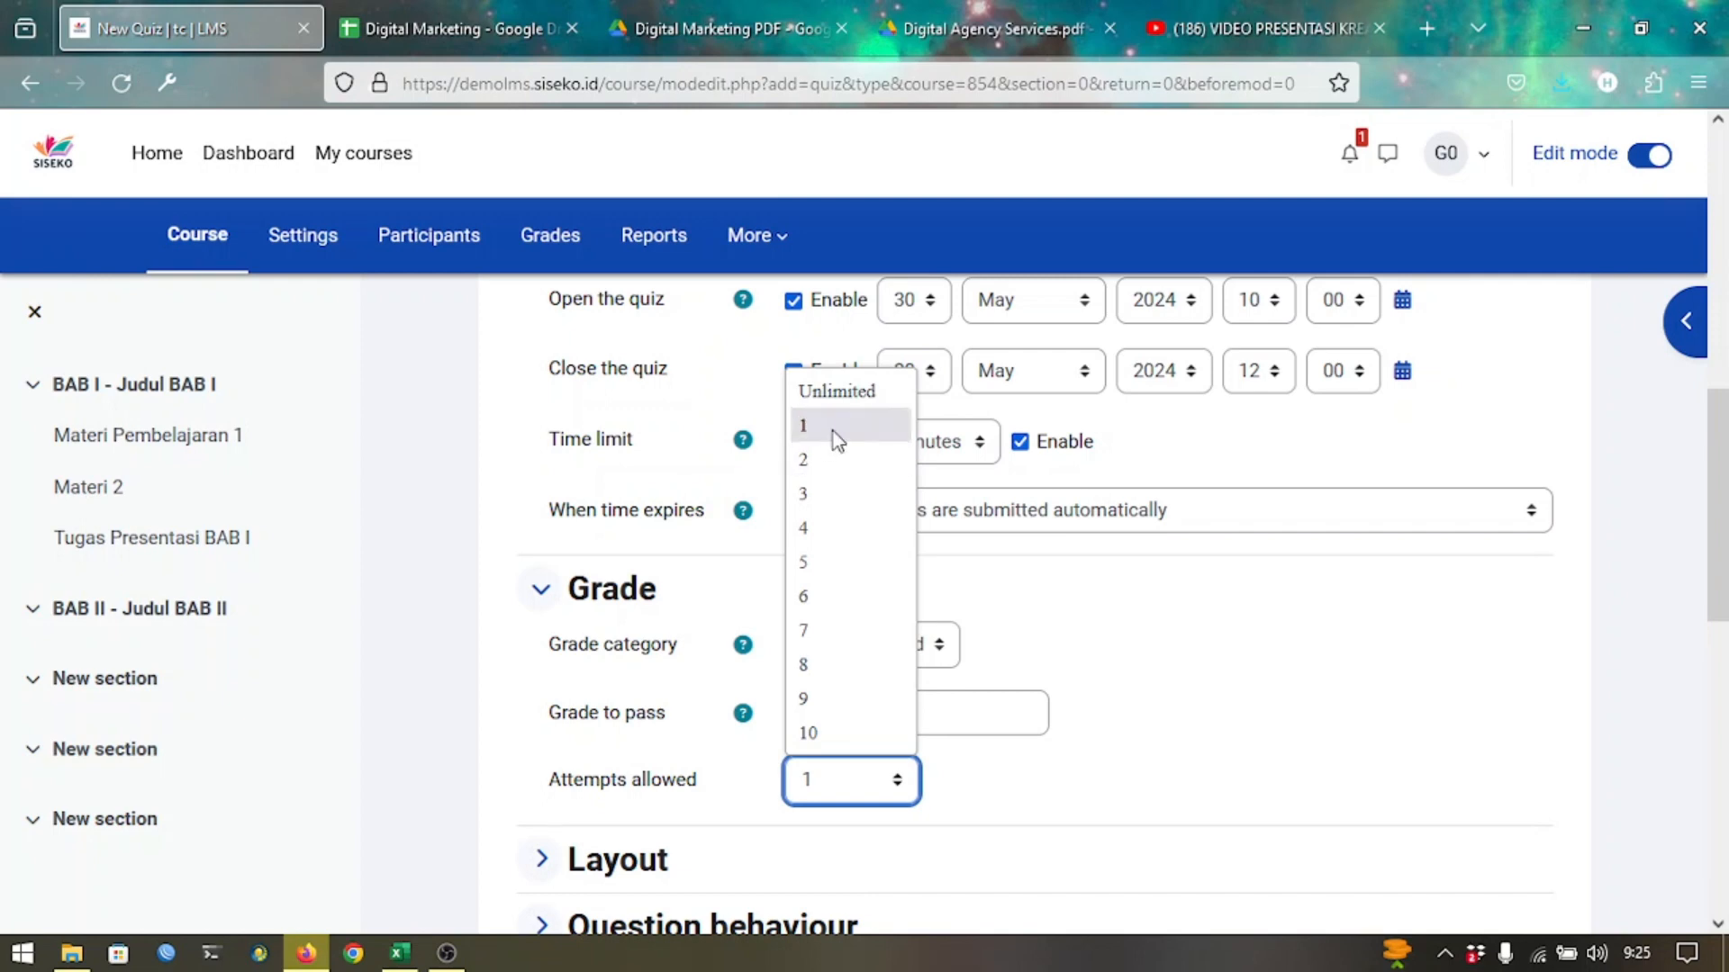
click(819, 494)
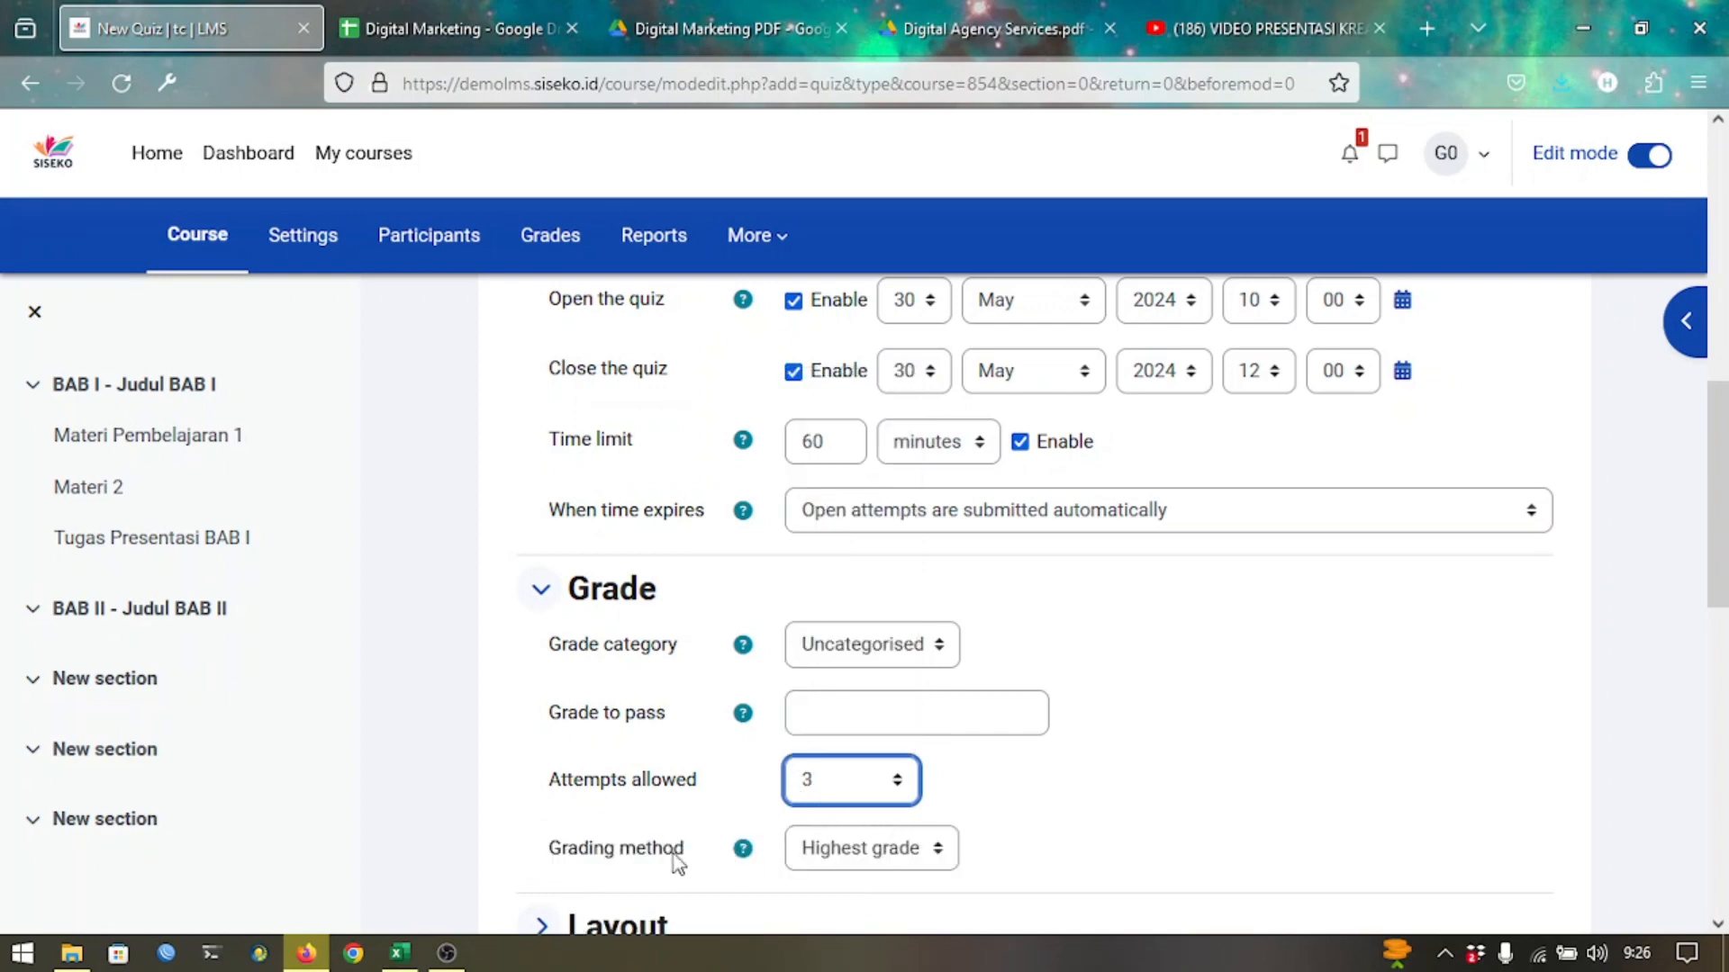
Review the Grading method options unchanged and set Attempts allowed back to 1.
click(845, 858)
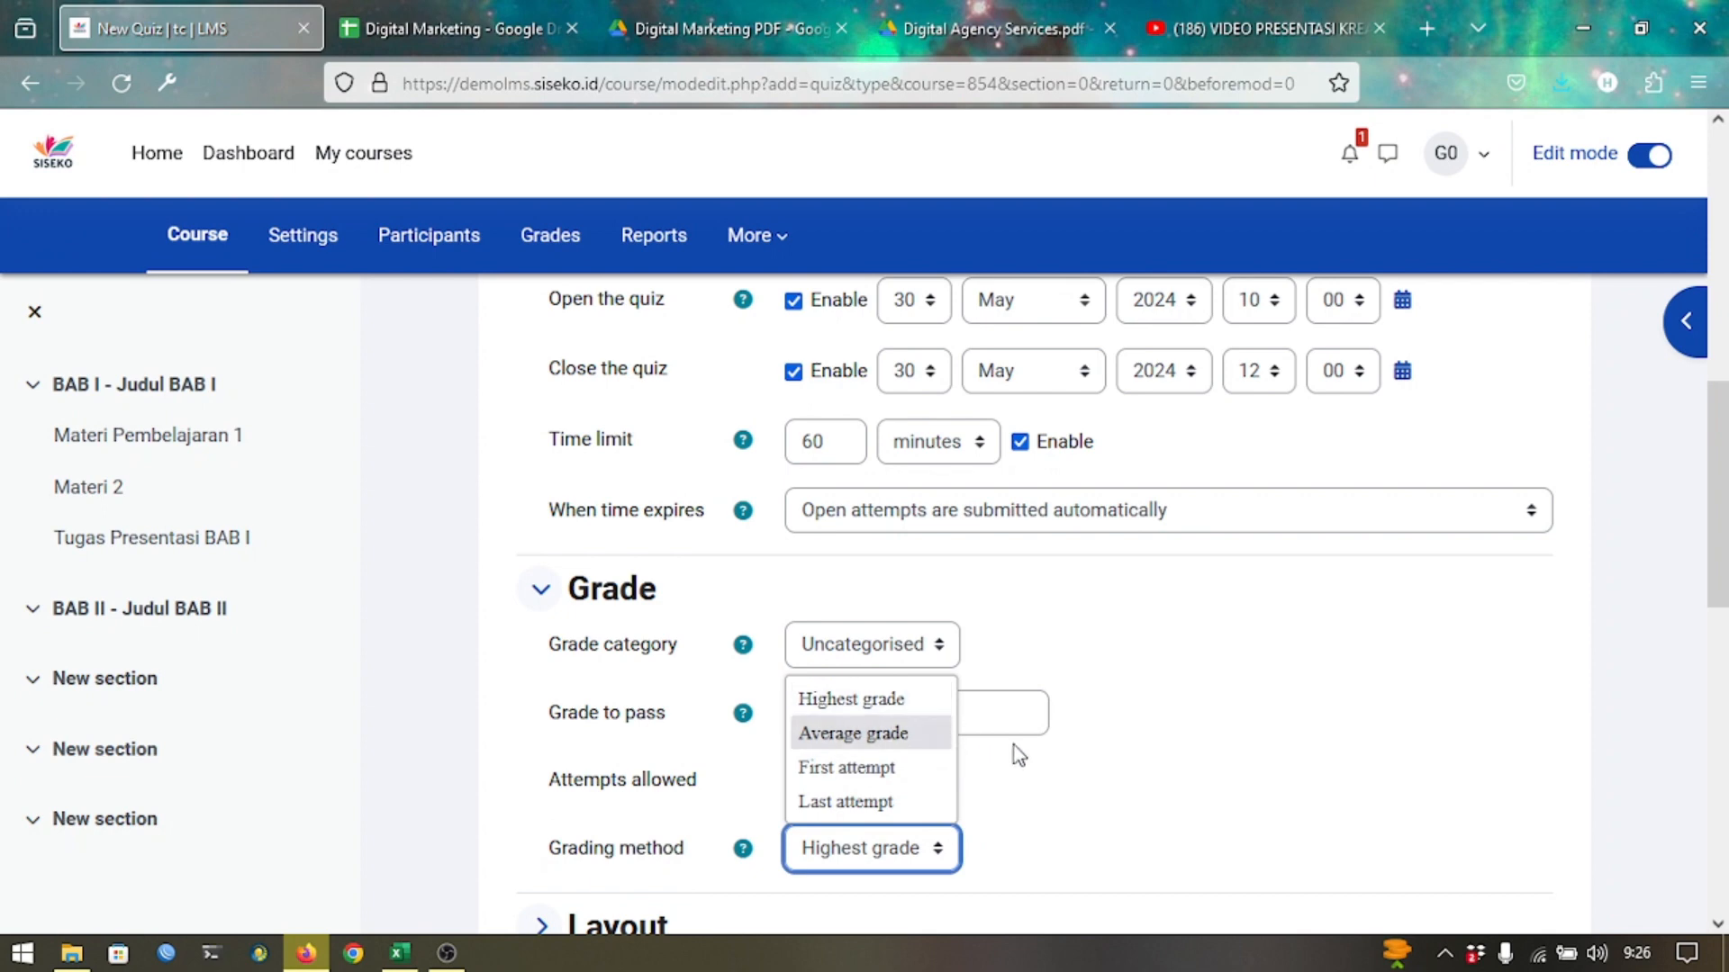
click(1027, 789)
click(1028, 789)
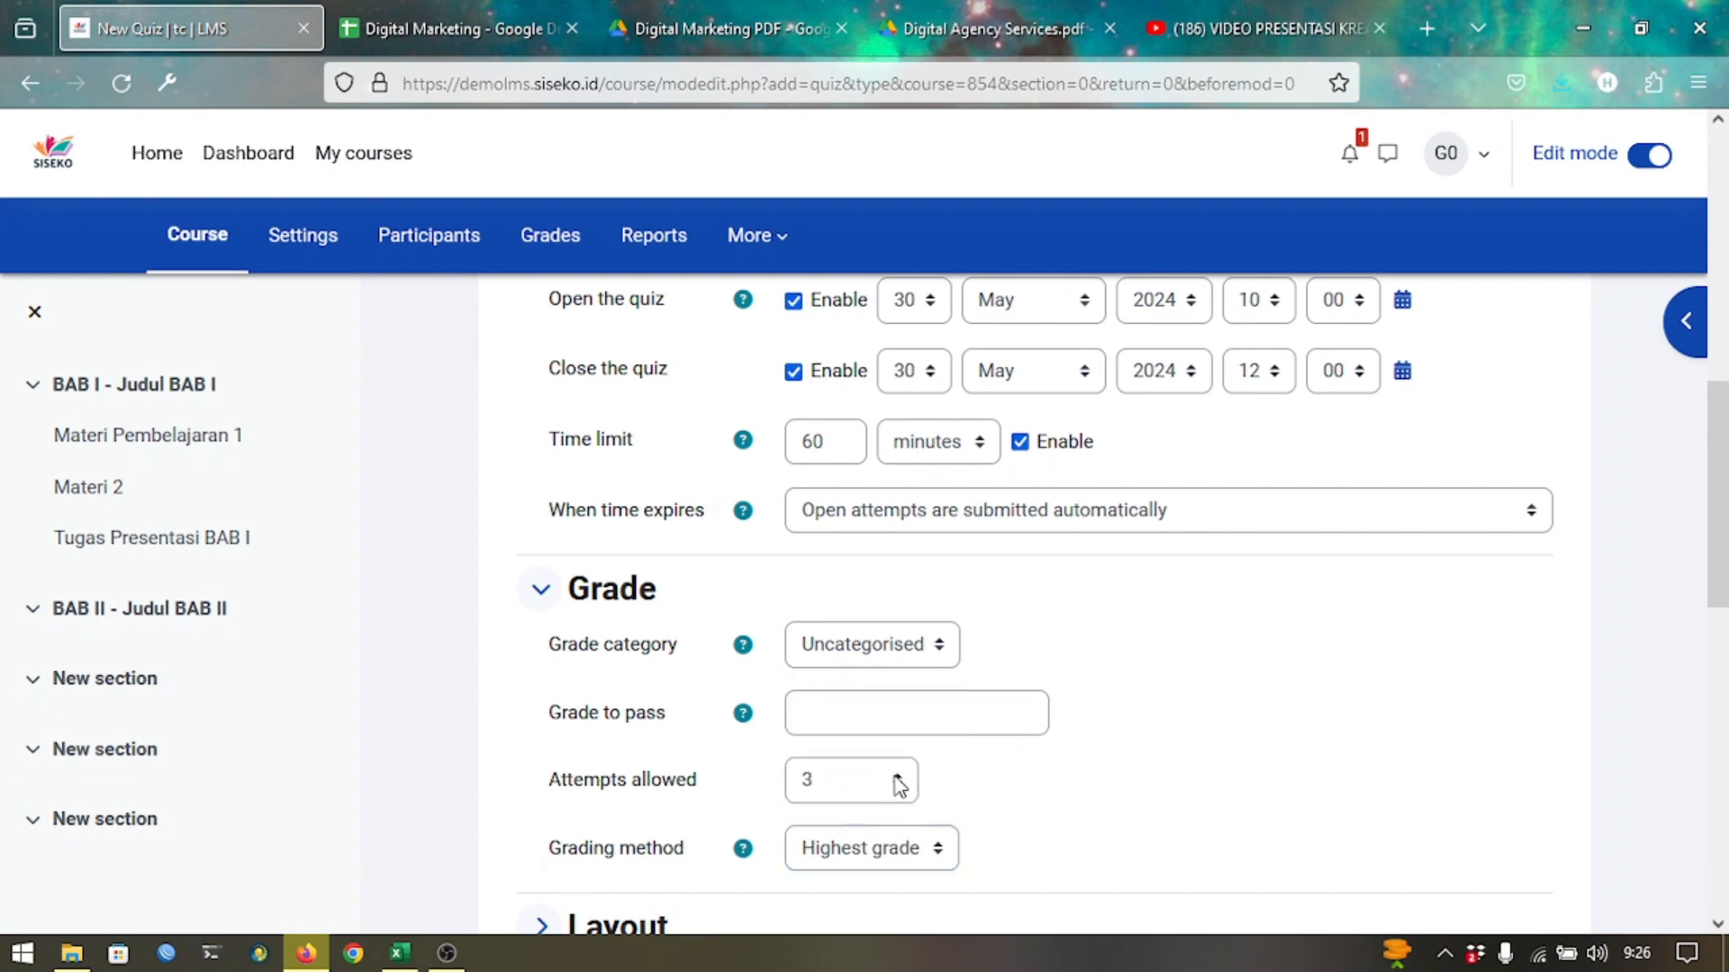
click(898, 786)
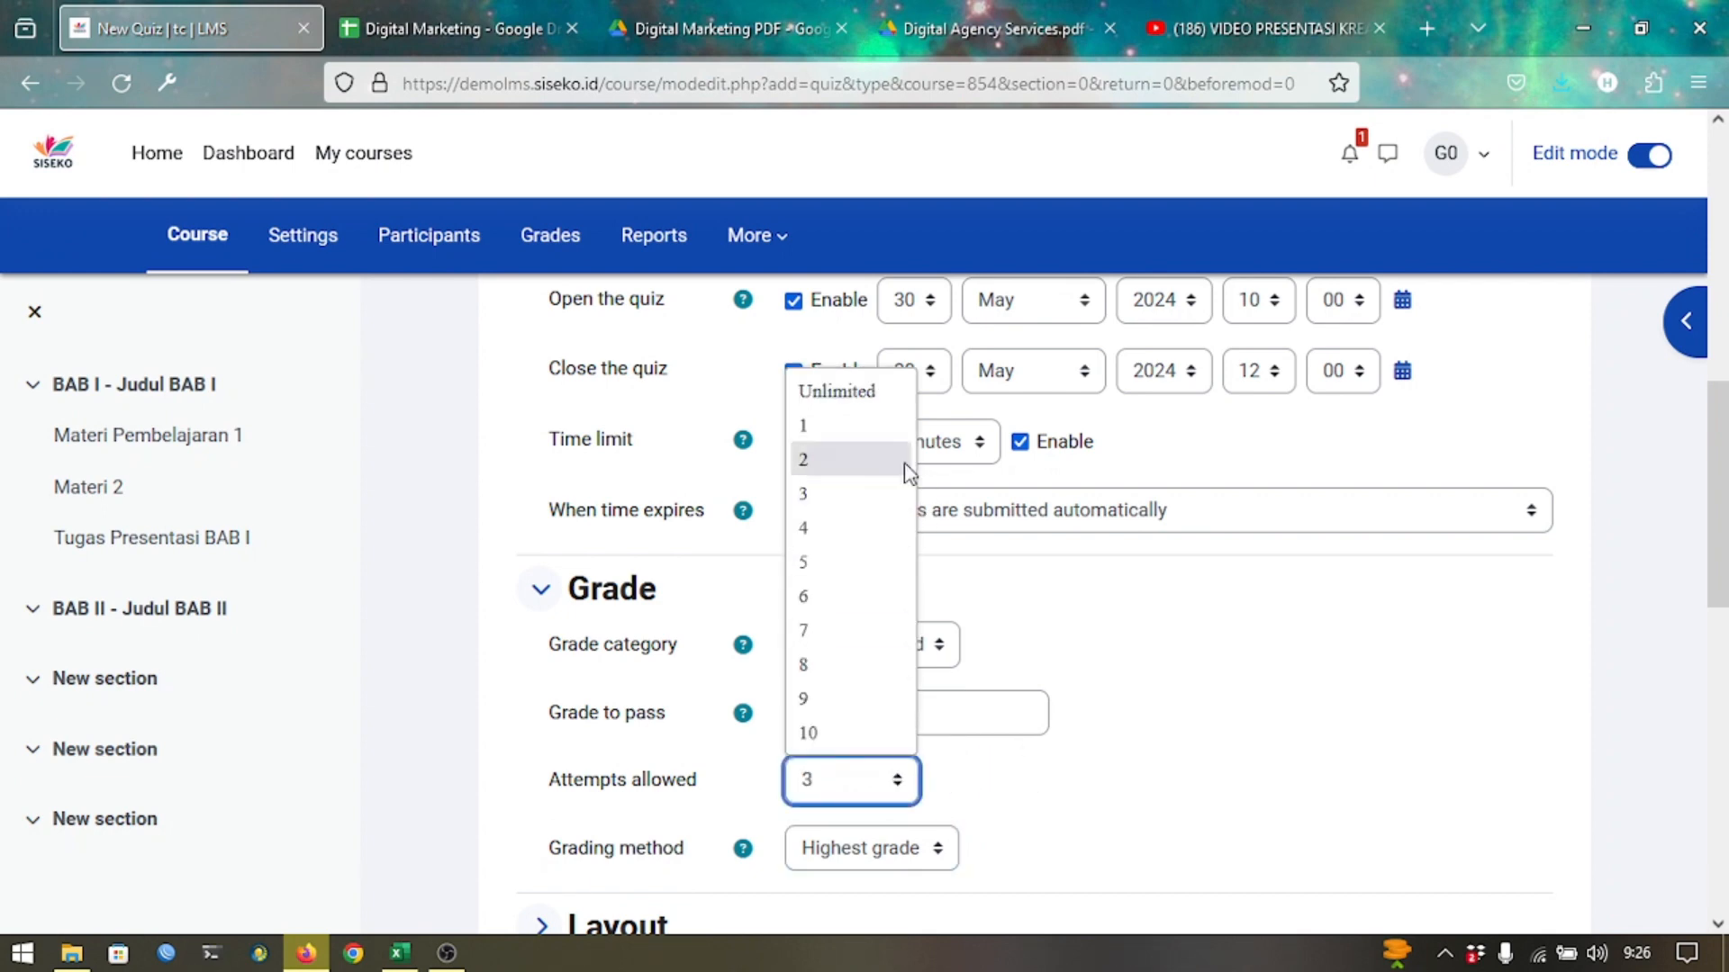
click(871, 436)
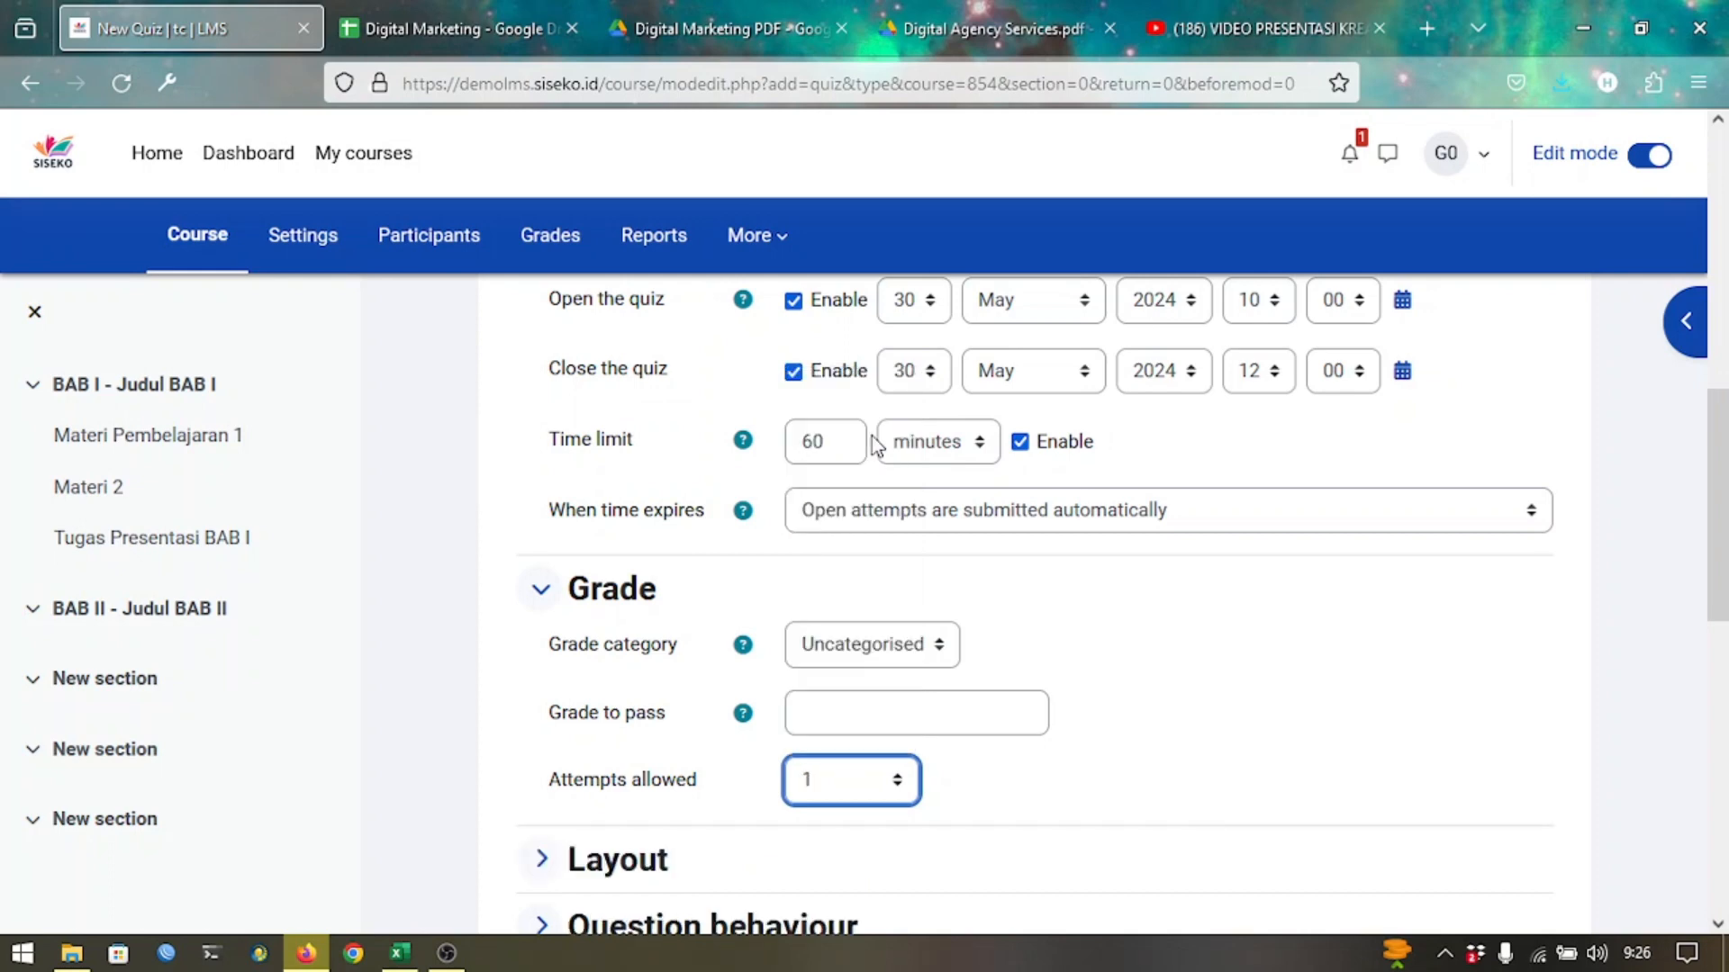
scroll(1067, 637, down, 3)
scroll(1067, 636, down, 2)
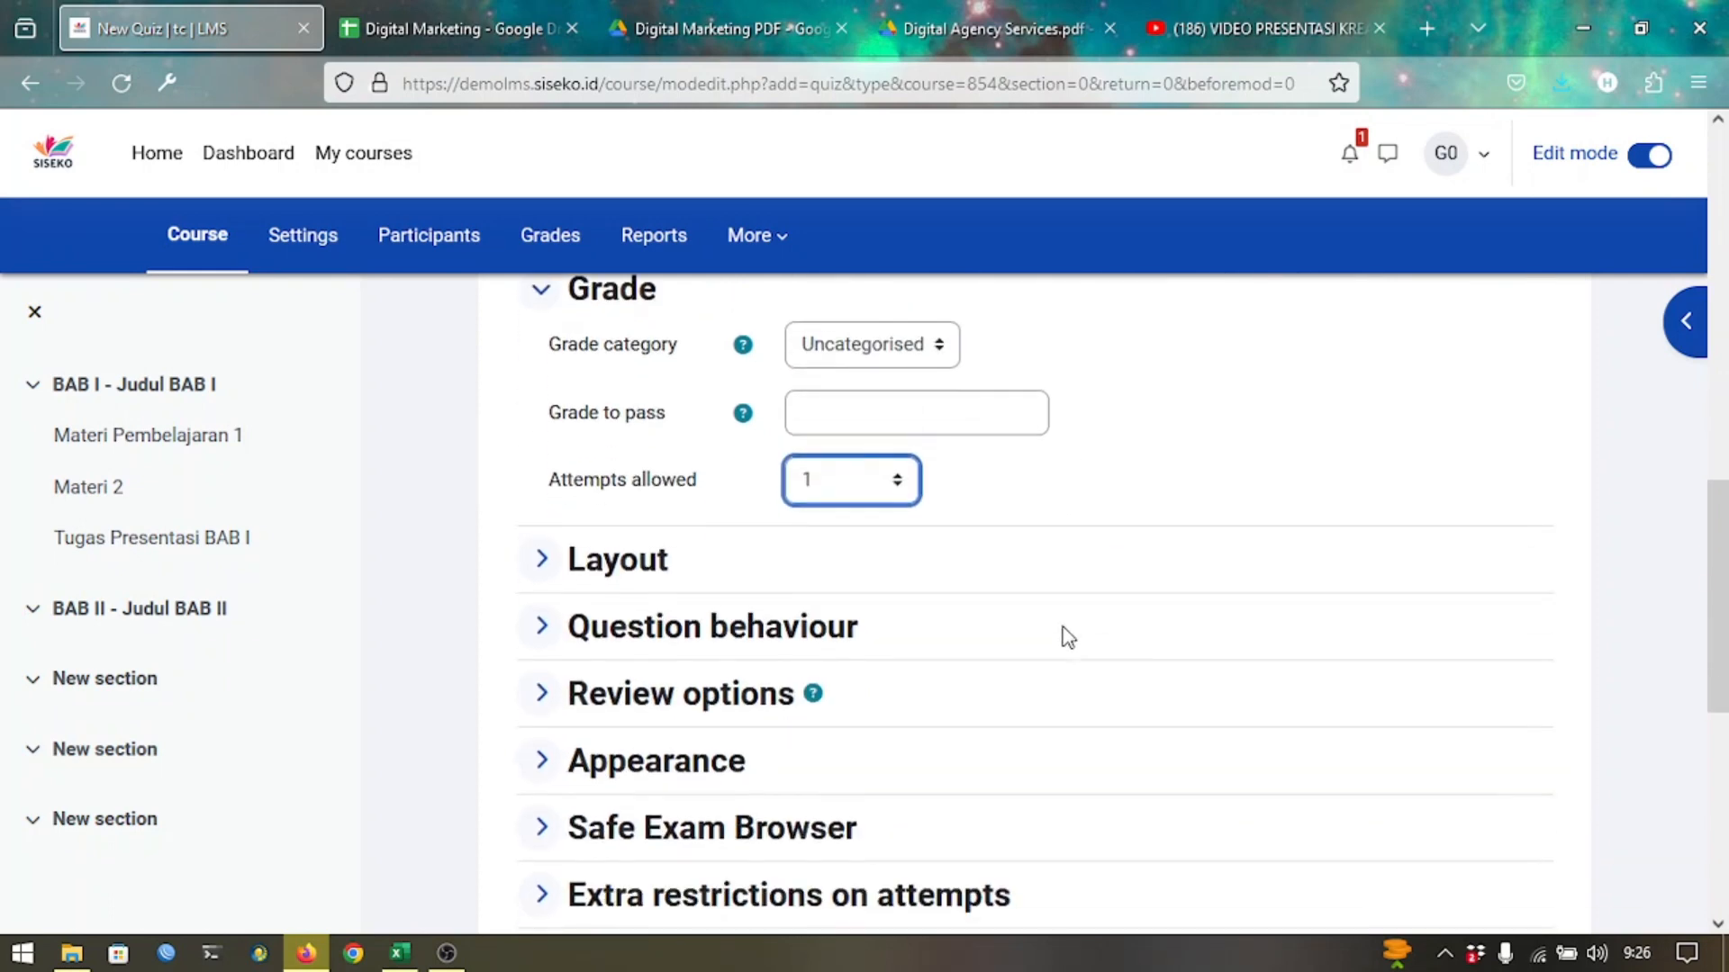
scroll(1067, 637, down, 2)
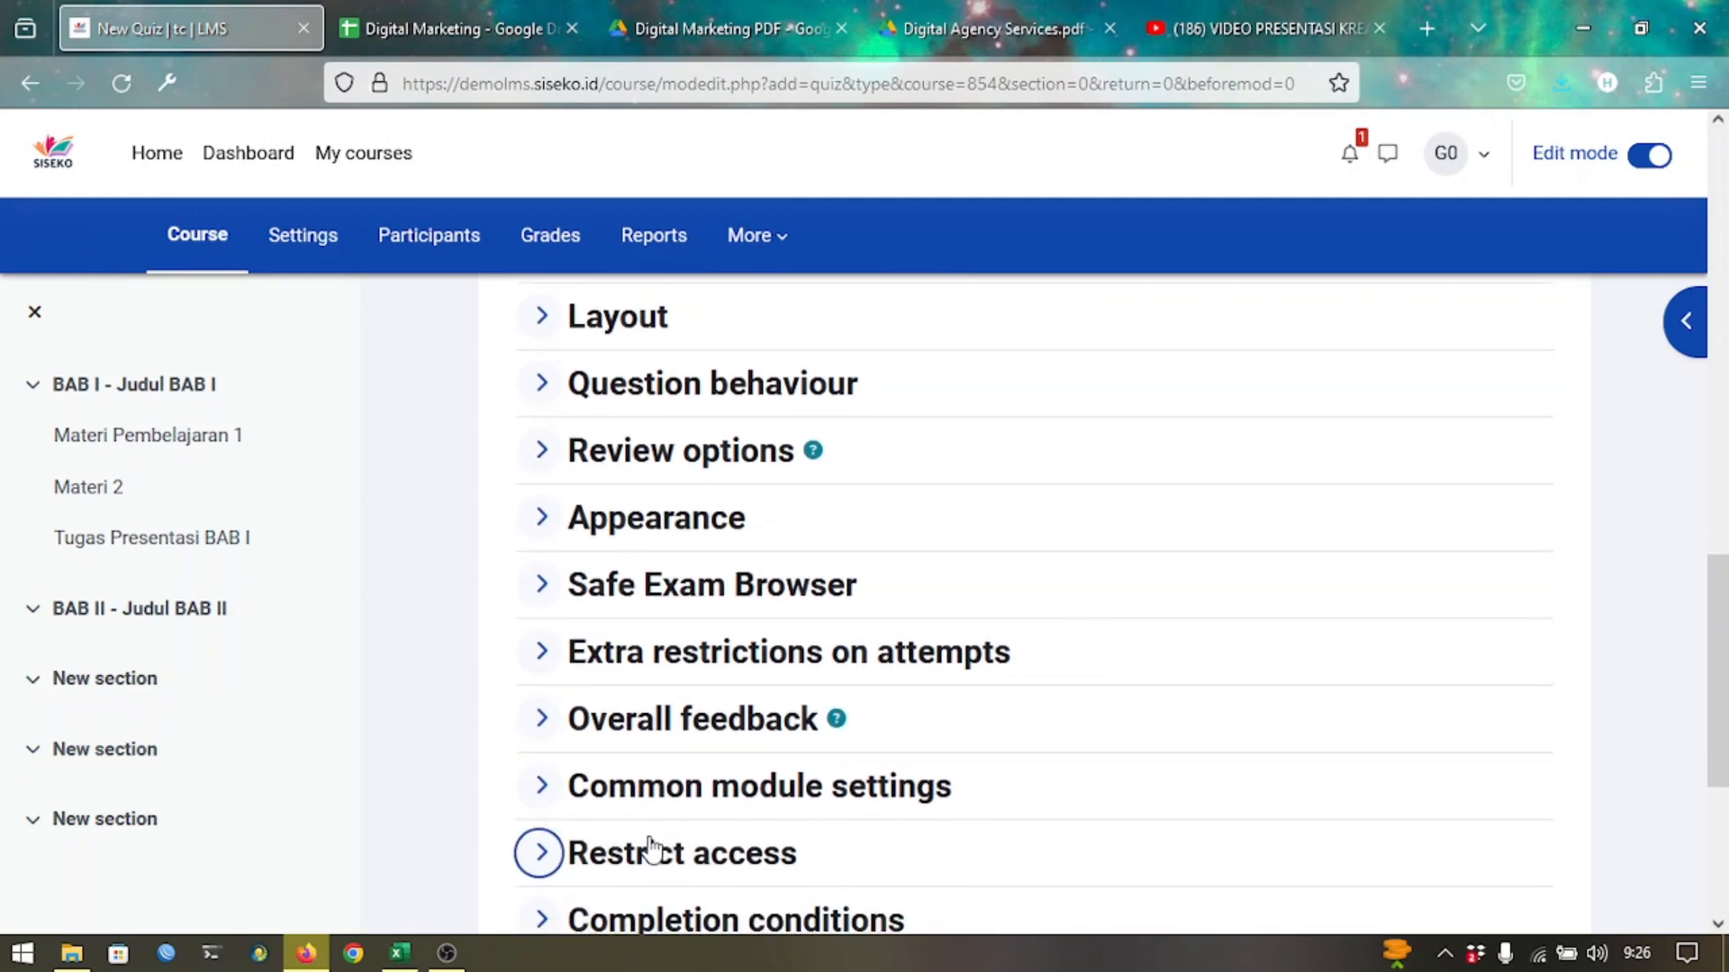
Under Extra restrictions on attempts, set a required quiz password and reveal it to verify.
click(824, 657)
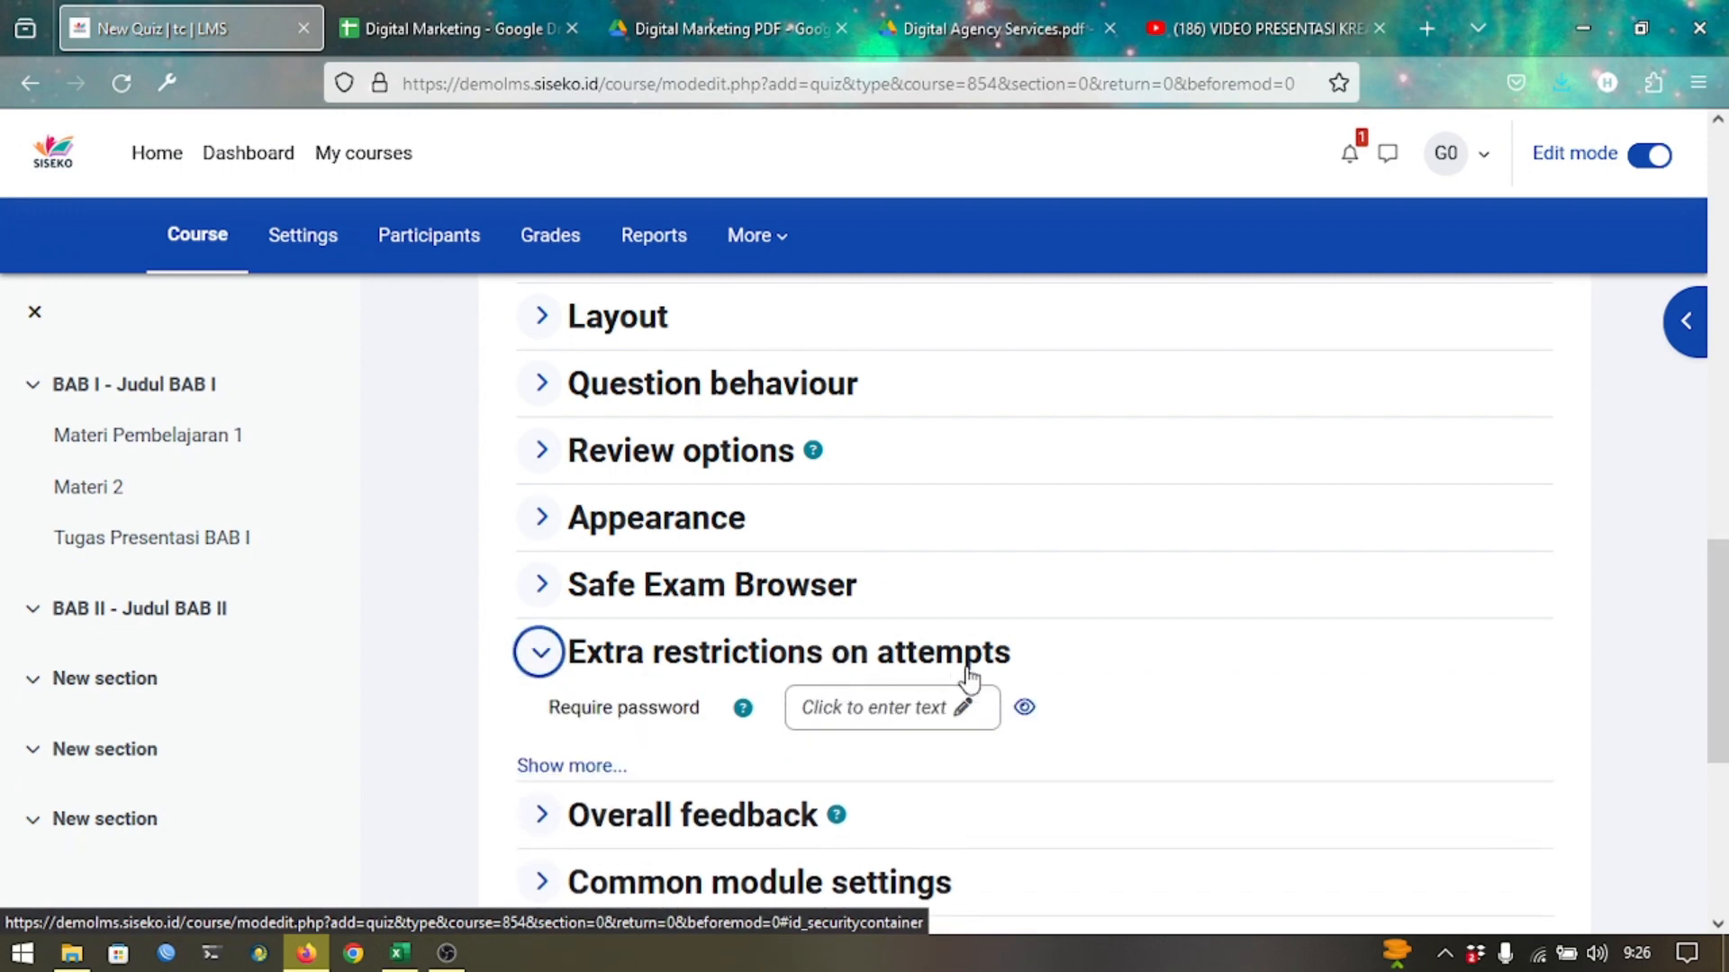
click(903, 717)
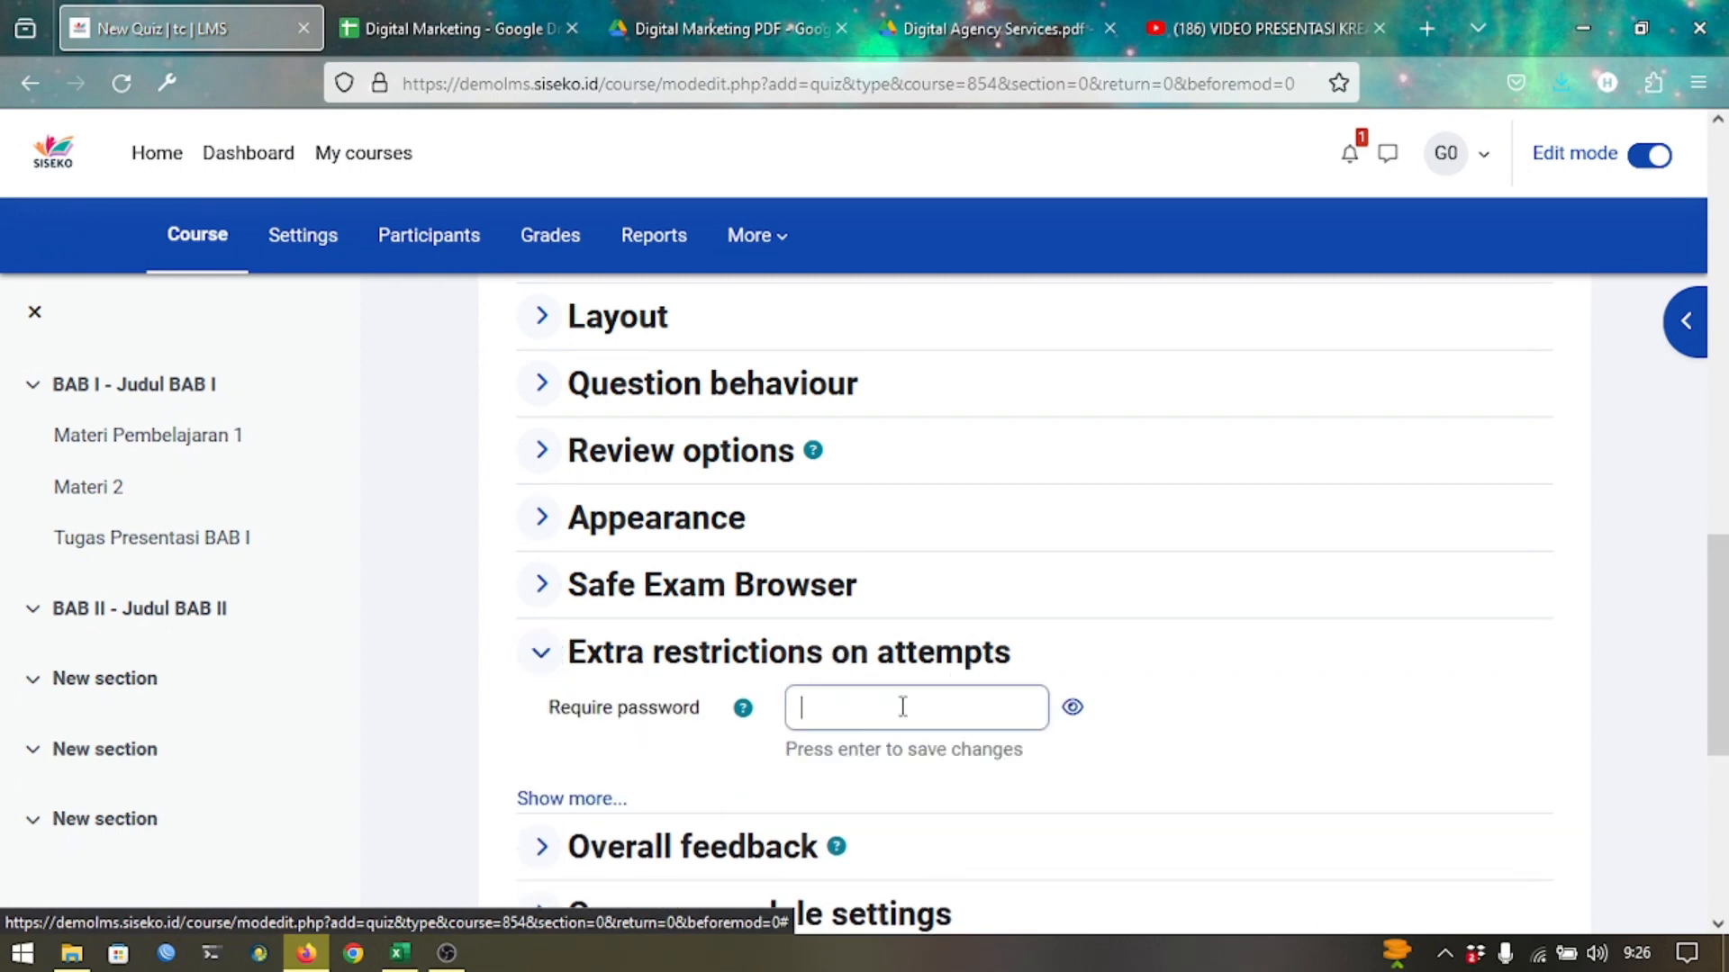
click(847, 706)
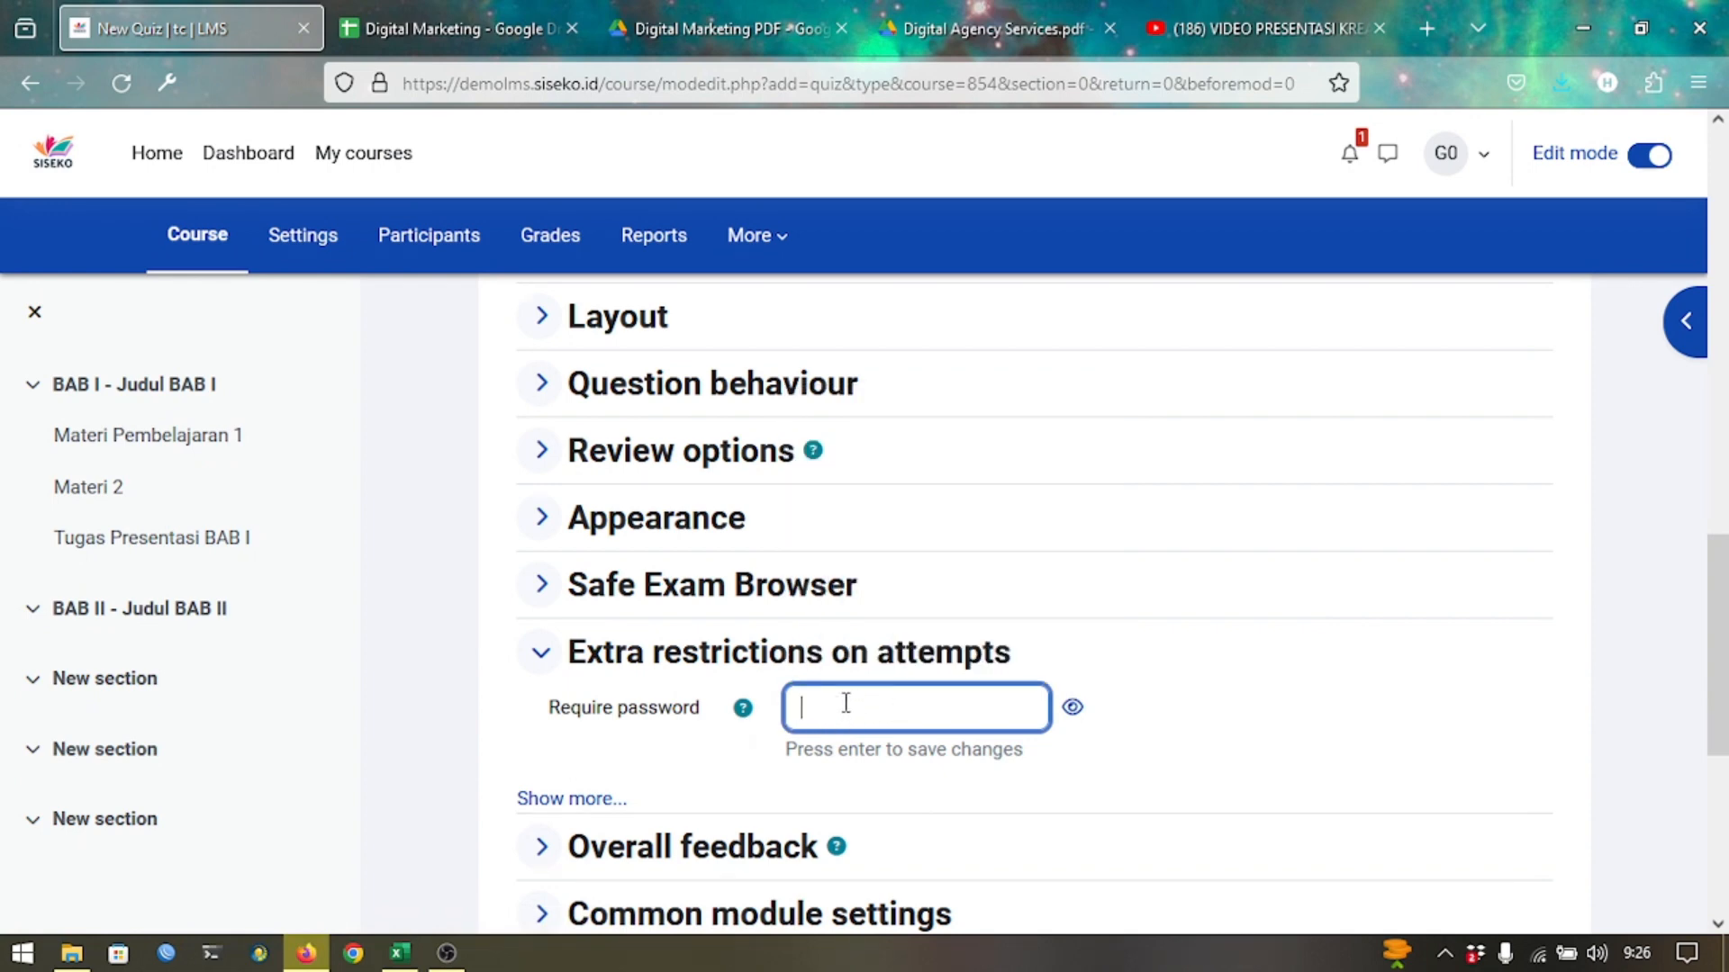
text(12)
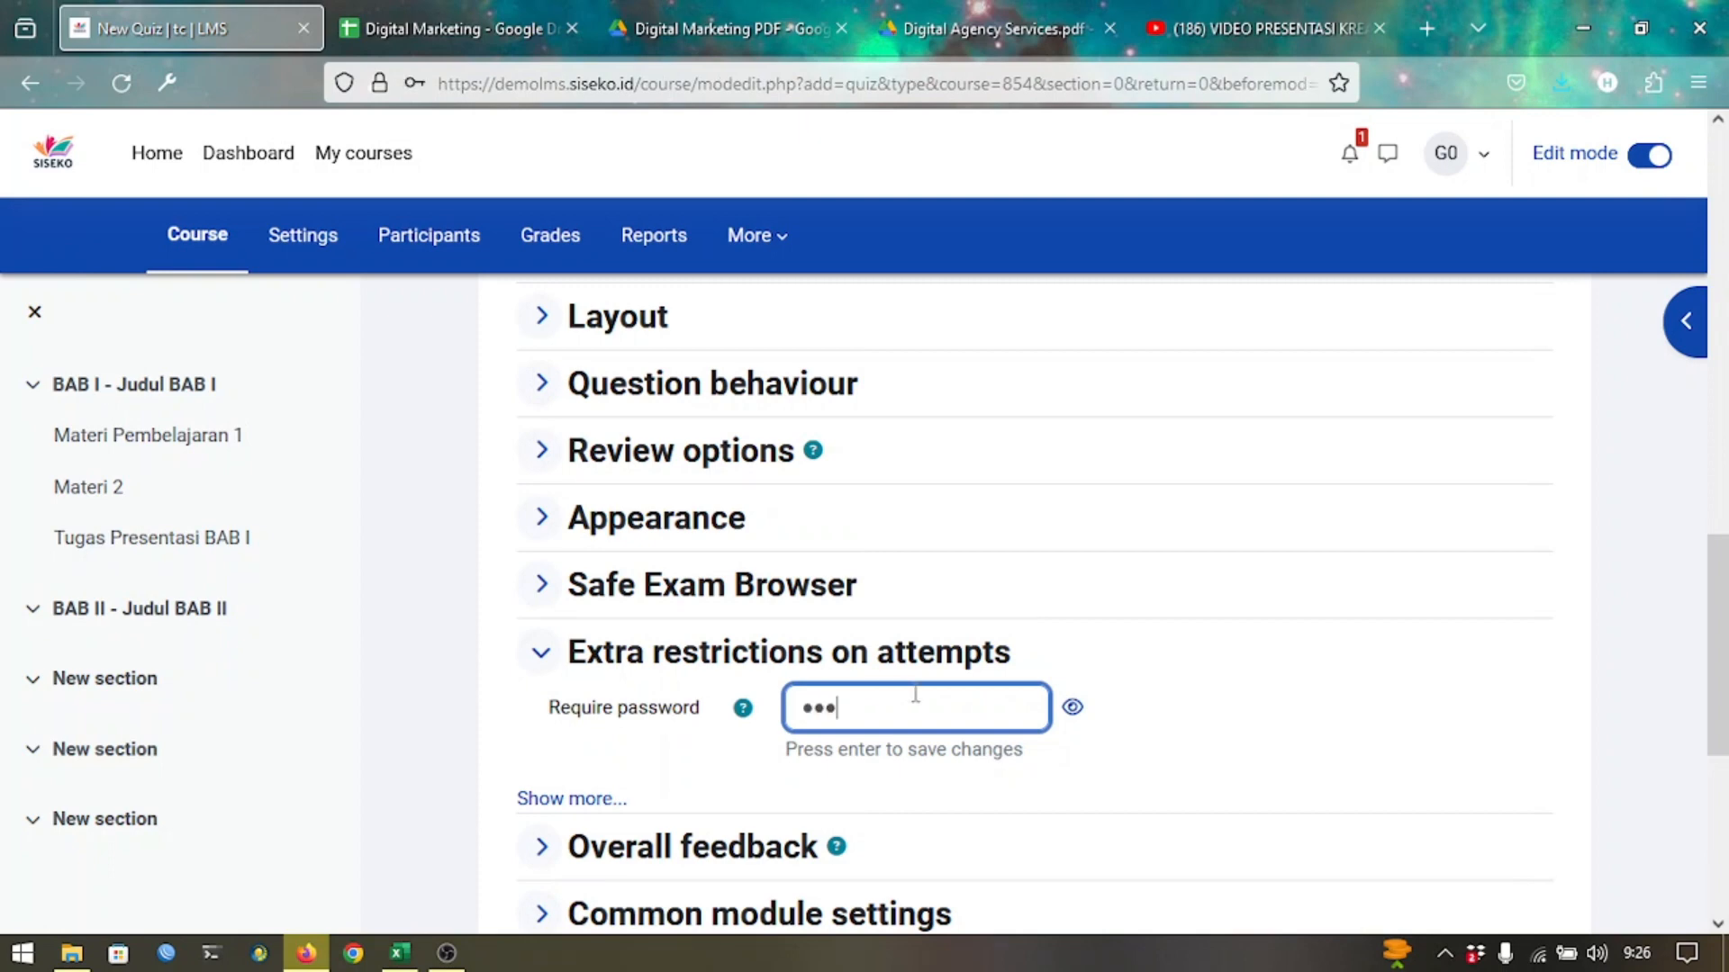
click(1072, 706)
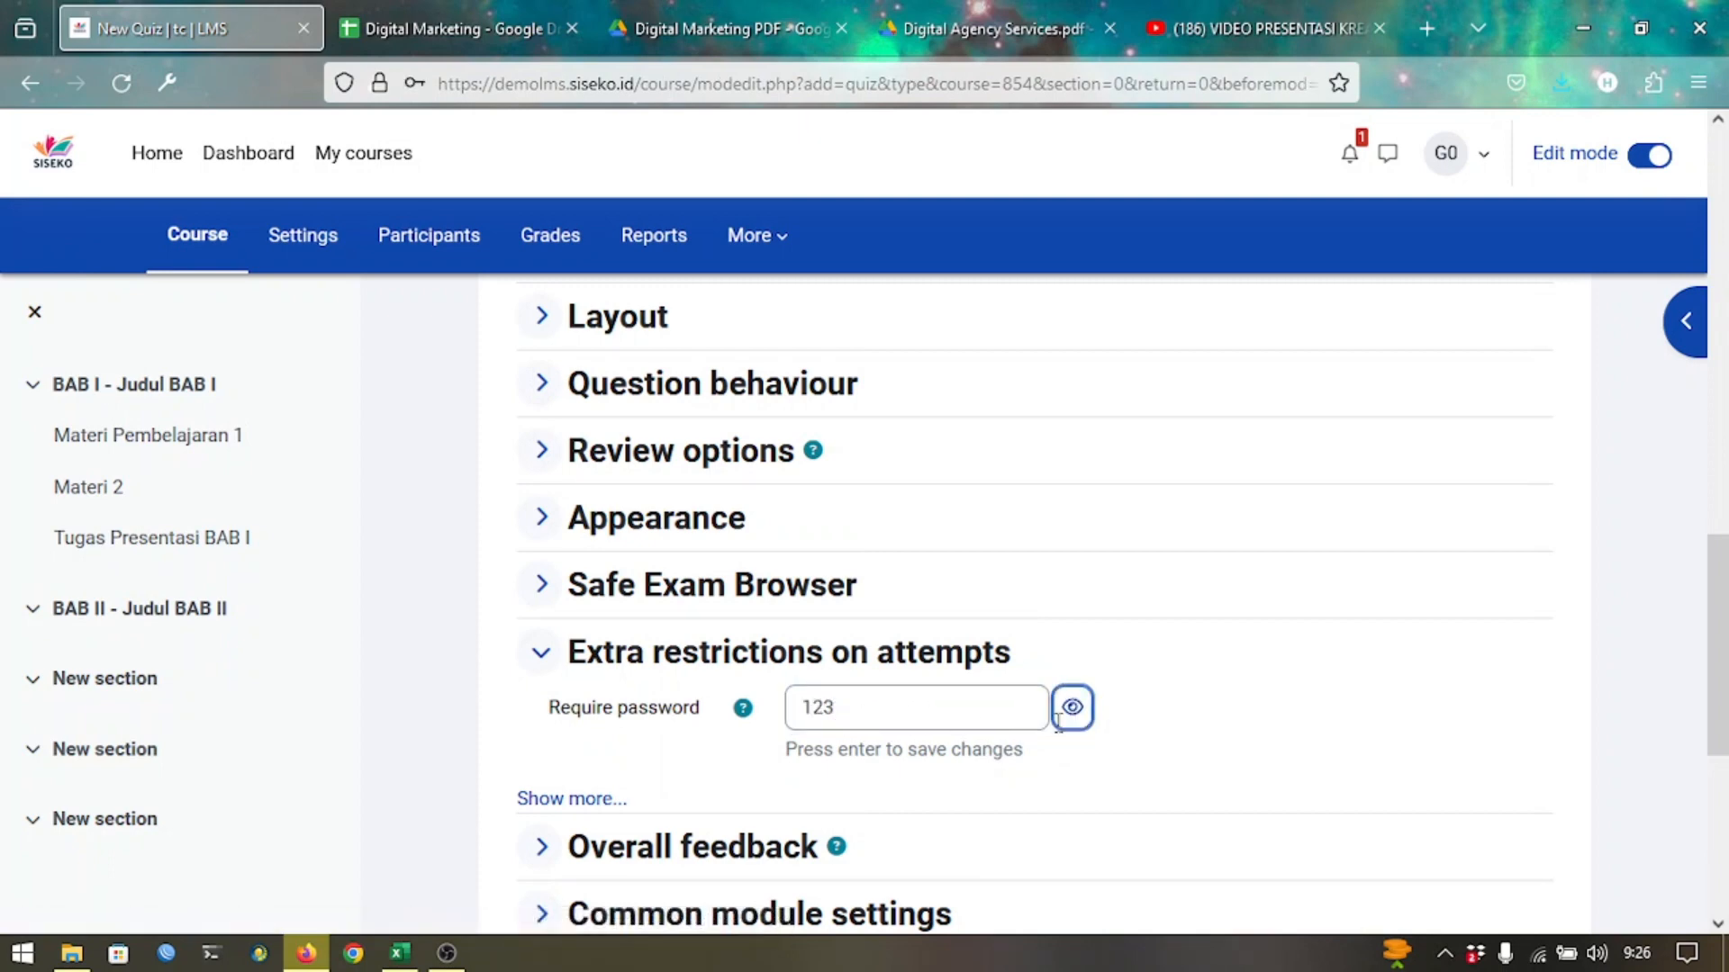
click(1201, 725)
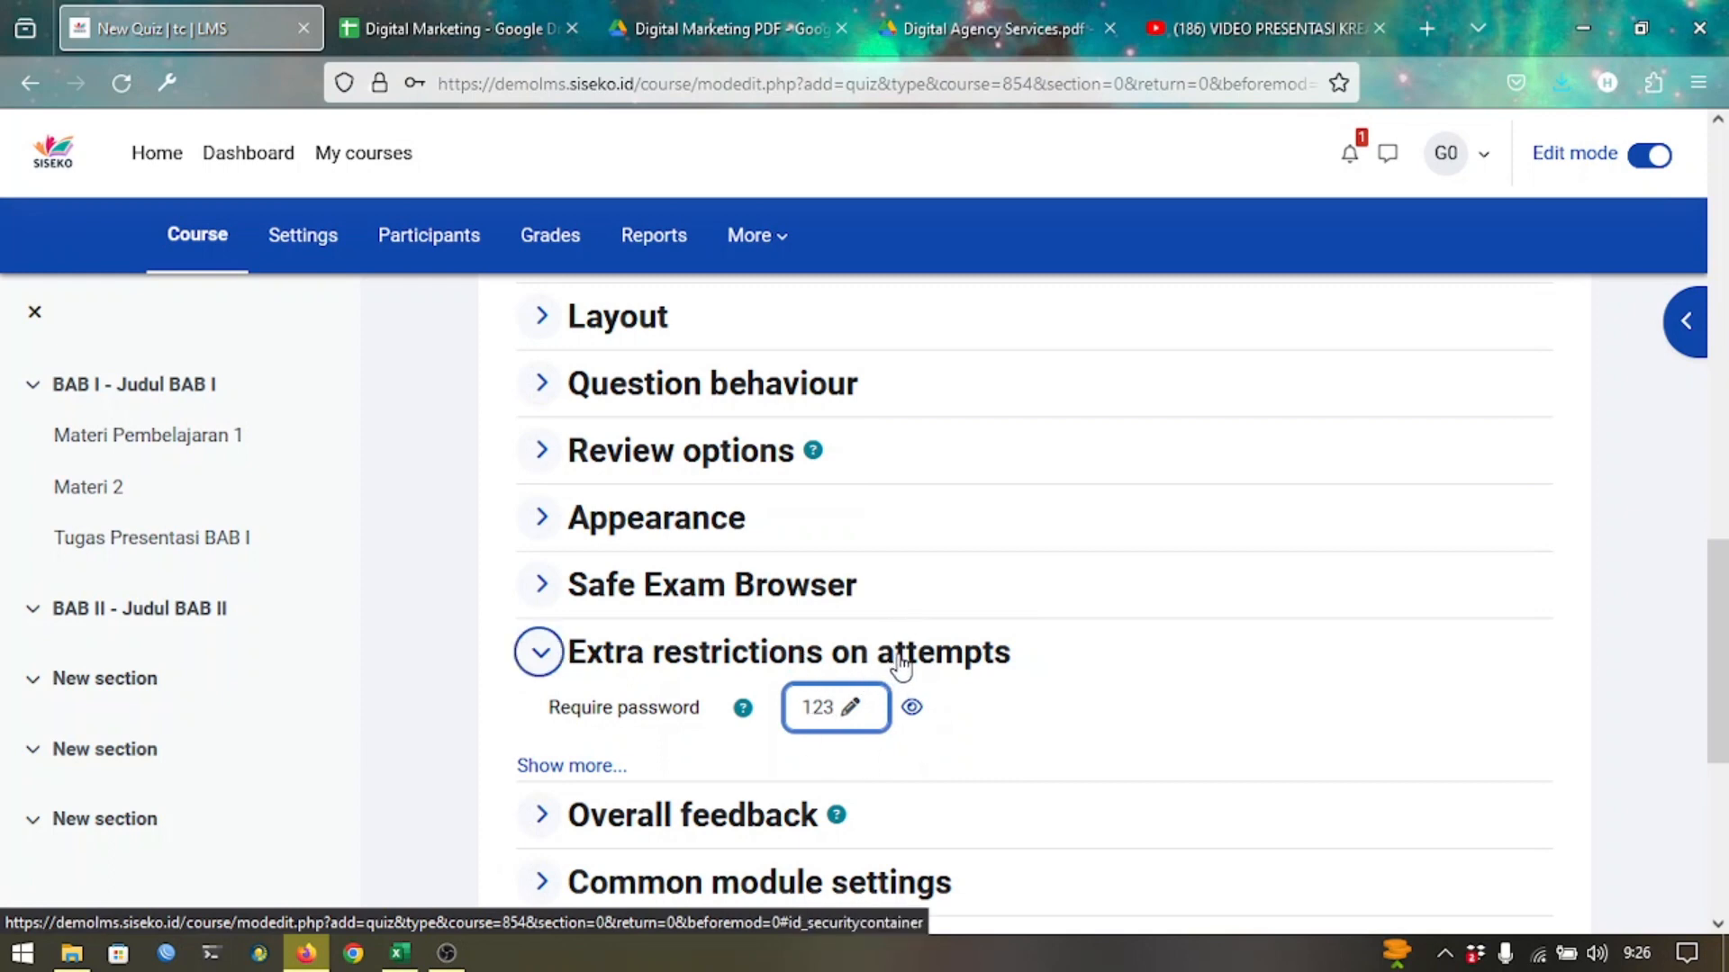
scroll(969, 621, down, 3)
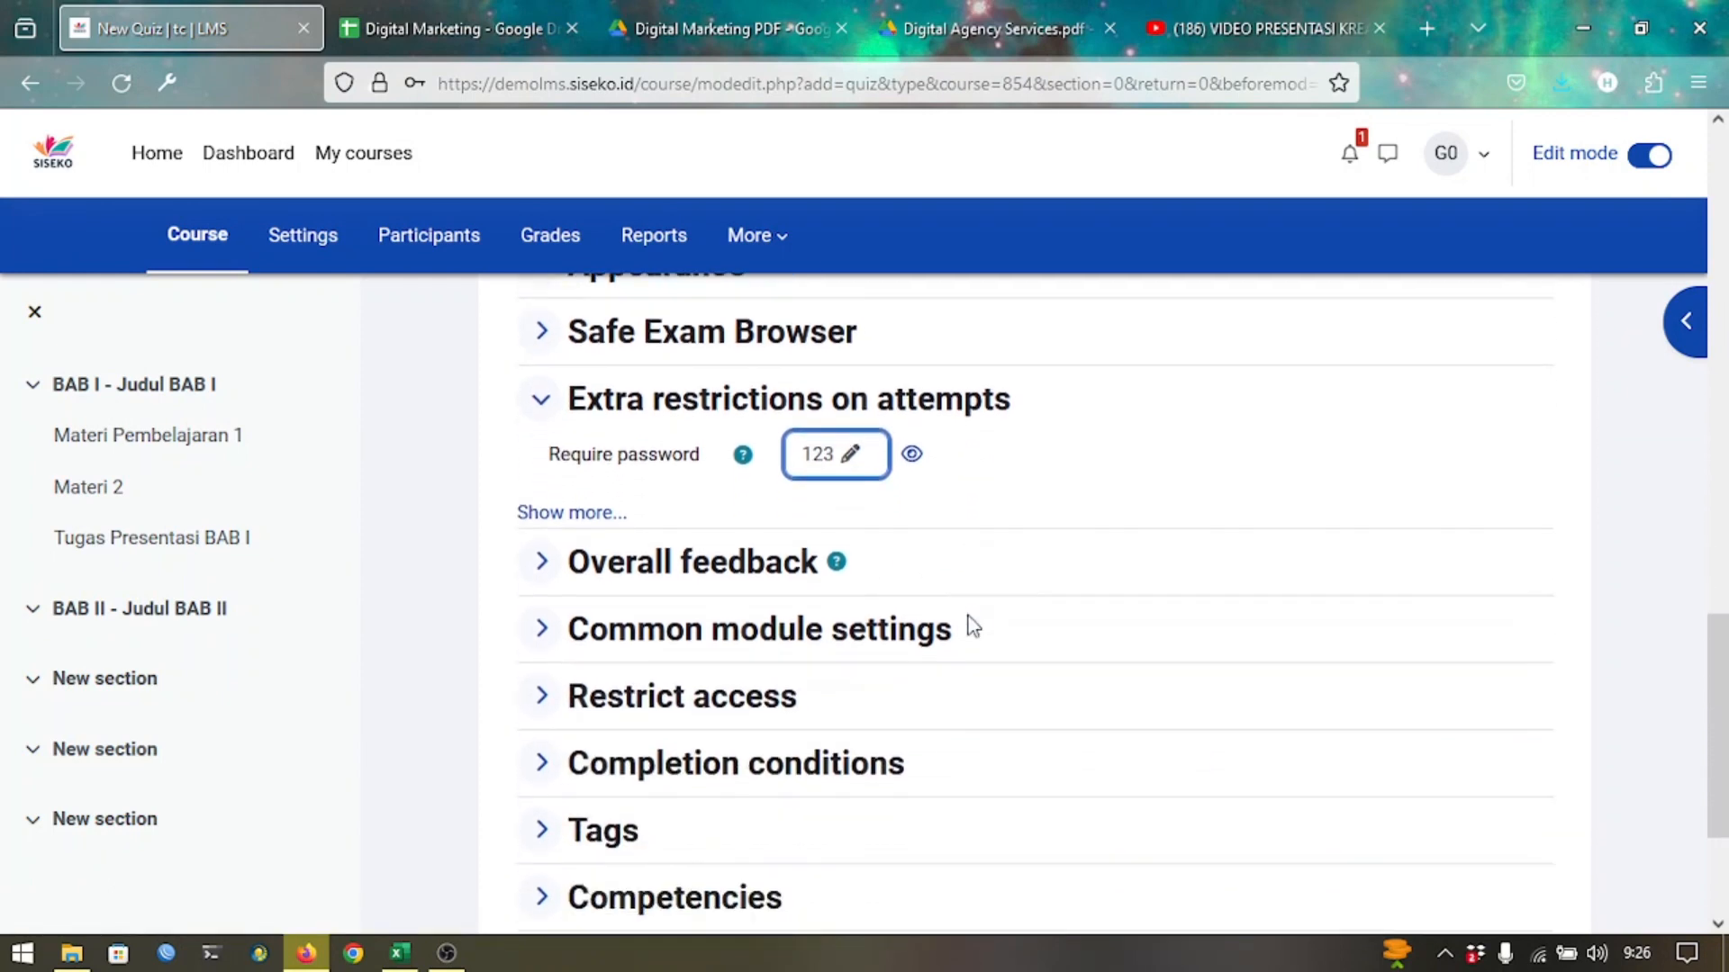
scroll(972, 626, down, 2)
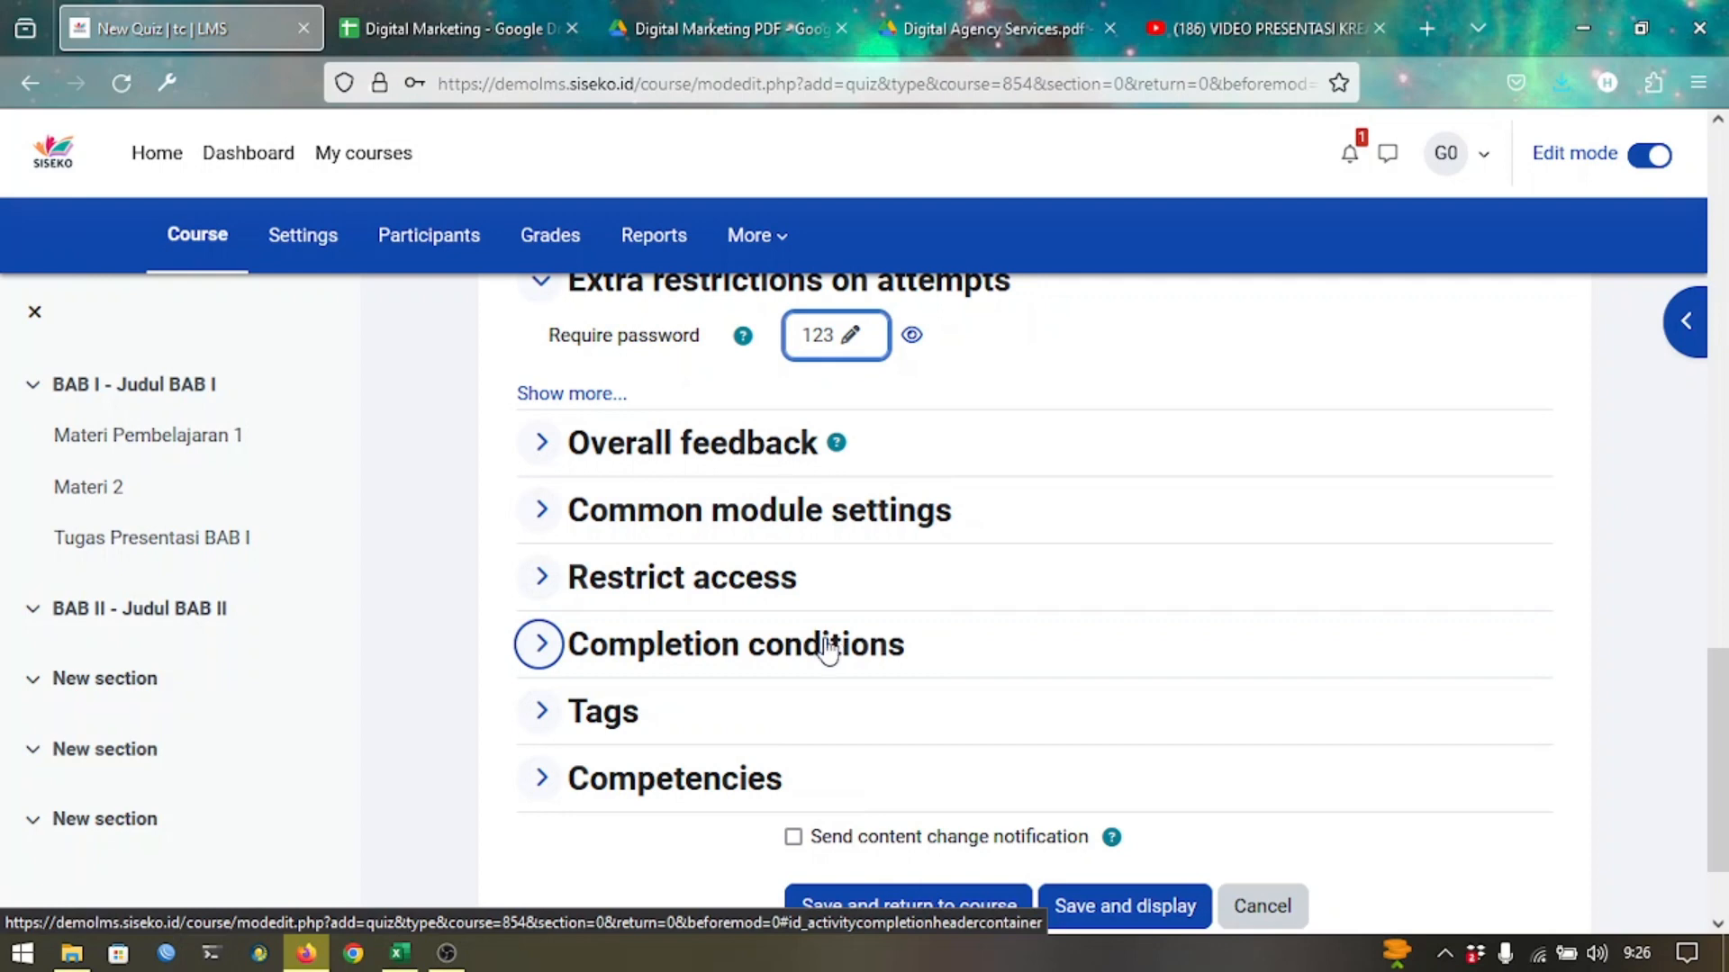
Add completion requirements: view the activity, make minimum attempts, and receive a grade.
click(759, 656)
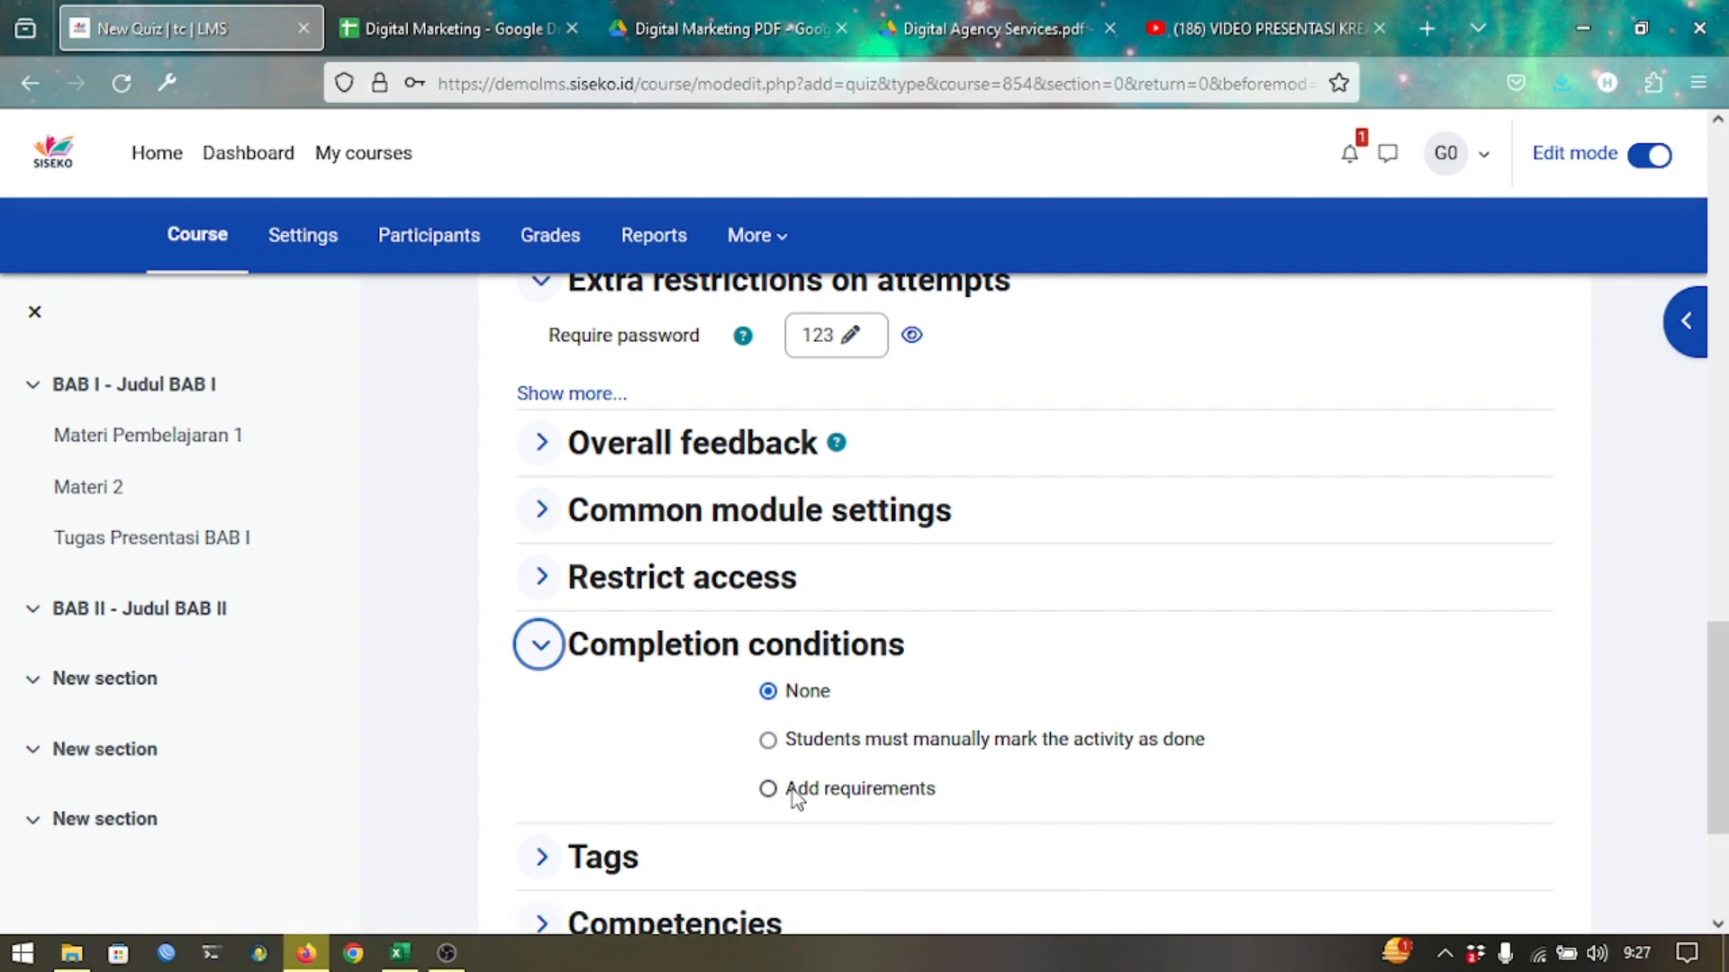
click(789, 795)
scroll(929, 770, down, 3)
scroll(927, 765, up, 1)
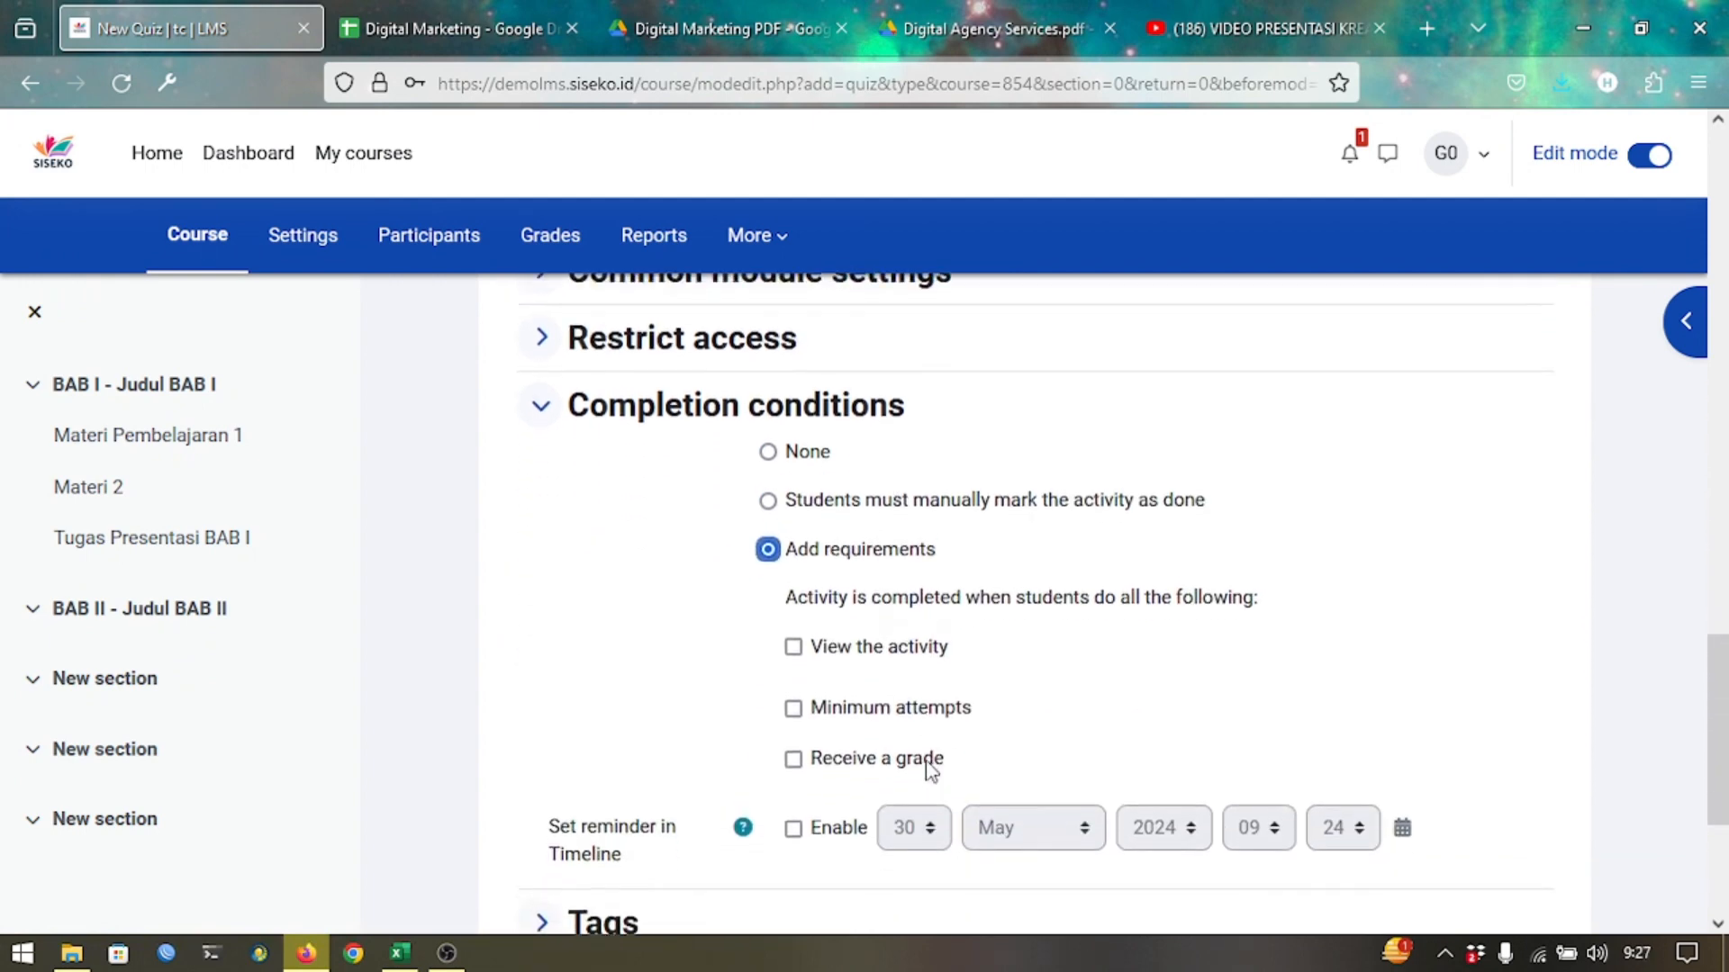
click(937, 666)
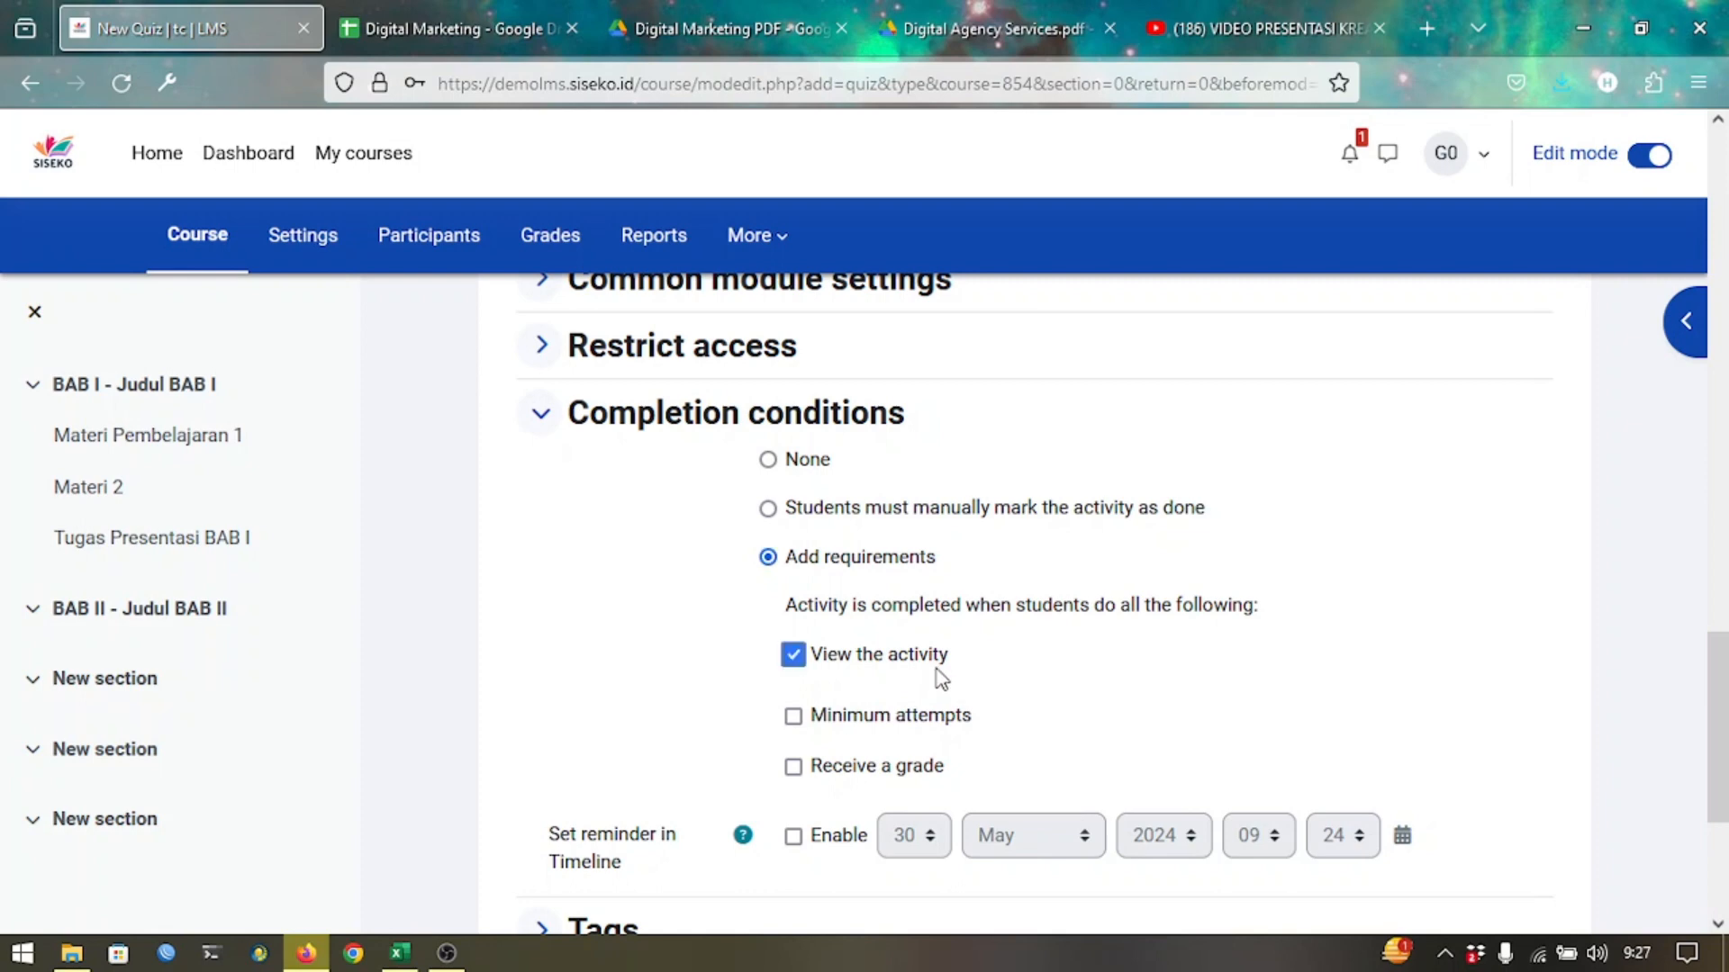
click(906, 718)
click(855, 790)
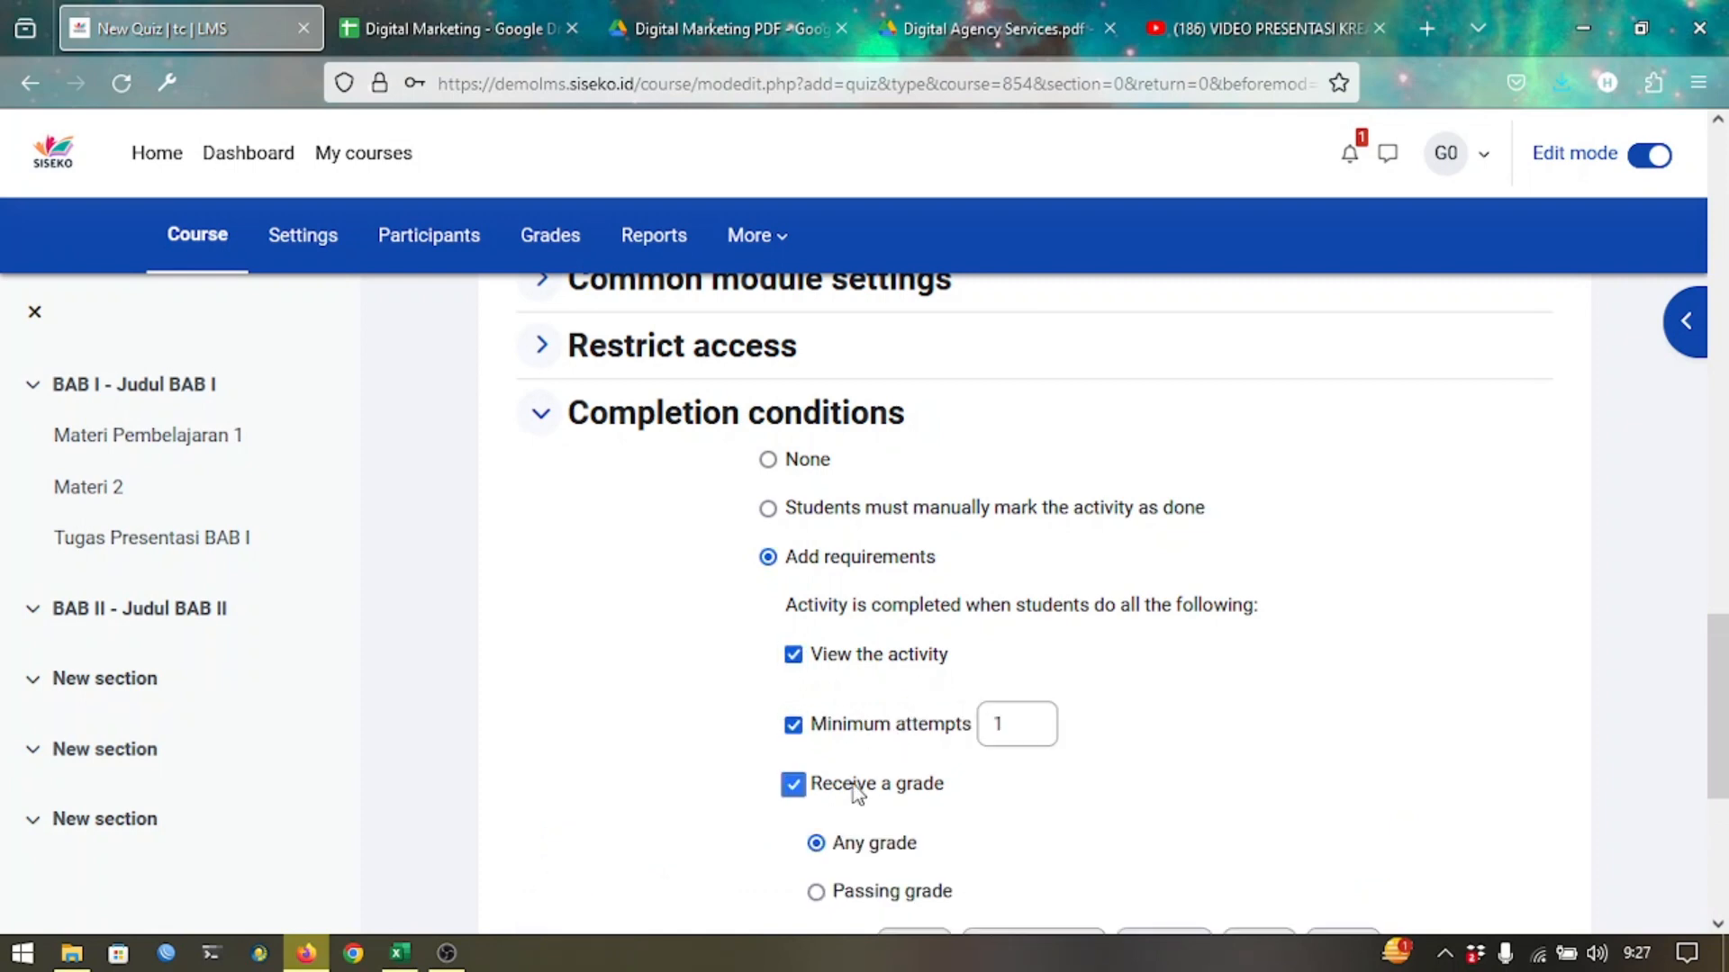
scroll(900, 774, down, 2)
scroll(900, 772, down, 4)
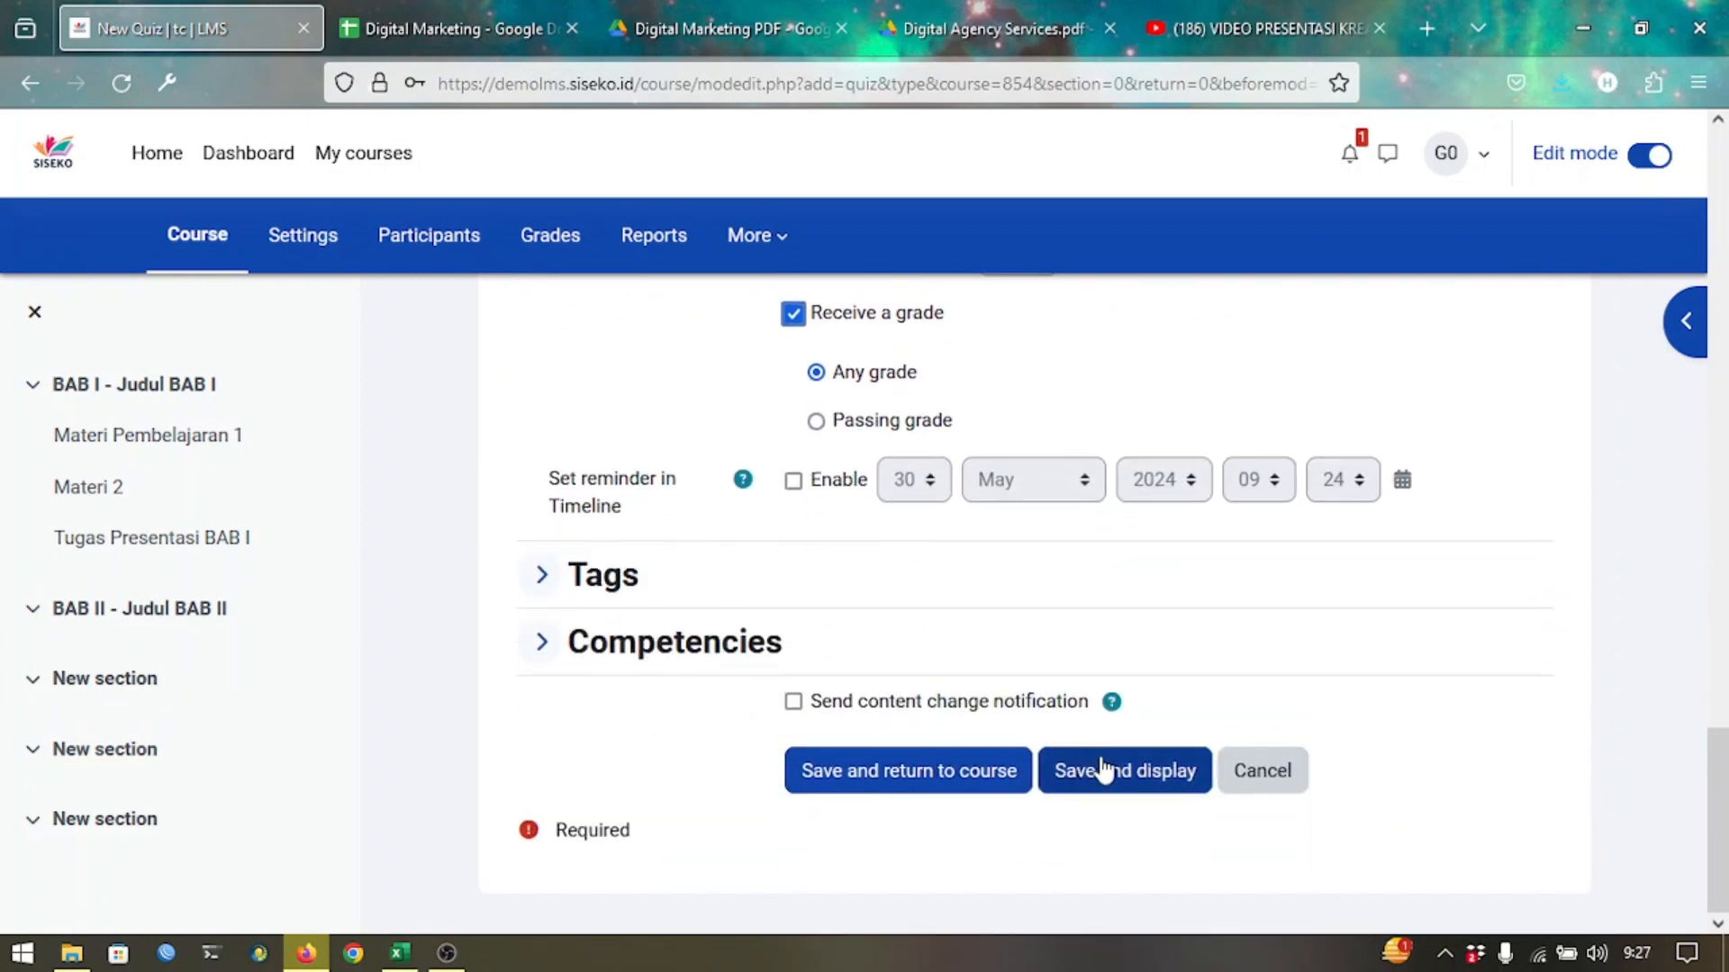
Save and display the quiz, then reopen its settings for editing.
click(1105, 770)
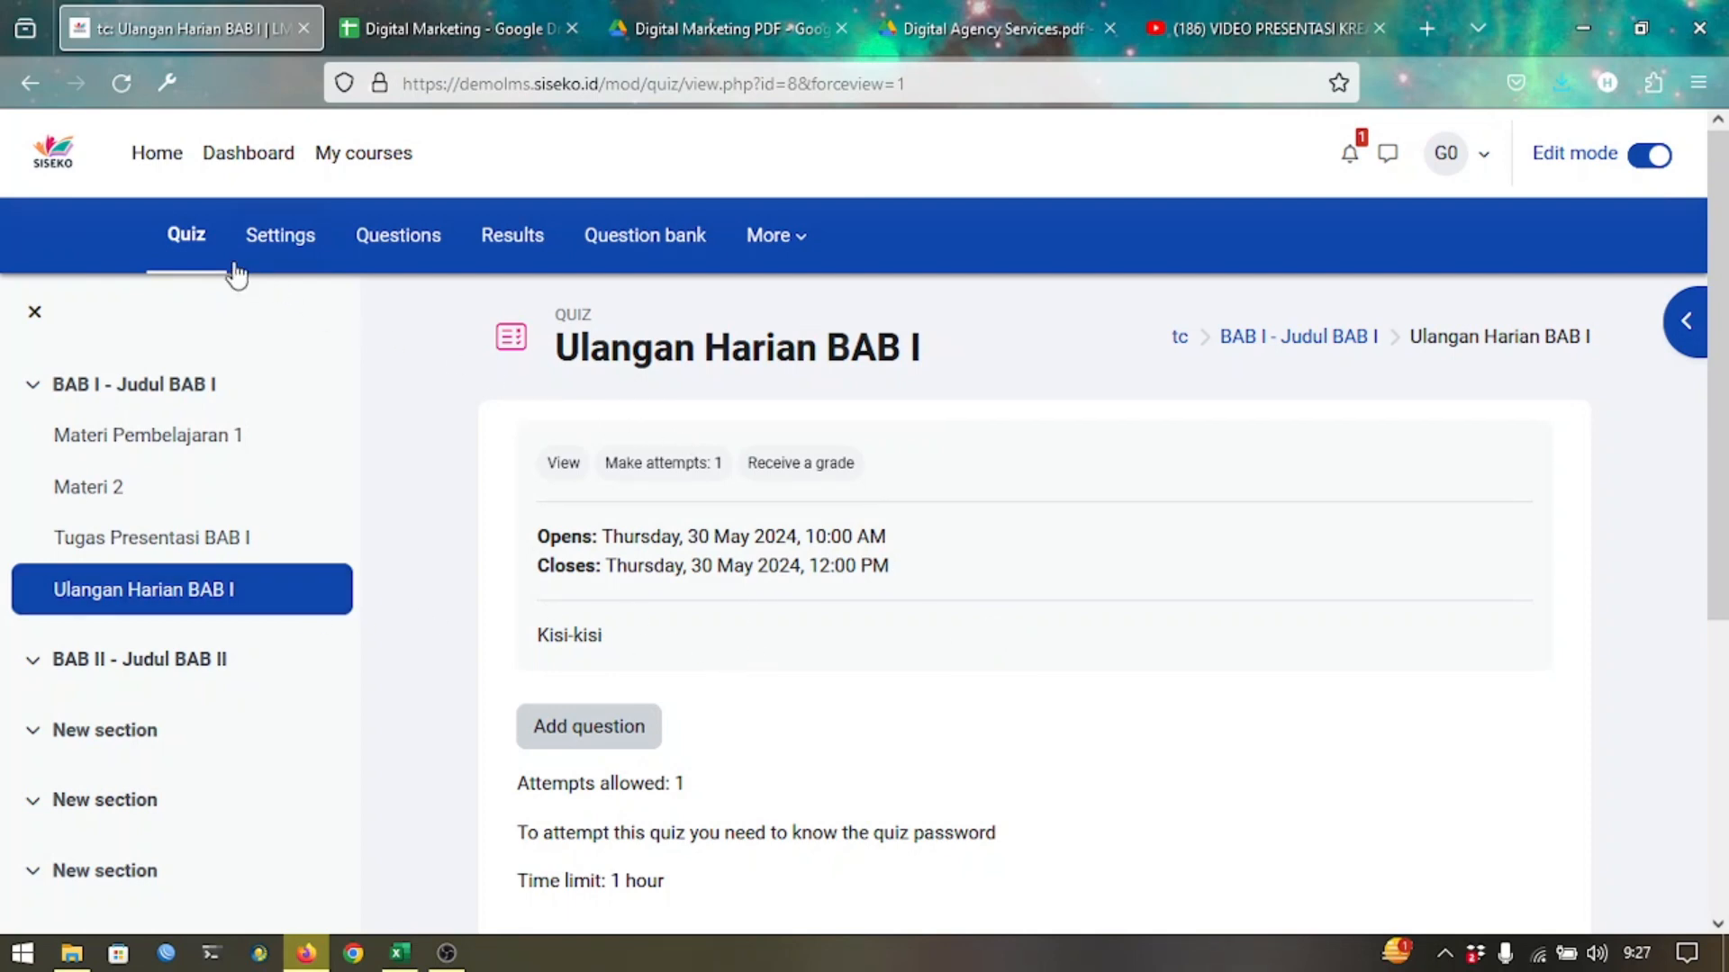
click(304, 268)
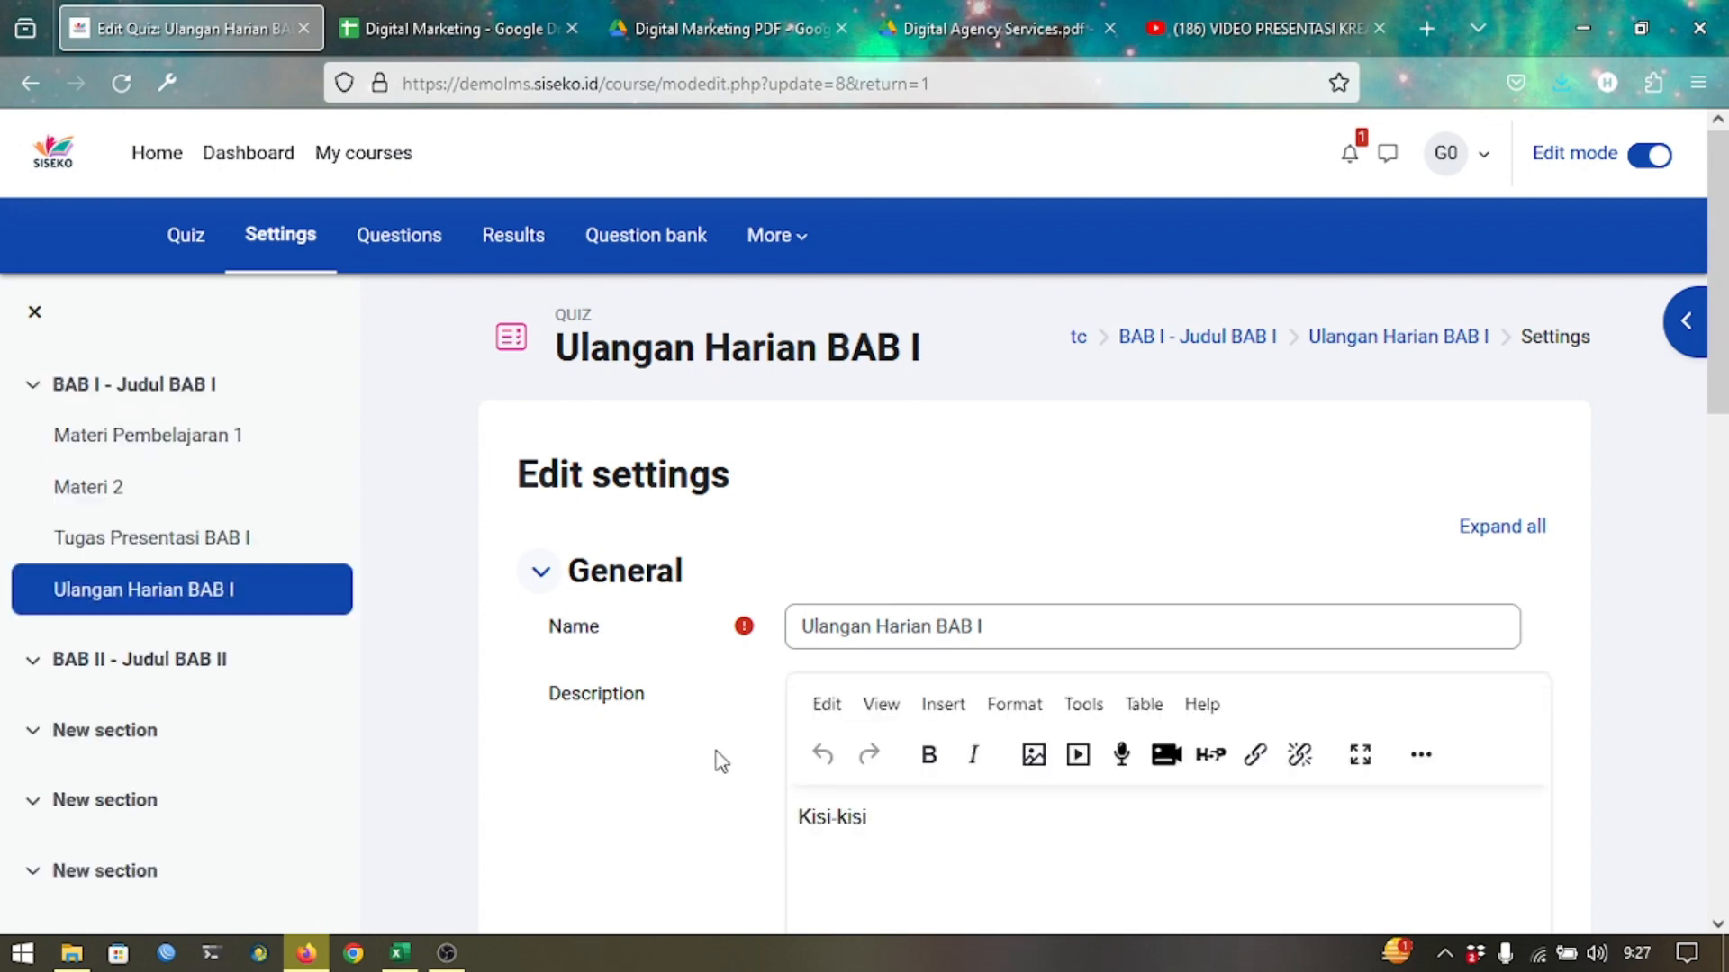
Scroll the quiz's edit form and expand Timing to review opening, closing and time limit.
scroll(720, 761, down, 2)
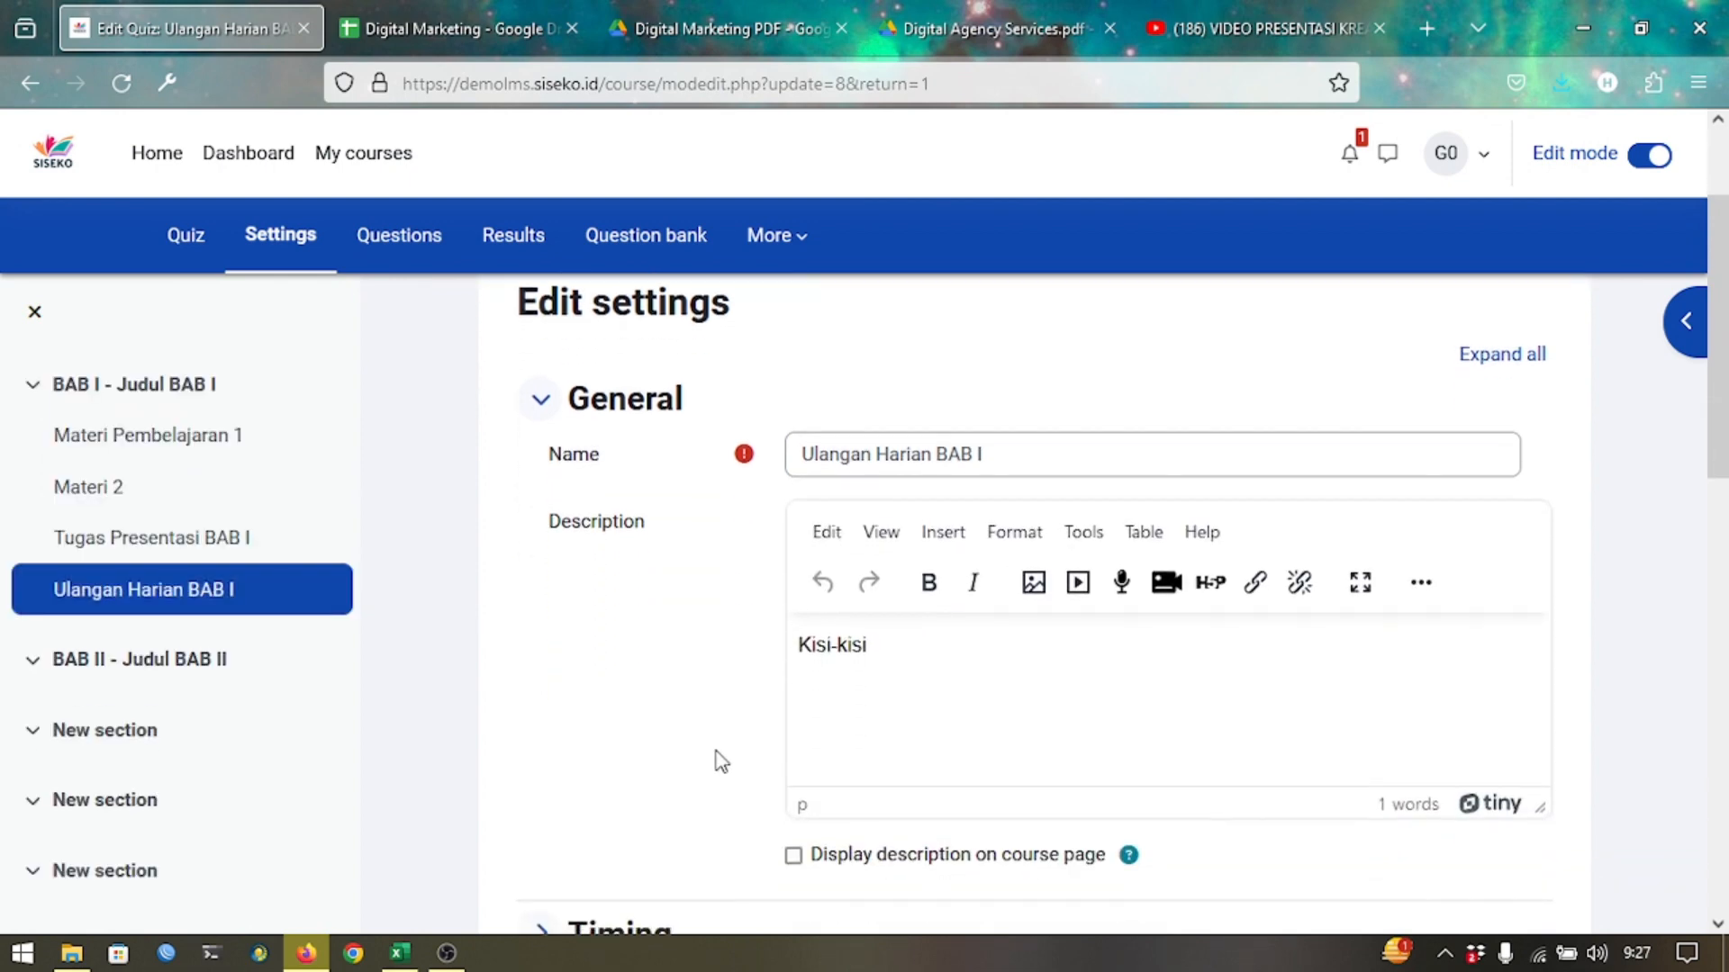
scroll(720, 761, down, 4)
scroll(540, 764, down, 4)
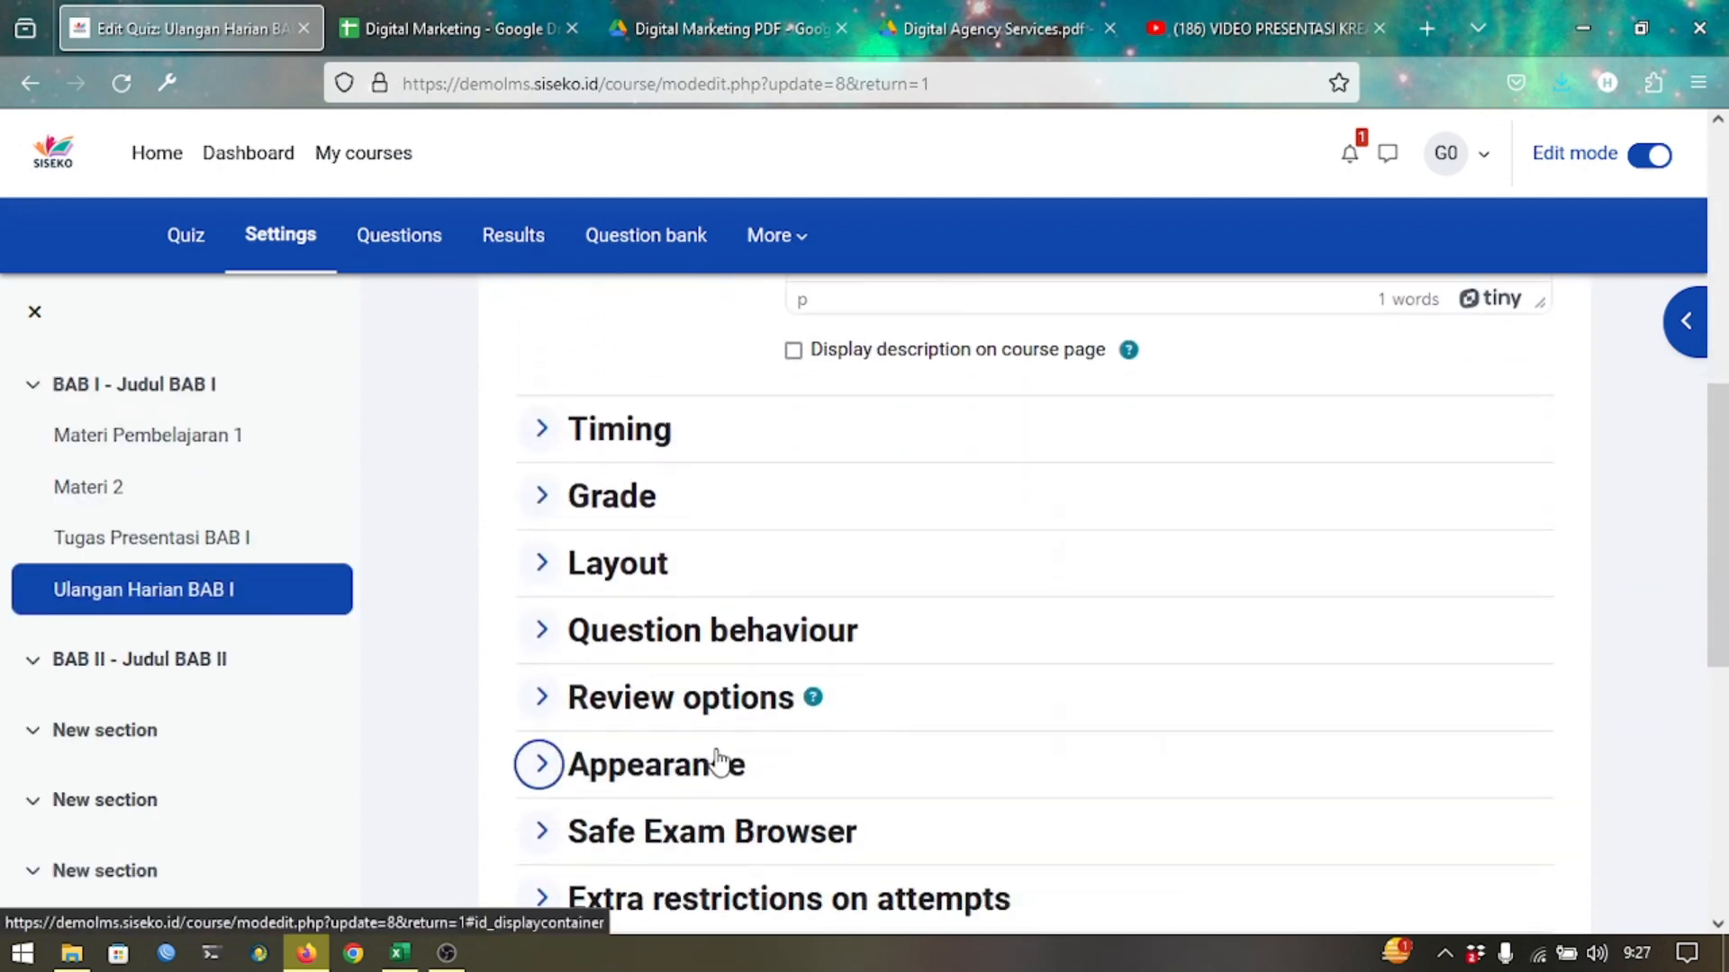
scroll(541, 748, up, 3)
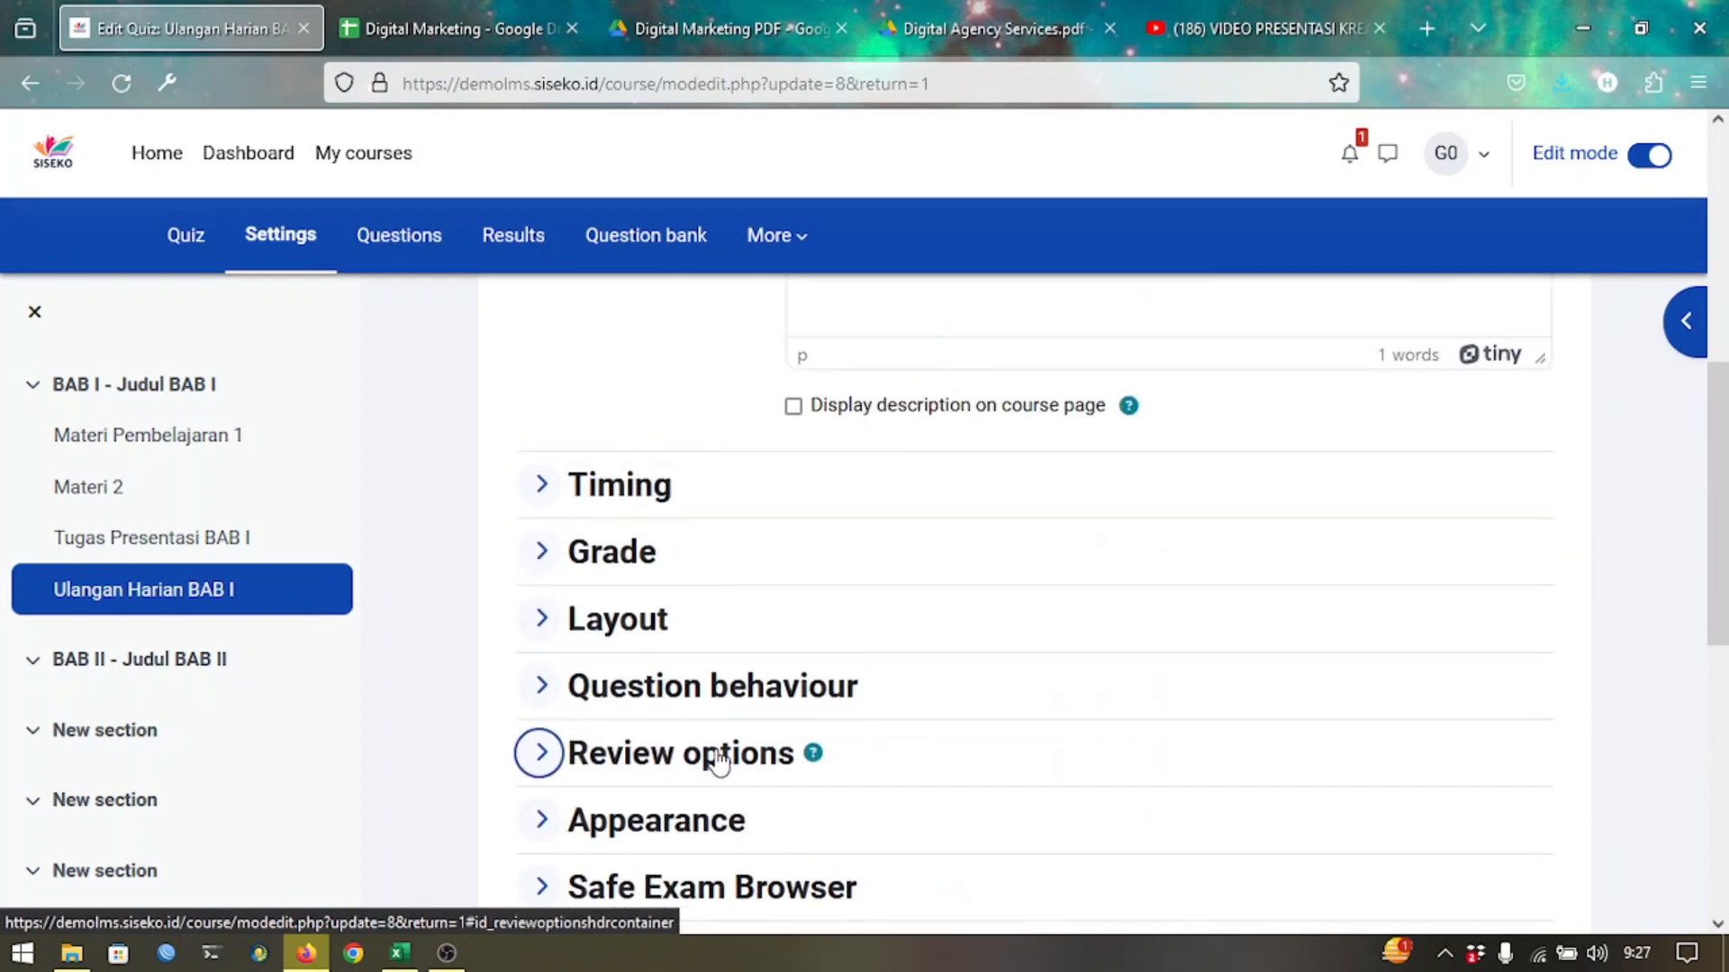
click(653, 484)
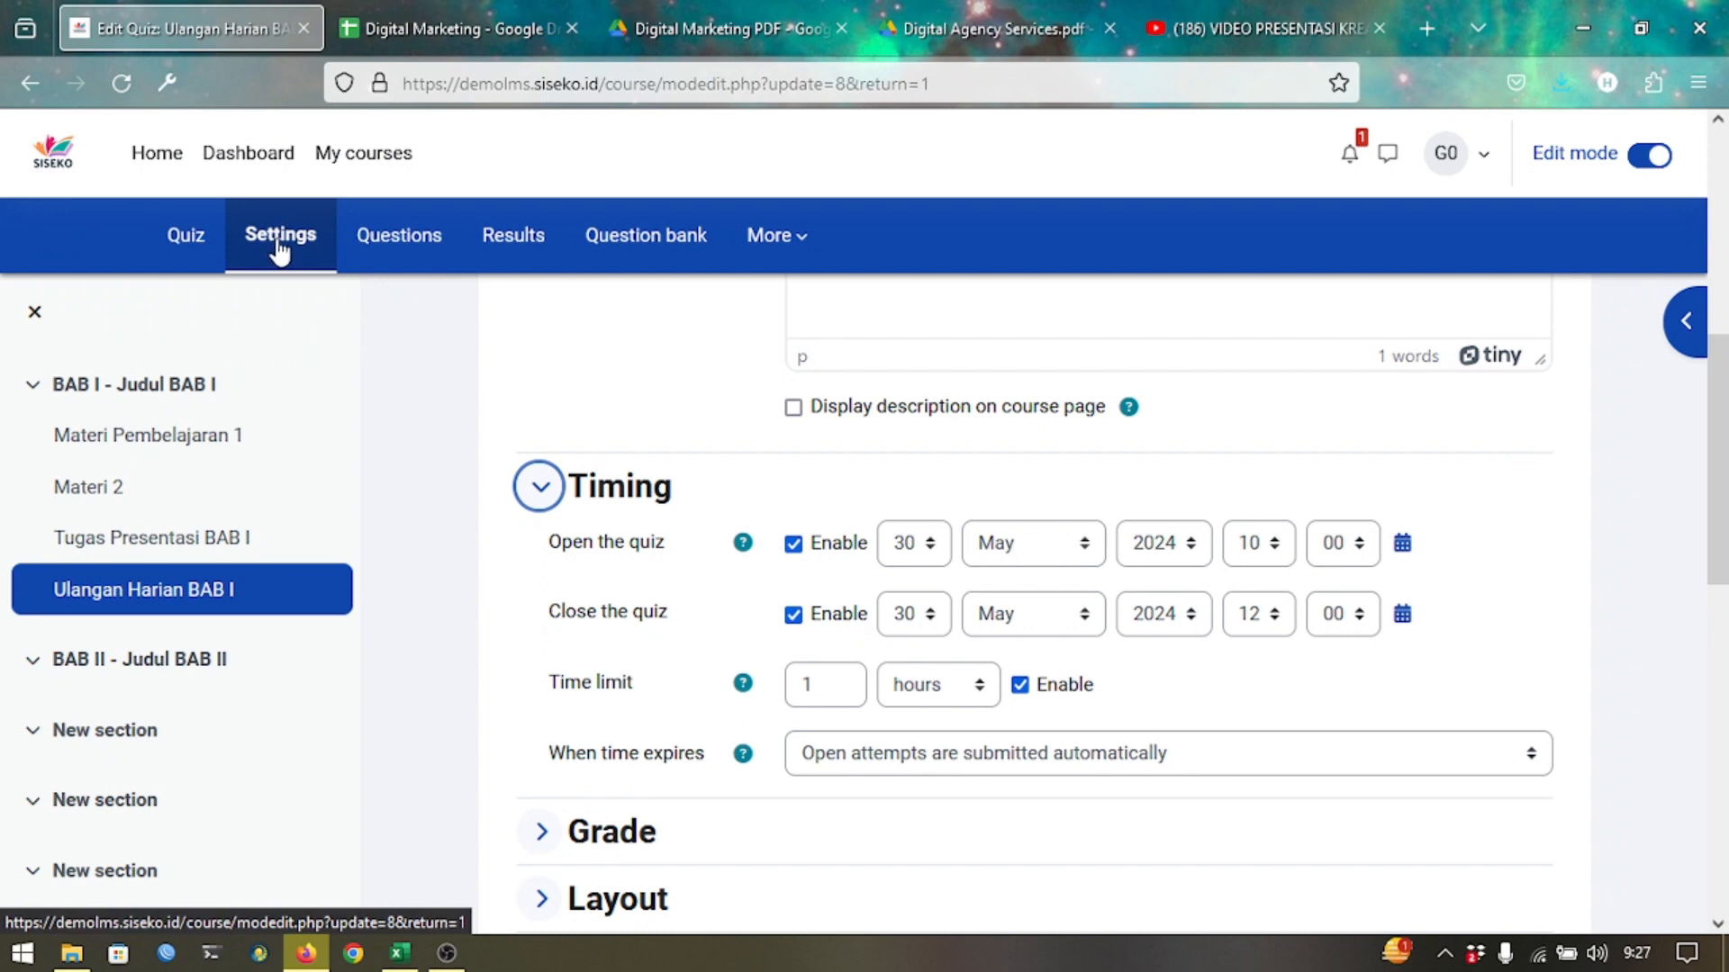
Return to the Ulangan Harian BAB I overview and briefly check the More menu.
click(216, 244)
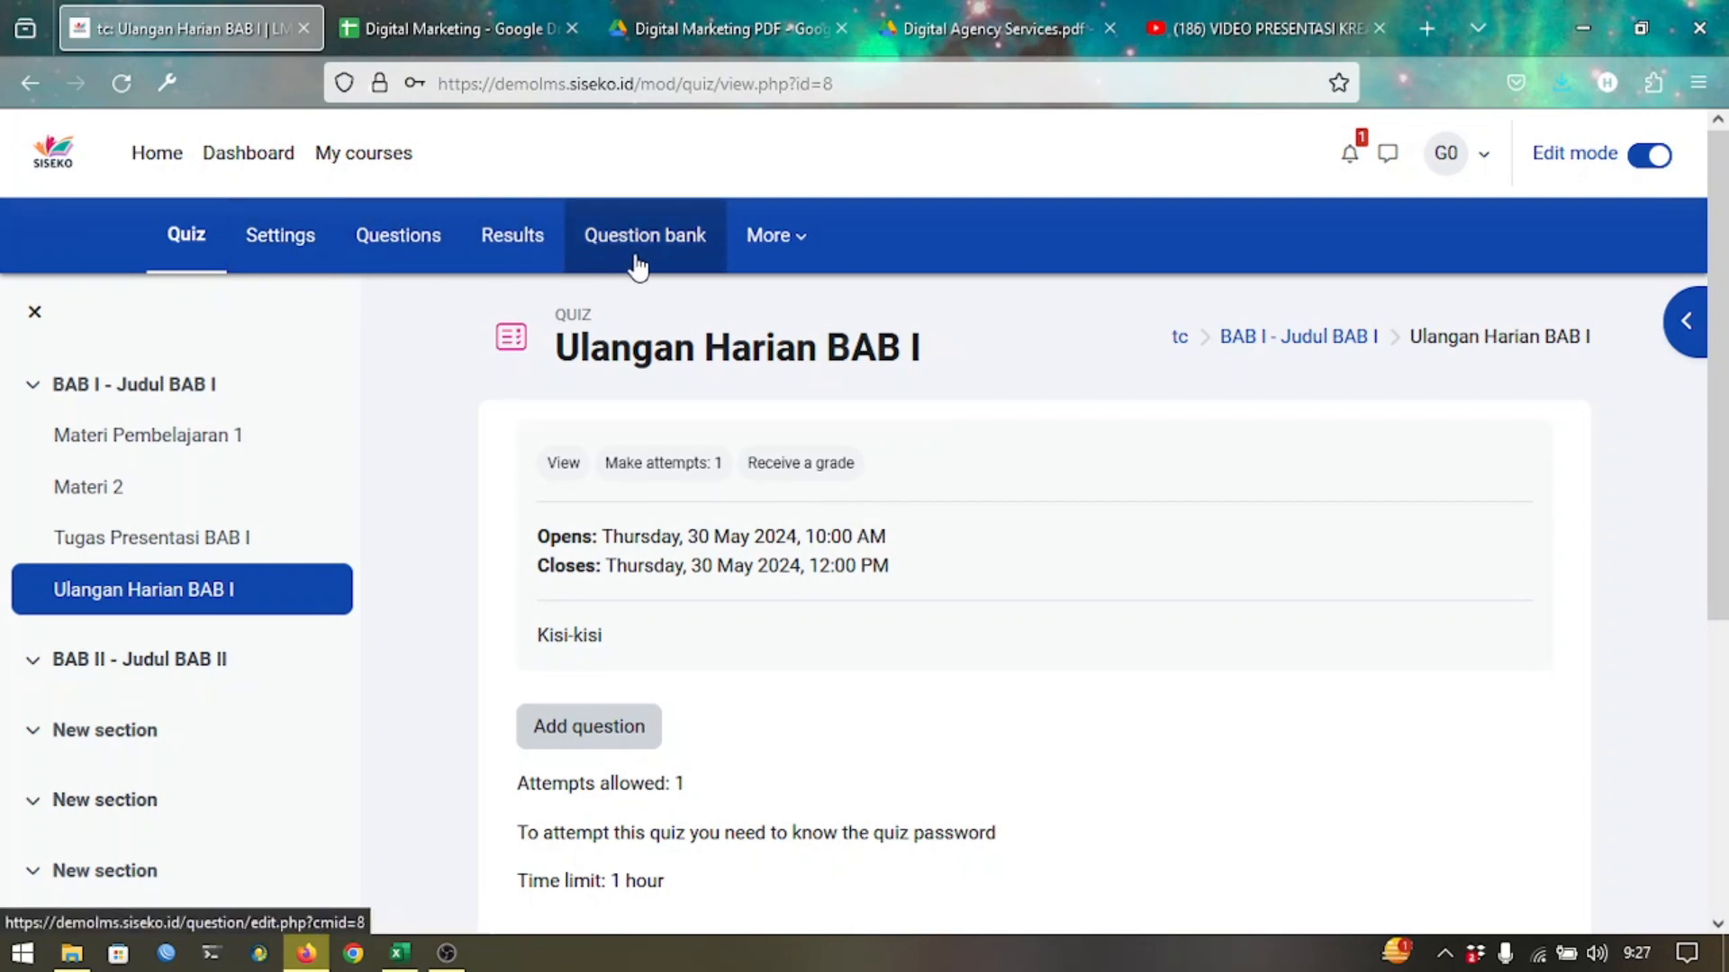
click(757, 243)
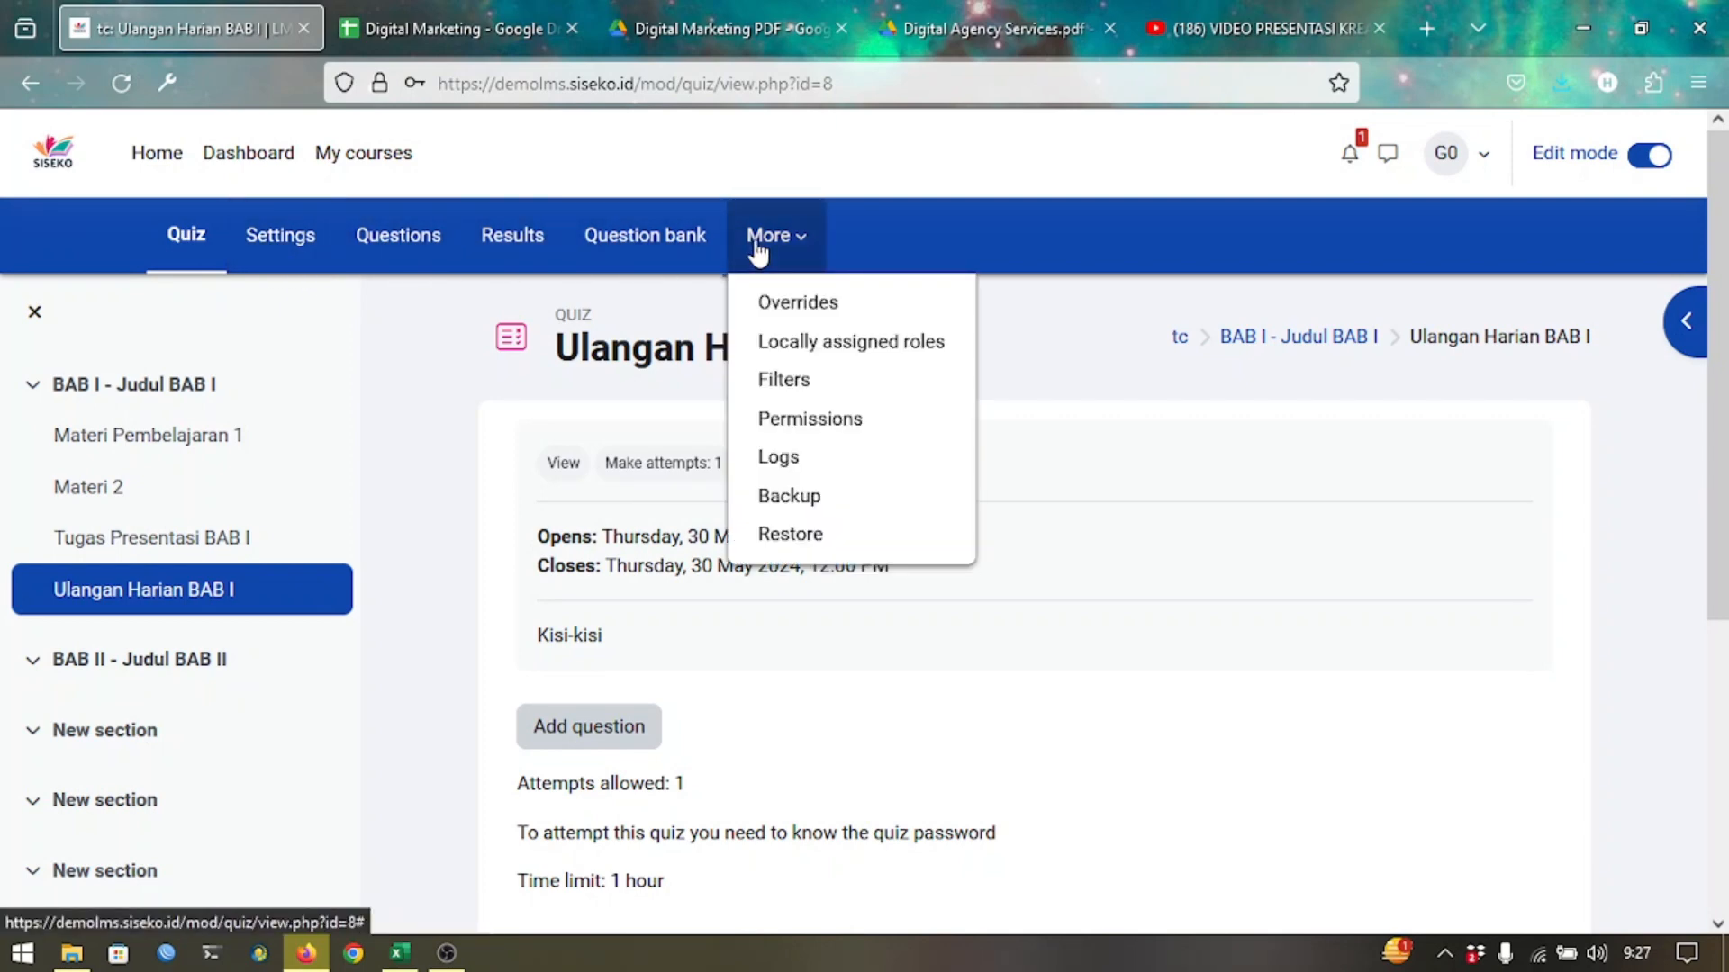
click(756, 245)
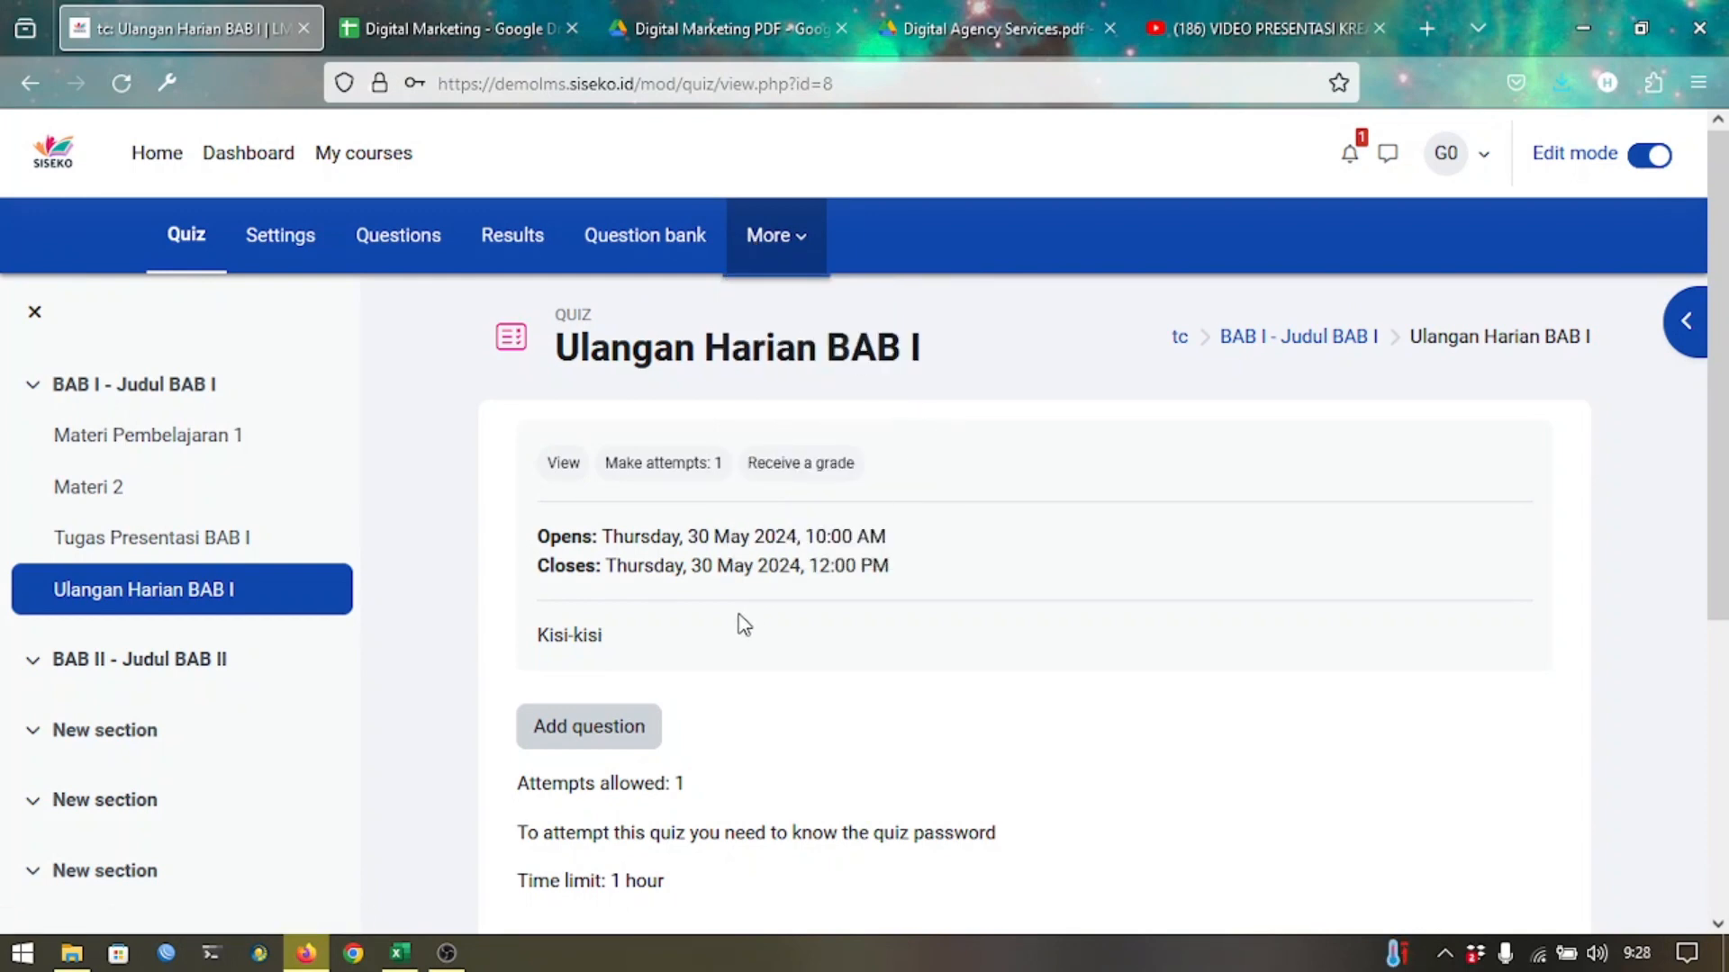
On the quiz's Questions page, add a new Multiple choice question.
click(425, 273)
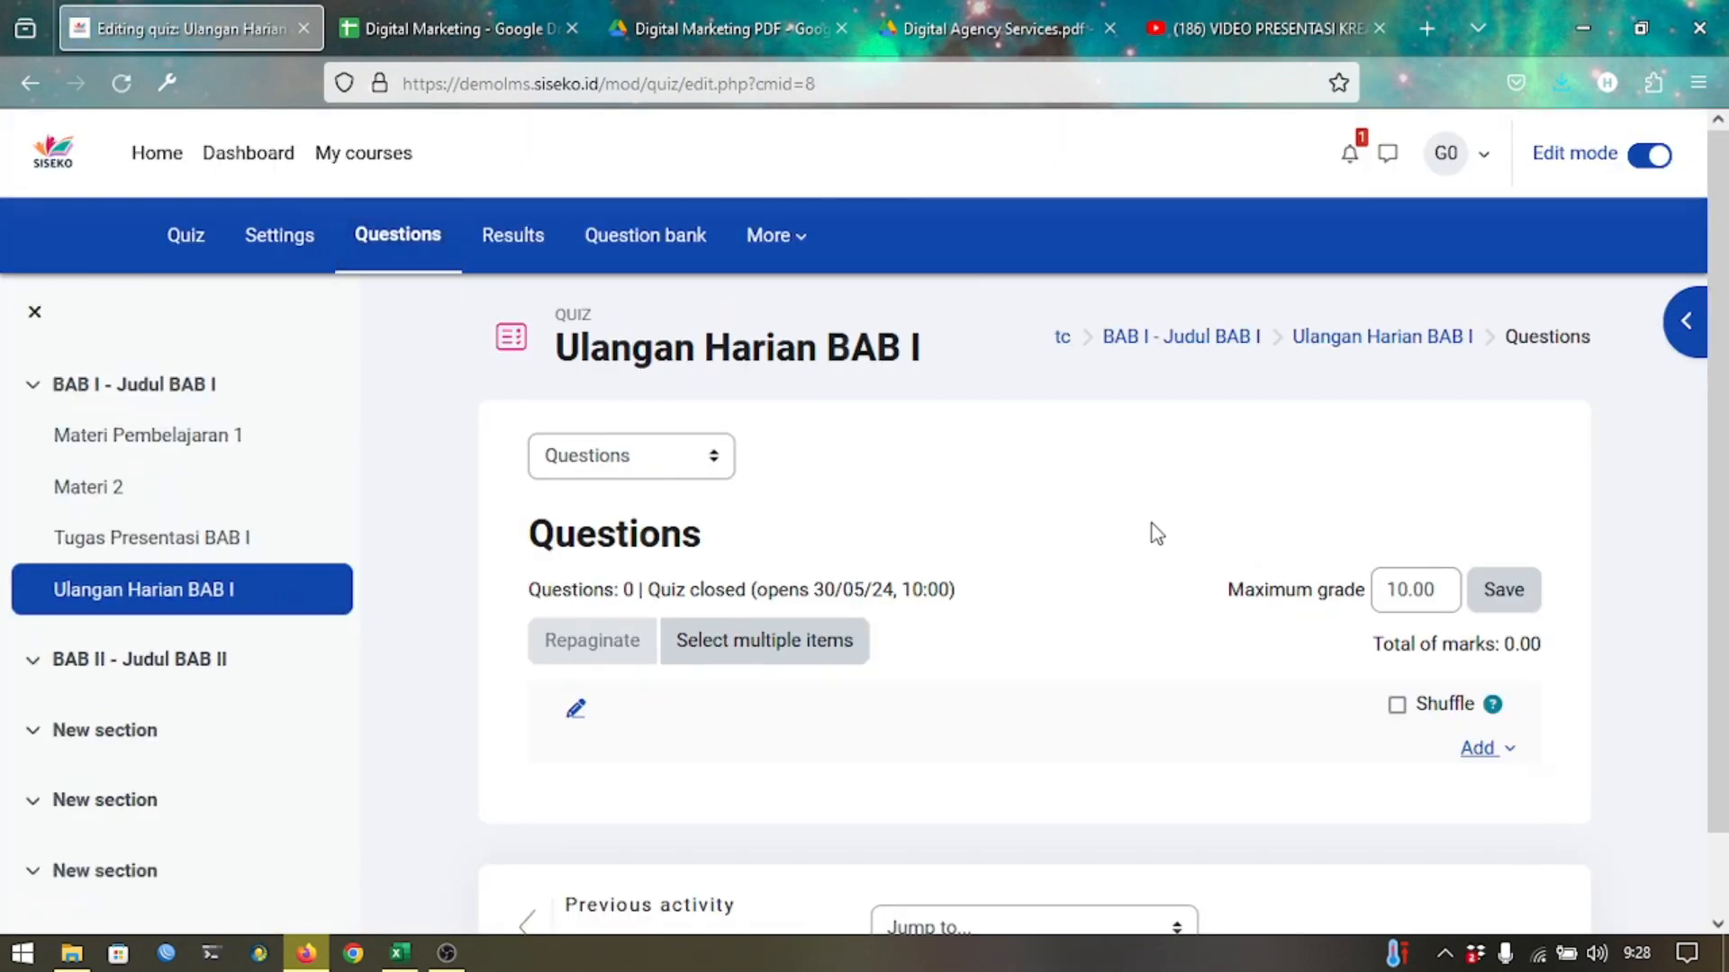
scroll(1200, 530, down, 2)
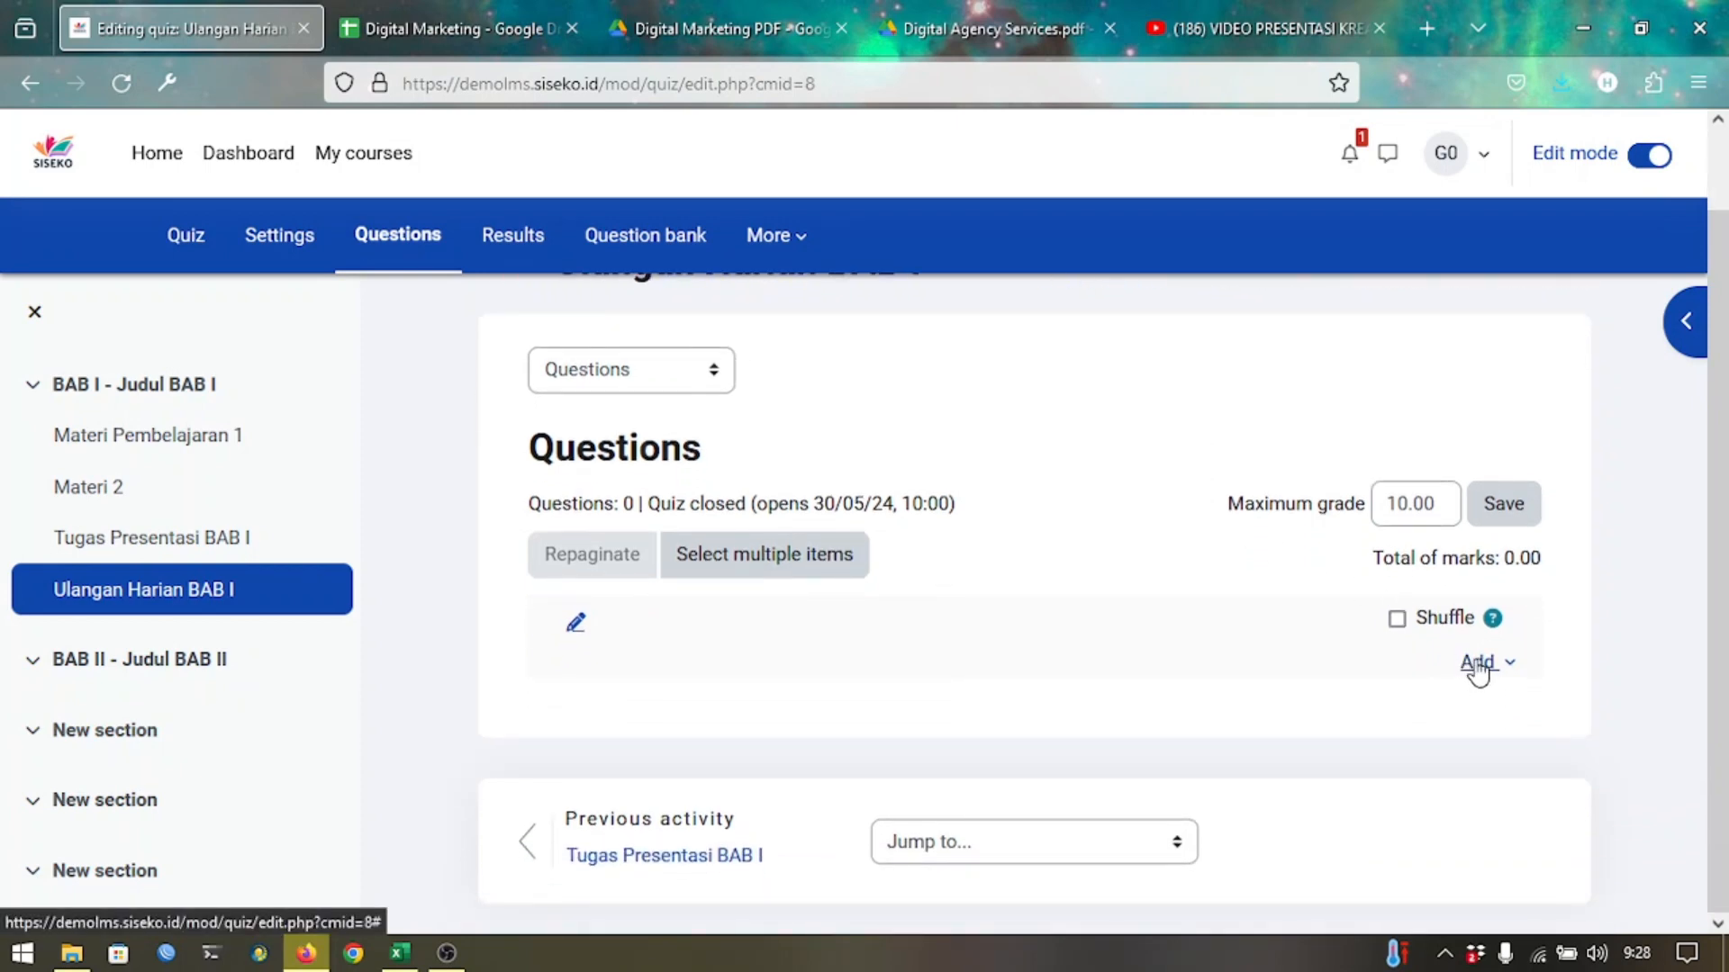
click(1477, 671)
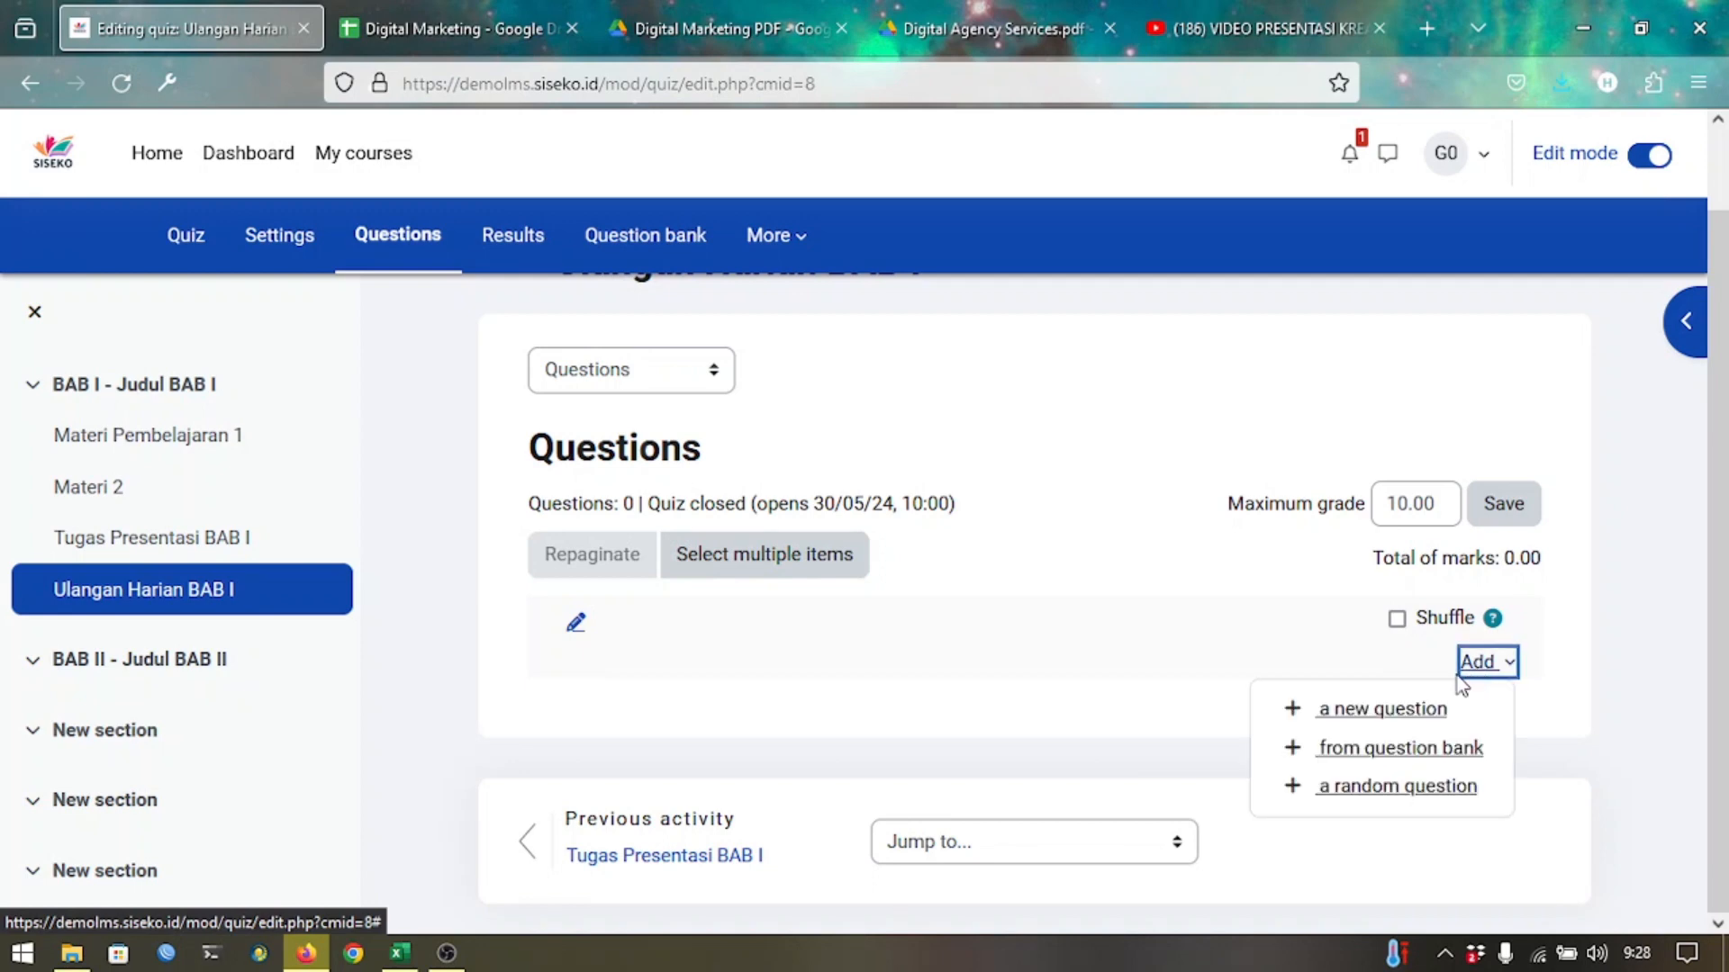
click(1390, 709)
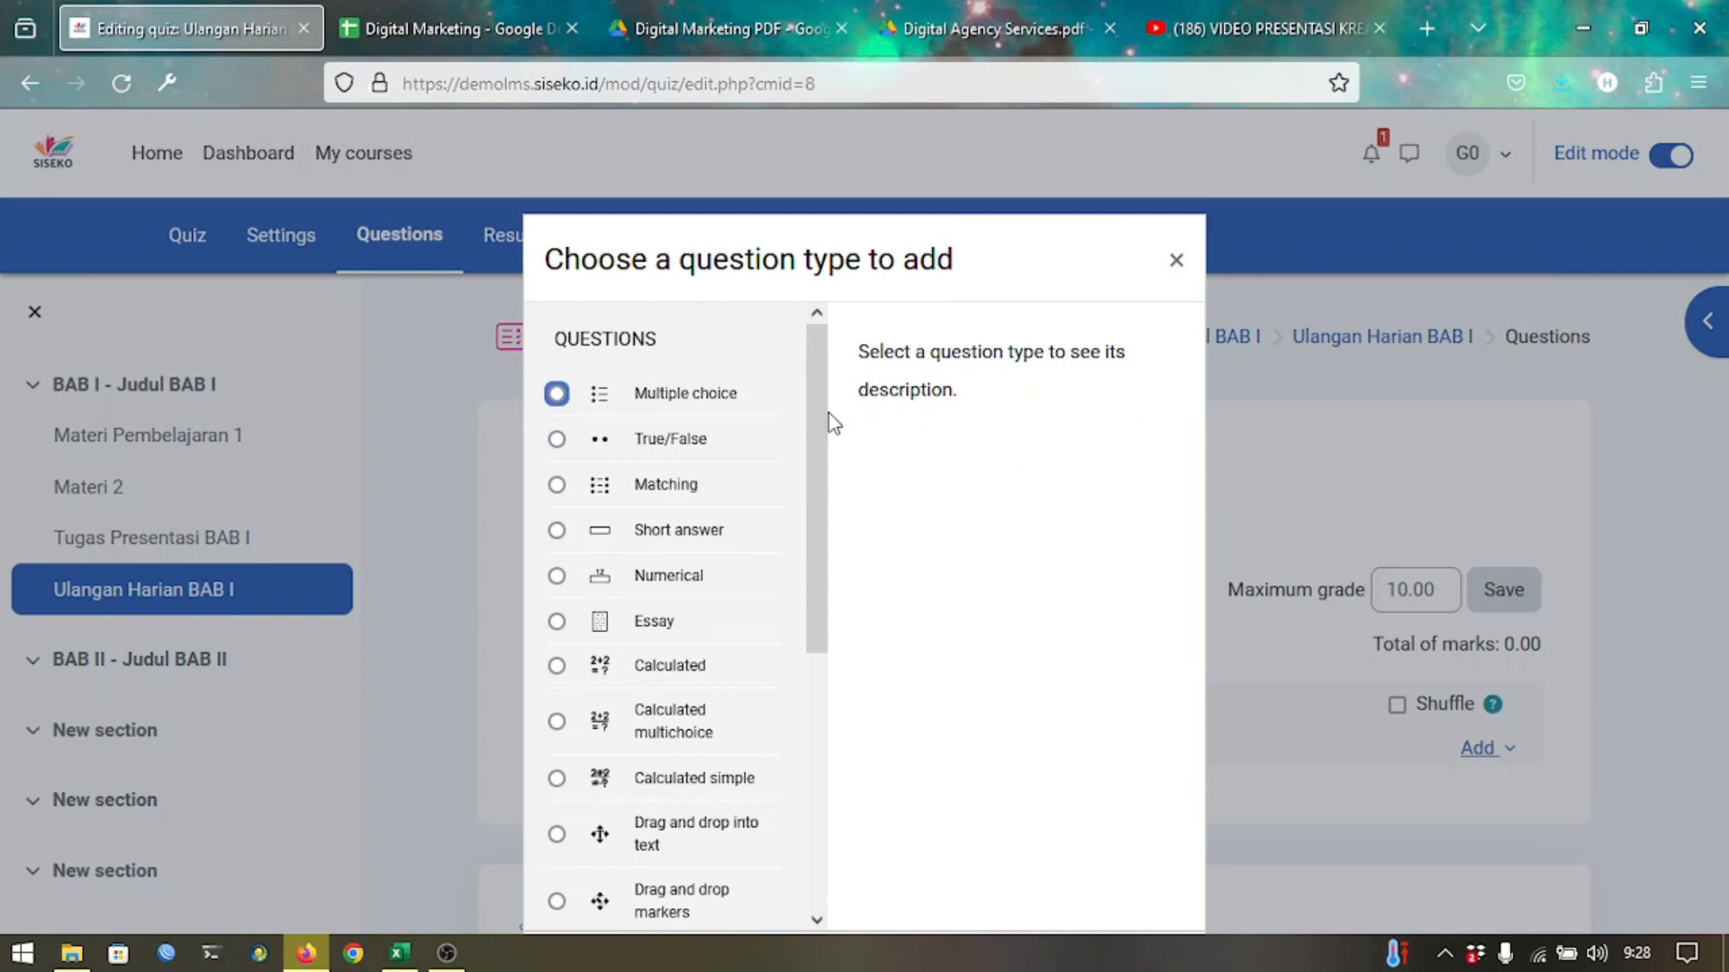
drag(815, 413, 863, 406)
click(727, 402)
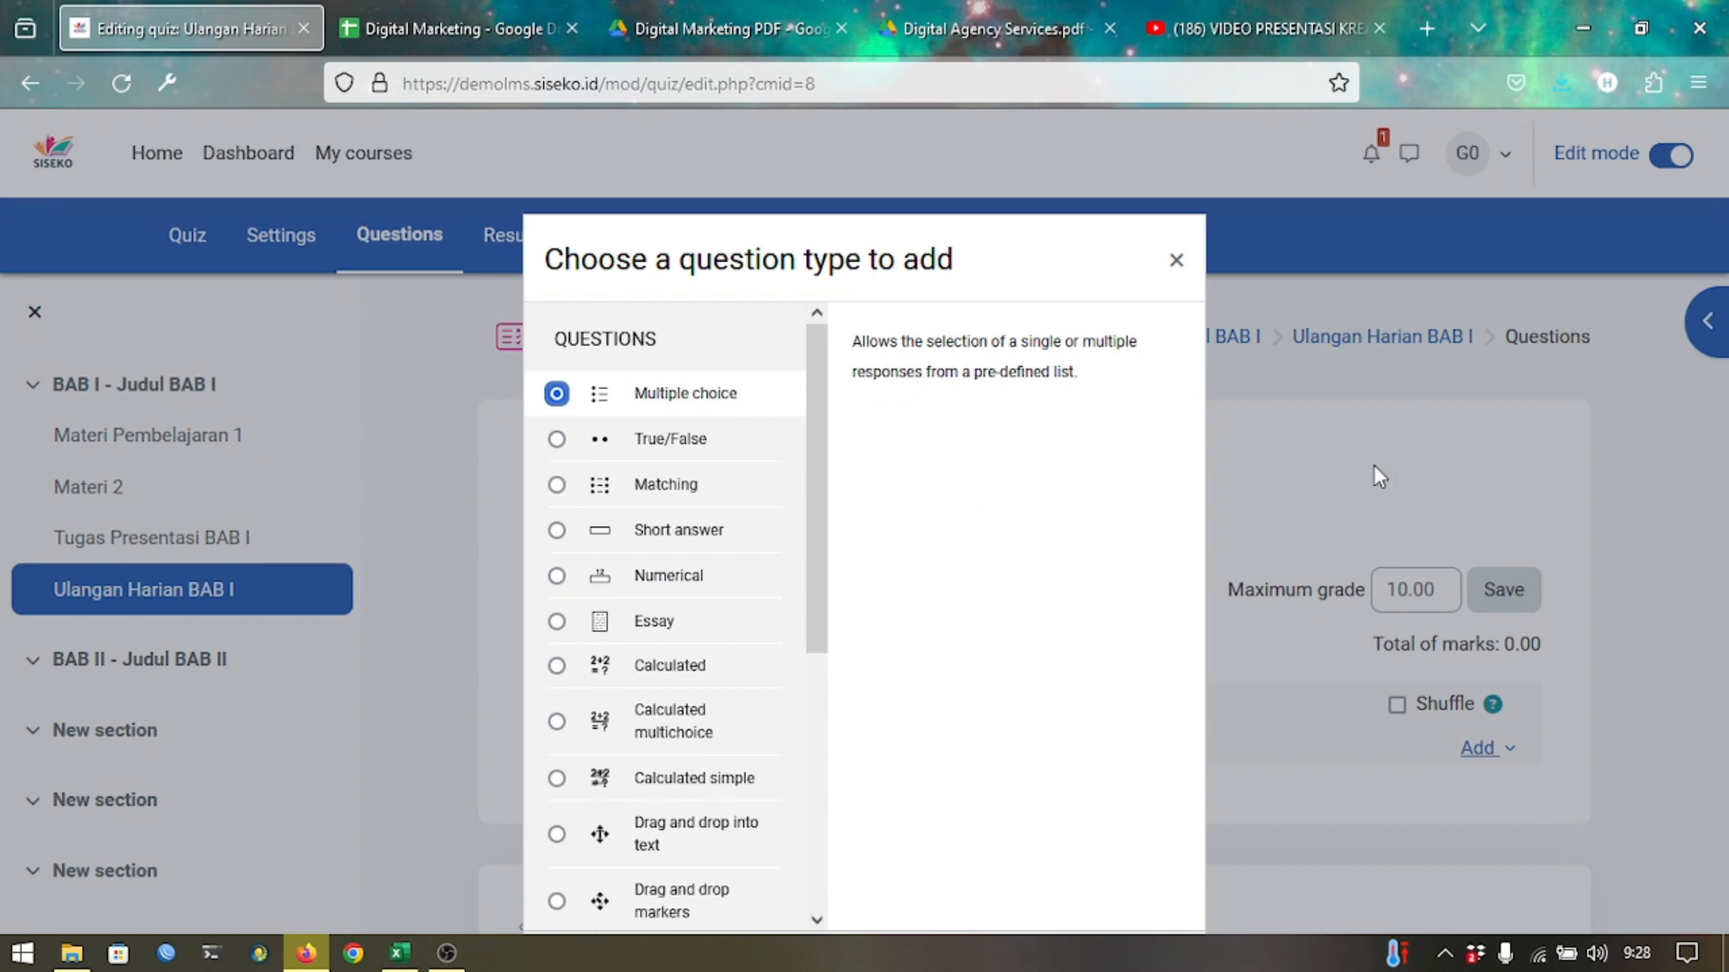
drag(896, 264, 901, 171)
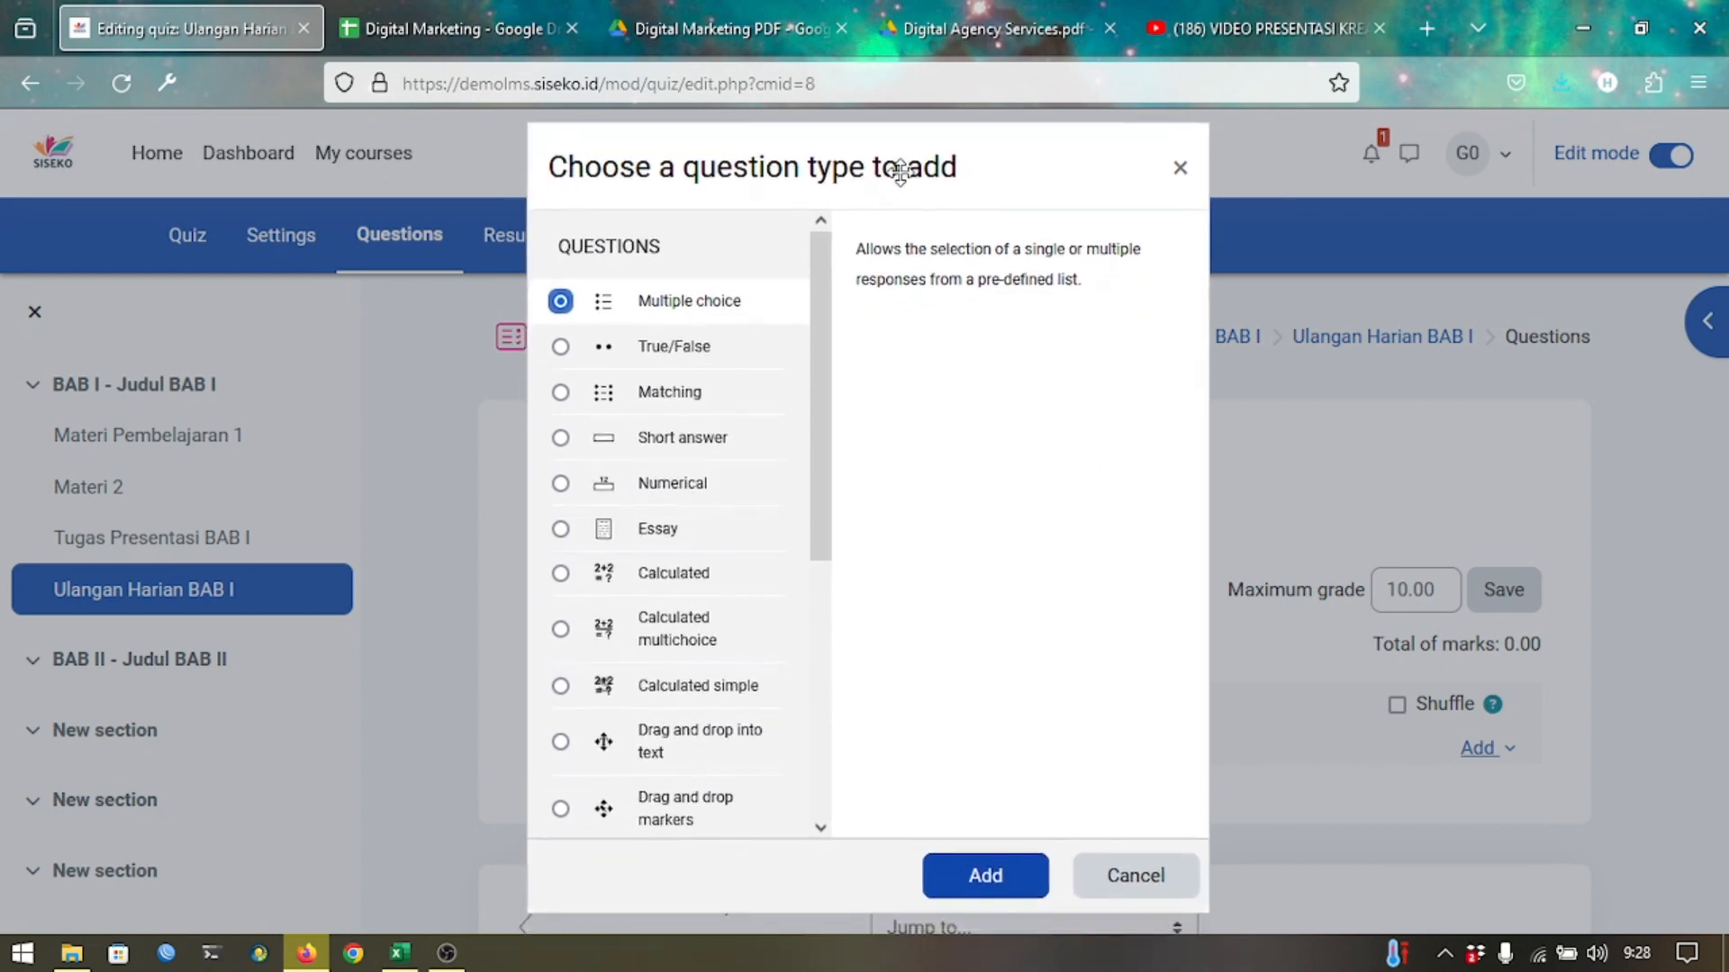
click(975, 896)
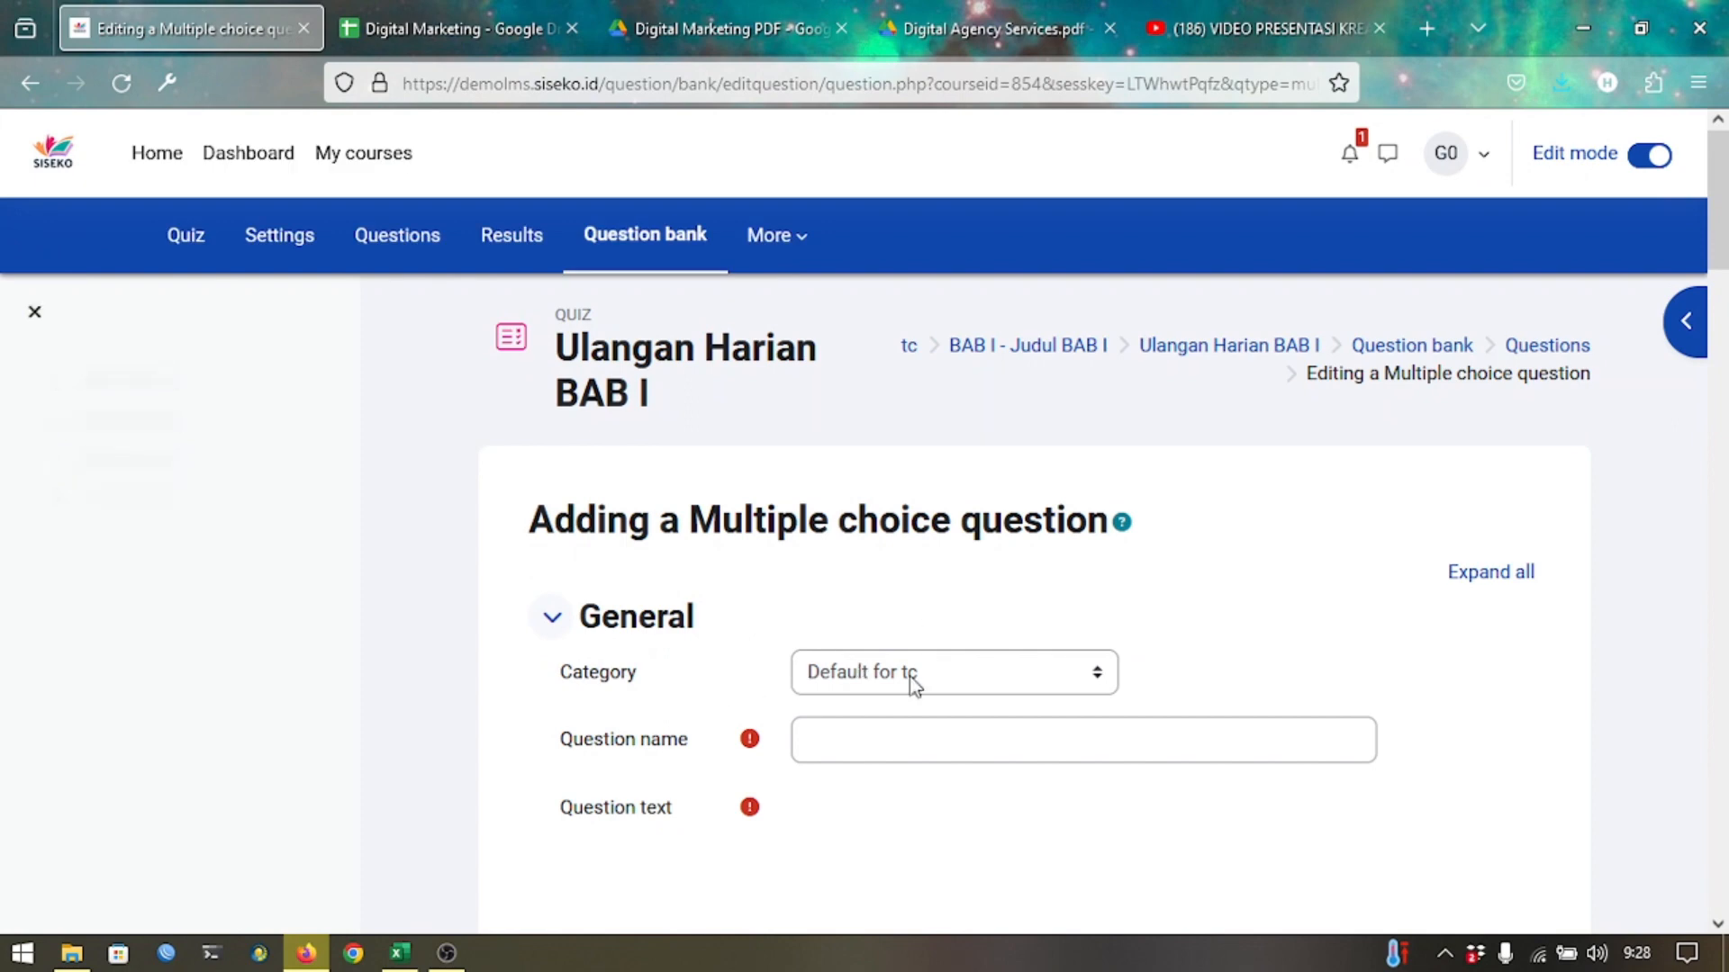
Name the new multiple-choice question 'pertanyaan001'.
scroll(915, 737, down, 3)
click(884, 463)
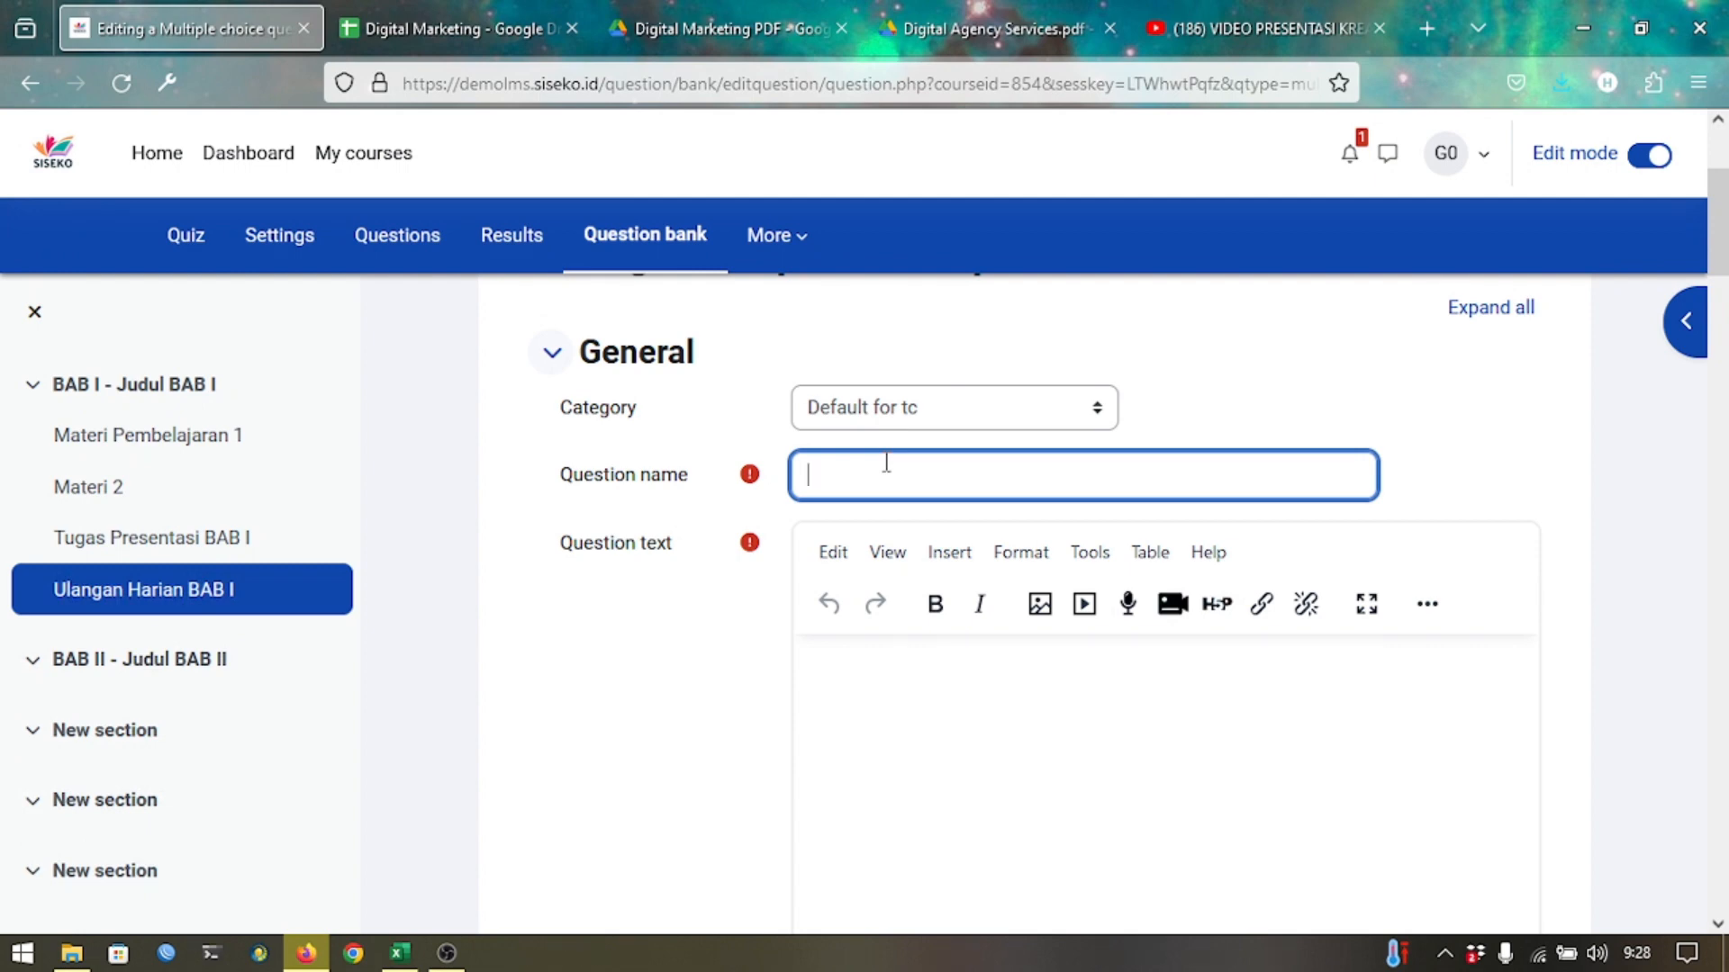
text(pertanyaan001)
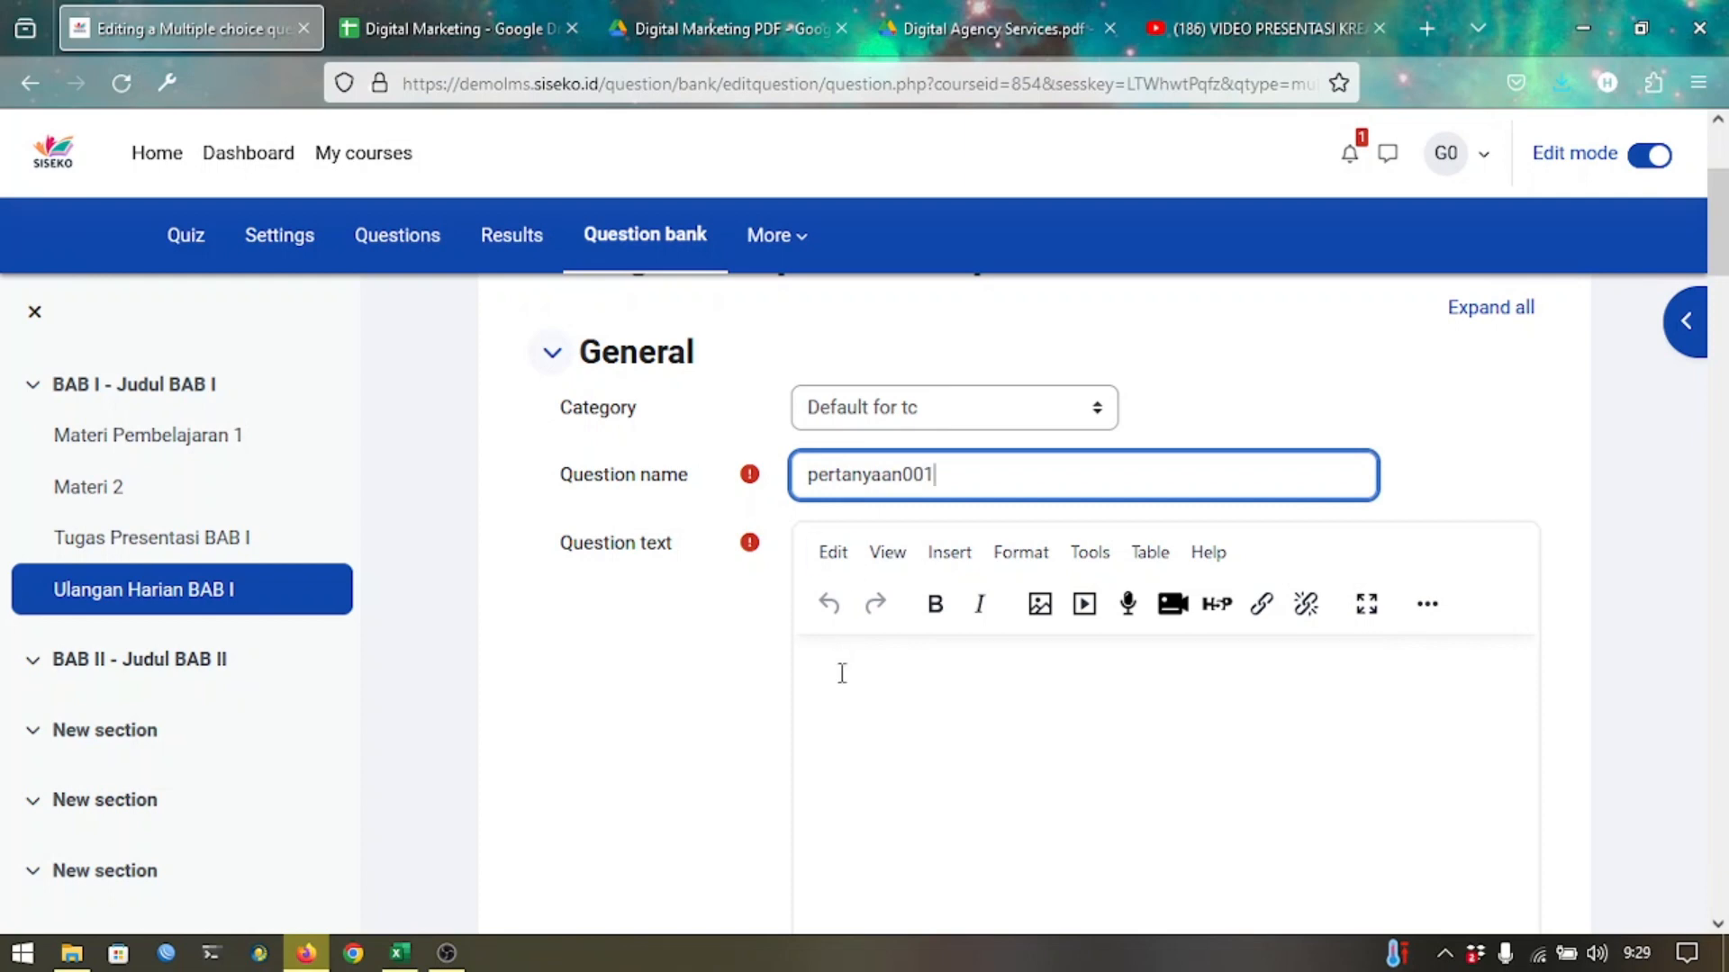
Enter 'Pertanyaan ...' as the question text, then scroll down to the answer choices.
scroll(665, 745, down, 2)
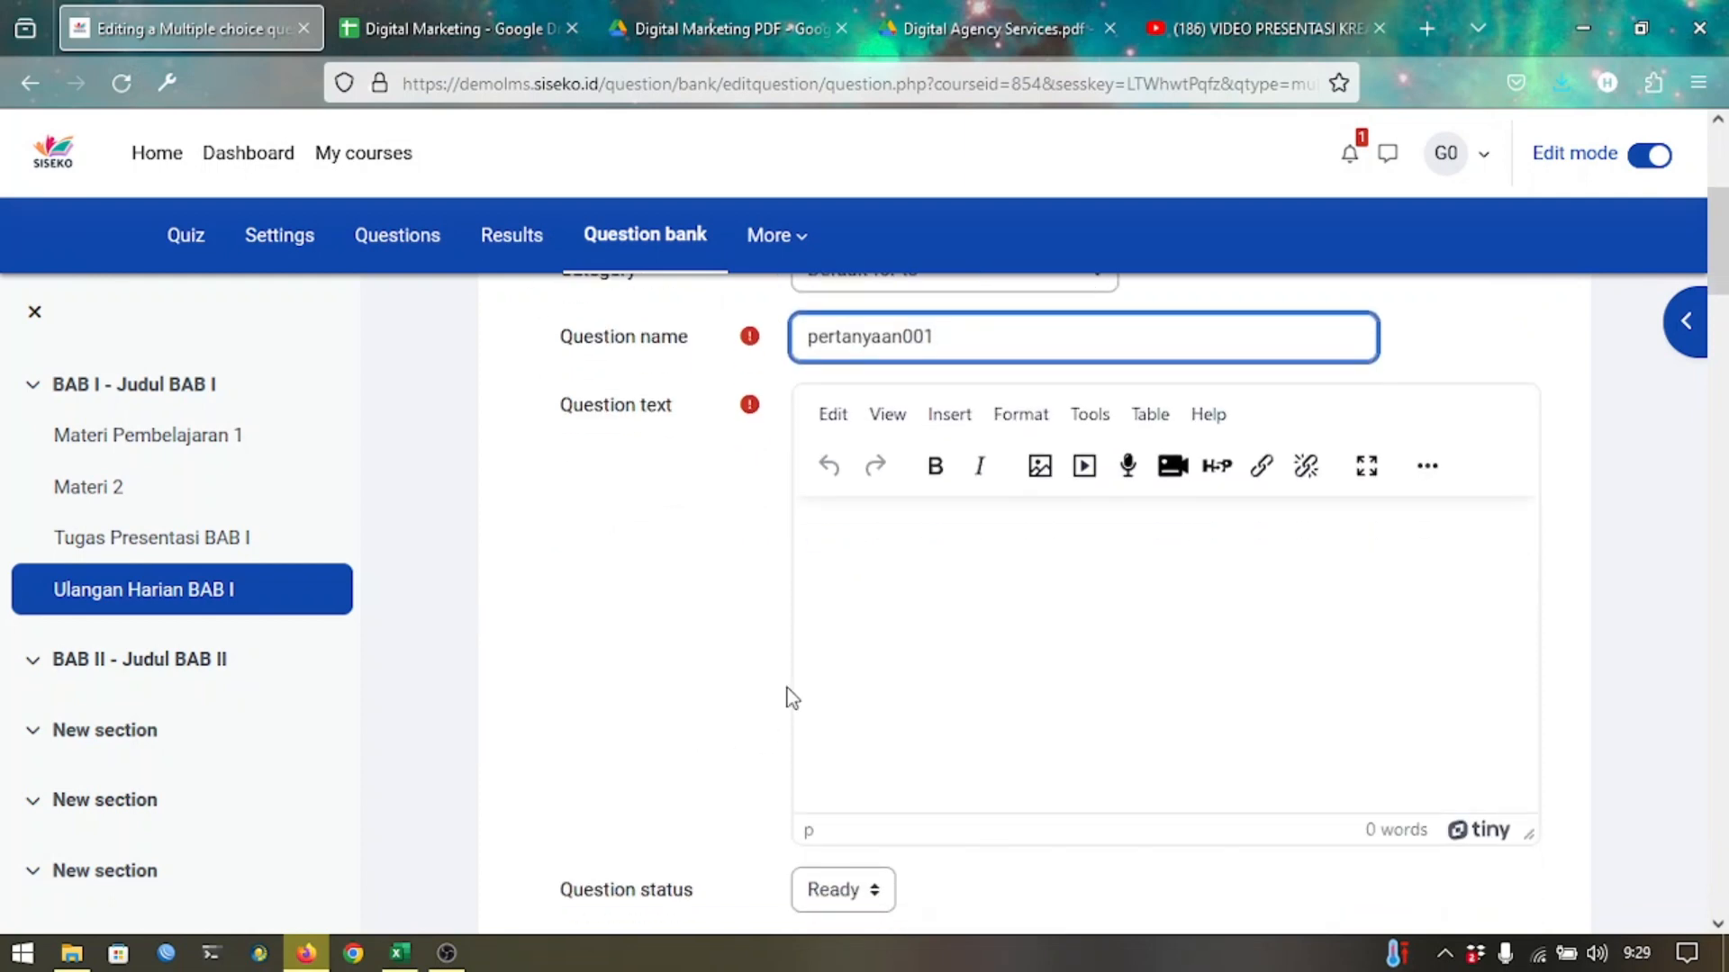
click(894, 678)
key(BackSpace)
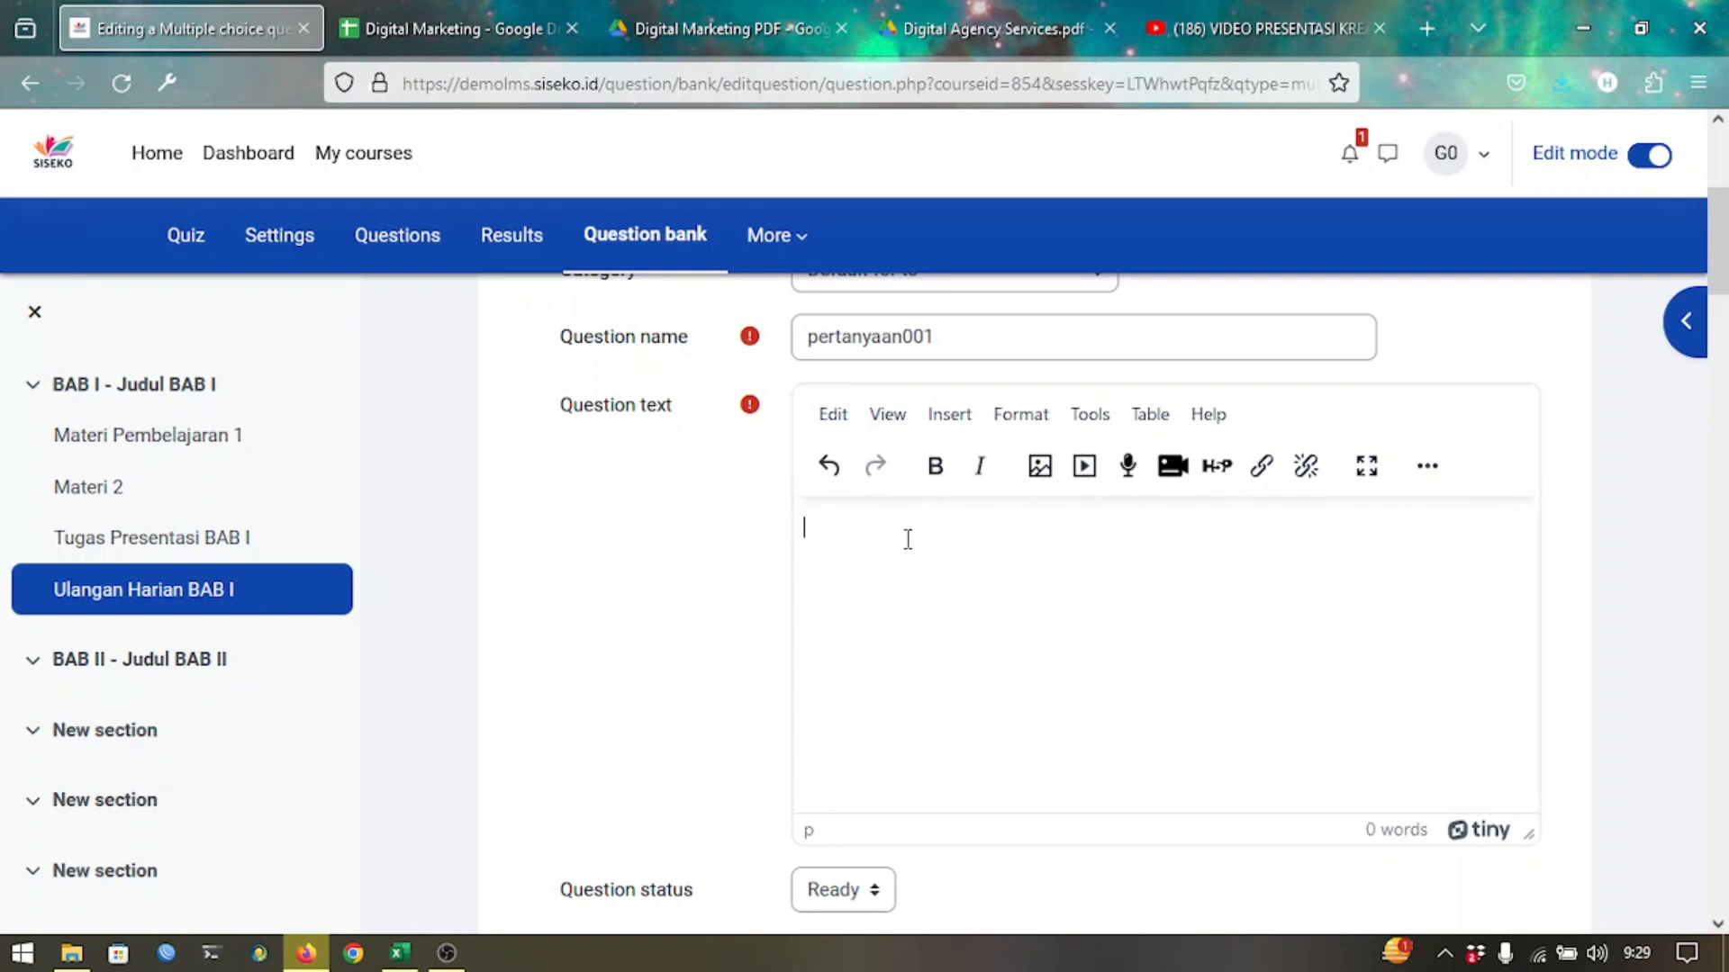
text(Pertanyaan ...)
scroll(759, 627, down, 10)
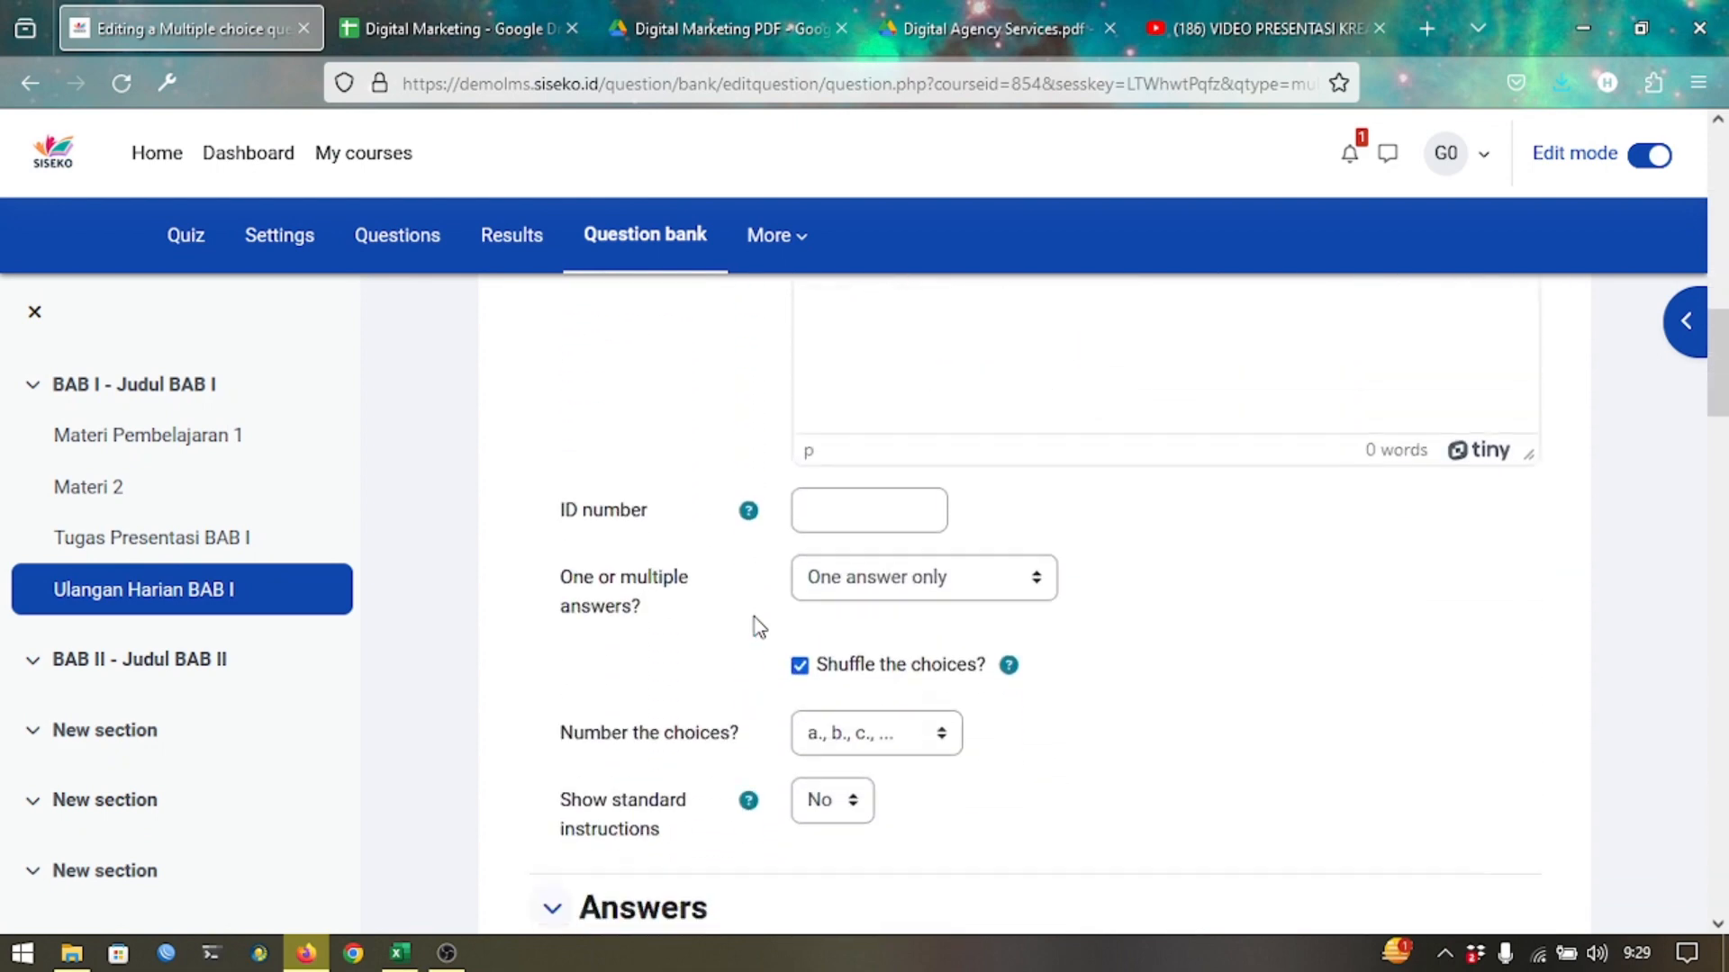
scroll(759, 627, down, 3)
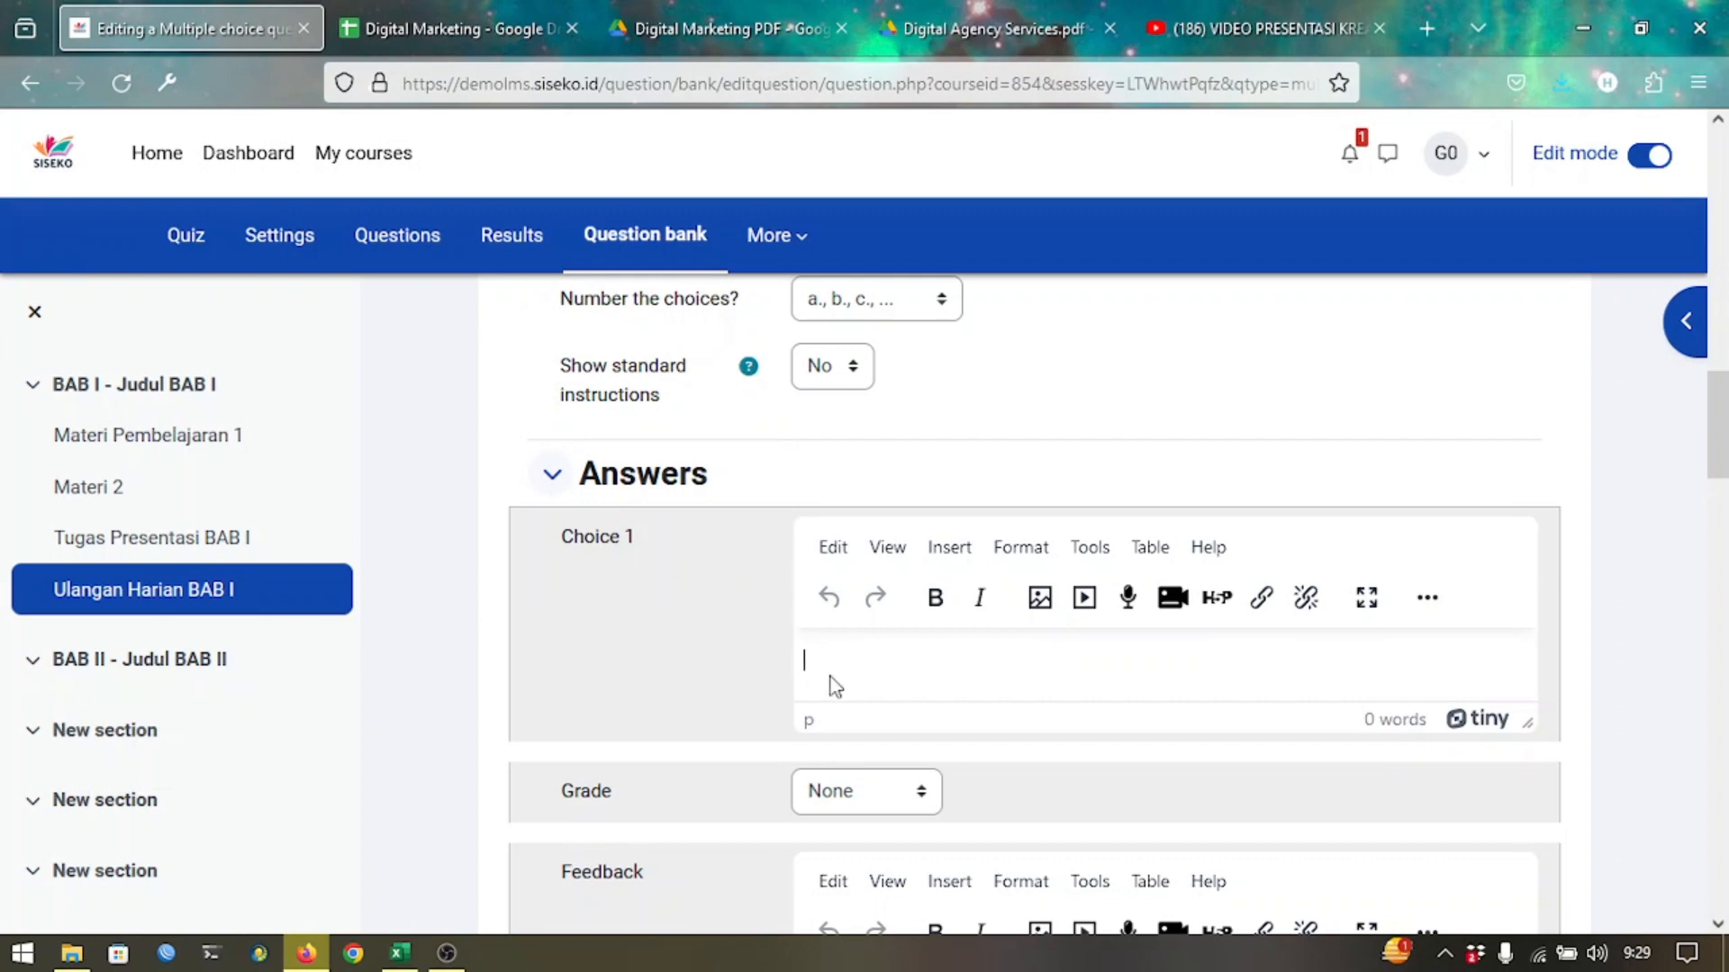
Enter the answer texts for Choices 1, 2 and 3.
text(abawan 1)
scroll(787, 706, down, 3)
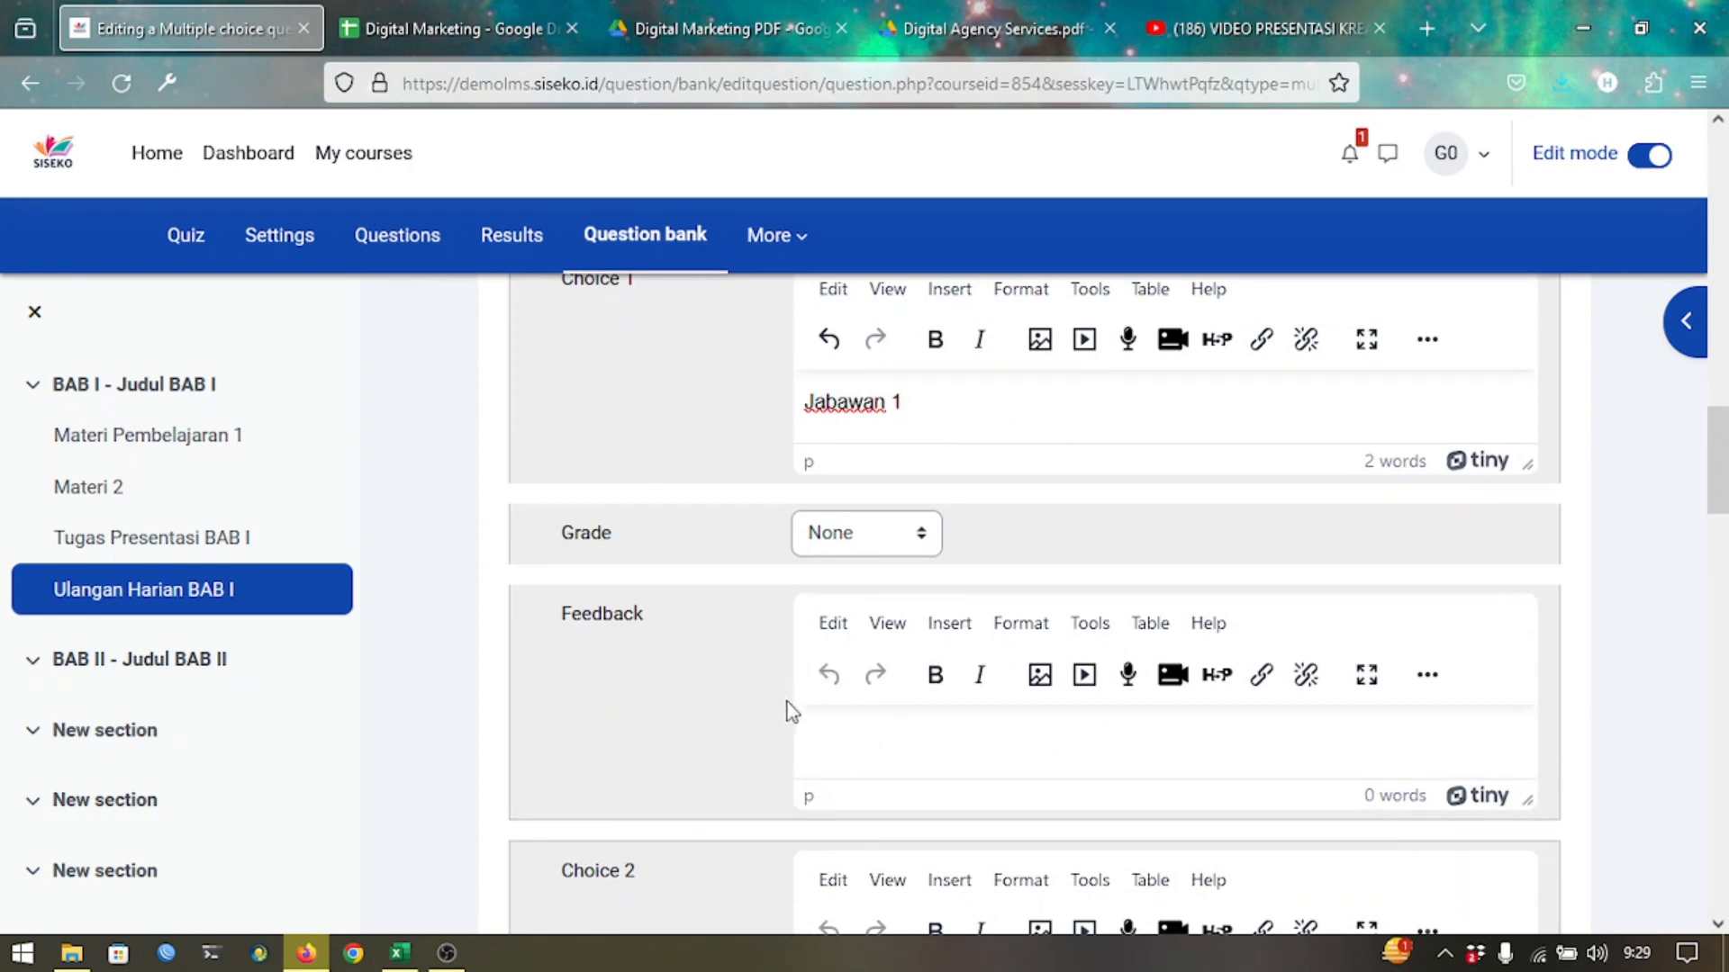
scroll(788, 715, down, 1)
scroll(788, 715, down, 3)
click(923, 729)
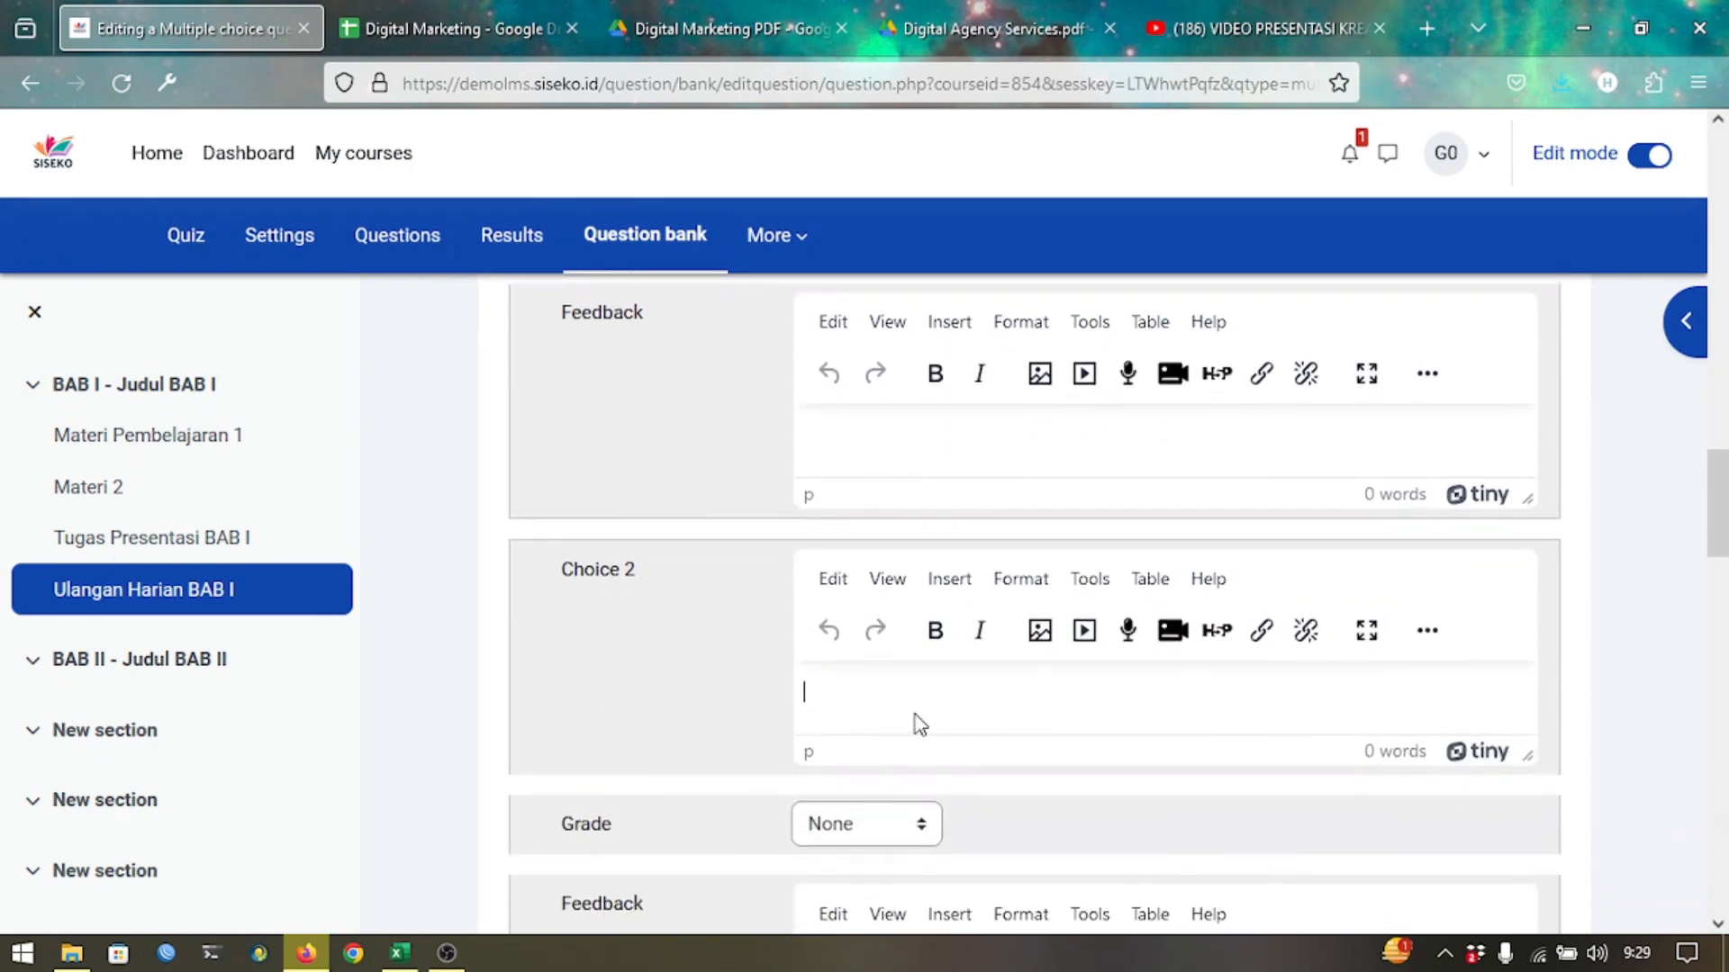
text(Jawaban ke 2)
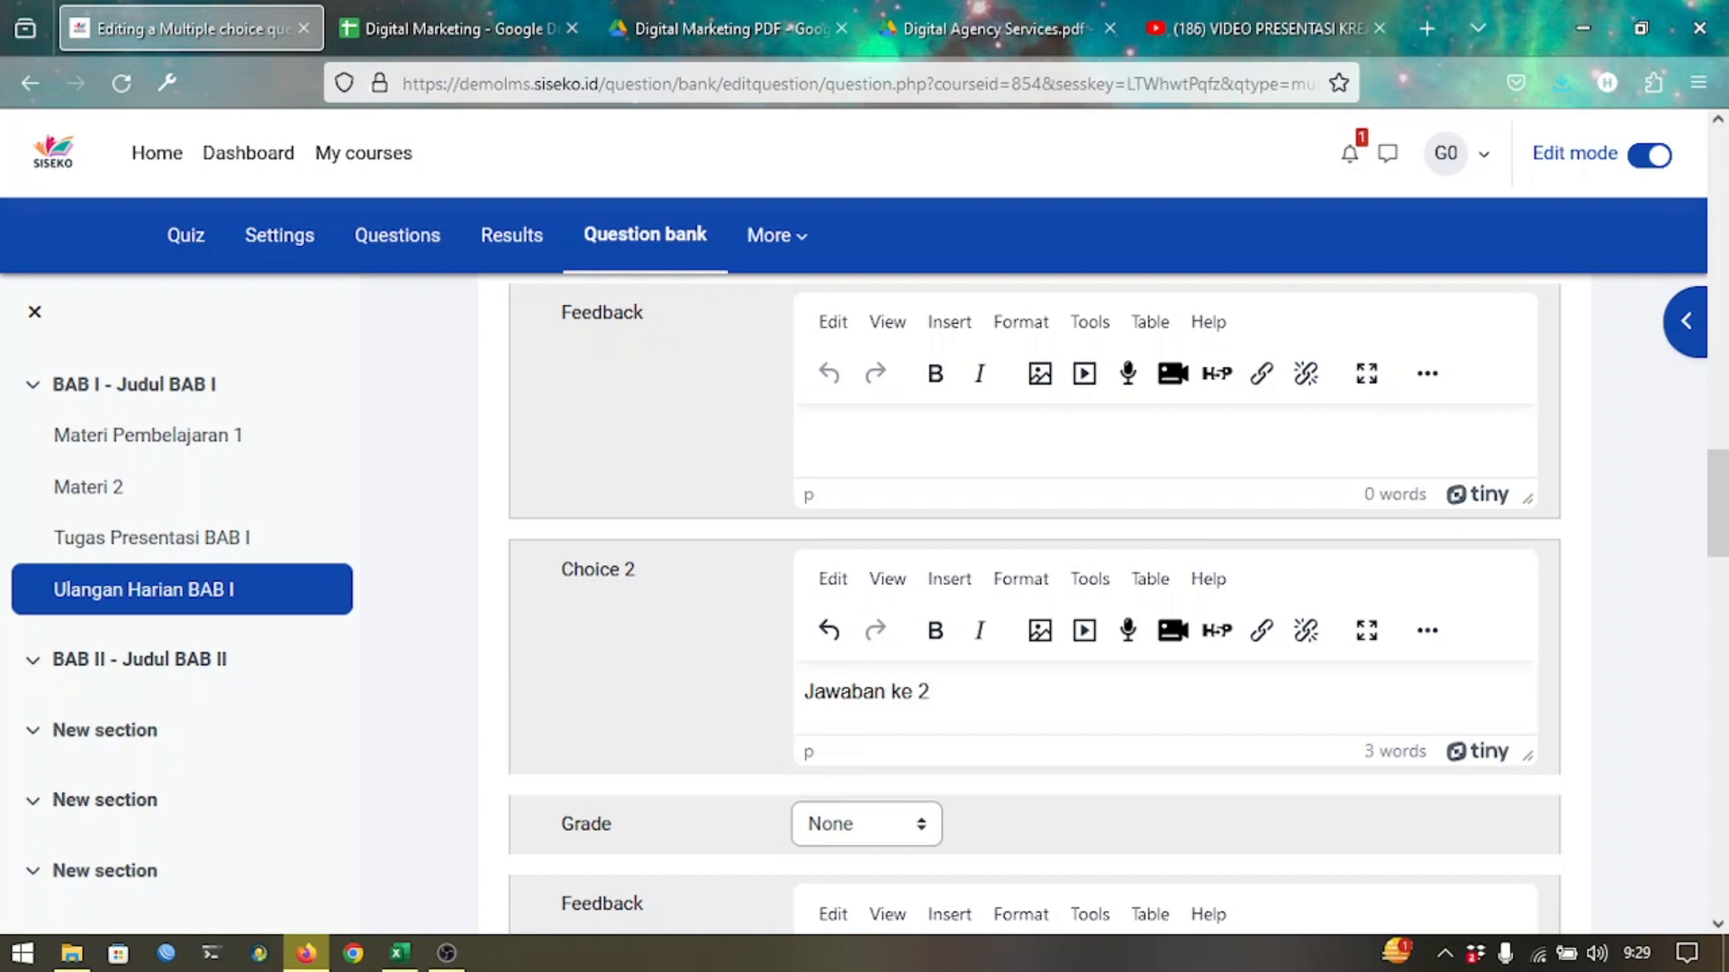
scroll(918, 723, down, 5)
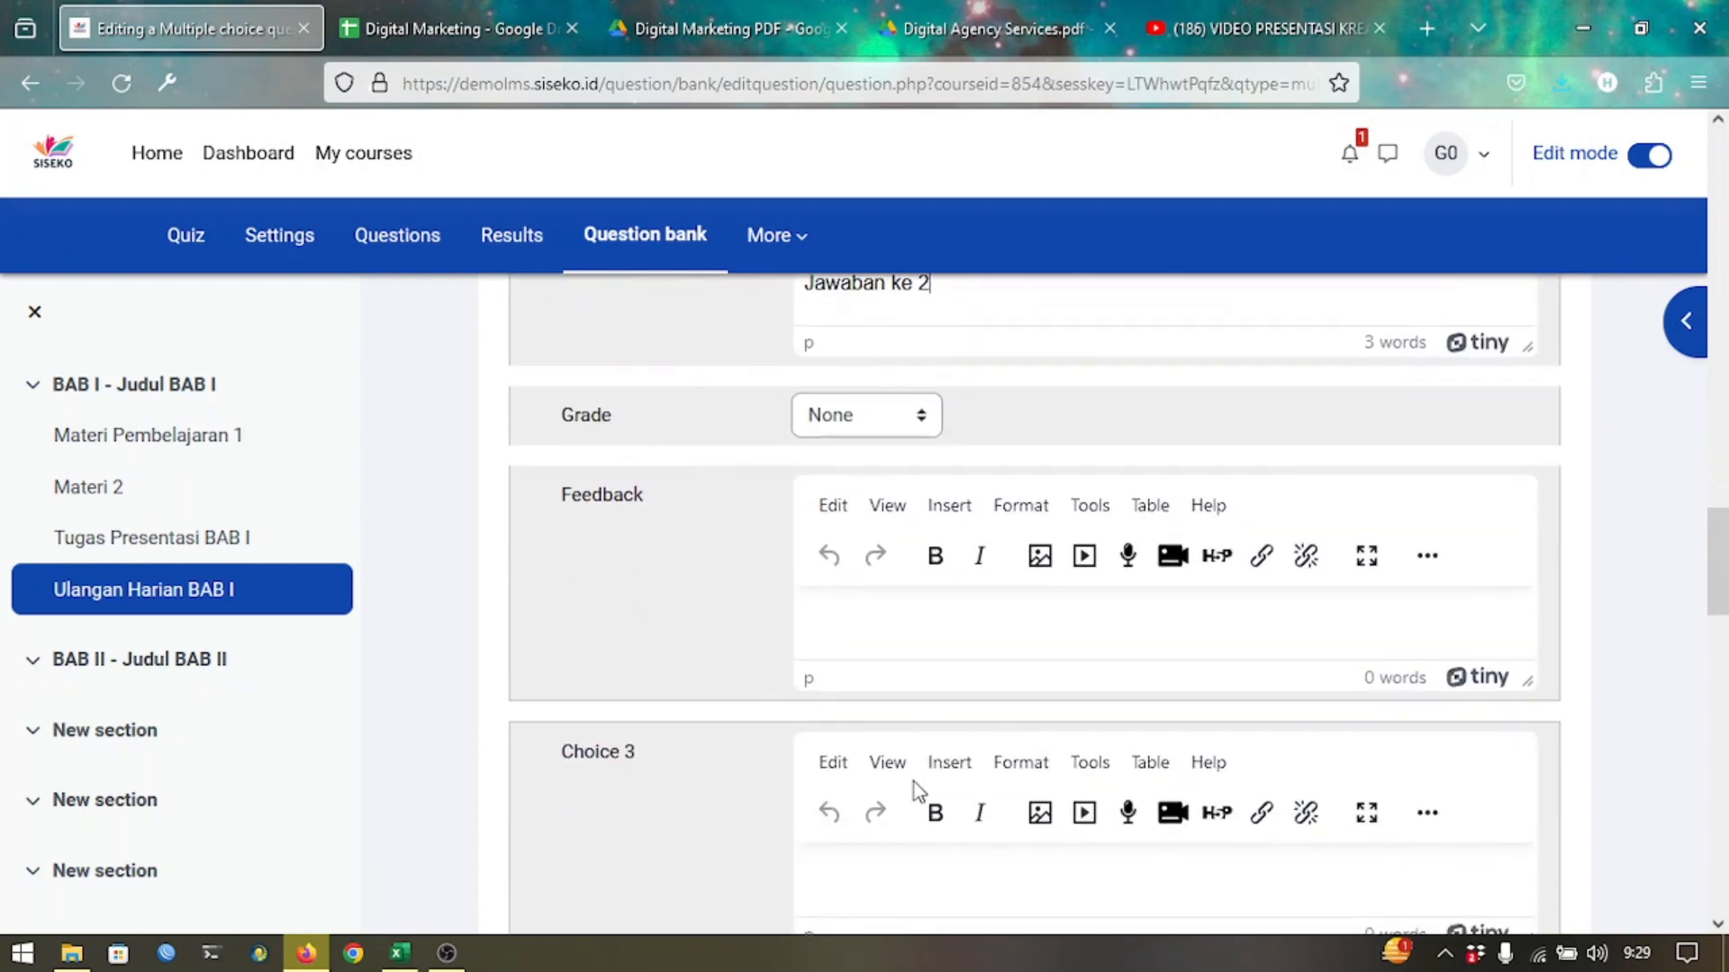
scroll(916, 791, down, 3)
click(998, 615)
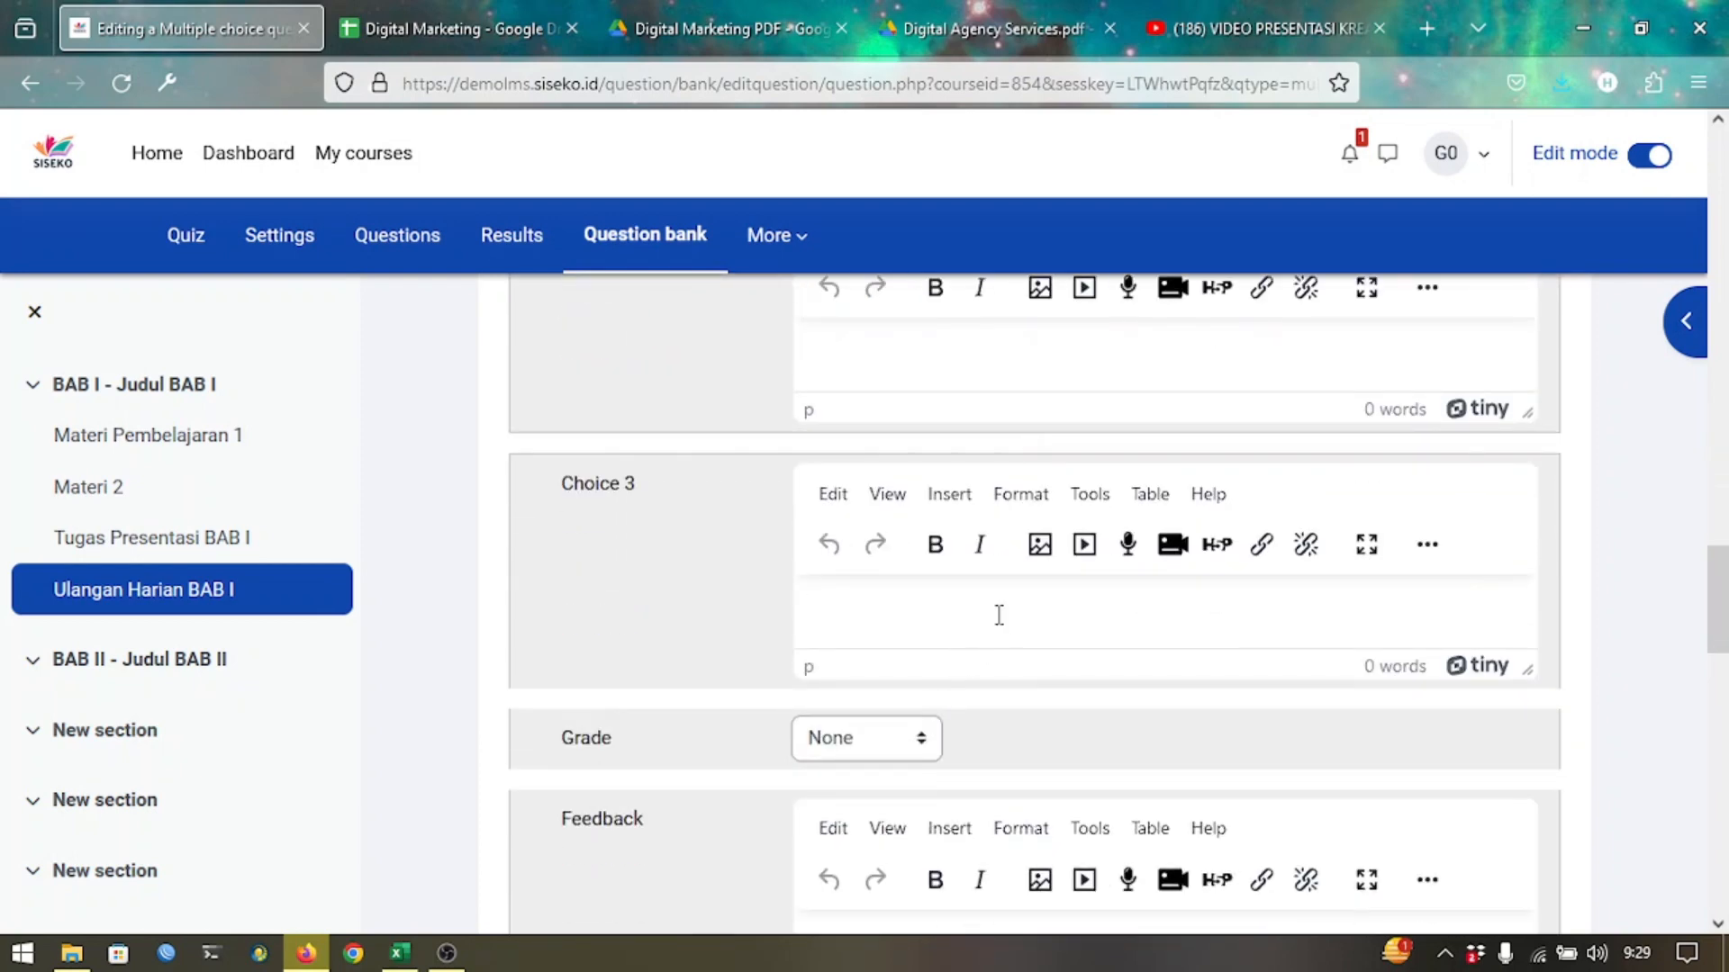
text(Jawaban 3)
Enter 'Jawaban ke 4' for Choice 4 and 'Jawaban 5' for Choice 5.
scroll(996, 610, down, 8)
click(1000, 581)
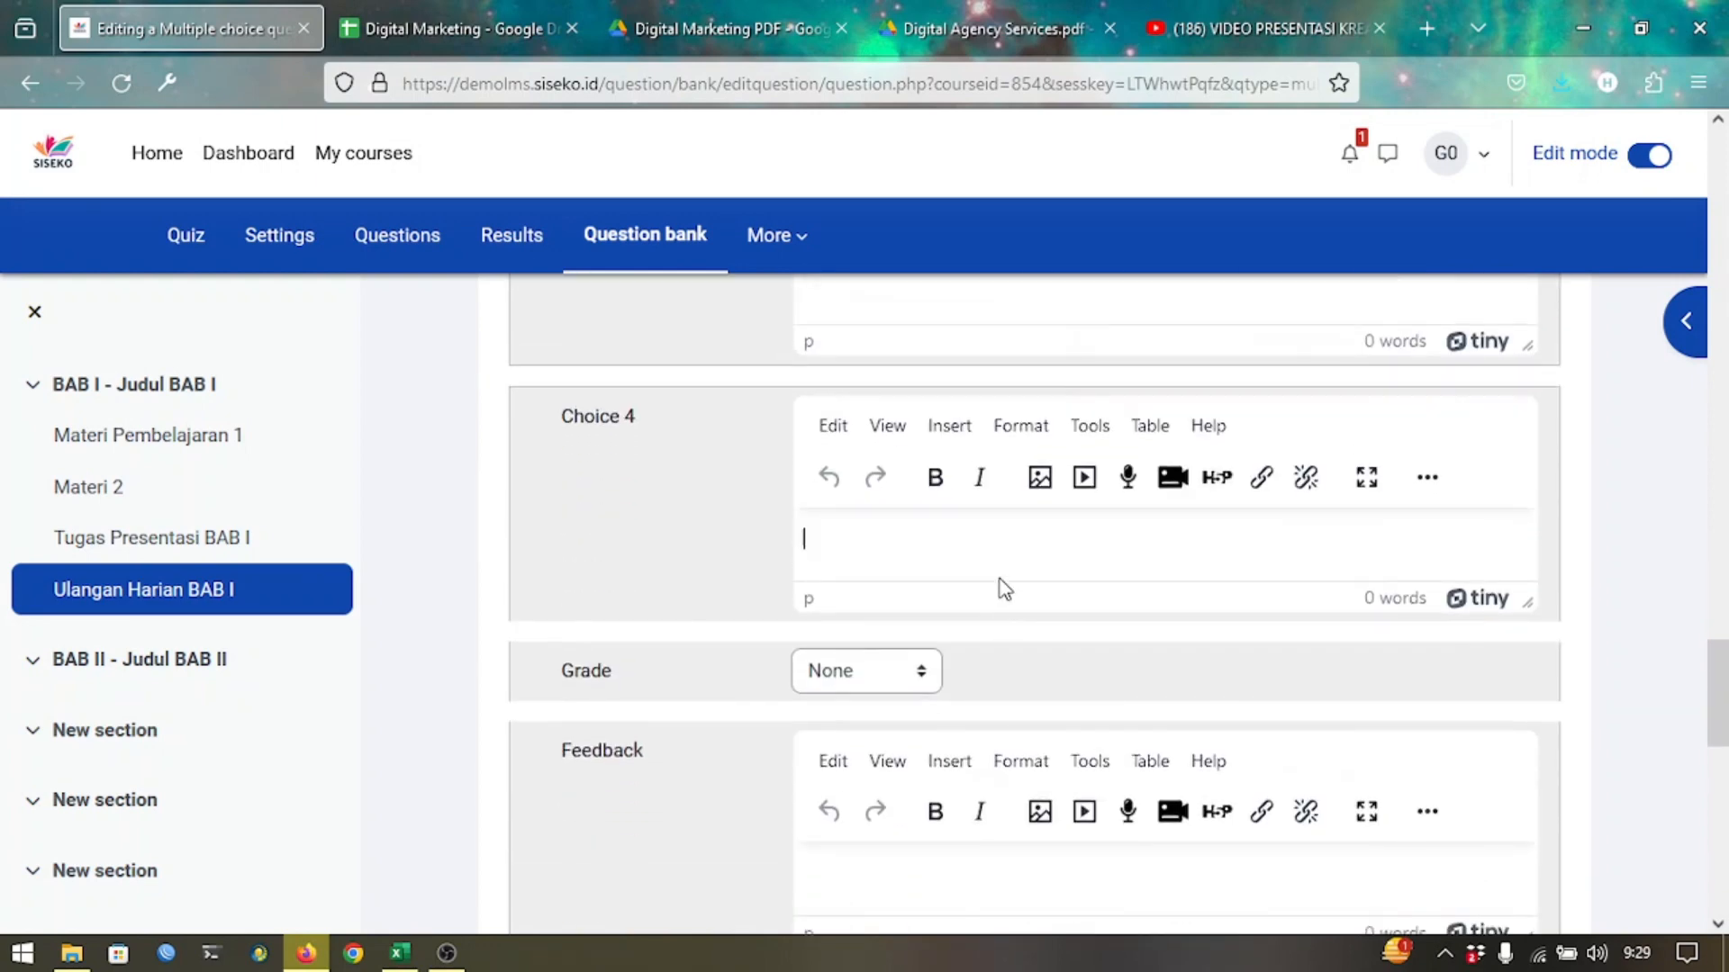
text(Jawaban k)
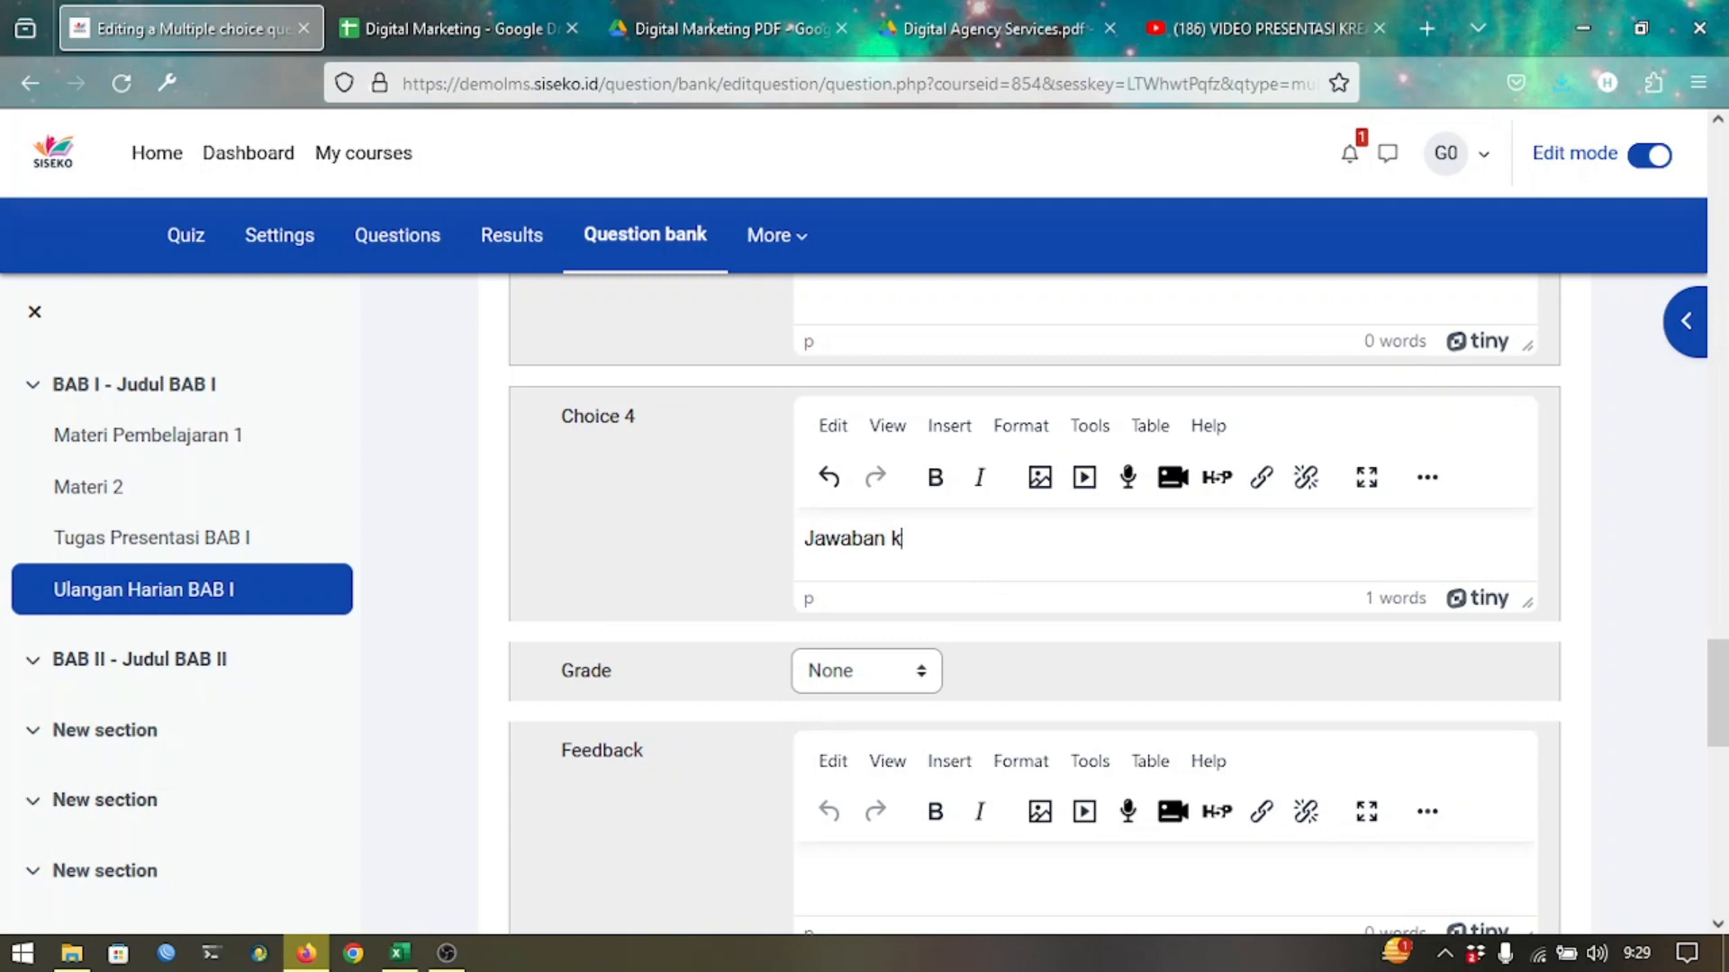
text(e 4)
scroll(1000, 581, down, 7)
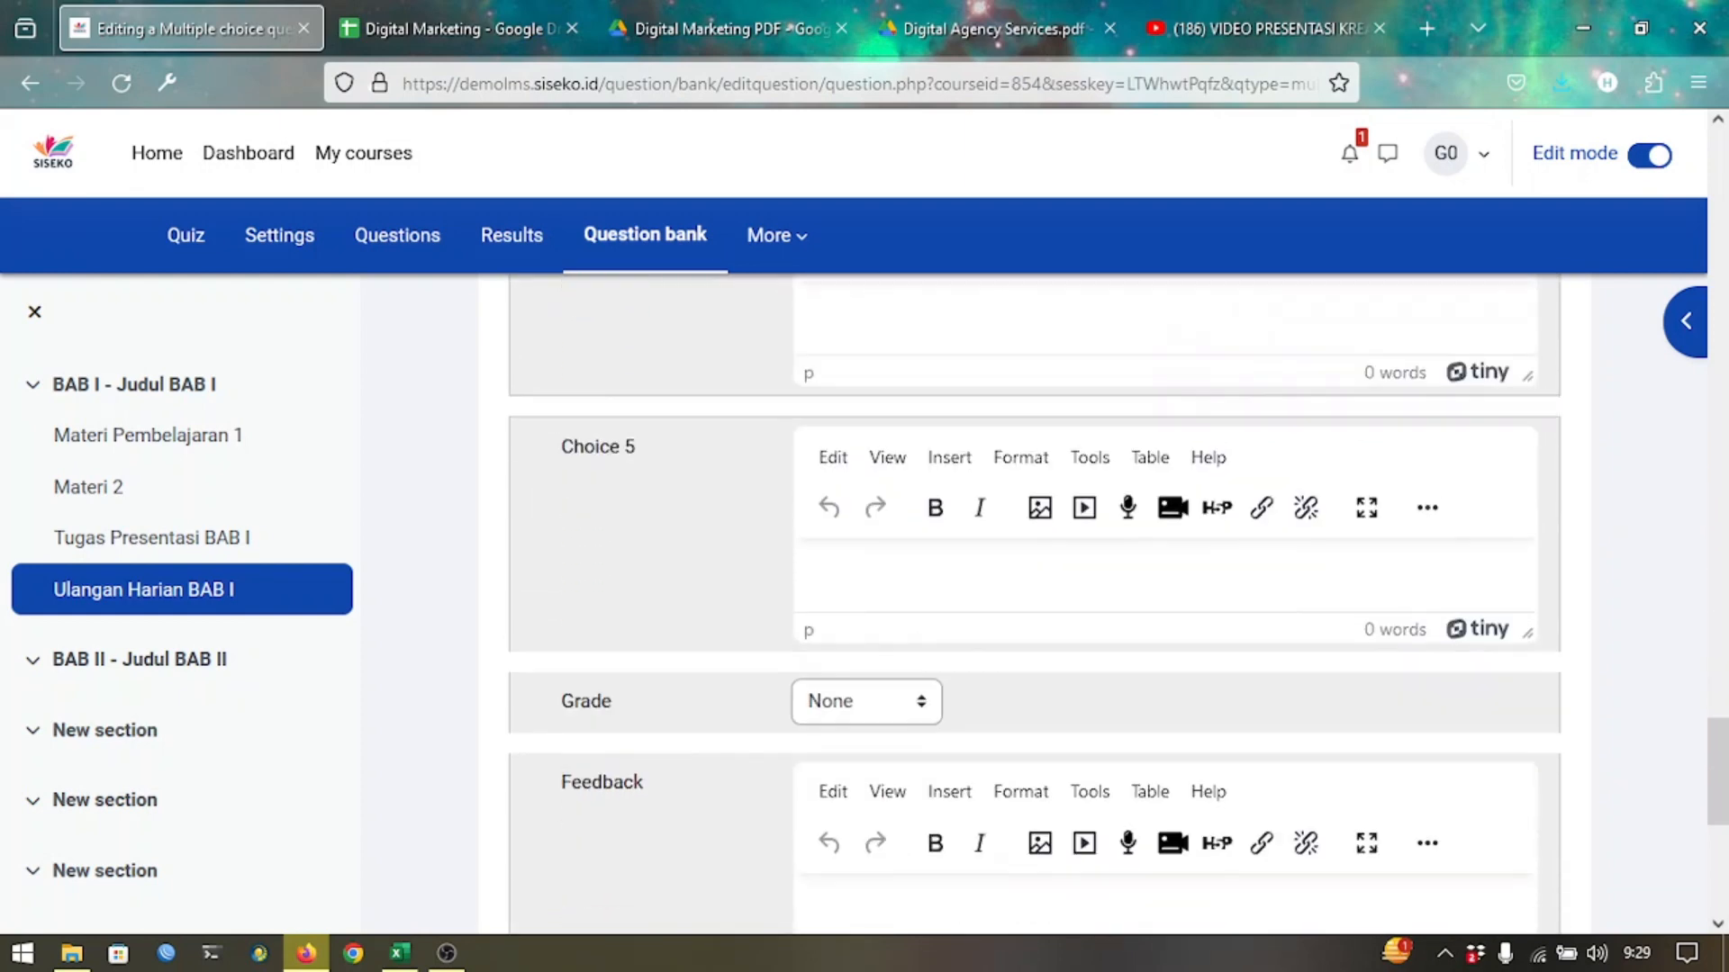
click(984, 591)
text(Jawaban 5)
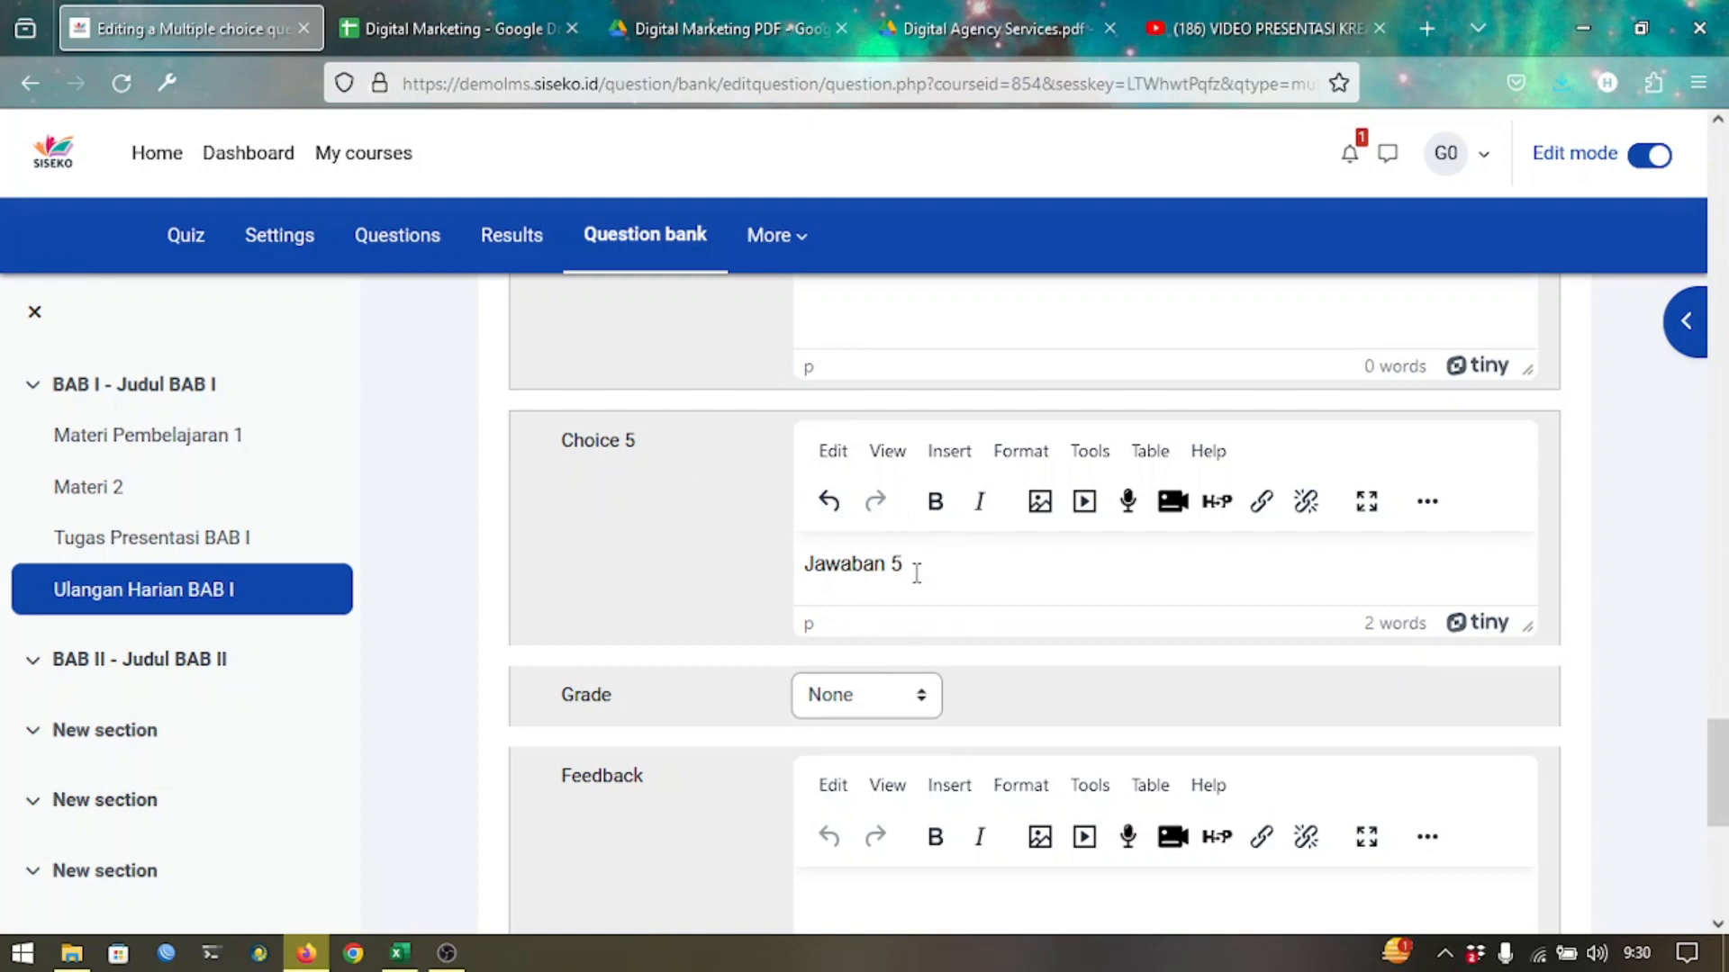
Set Choice 5's grade to 100%.
click(857, 696)
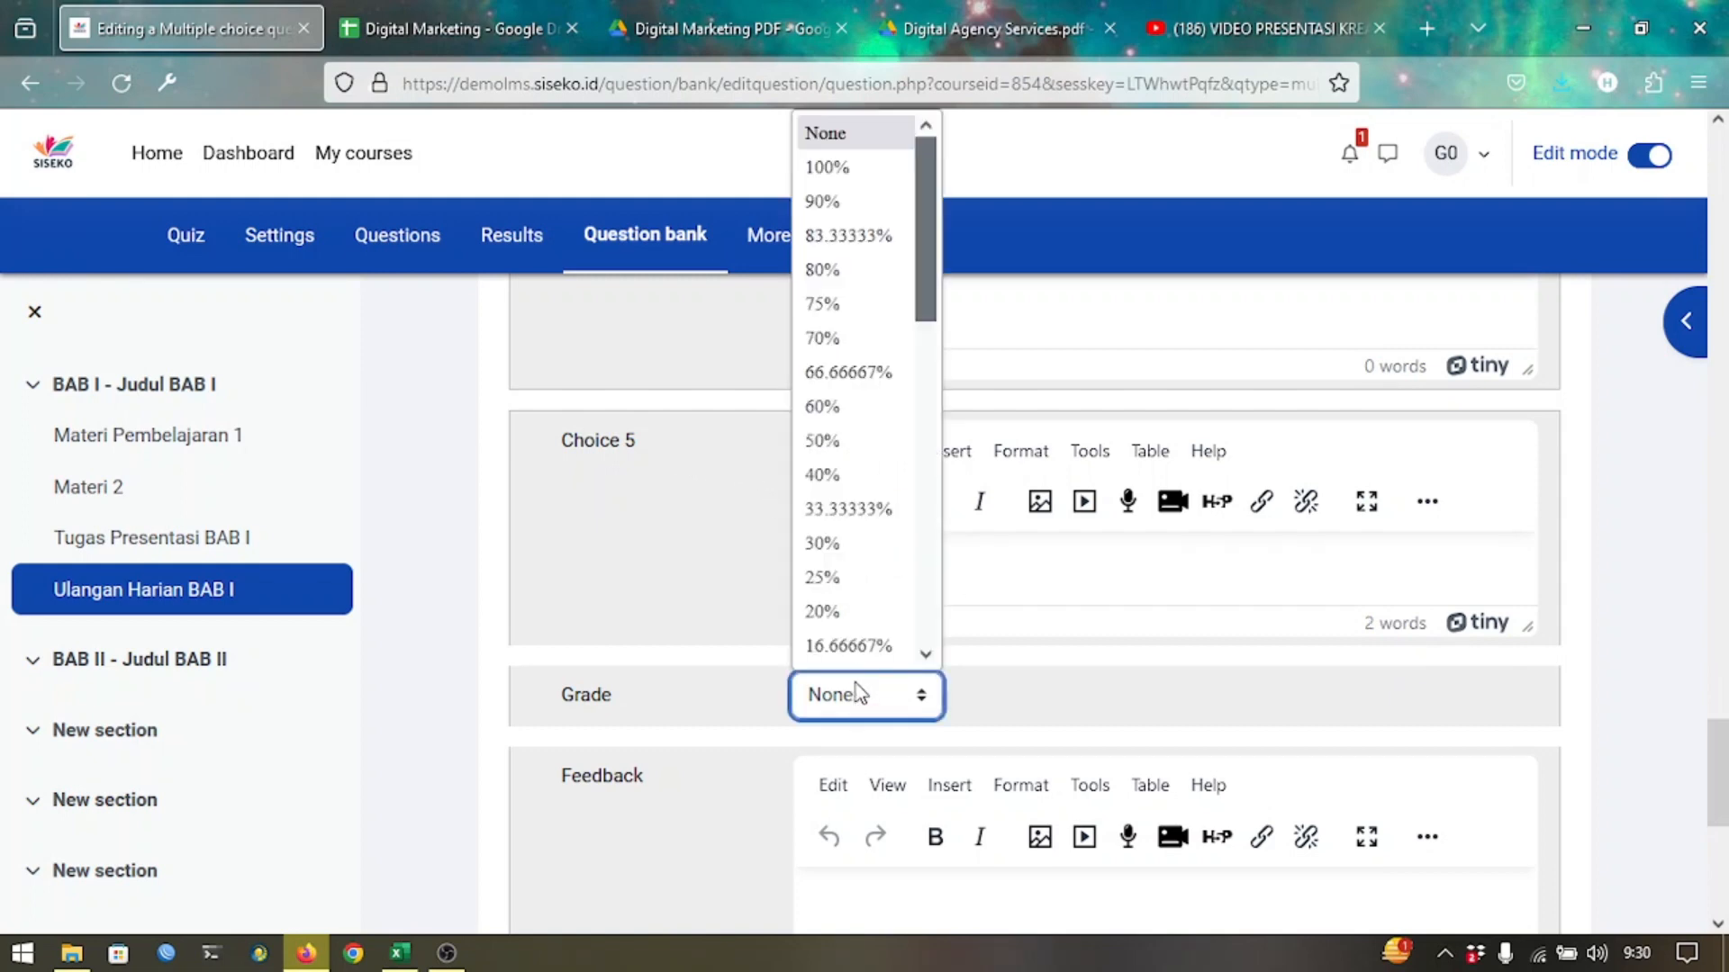
click(867, 179)
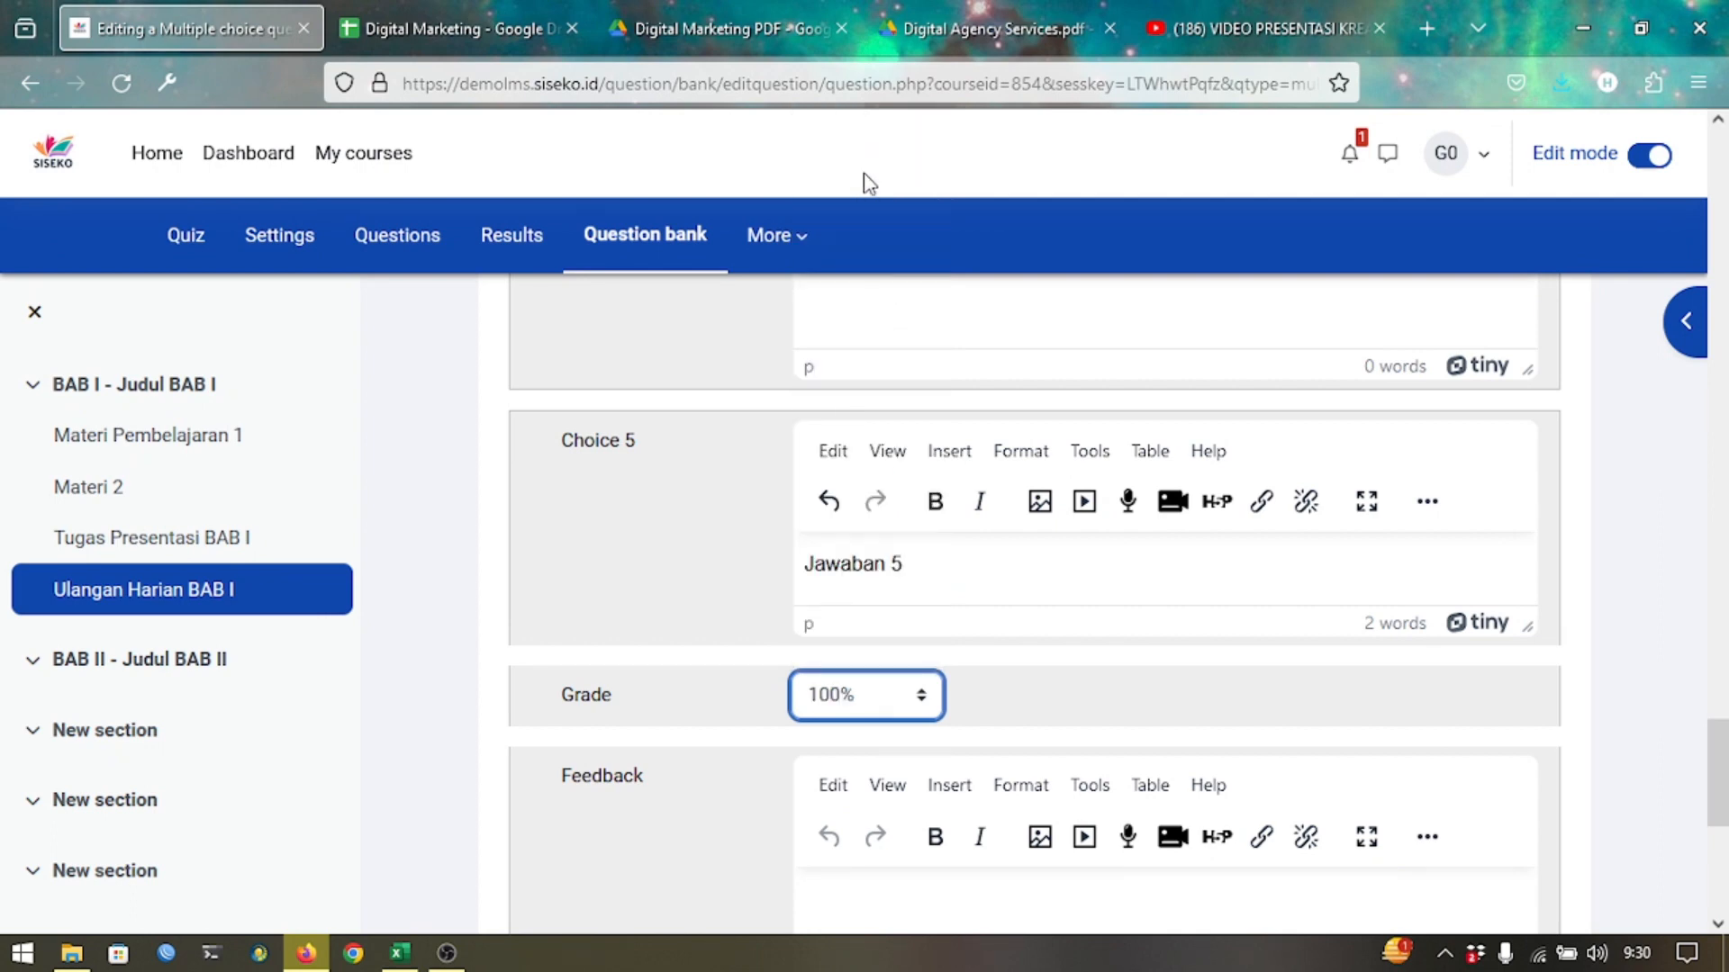
click(881, 699)
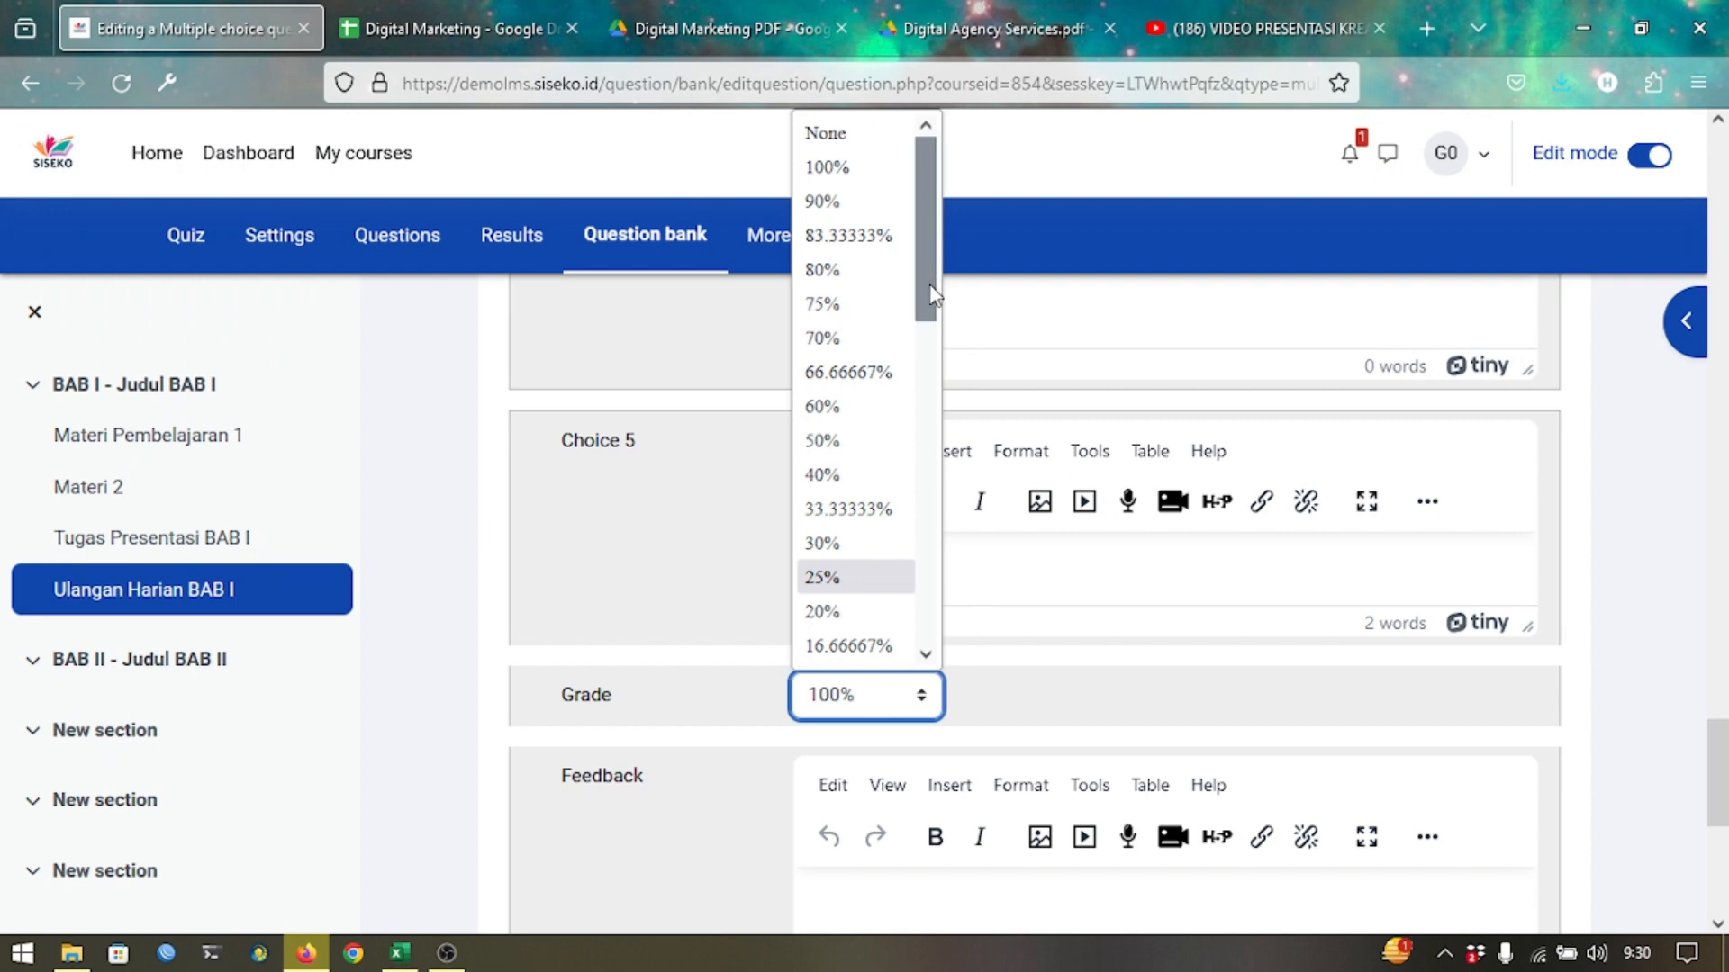
drag(939, 295, 953, 185)
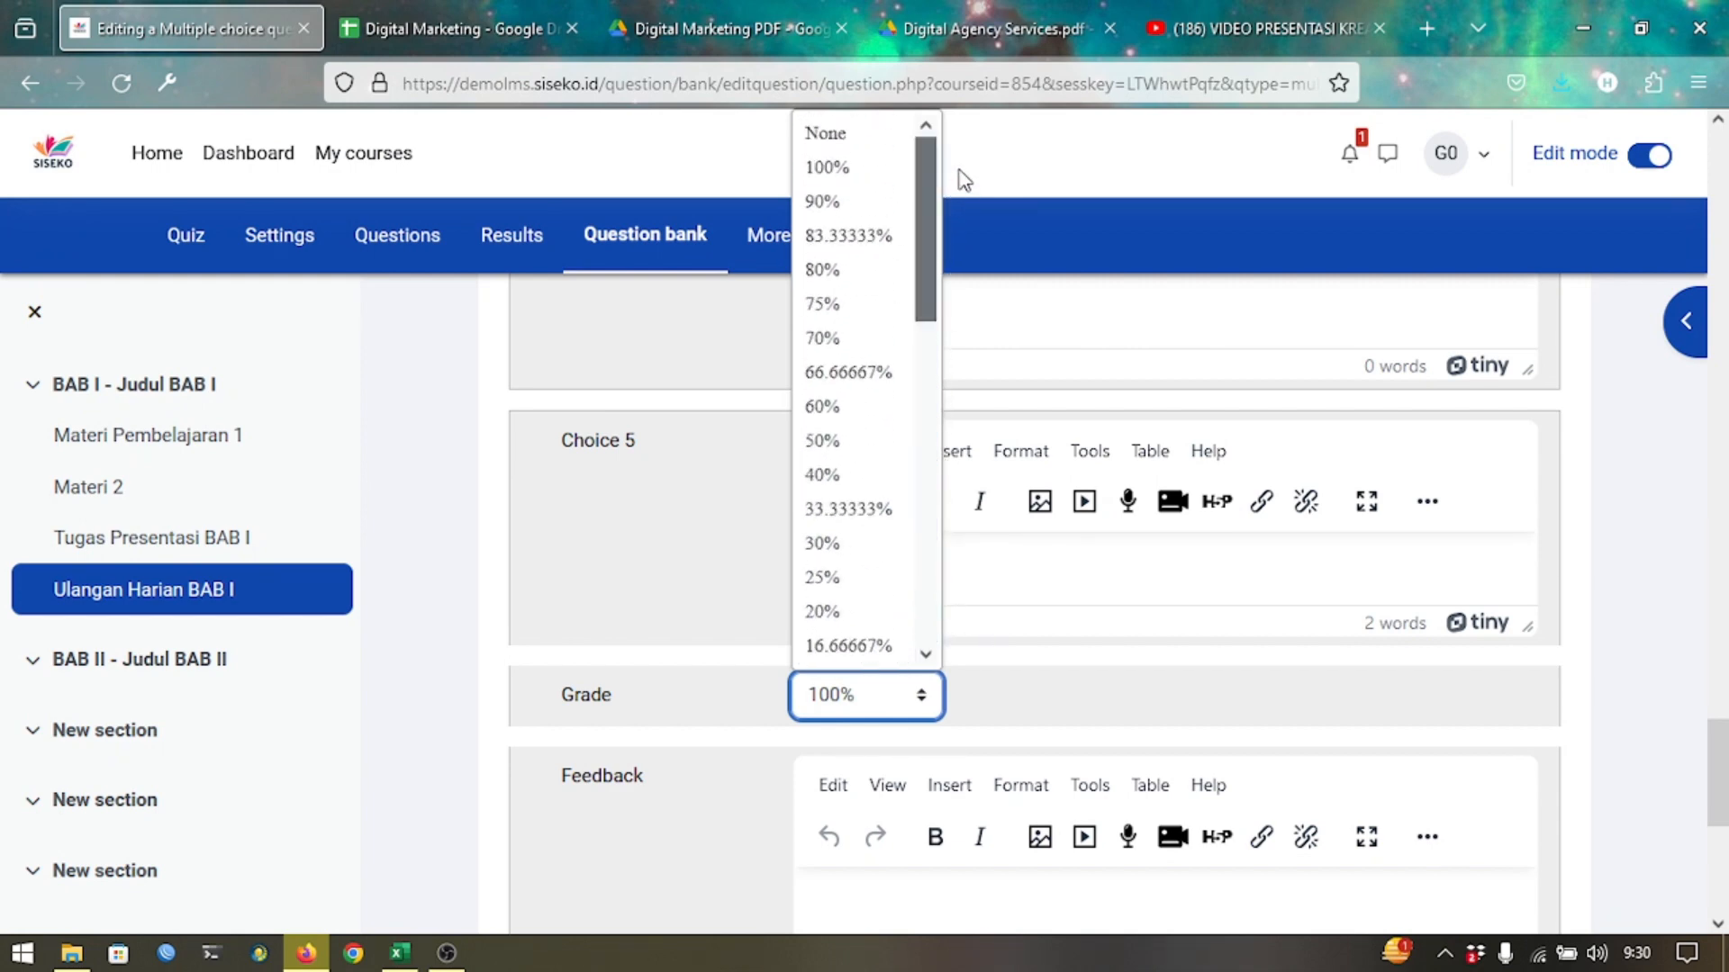
click(888, 171)
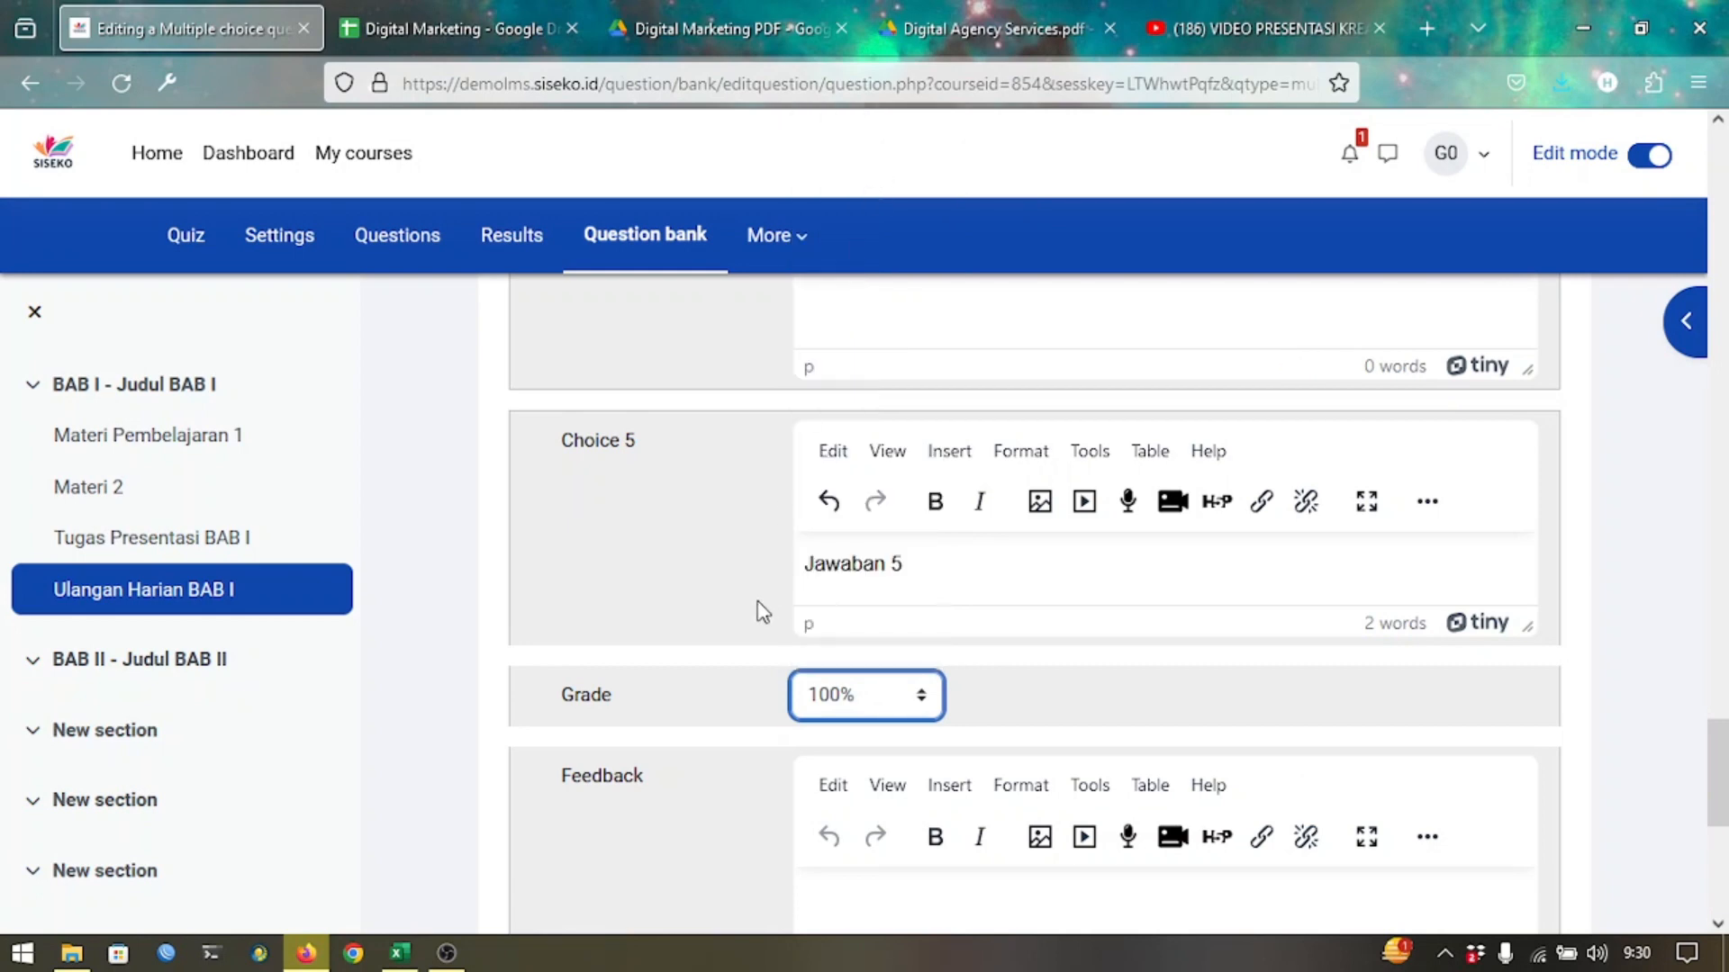
scroll(763, 612, down, 5)
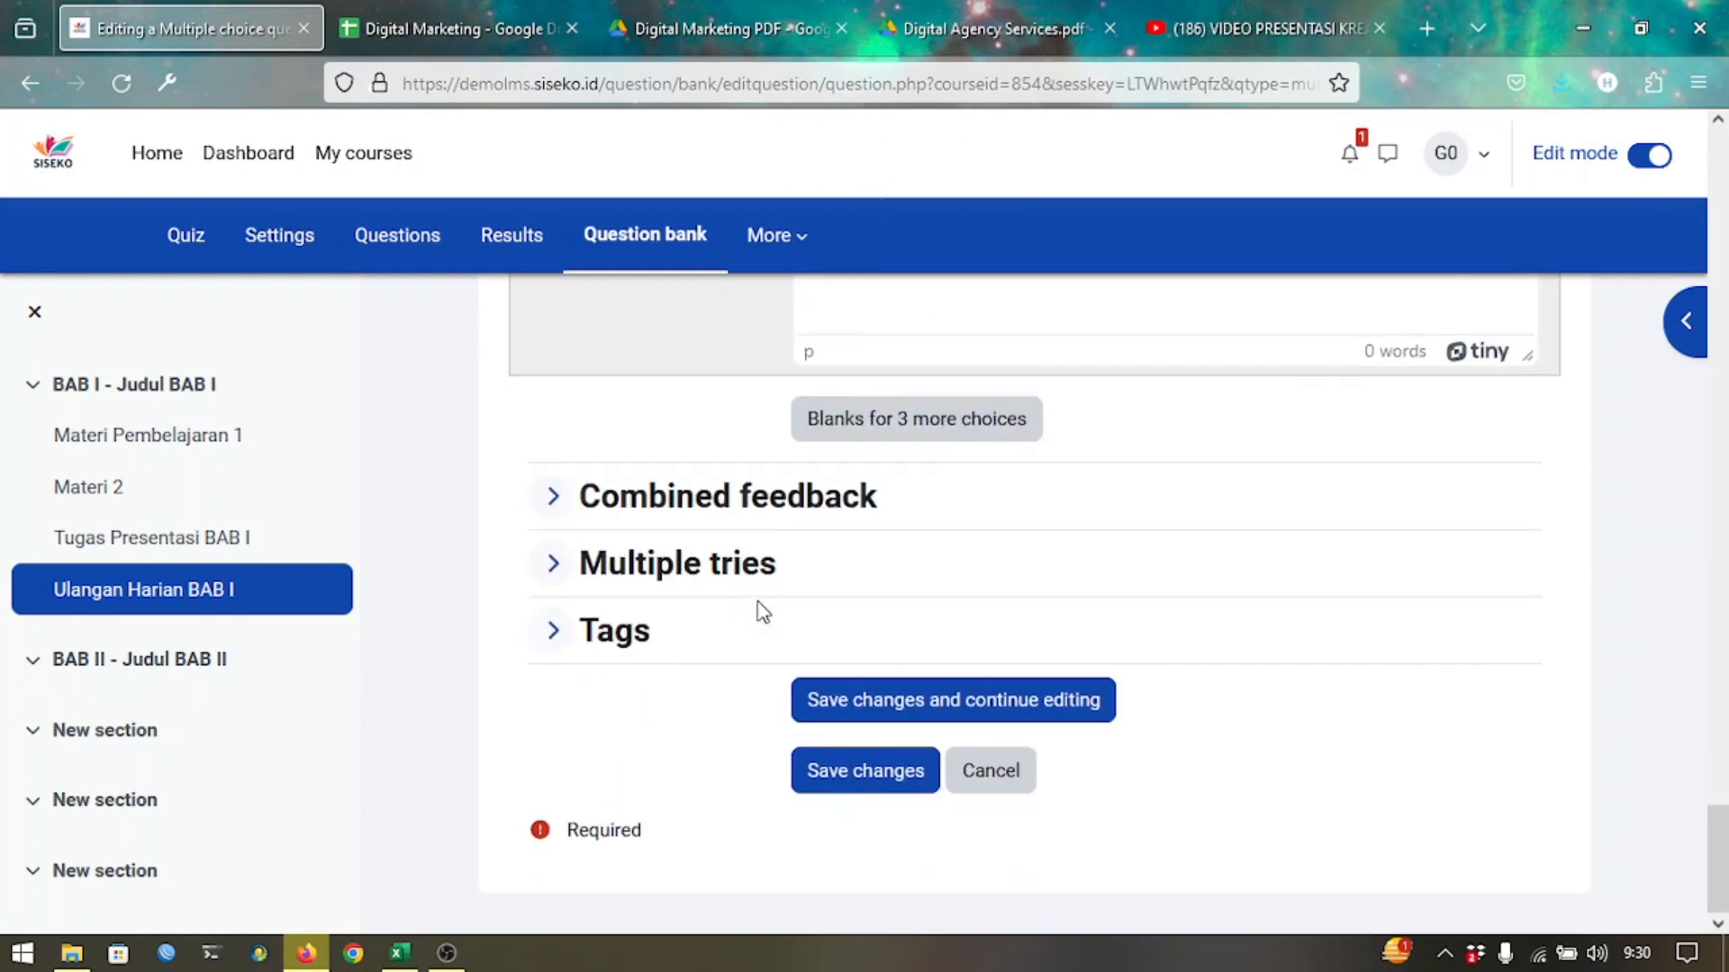
Save pertanyaan001 to the quiz and check it in the question preview.
click(830, 772)
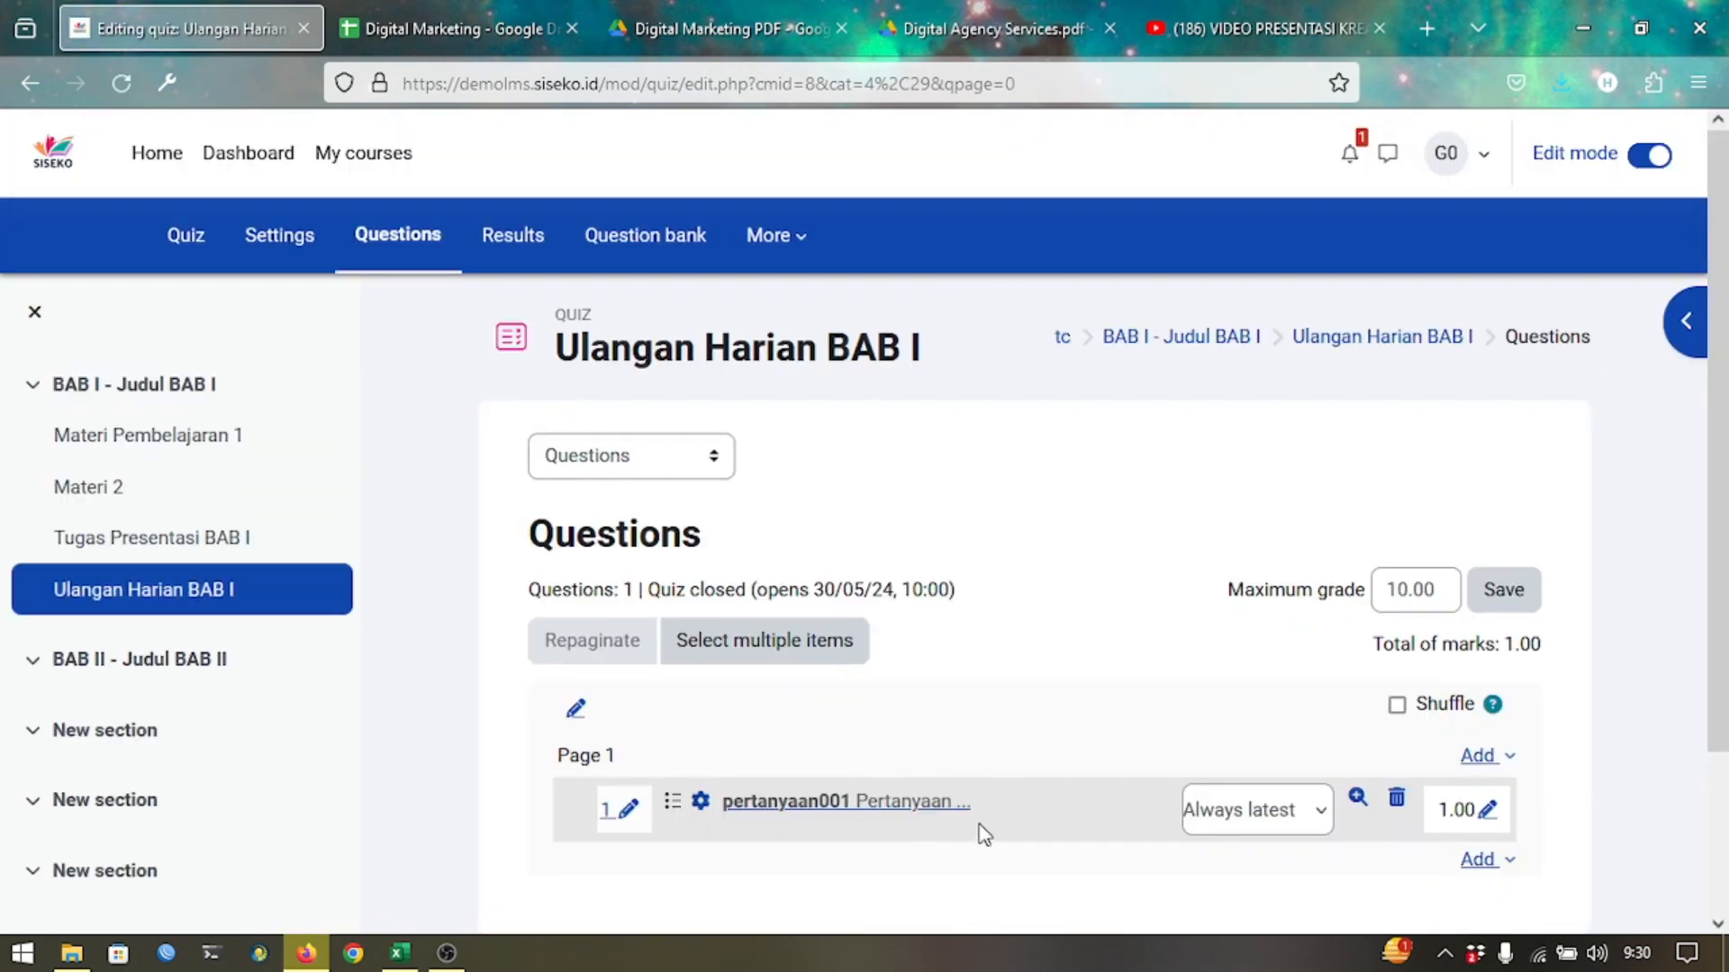
click(1358, 797)
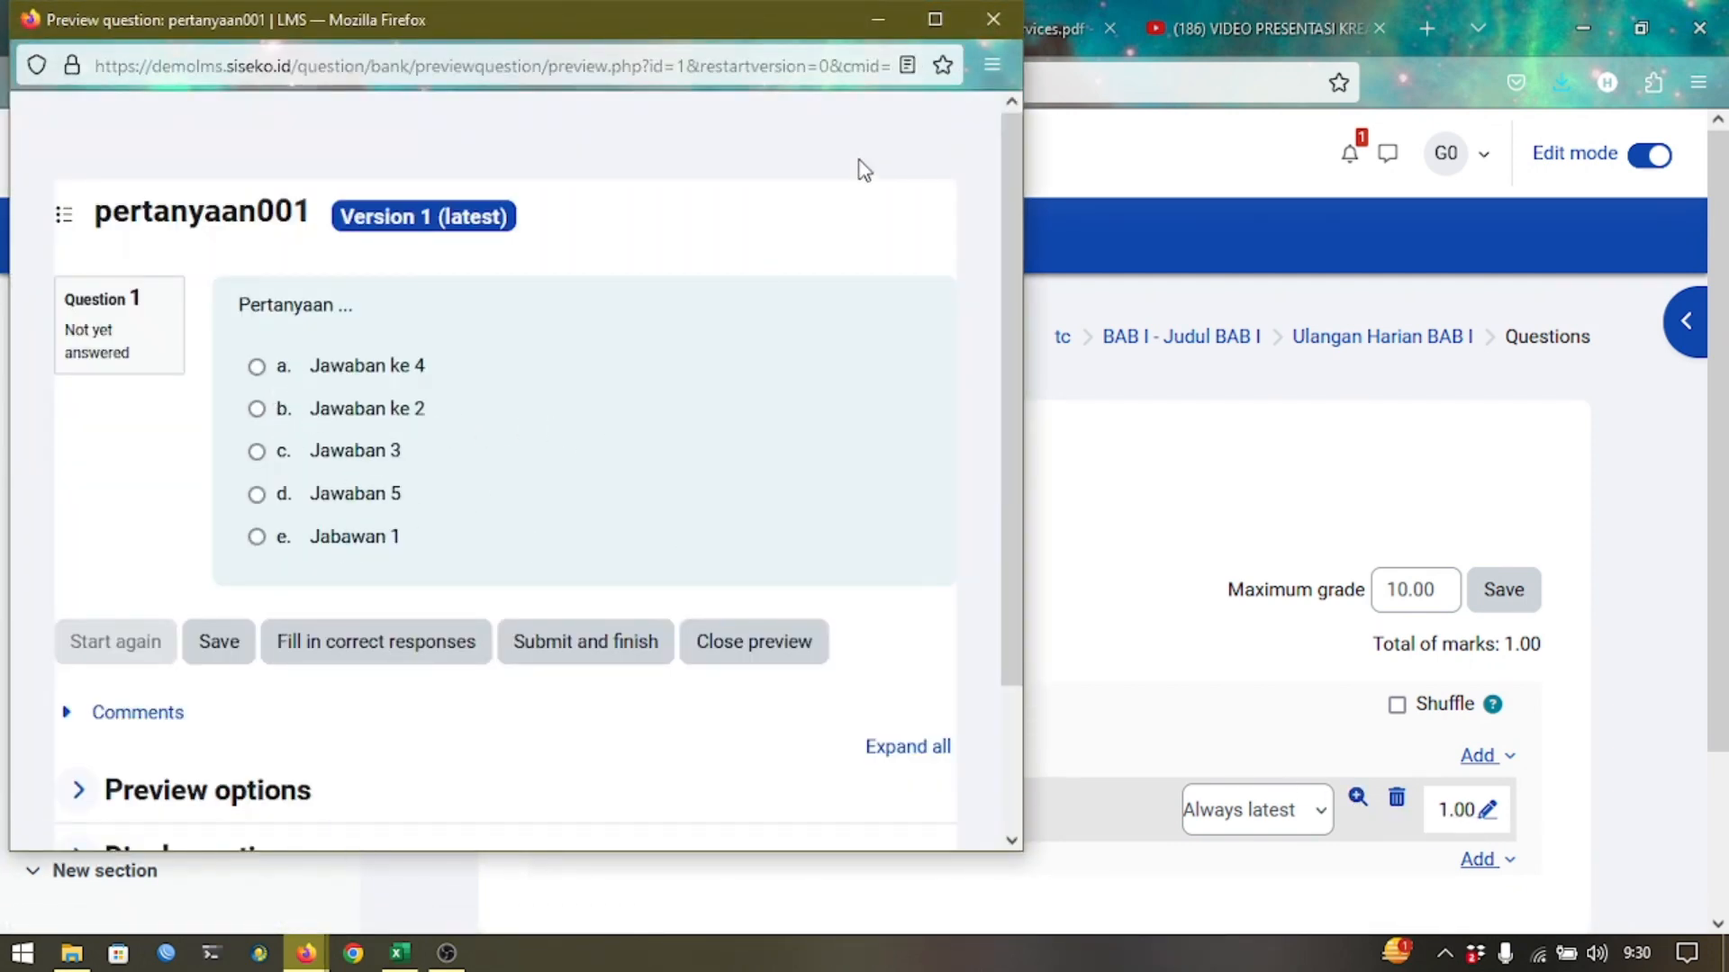
click(991, 16)
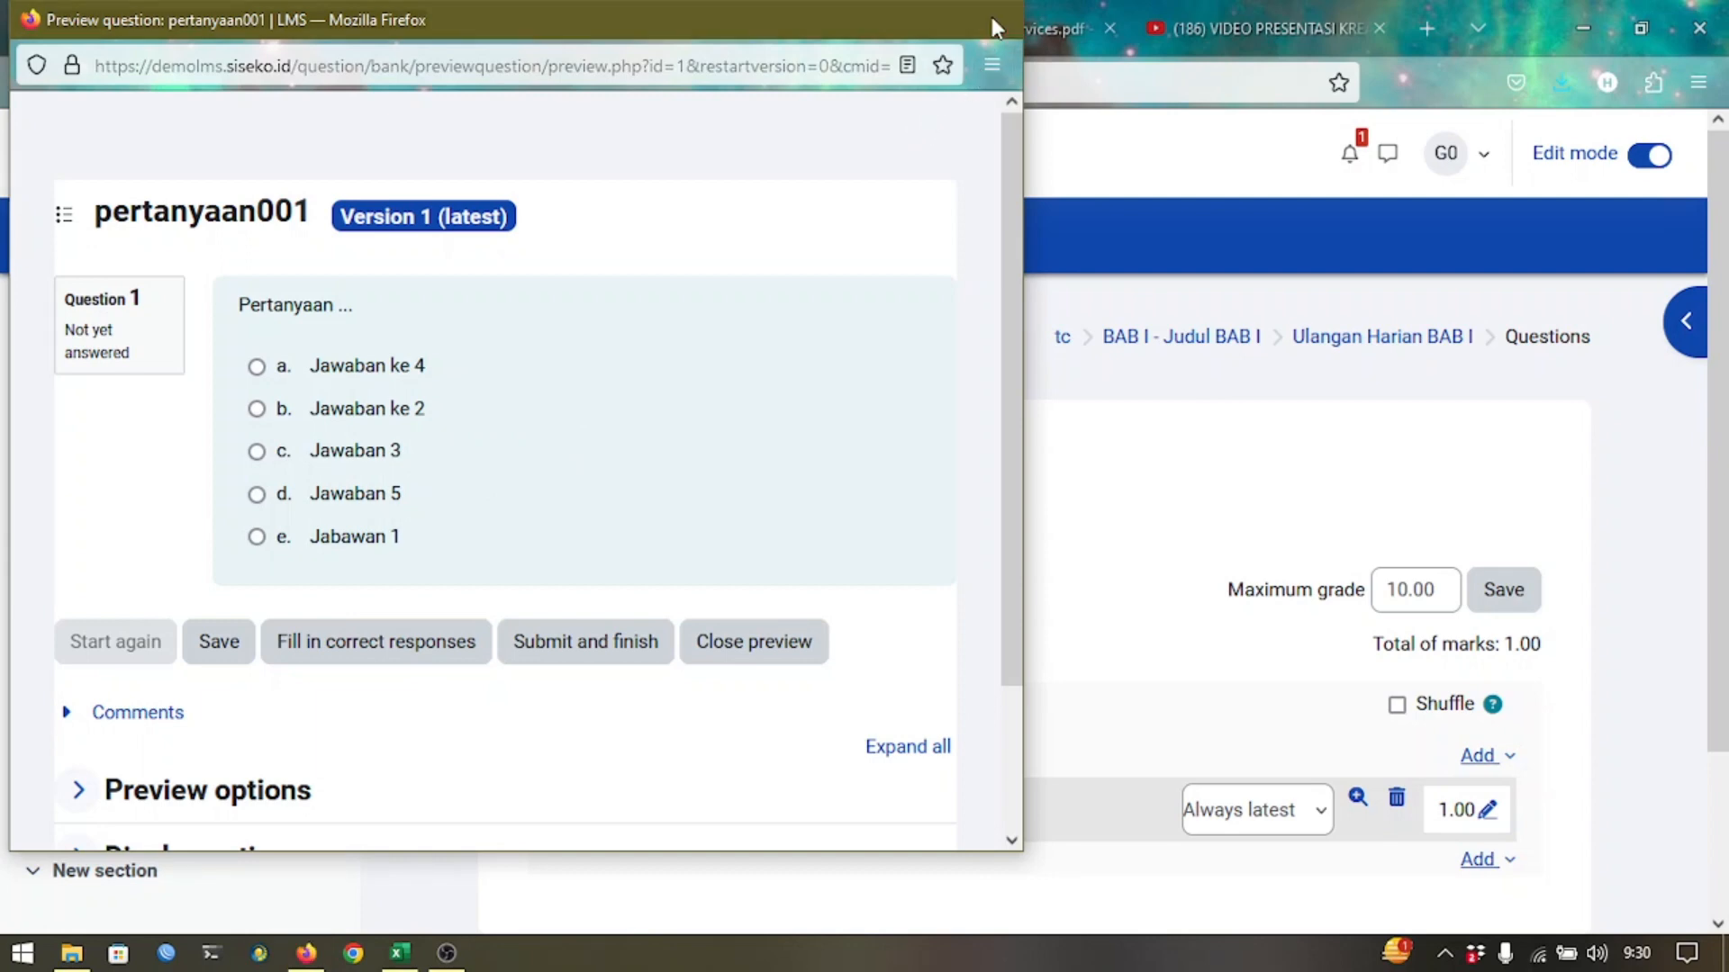
scroll(953, 484, down, 2)
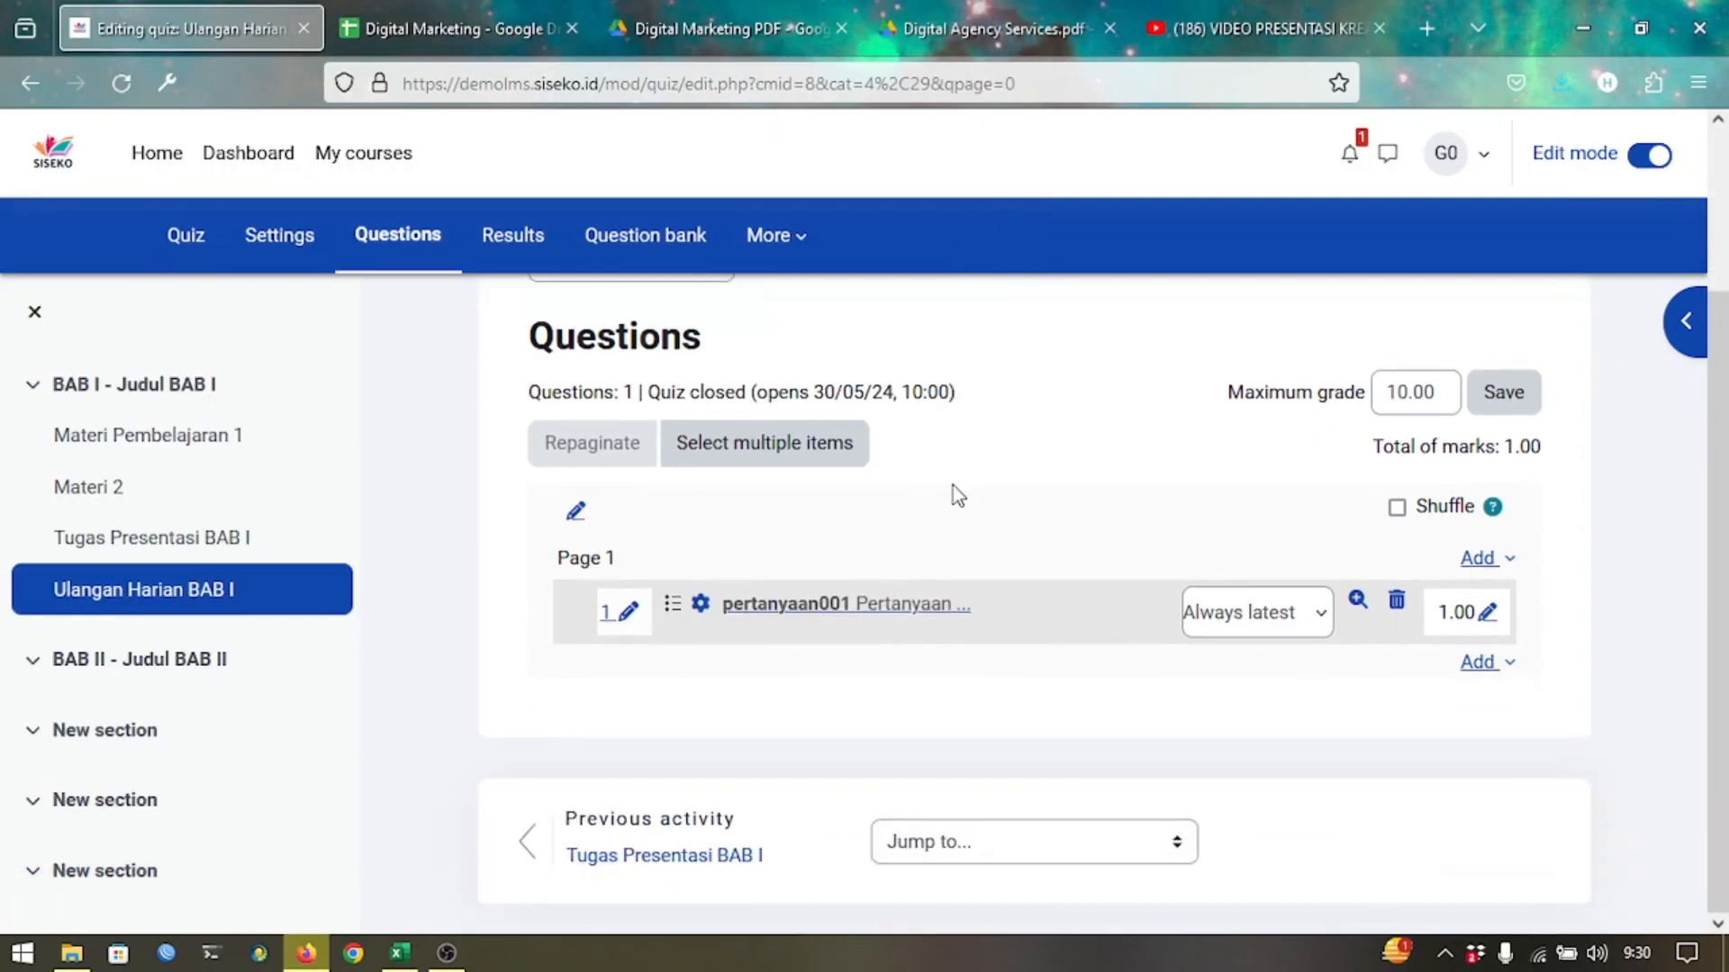
Add a new Multiple choice question to the quiz.
click(1477, 667)
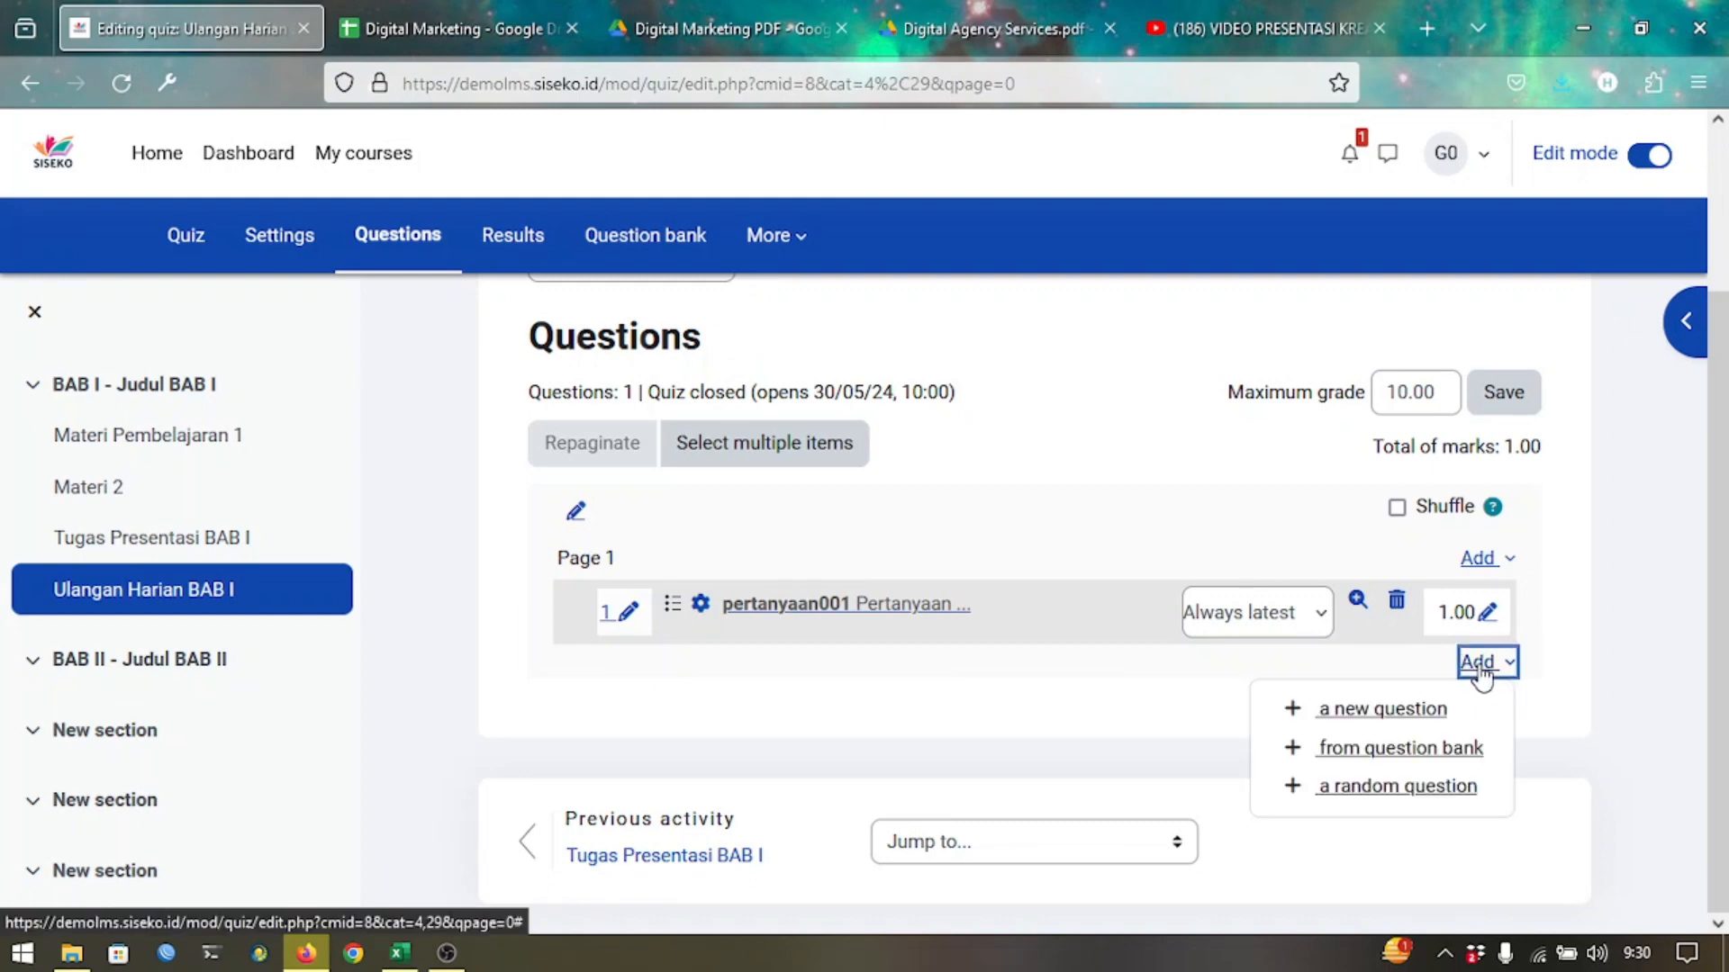
click(1422, 712)
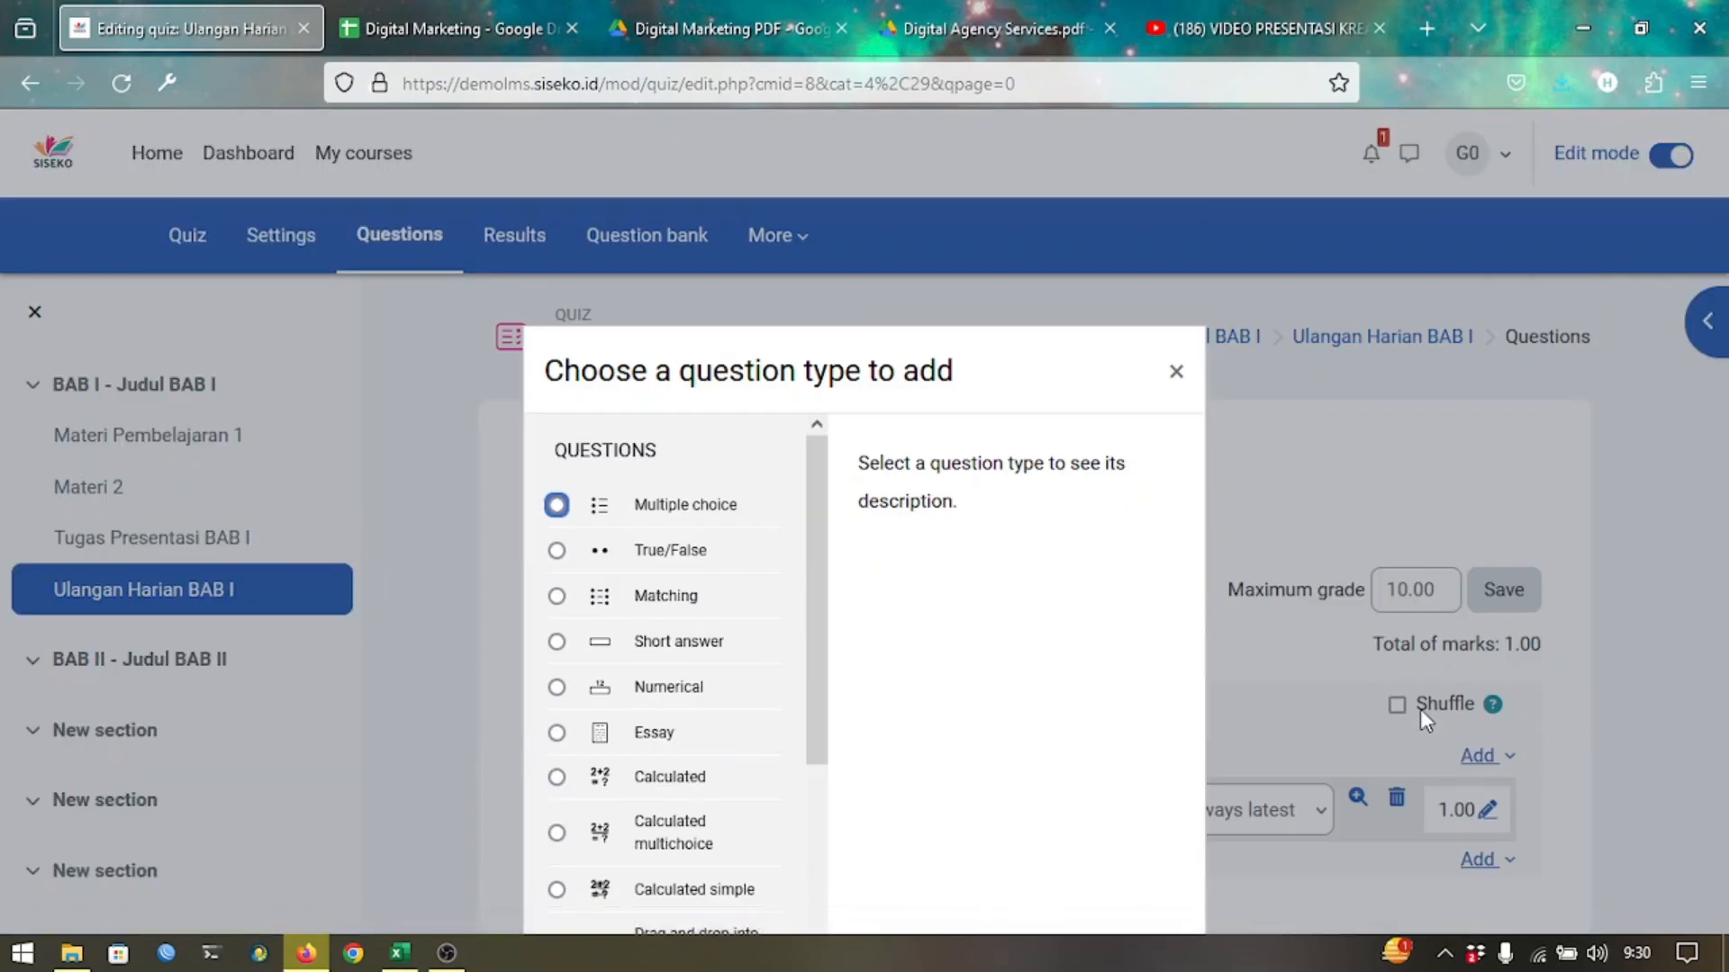
click(577, 501)
drag(750, 372, 784, 142)
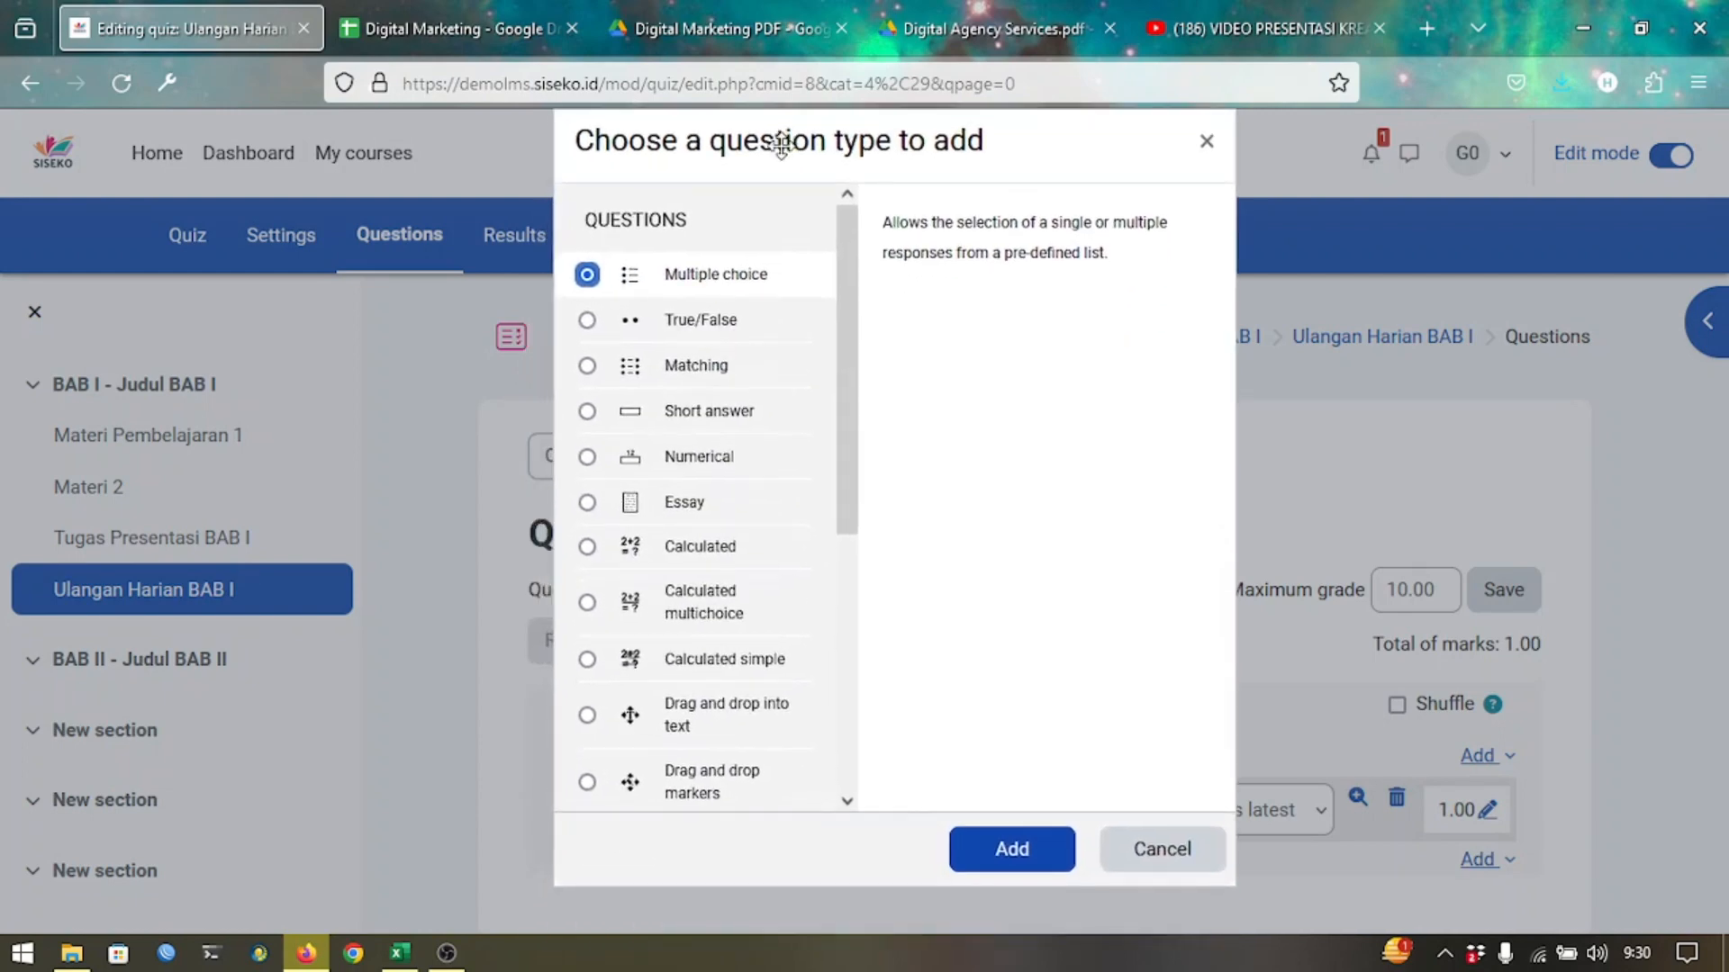
click(983, 849)
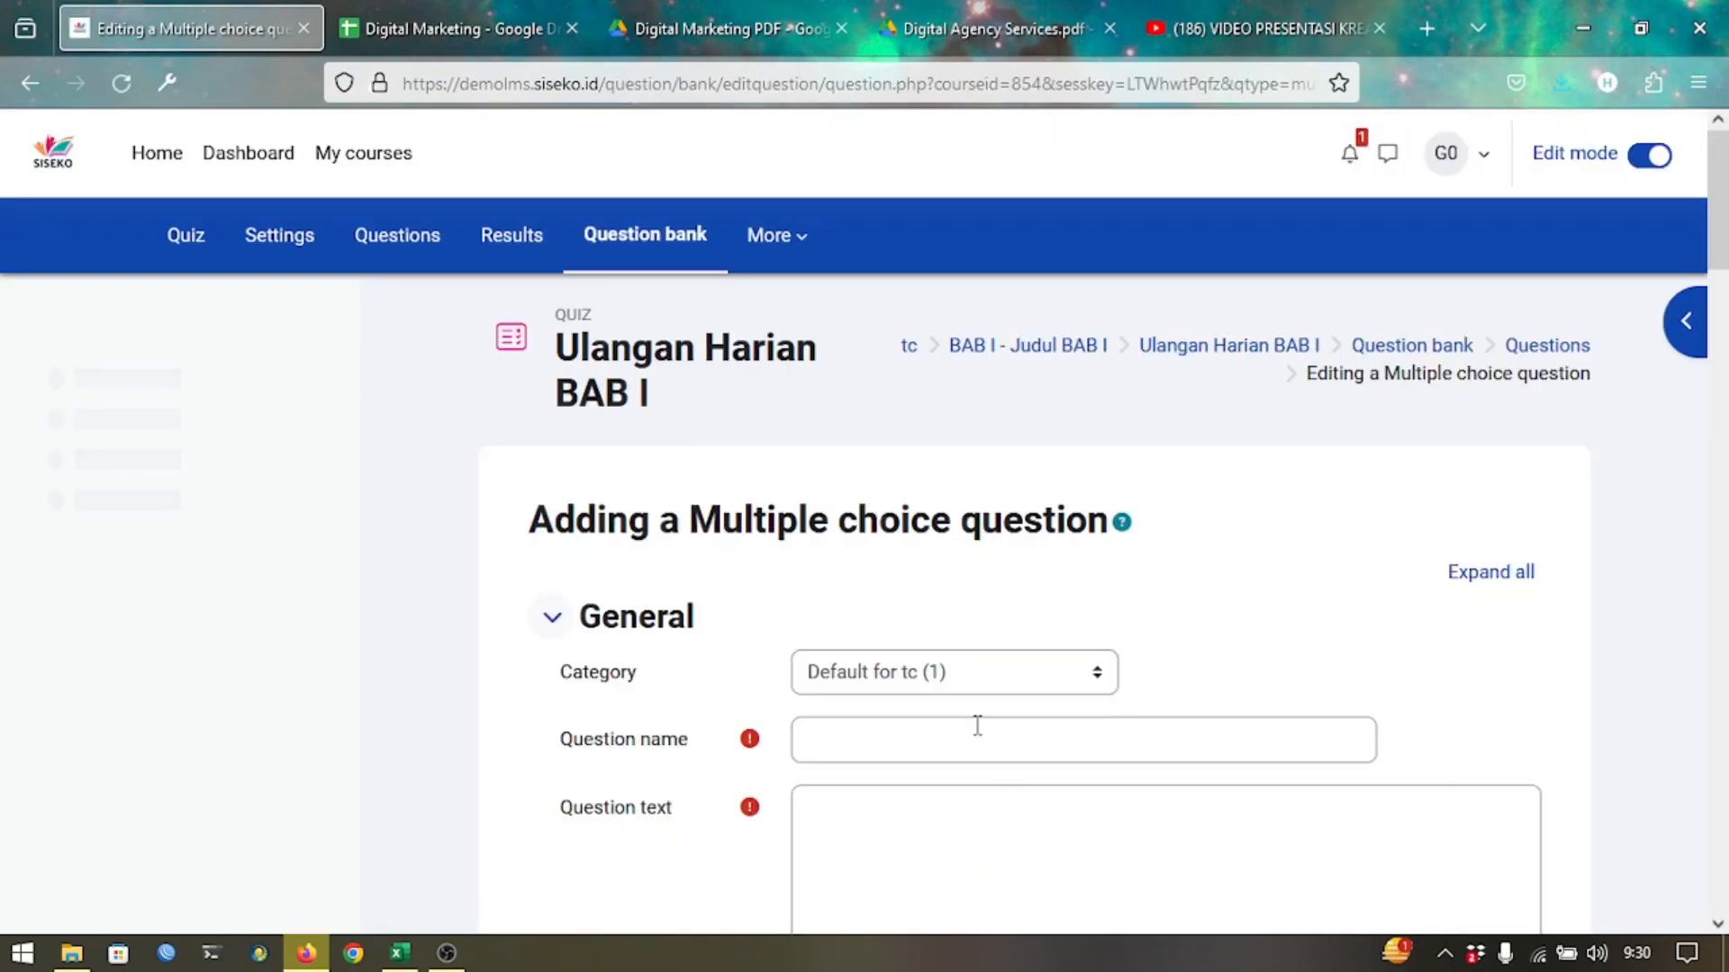
Name it 'pertanyaan 2' with question text 'Perhatikanlah gambar dibawah ini!'.
scroll(1063, 651, down, 3)
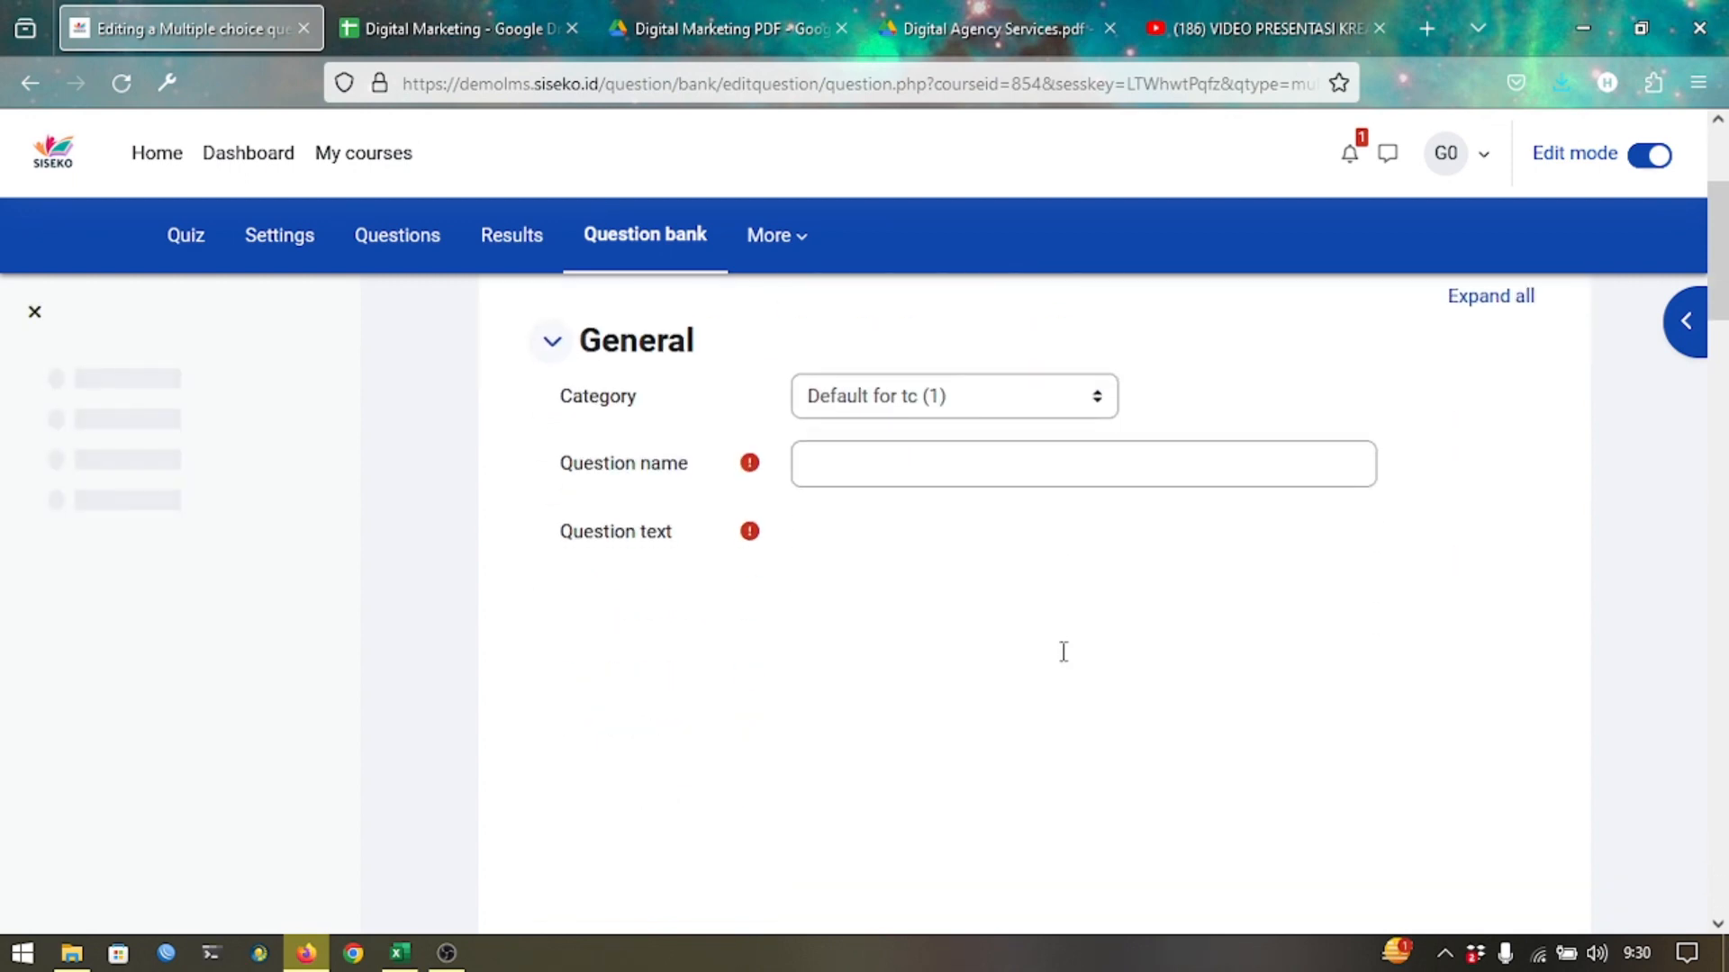
click(914, 468)
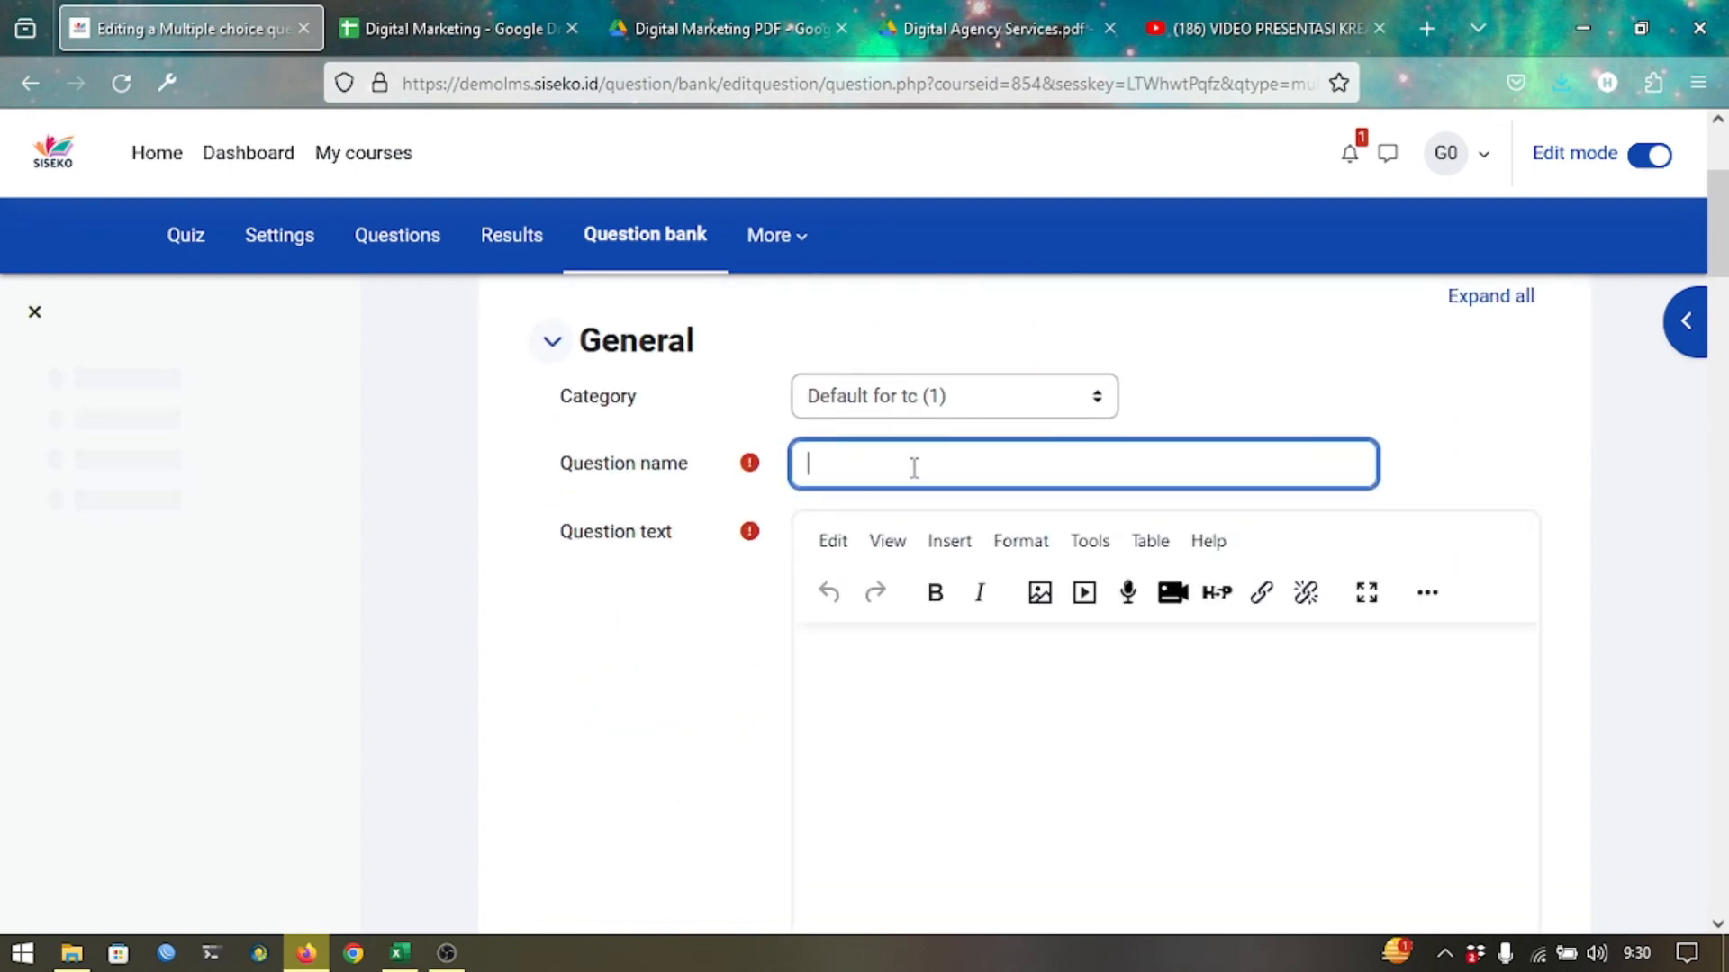
text(pertanyaan 2)
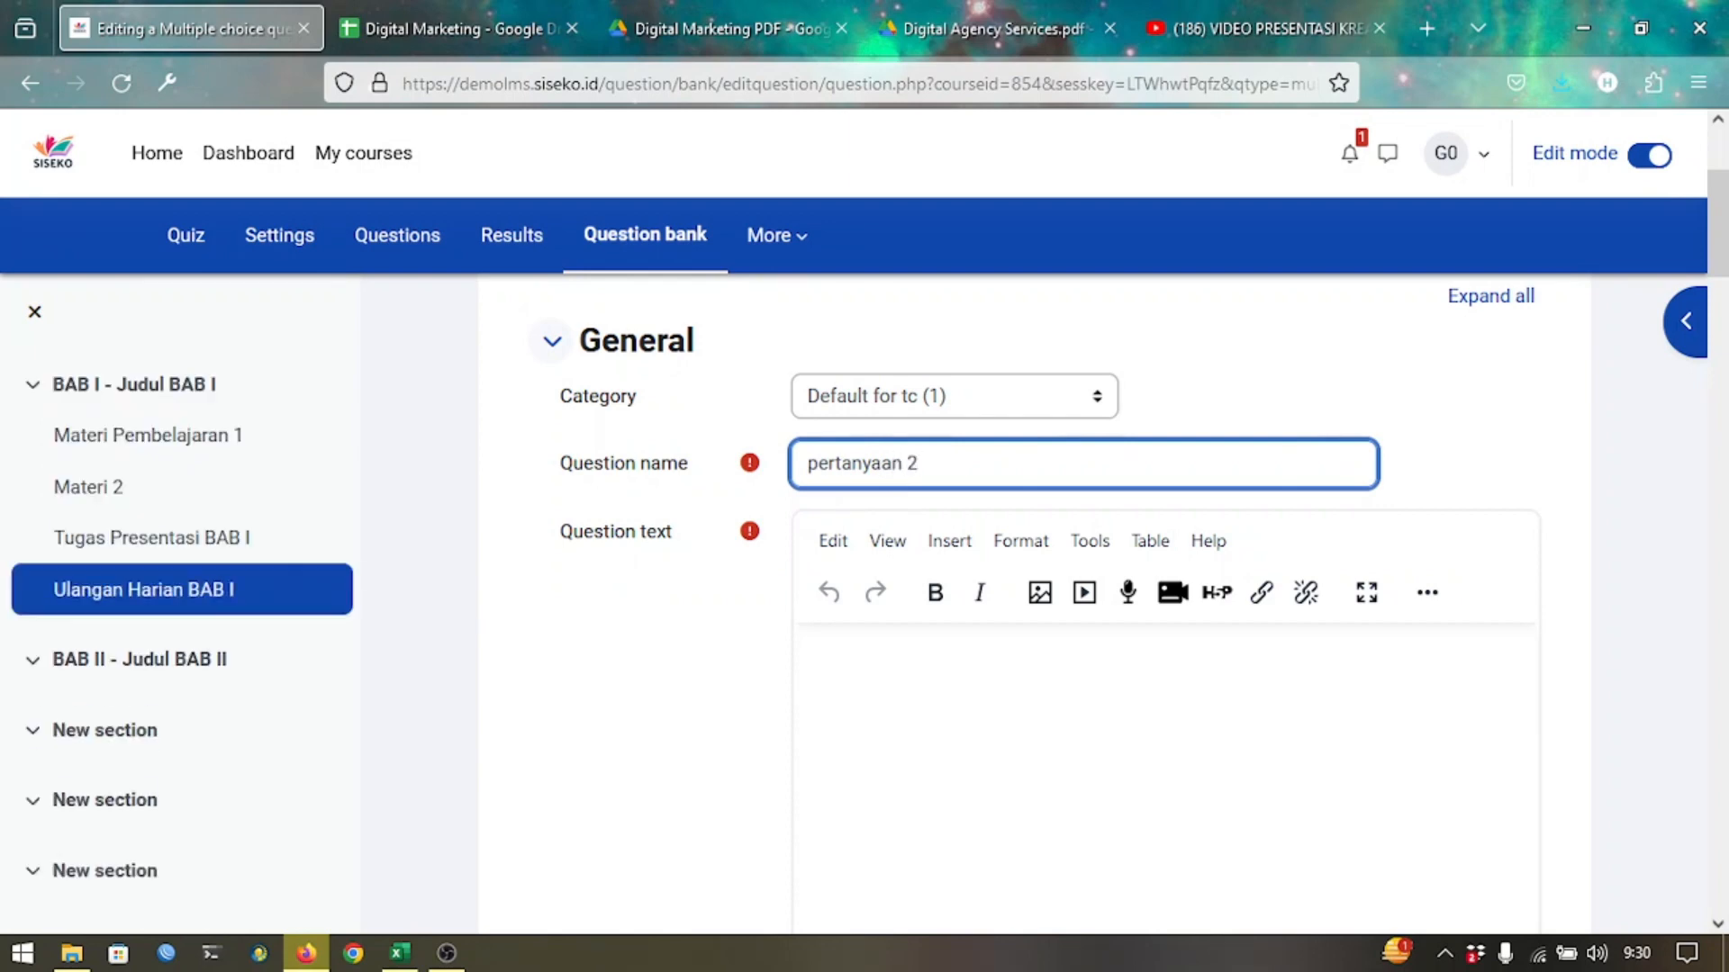
scroll(954, 545, down, 1)
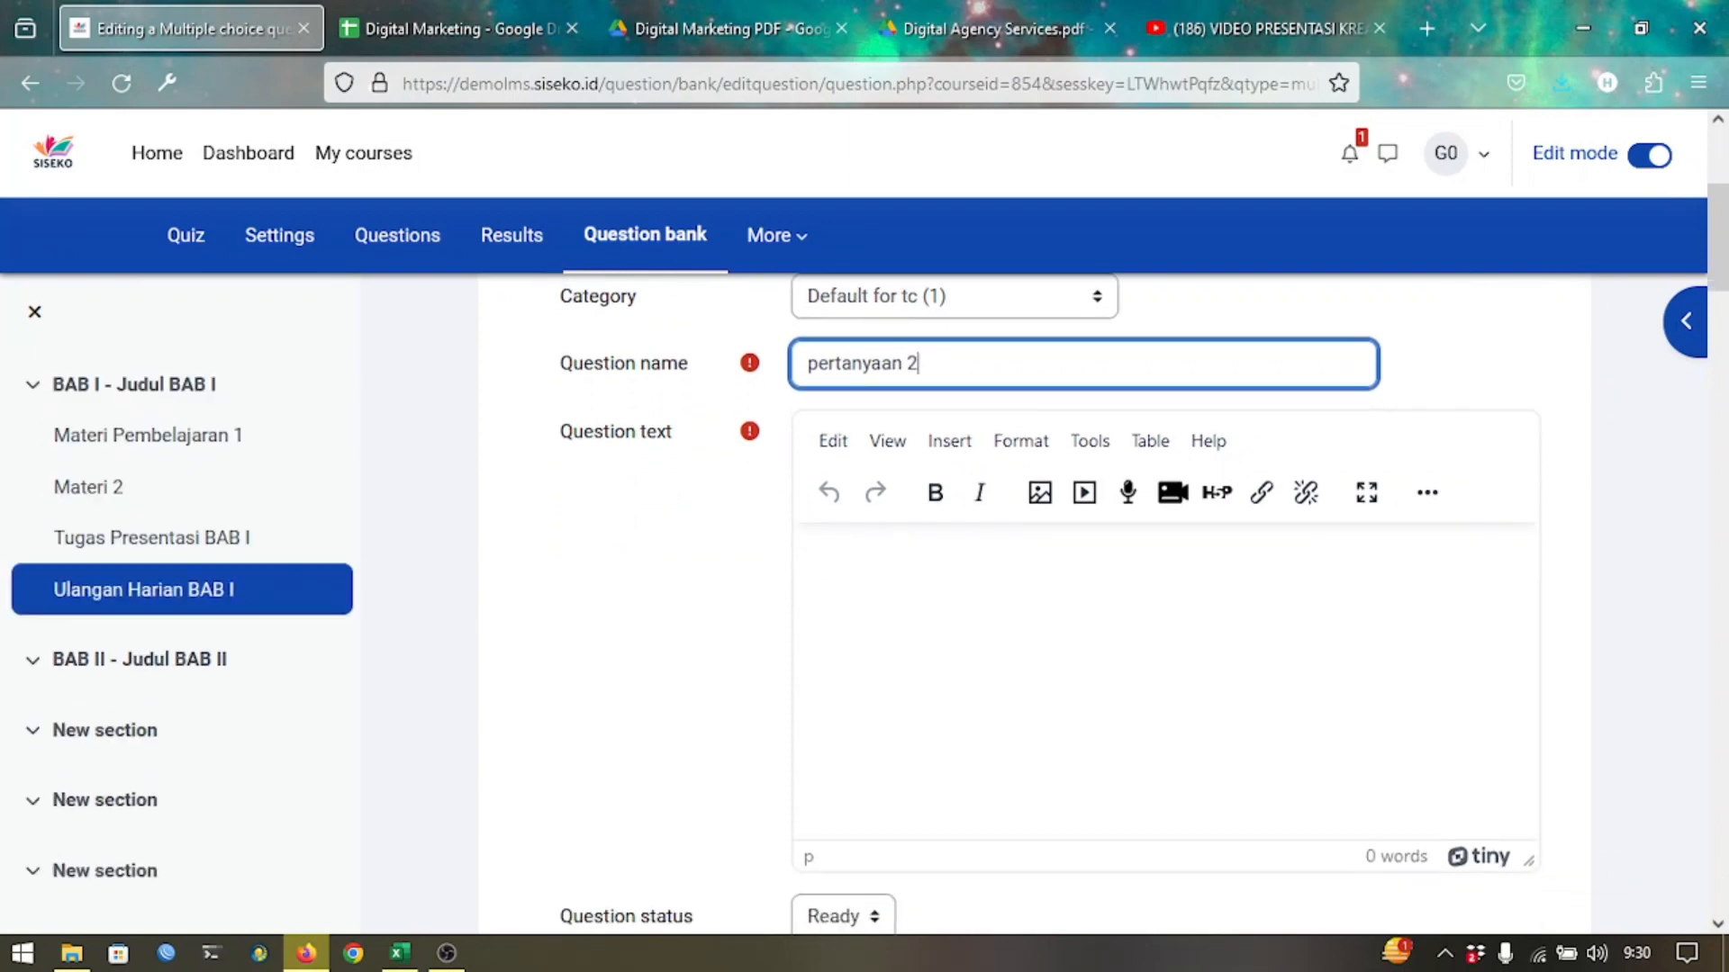
click(962, 584)
text(P)
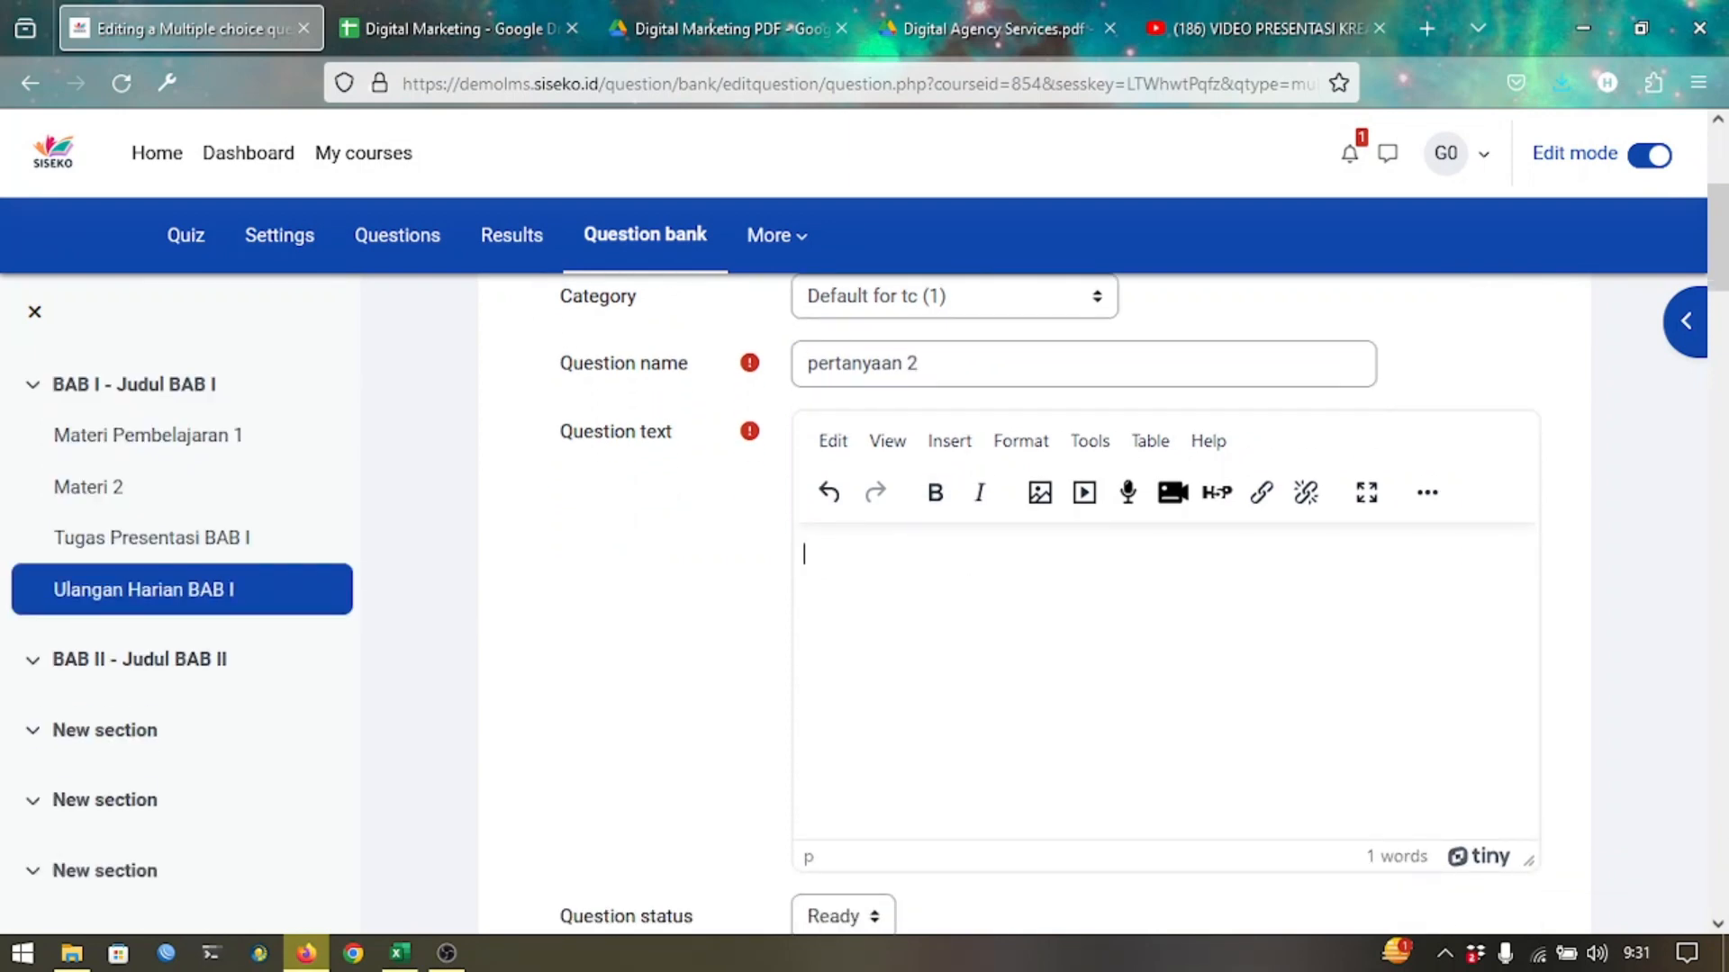
text(erhatikanlah gam)
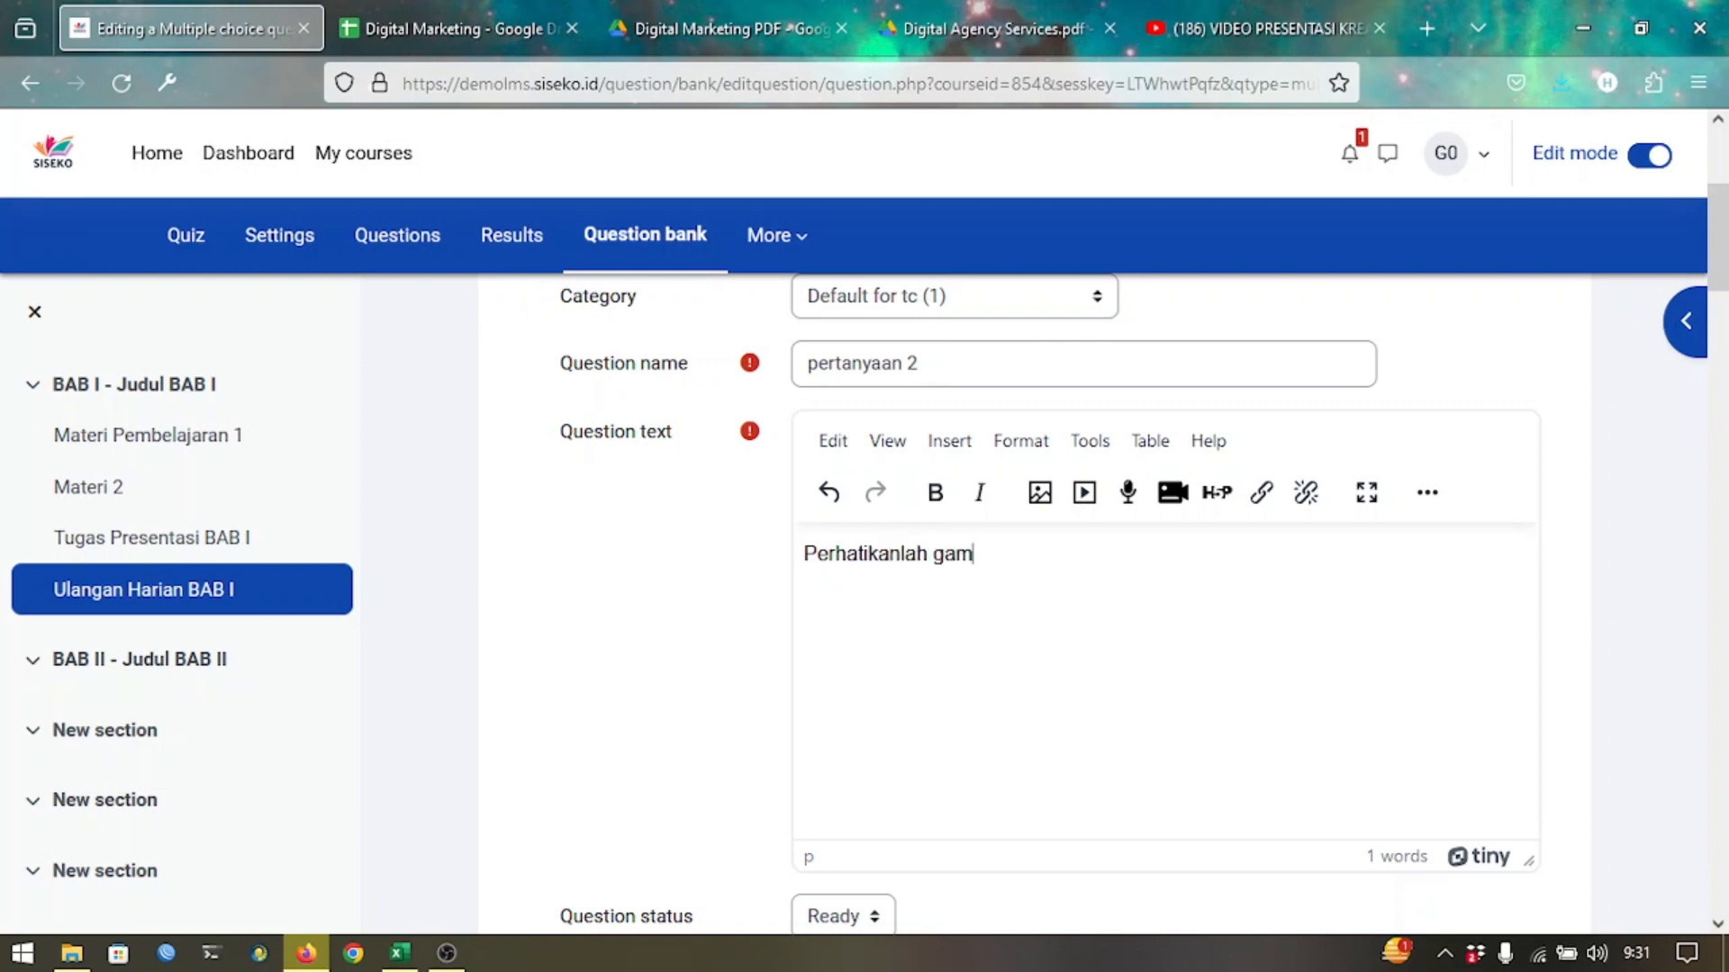
text(bar dibawah ini!)
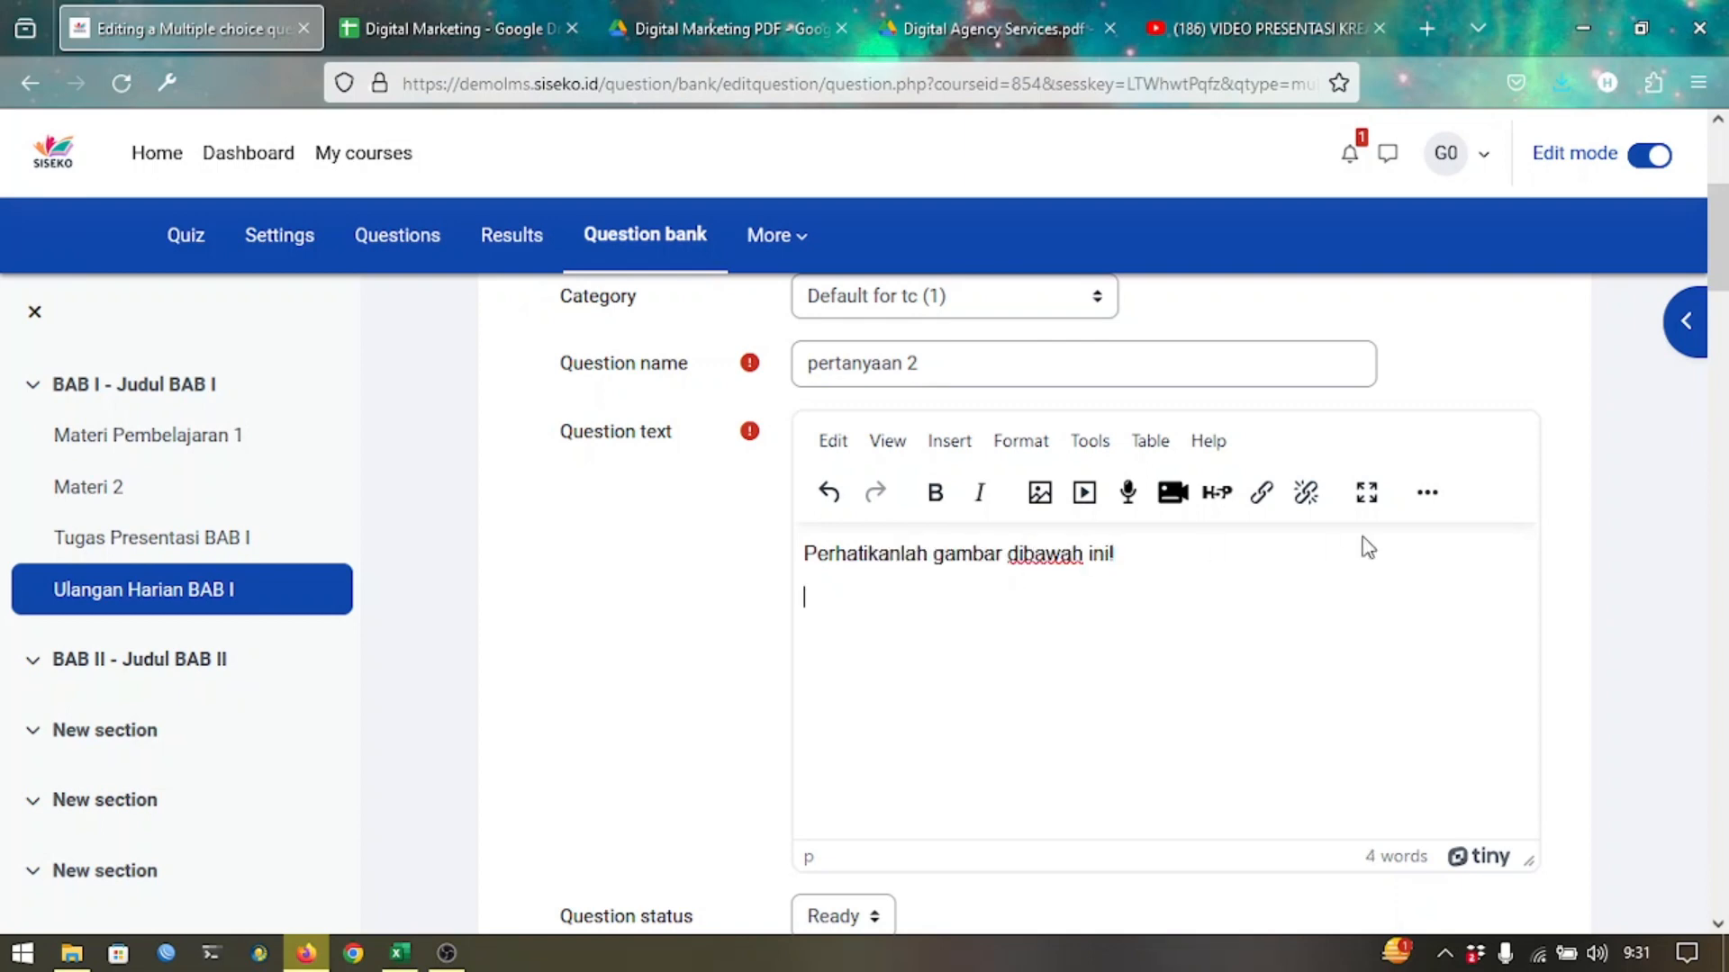
click(1043, 497)
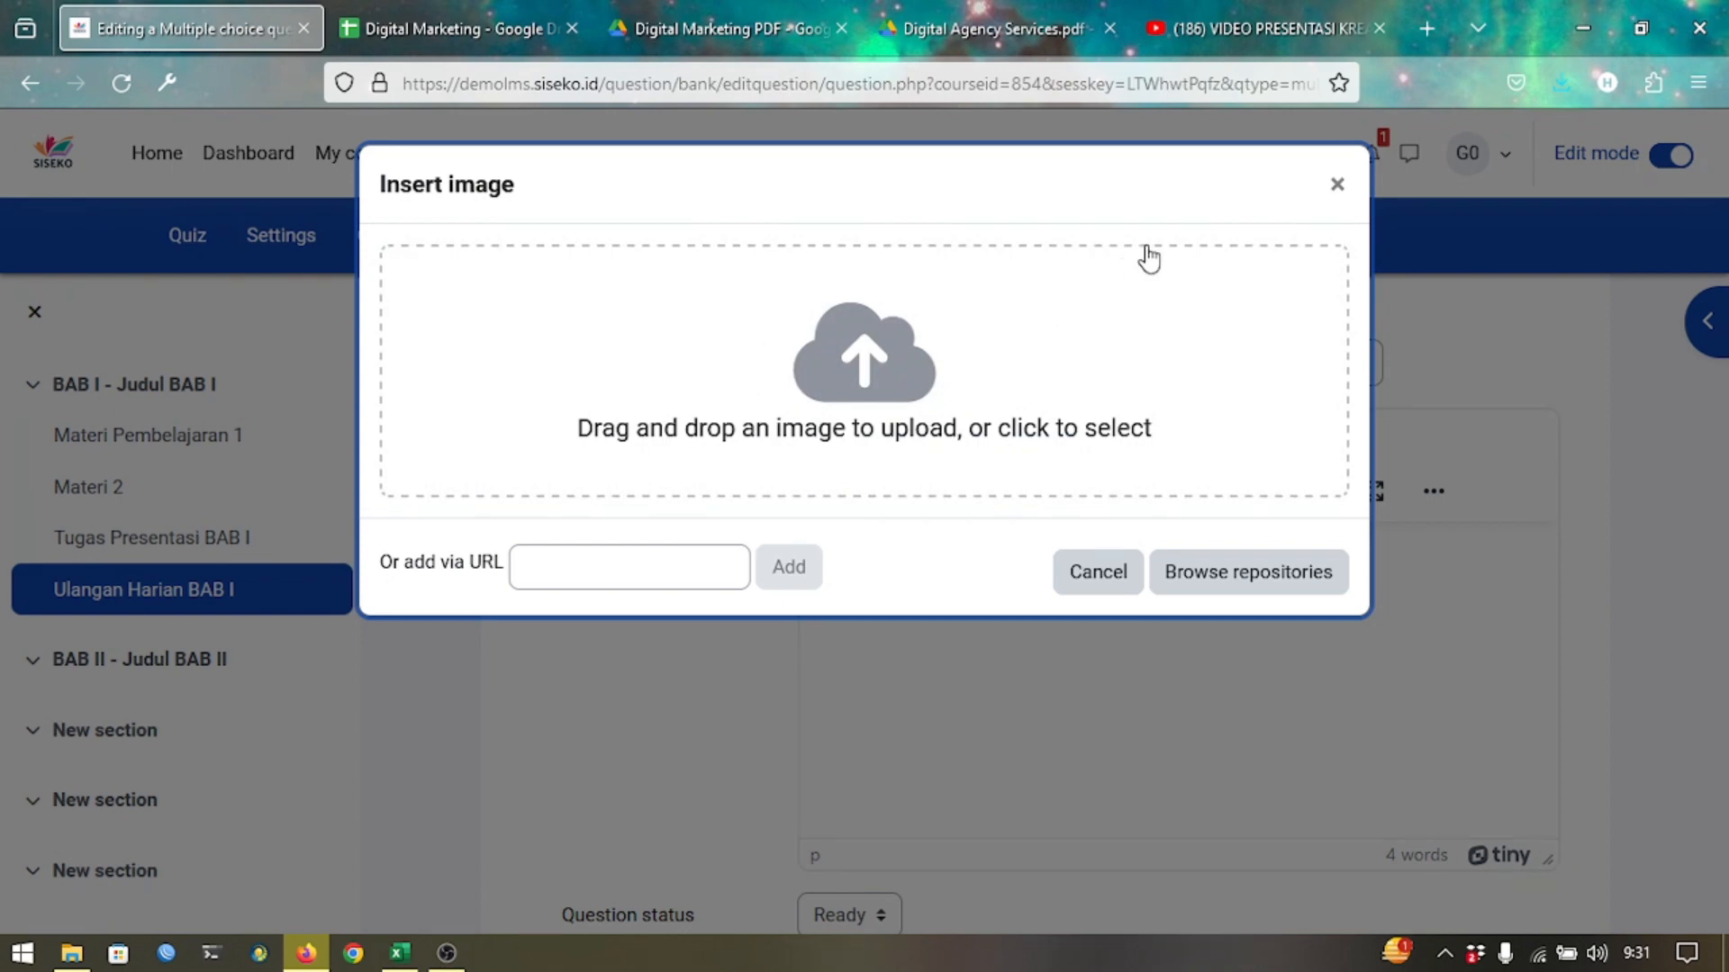
Upload course.jpg from the LMS folder into the question text, described as 'gambar1'.
click(71, 953)
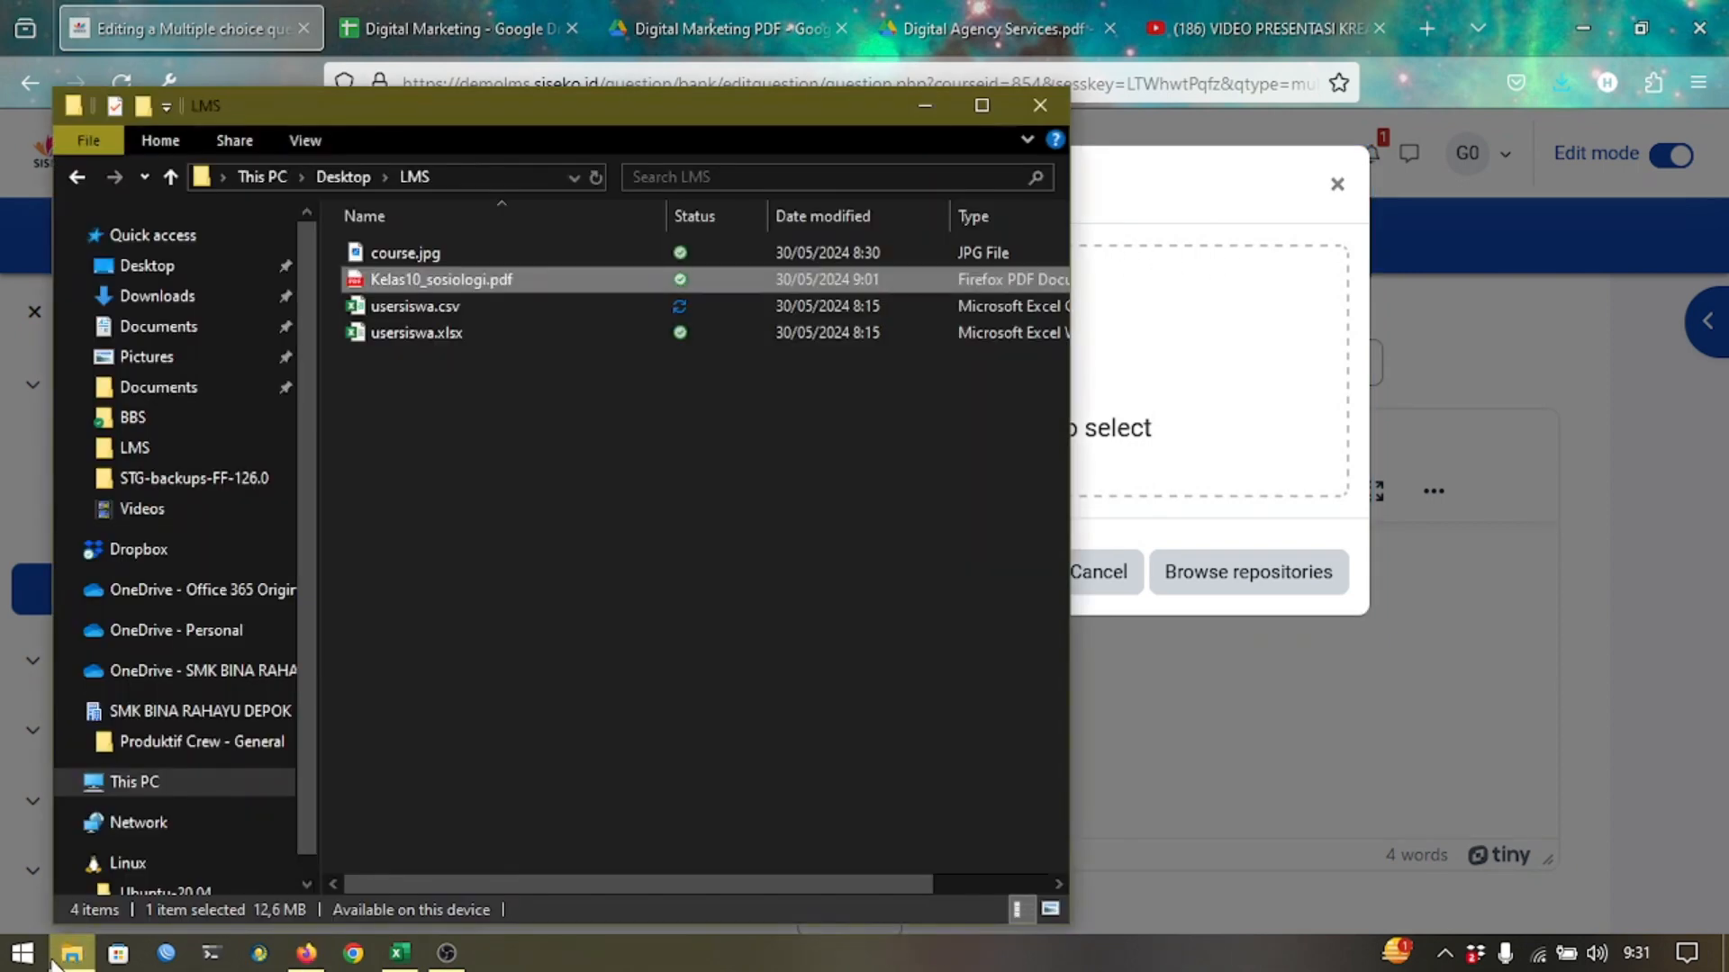
click(393, 256)
key(alt+Tab)
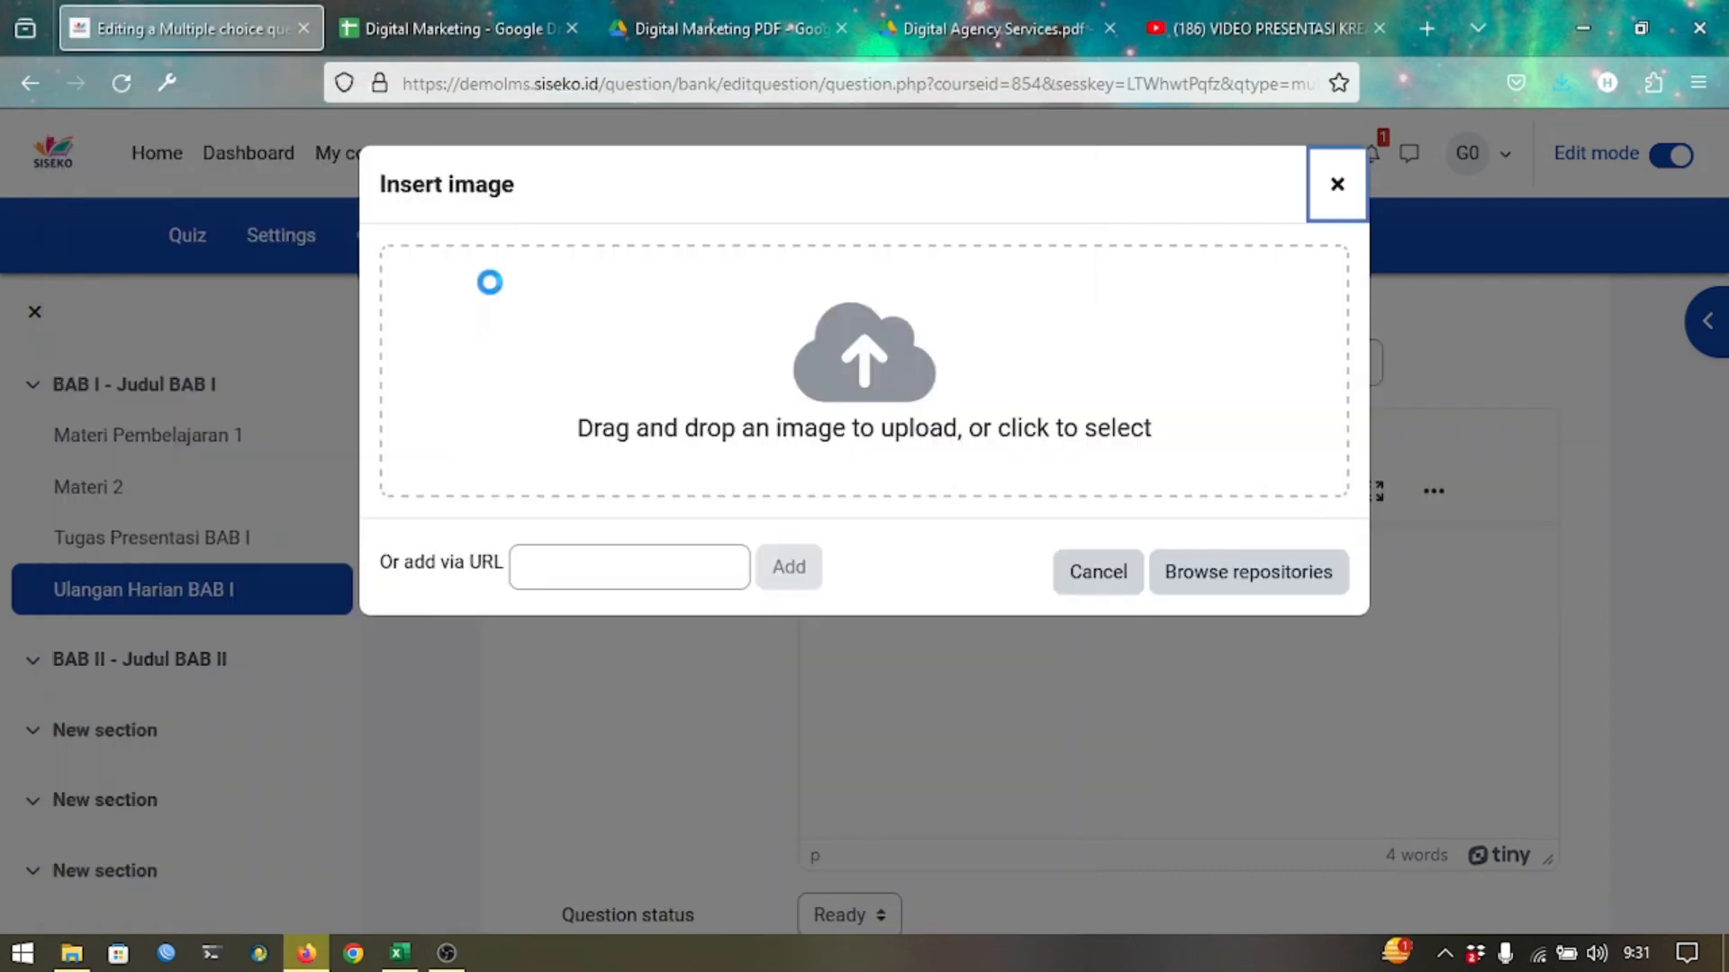
drag(659, 351, 648, 365)
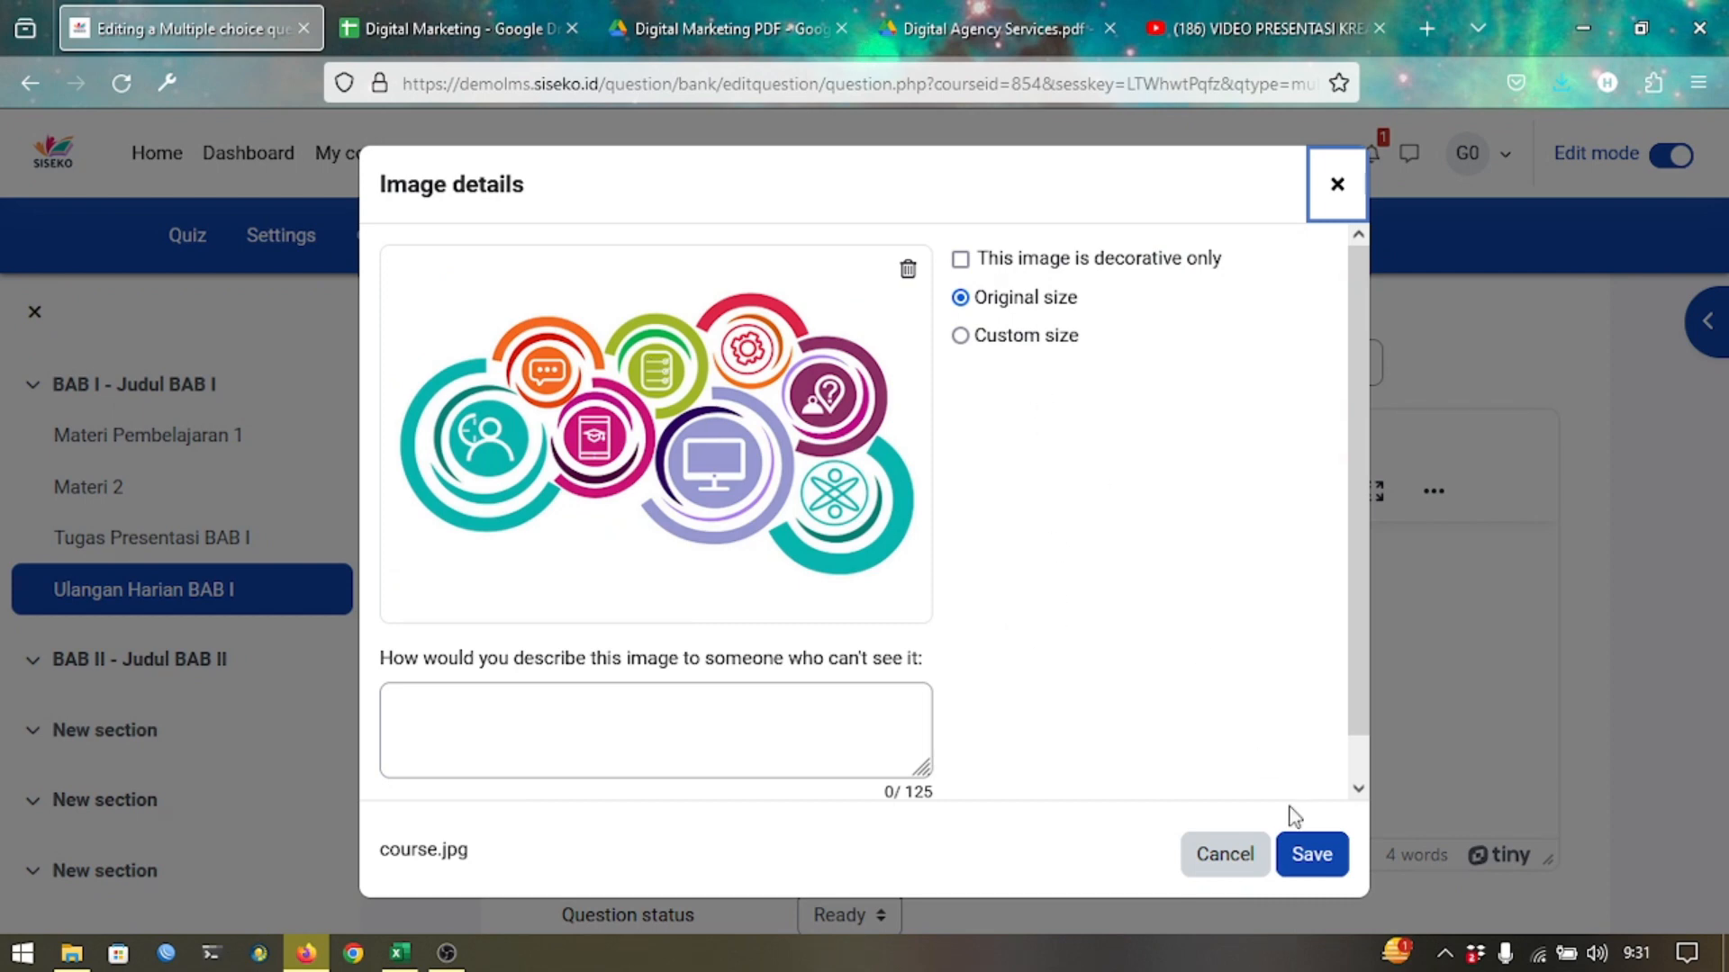
click(1312, 854)
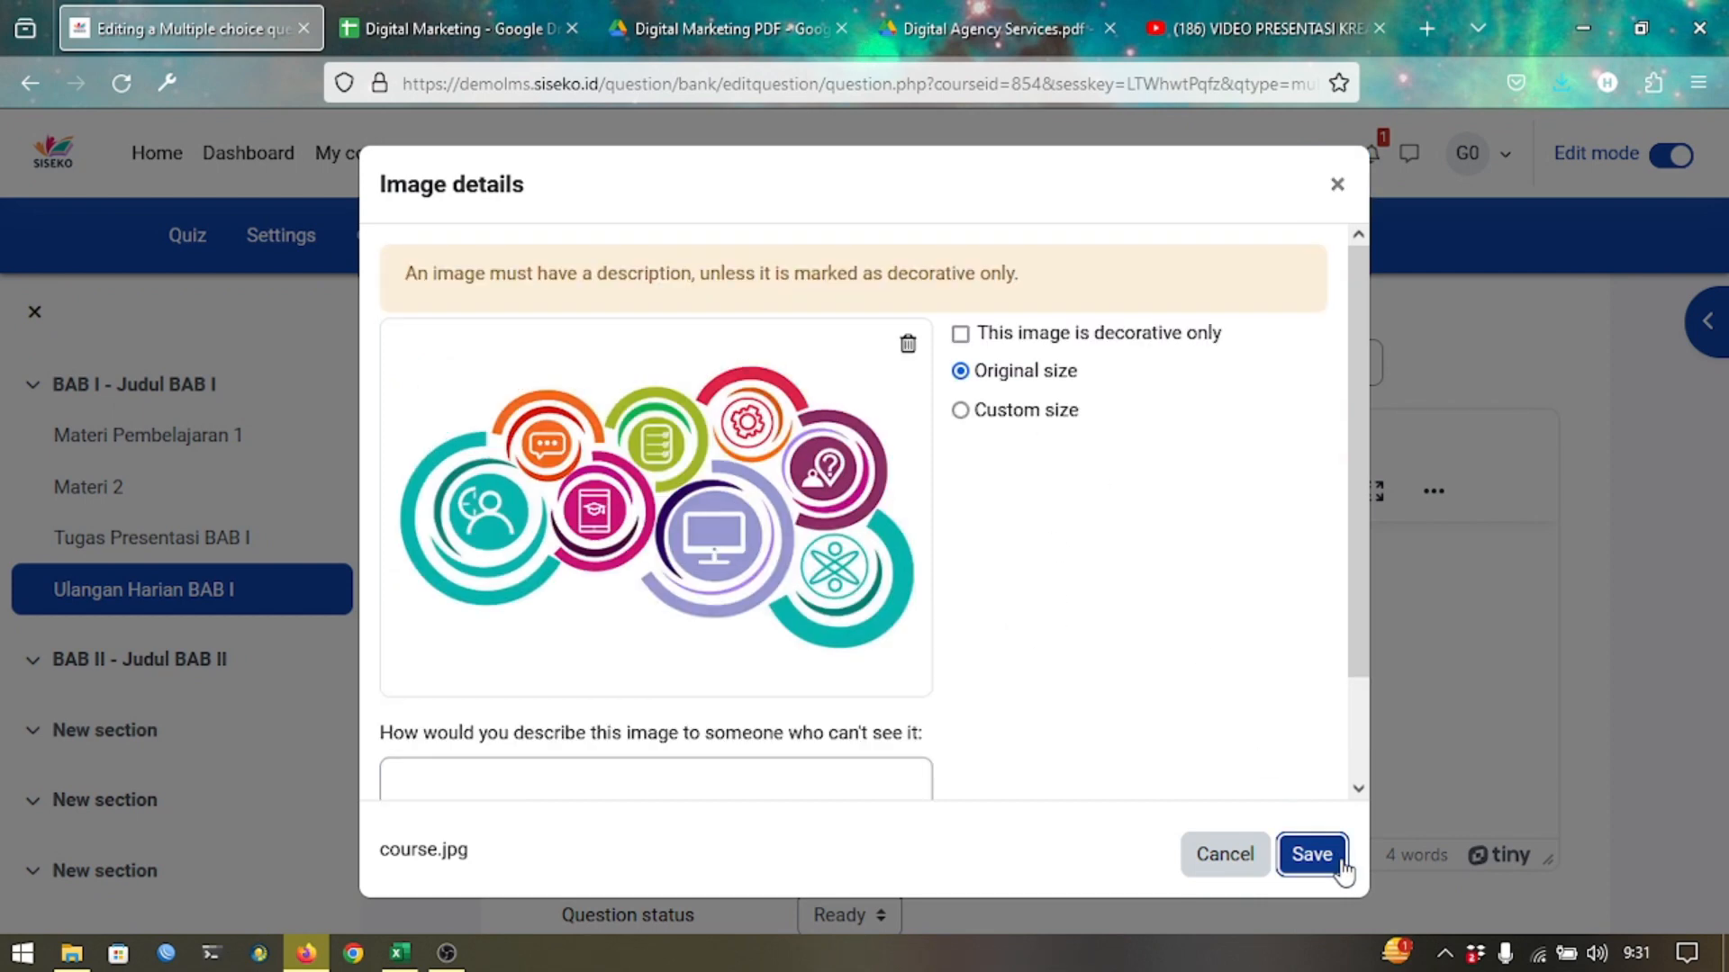
click(741, 765)
text(gambar1)
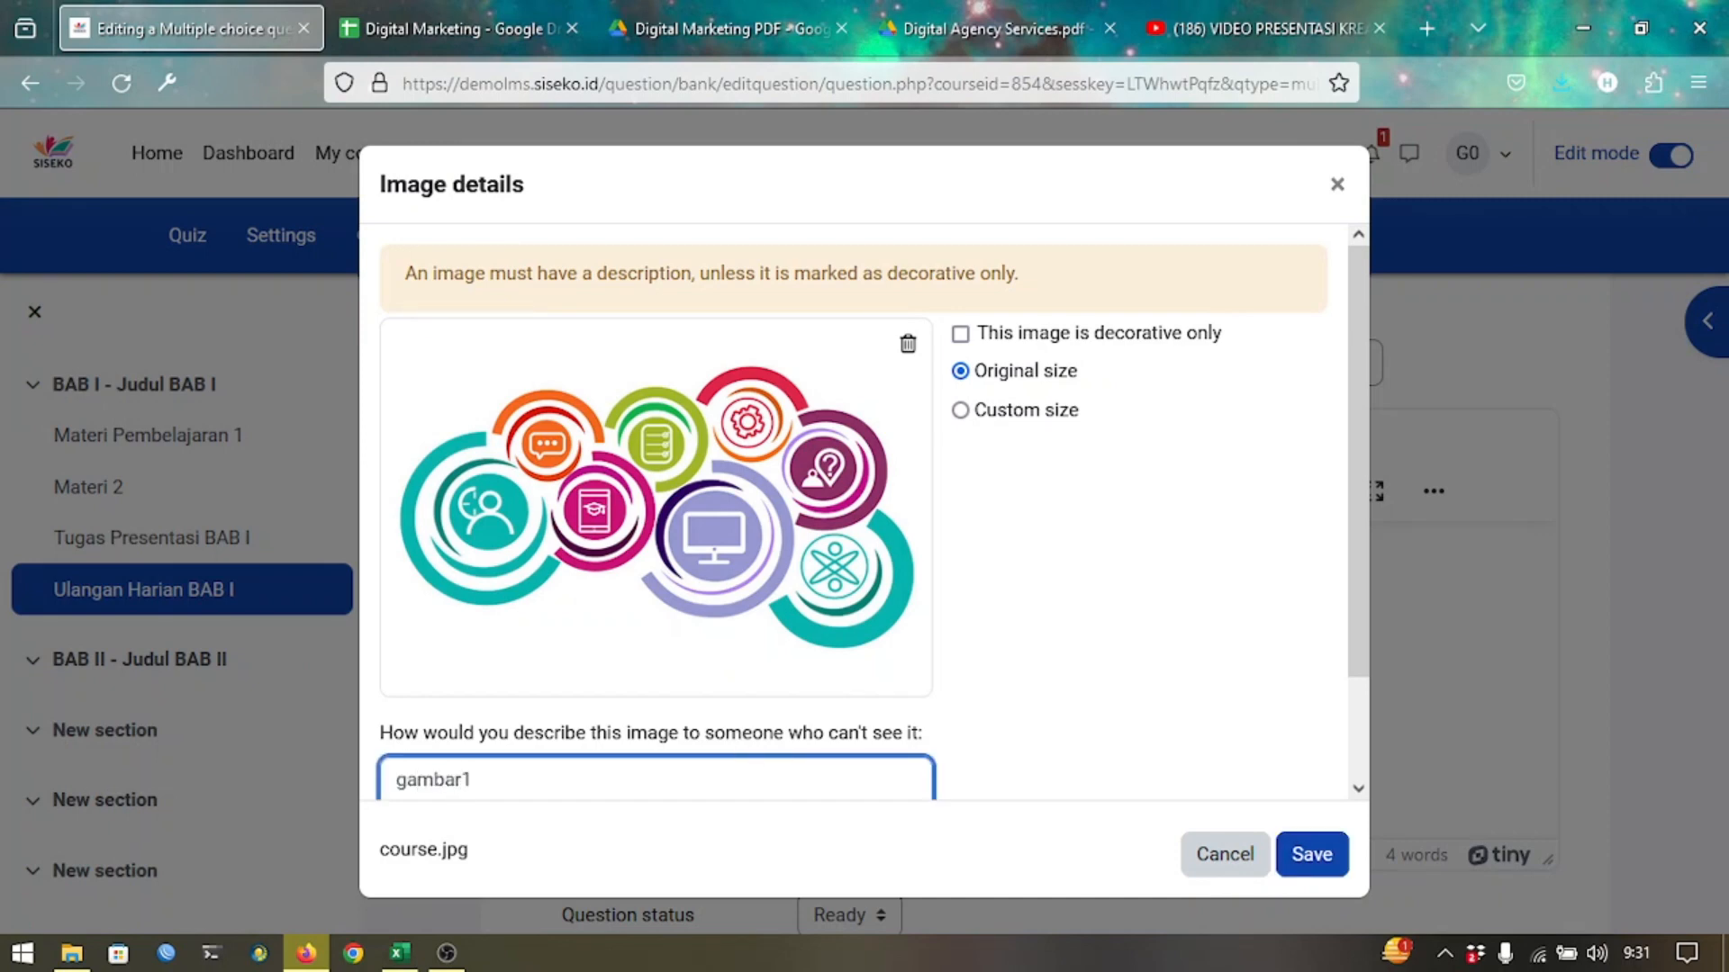
click(1307, 856)
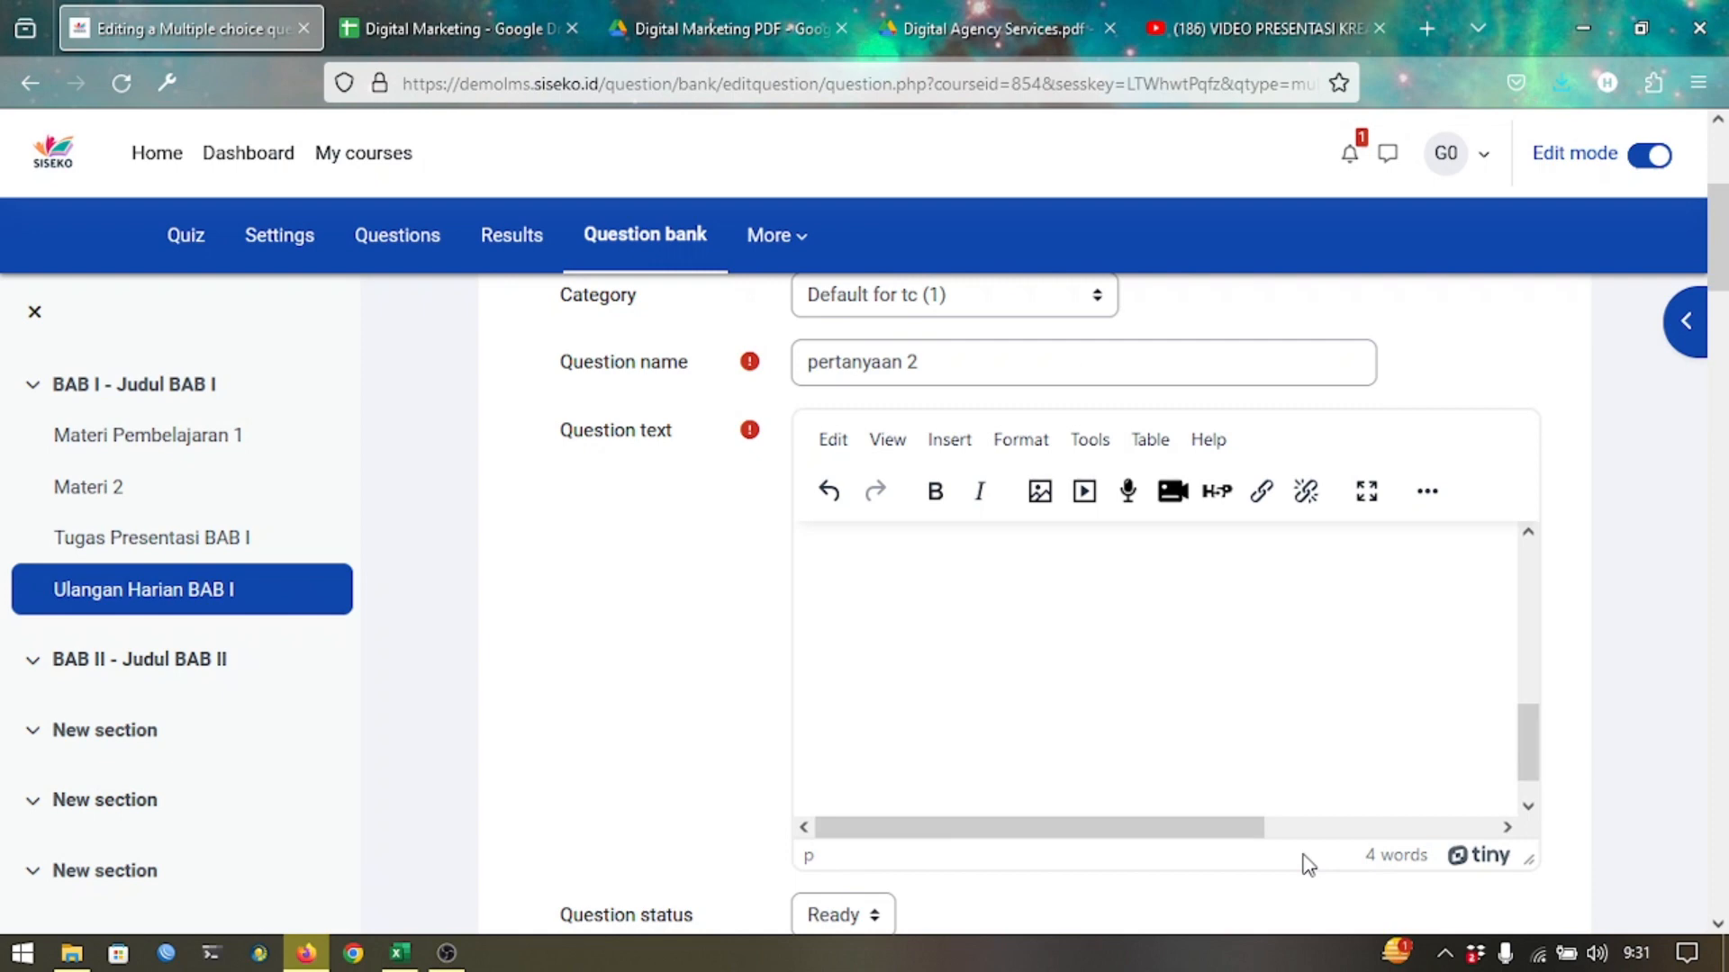
Shrink the embedded picture to about 534 × 387.
scroll(1270, 684, up, 5)
click(1263, 672)
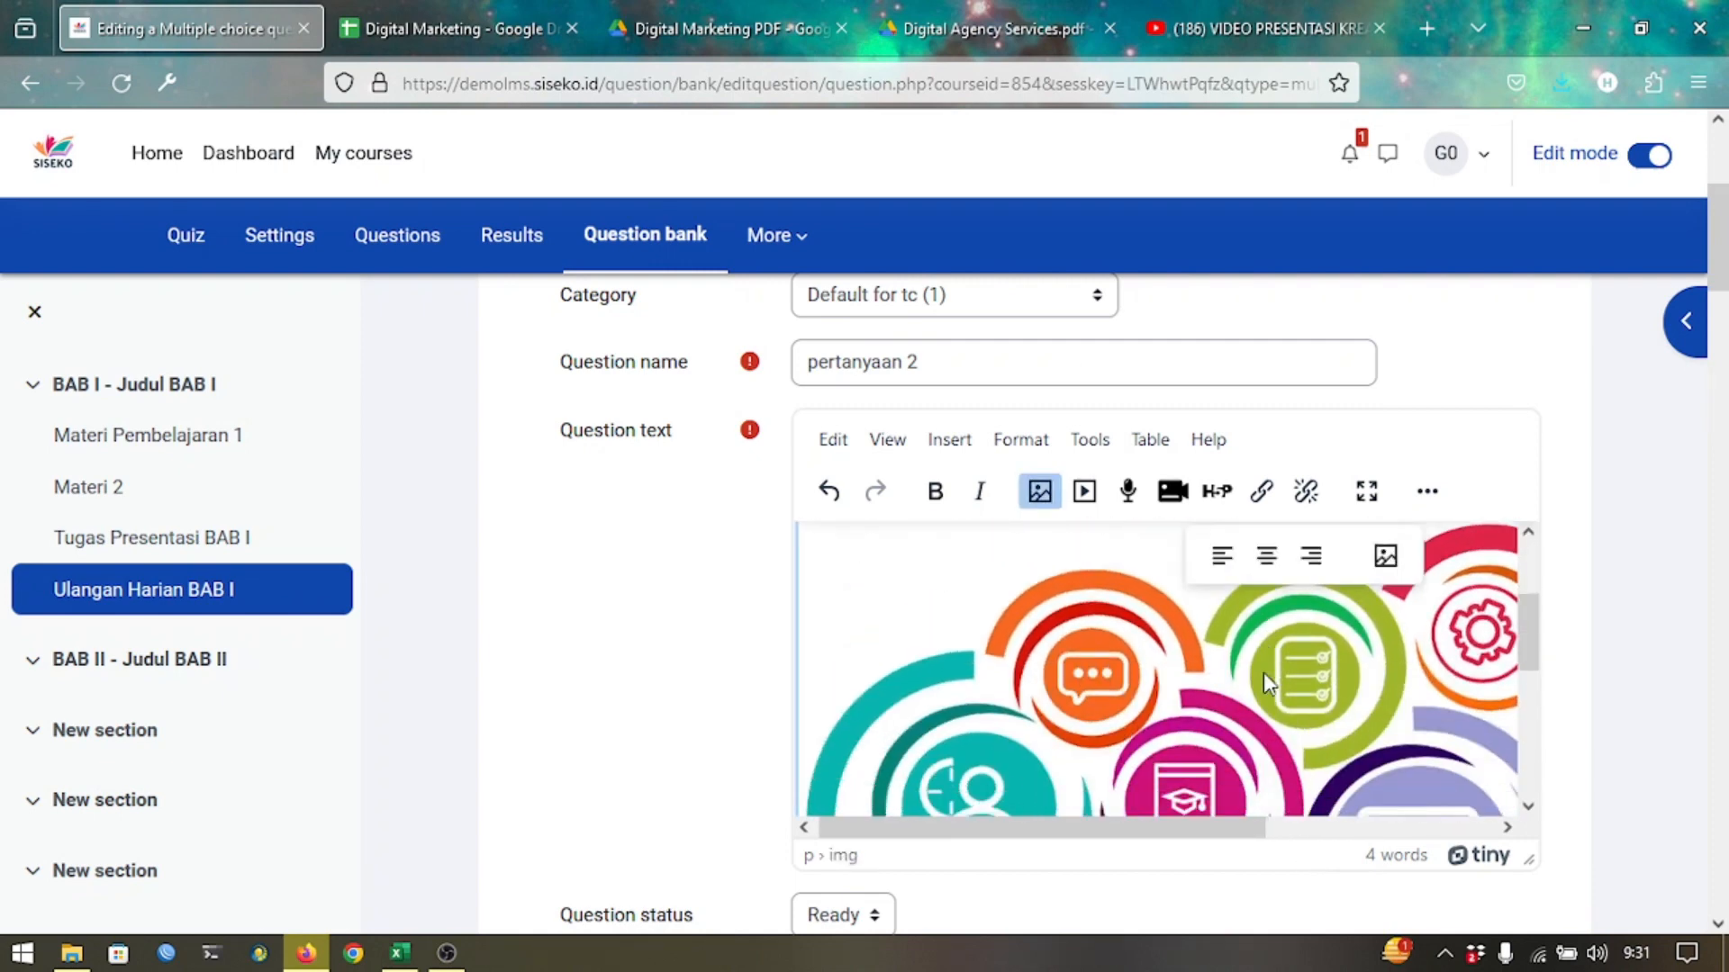
scroll(1262, 673, down, 5)
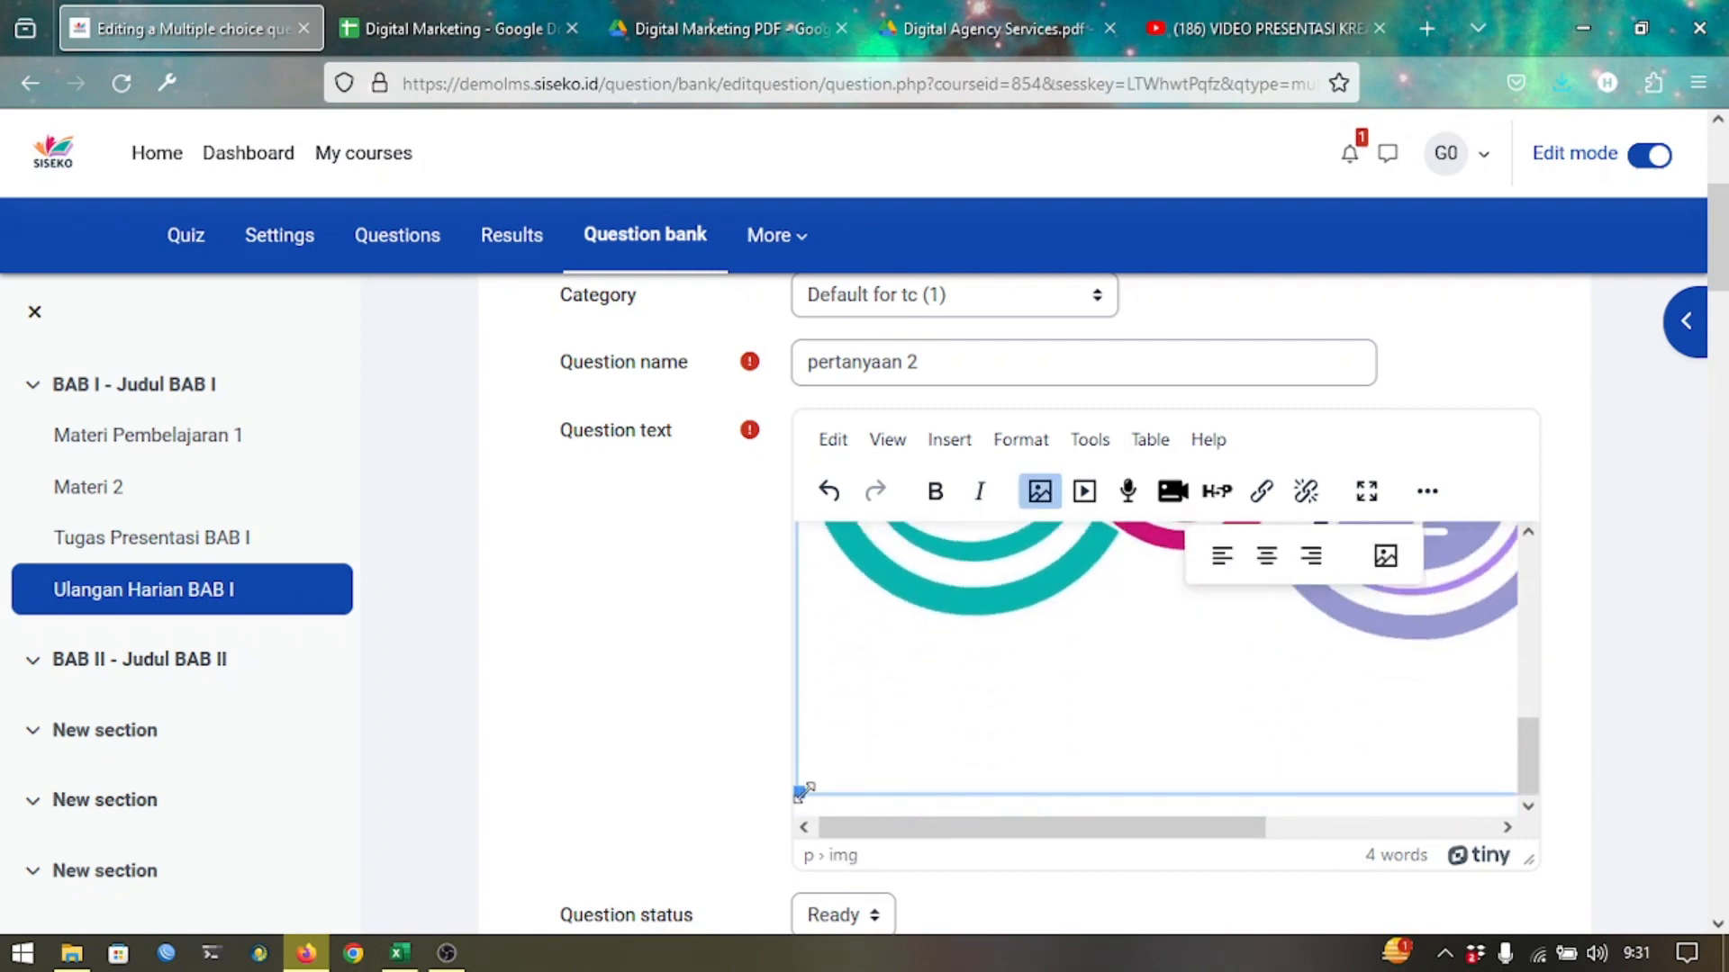
drag(799, 793, 1157, 610)
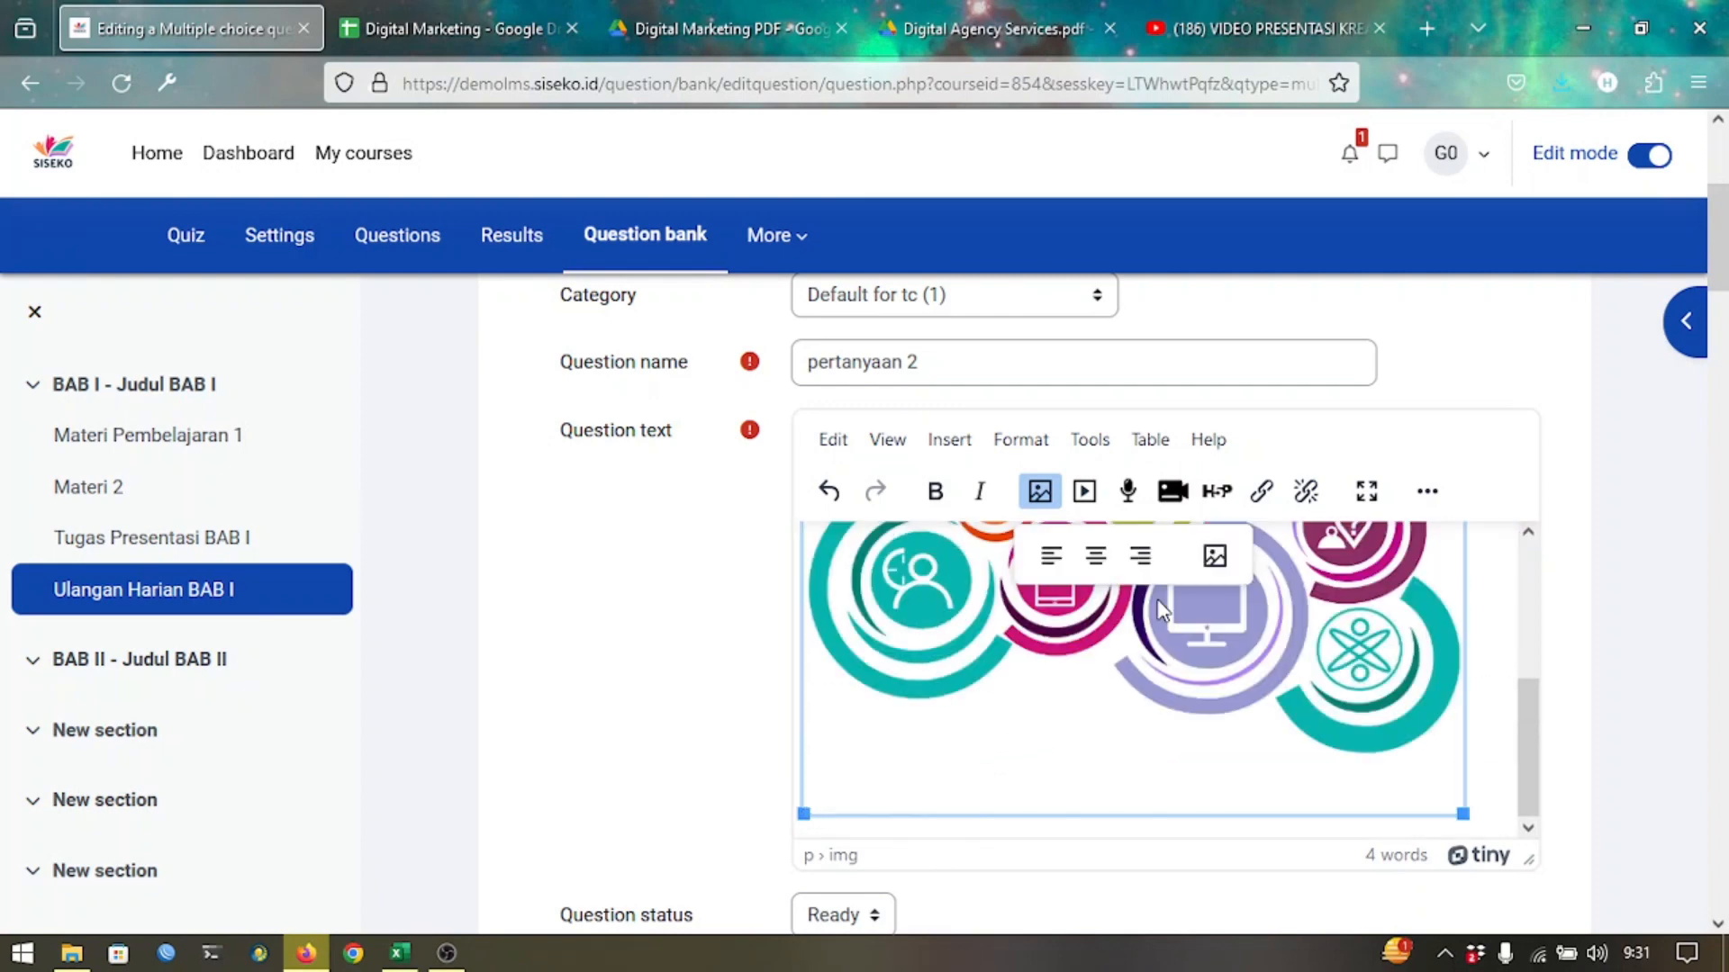
scroll(1186, 659, up, 3)
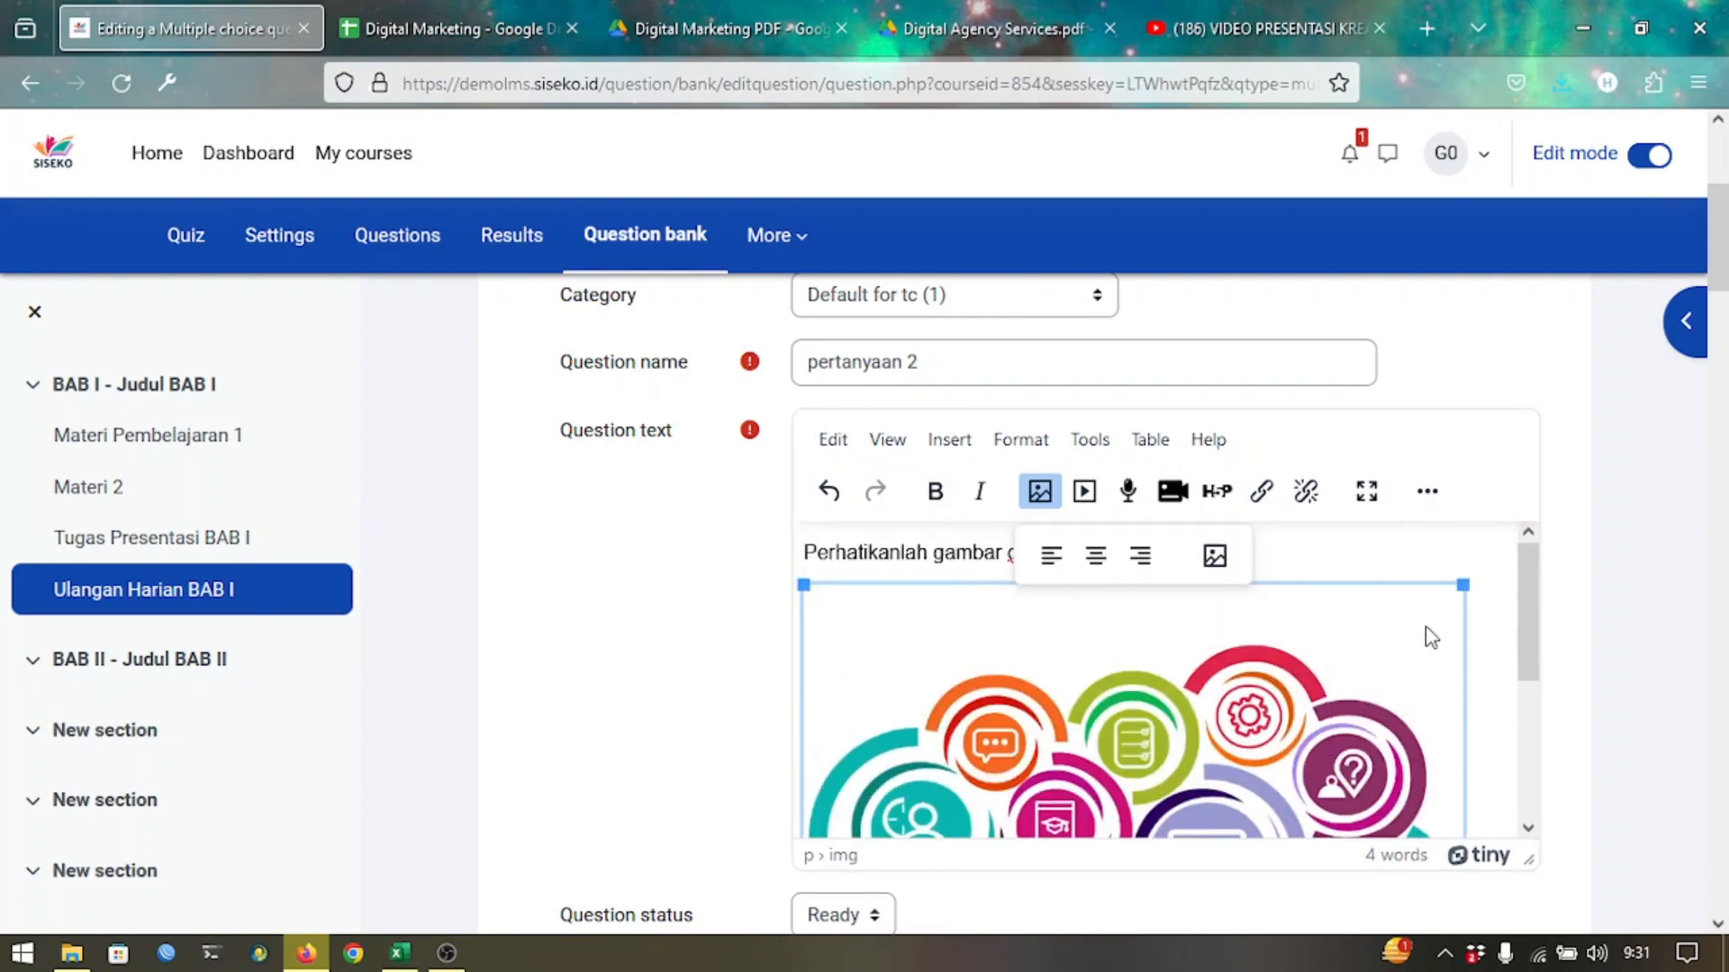
click(1493, 644)
Add the line 'Pertanyaan ...' beneath the picture and scroll to the Answers section.
scroll(1494, 643, down, 1)
scroll(1495, 643, down, 2)
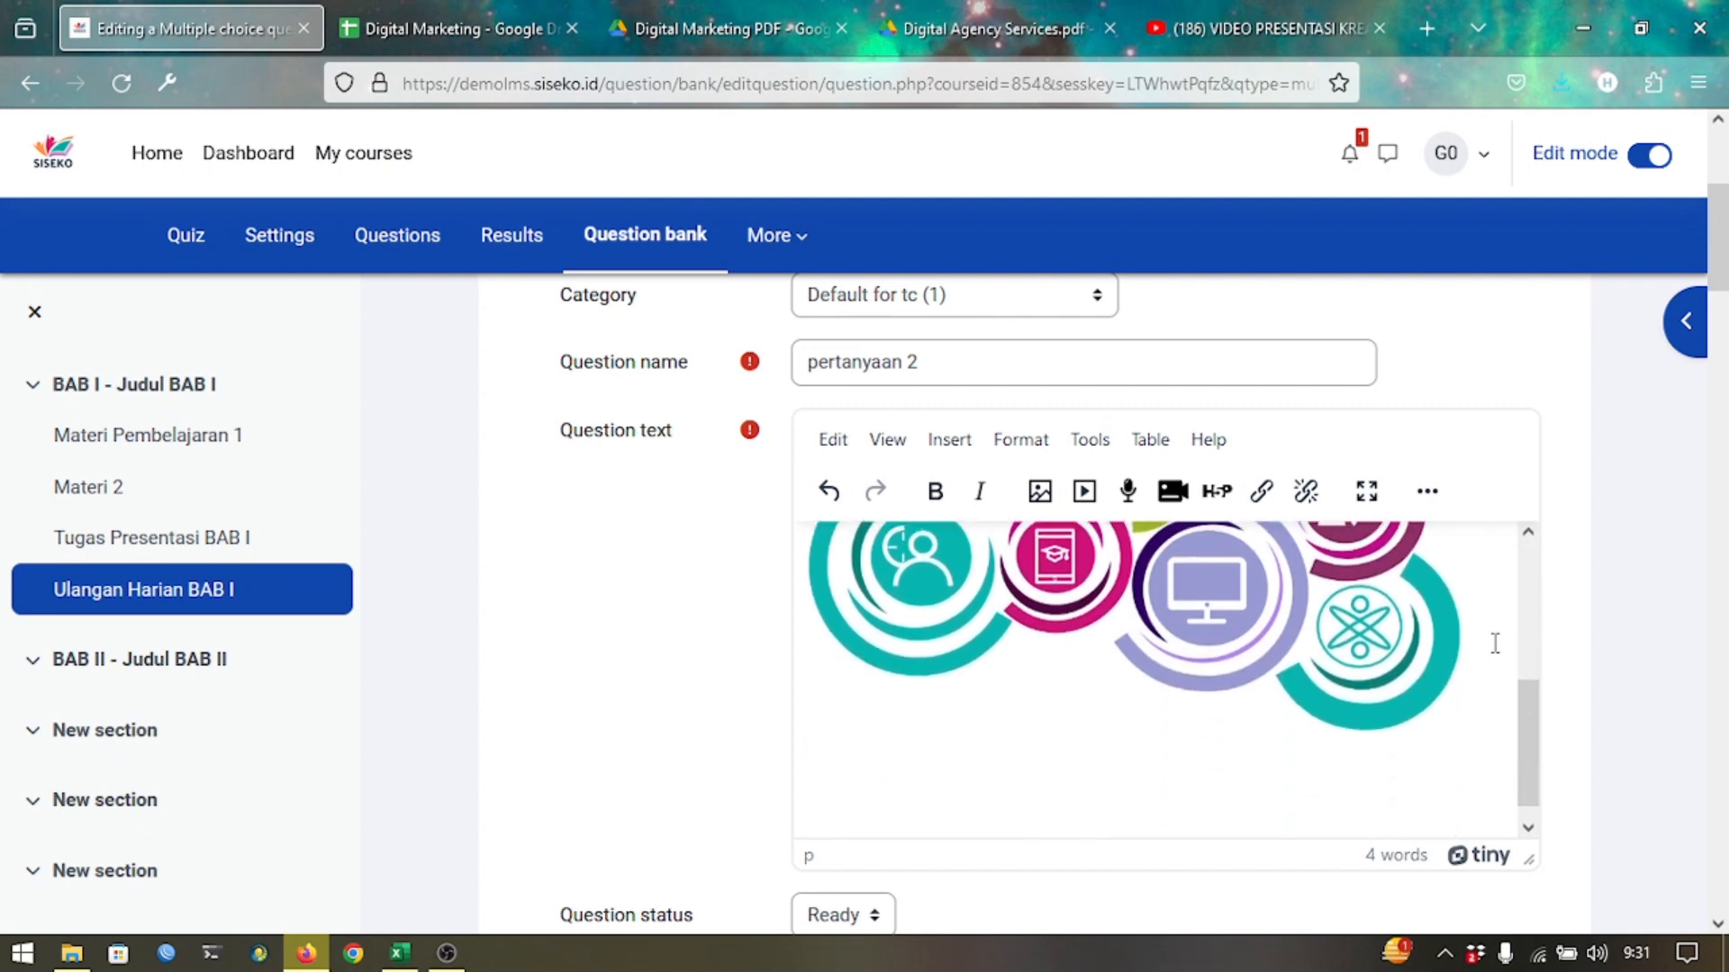
text(Pertanyaan)
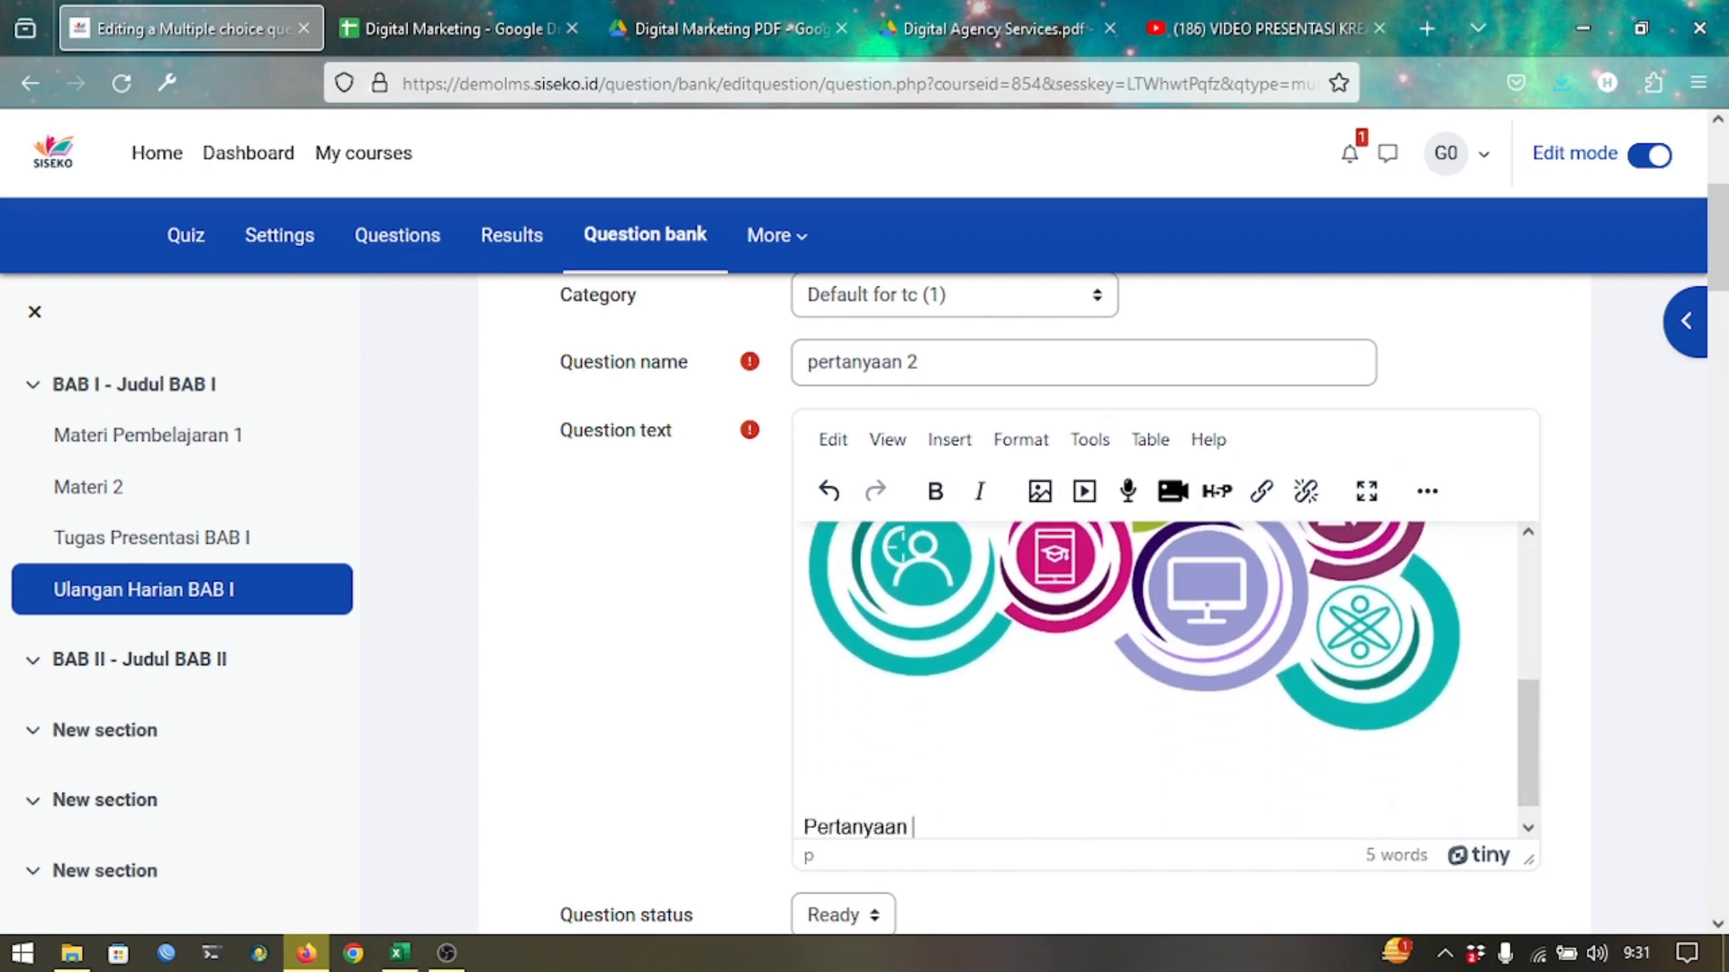
text( ...)
scroll(750, 677, down, 3)
scroll(750, 677, down, 10)
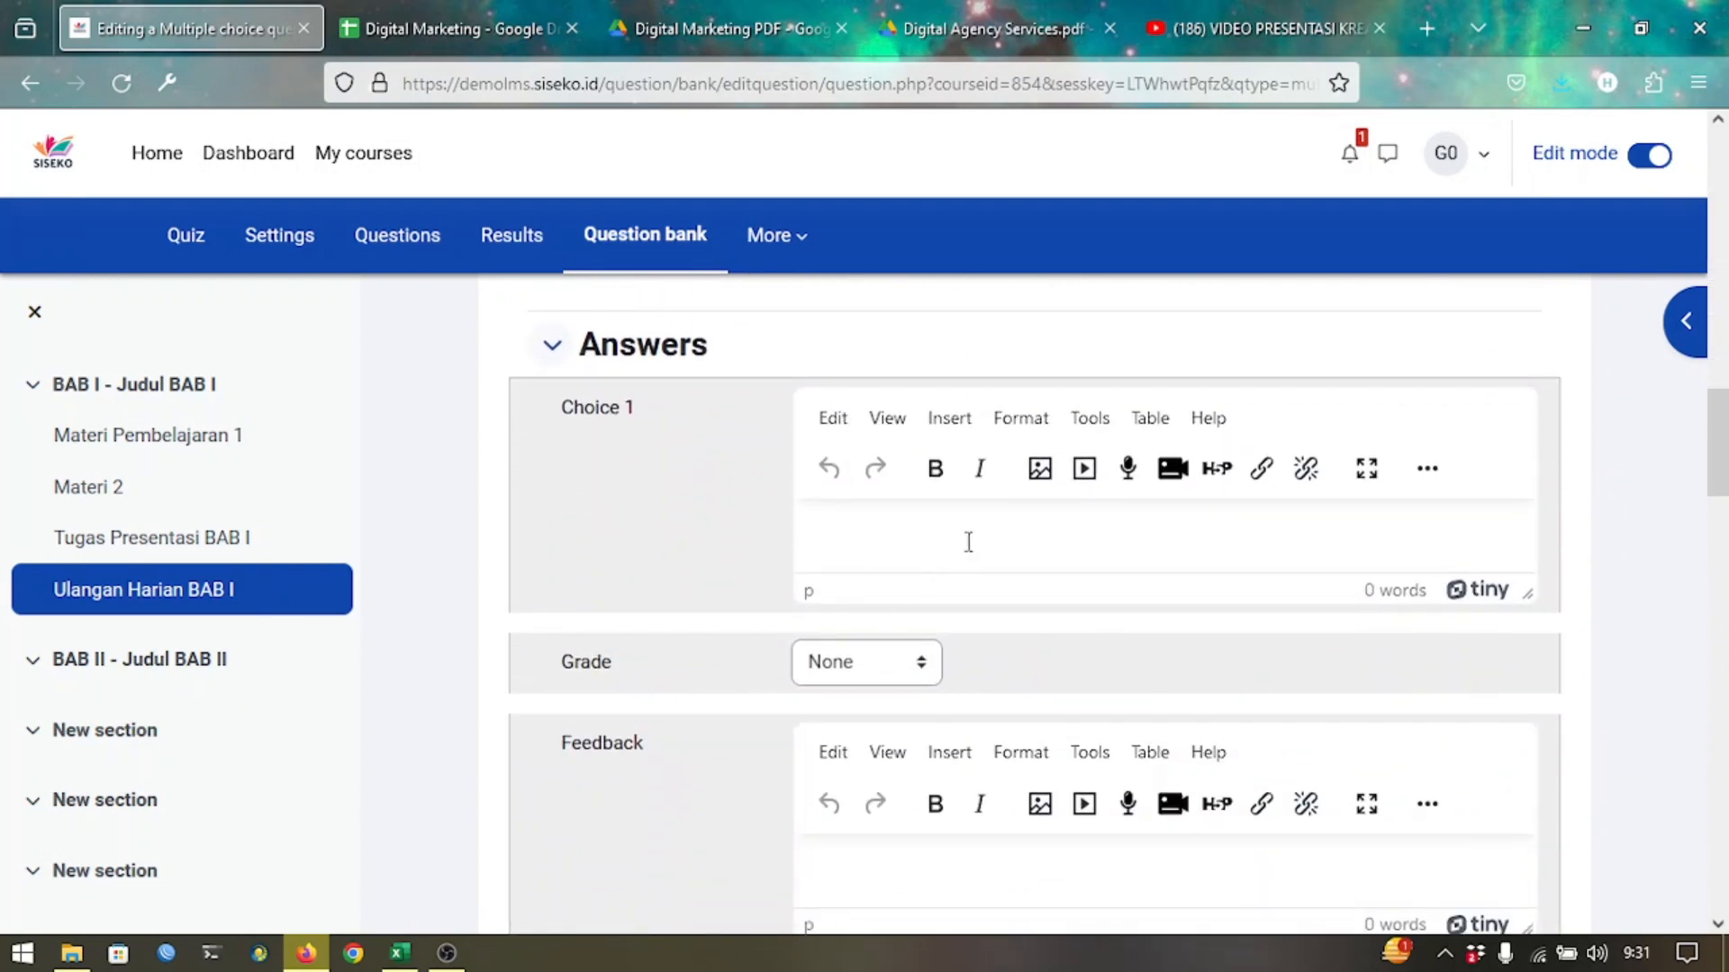
Start an image insert in Choice 1, then cancel it.
click(1002, 520)
click(1046, 477)
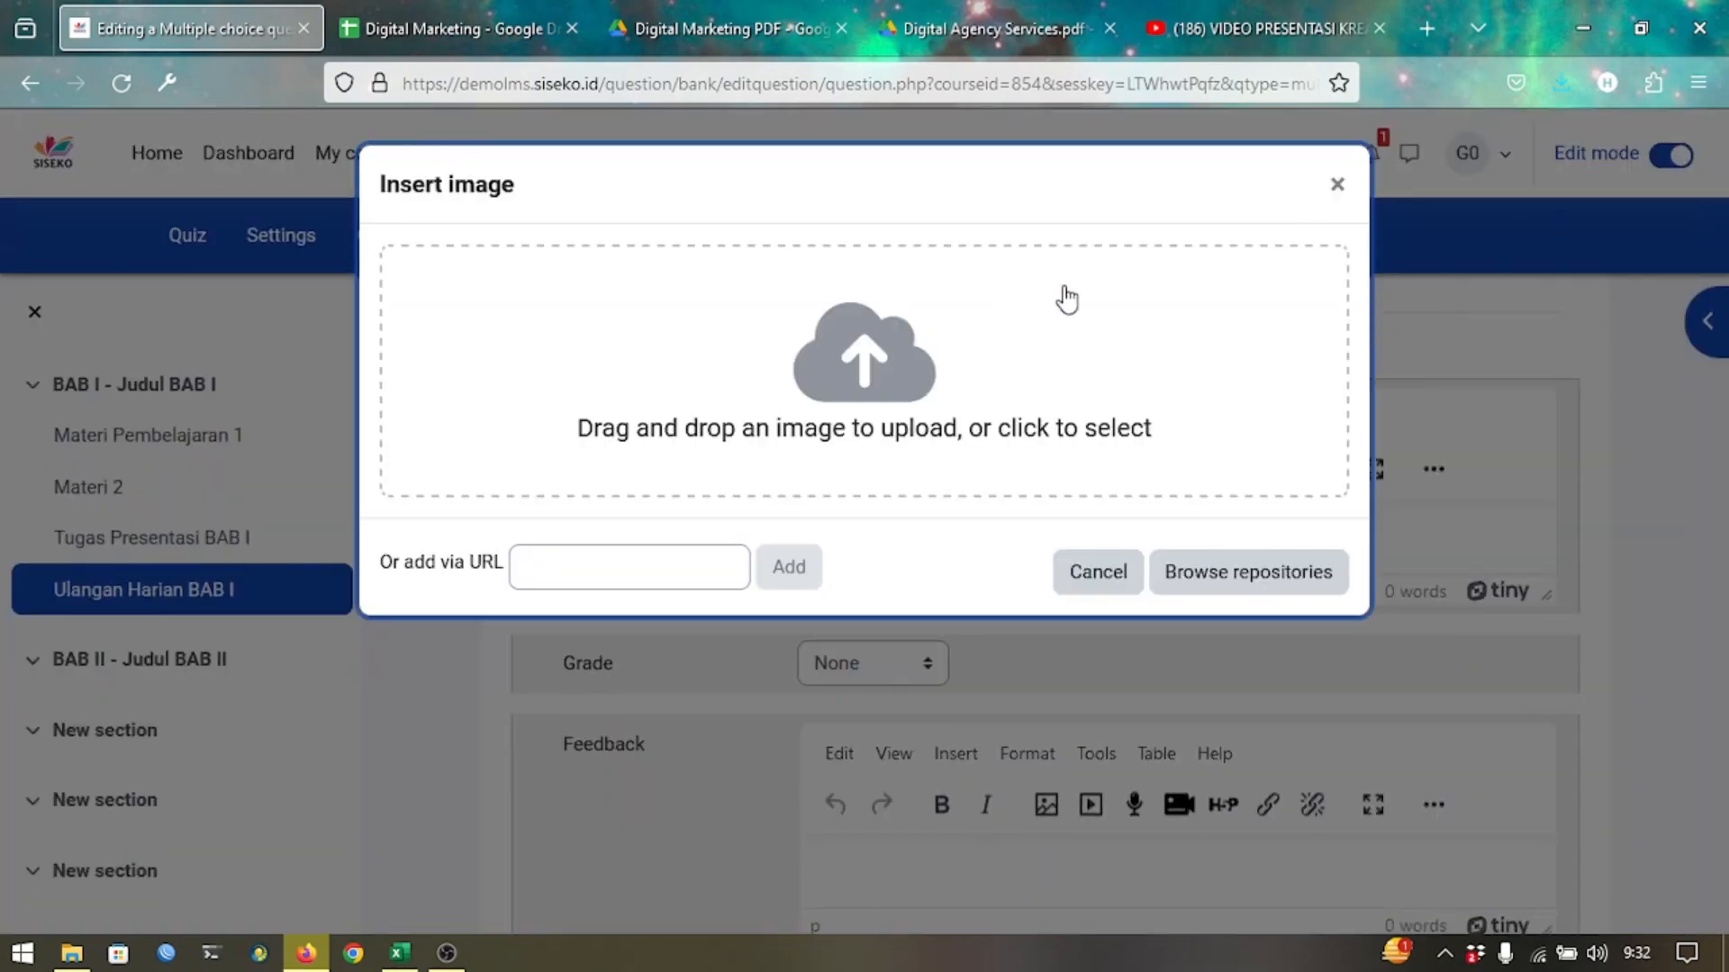
click(1334, 186)
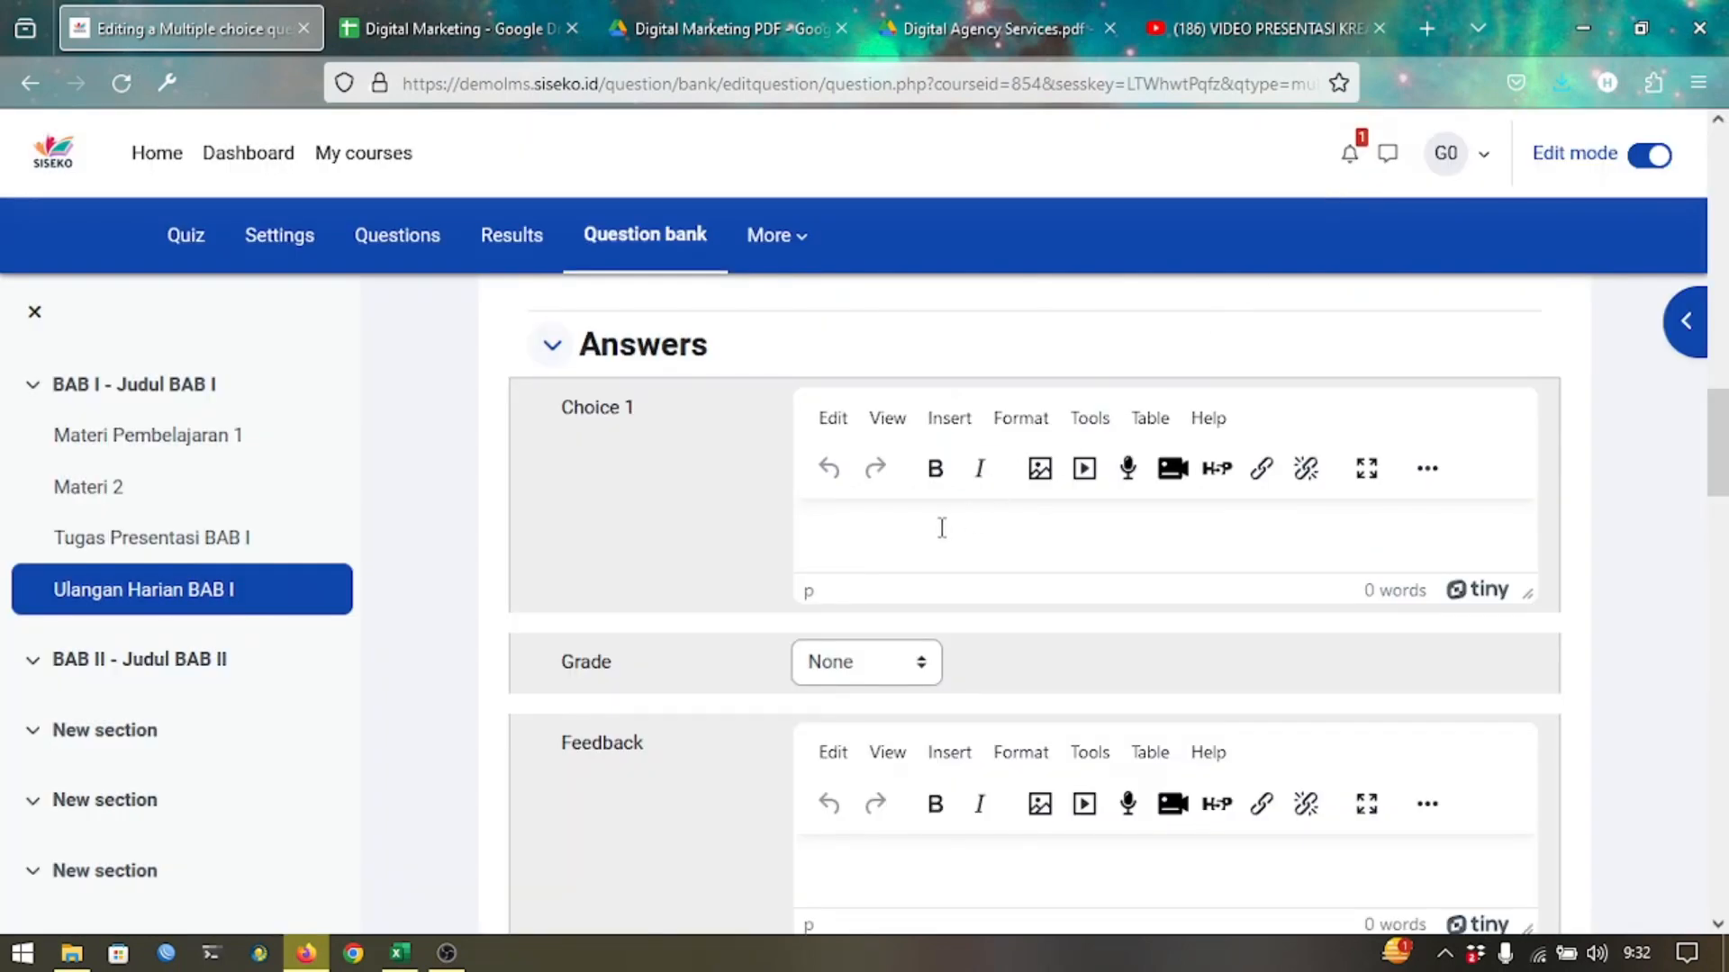
Search Google for 'rumus' in a new browser tab.
click(1428, 26)
text(rumus)
key(Return)
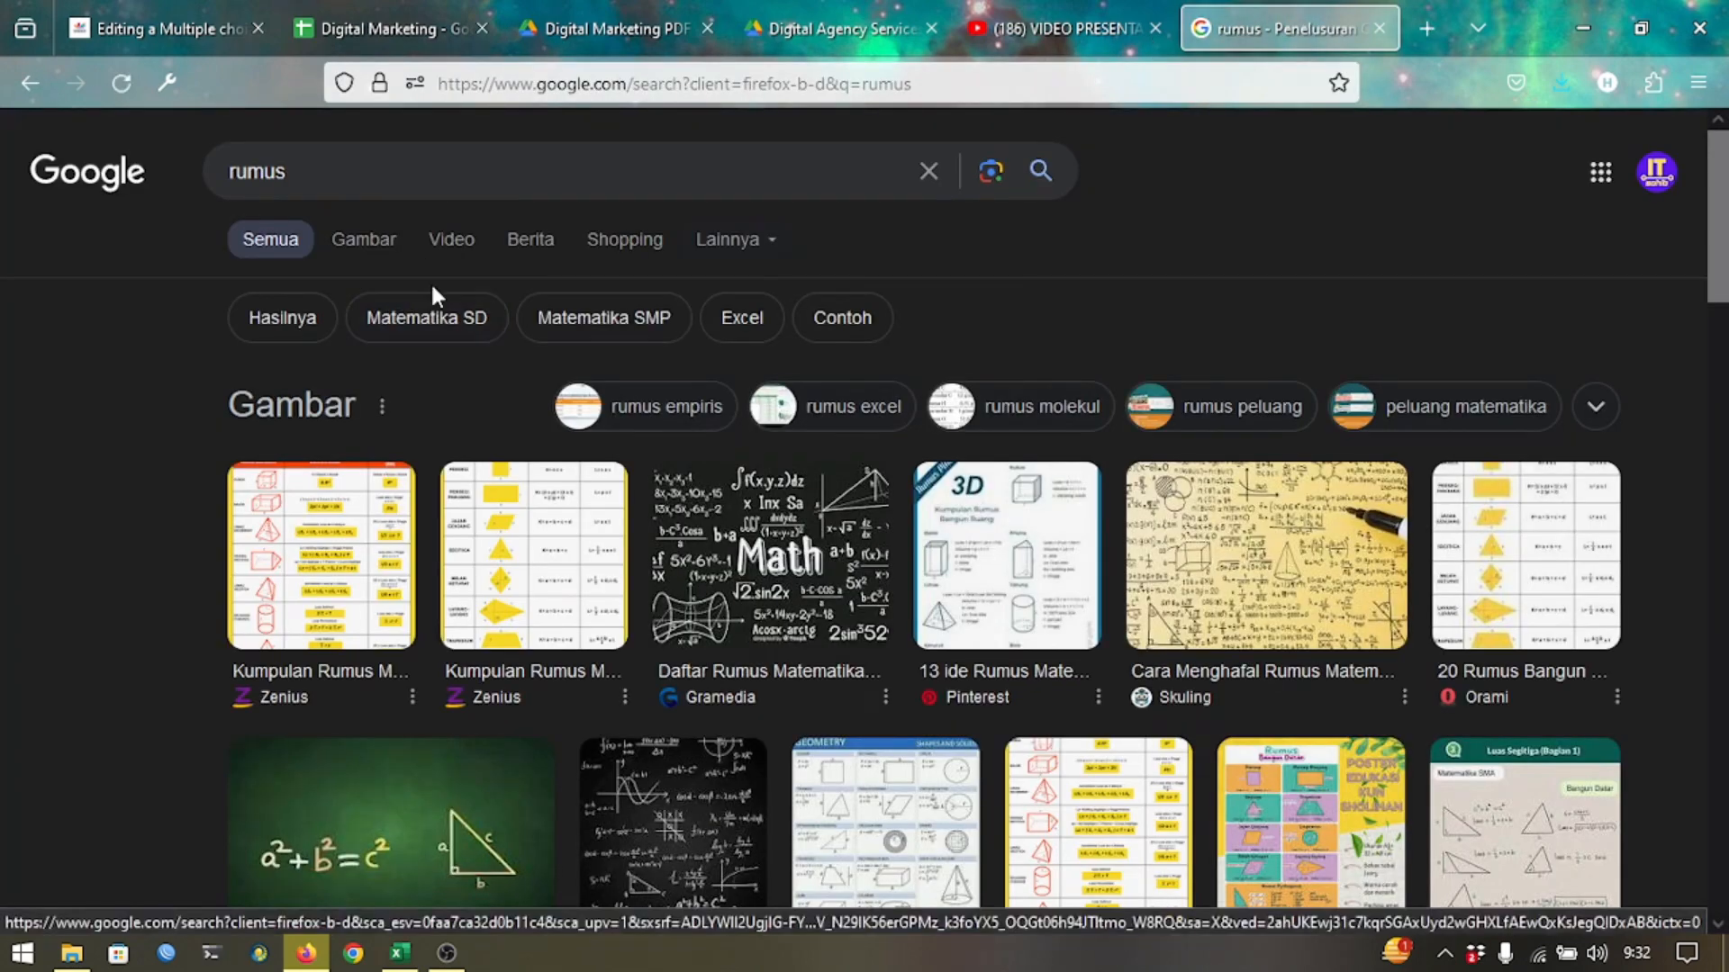
Clip a cell of the Pinterest formula chart from the 'rumus' image results.
click(378, 261)
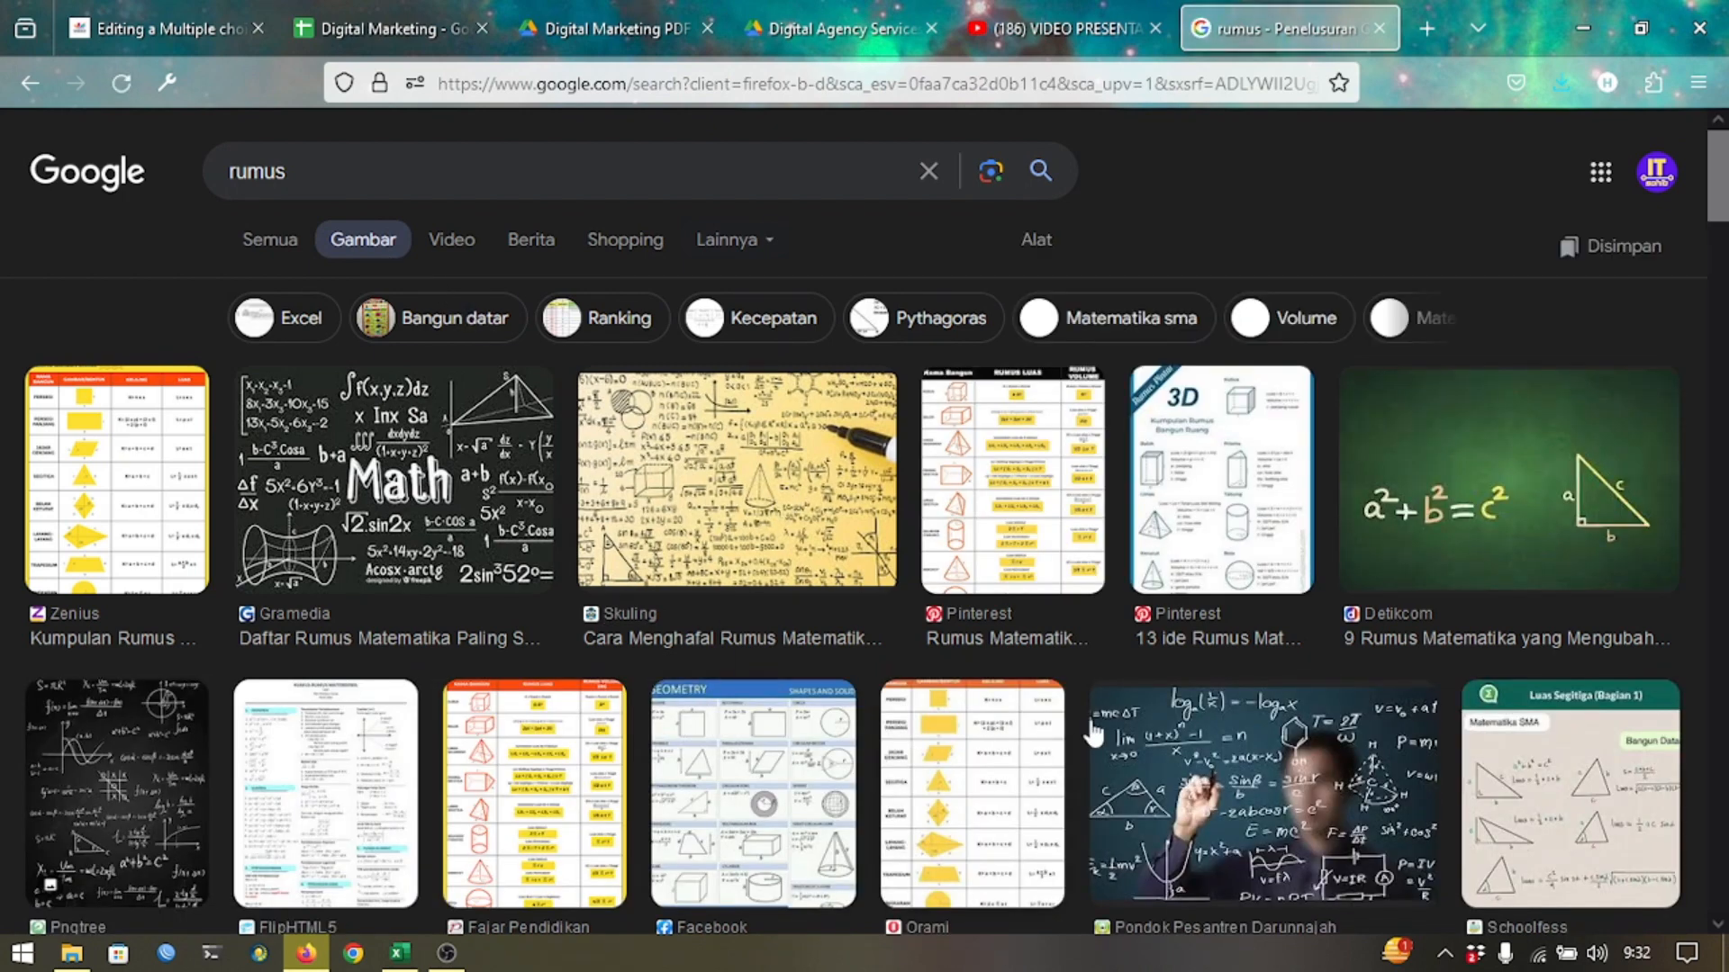
click(1063, 562)
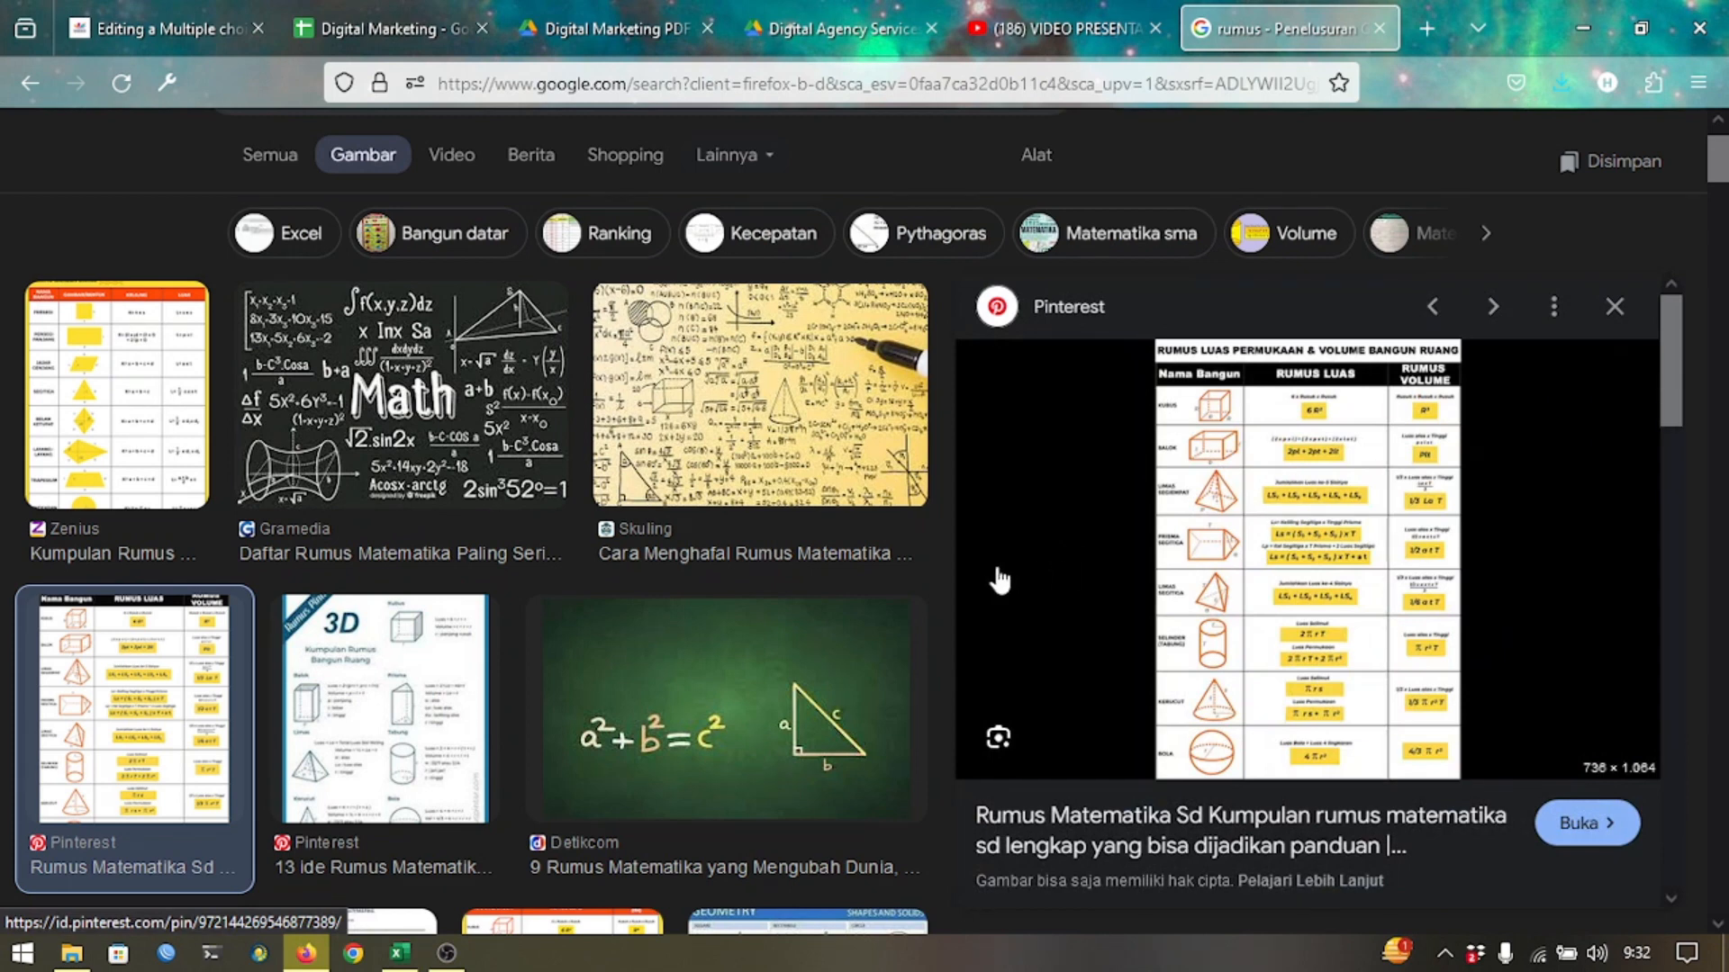
key(super+shift+s)
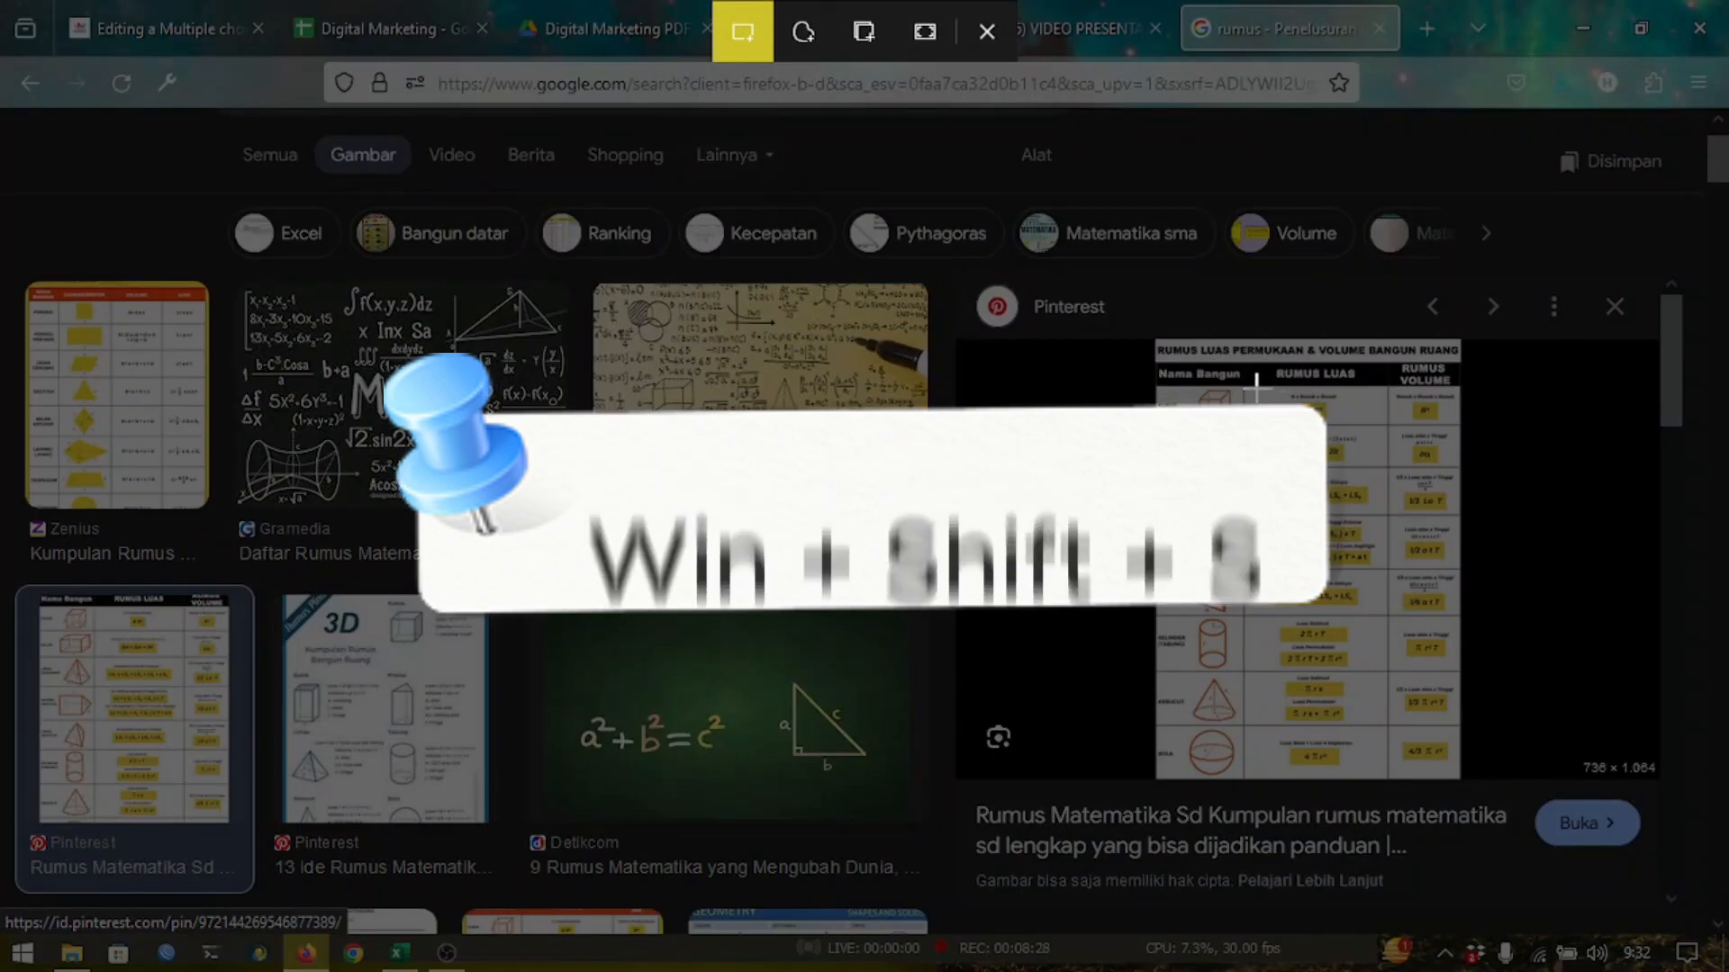
drag(1256, 389, 1370, 430)
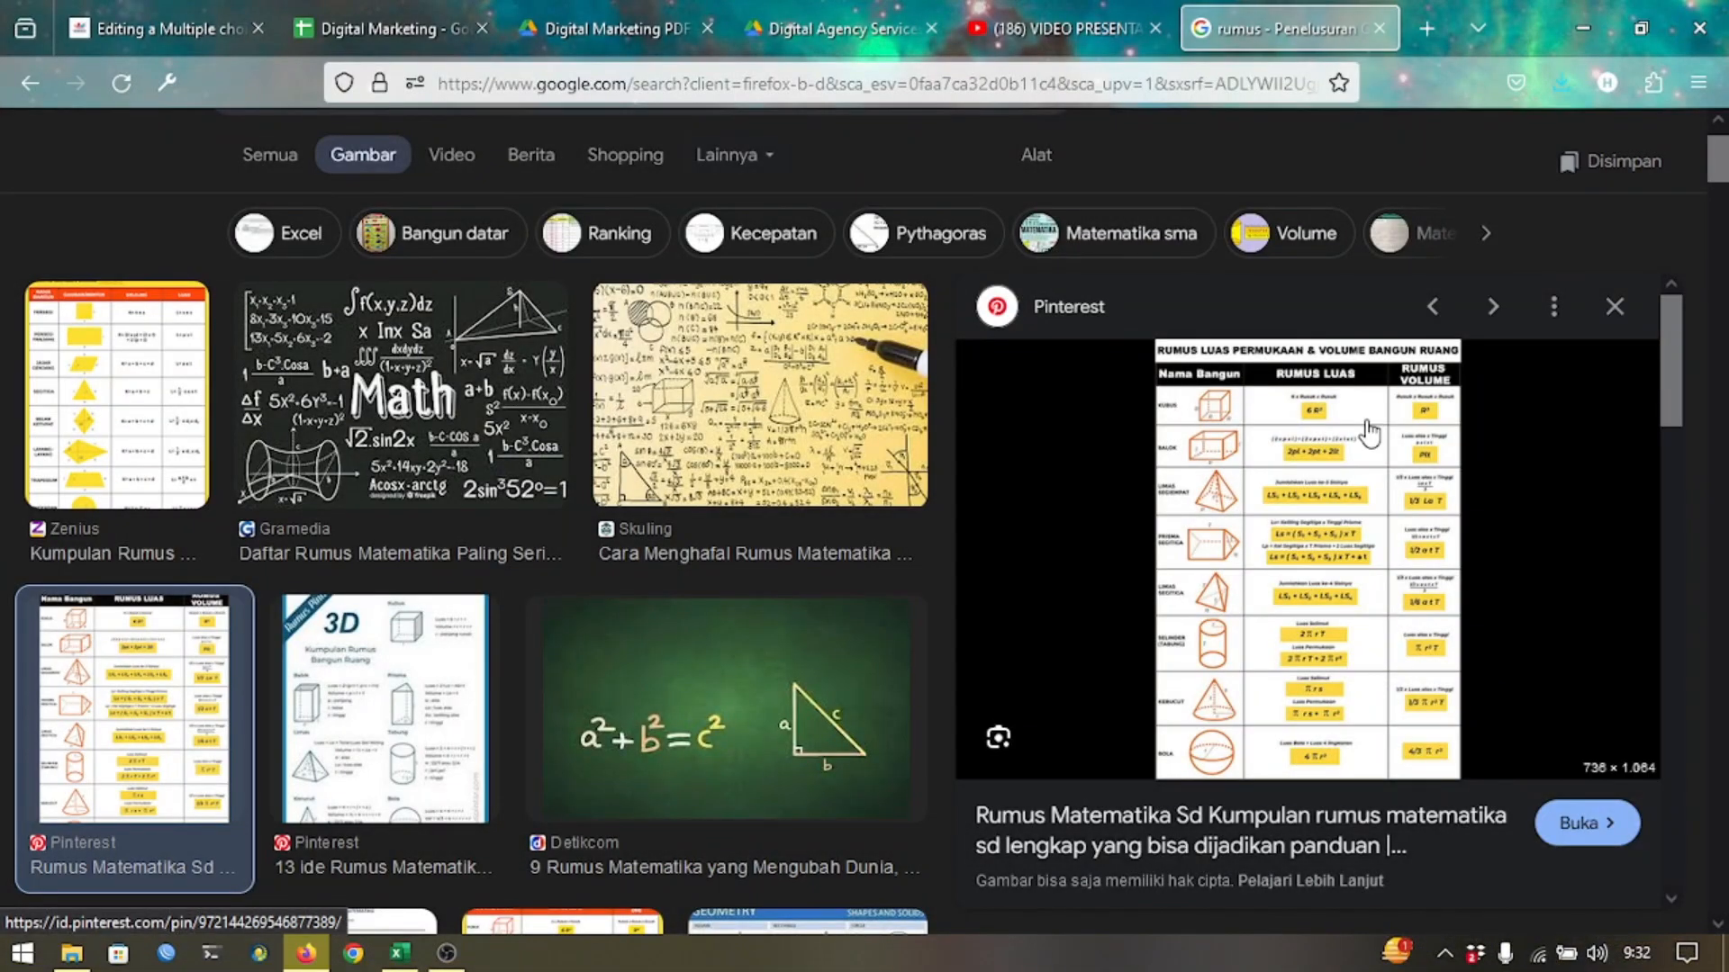
key(ctrl+Tab)
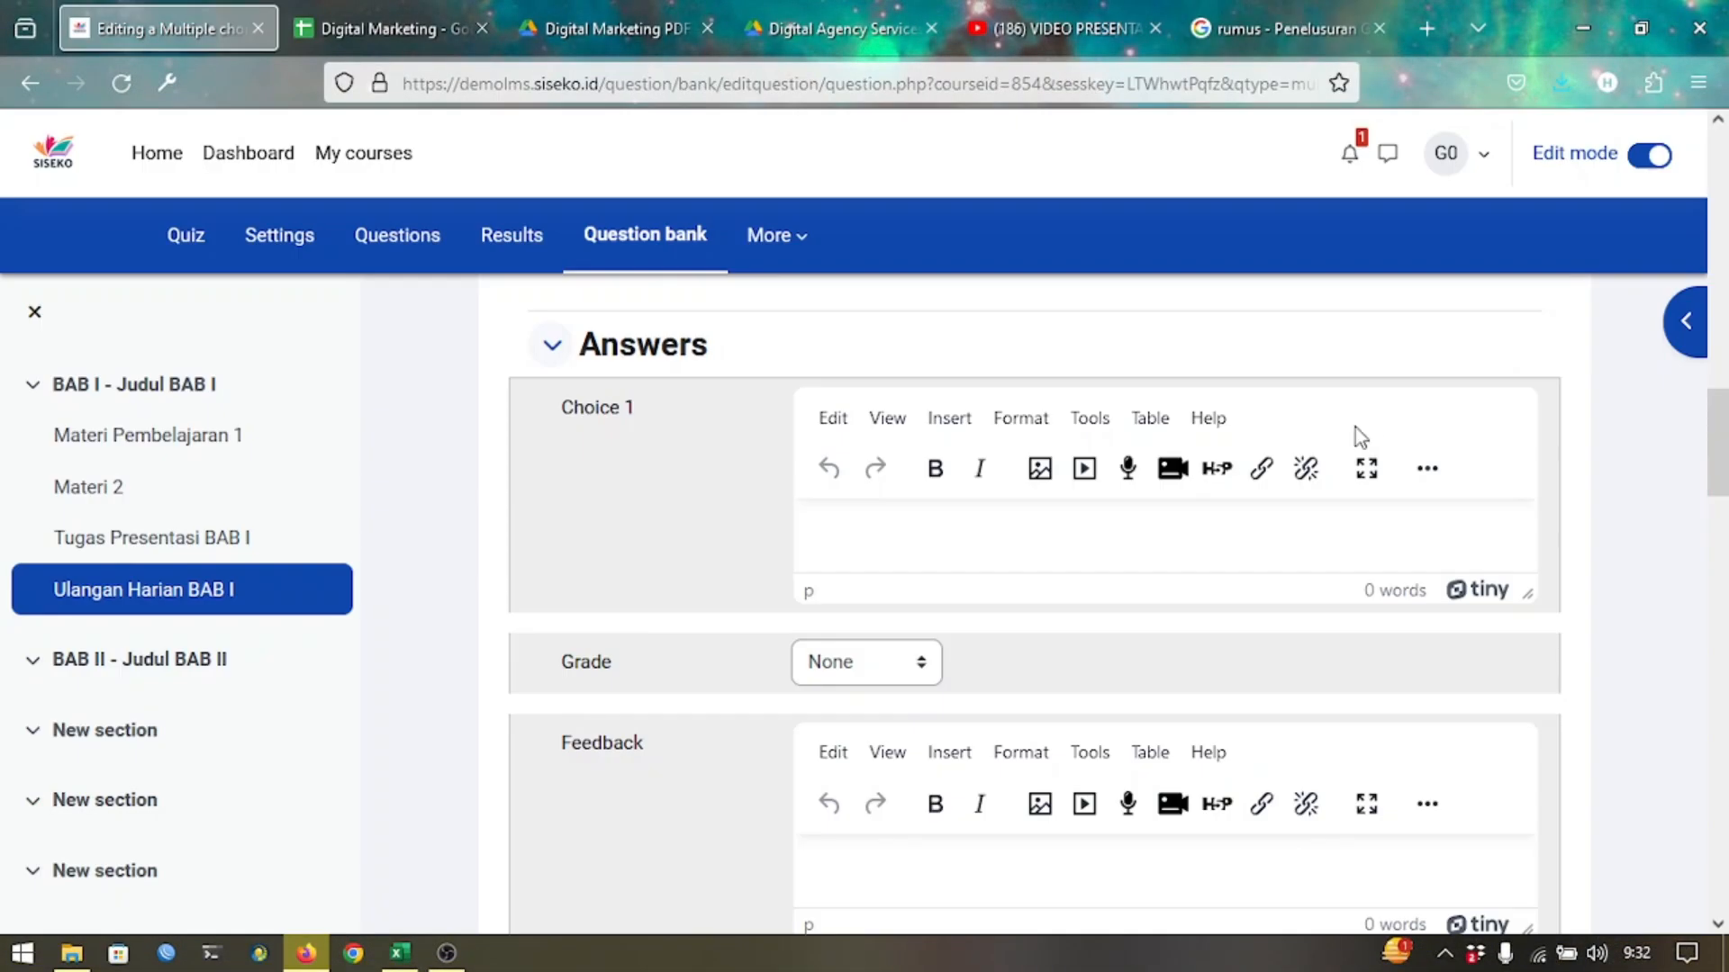
Paste the clipped formula into Choice 1 and grade it 100%.
key(ctrl+v)
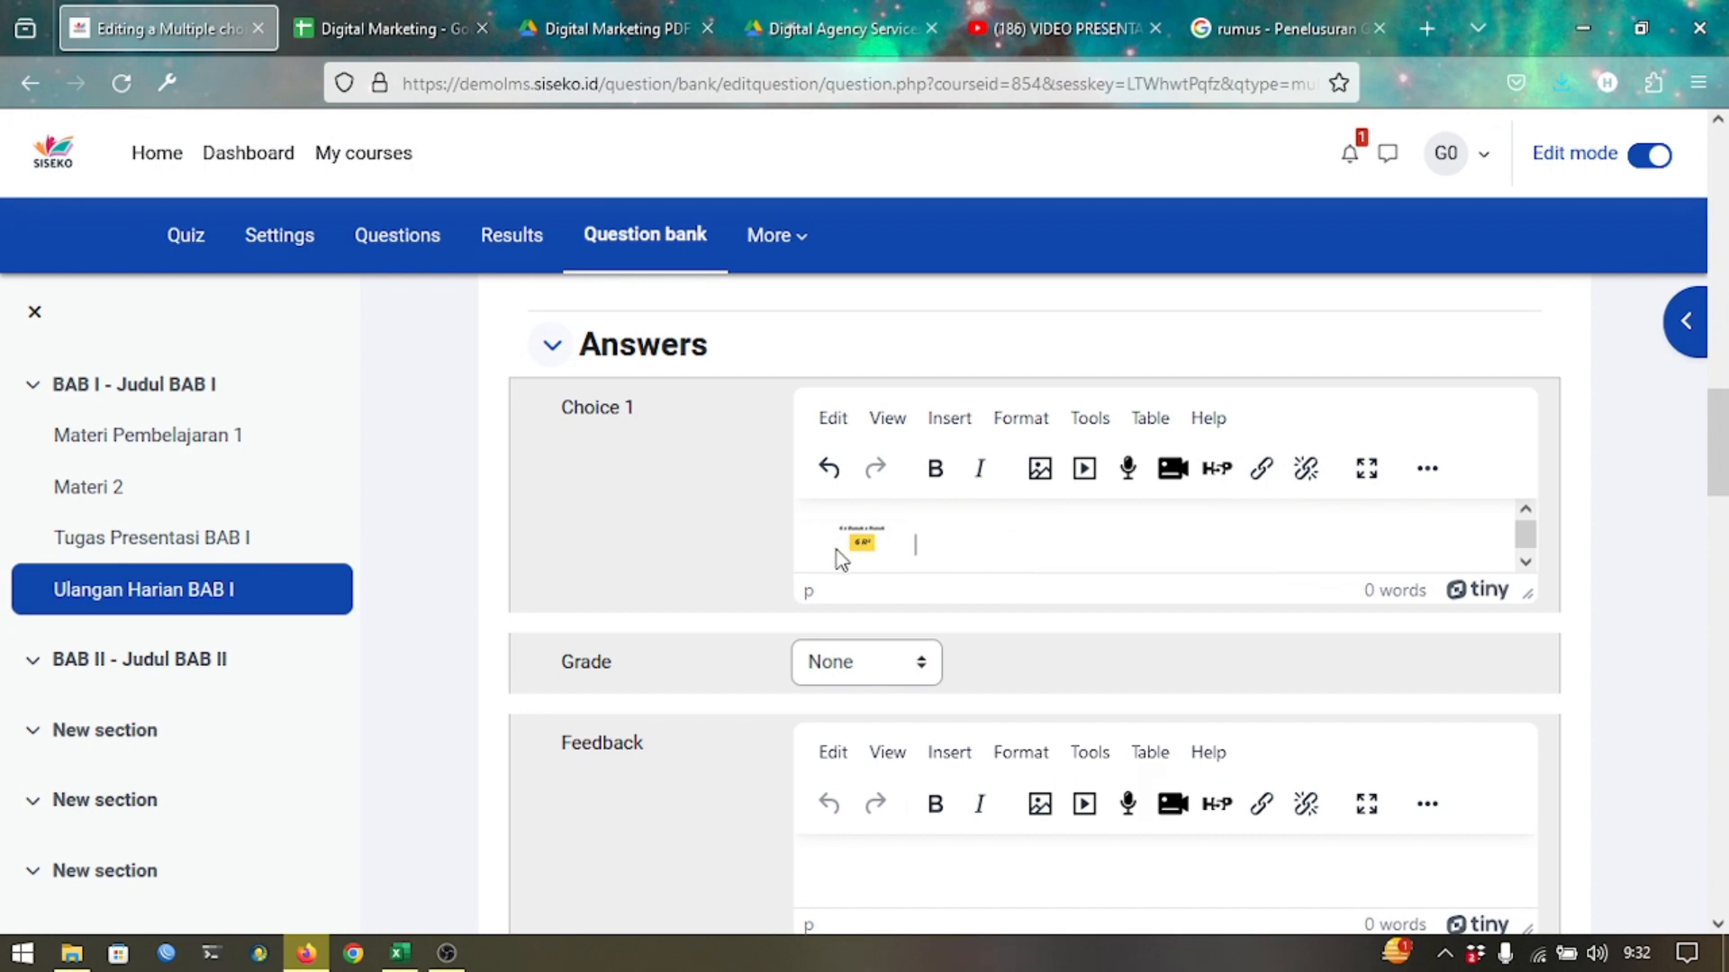
scroll(810, 569, down, 1)
click(835, 671)
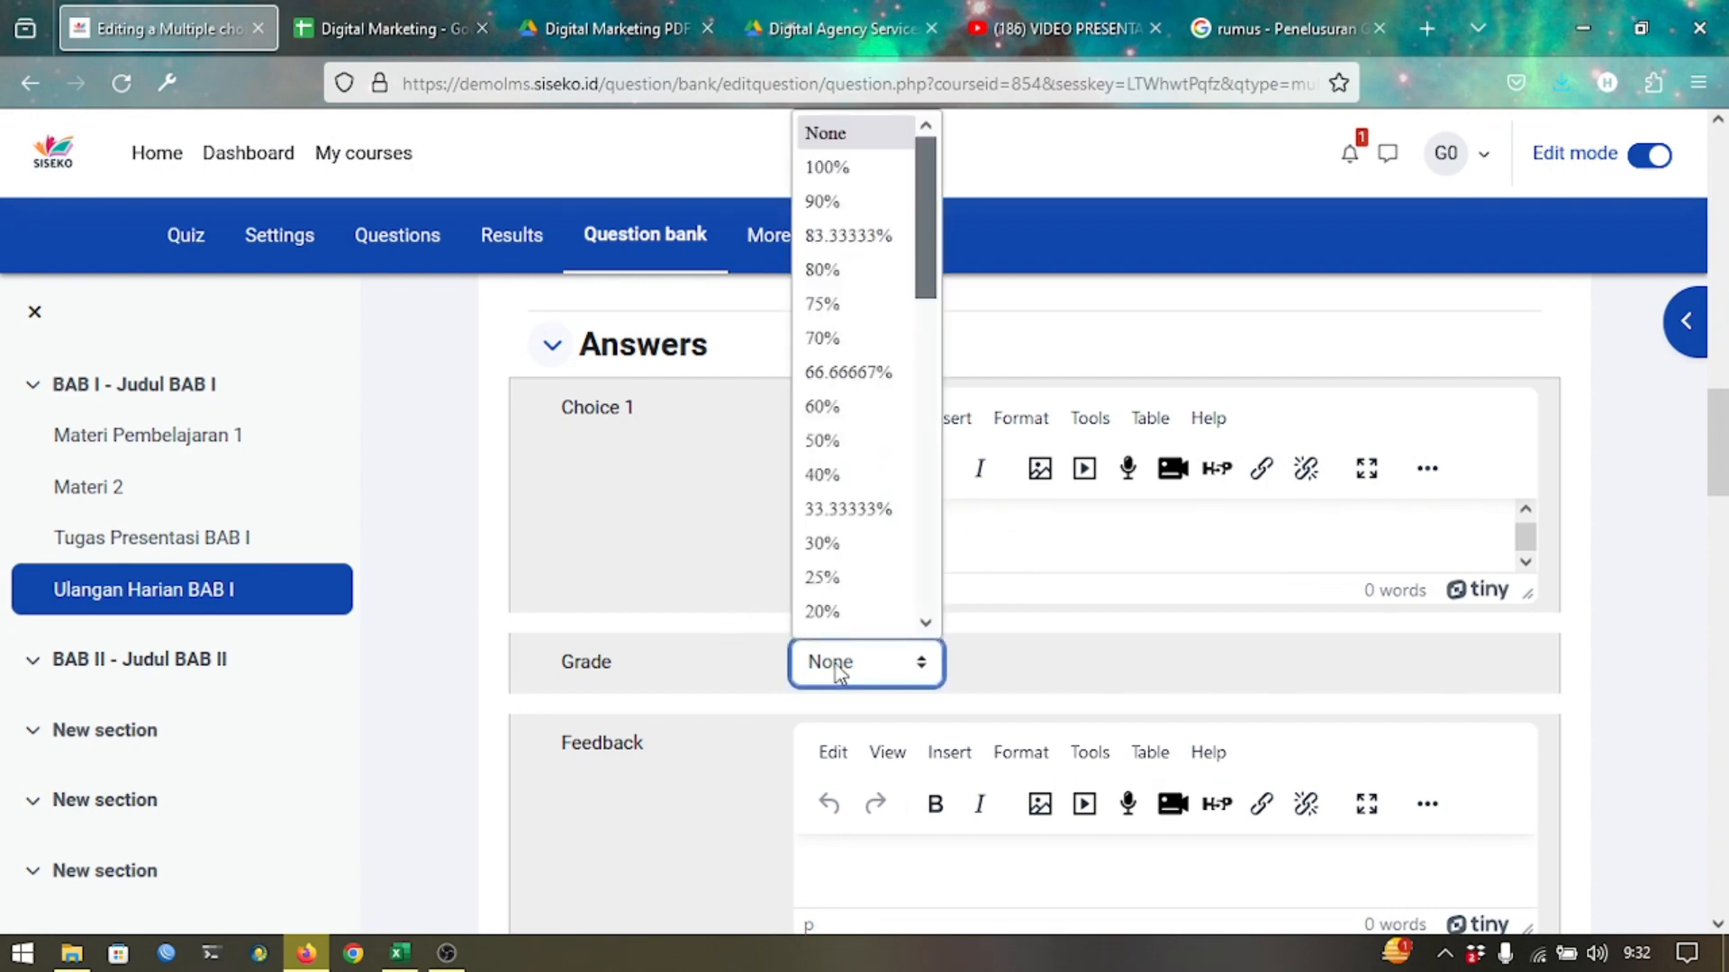
click(857, 168)
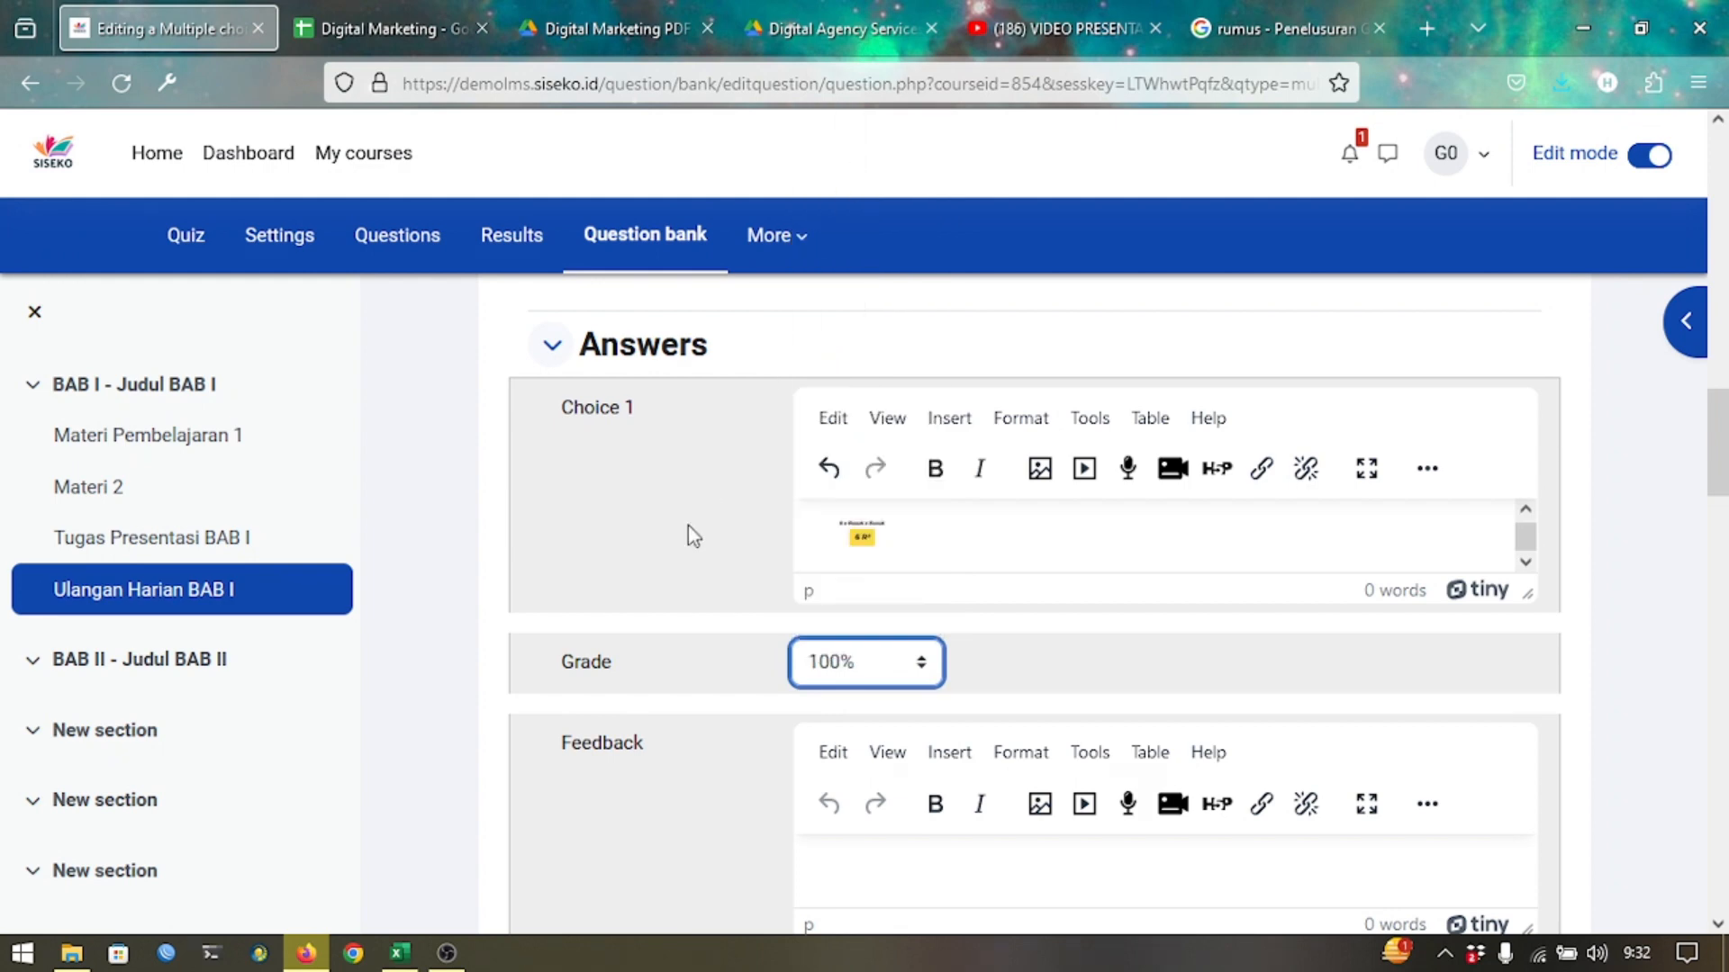
scroll(687, 532, down, 5)
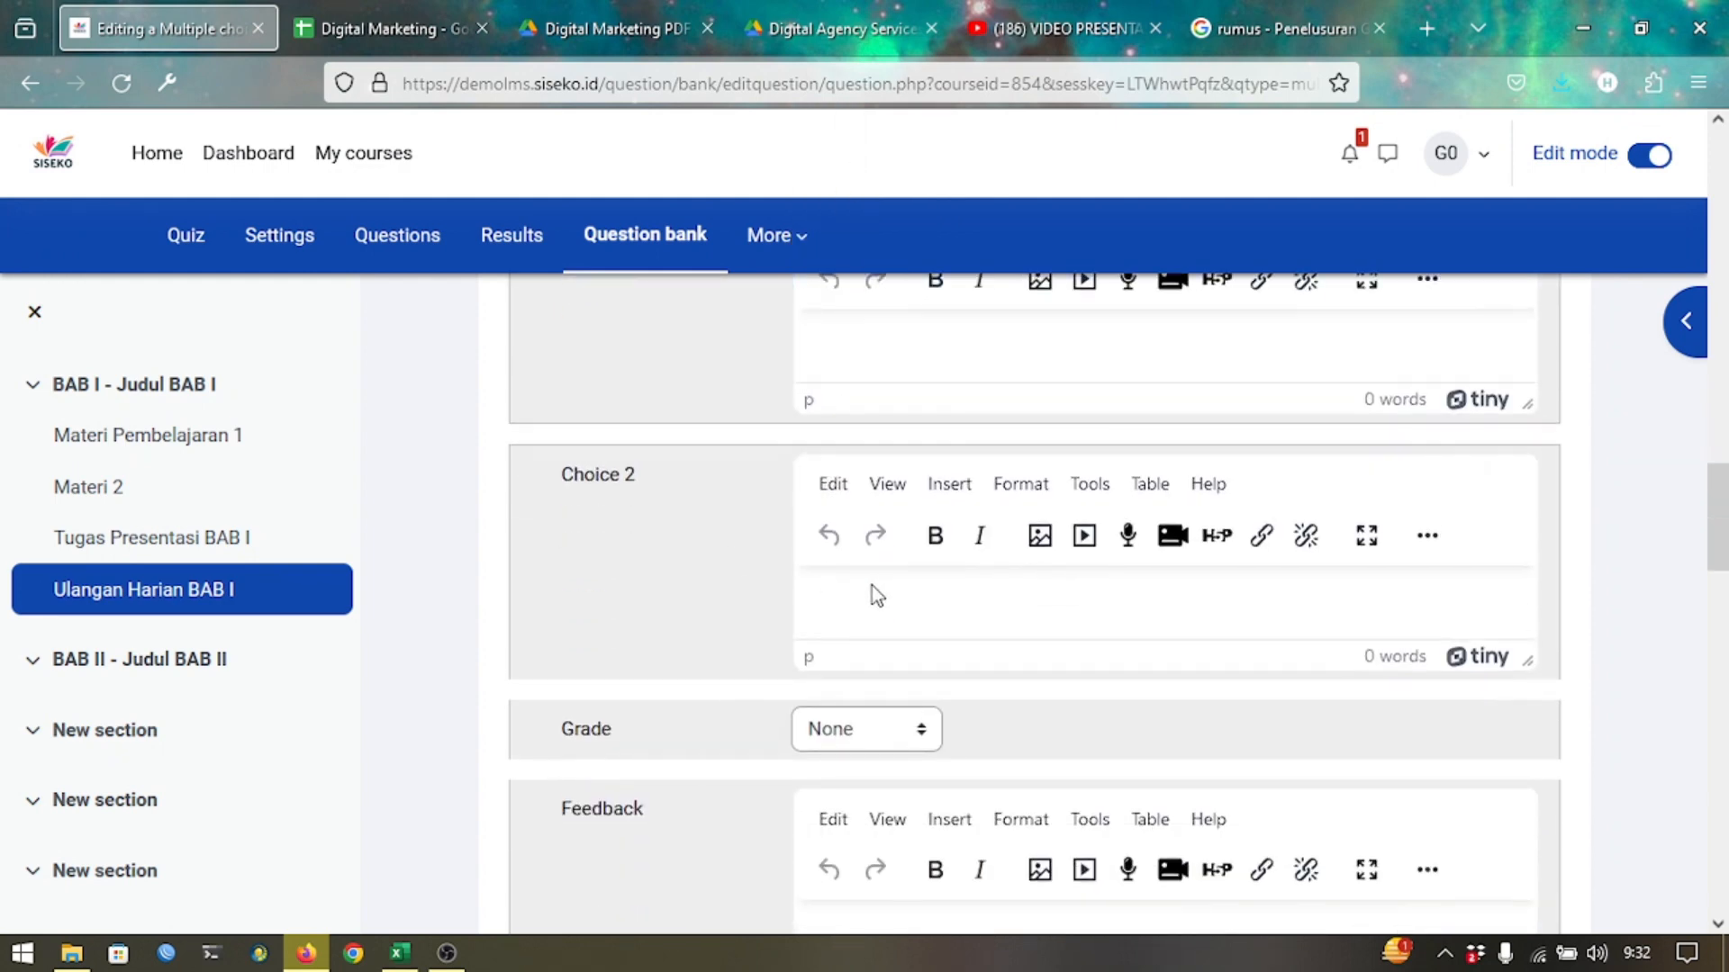
Clip another formula-chart cell and paste it into Choice 2.
click(871, 585)
key(ctrl+Tab)
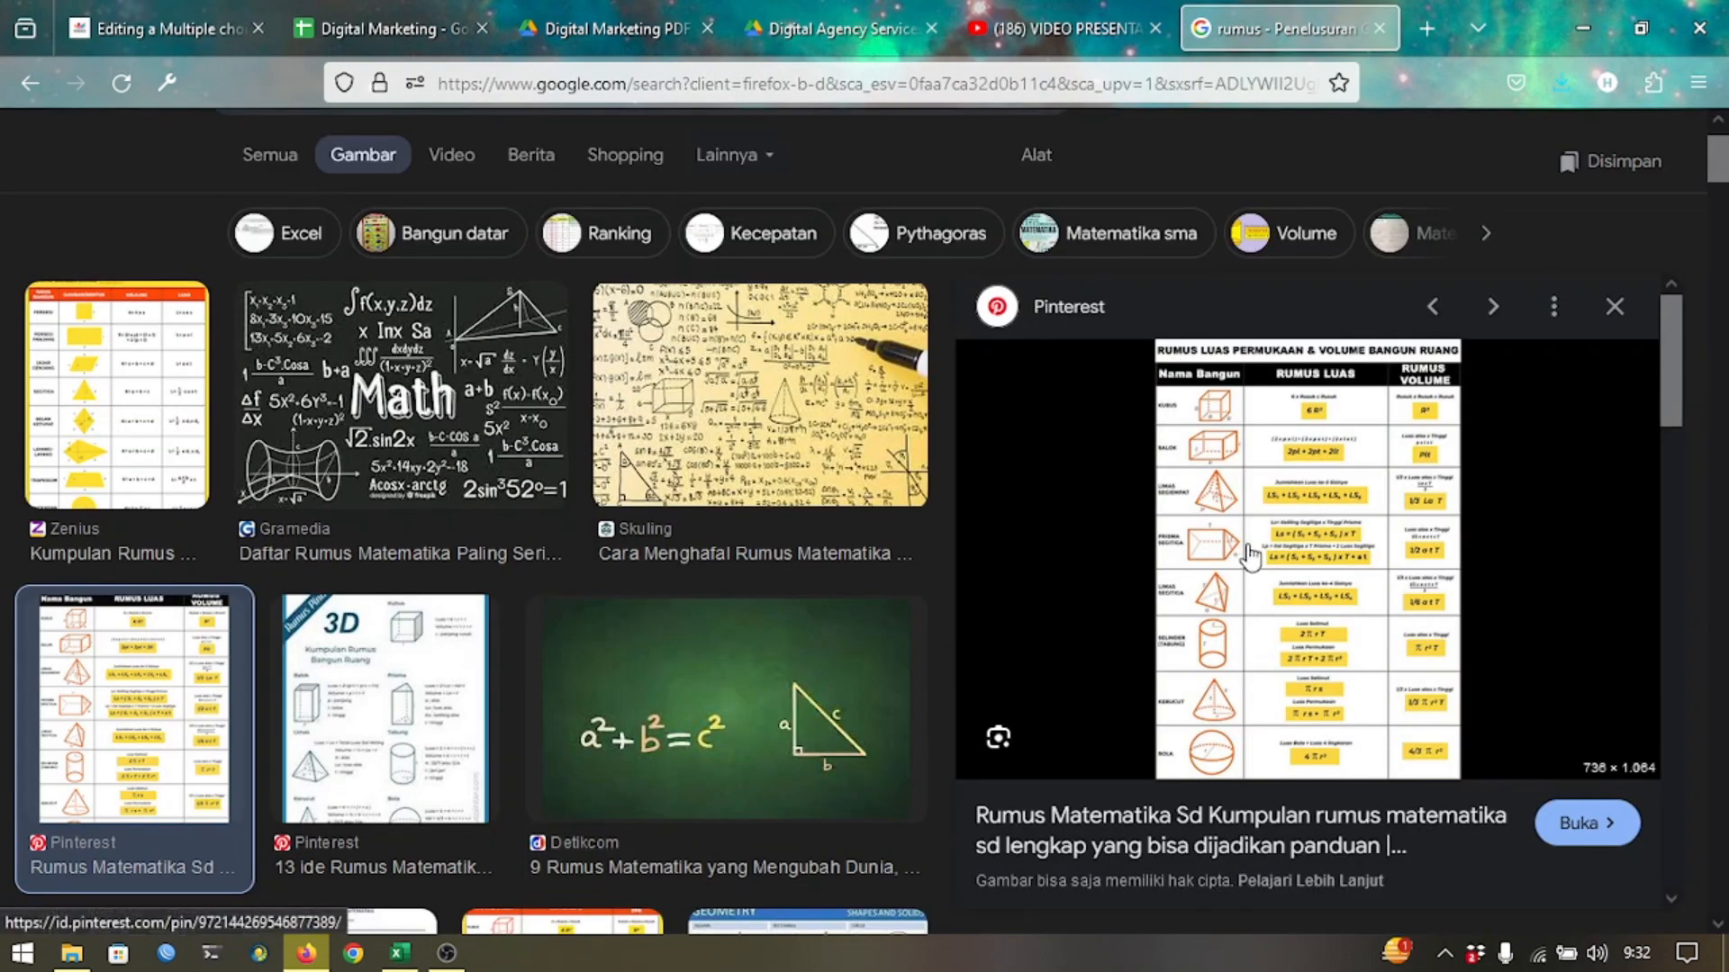
key(super+shift+s)
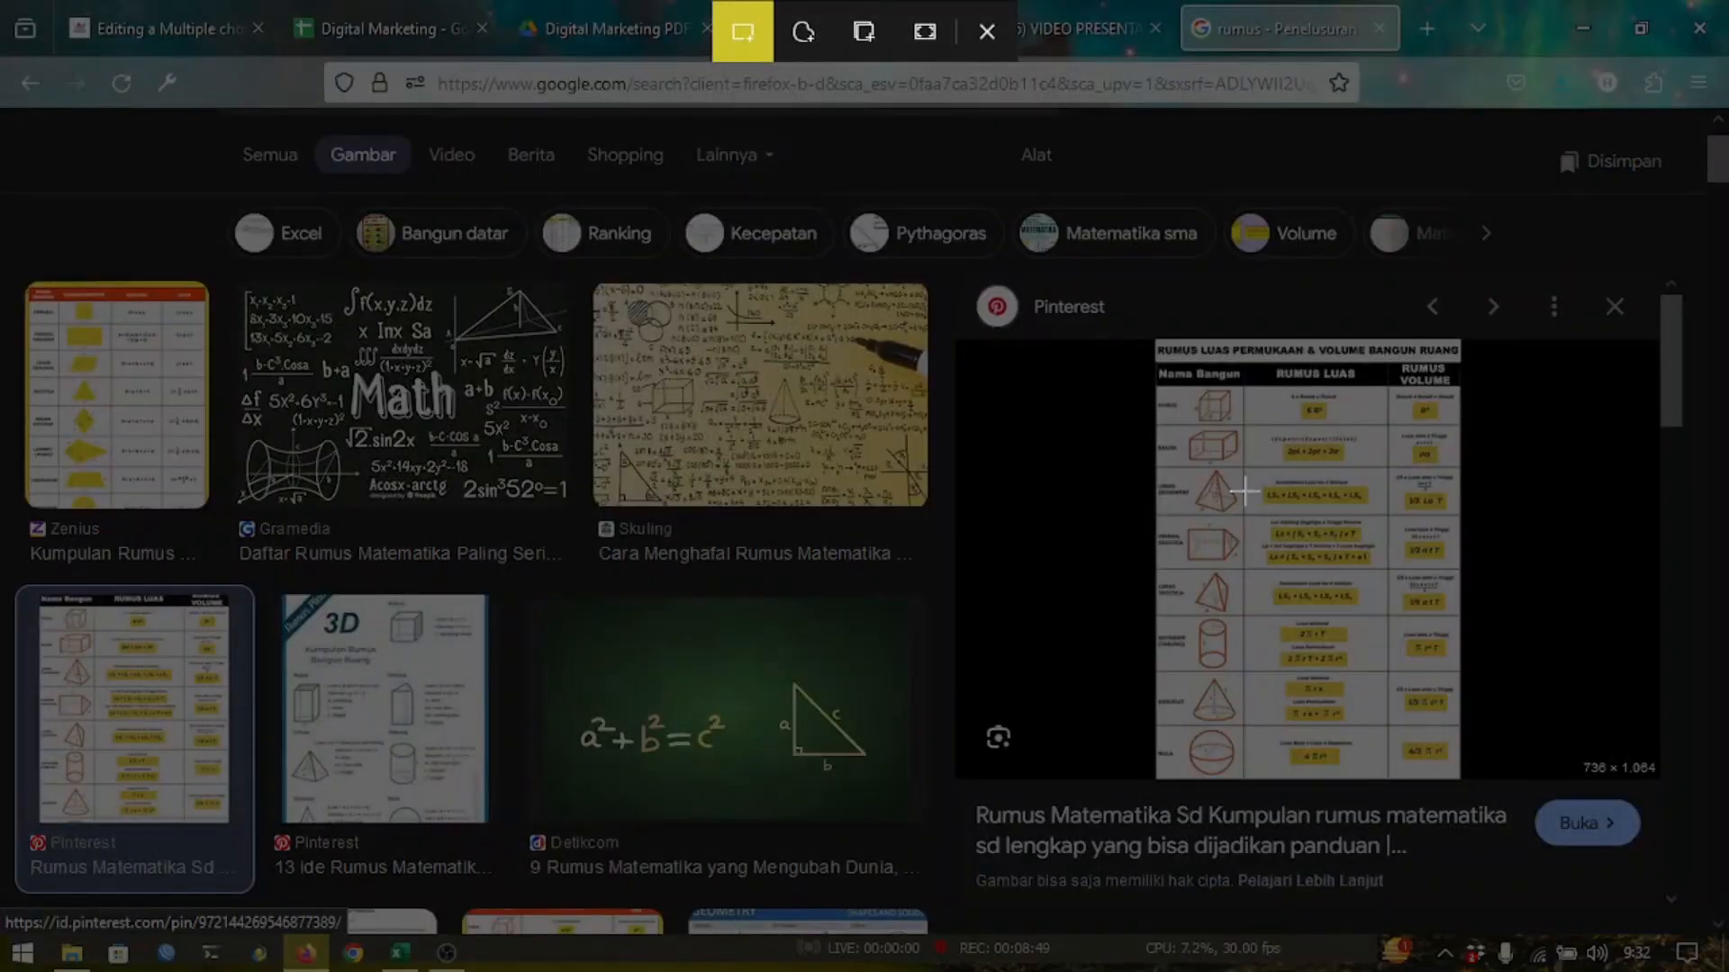
drag(1253, 472, 1372, 510)
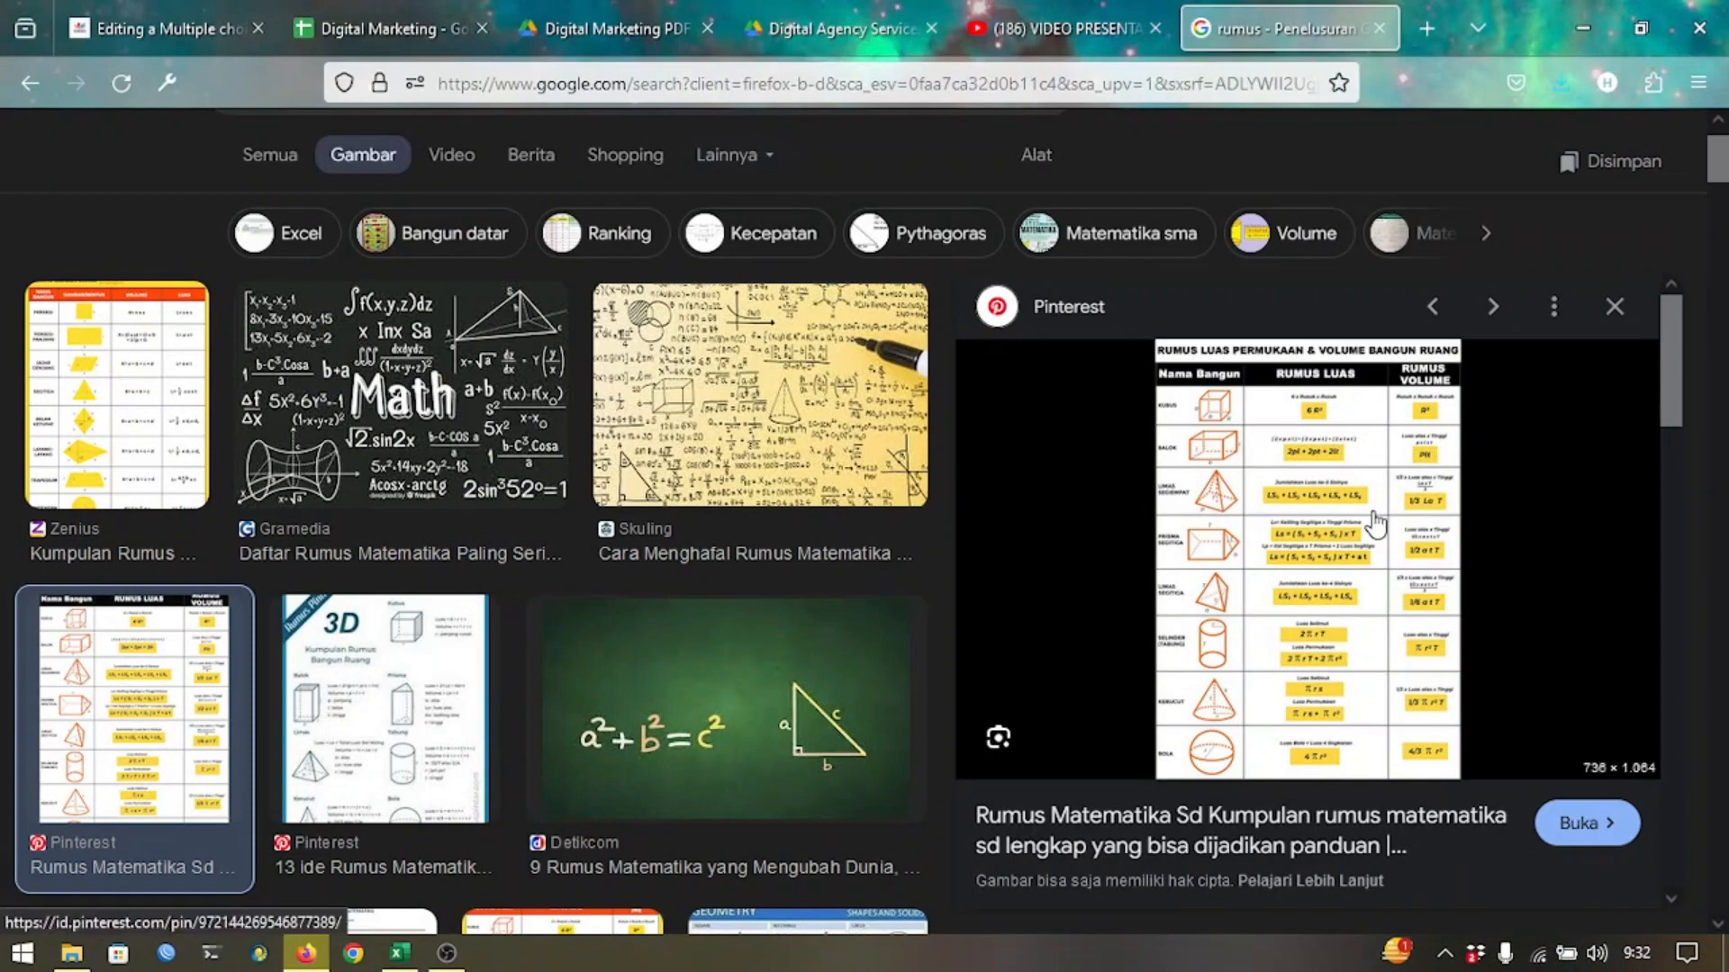
key(ctrl+Tab)
key(ctrl+v)
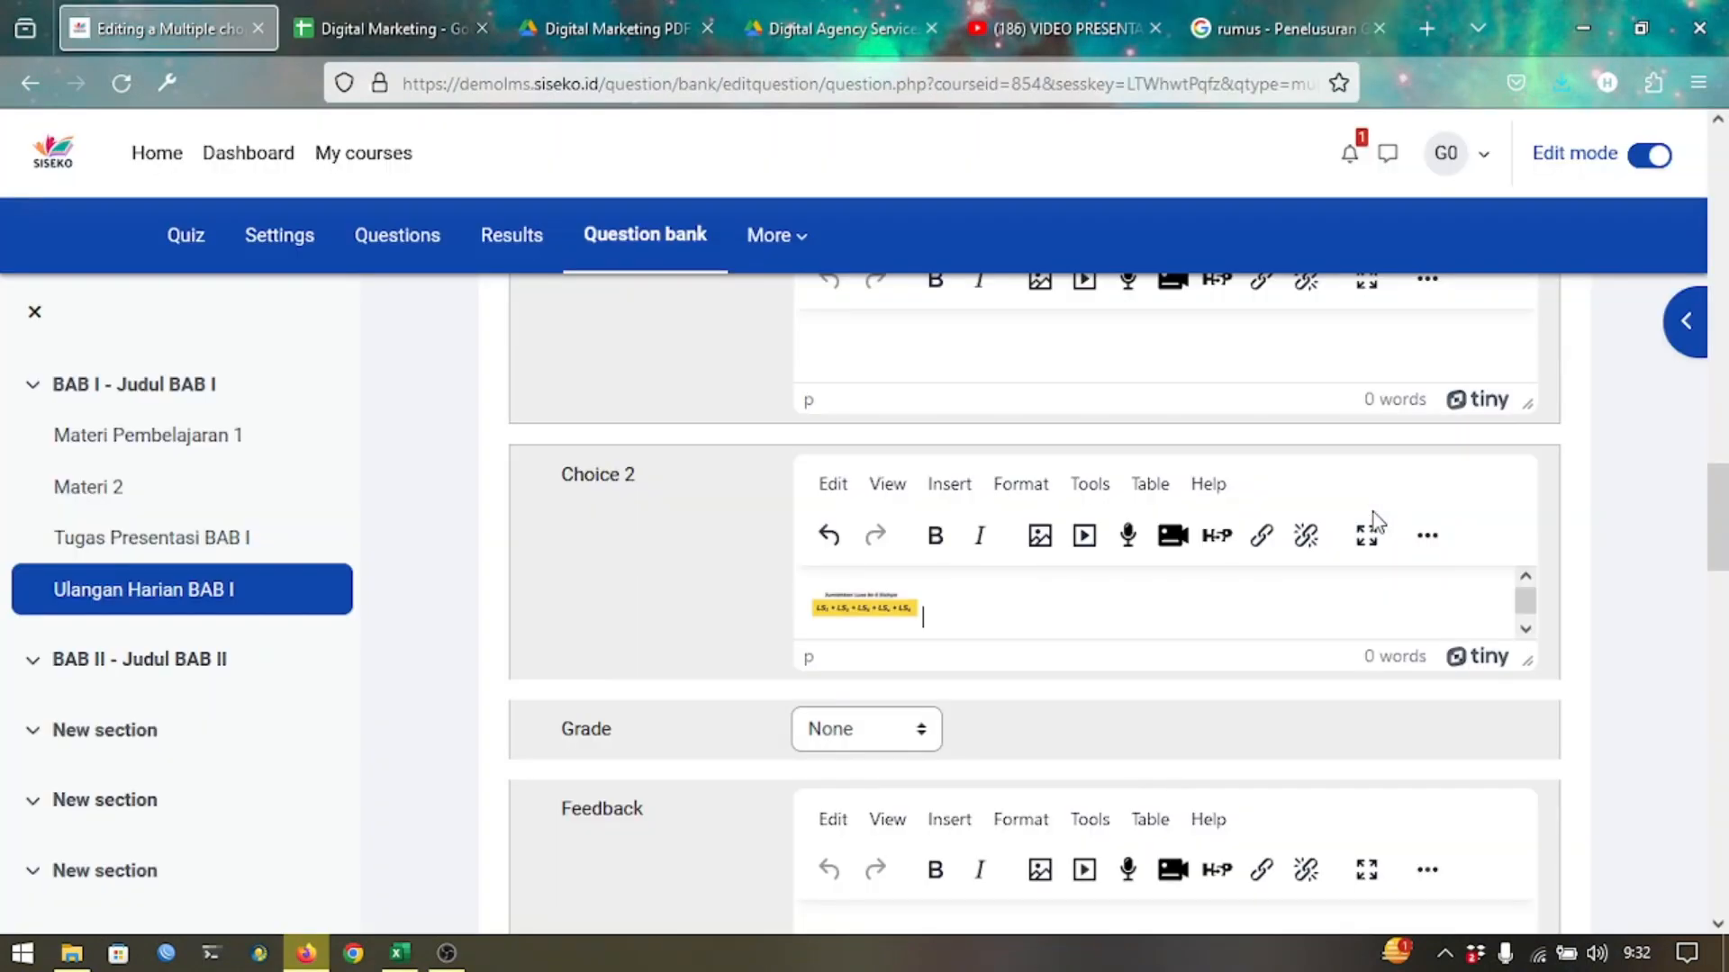
scroll(879, 682, down, 2)
scroll(879, 682, down, 1)
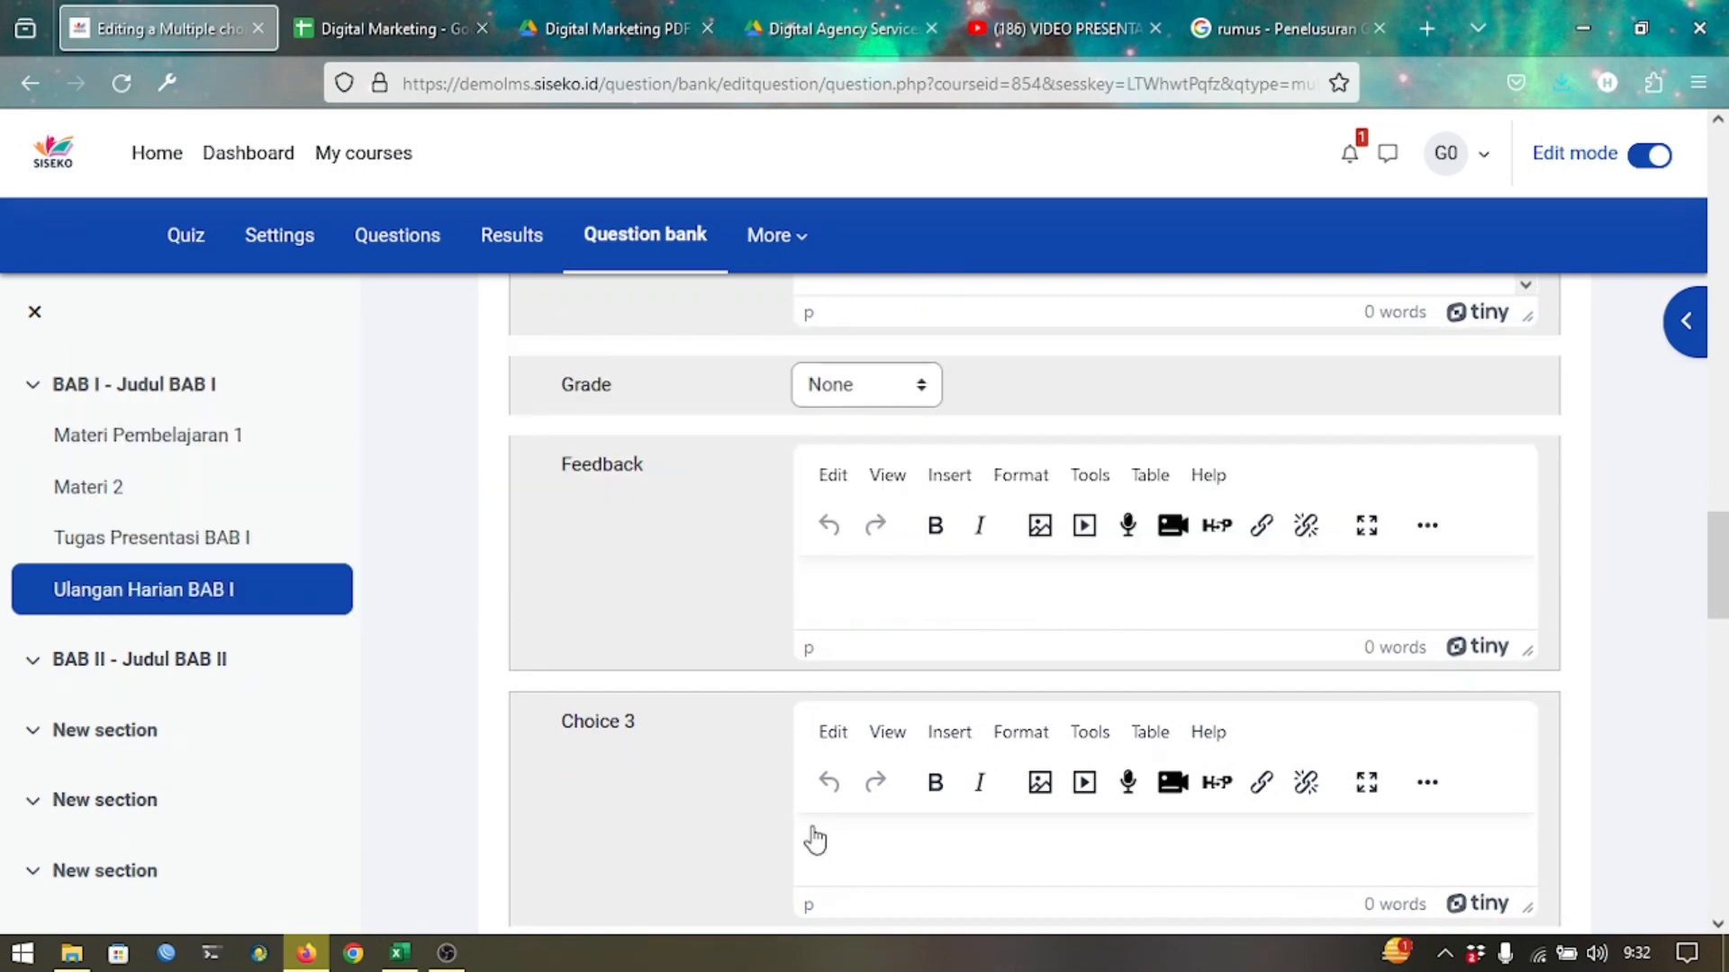
key(ctrl+shift+Tab)
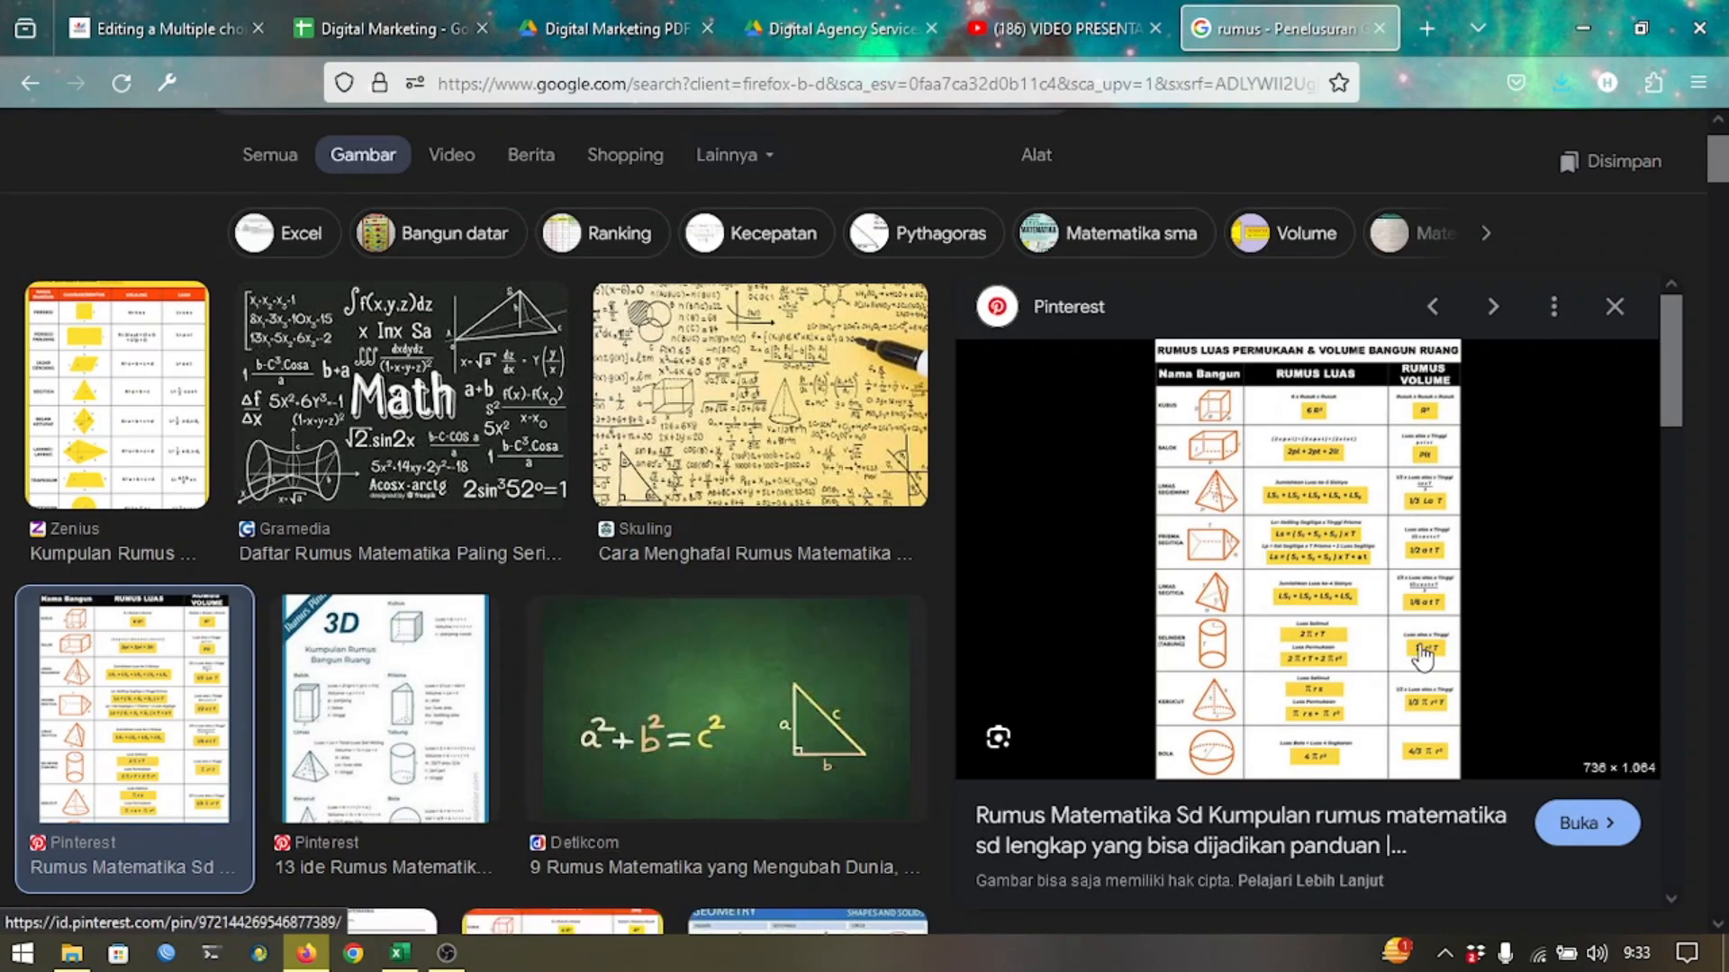
Clip the cylinder formula from the Pinterest chart into Choice 3.
key(super+shift+s)
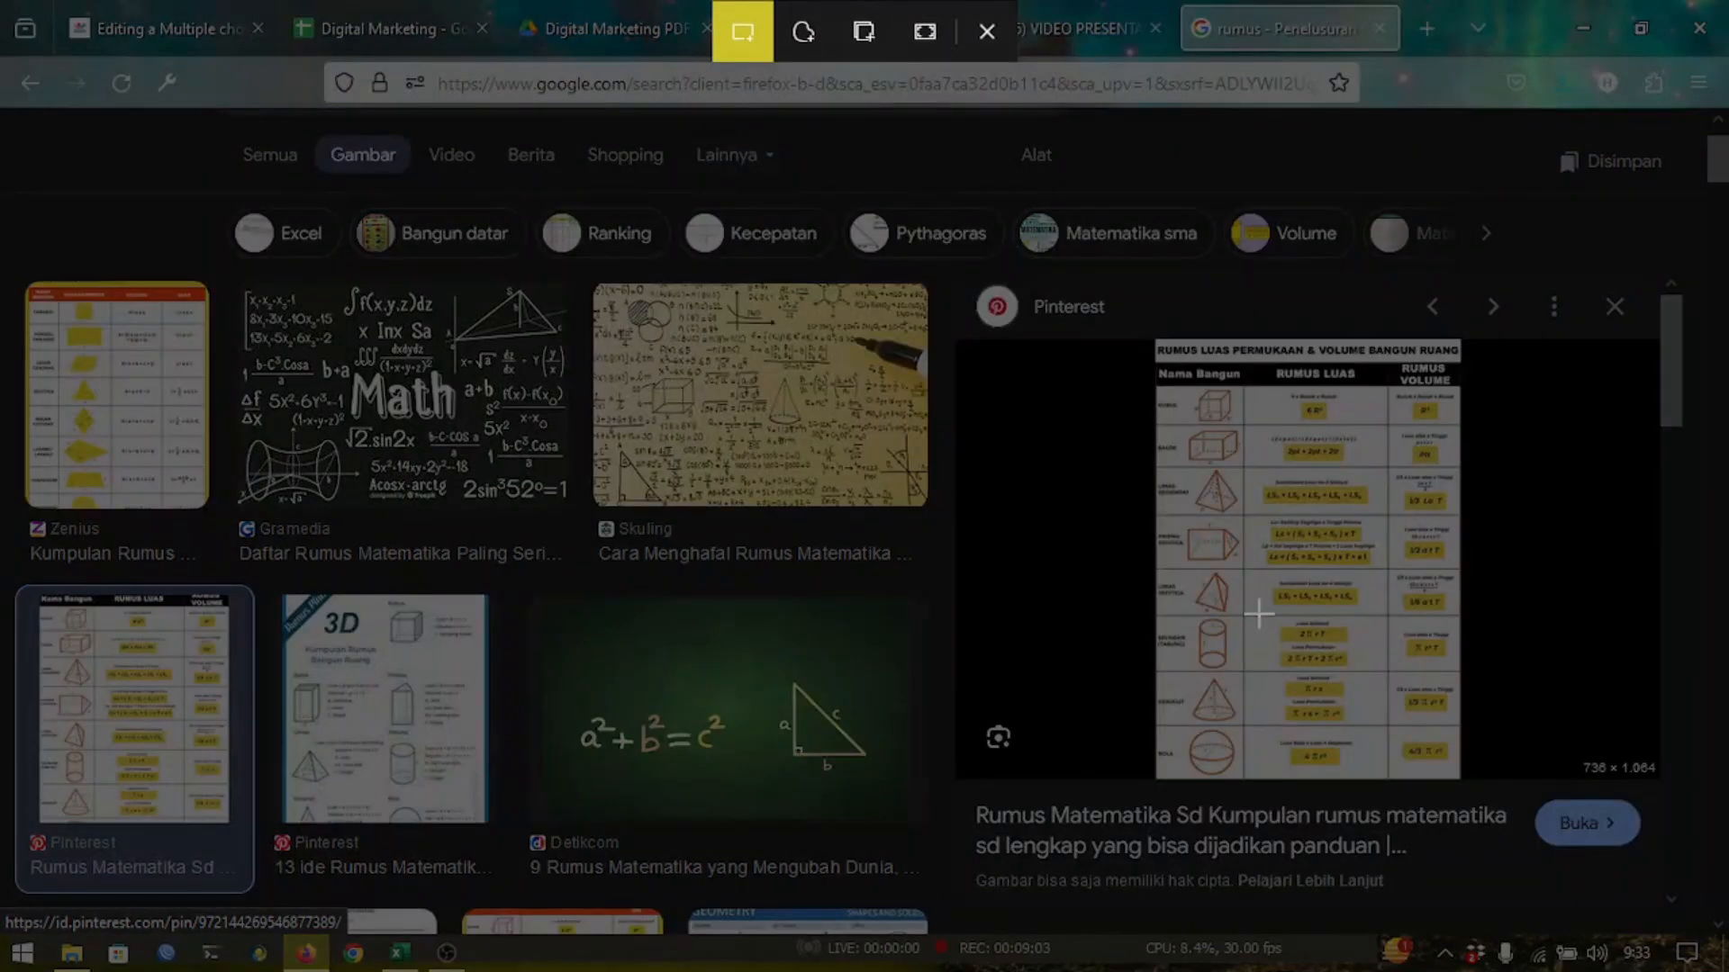
drag(1259, 613, 1368, 673)
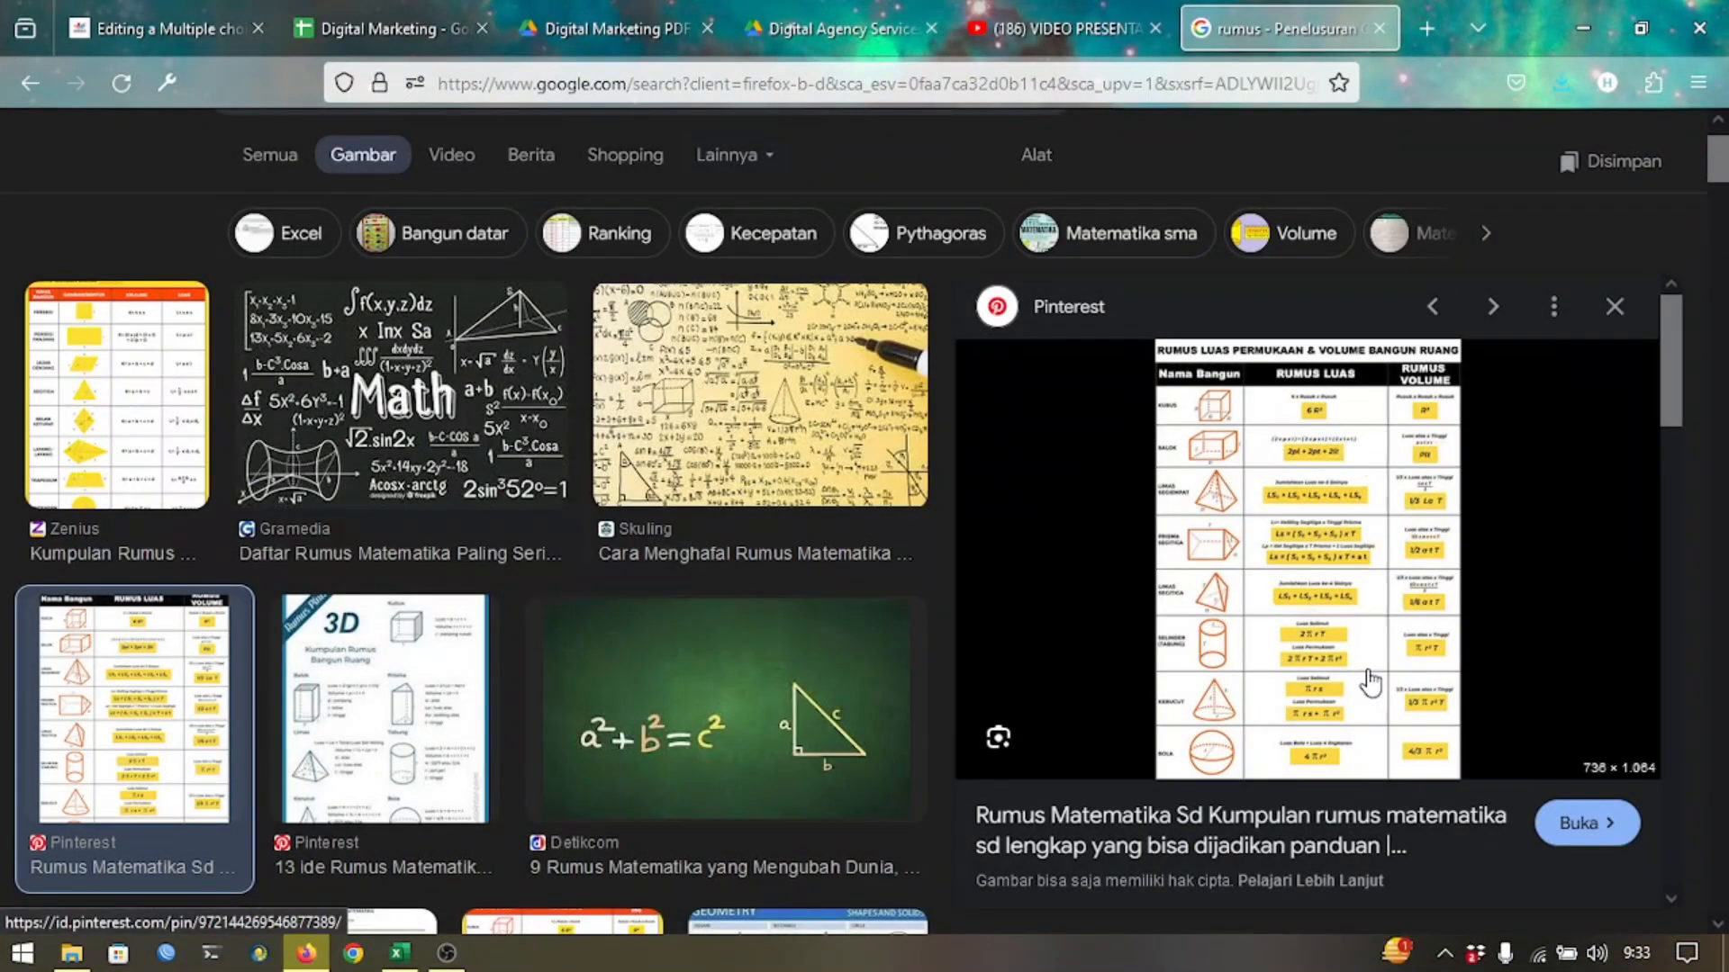
key(ctrl+Tab)
scroll(728, 713, down, 2)
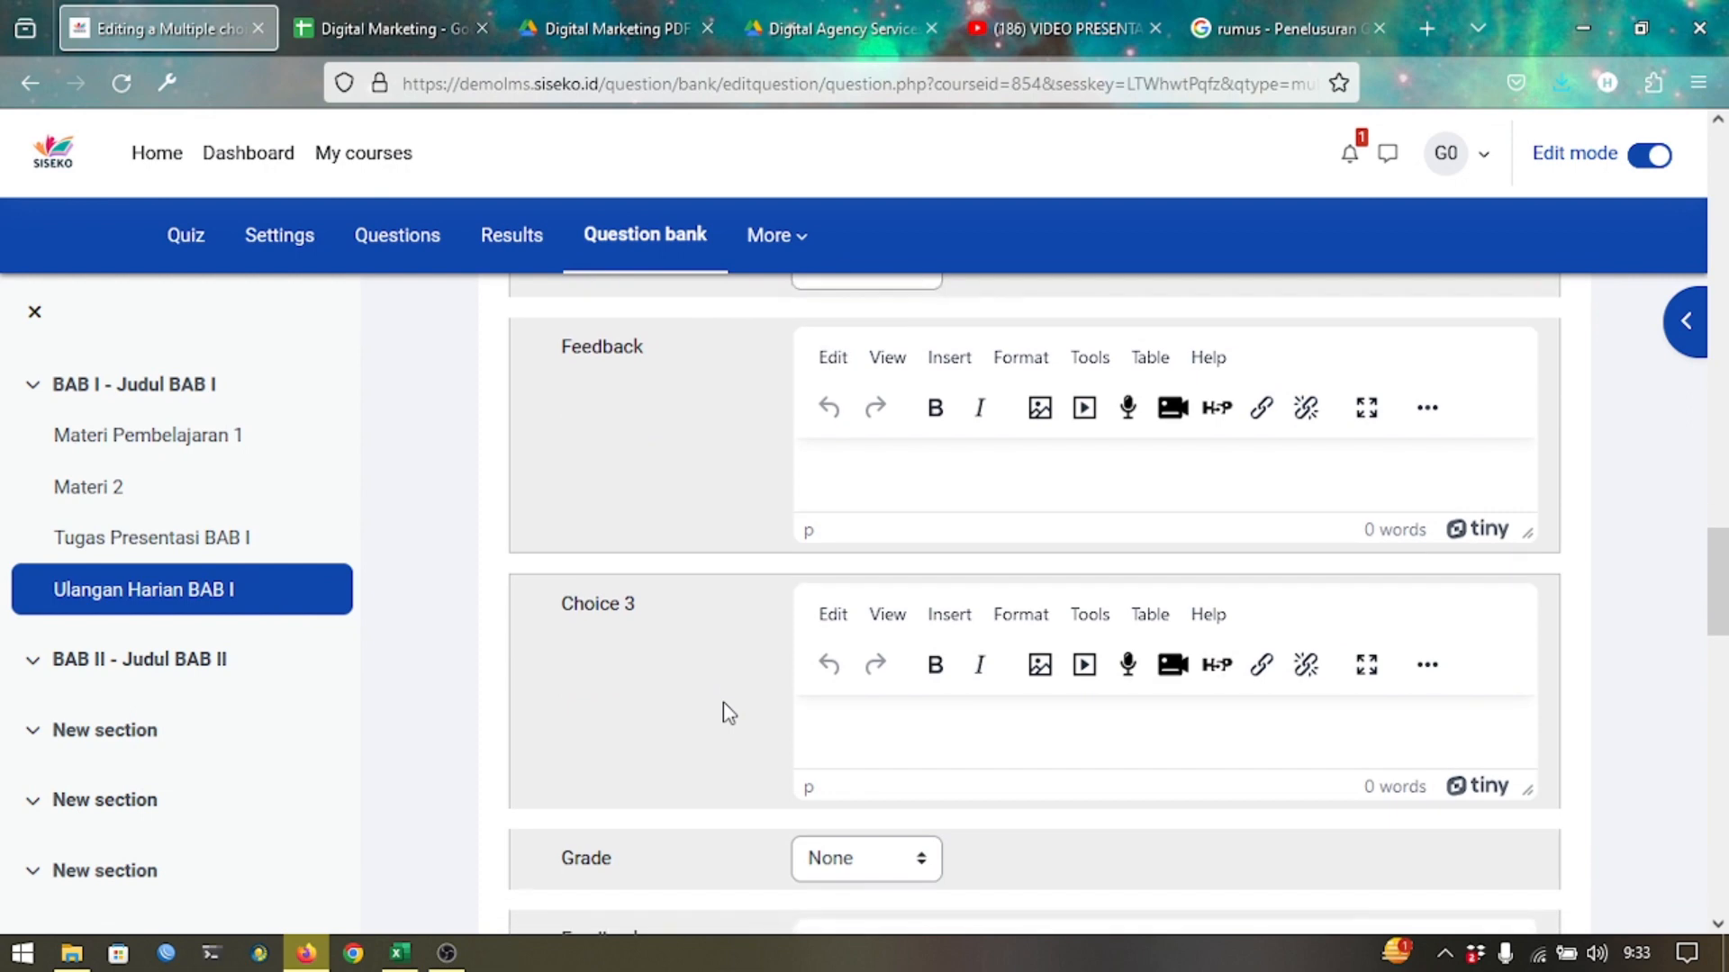
key(ctrl+v)
scroll(729, 713, down, 6)
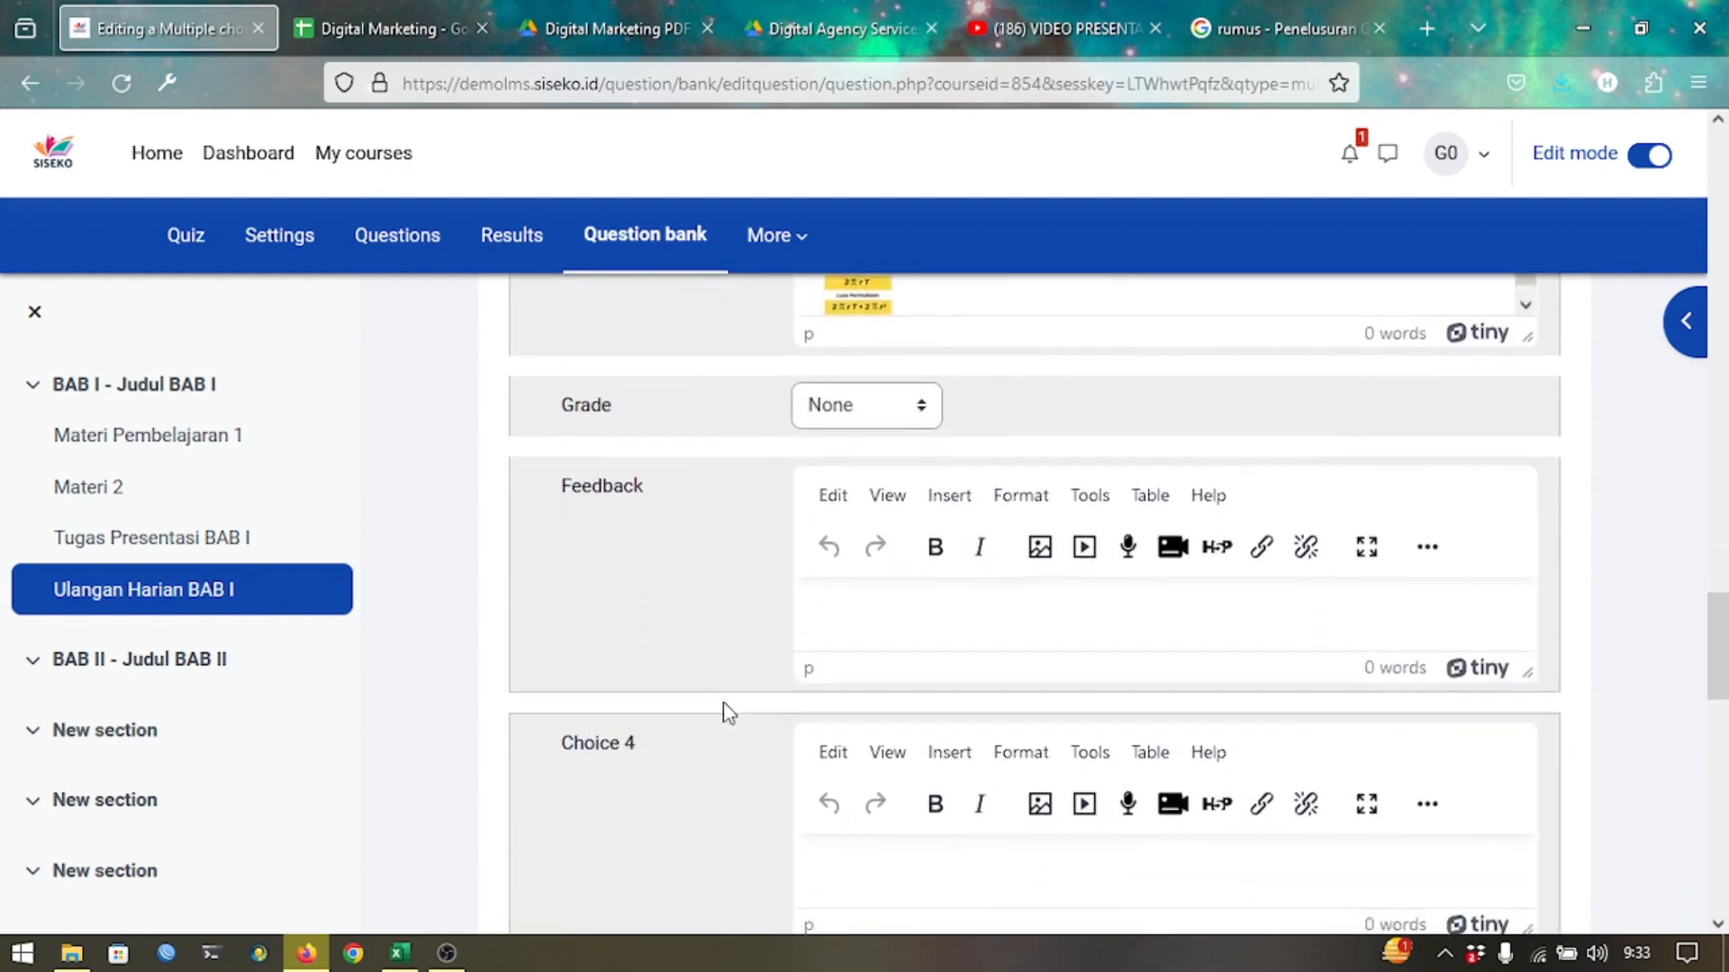
Clip a formula from the Zenius chart into Choice 4.
key(ctrl+shift+Tab)
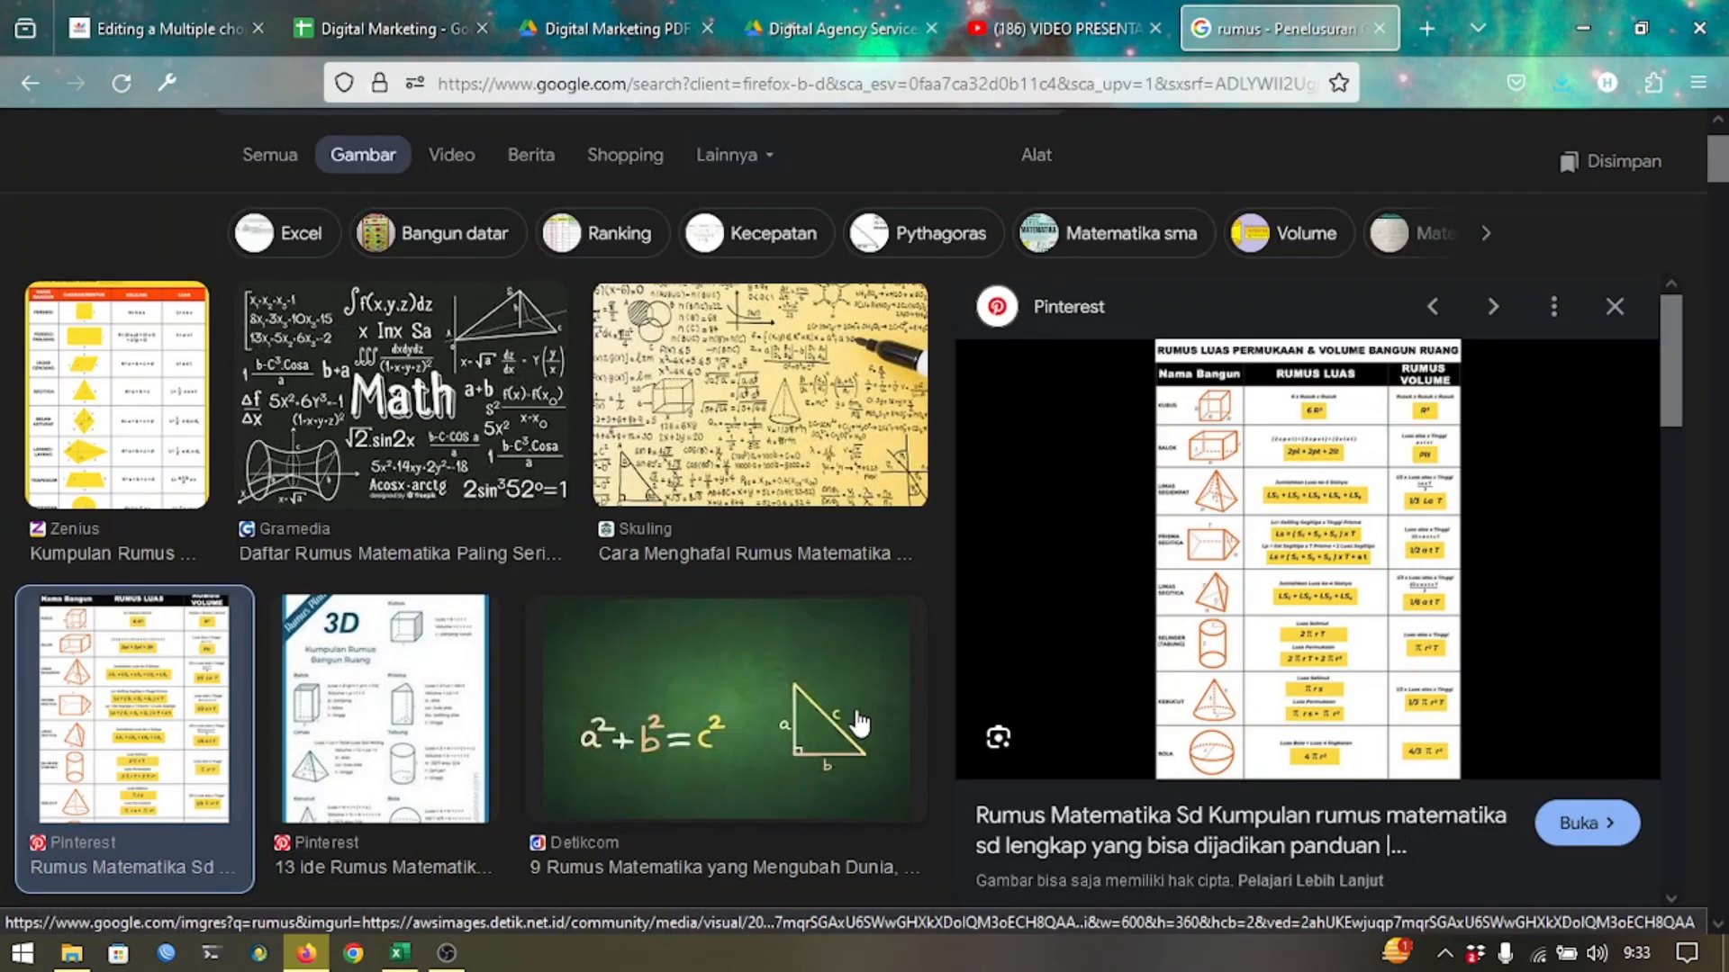
click(95, 416)
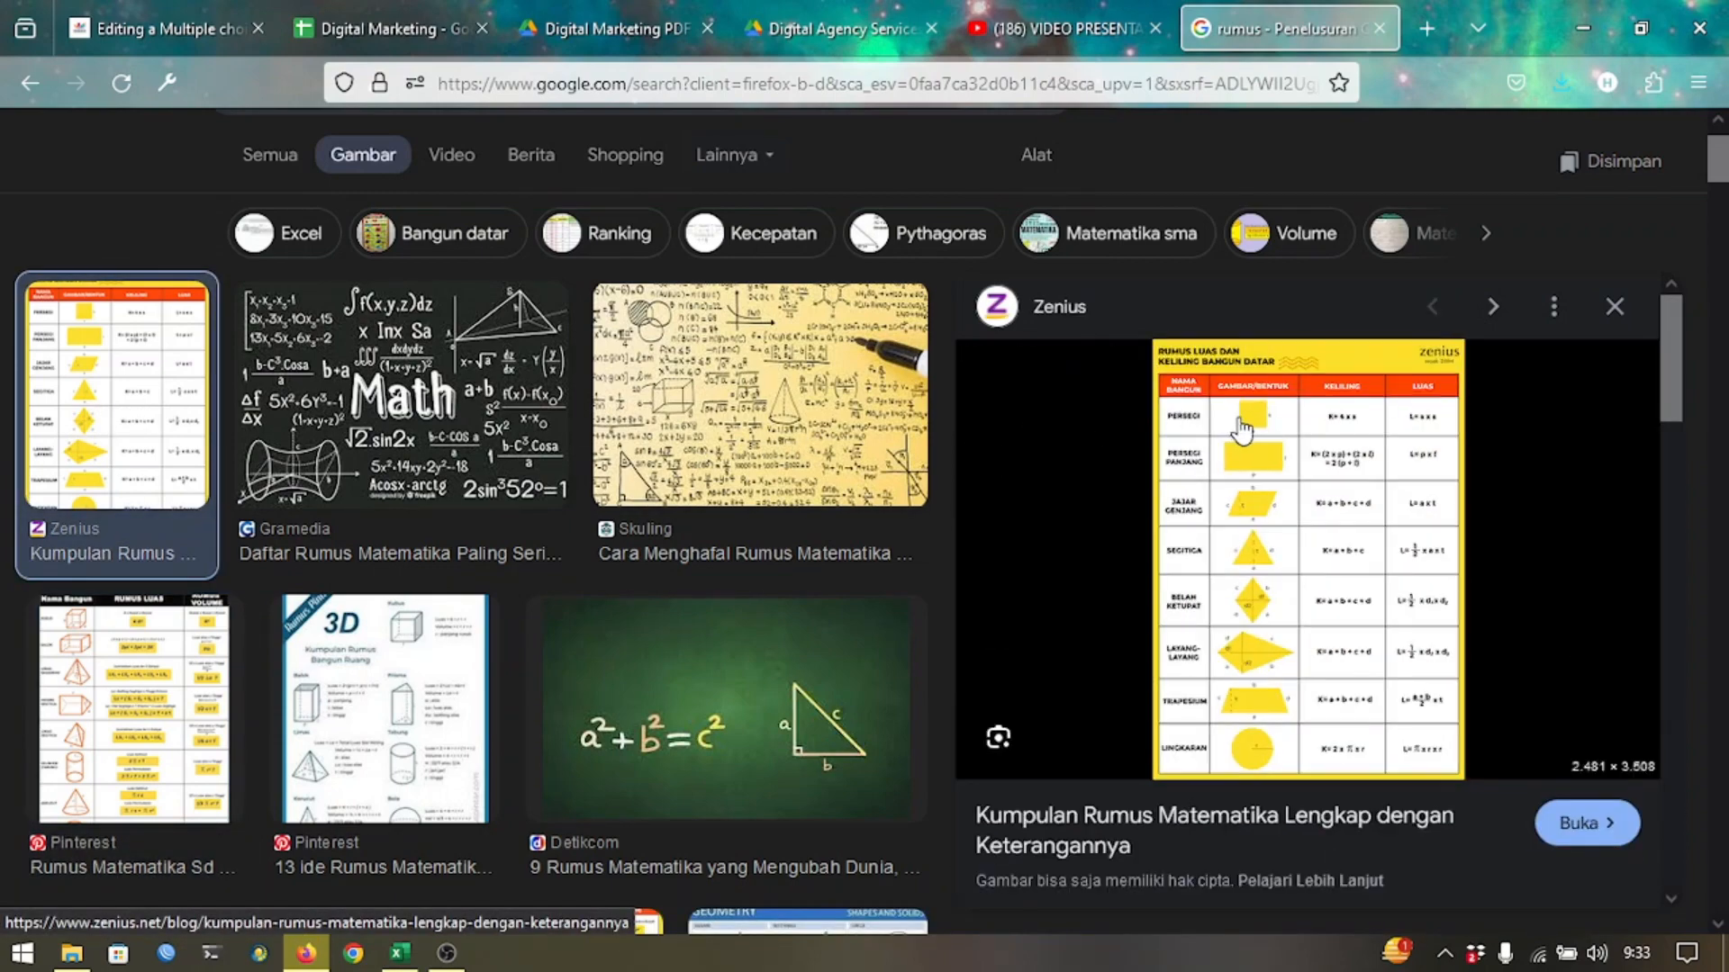
key(super+shift+s)
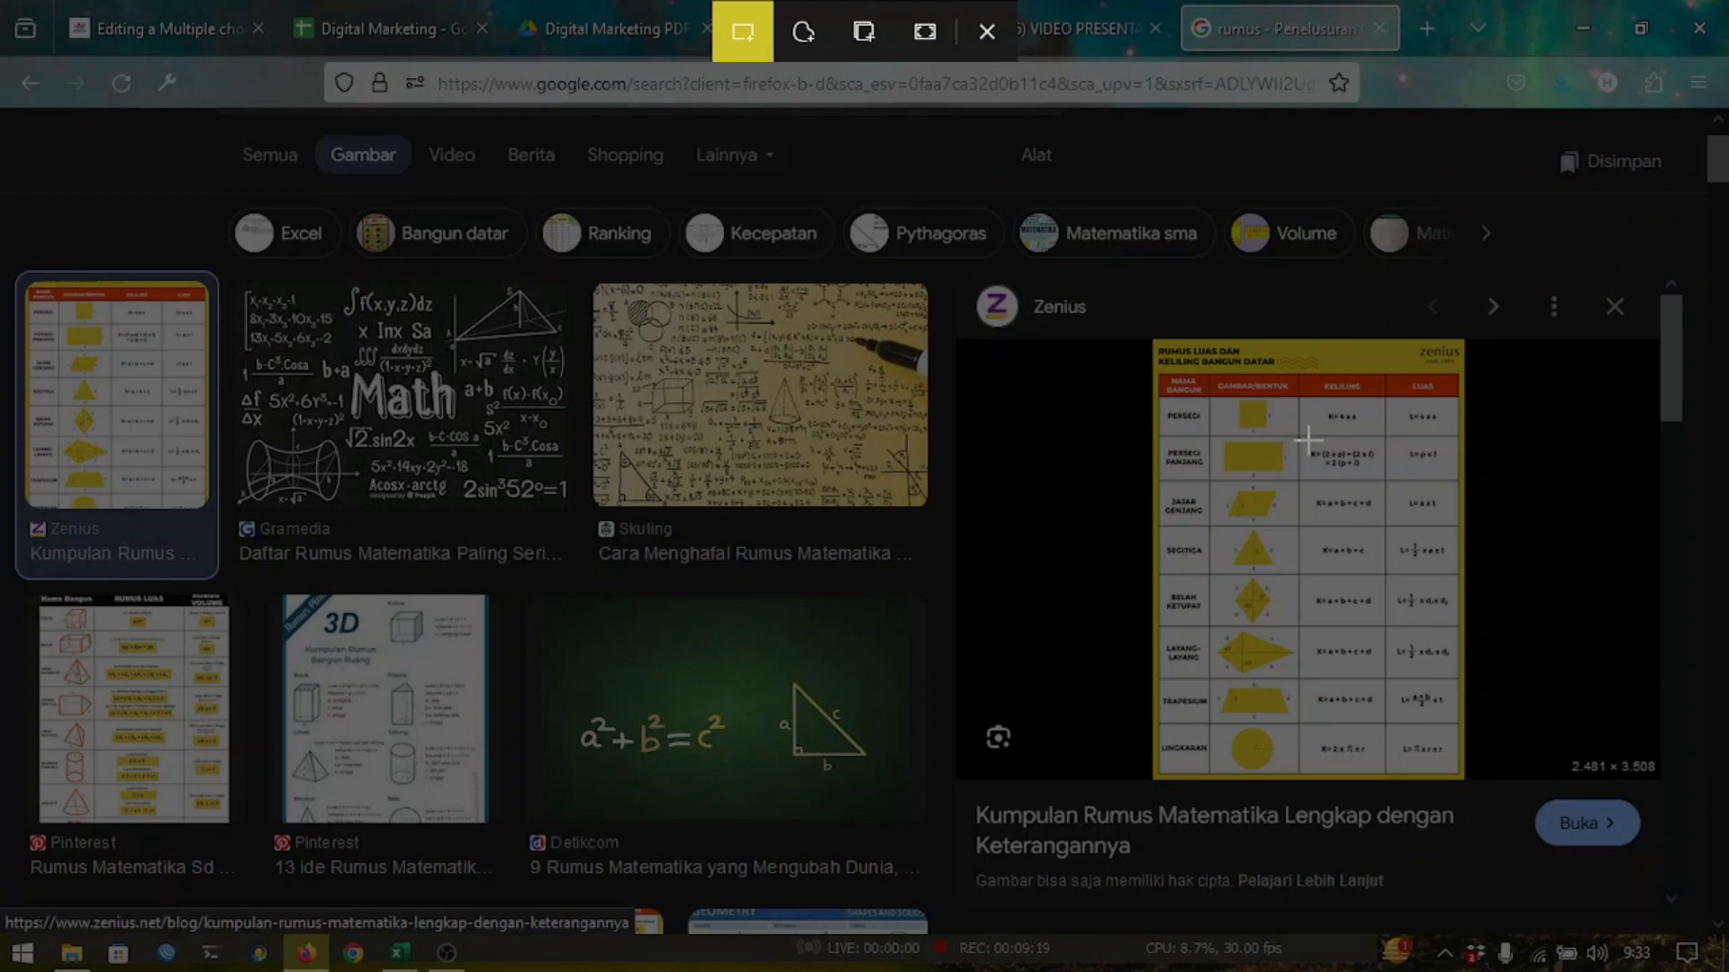
drag(1307, 441, 1387, 486)
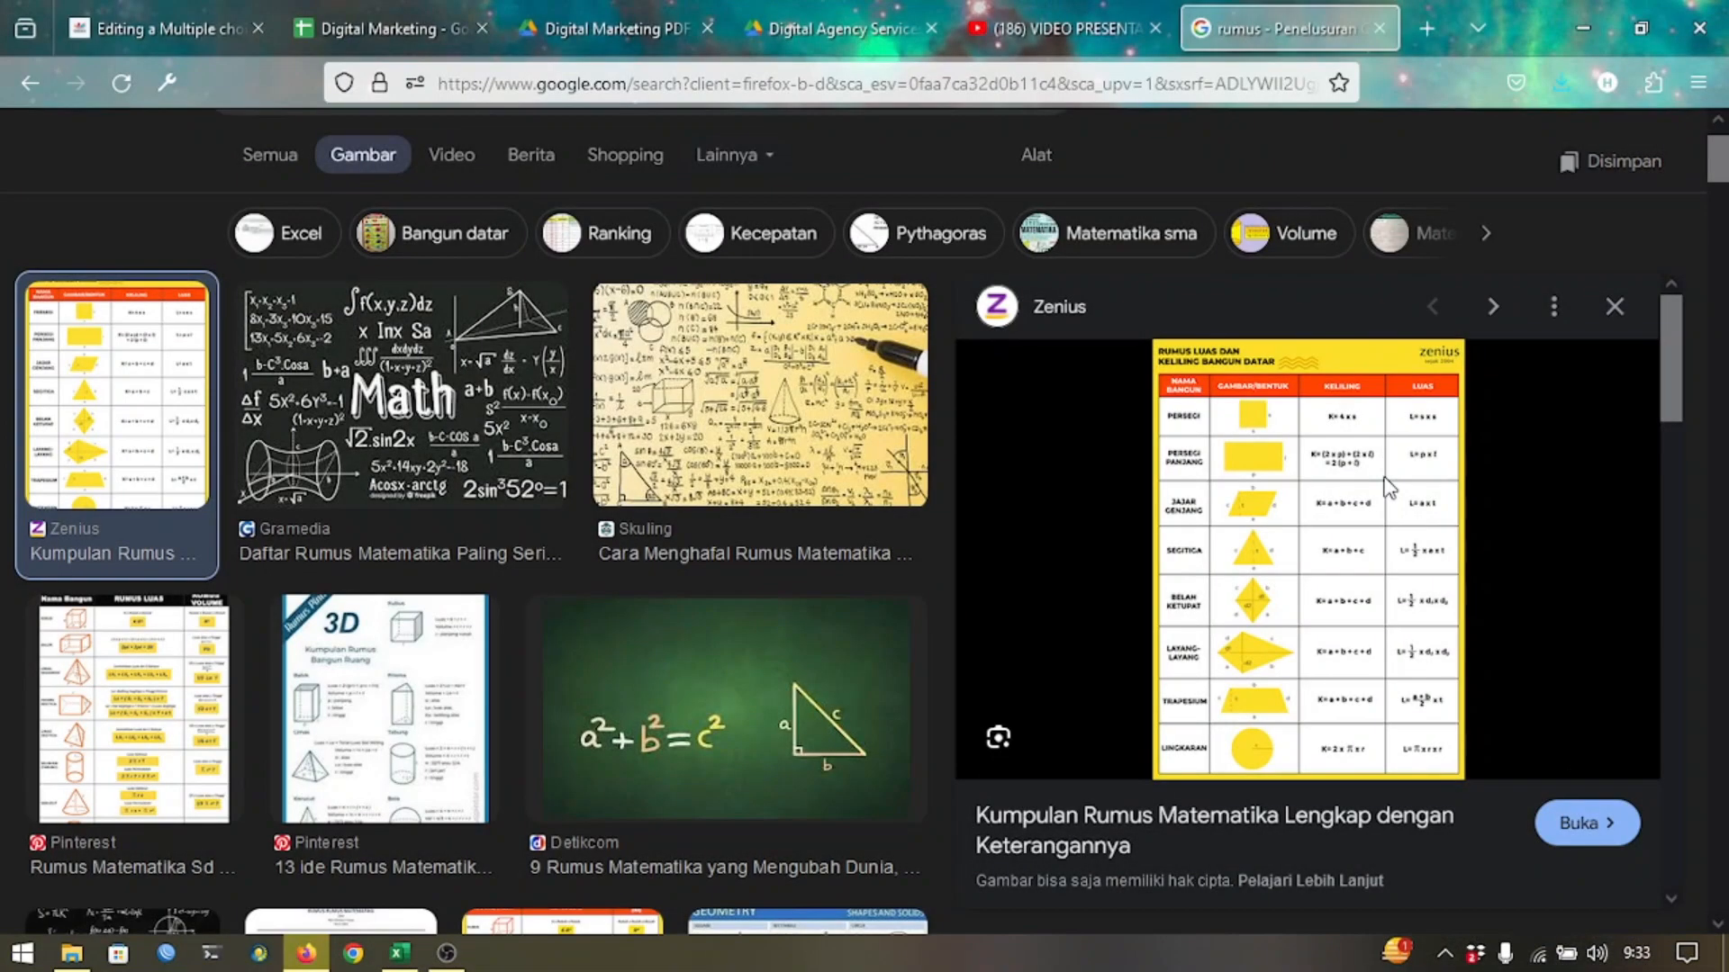
key(ctrl+Tab)
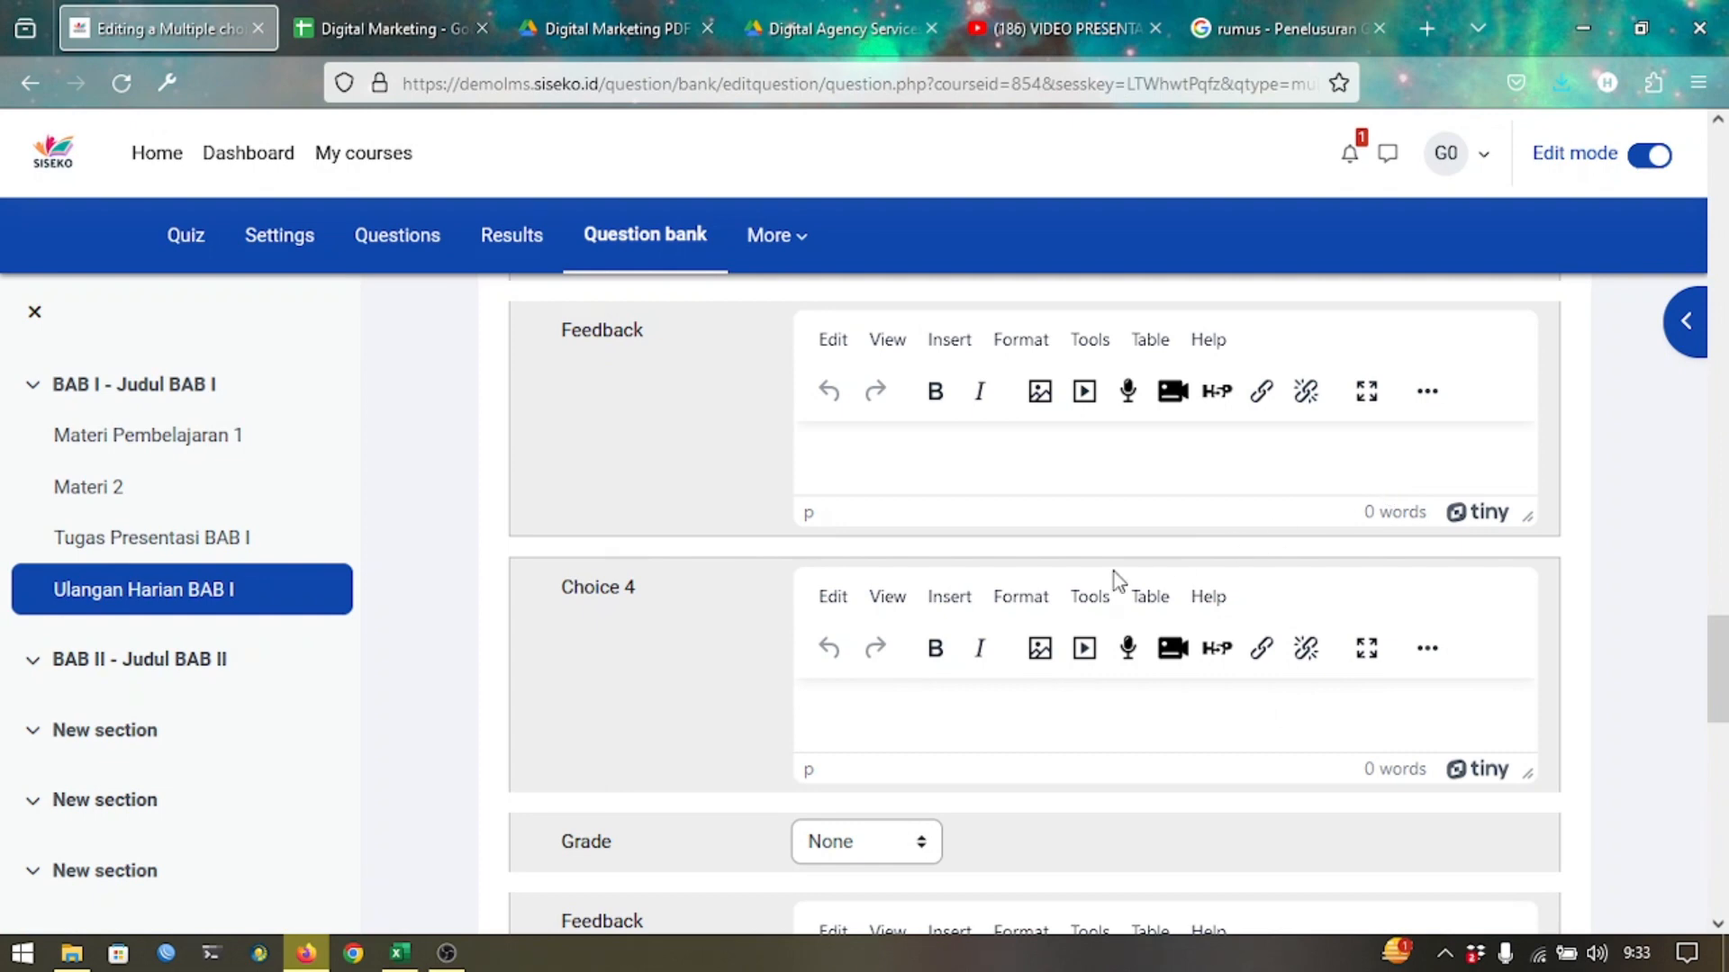
key(ctrl+v)
scroll(1115, 571, down, 2)
scroll(1114, 577, down, 5)
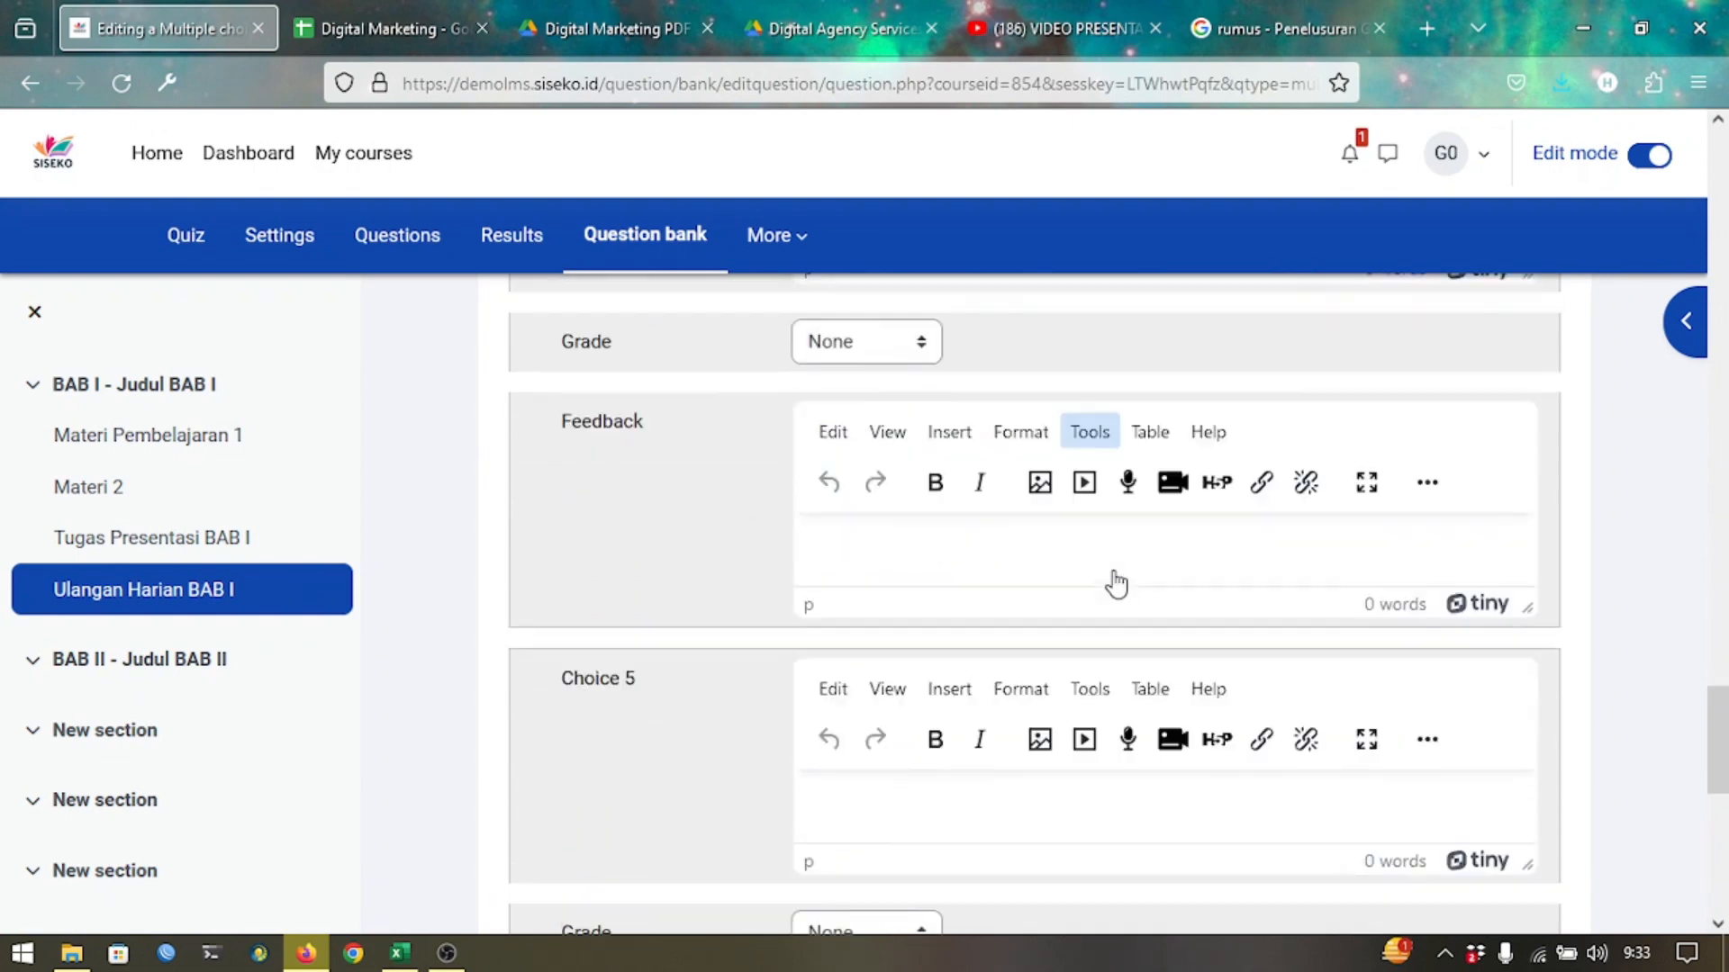
Clip the Belah Ketupat formula from the Zenius chart into Choice 5.
key(ctrl+shift+Tab)
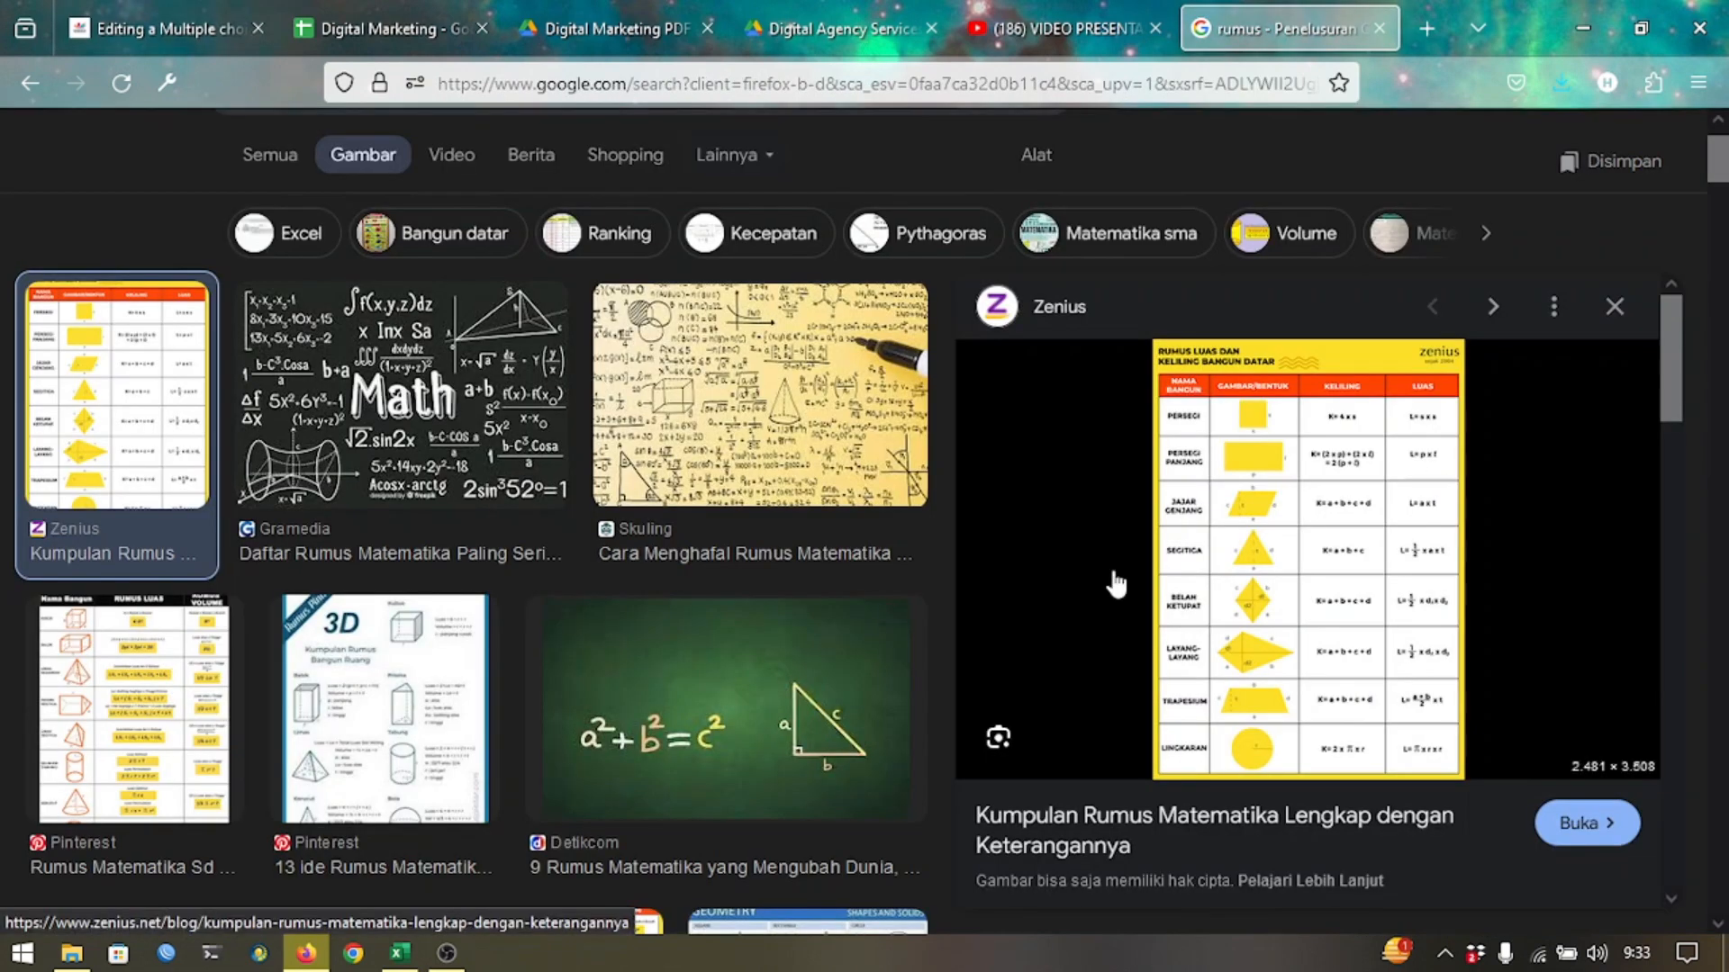
key(shift+super+s)
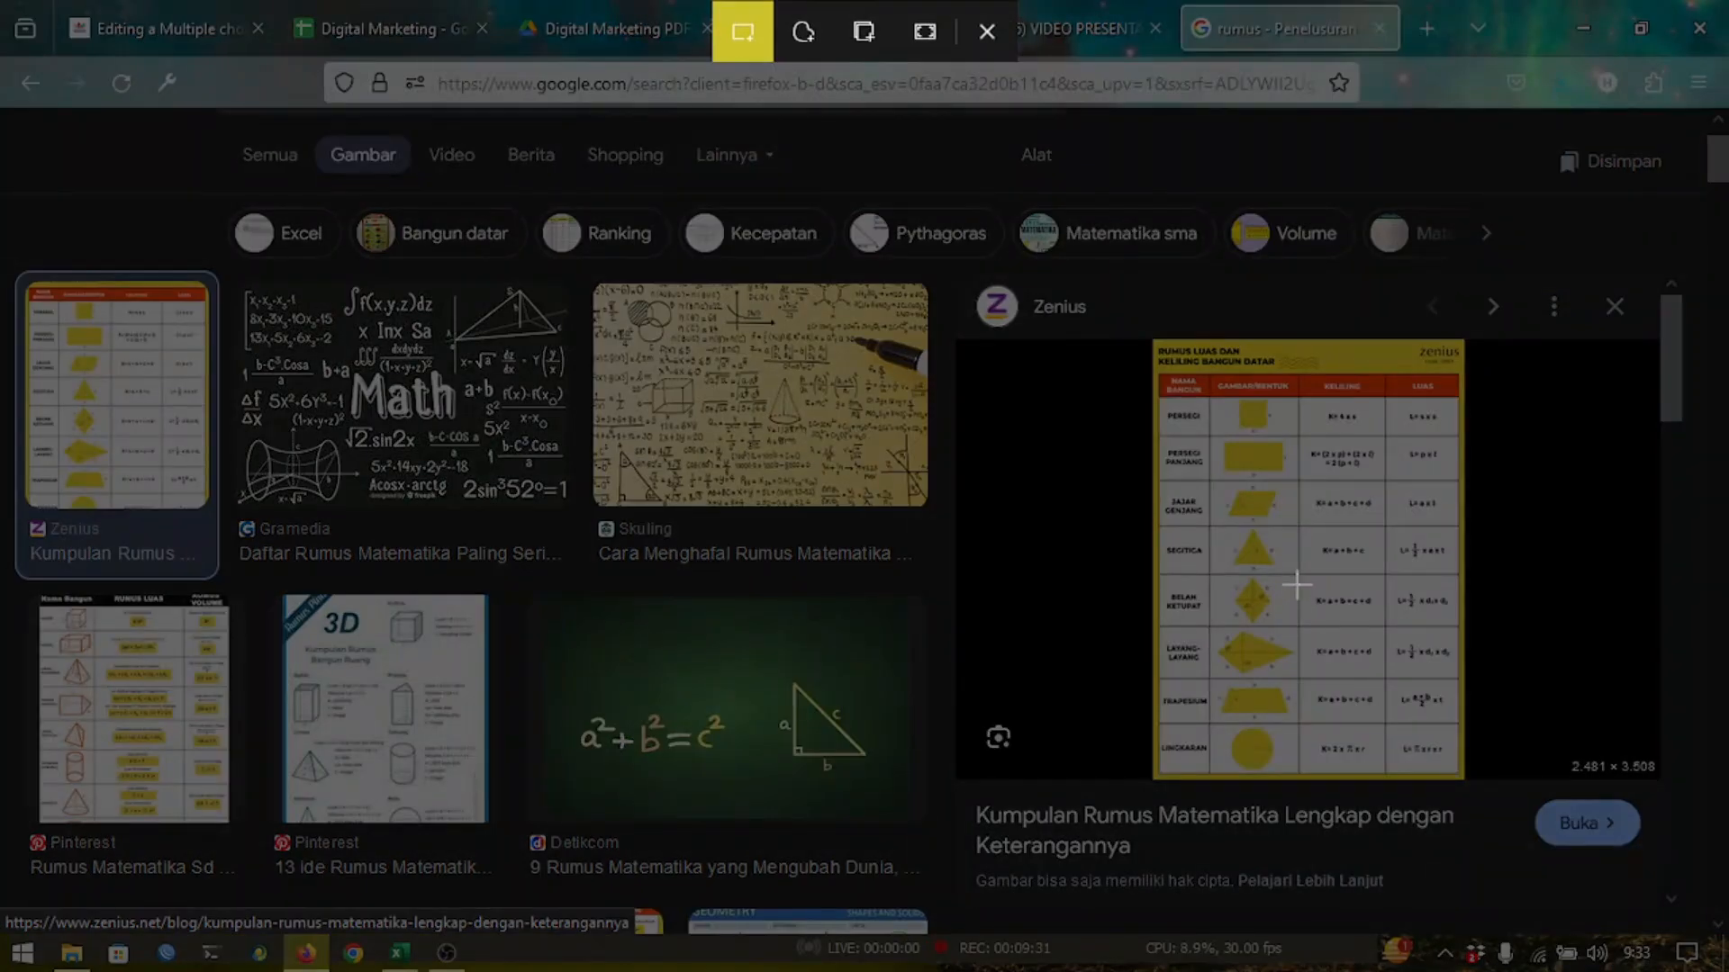
drag(1296, 586, 1390, 613)
key(ctrl+Tab)
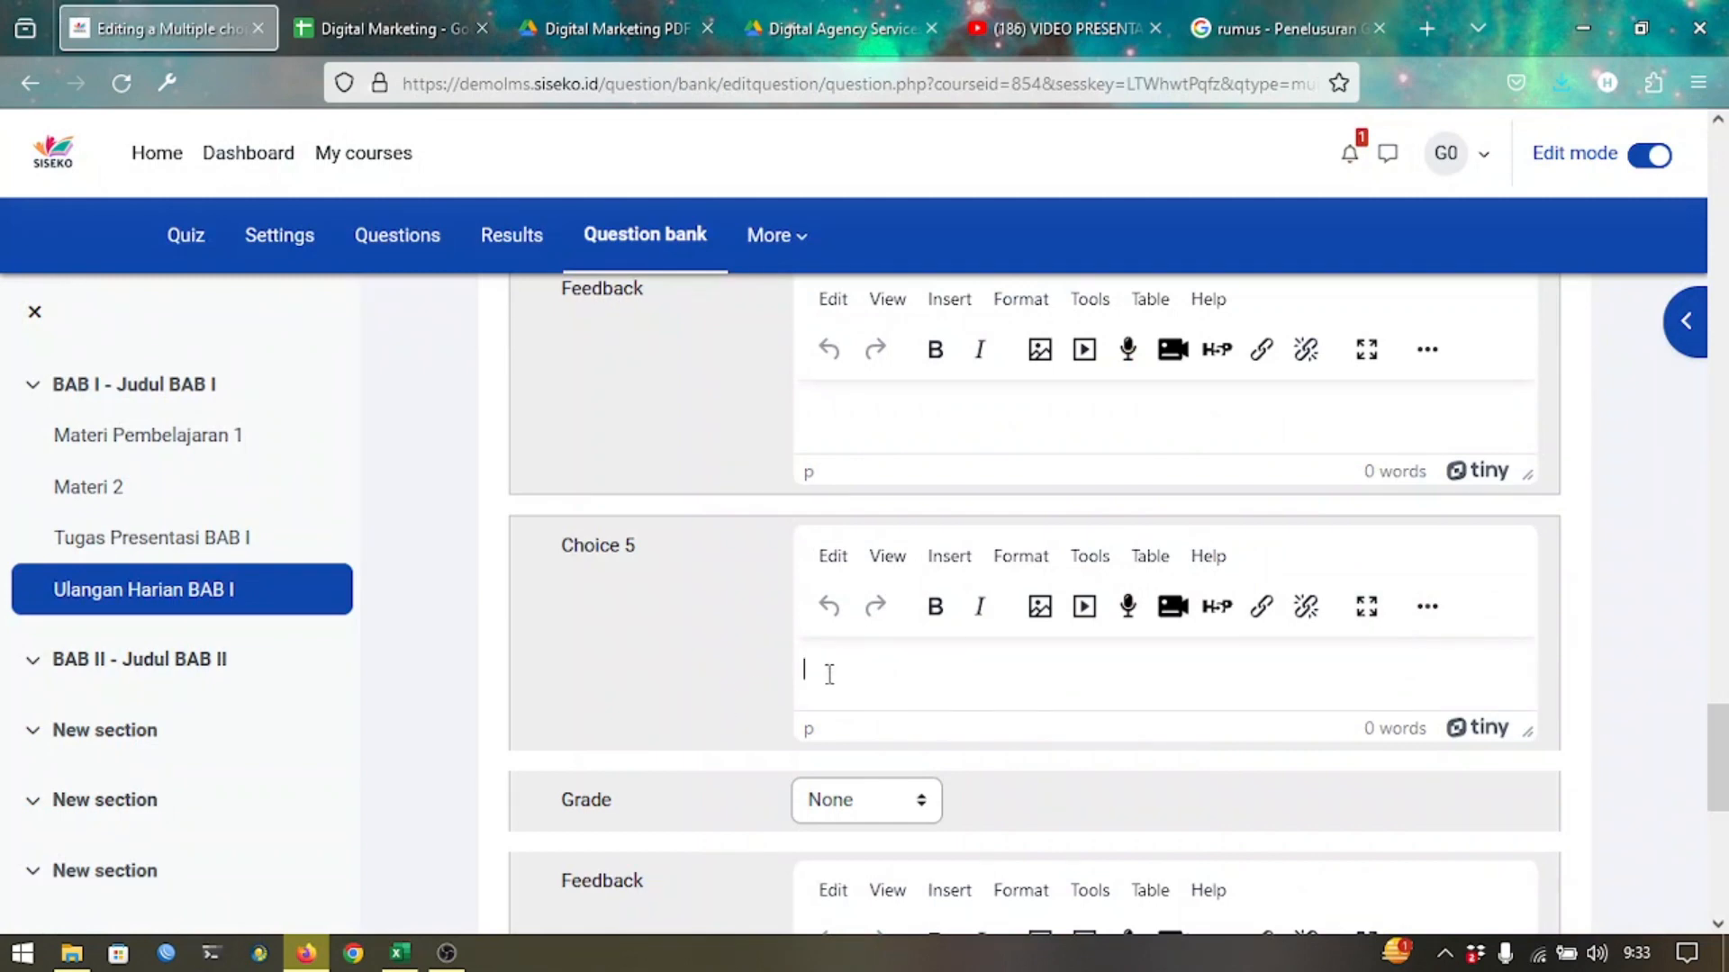
key(ctrl+v)
scroll(827, 684, down, 7)
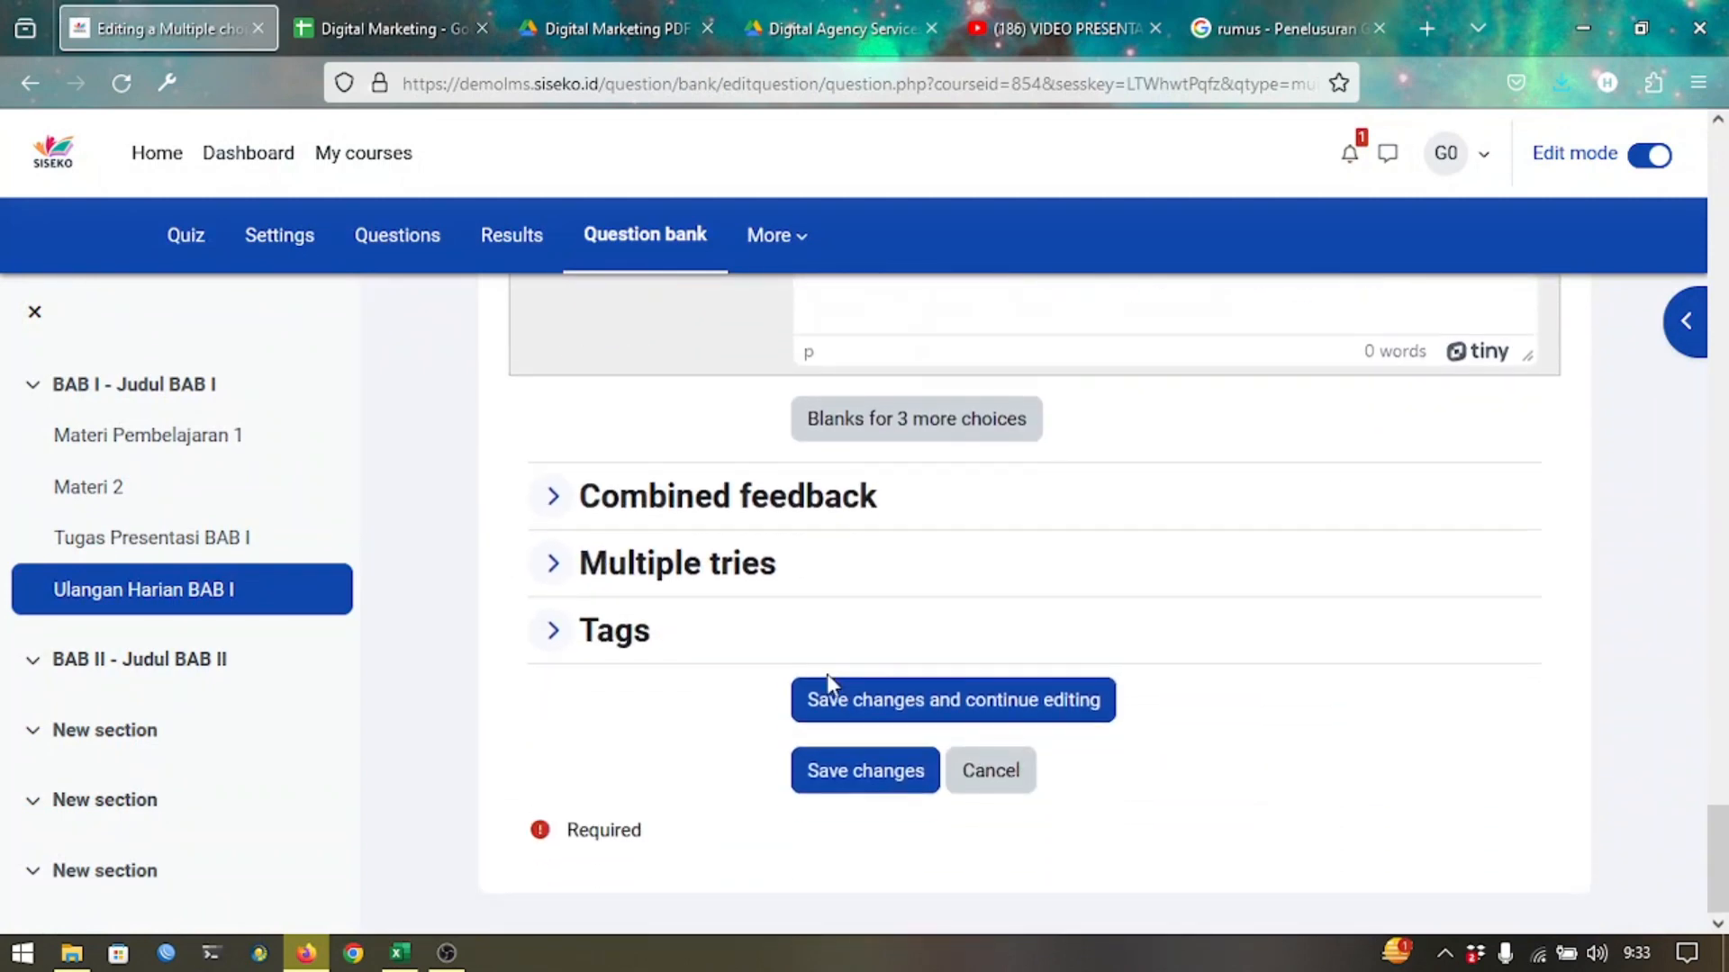
Save pertanyaan 2 to the quiz, then preview it and try answer option d.
click(839, 767)
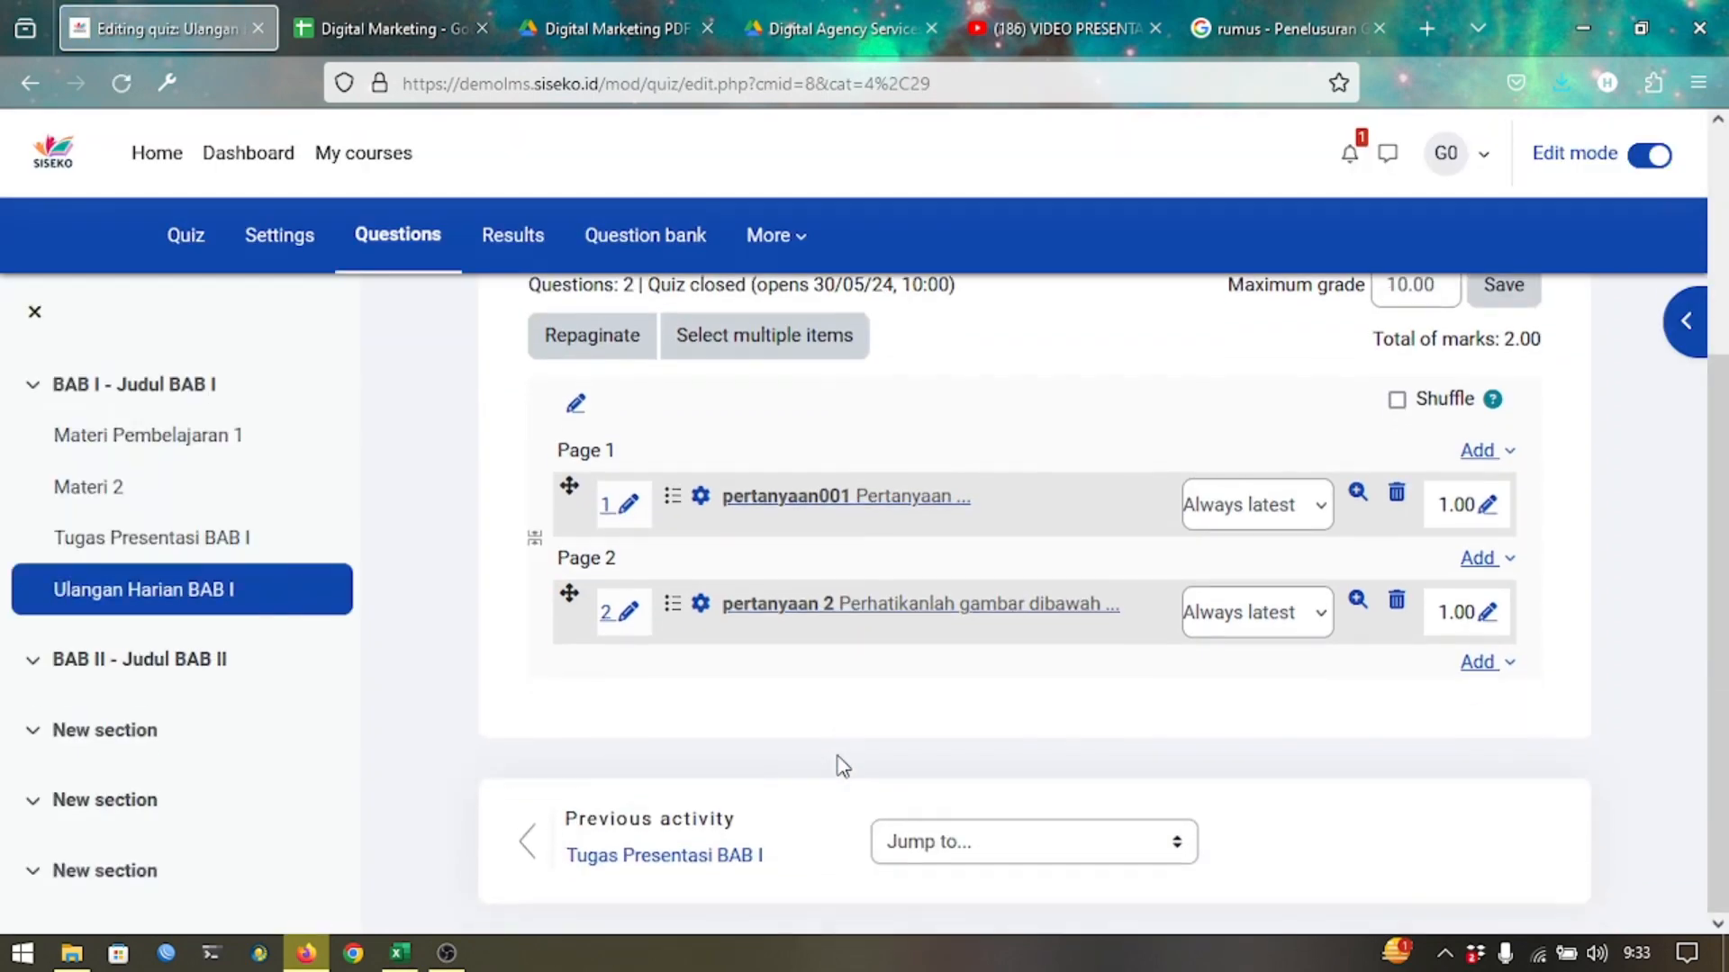
click(1358, 602)
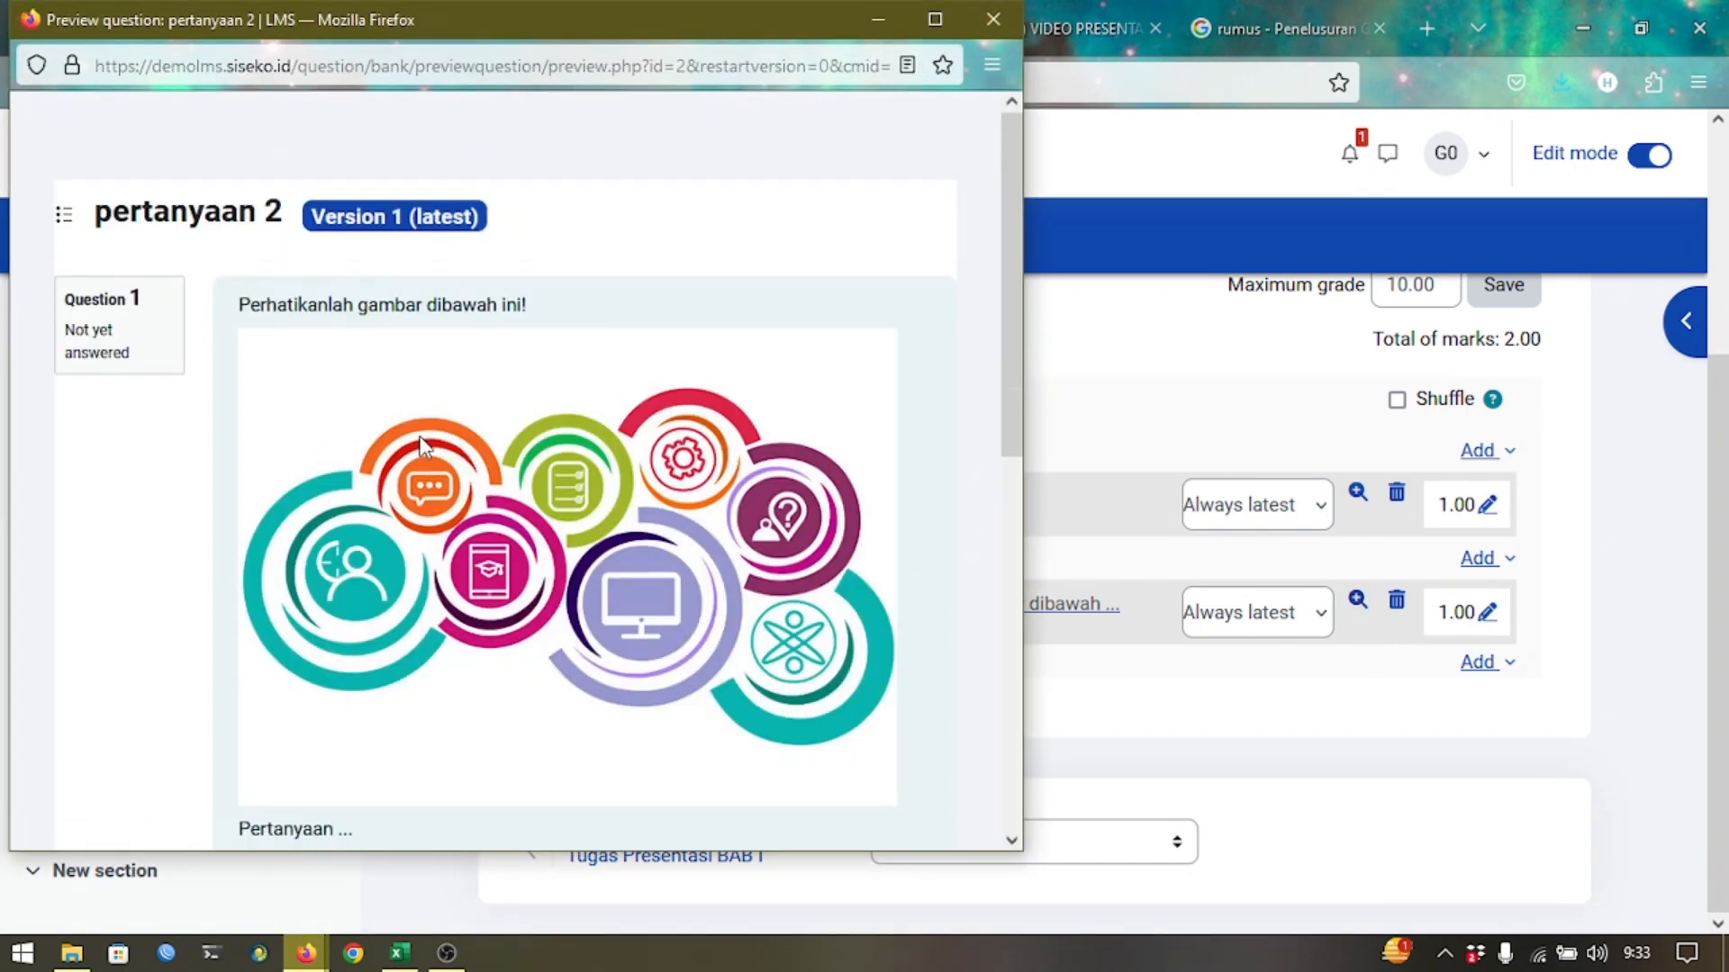
scroll(484, 599, down, 5)
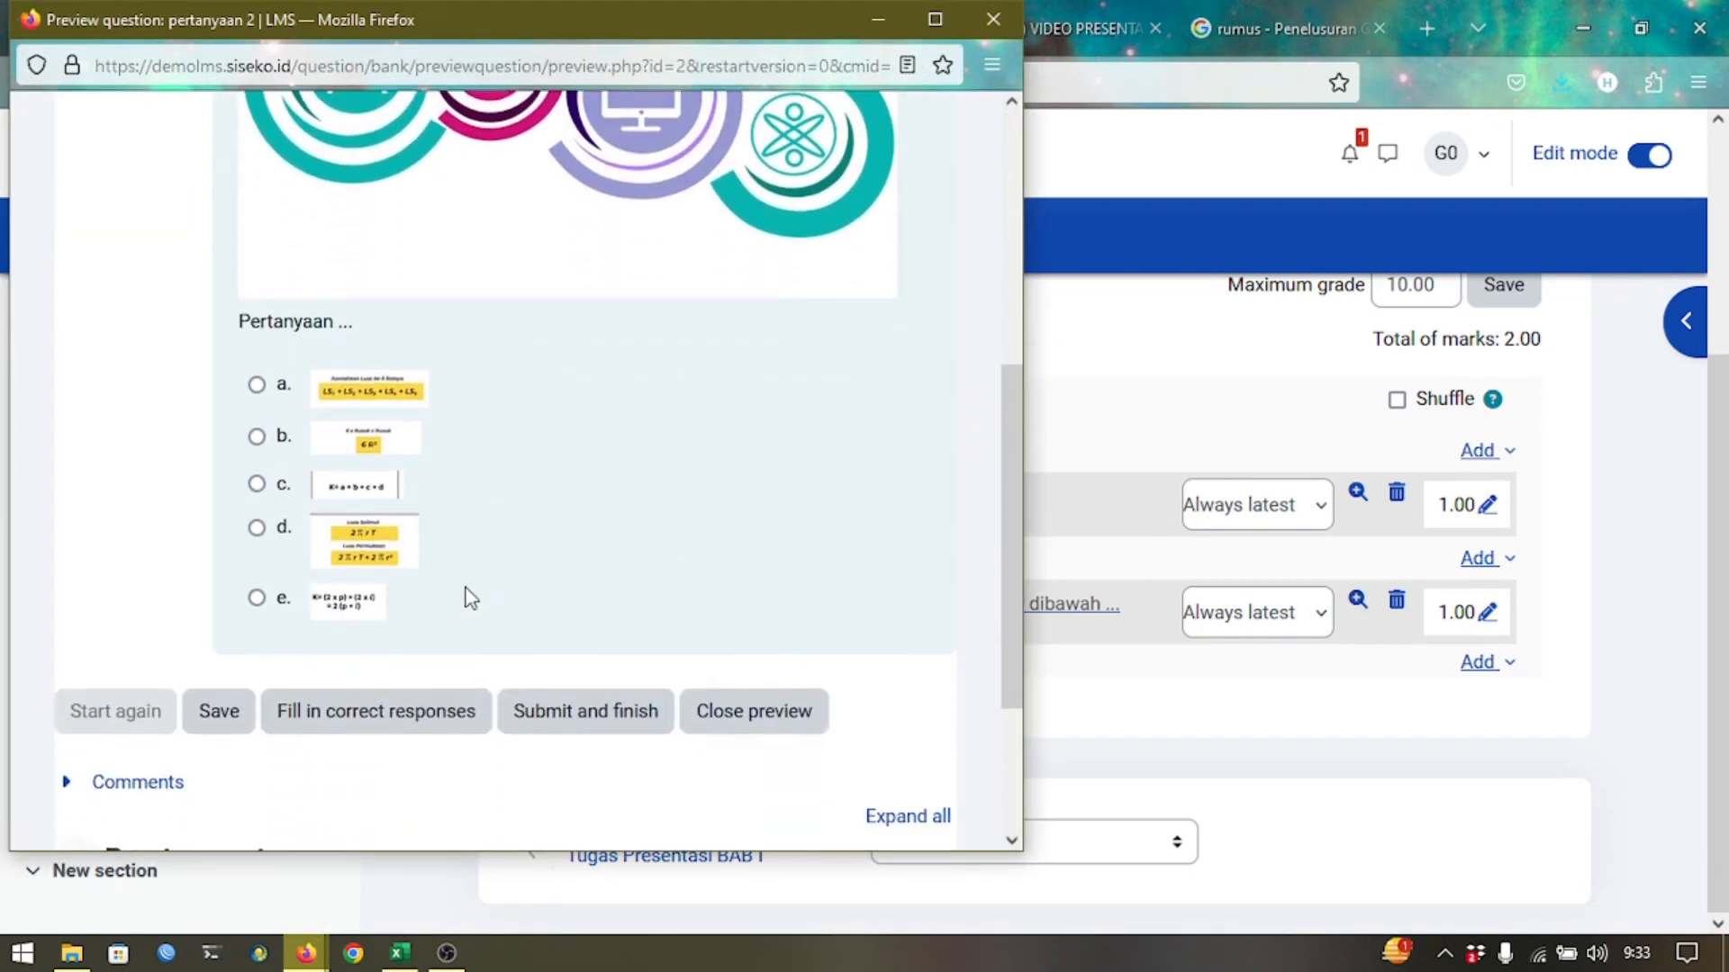
click(347, 538)
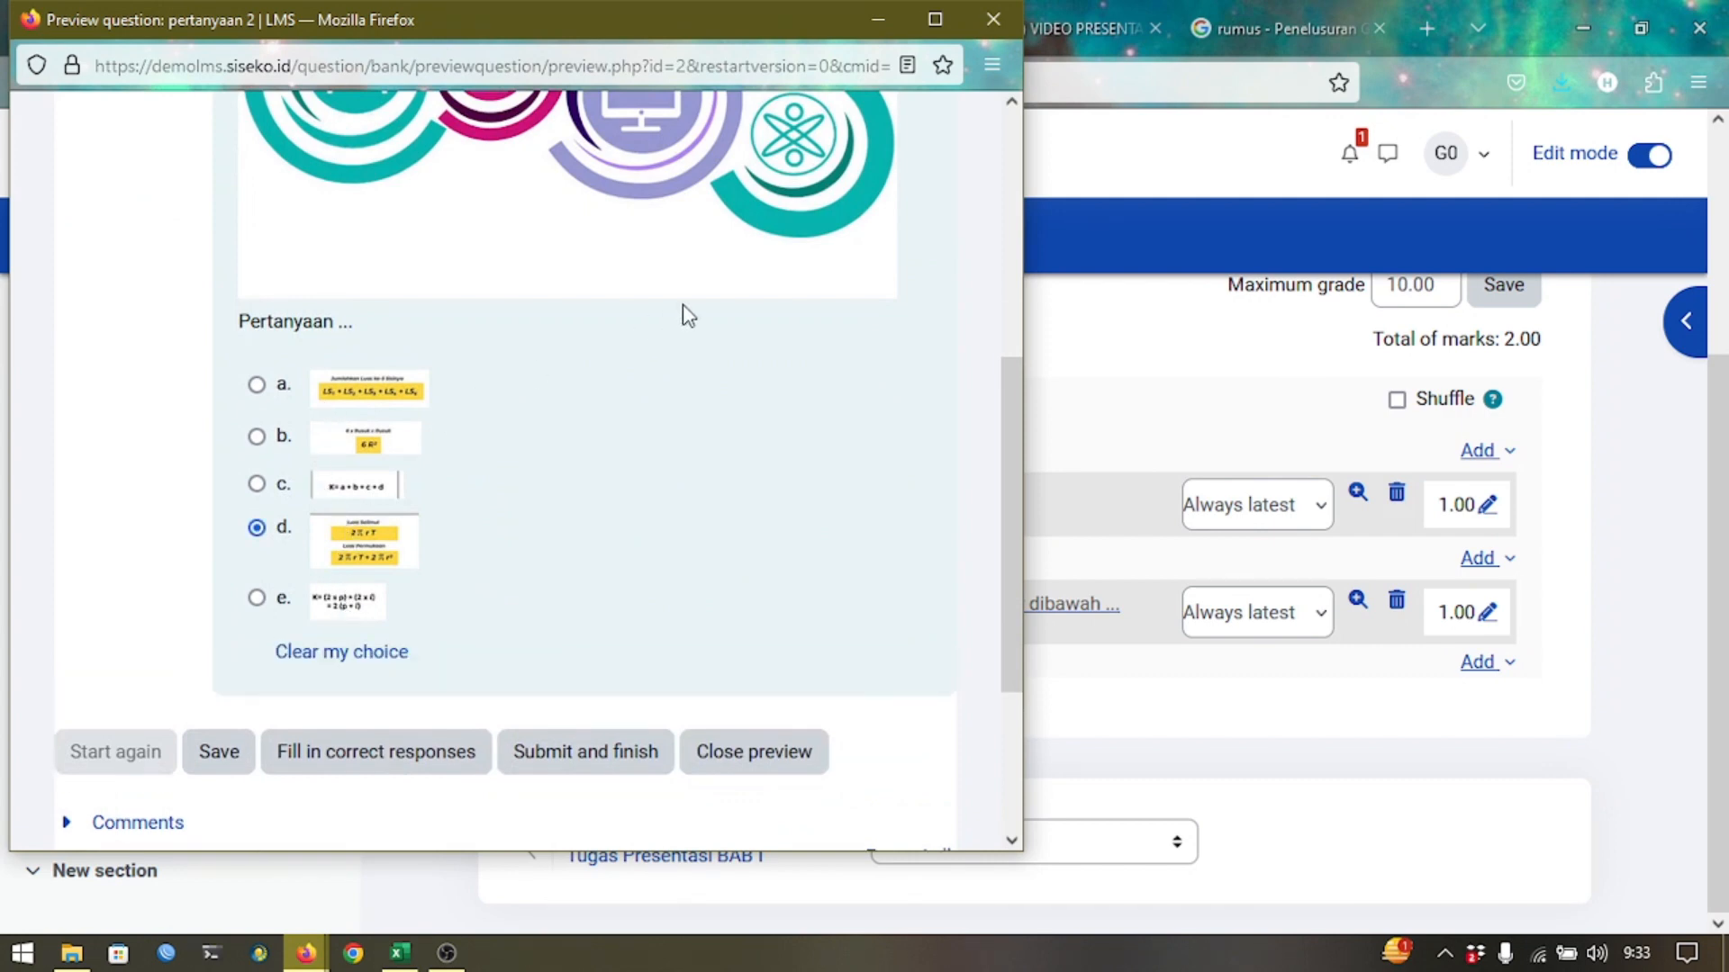
click(990, 36)
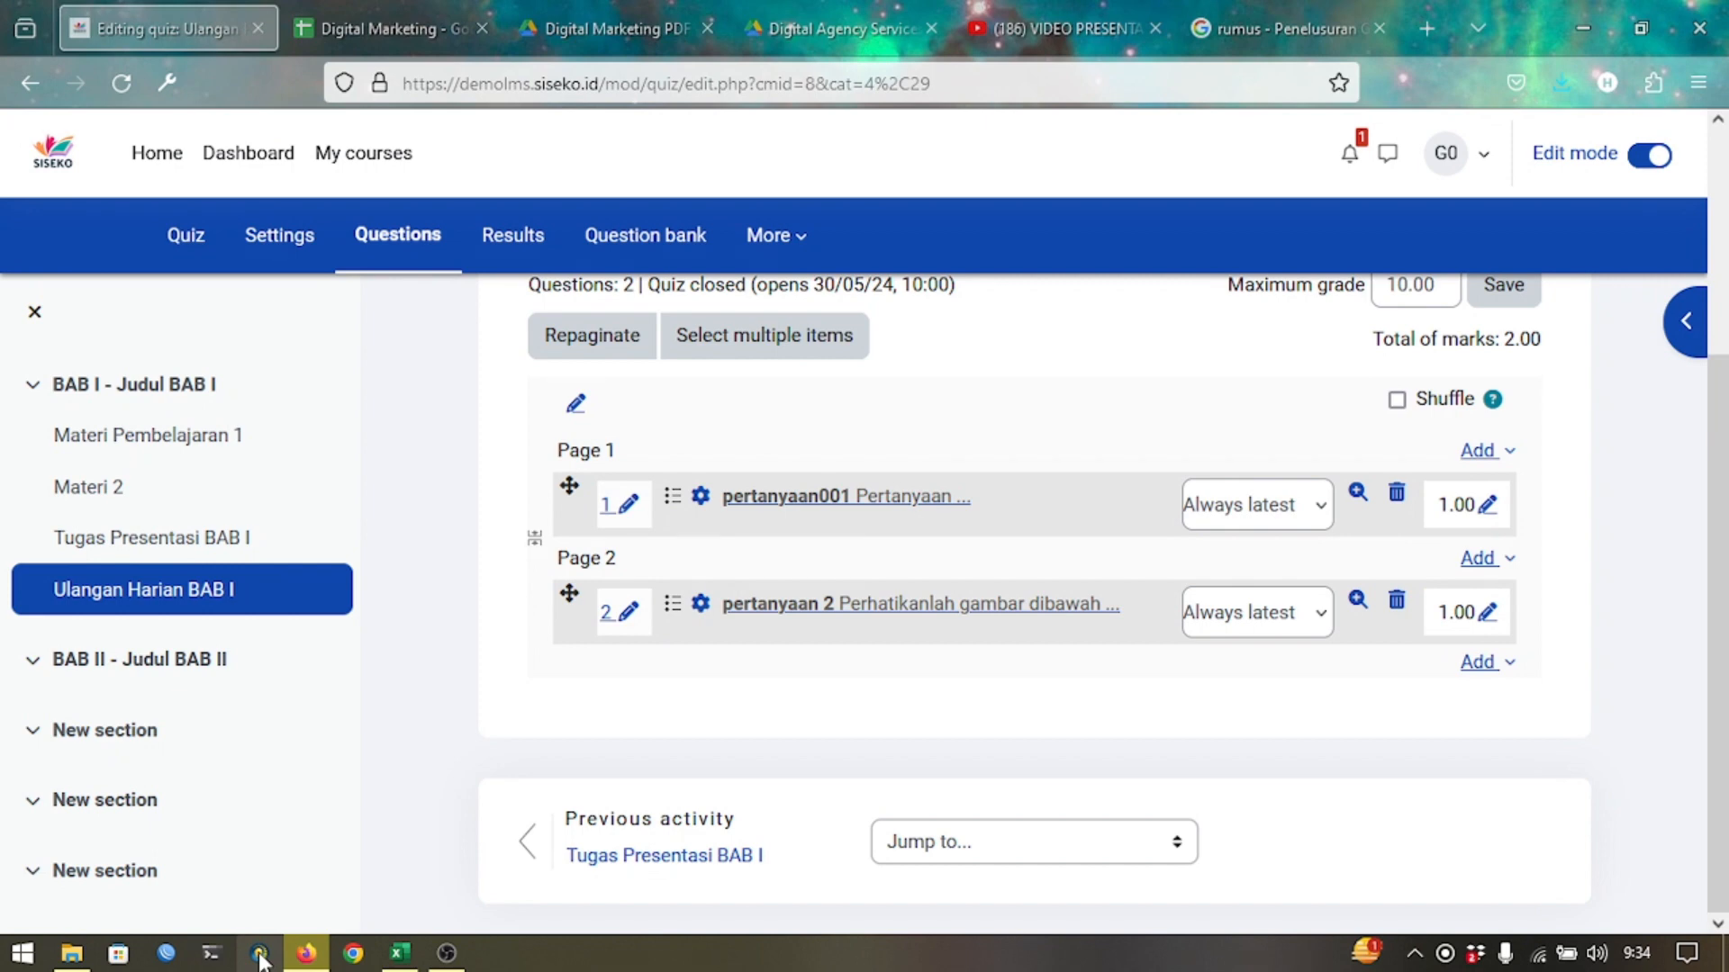
Launch ExamView Test Builder and create a new test titled 'ulangan harian 1'.
click(259, 956)
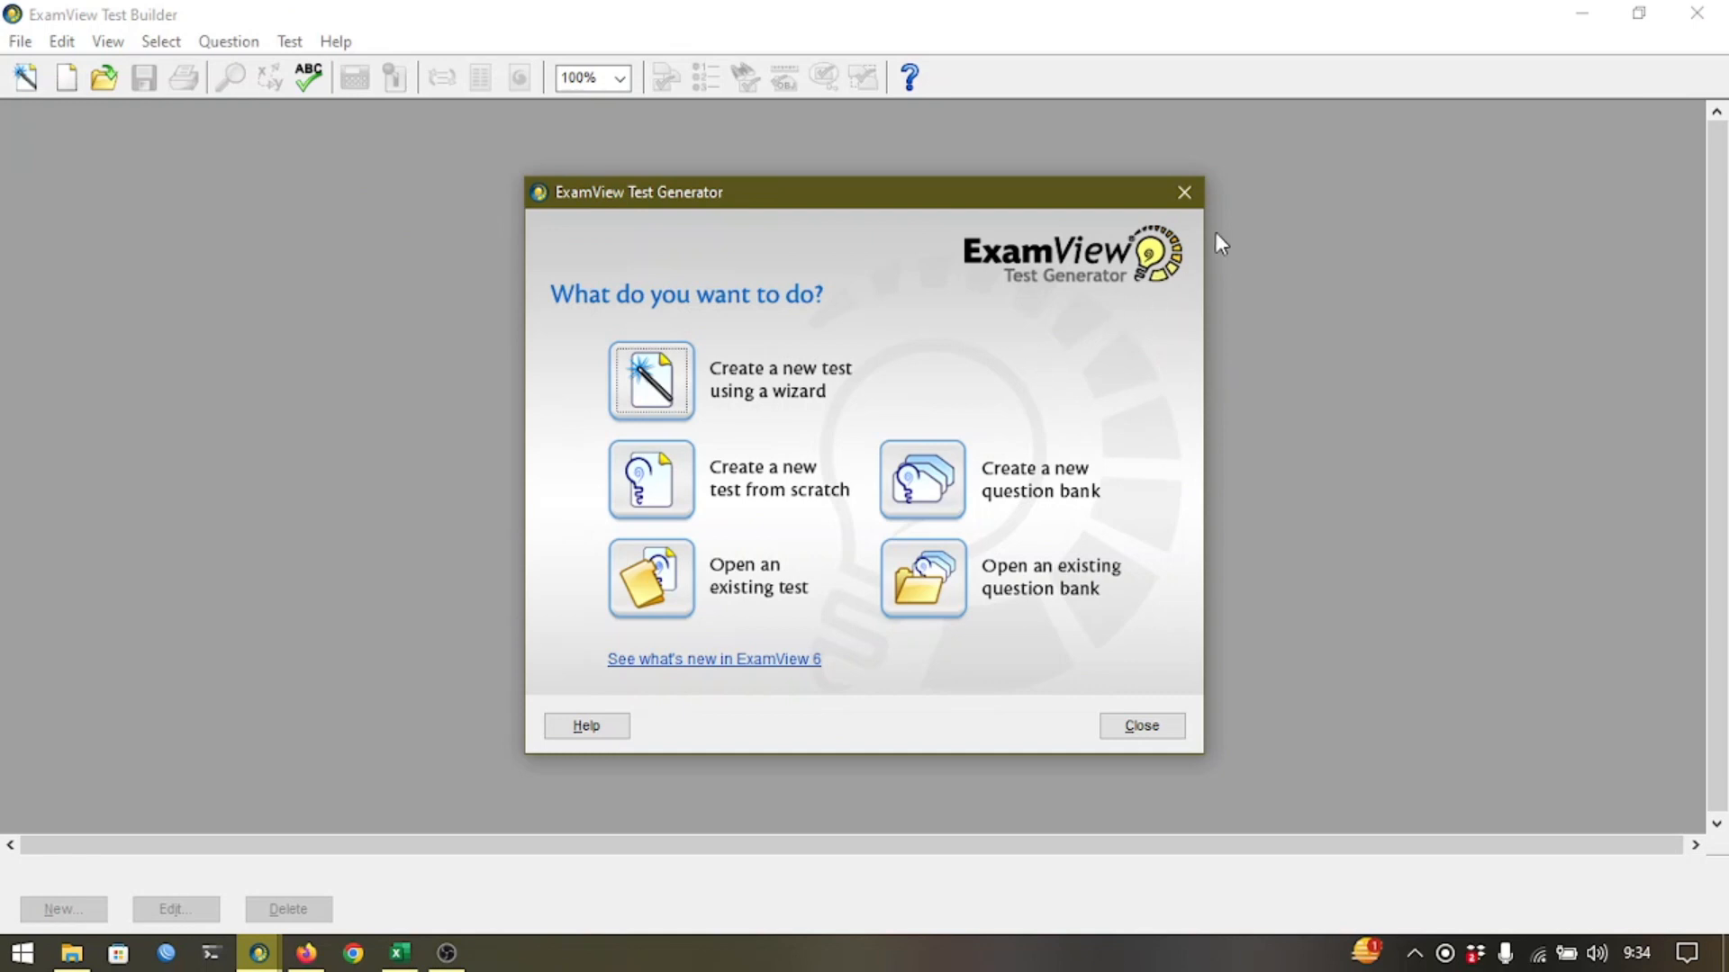
click(1185, 192)
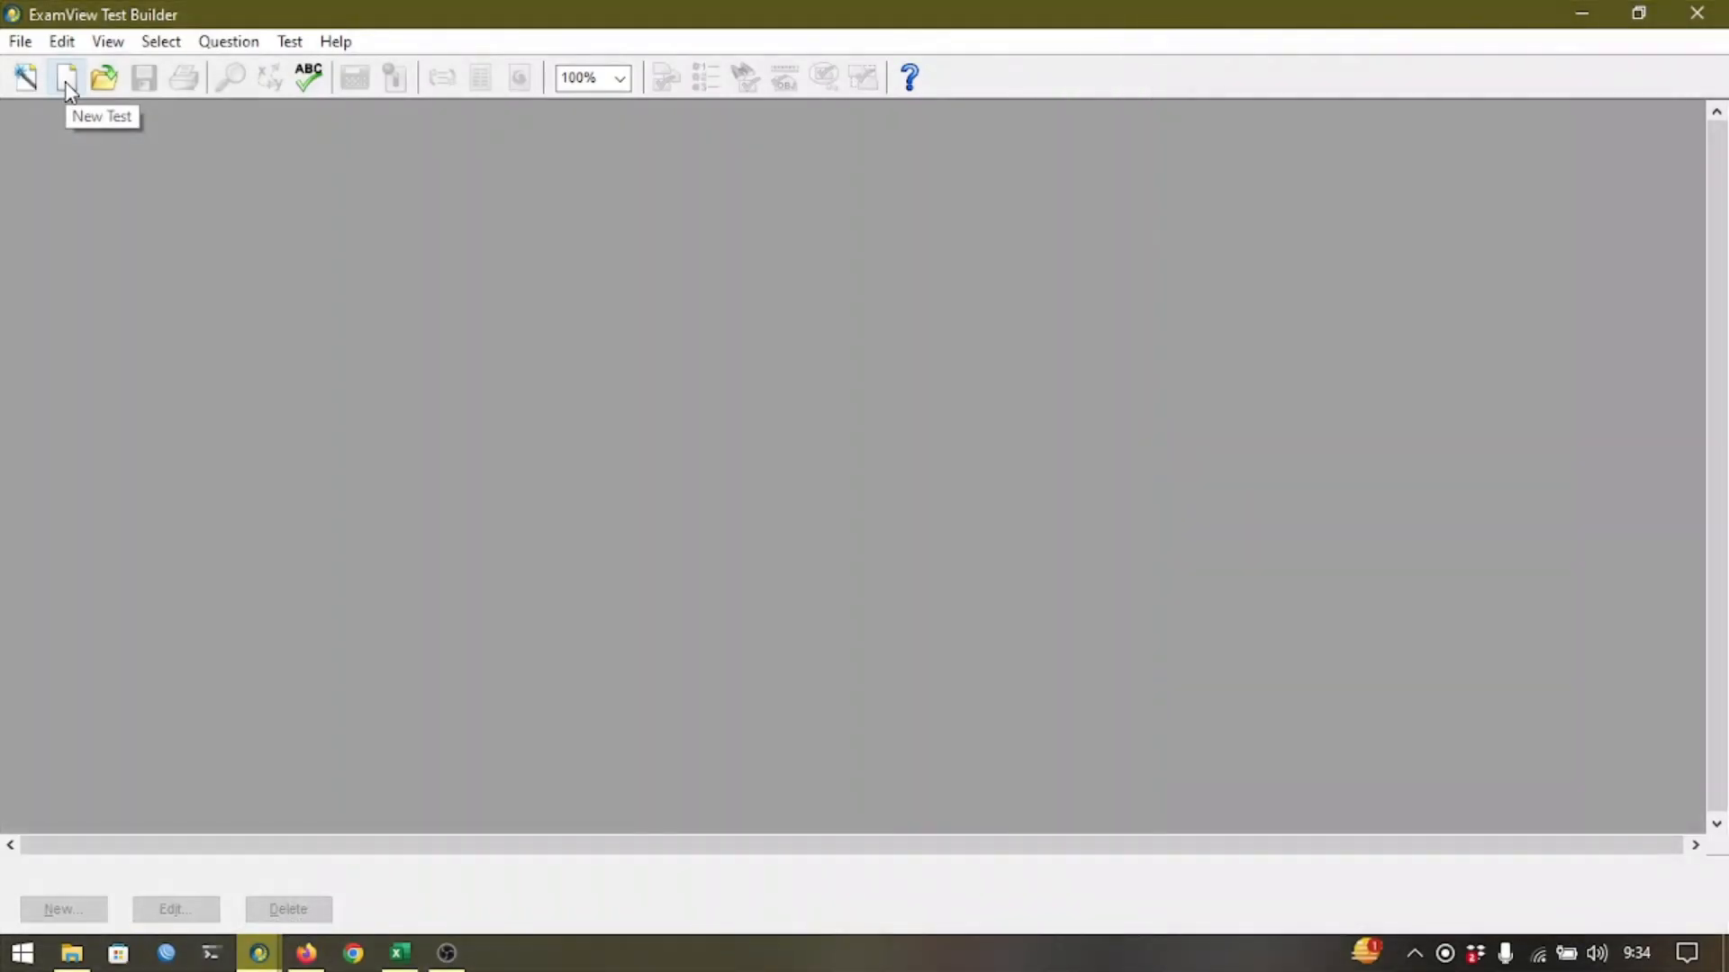
click(67, 87)
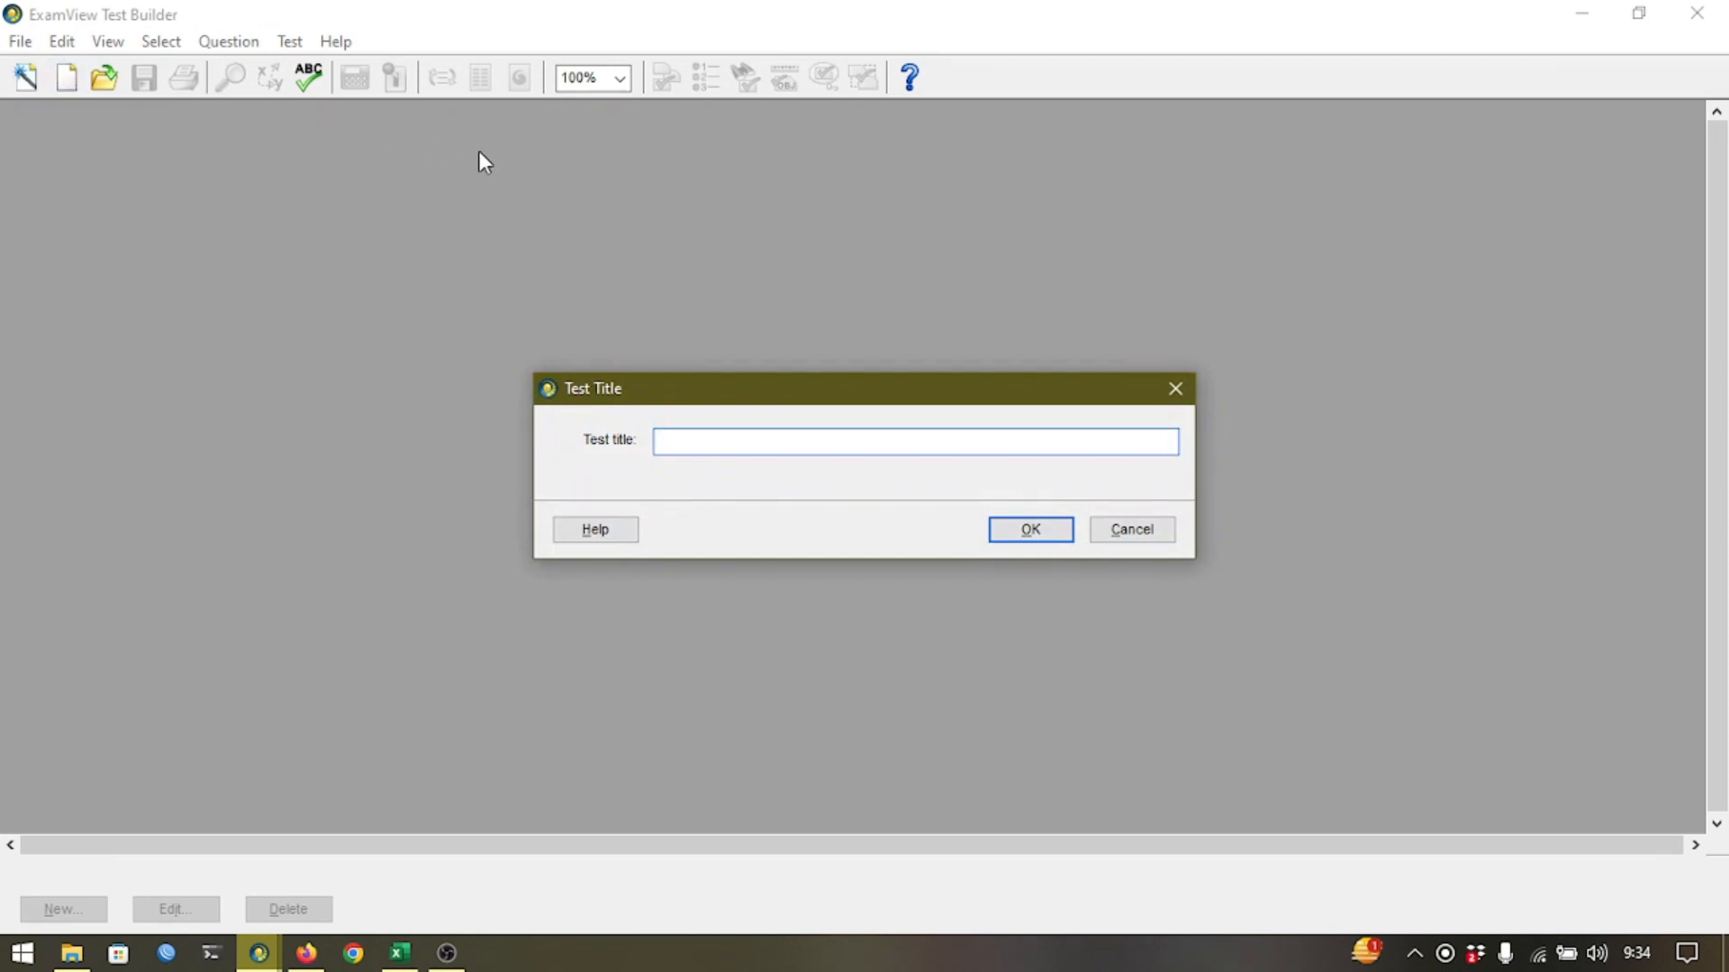
text(ulangan harian 1)
key(Return)
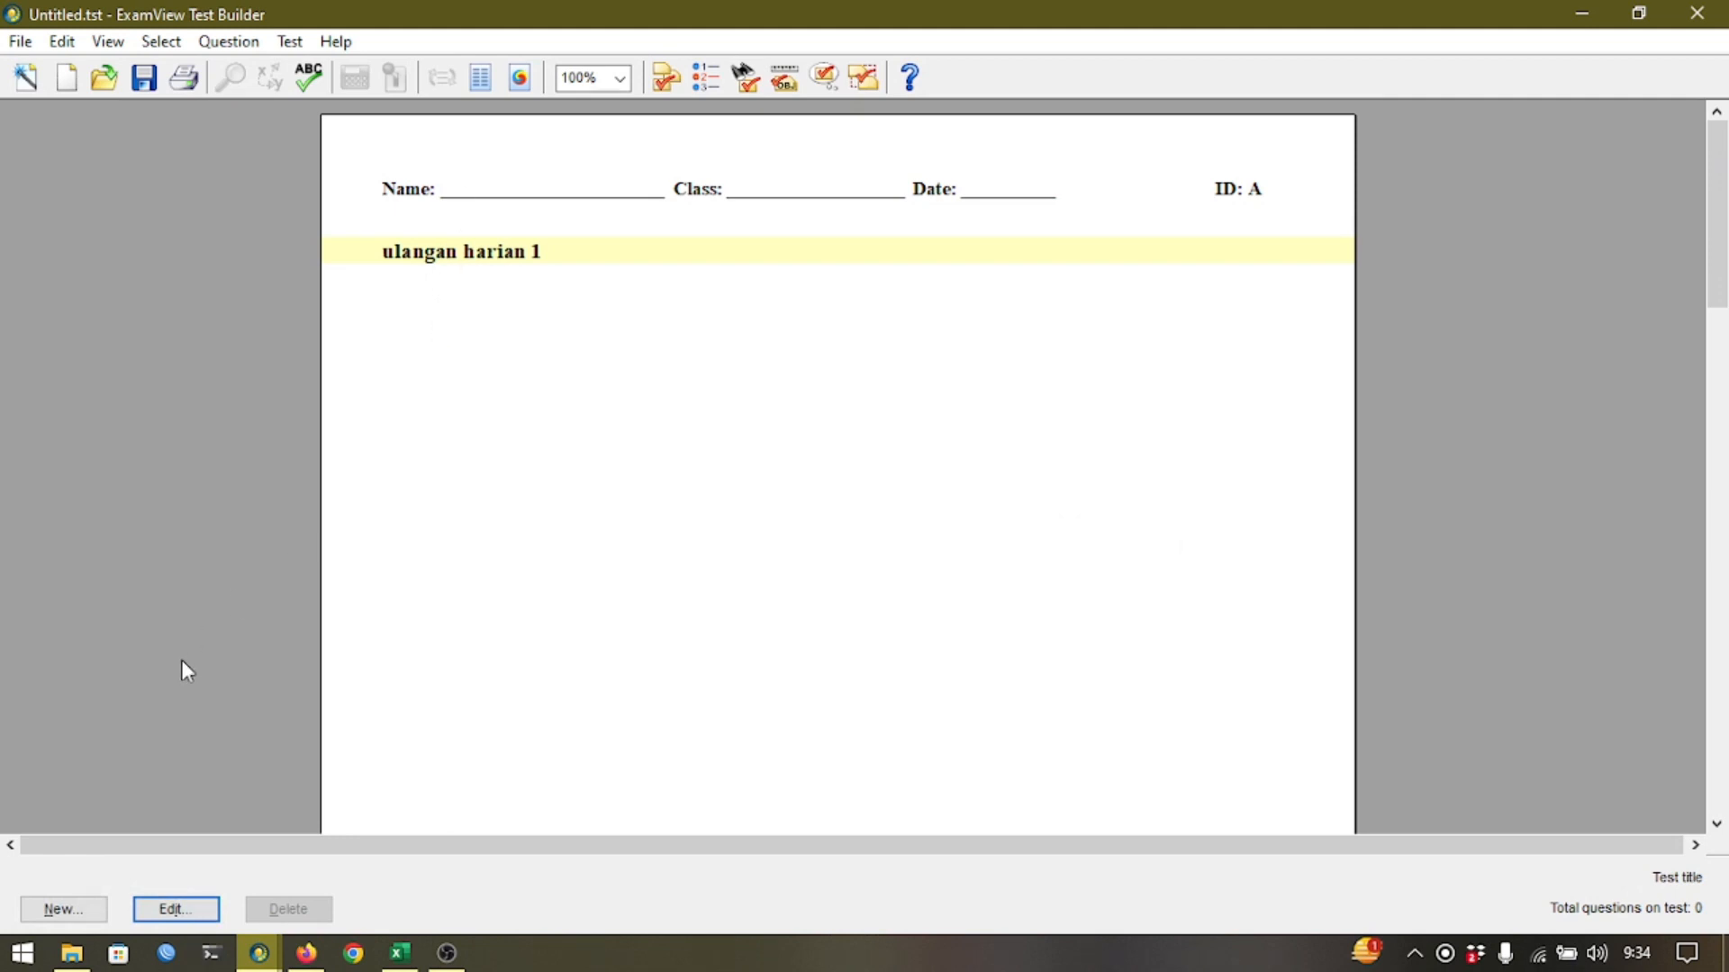
Add a new multiple-choice question with the text 'Pertanyaan'.
click(62, 909)
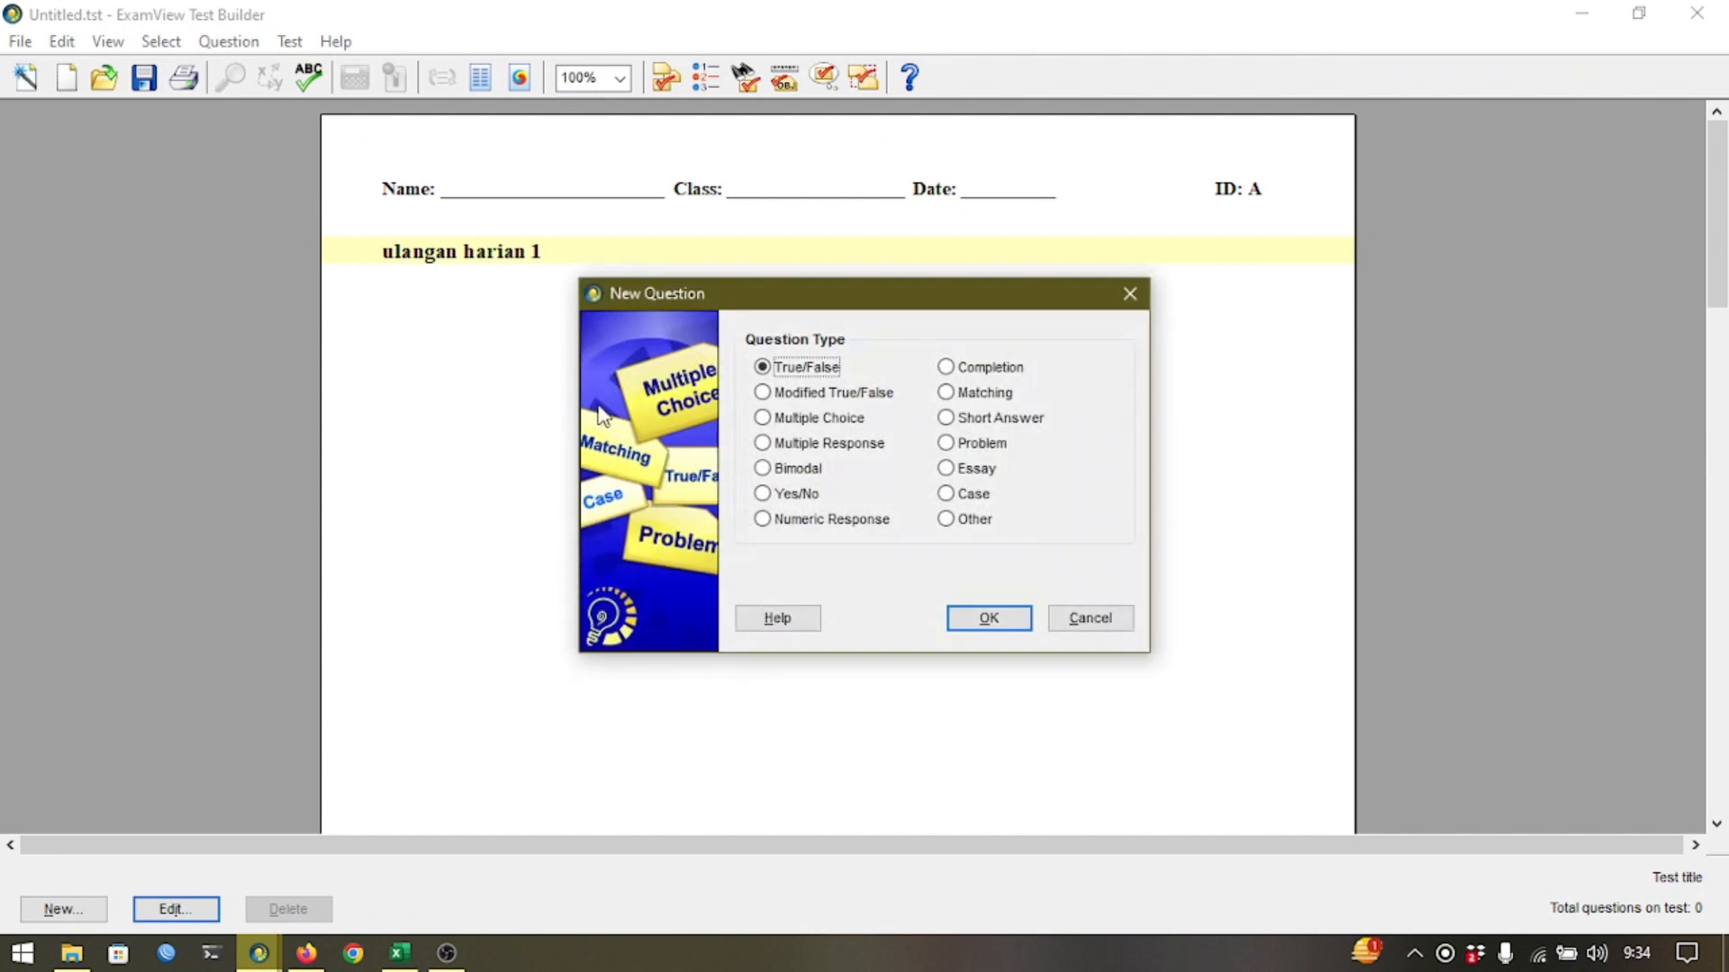
click(808, 420)
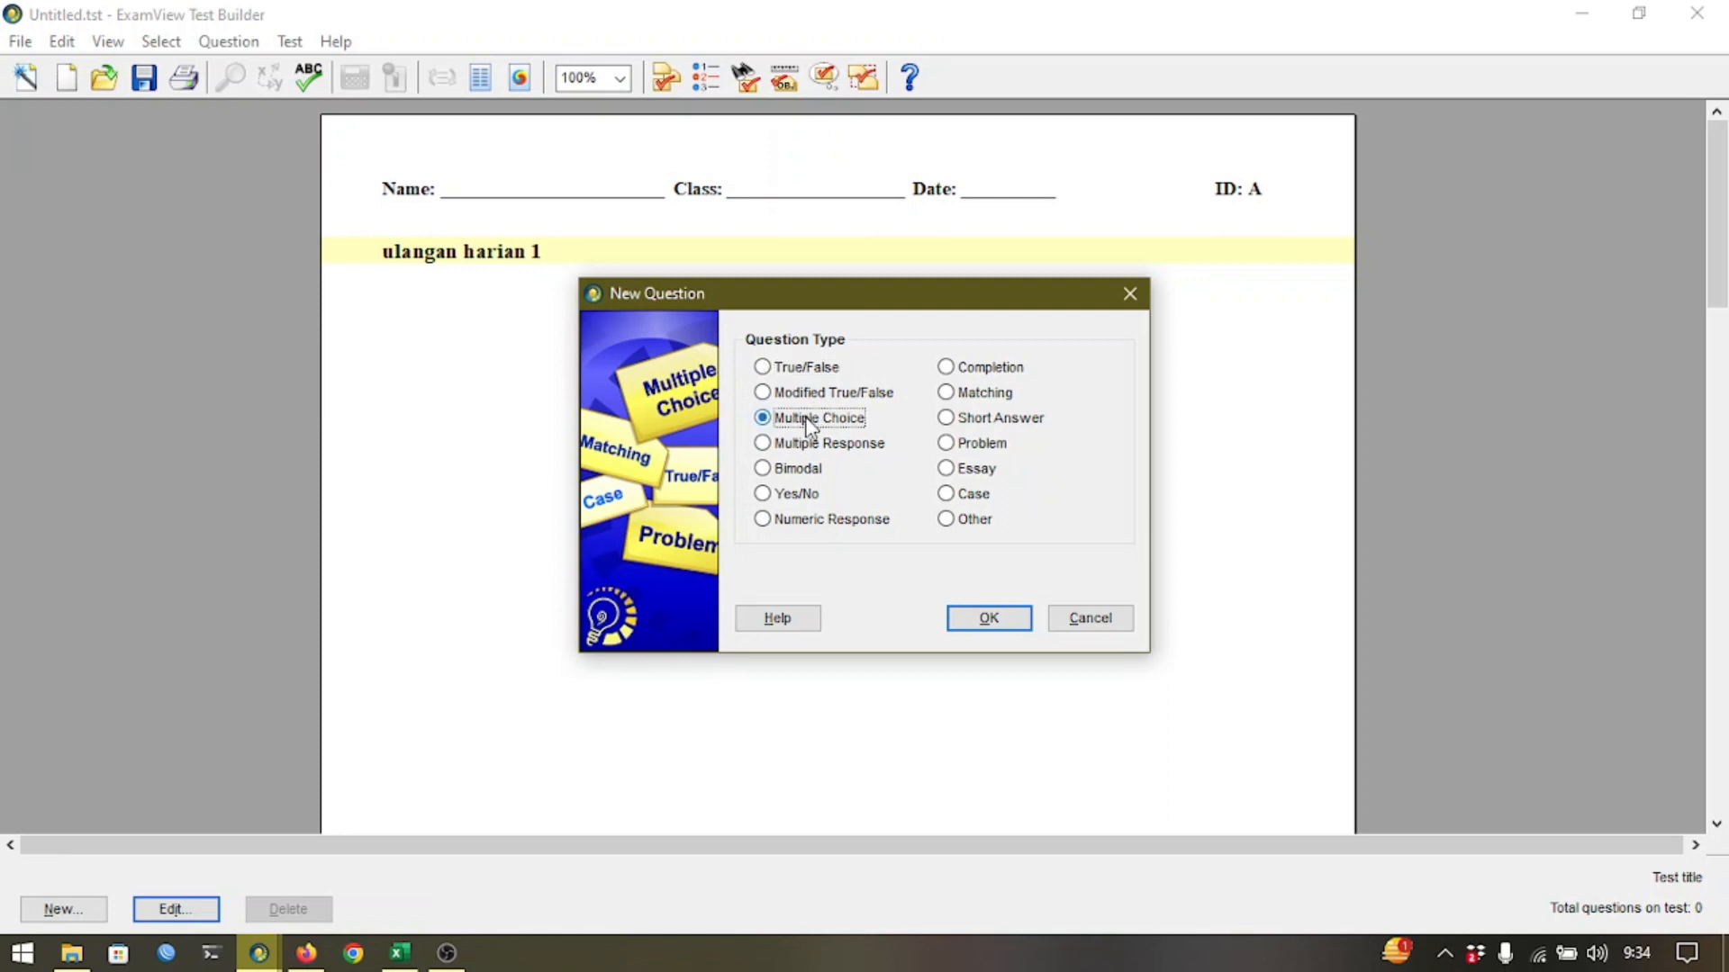
click(985, 620)
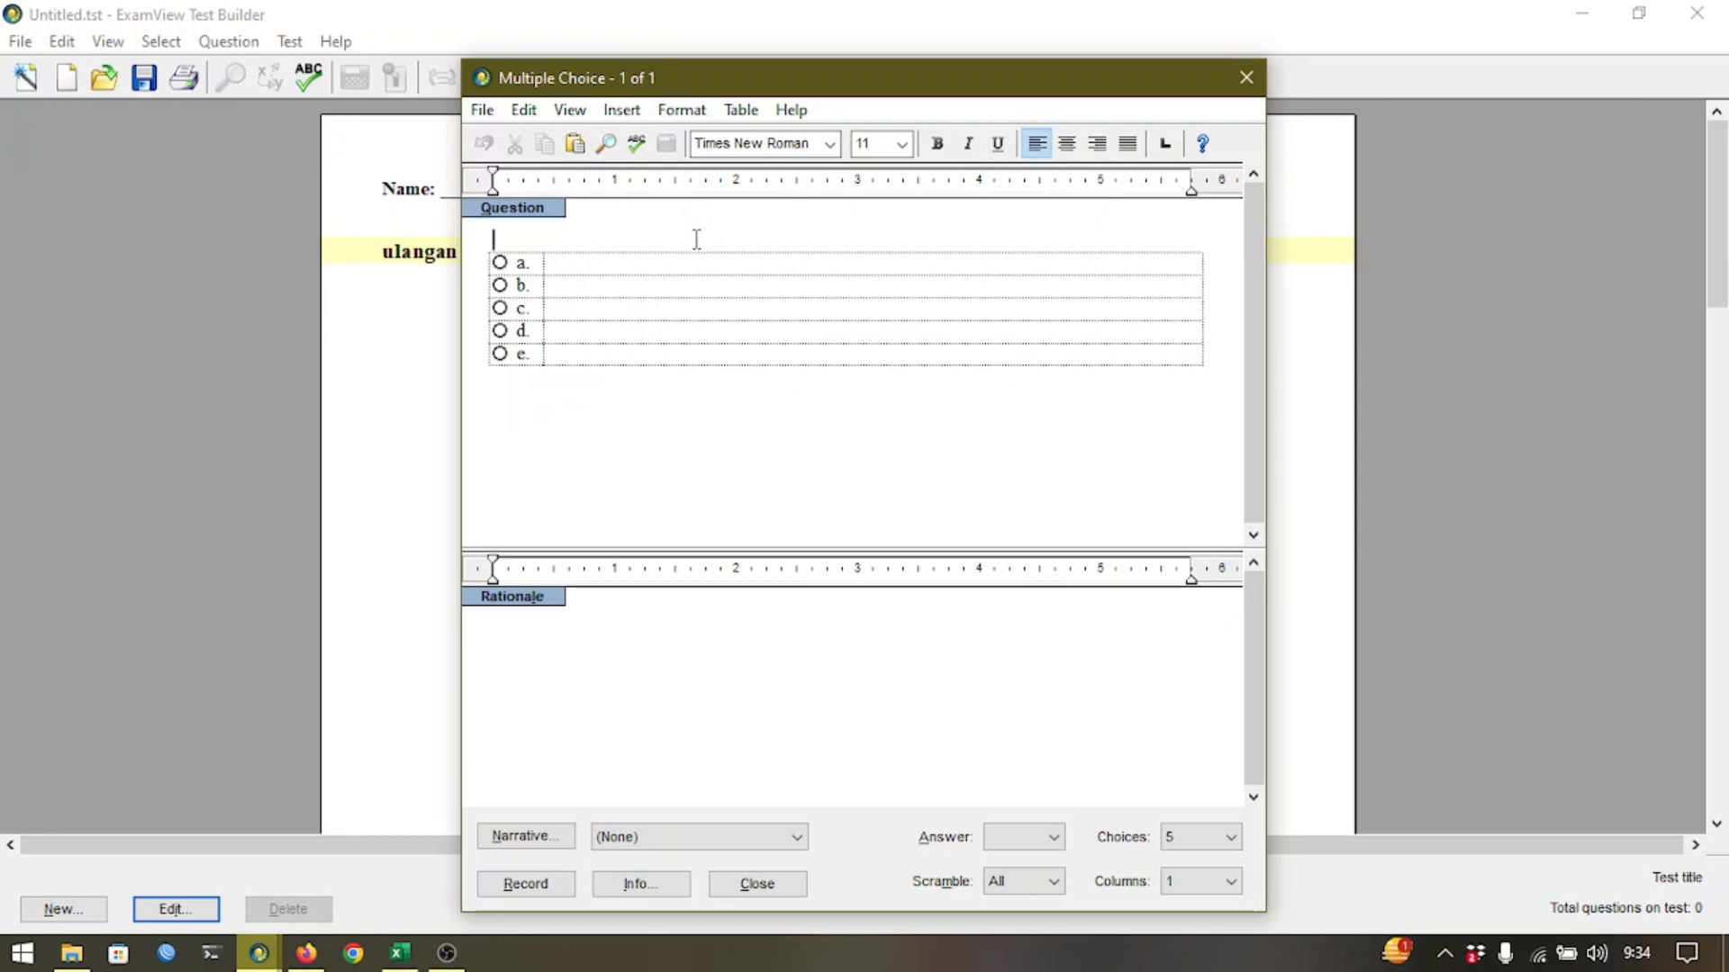
click(696, 239)
text(Pertanyaan ...)
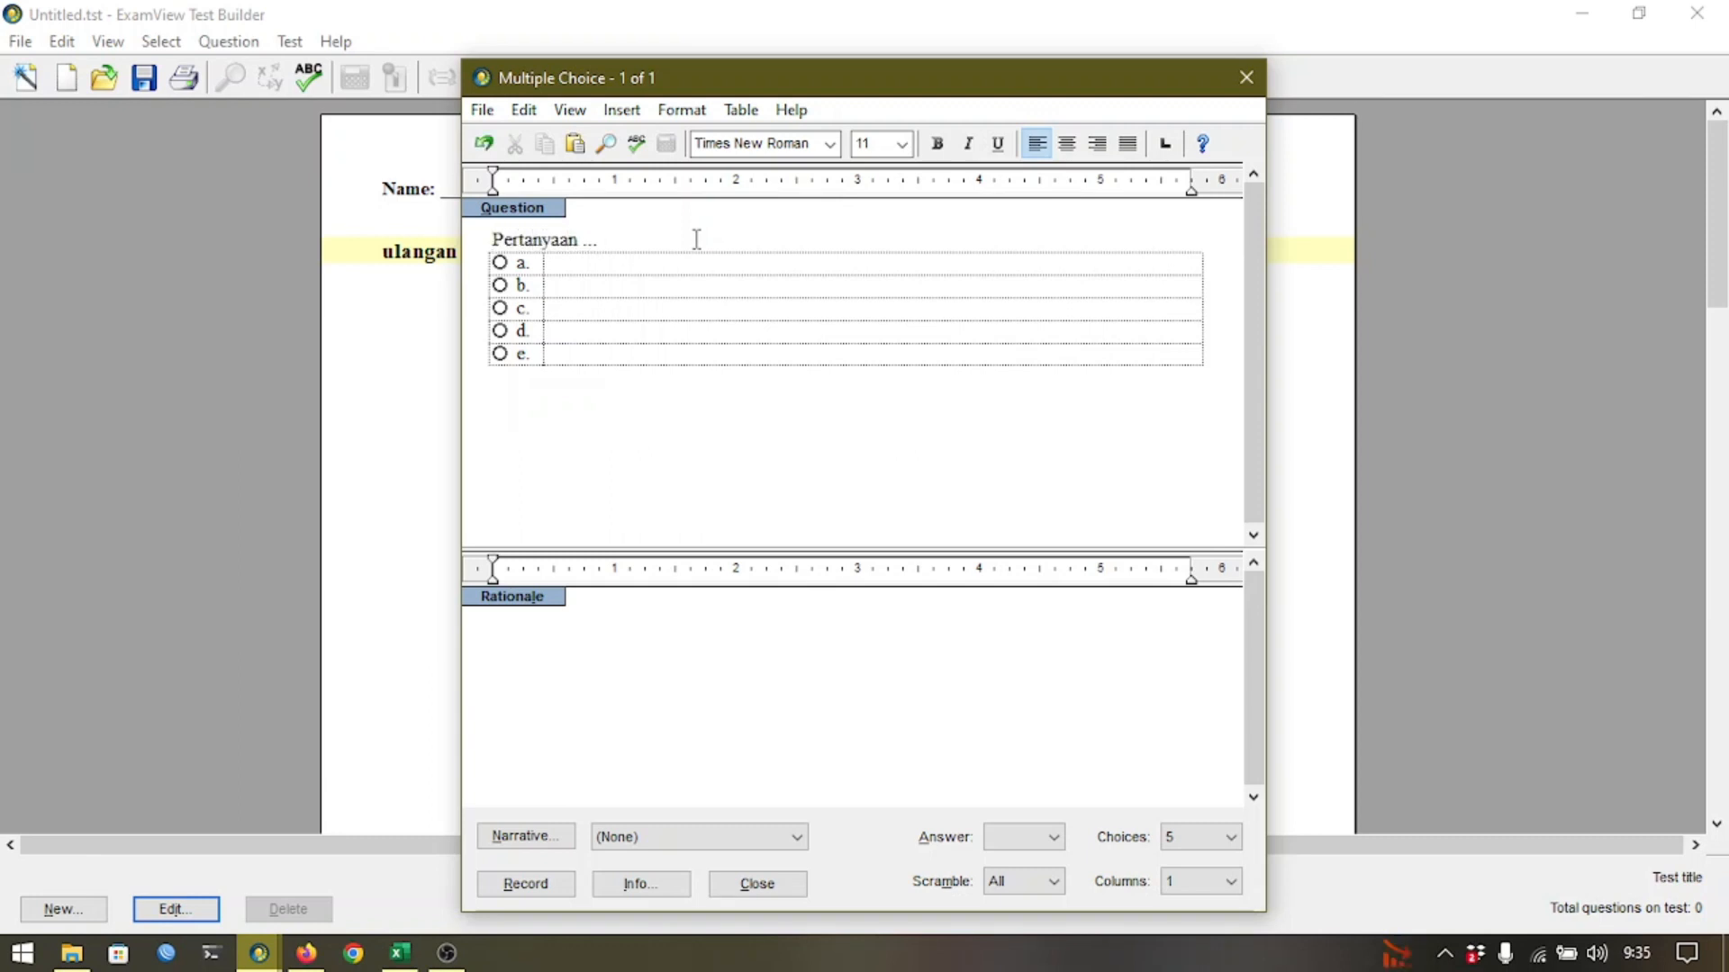
Fill choices a–e with Jawaban1–Jawaban5, mark d correct, and record the question.
key(Tab)
text(Jawaban1)
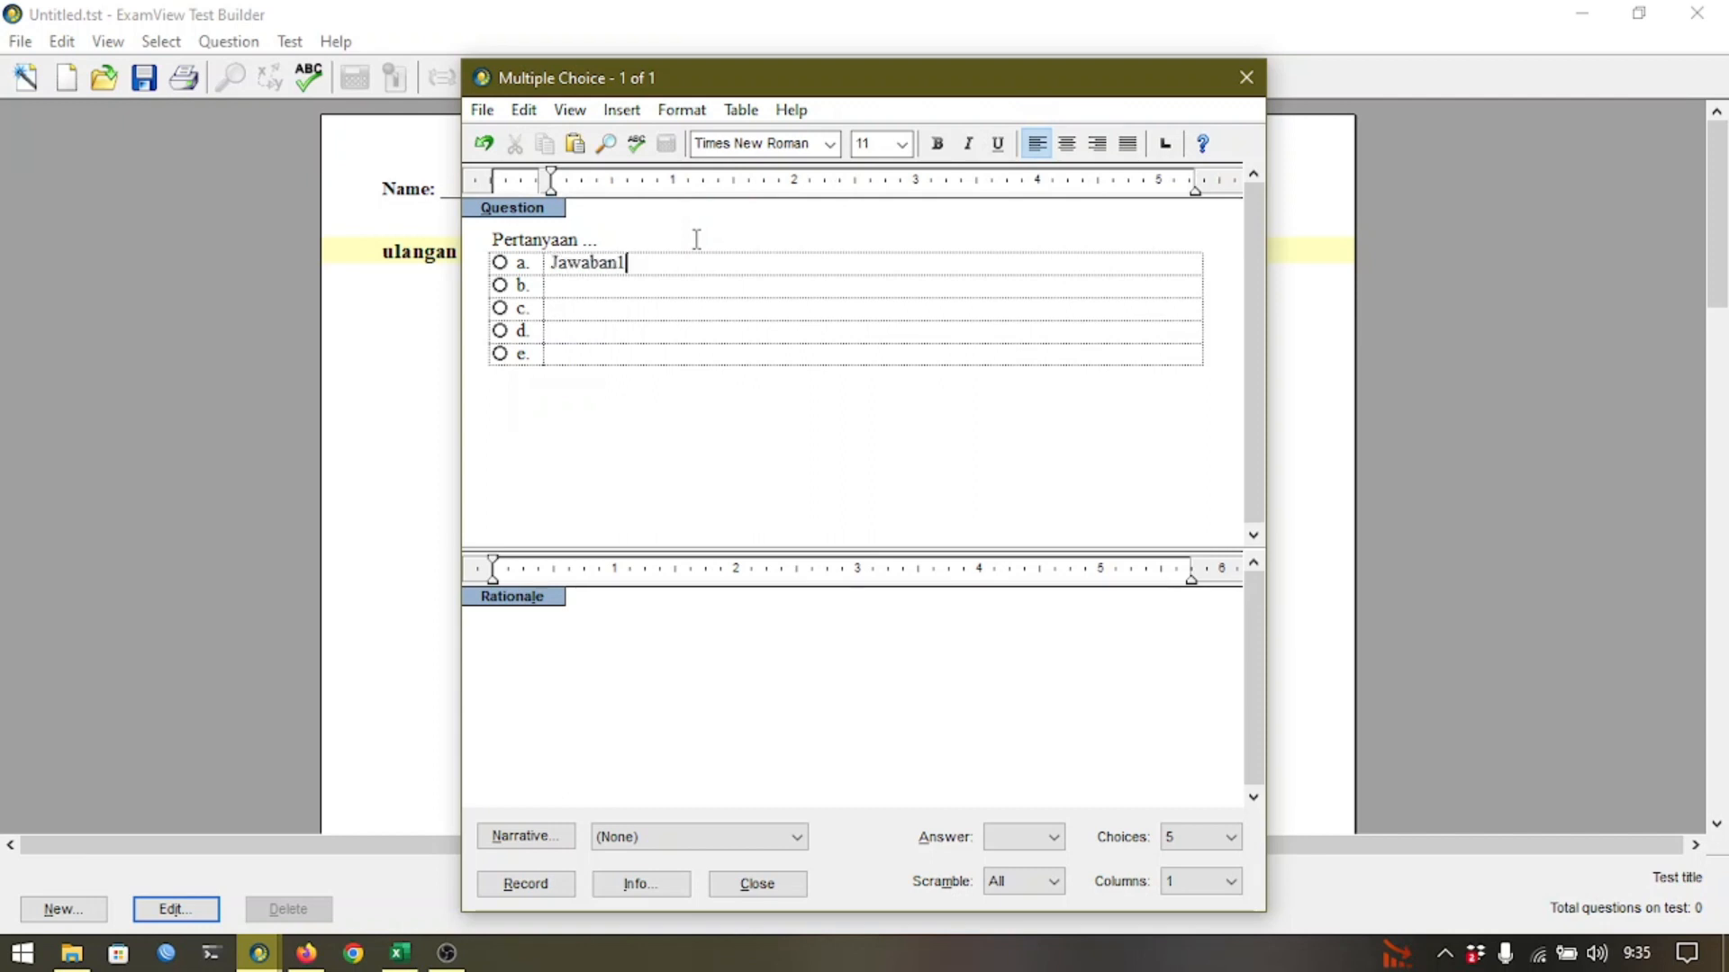
key(Tab)
text(Jawaban2 Jawab)
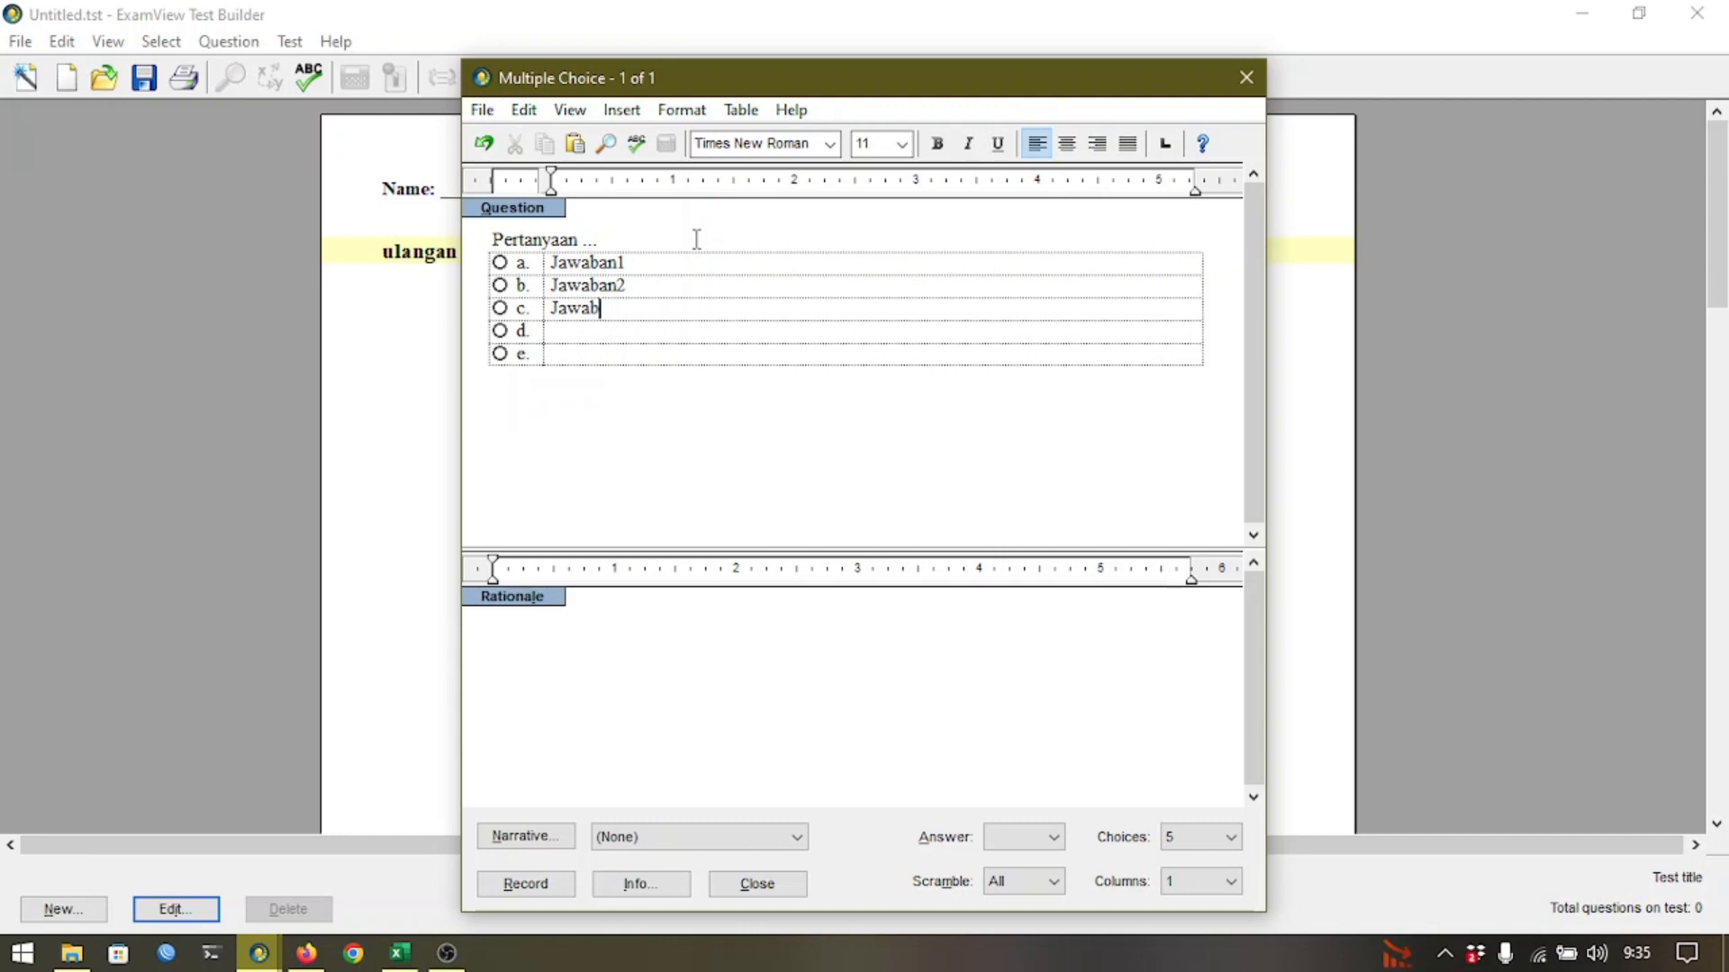
text(an3 Jawaban4)
key(Tab)
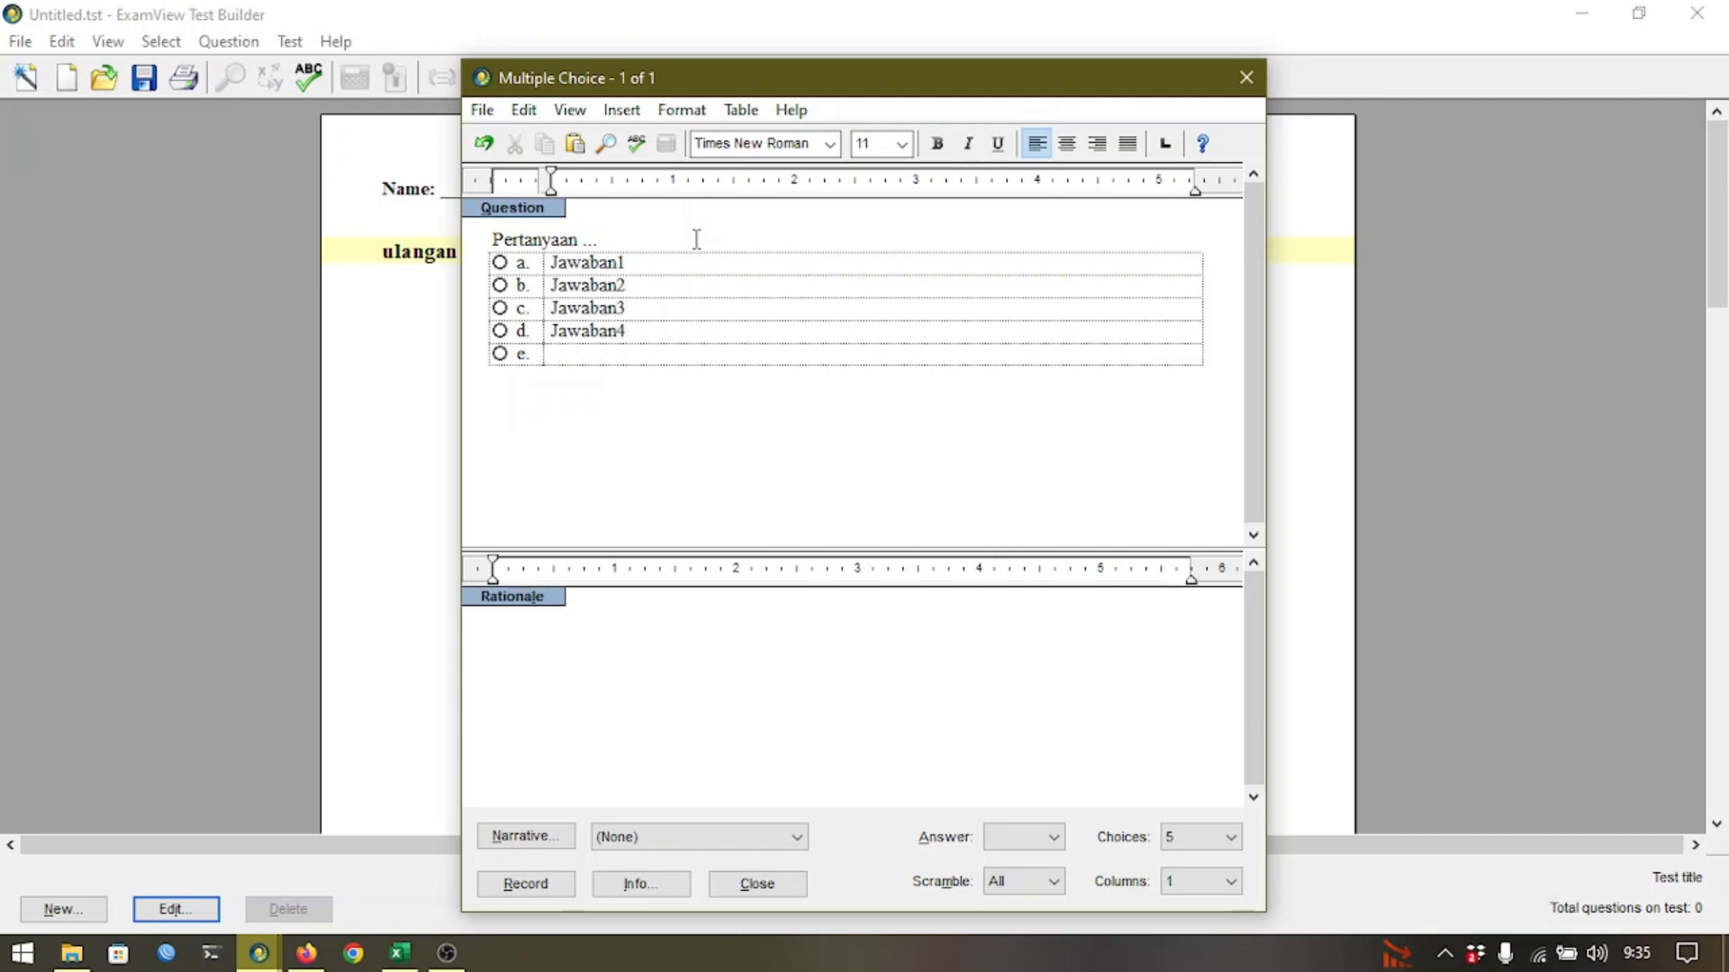
text(Jaa)
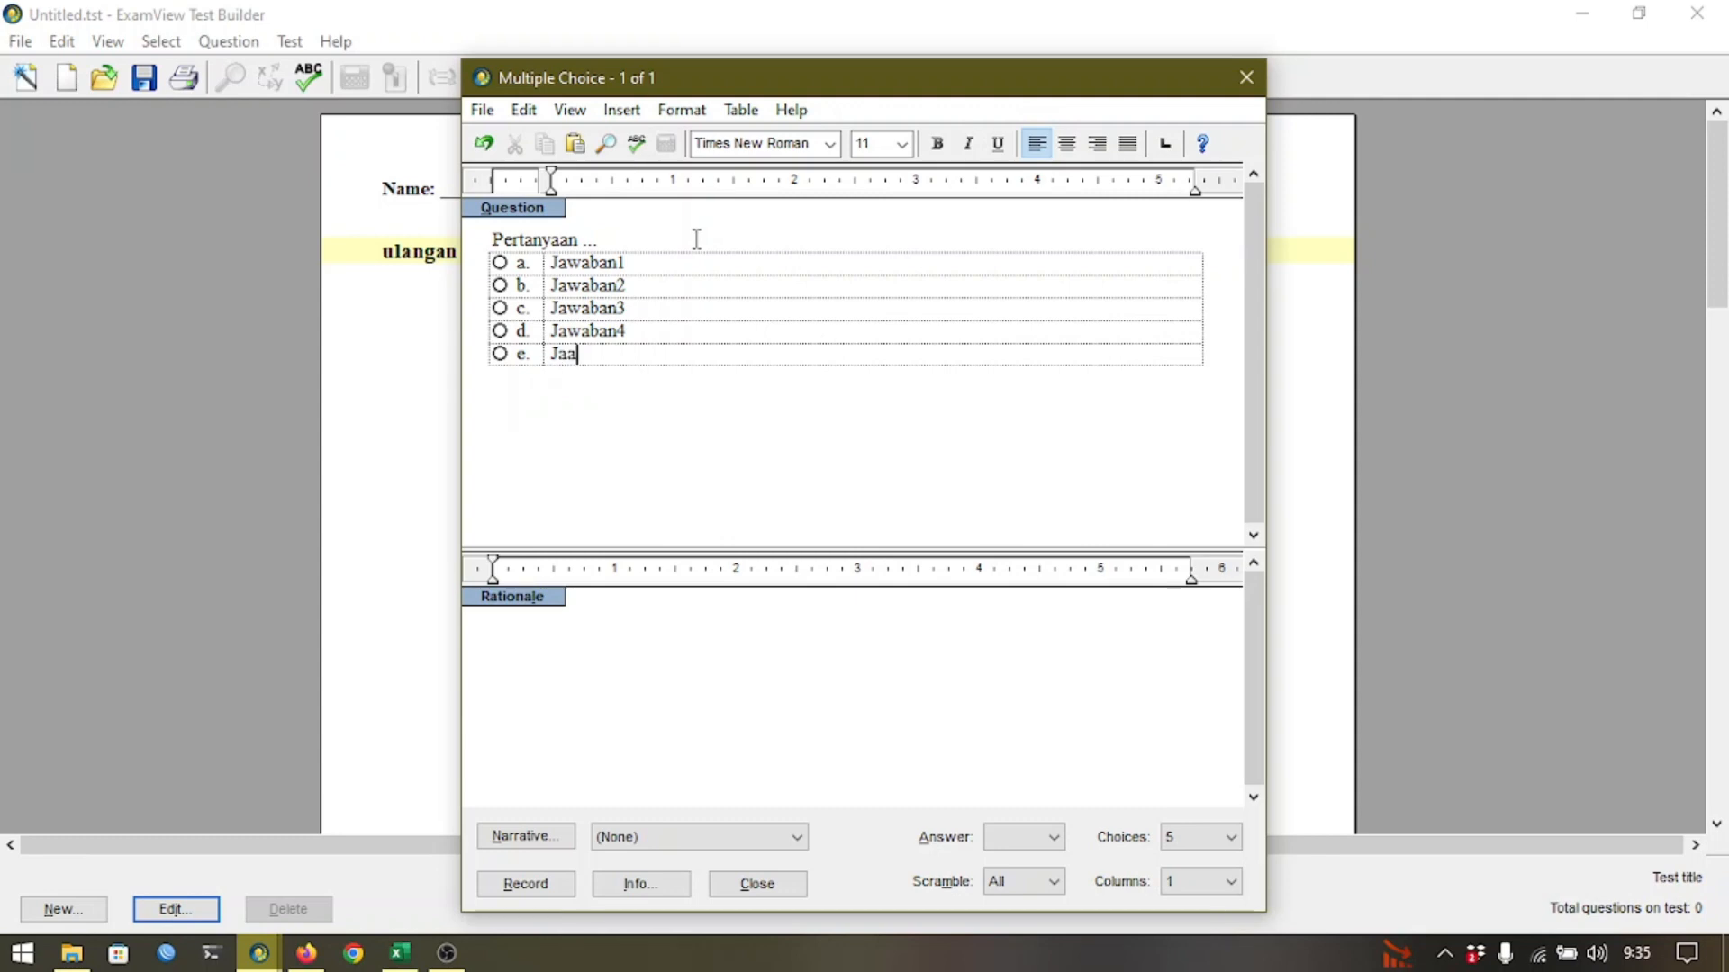
key(BackSpace)
text(waban5)
click(500, 332)
click(503, 886)
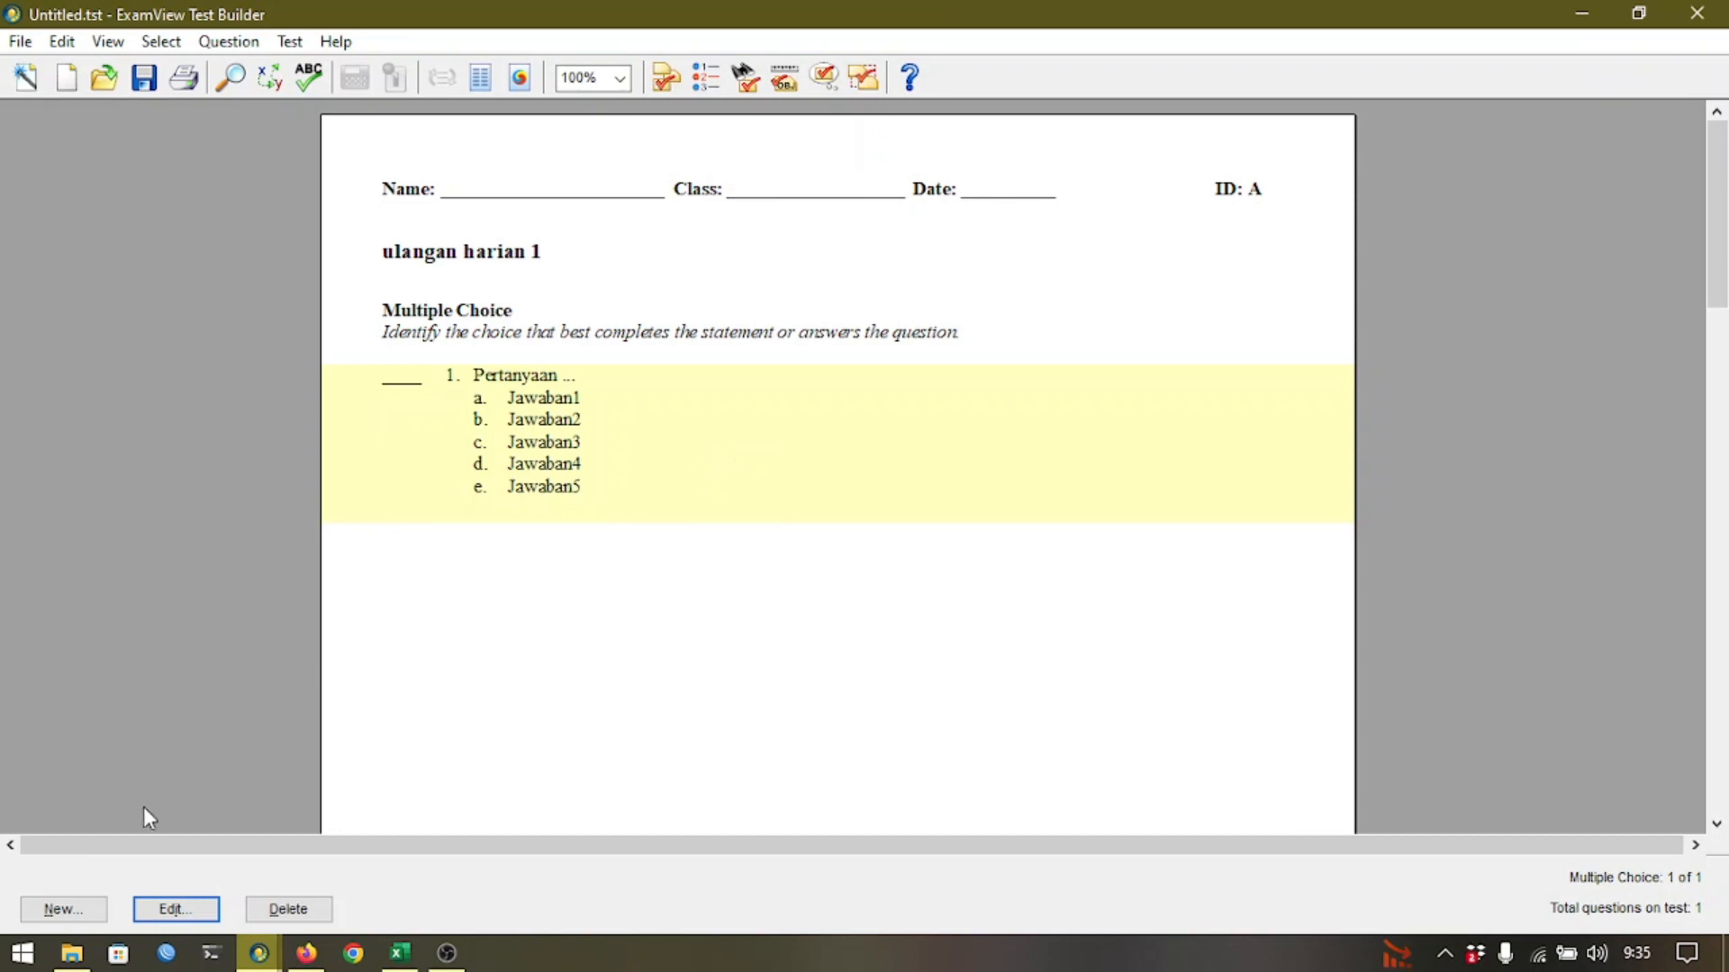
Start a second multiple-choice question and preview the Pythagoras formula picture in Google Images.
click(60, 910)
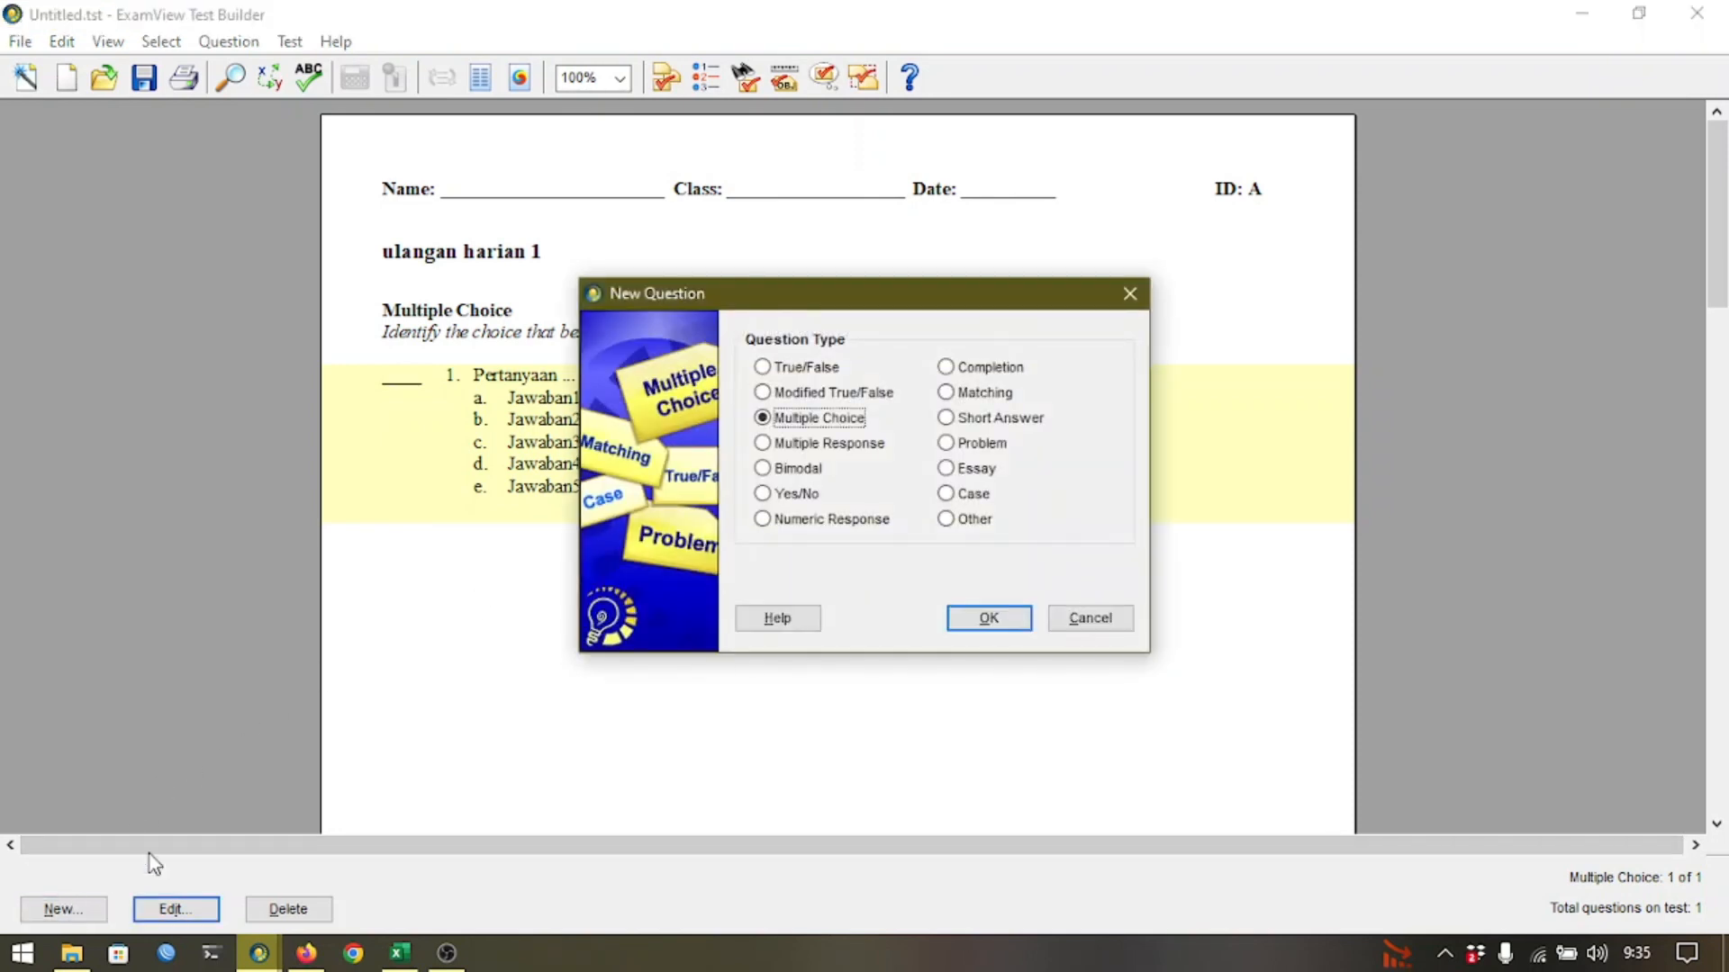
click(980, 617)
key(alt+Tab)
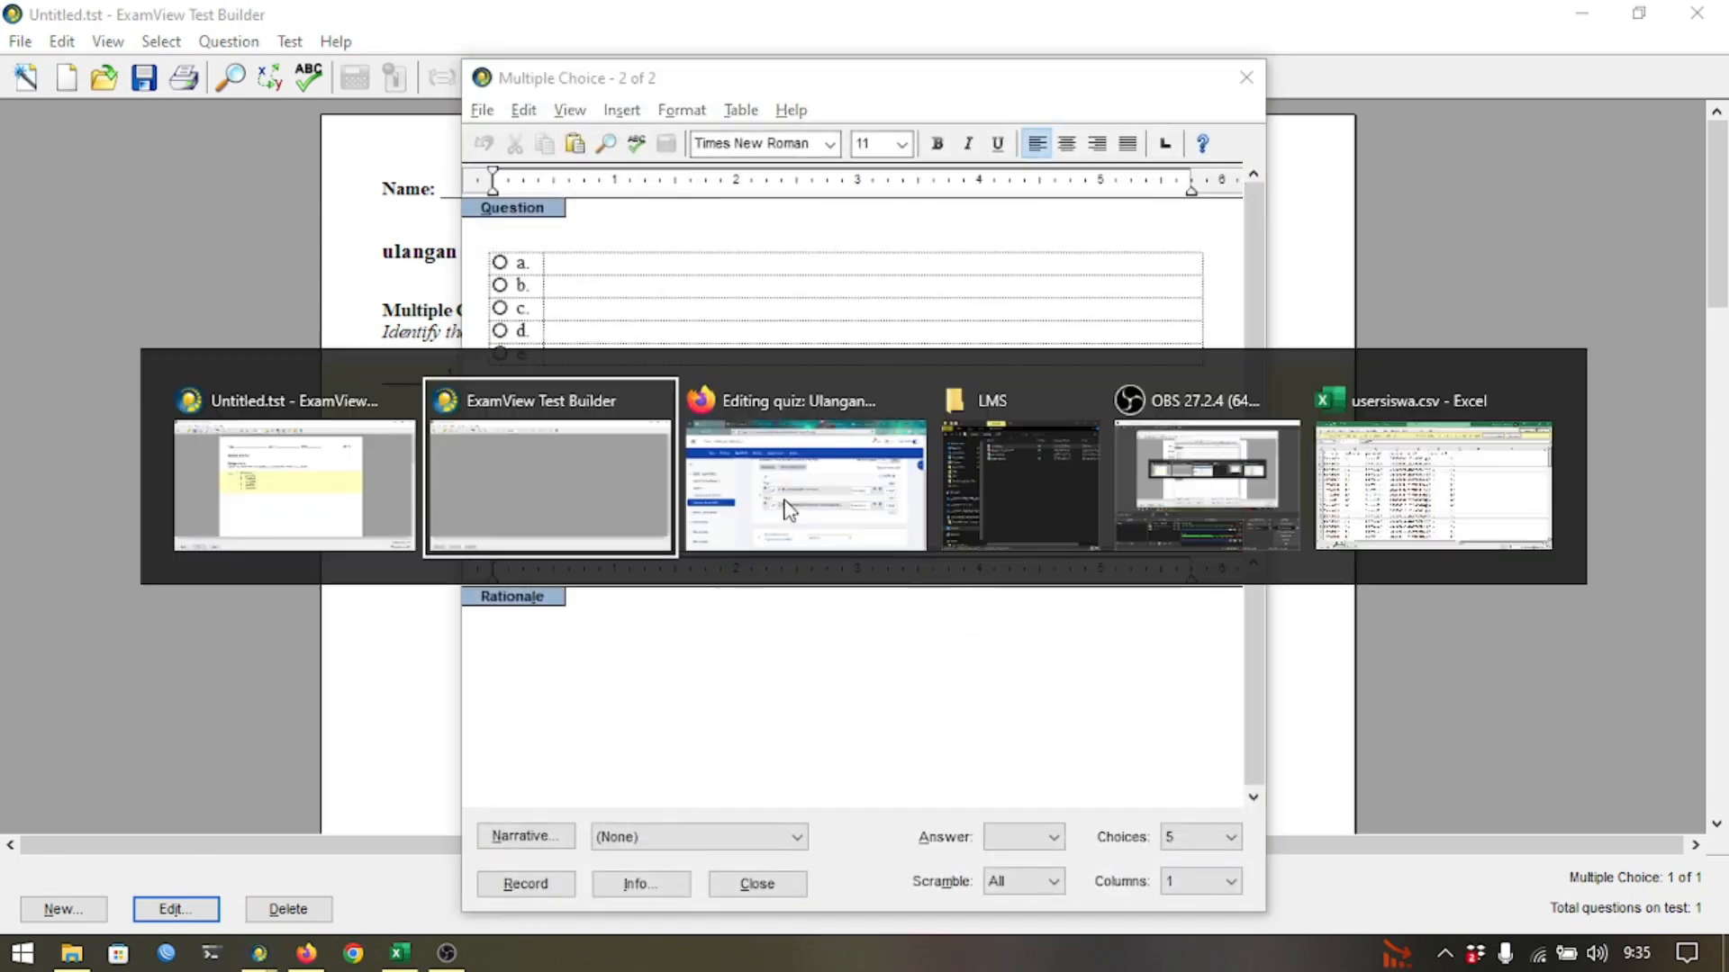
click(844, 513)
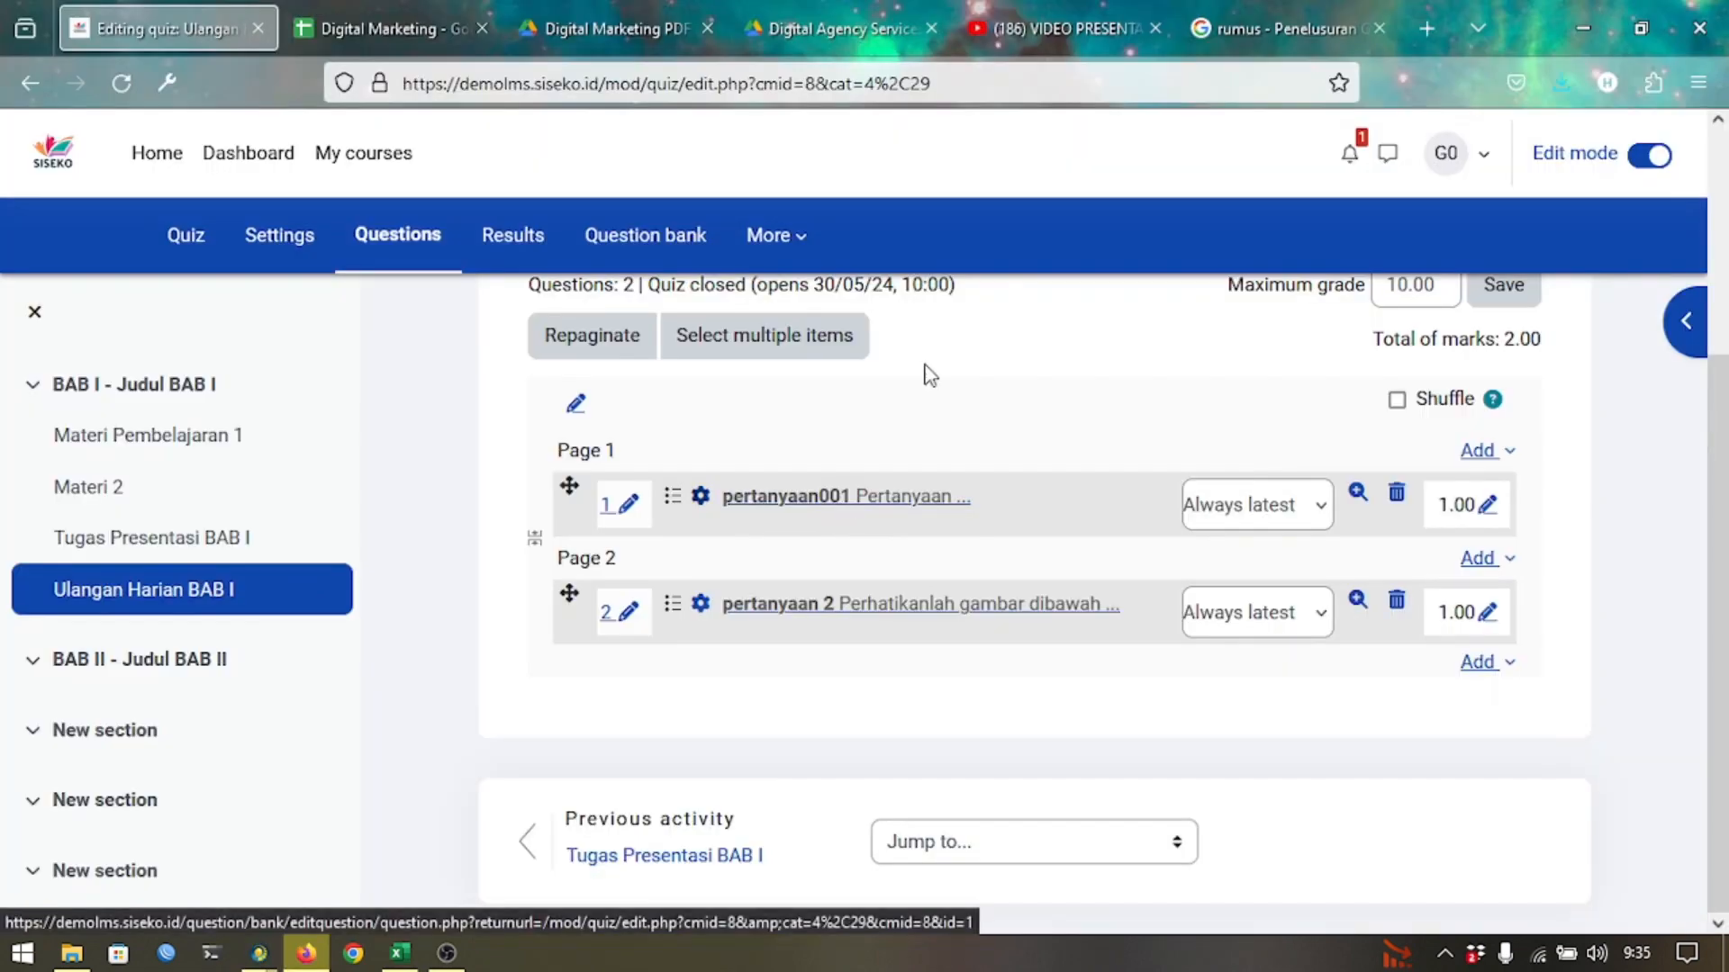
click(1254, 9)
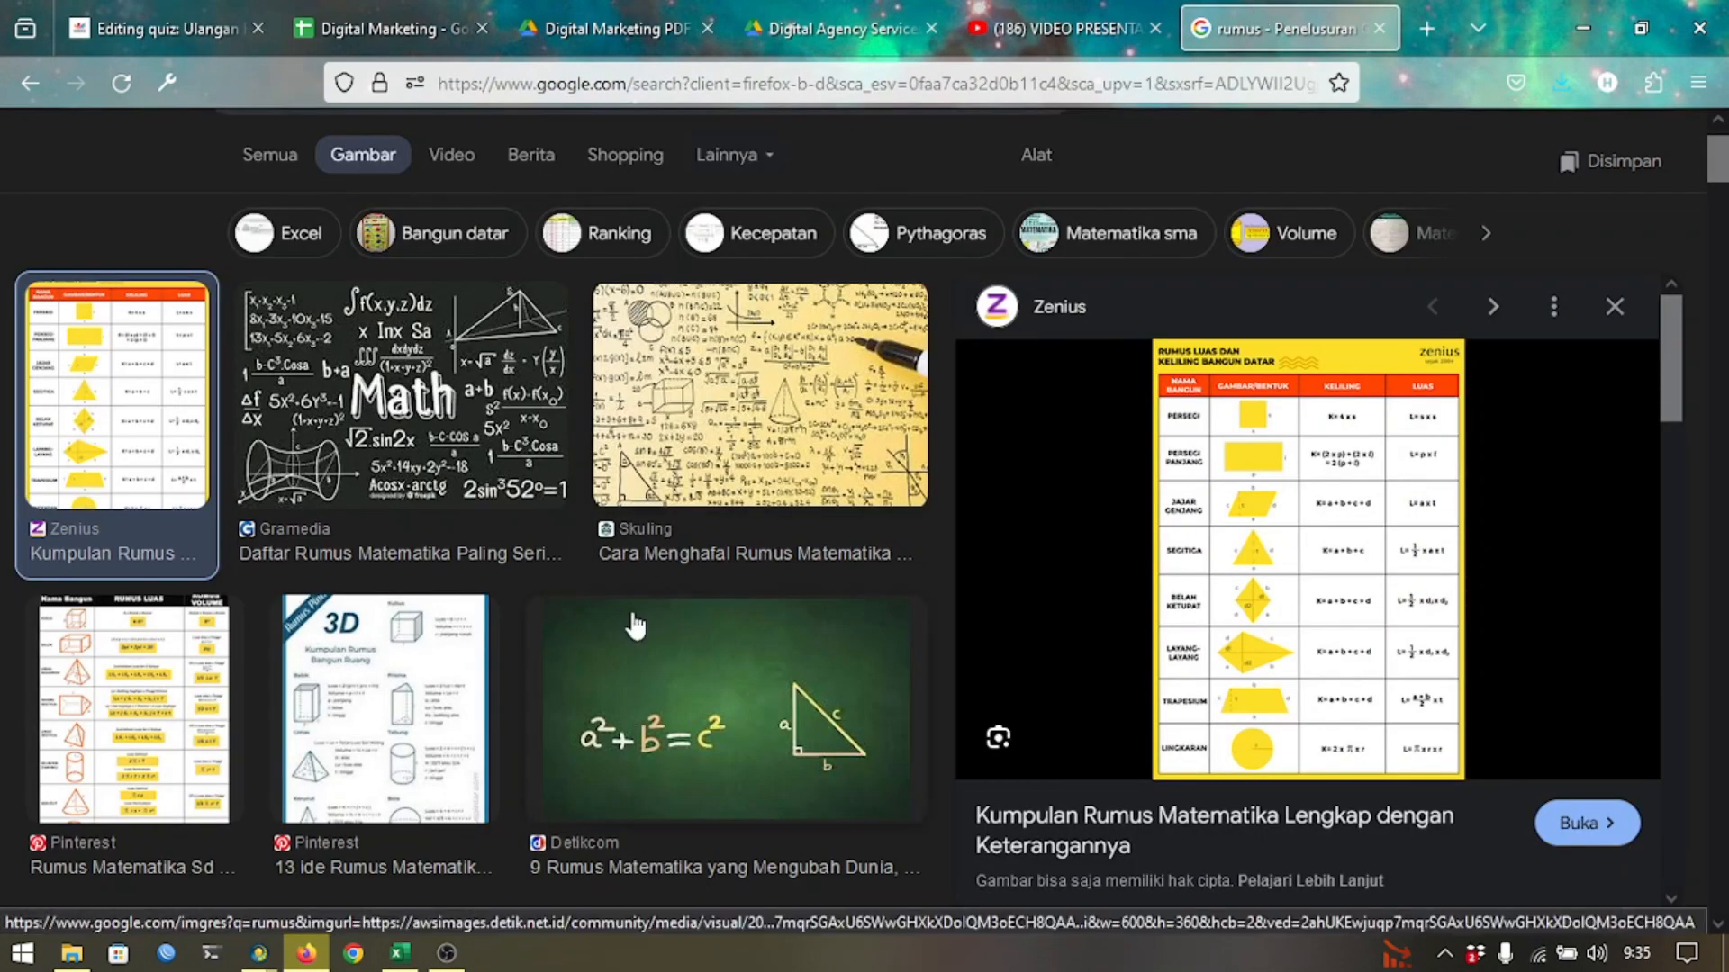
click(749, 620)
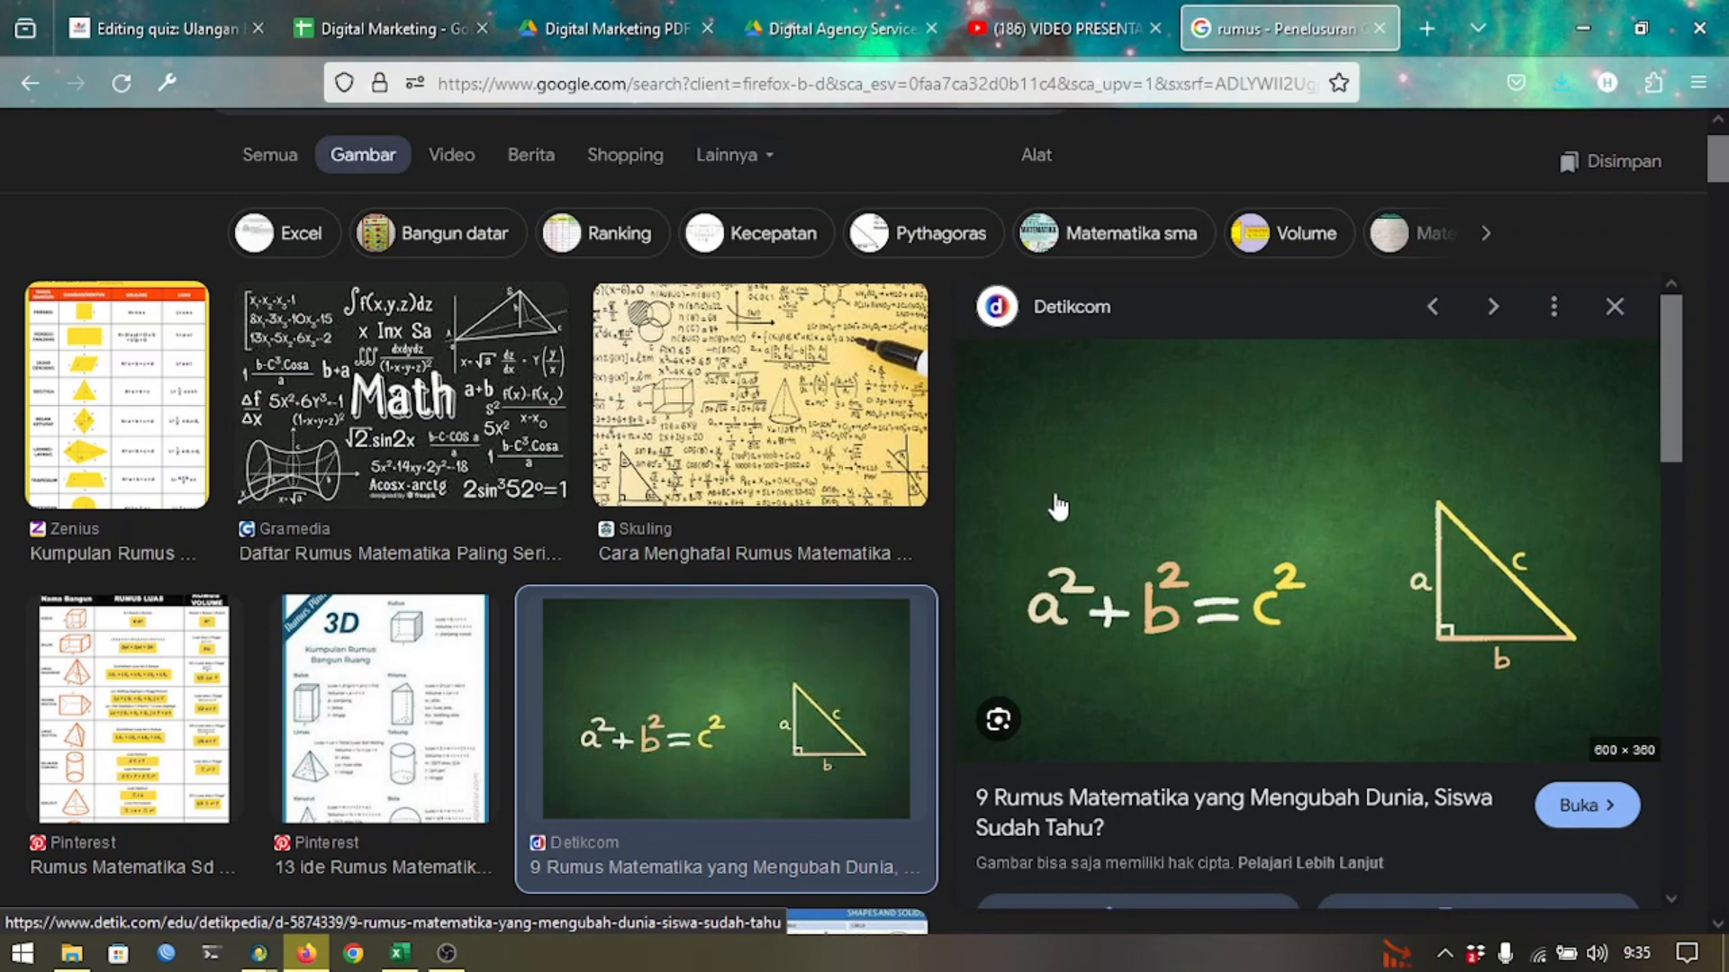
Snip the Pythagoras a²+b²=c² picture and paste it into the new question's text.
key(super+shift+s)
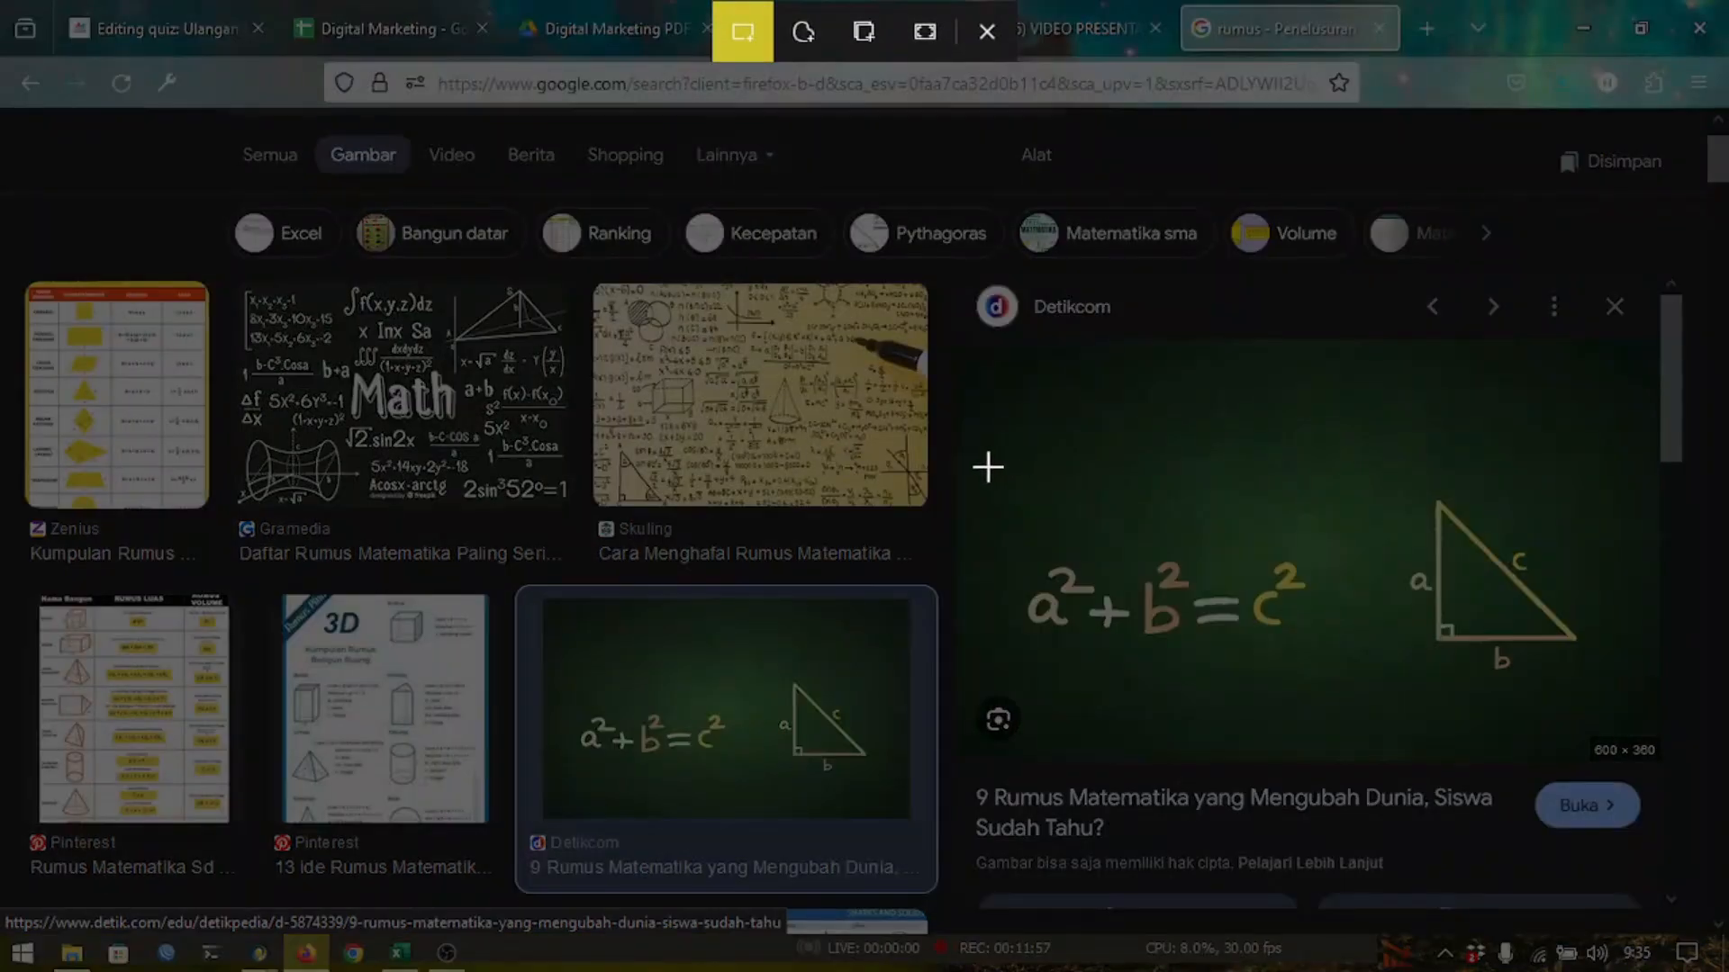
drag(988, 466, 1626, 684)
key(alt+Tab)
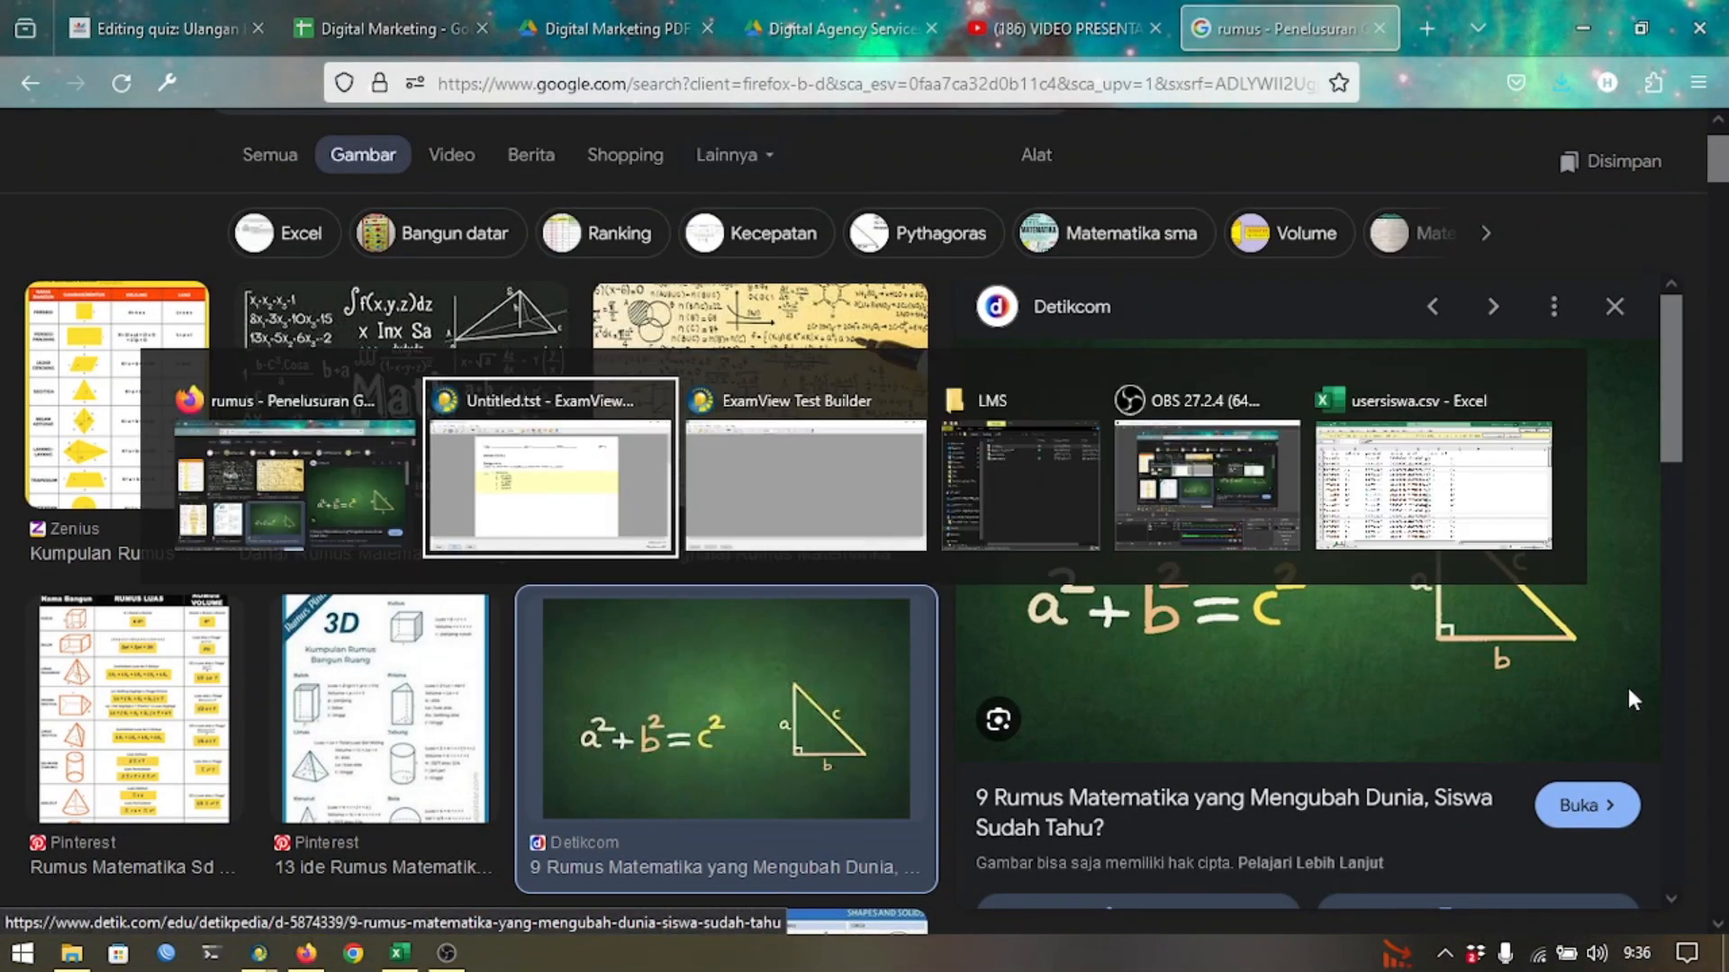
key(ctrl+v)
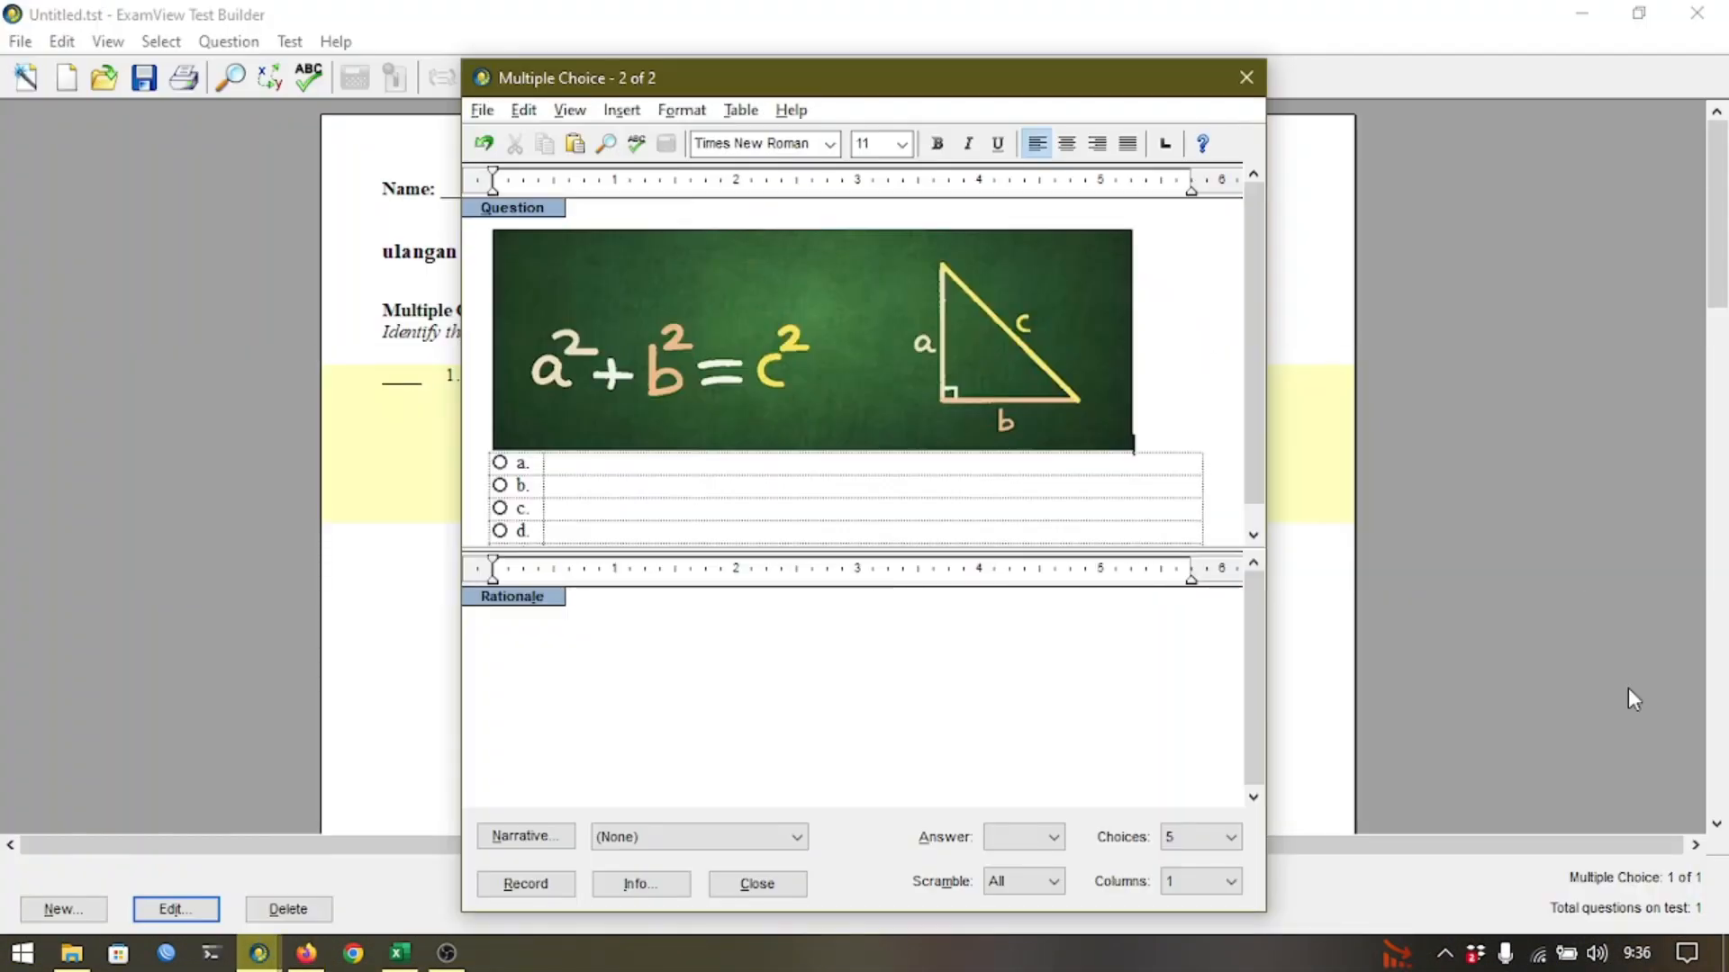
Add 'Perhatikanlah Gambar dibawah ini!' above the picture and 'Rumus apakah itu' below it.
key(Home)
key(Return)
key(Up)
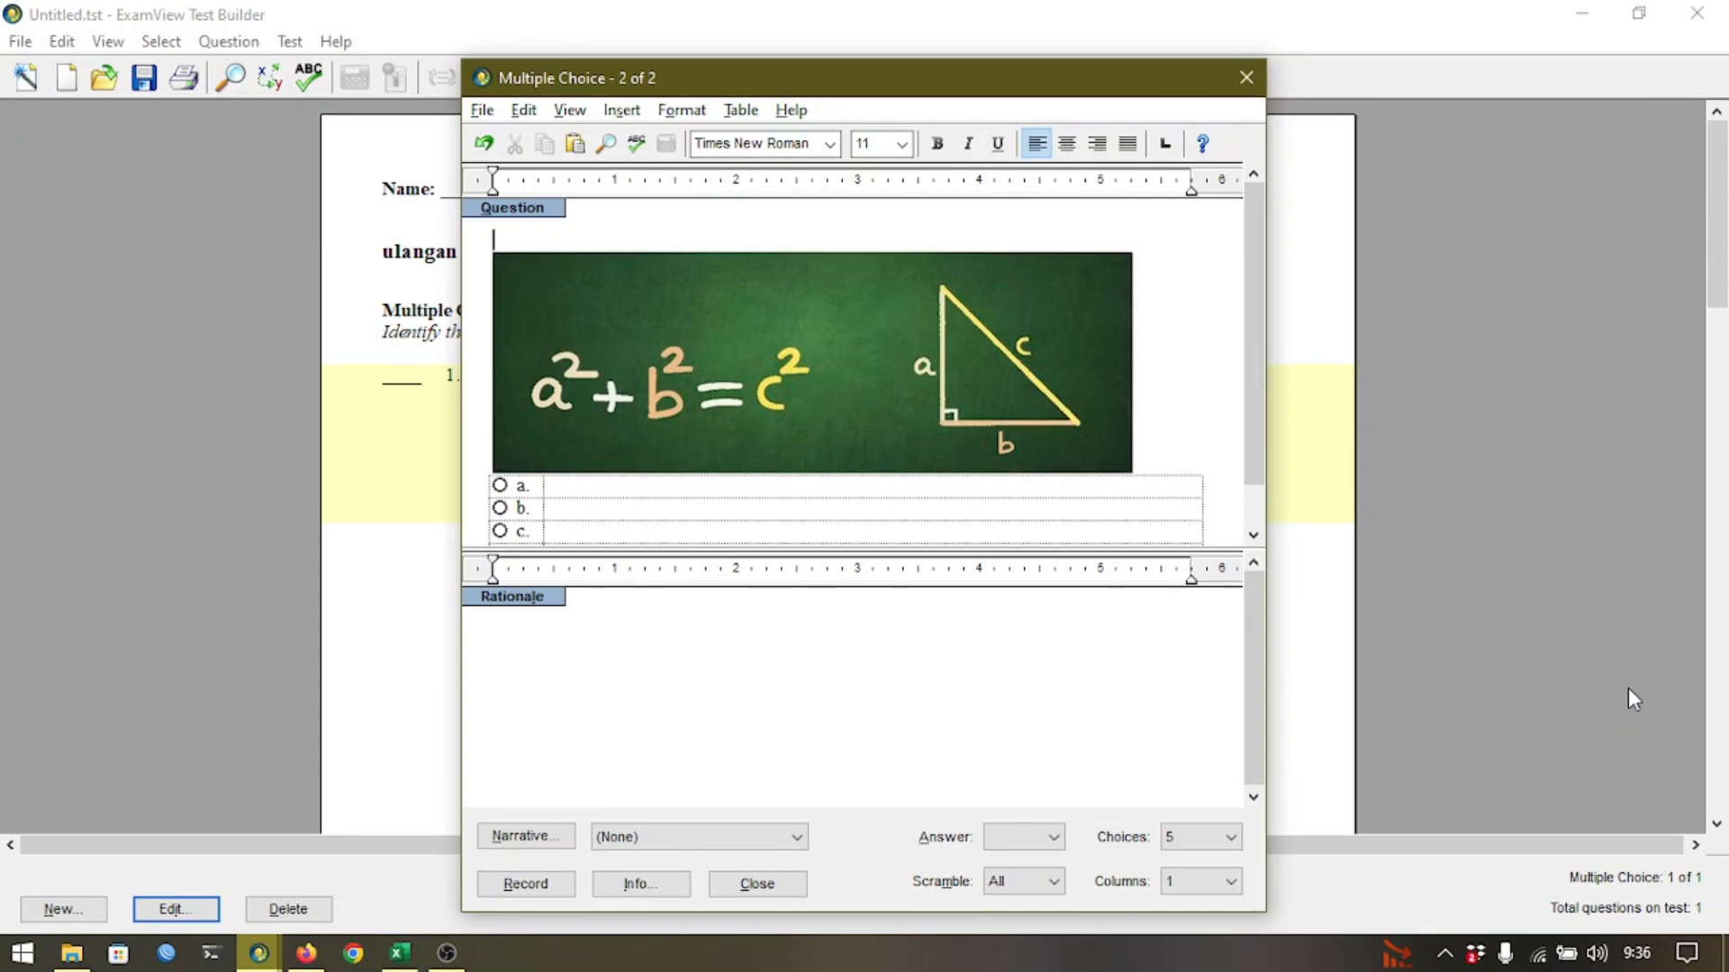
text(Perhatika)
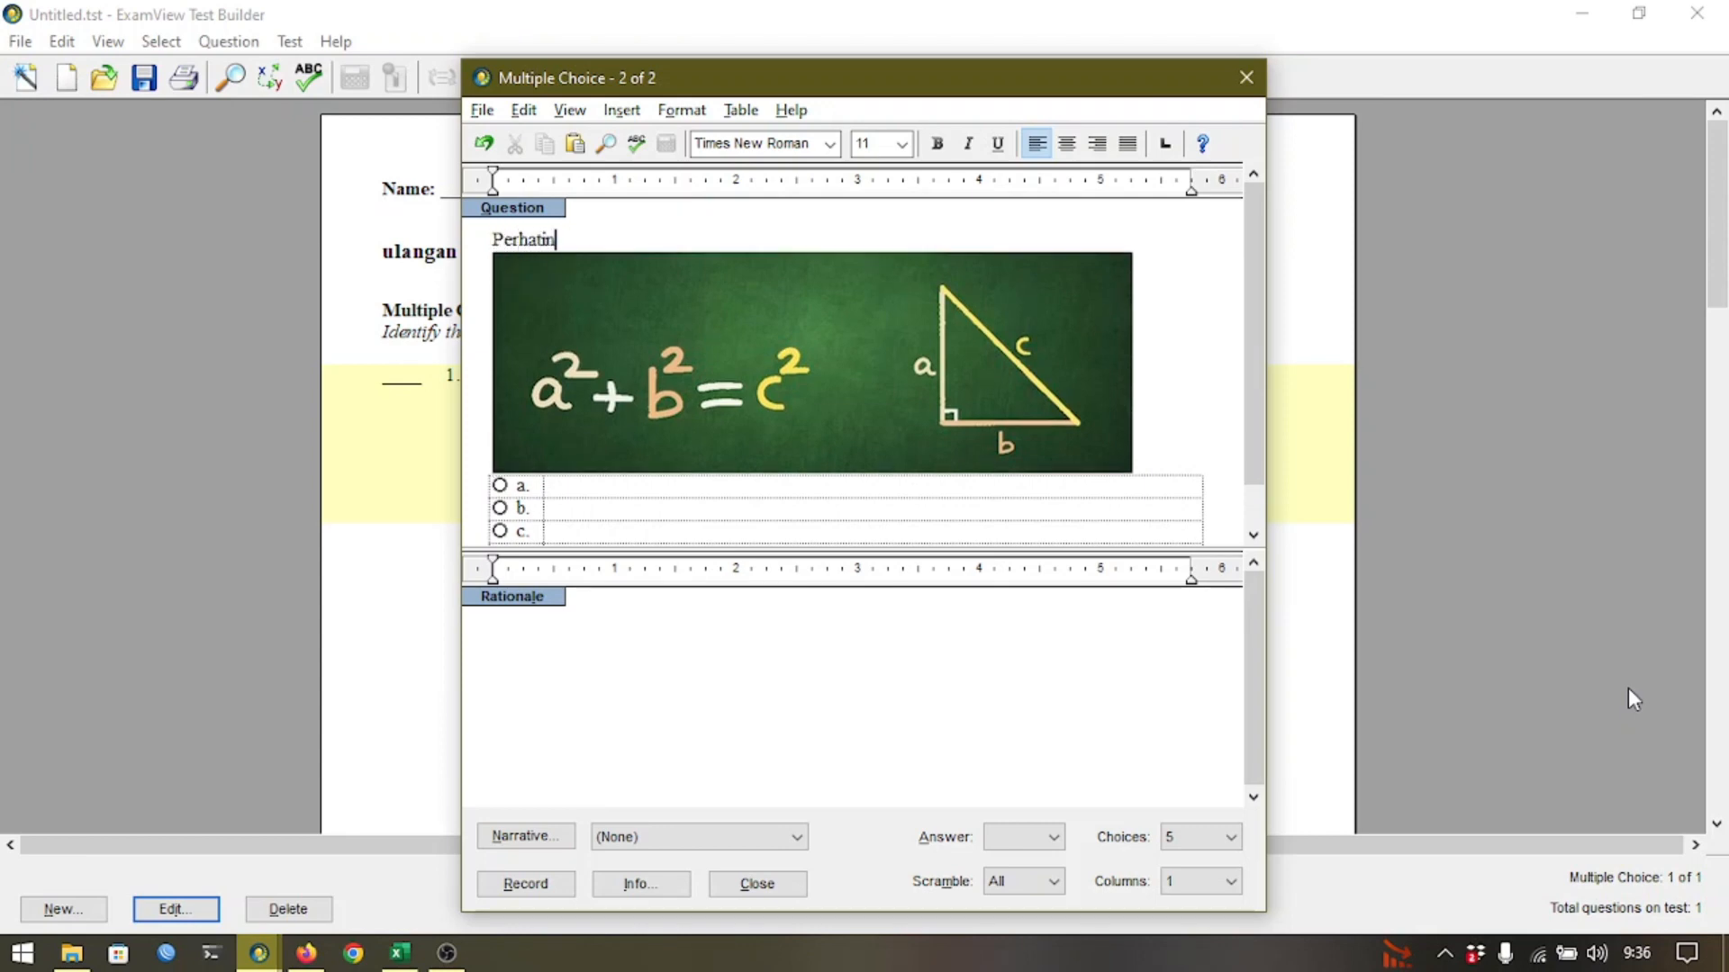
text(nlah Gam)
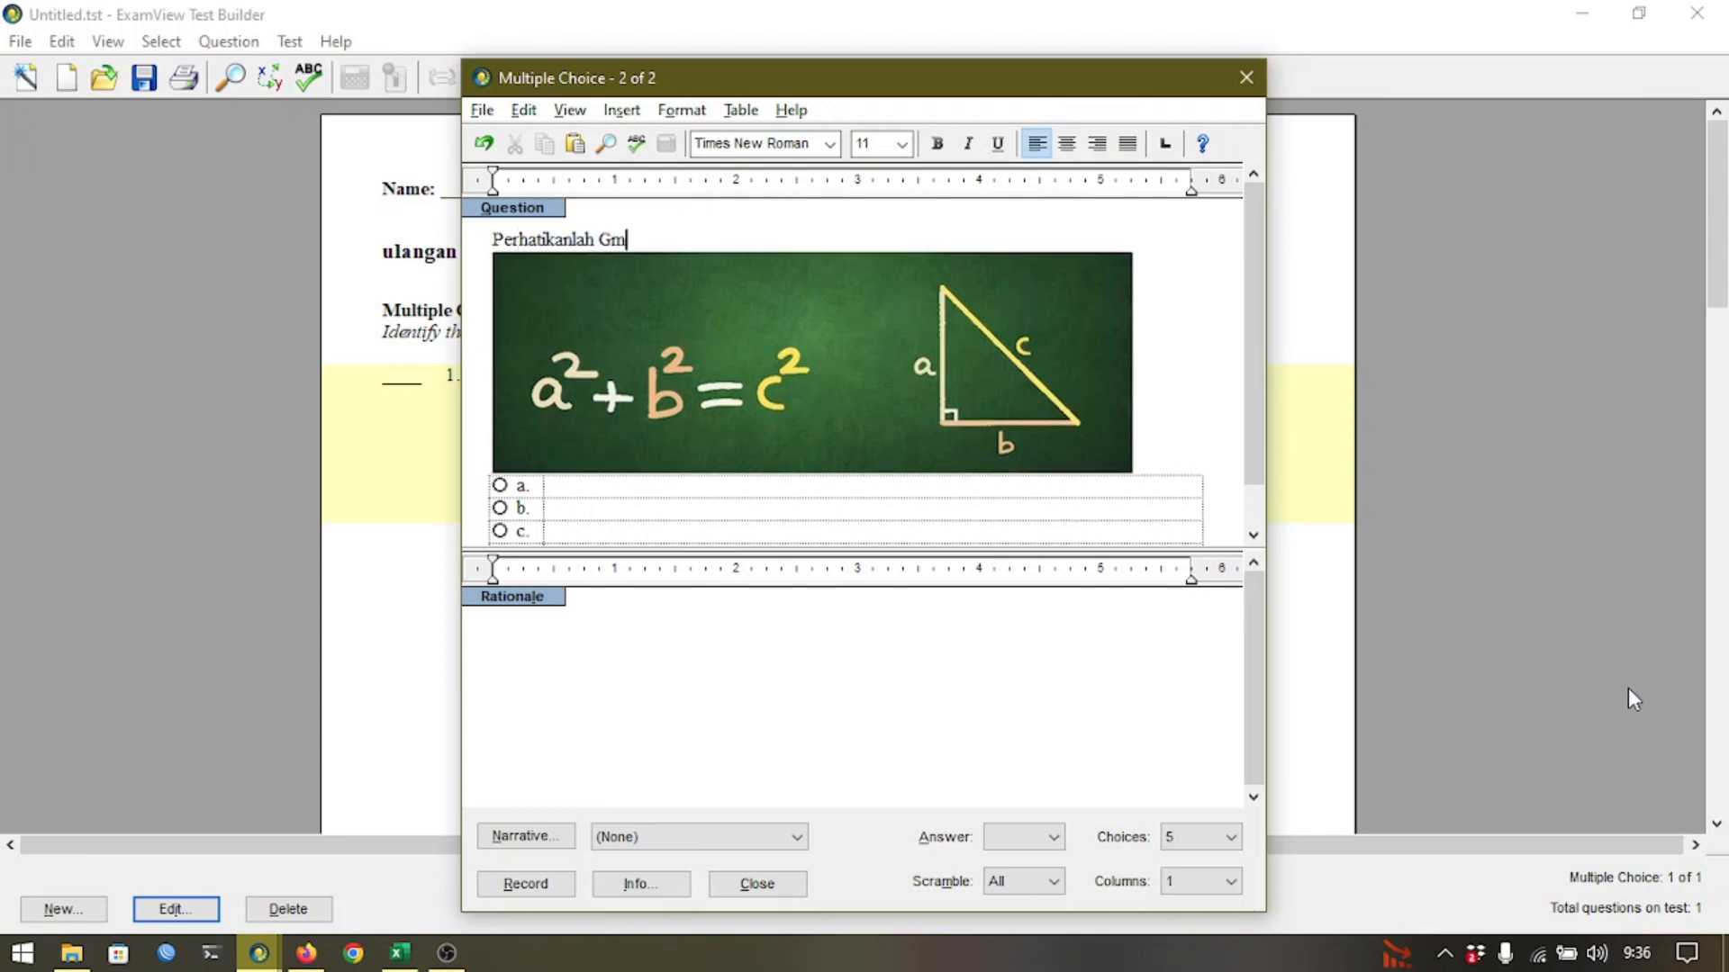
text(bar dibaaw)
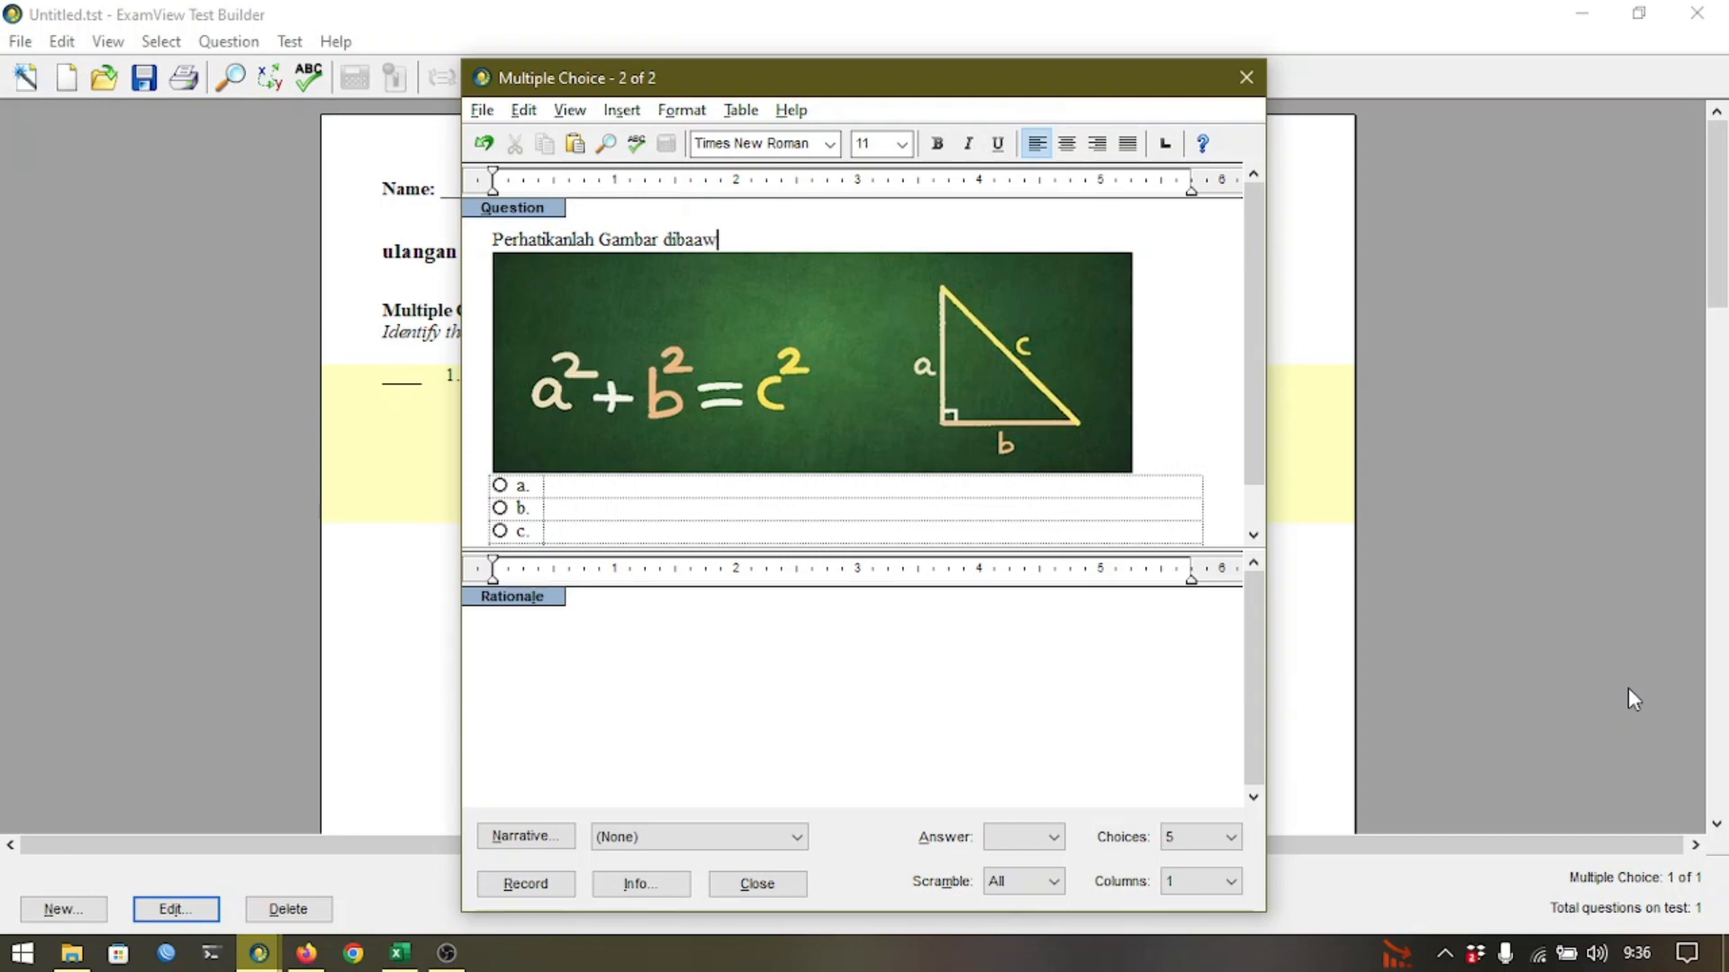
text(hah)
key(BackSpace)
key(BackSpace)
key(BackSpace)
key(BackSpace)
key(BackSpace)
text(wah)
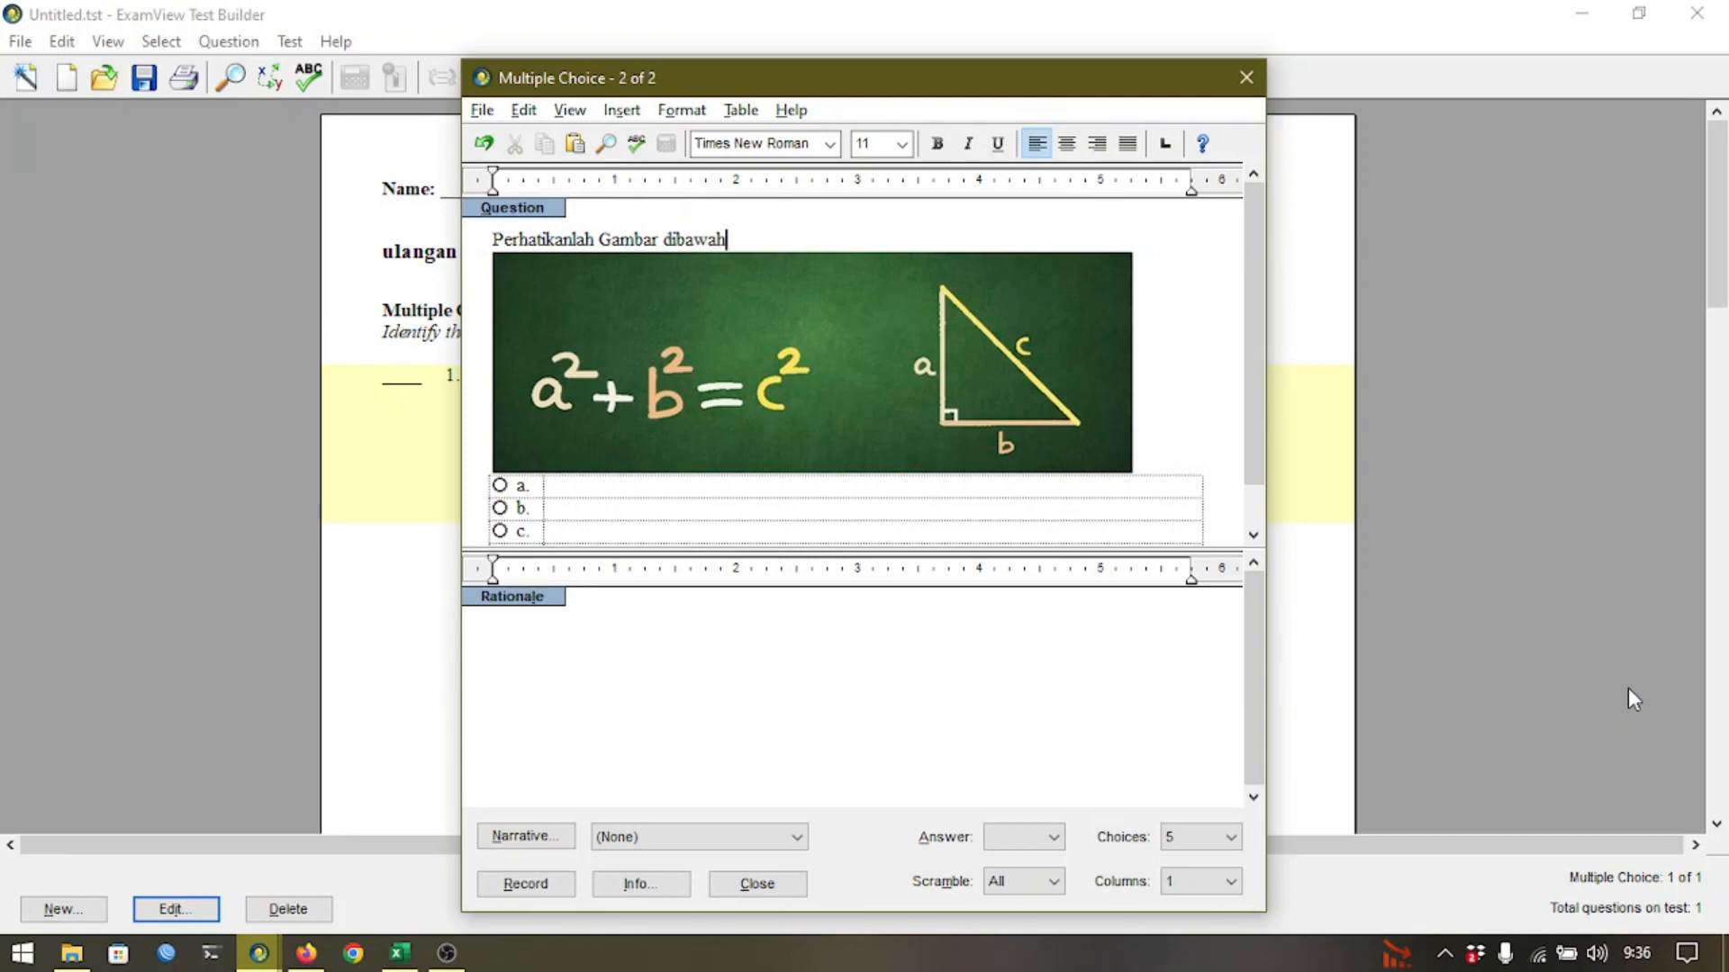
text( ini!)
key(Down)
key(End)
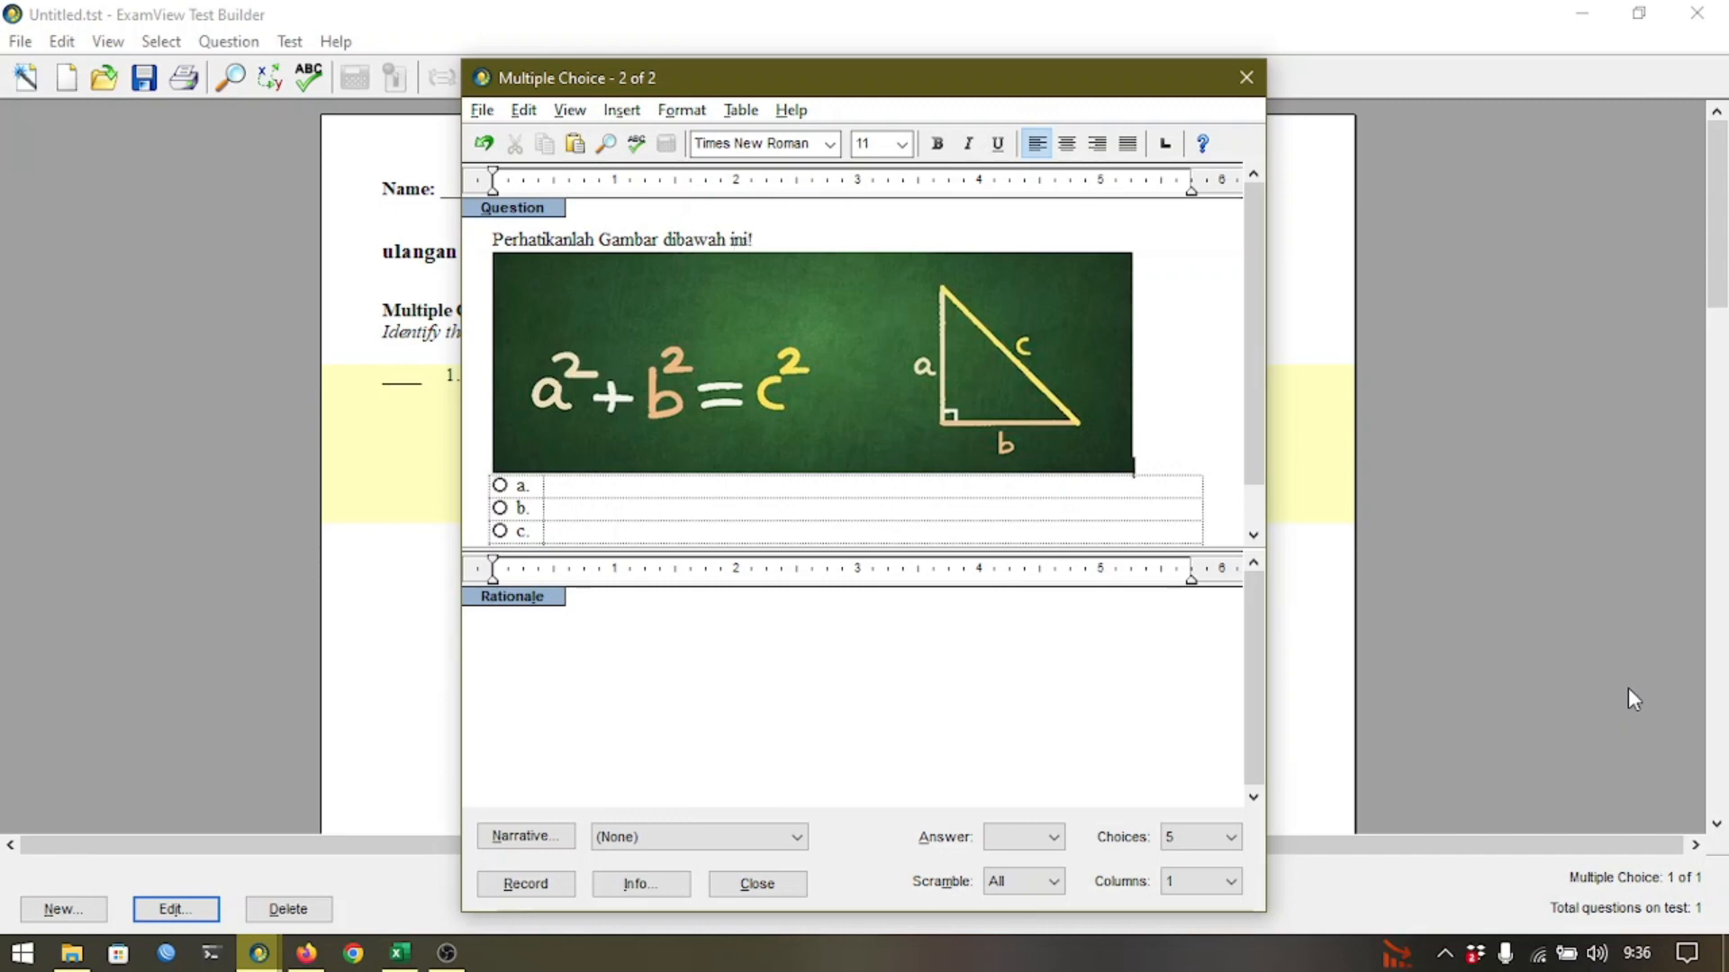
key(Return)
text(Rumu)
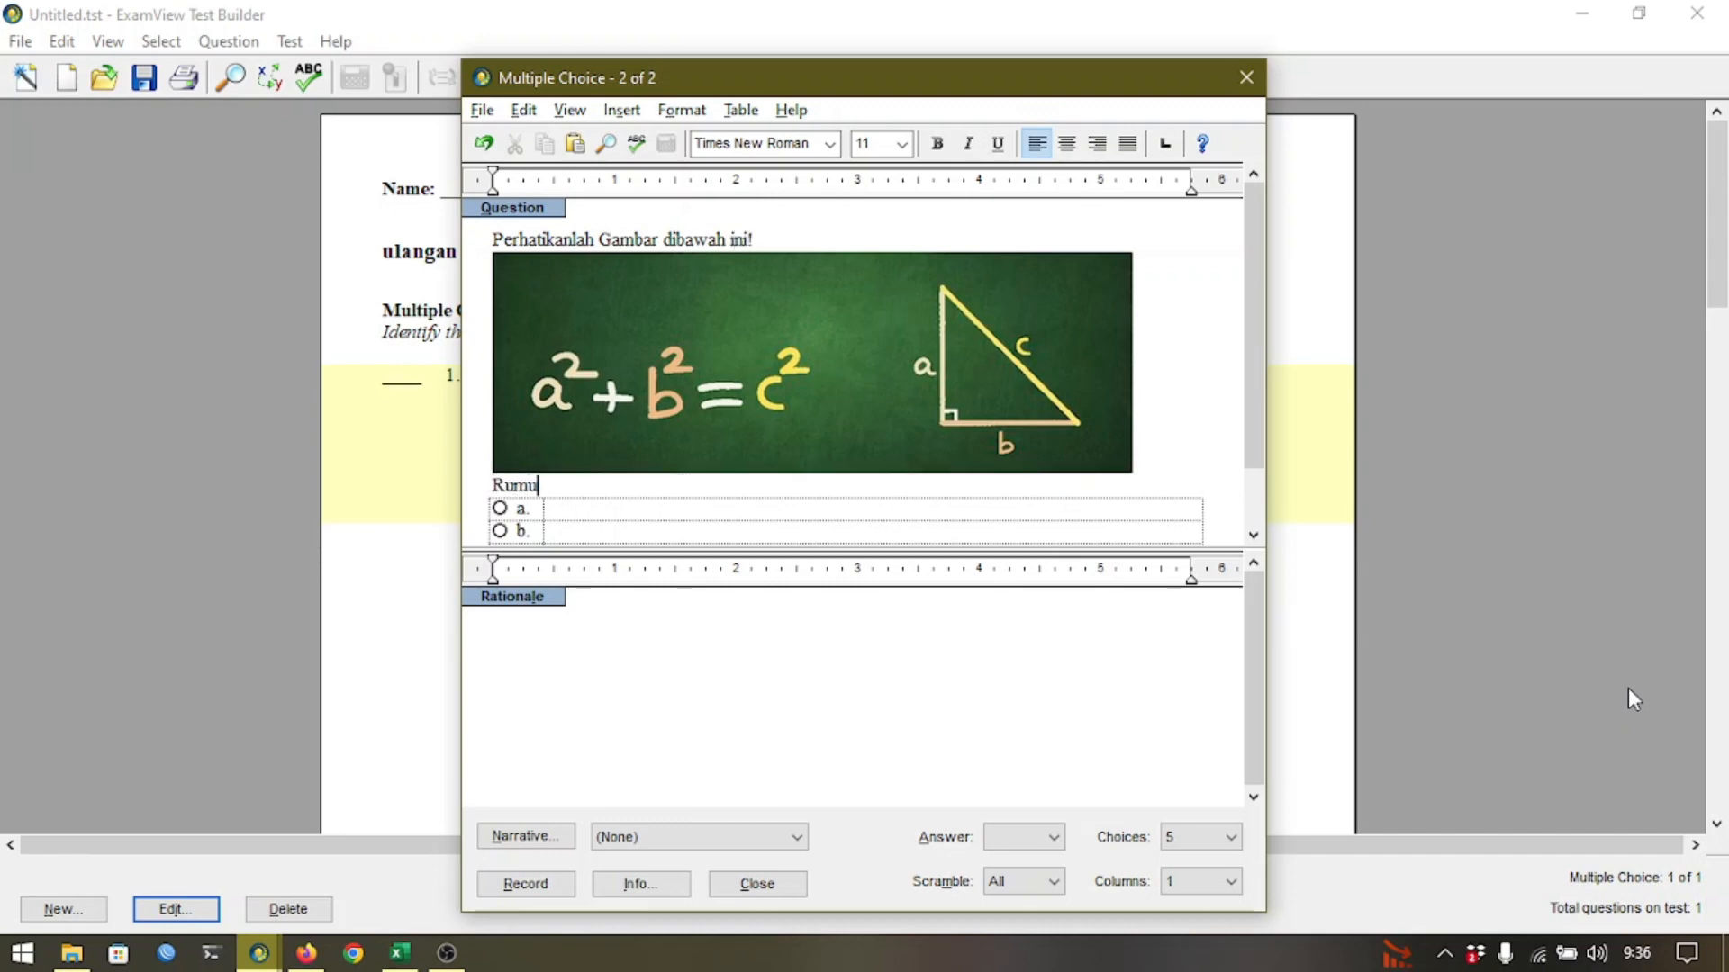
text(s apakah itu?)
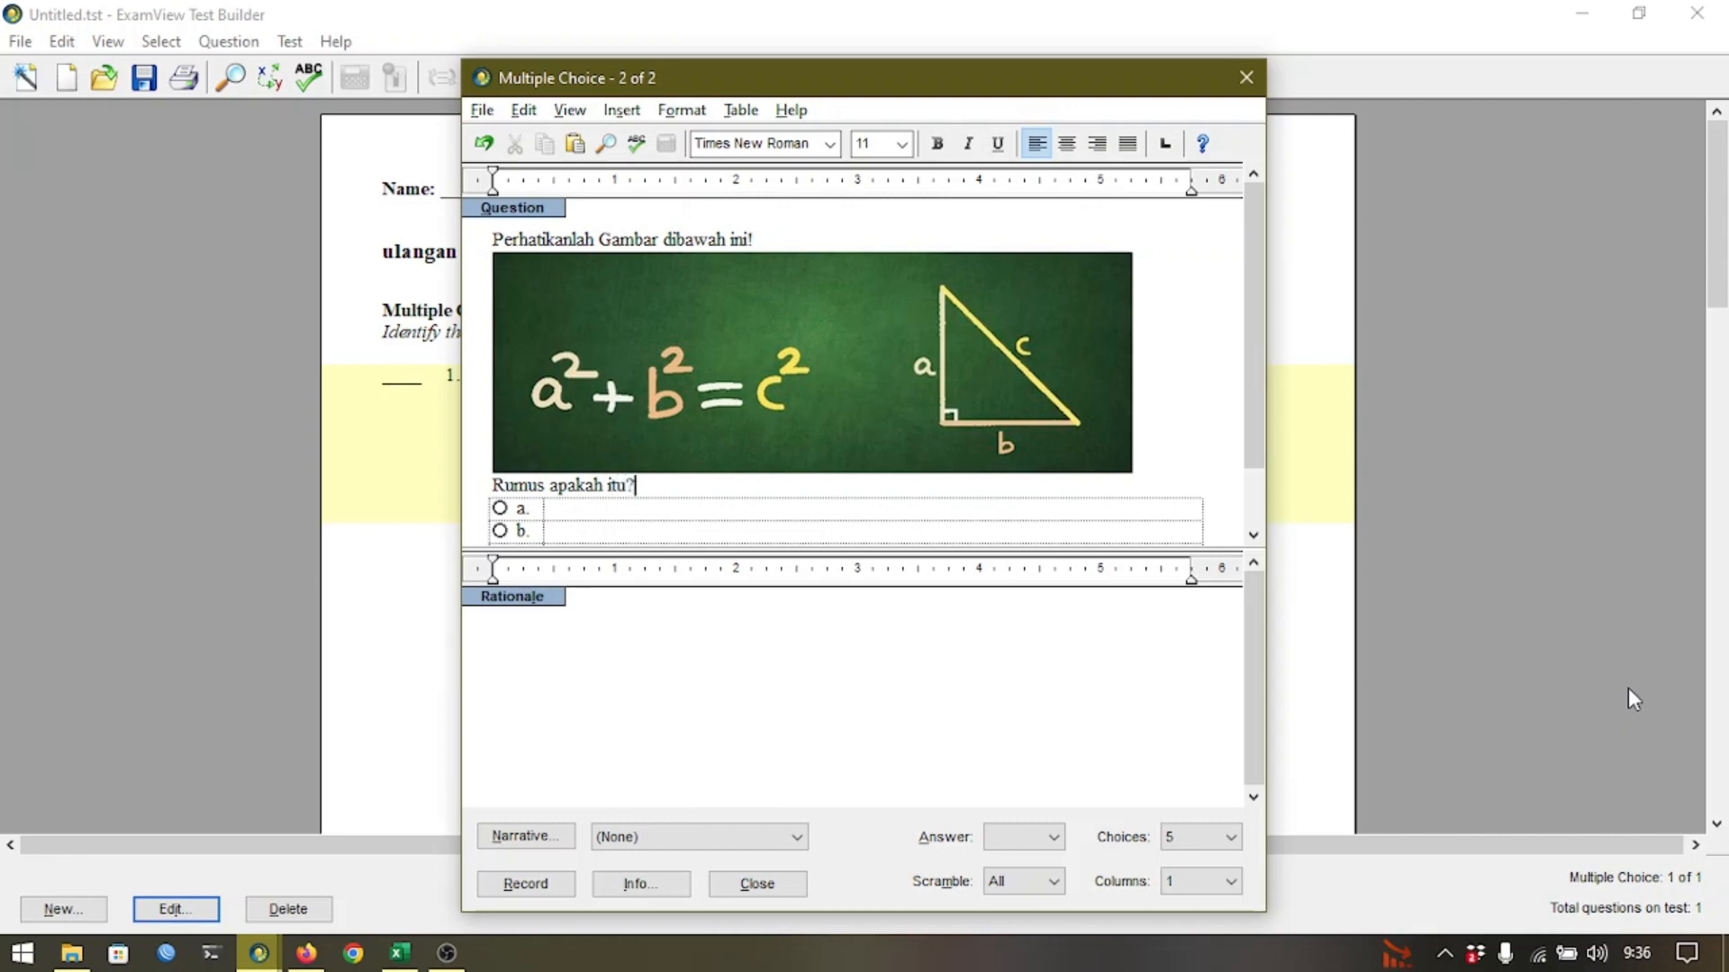
Fill choices a–e with Jawaban 1 to Jawaban 5, keeping the number of choices at 5.
key(Tab)
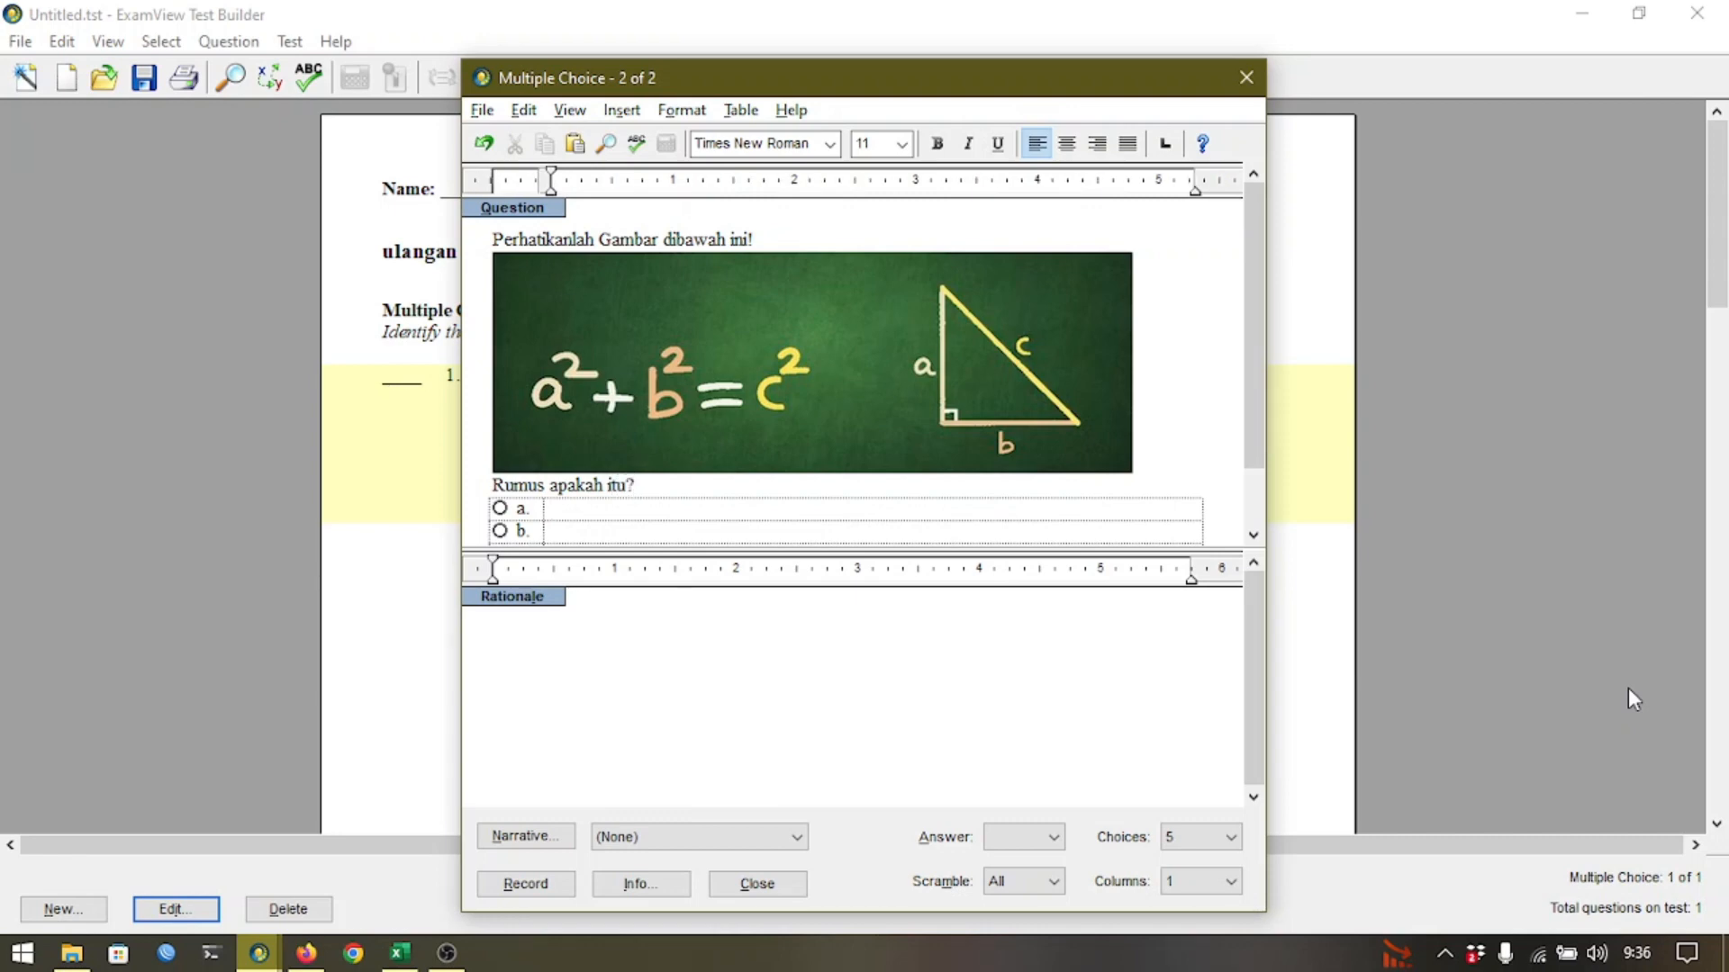
text(Jawaban 1)
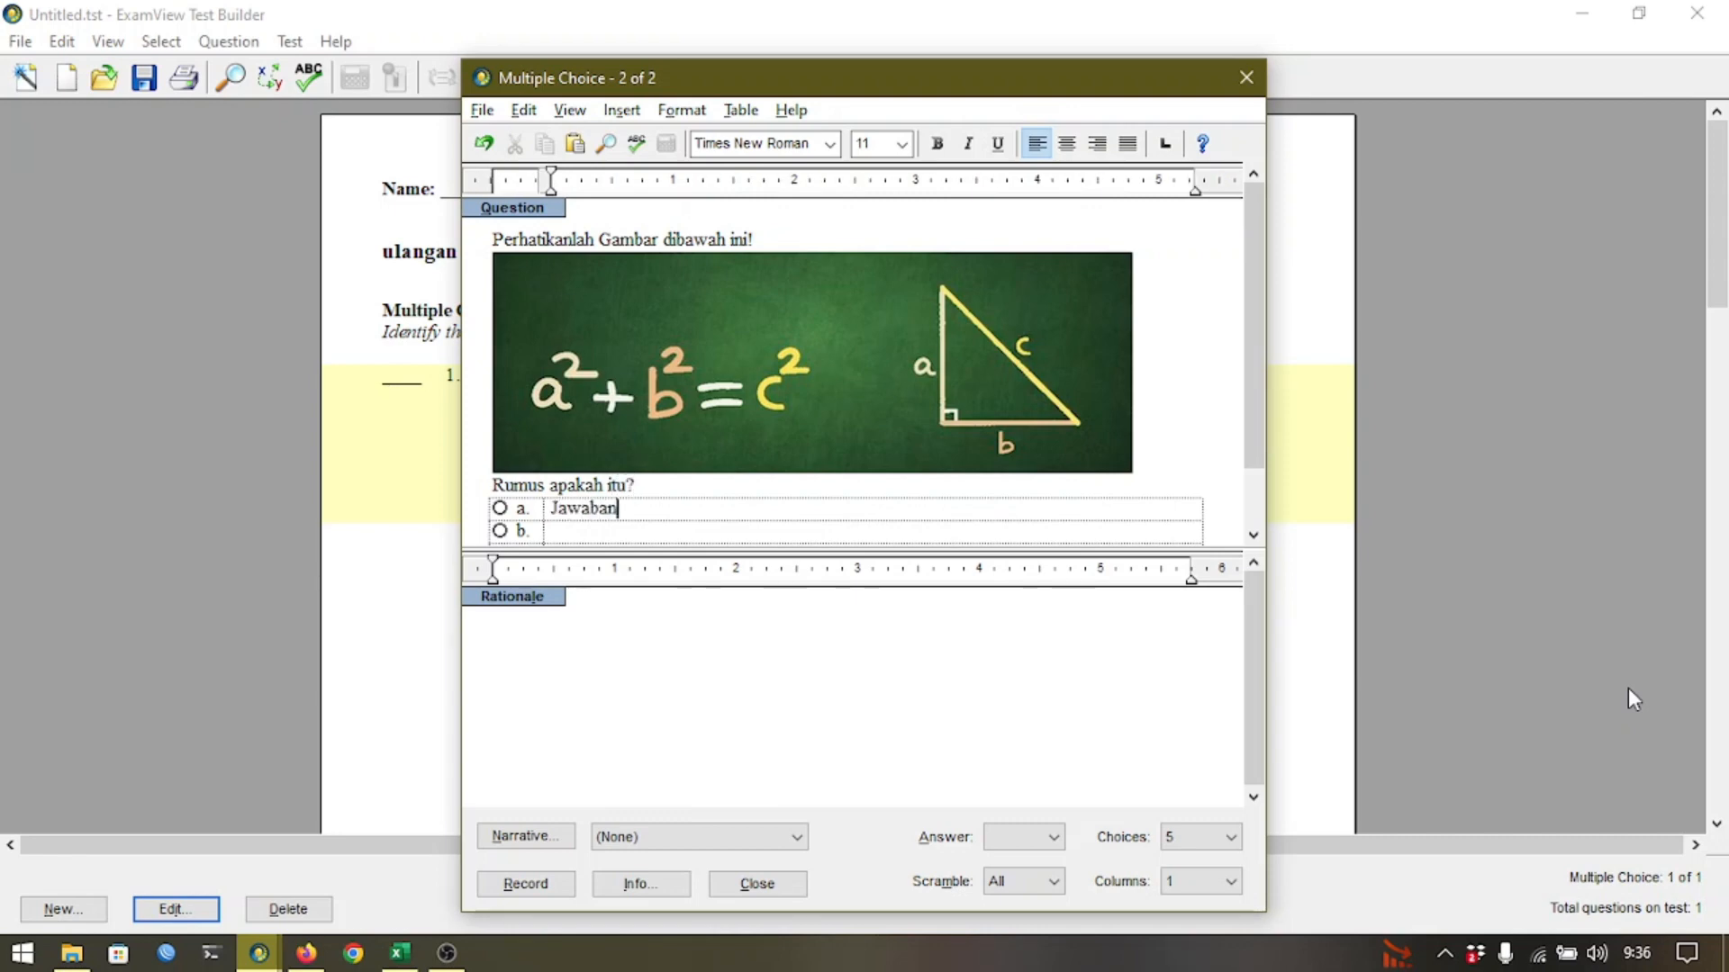
key(Tab)
text(Jawaban 2)
key(Tab)
text(J)
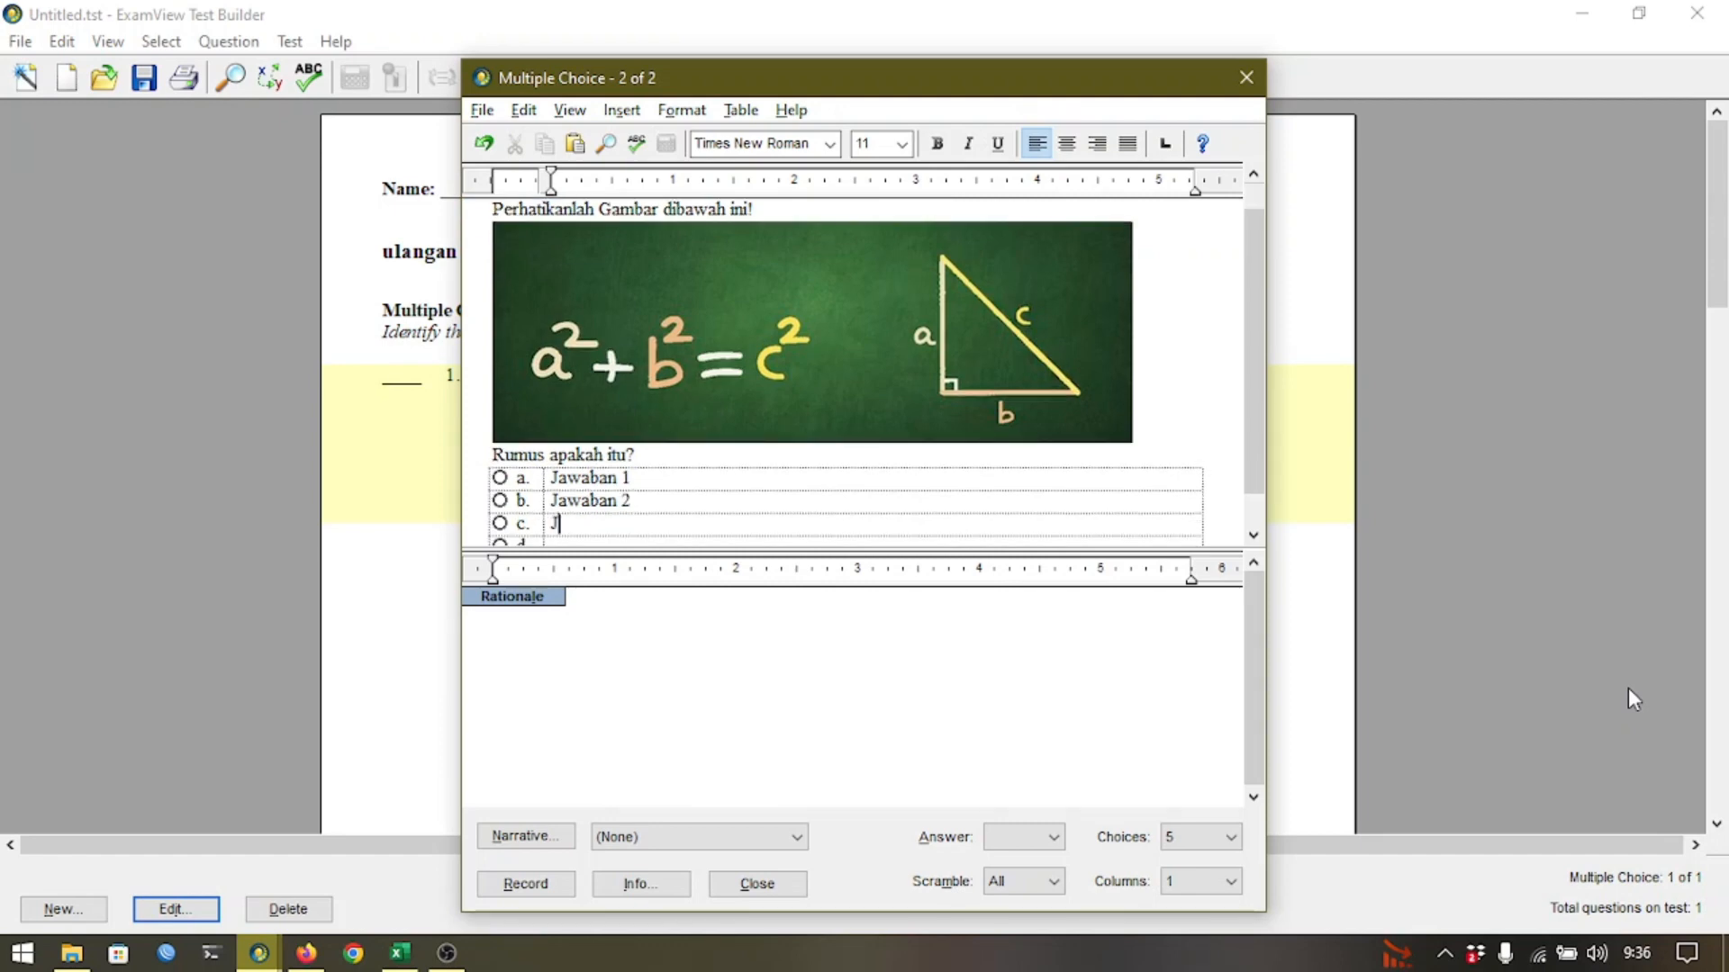
text(awaban 3)
key(Tab)
text(J)
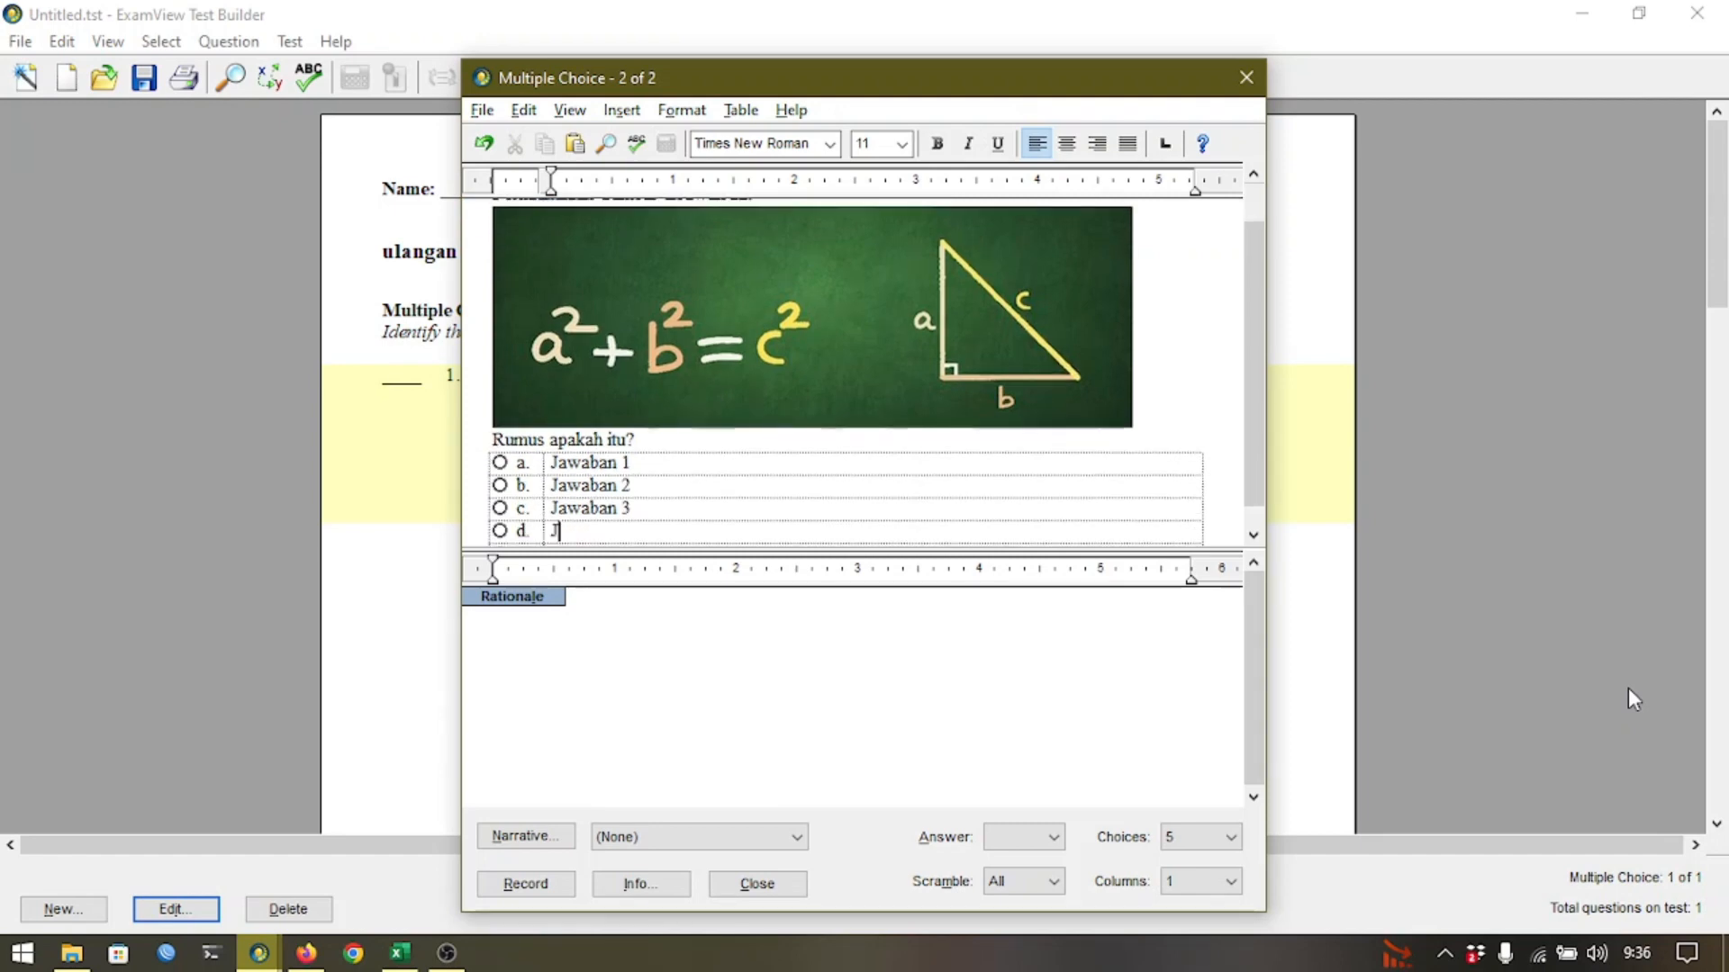
text(awaban 4)
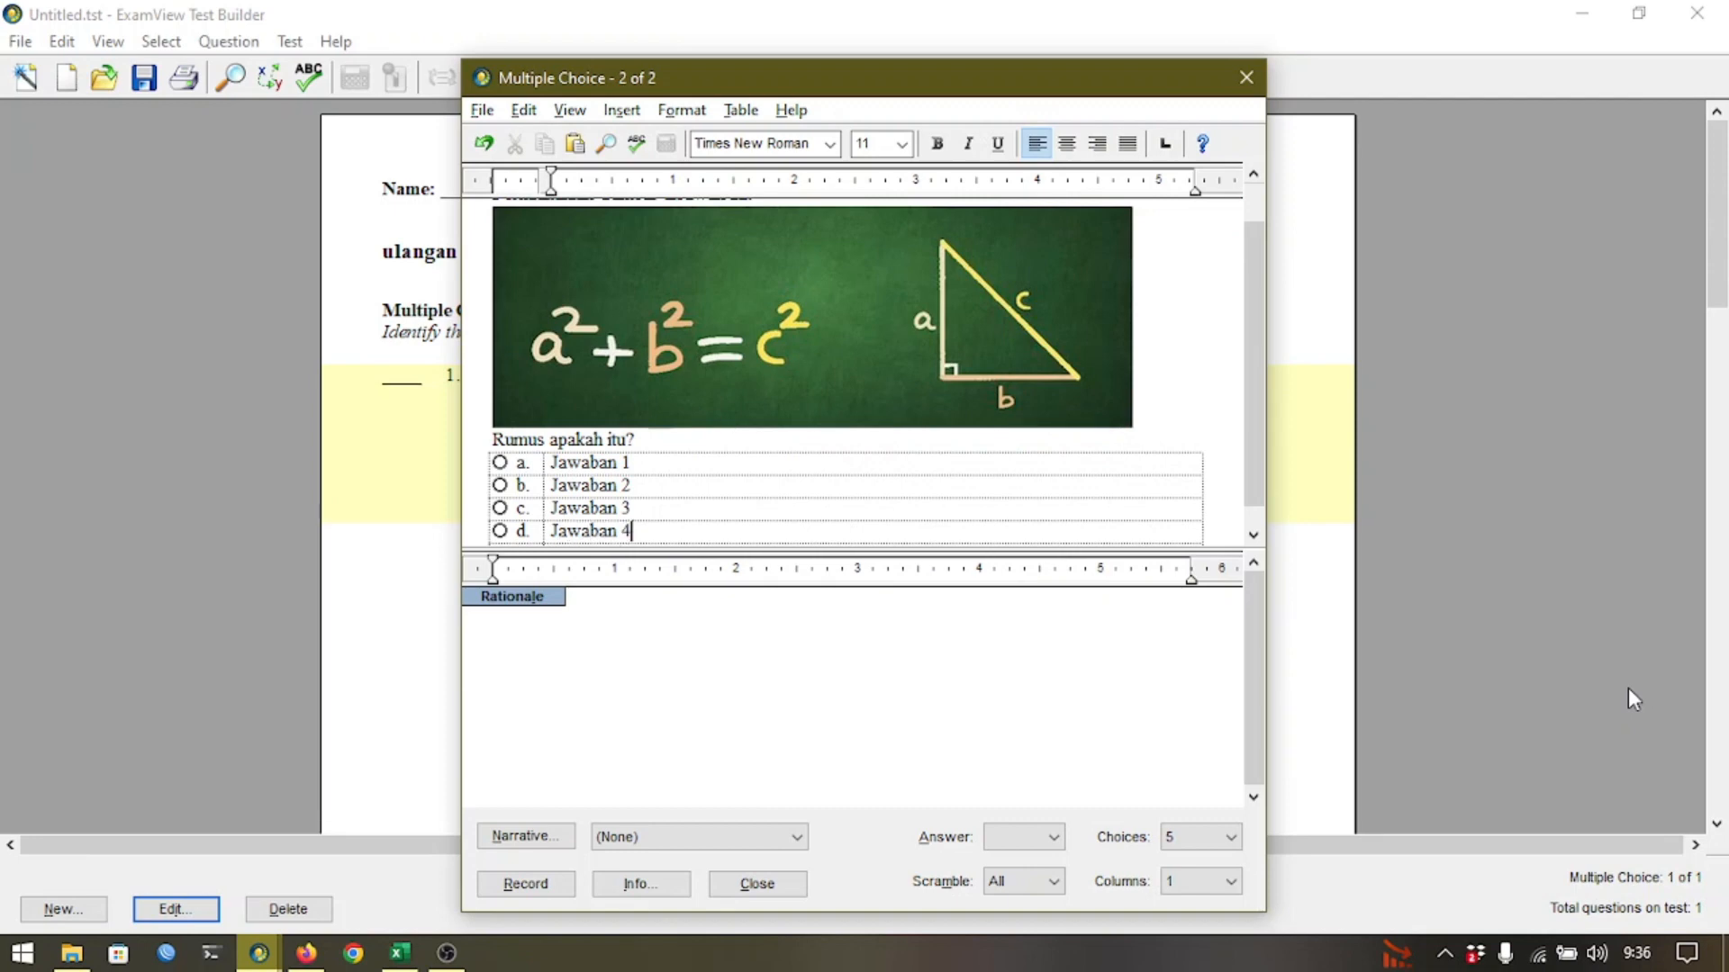
key(Tab)
text(Jawaban 5)
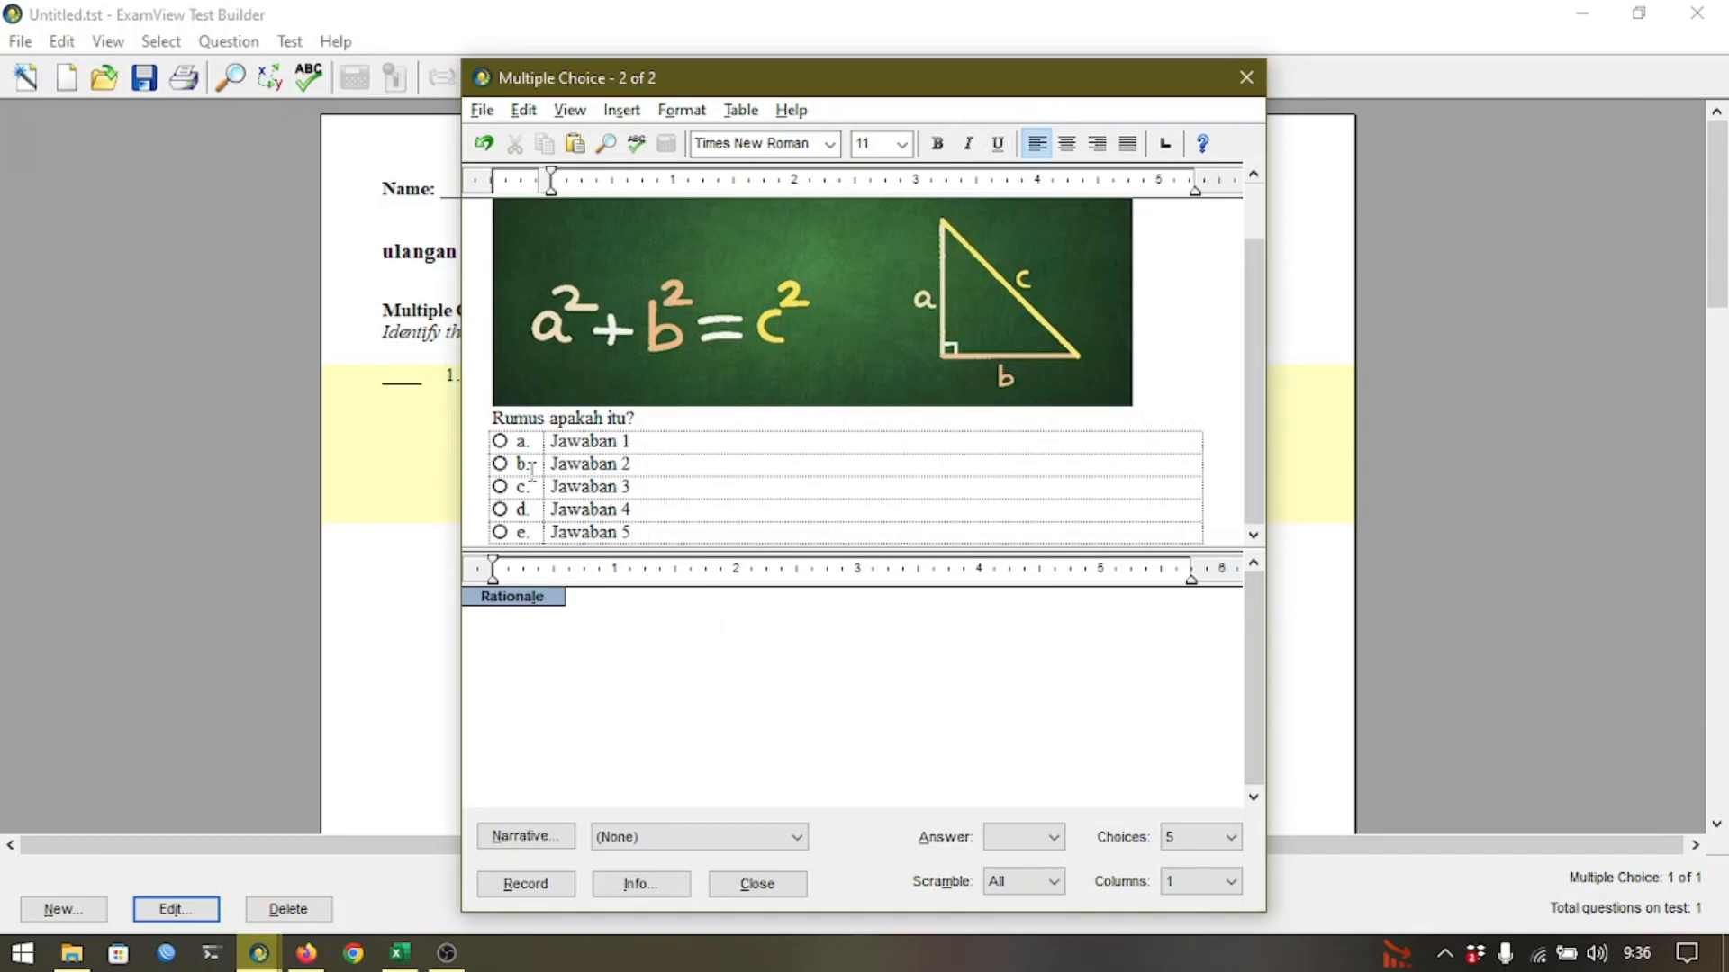
click(1206, 845)
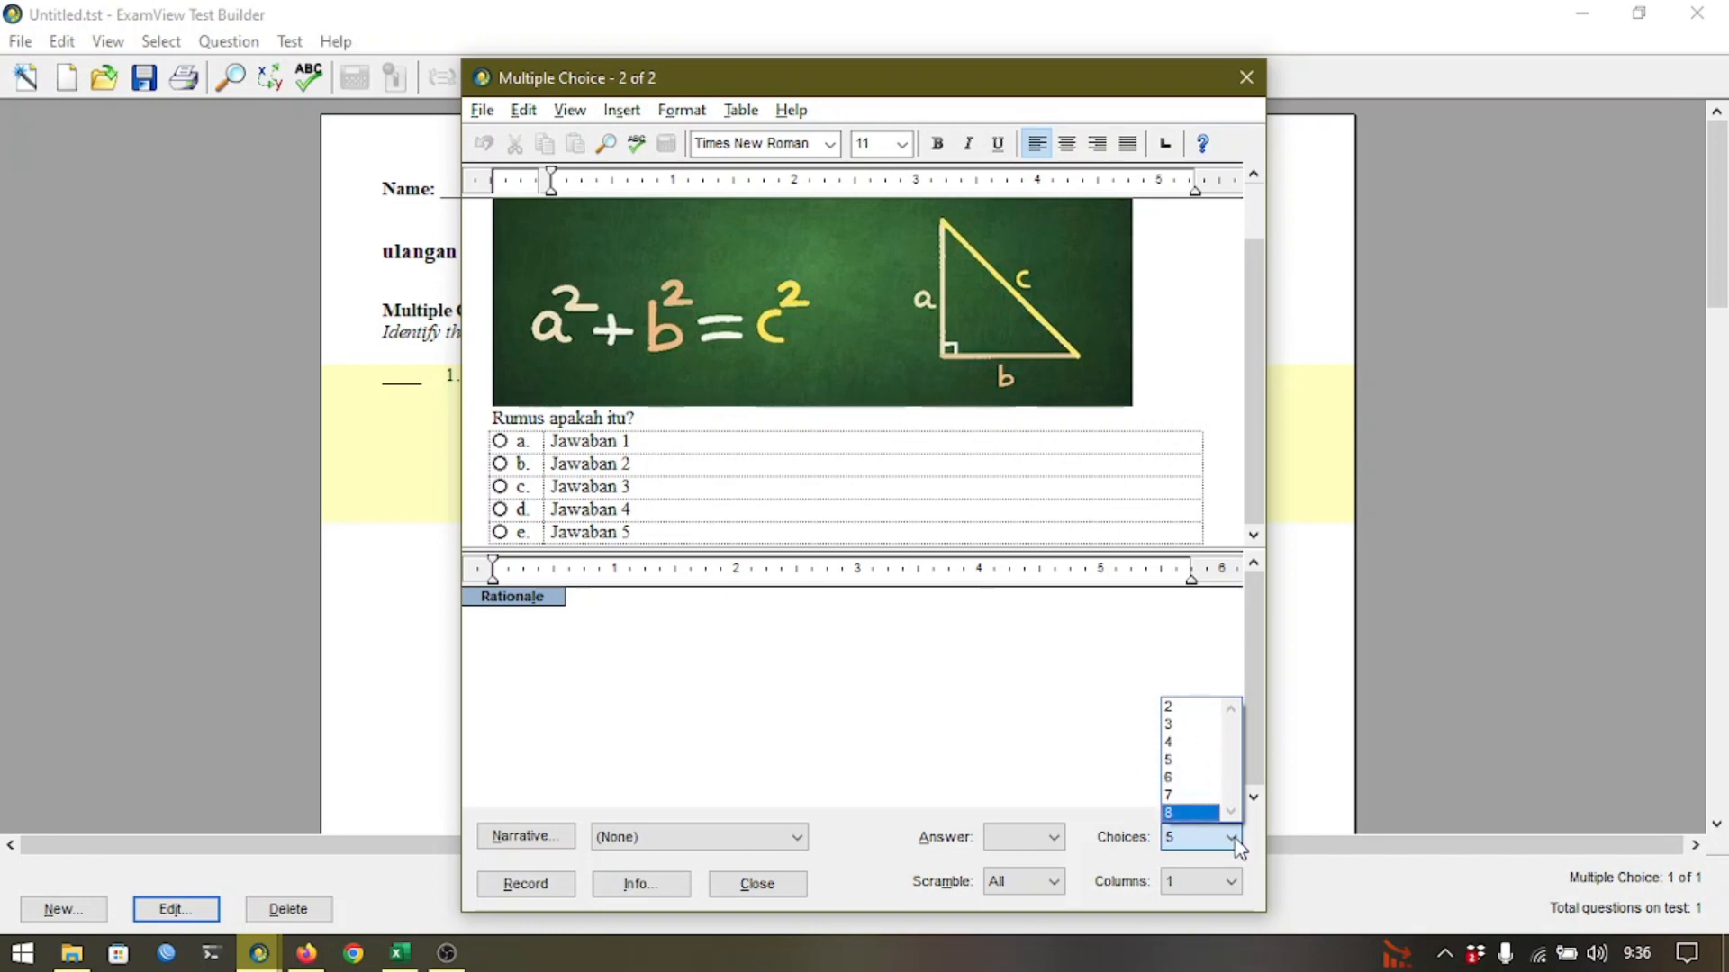
click(961, 699)
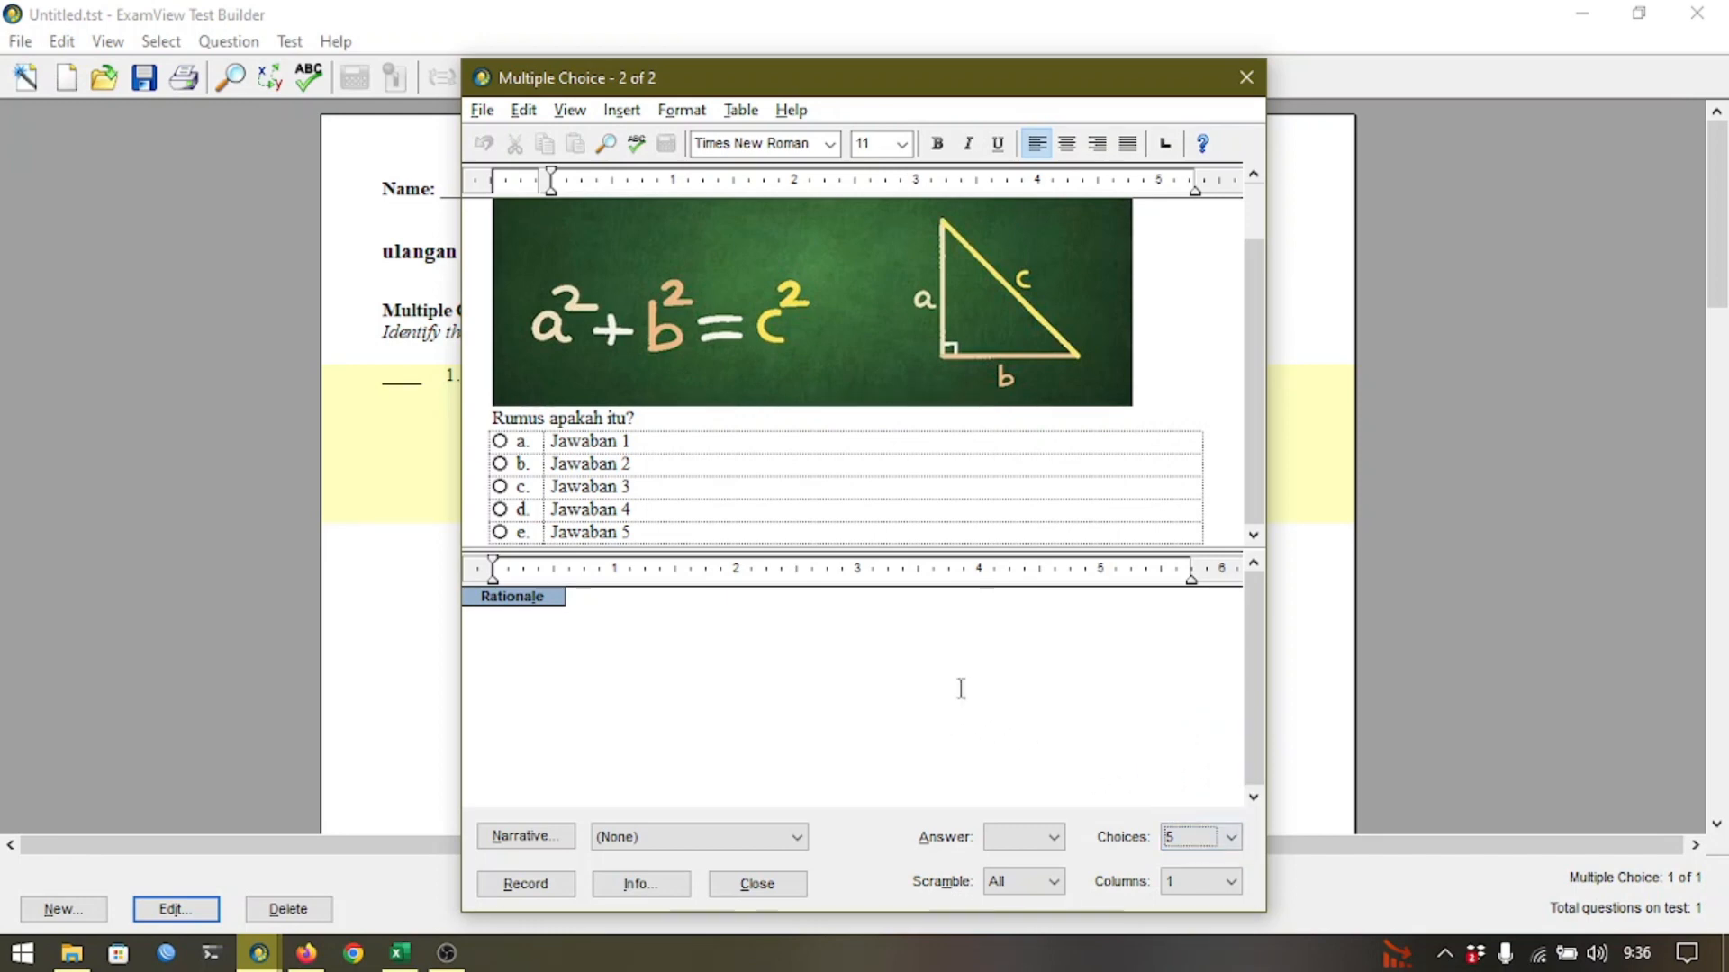
Mark b as the correct answer and record the Pythagoras question as question 2 of the test.
click(500, 464)
click(515, 882)
scroll(797, 439, down, 5)
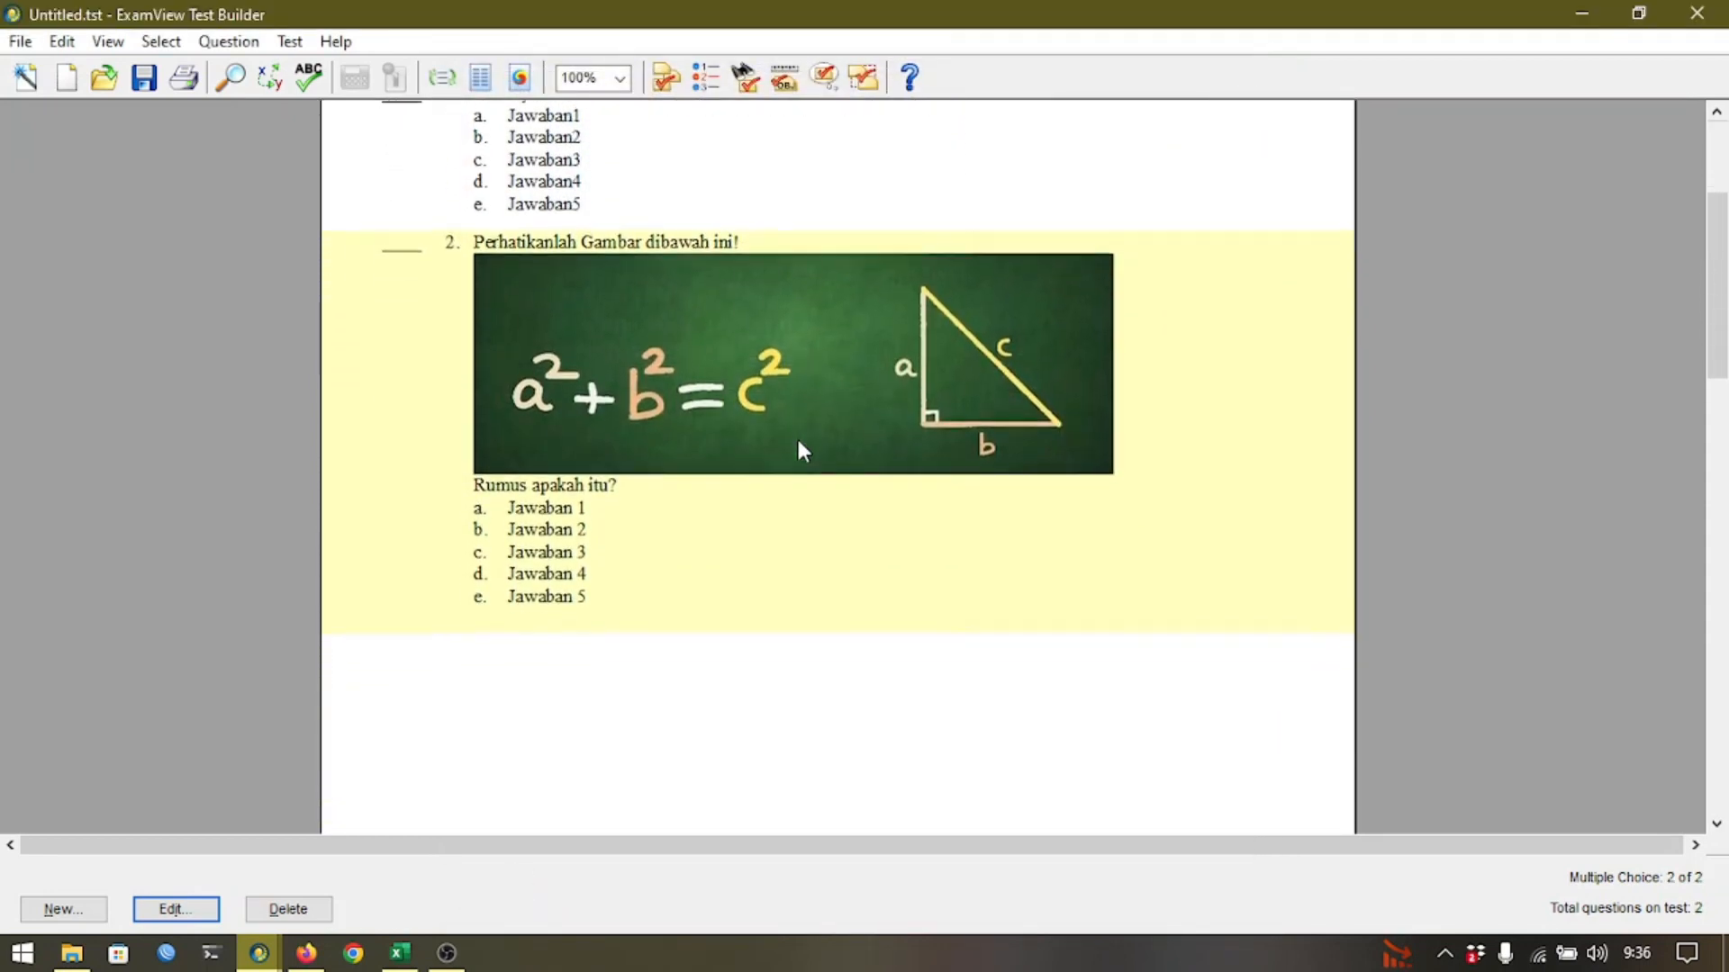
scroll(803, 450, up, 2)
scroll(802, 449, down, 7)
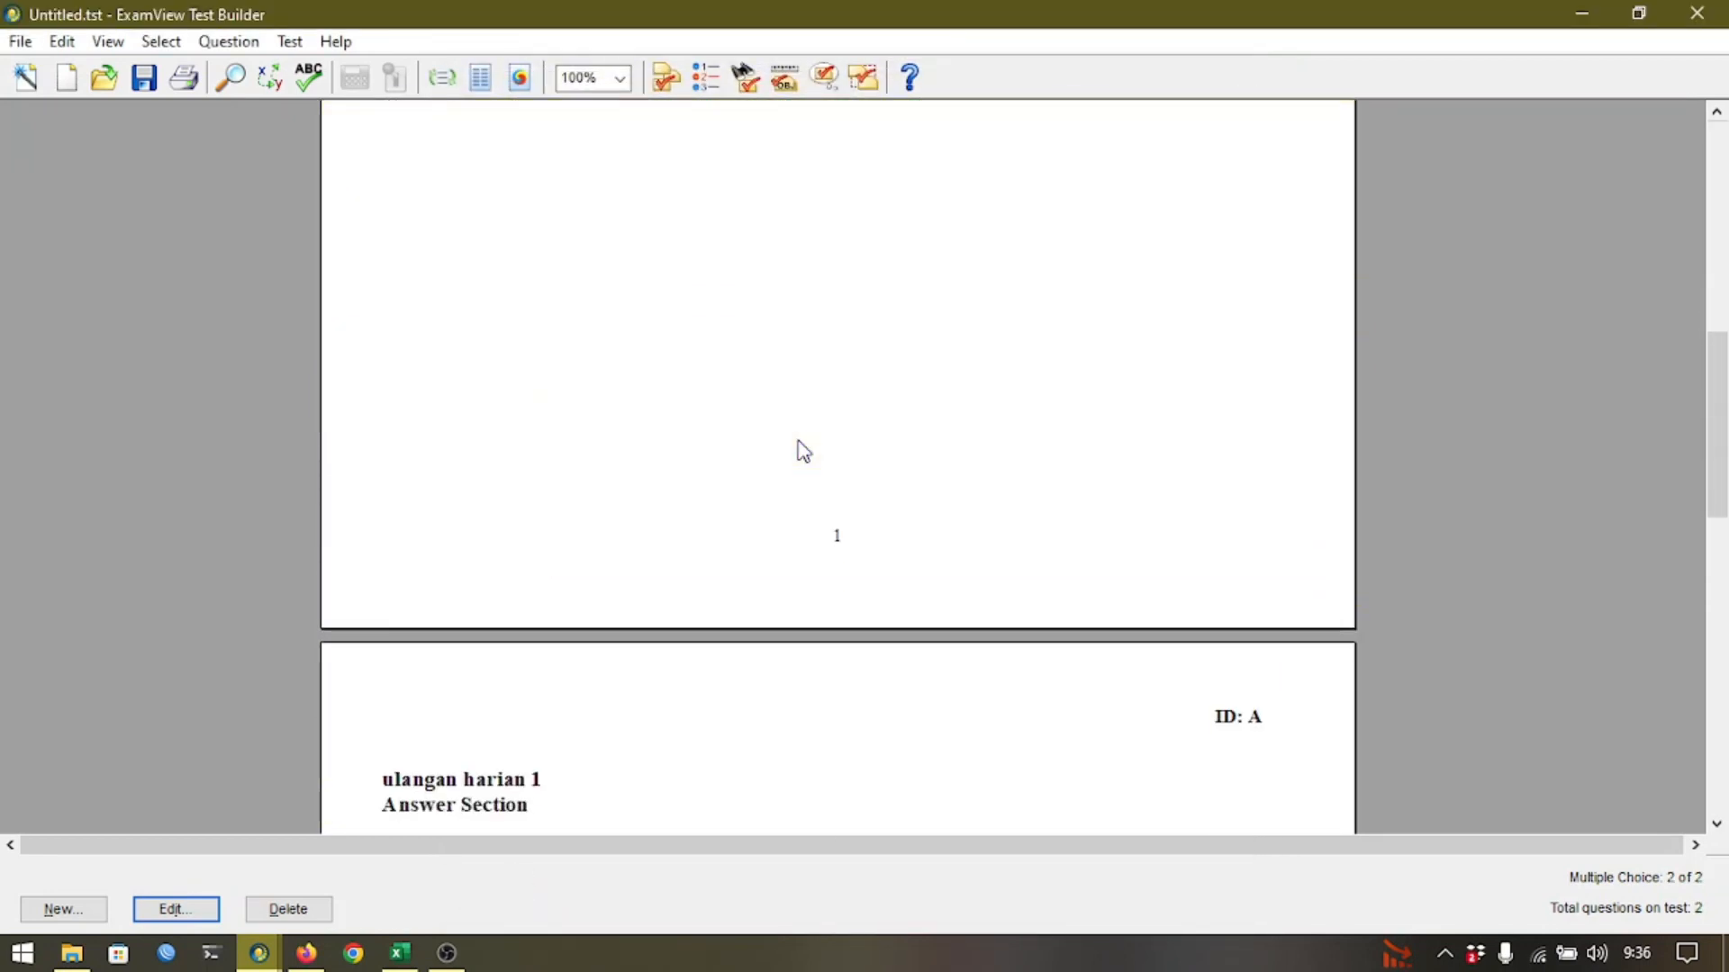
scroll(799, 448, up, 8)
scroll(803, 452, up, 3)
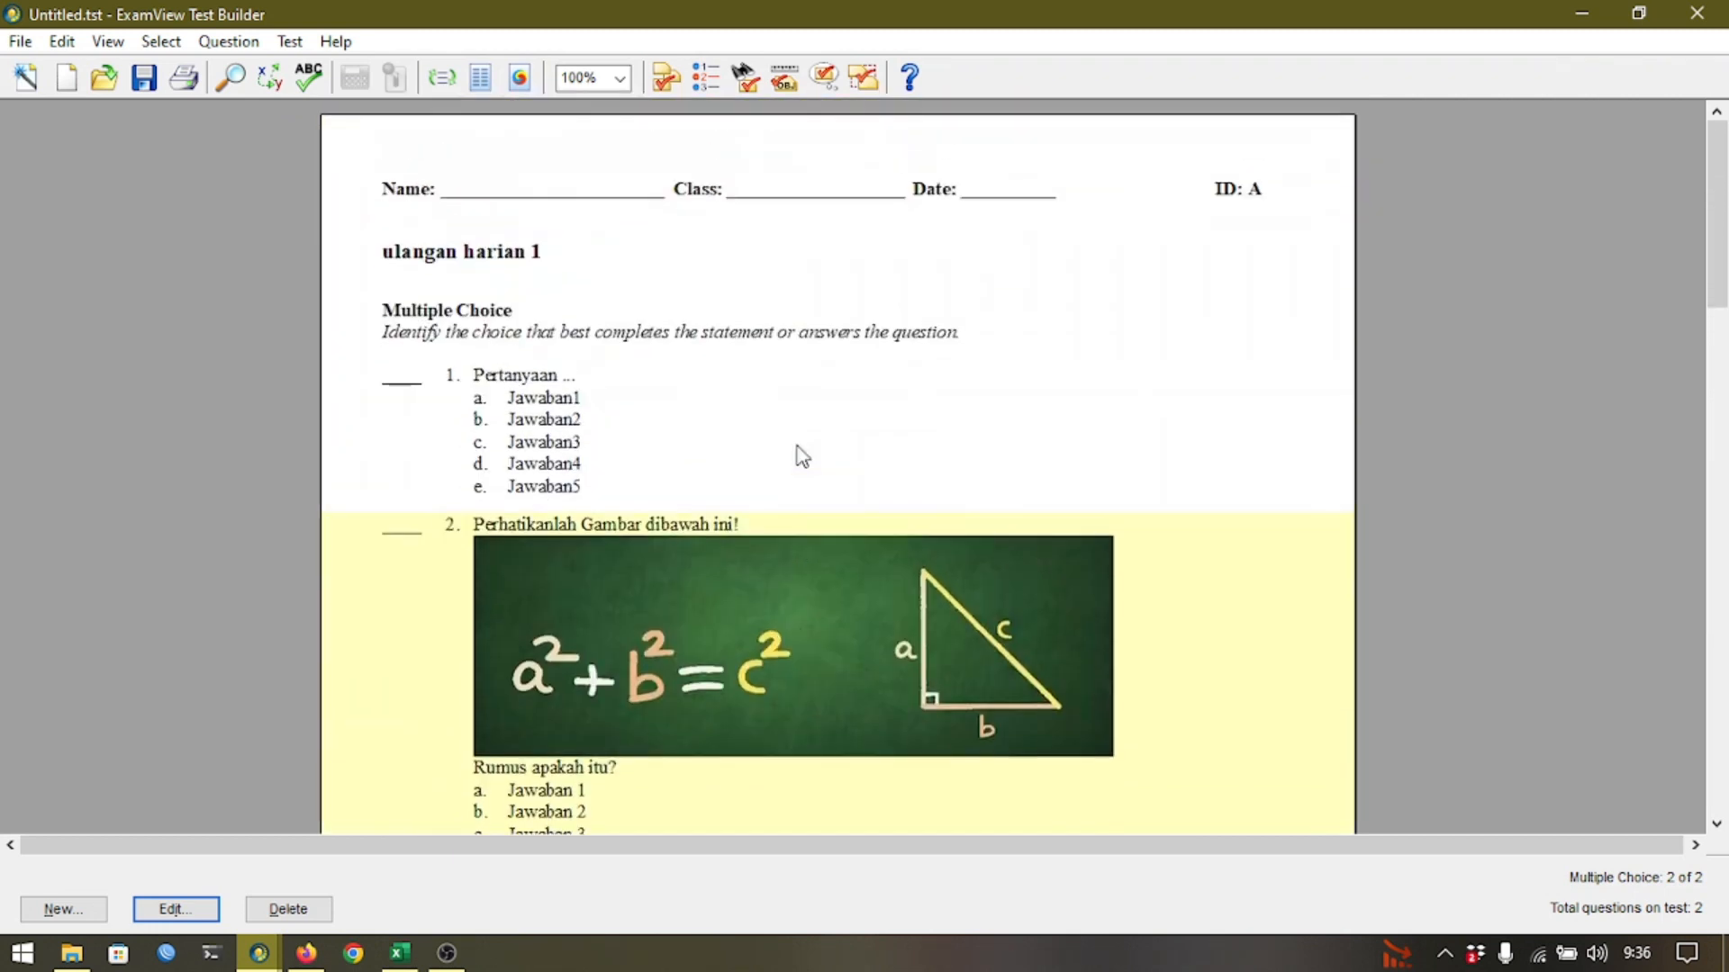
scroll(801, 456, down, 1)
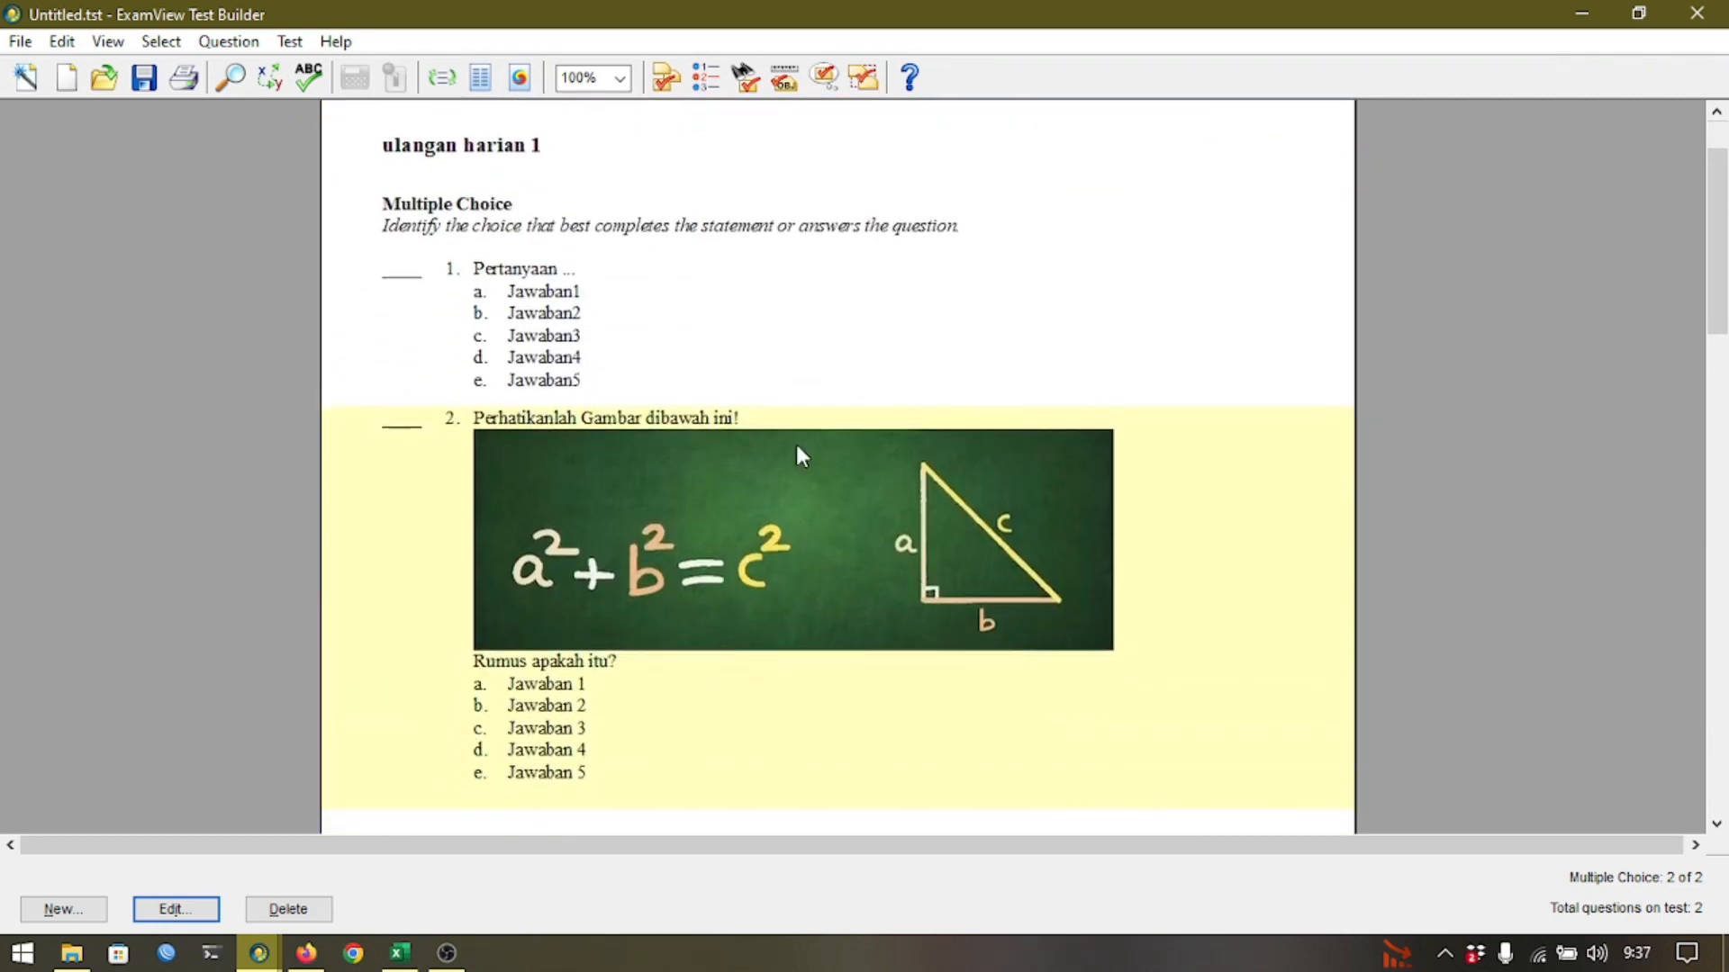
scroll(802, 457, down, 1)
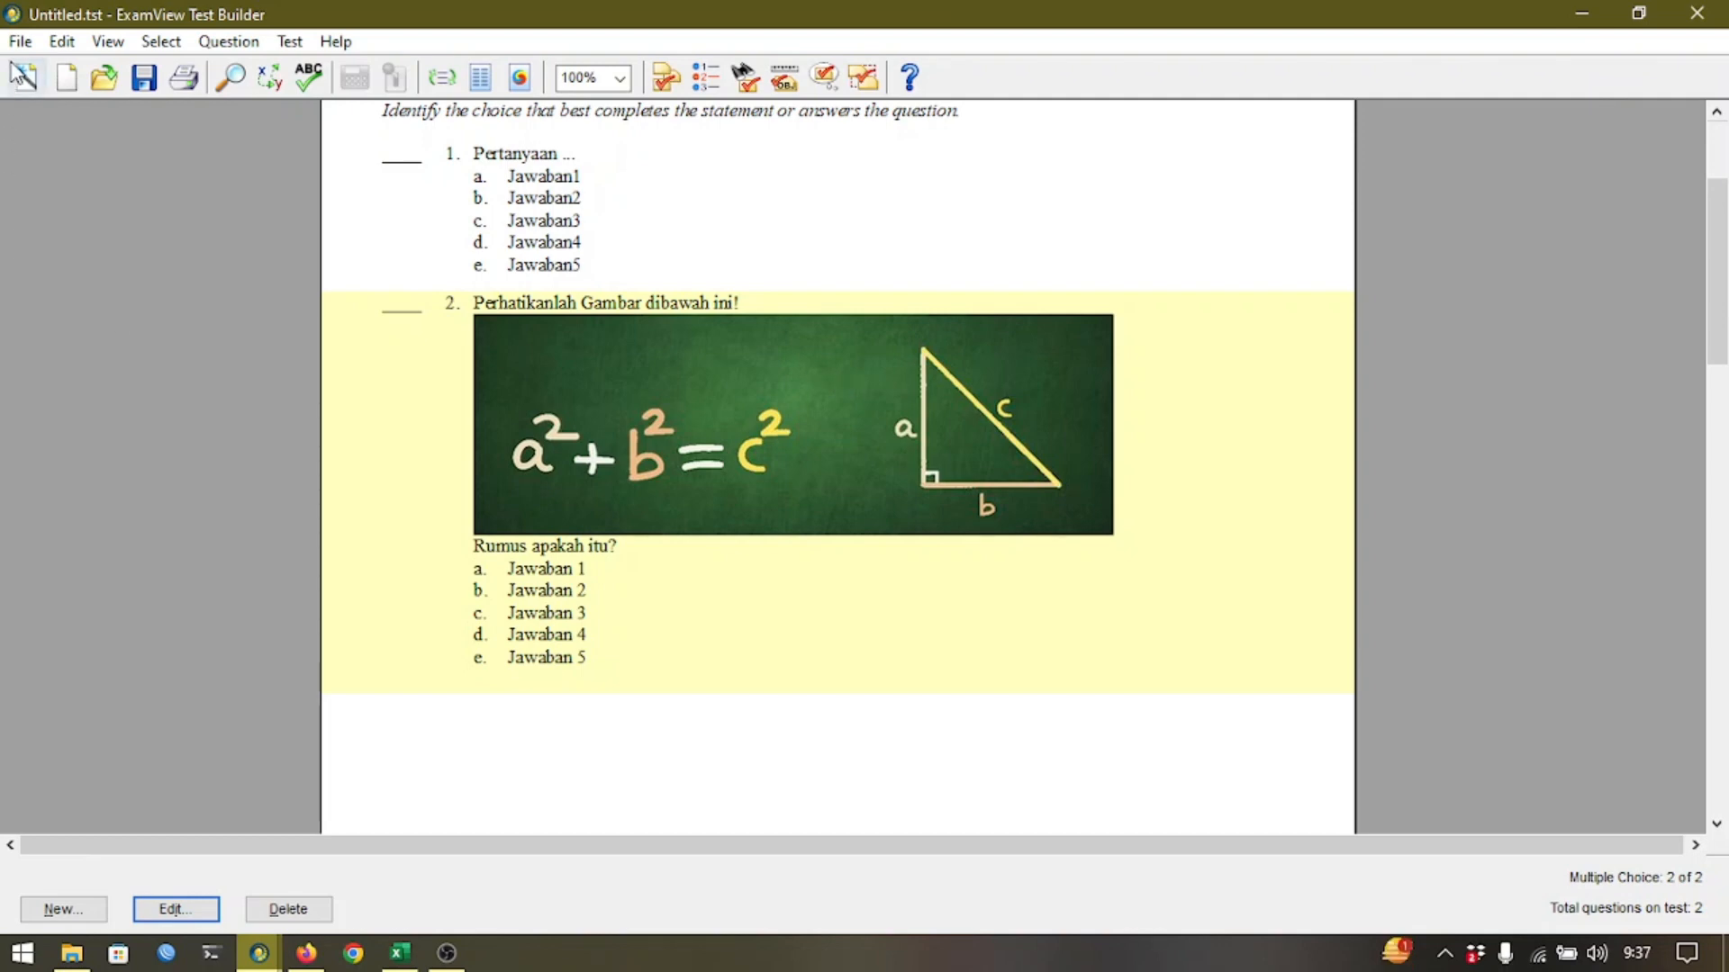
Save the test as 'ulangan harian' in the Desktop LMS folder.
click(25, 45)
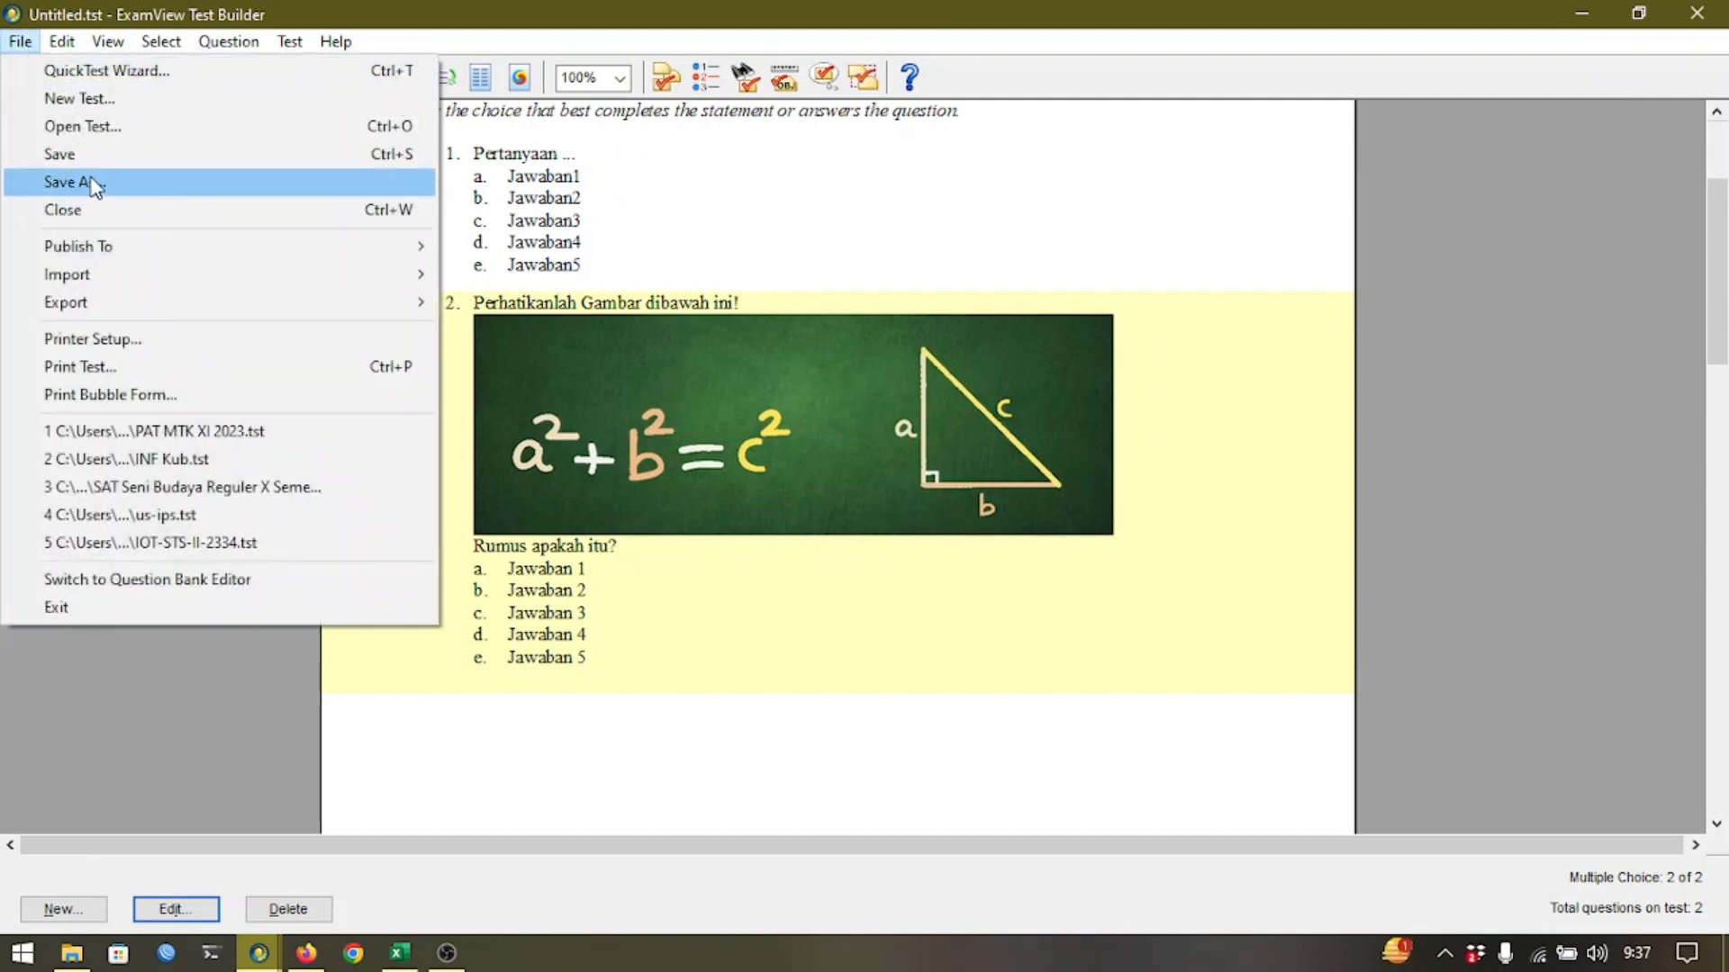
click(104, 164)
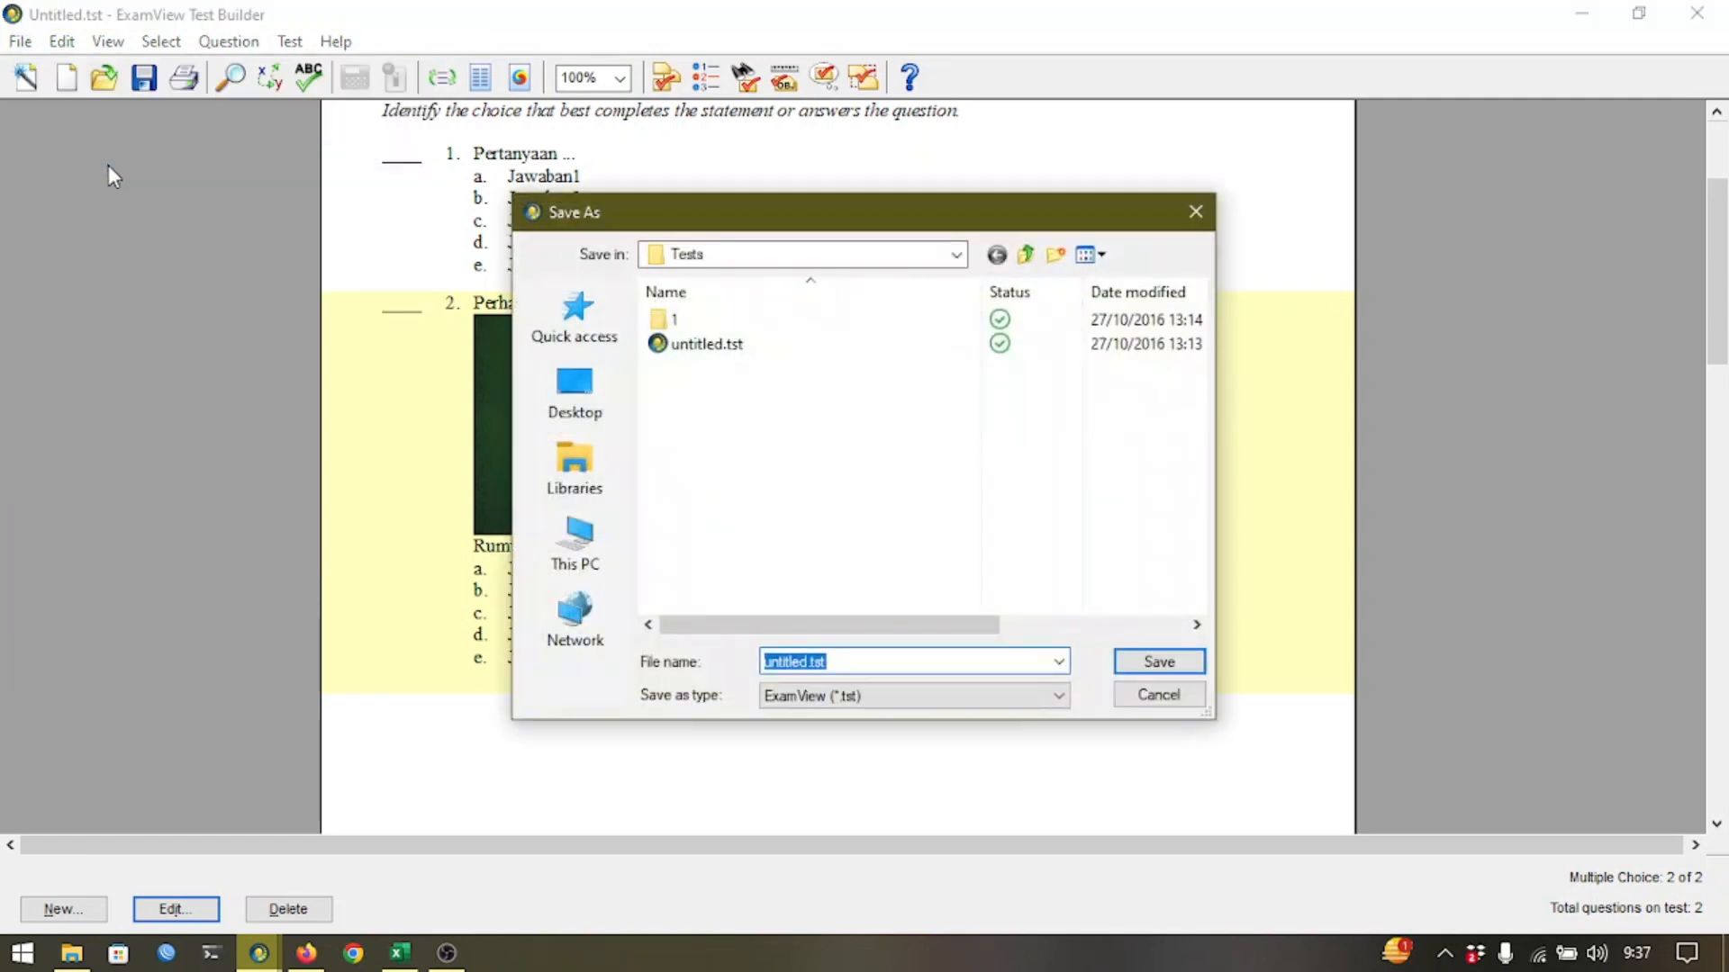
click(567, 394)
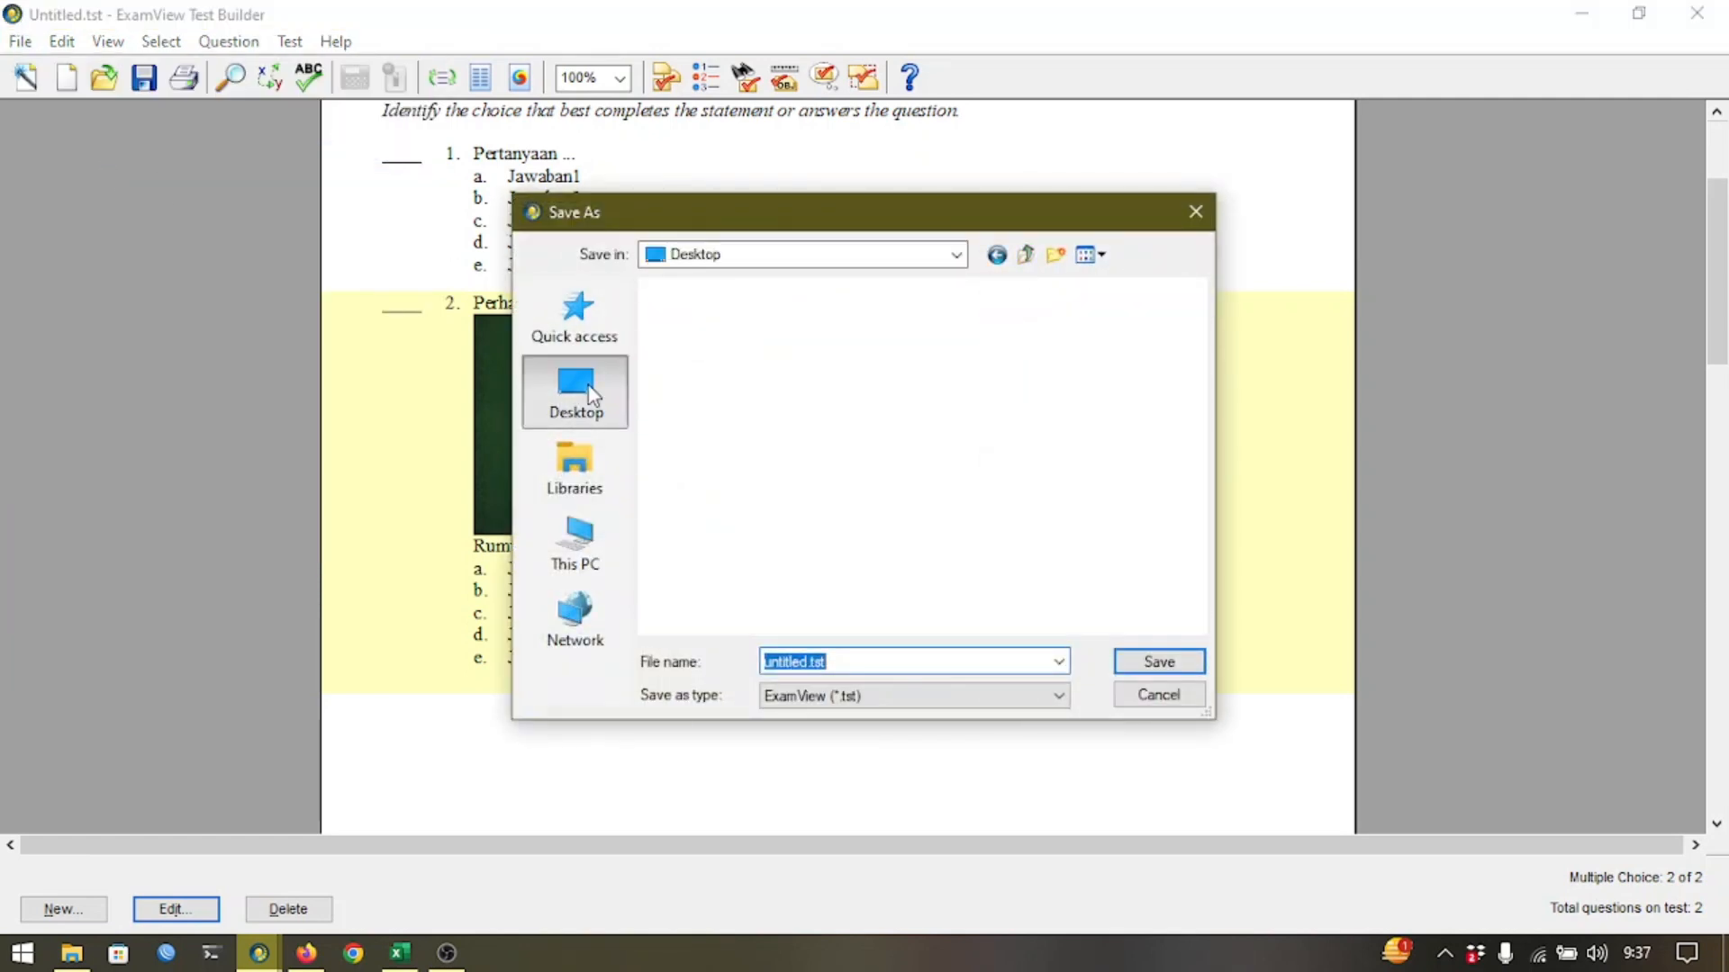
scroll(740, 483, down, 5)
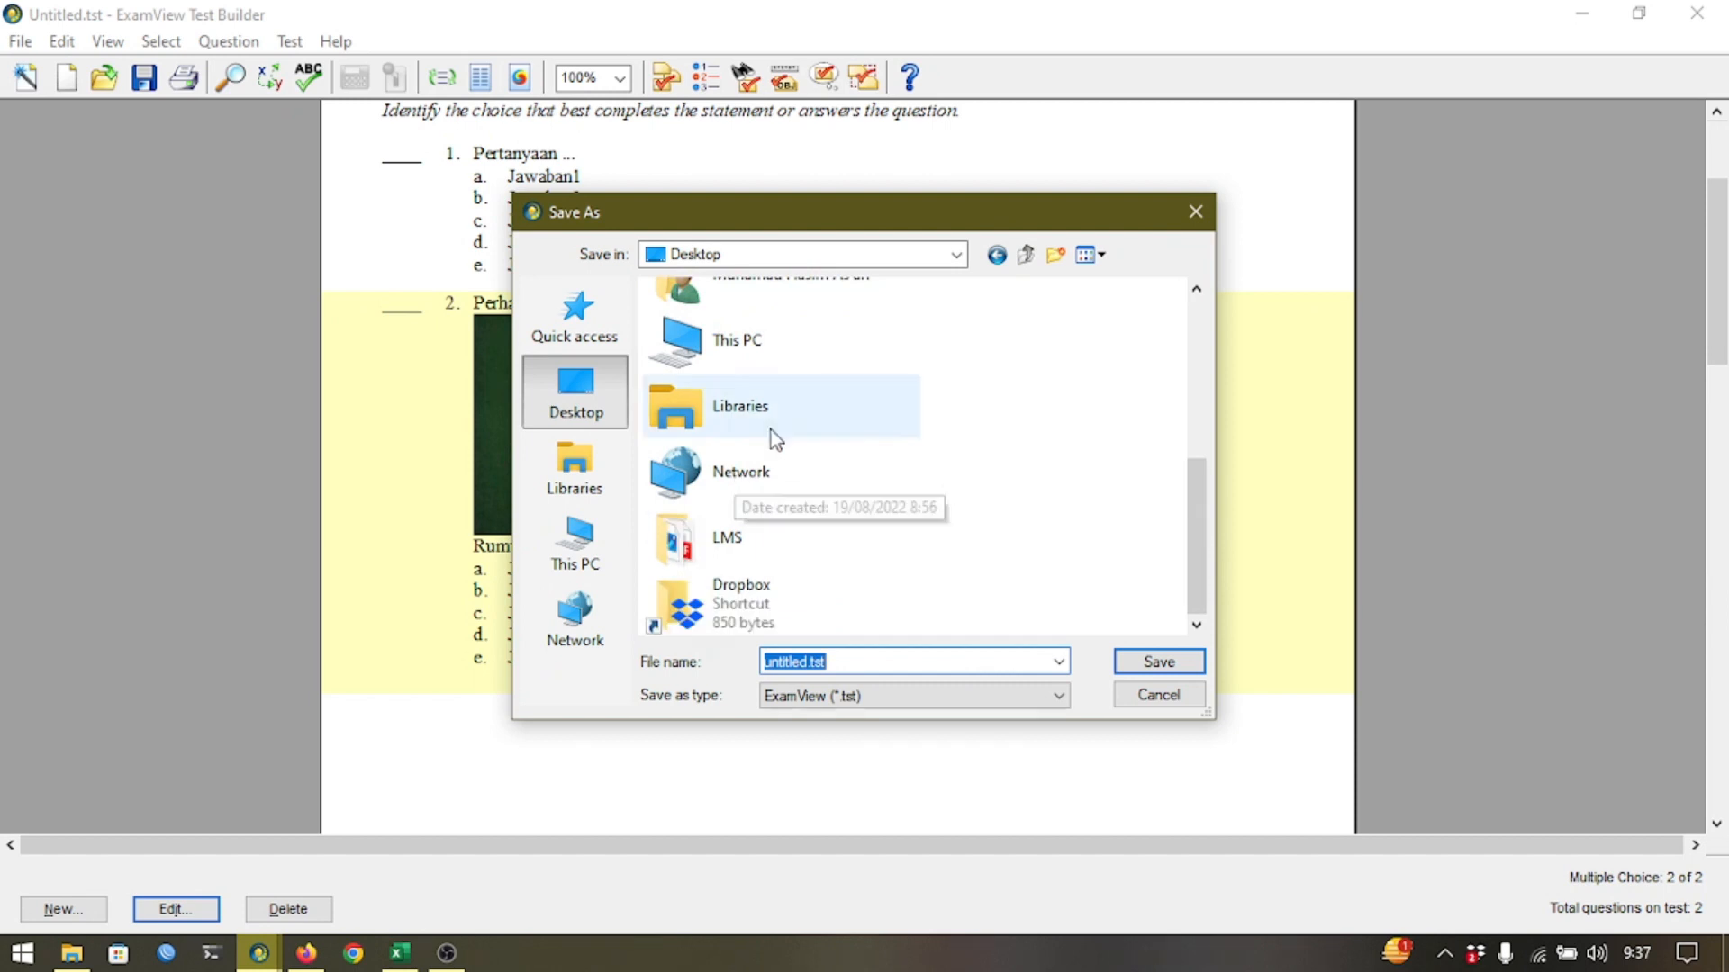
click(766, 535)
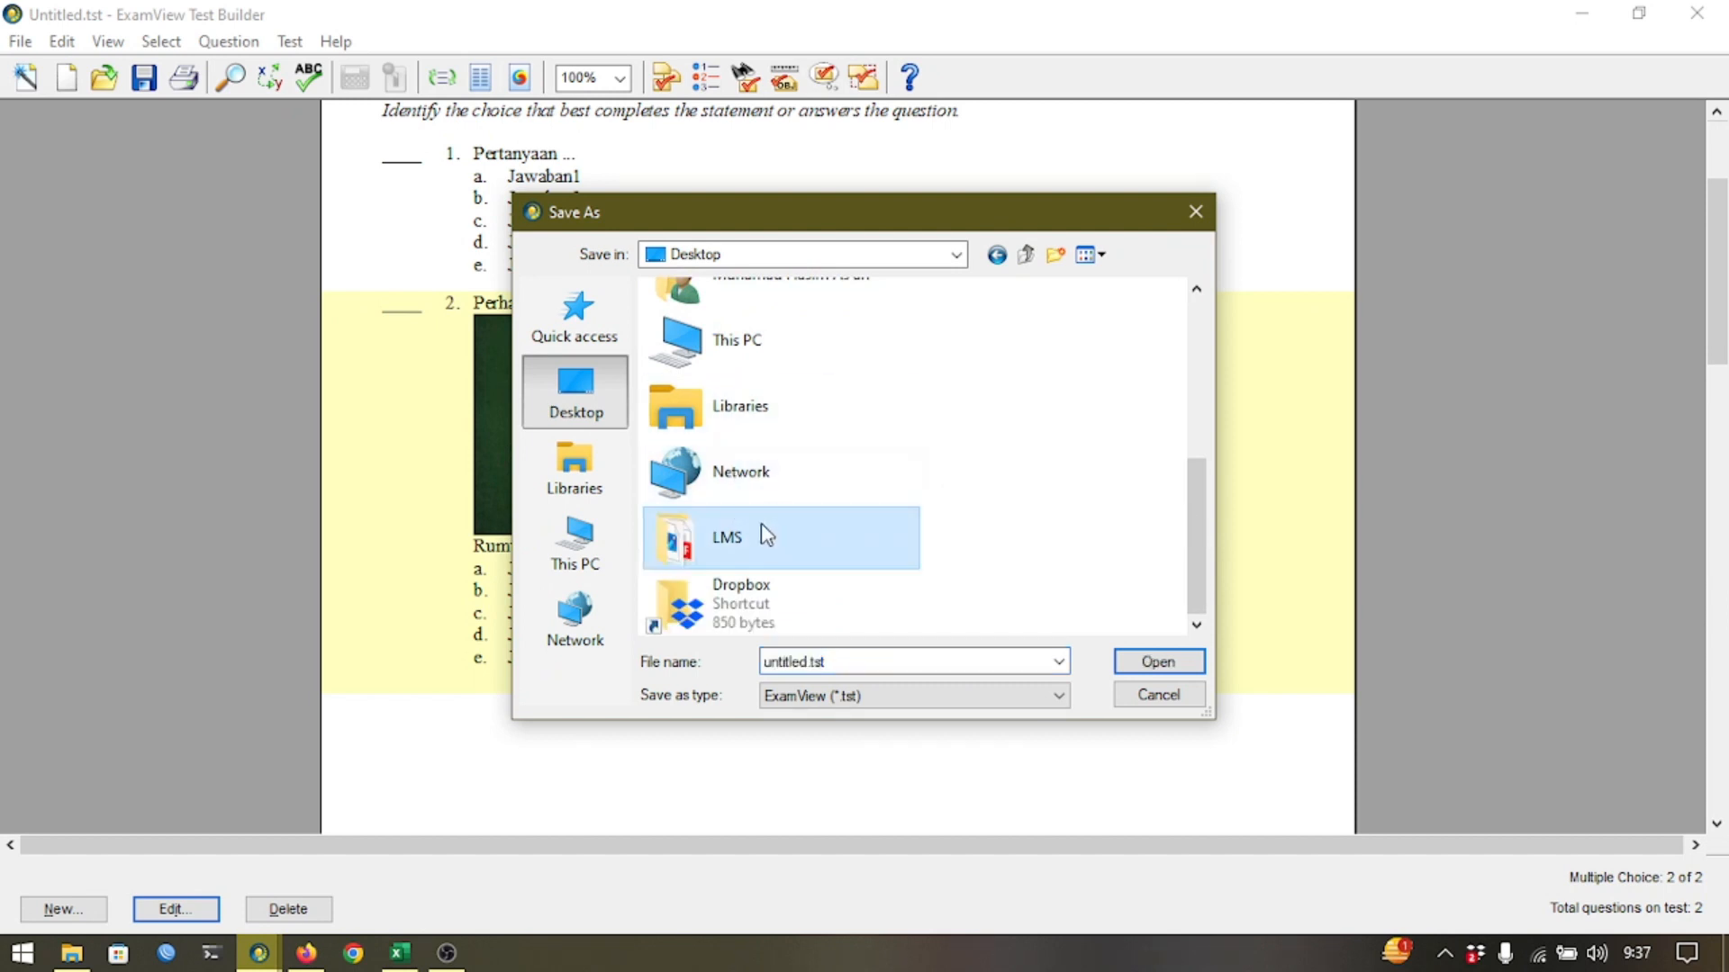
double_click(767, 535)
double_click(856, 664)
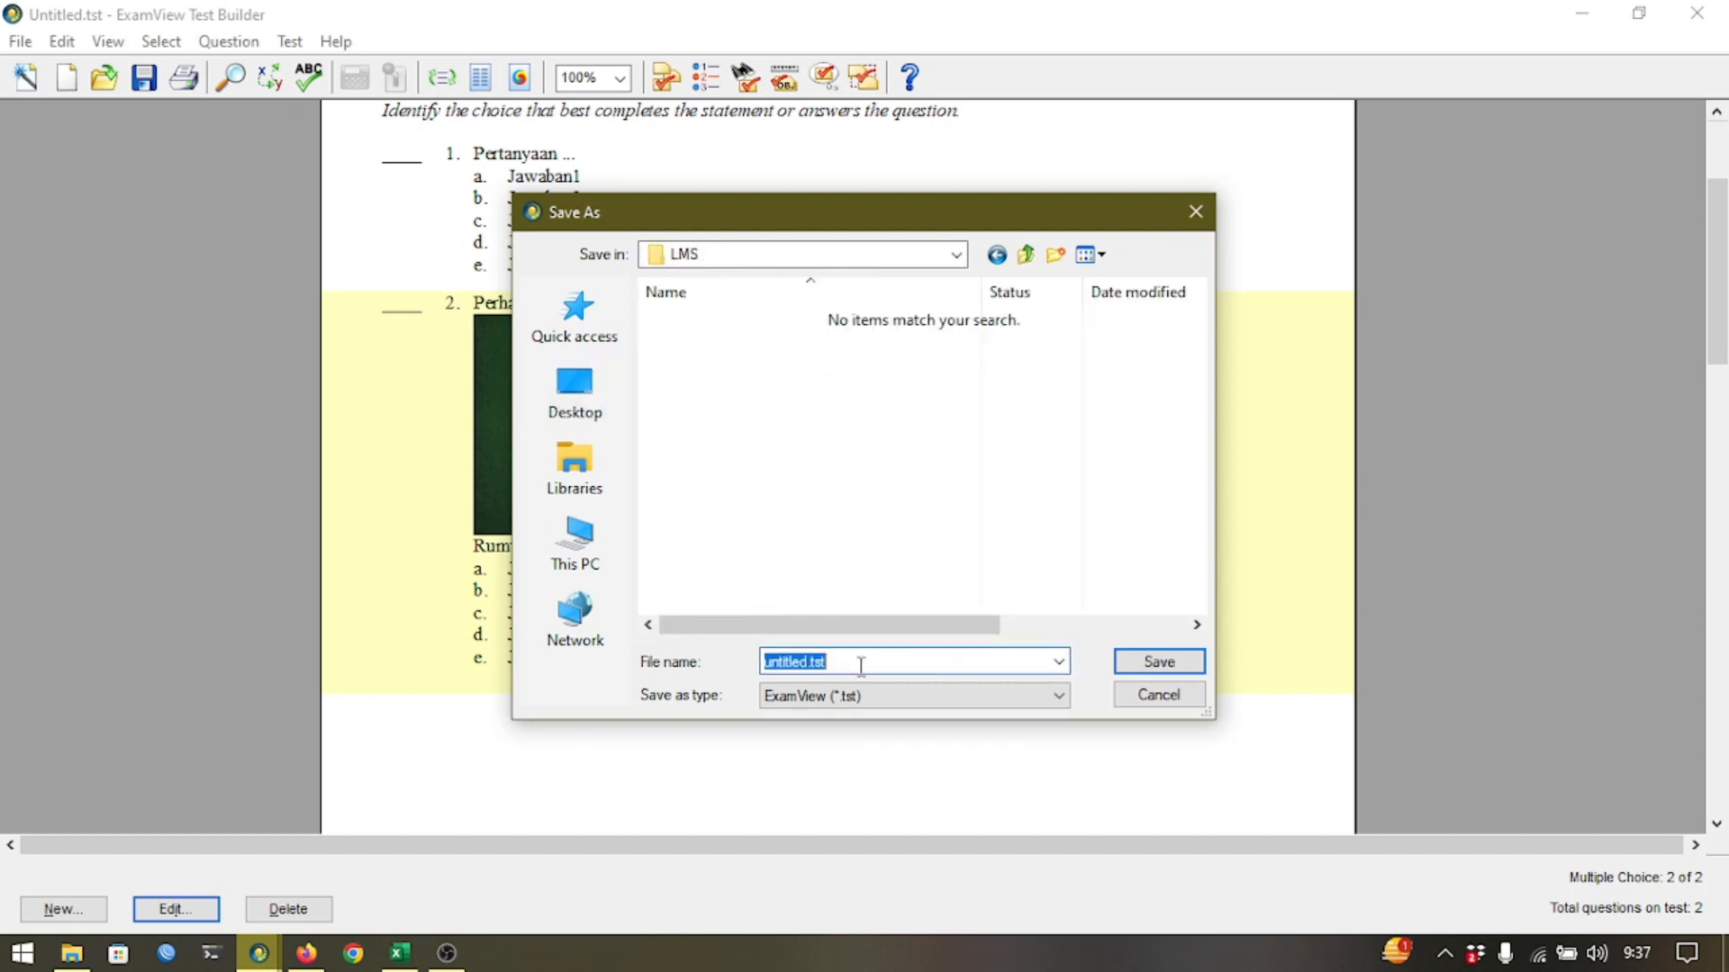
text(ulangan harian)
key(Return)
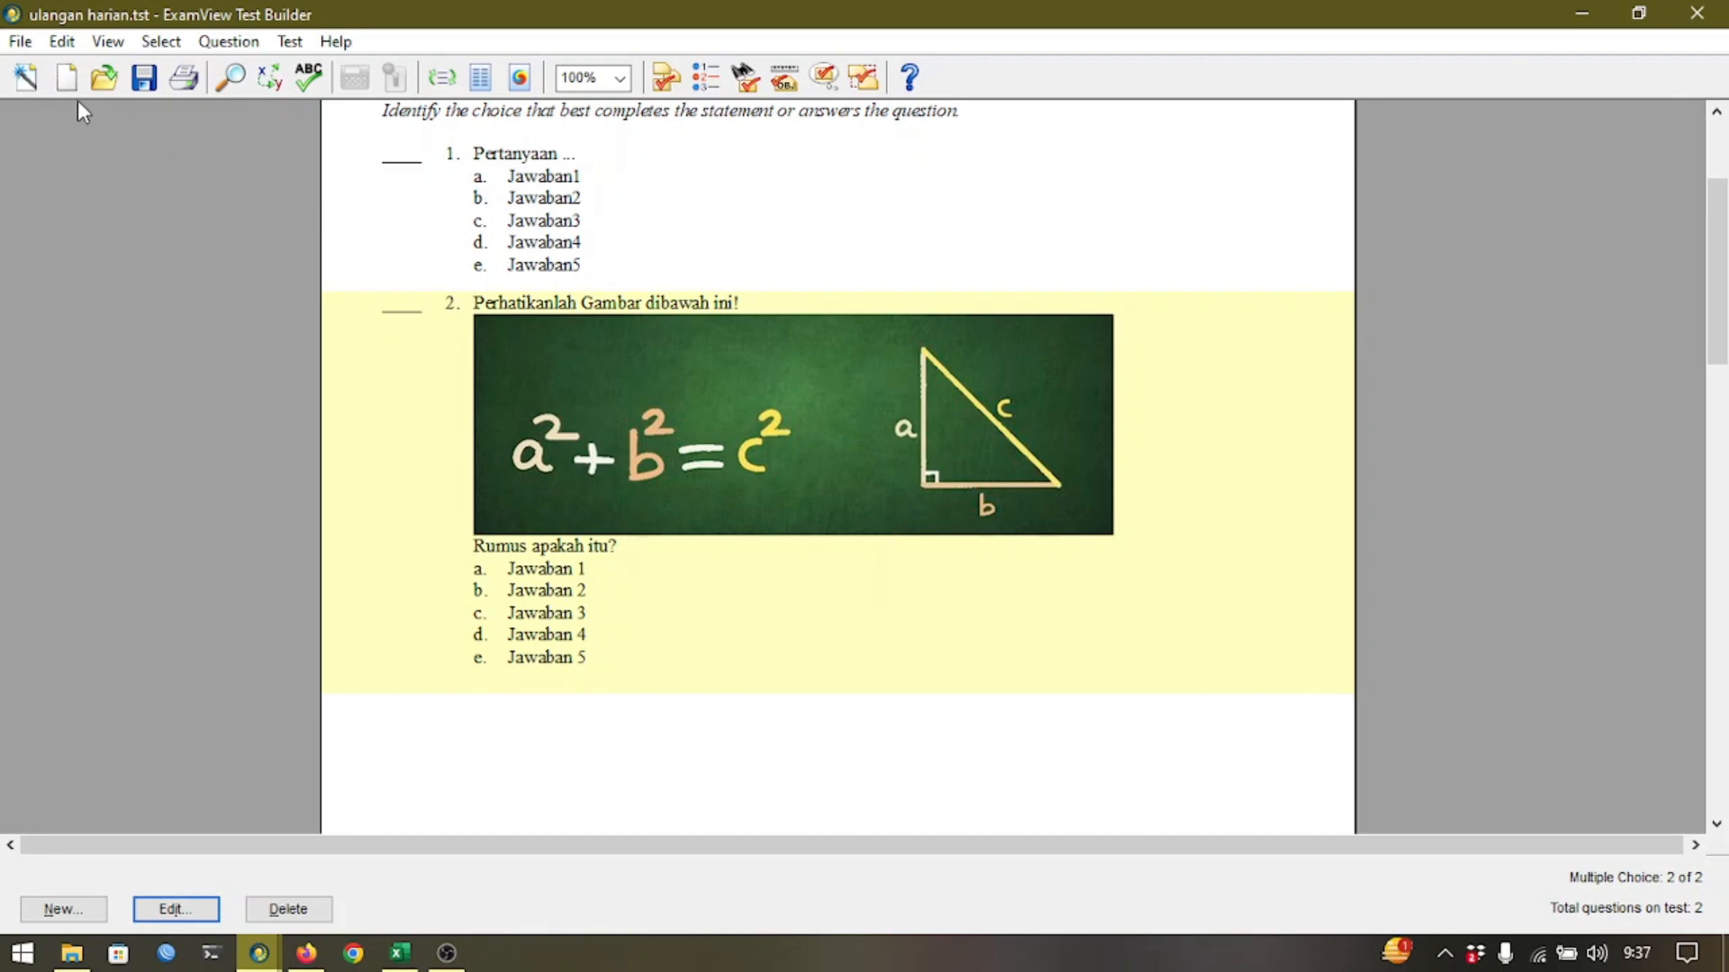
Export the test in Blackboard 6.0-7.0 format to Desktop\LMS as 'upload ulangan'.
click(16, 43)
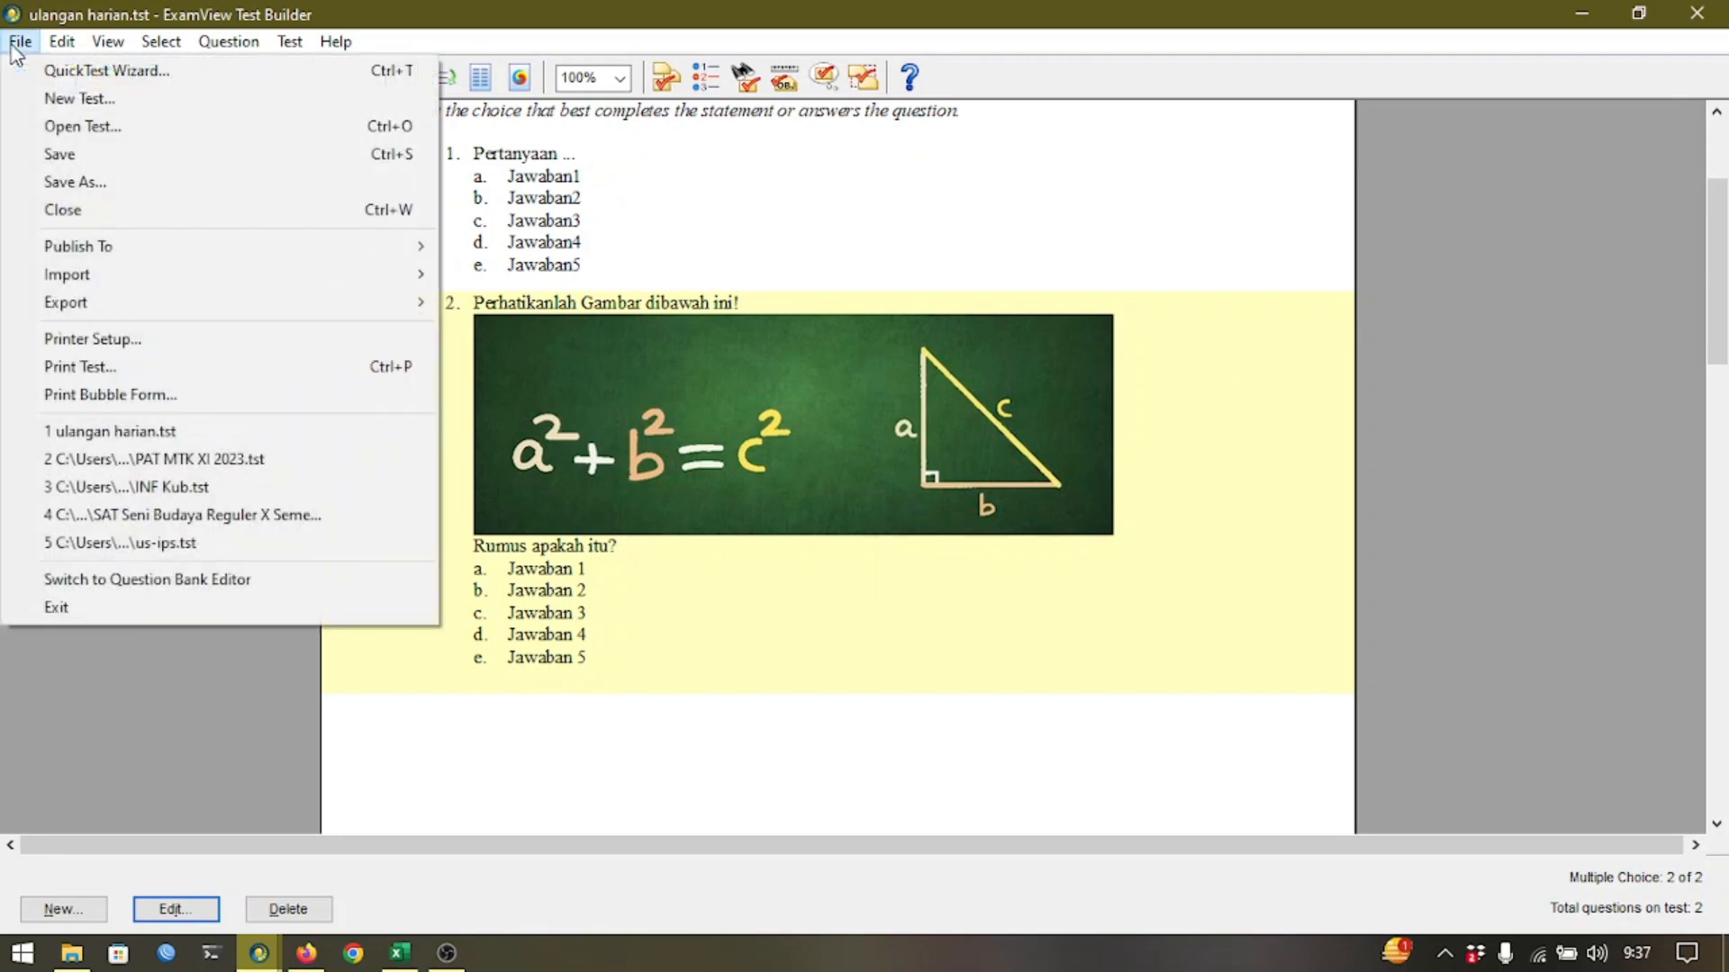
mouse_move(124, 312)
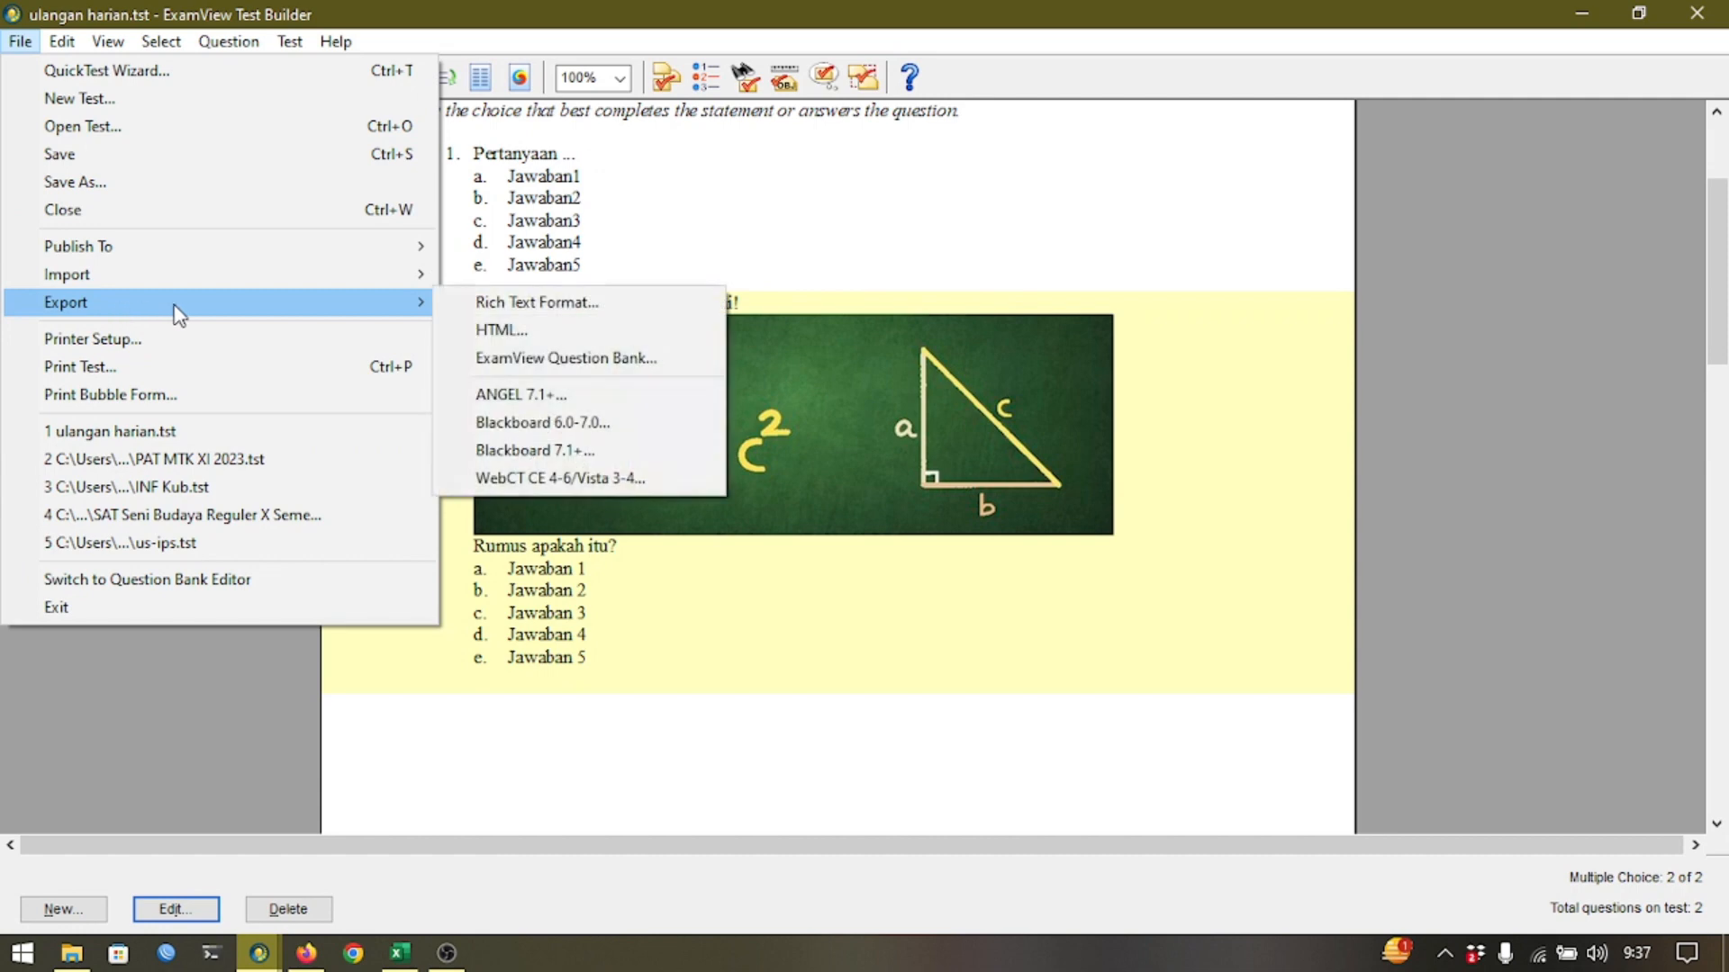
click(598, 426)
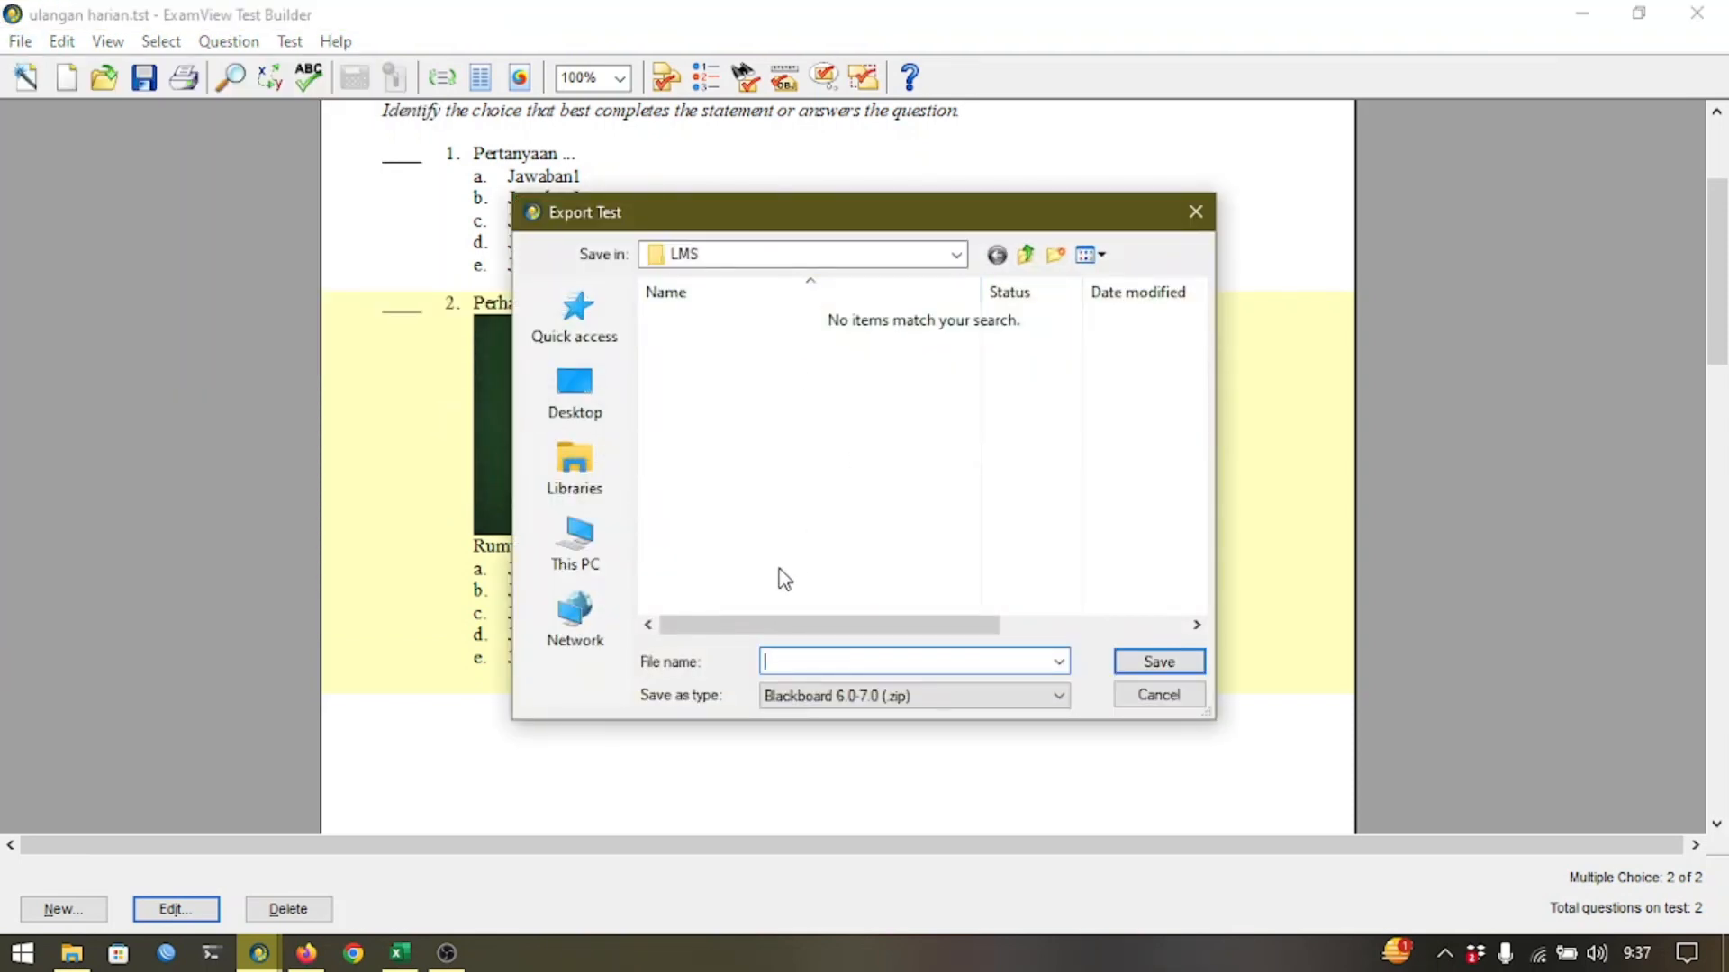
click(579, 425)
scroll(834, 515, down, 3)
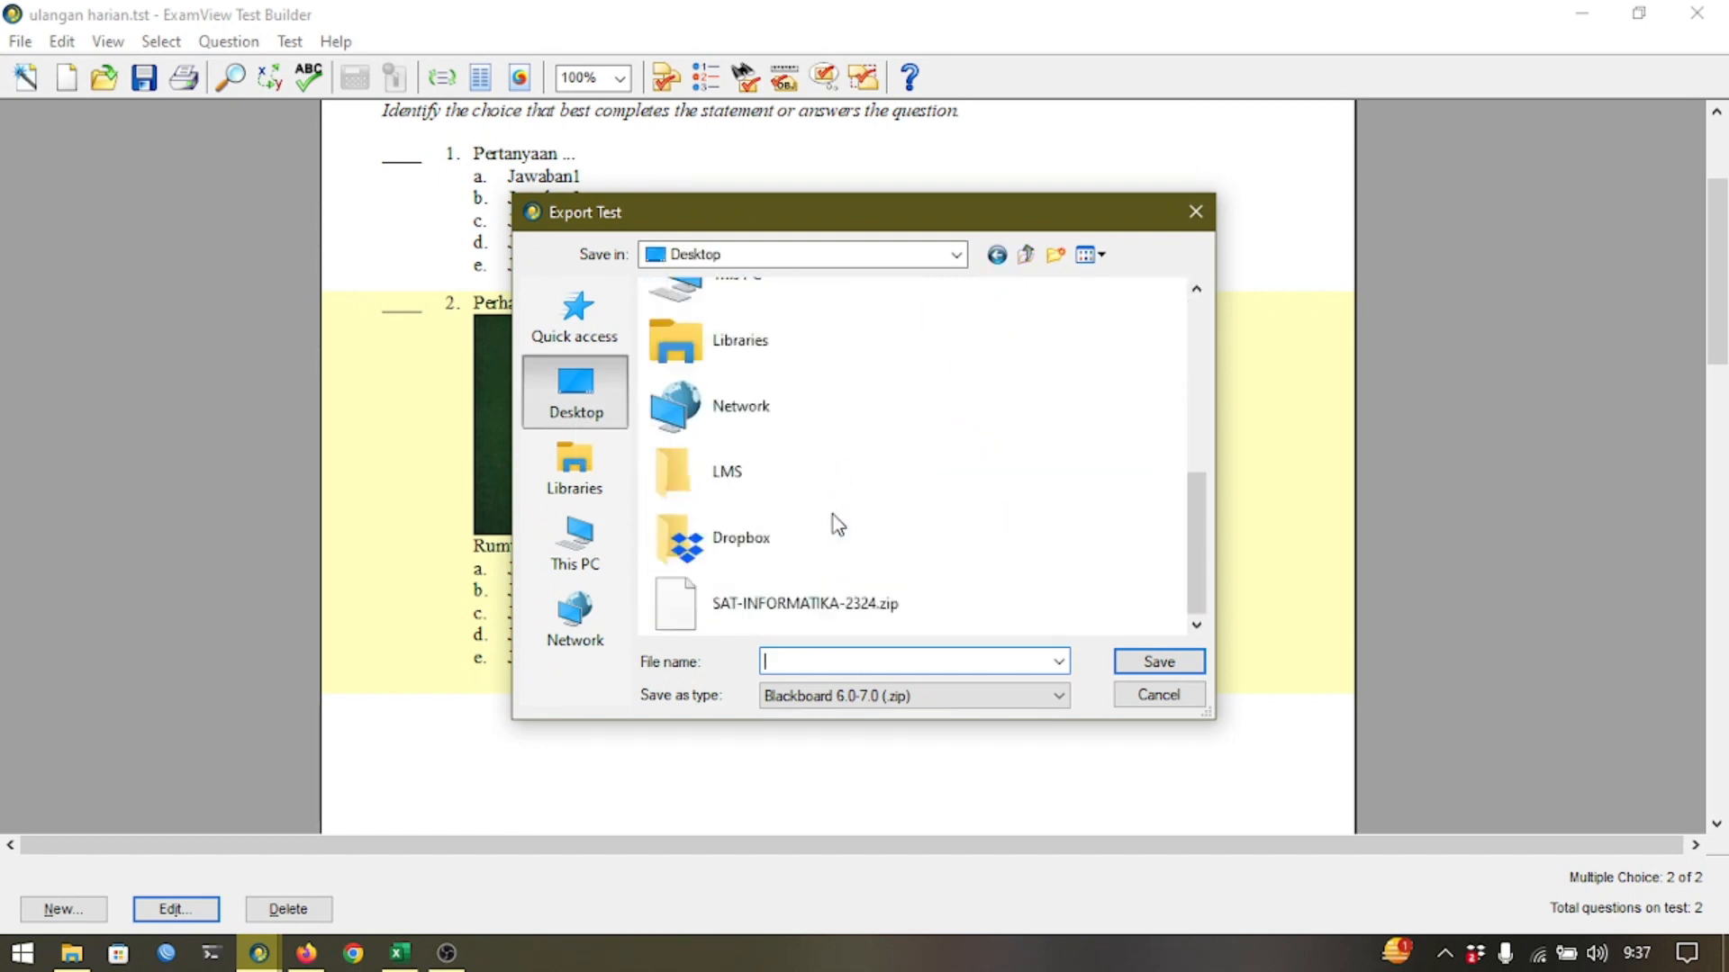
double_click(783, 490)
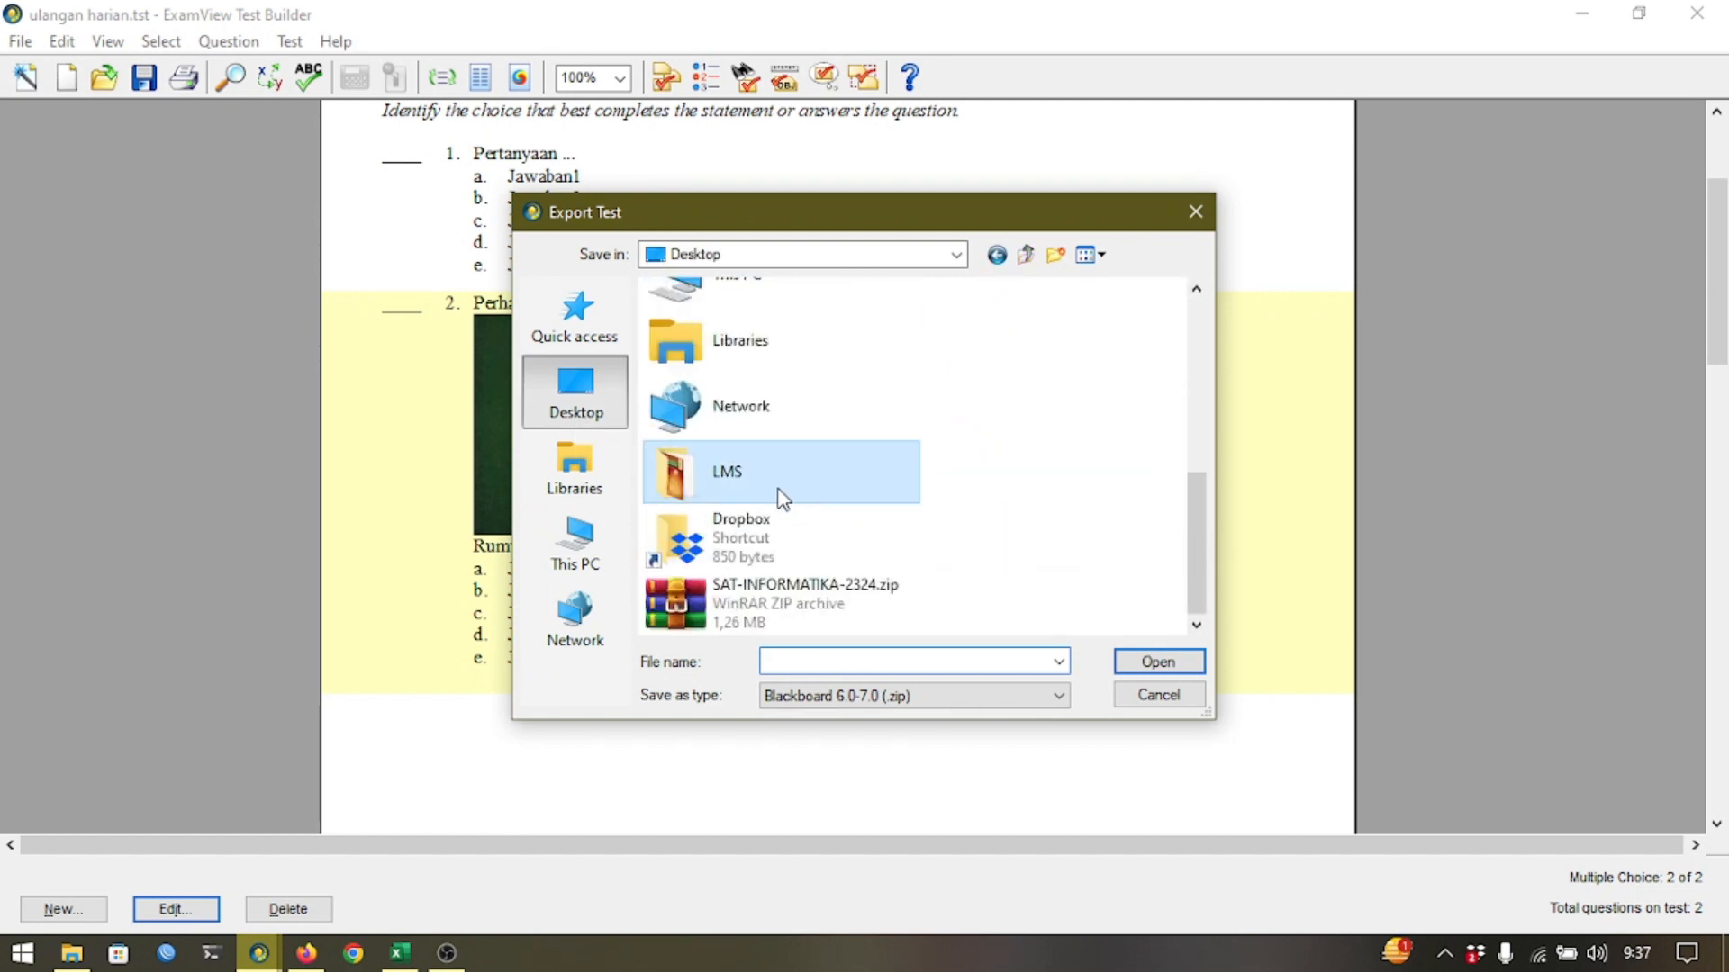
click(831, 660)
text(ul)
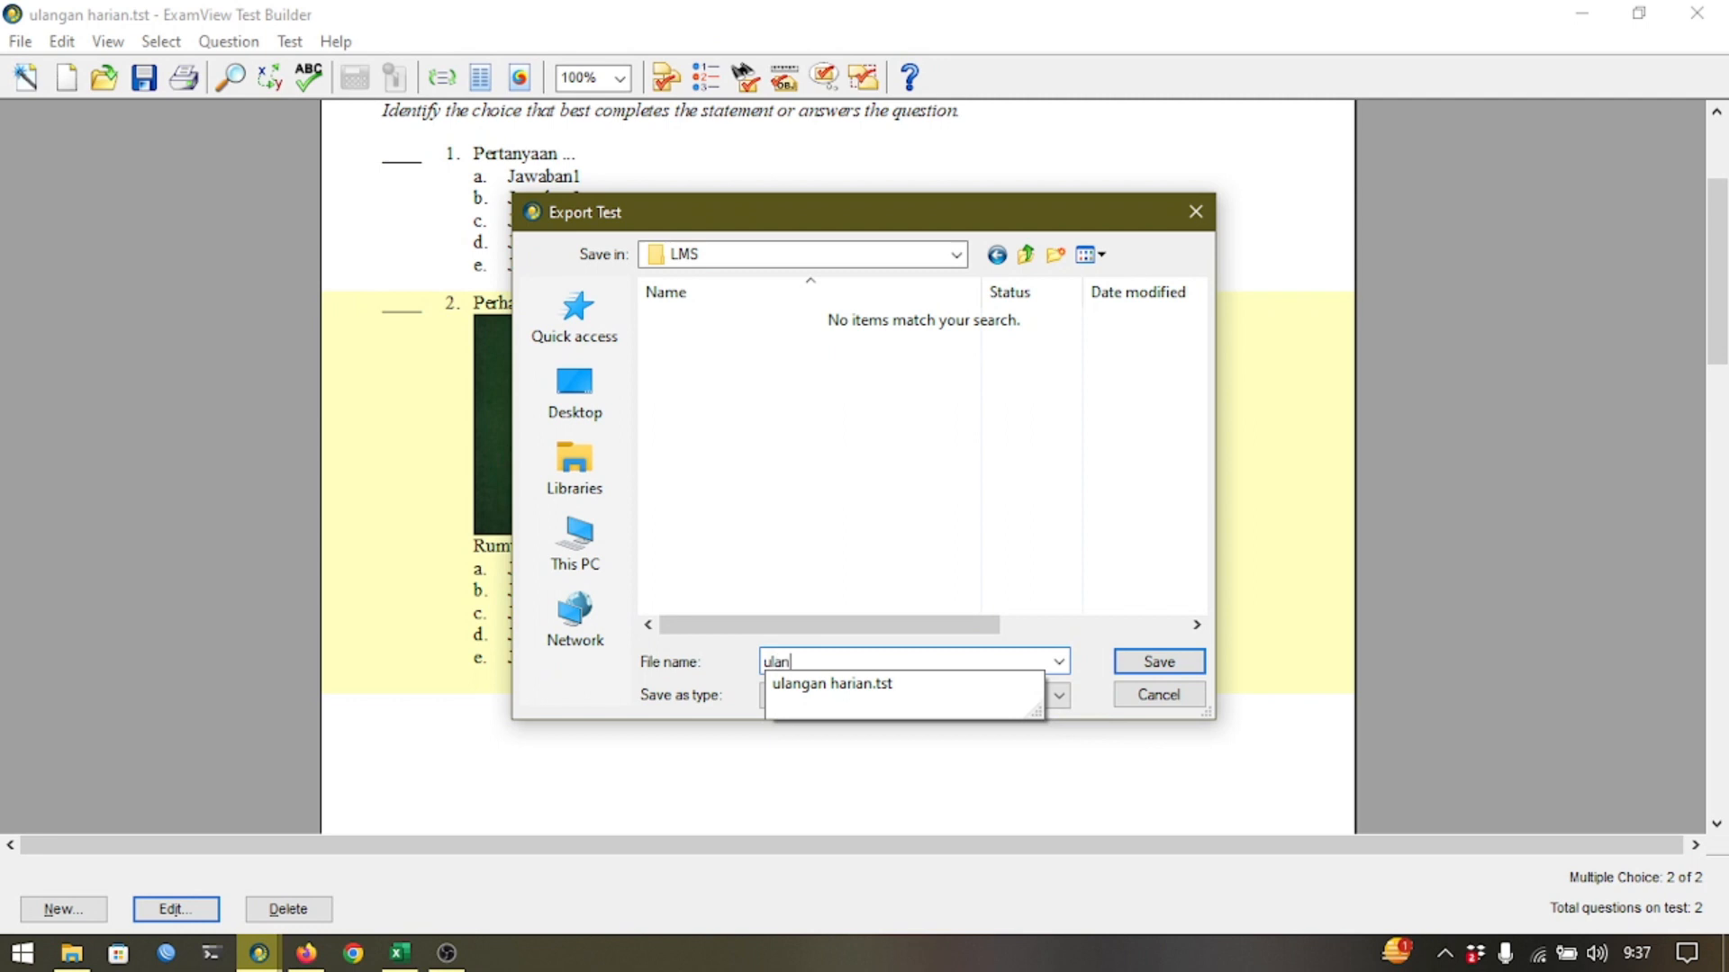
key(BackSpace)
text(ploadulang)
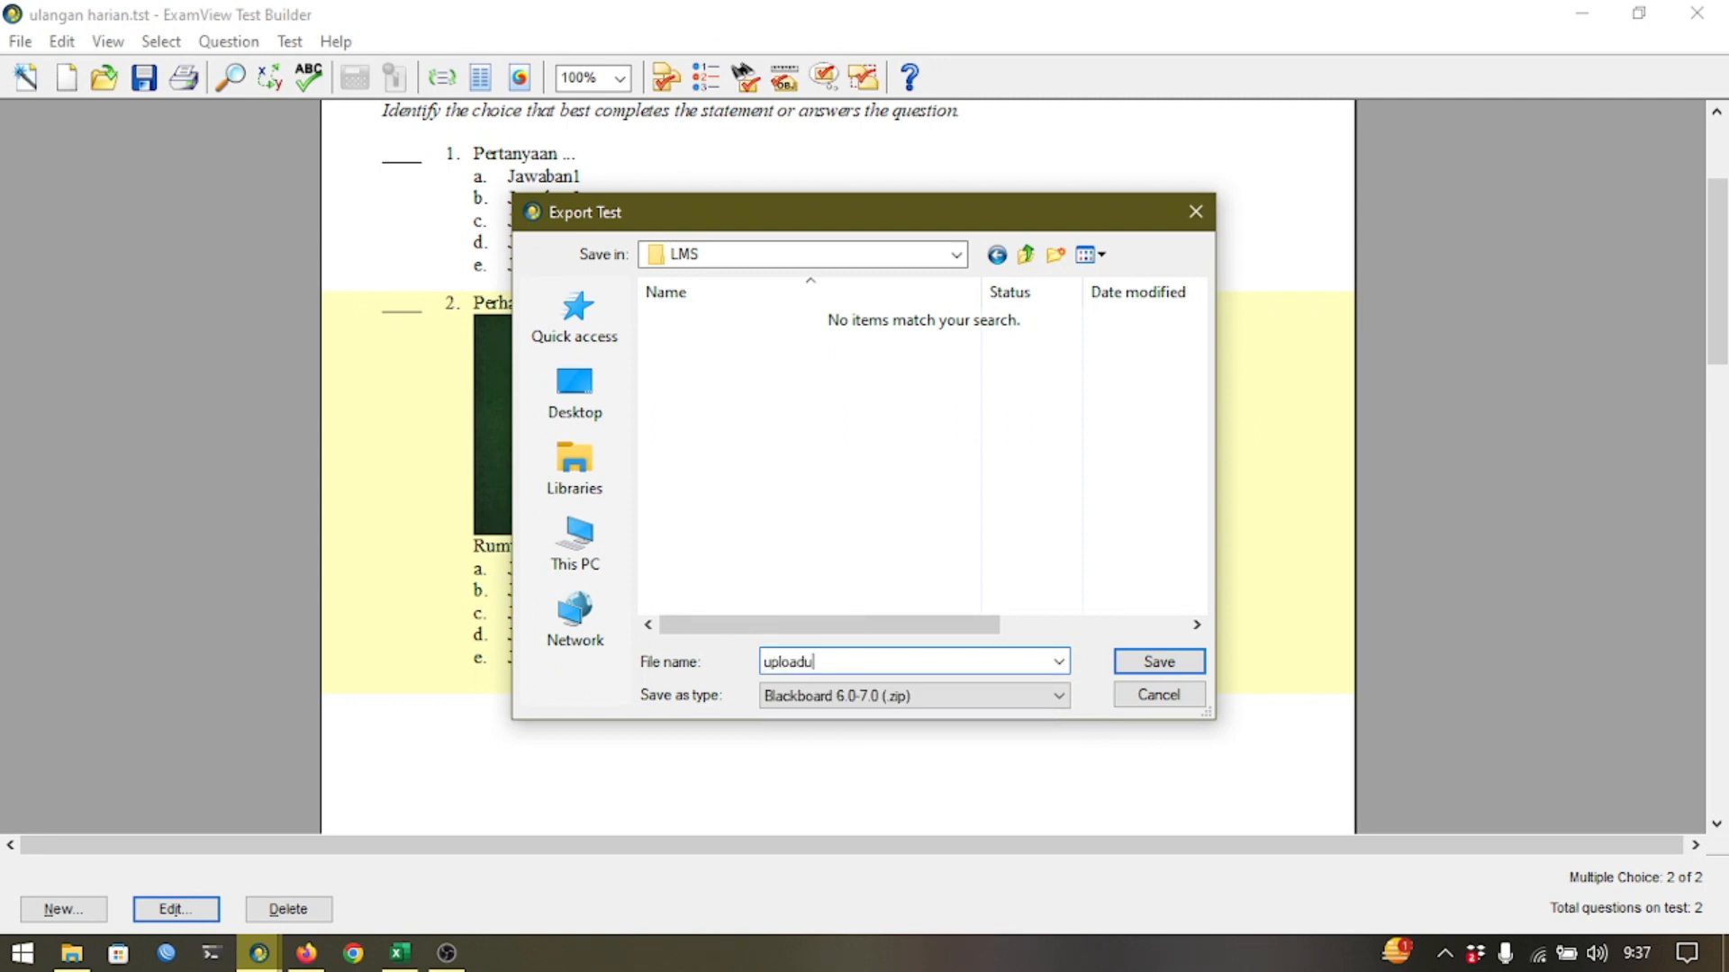
key(BackSpace)
key(BackSpace)
key(BackSpace)
key(BackSpace)
key(BackSpace)
text(langan)
key(Return)
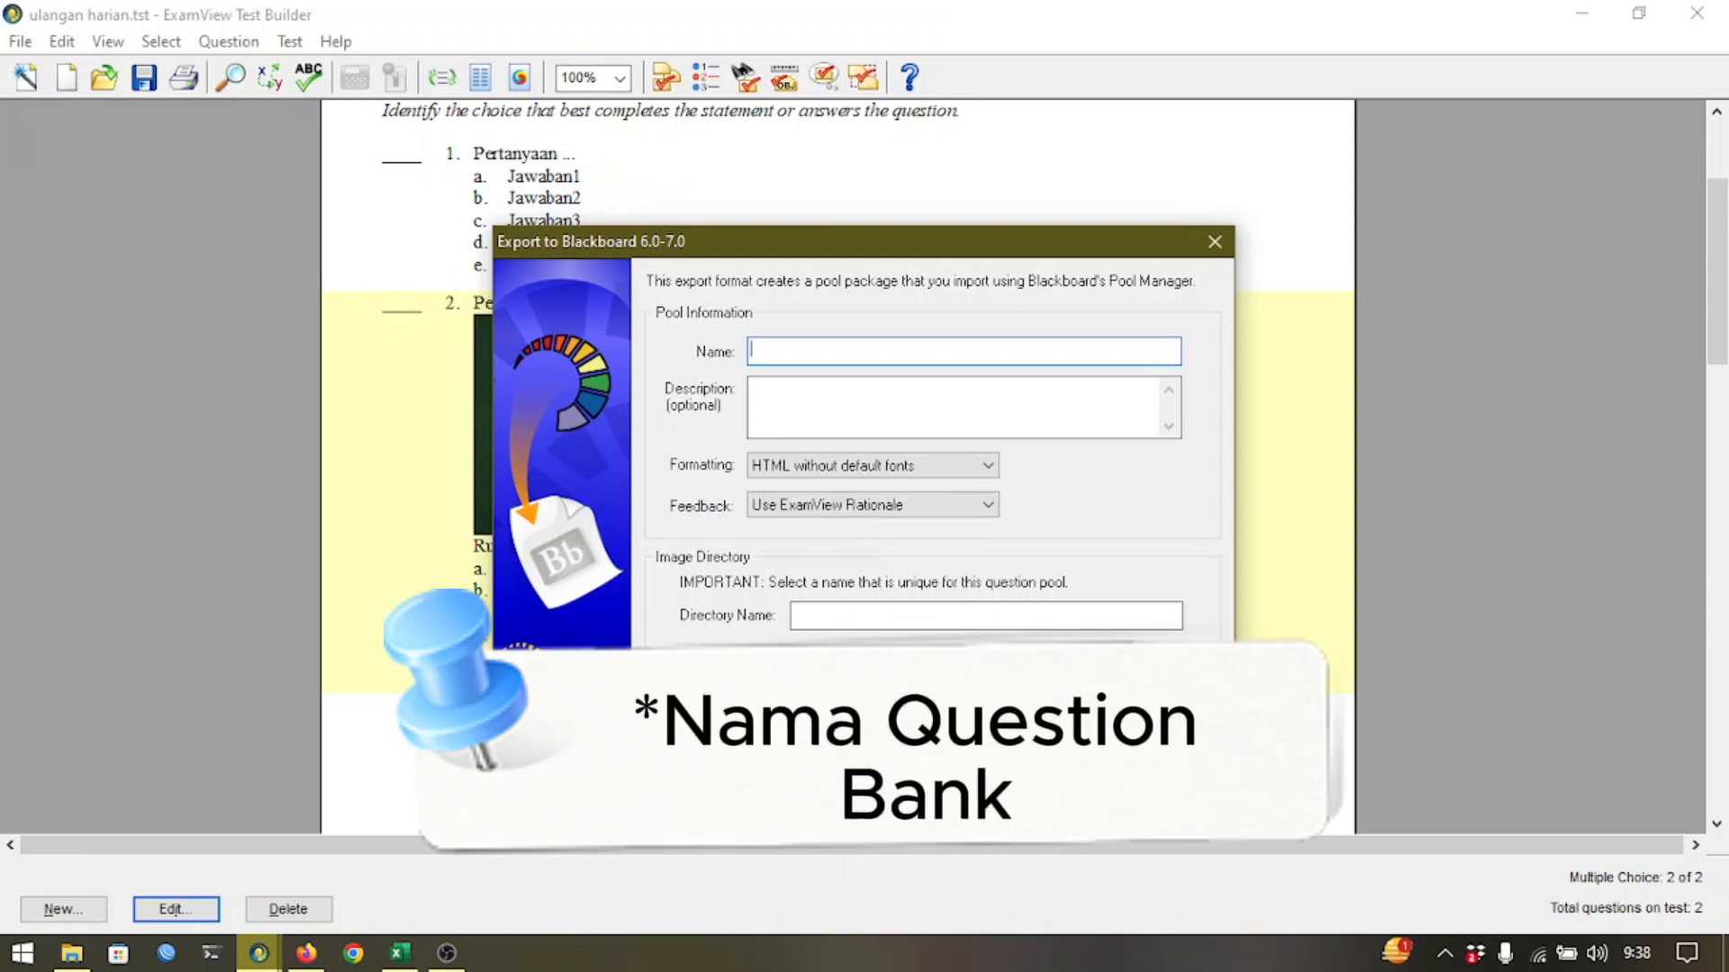
Set the pool name and image directory name to UH01 and finish the export.
key(Caps_Lock)
text(UH)
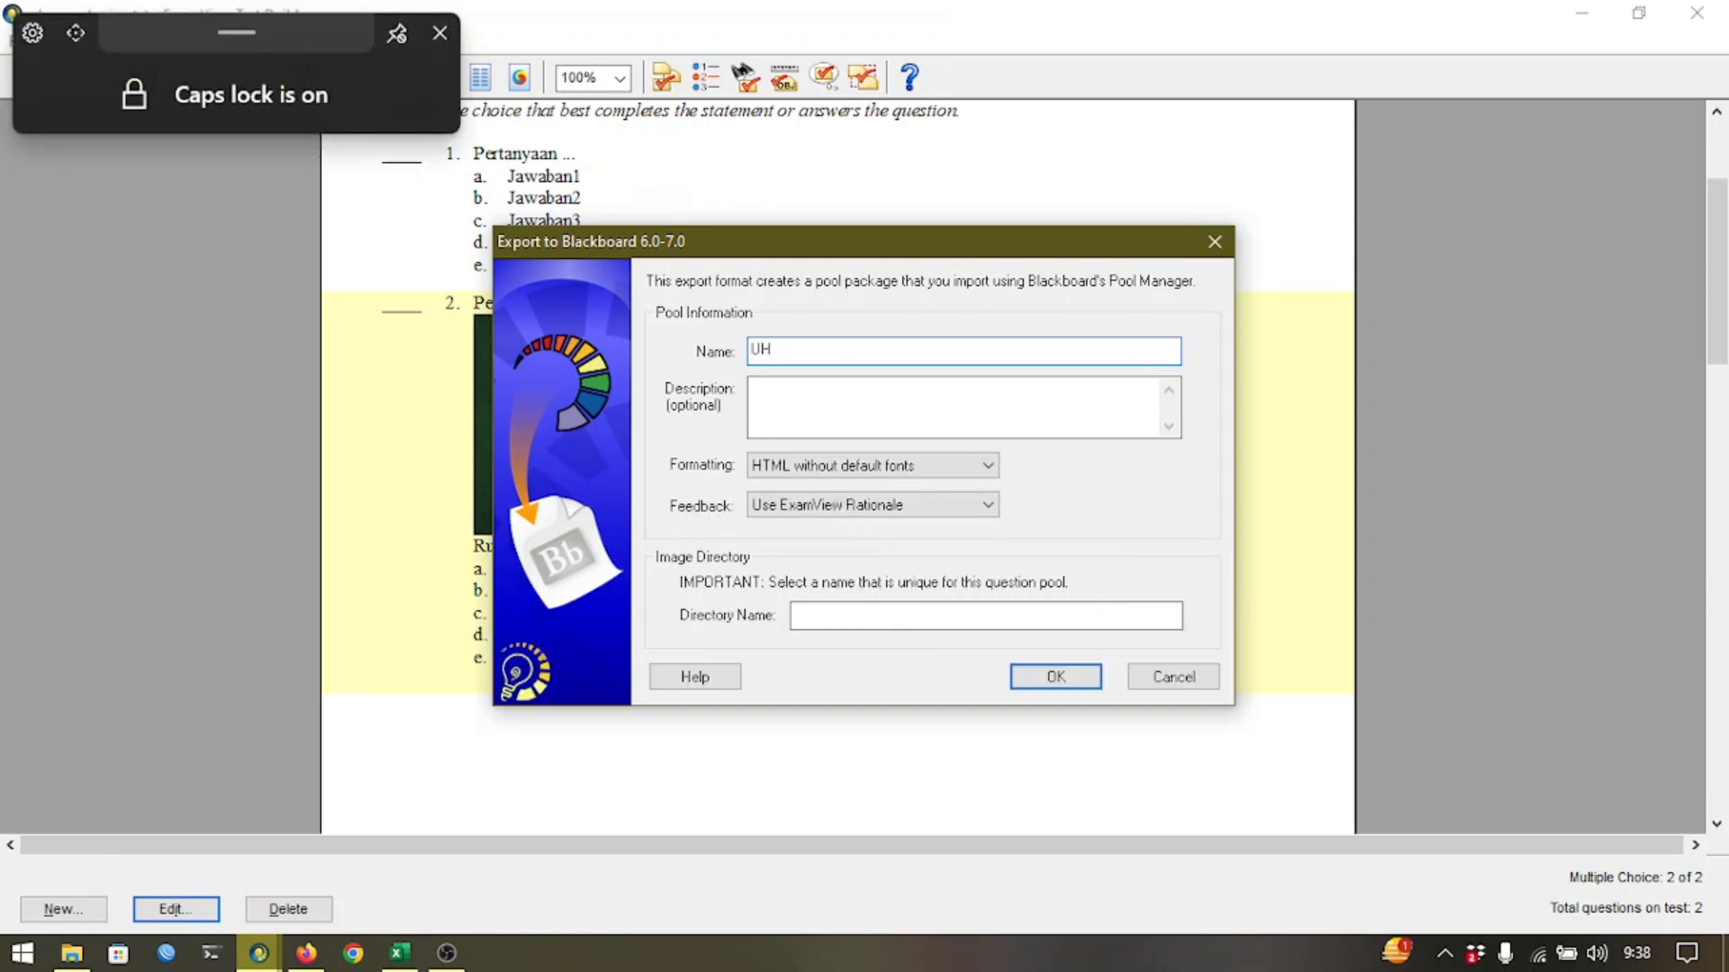
text(01)
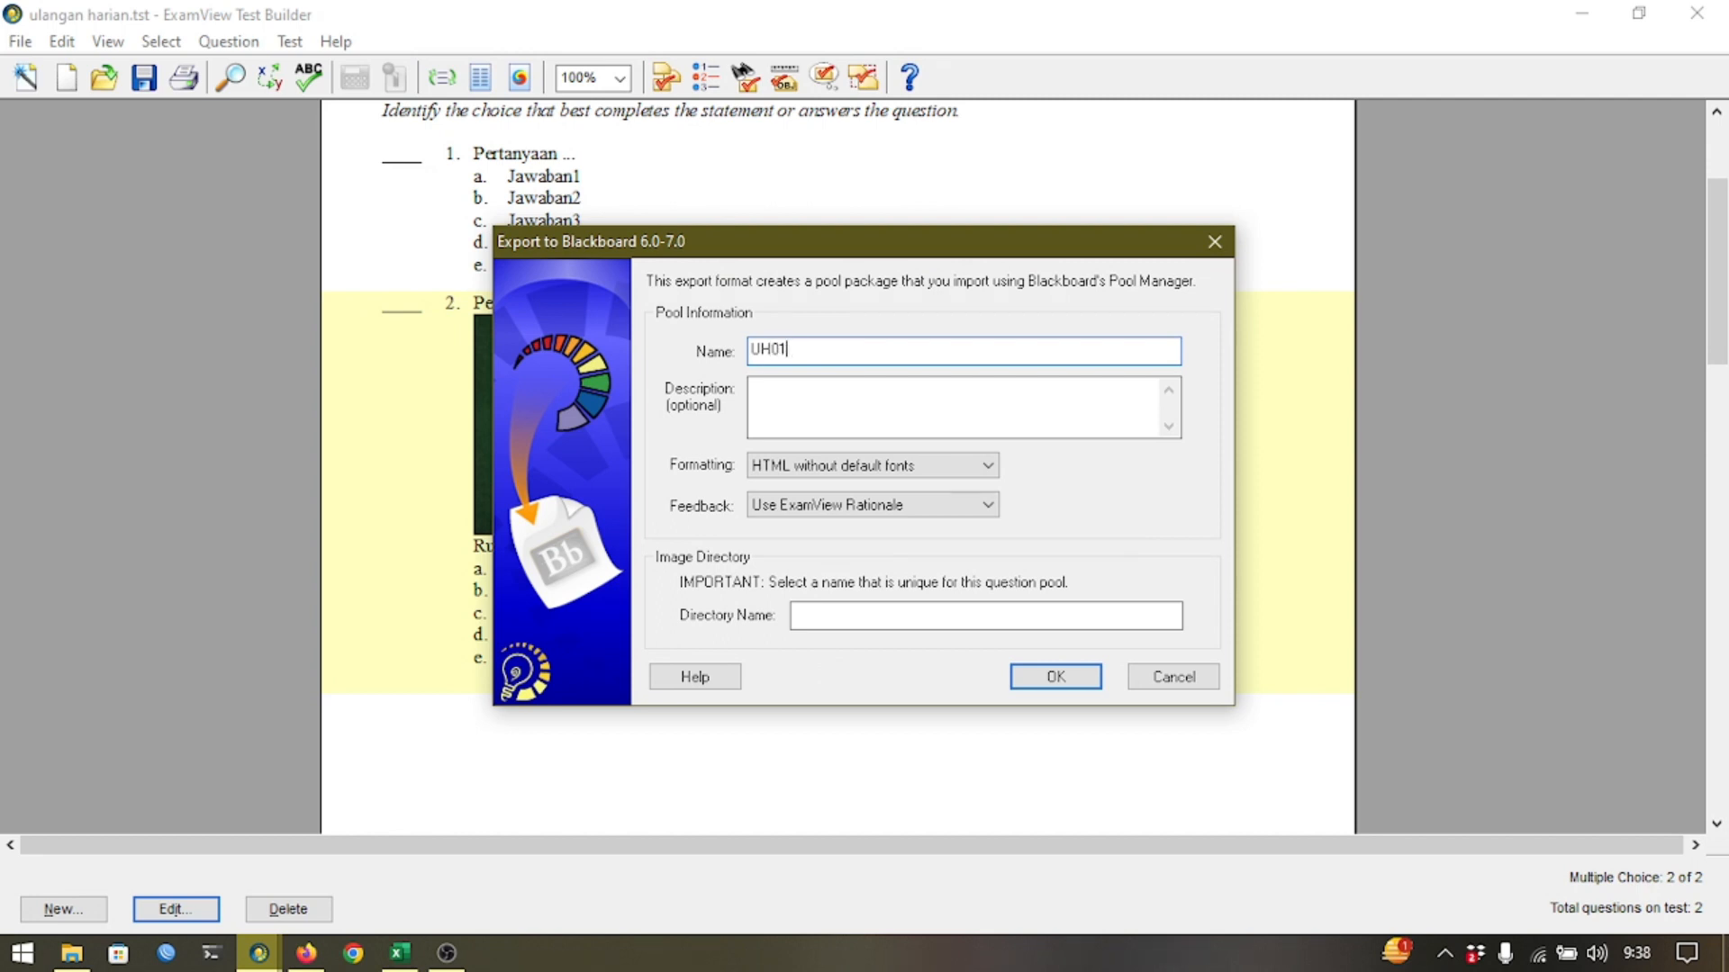
click(986, 616)
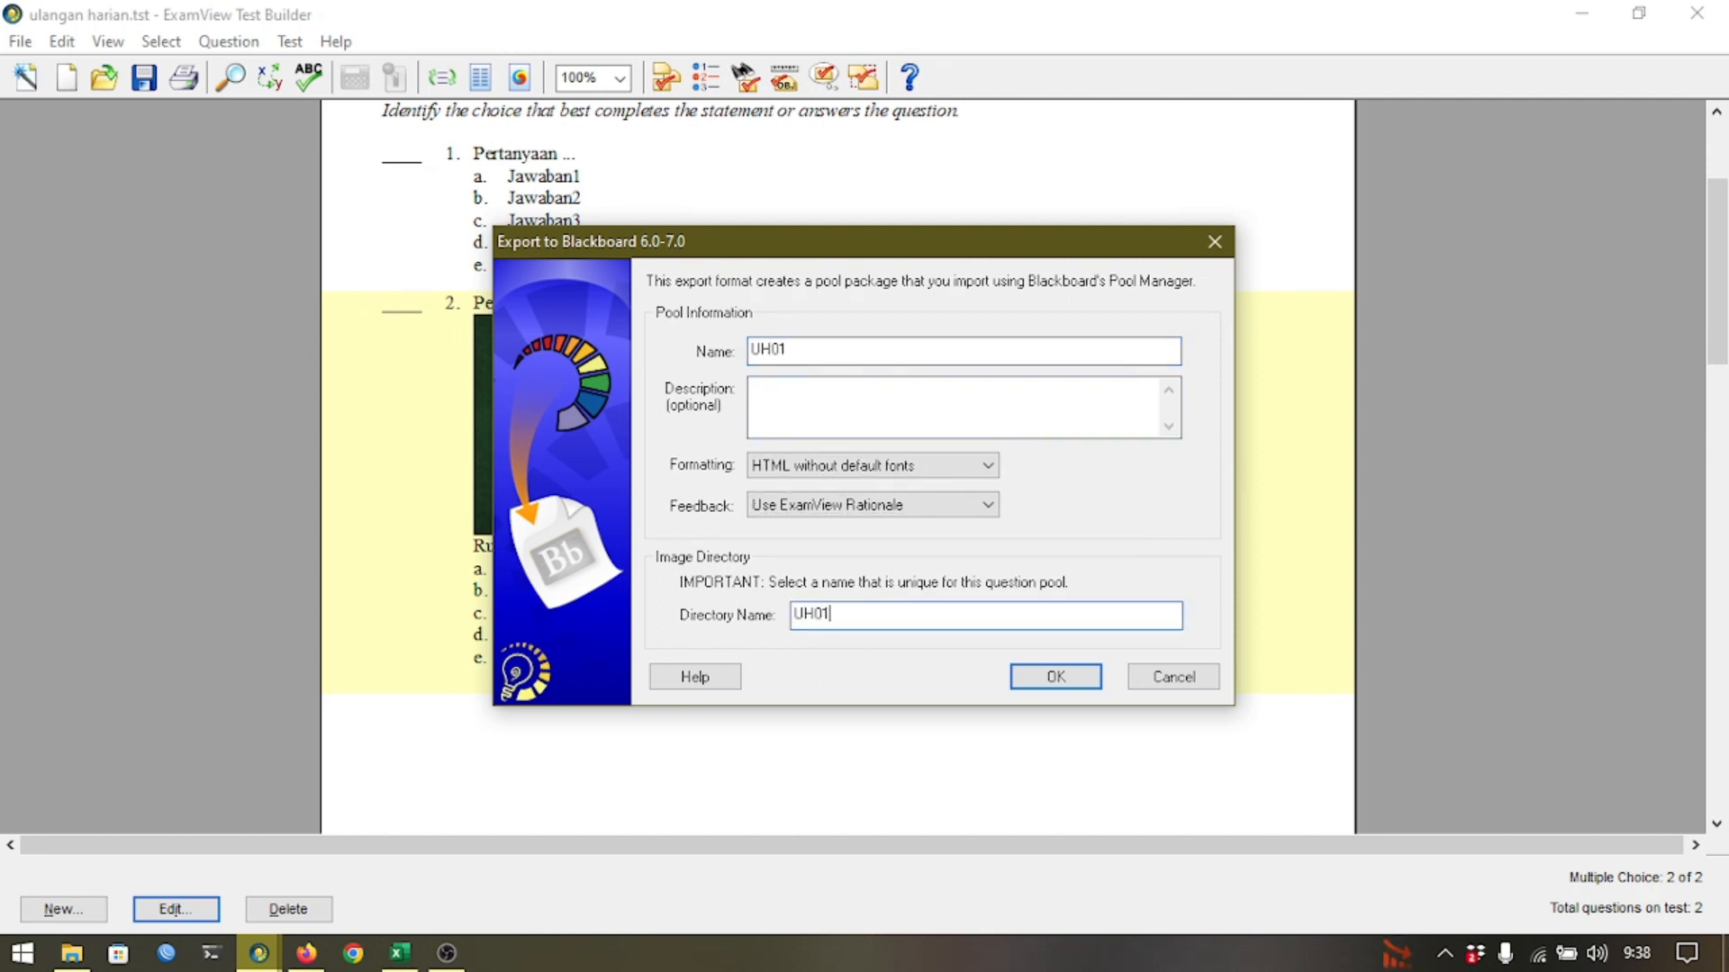
click(1026, 677)
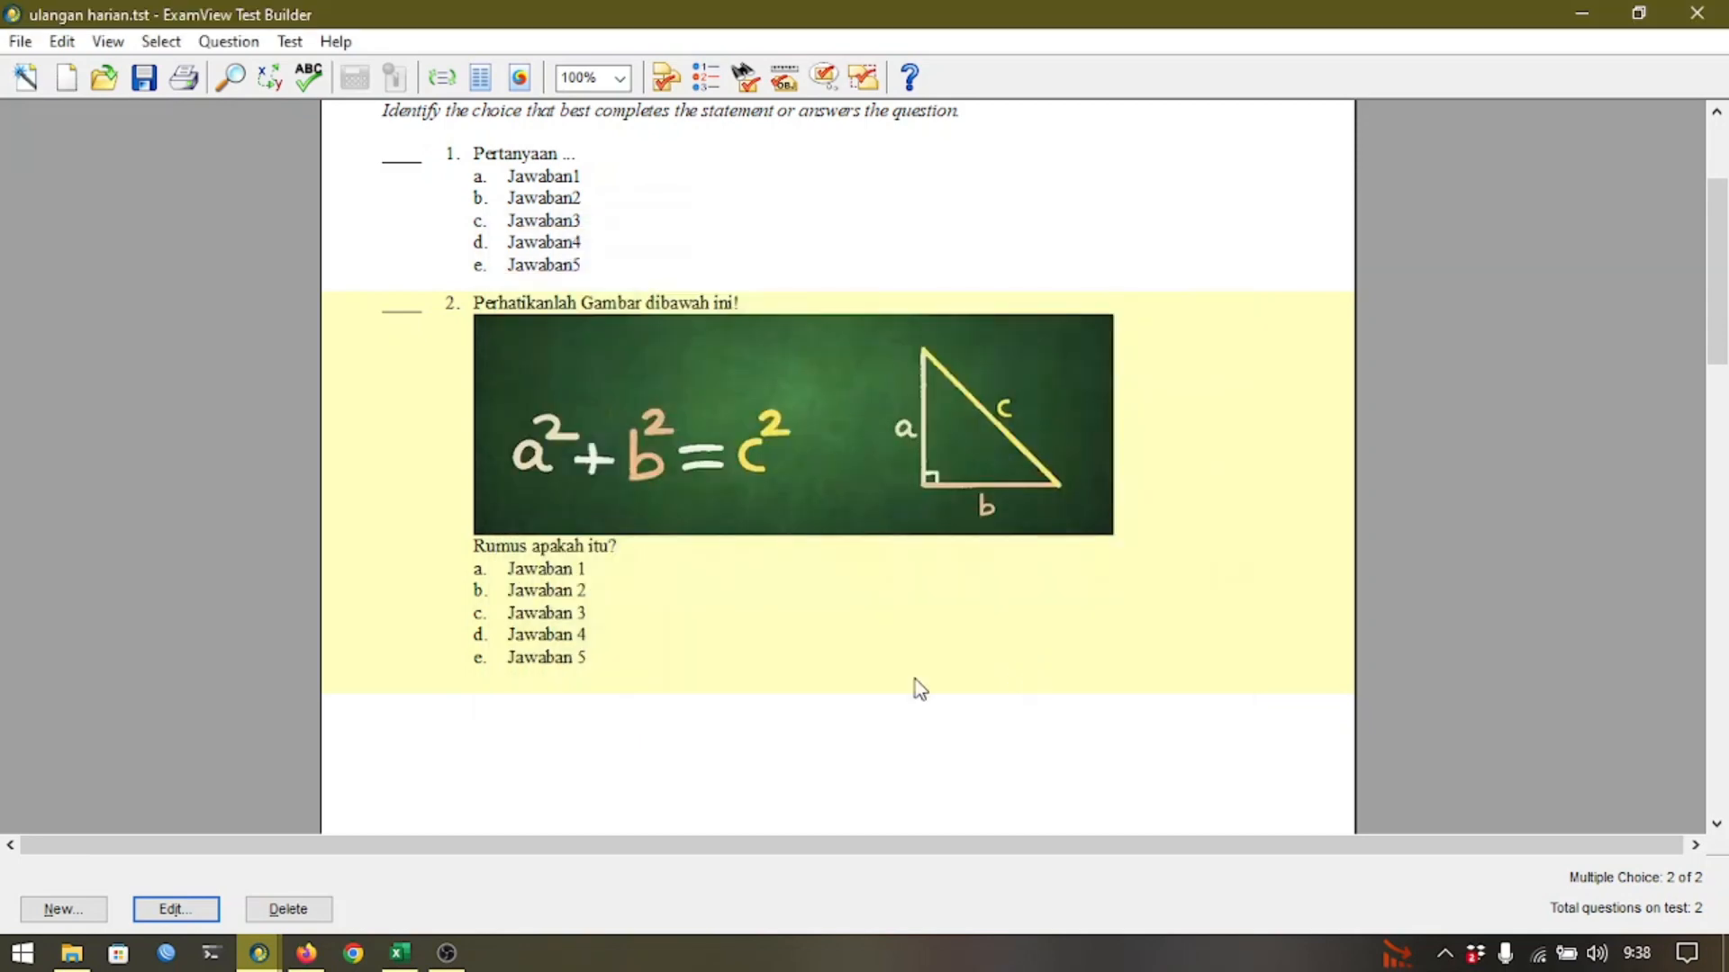
Open the Ulangan Harian BAB I question bank and expand its Questions menu of Export, Import and Categories.
click(71, 954)
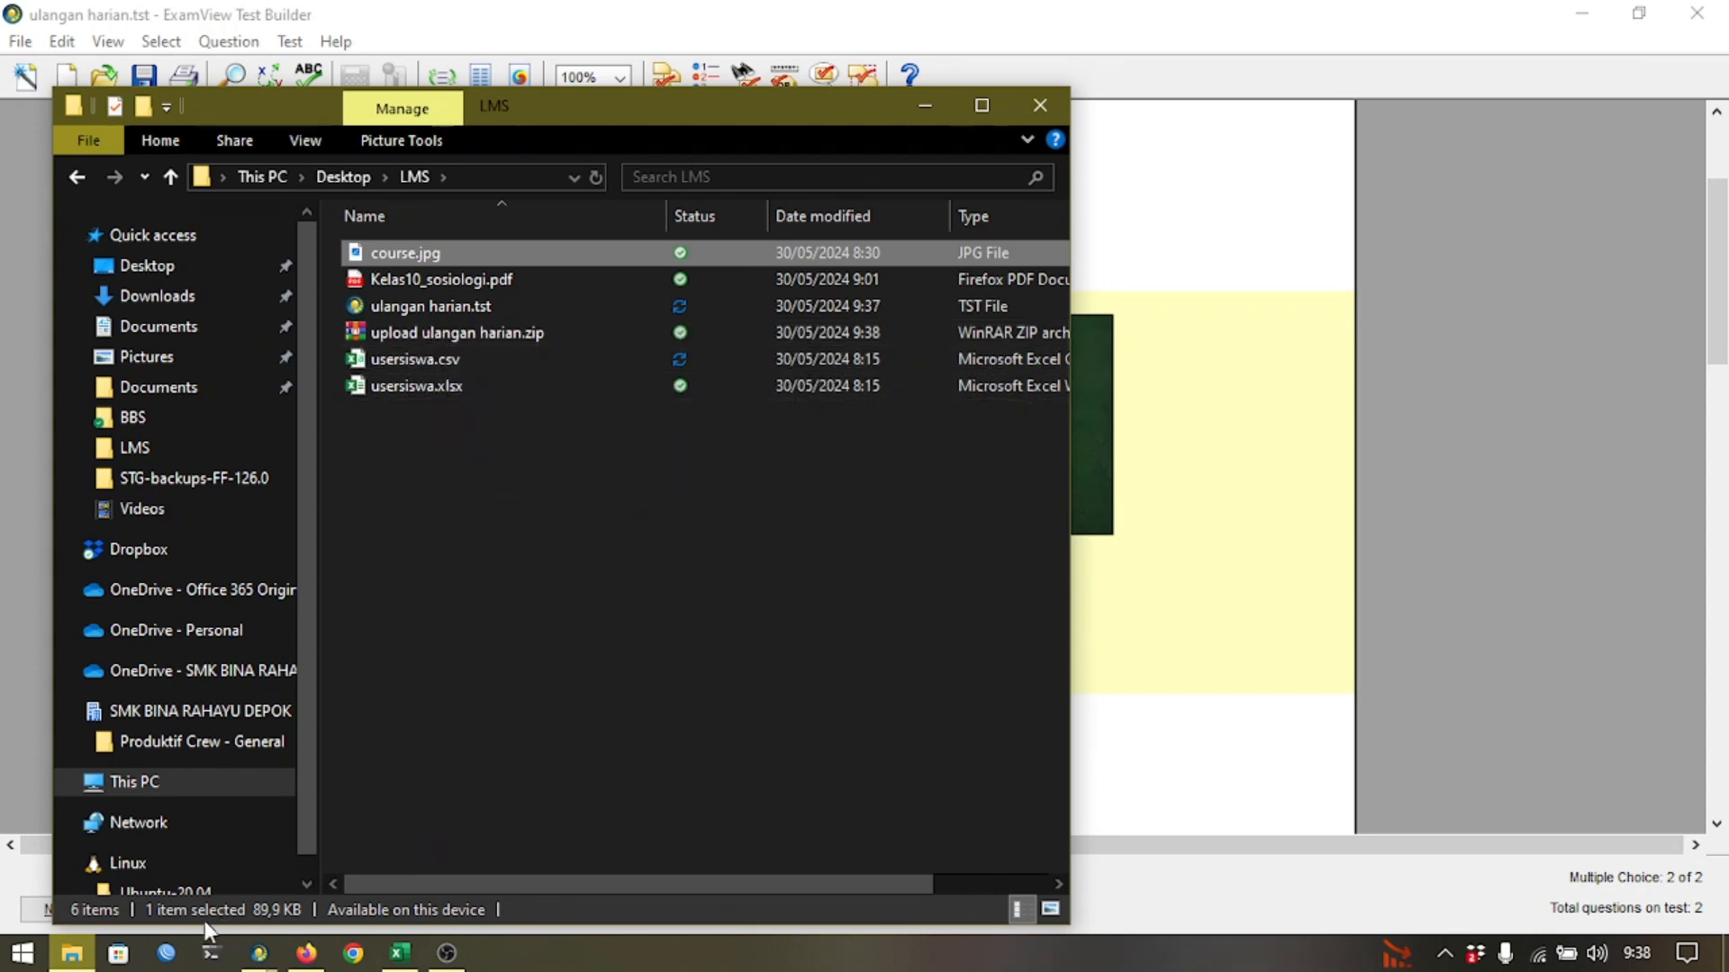
click(317, 953)
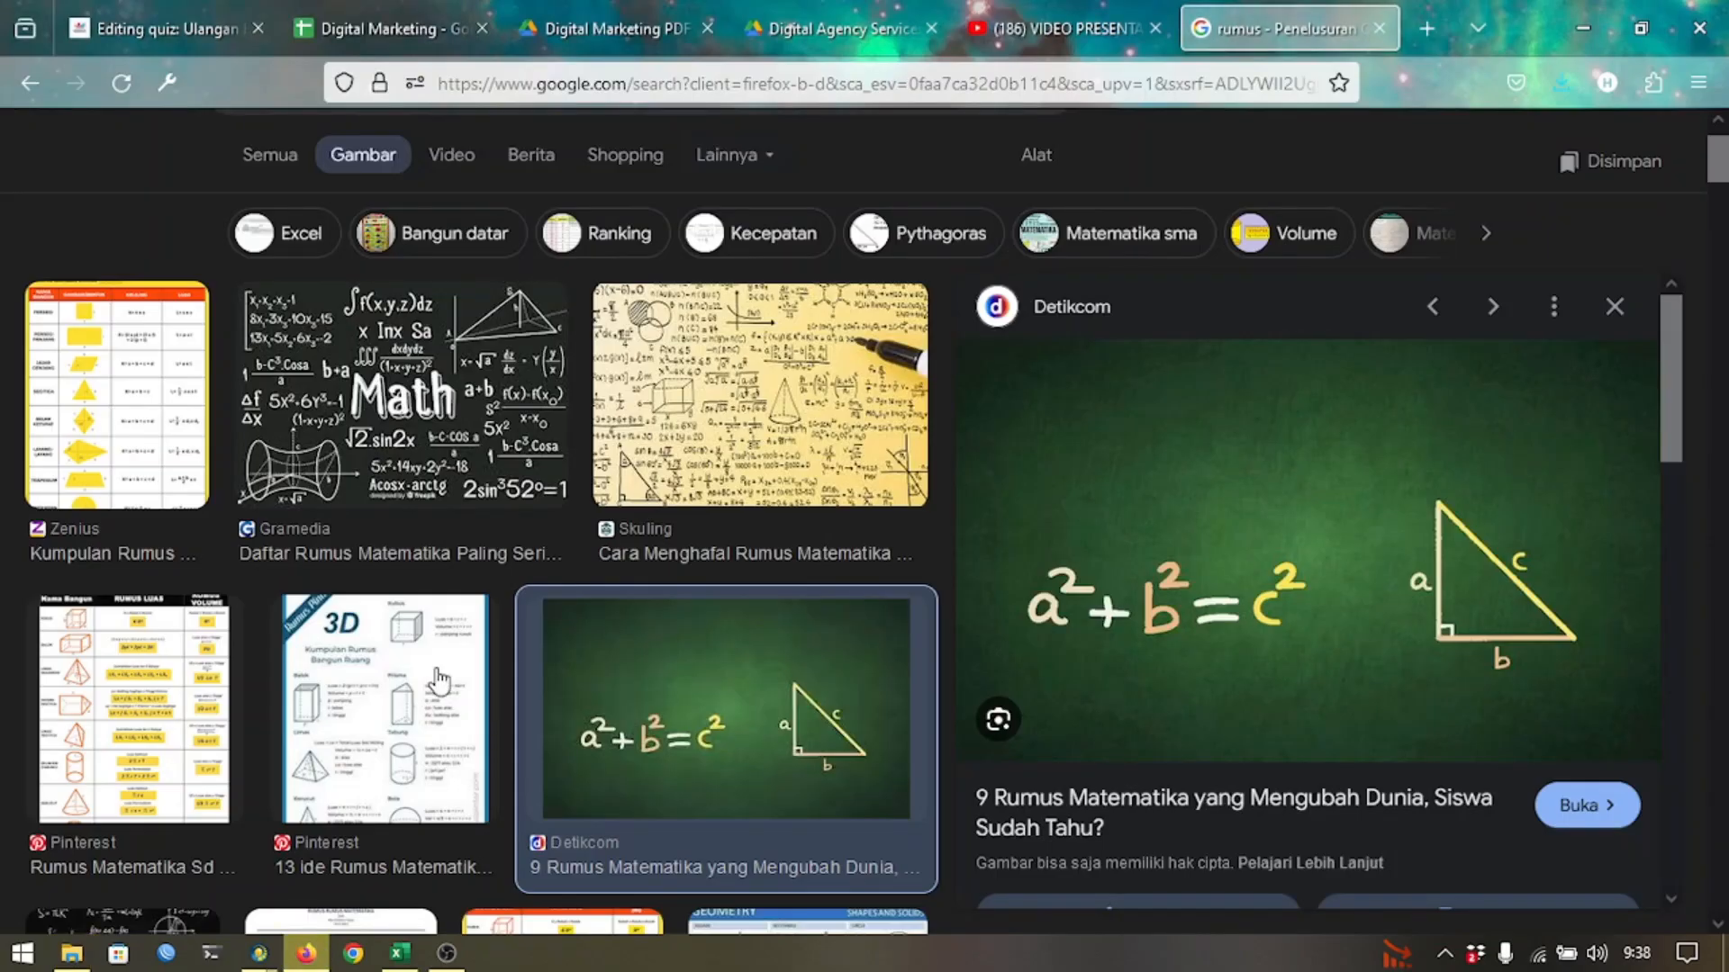
click(147, 12)
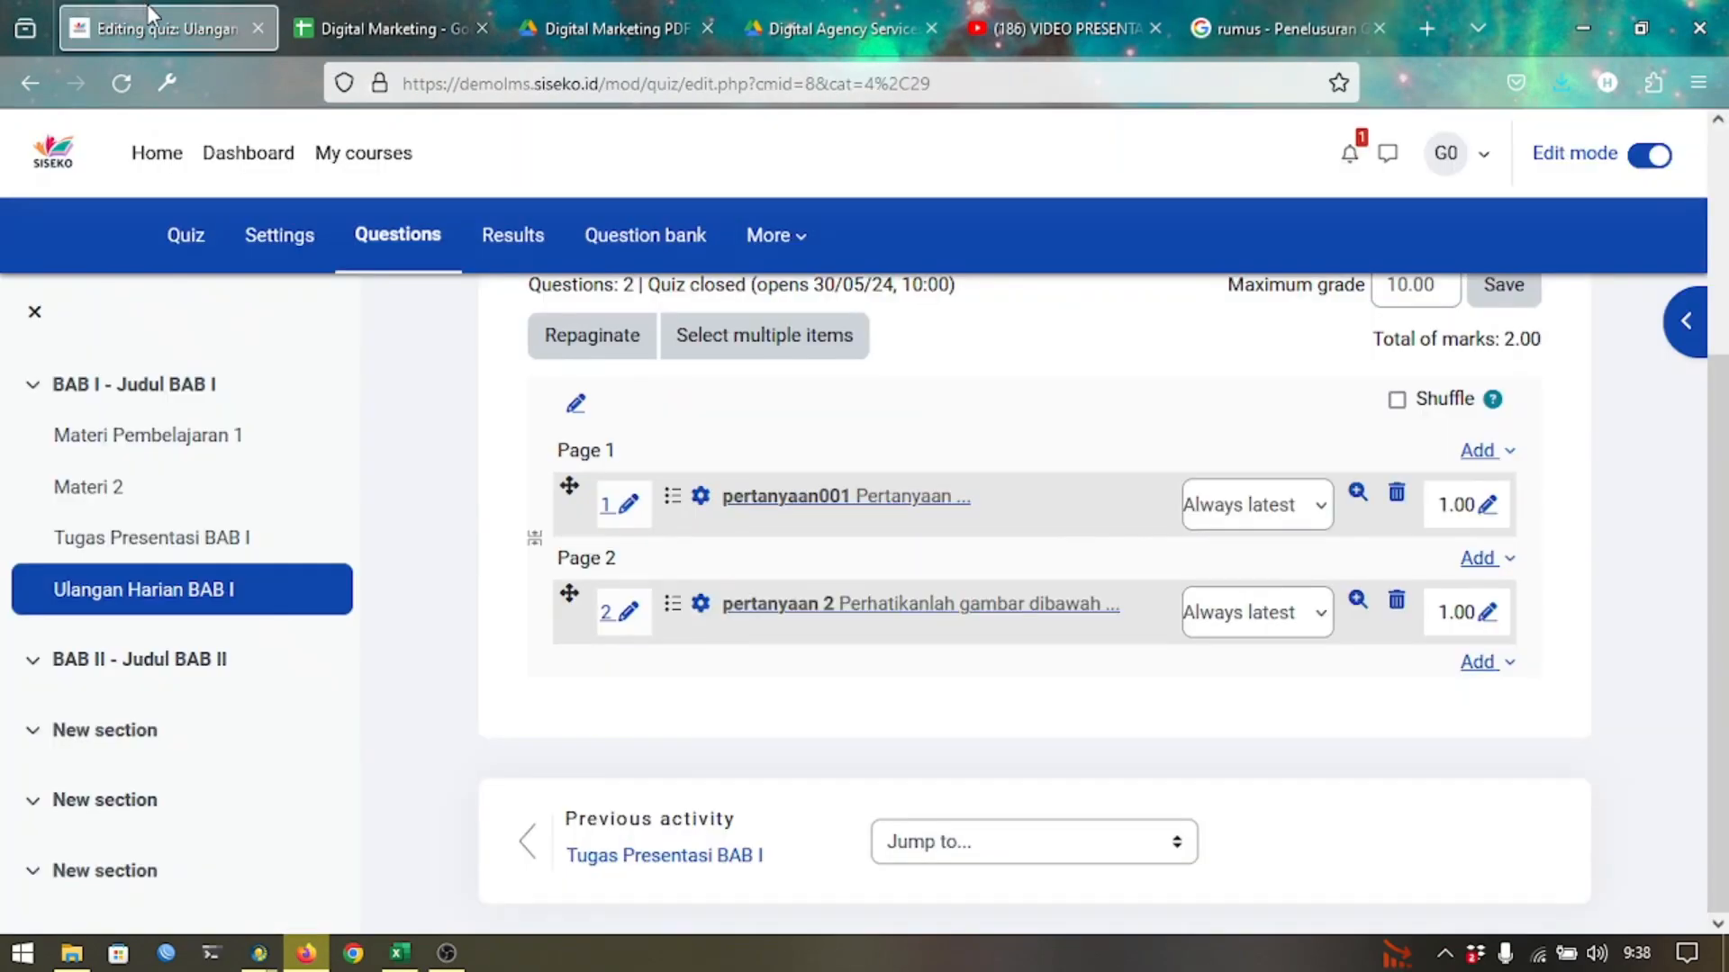
click(679, 237)
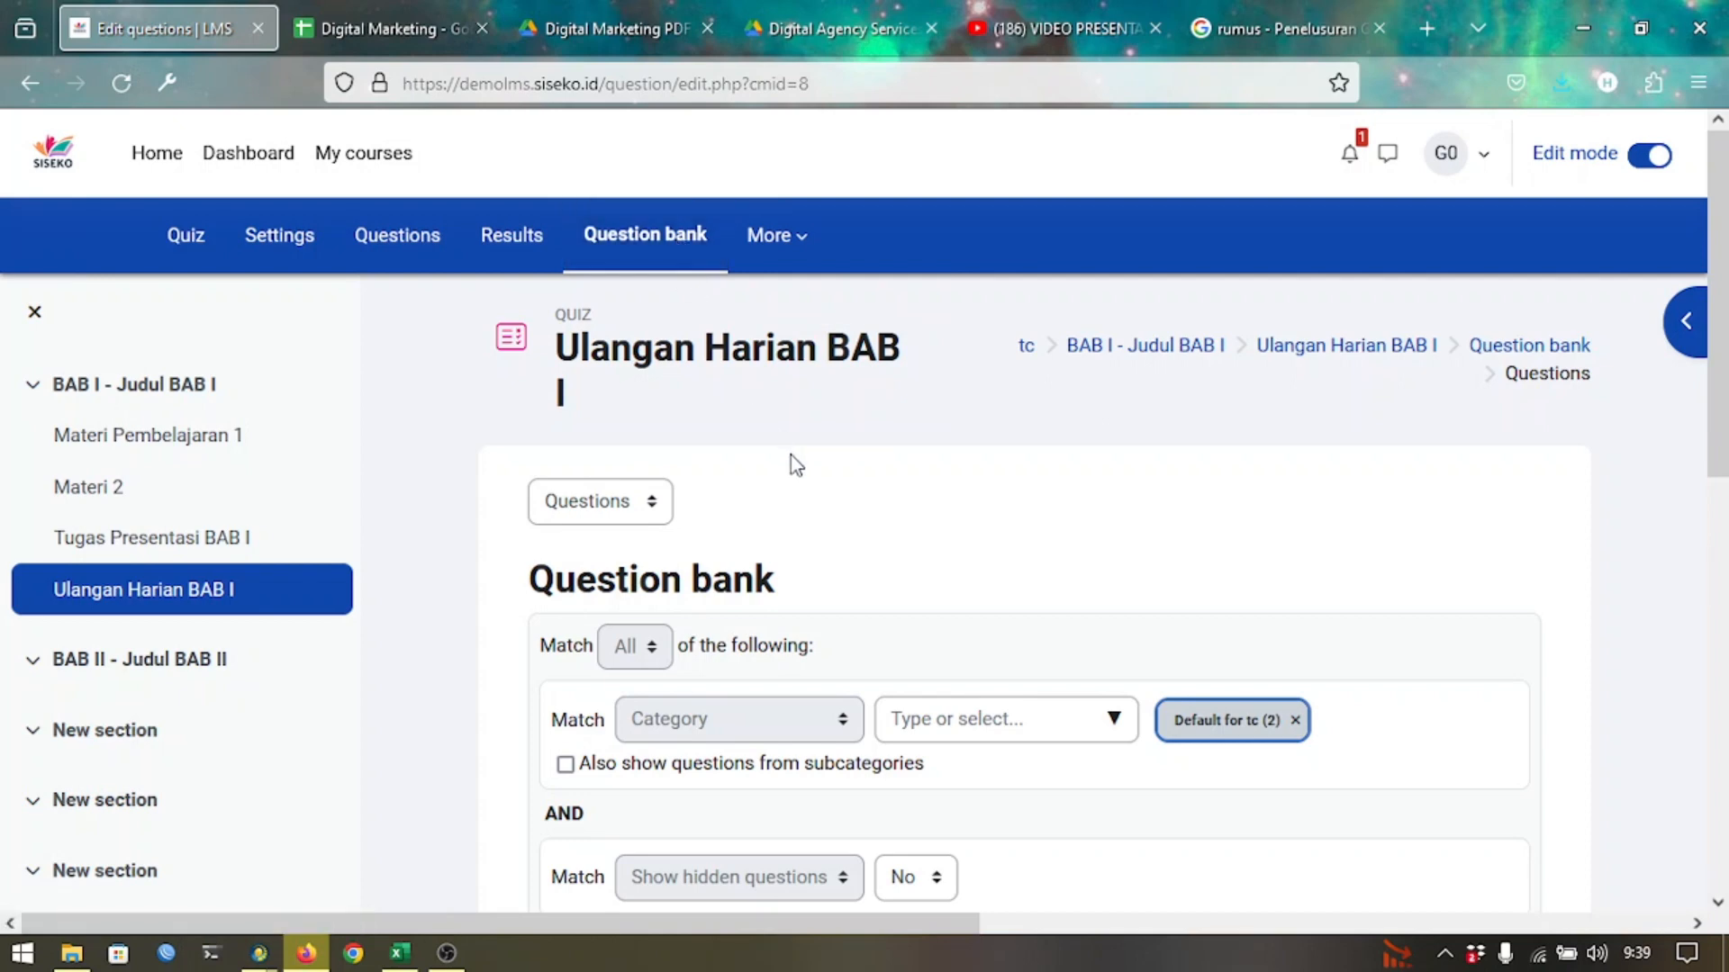
scroll(790, 455, down, 5)
scroll(791, 456, down, 4)
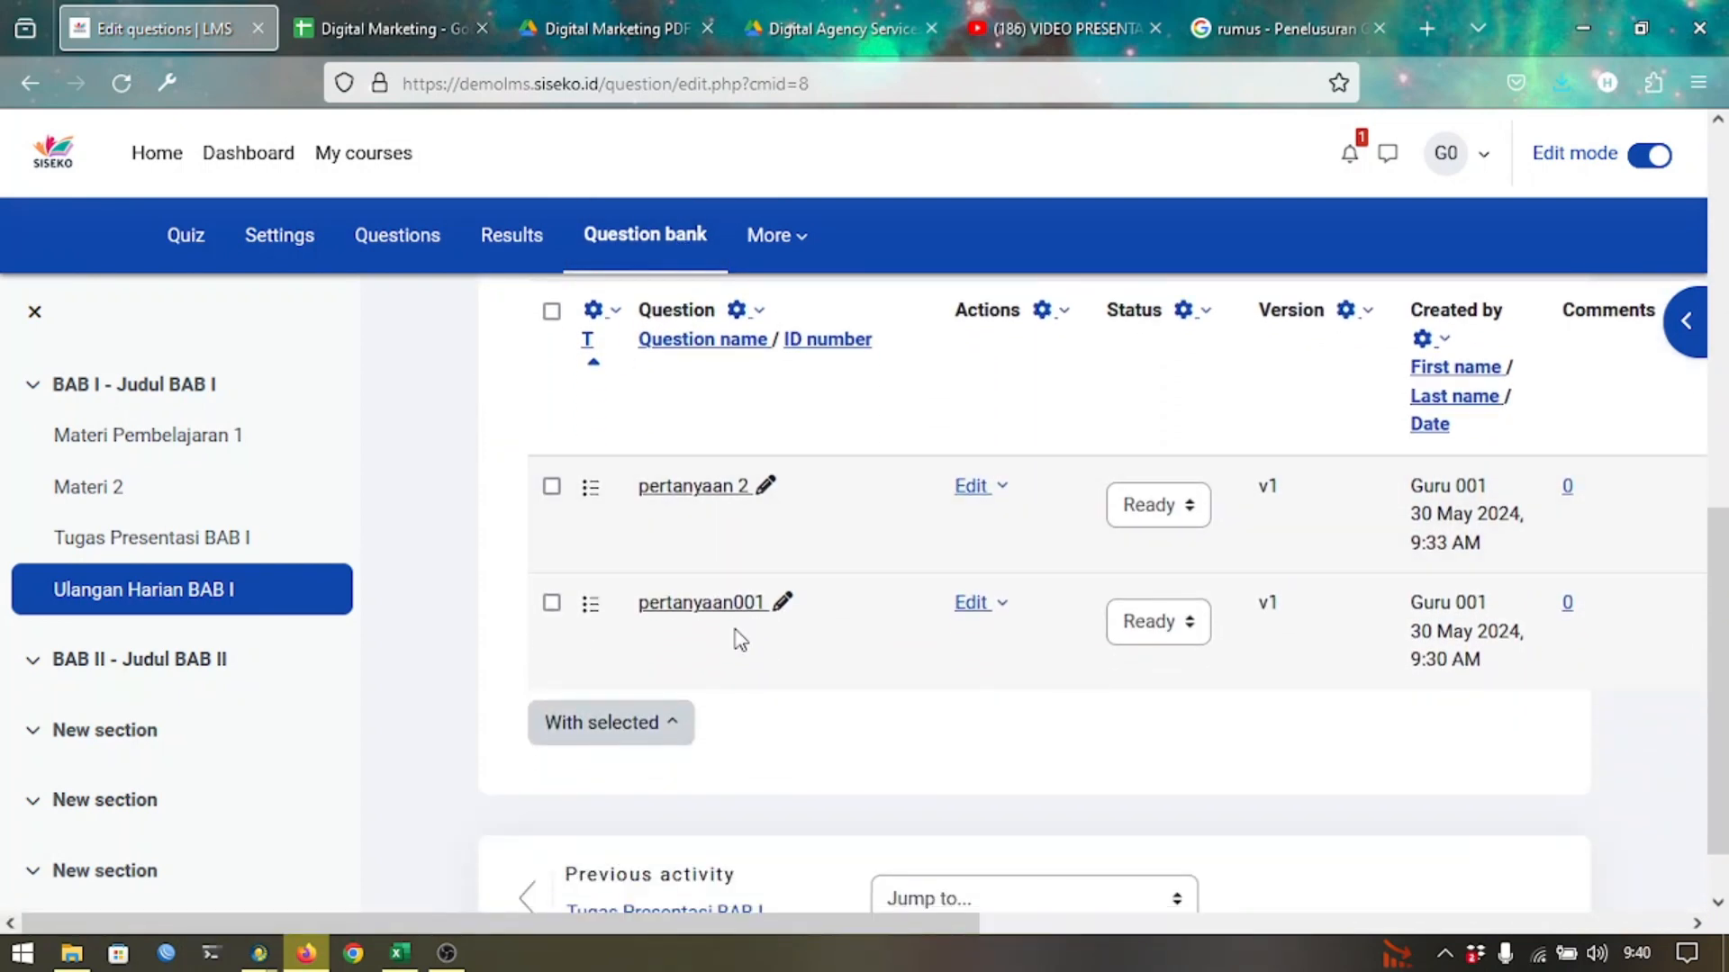
scroll(825, 570, up, 3)
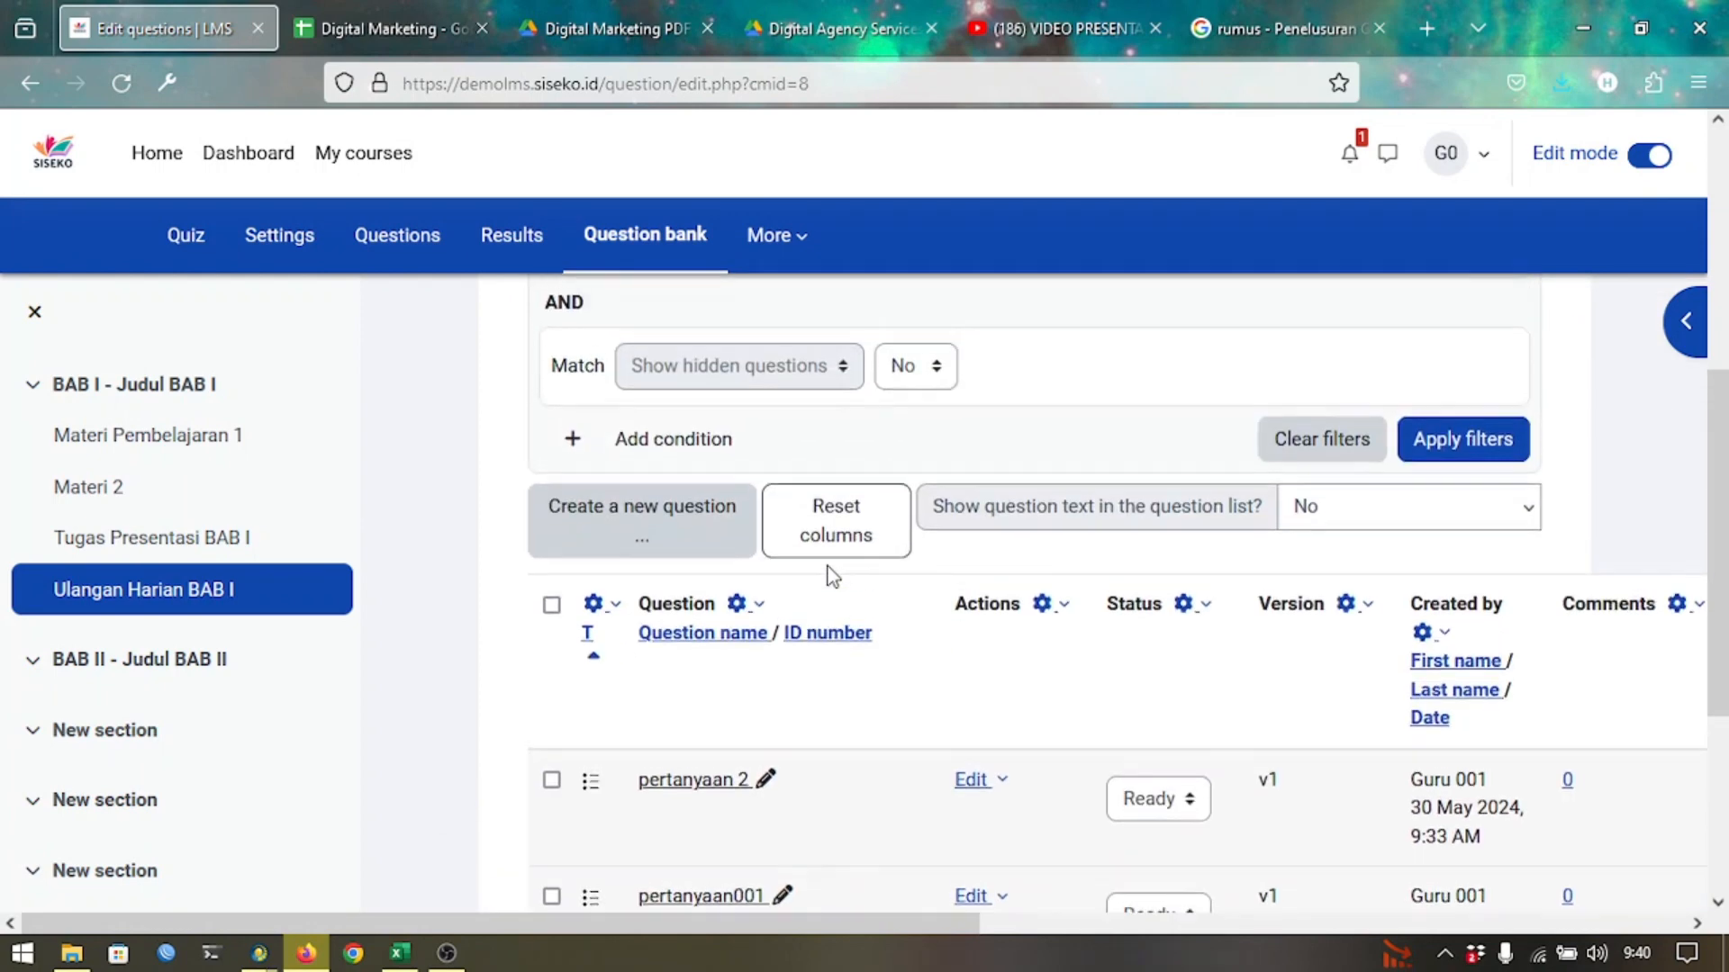
scroll(827, 567, up, 5)
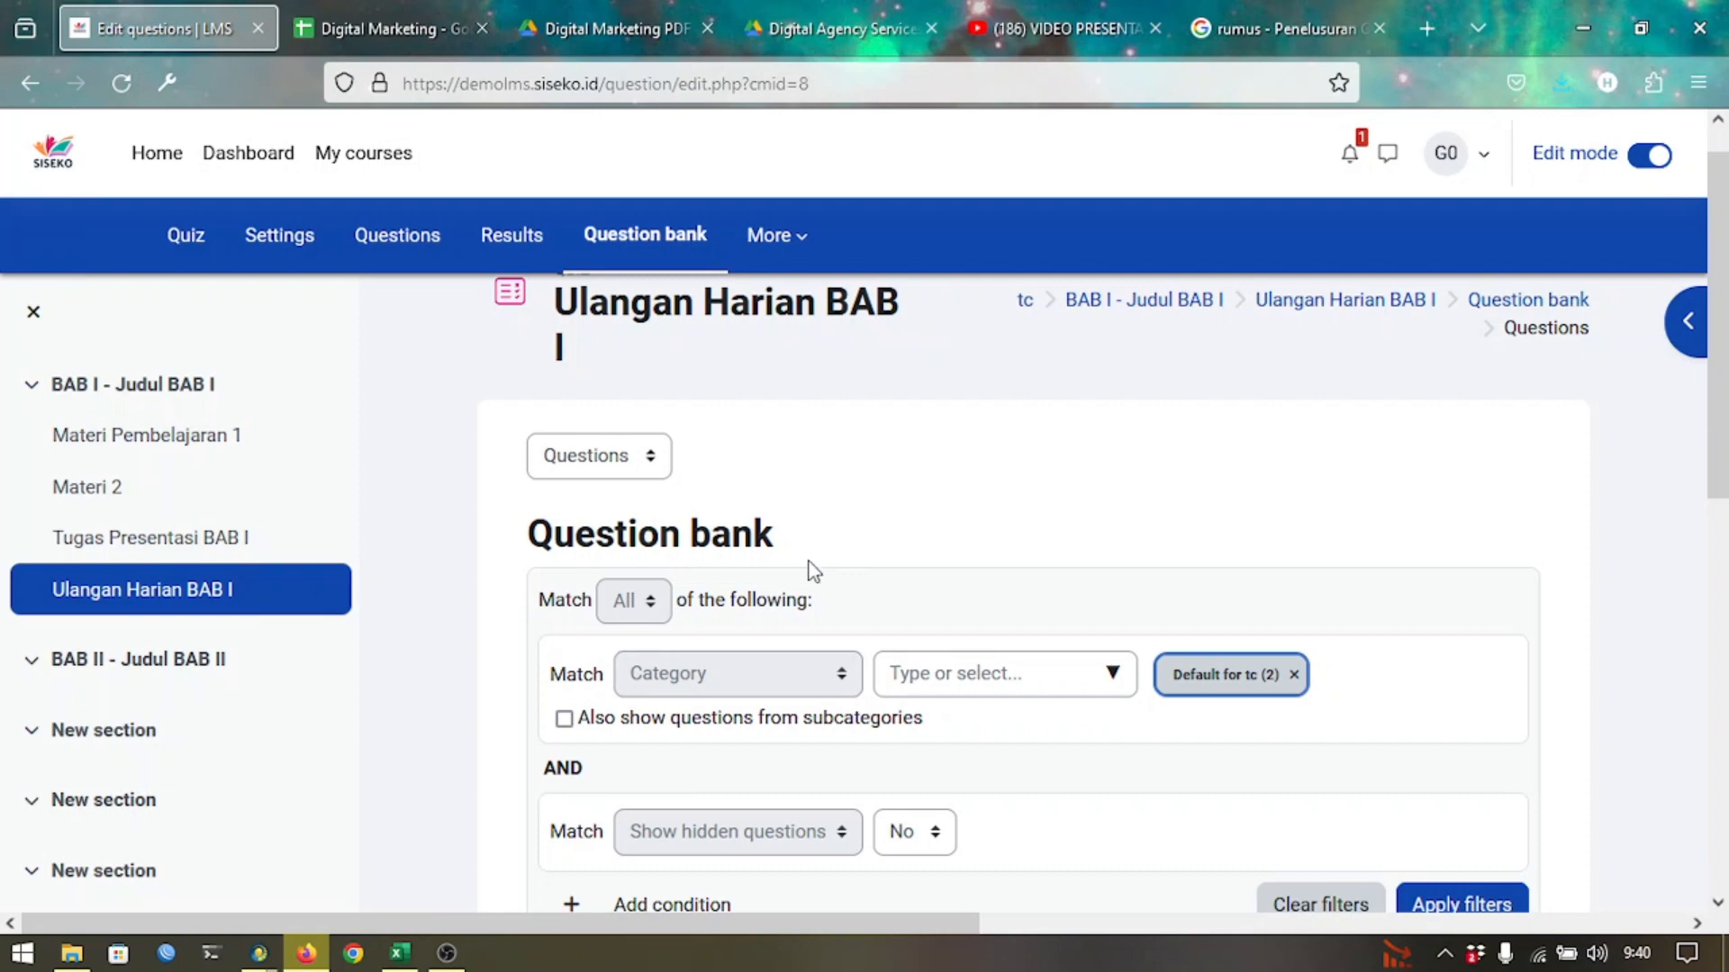
click(627, 476)
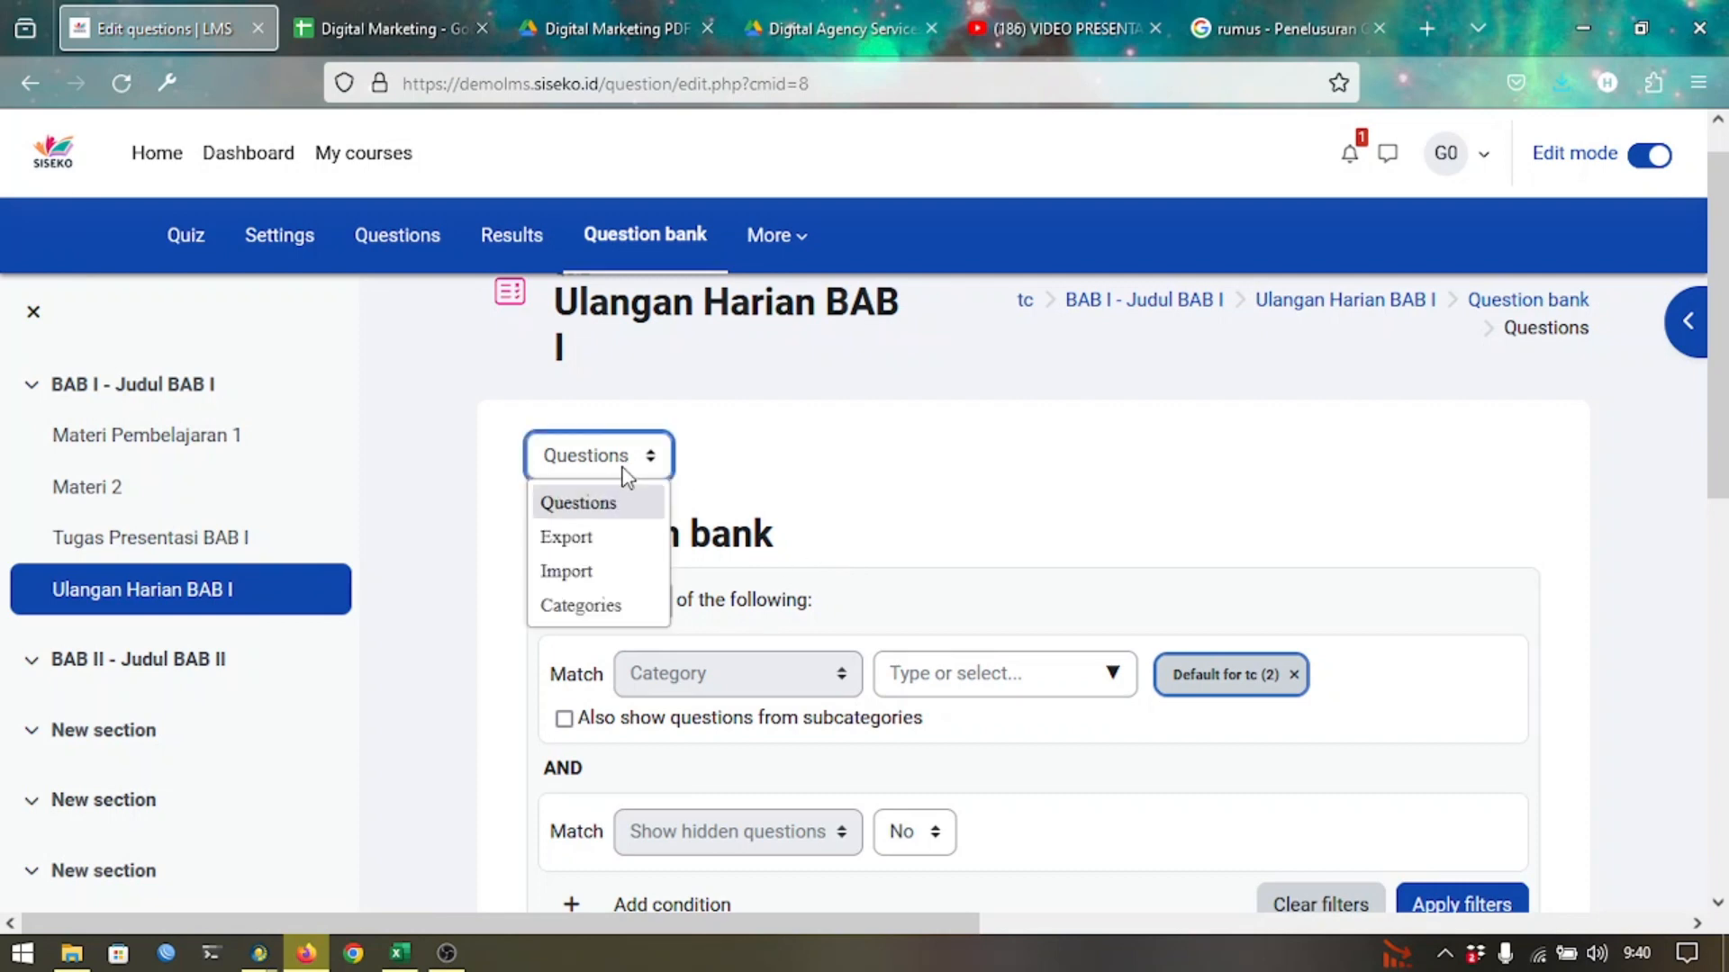
Import 'upload ulangan harian.zip' in Blackboard format into the quiz's question bank.
click(601, 577)
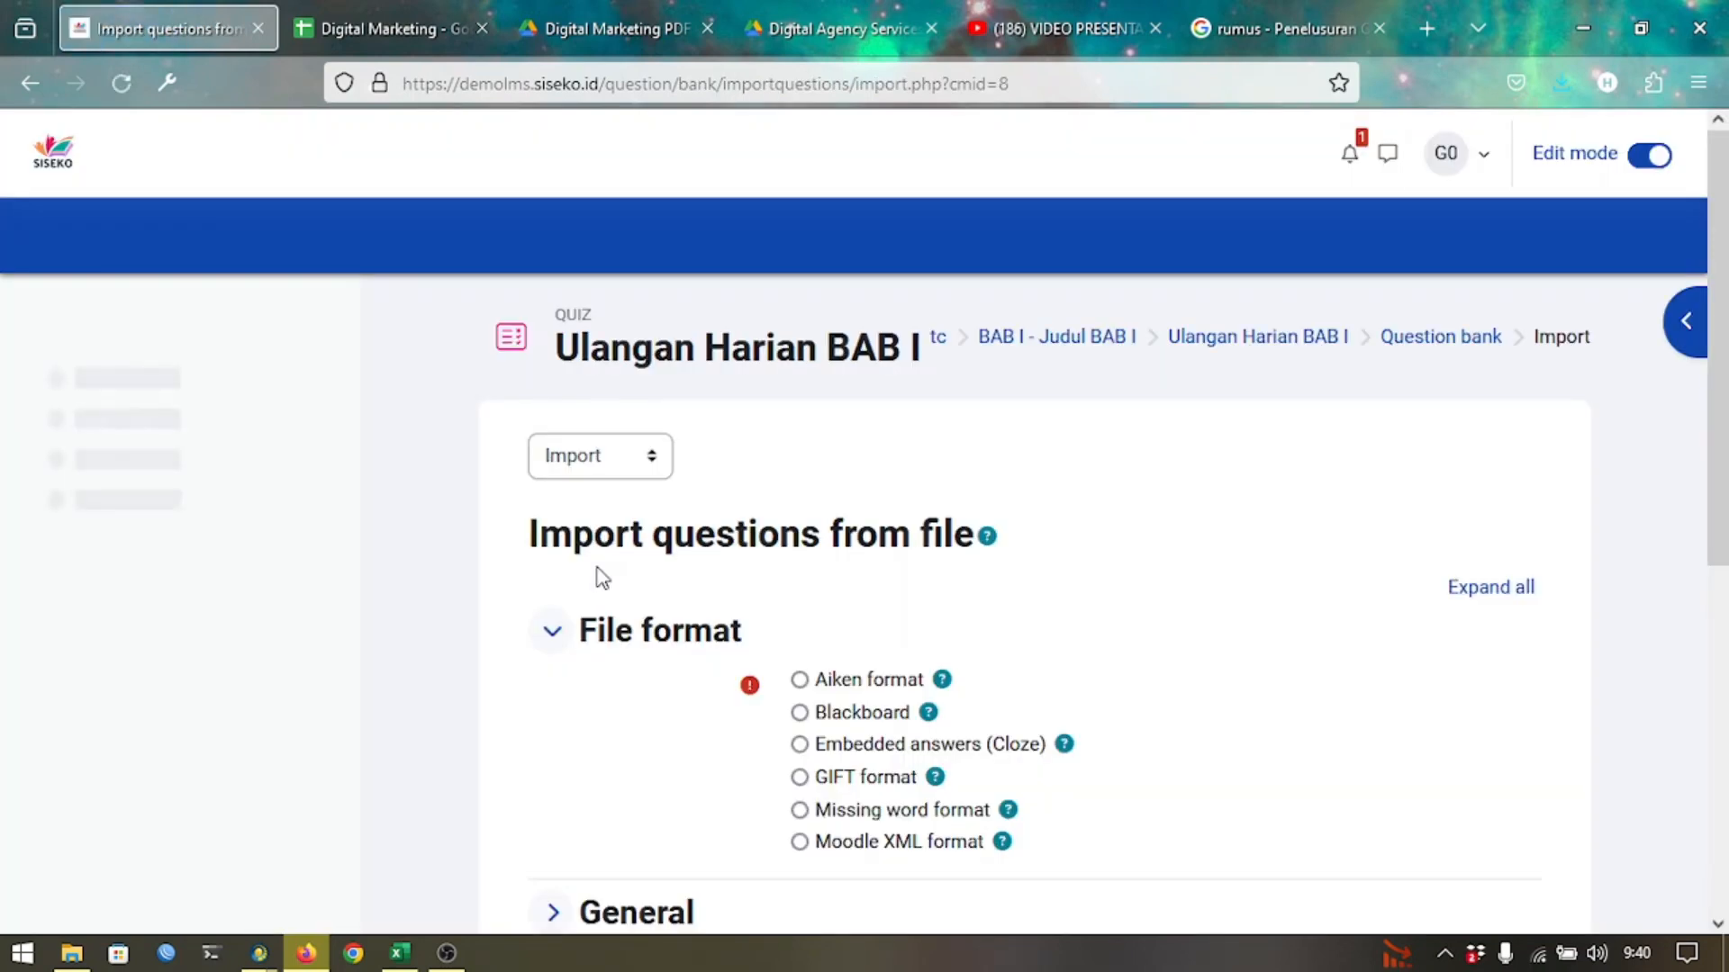
scroll(741, 552, down, 2)
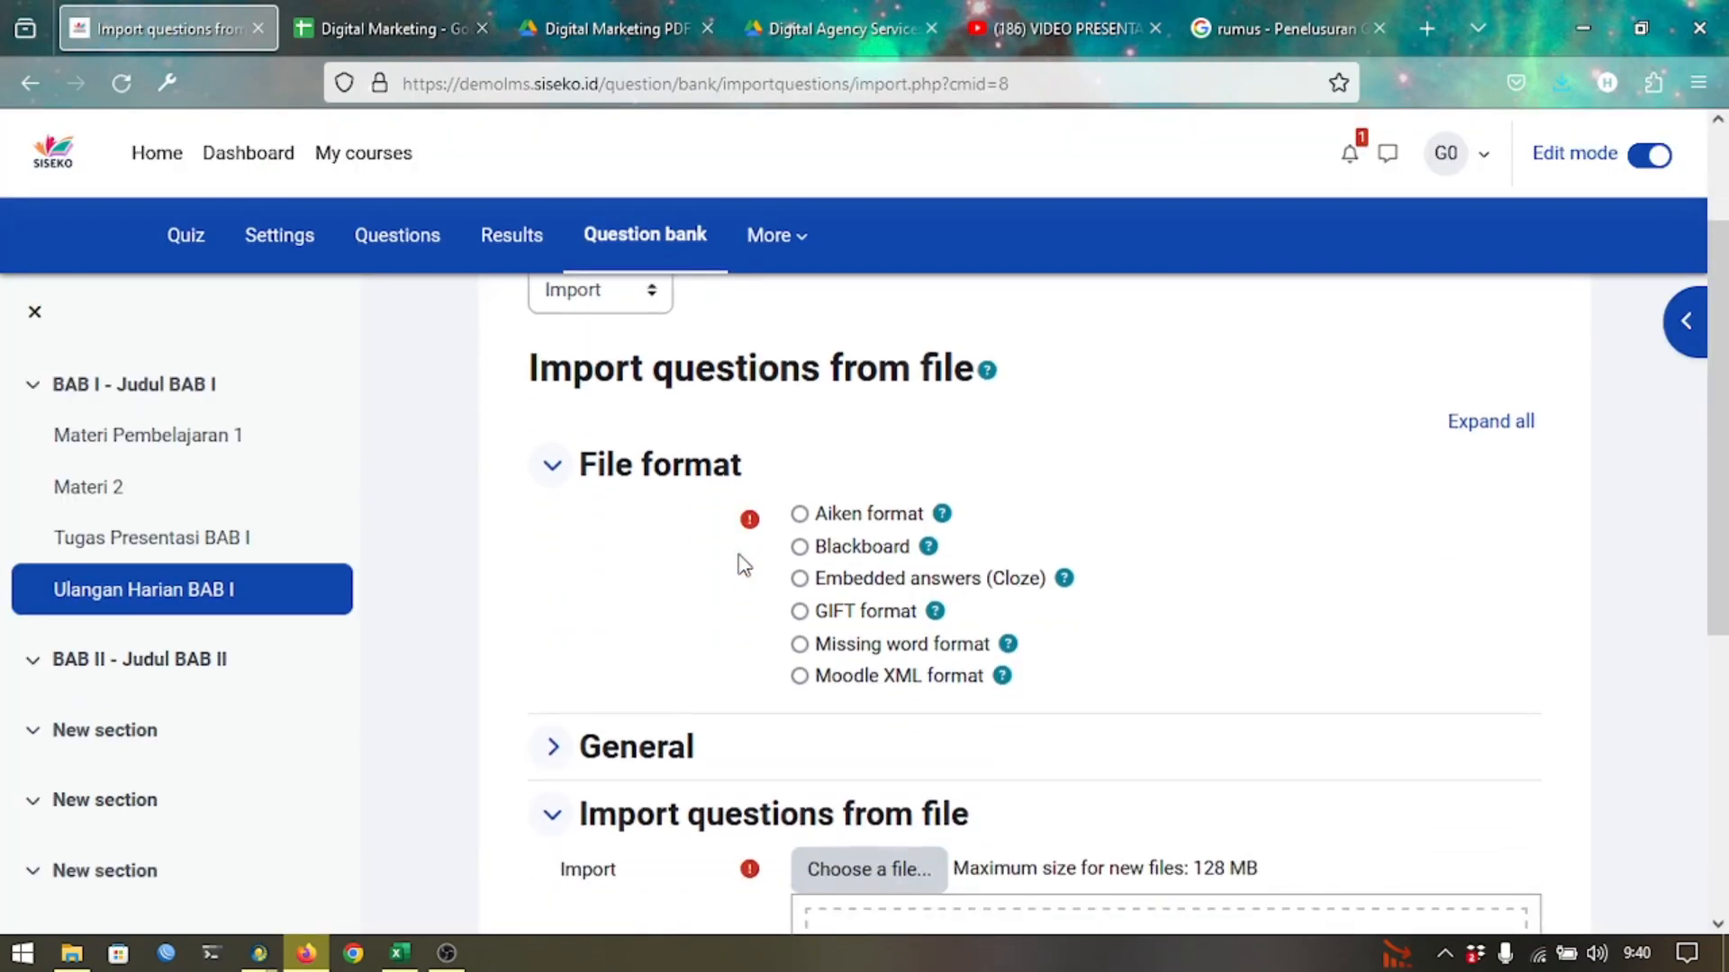
click(870, 553)
scroll(855, 558, down, 3)
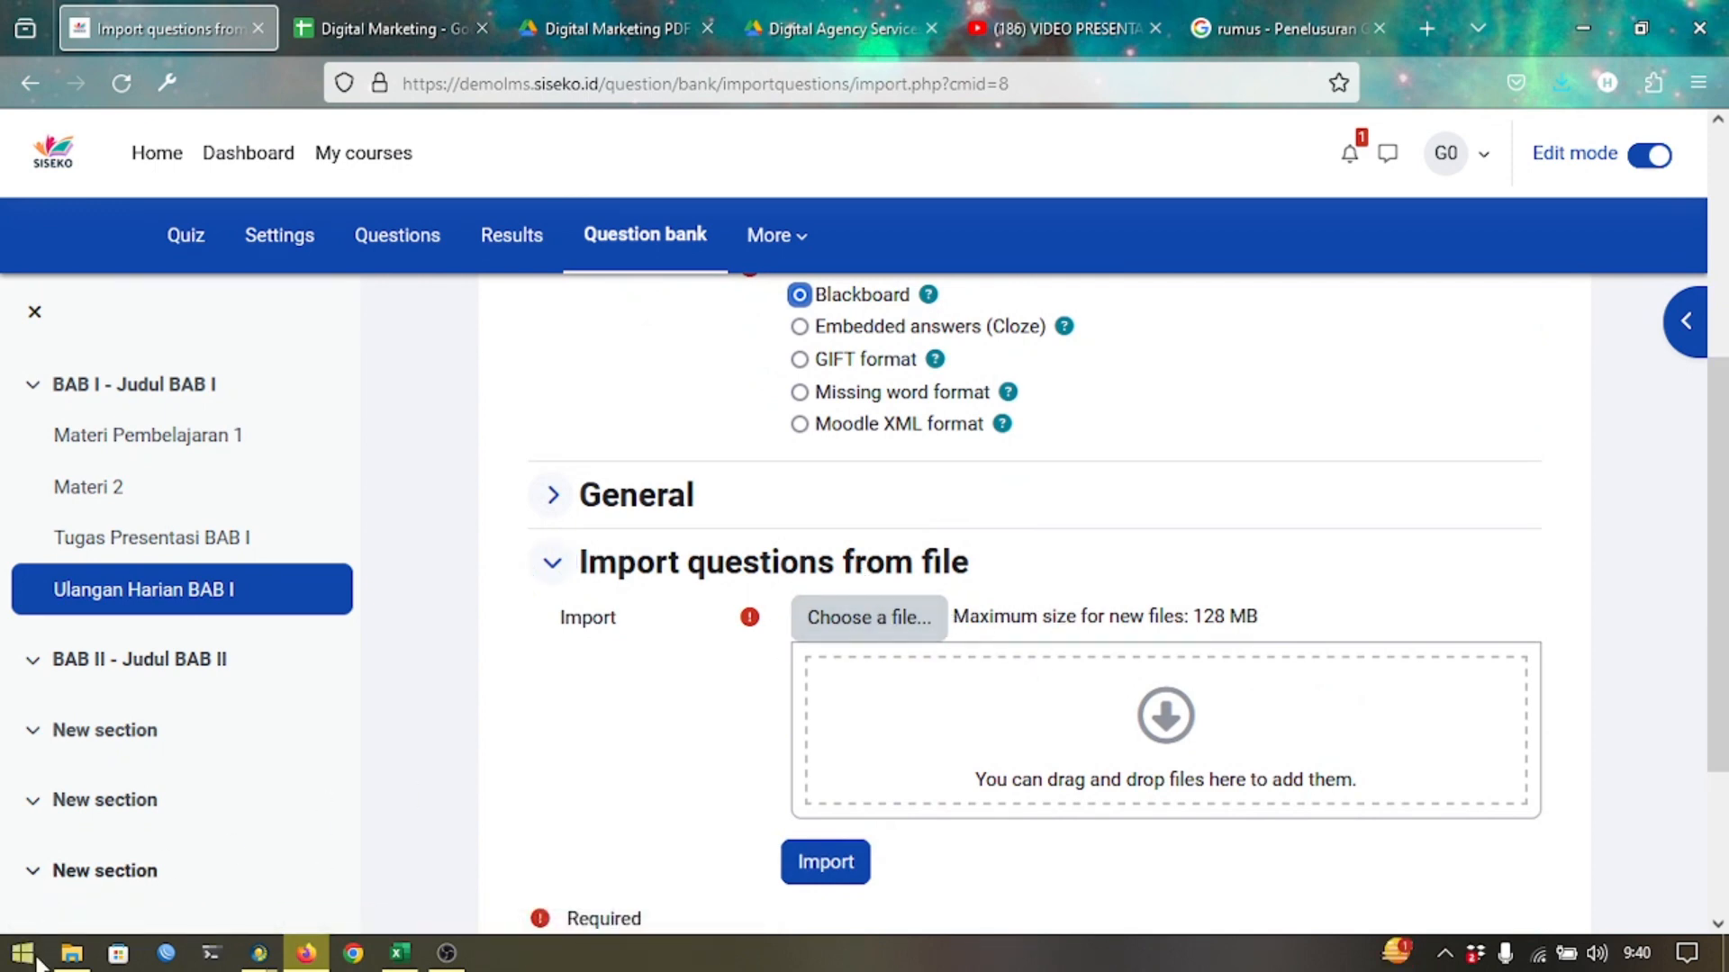
click(72, 952)
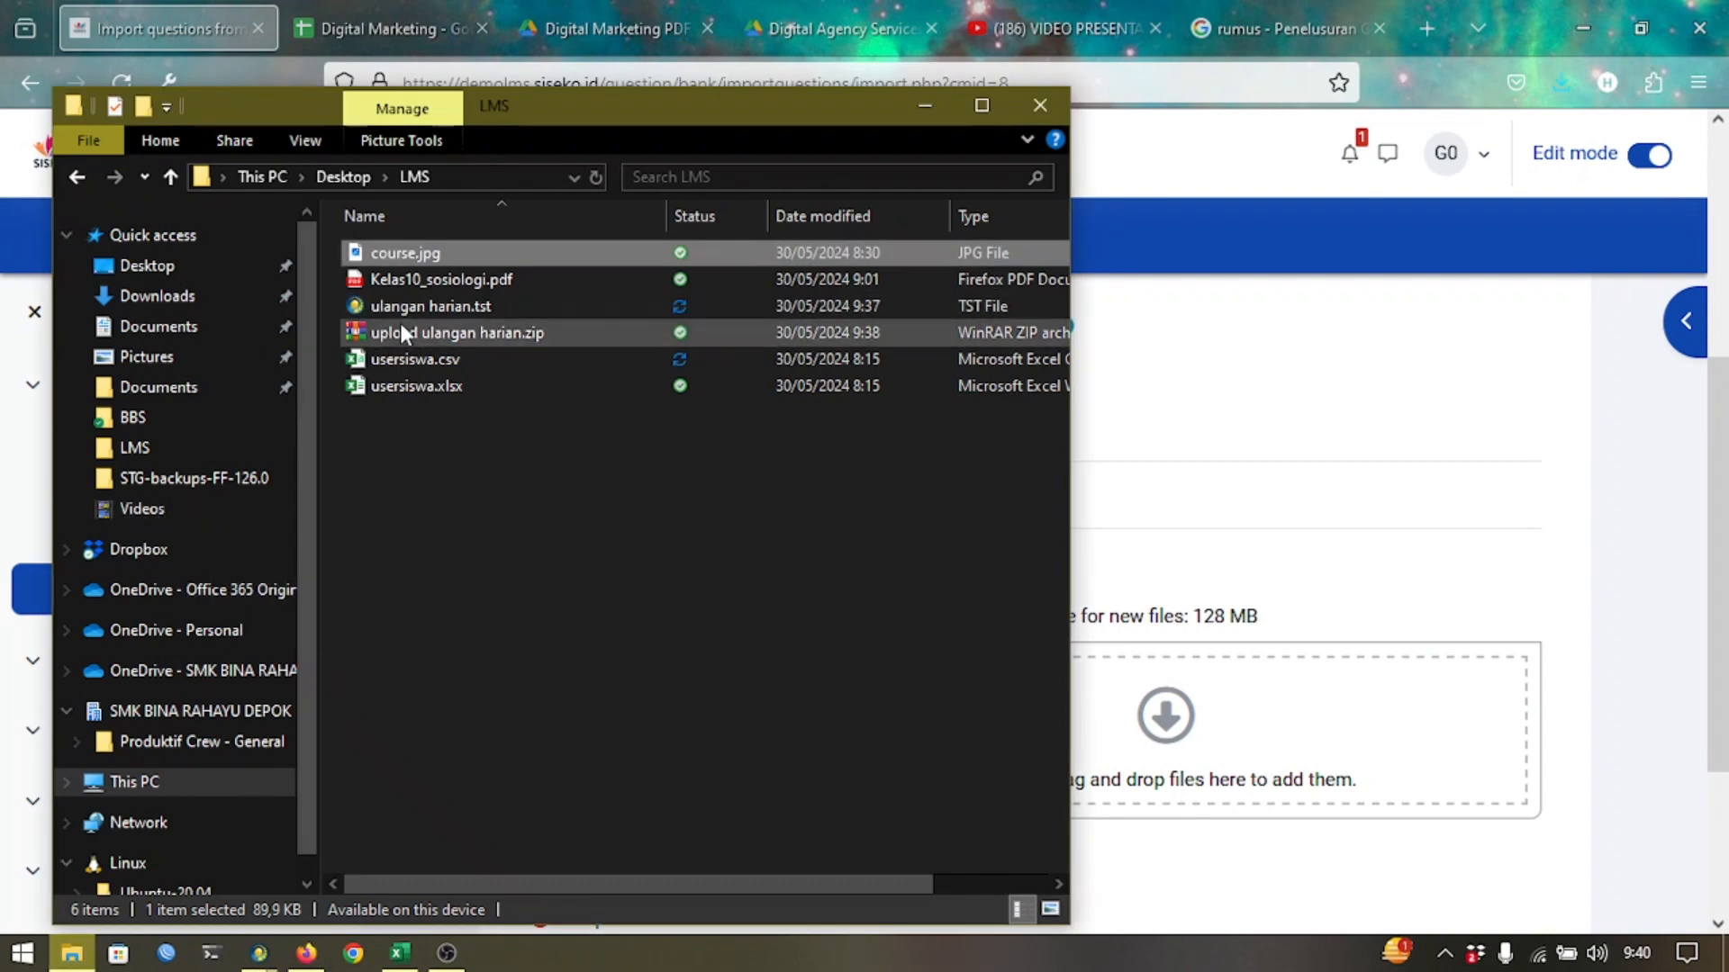
drag(399, 334, 837, 694)
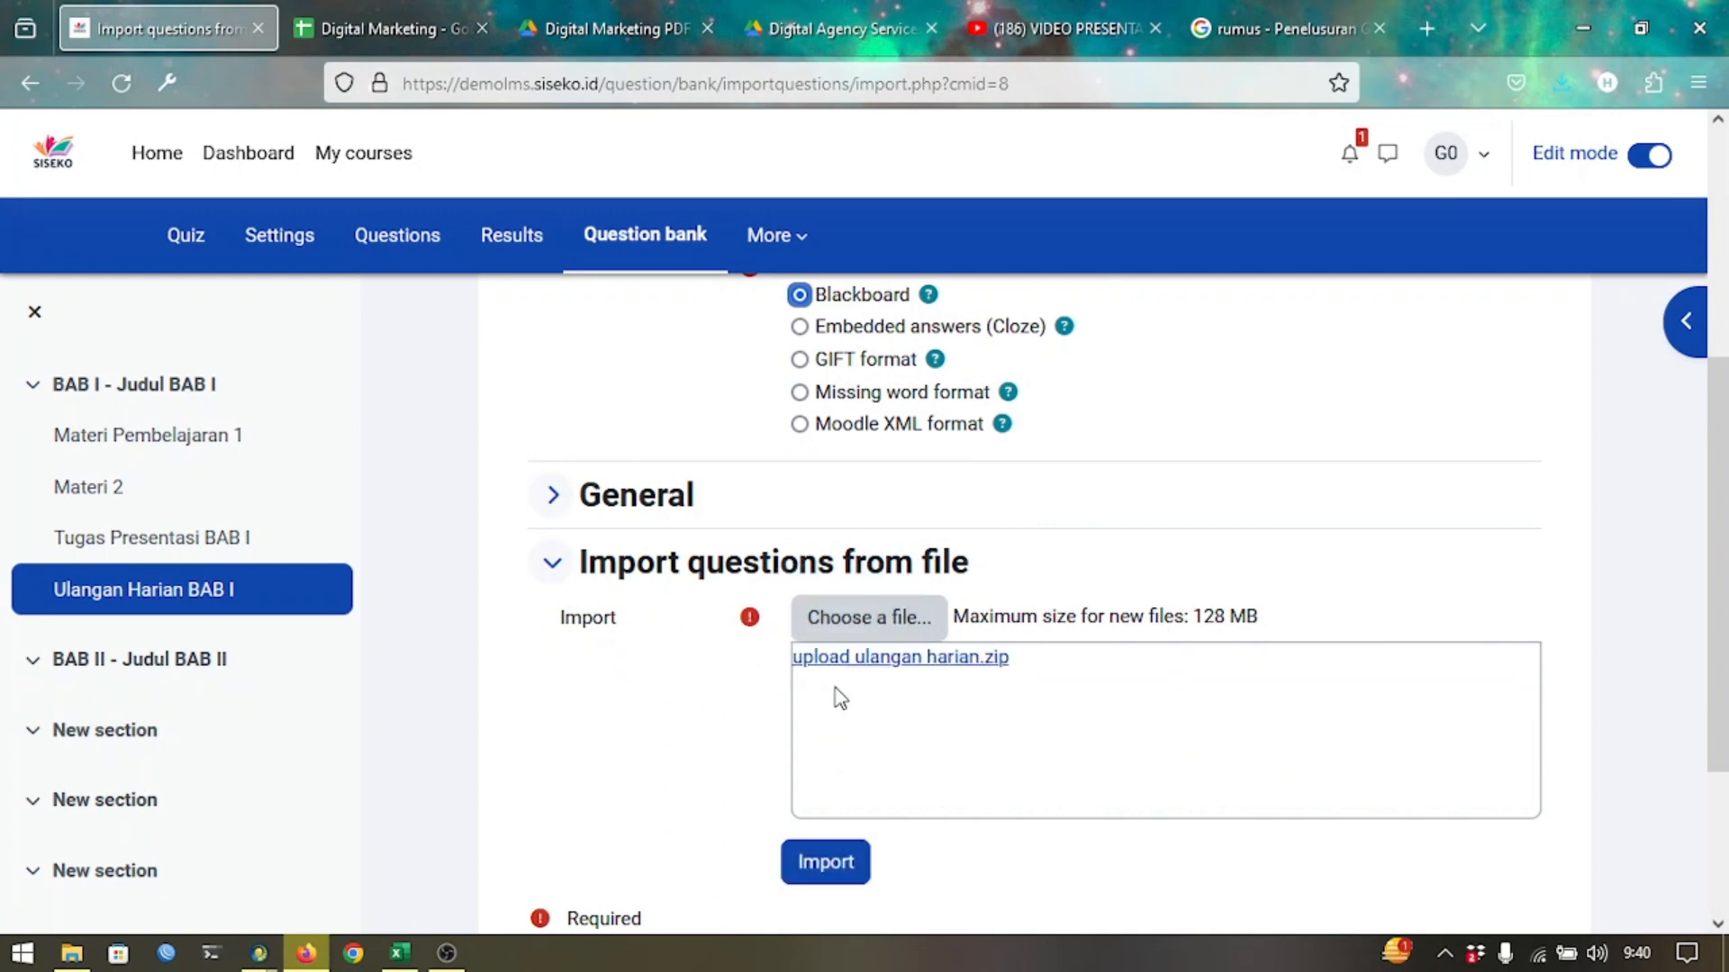
click(805, 857)
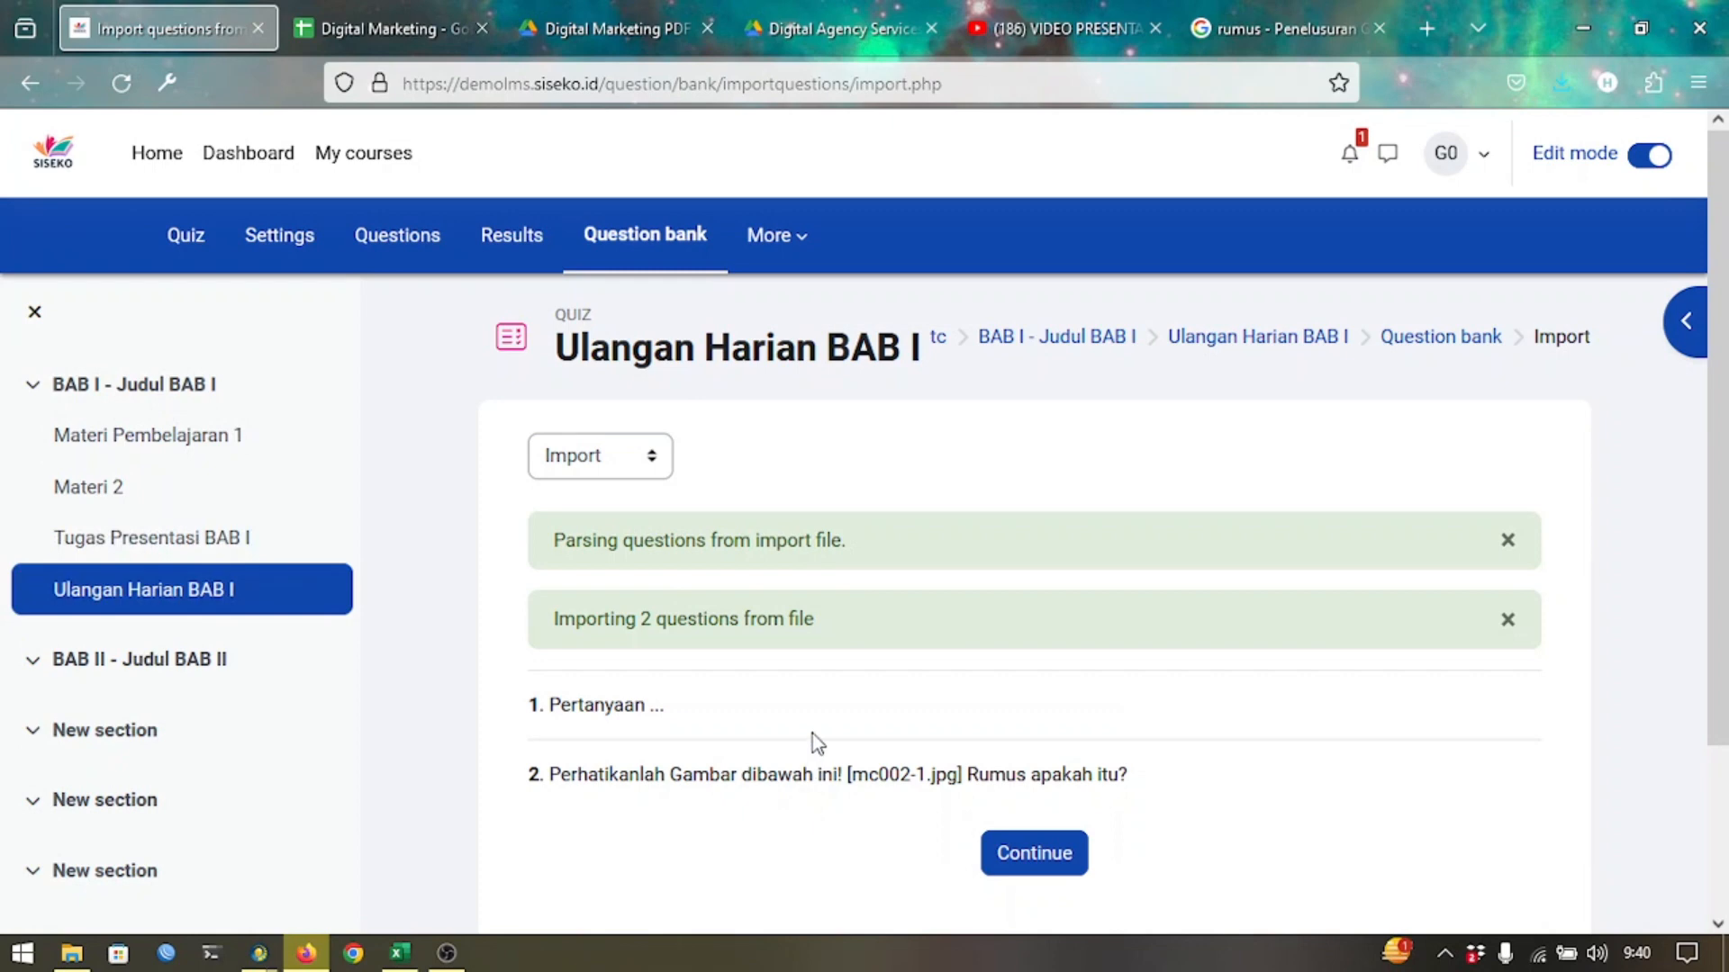
Return to the question bank to check the imported UH01 questions, then open the quiz's Questions page.
click(1033, 853)
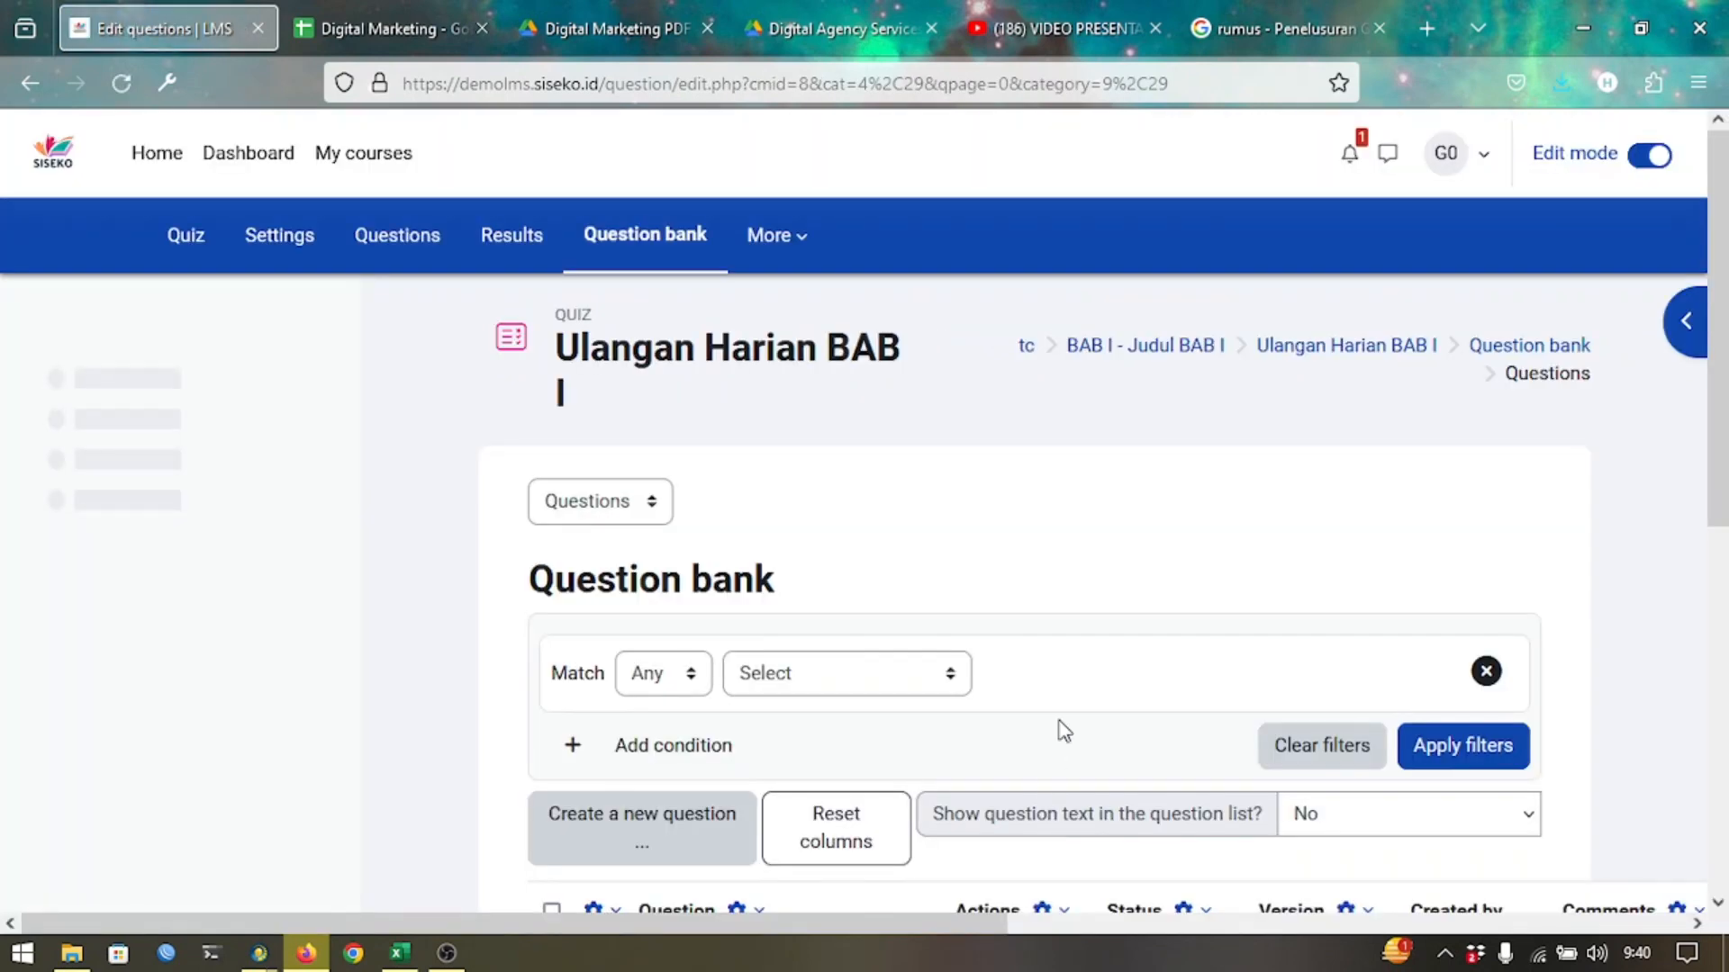
scroll(1074, 677, down, 6)
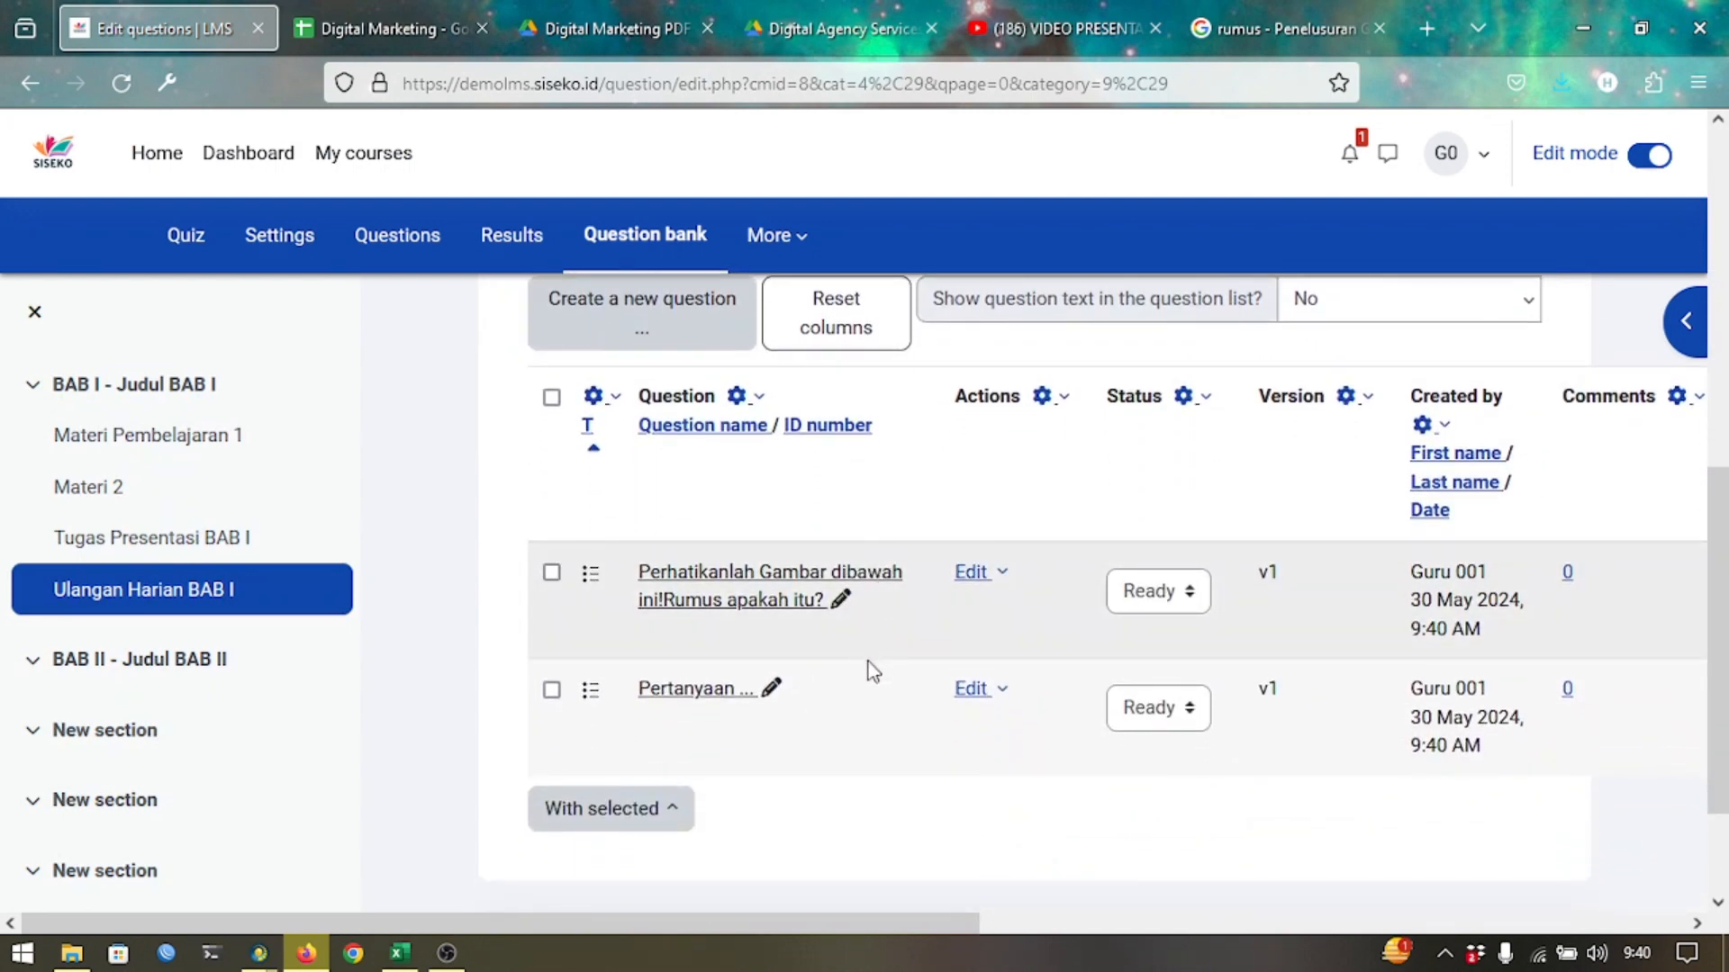
scroll(879, 541, up, 6)
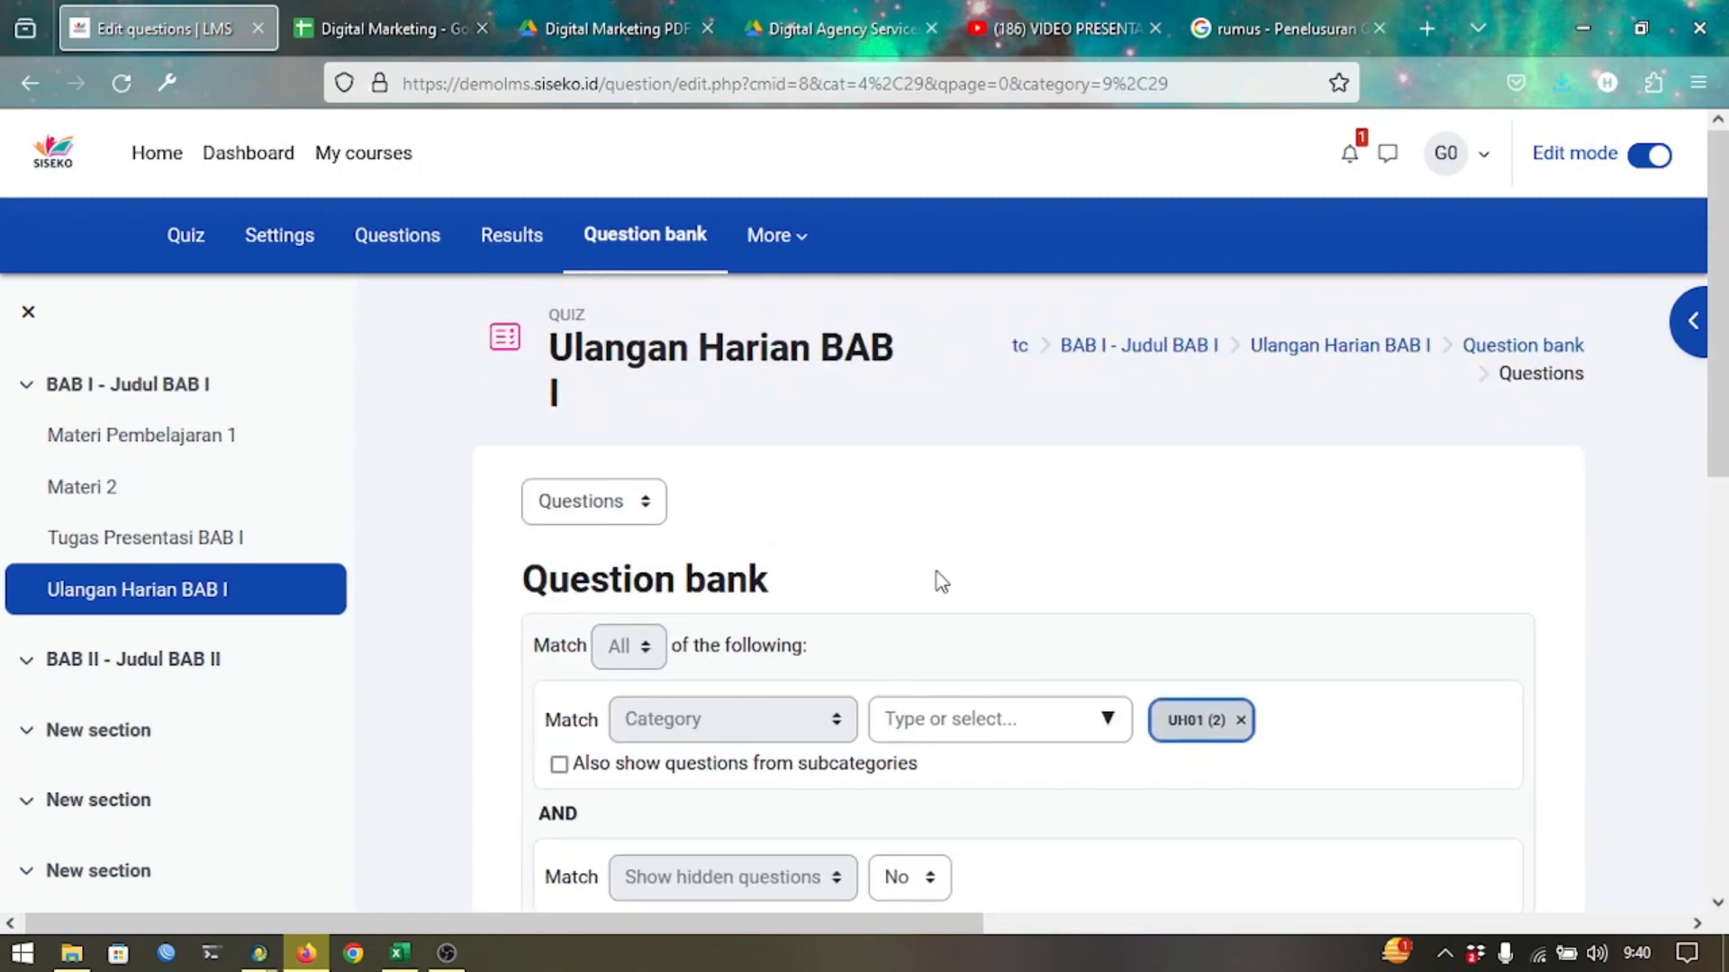
scroll(886, 608, down, 4)
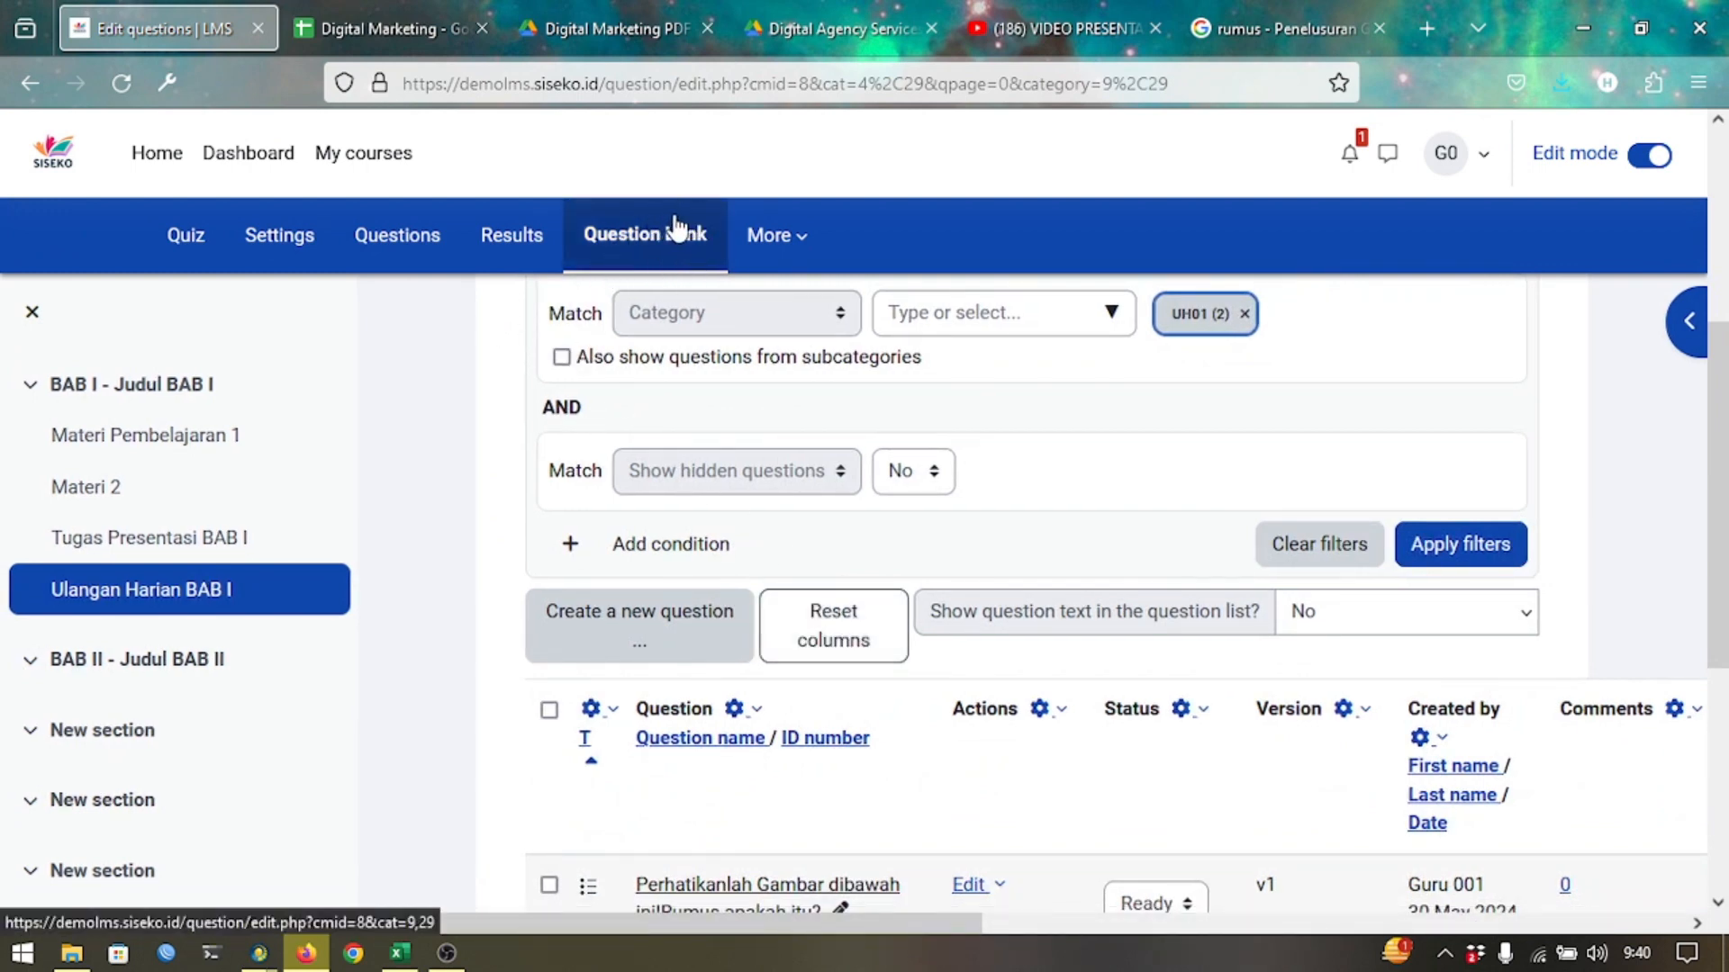
click(423, 242)
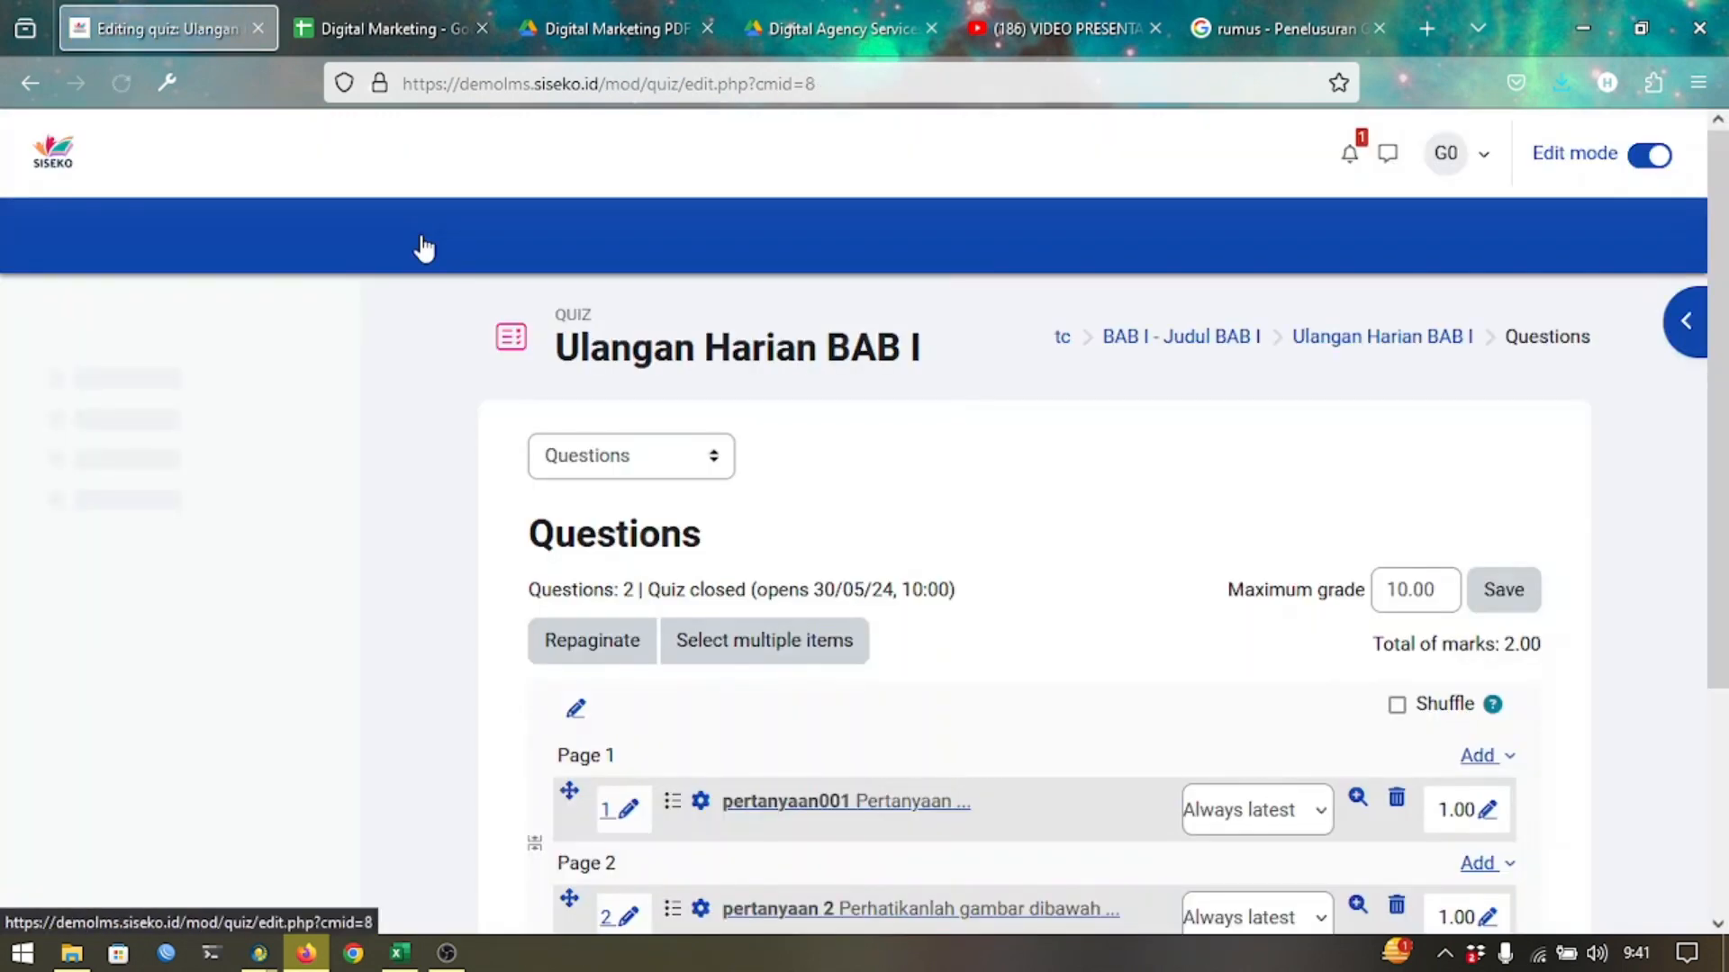
scroll(725, 332, down, 3)
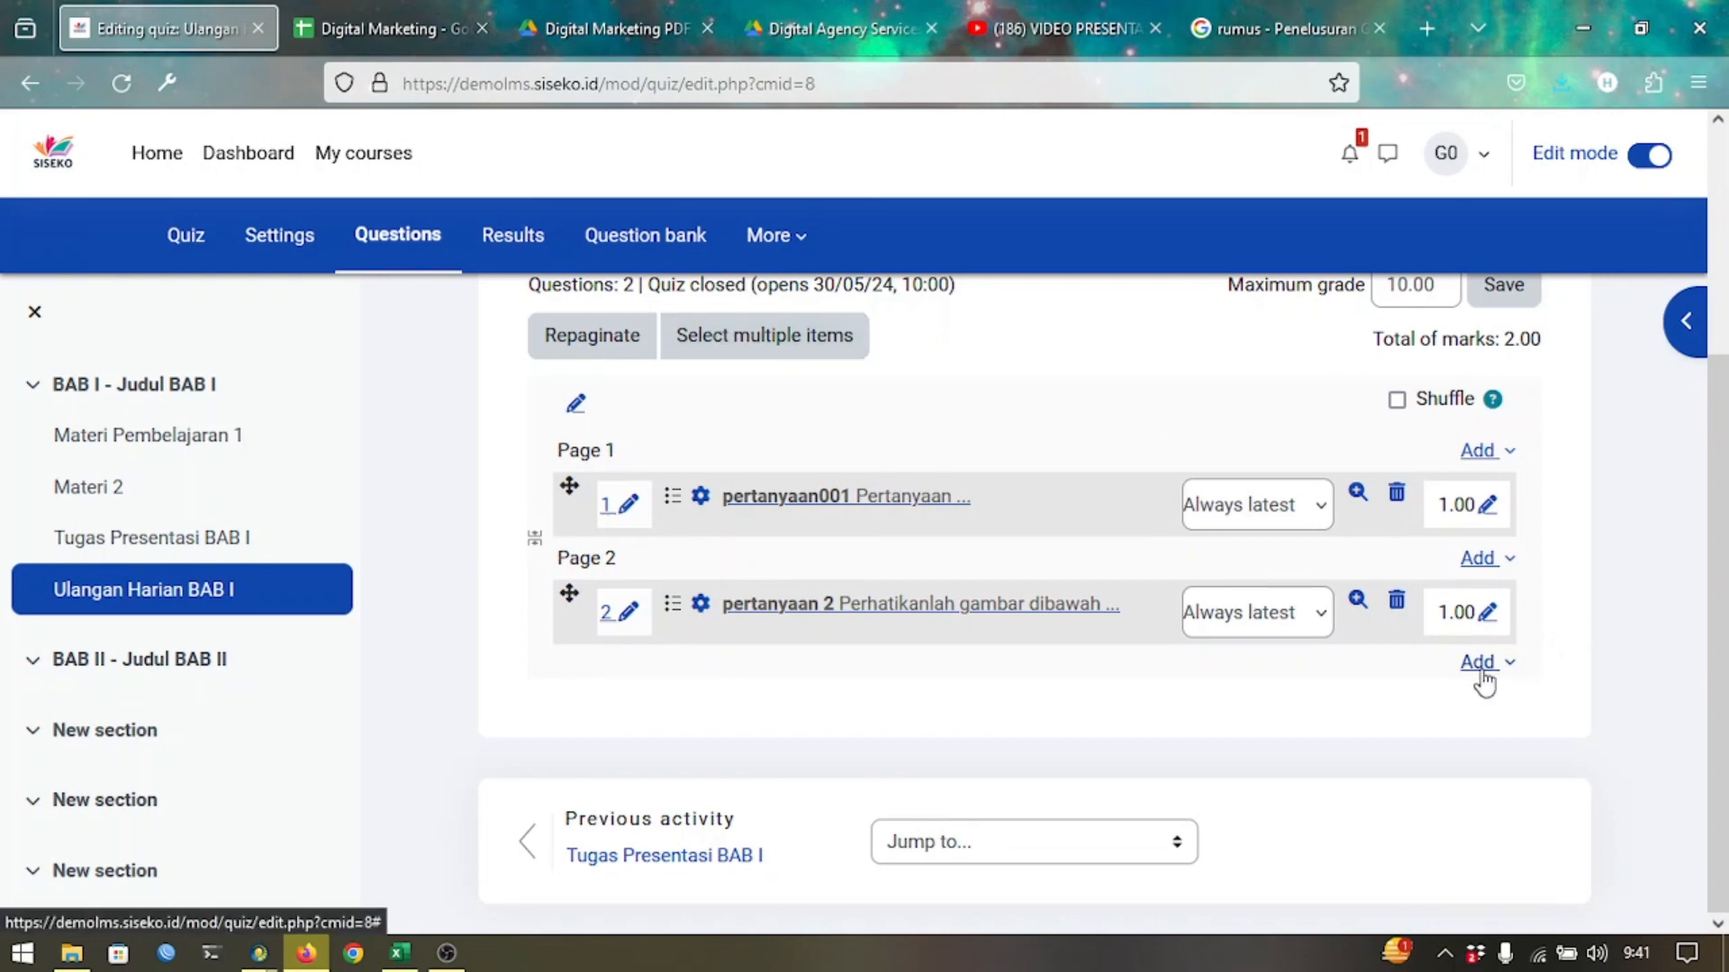
Add both UH01 category questions from the question bank as quiz questions 3 and 4.
click(1480, 665)
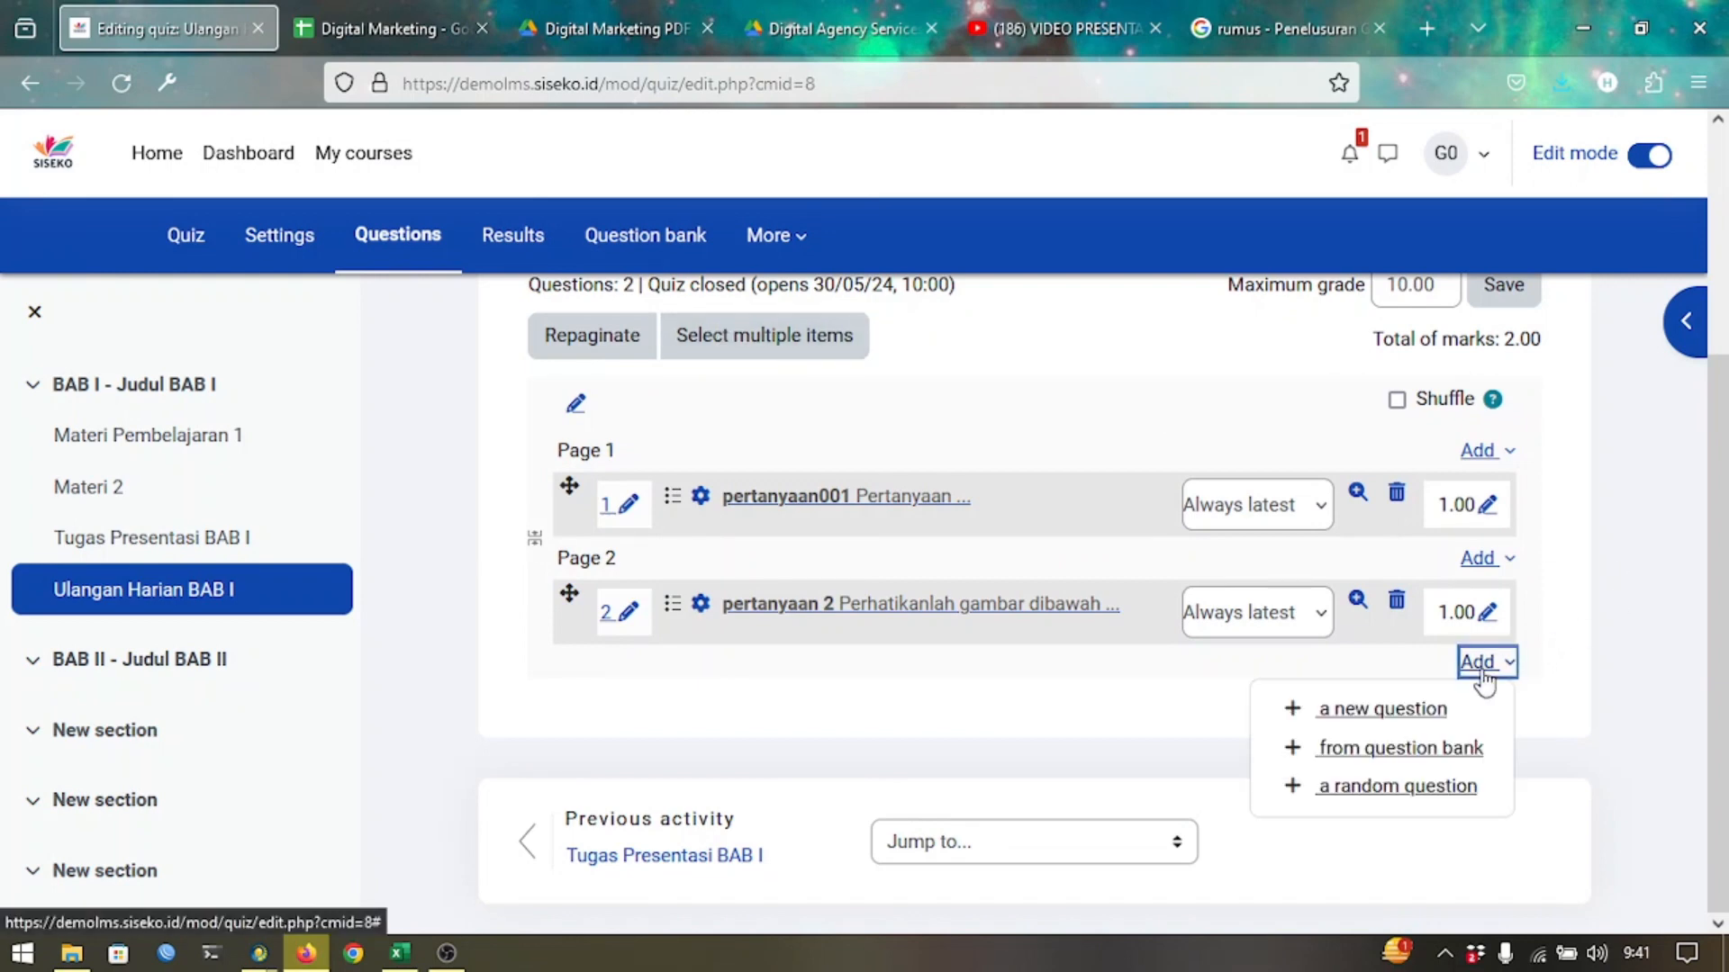
click(1388, 769)
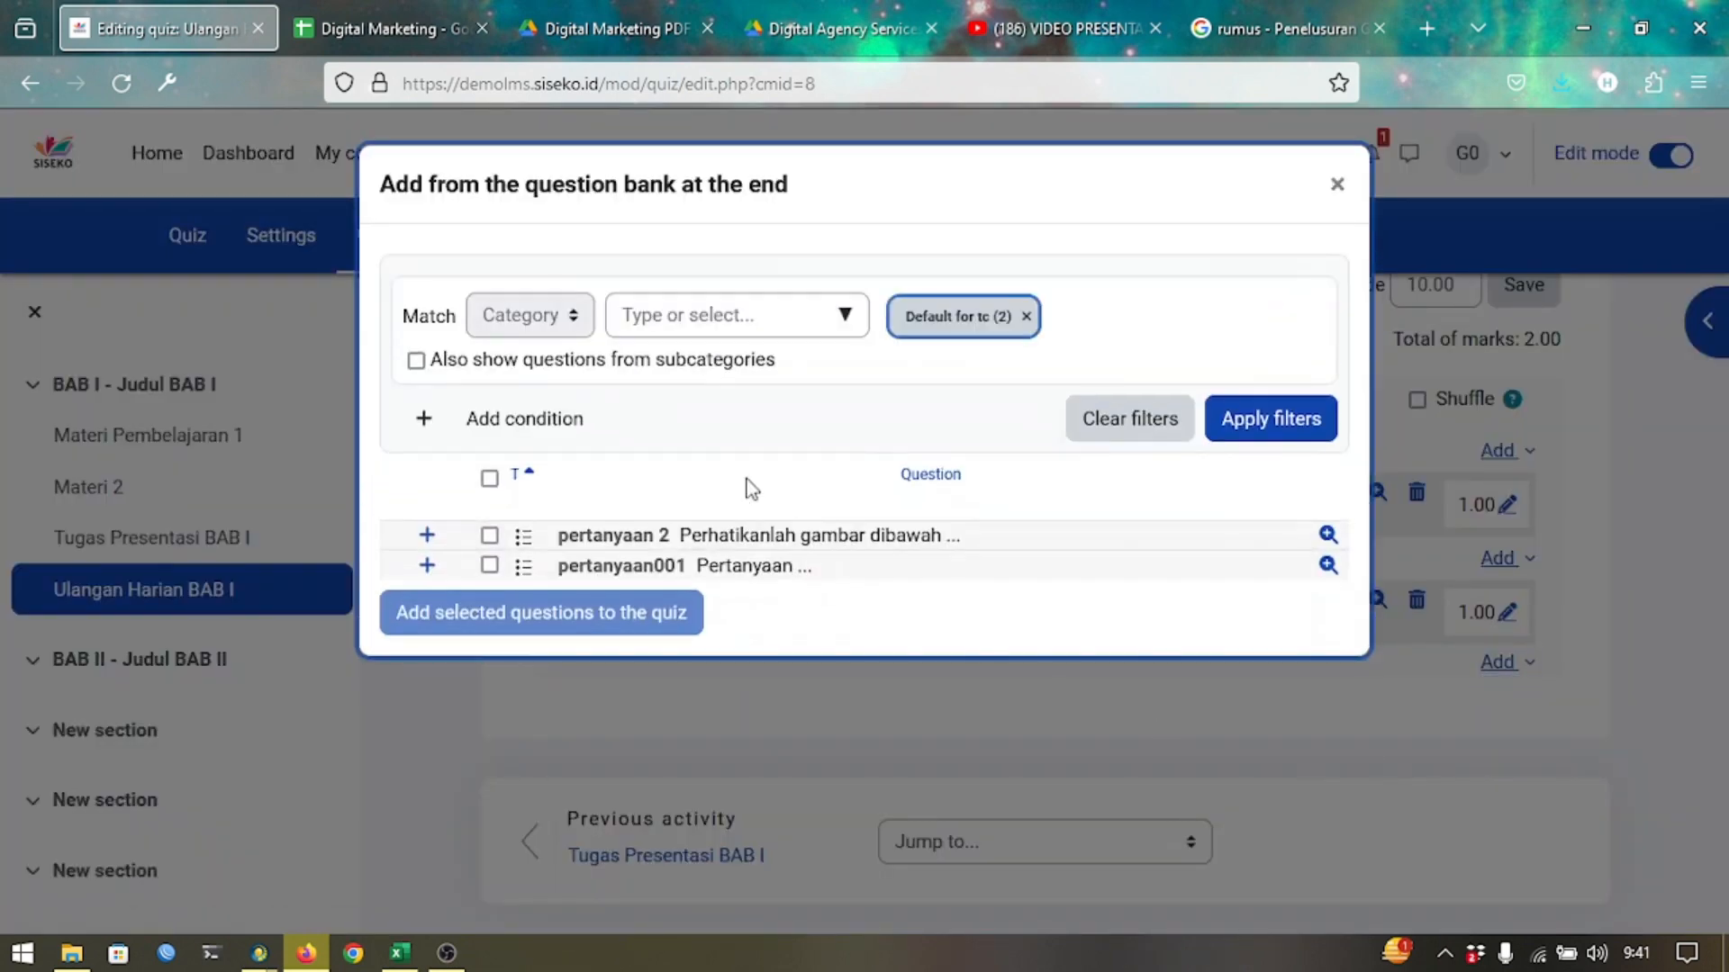
click(845, 317)
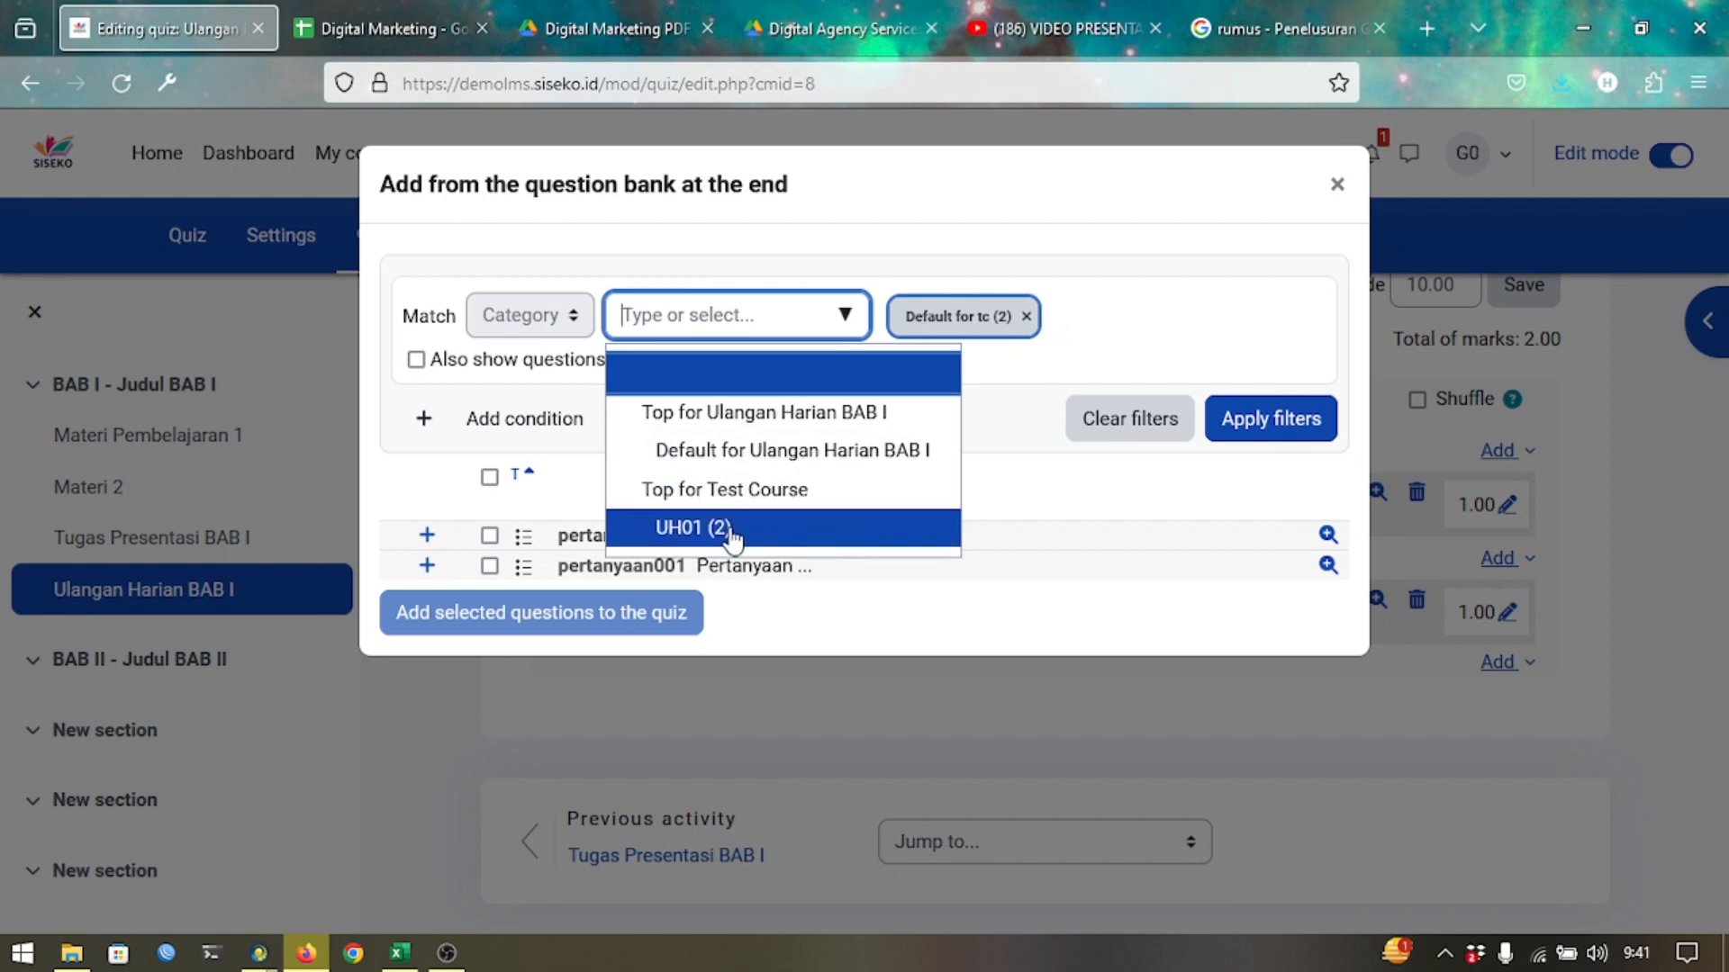
click(693, 529)
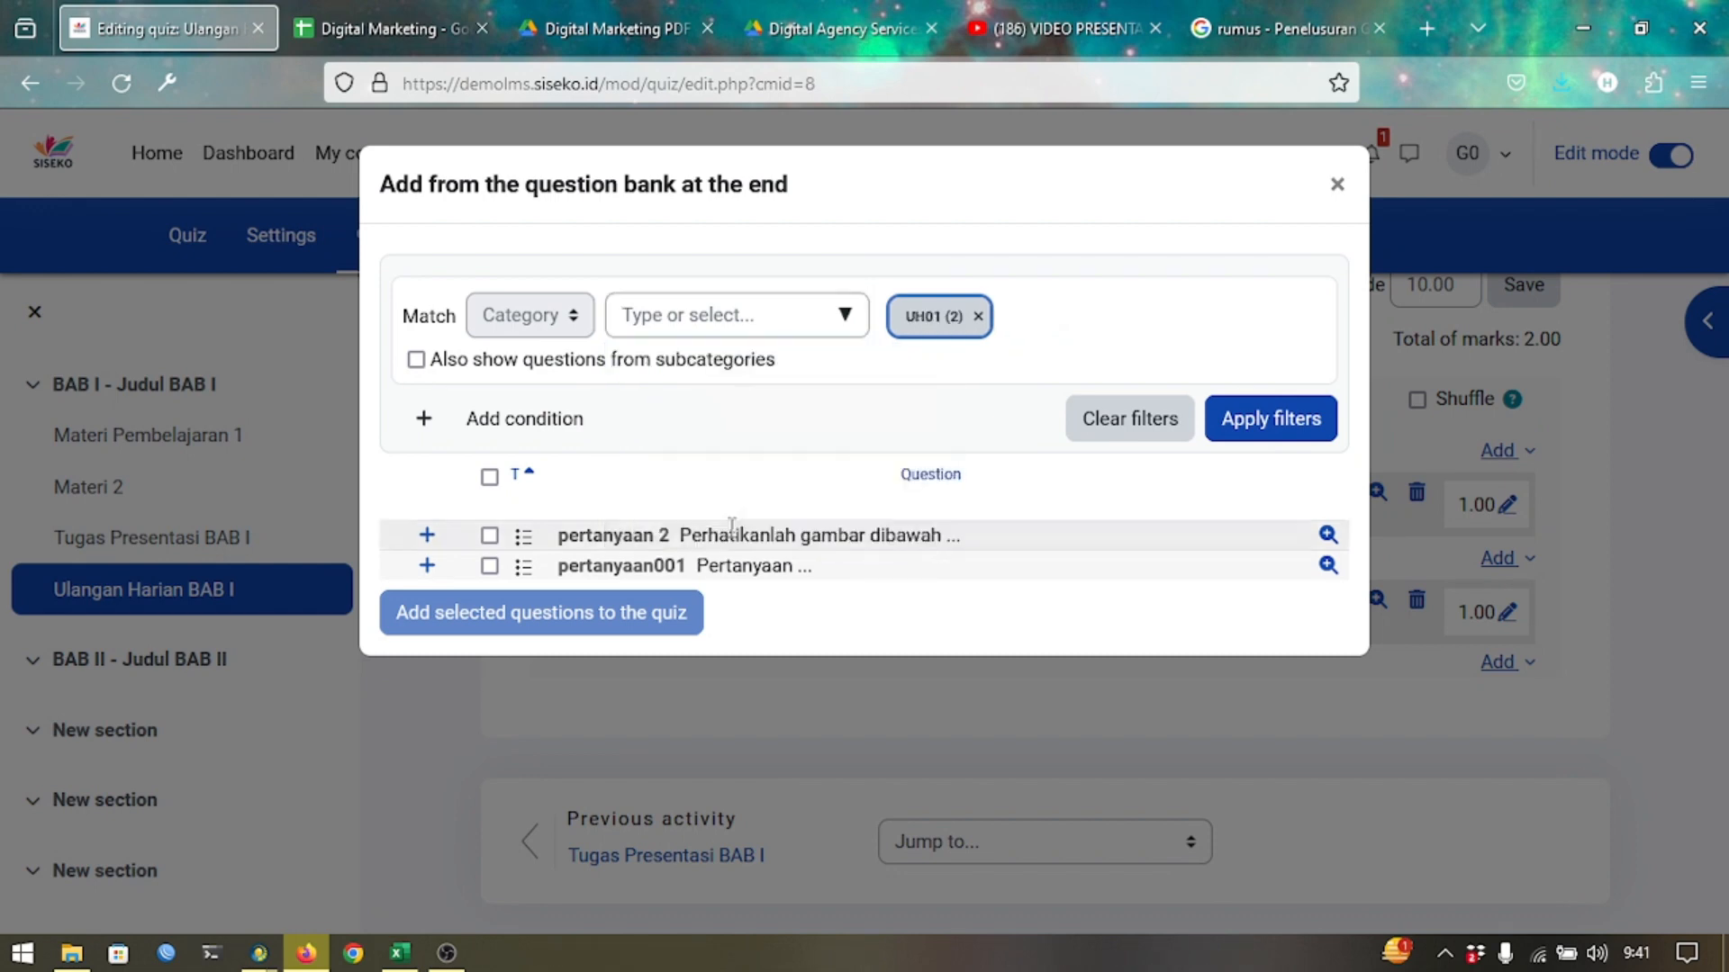
click(1253, 412)
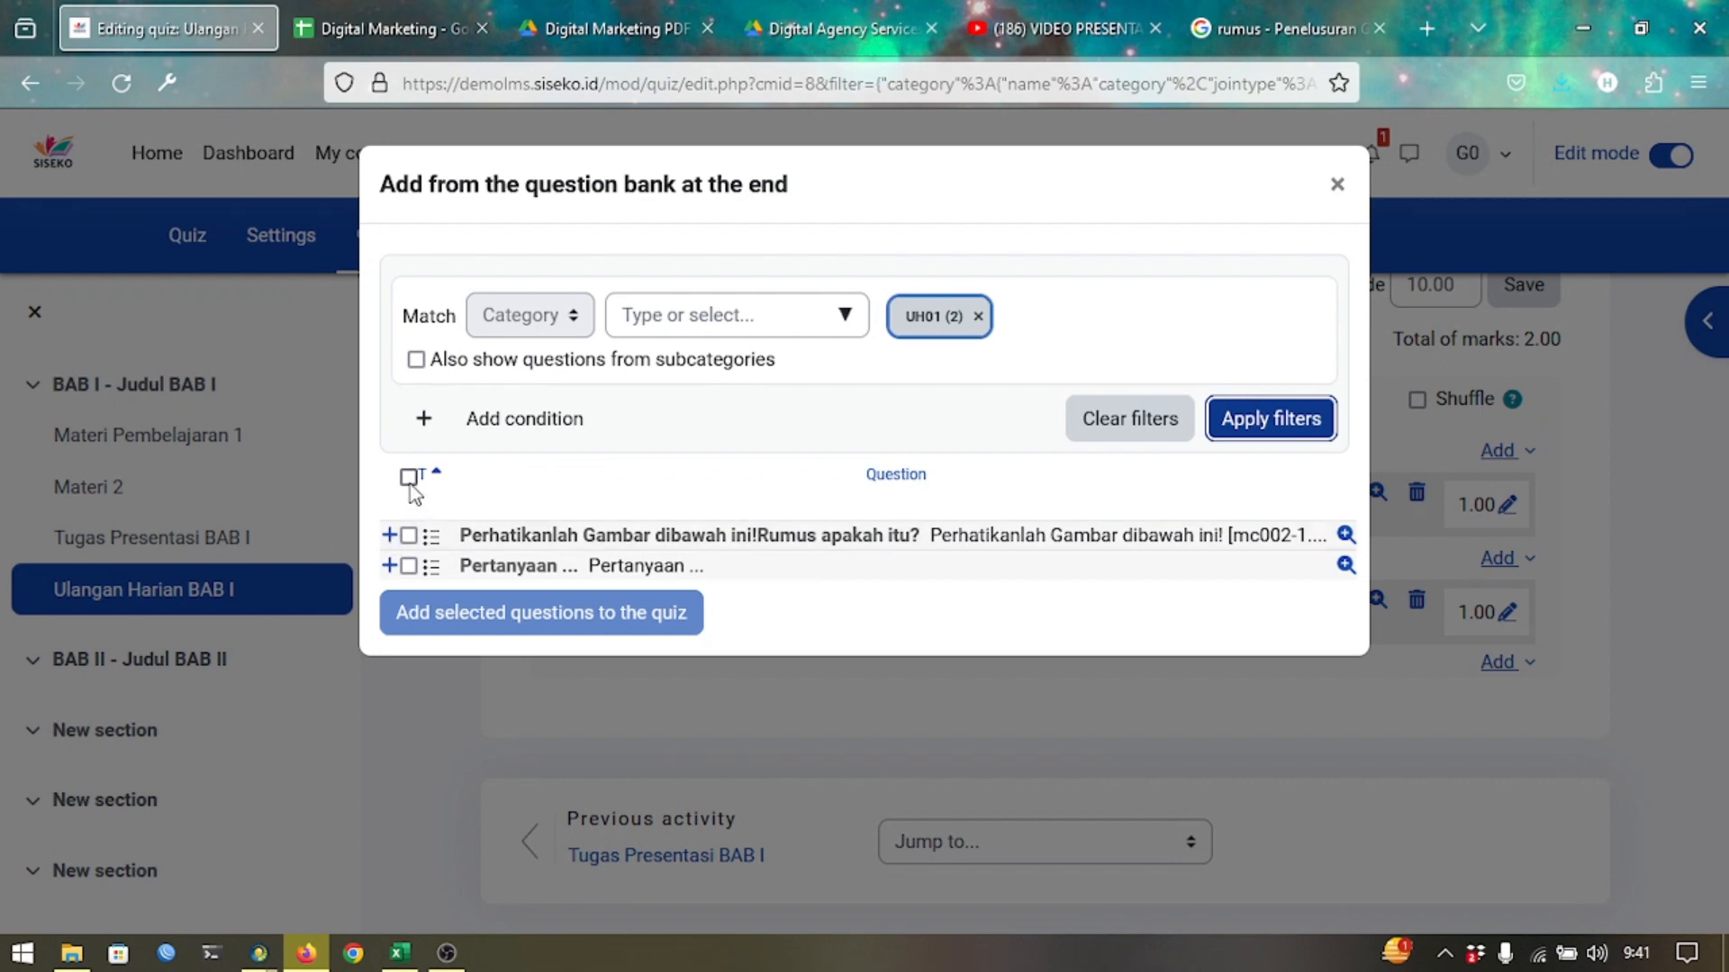
click(408, 478)
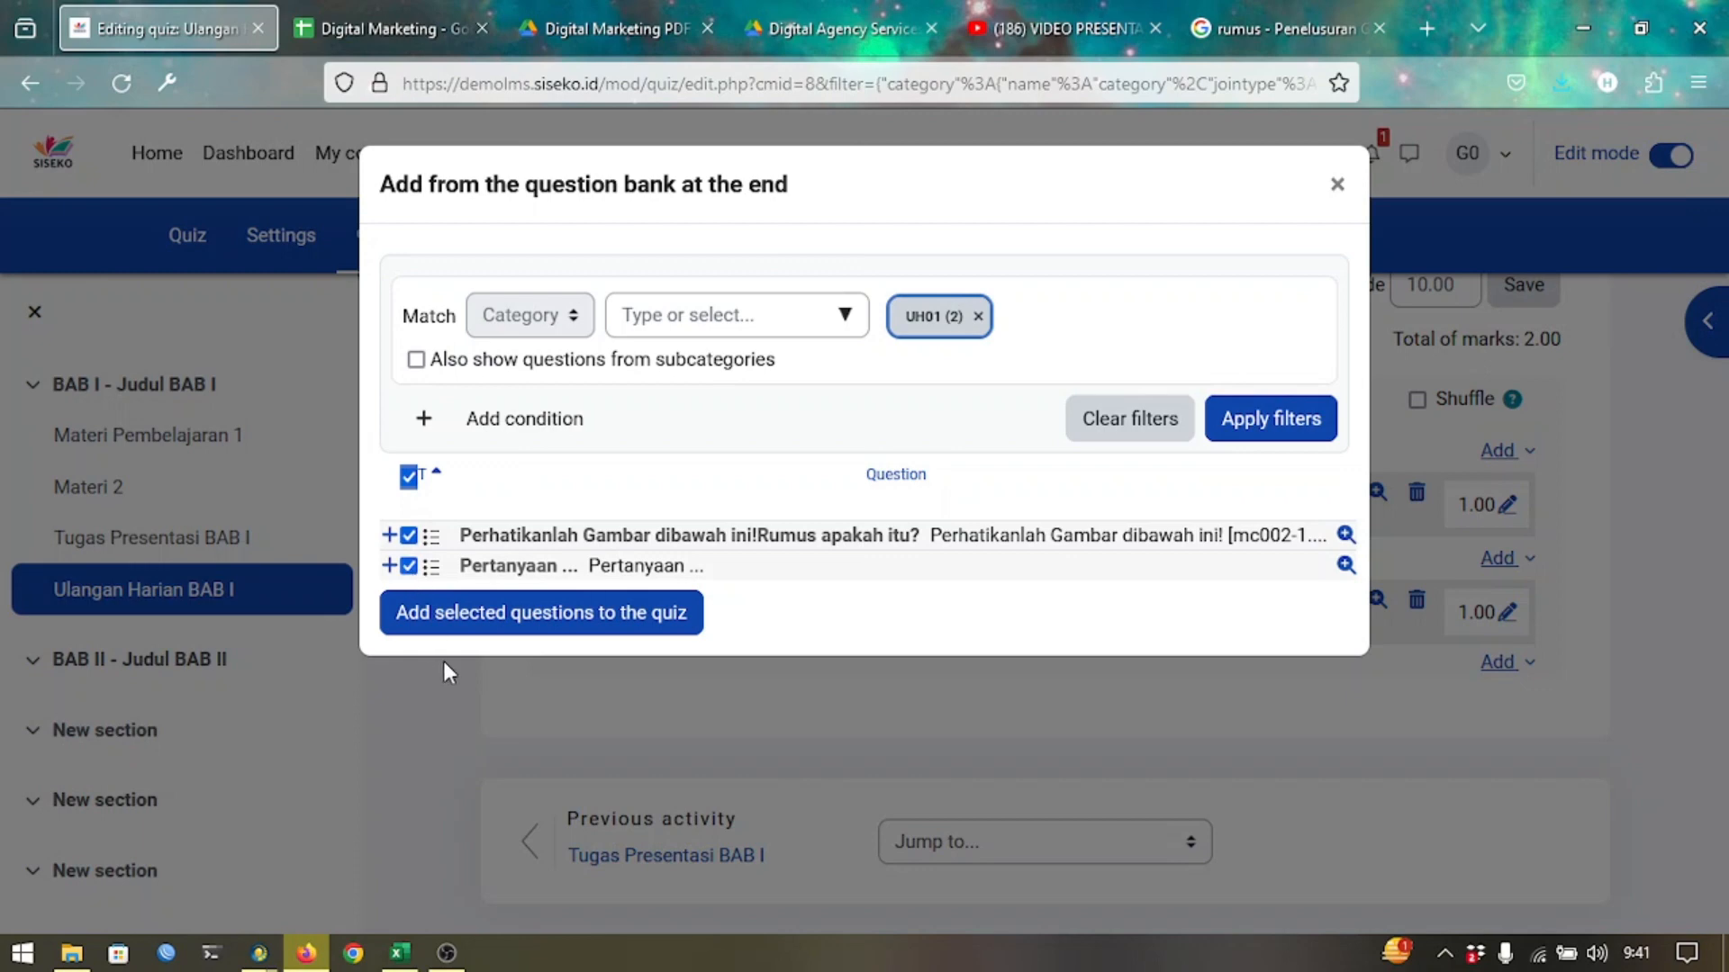
click(491, 621)
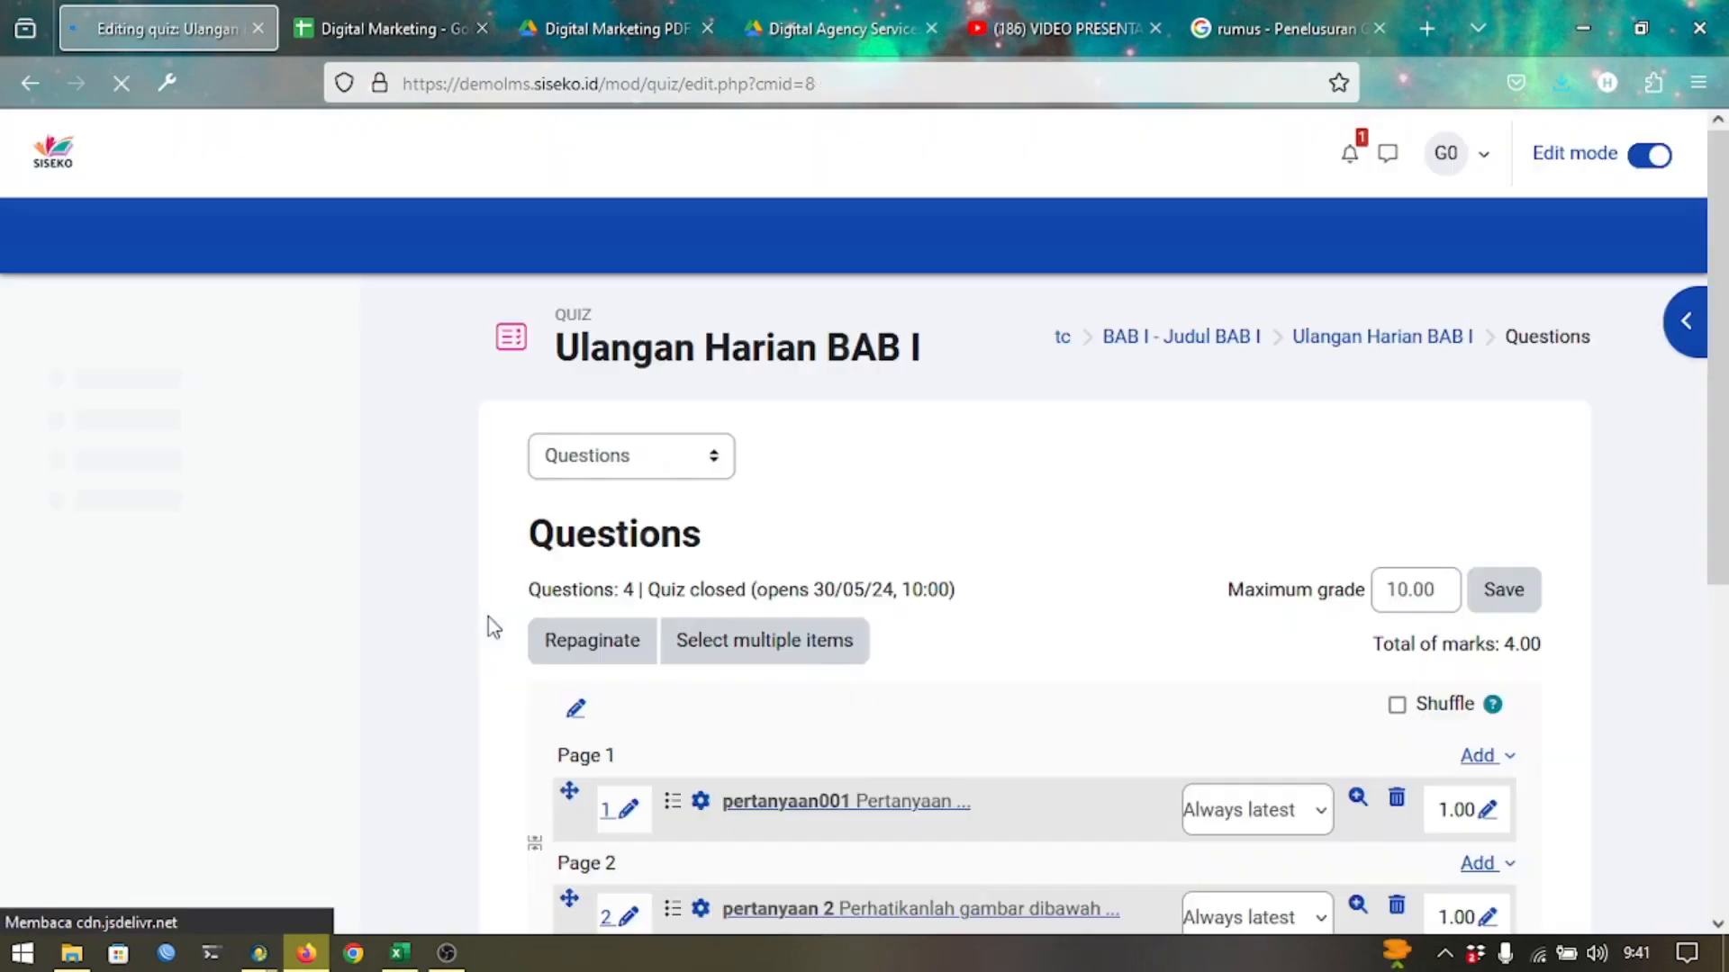
scroll(865, 585, down, 6)
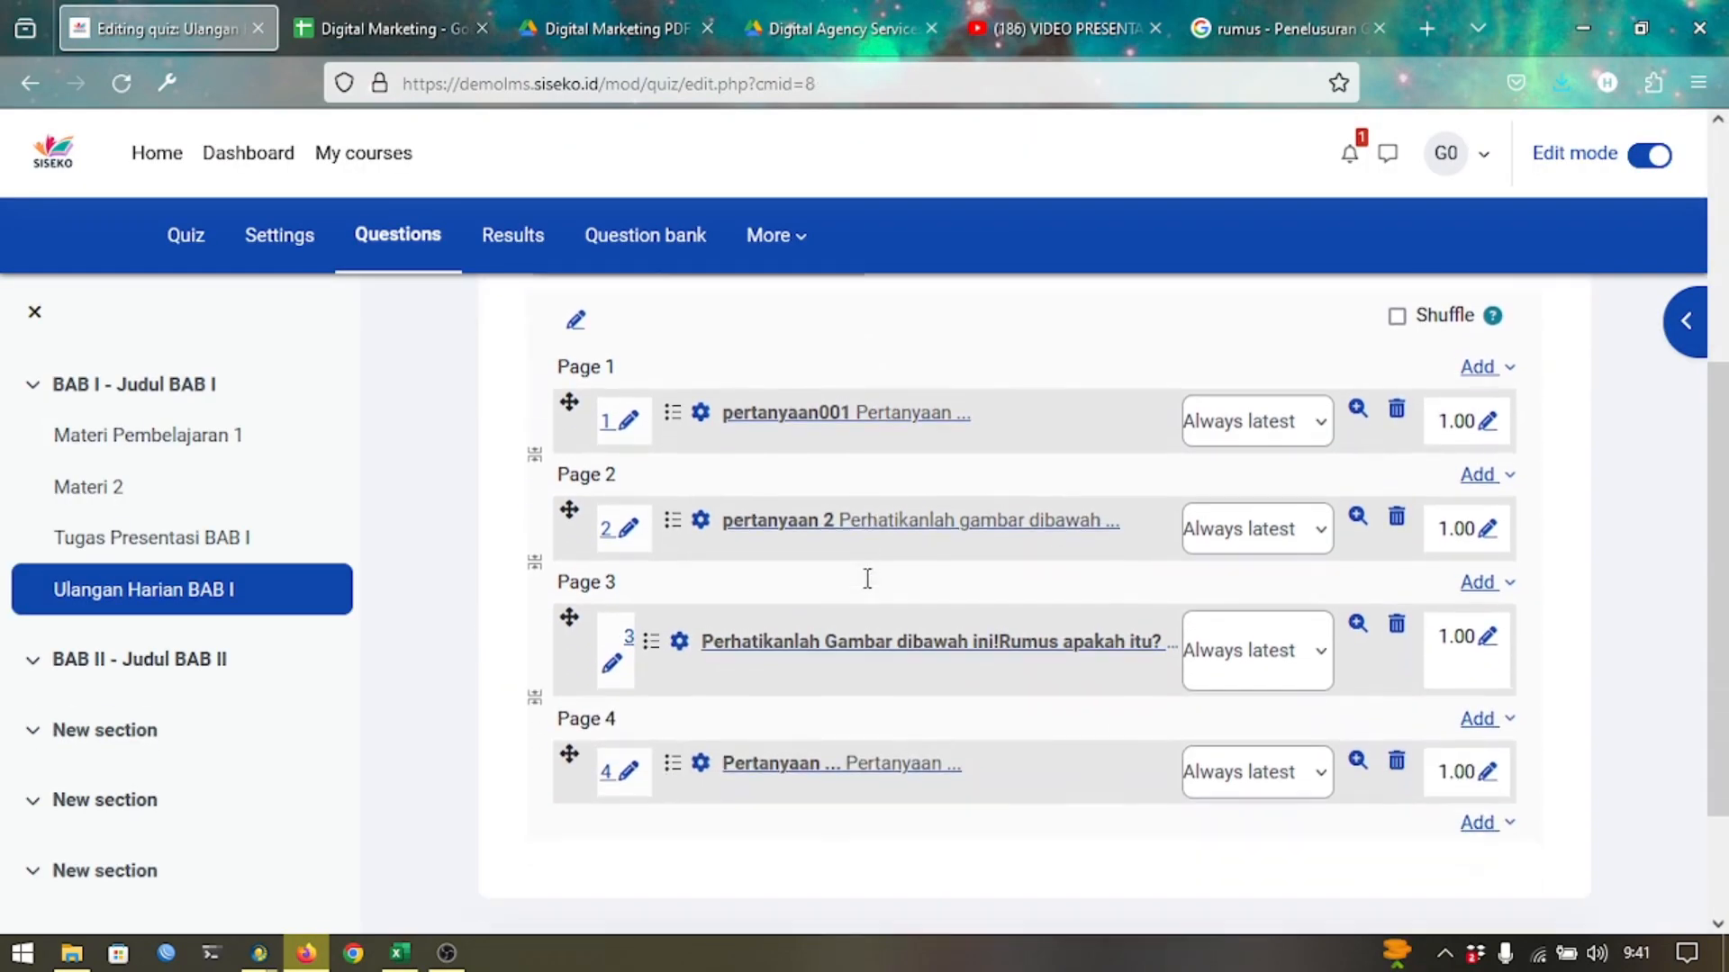
scroll(867, 590, up, 5)
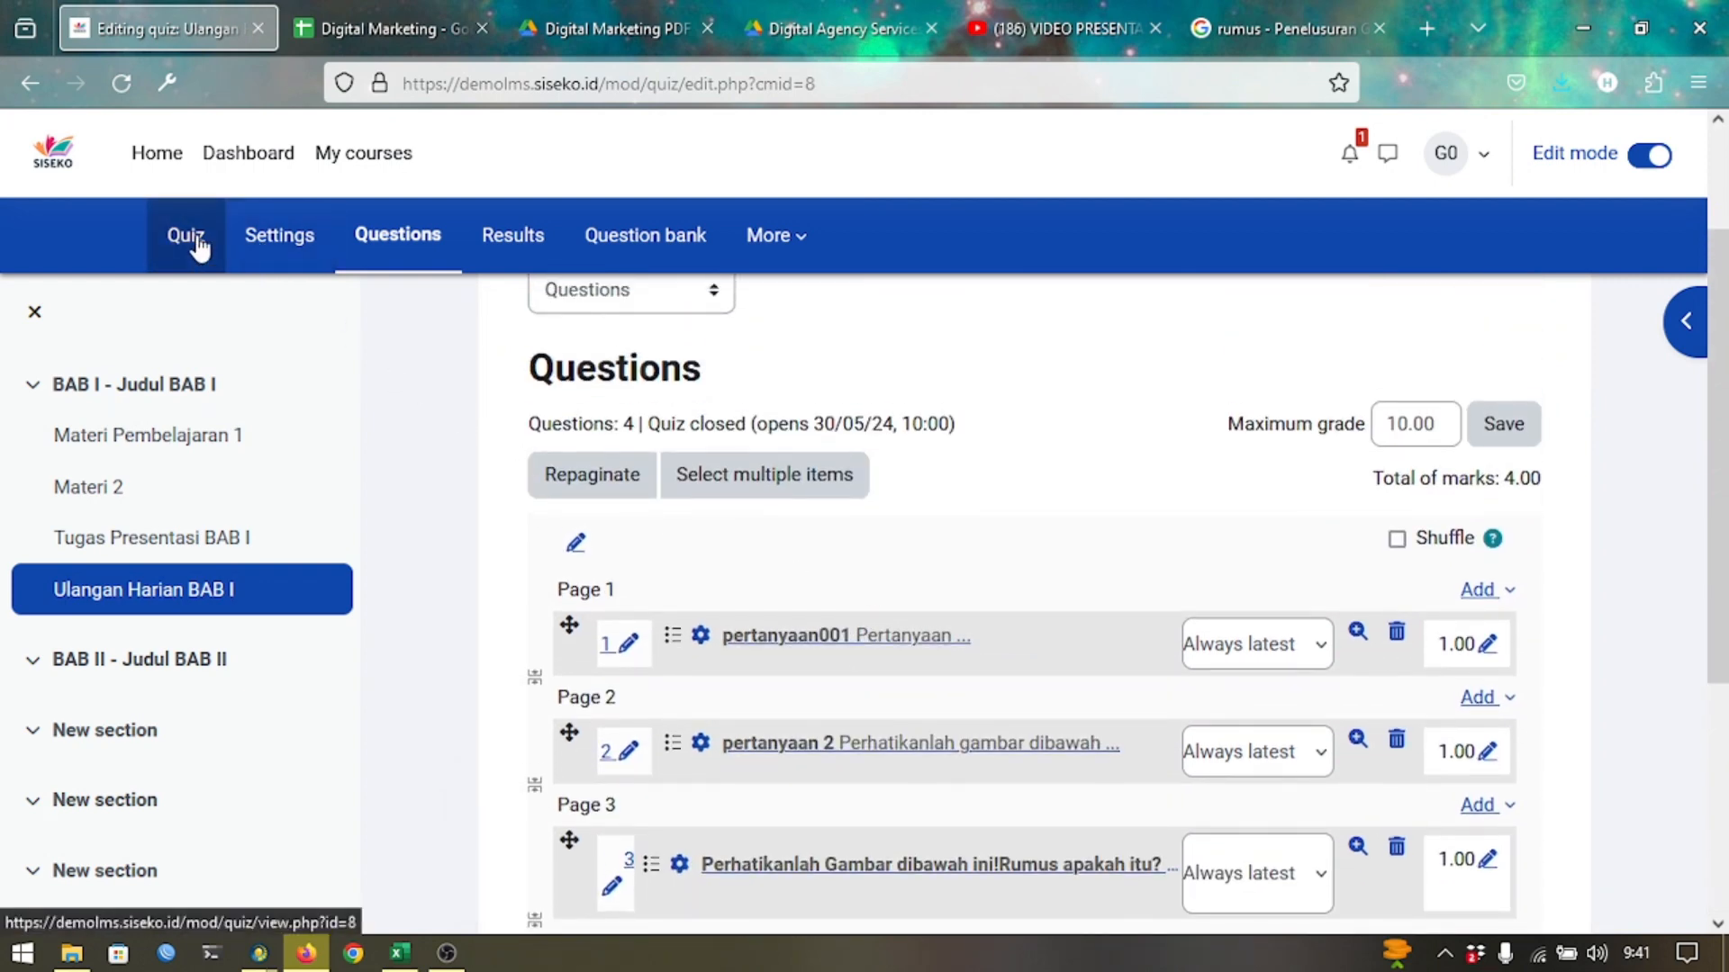
scroll(633, 363, down, 1)
scroll(634, 363, down, 2)
scroll(634, 364, up, 5)
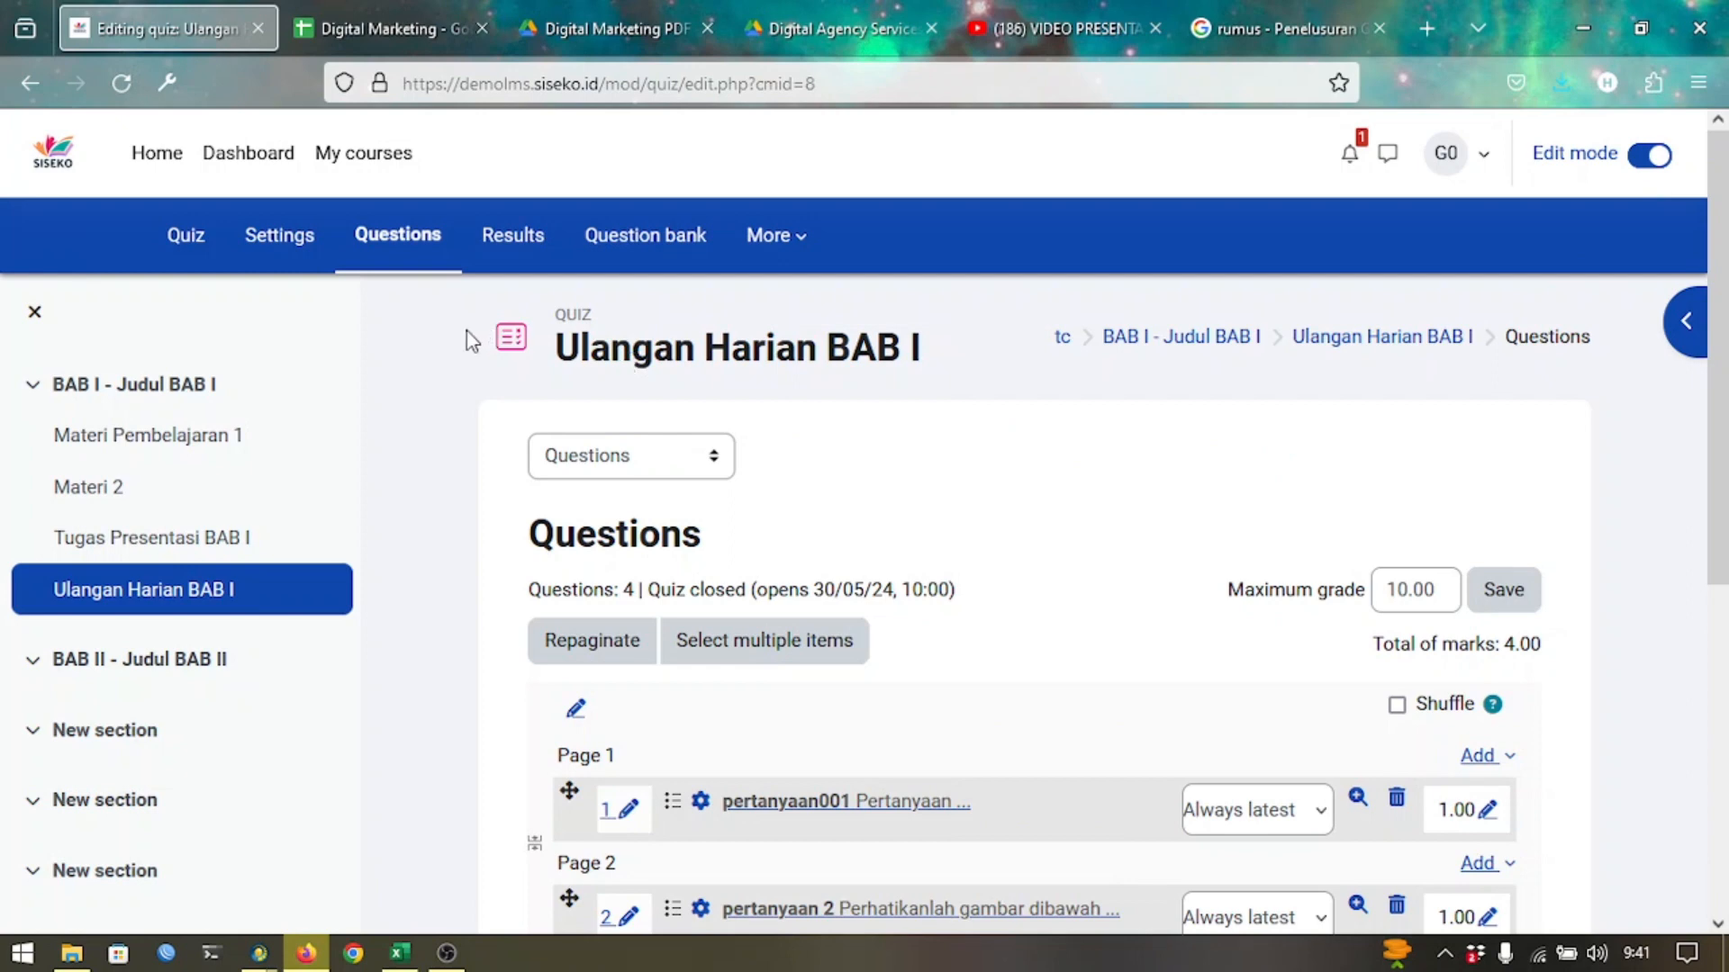
Start a preview attempt of Ulangan Harian BAB I, entering the quiz password.
click(206, 266)
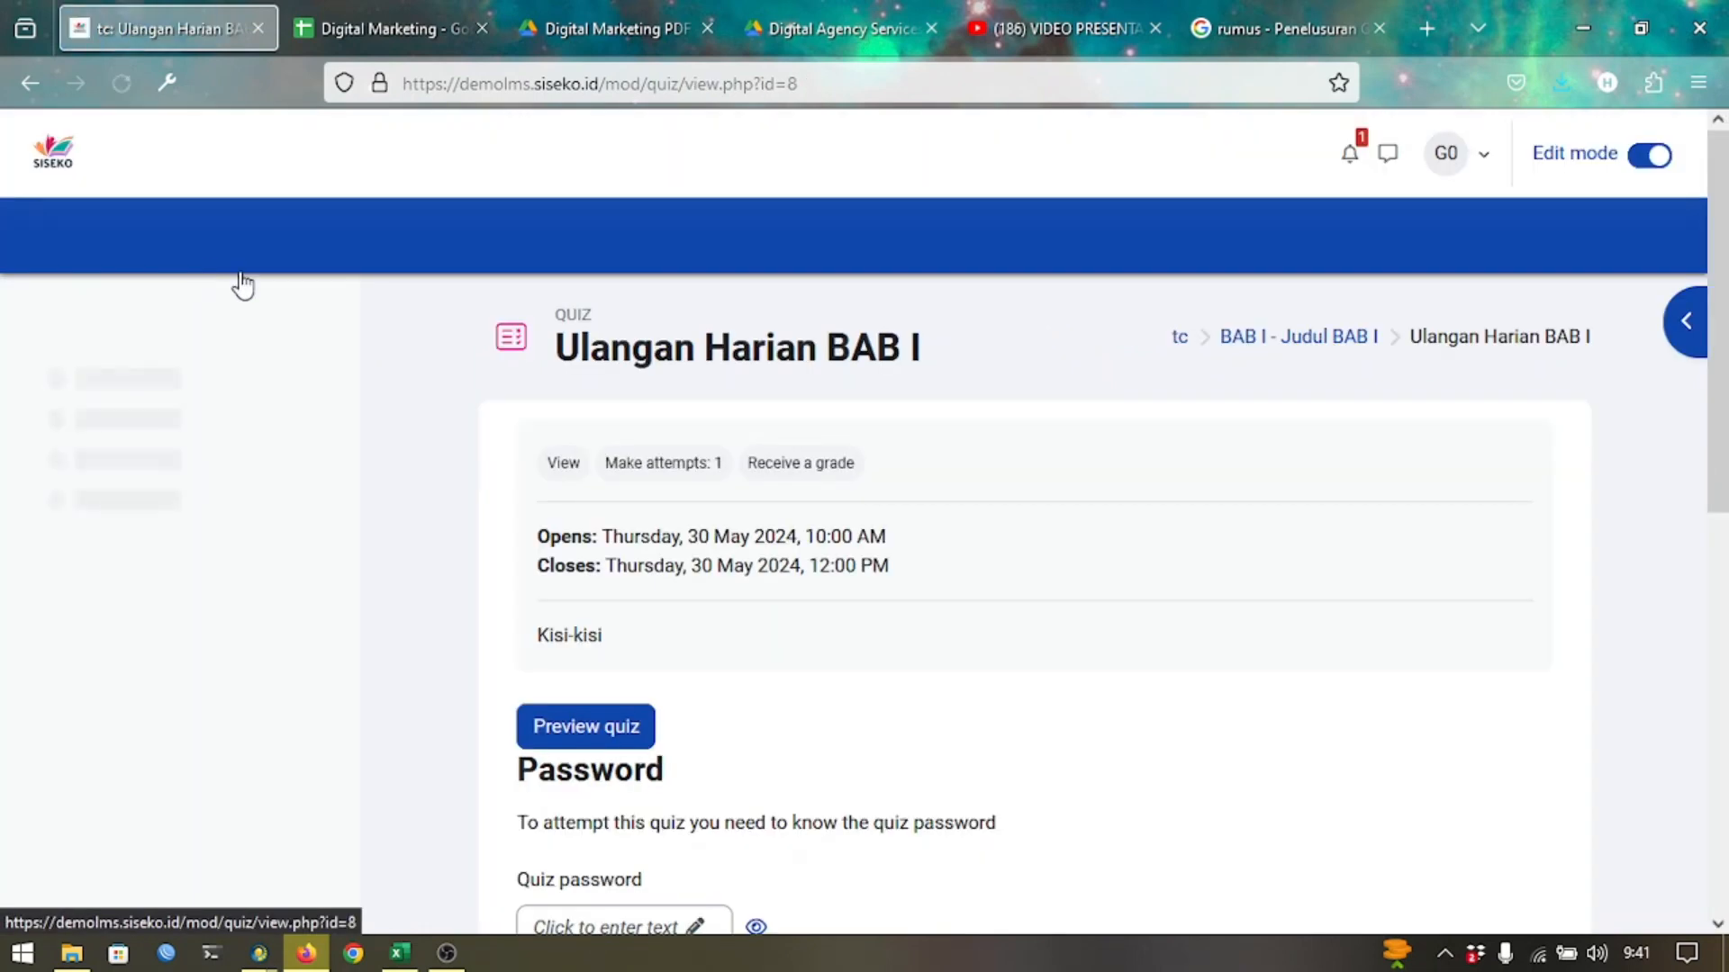
scroll(646, 511, down, 2)
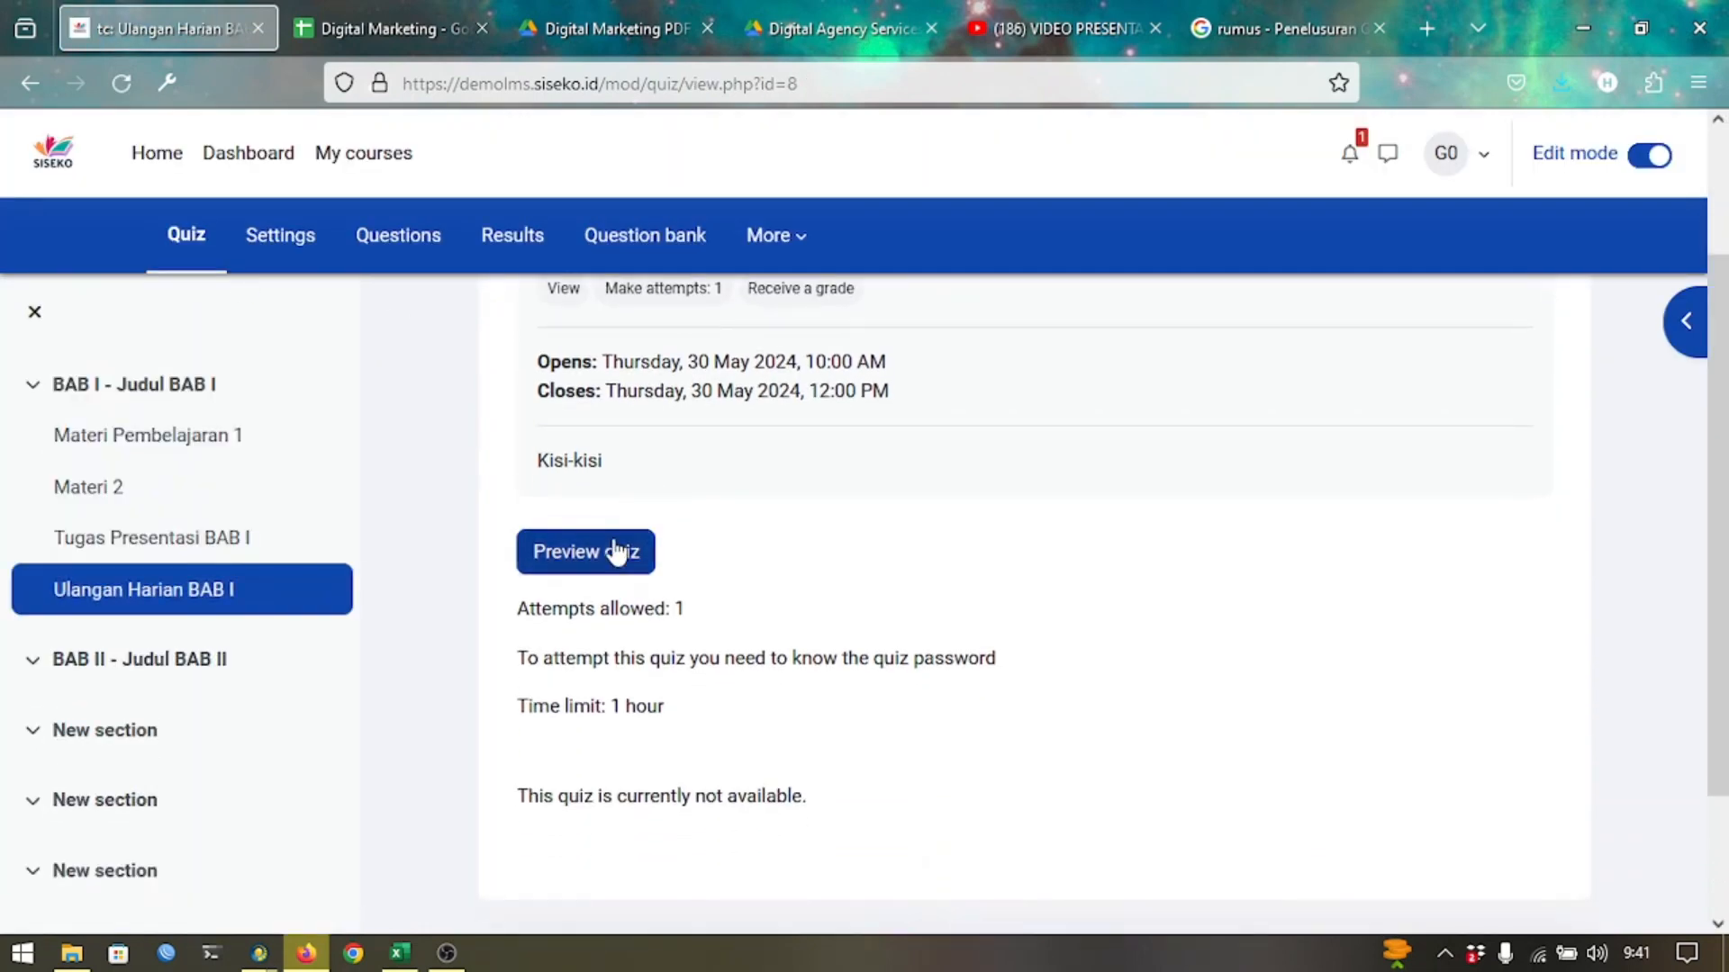
click(615, 551)
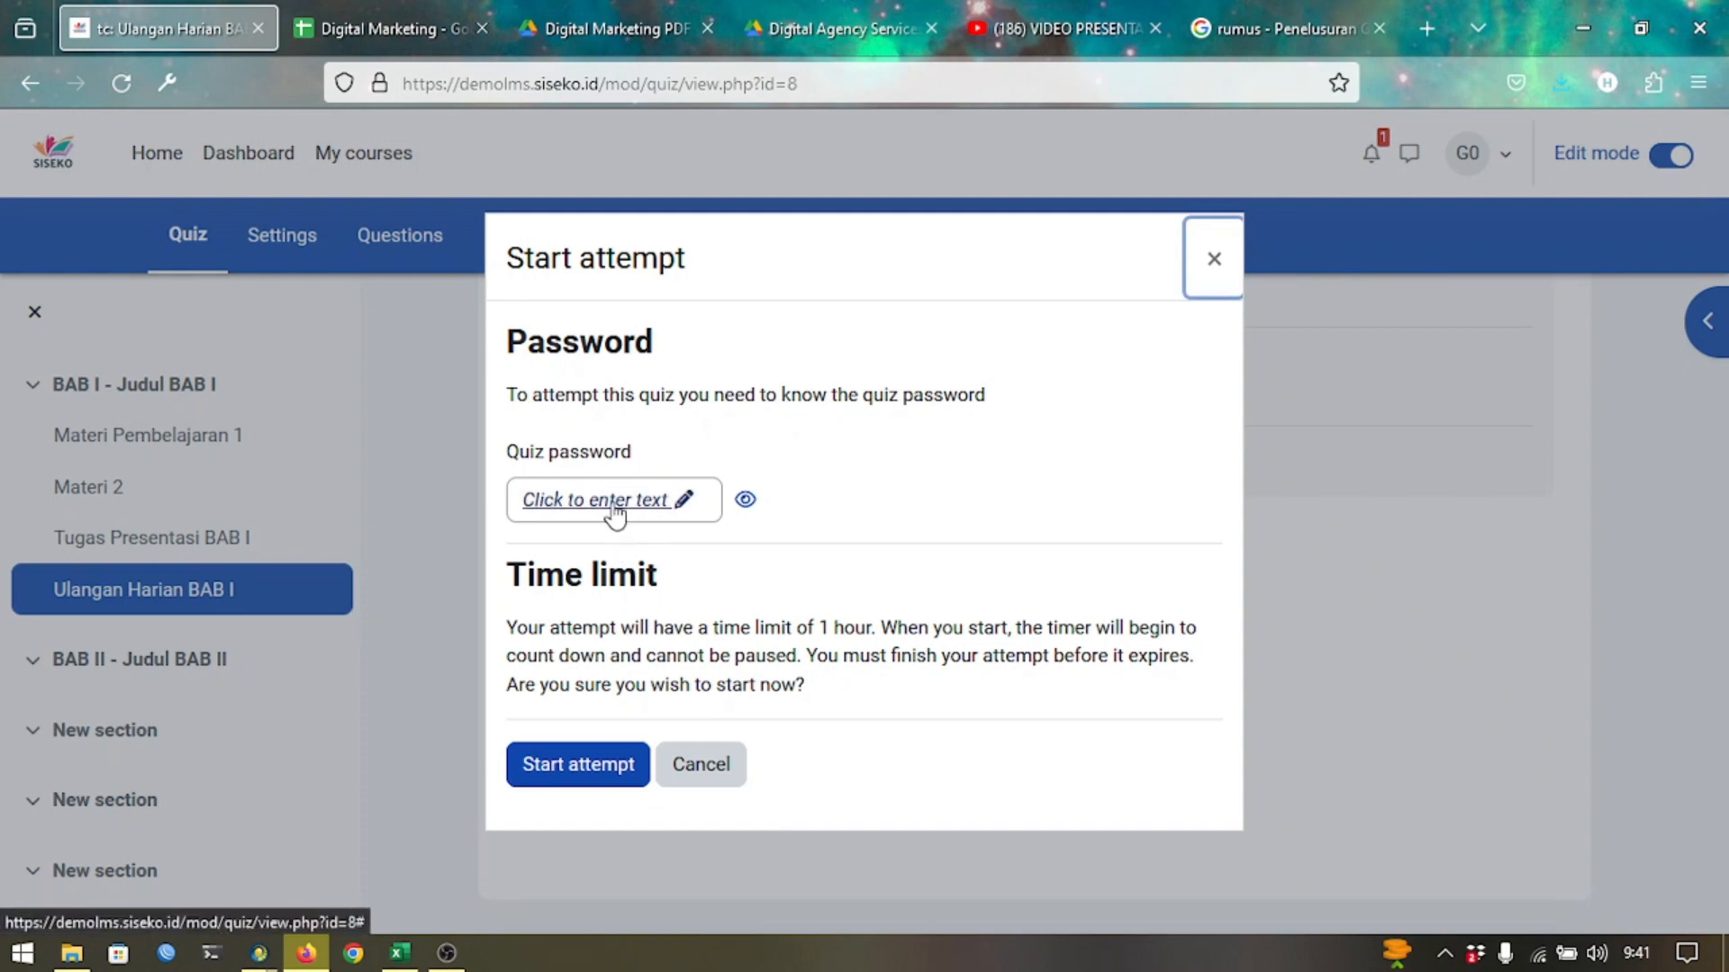
click(612, 500)
text(123)
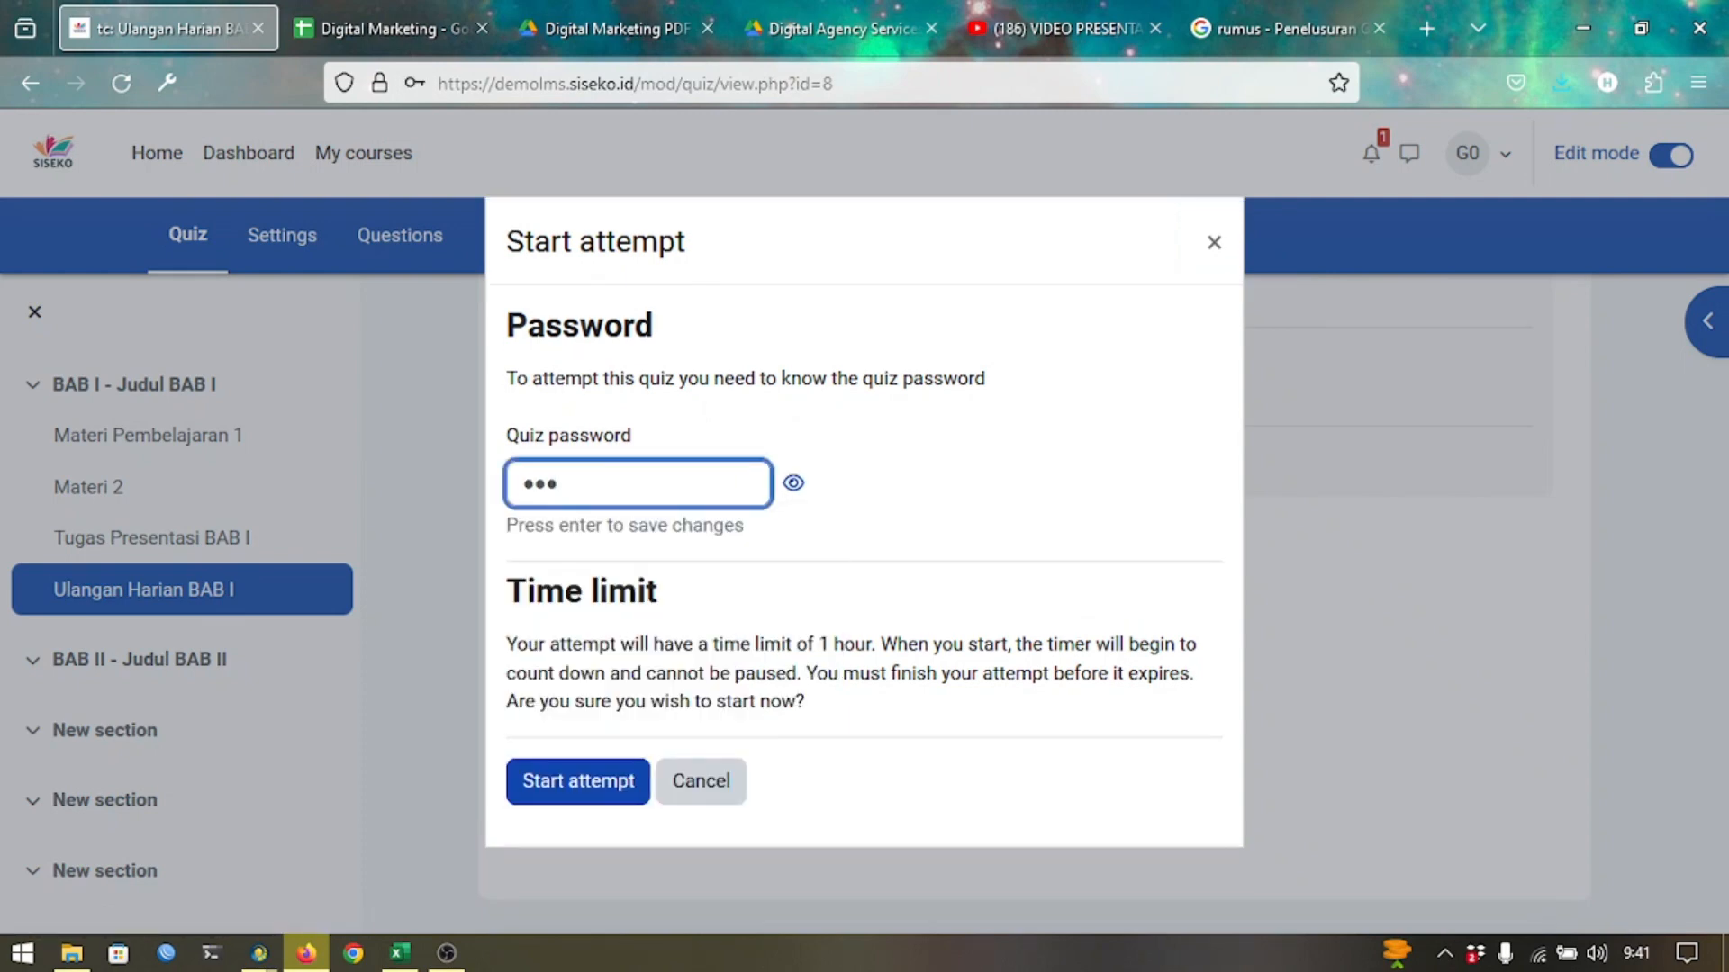
click(566, 779)
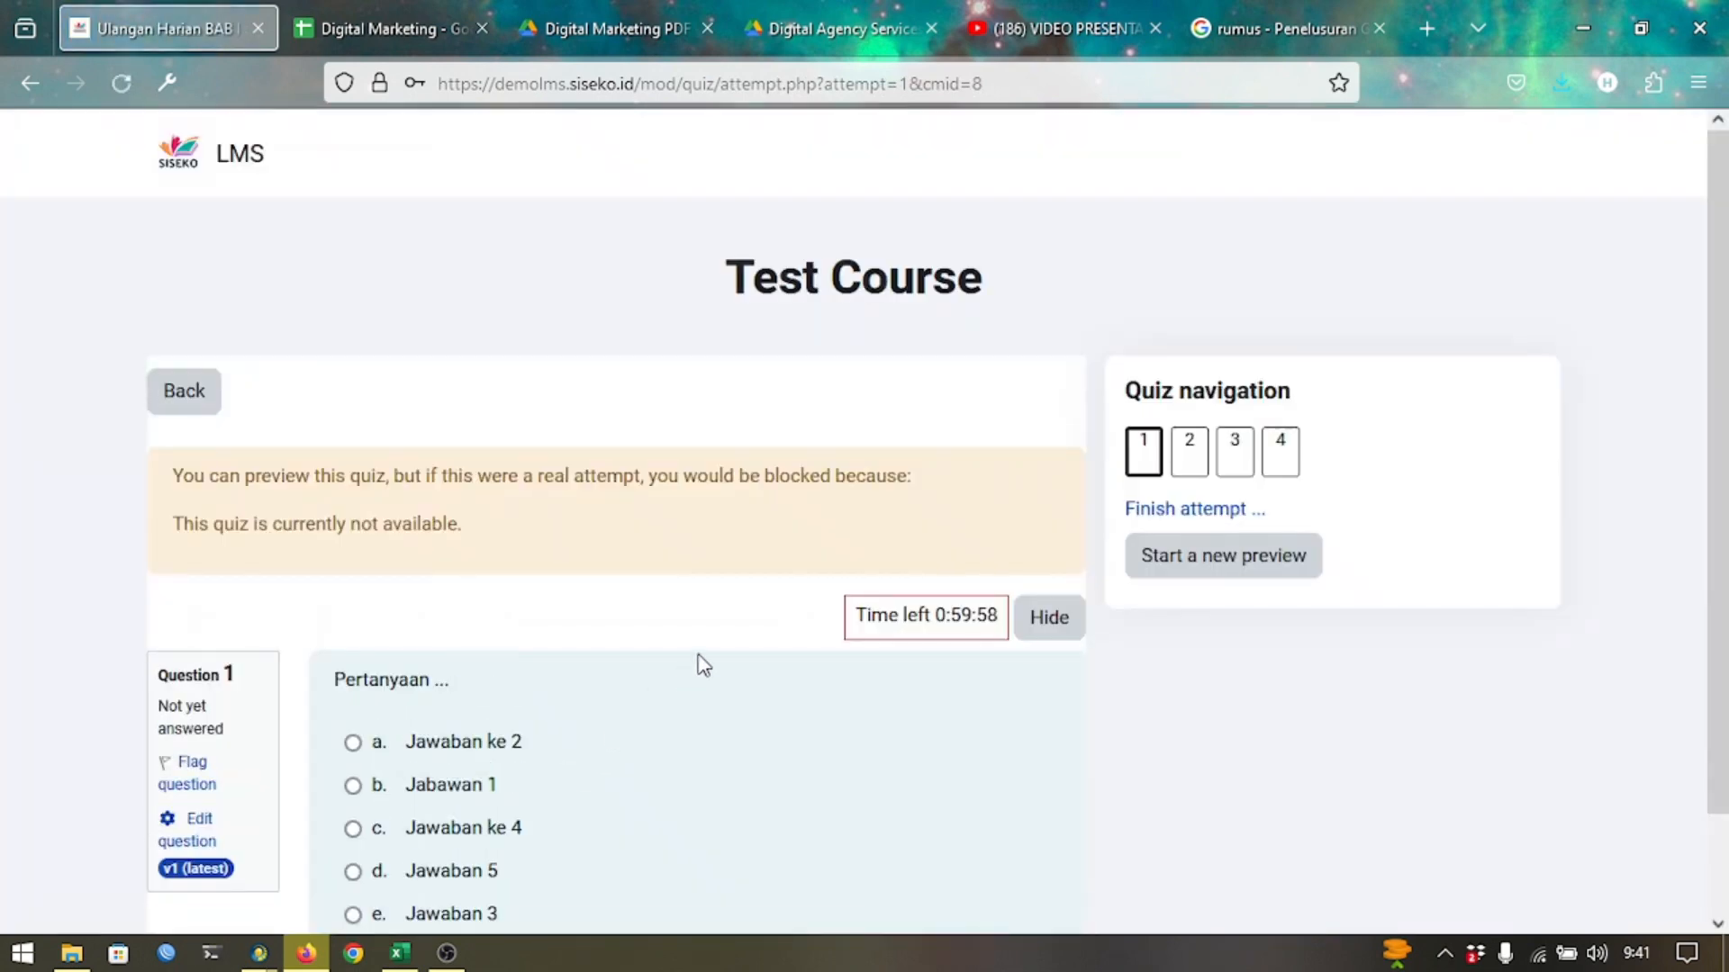
Page through the preview to questions 2 and 3, then go back to the quiz page.
scroll(701, 665, down, 1)
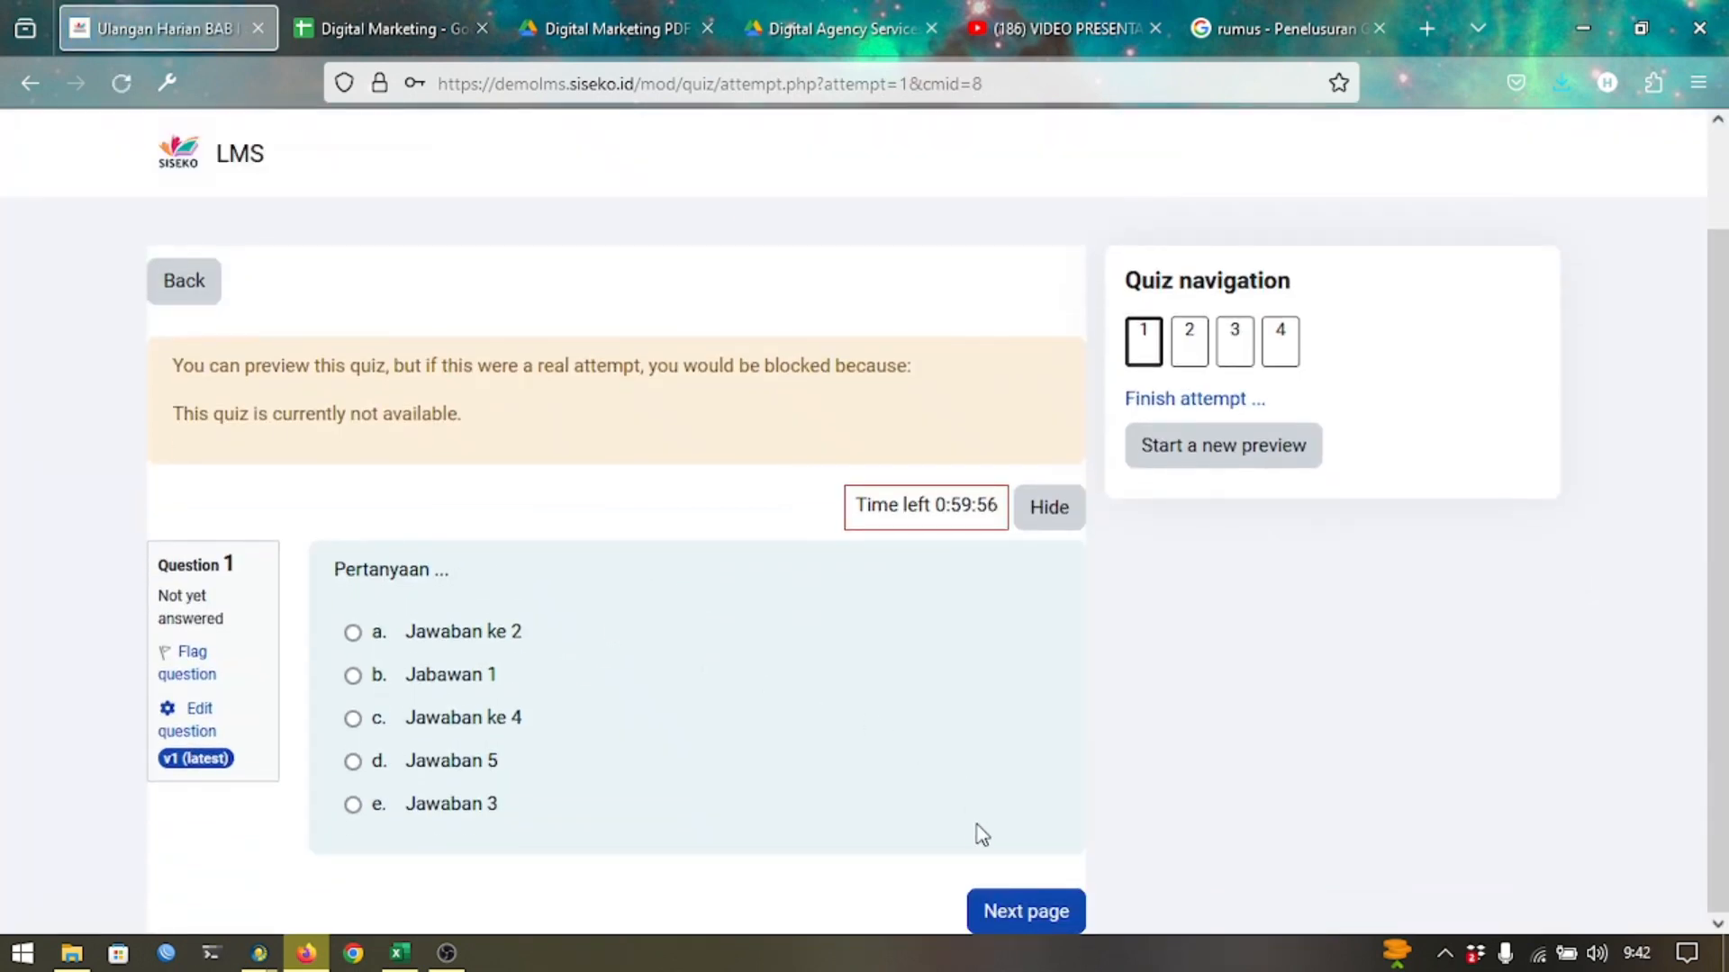
click(981, 901)
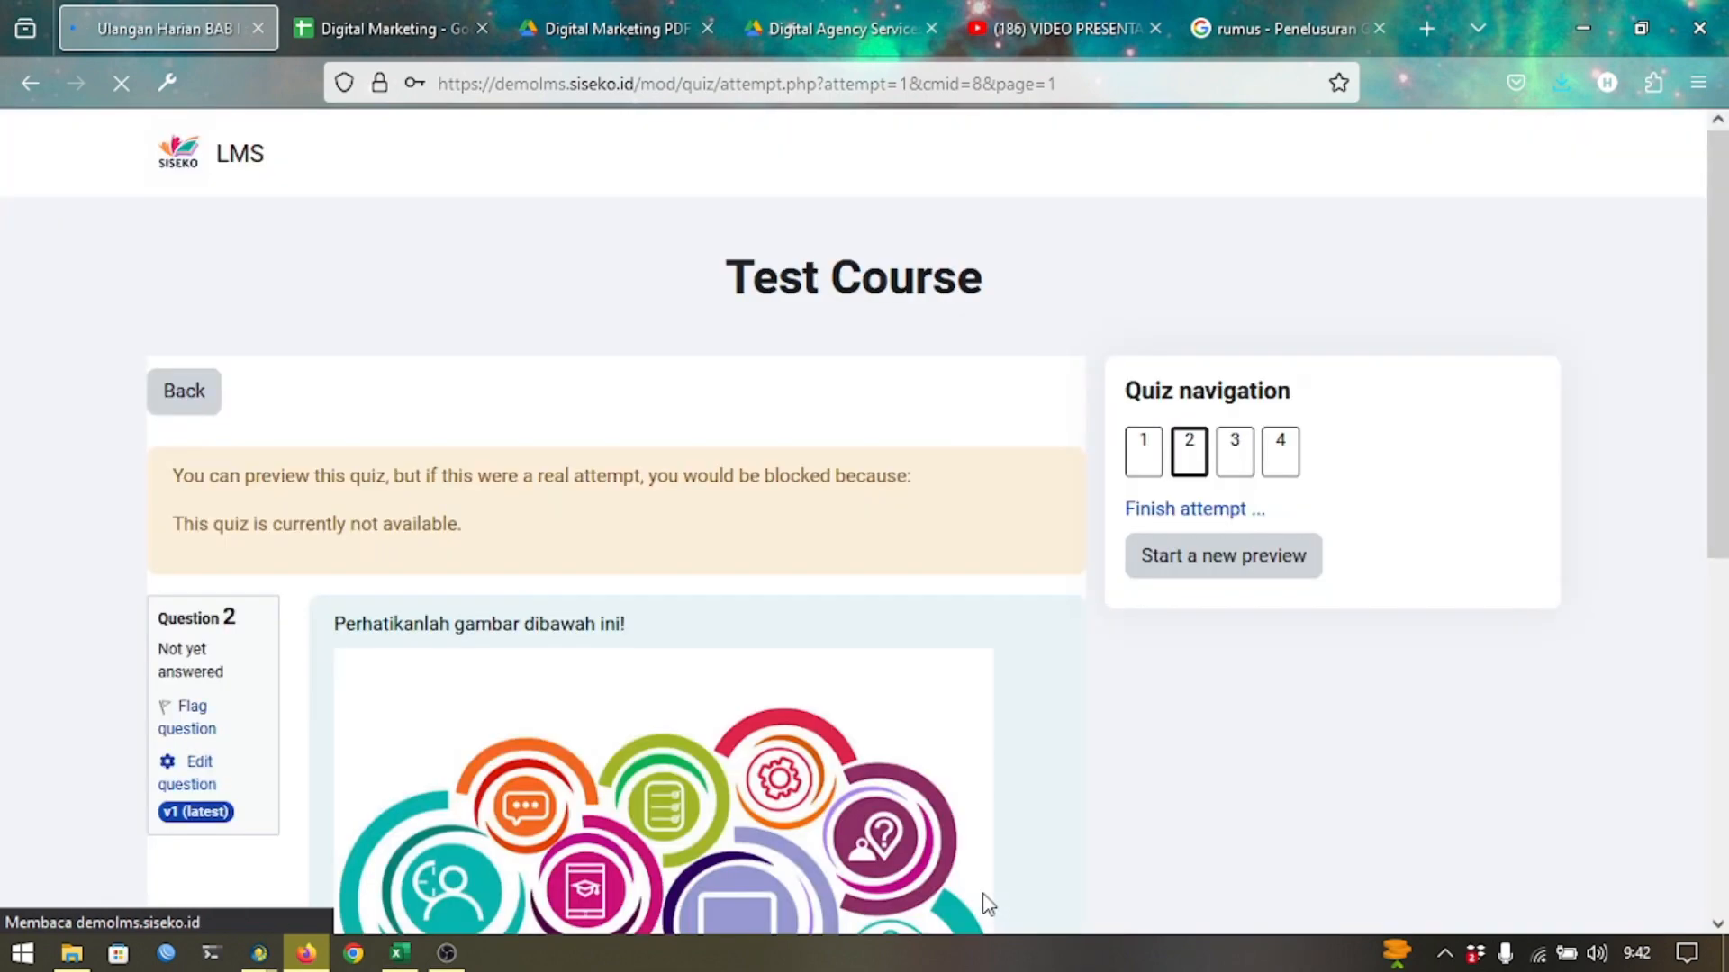
scroll(988, 903, down, 5)
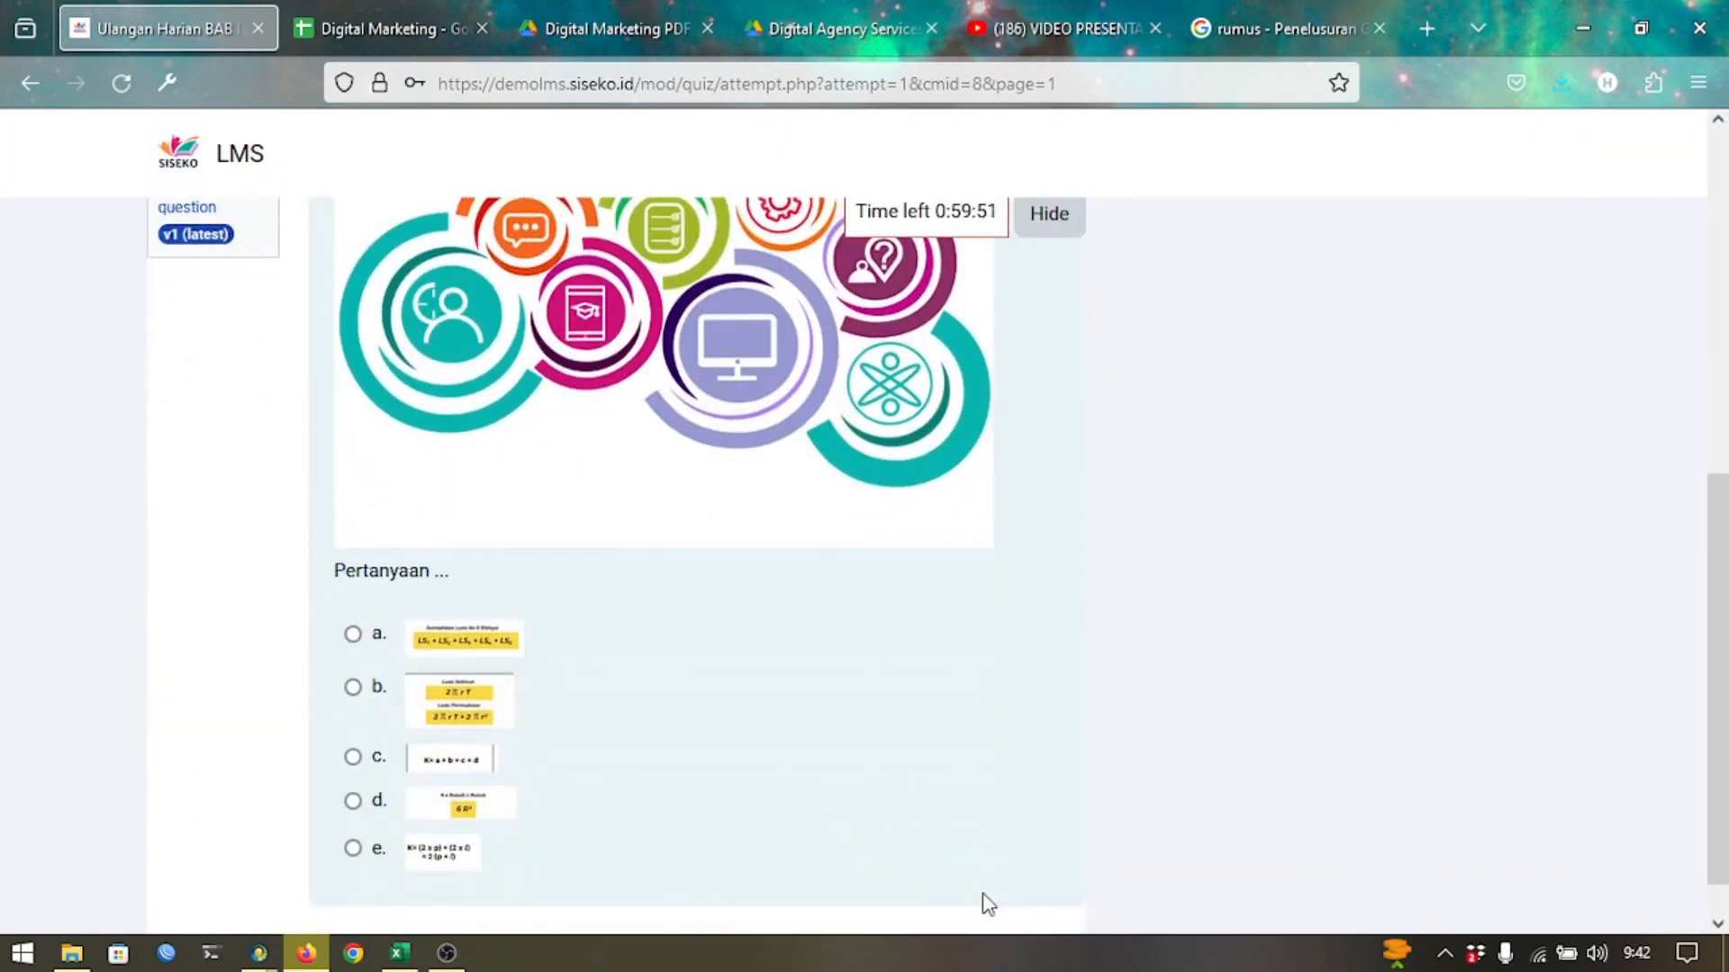
scroll(988, 904, down, 1)
click(1055, 914)
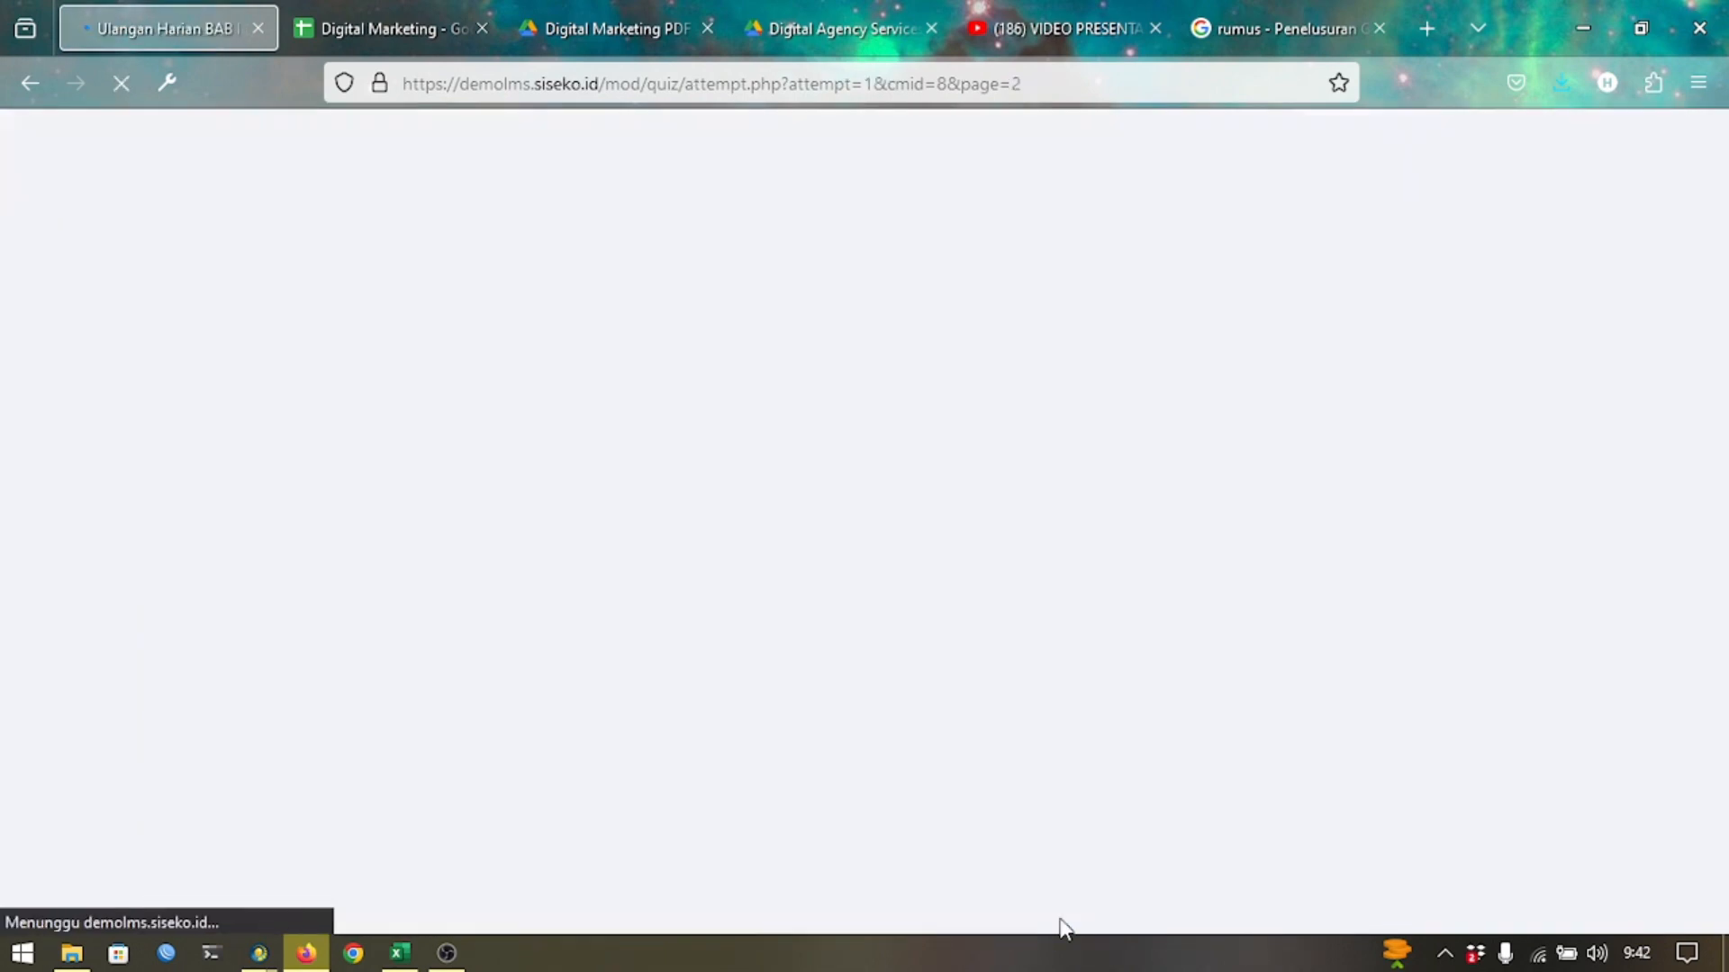
scroll(1024, 684, down, 2)
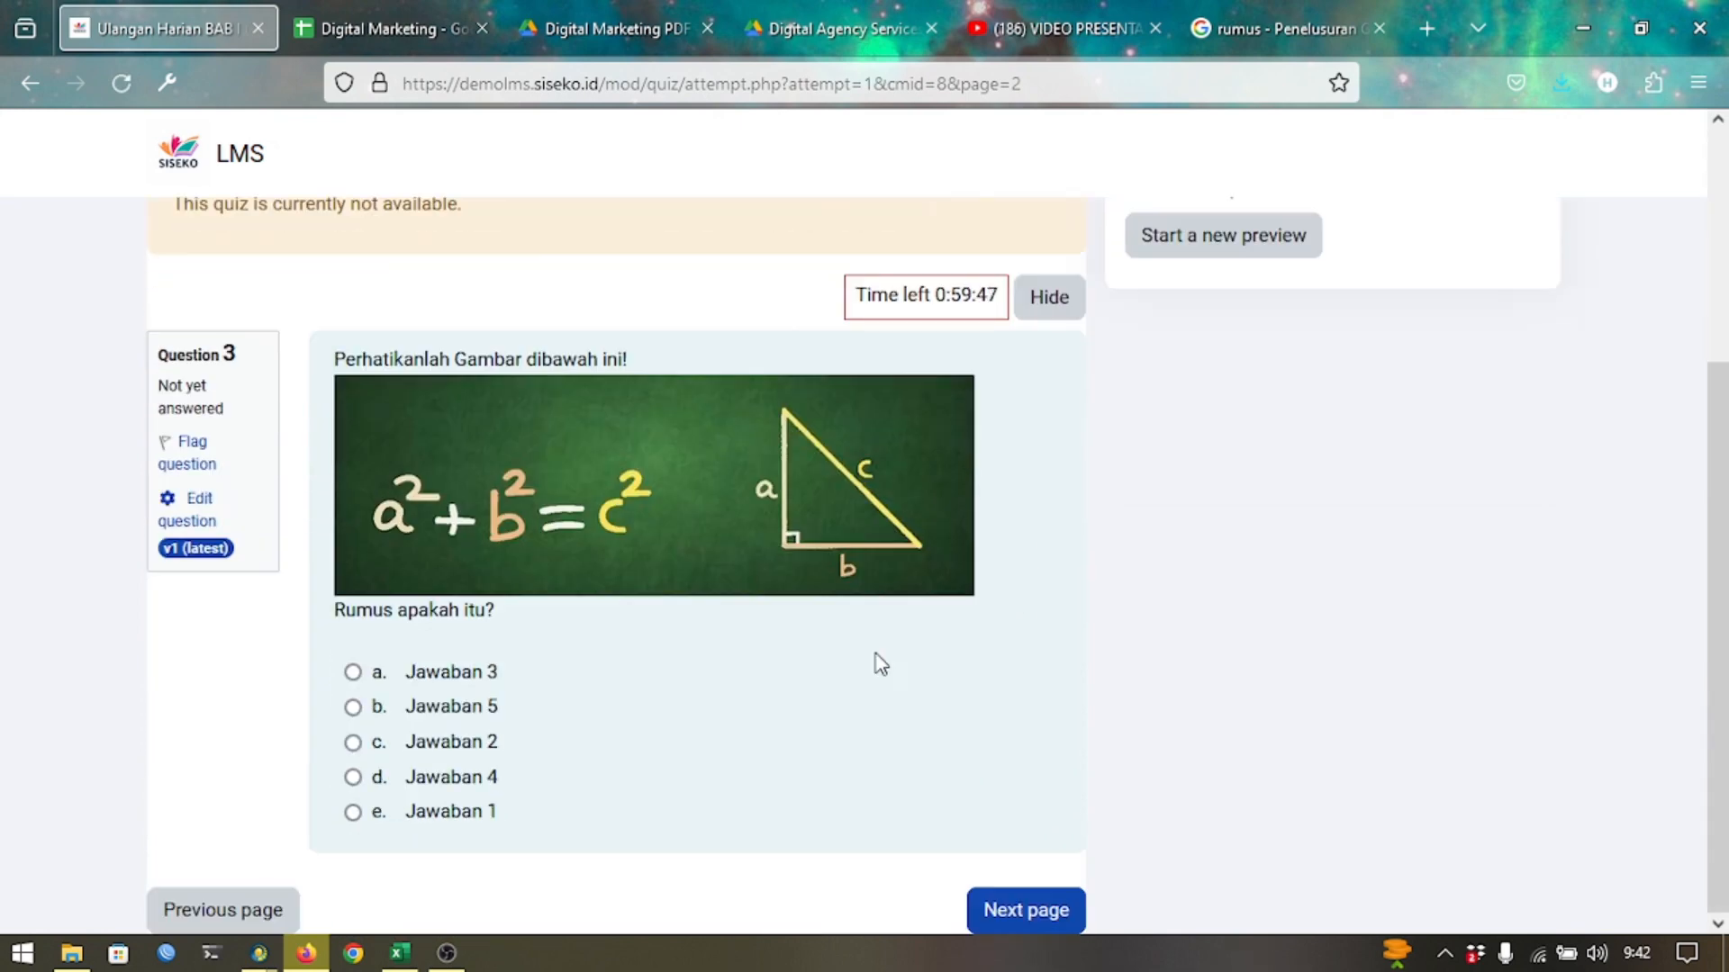
scroll(304, 369, up, 4)
click(184, 392)
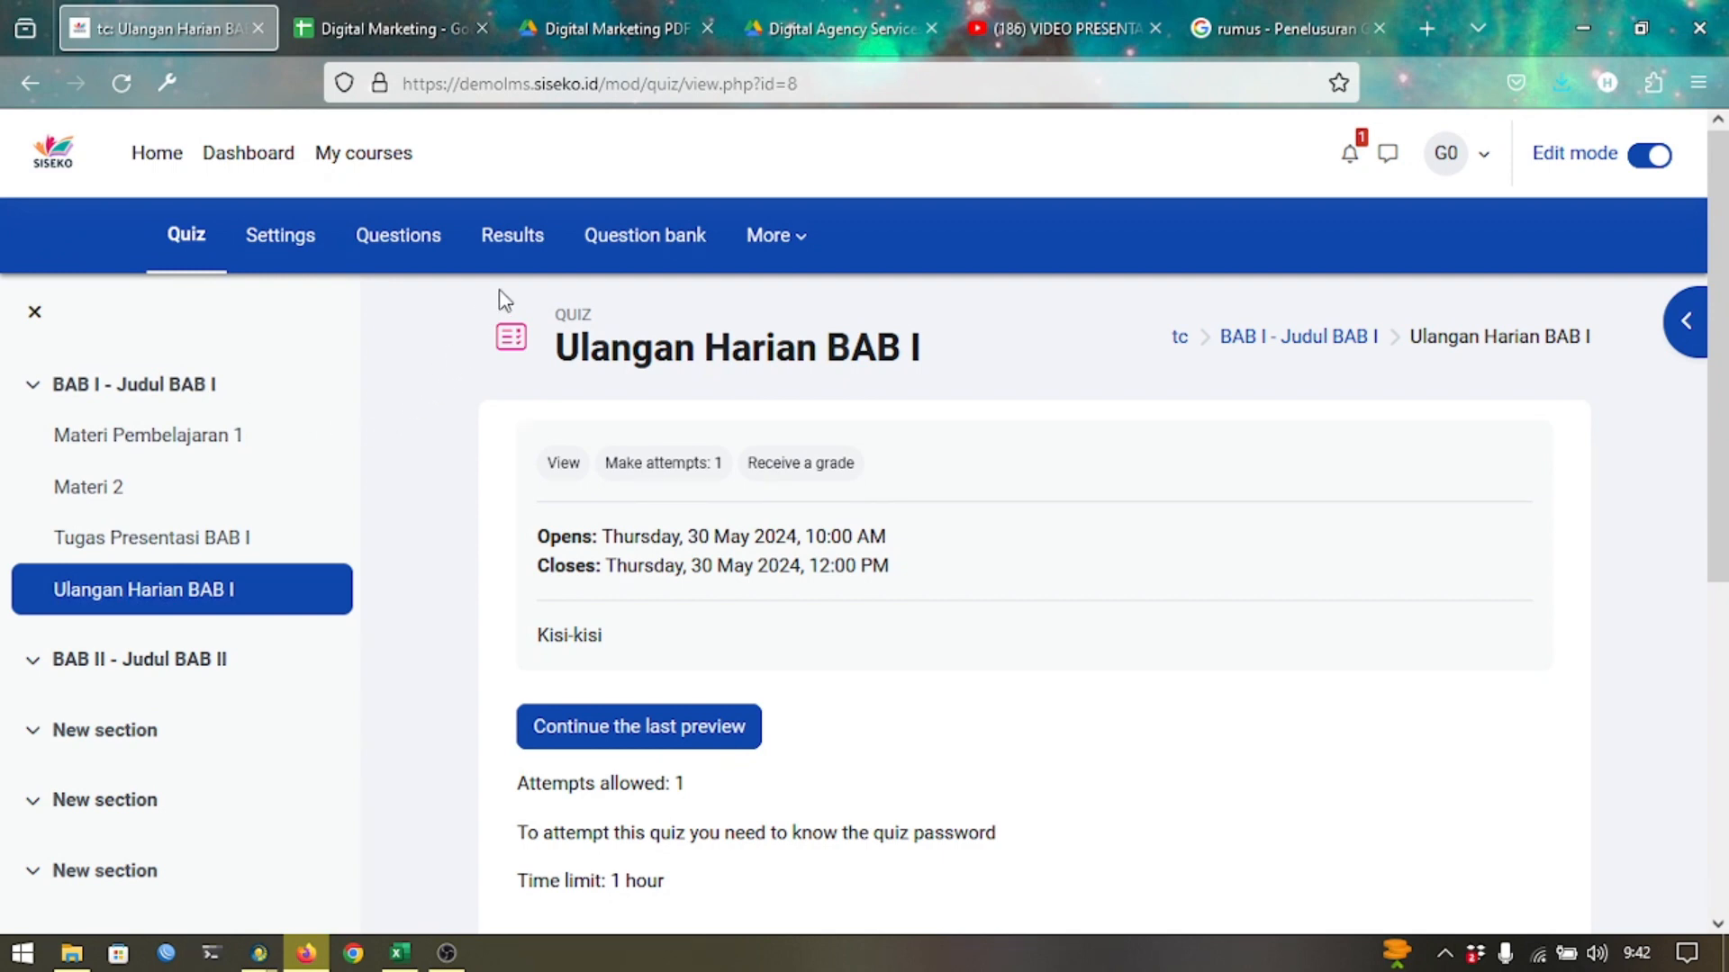
Open the quiz's Results report with the Grades report type, showing 0 attempts.
click(520, 270)
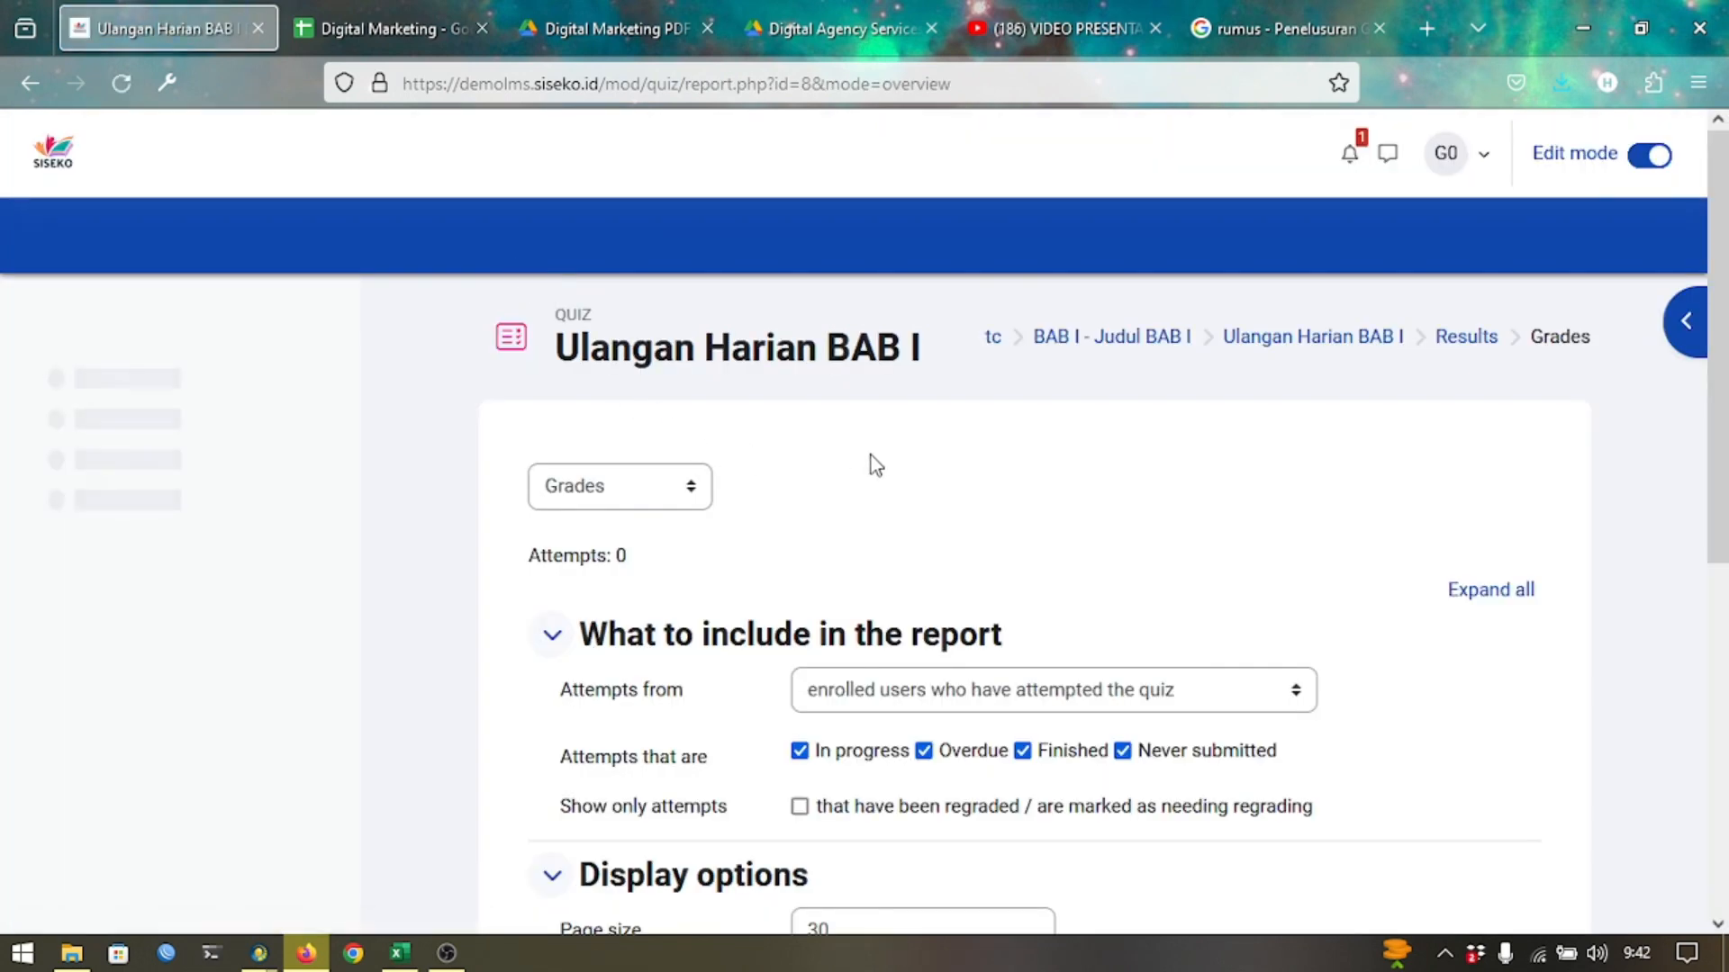
scroll(1046, 513, down, 3)
scroll(1047, 513, down, 3)
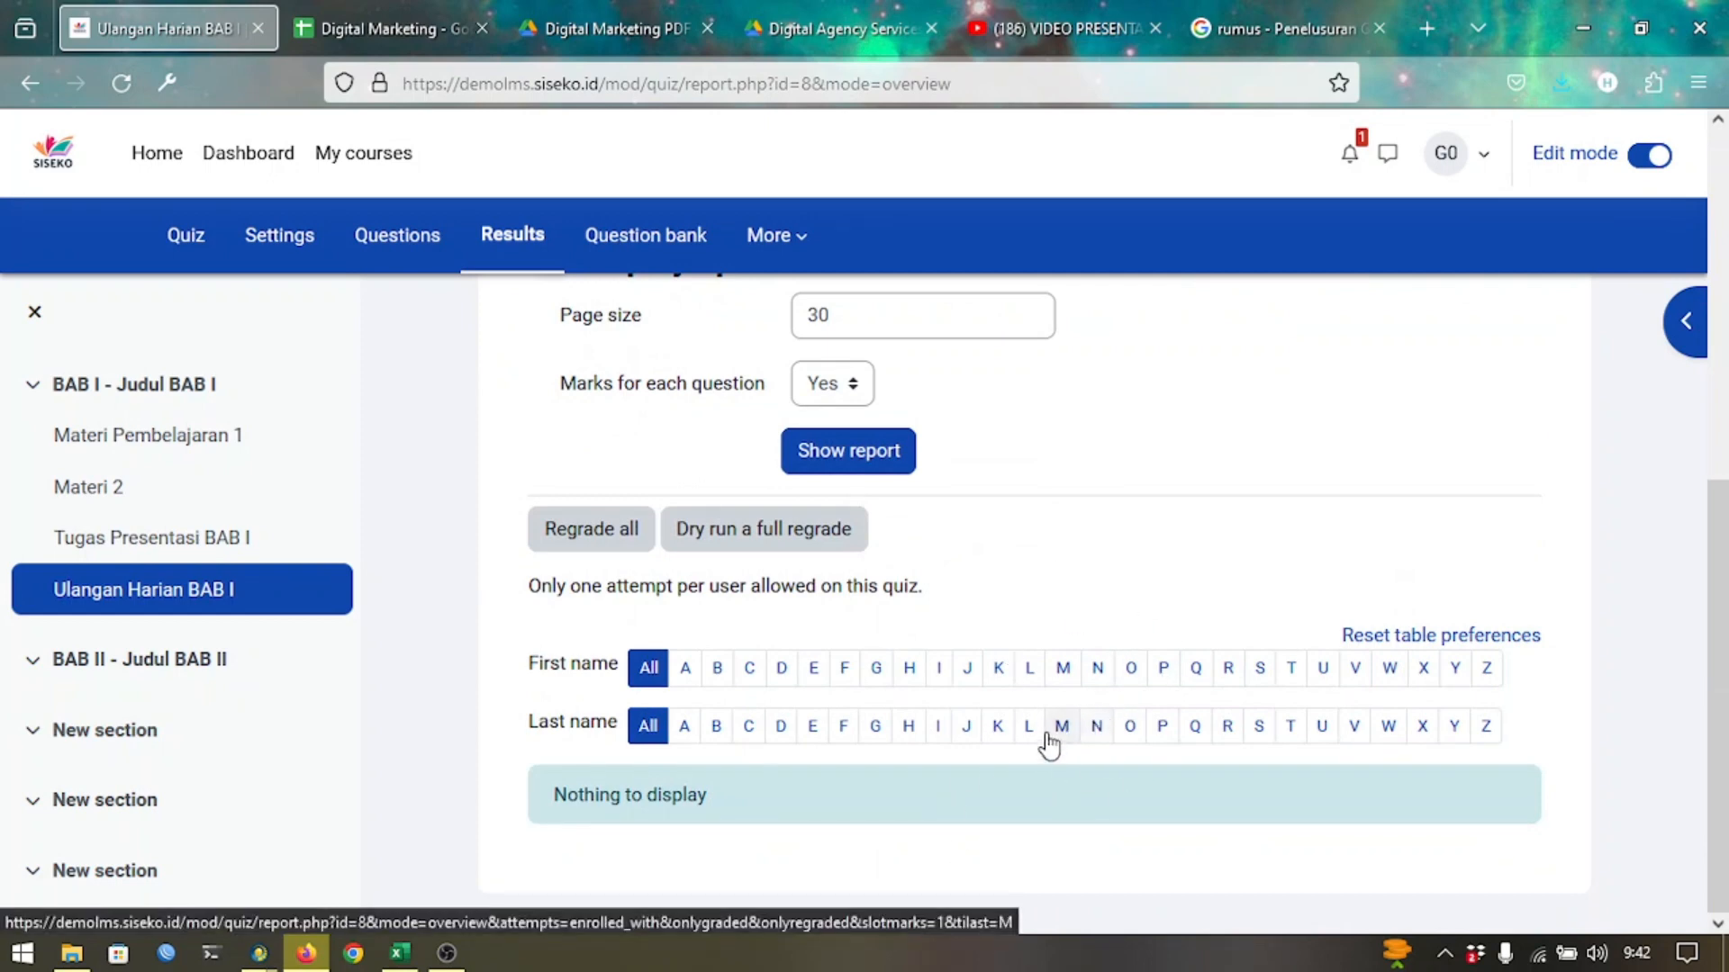
scroll(1008, 765, up, 3)
scroll(1013, 772, up, 3)
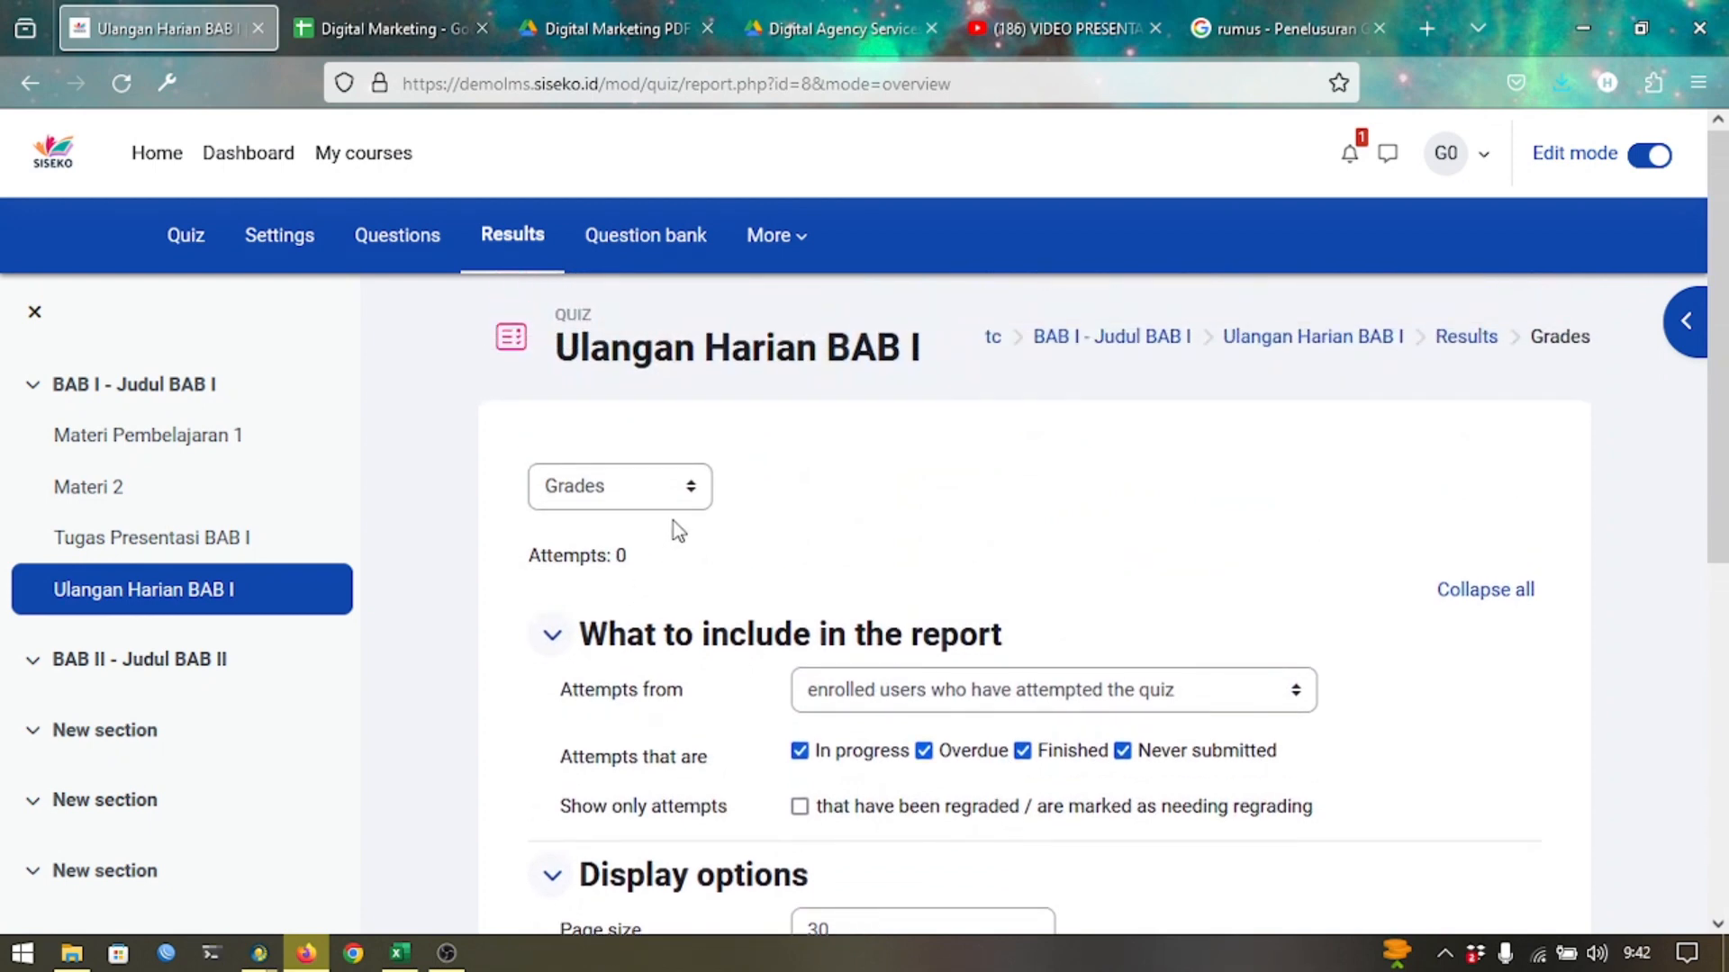
click(675, 497)
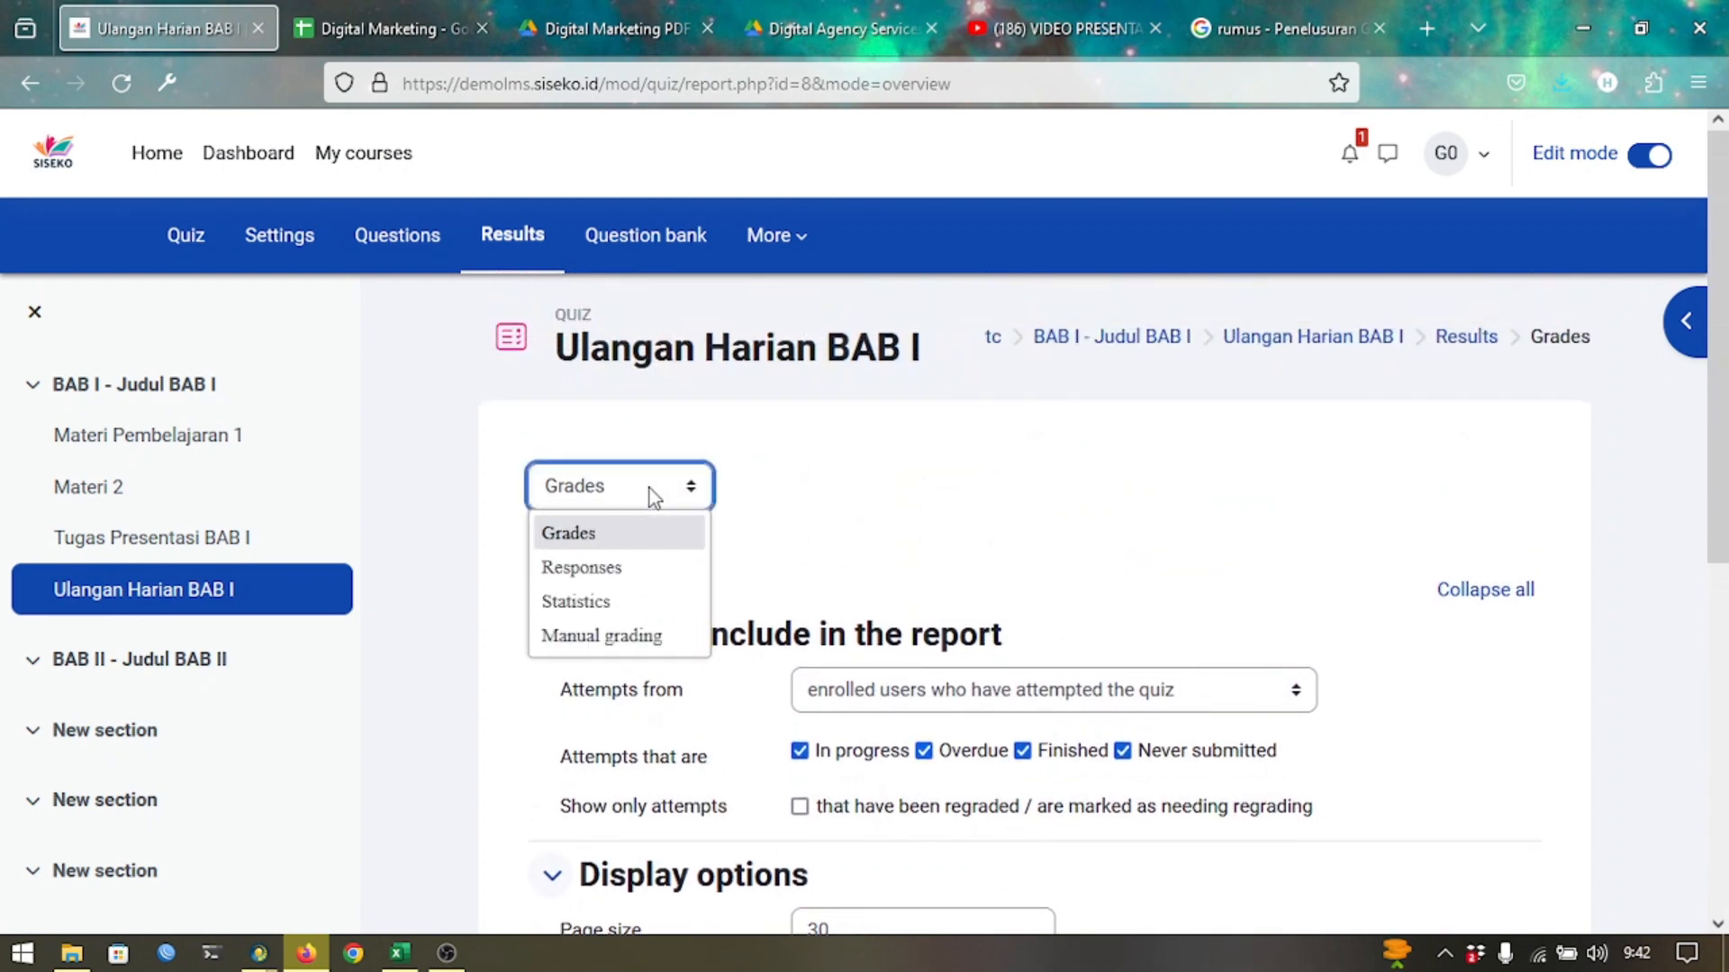
click(650, 488)
scroll(782, 545, down, 2)
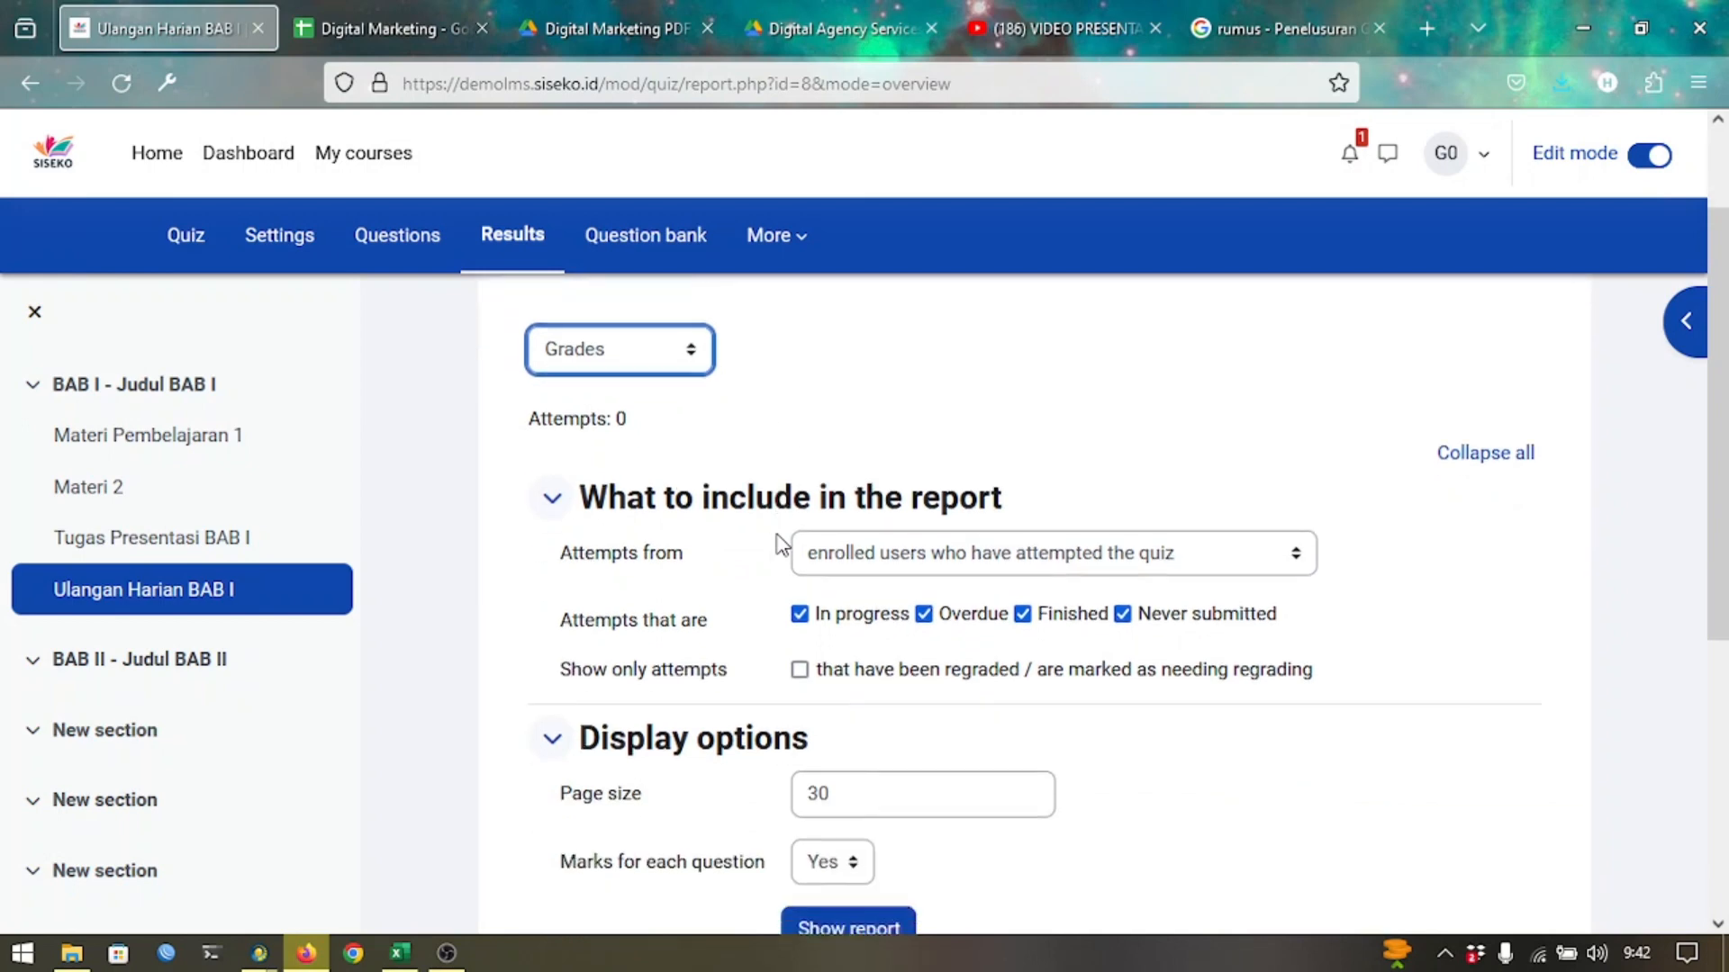
Open all submissions for Tugas Presentasi BAB I and filter them to group Kelas X-1.
click(237, 553)
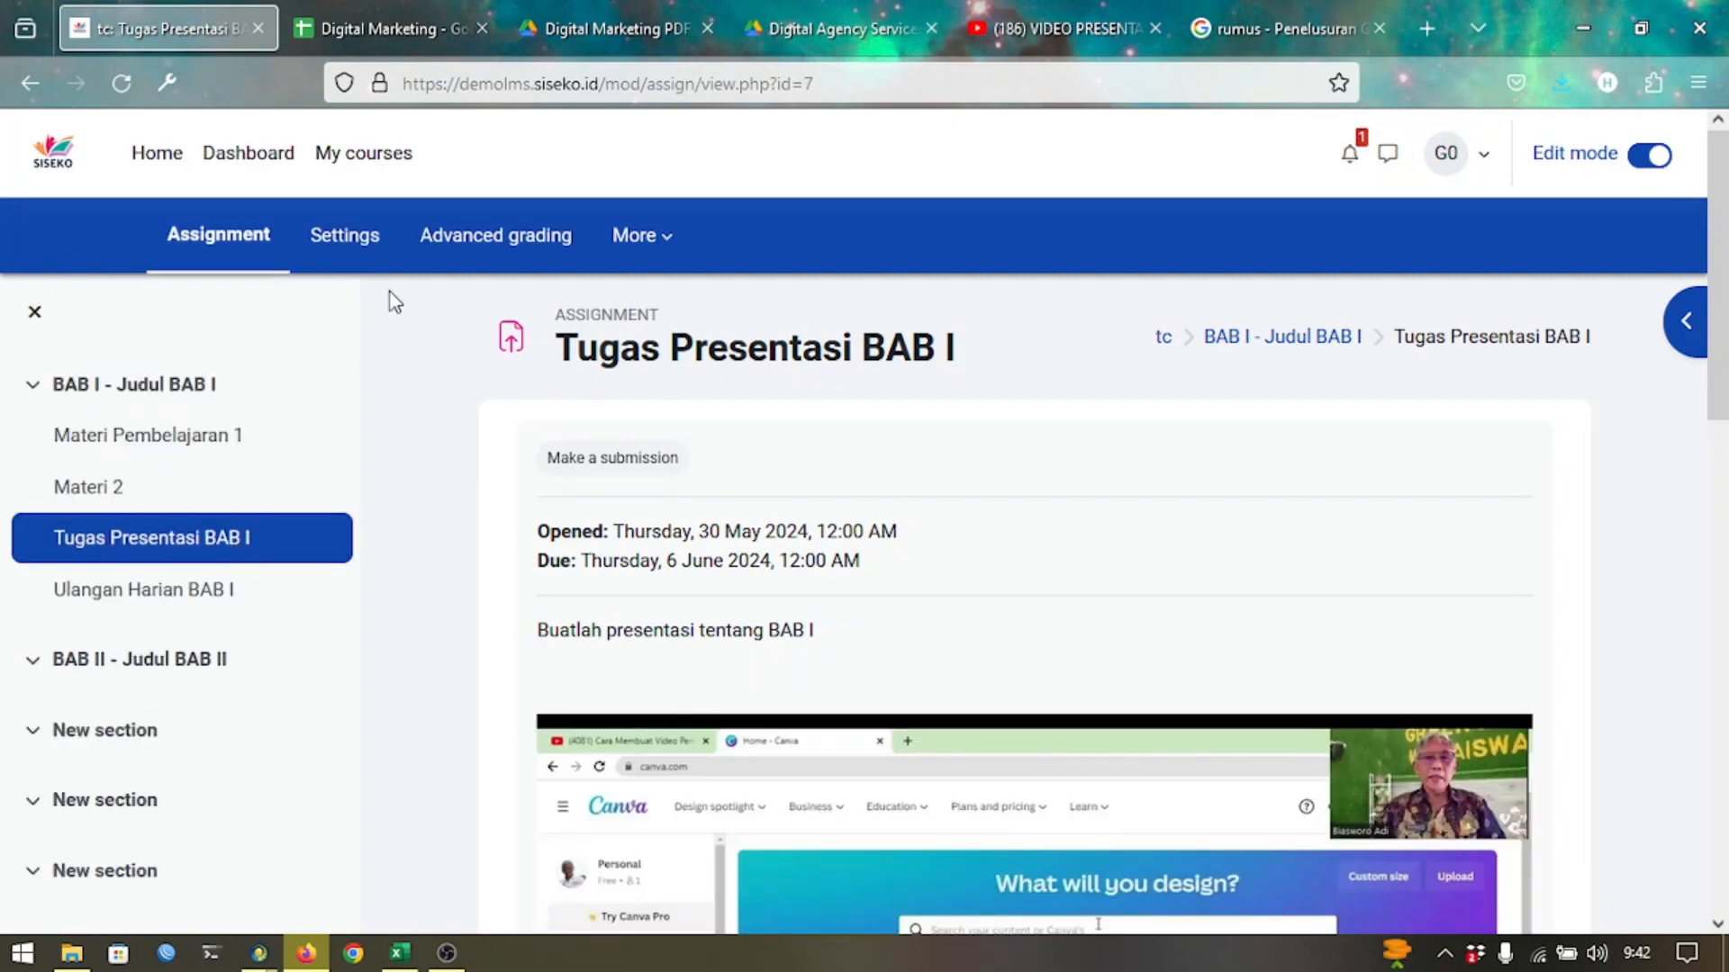
scroll(467, 461, down, 8)
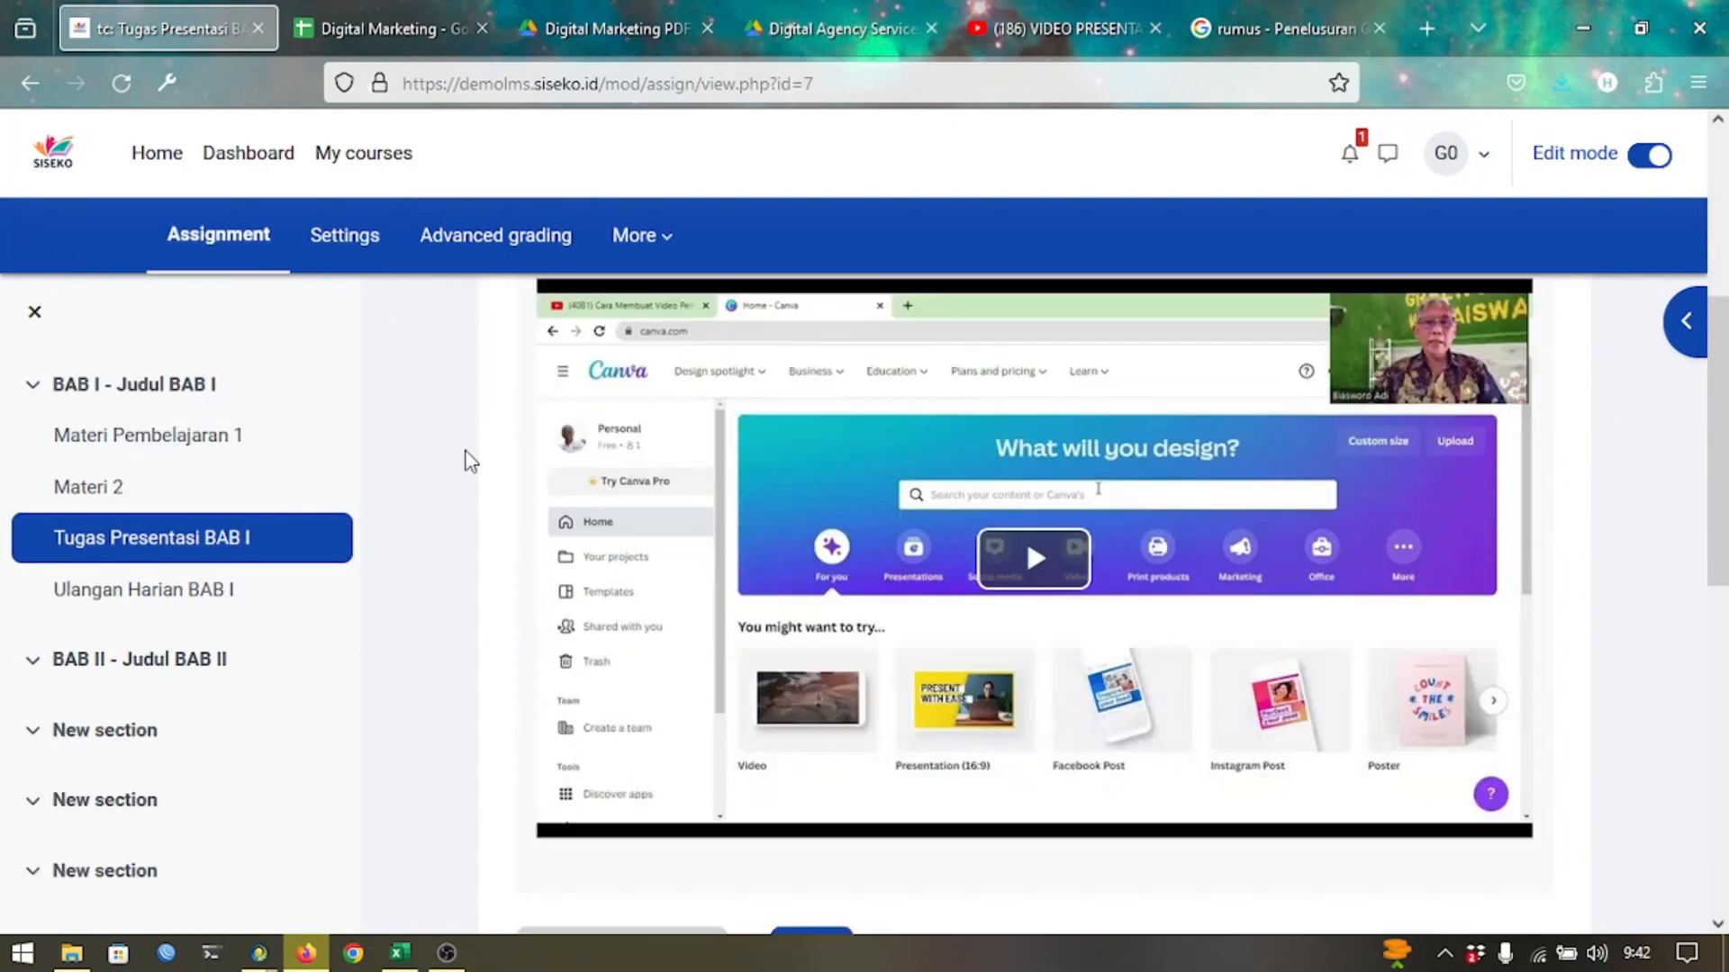
click(586, 594)
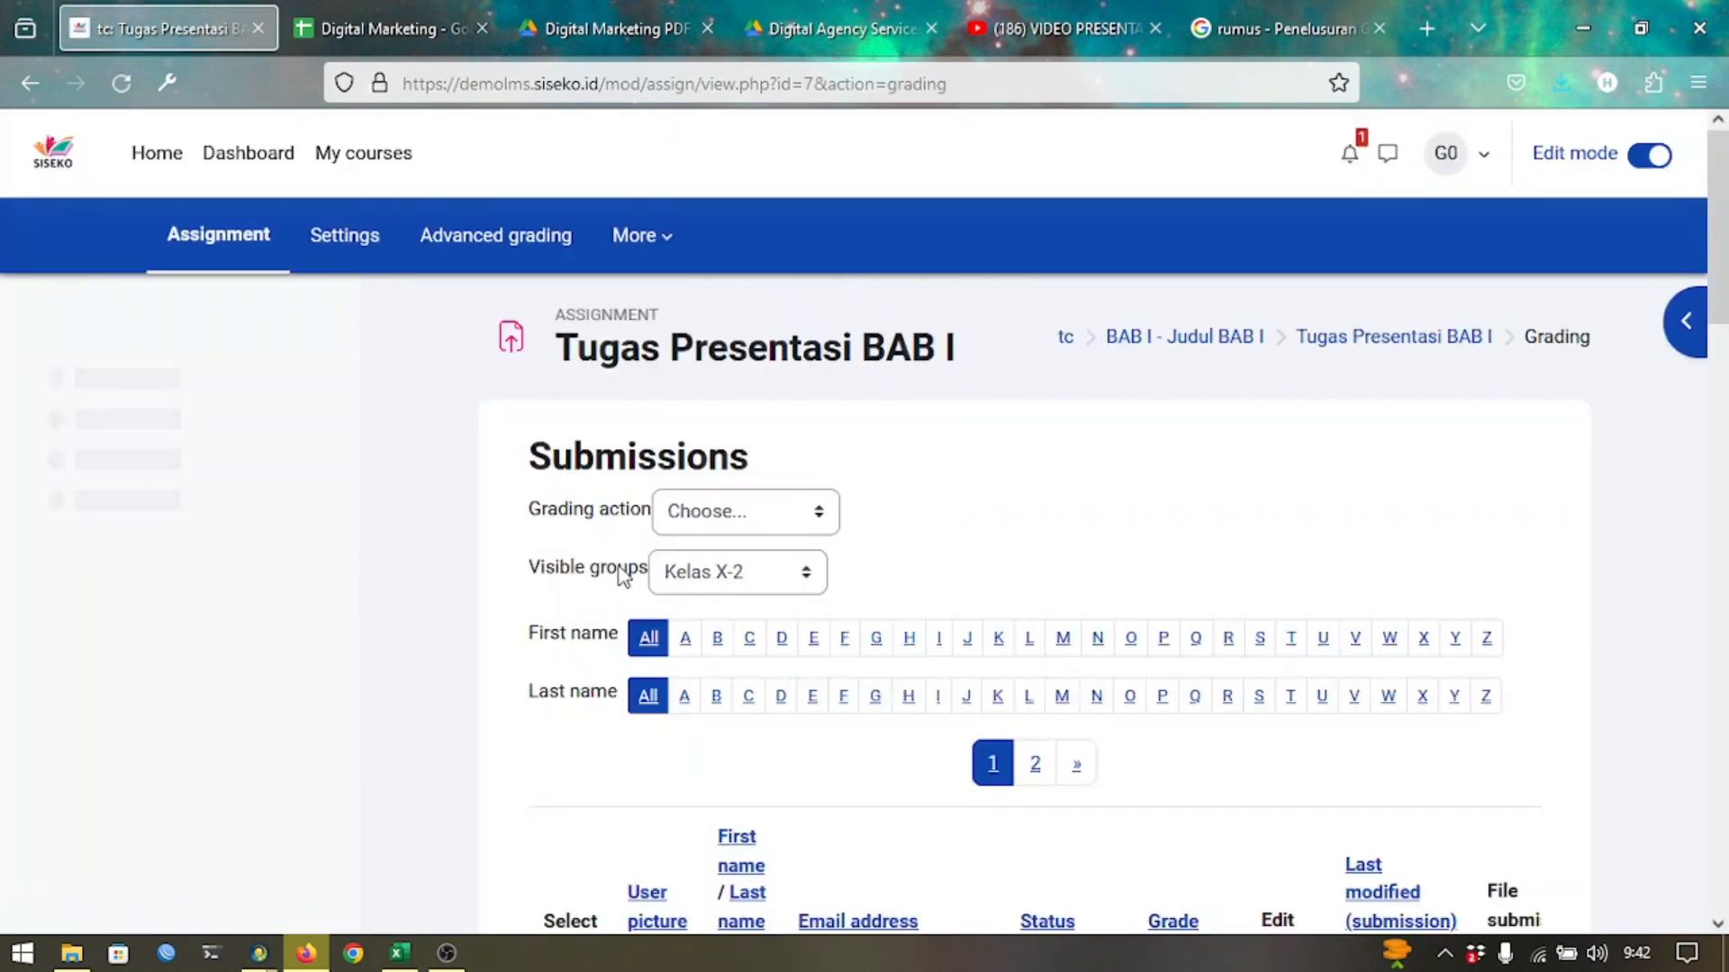
click(701, 587)
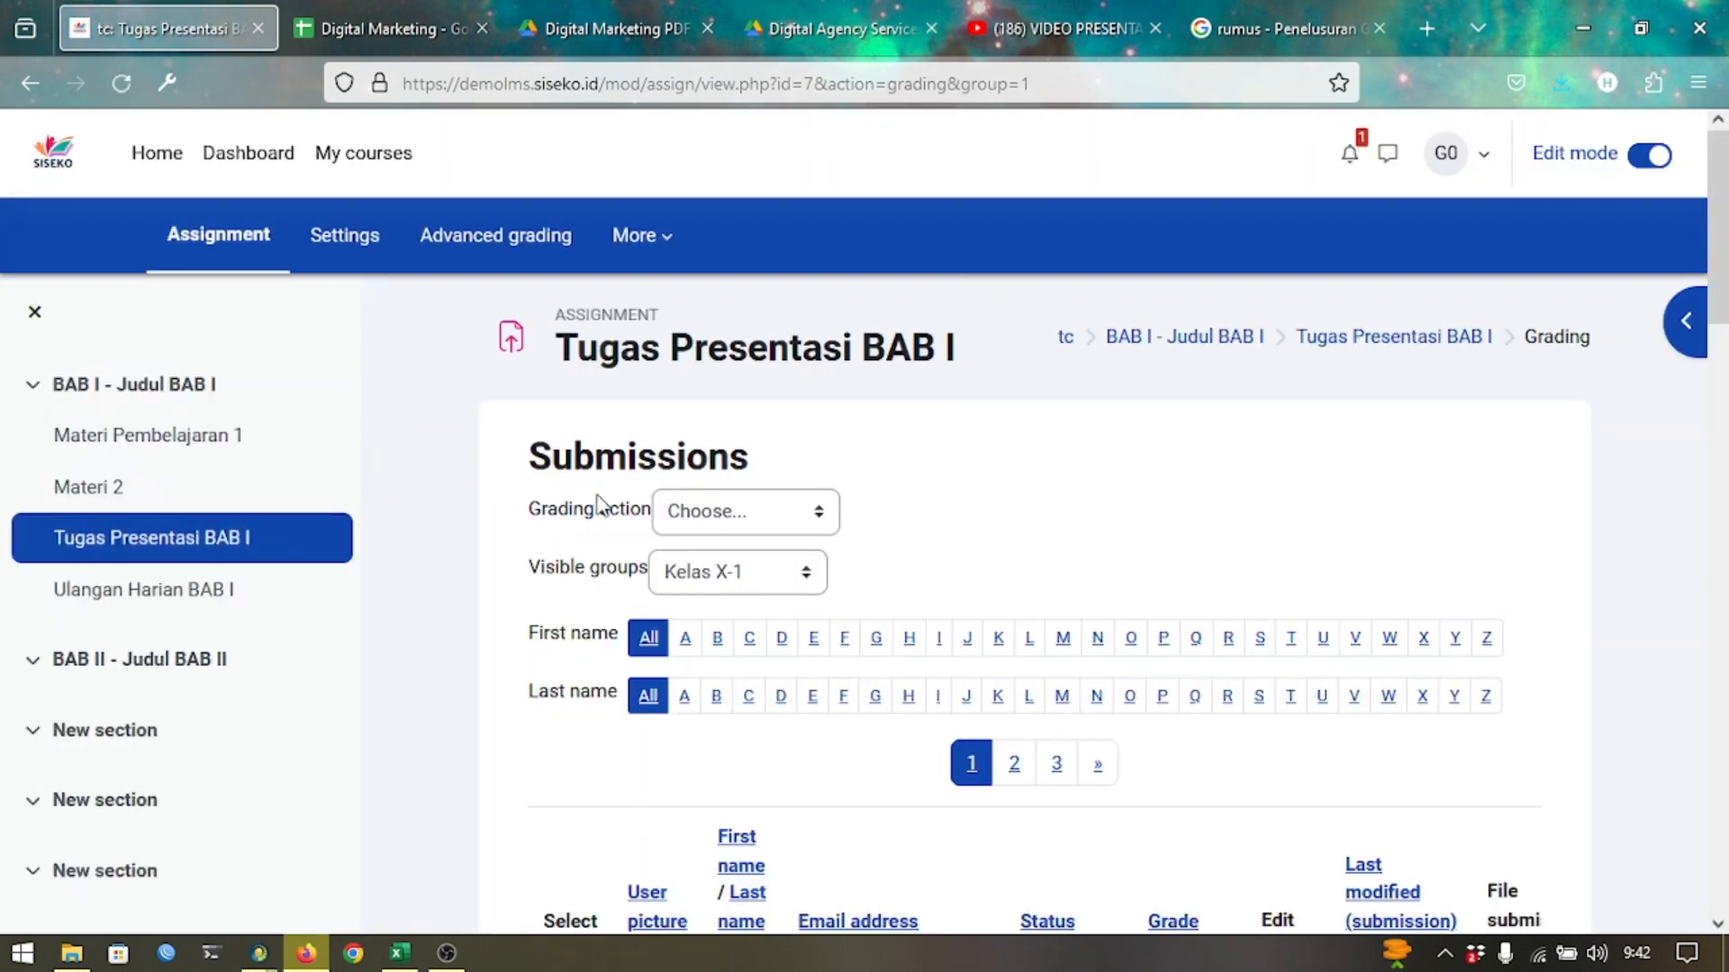
From the Test Course page, set Ulangan Harian BAB I to Visible groups and open the quiz.
click(1070, 337)
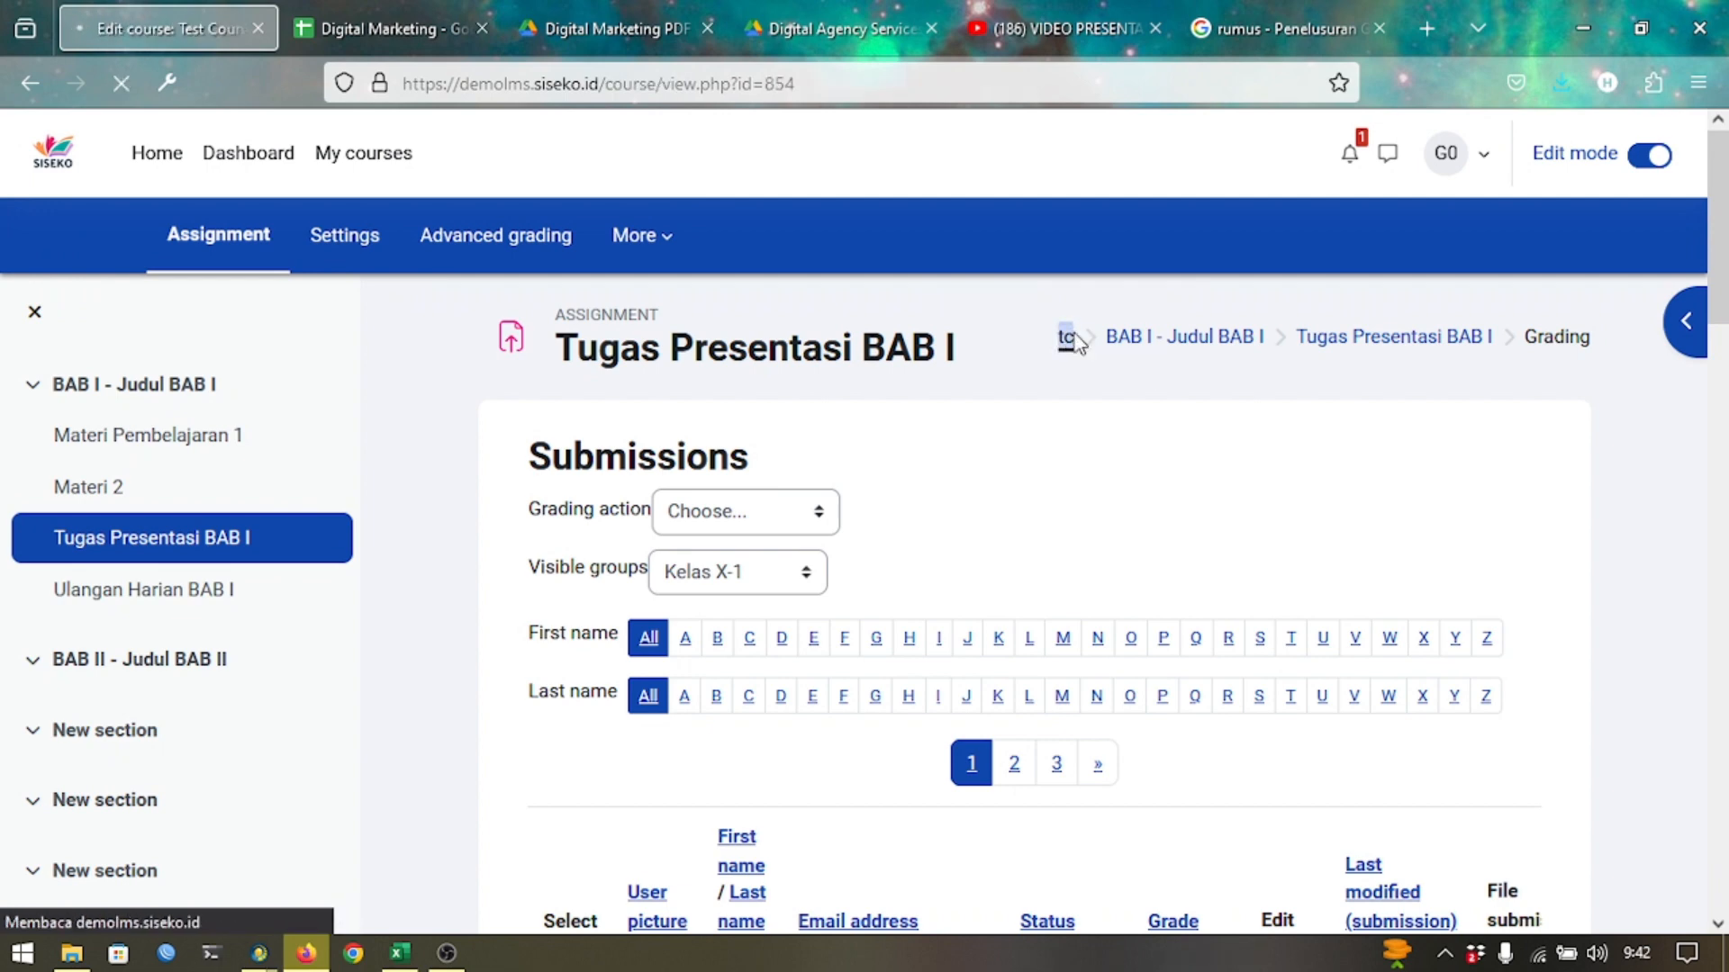
scroll(927, 529, down, 4)
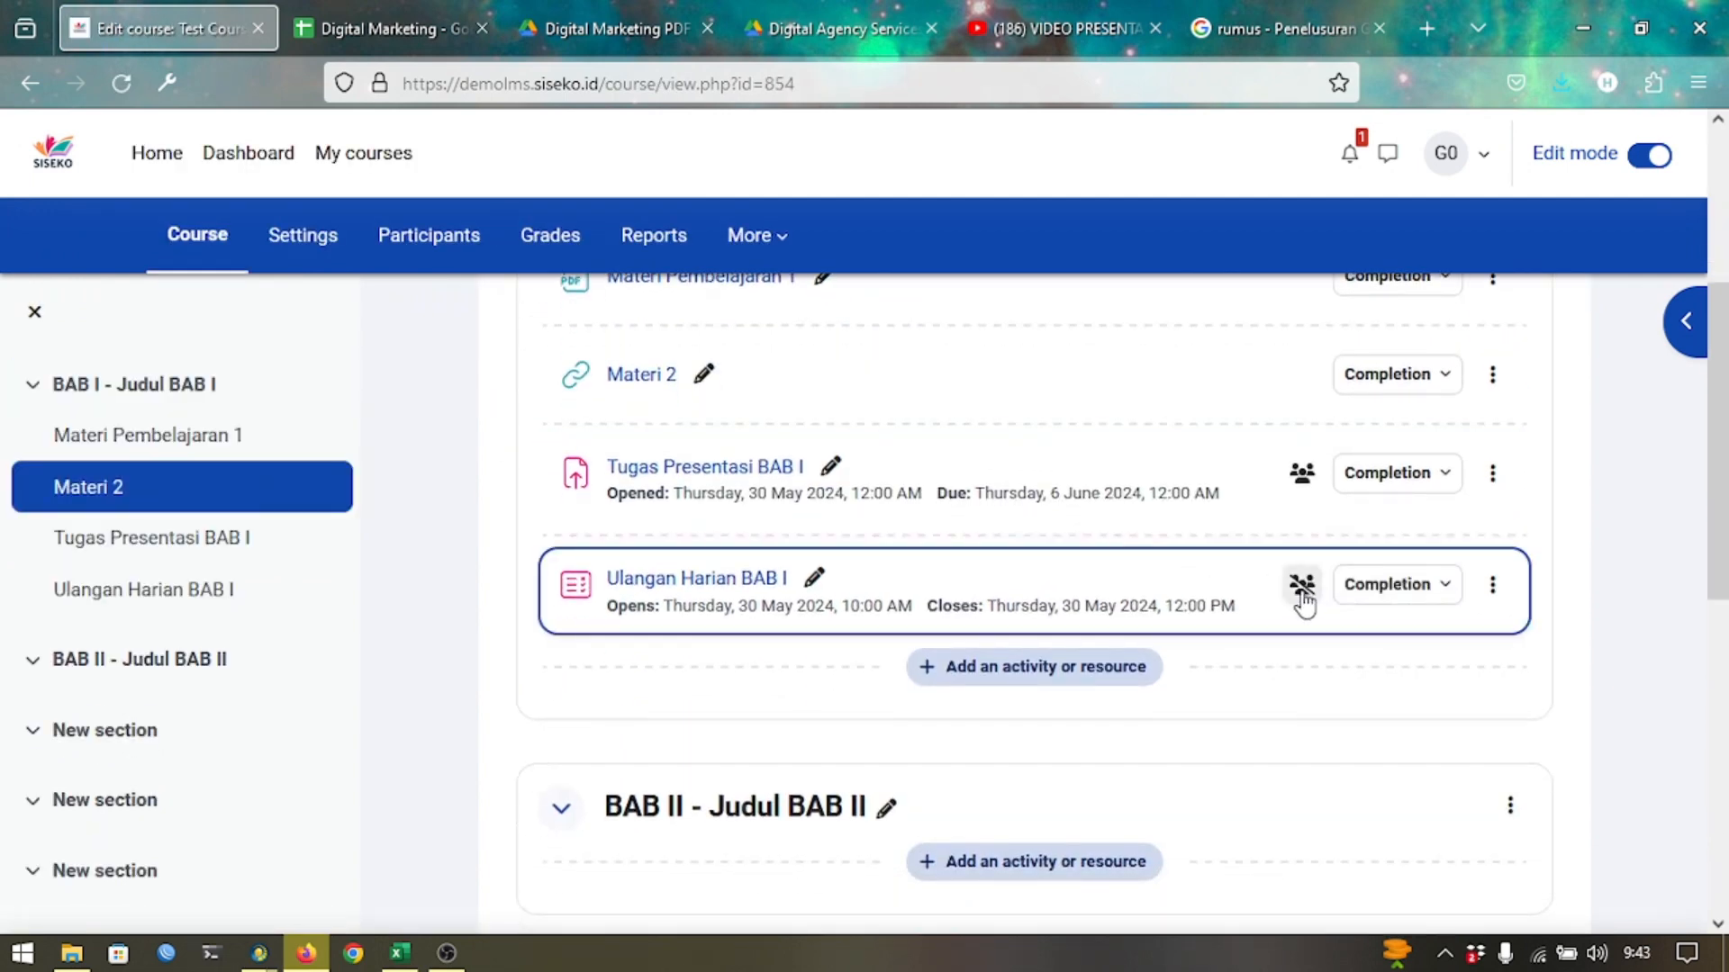
click(1301, 587)
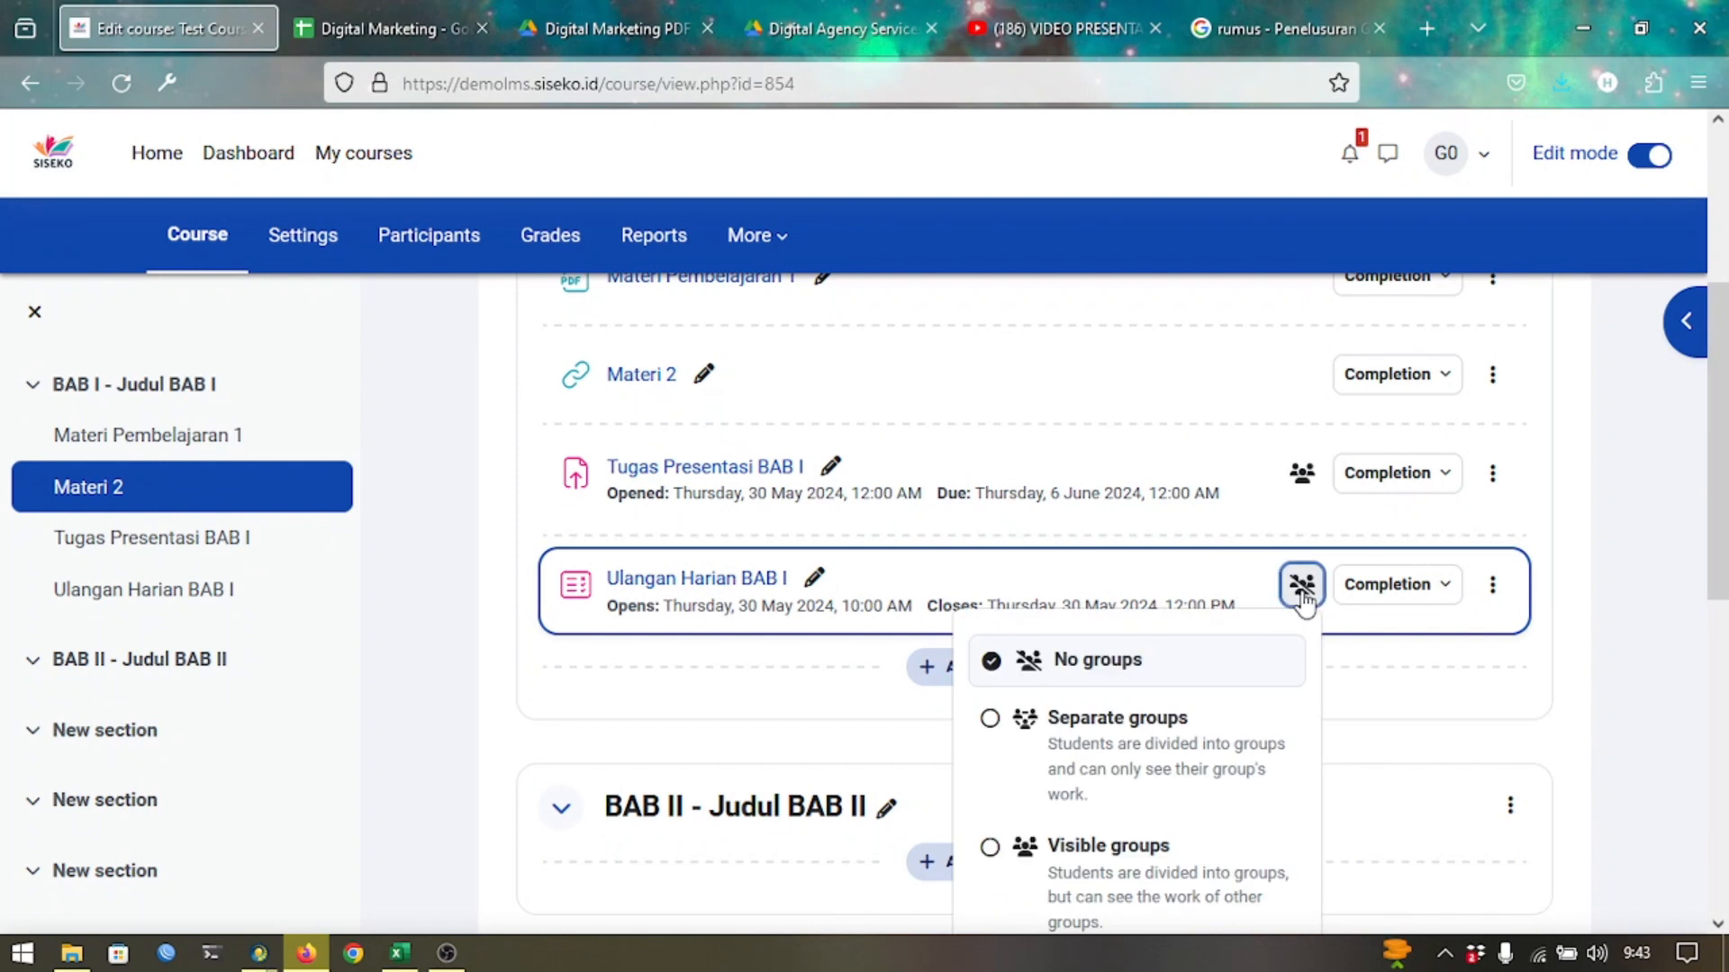
click(1164, 857)
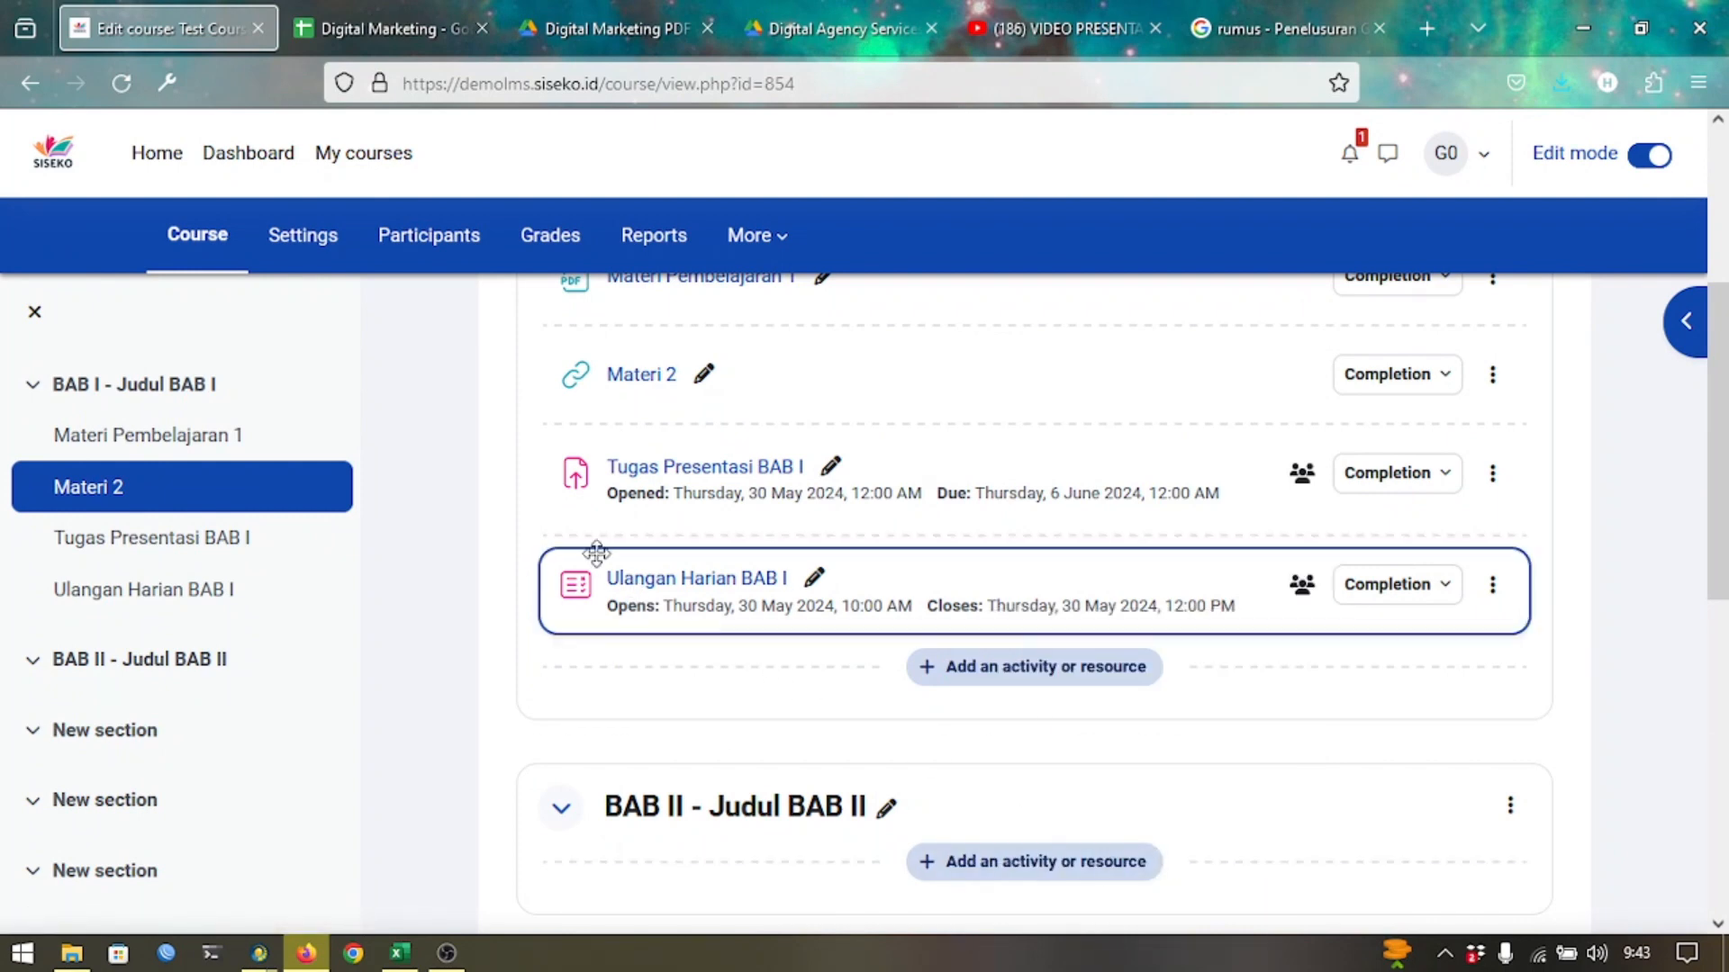
click(618, 581)
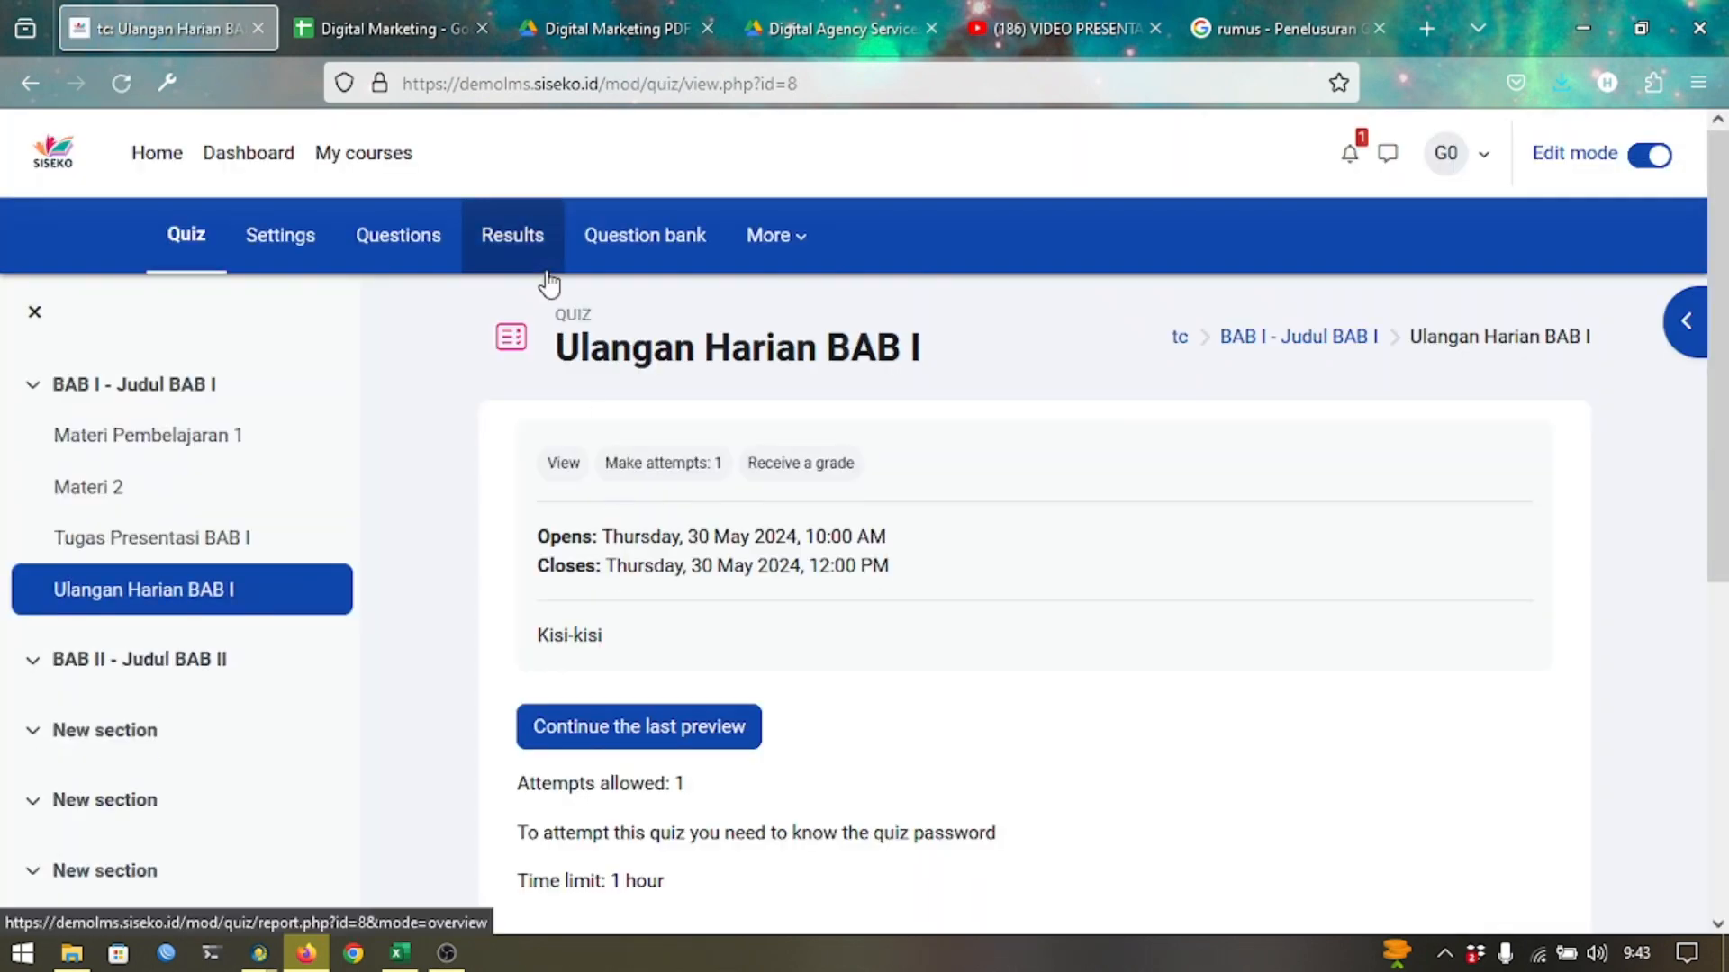
View the quiz Grades report for All participants, then for group Kelas X-1 only.
click(530, 260)
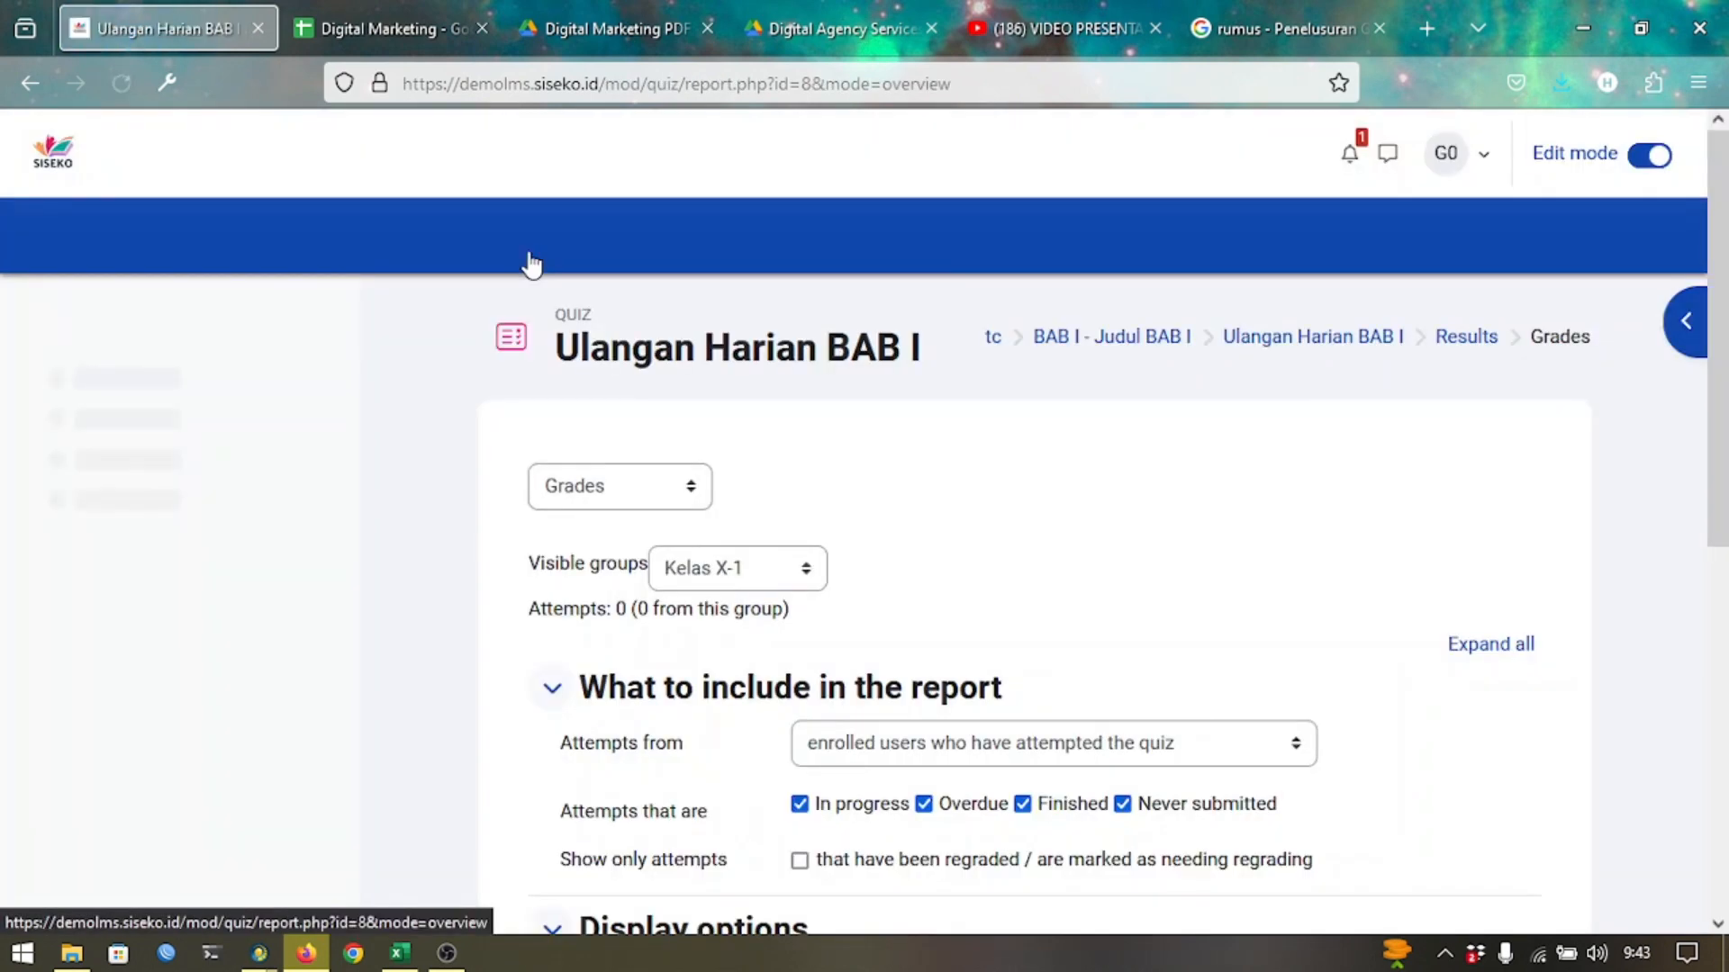
click(710, 585)
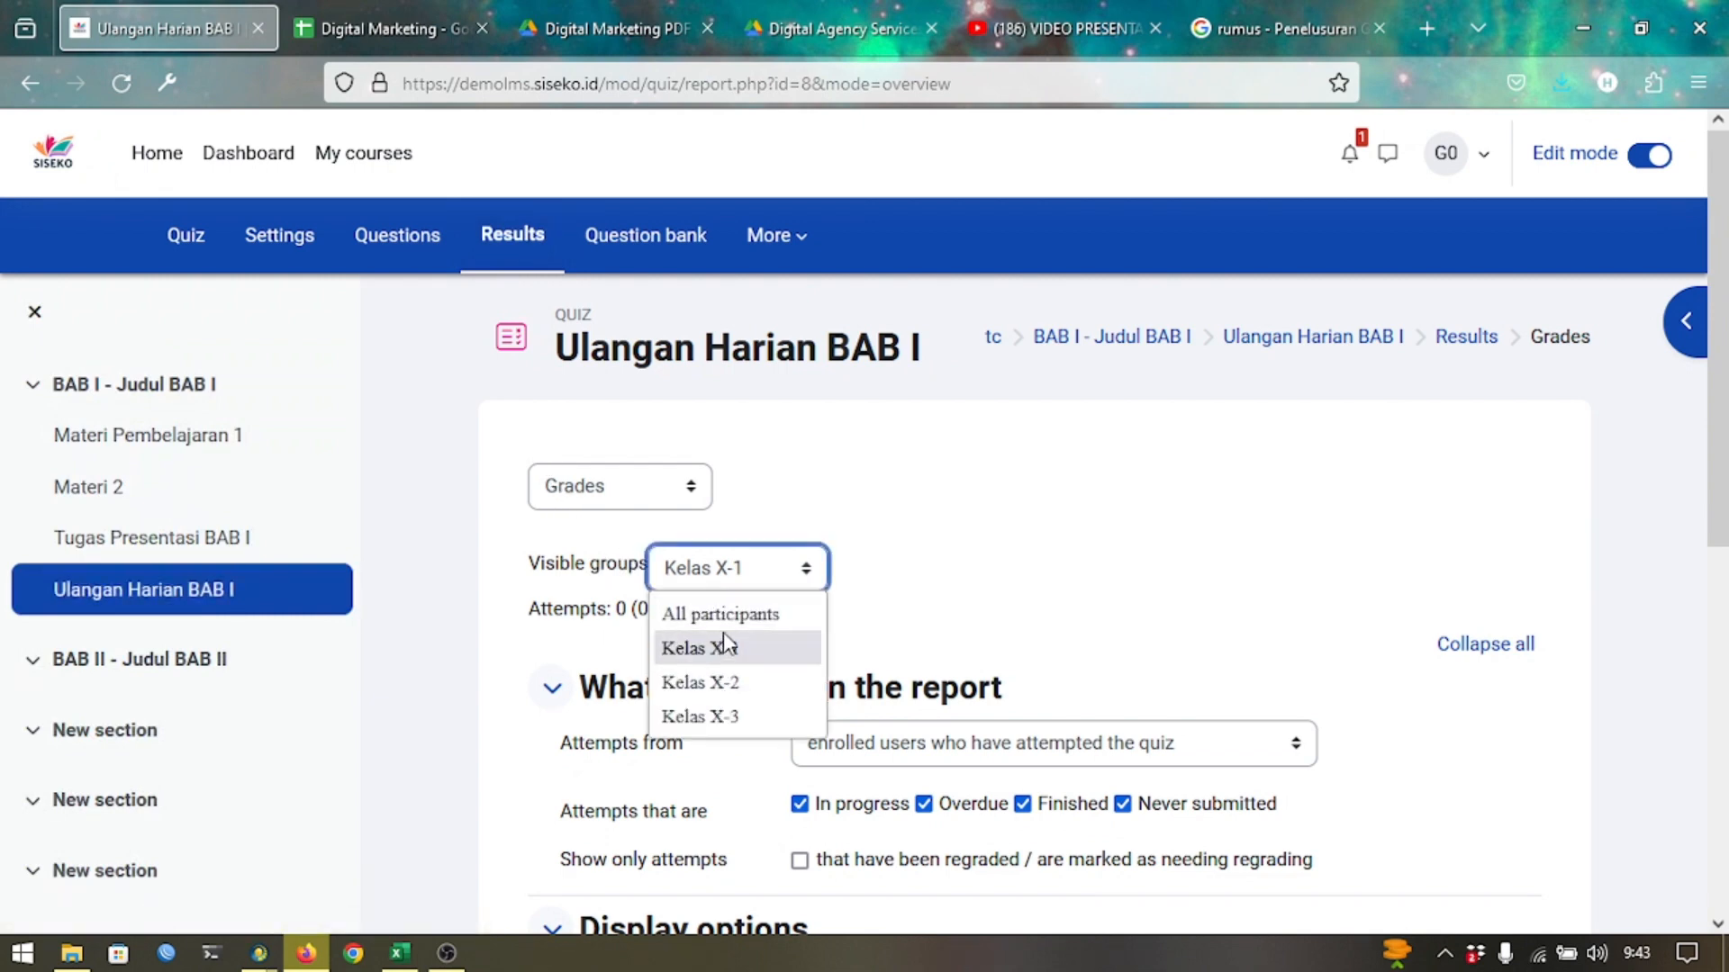
click(743, 618)
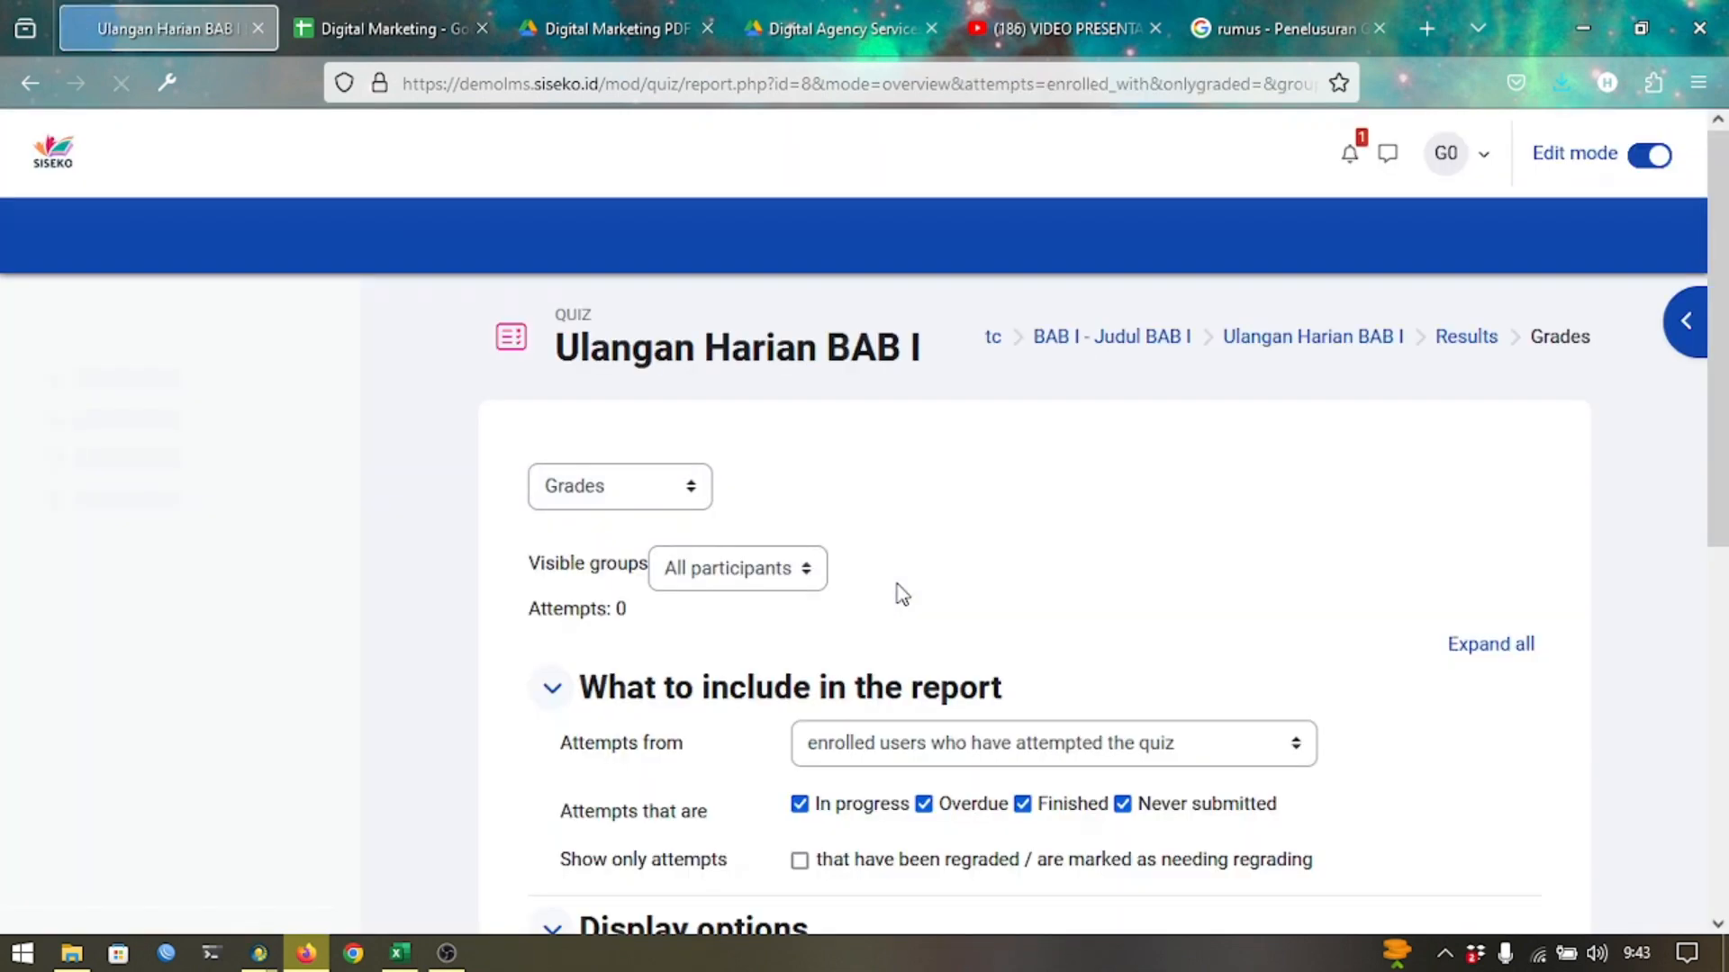
click(799, 587)
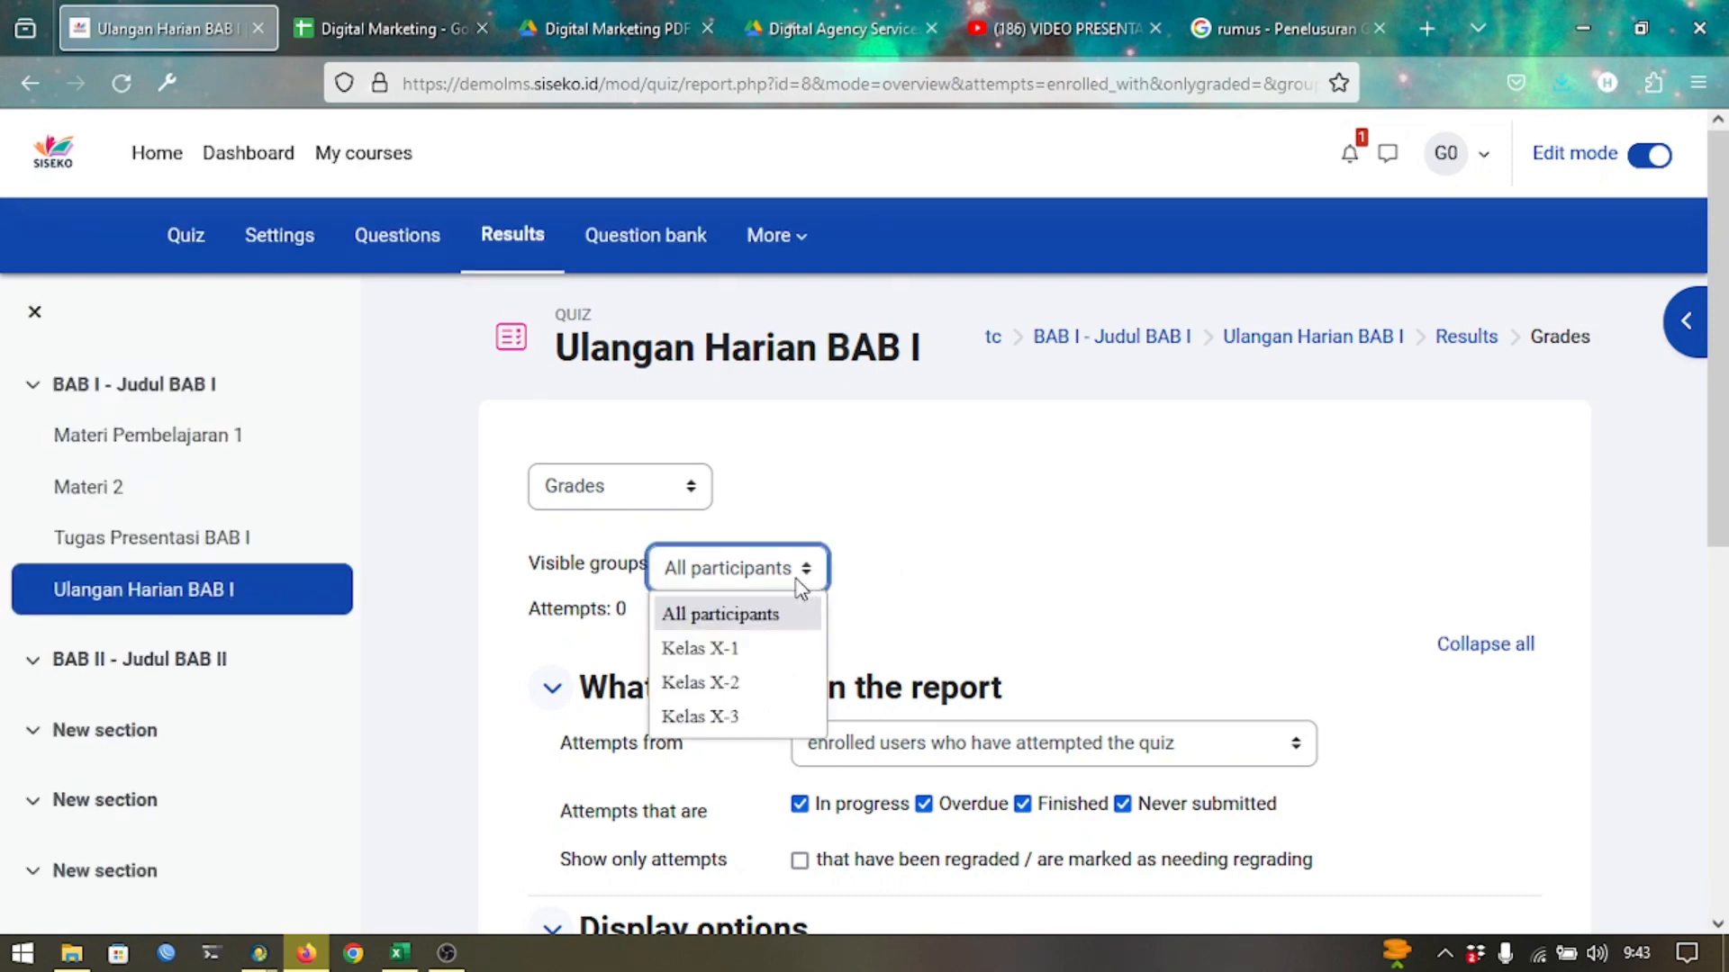
click(776, 661)
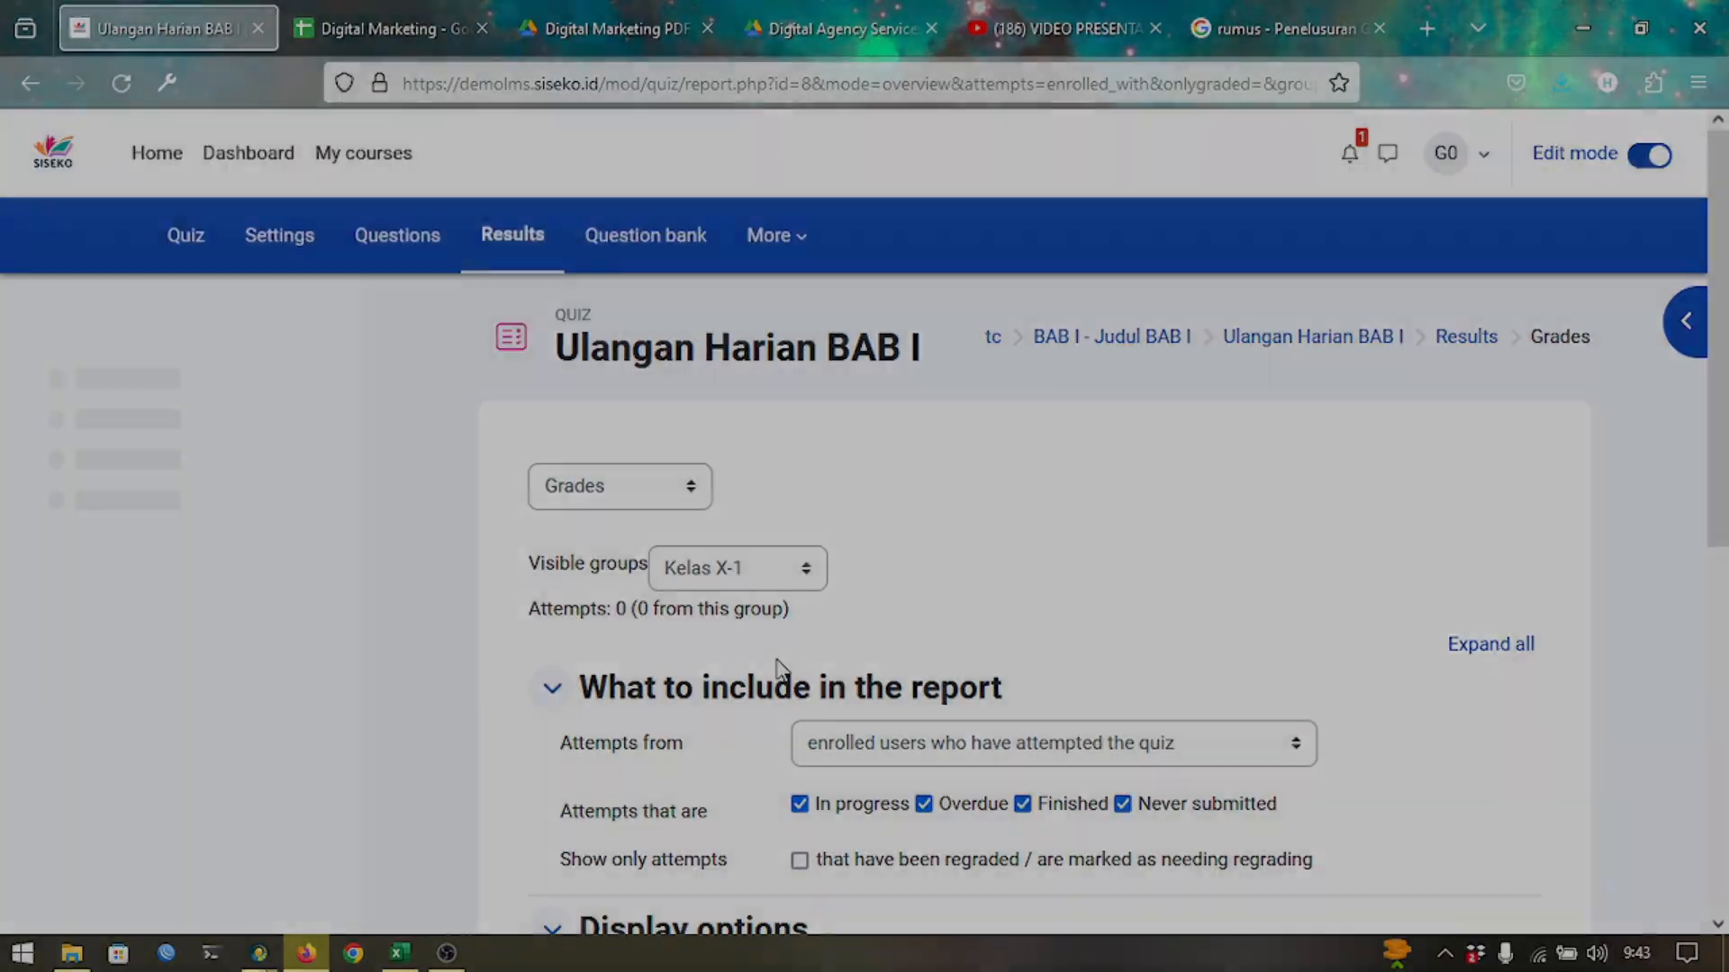
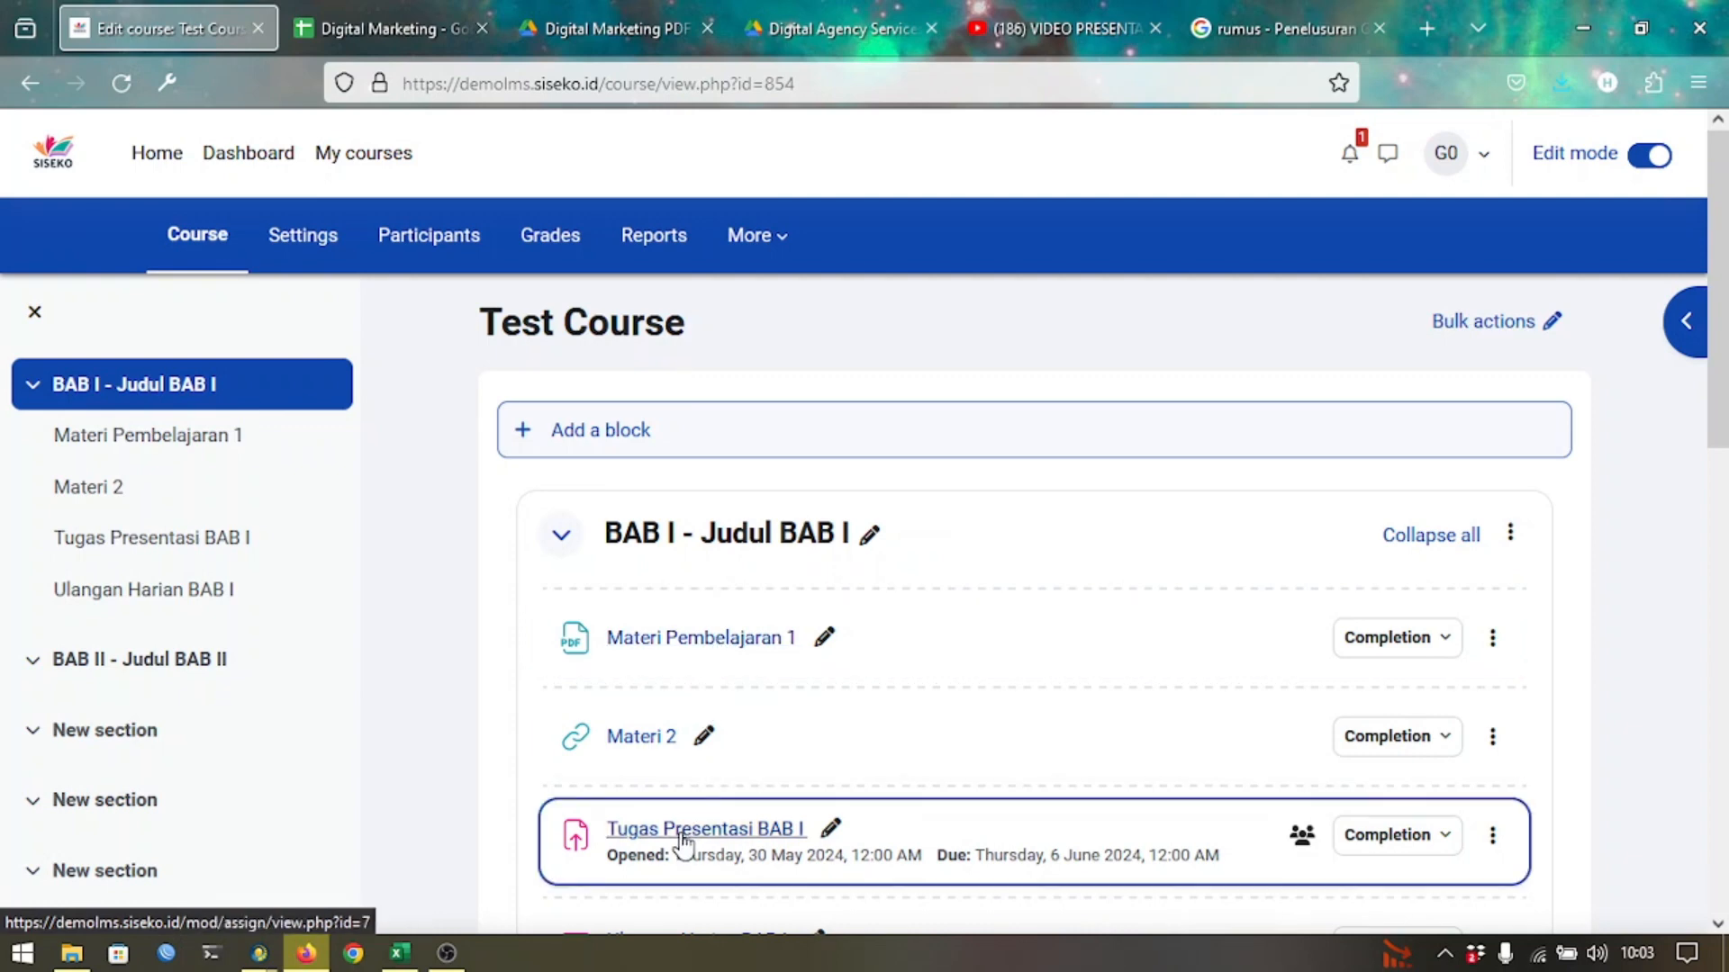
Open the Tugas Presentasi BAB I assignment, then go back to the Test Course page.
click(681, 830)
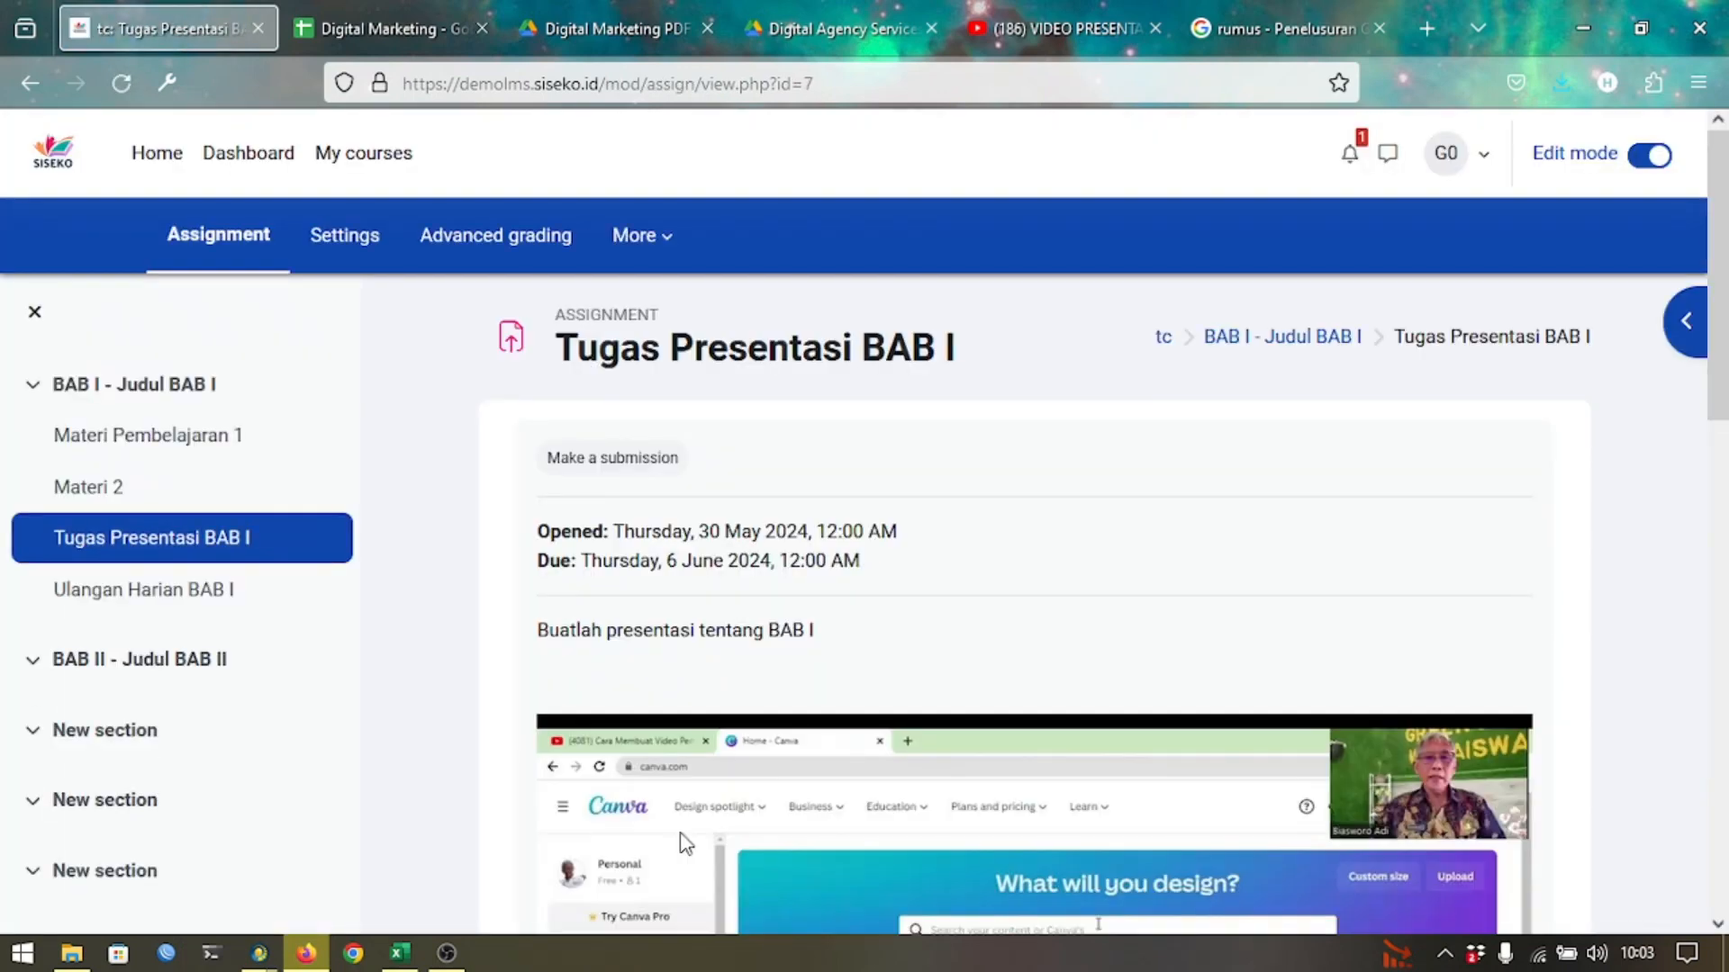
click(31, 85)
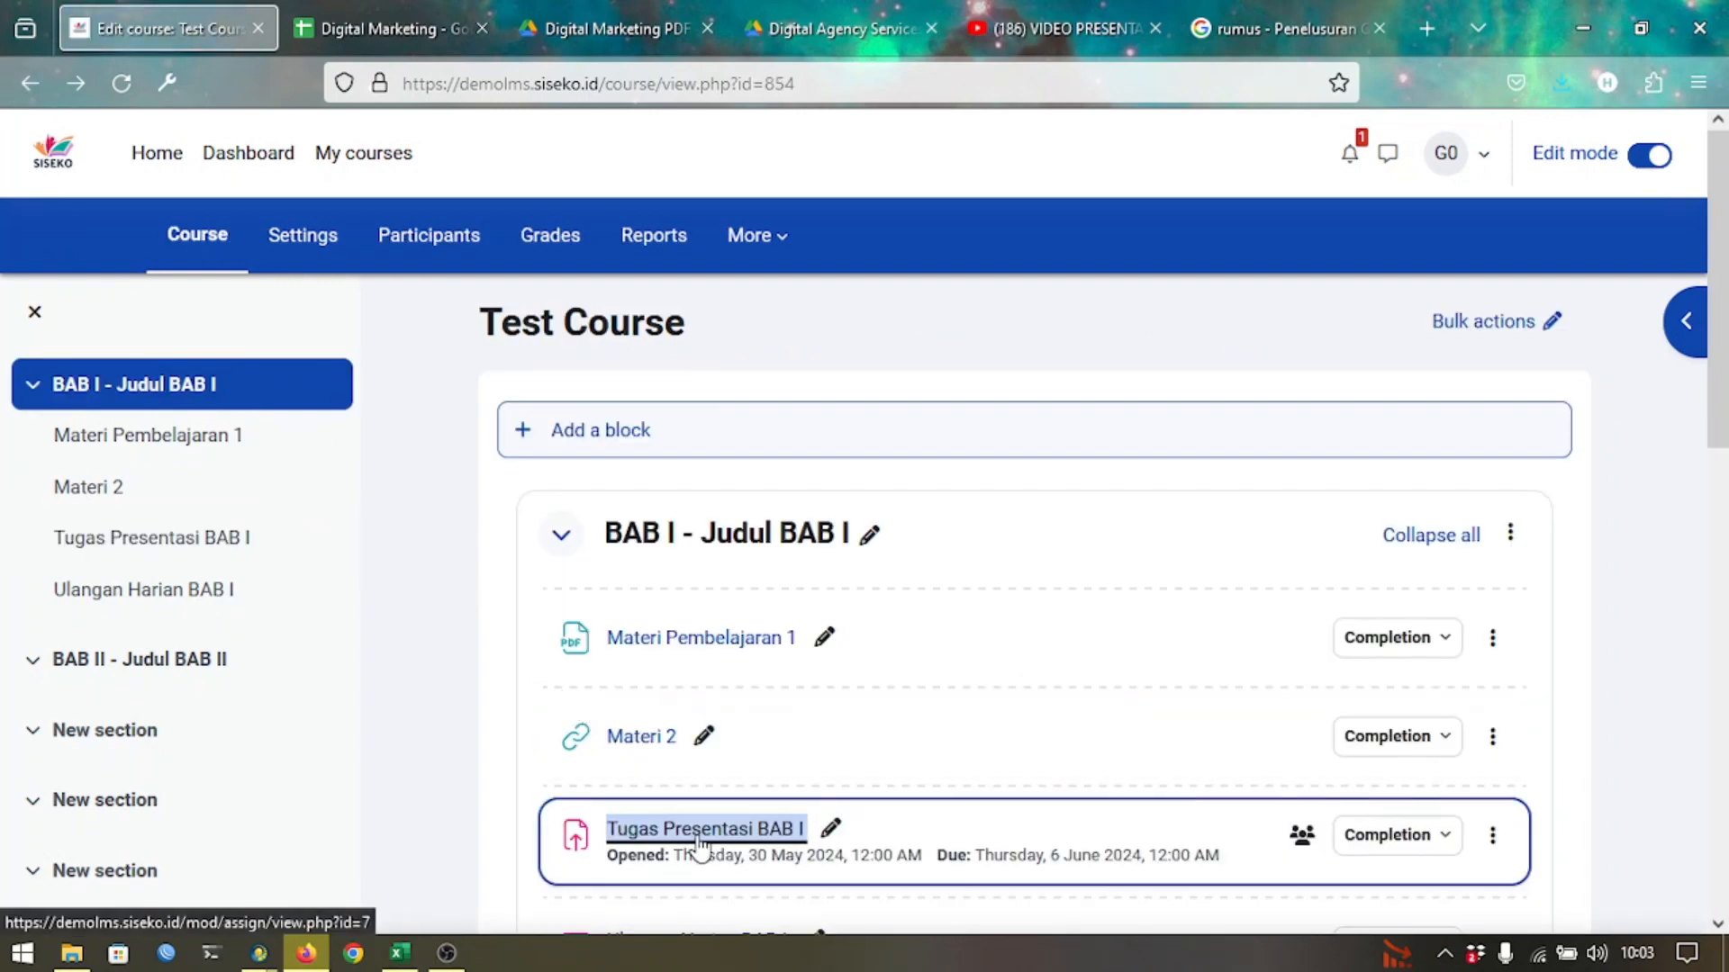
scroll(700, 845, down, 2)
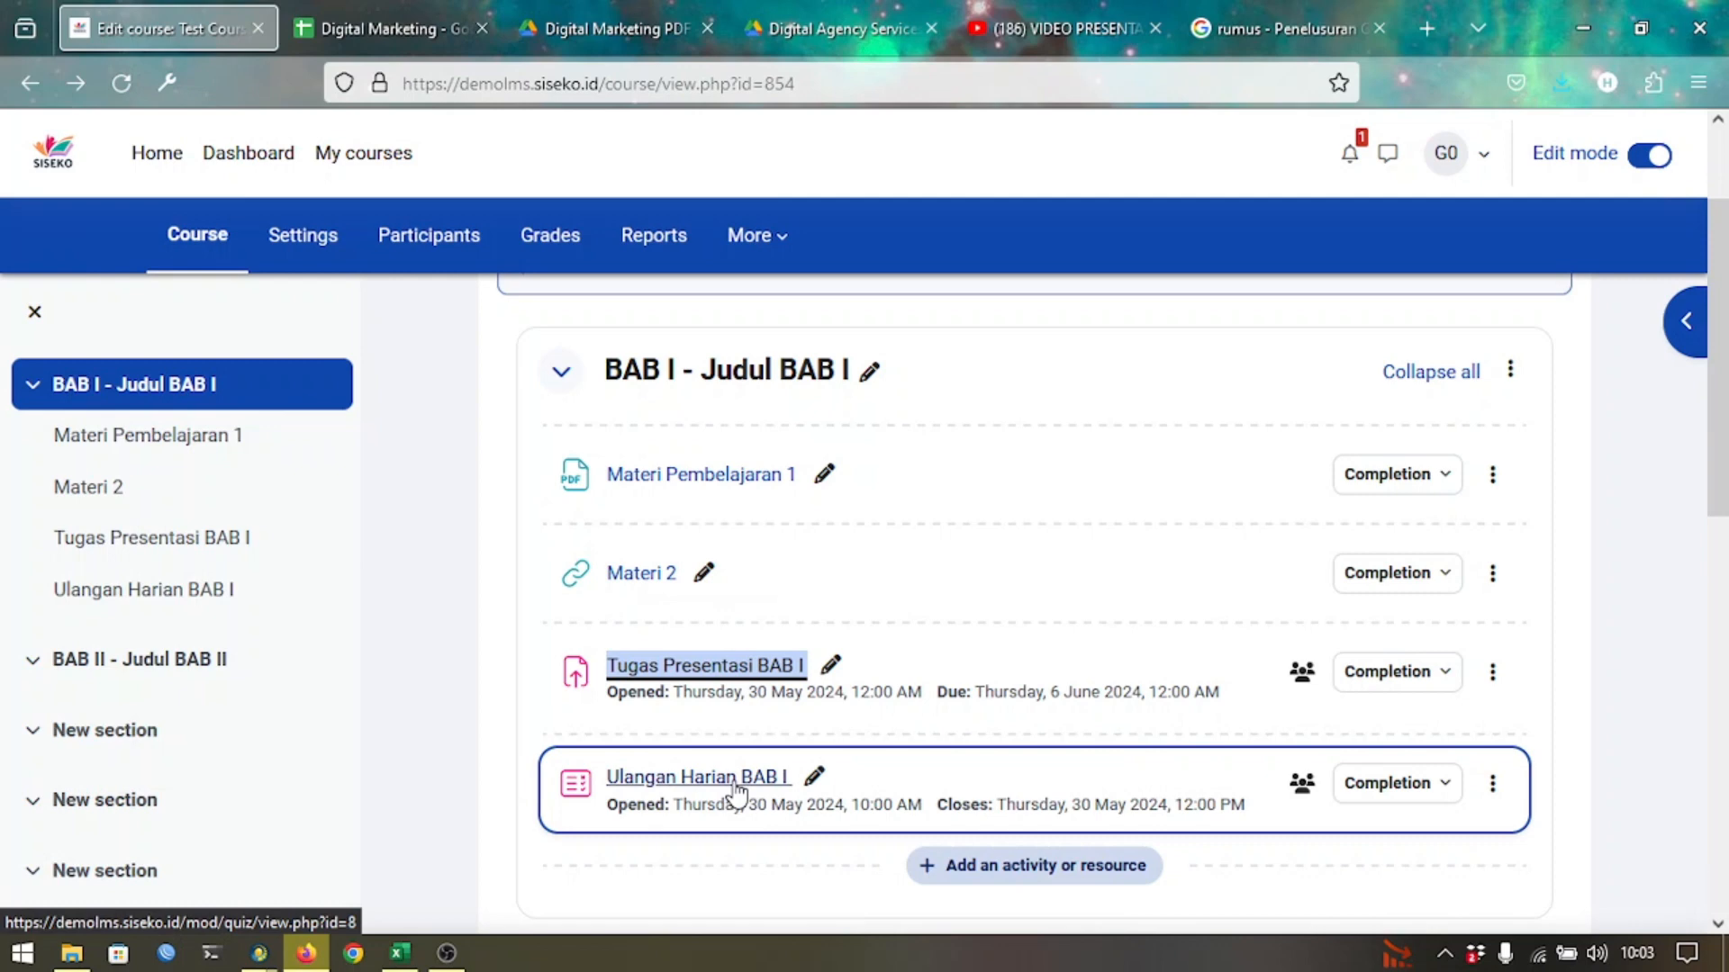
Open the Ulangan Harian BAB I quiz's edit settings and expand Restrict access.
click(736, 788)
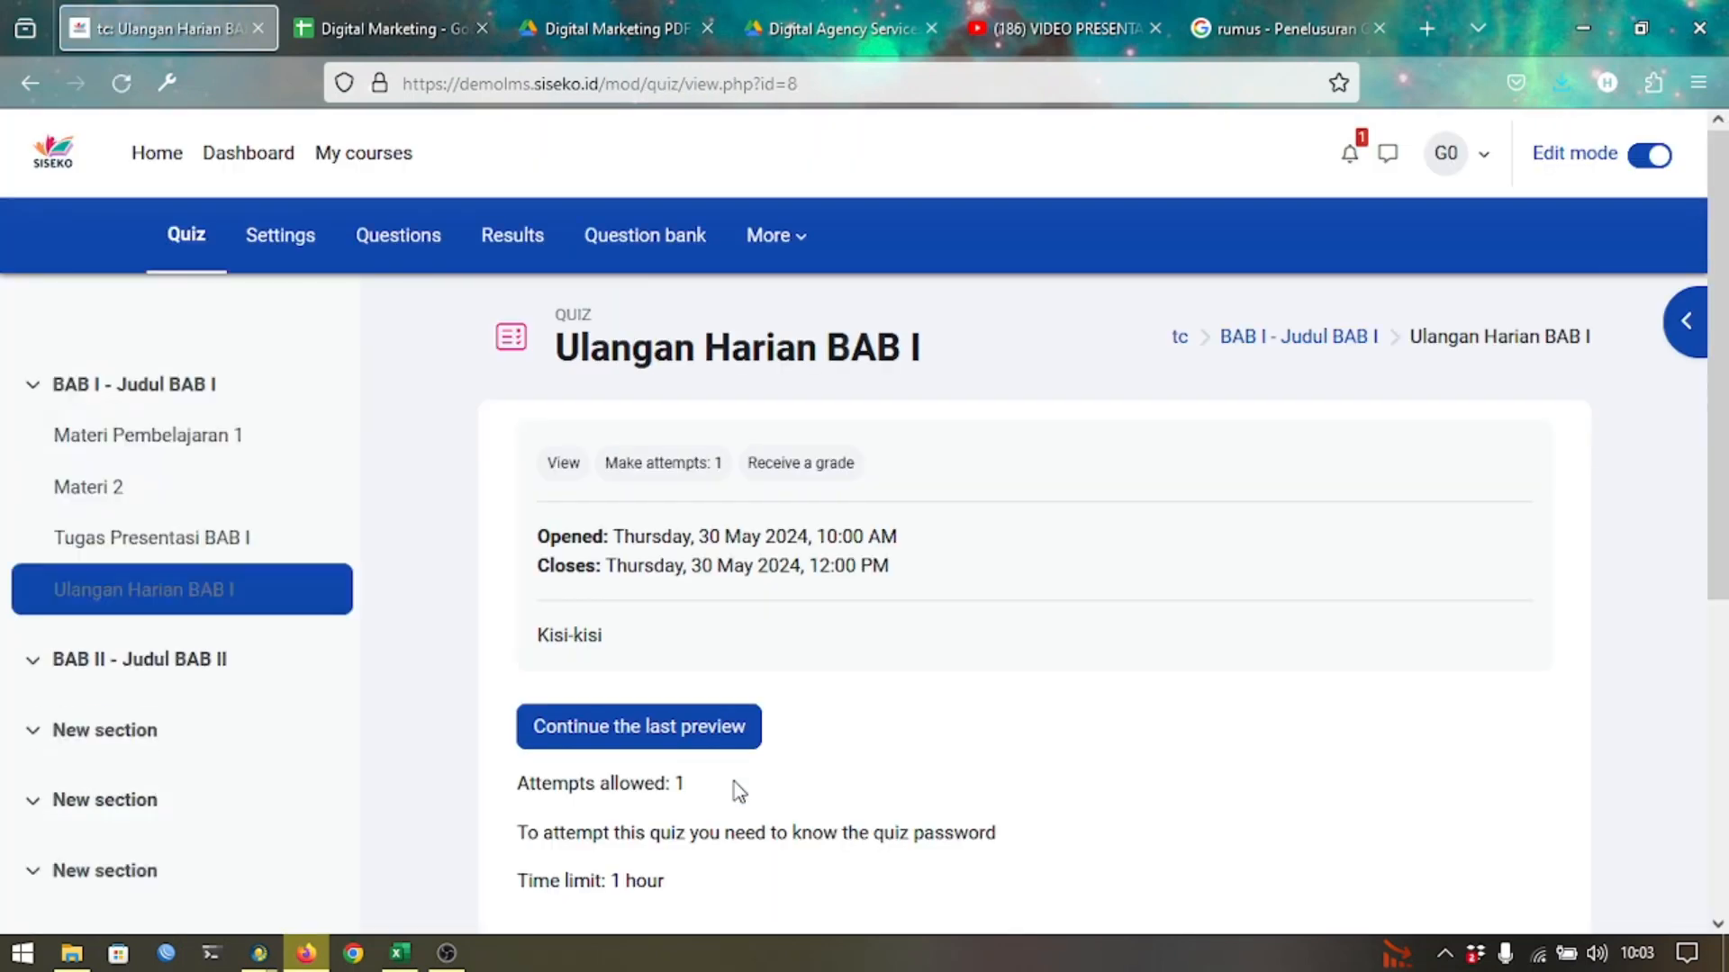
click(302, 238)
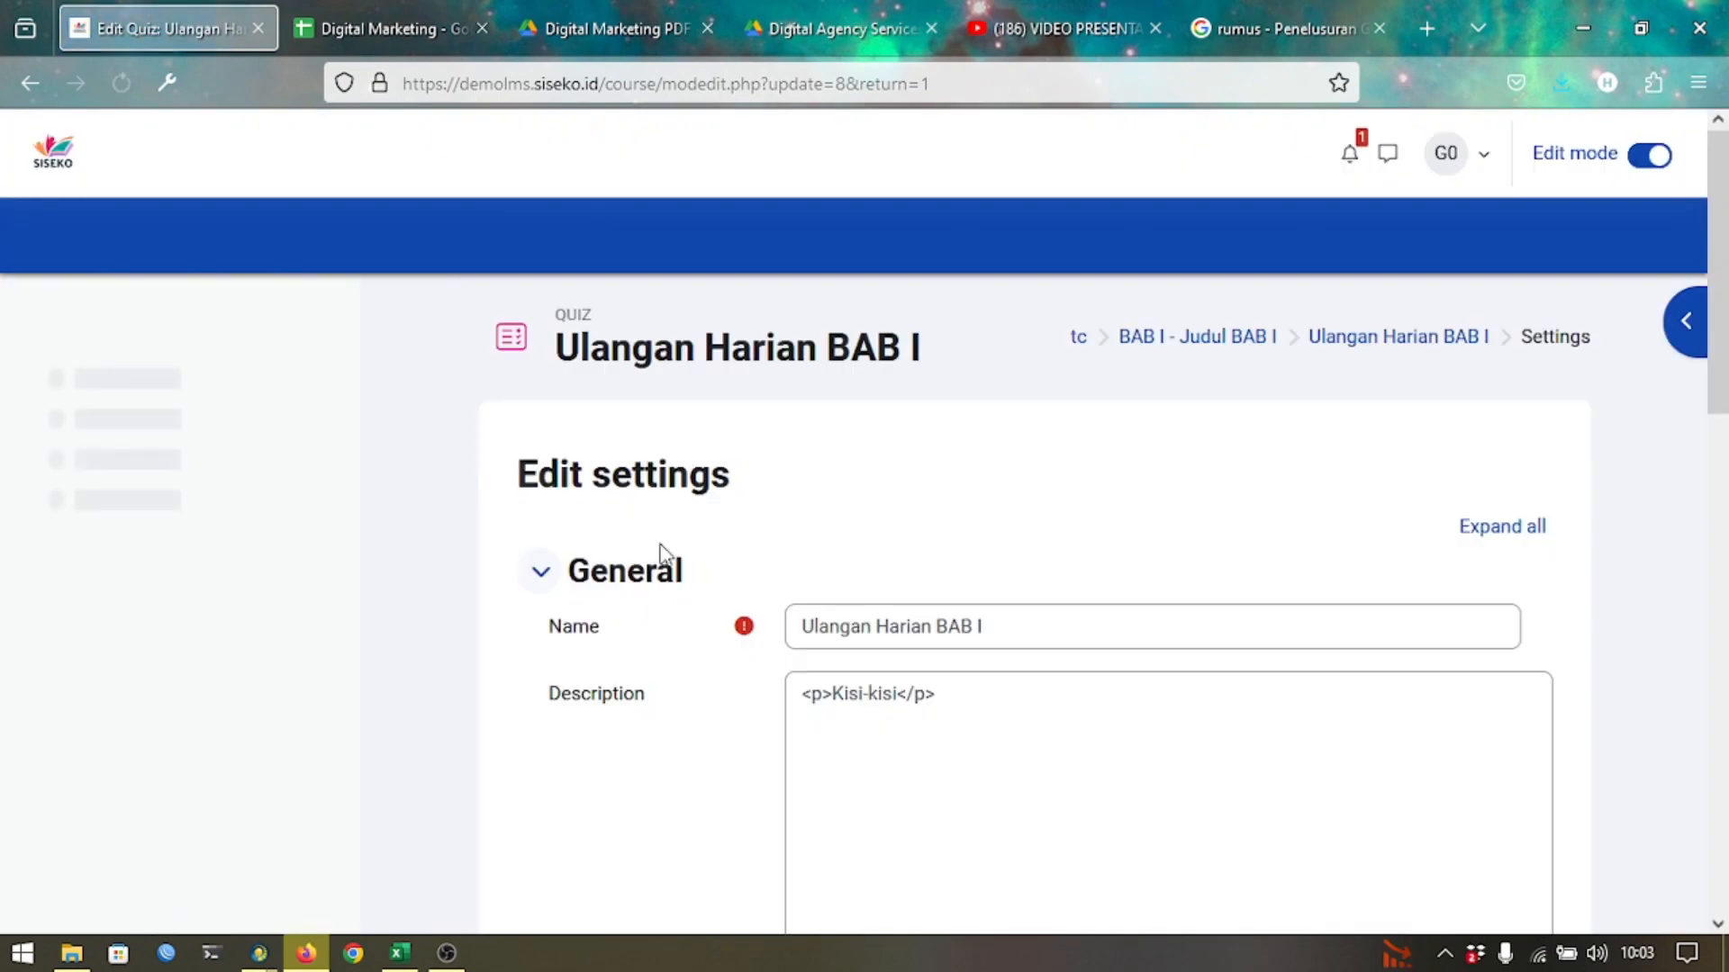
scroll(690, 597, down, 5)
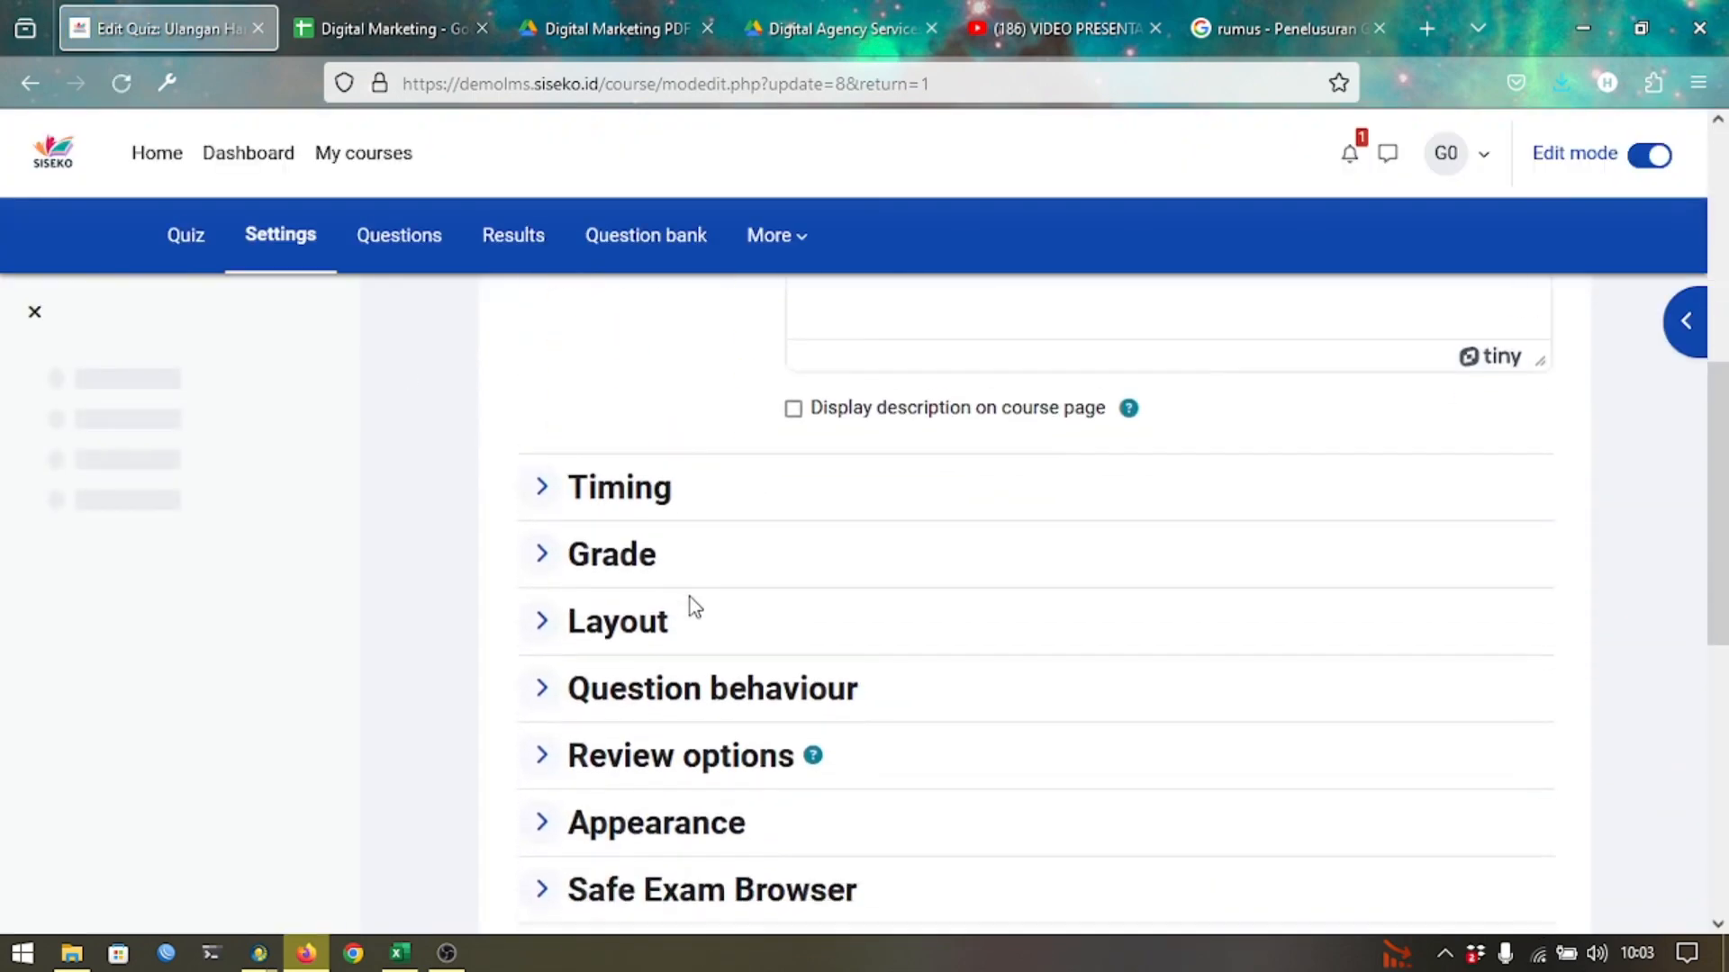
scroll(690, 597, down, 2)
scroll(646, 757, down, 2)
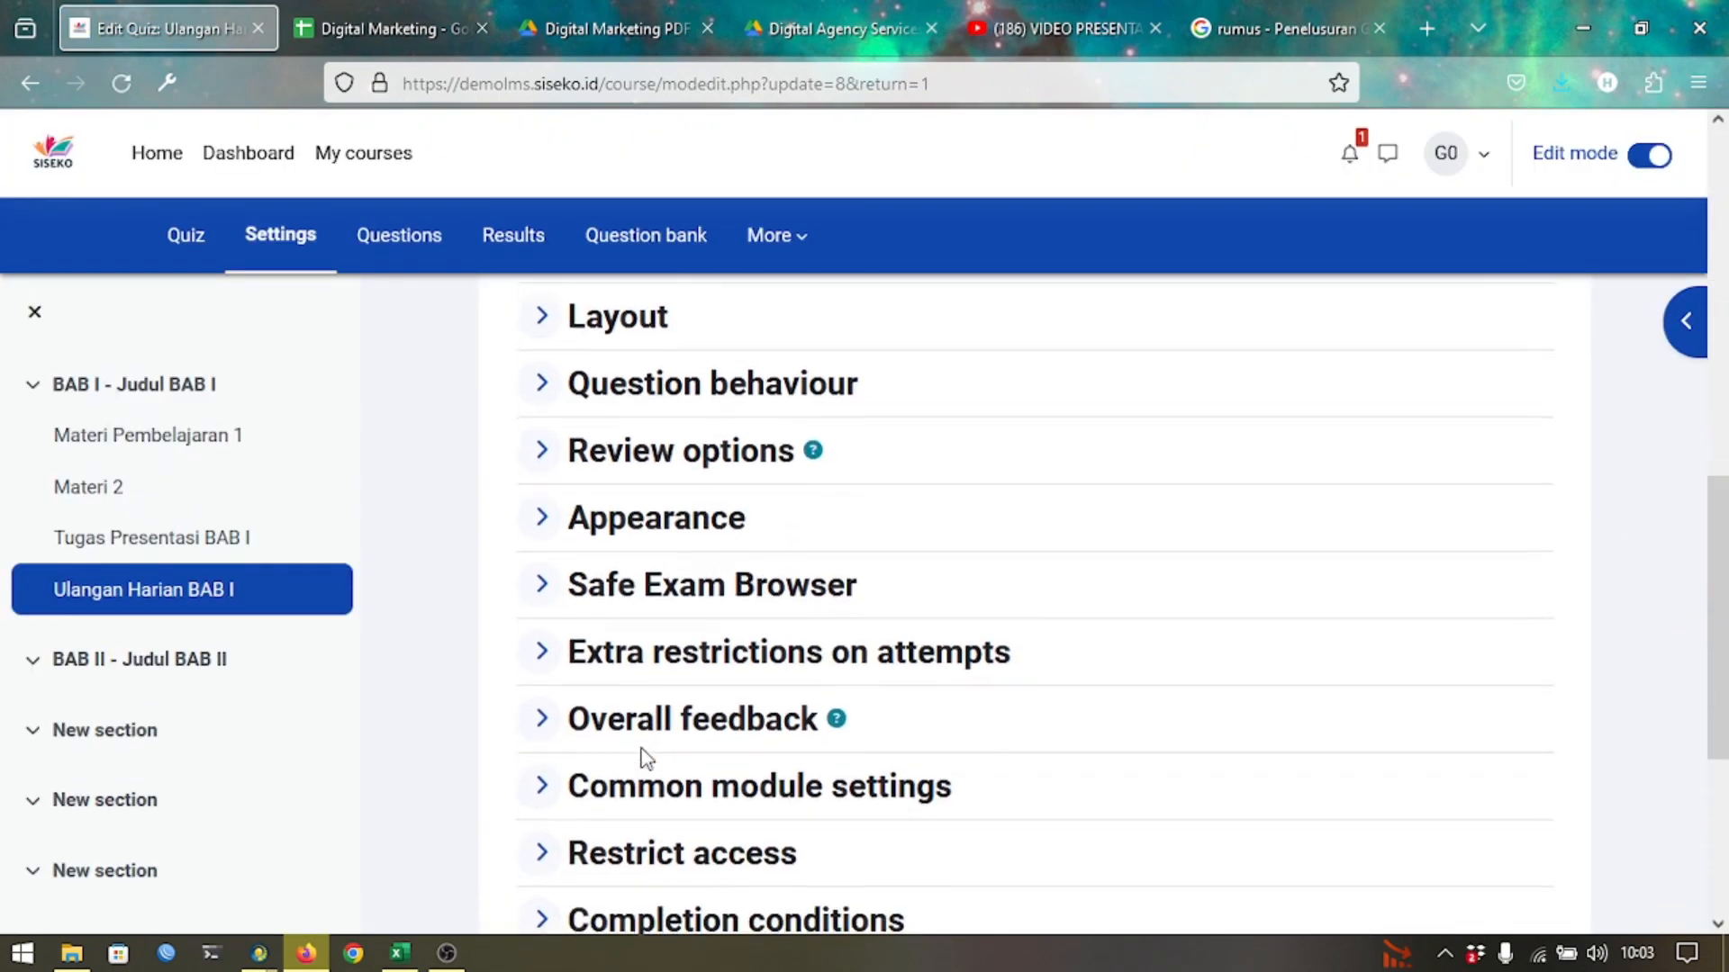
click(614, 855)
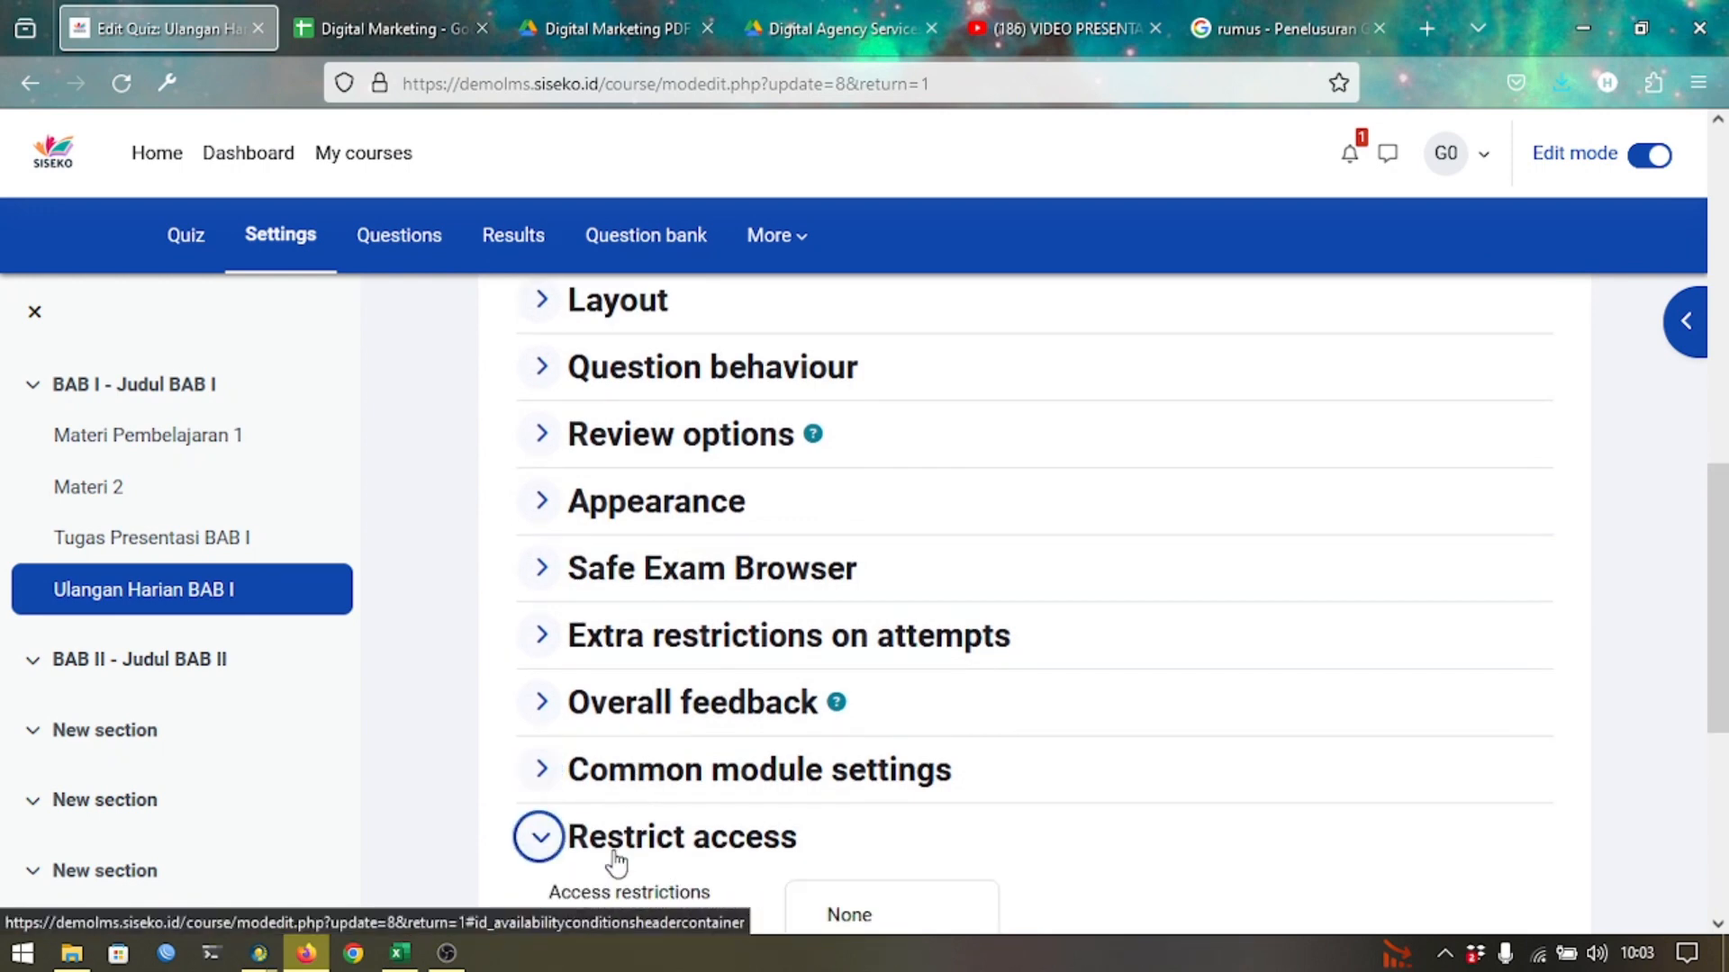
scroll(806, 764, down, 3)
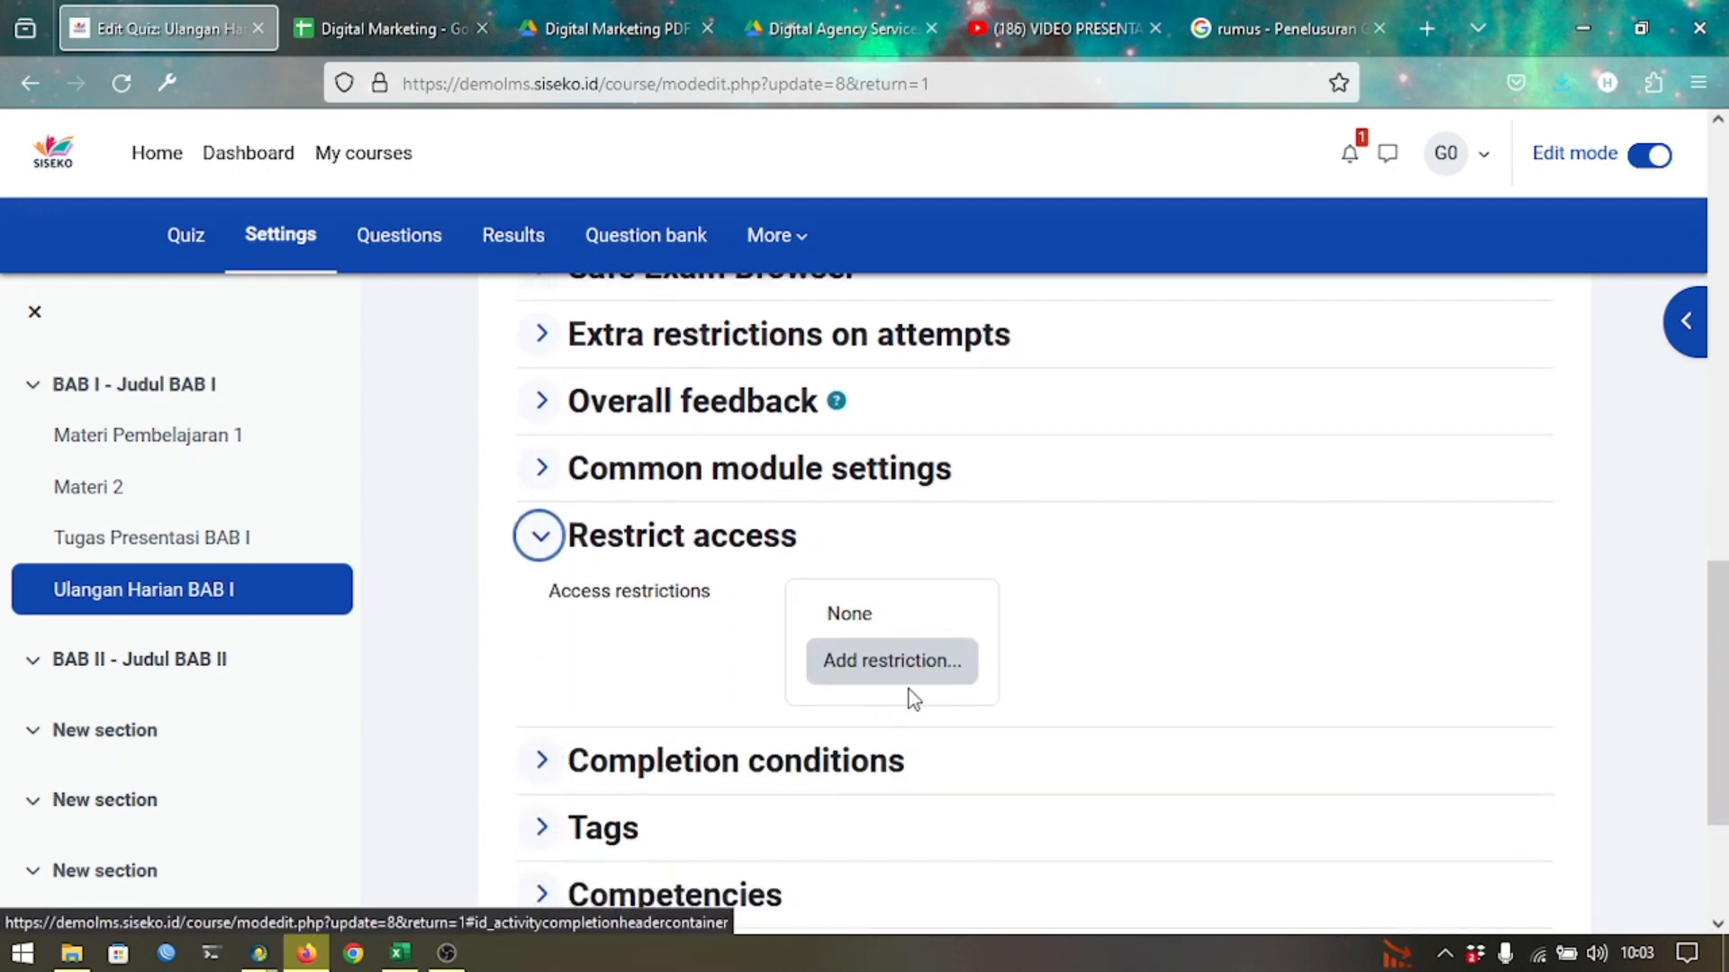
Add a Group restriction for Kelas X-1, then save and return to the course.
click(922, 687)
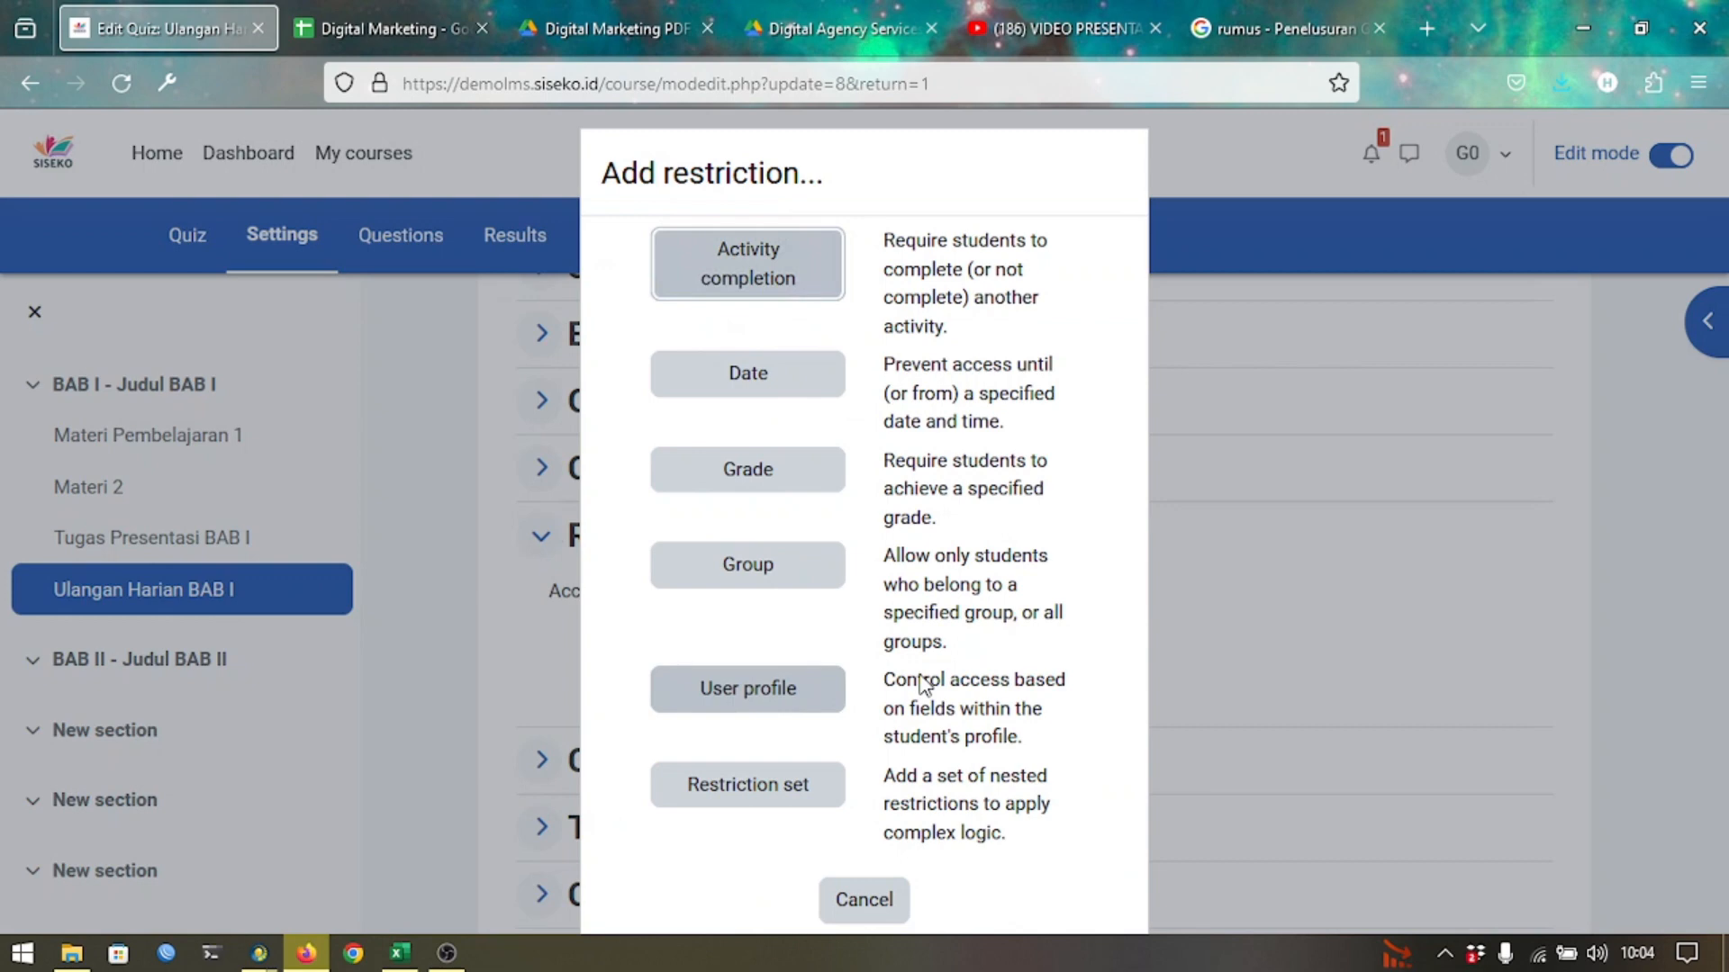
click(800, 570)
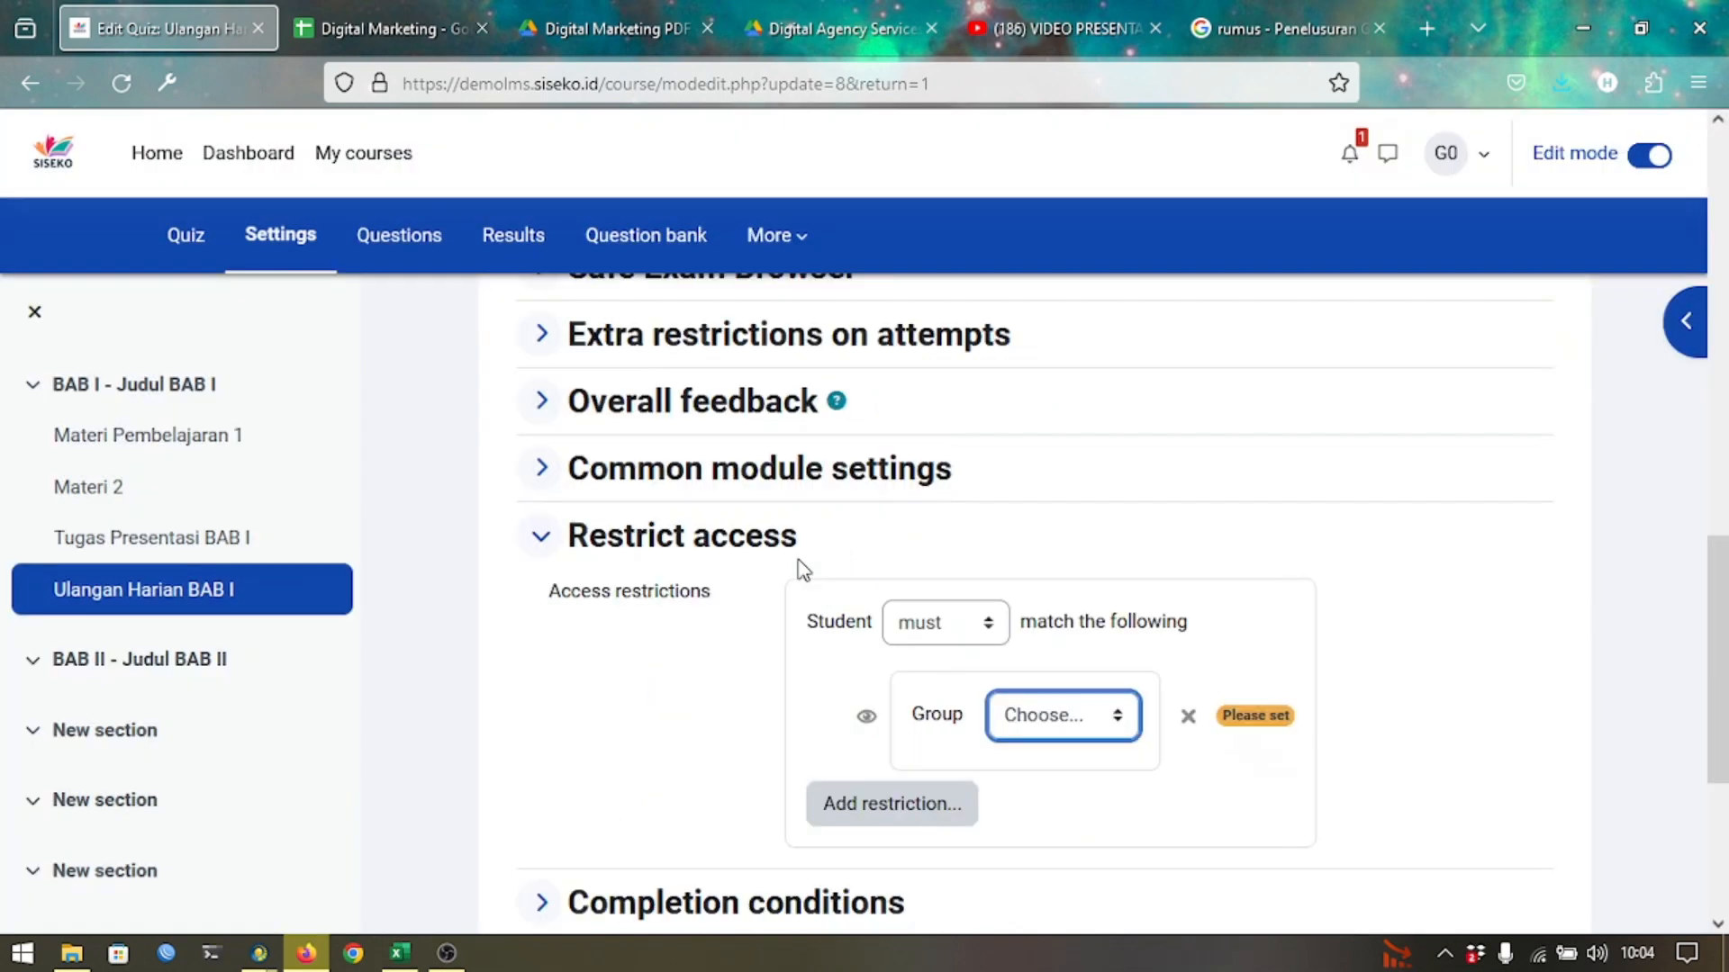
click(1042, 726)
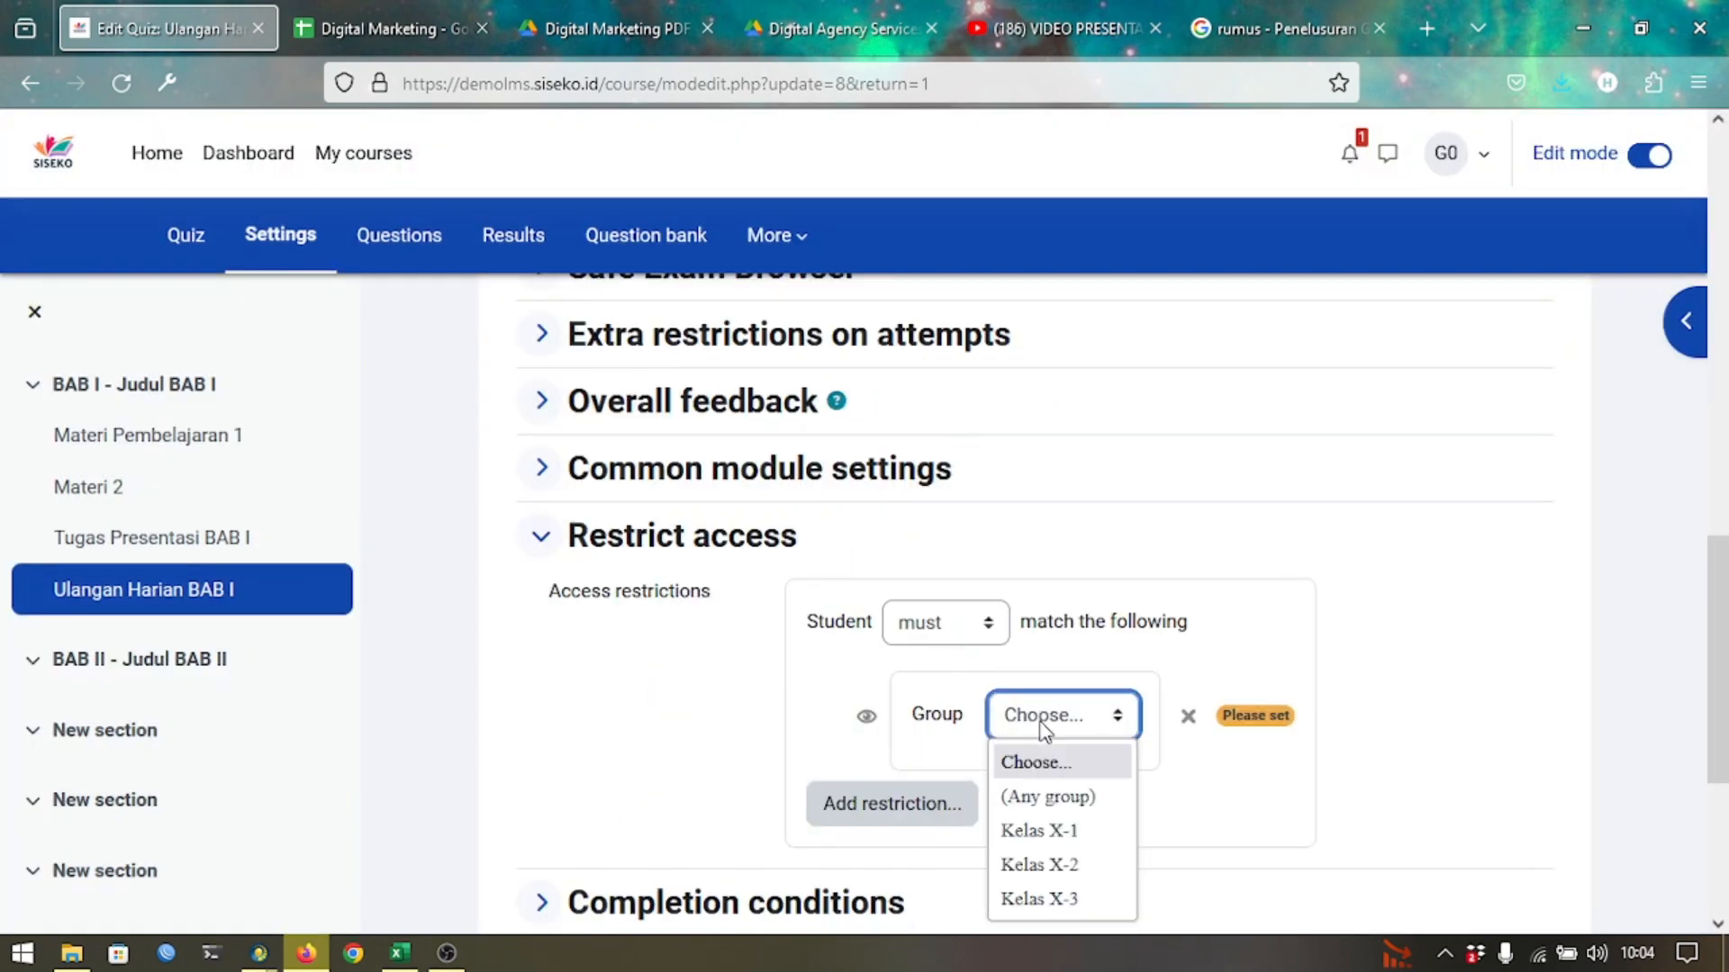
click(1020, 835)
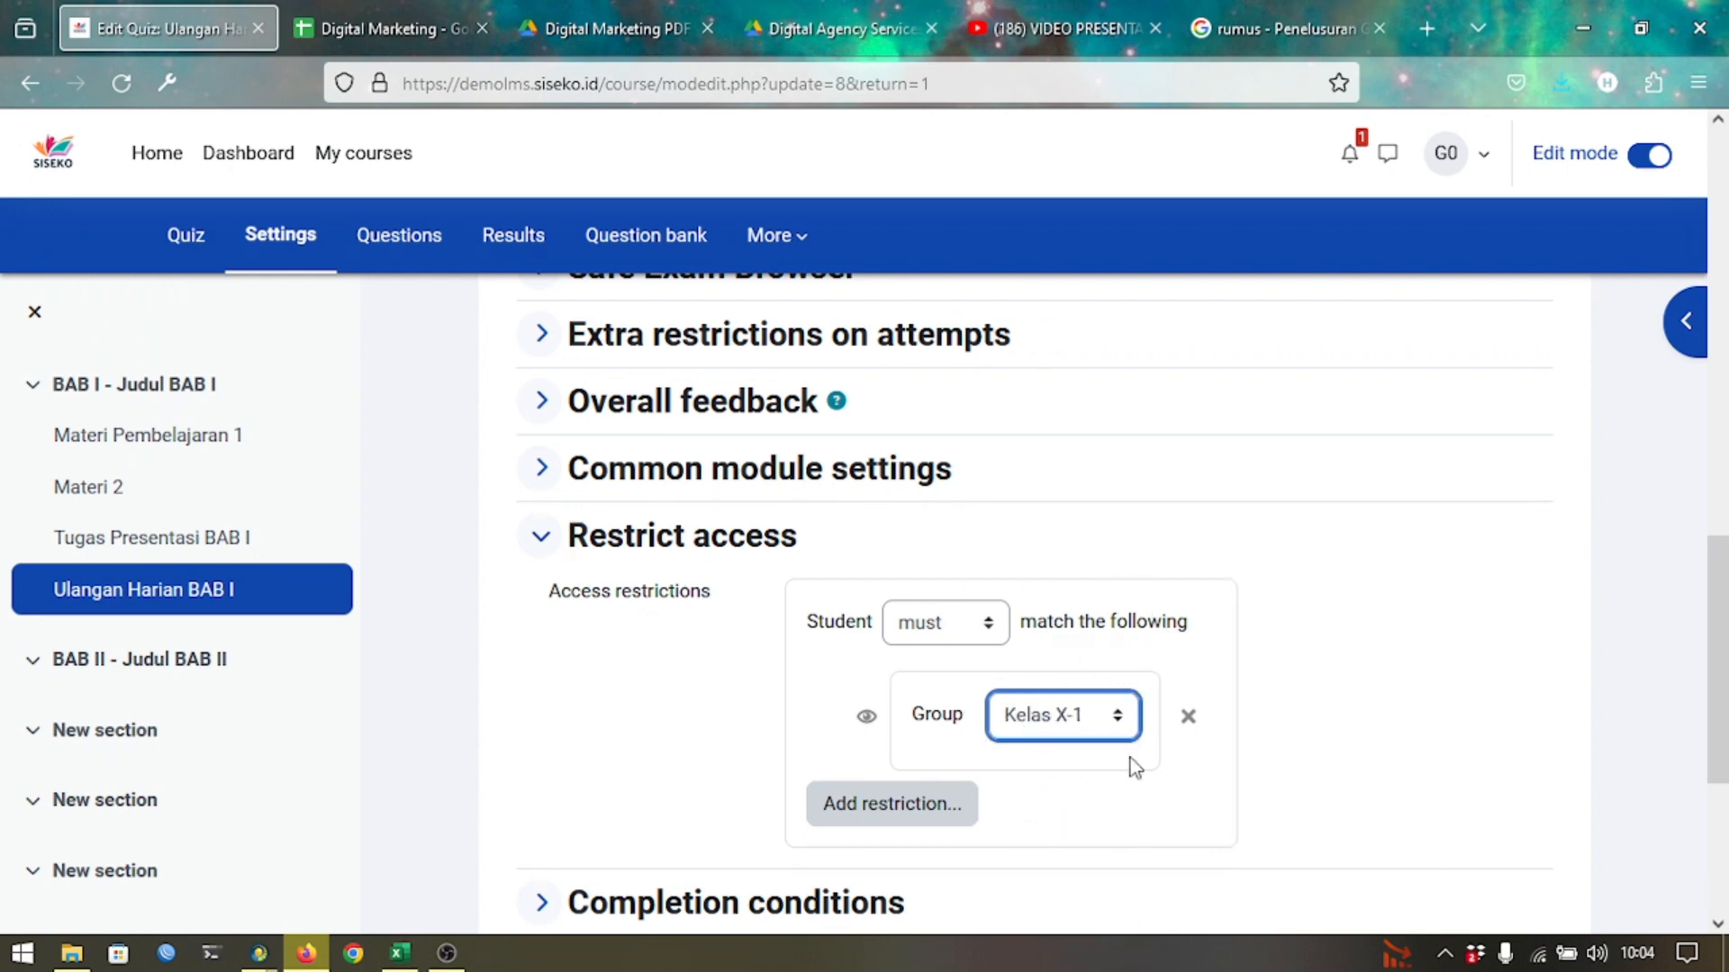
scroll(1062, 690, down, 4)
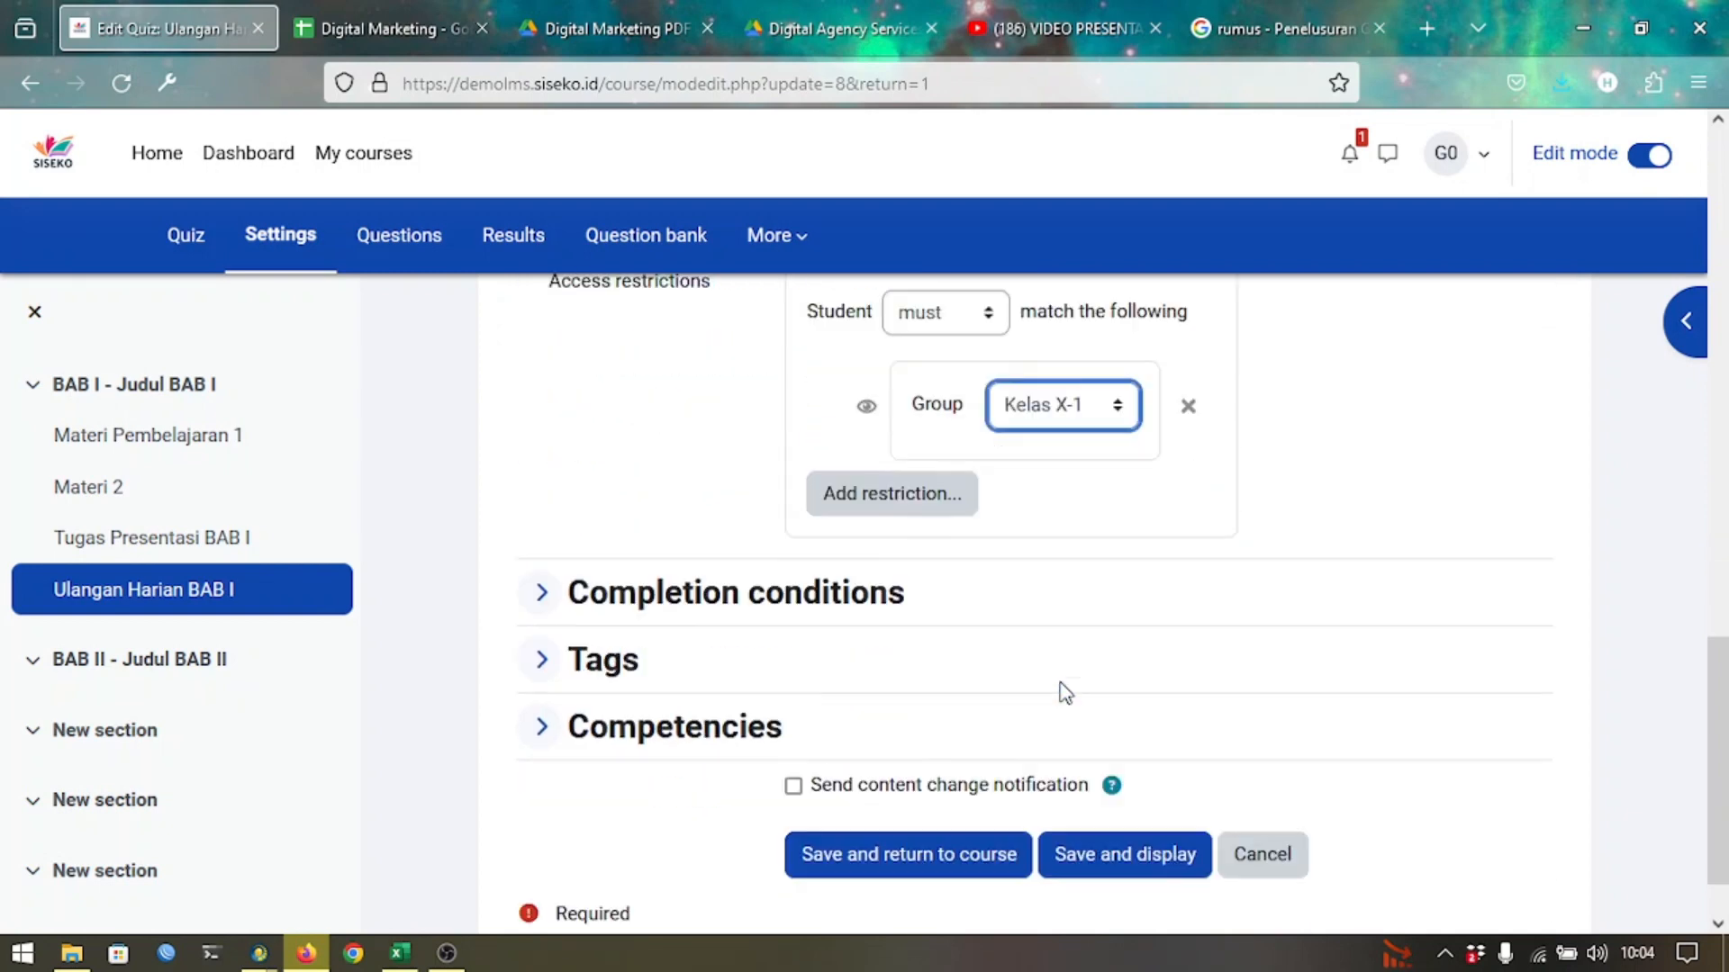
click(945, 783)
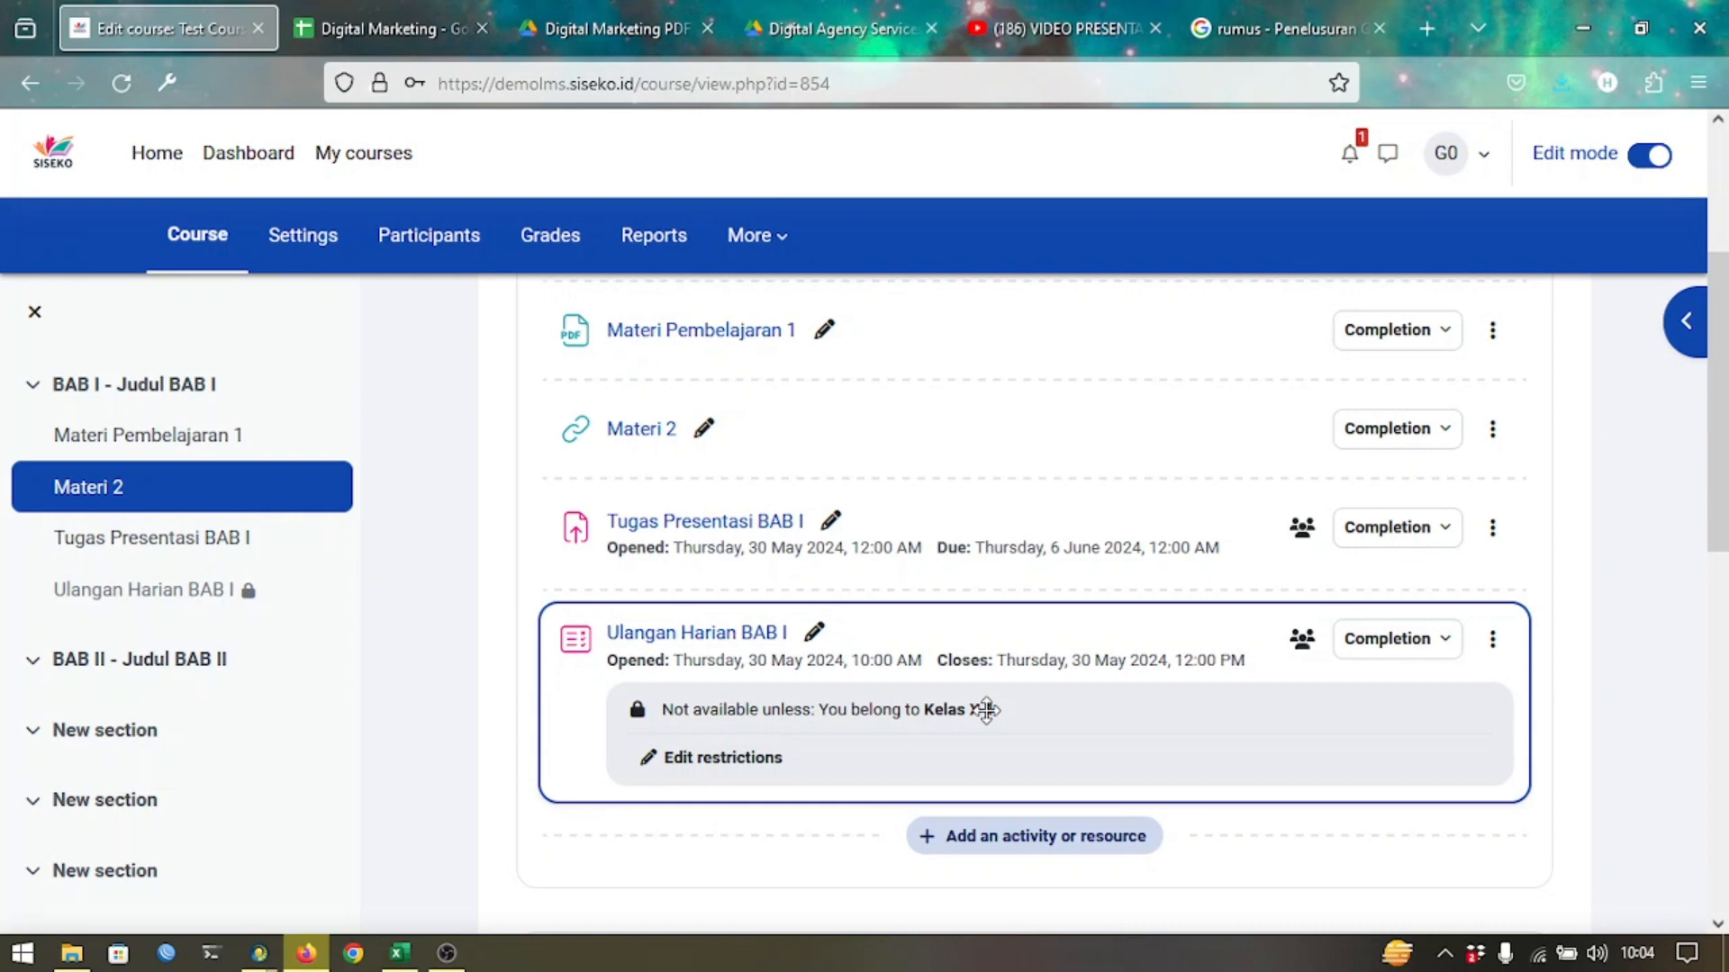
Open Ulangan Harian BAB I to view its quiz page: one attempt, password required, 1-hour limit.
click(699, 644)
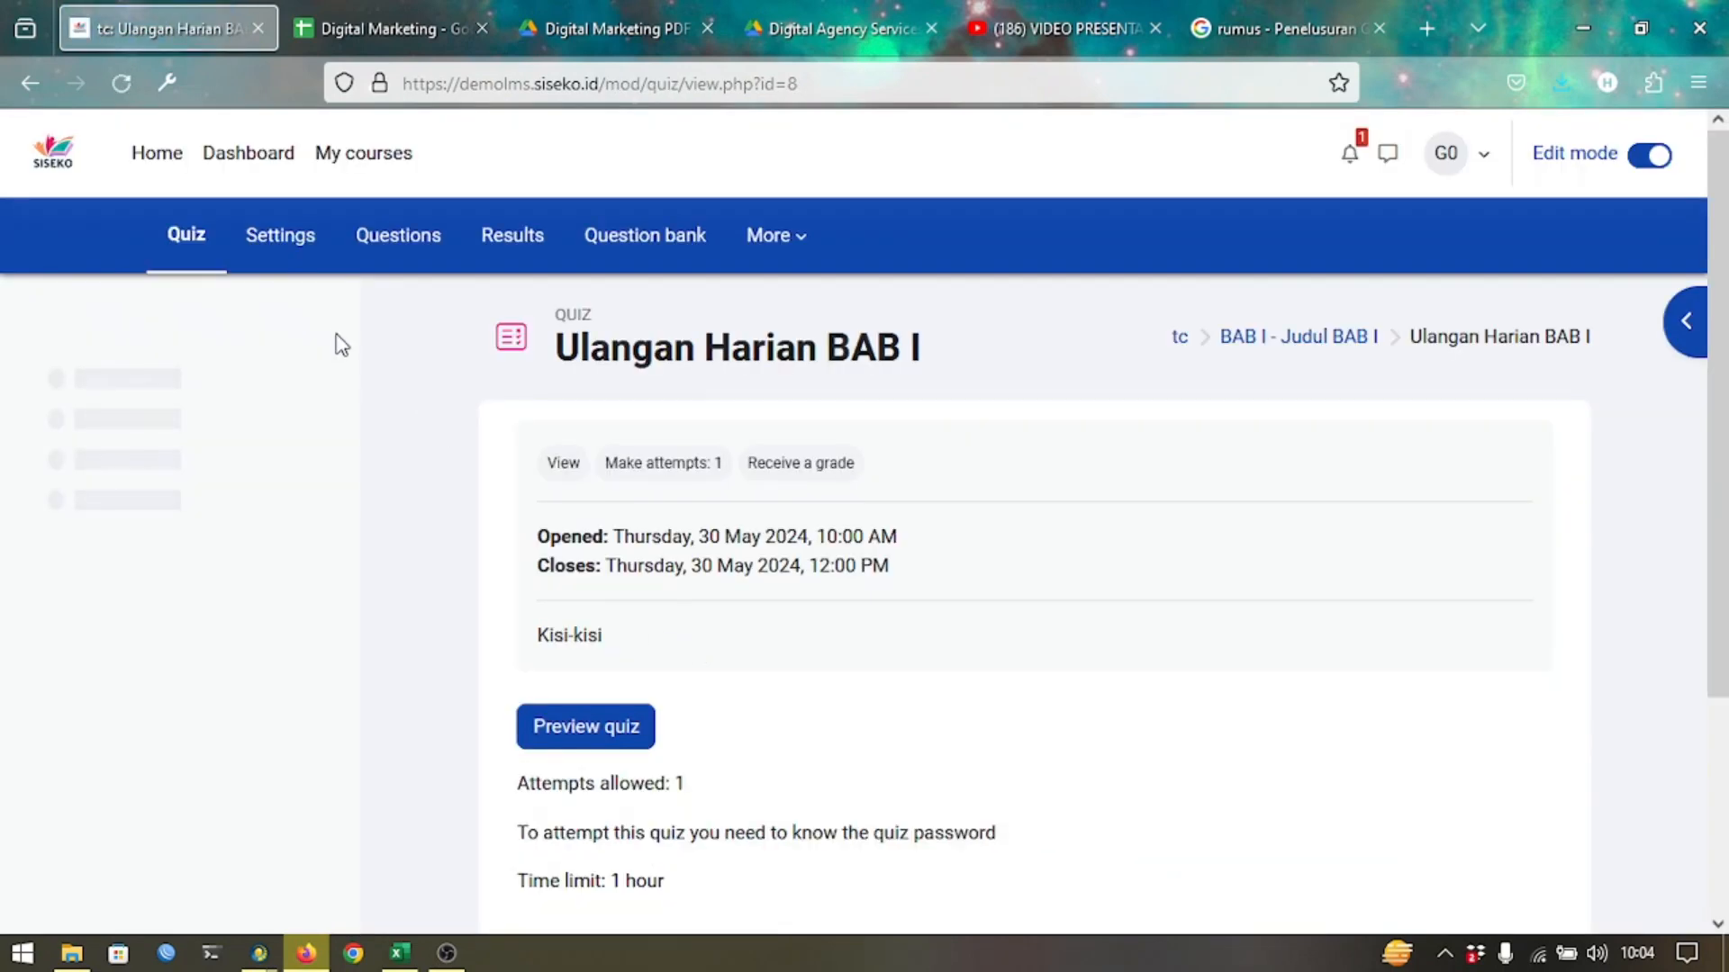
In the quiz's Restrict access settings, switch the rule to 'must not' match.
click(306, 240)
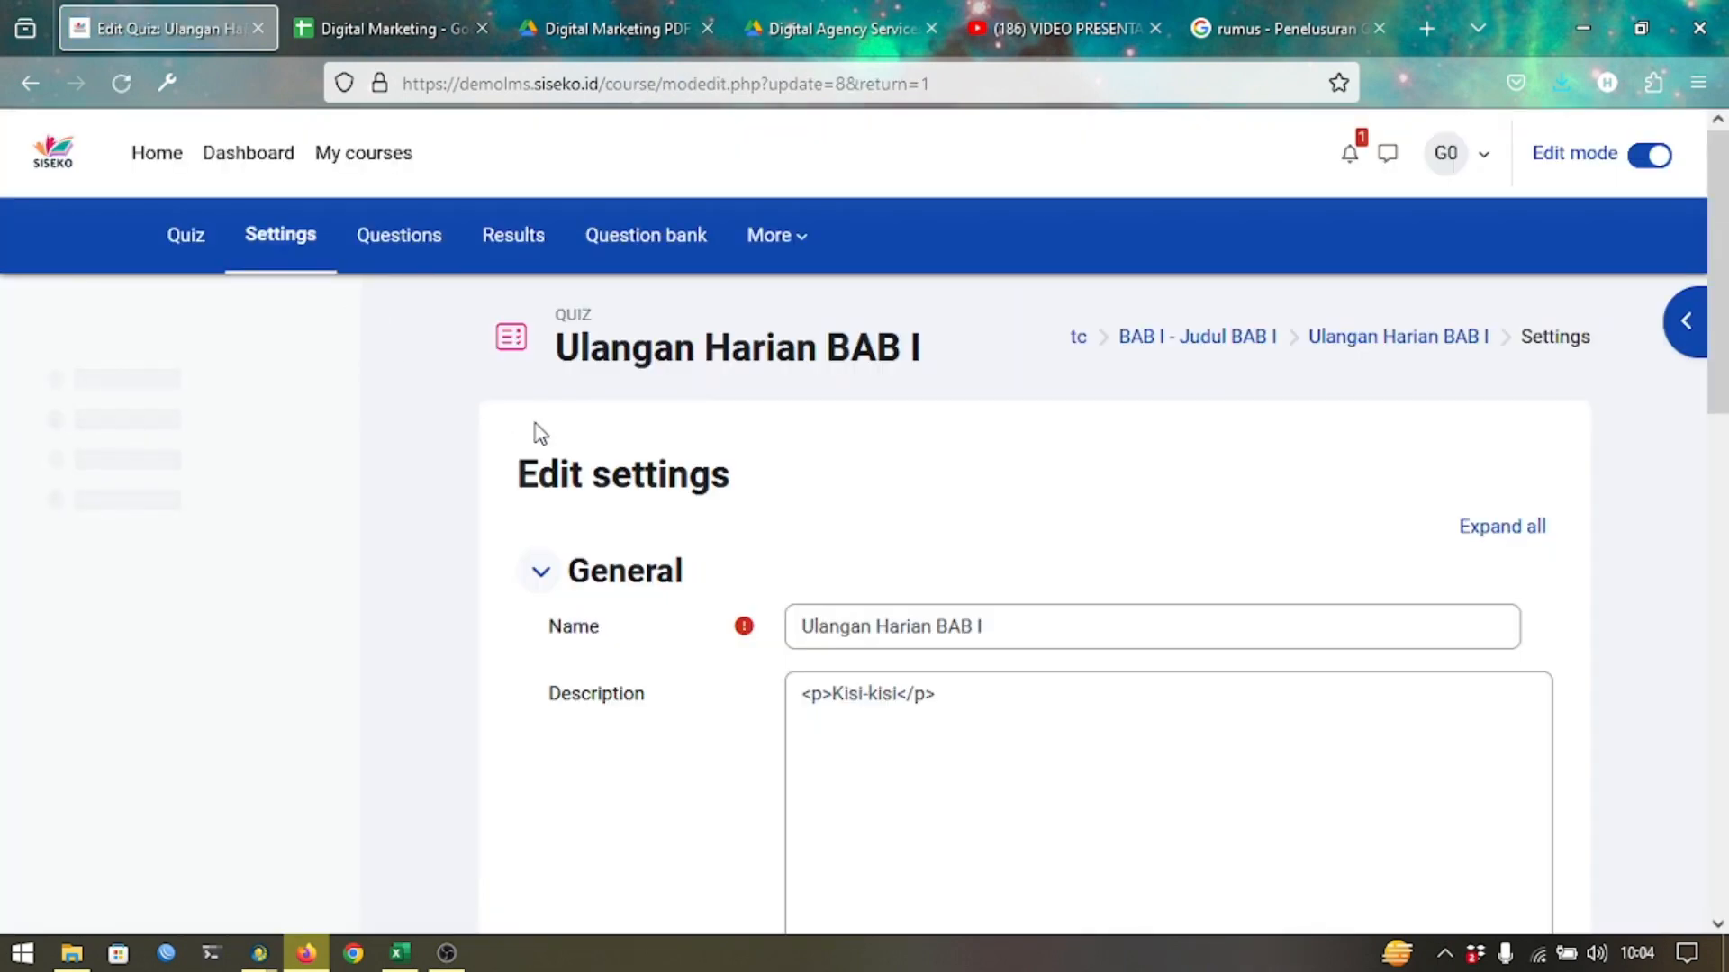
scroll(541, 435, down, 6)
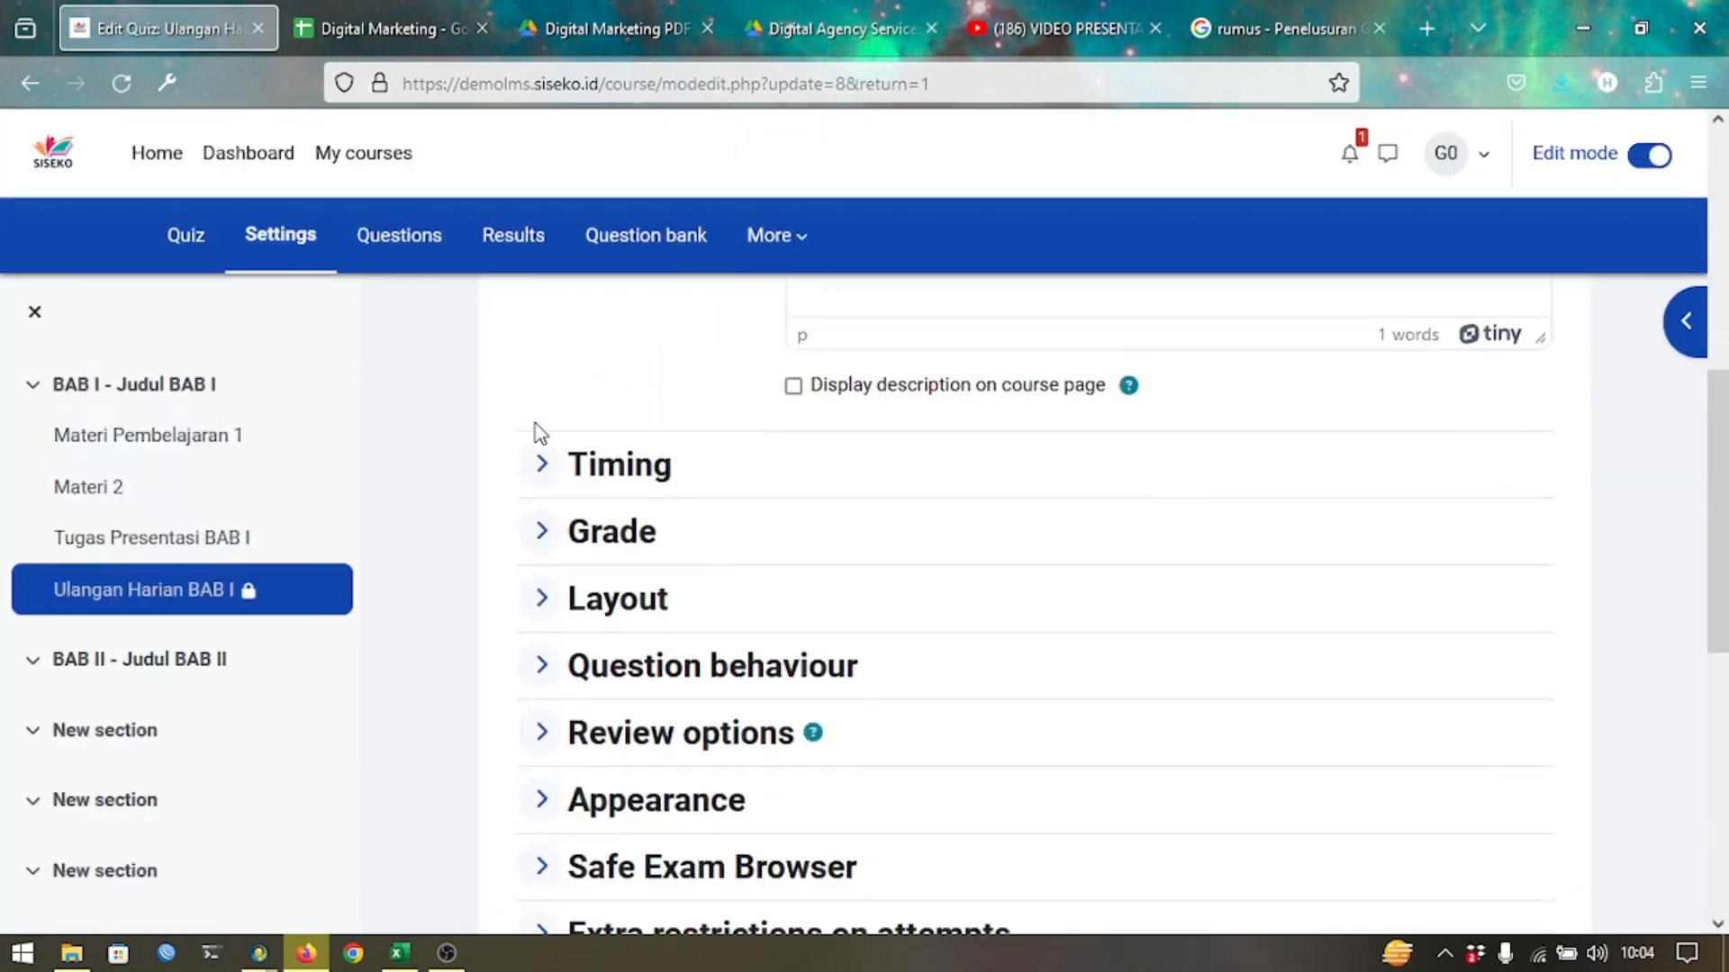
scroll(558, 623, down, 3)
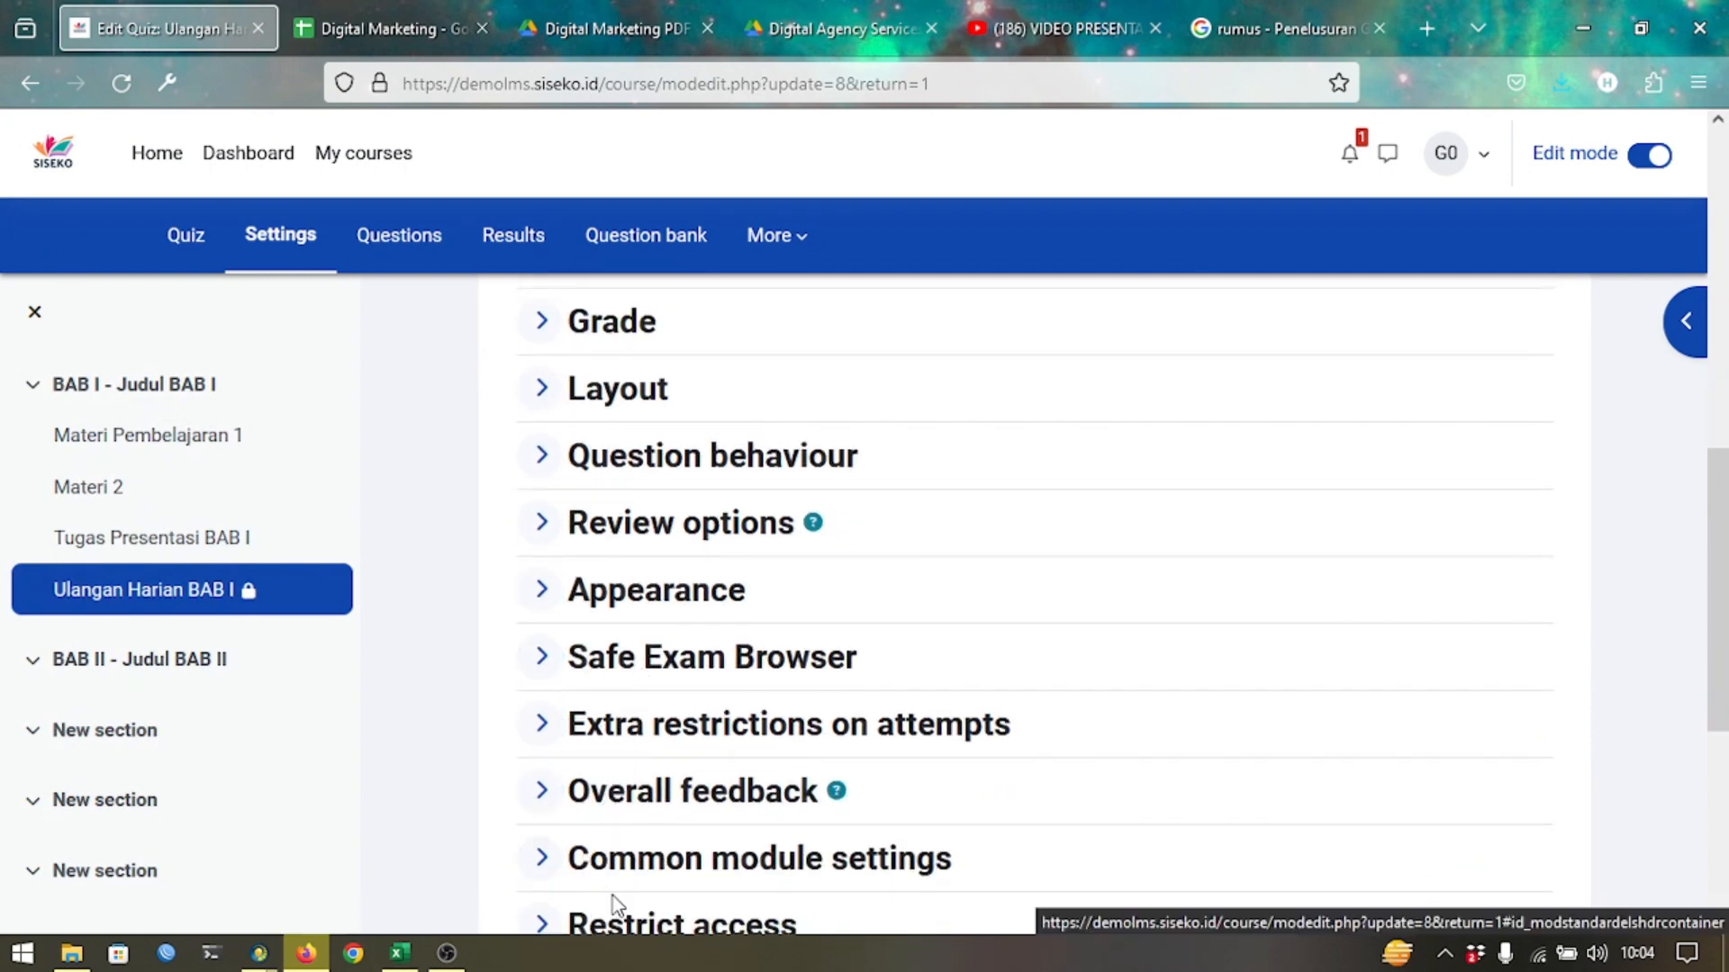
scroll(619, 919, down, 3)
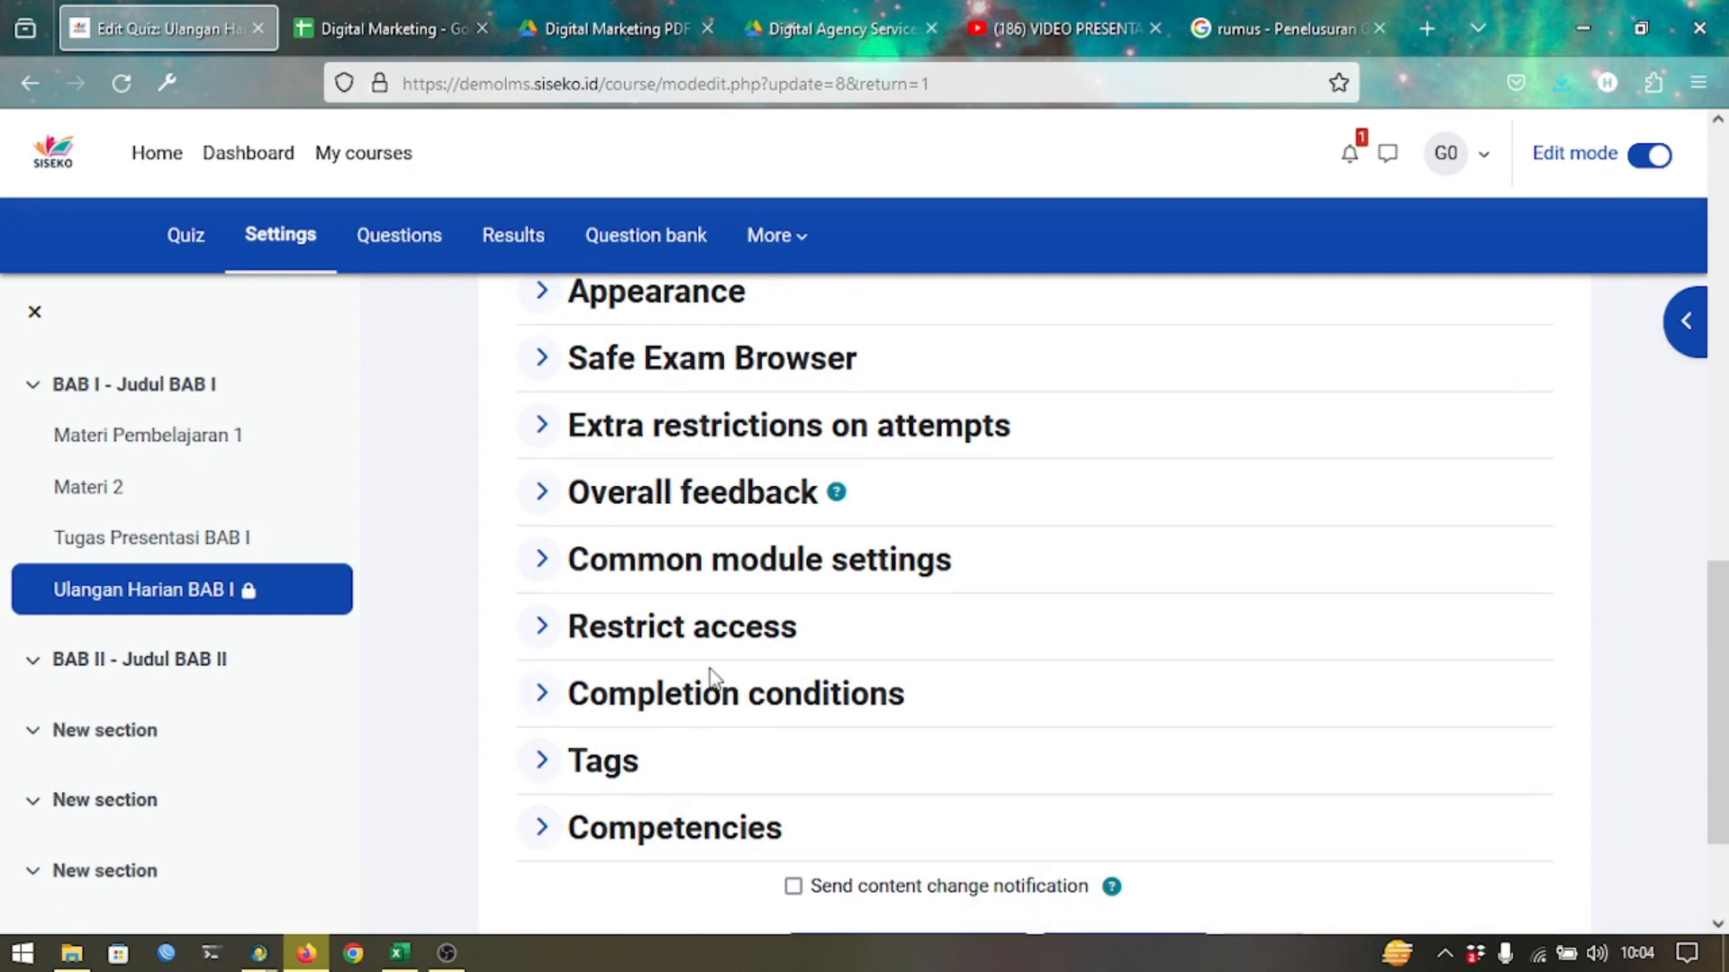
click(717, 645)
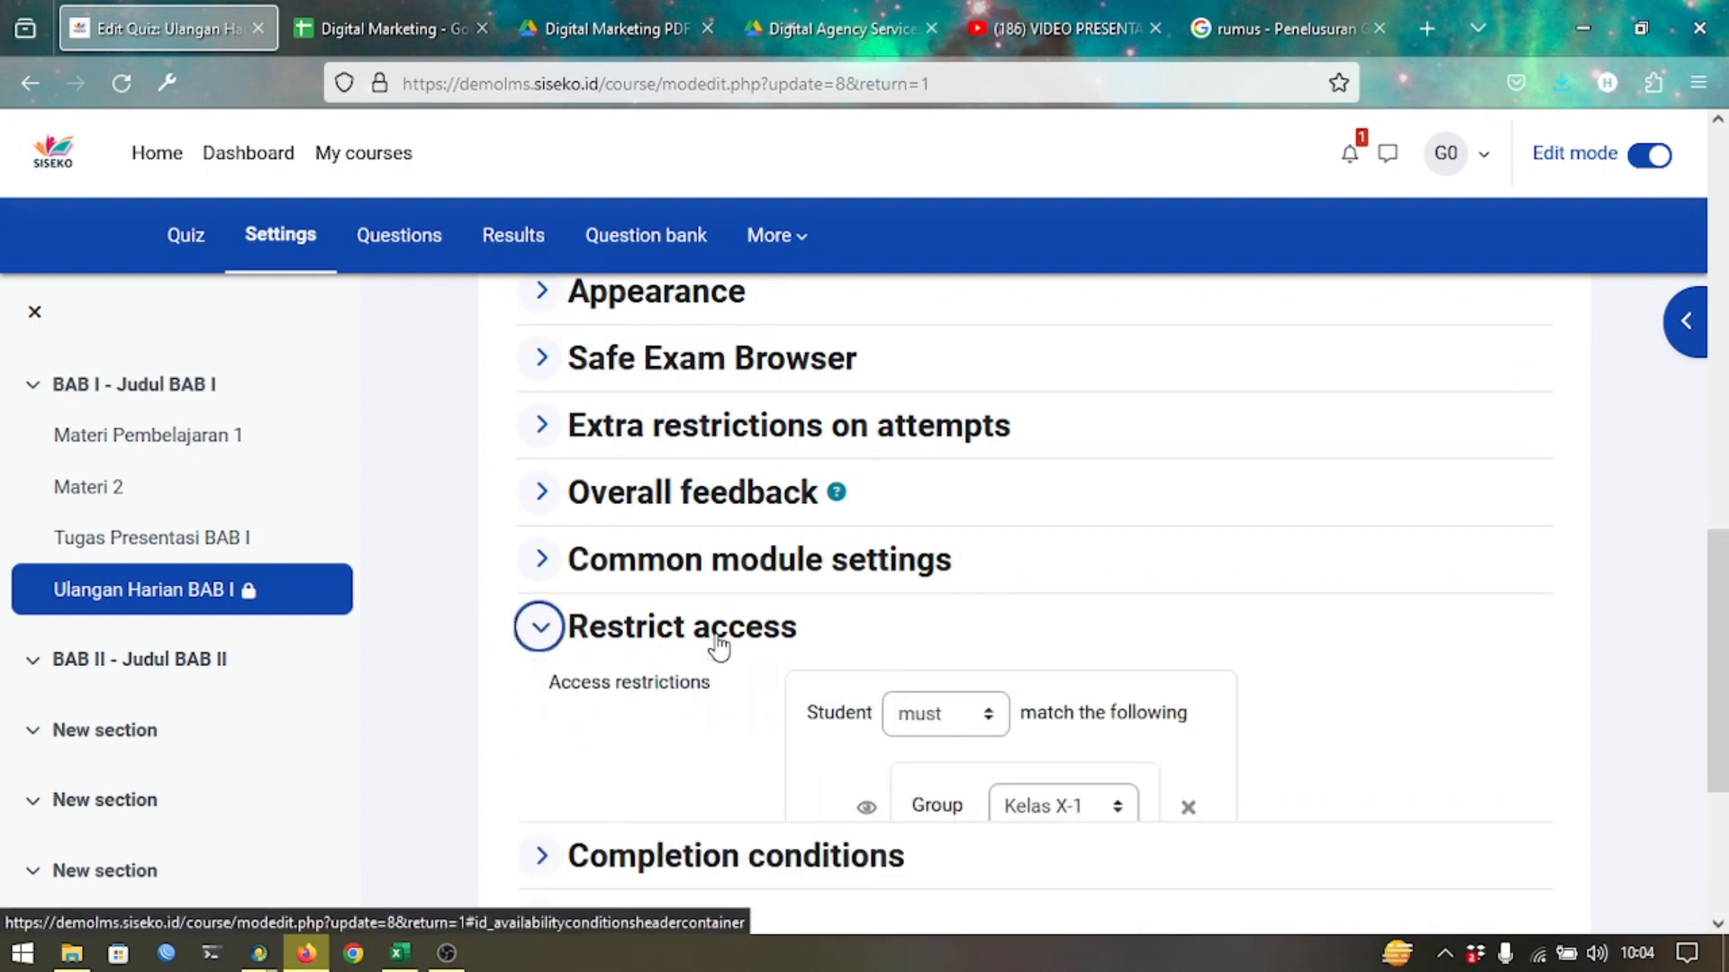
click(978, 728)
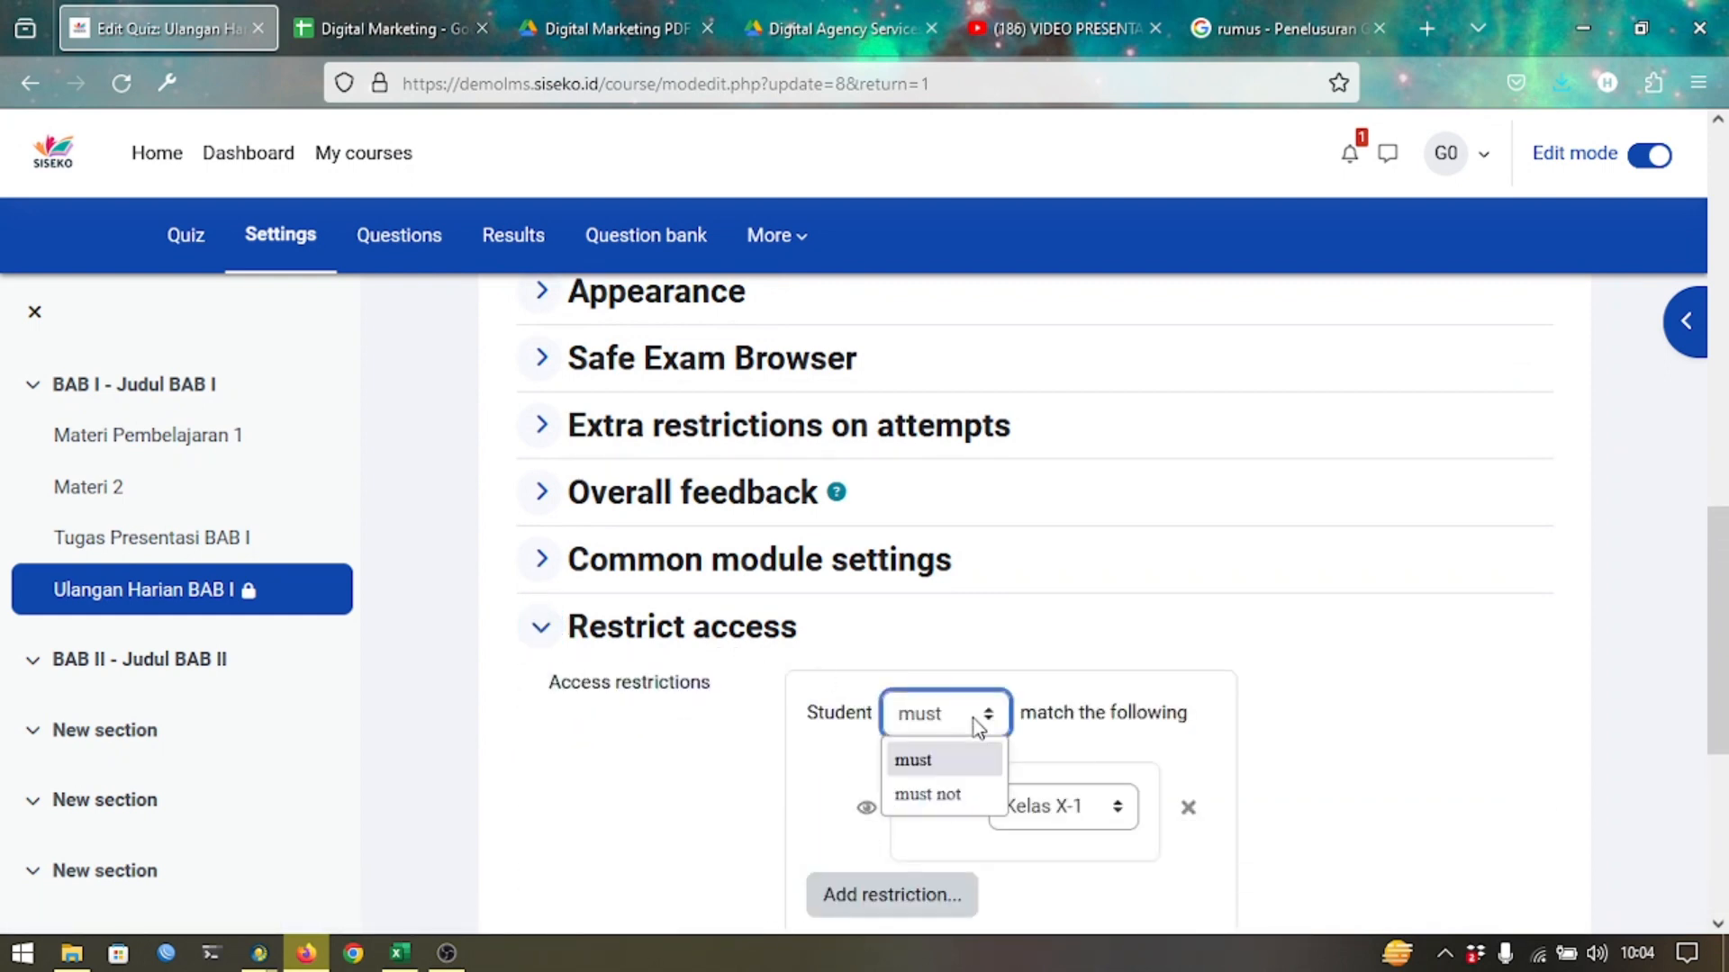
click(941, 797)
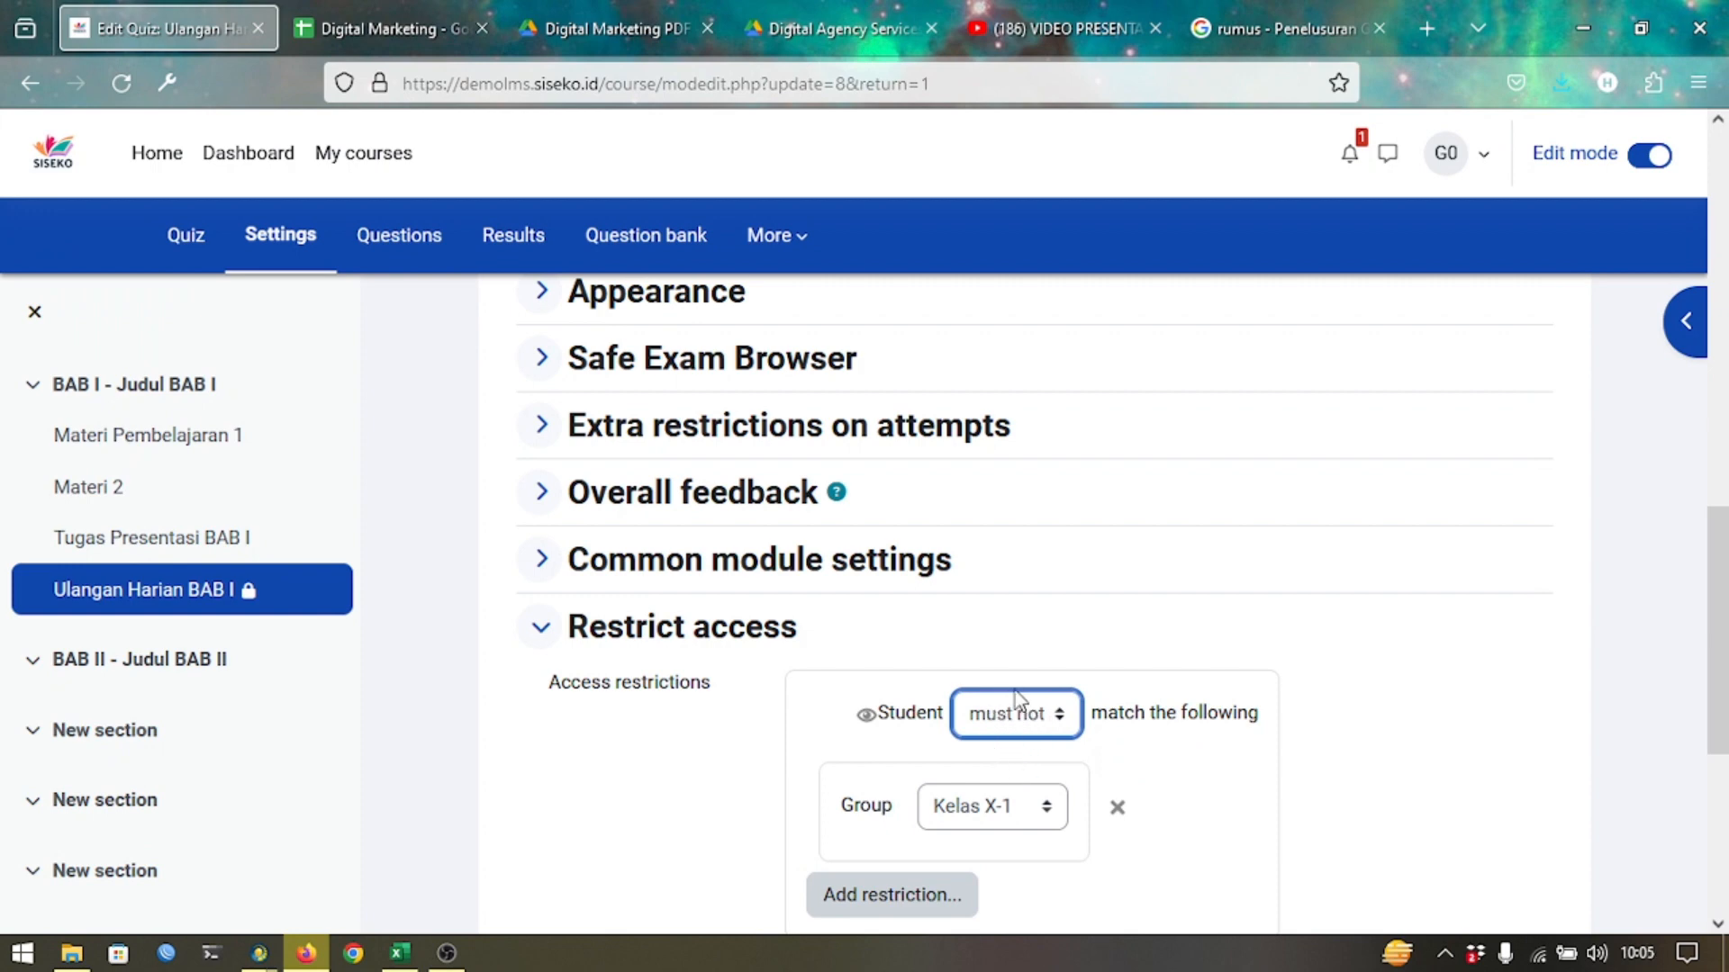
Leave the quiz settings unsaved via the 'tc' breadcrumb, confirming the leave-page prompt.
scroll(621, 619, up, 15)
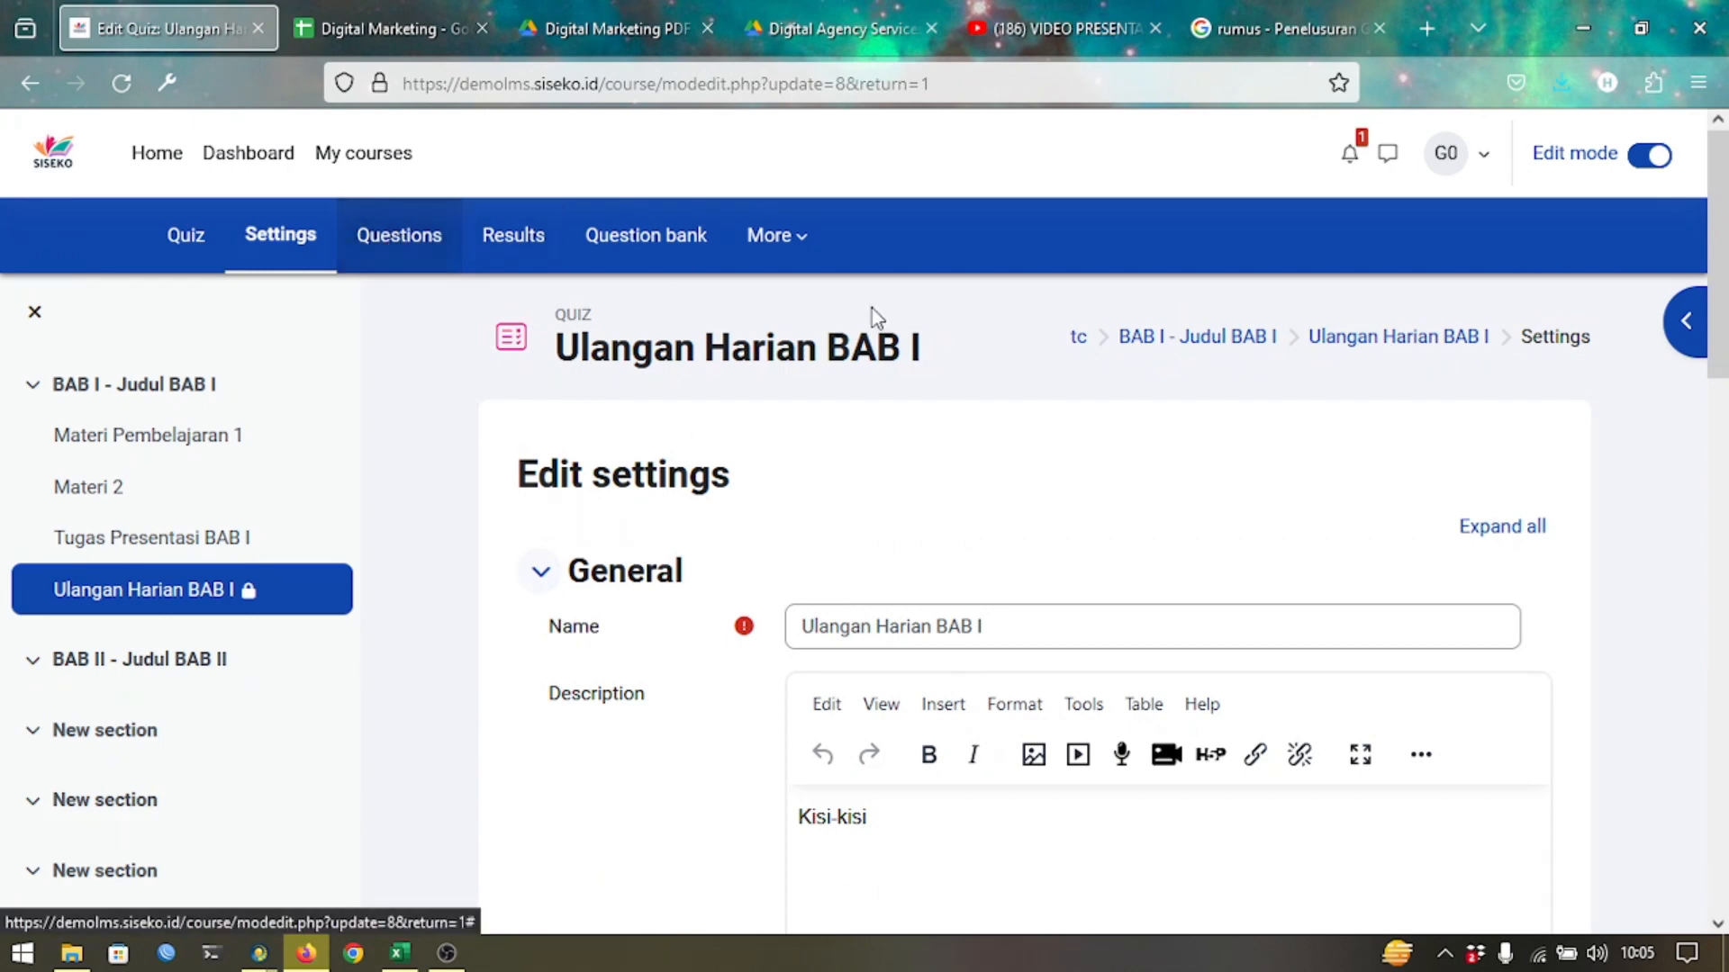
click(1075, 338)
key(Return)
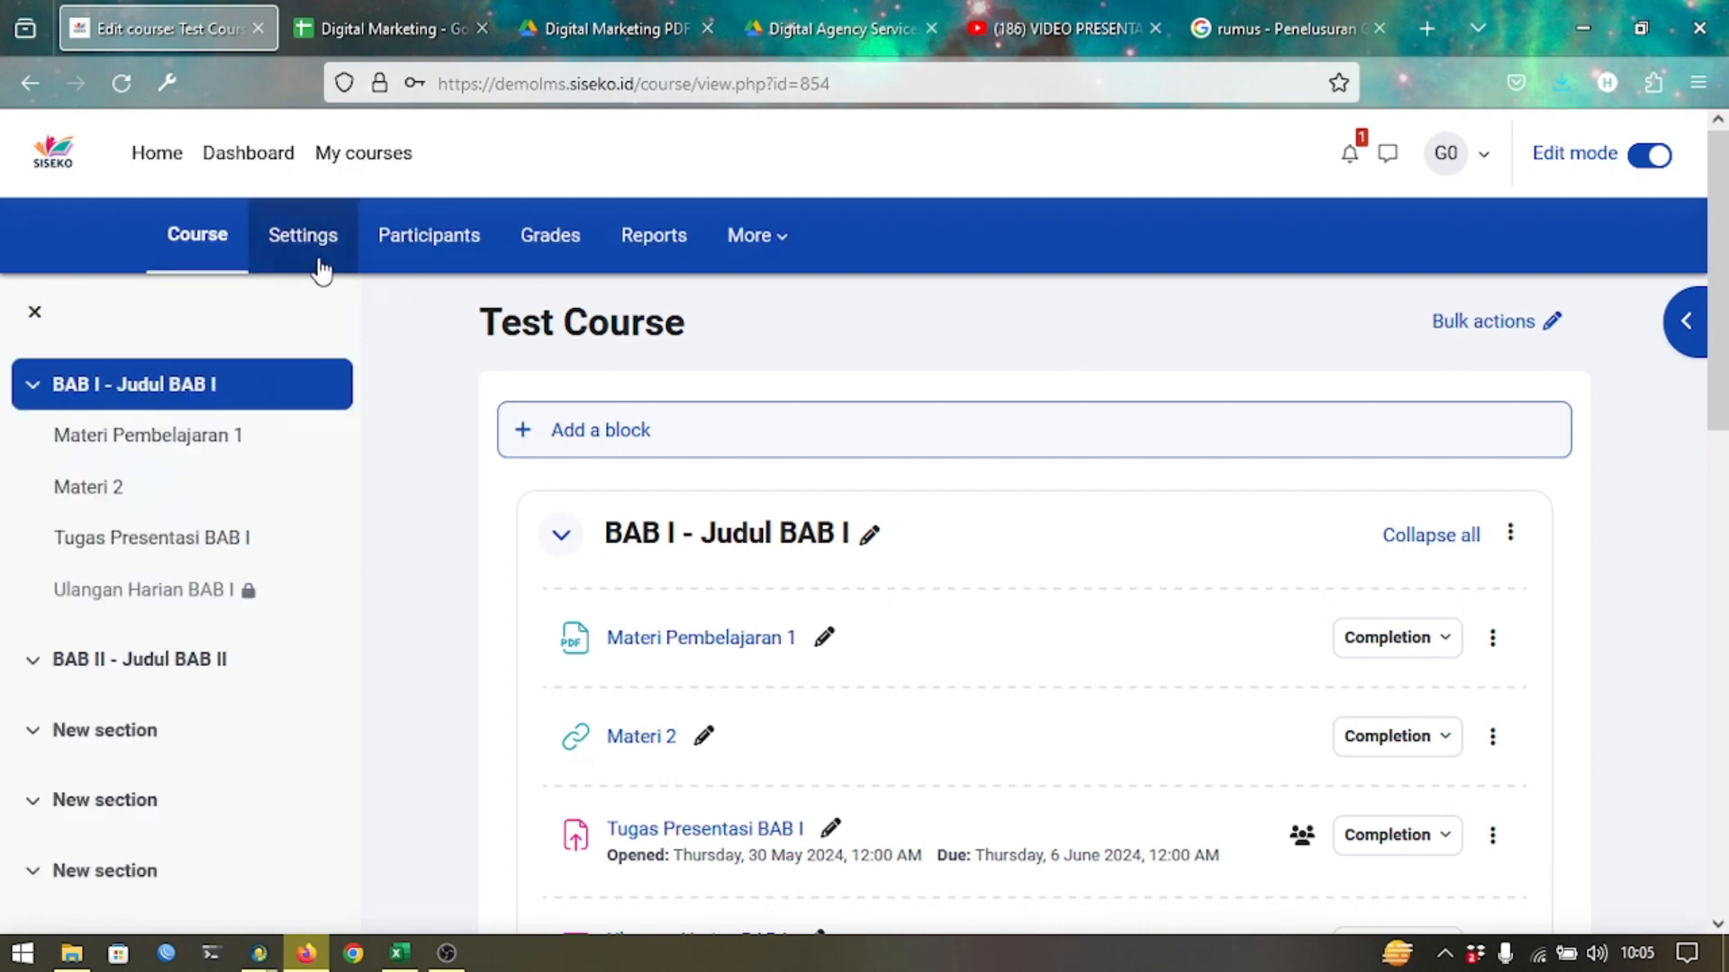
Go from Participants to the Test Course Groups page.
click(444, 267)
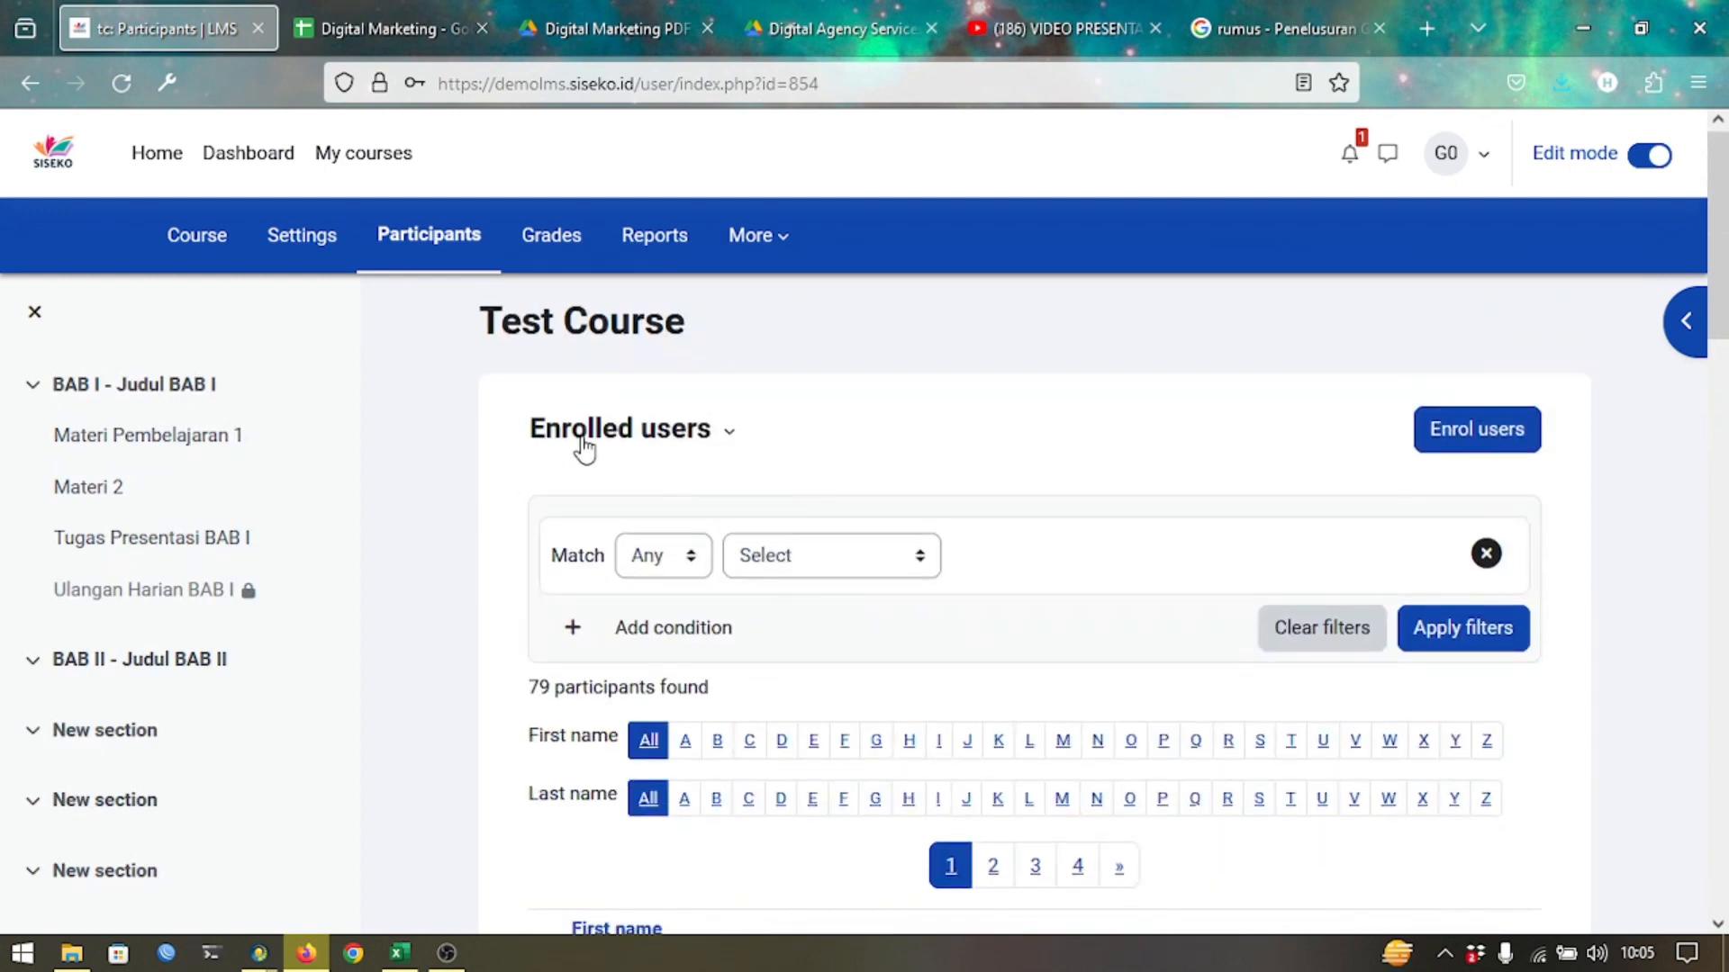
click(584, 447)
click(602, 699)
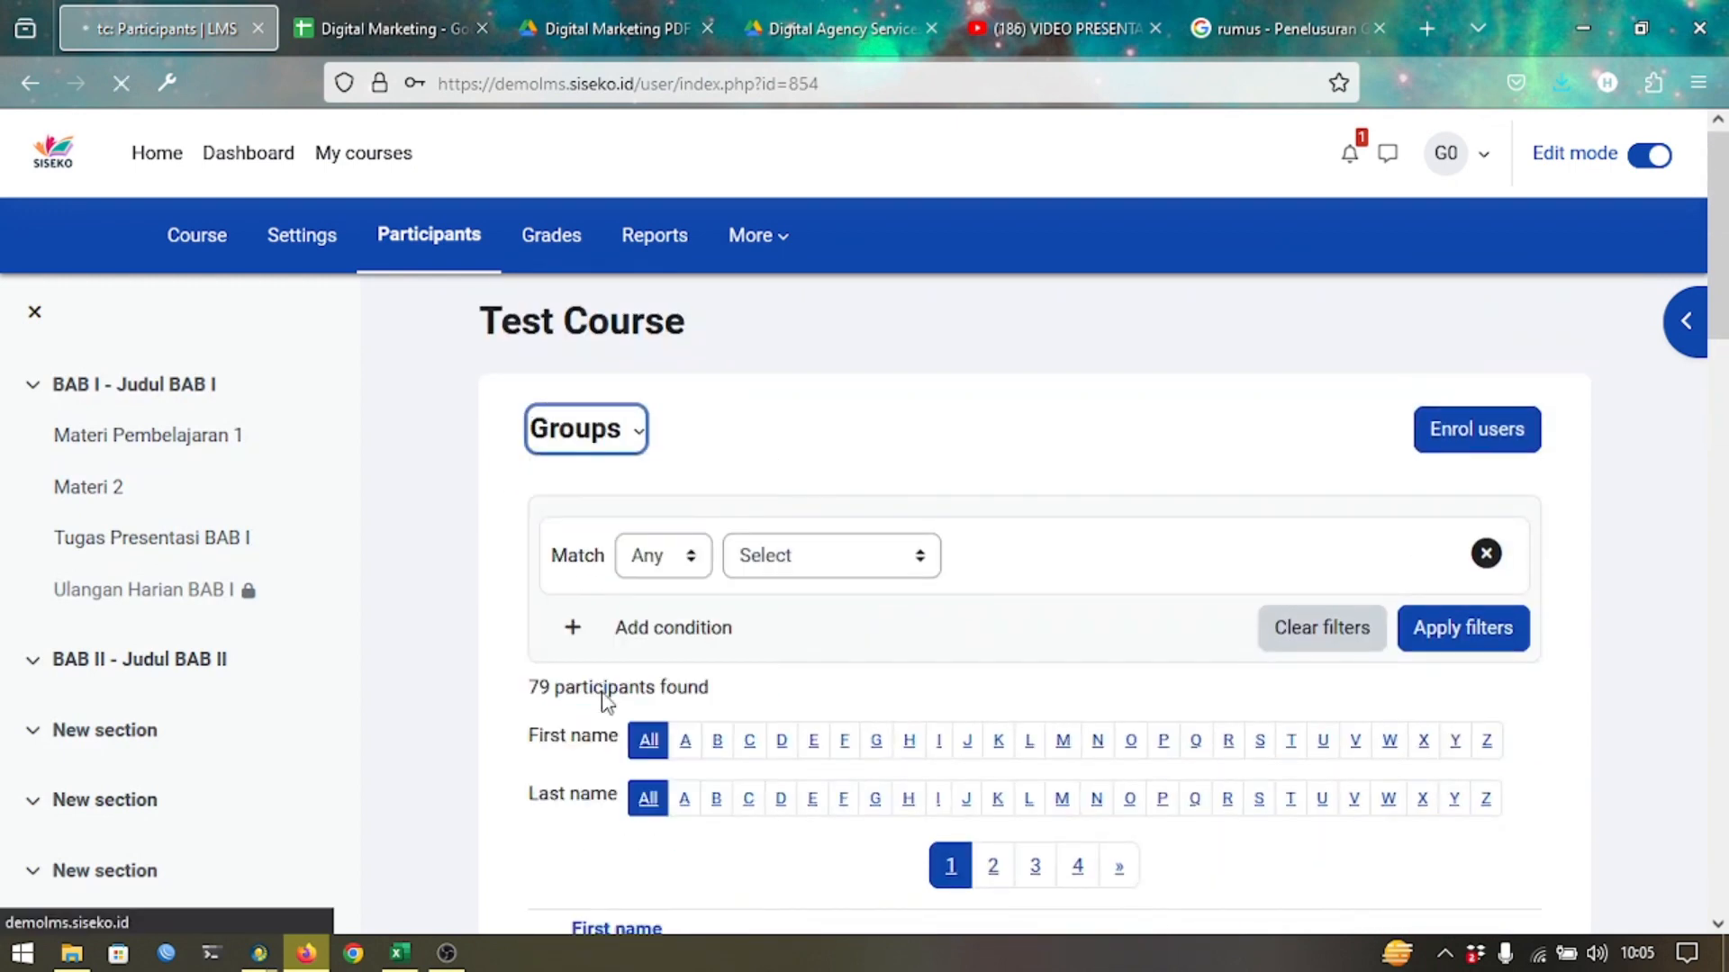
scroll(769, 648, down, 5)
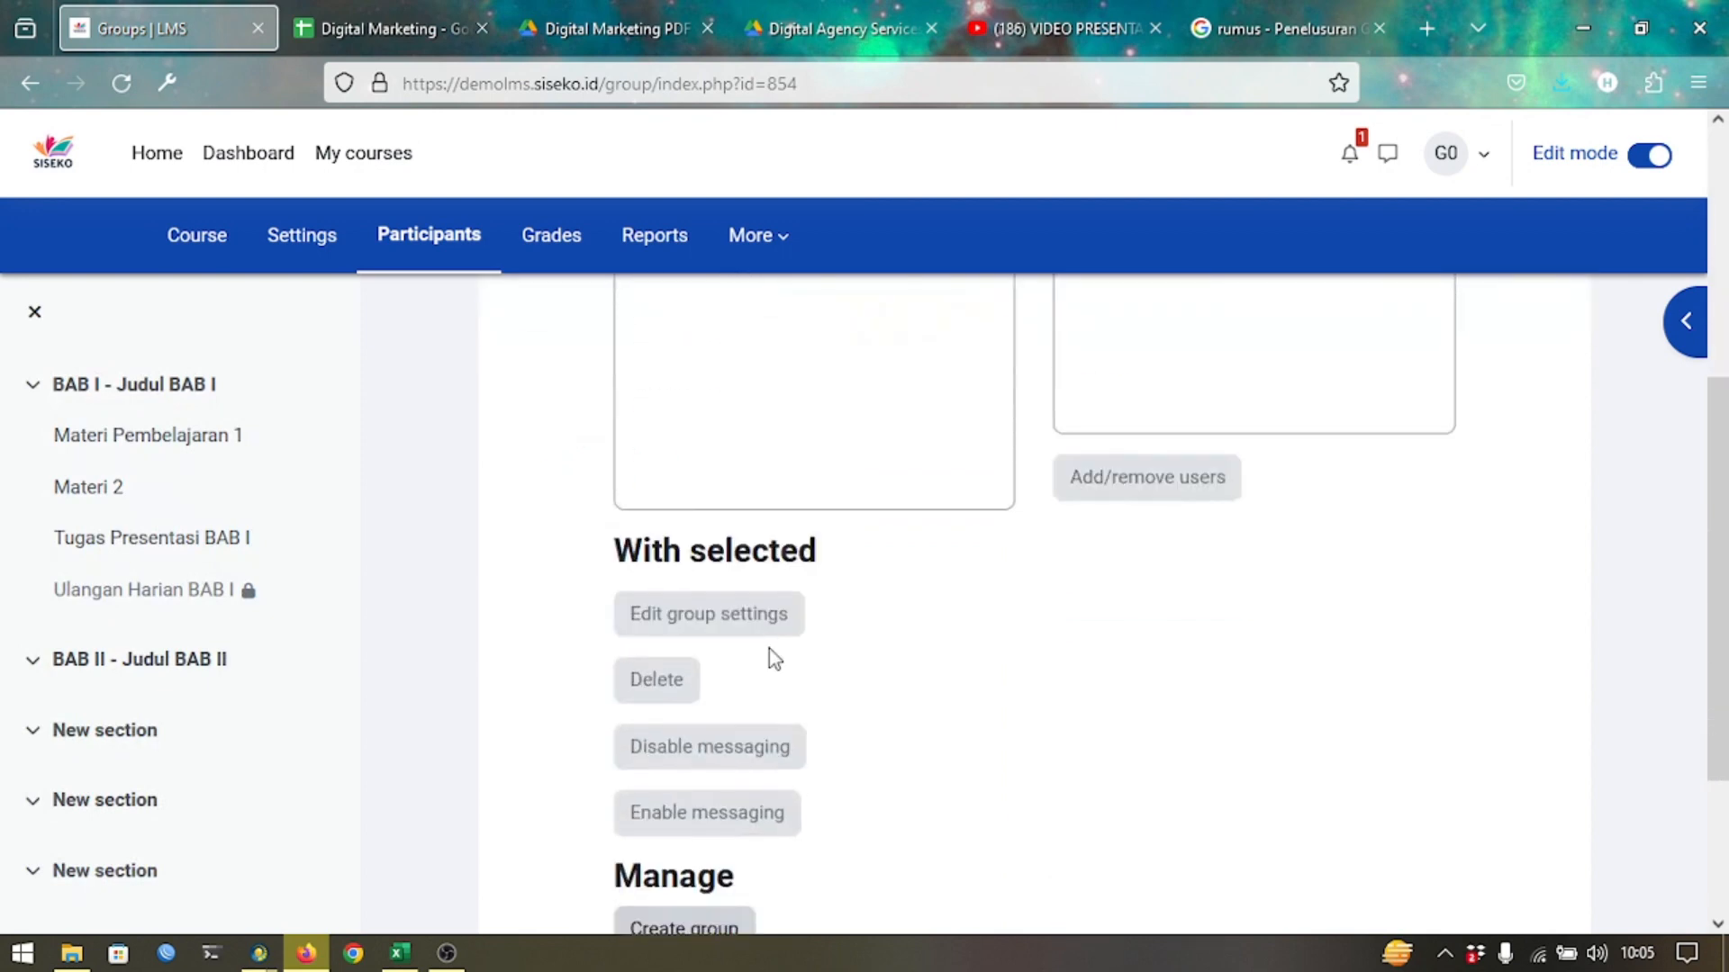
scroll(733, 679, down, 1)
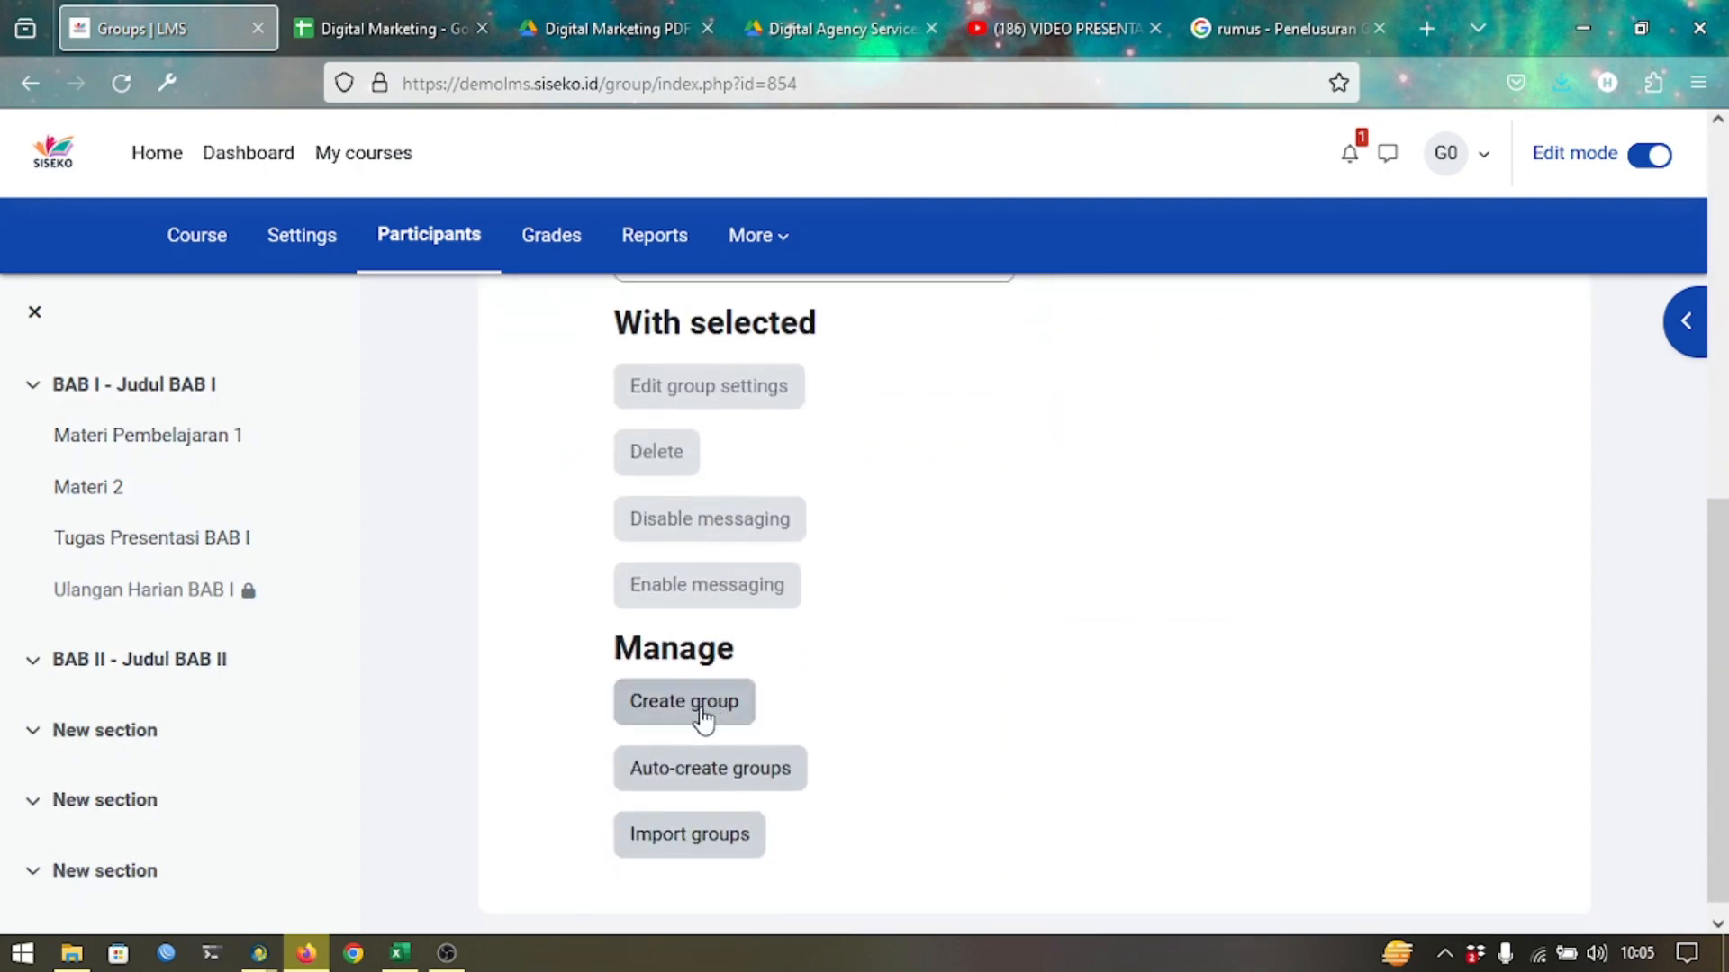
Create a new group named BlackList and save it.
click(712, 716)
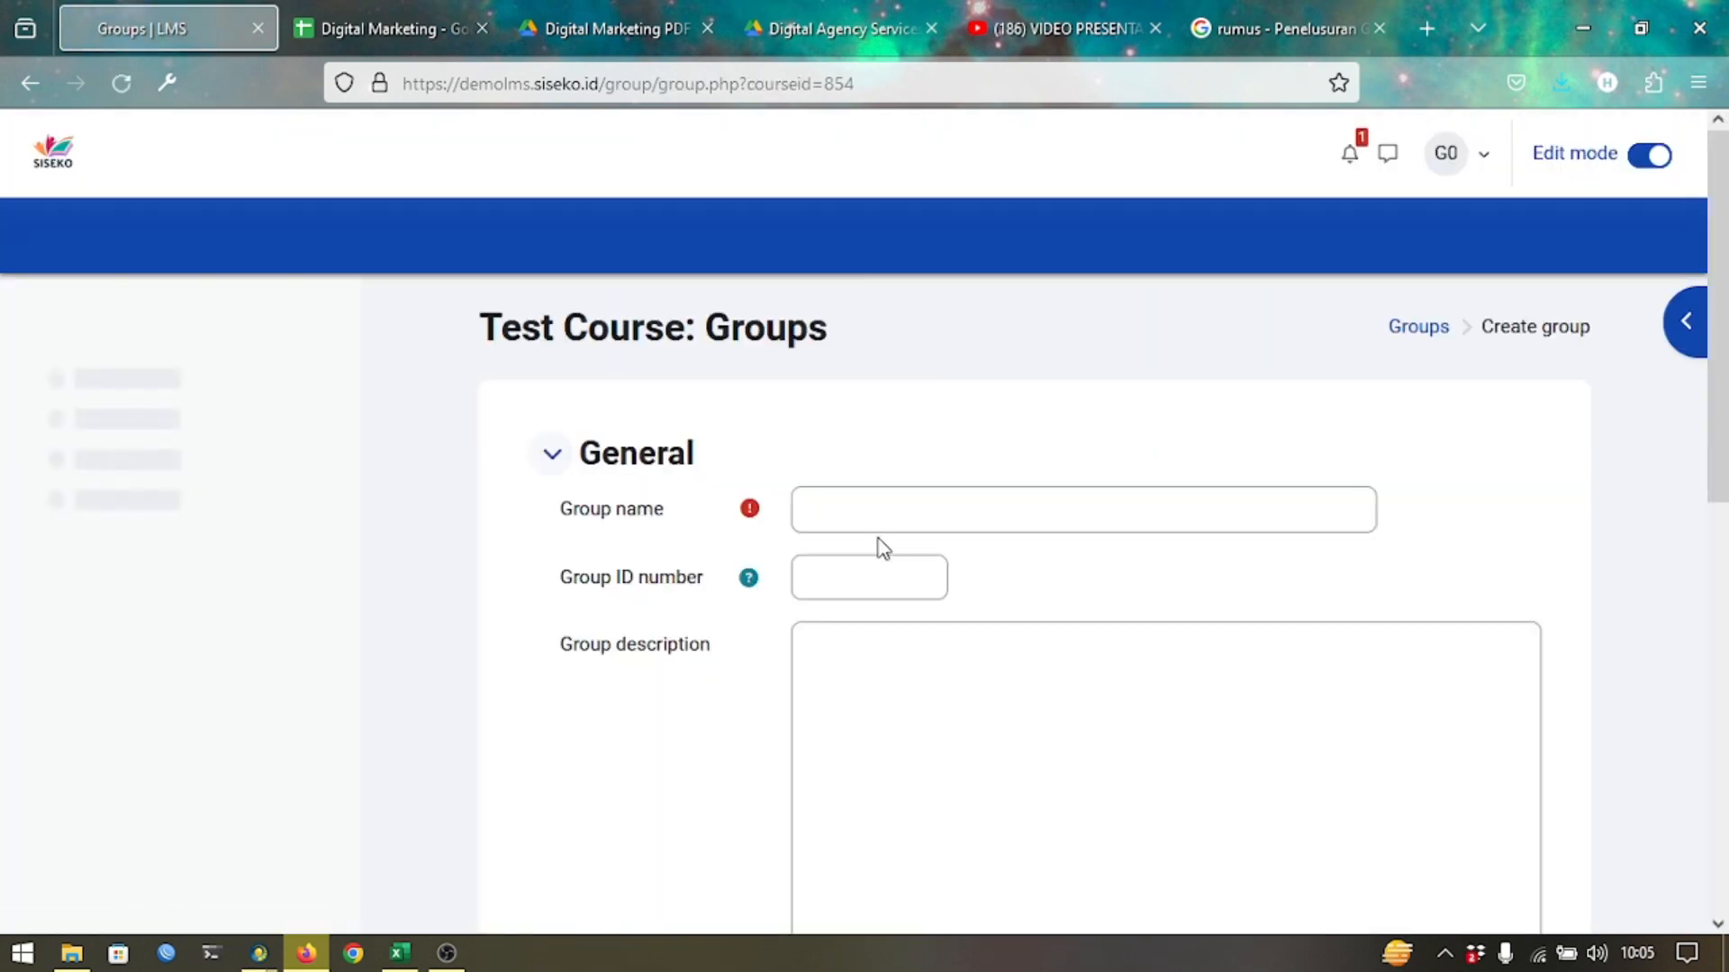
click(905, 515)
text(BlackList)
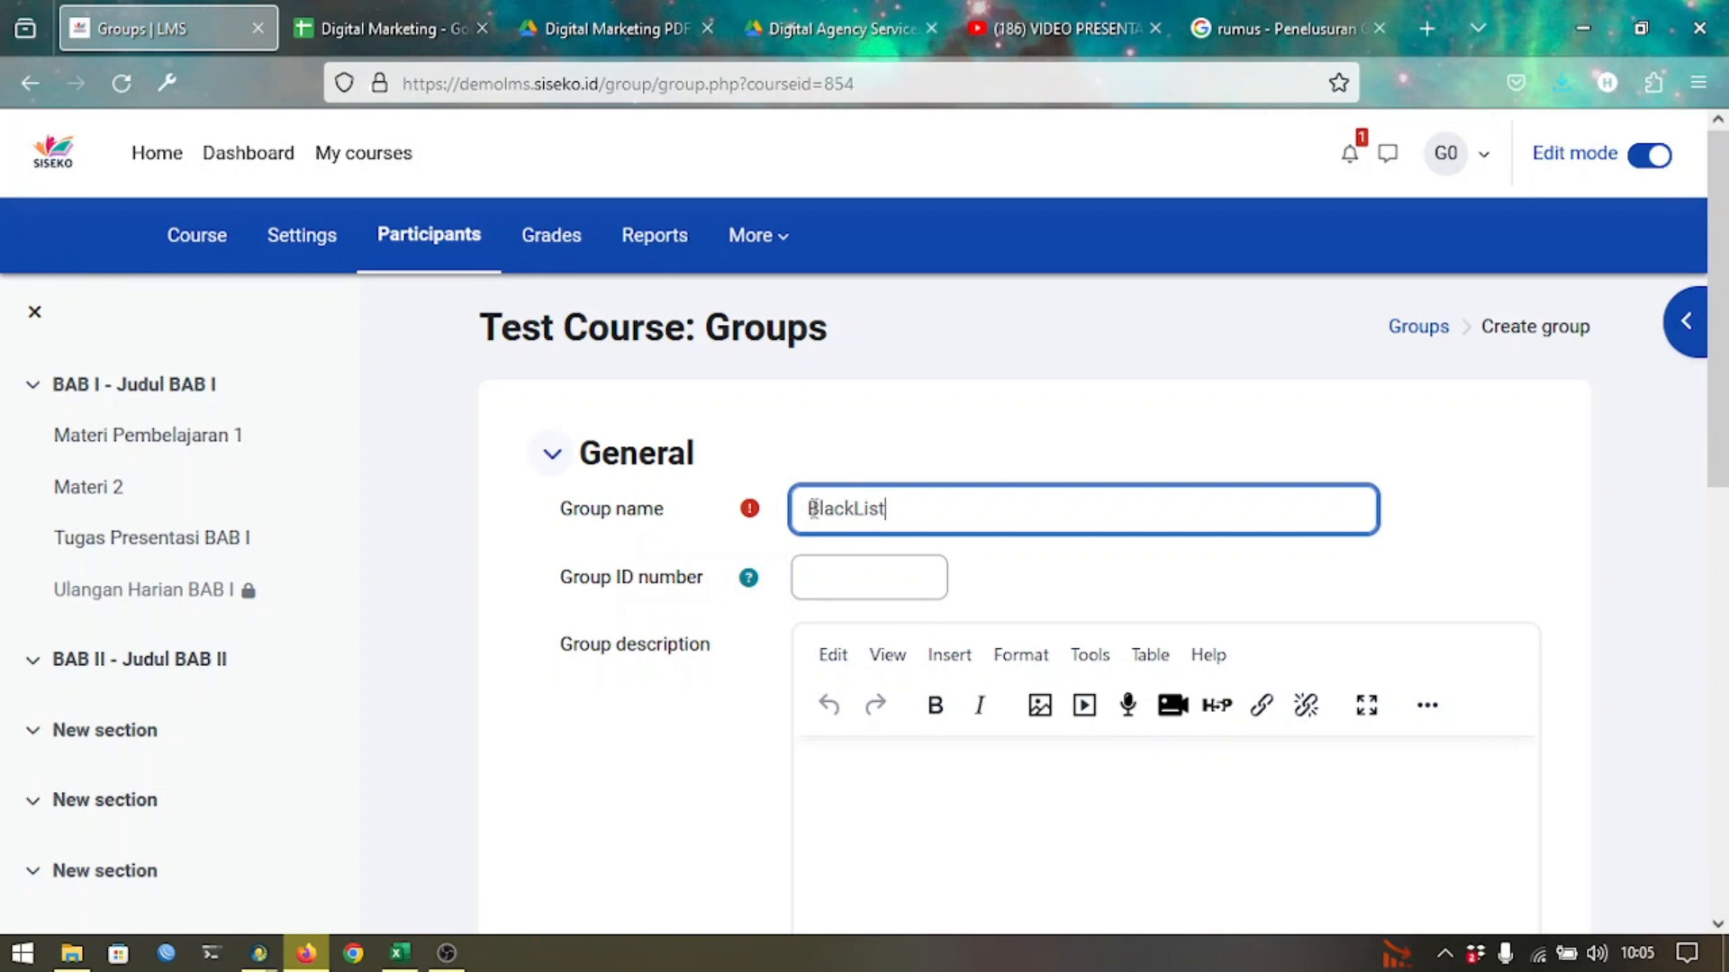
scroll(786, 558, down, 10)
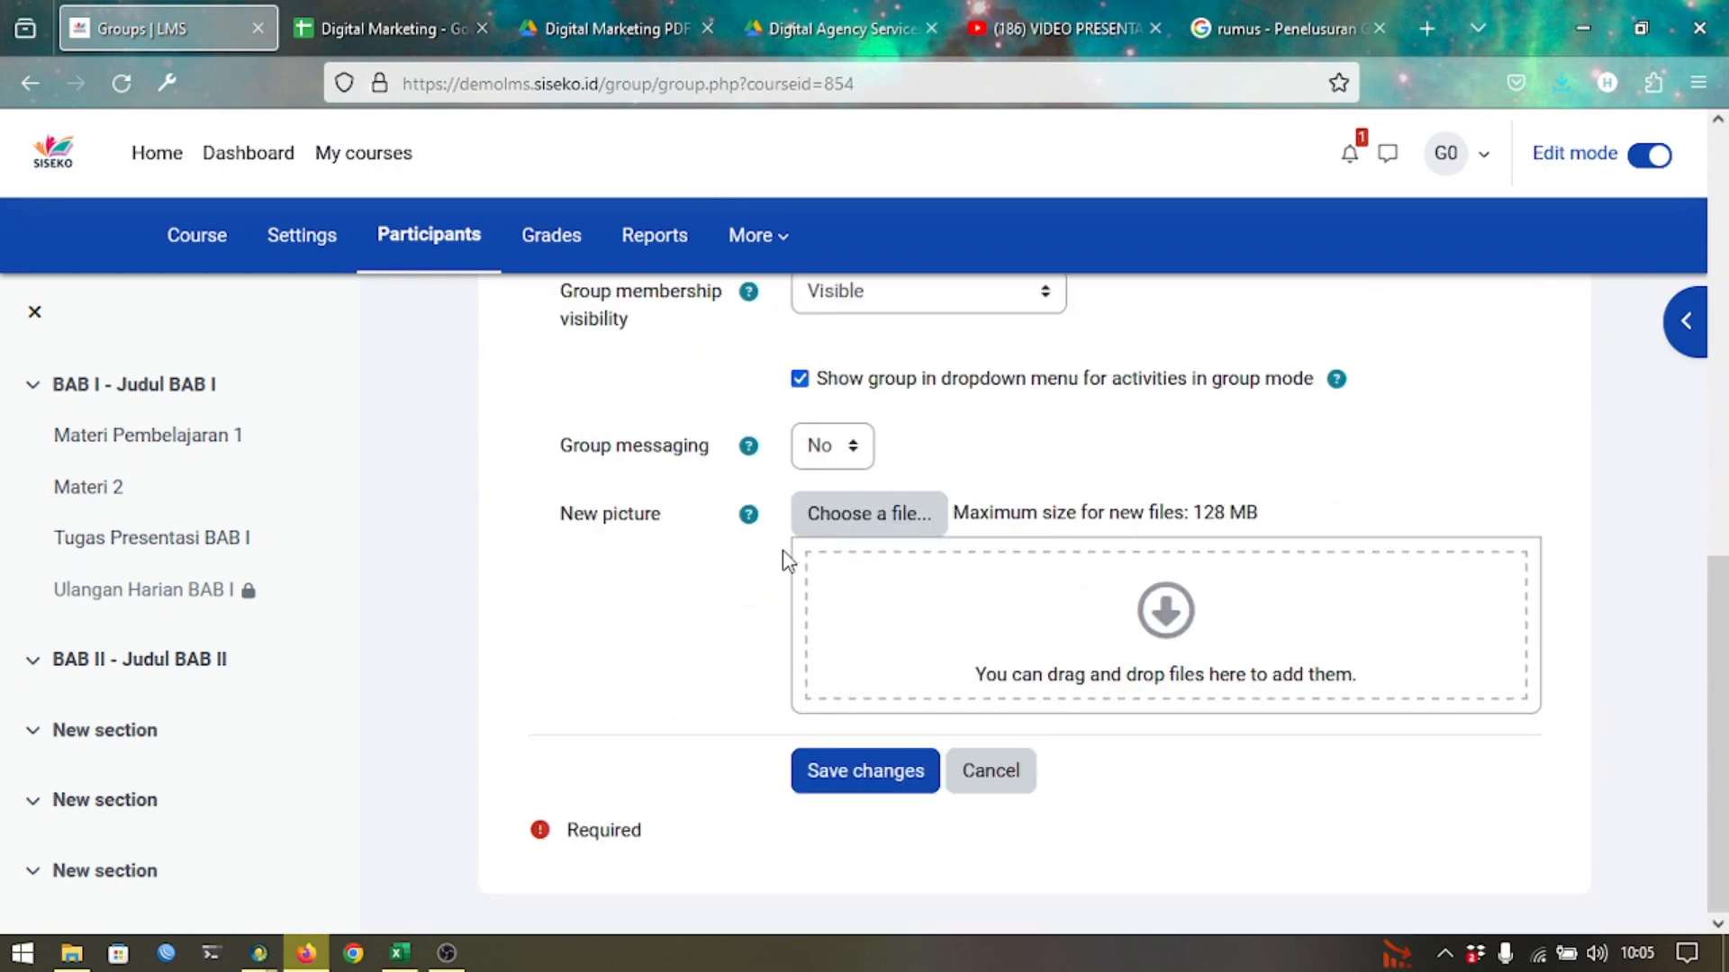
click(806, 778)
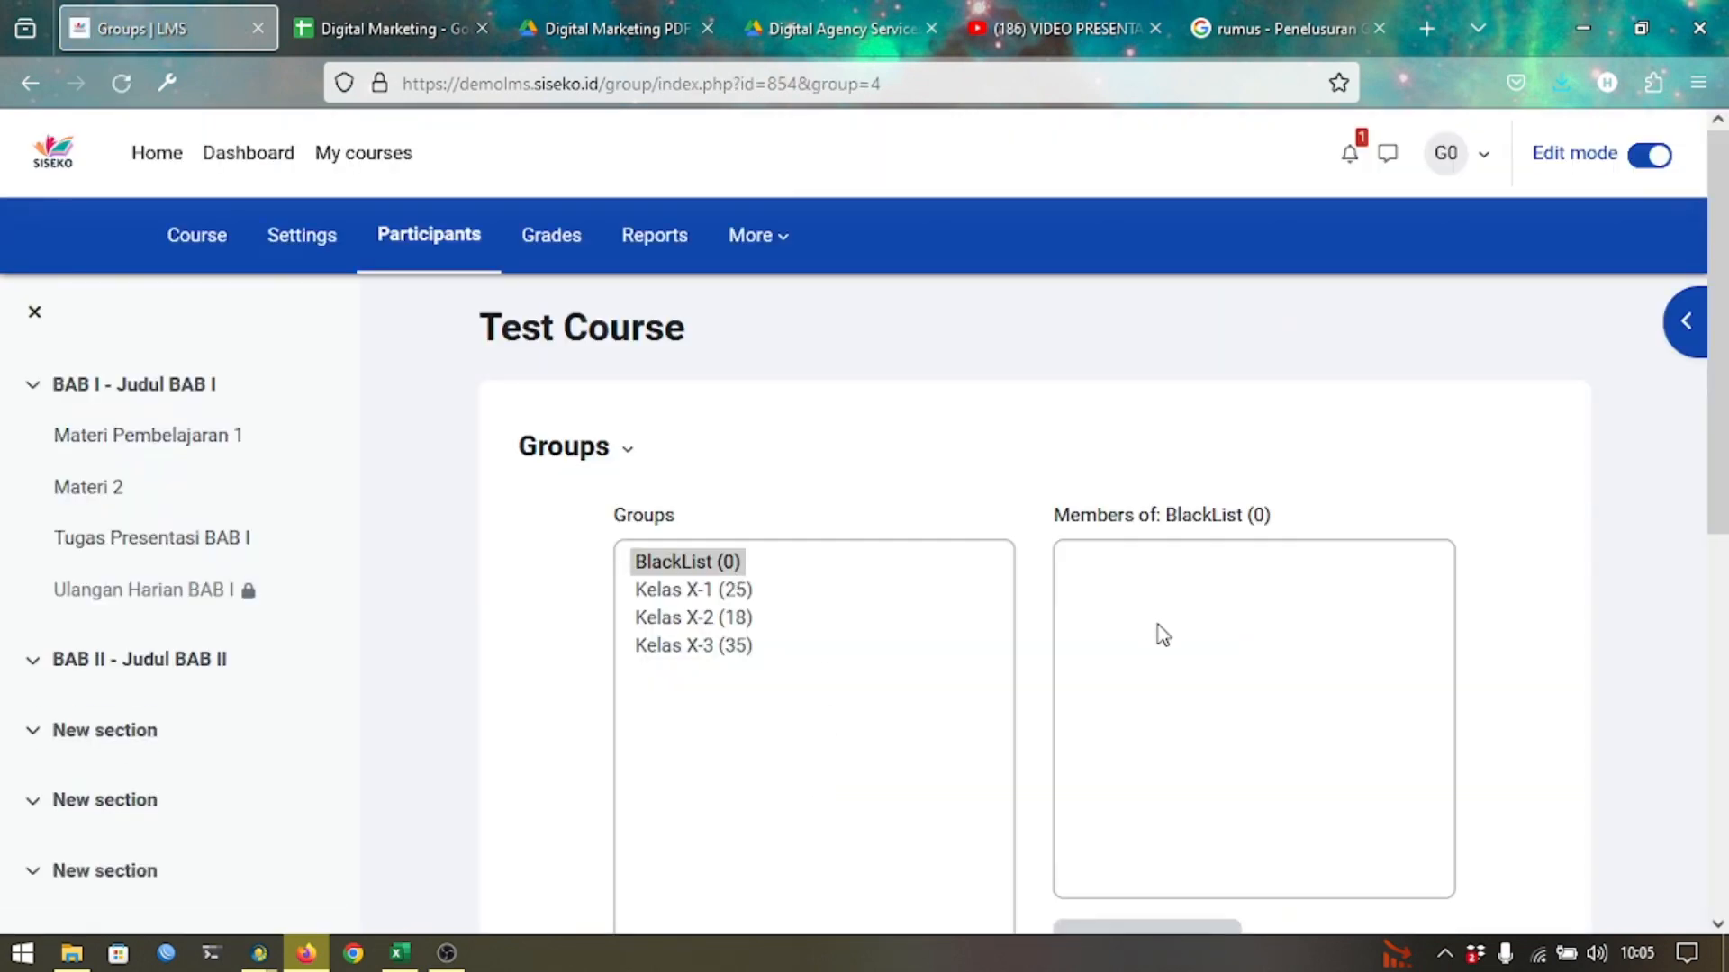
scroll(1161, 633, down, 3)
scroll(1161, 635, up, 1)
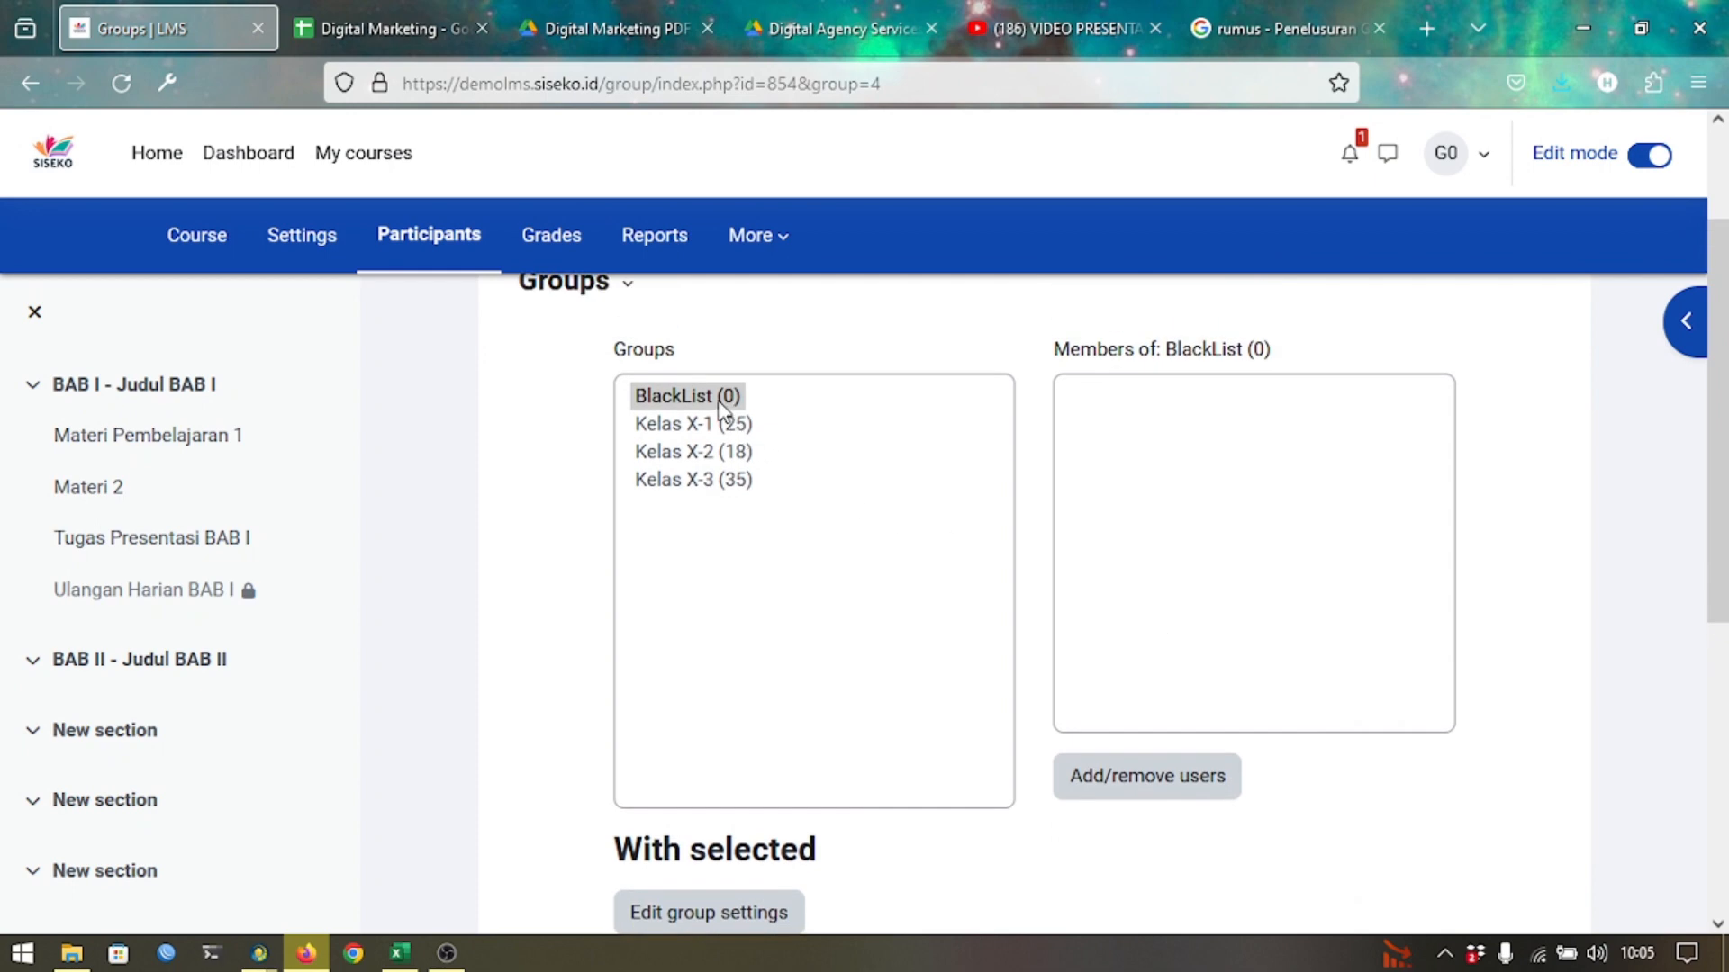
Add students Siswa 013, 014 and 015 X-1 as members of BlackList.
click(1104, 777)
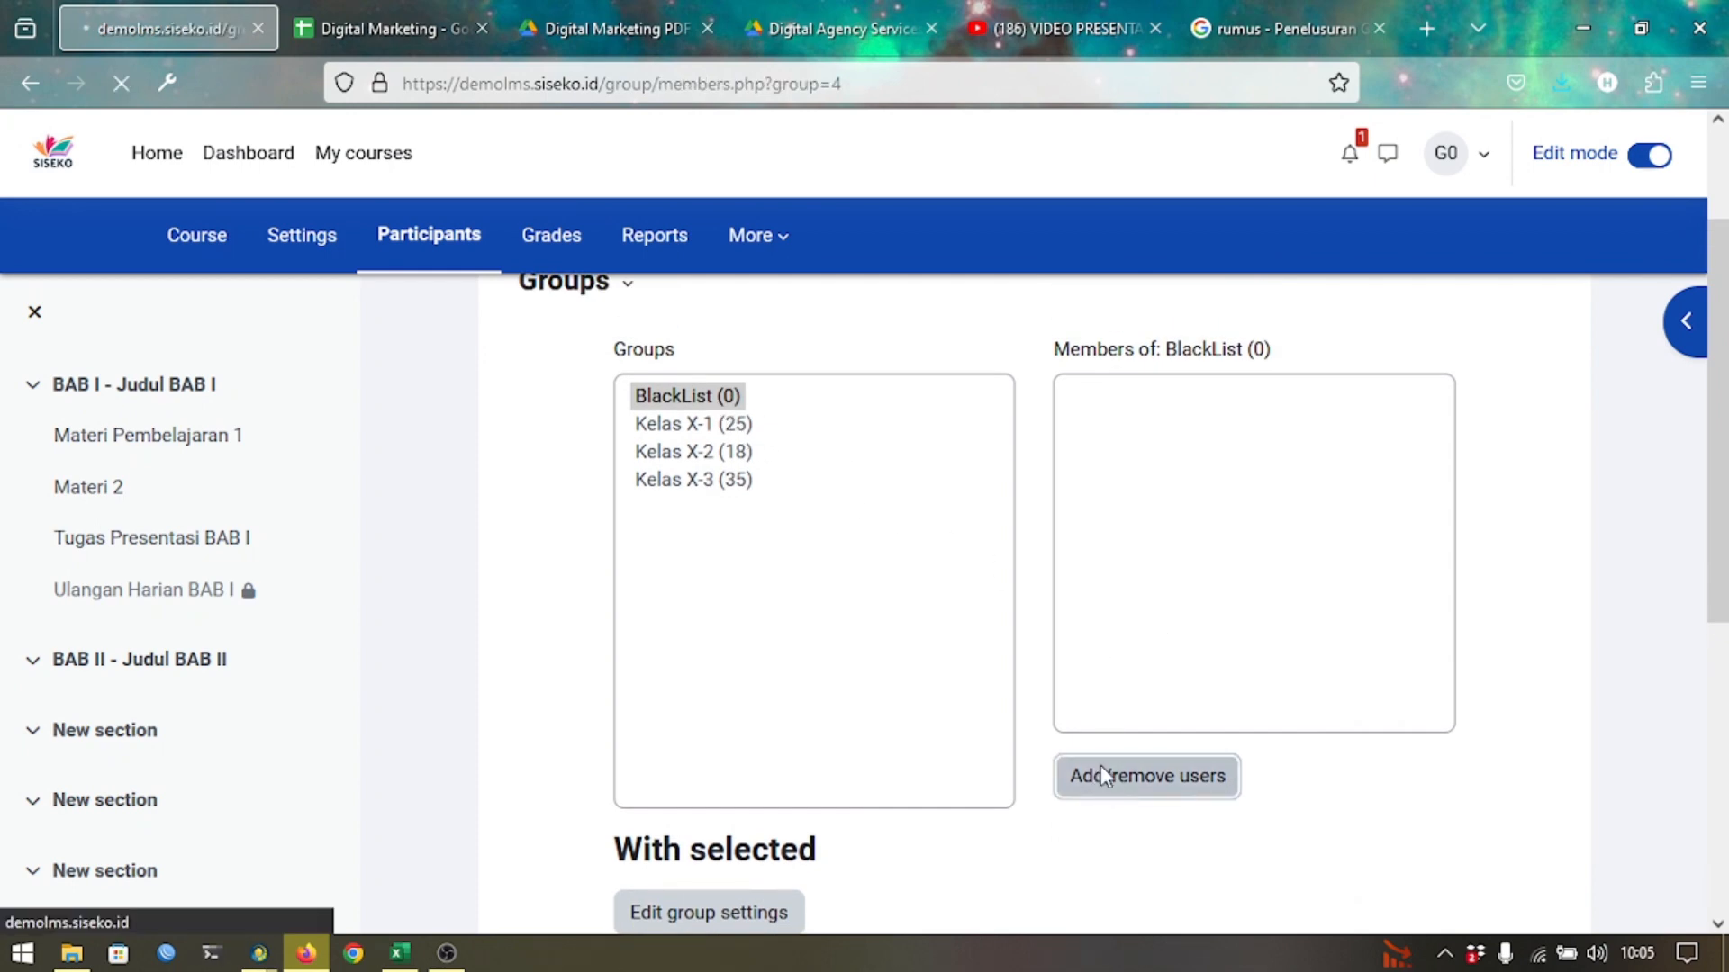
scroll(1104, 777, down, 2)
scroll(1104, 776, down, 1)
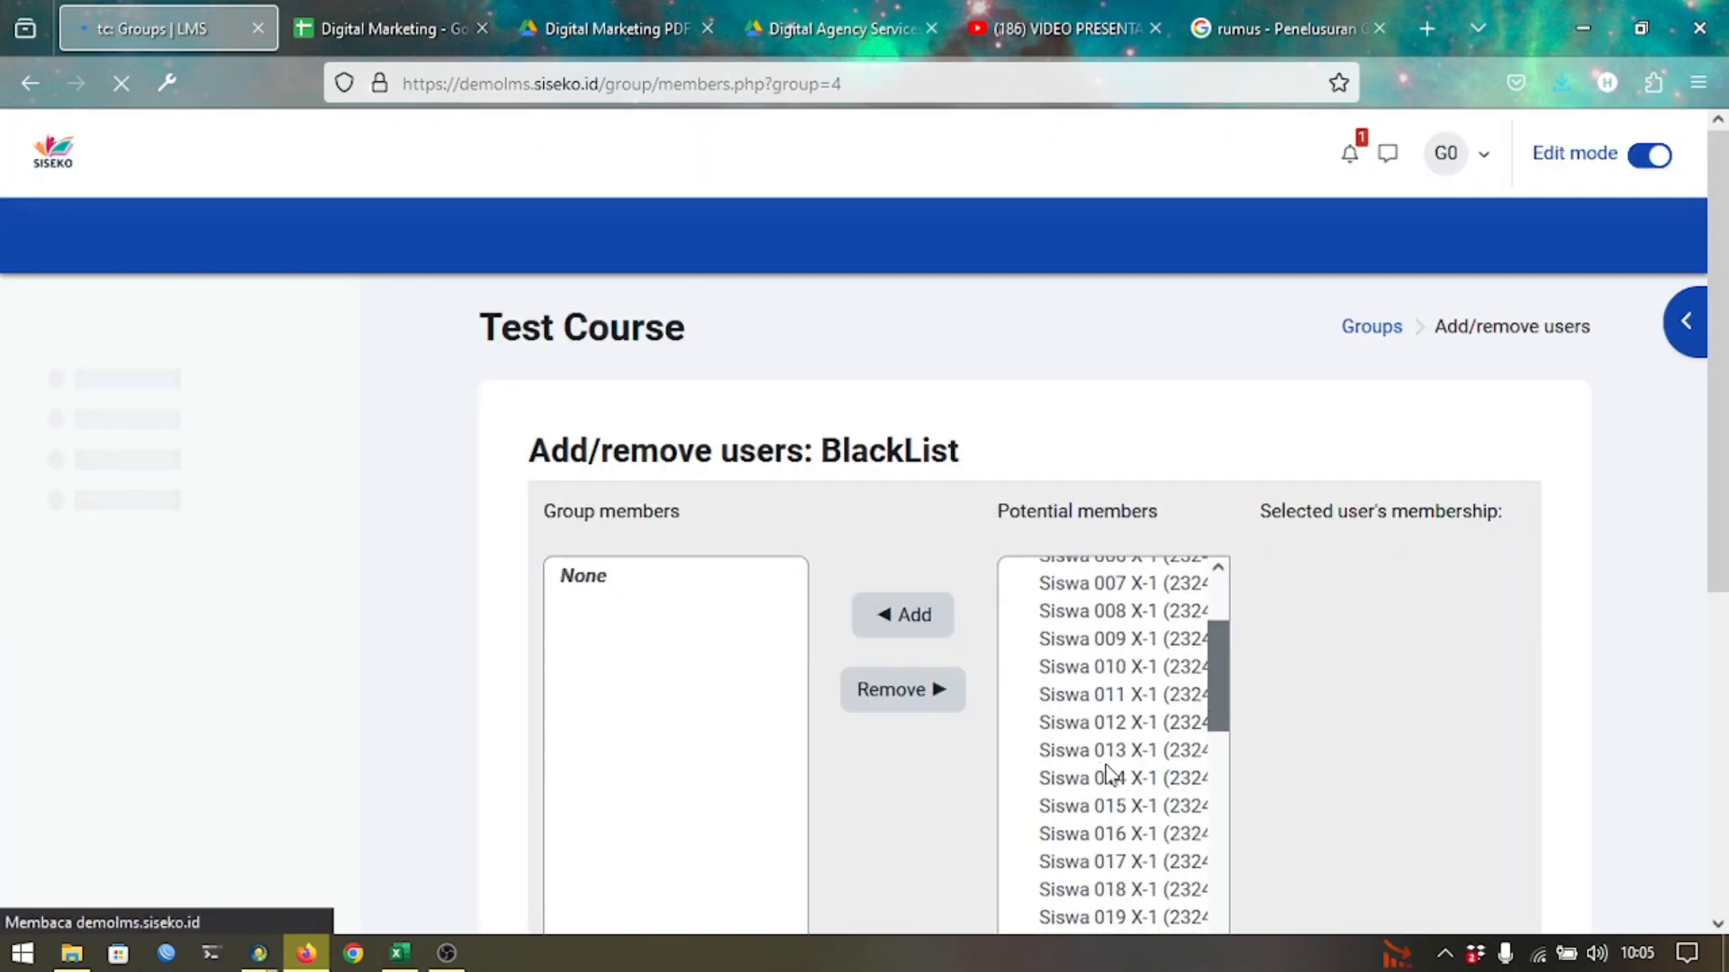
click(1116, 752)
shift+click(1115, 780)
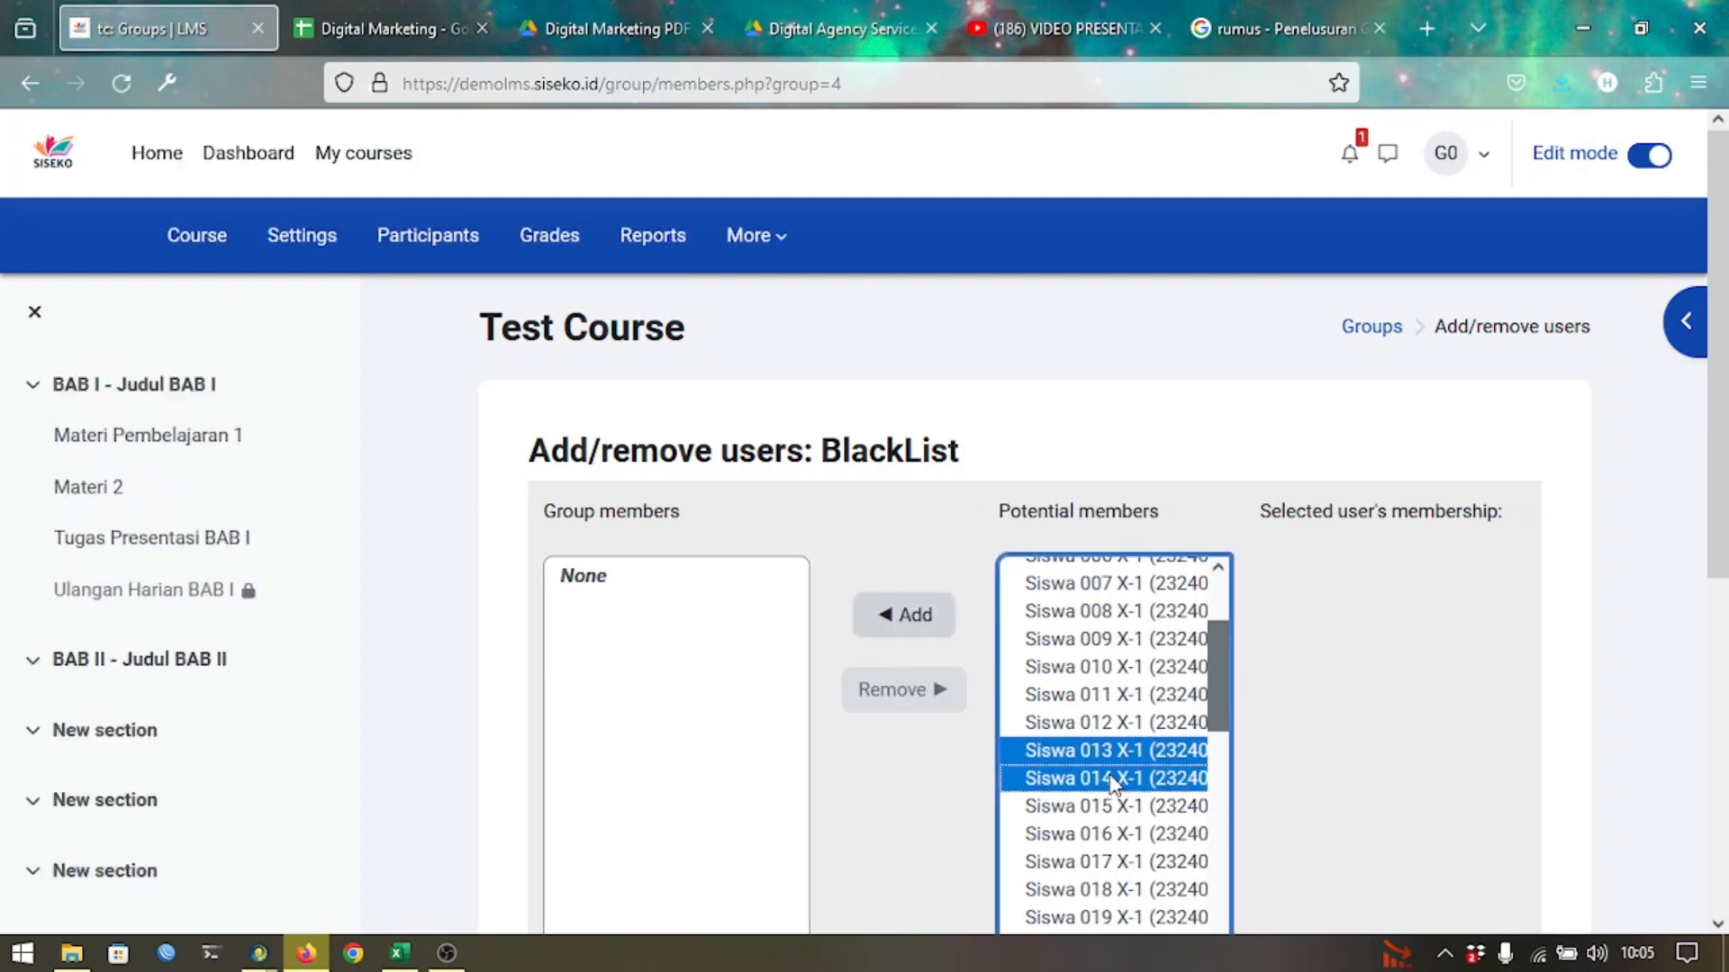
shift+click(1100, 806)
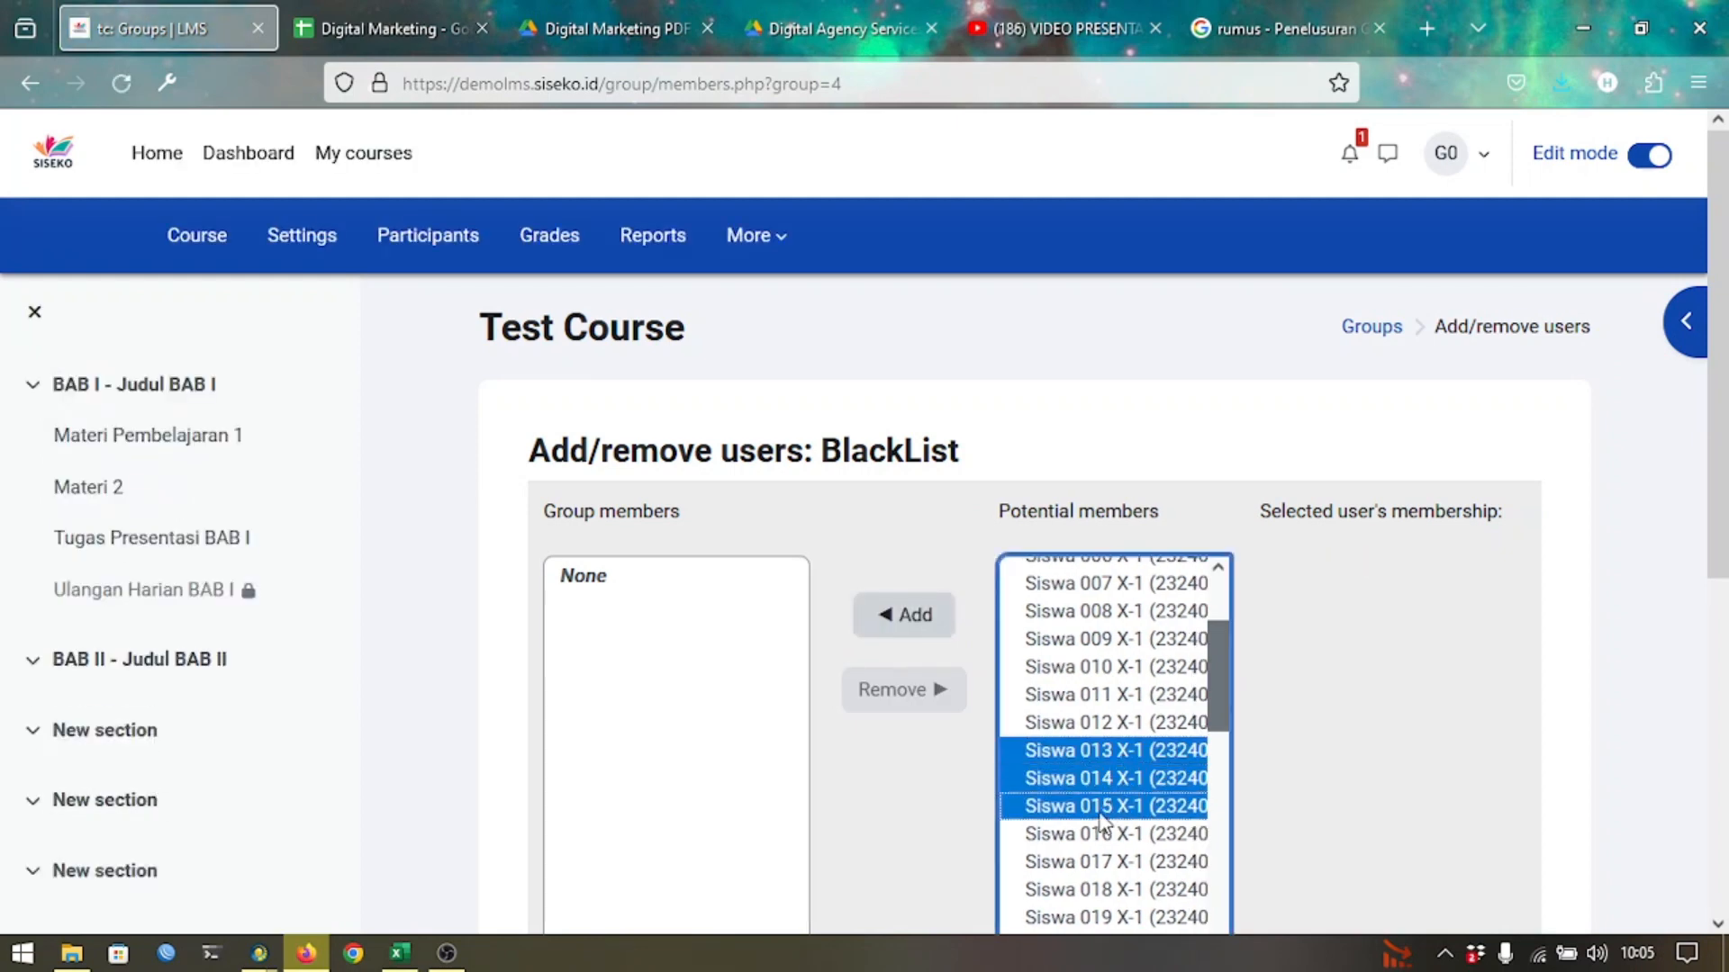
click(930, 645)
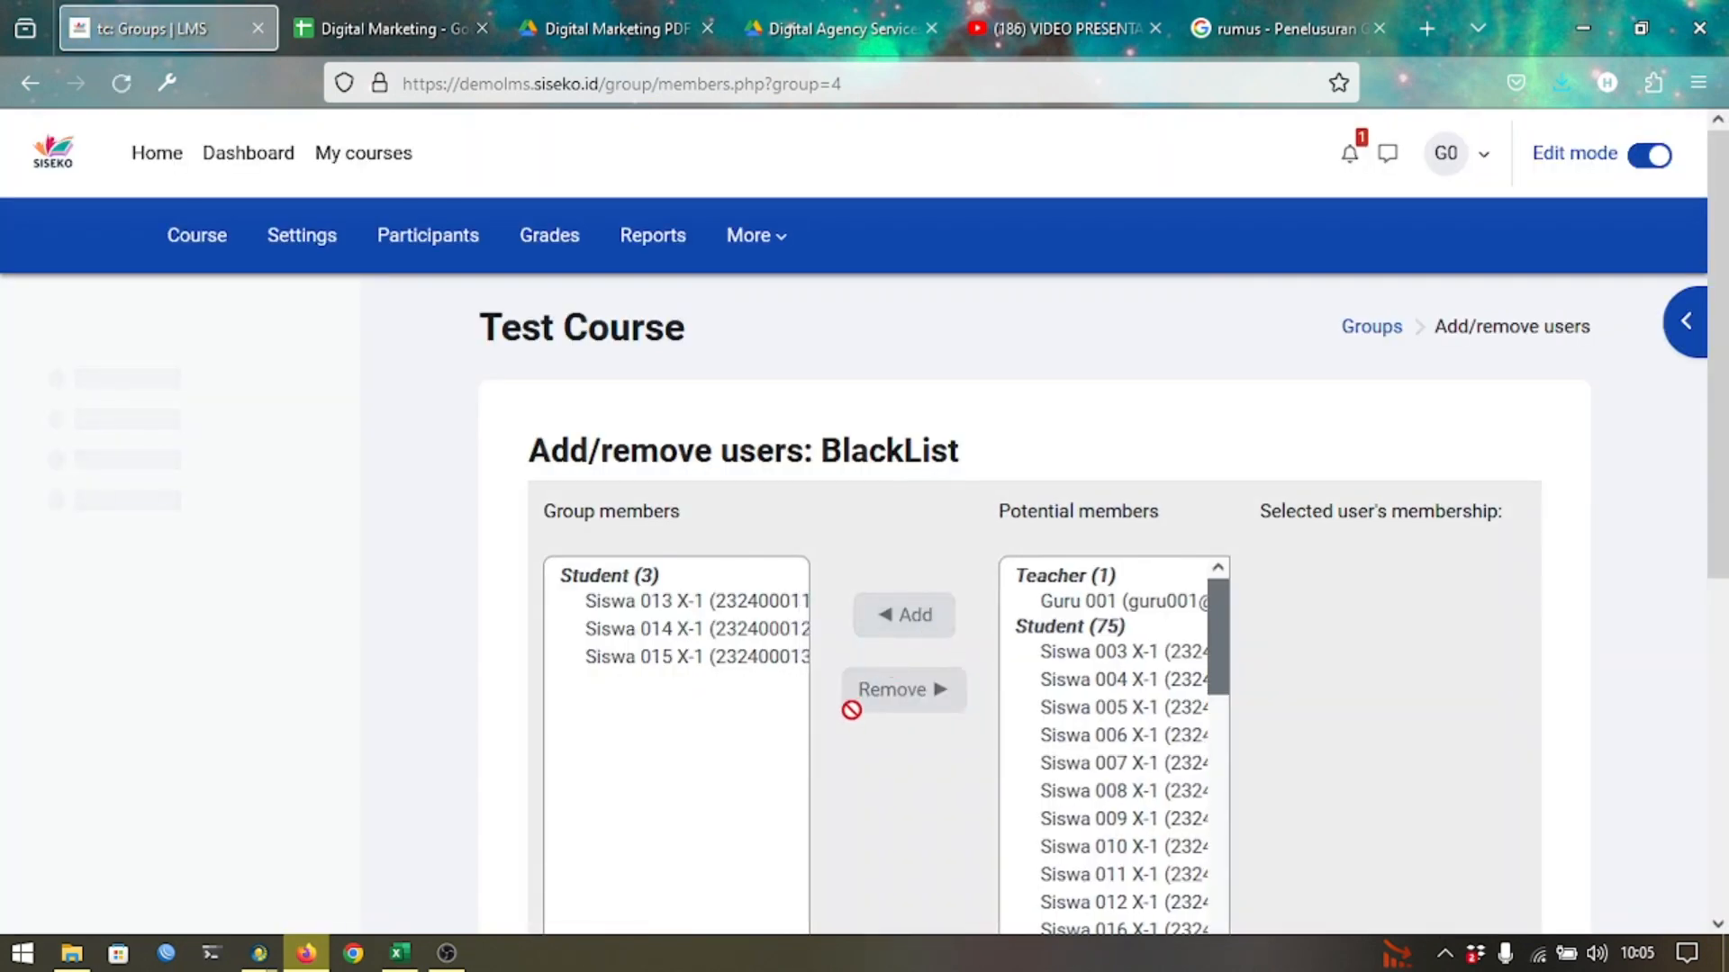
scroll(855, 707, down, 6)
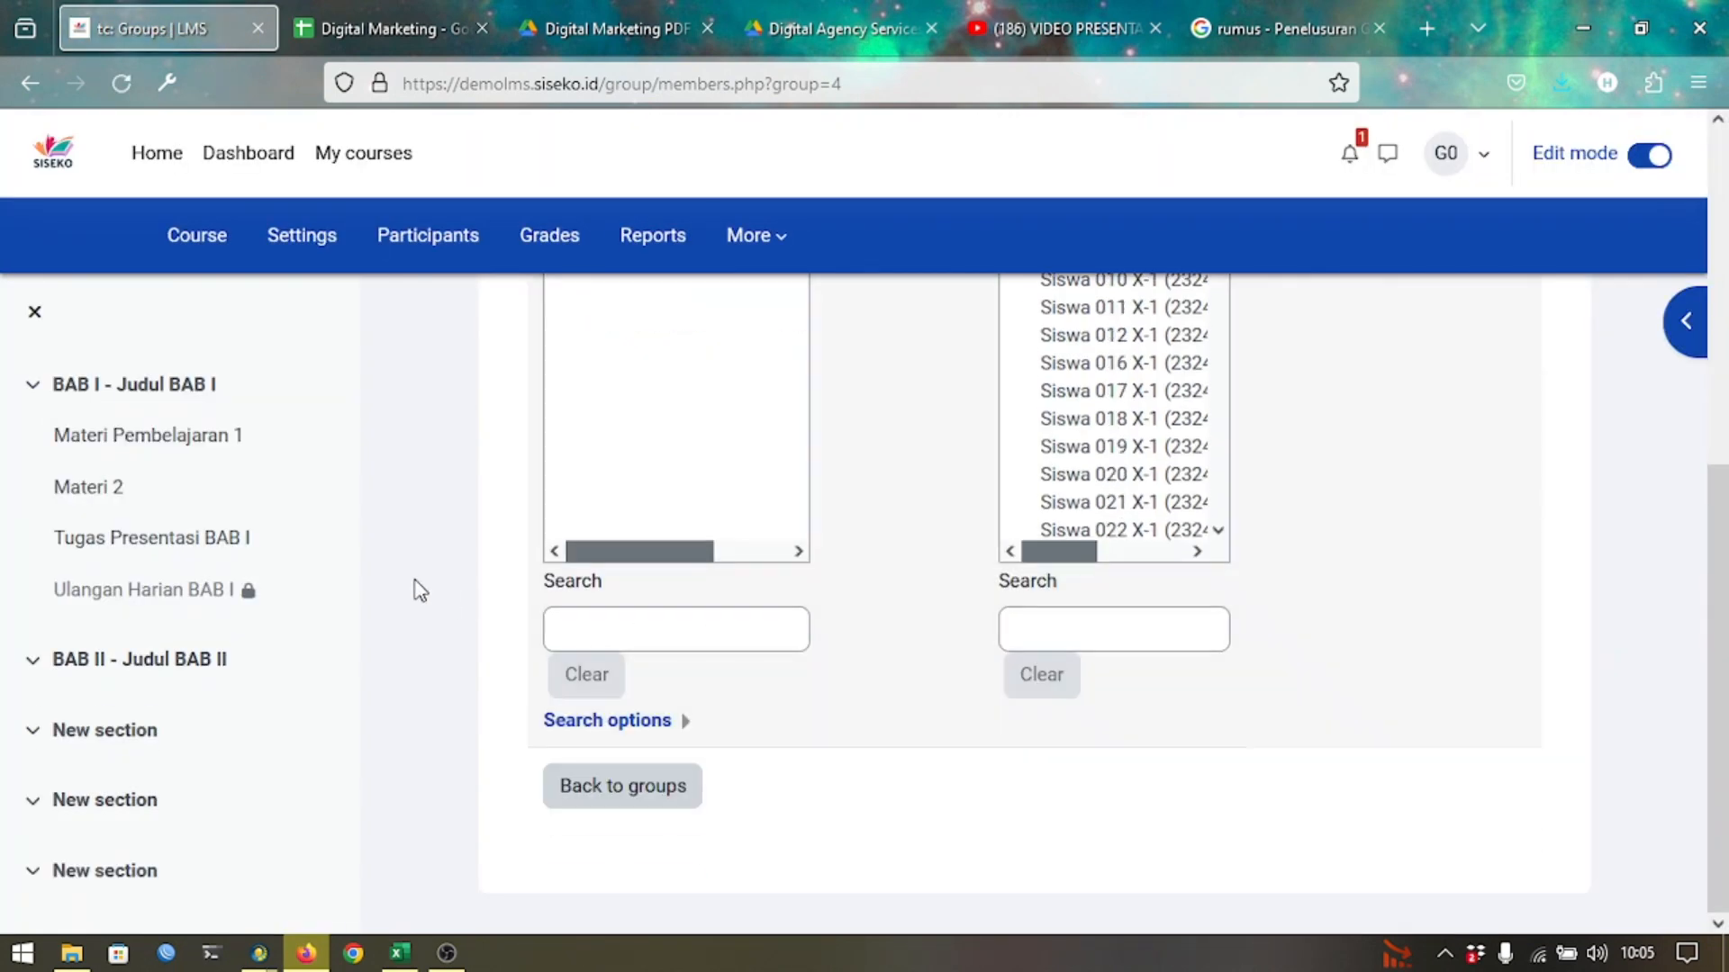
scroll(1129, 509, up, 6)
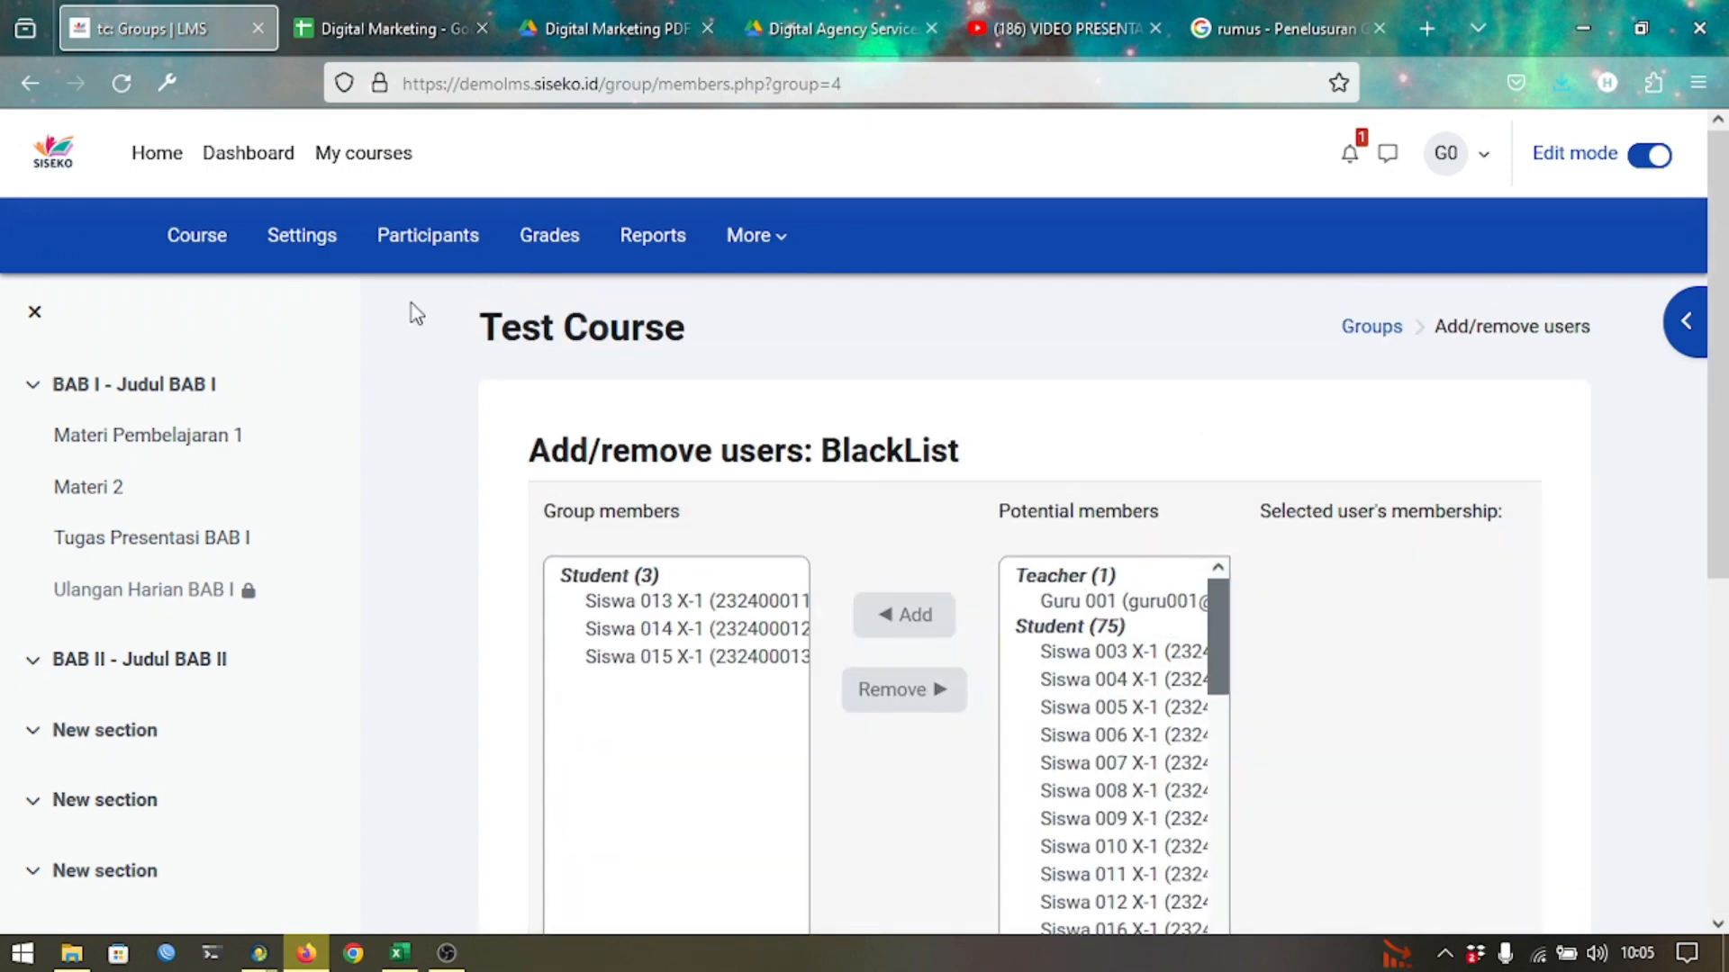
Return to Test Course and open the Ulangan Harian BAB I quiz's edit settings form.
click(206, 247)
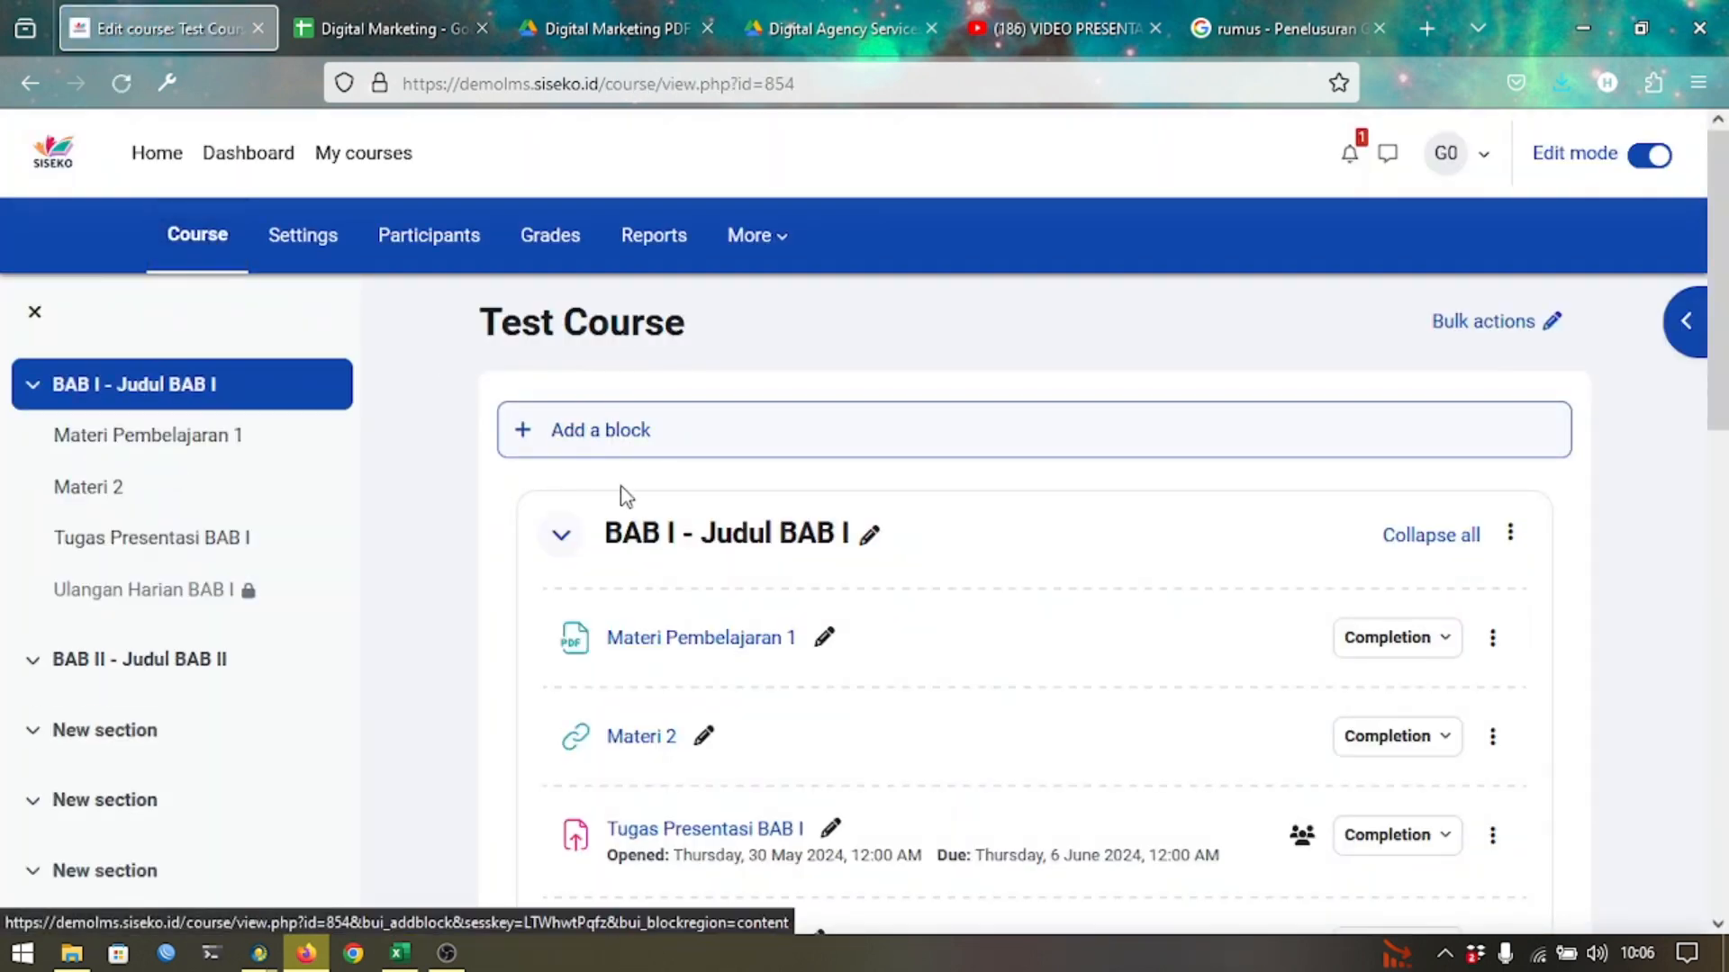
scroll(621, 514, down, 3)
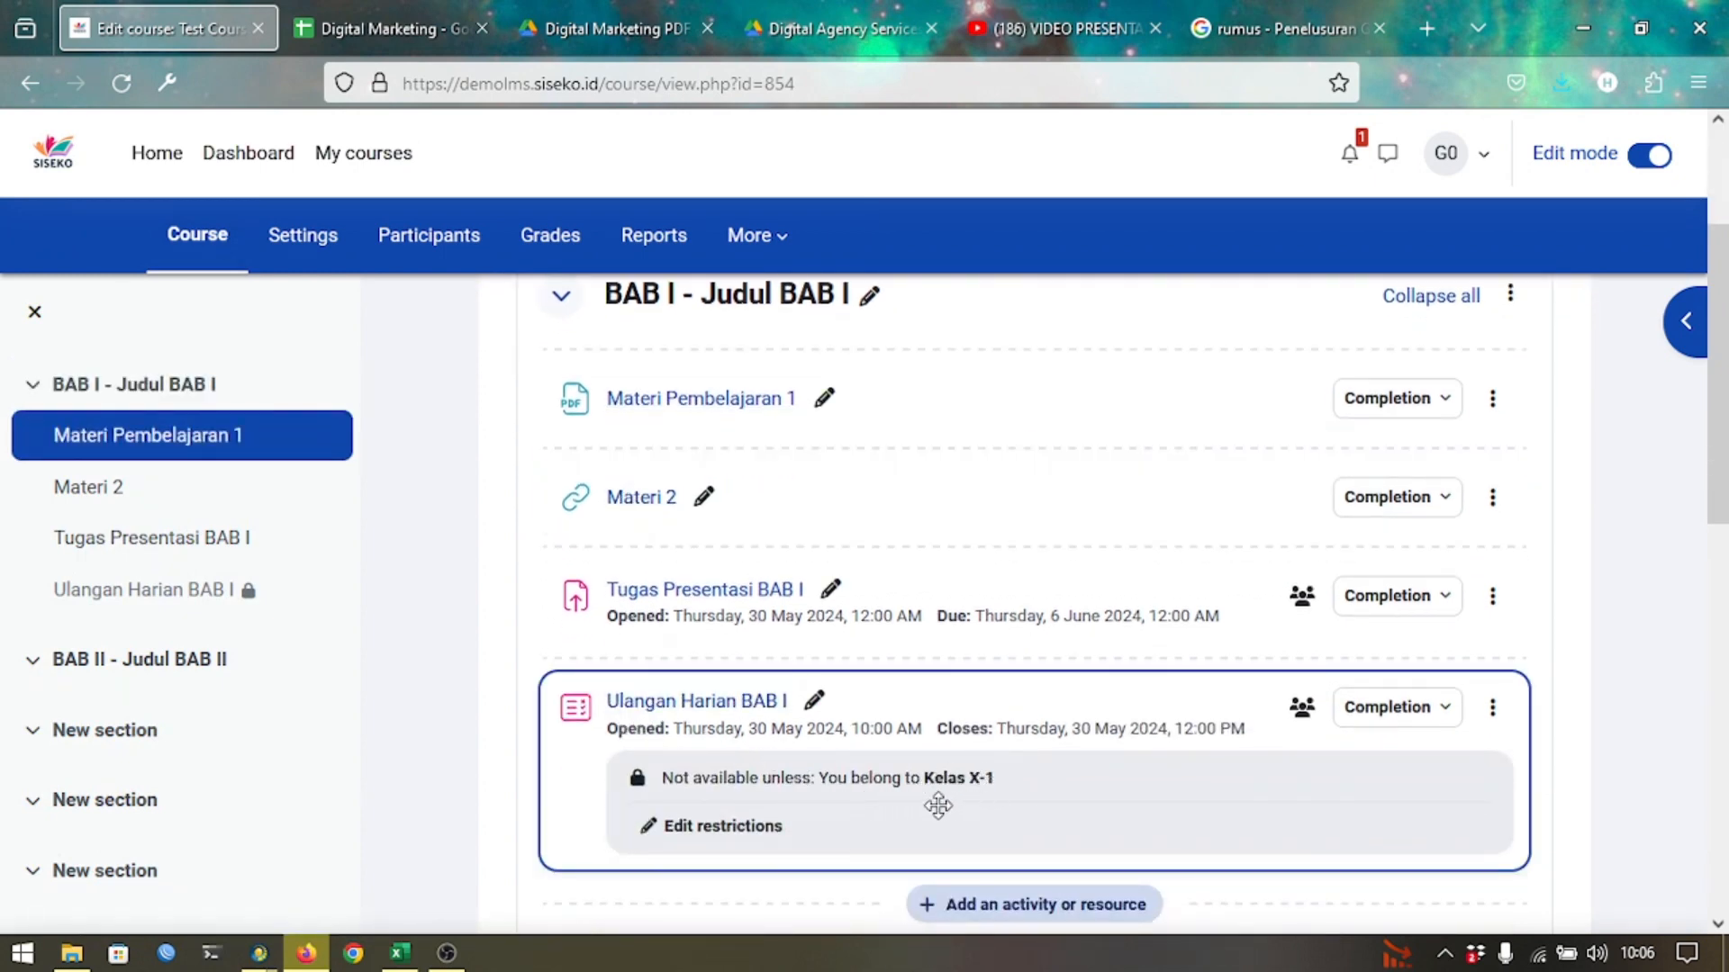
click(711, 717)
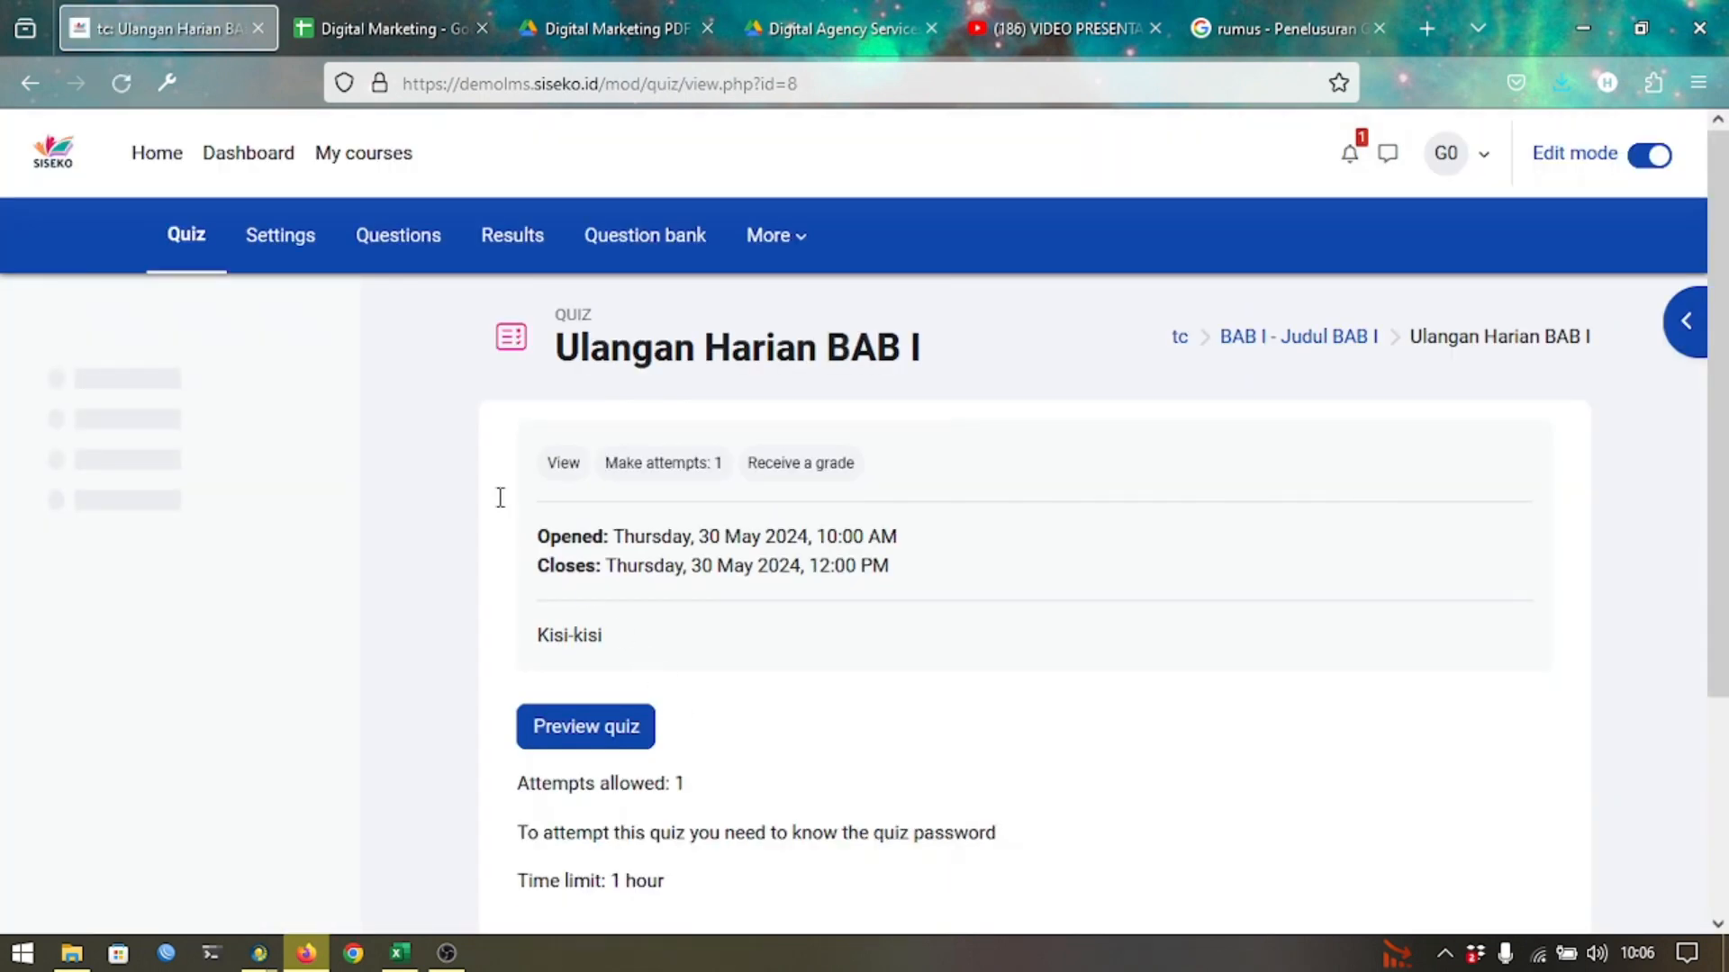
click(327, 259)
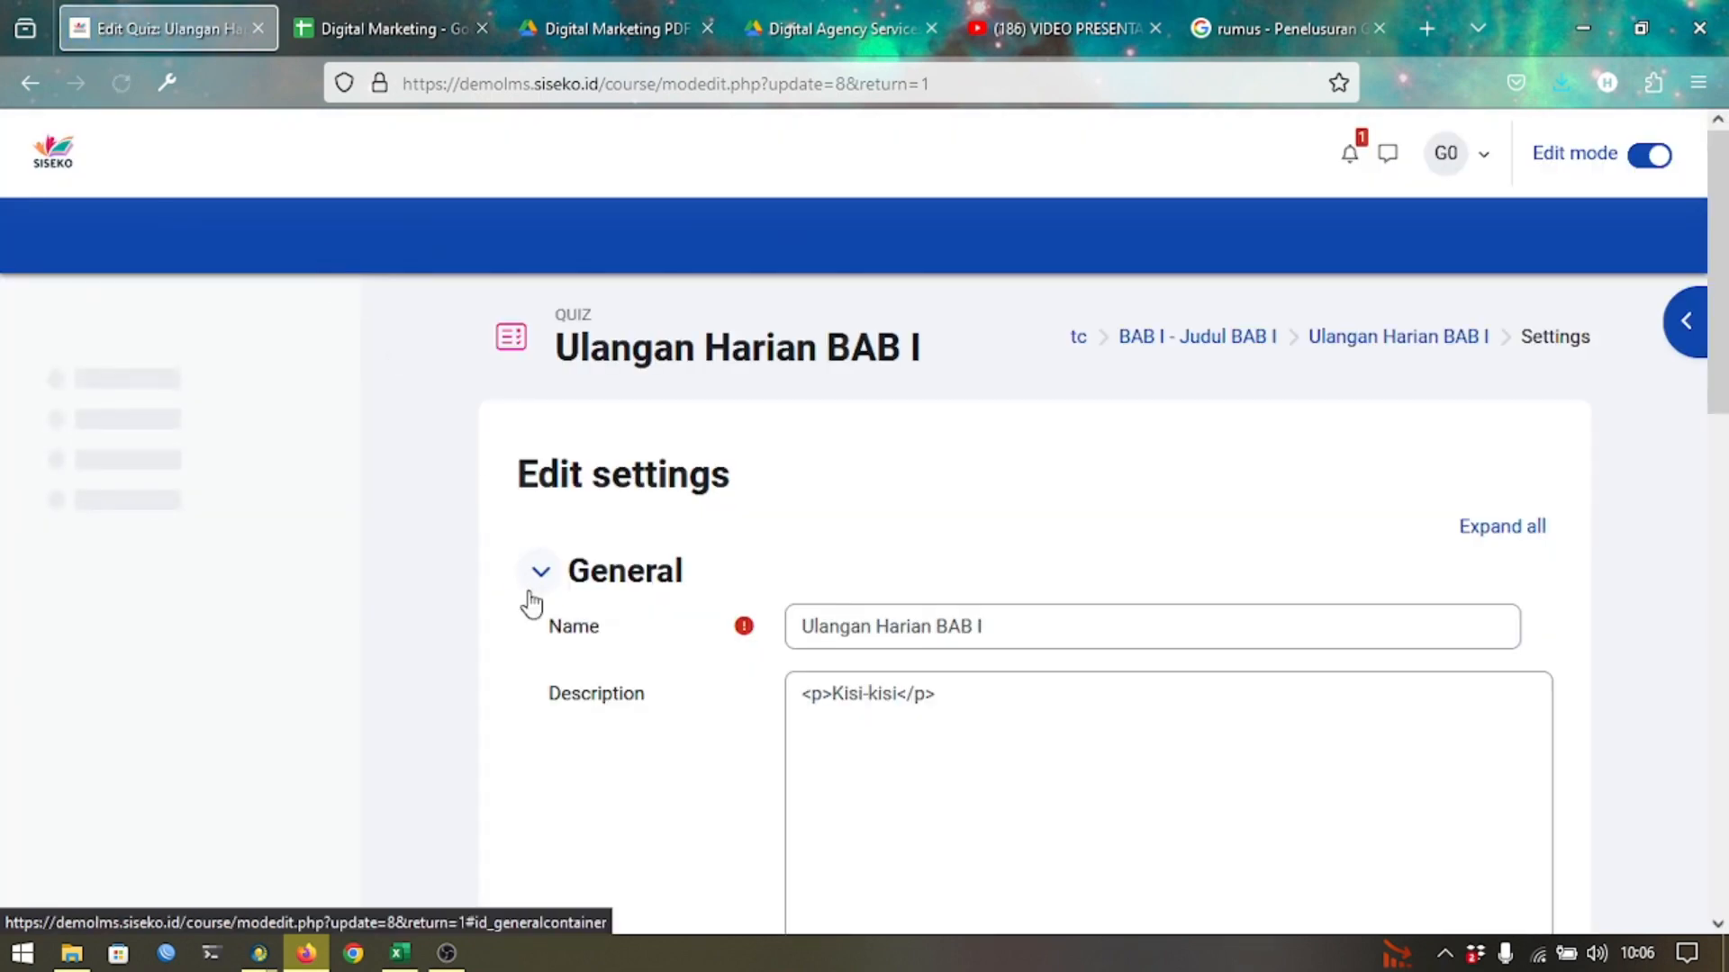
scroll(531, 601, down, 12)
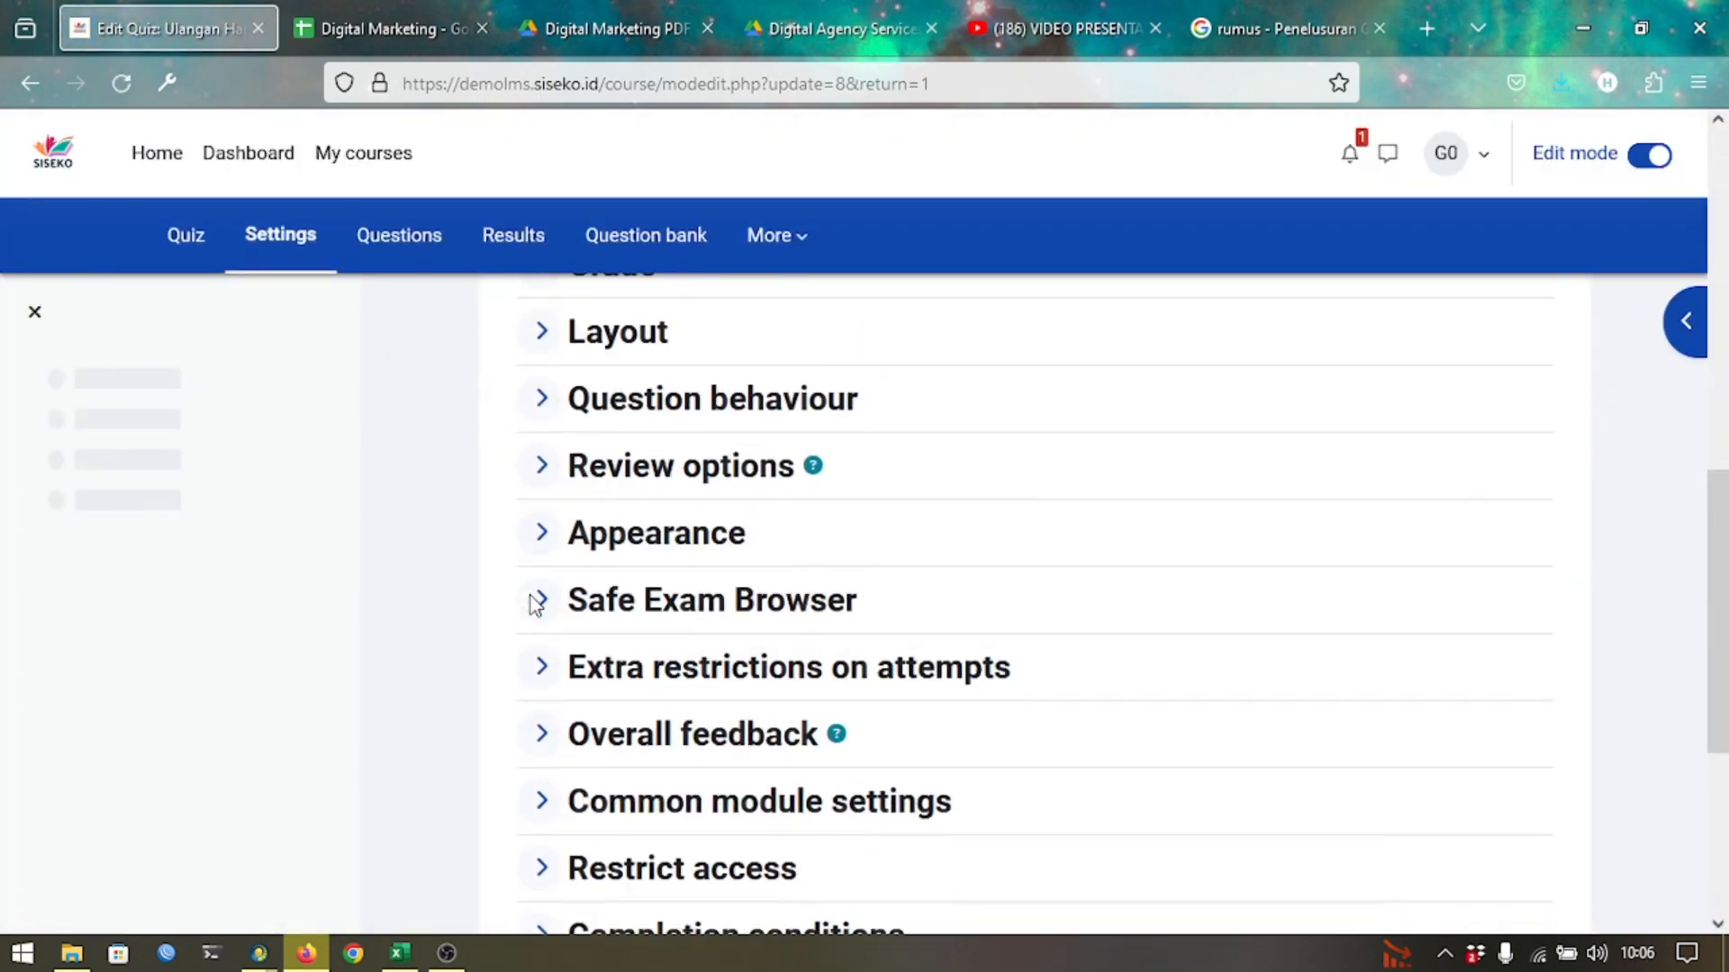
scroll(536, 605, down, 1)
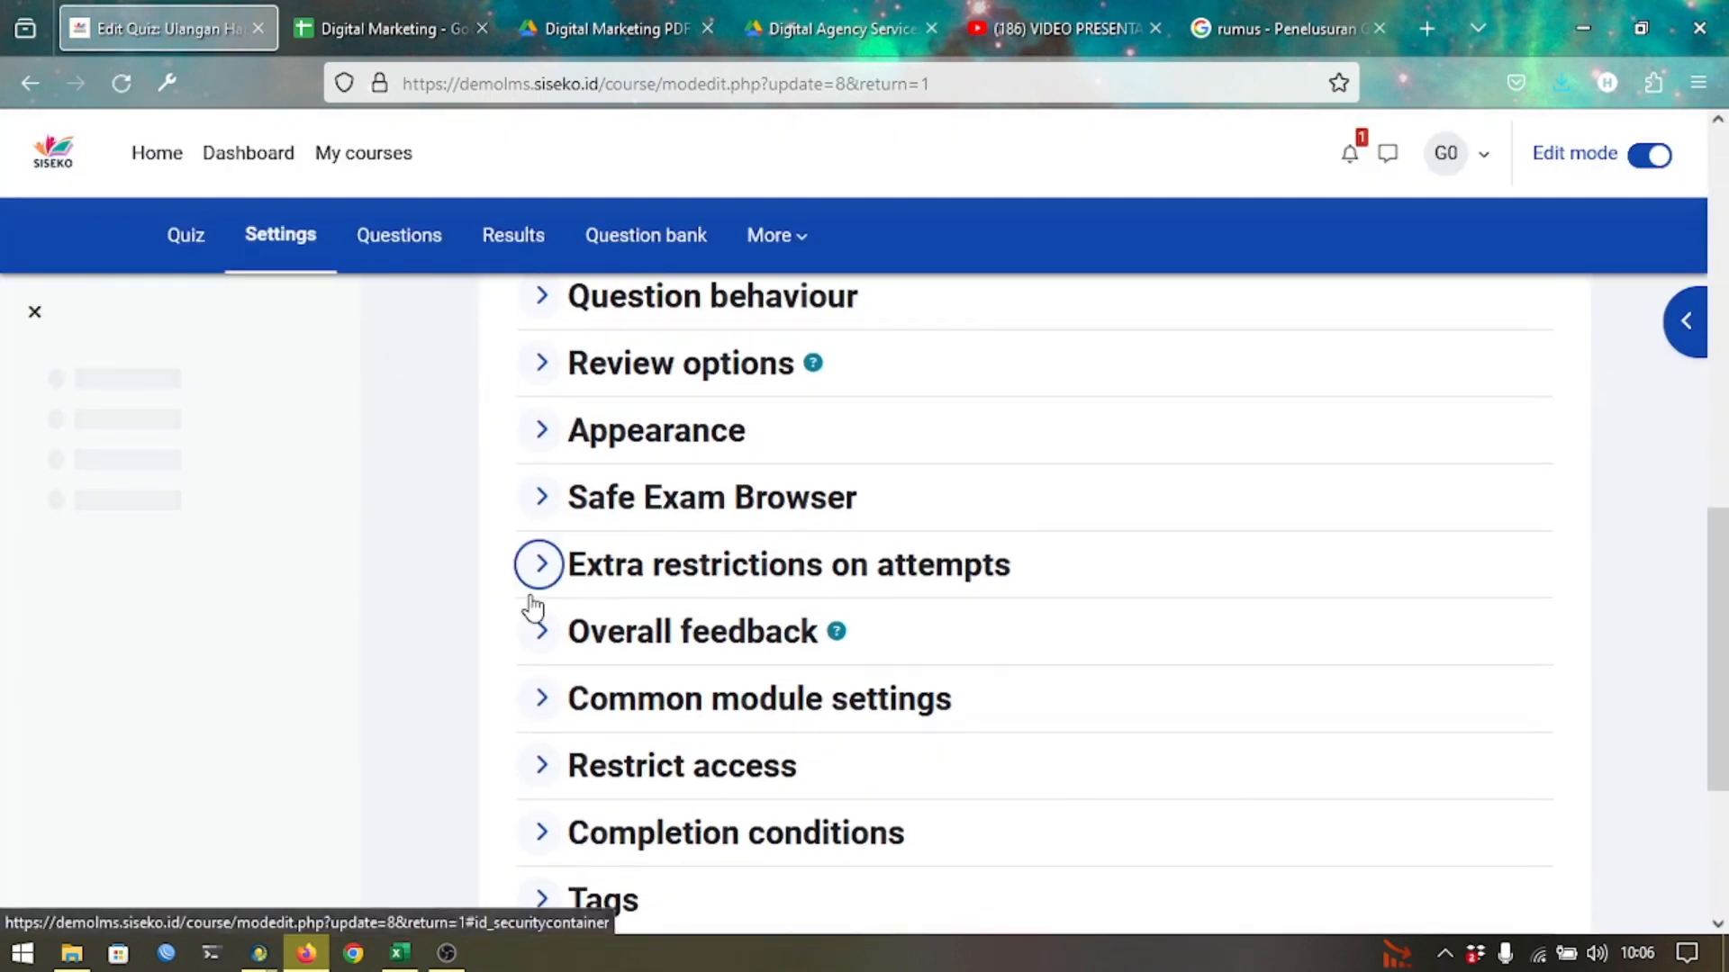
Expand Restrict access and dismiss the Add restriction chooser without adding anything.
click(598, 792)
scroll(598, 791, down, 3)
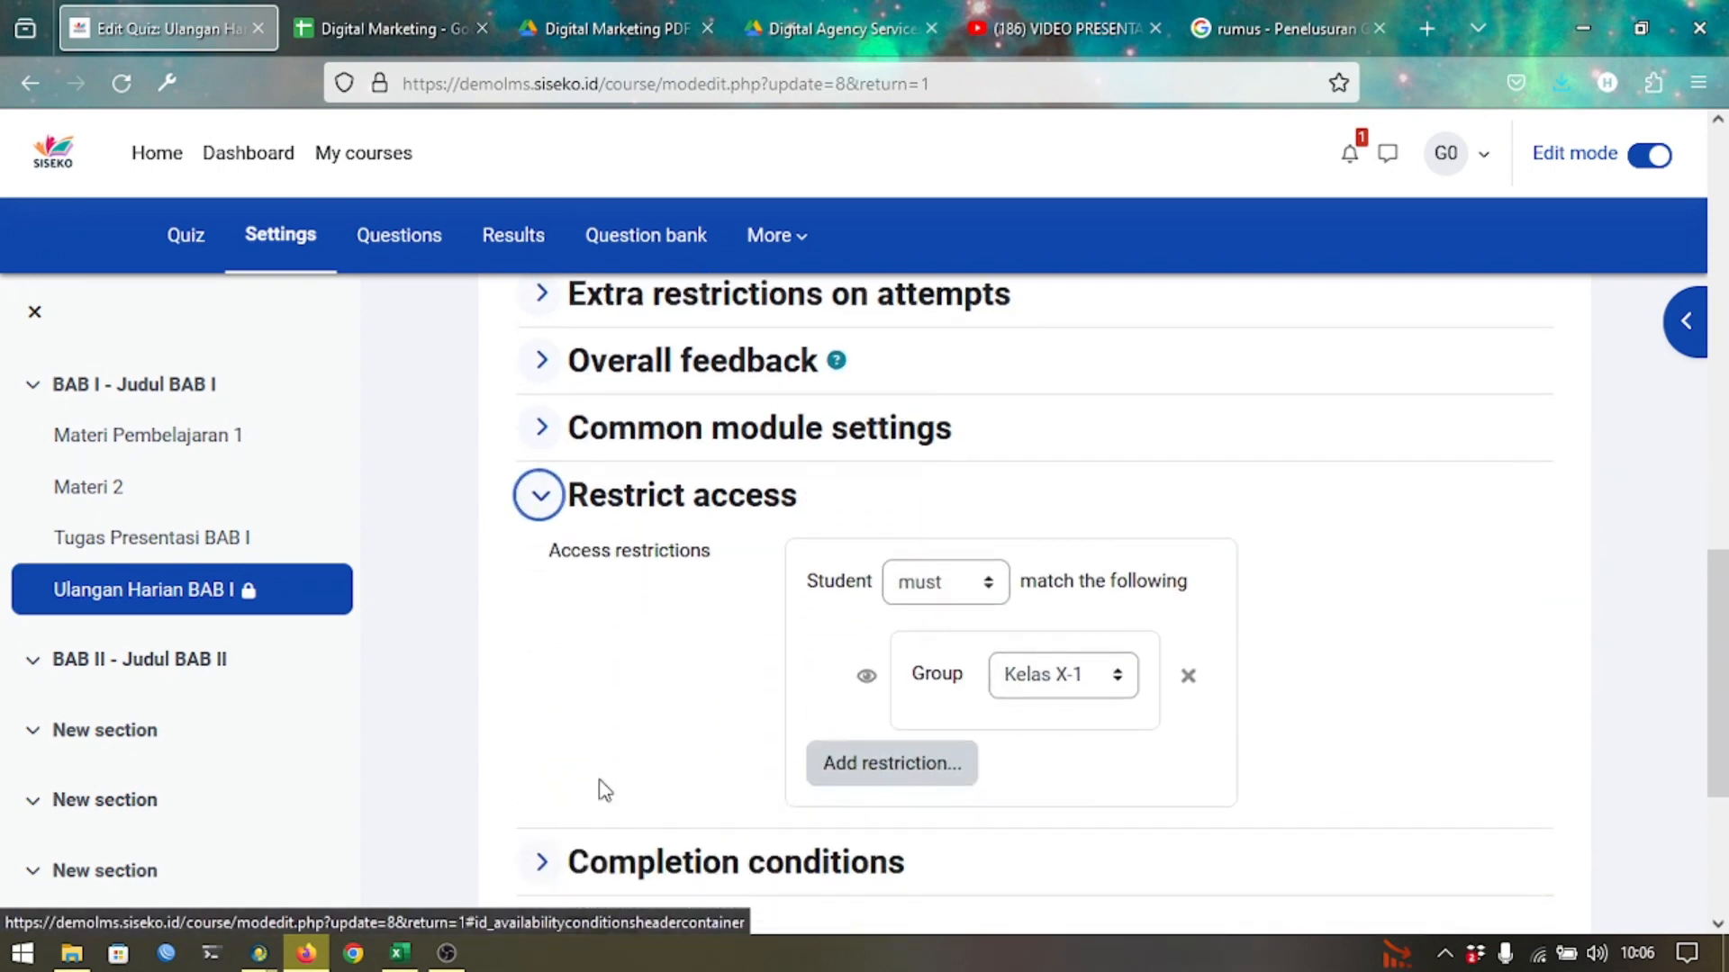
click(829, 766)
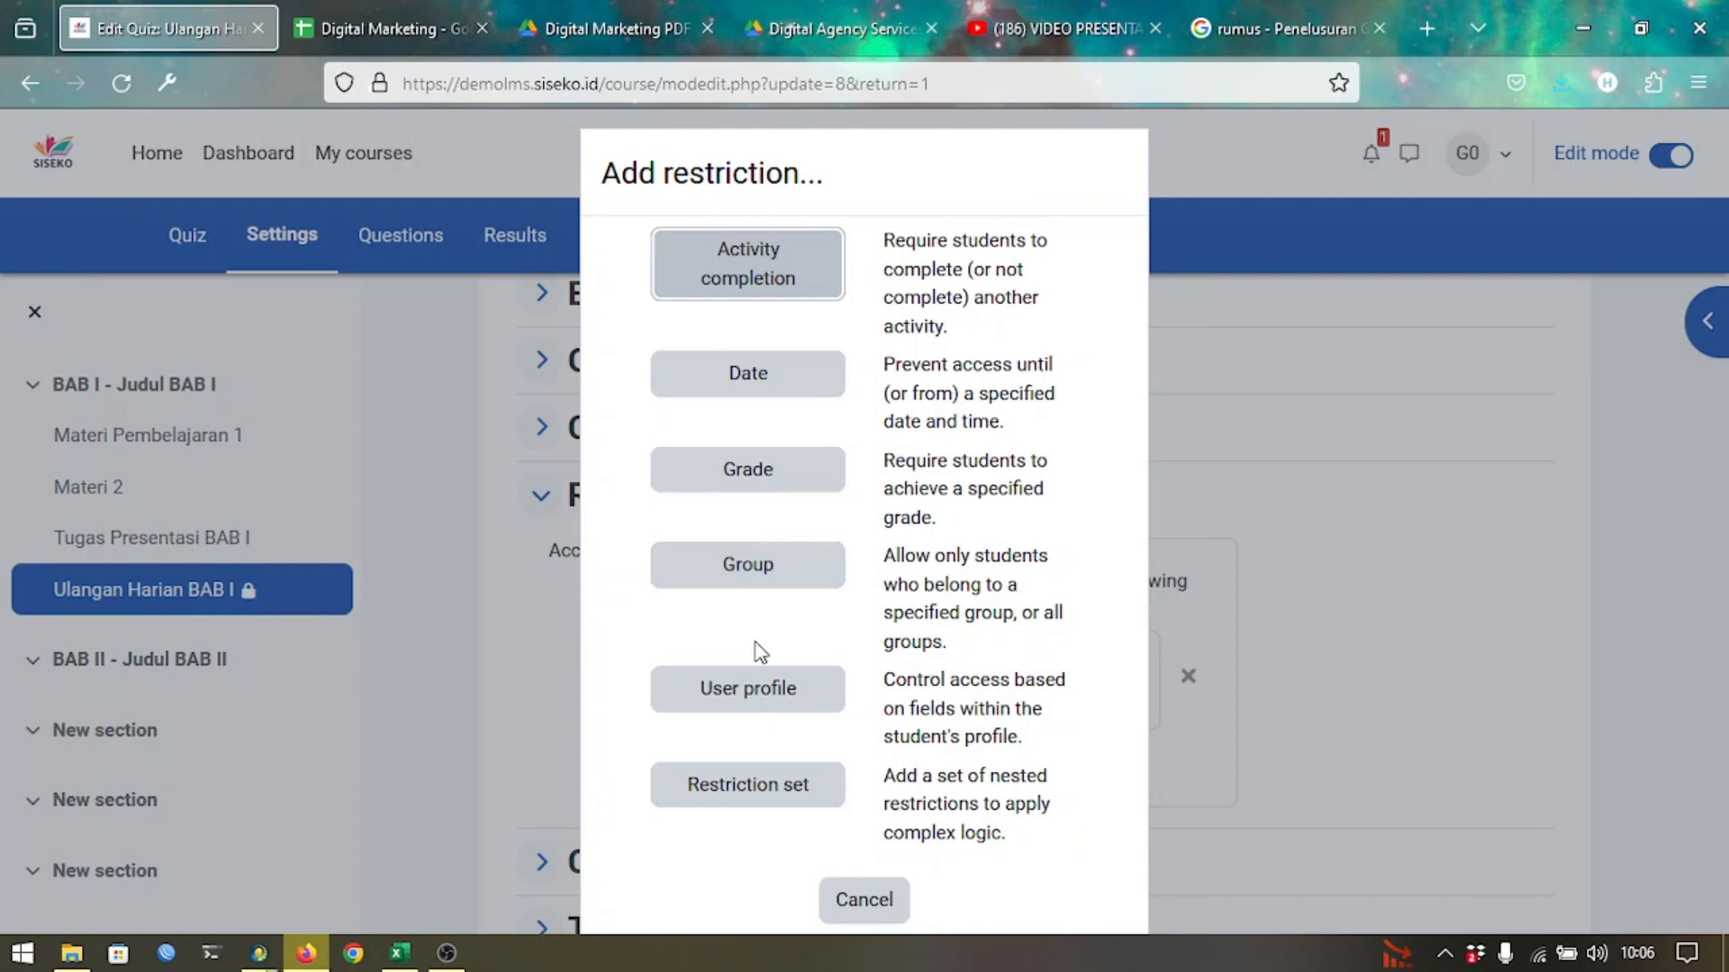
click(865, 898)
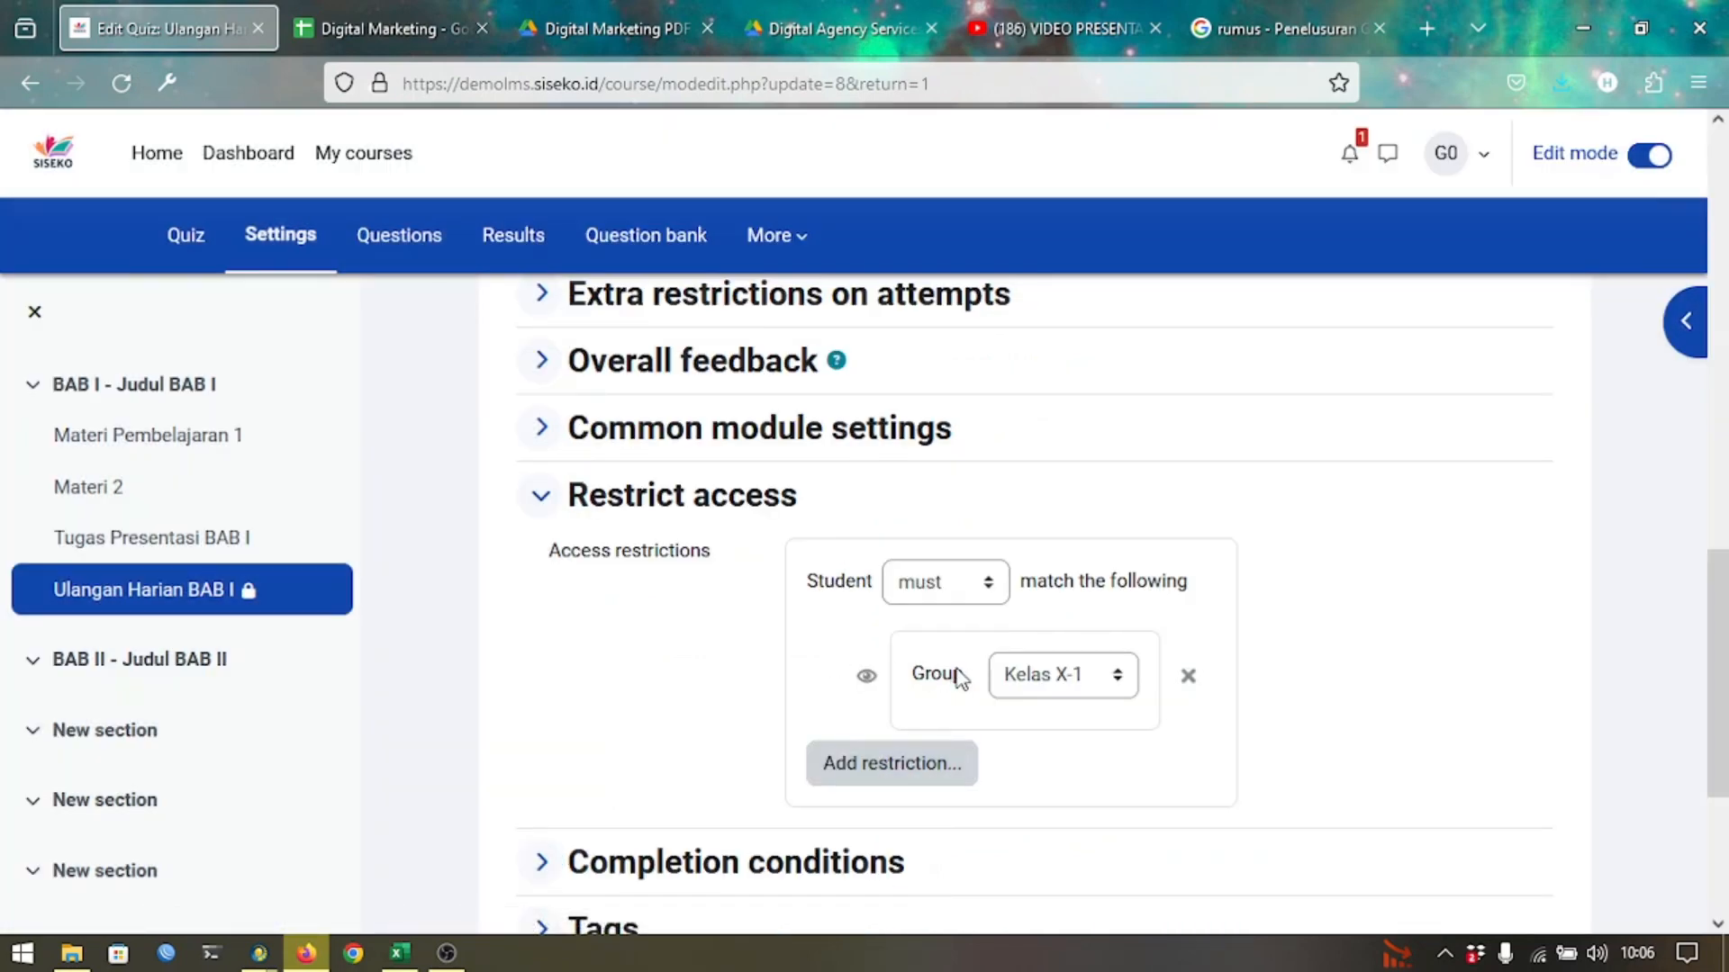
Set the group restriction to BlackList with 'must not' match, then save and return.
click(1038, 690)
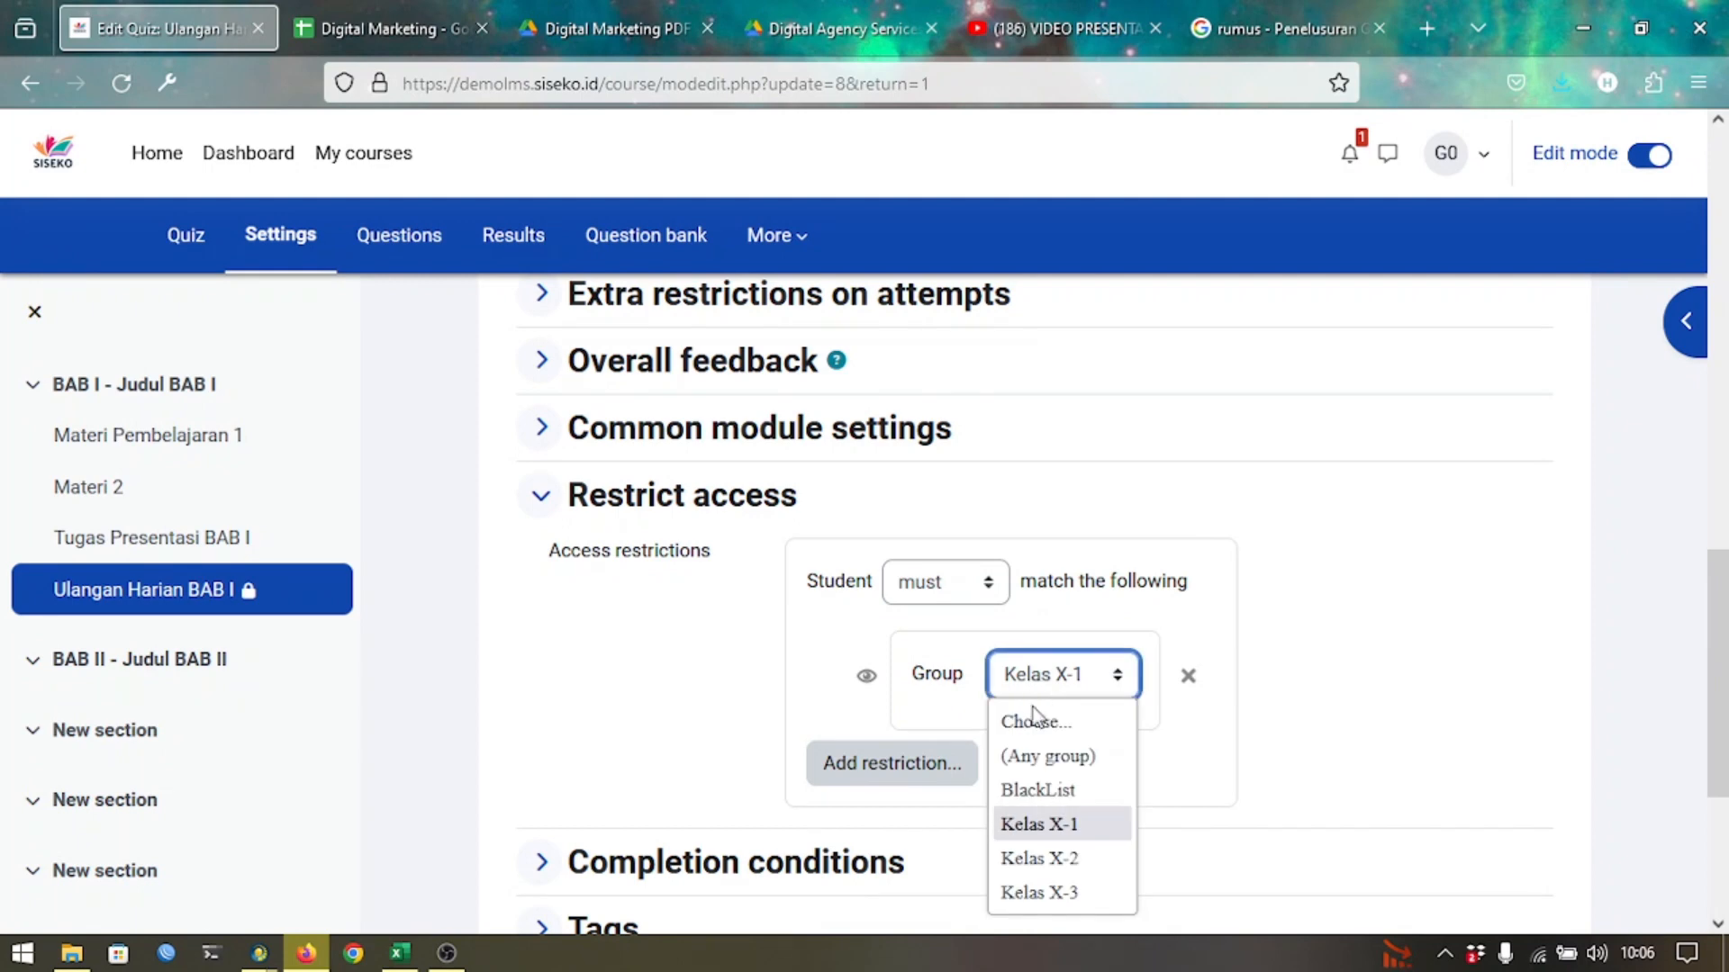
click(1038, 791)
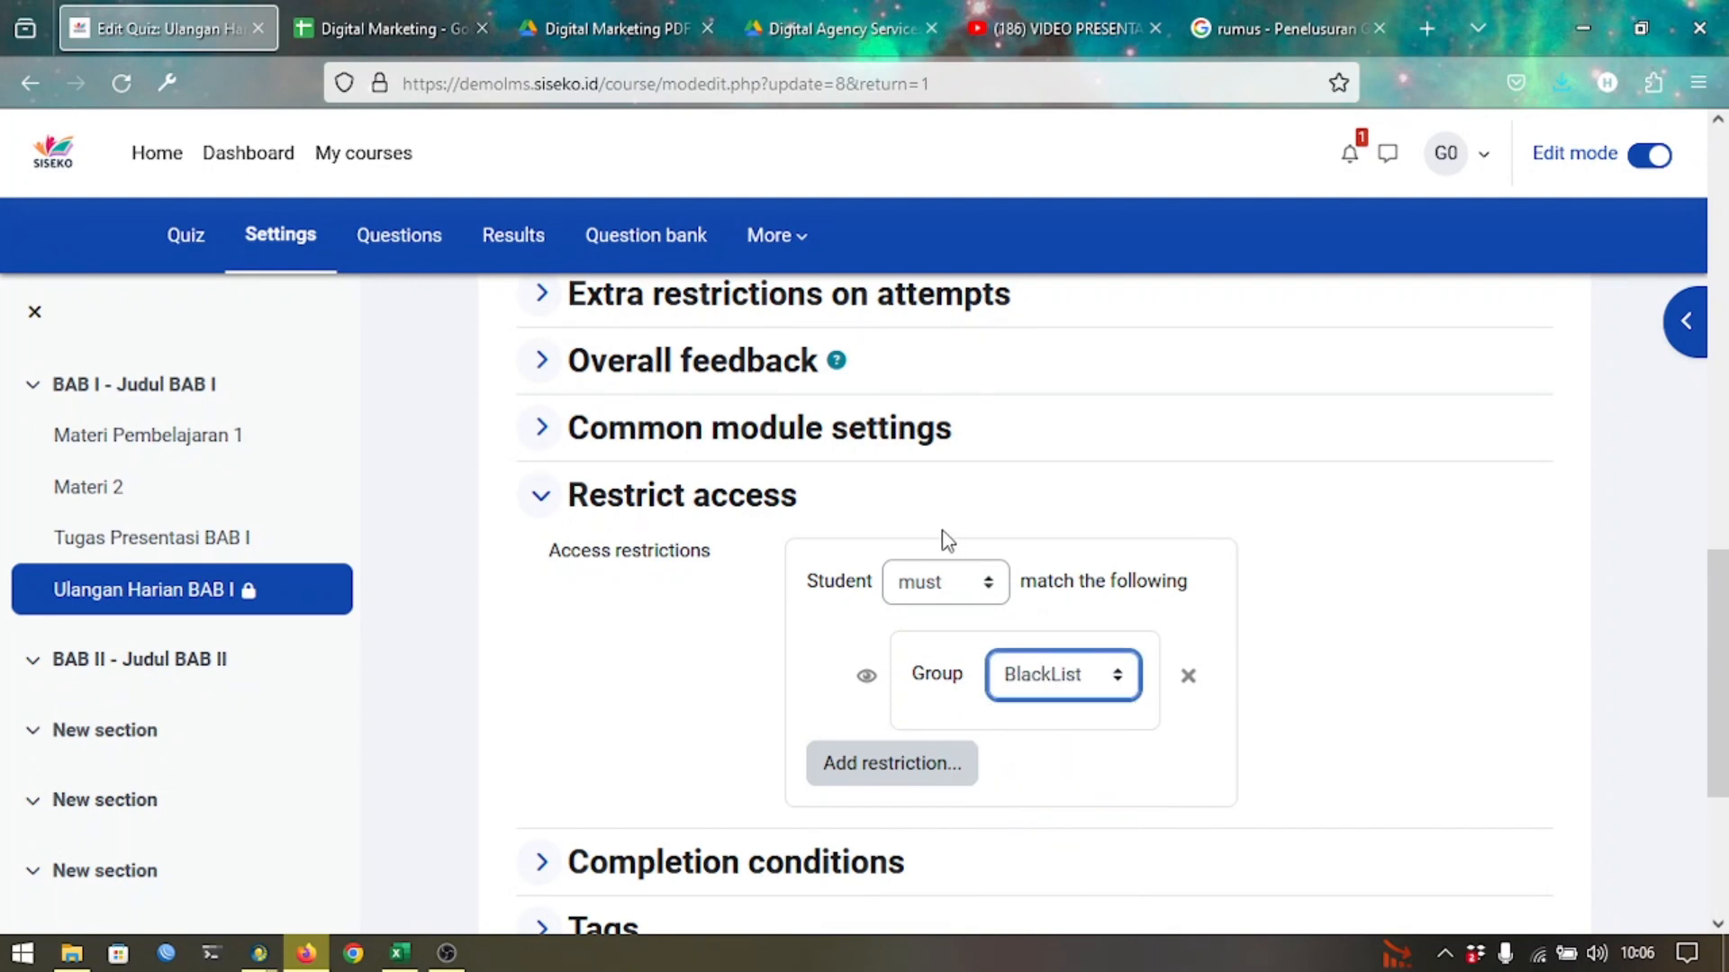
click(938, 584)
click(926, 663)
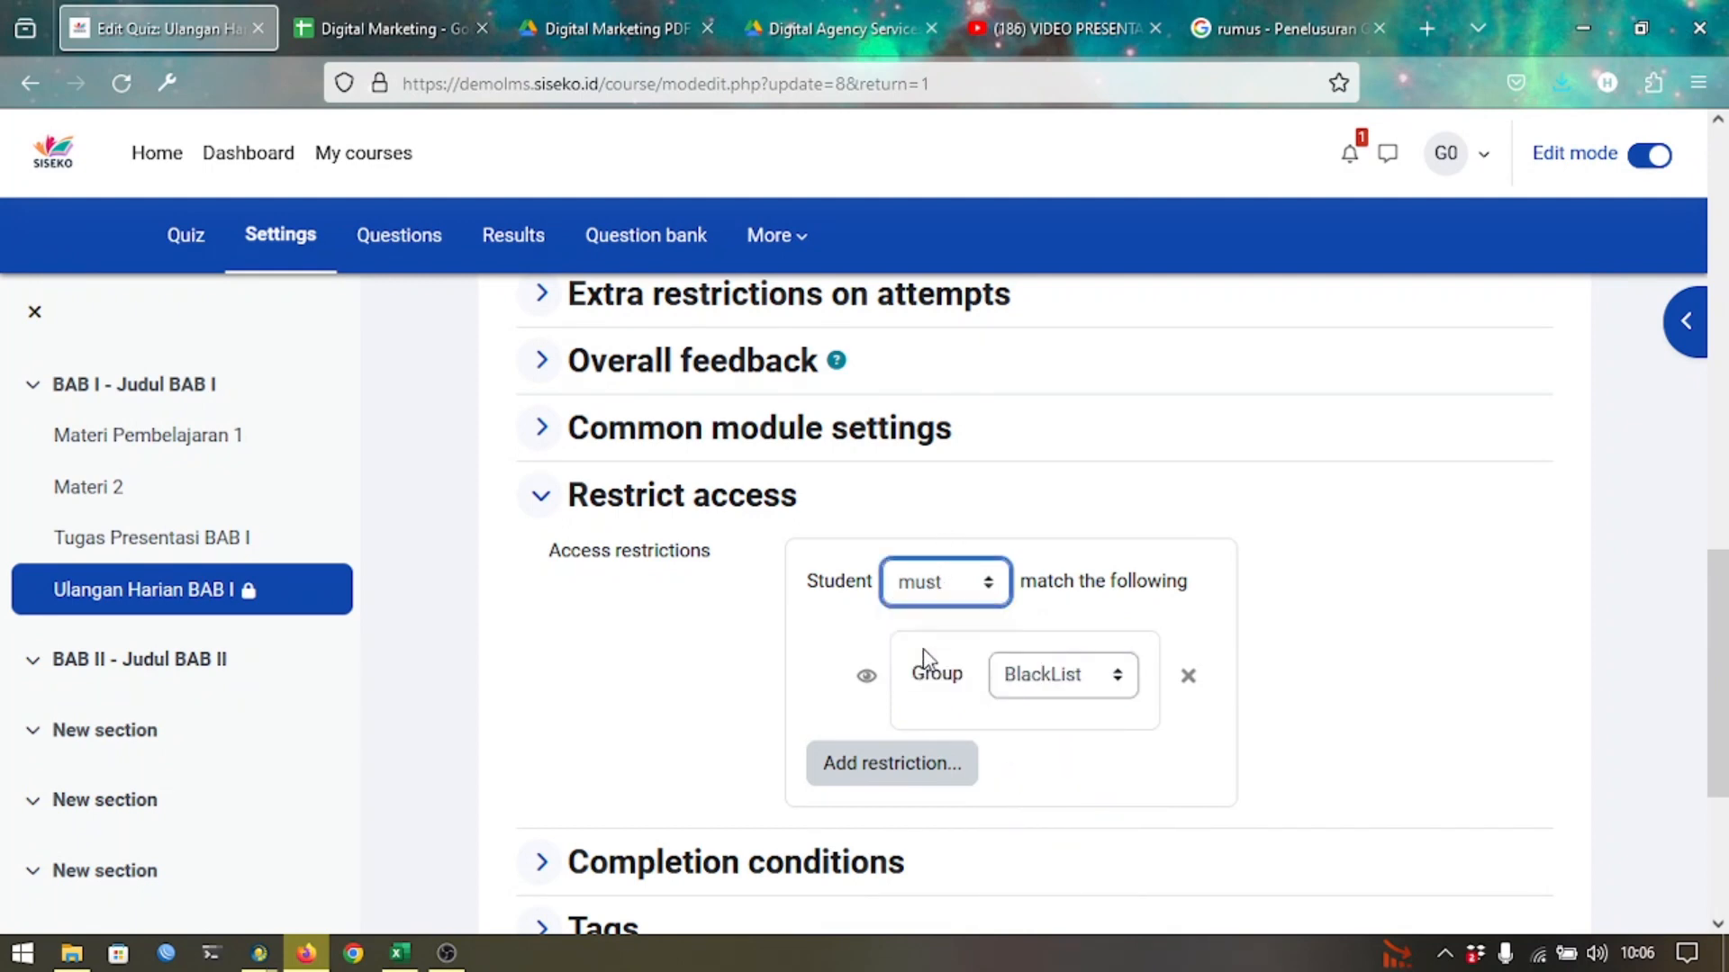
scroll(927, 662, down, 4)
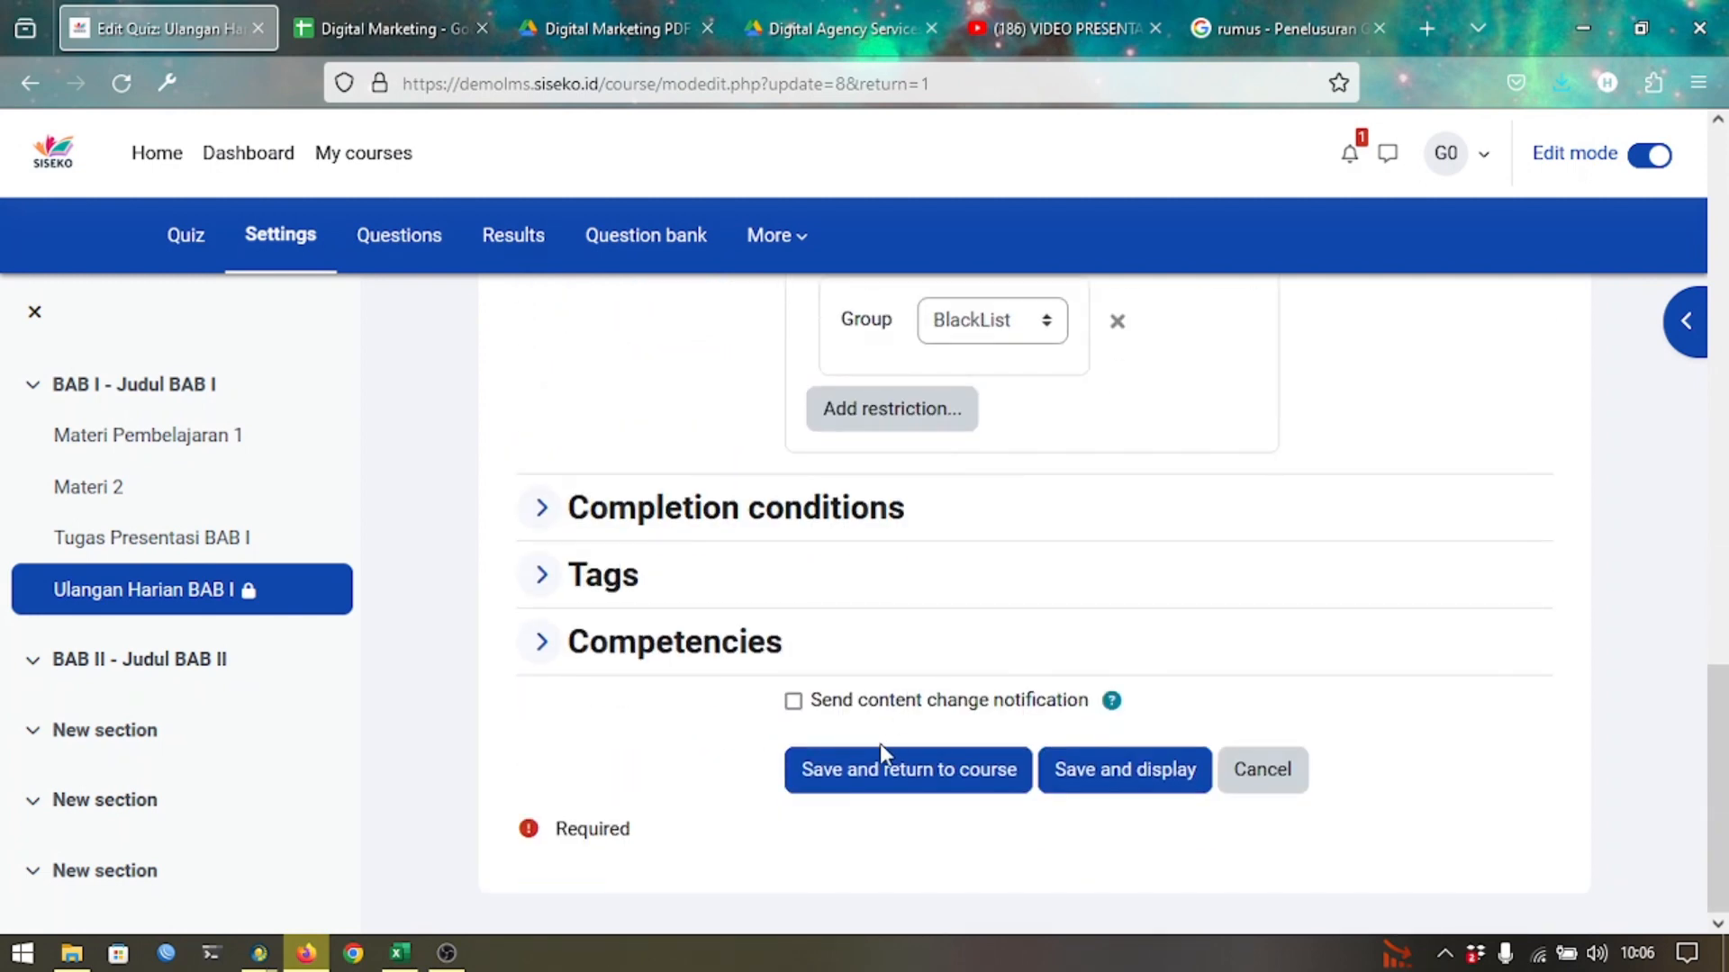
click(878, 770)
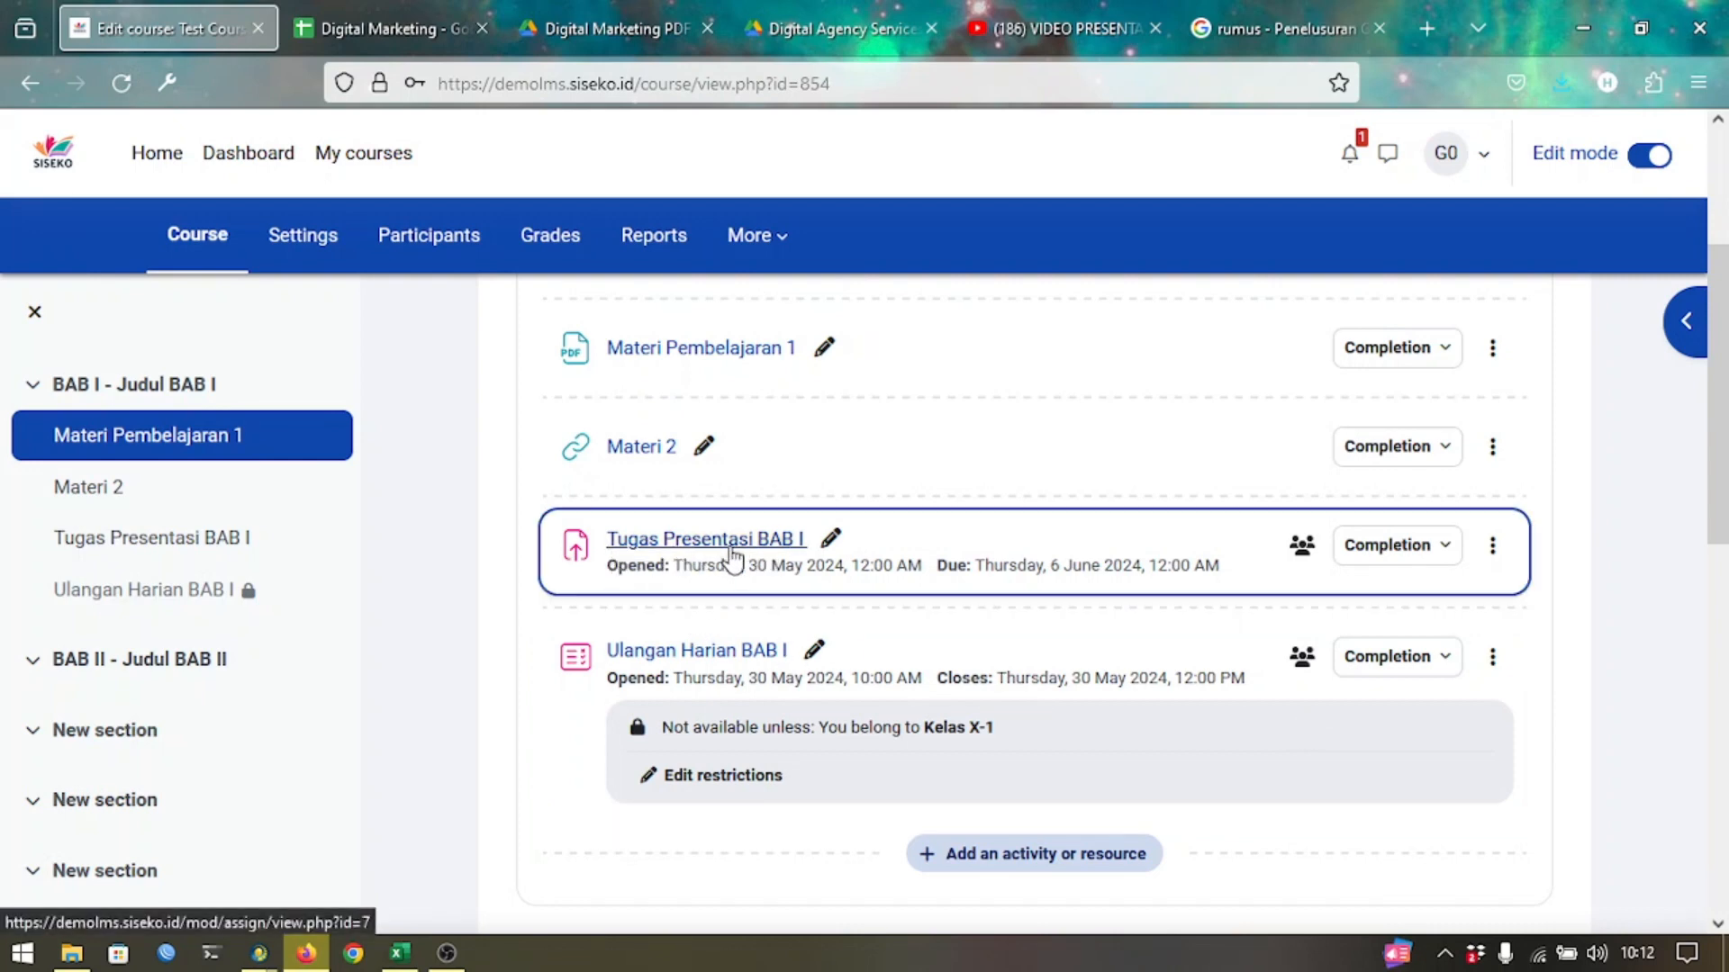
Open the Ulangan Harian BAB I quiz page, open 30 May 2024 10:00 AM–12:00 PM.
click(757, 658)
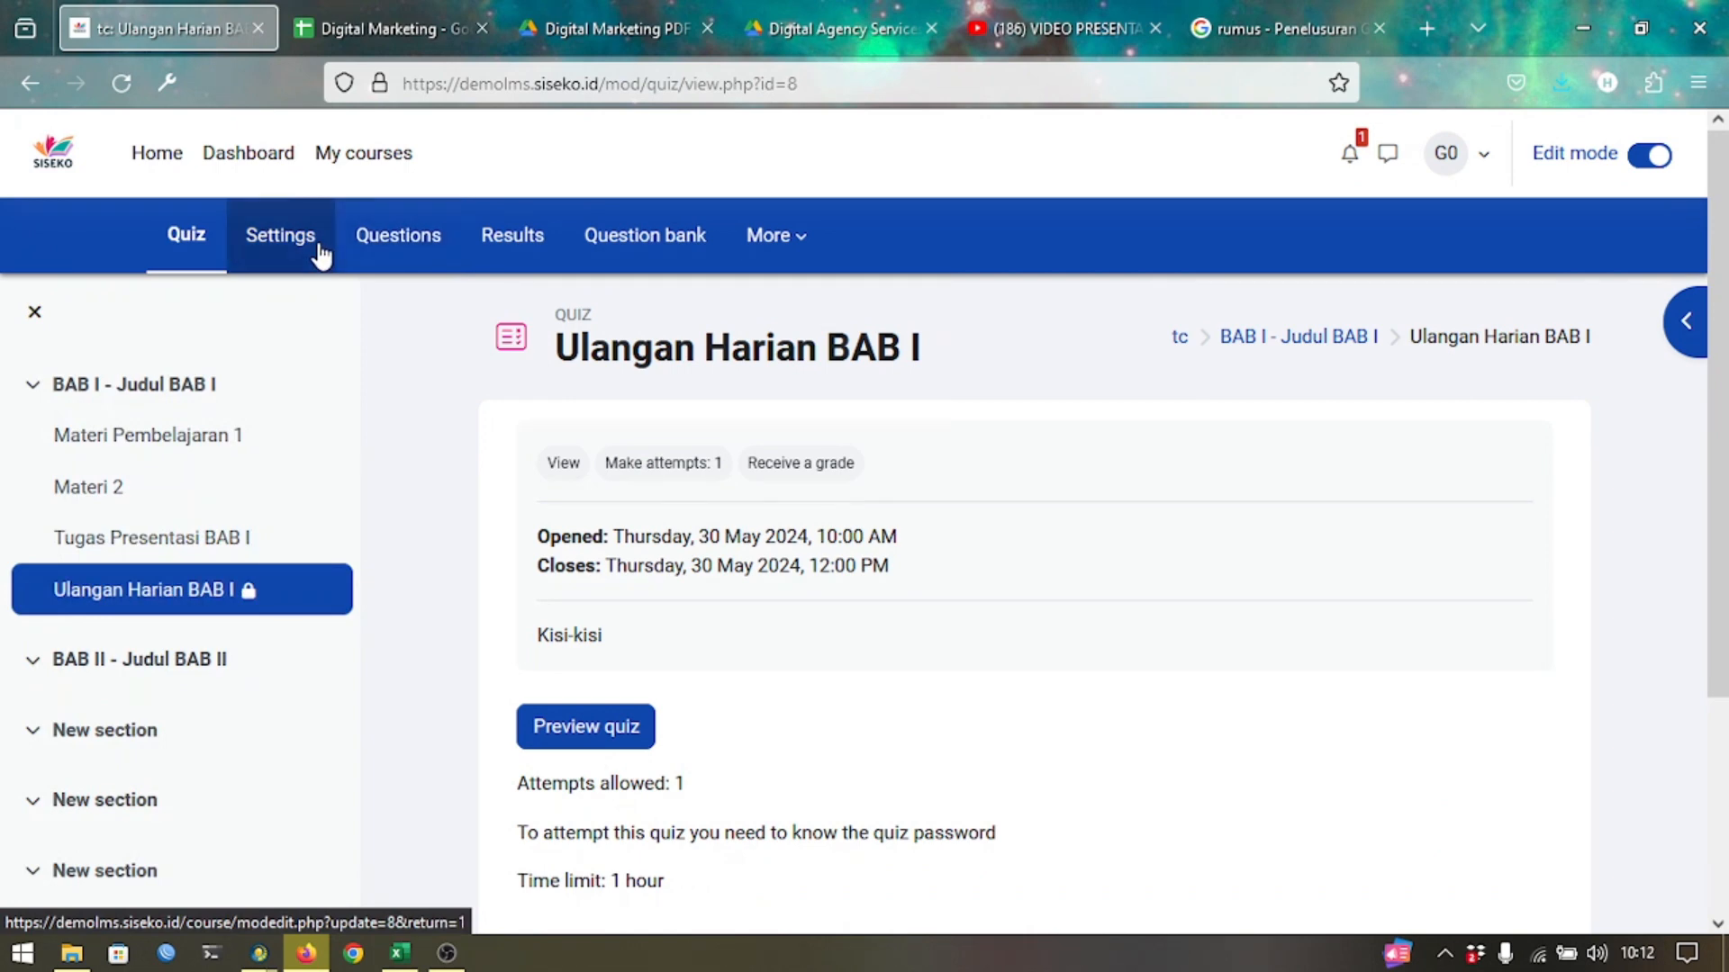
Add an Activity completion restriction requiring Tugas Presentasi BAB I to be complete.
click(322, 254)
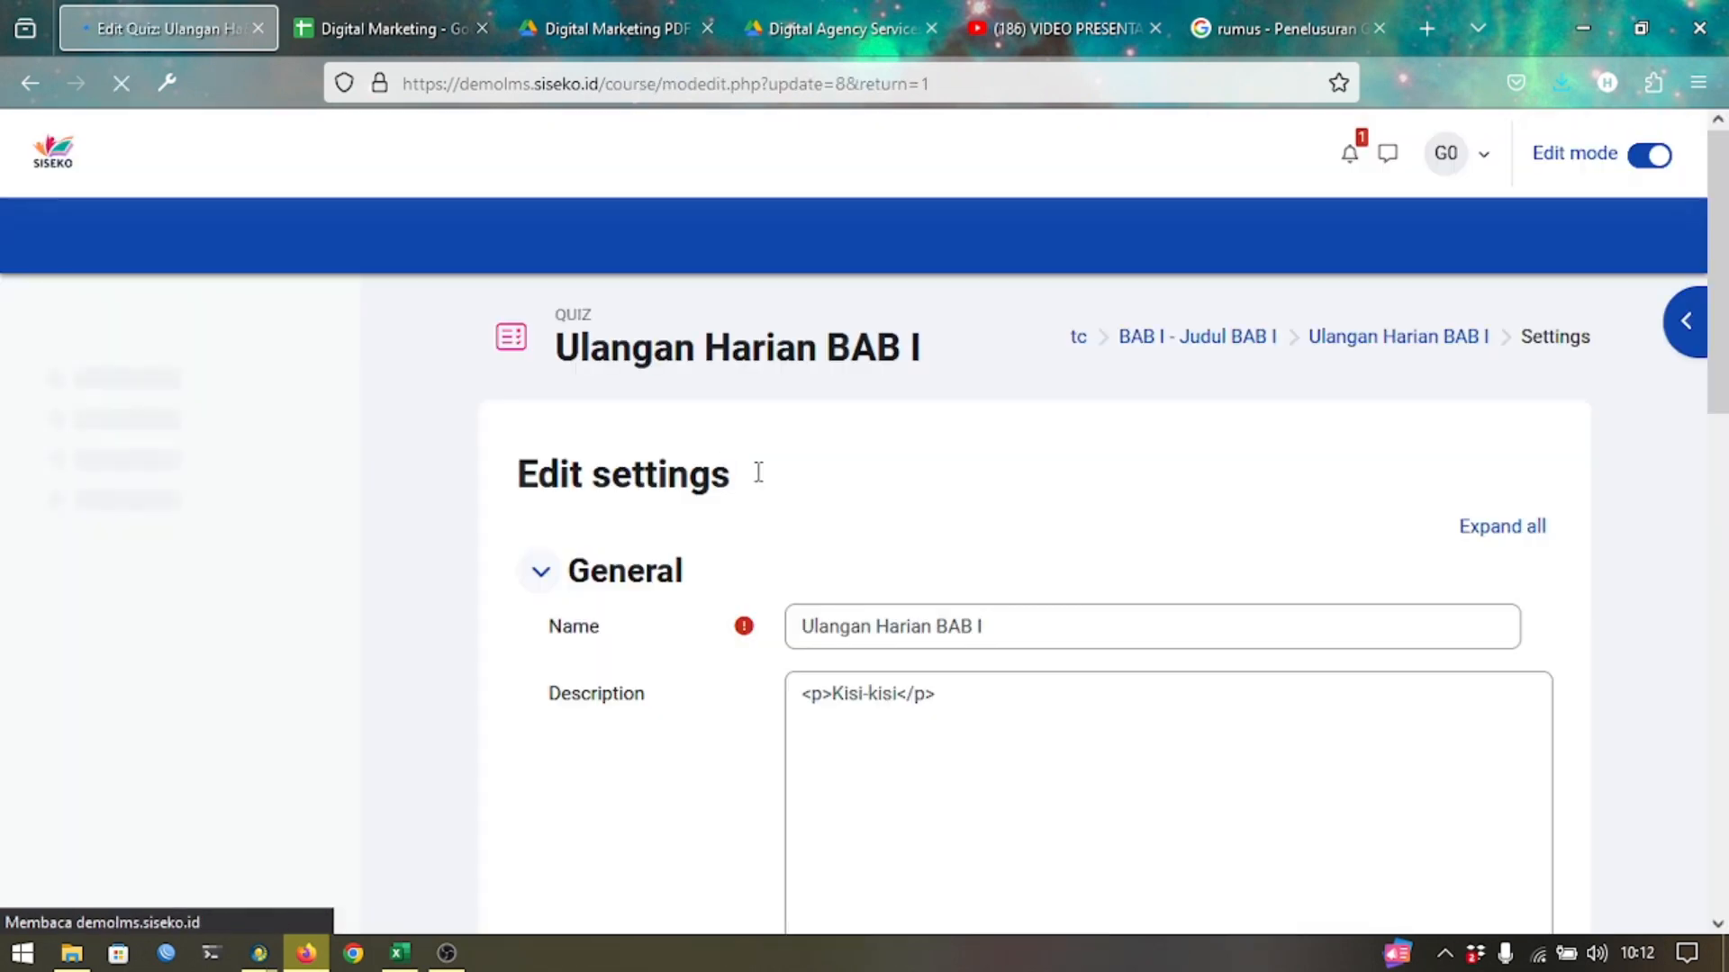
scroll(766, 496, down, 15)
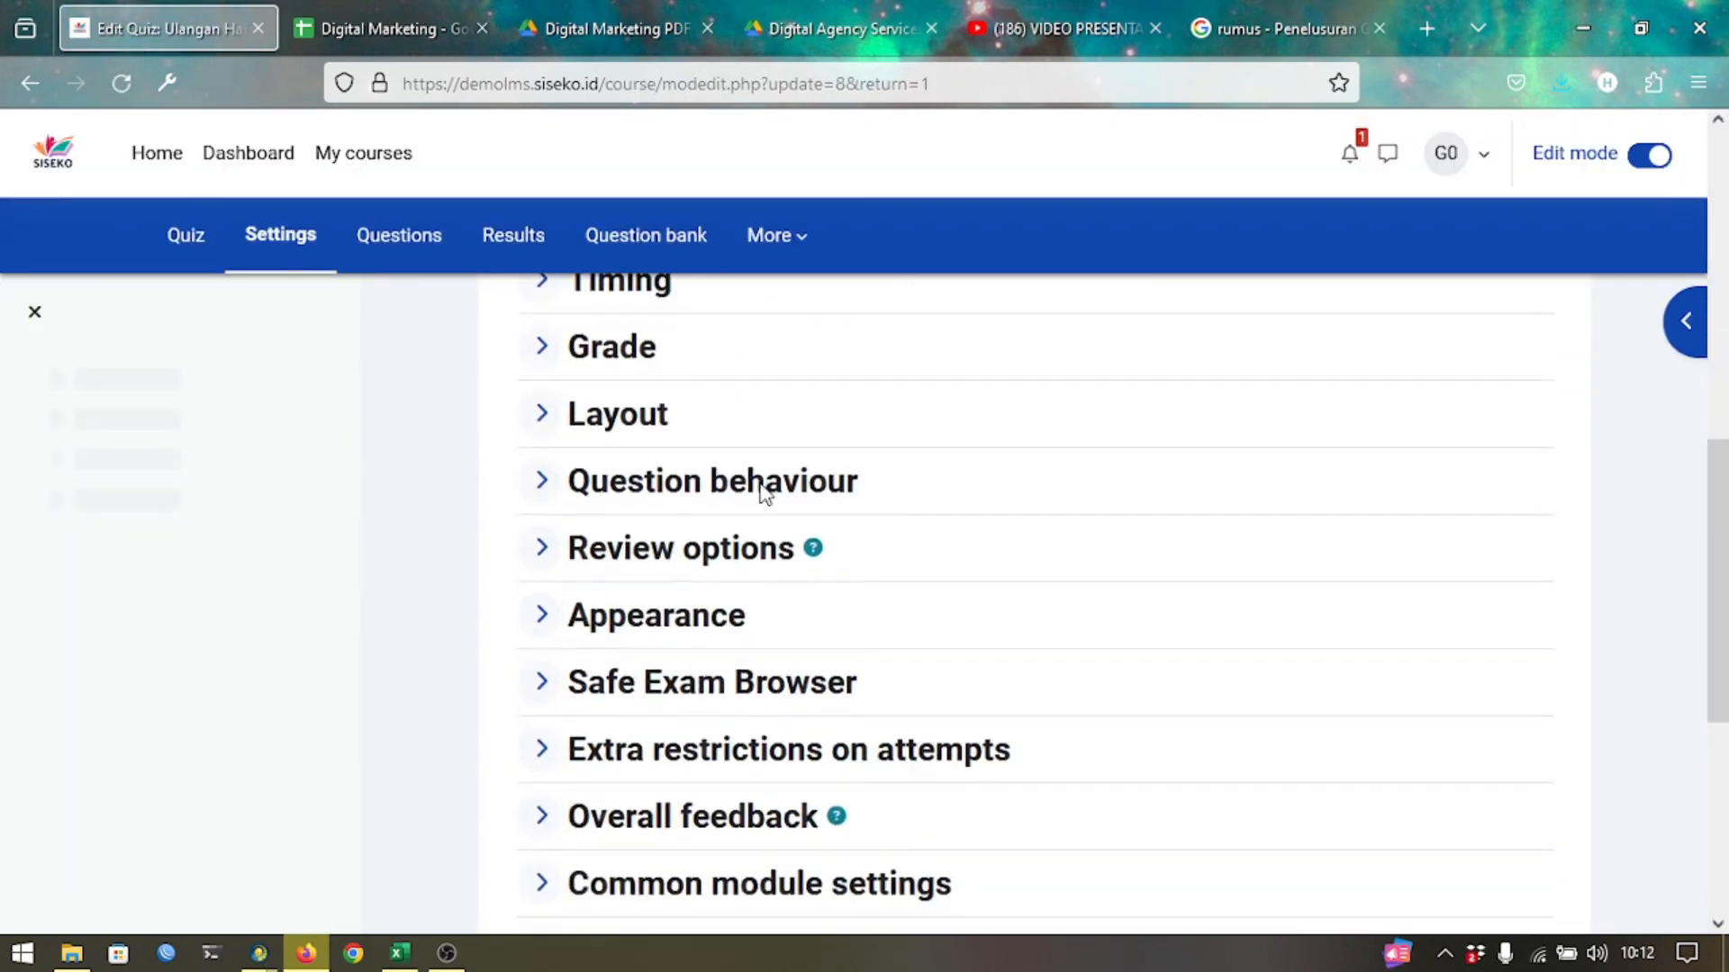
click(672, 455)
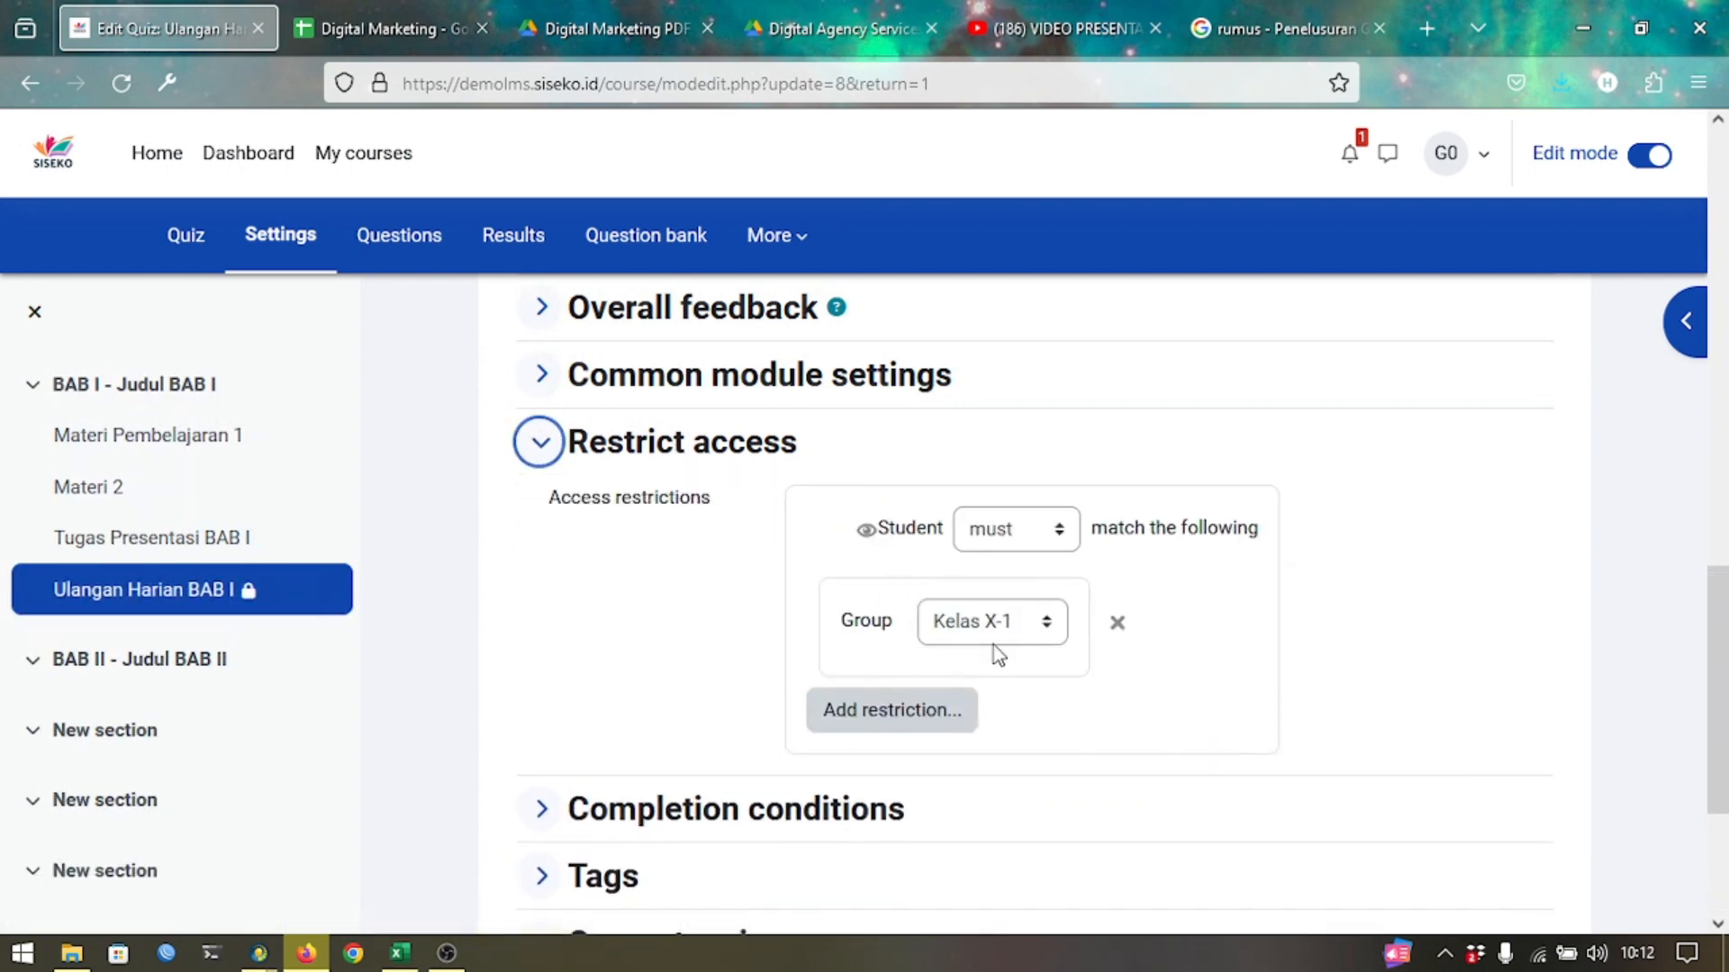
click(895, 711)
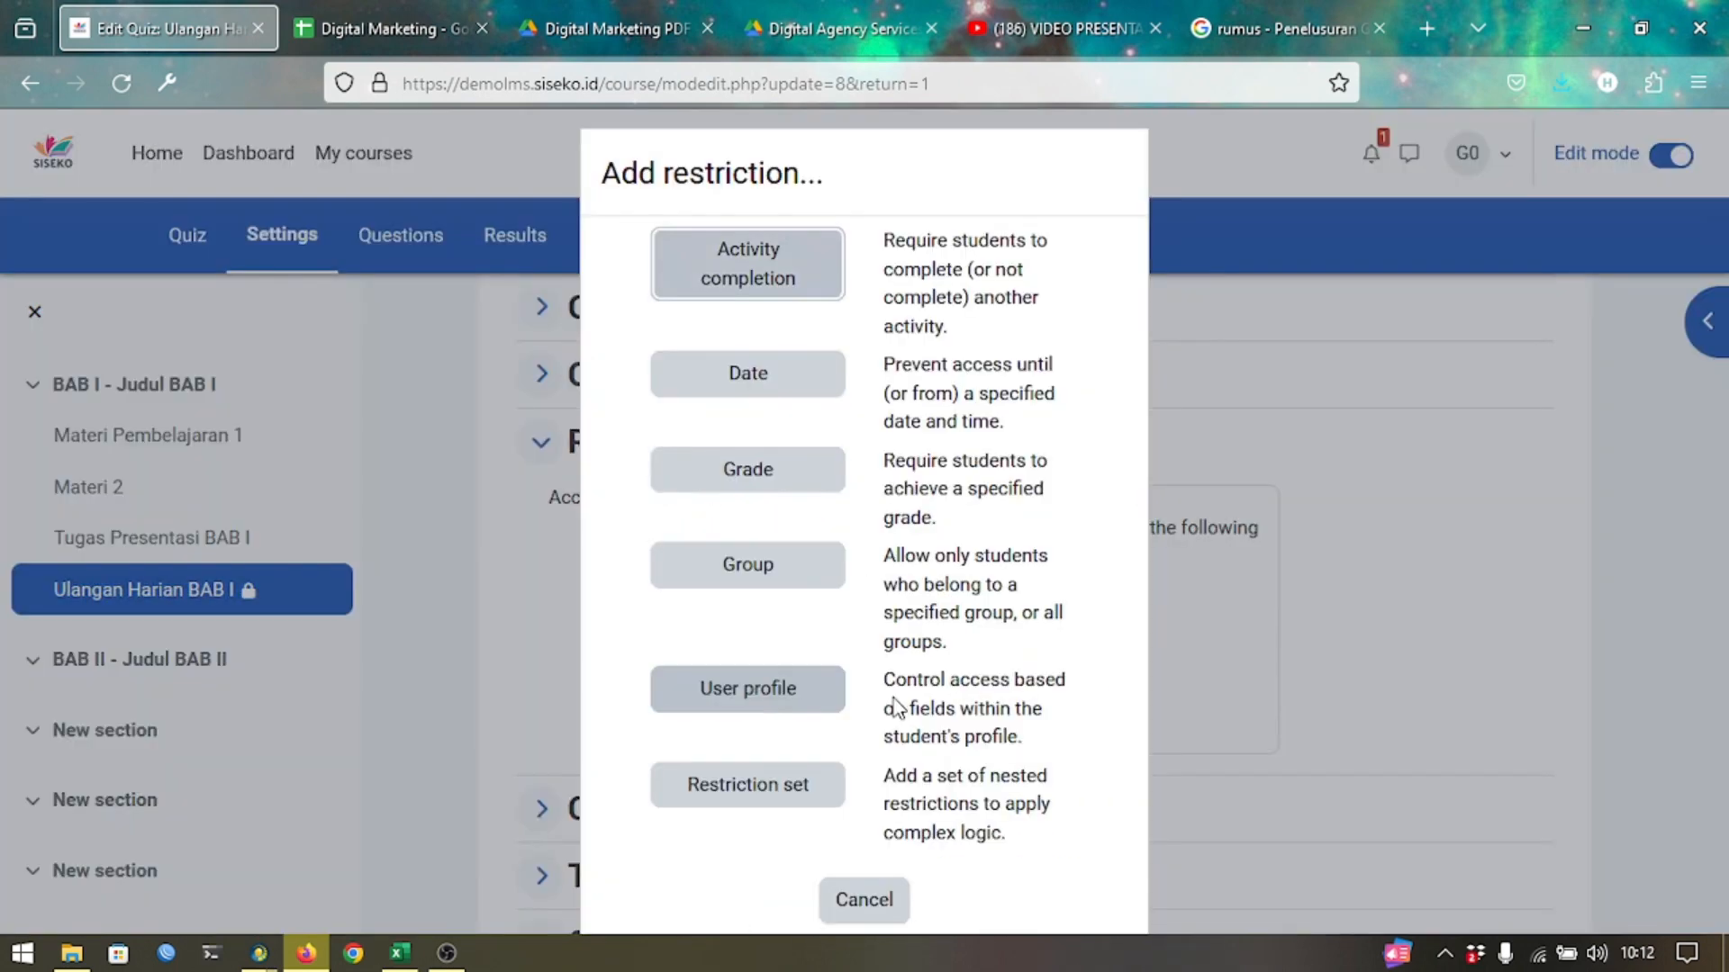
click(766, 282)
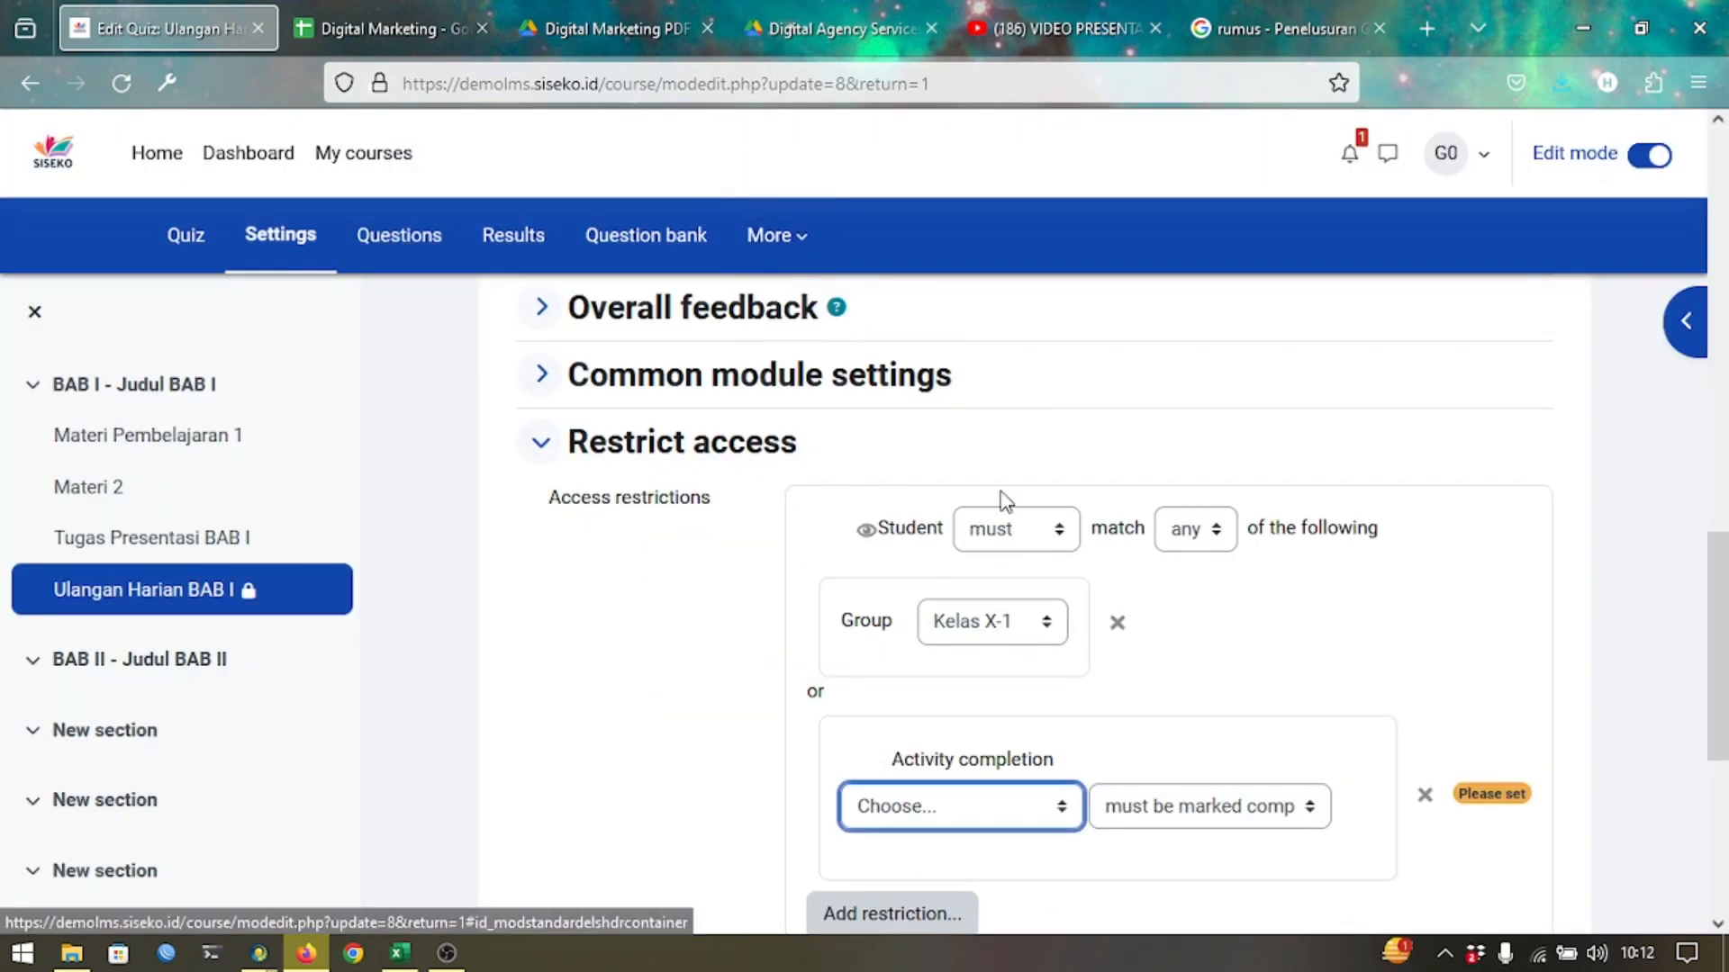
scroll(1006, 498, down, 2)
click(960, 650)
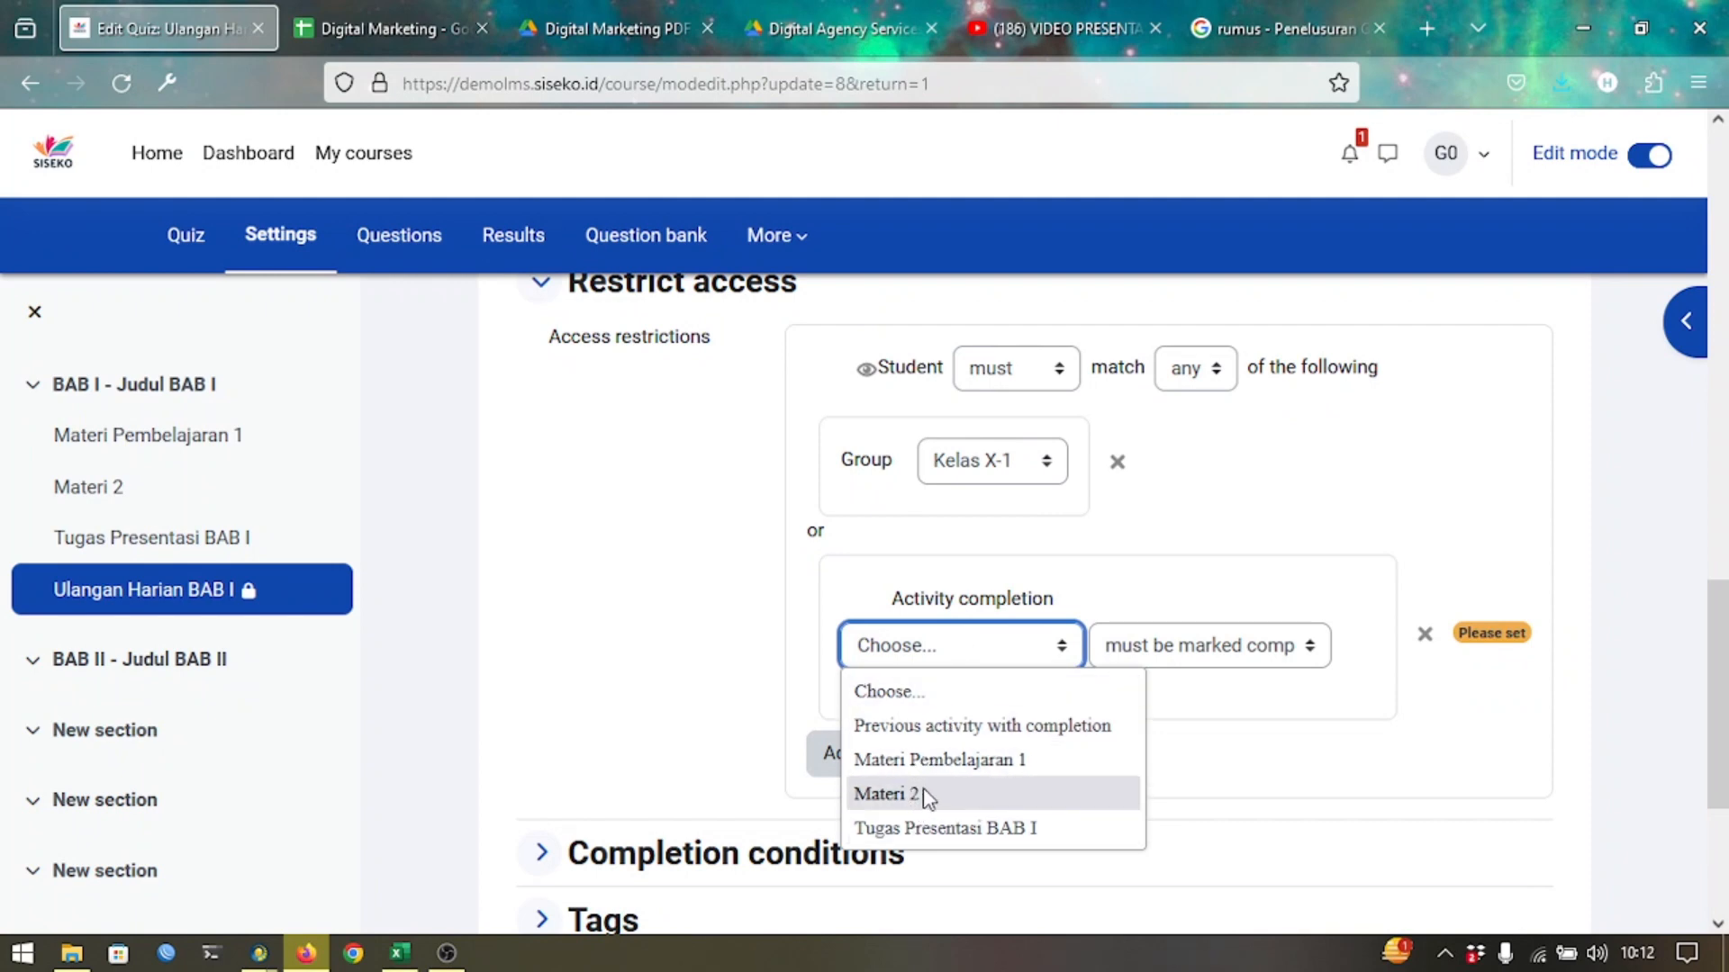
click(918, 828)
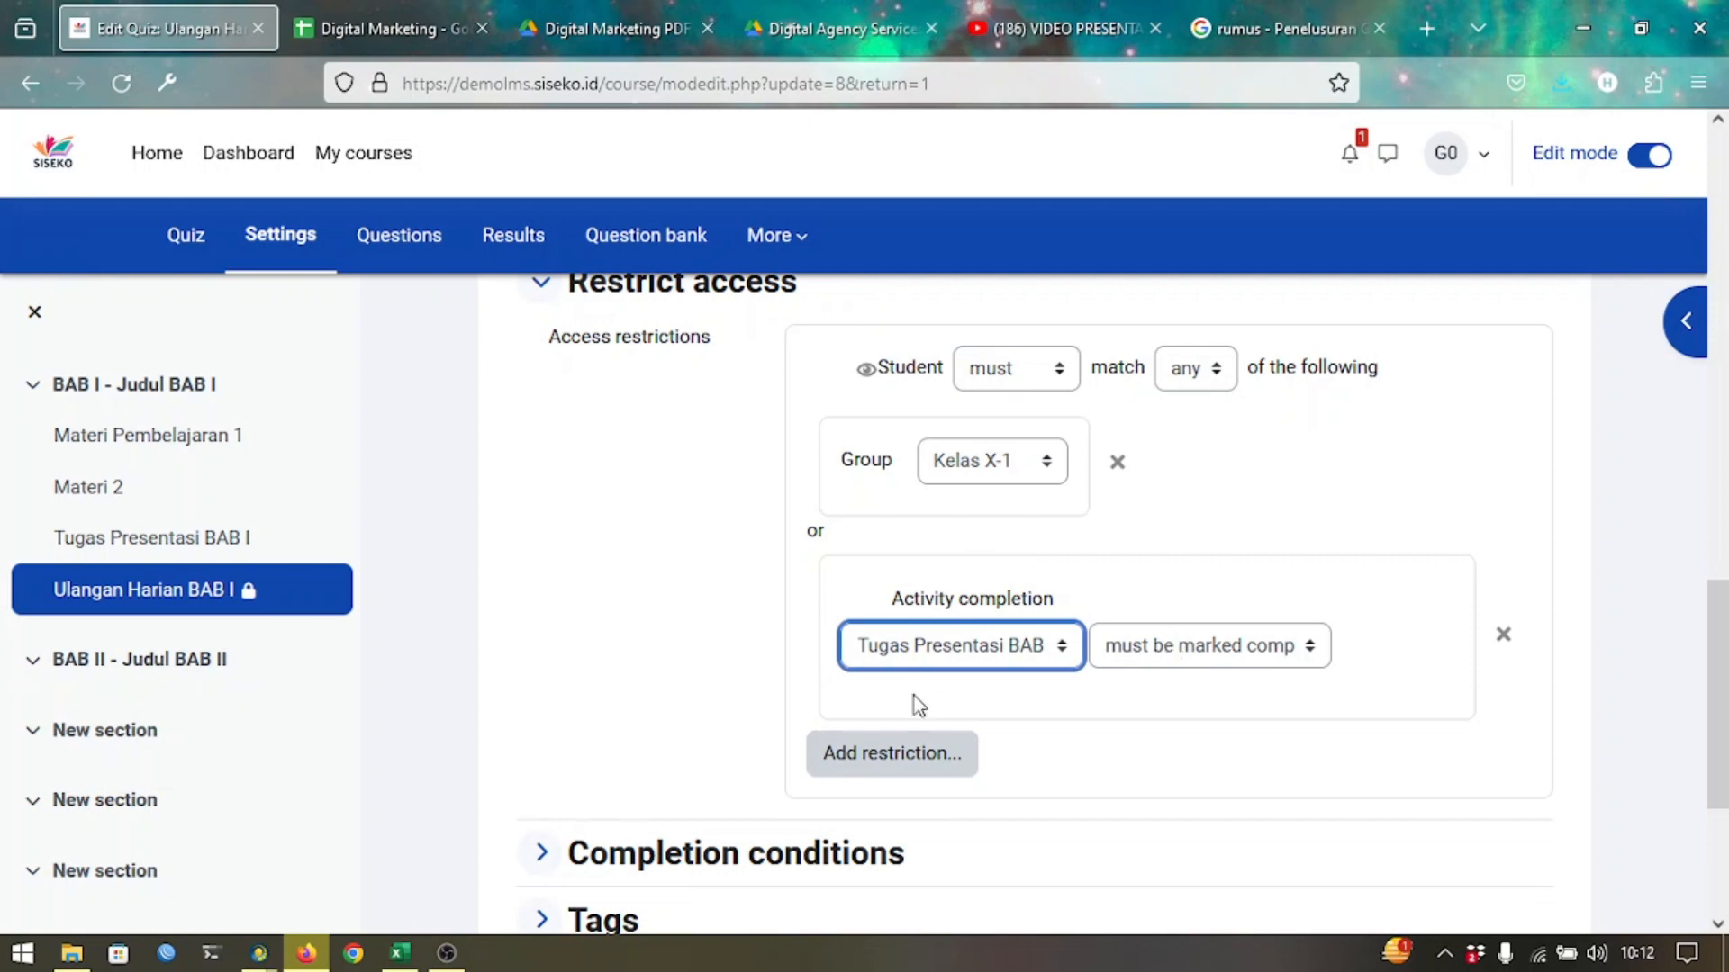
Set the restriction to require students to match all conditions.
scroll(914, 695, down, 1)
click(1215, 349)
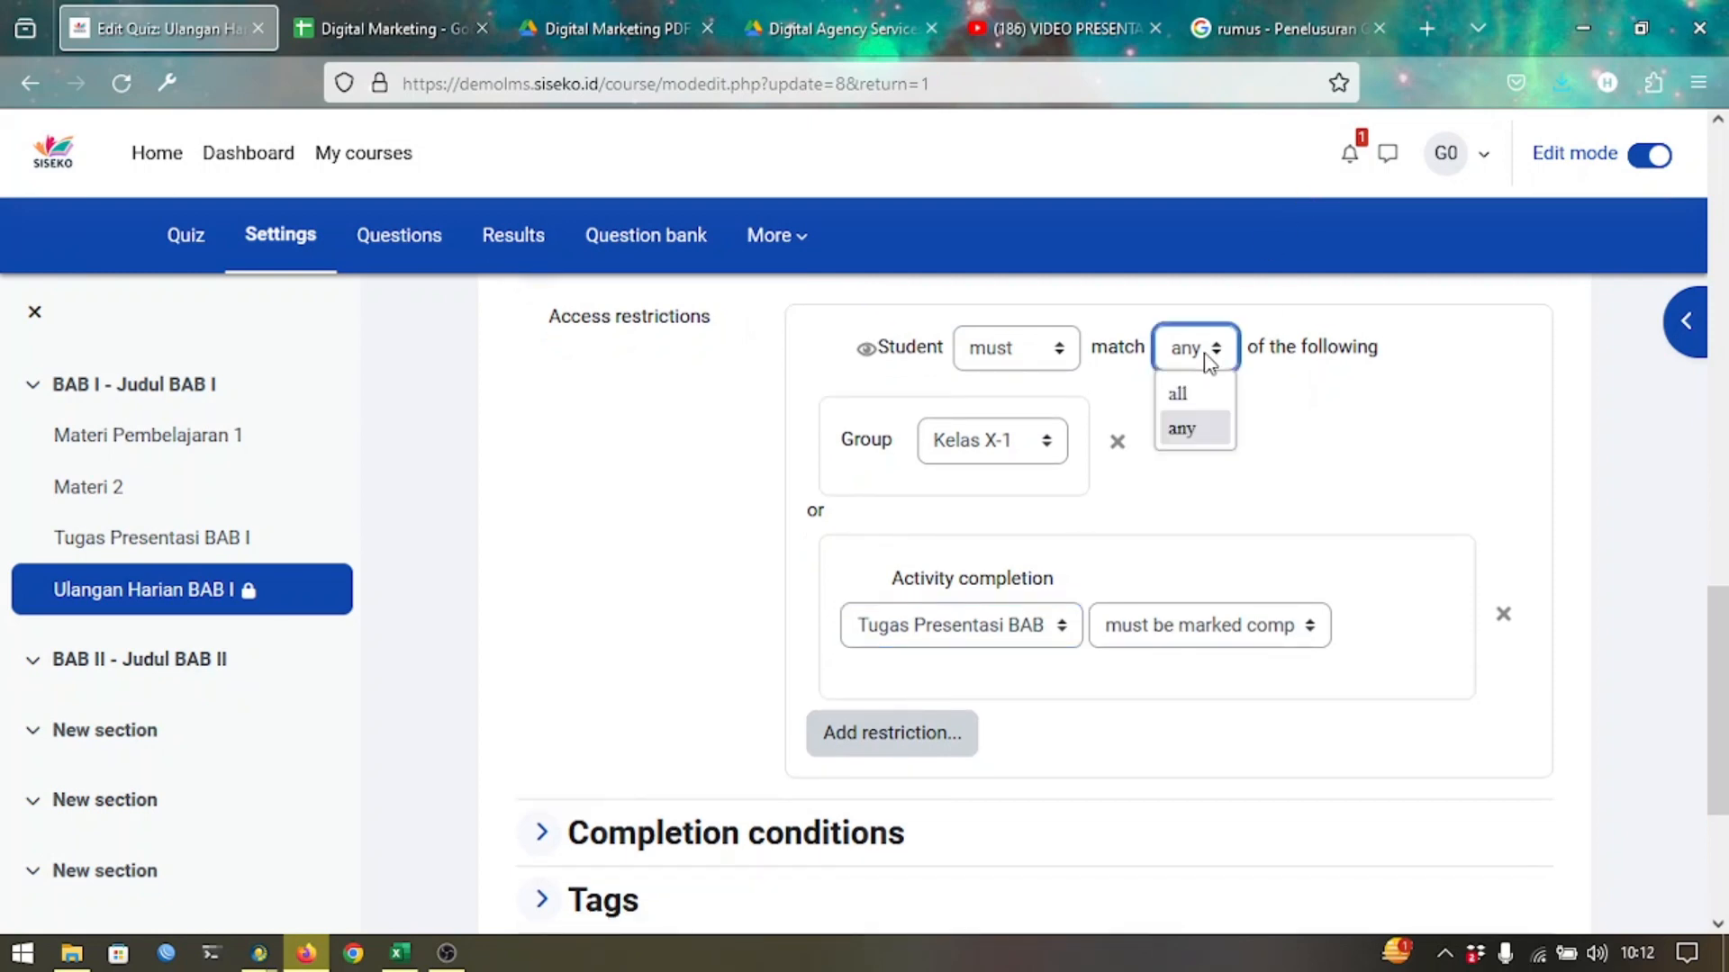
click(1204, 414)
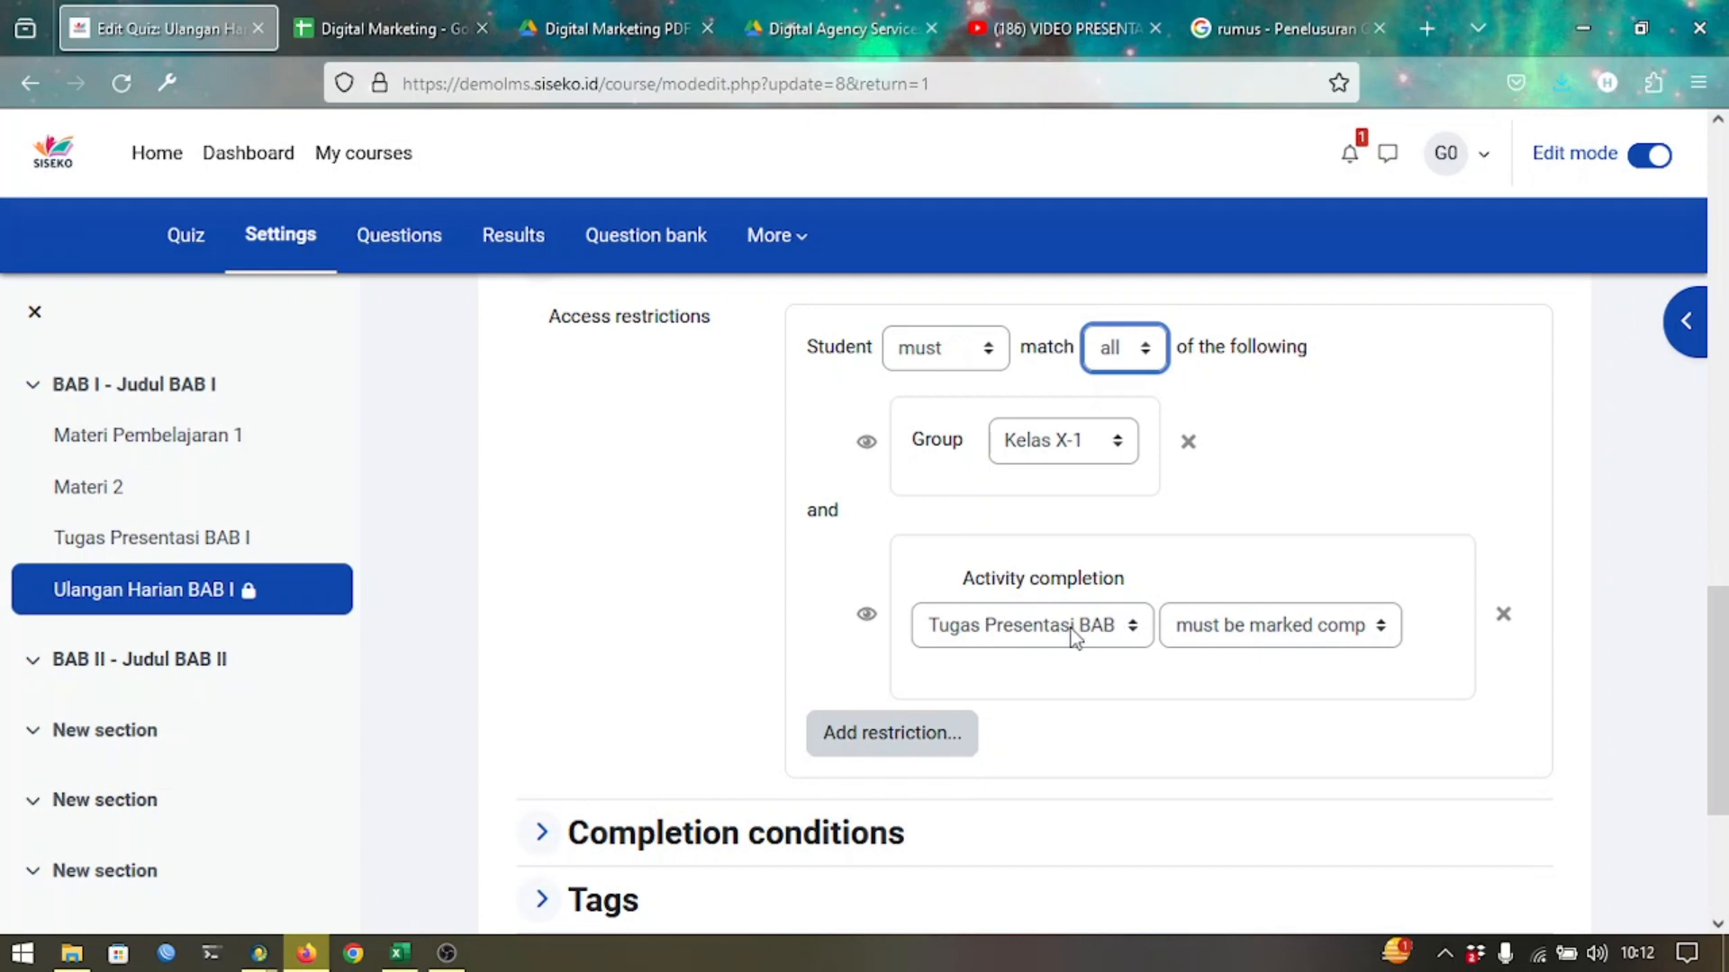
scroll(1028, 647, down, 3)
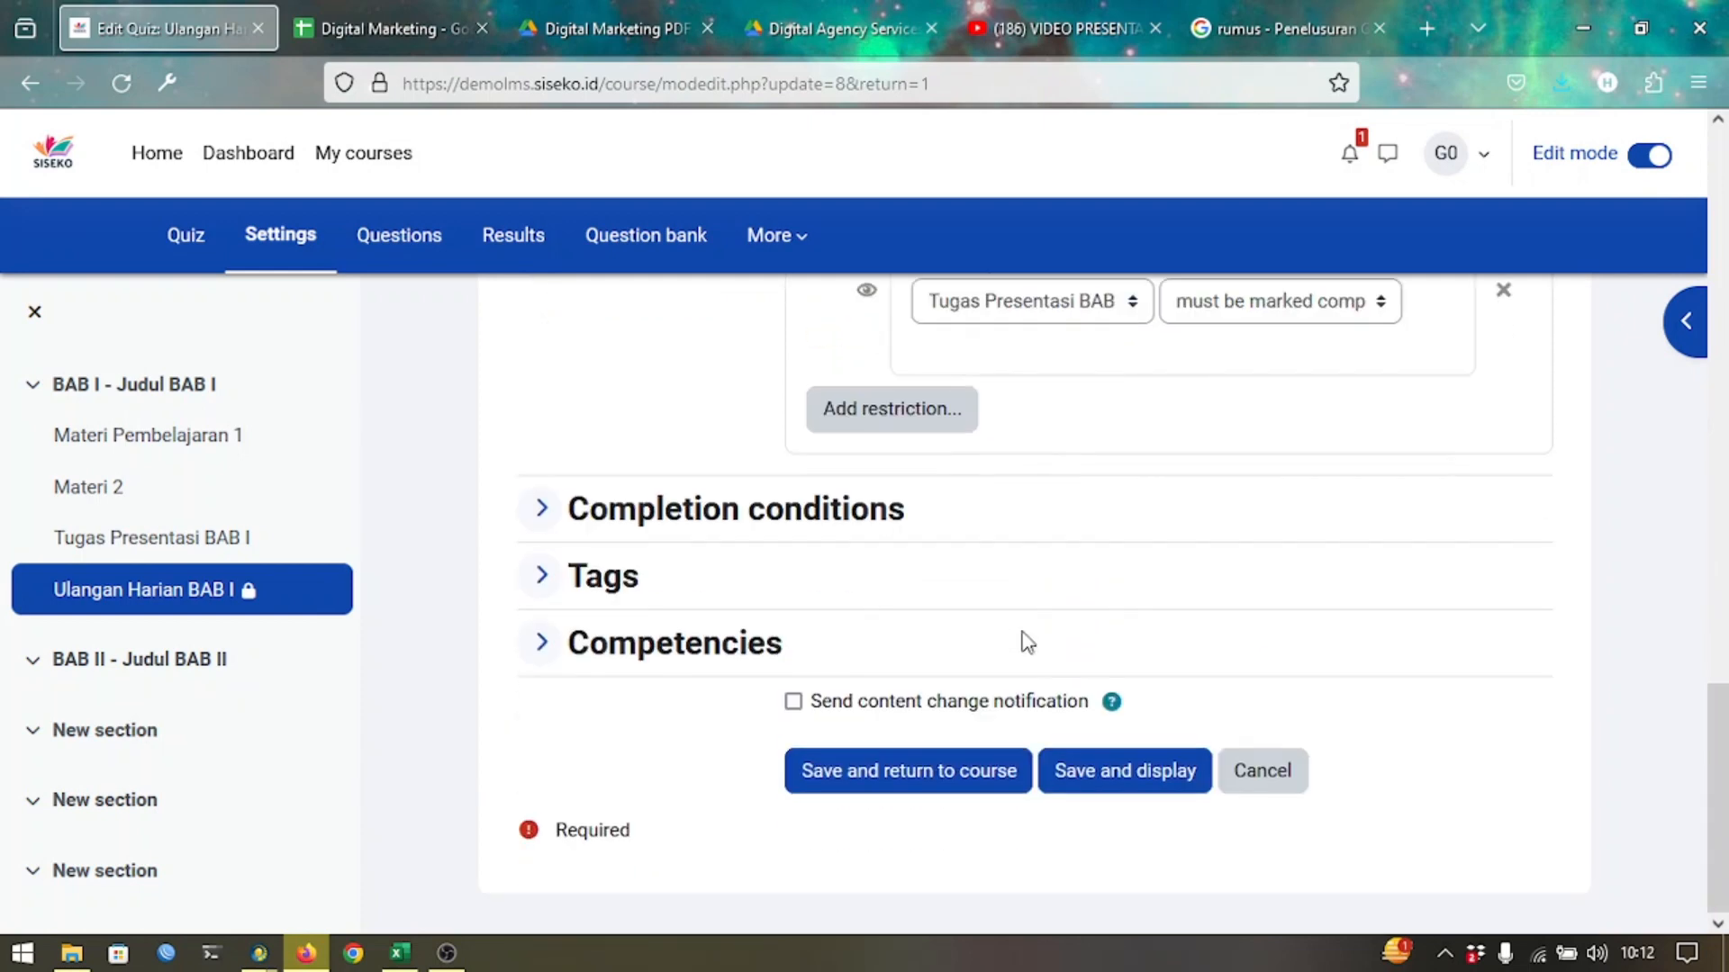
Save the quiz and expand its notice to show the Kelas X-1 and Tugas Presentasi conditions.
click(886, 773)
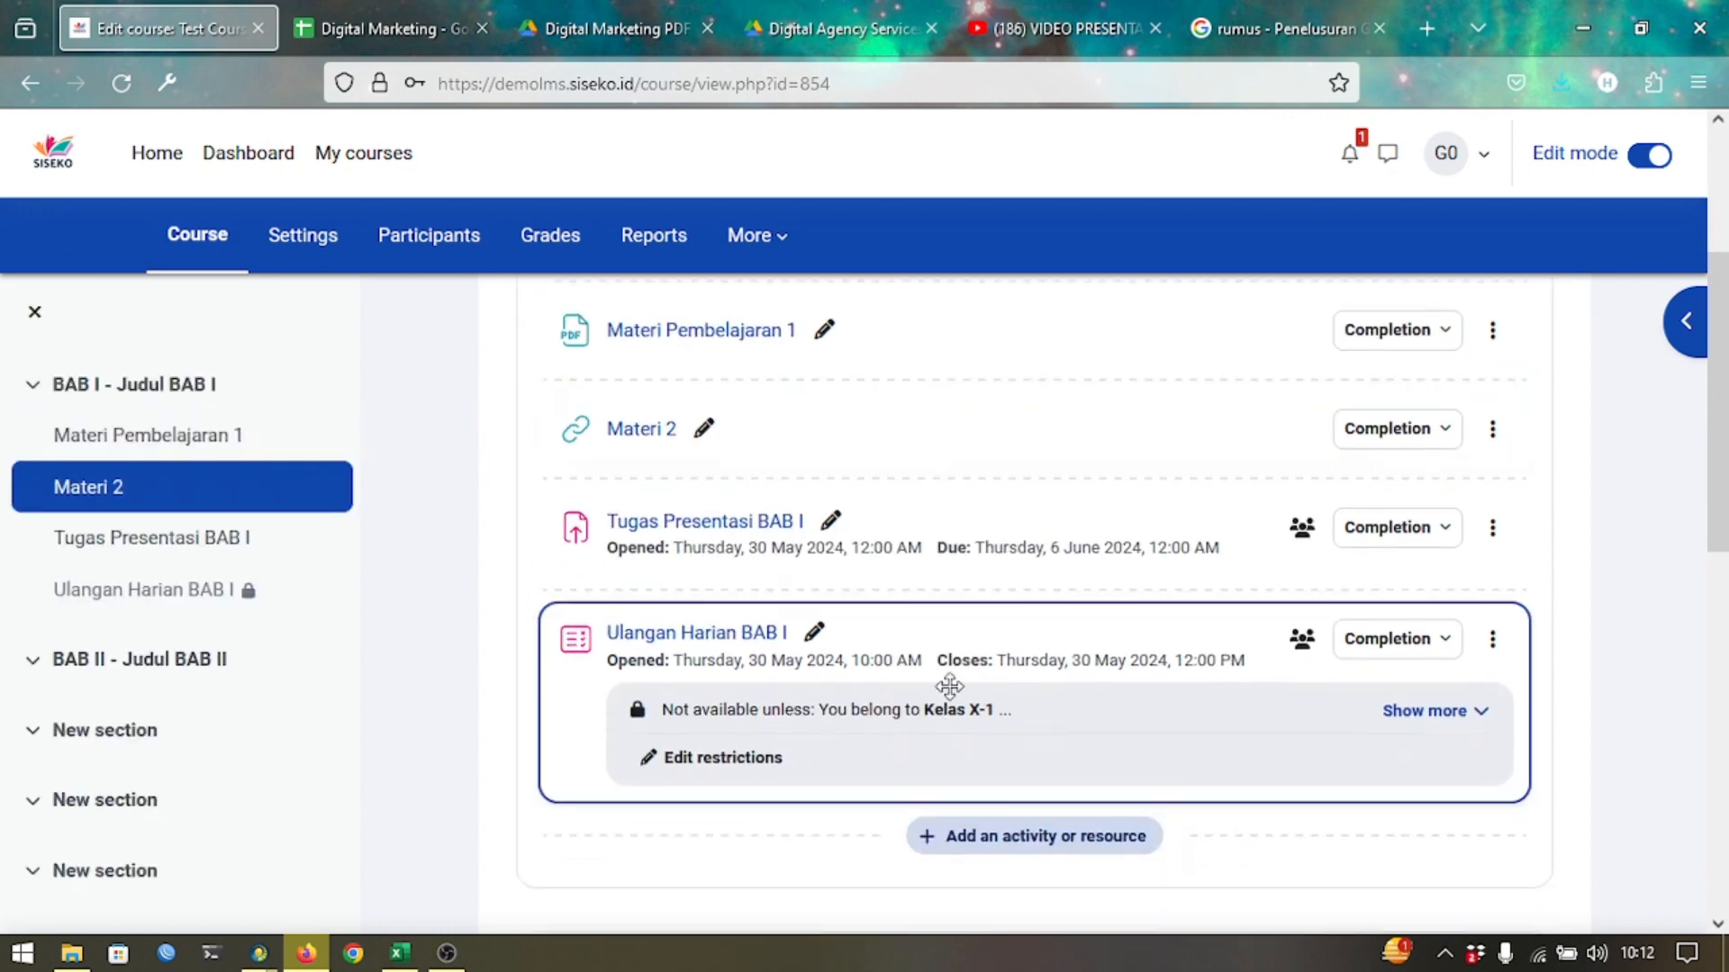
click(1423, 713)
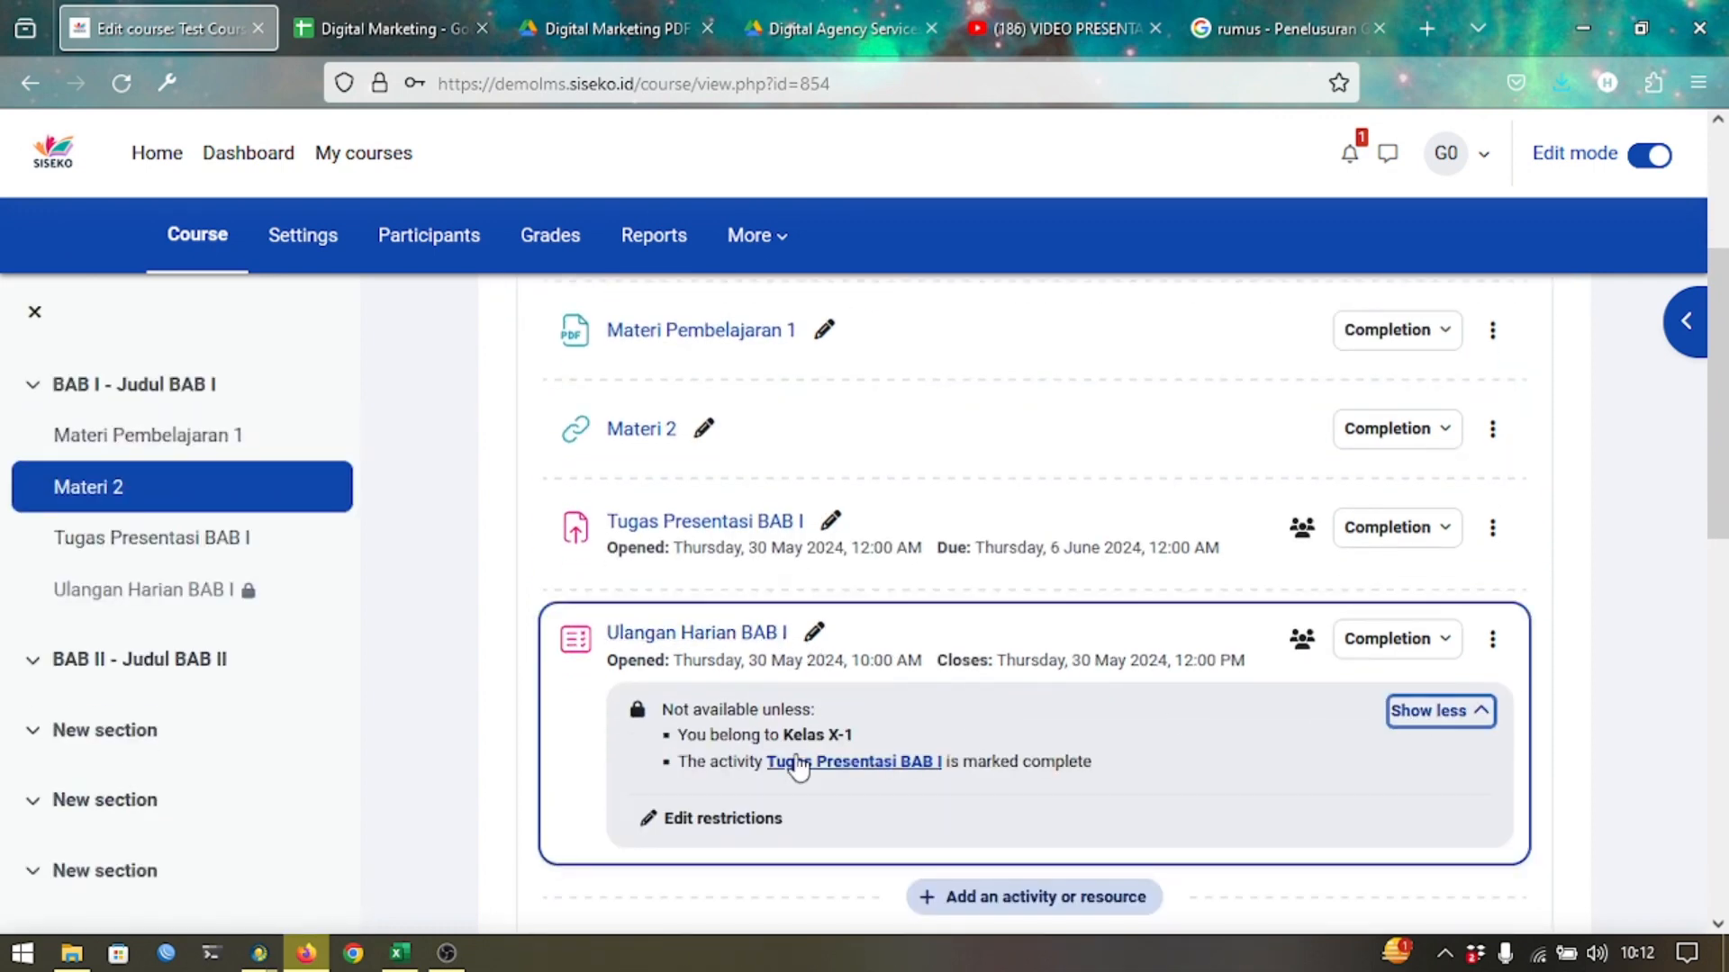